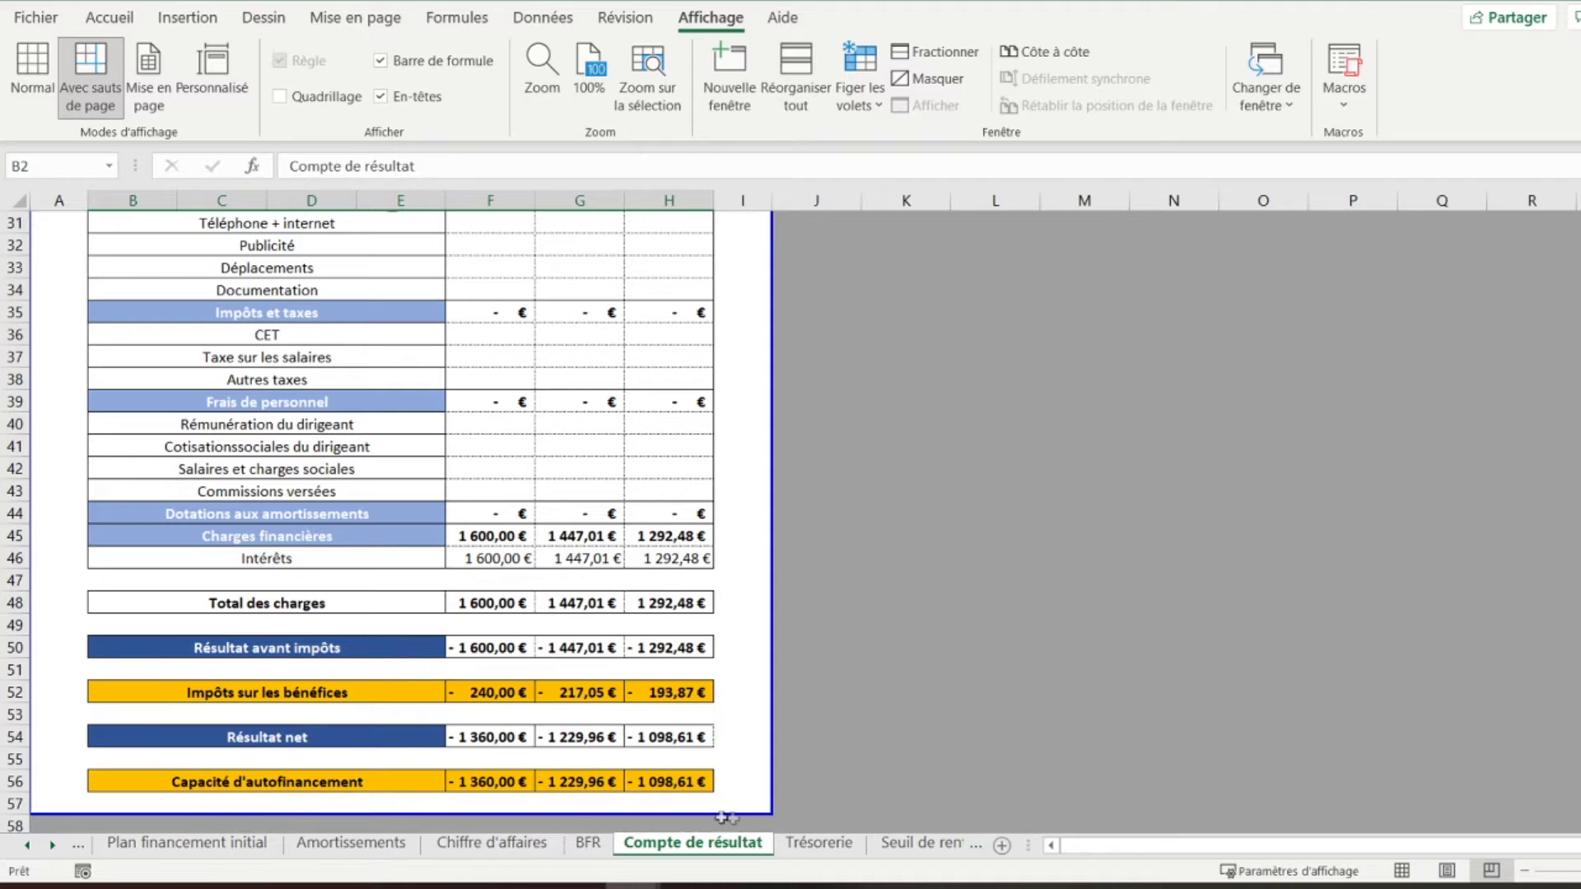
# Review the Trésorerie and Seuil de rentabilité sheets, ending back at the Compte de résultat sheet
pyautogui.click(794, 842)
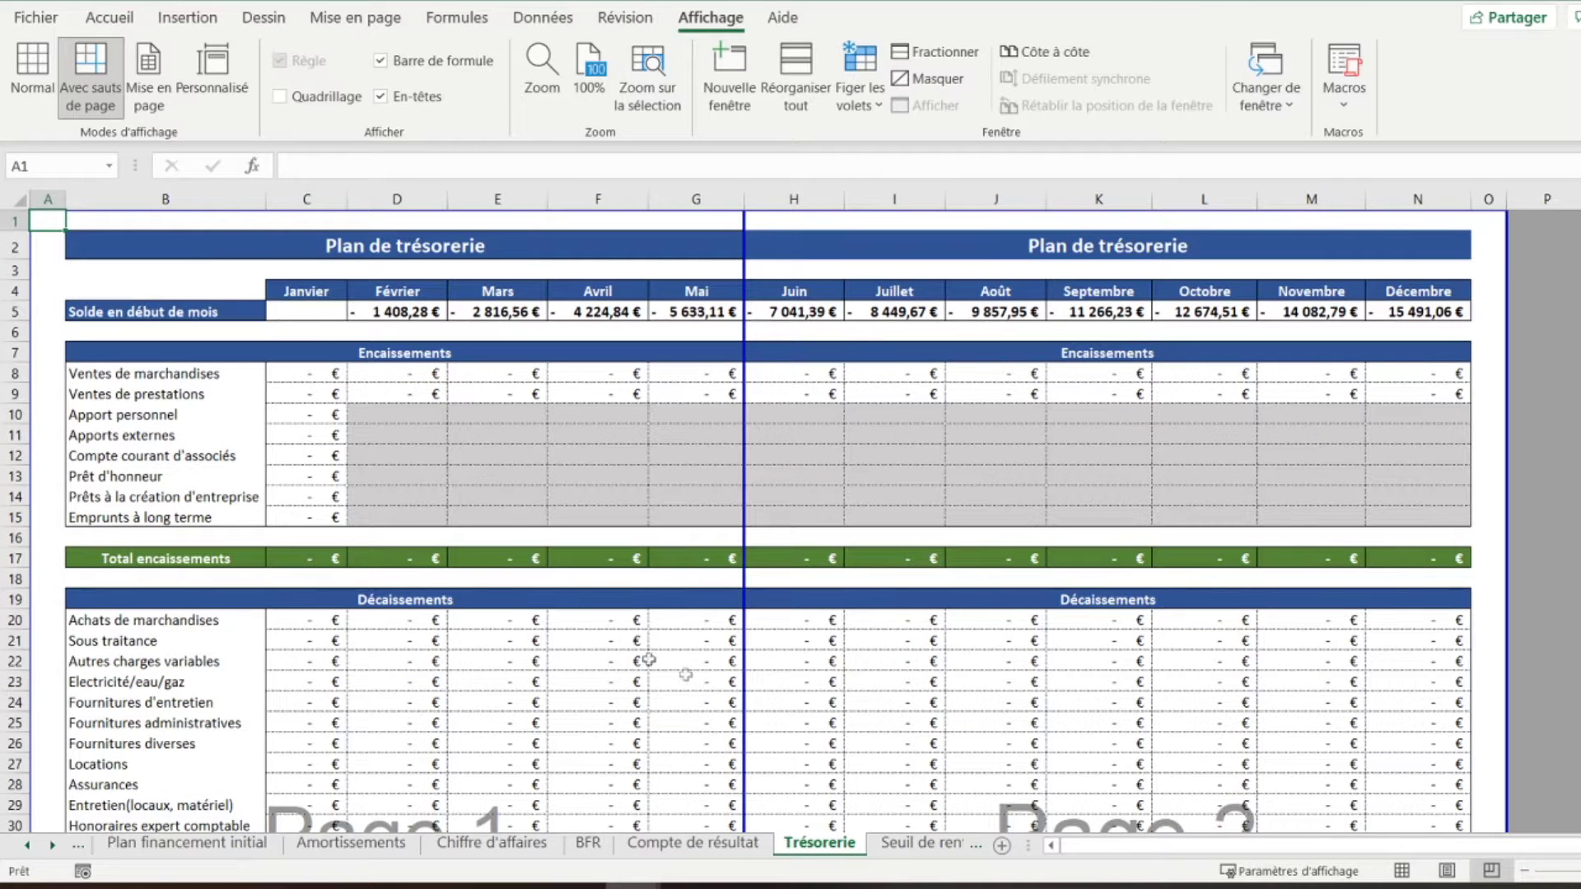
pyautogui.click(926, 842)
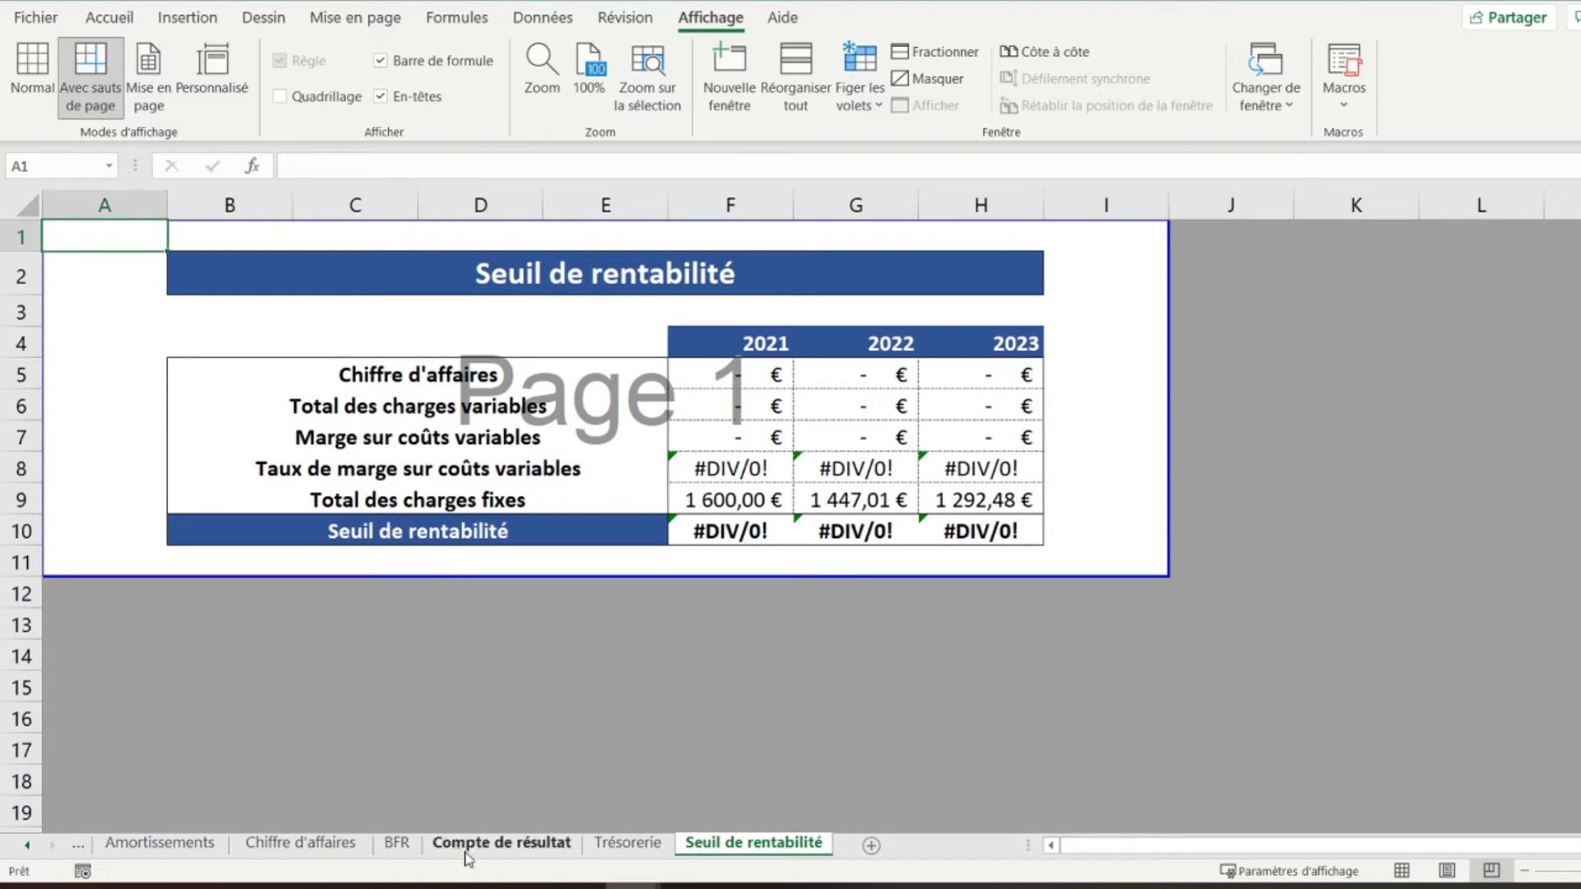
pyautogui.click(466, 848)
pyautogui.scroll(4, 226, 602)
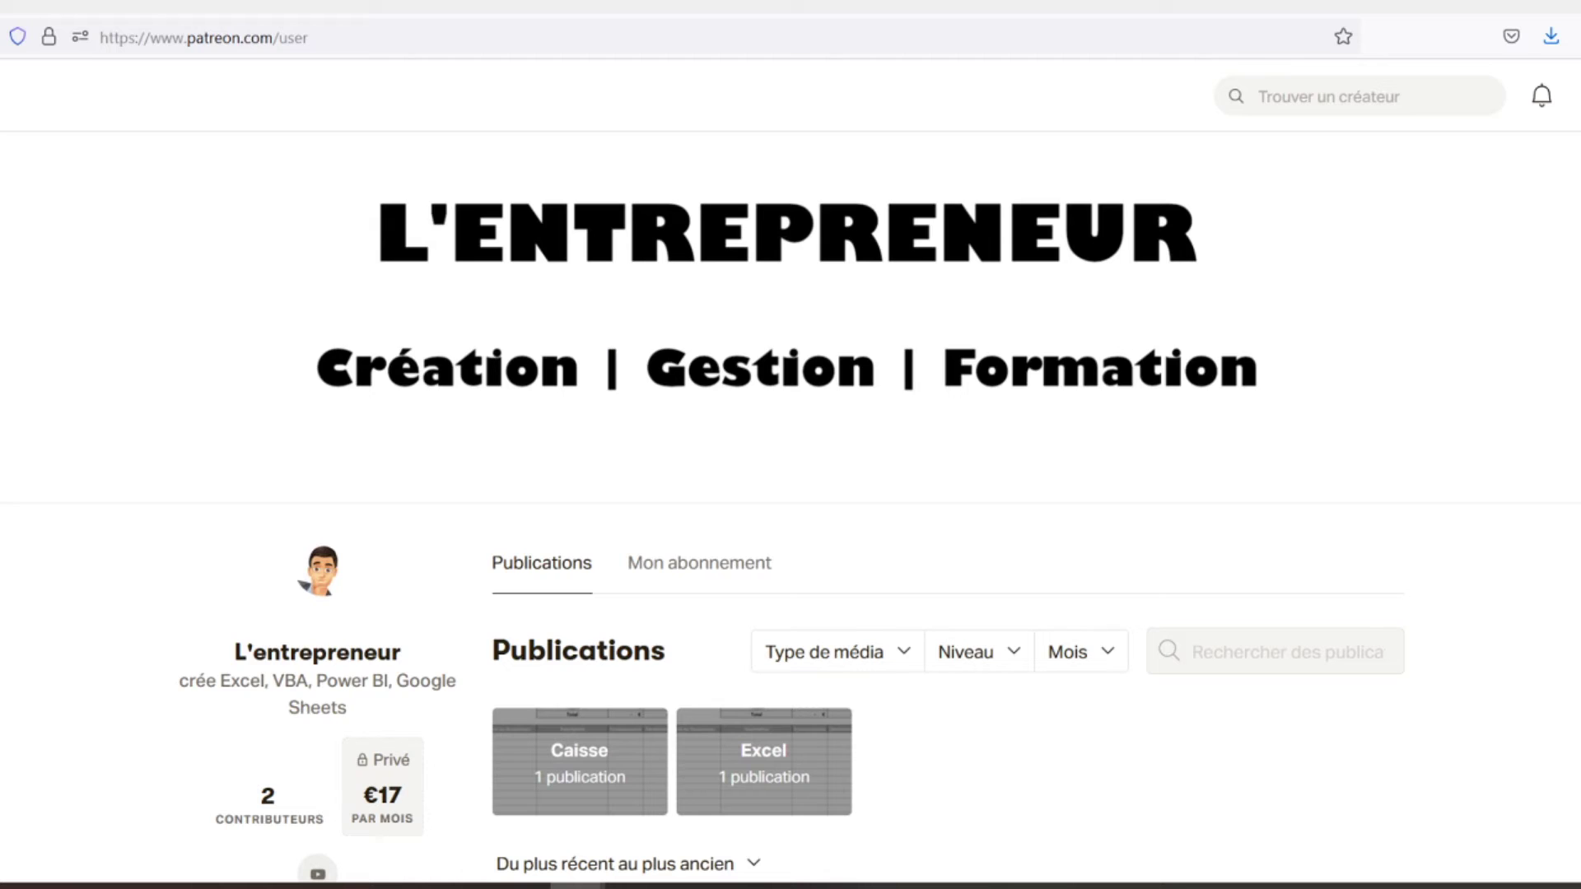
# Switch to the L'entrepreneur Patreon page in the browser and look through its publications past the Feuilles de caisse post
pyautogui.scroll(-3, 791, 494)
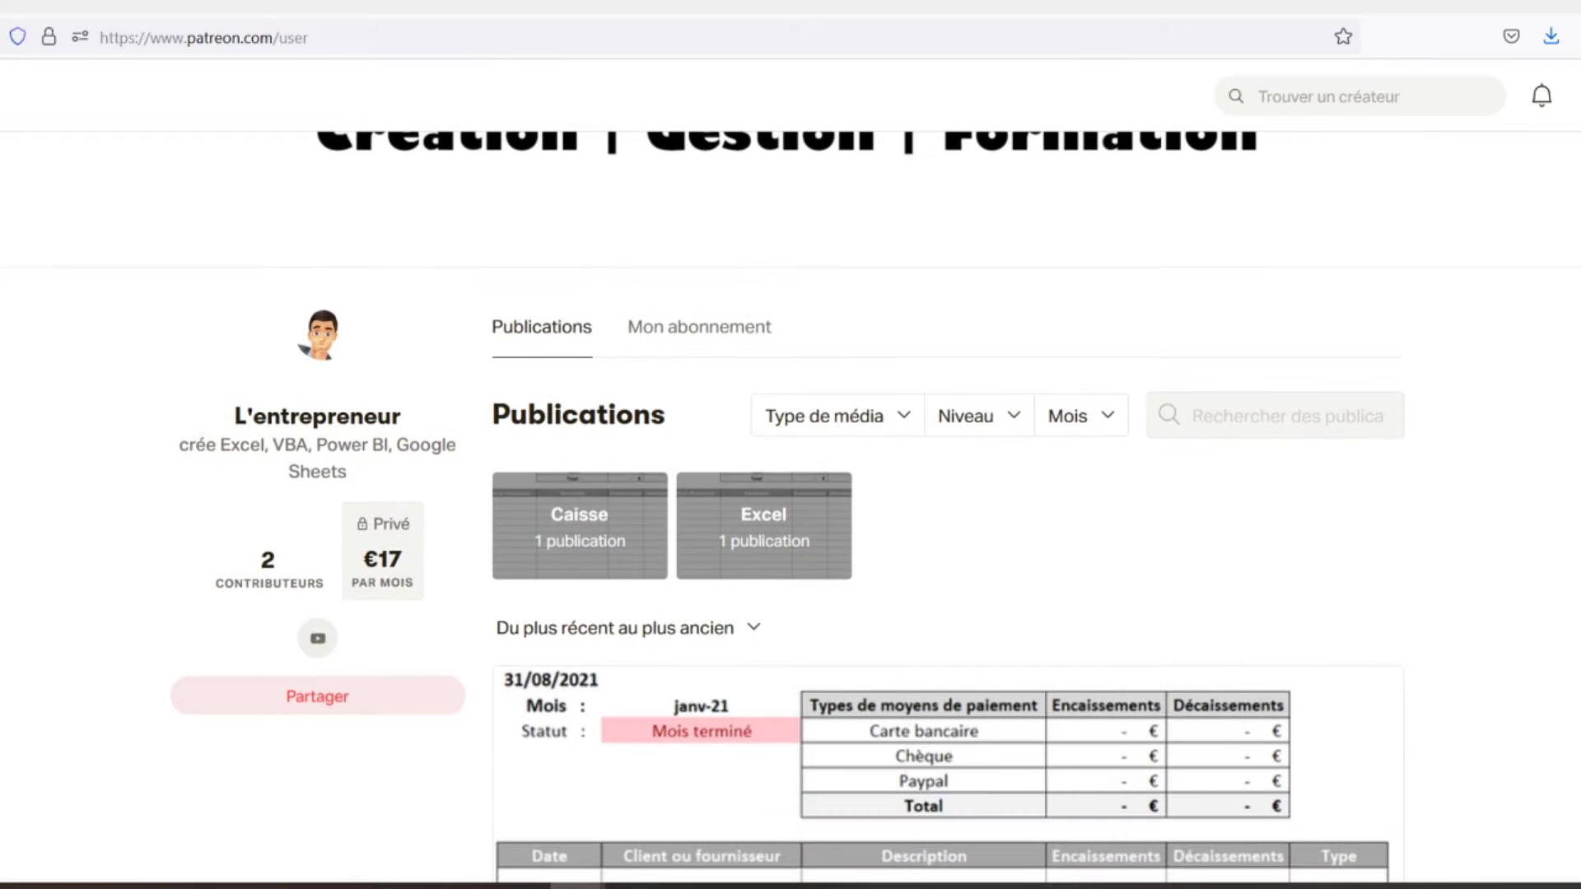
pyautogui.scroll(-3, 791, 494)
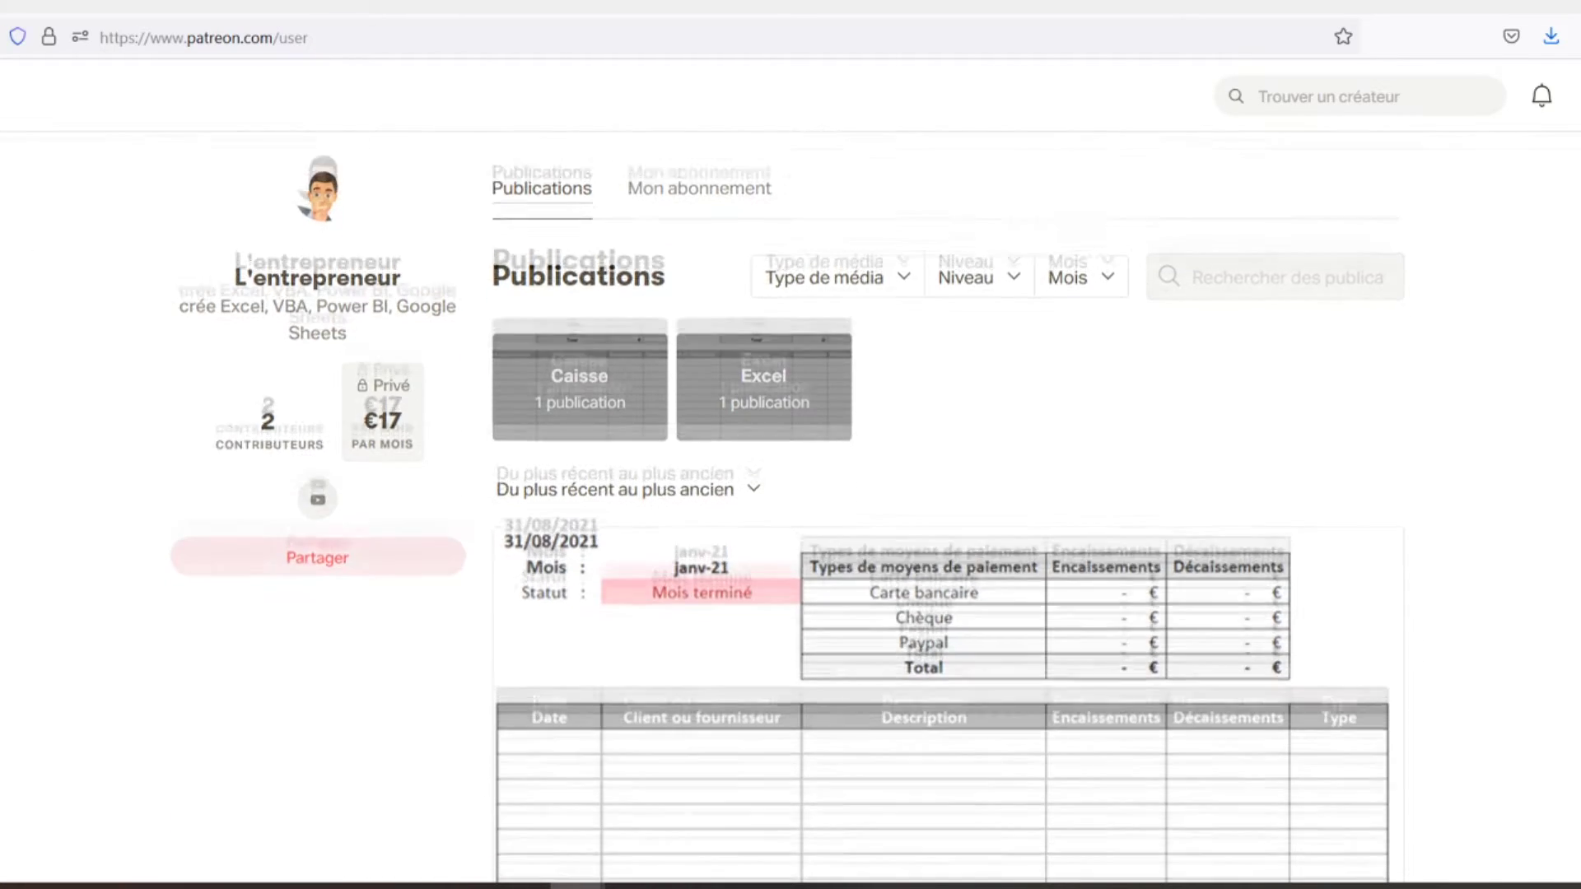
pyautogui.scroll(-2, 791, 535)
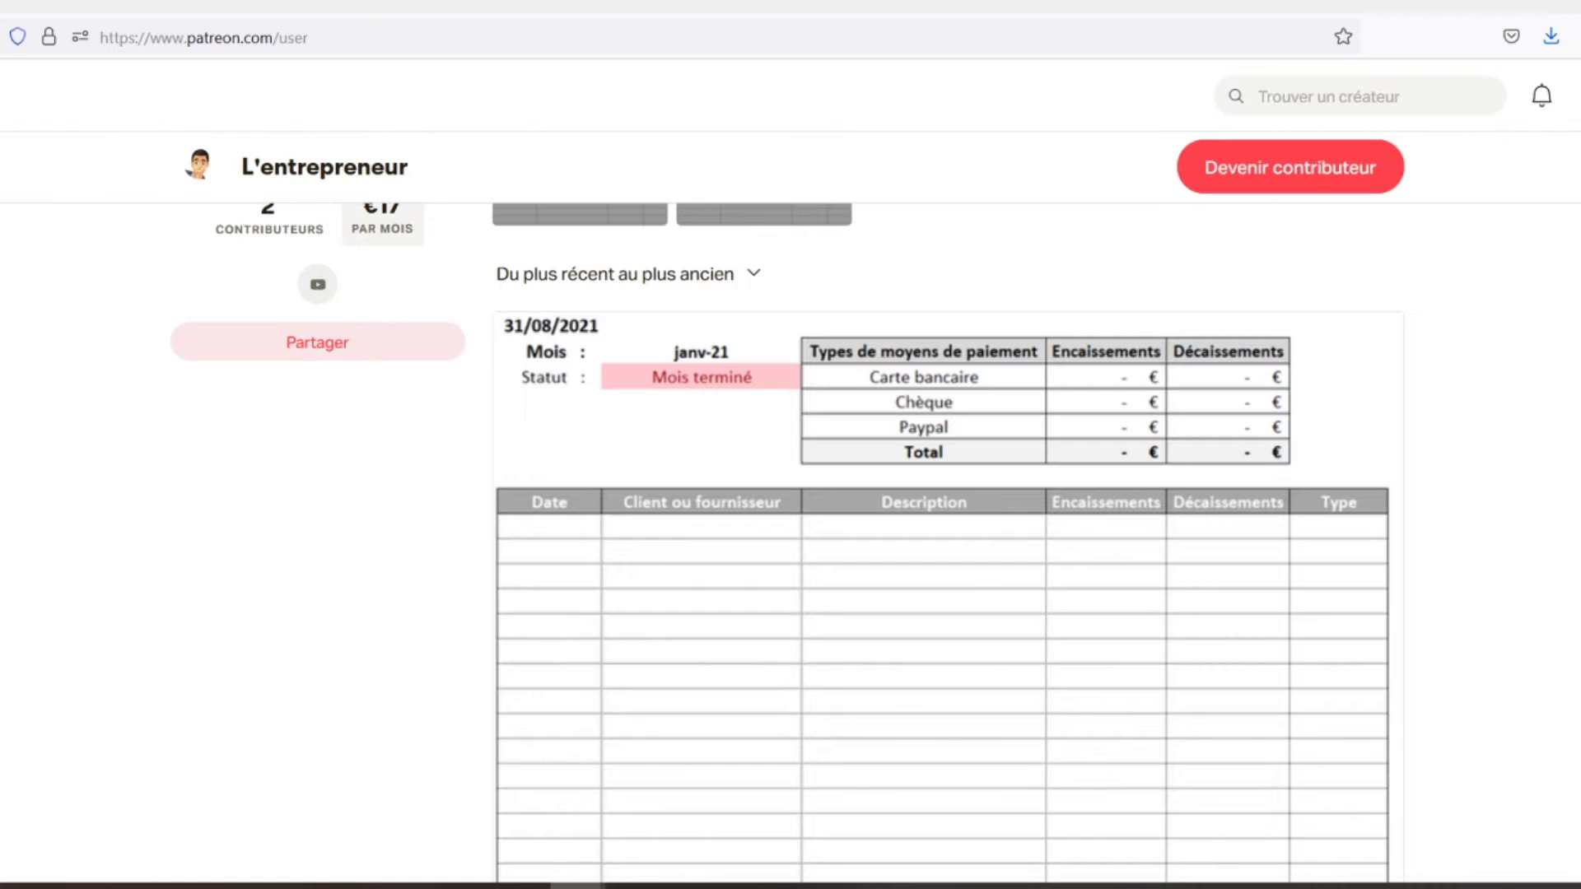
pyautogui.scroll(-2, 790, 535)
pyautogui.scroll(-2, 790, 535)
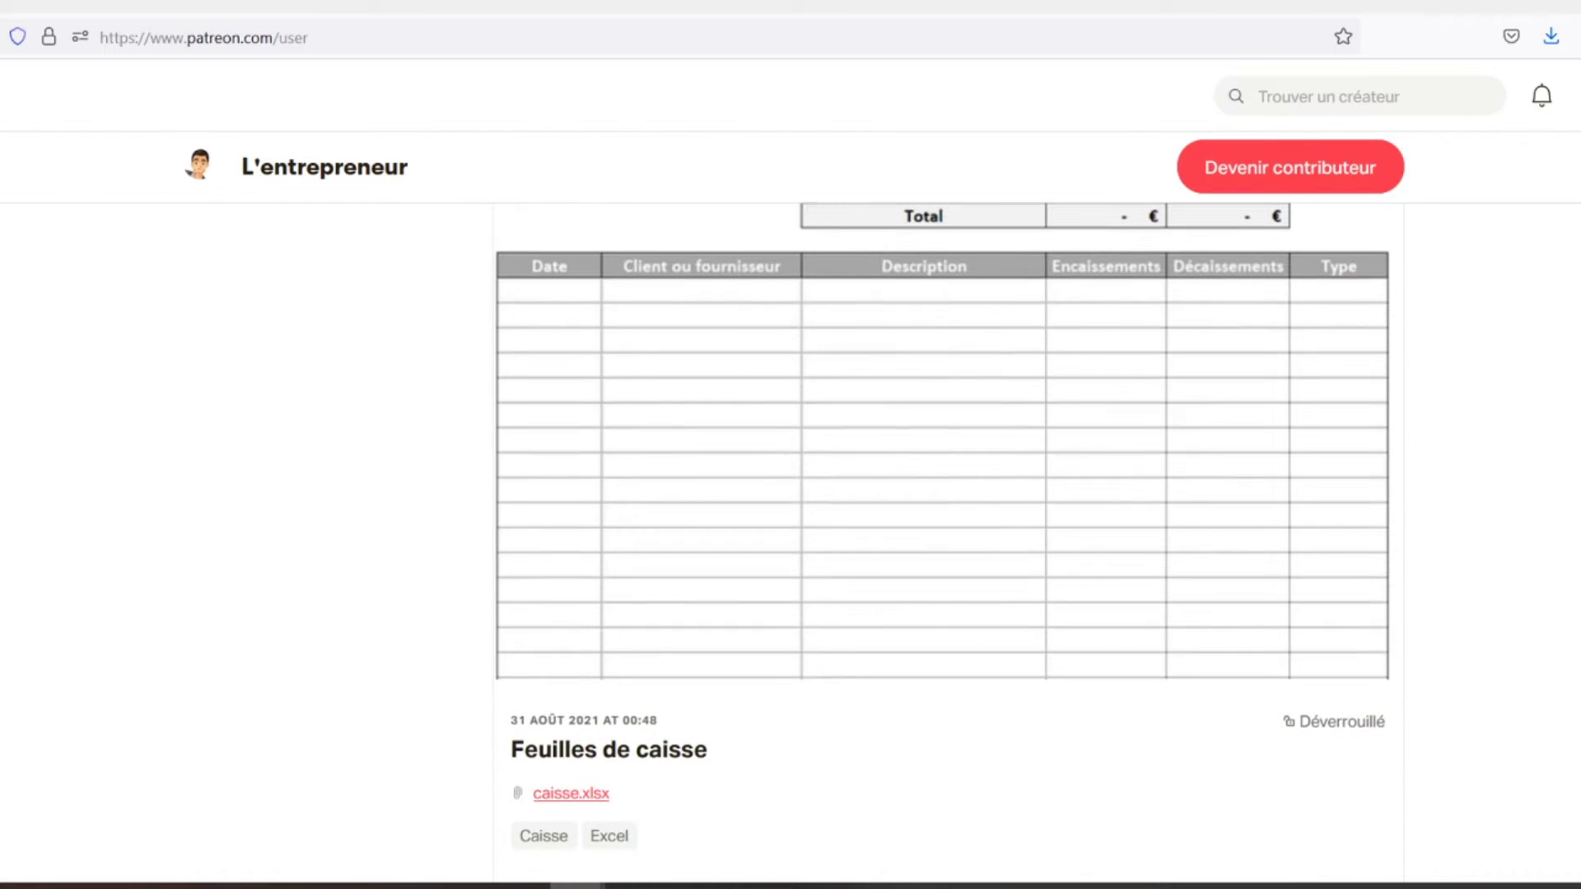
pyautogui.scroll(-2, 791, 535)
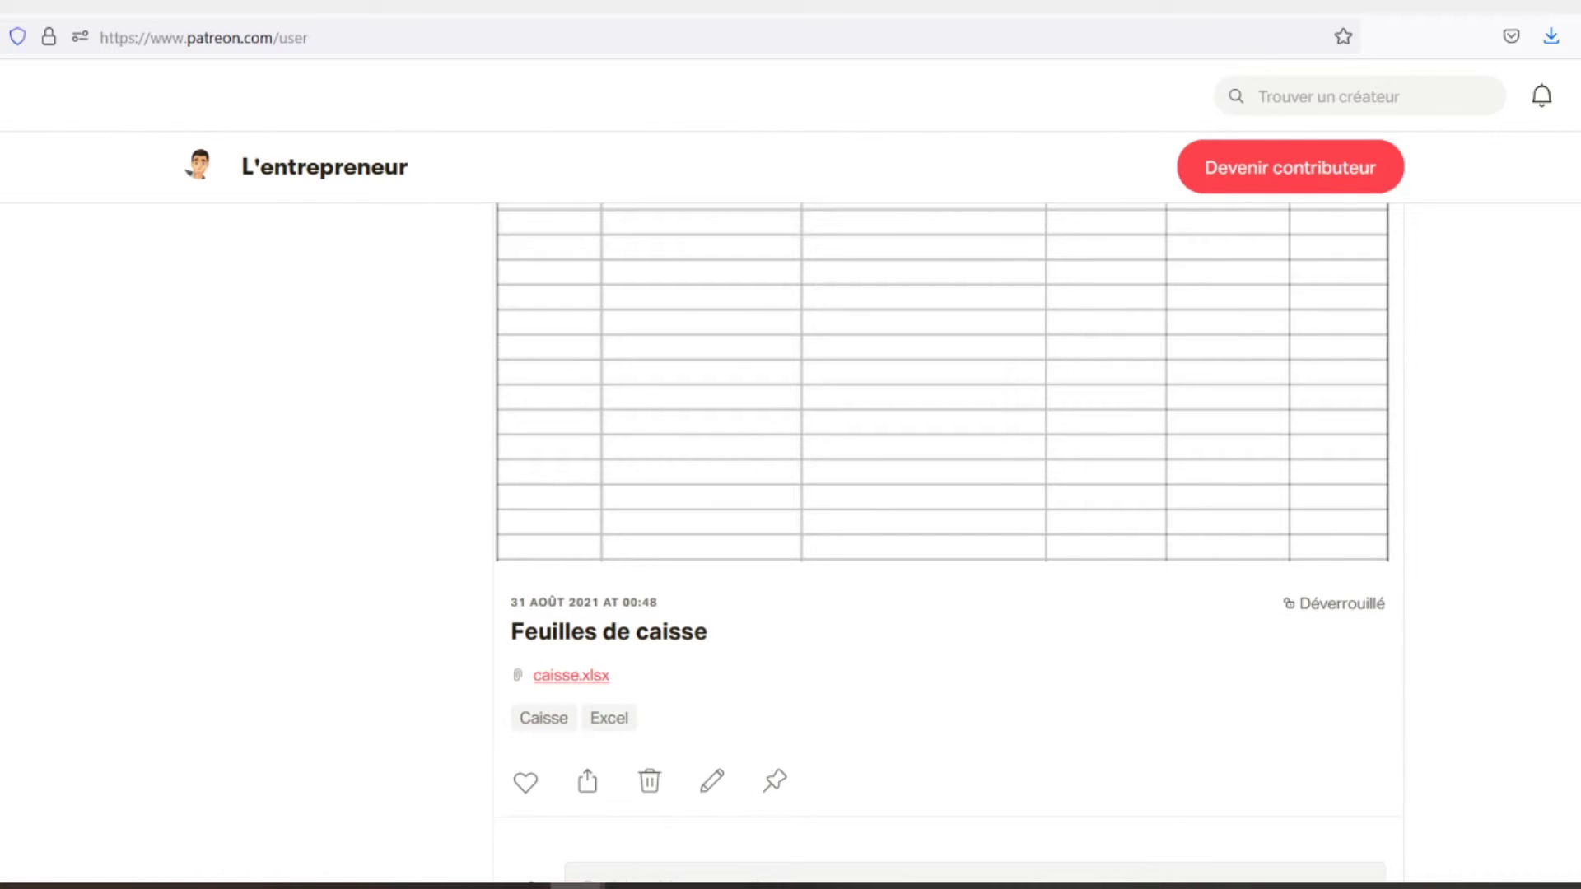
pyautogui.scroll(-2, 790, 535)
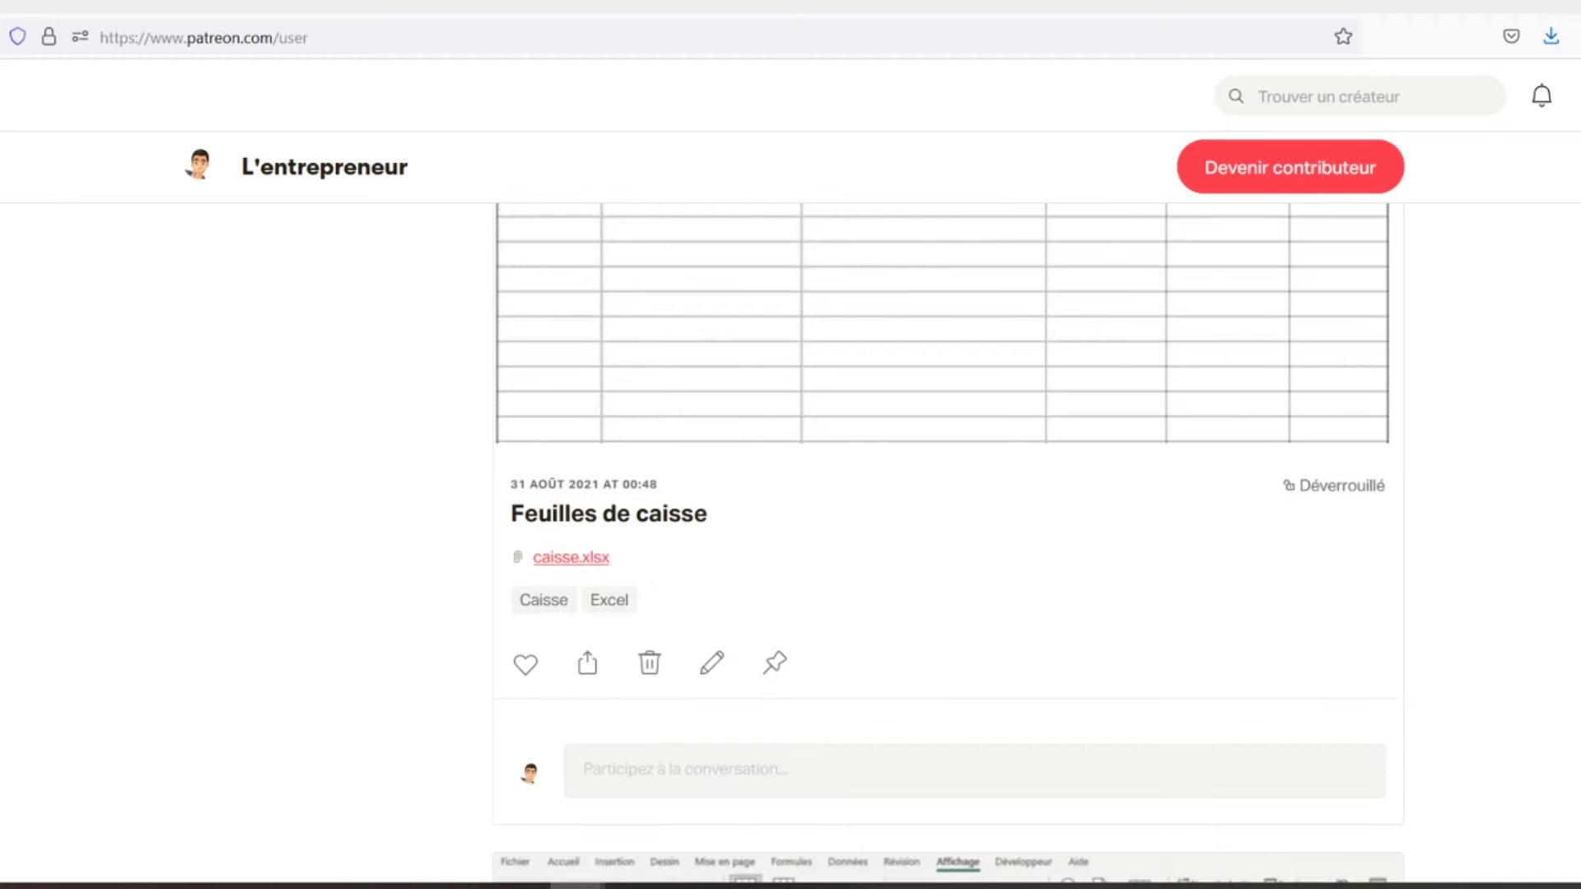
pyautogui.scroll(-2, 790, 535)
pyautogui.scroll(-2, 791, 536)
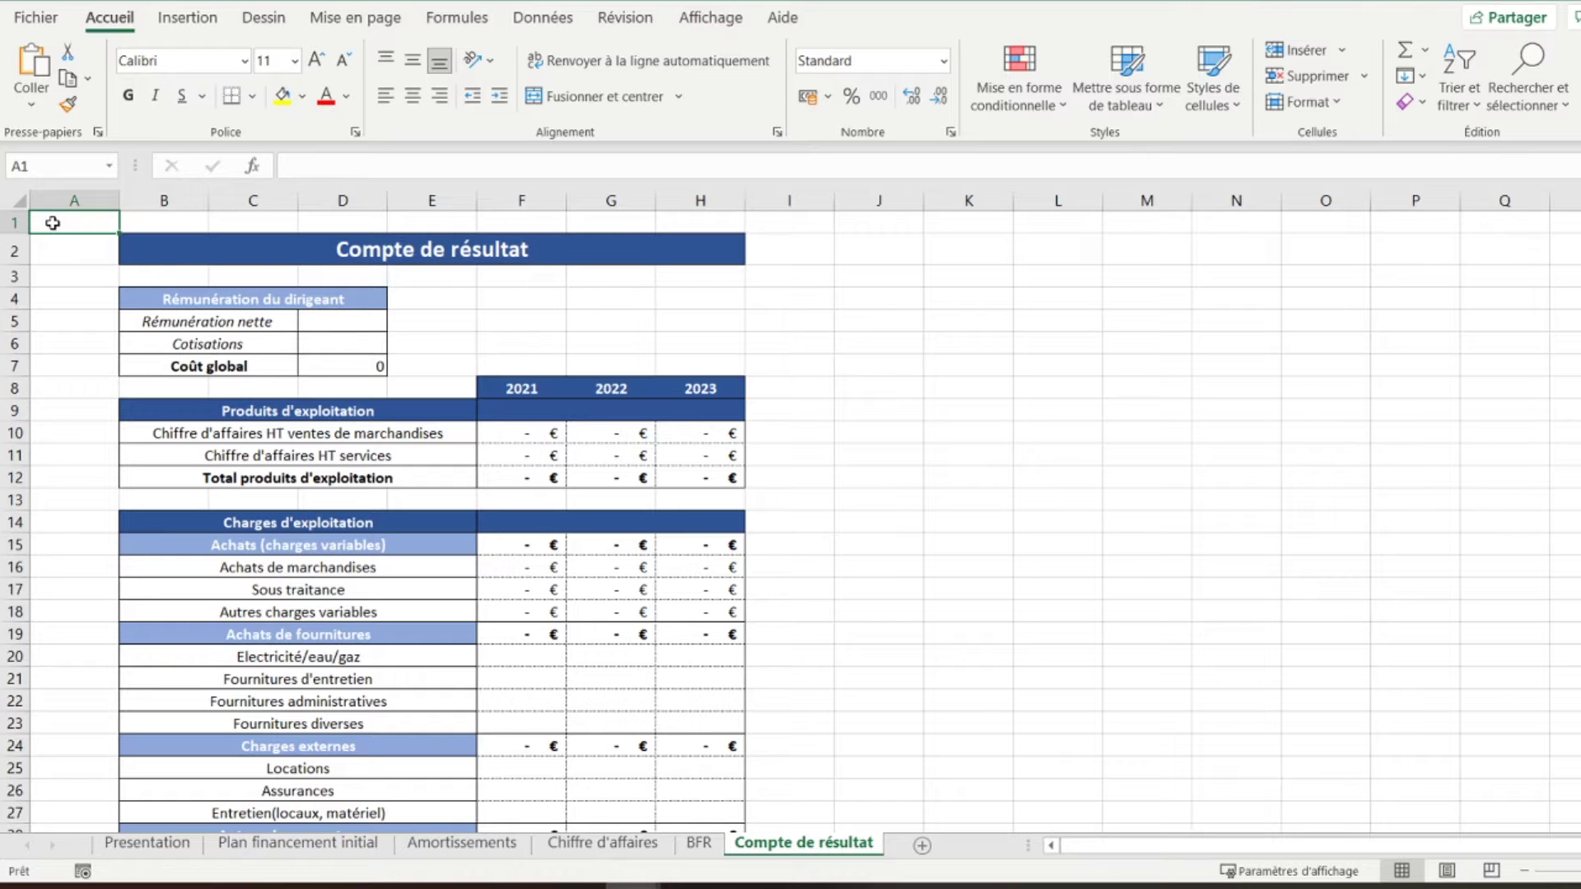
# Enter the label "Impôts sur les bénéfices" in cell B52 of the Compte de résultat sheet, below Résultat avant impôts
pyautogui.scroll(-6, 406, 512)
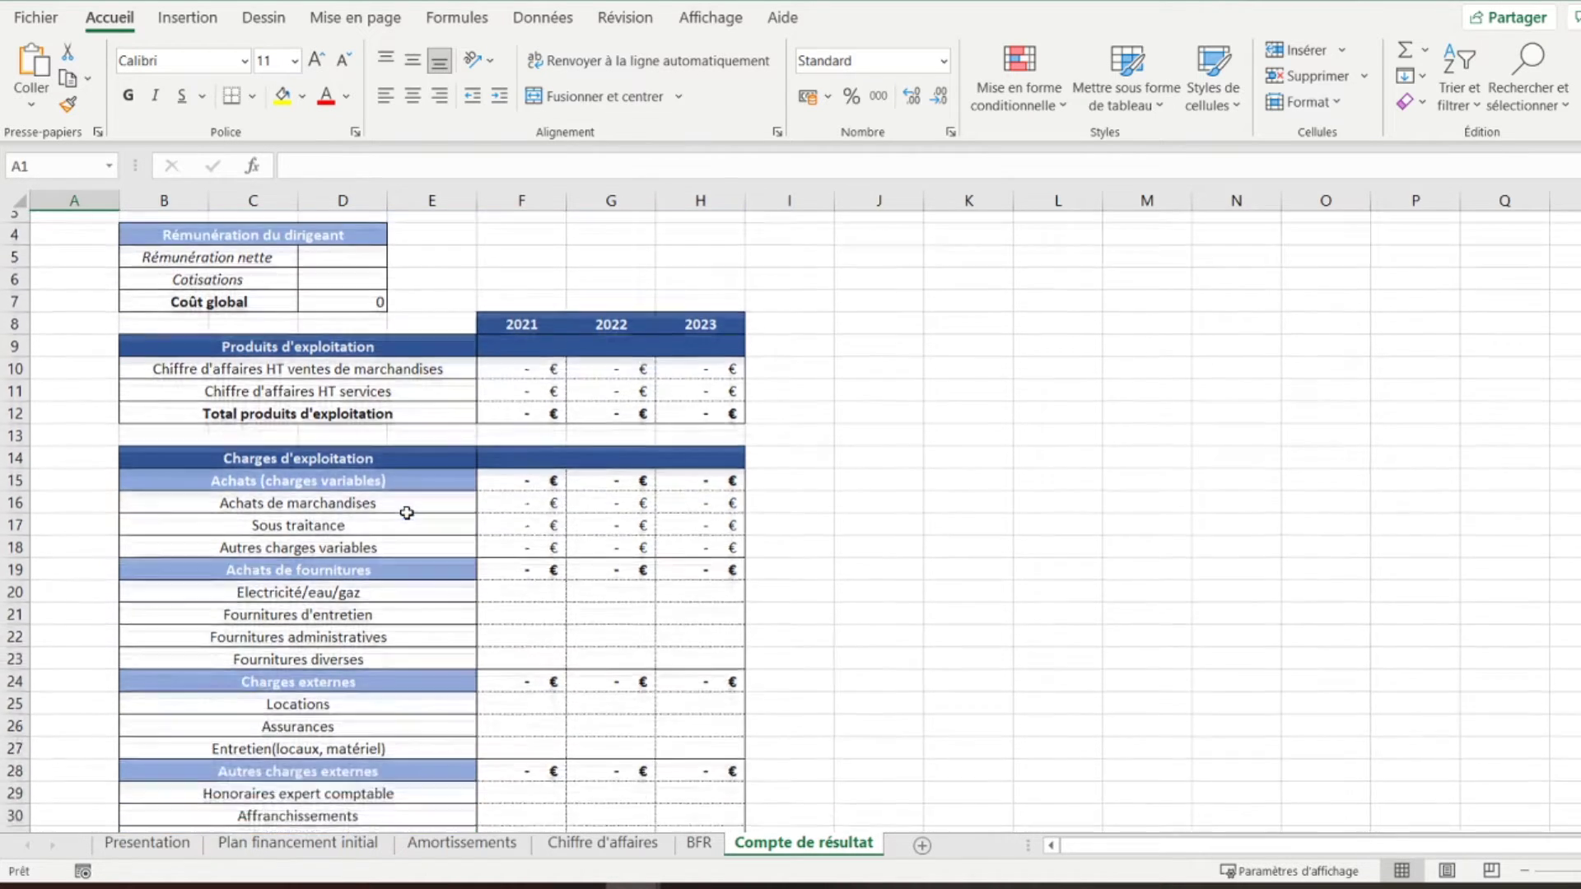
pyautogui.scroll(-5, 406, 512)
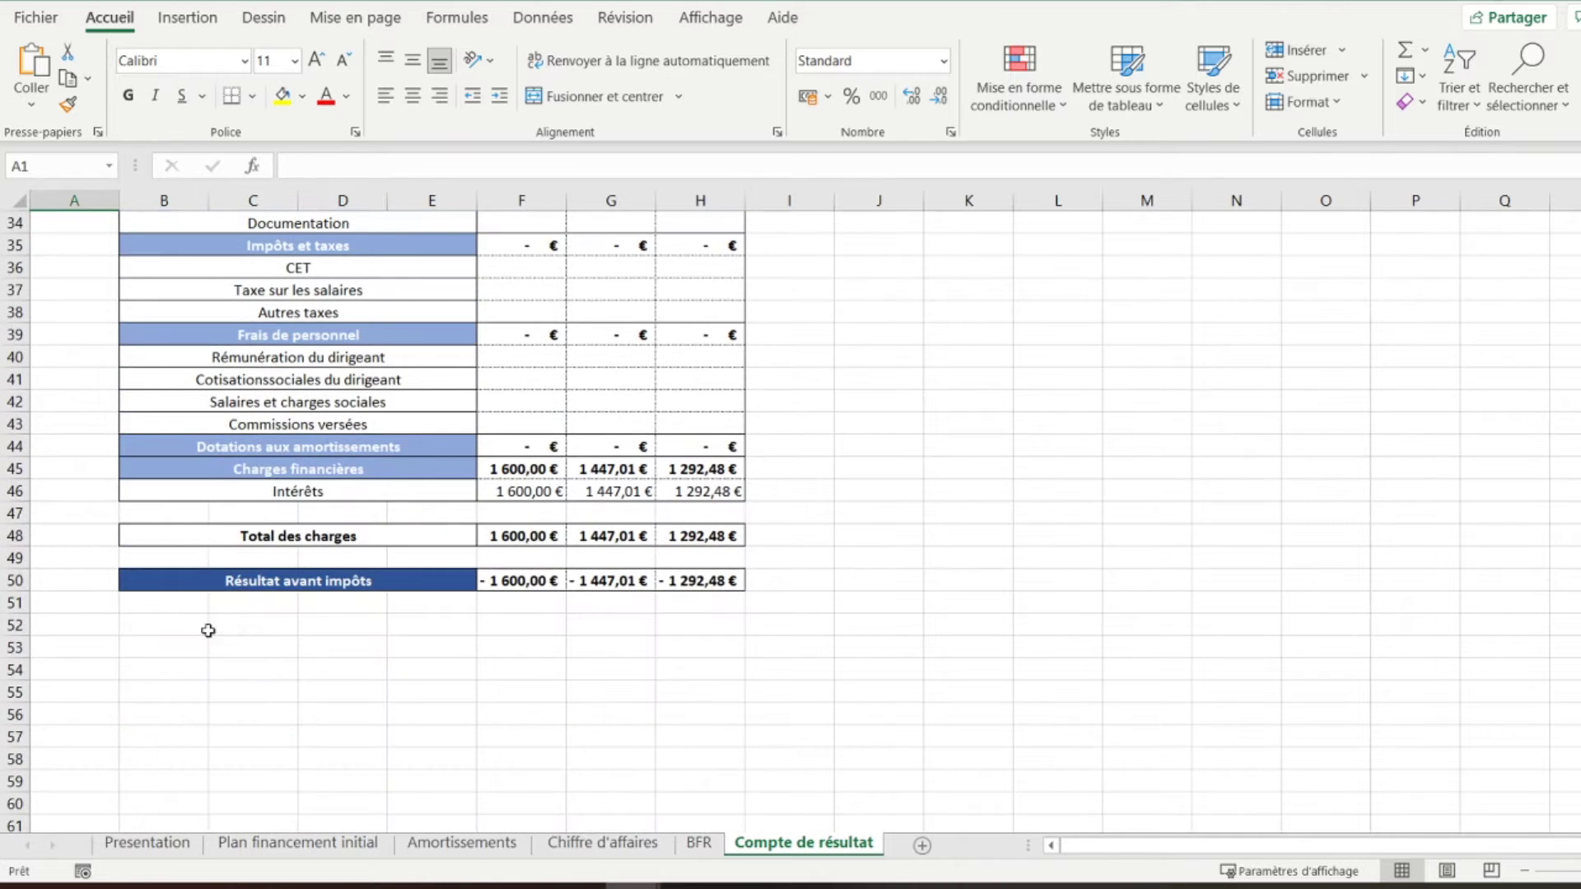
pyautogui.click(164, 630)
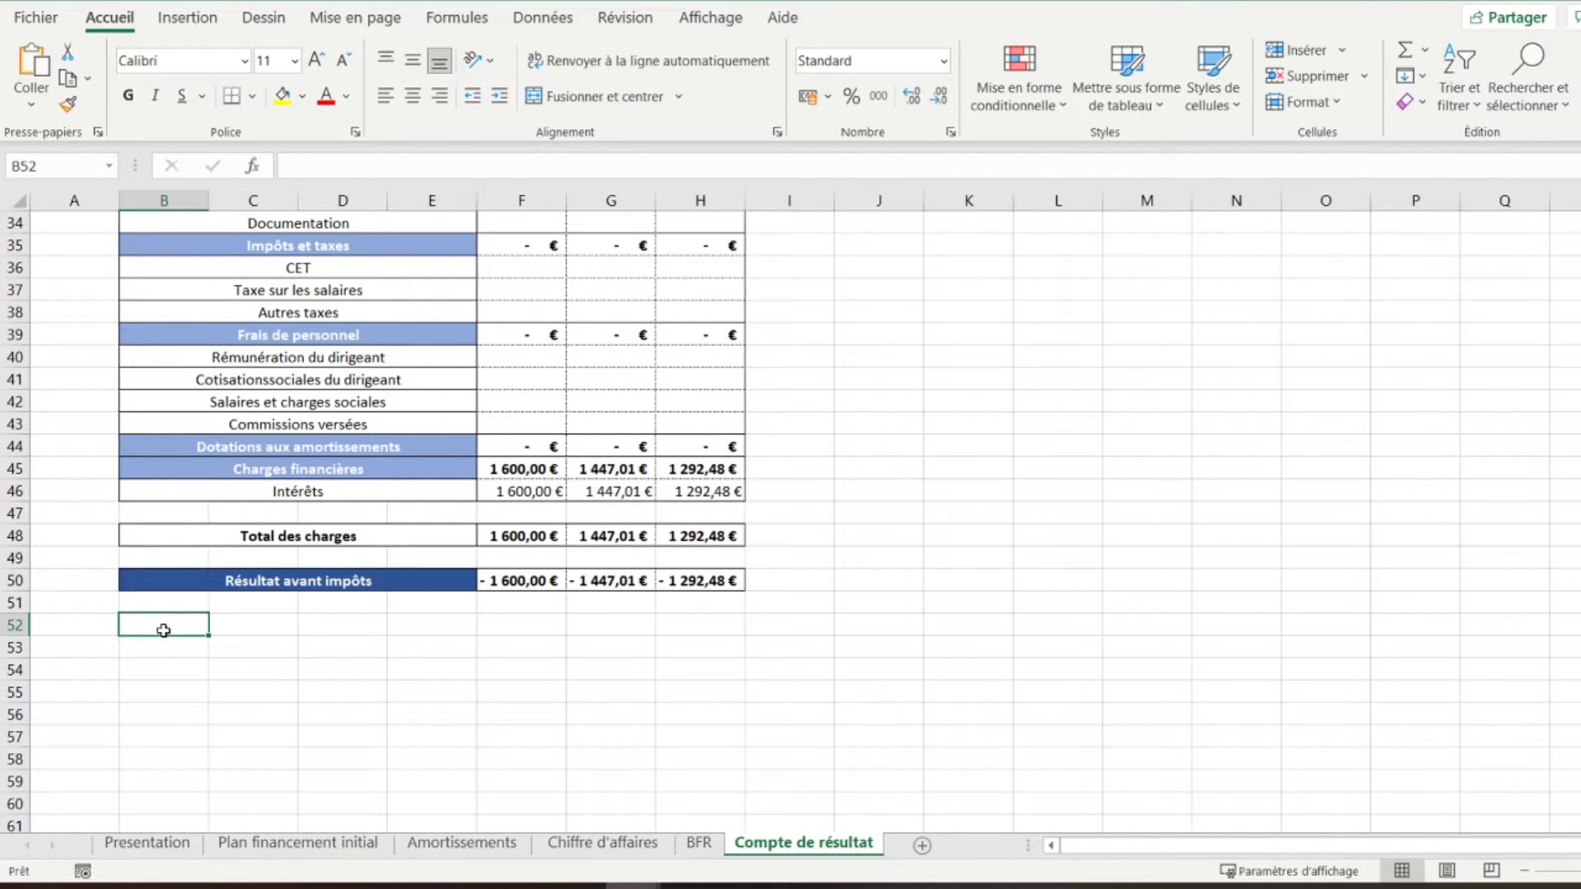
pyautogui.write('Impo')
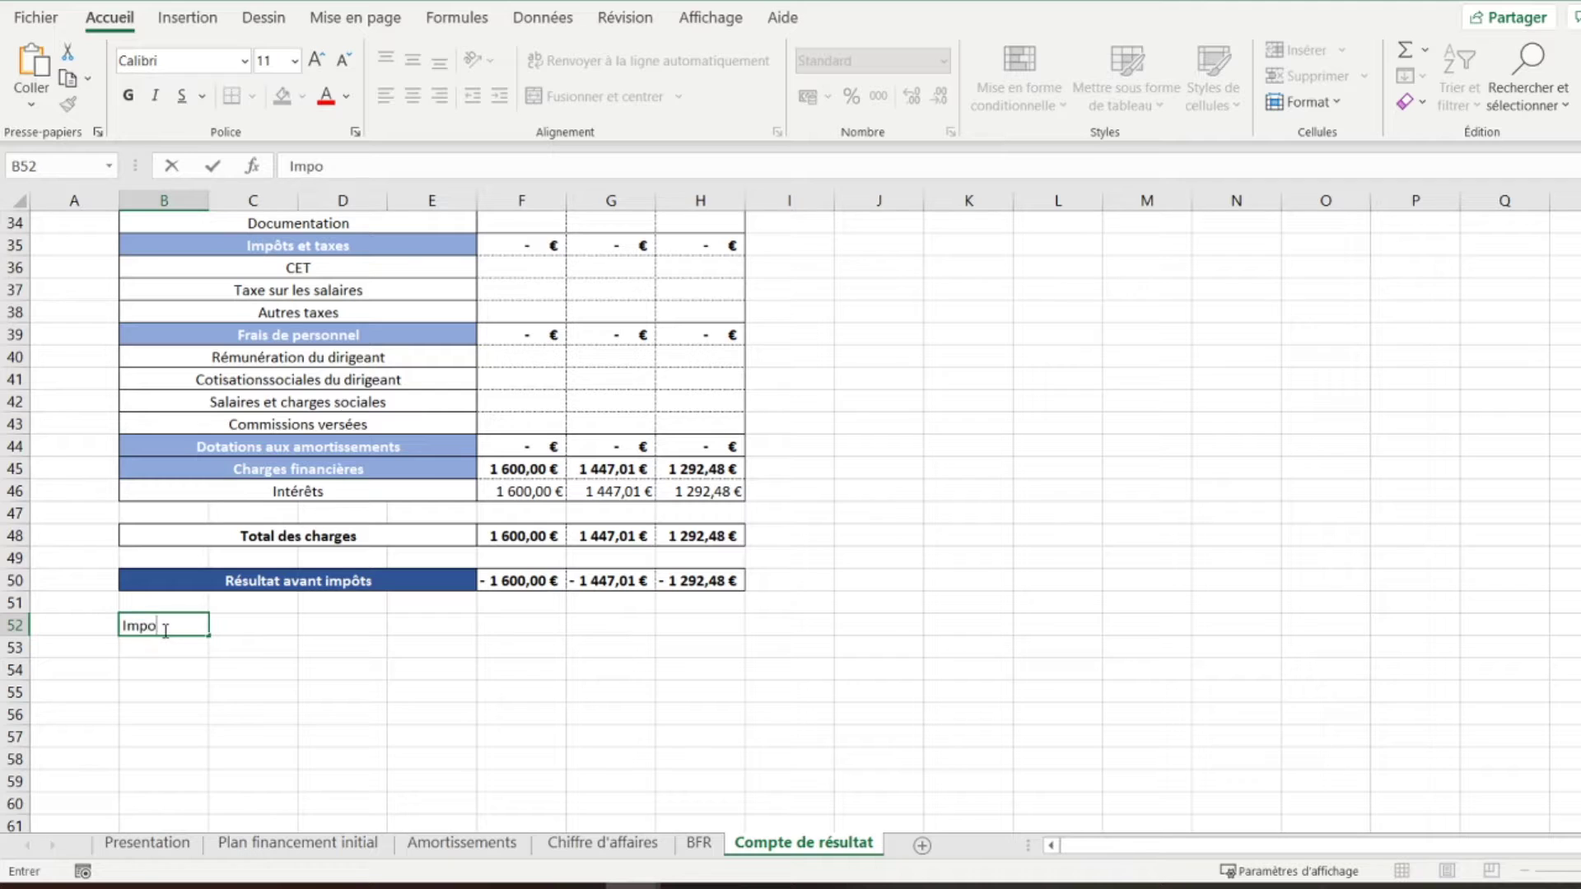
pyautogui.press('BackSpace')
pyautogui.write('ôts sur les bénéfices')
pyautogui.press('Tab')
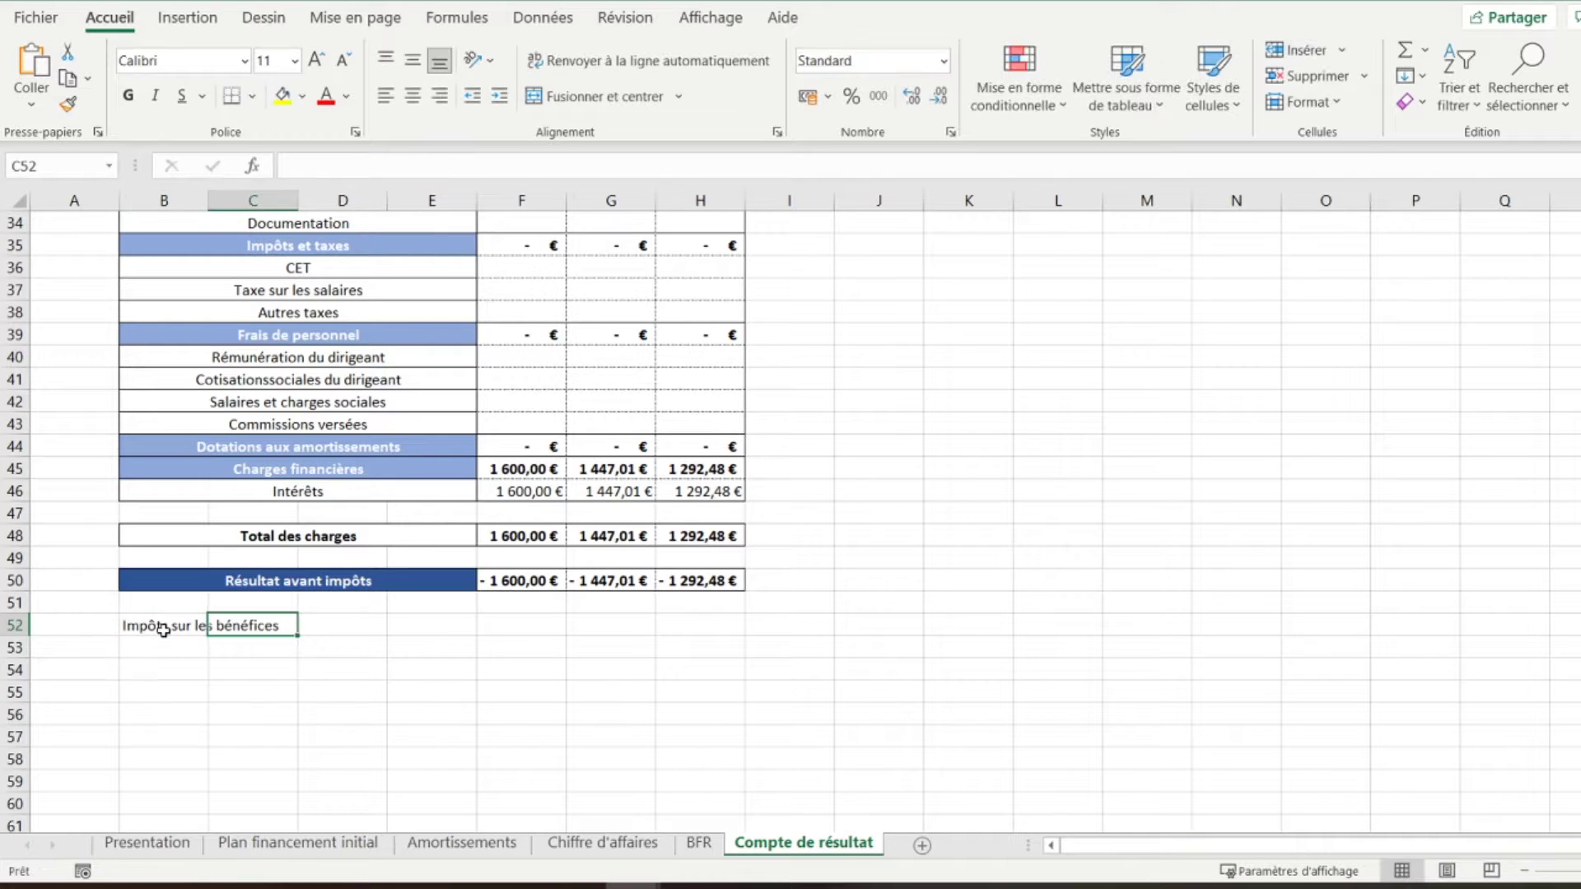
# Copy the formatting of the Résultat avant impôts label onto the Impôts sur les bénéfices label in B52
pyautogui.click(163, 629)
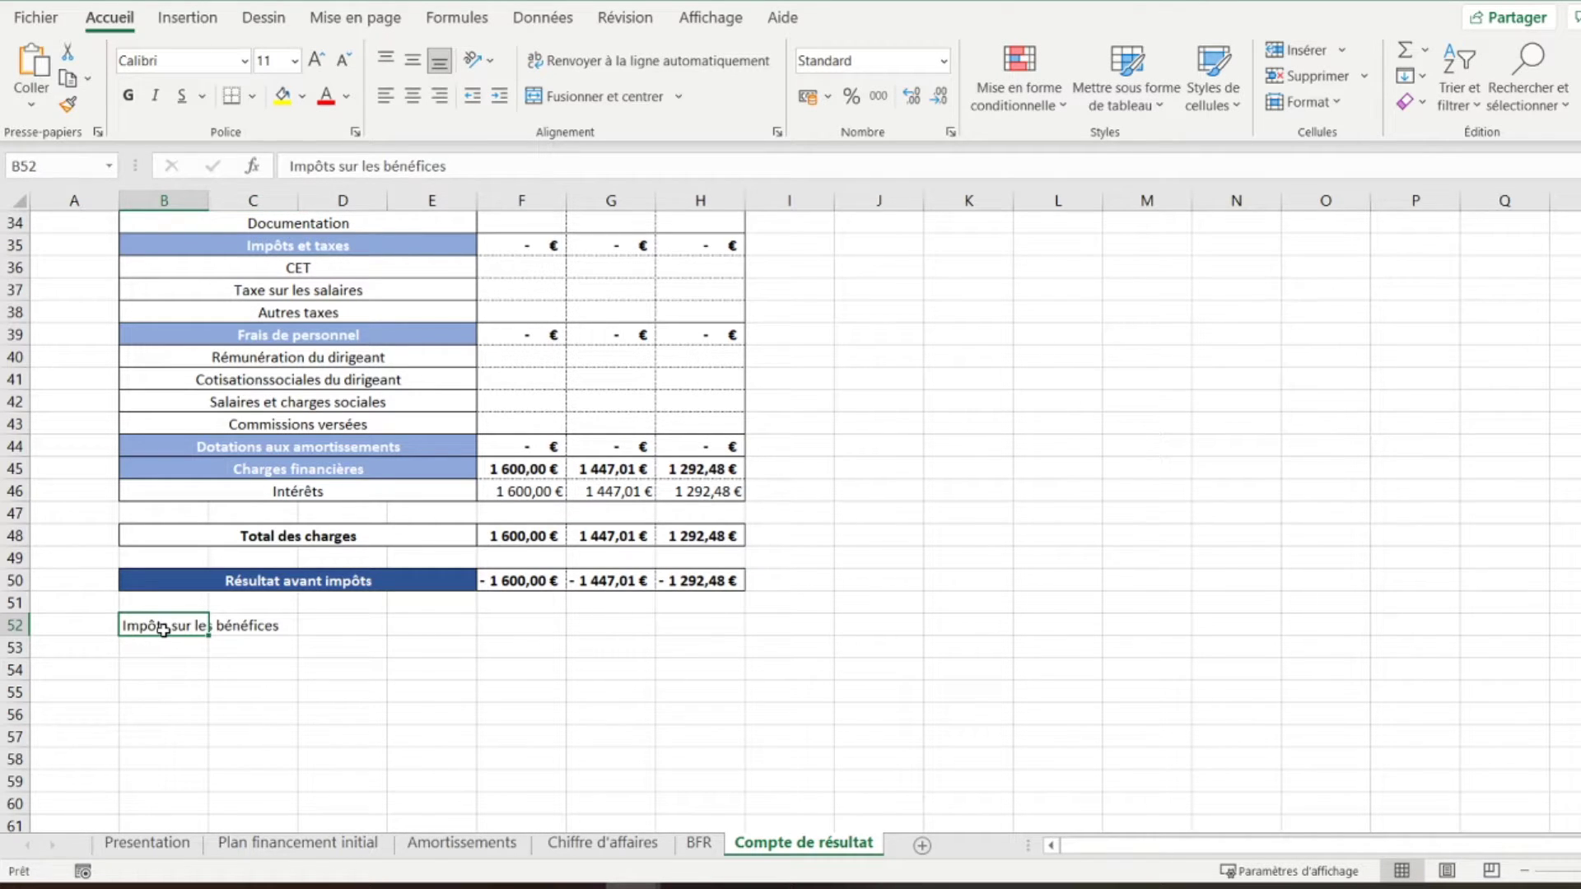
pyautogui.click(167, 578)
pyautogui.click(66, 107)
pyautogui.click(156, 625)
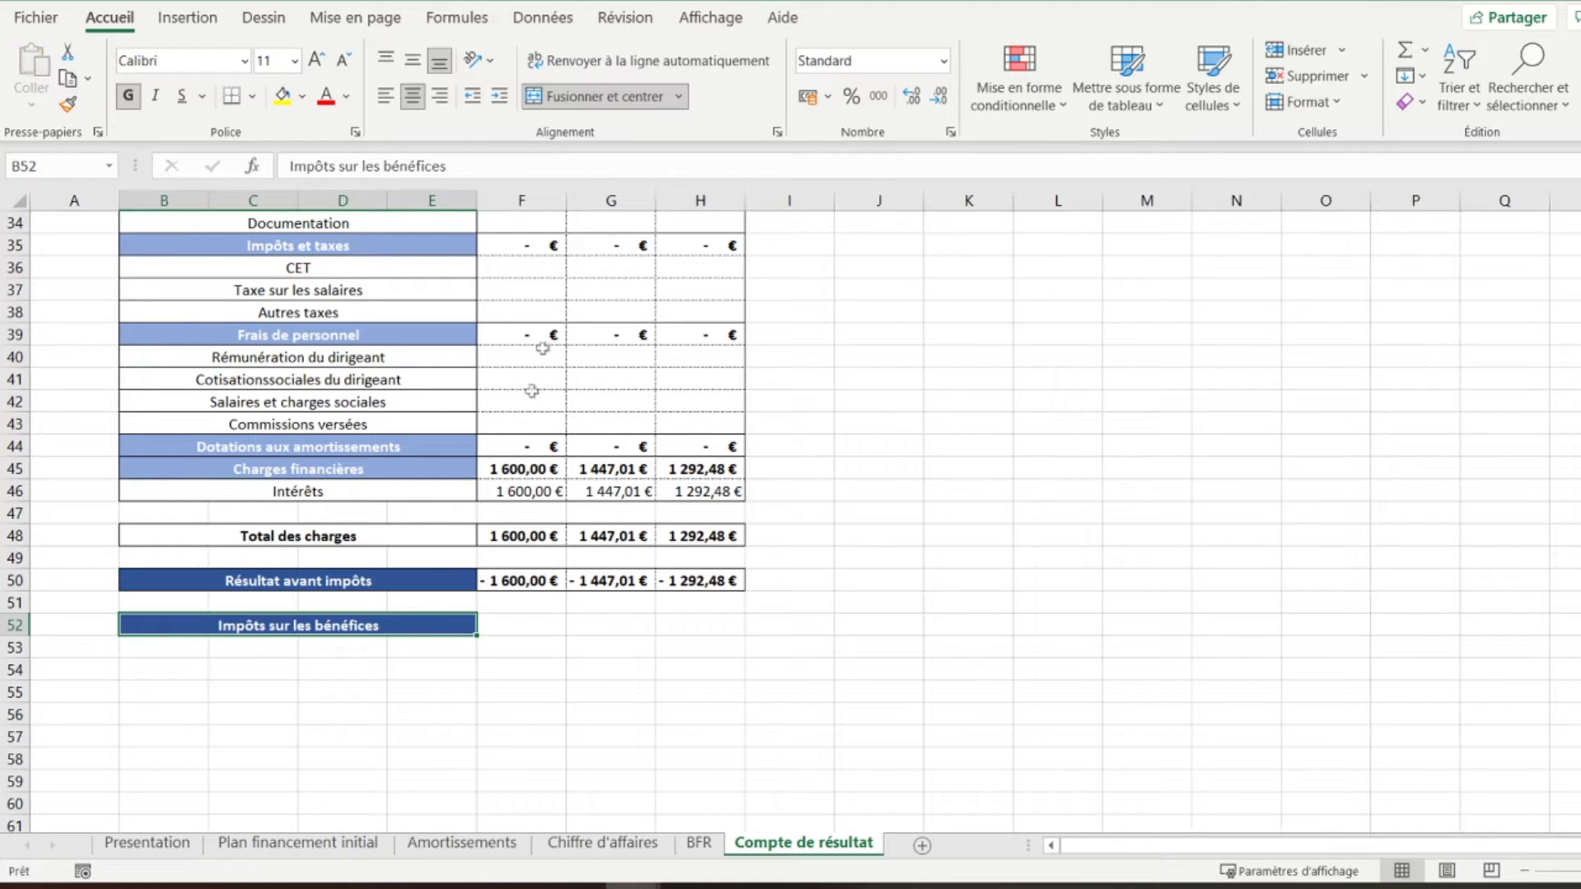
# Give the Impôts sur les bénéfices label an orange fill and black text
pyautogui.click(303, 103)
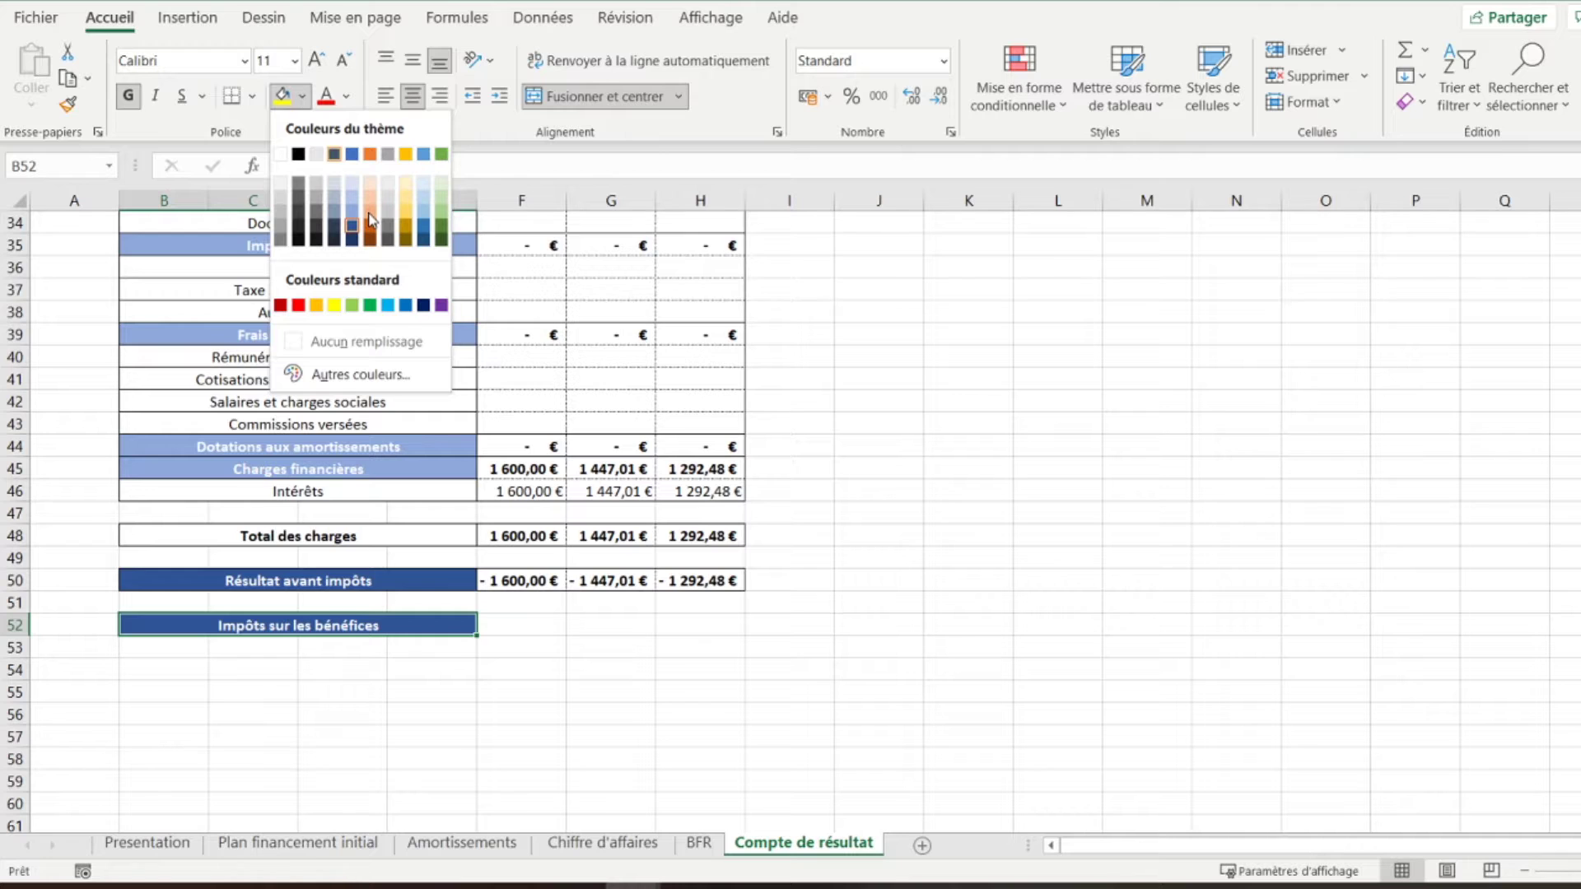
pyautogui.click(317, 306)
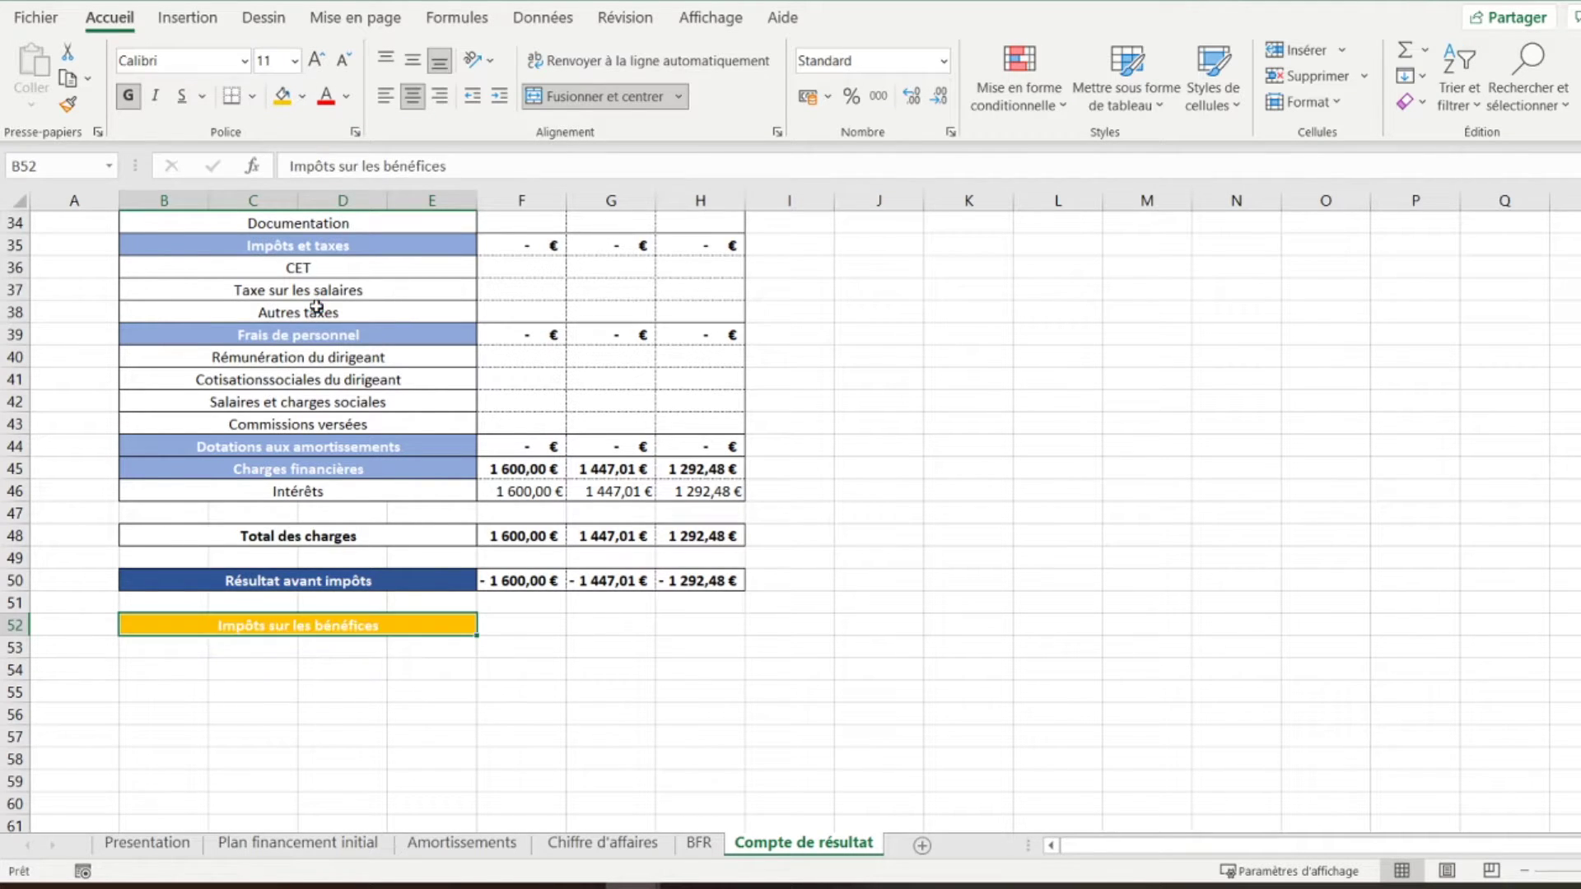
pyautogui.click(346, 102)
pyautogui.click(352, 124)
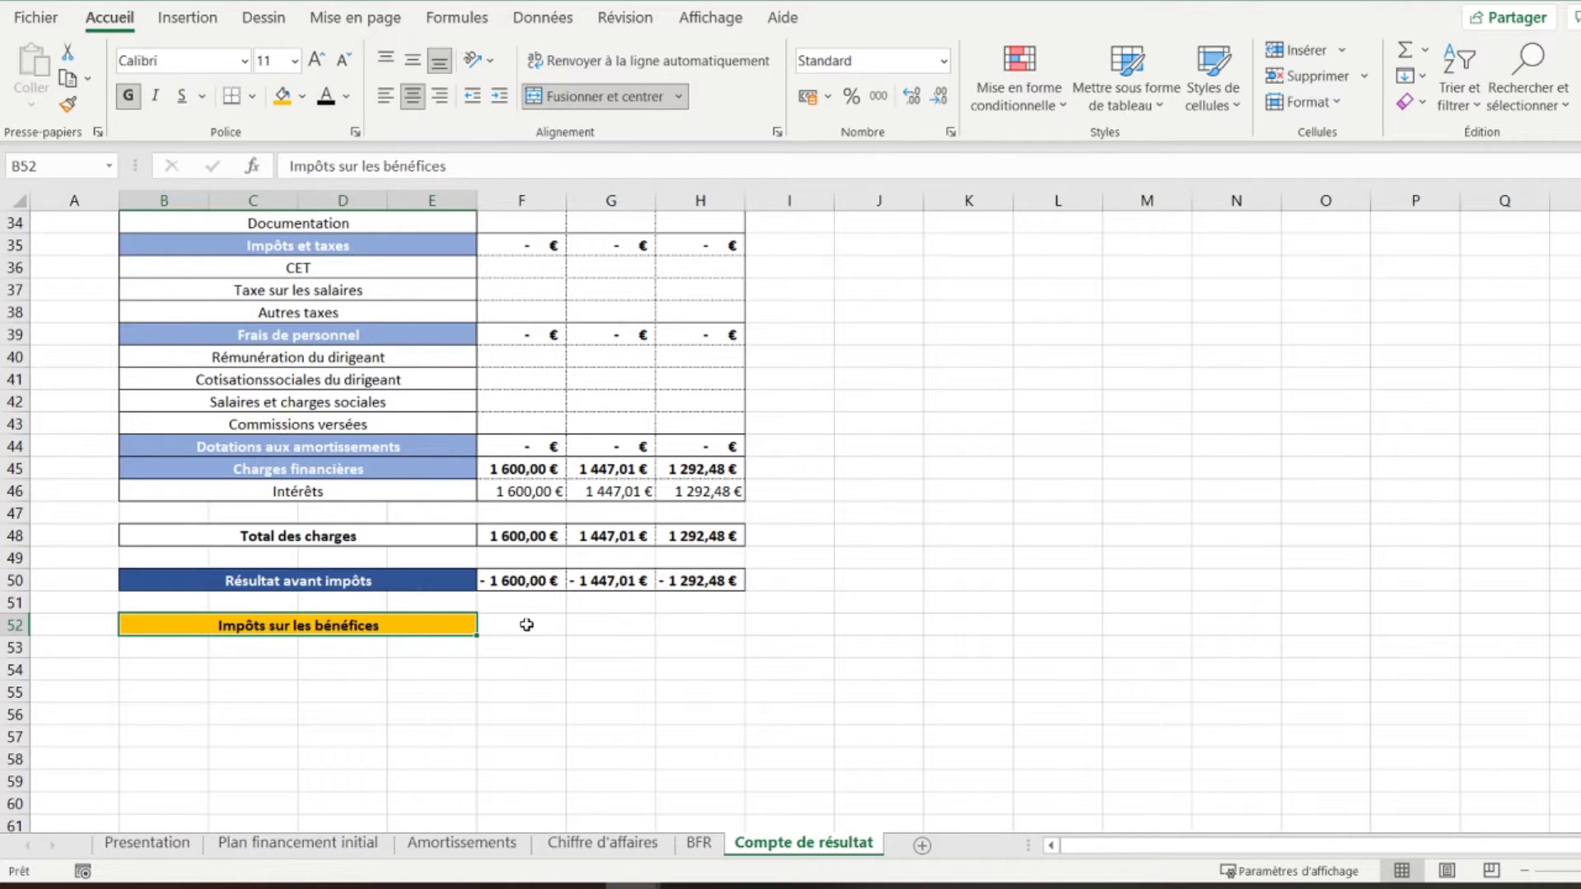
# Start the tax formula in F52 with a SI test returning 15% of F50 when below 38120: =si(F50<38120;F50*0,15;
pyautogui.click(527, 625)
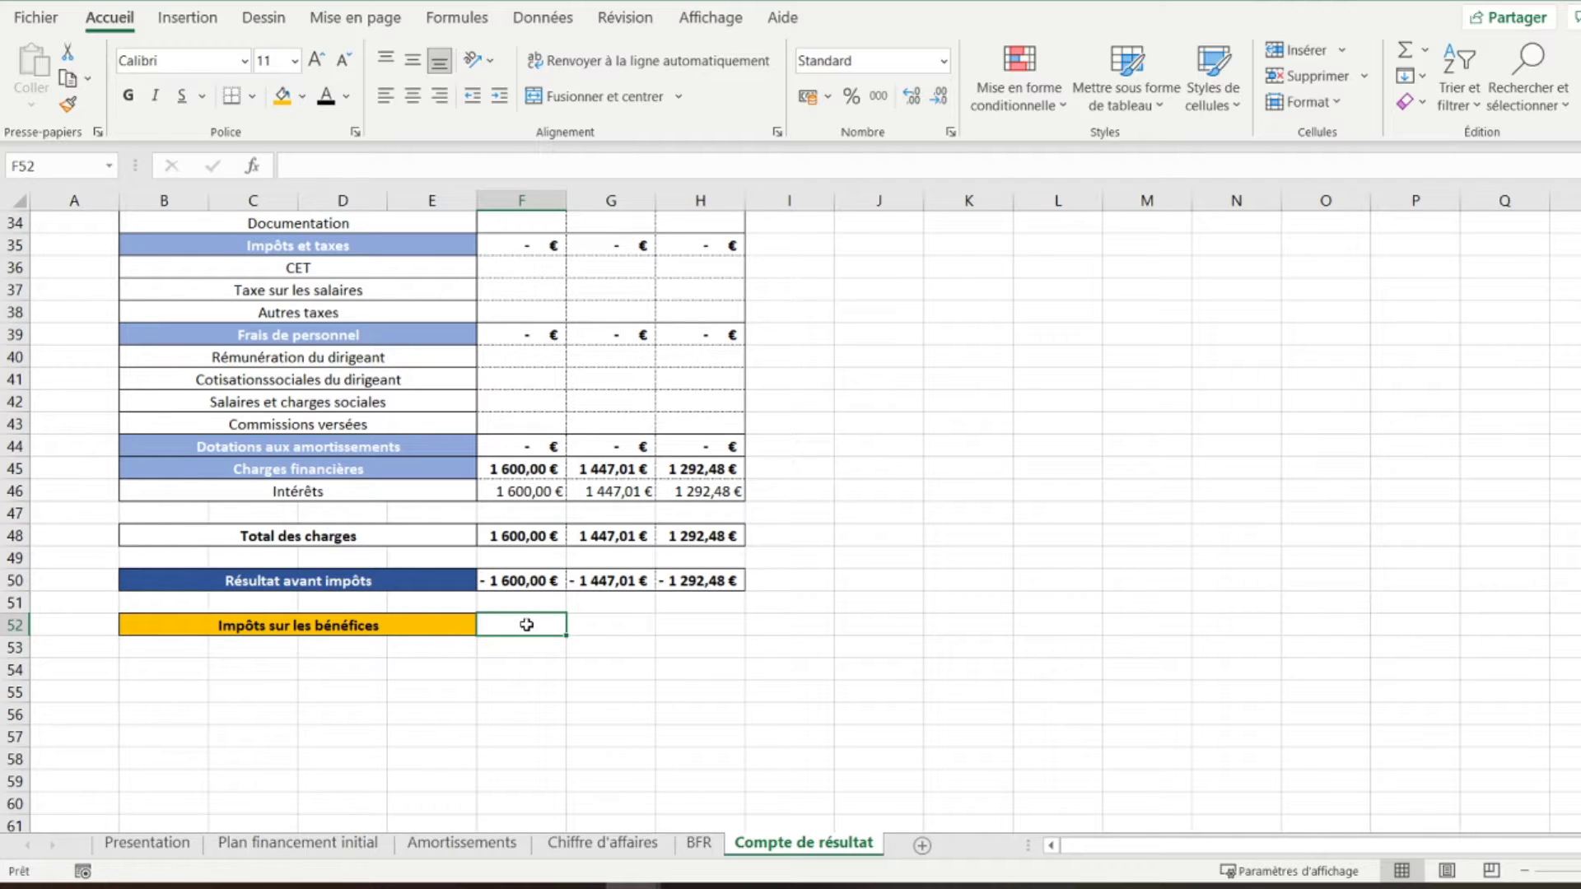
pyautogui.write('=si(')
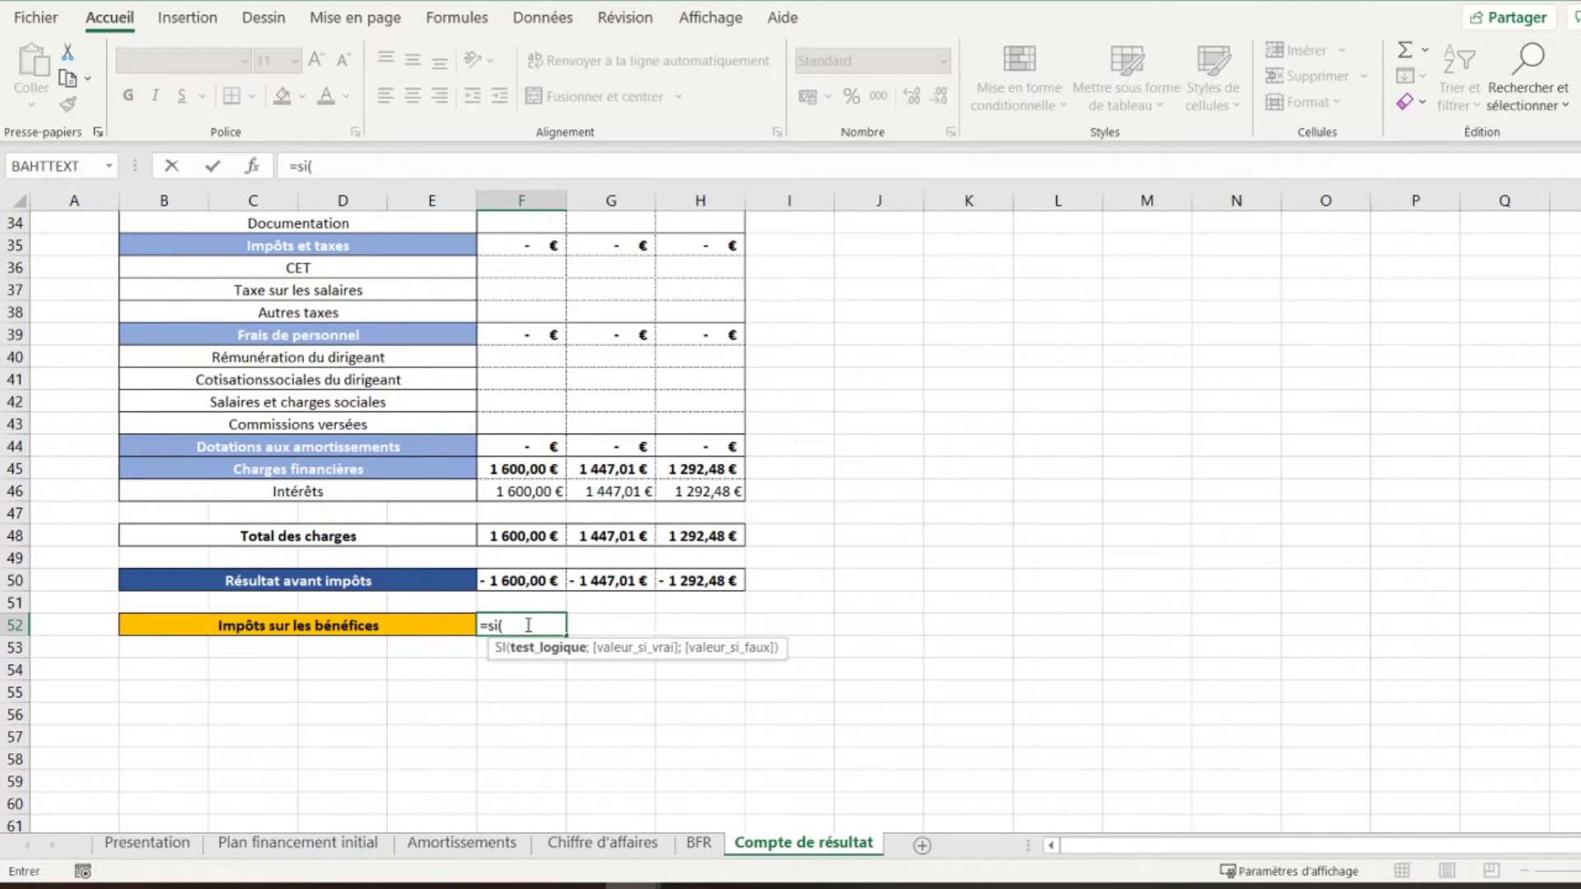
pyautogui.click(515, 581)
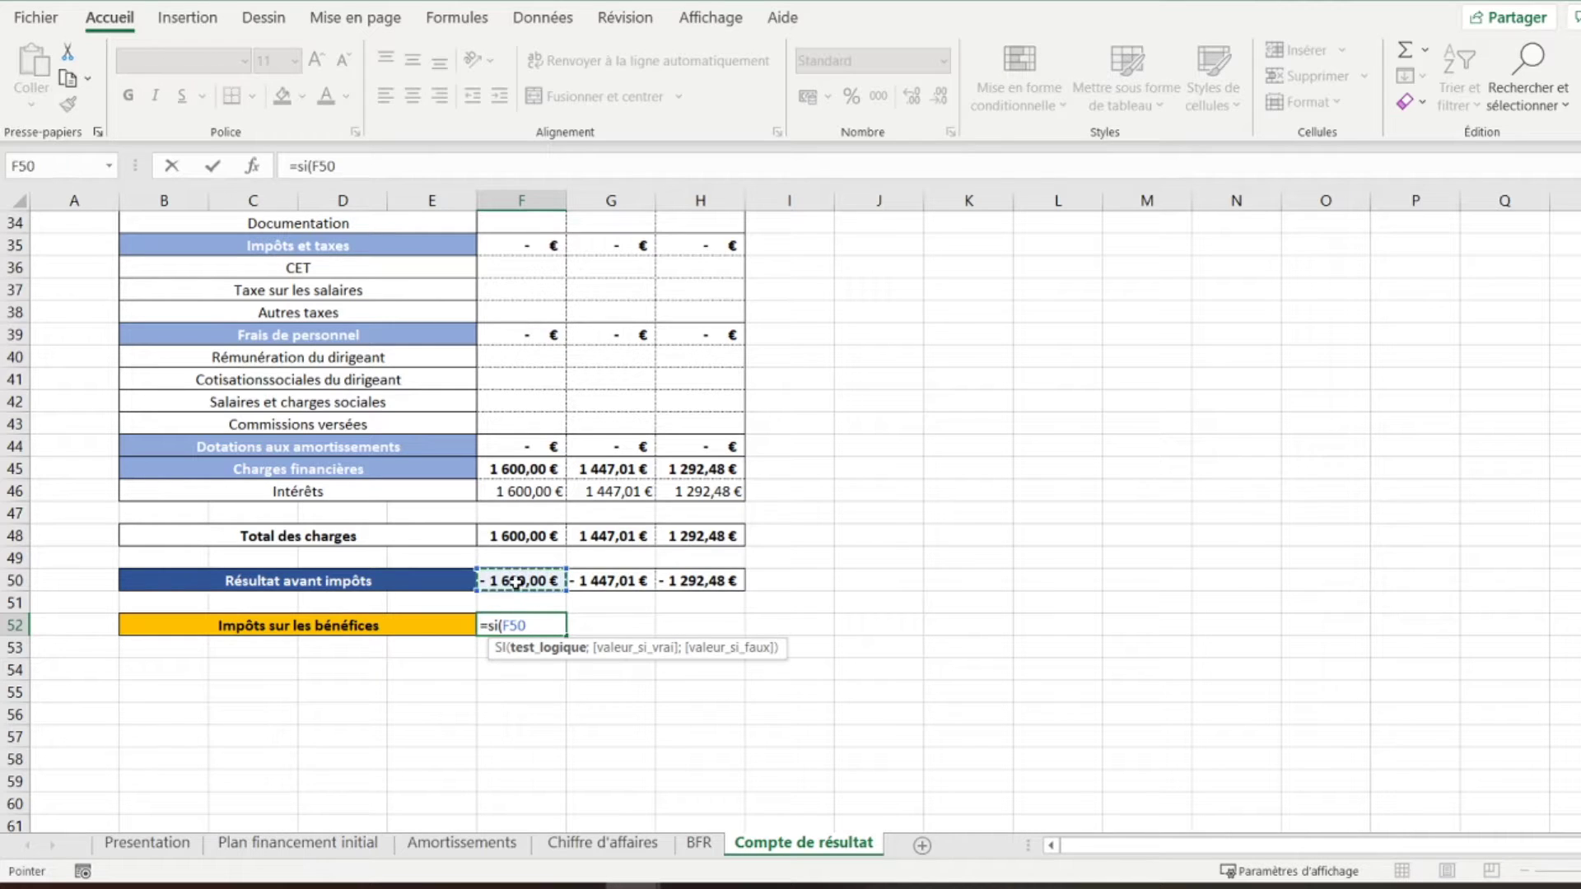
pyautogui.write('<38120')
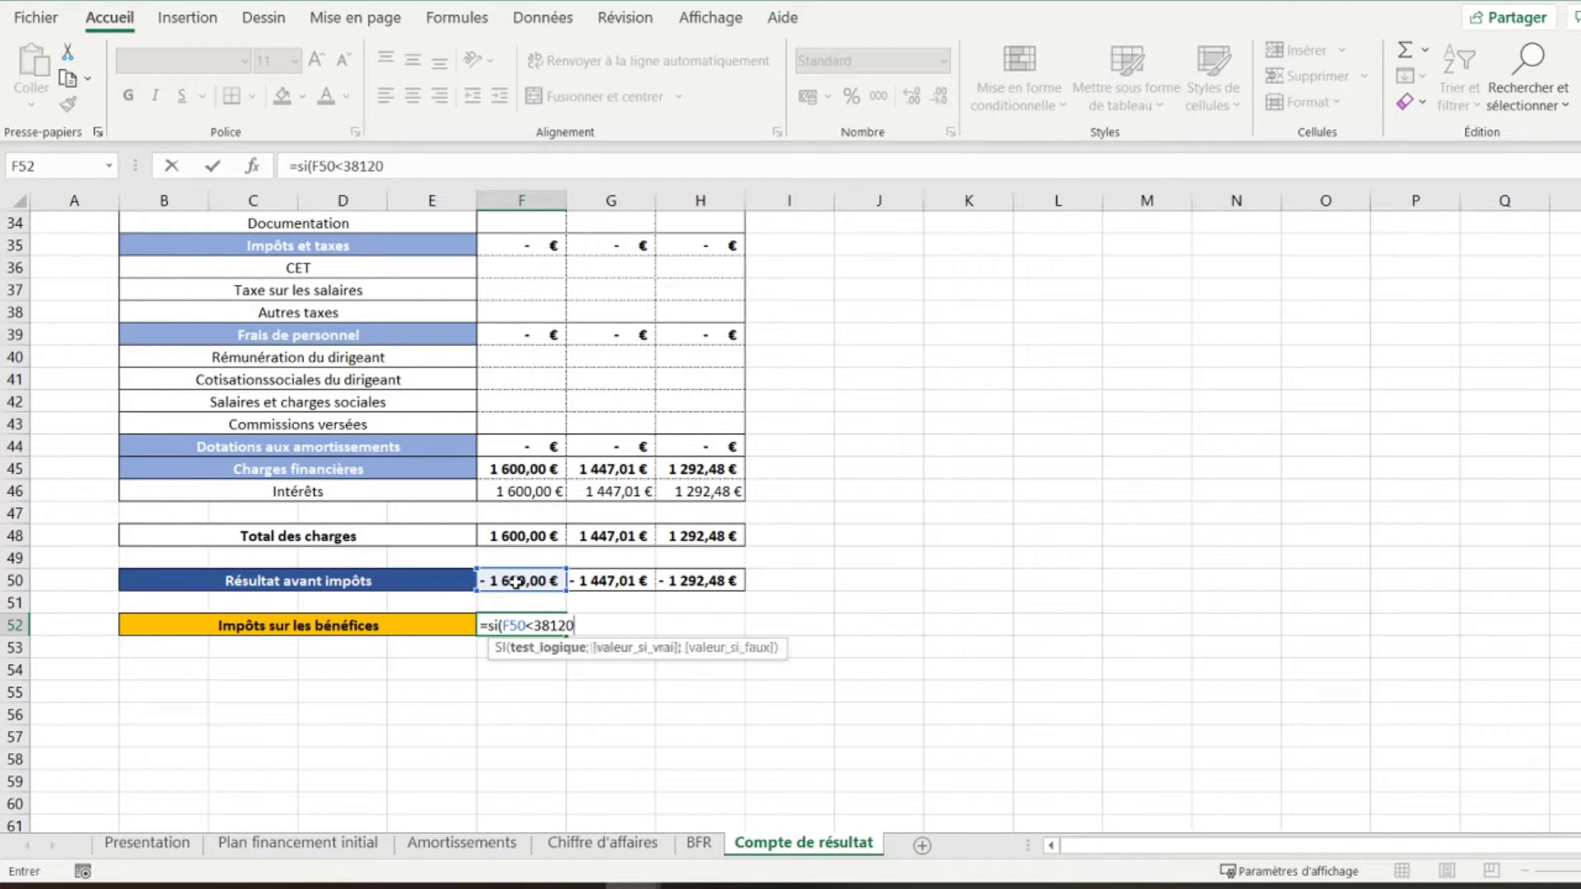
pyautogui.write(';')
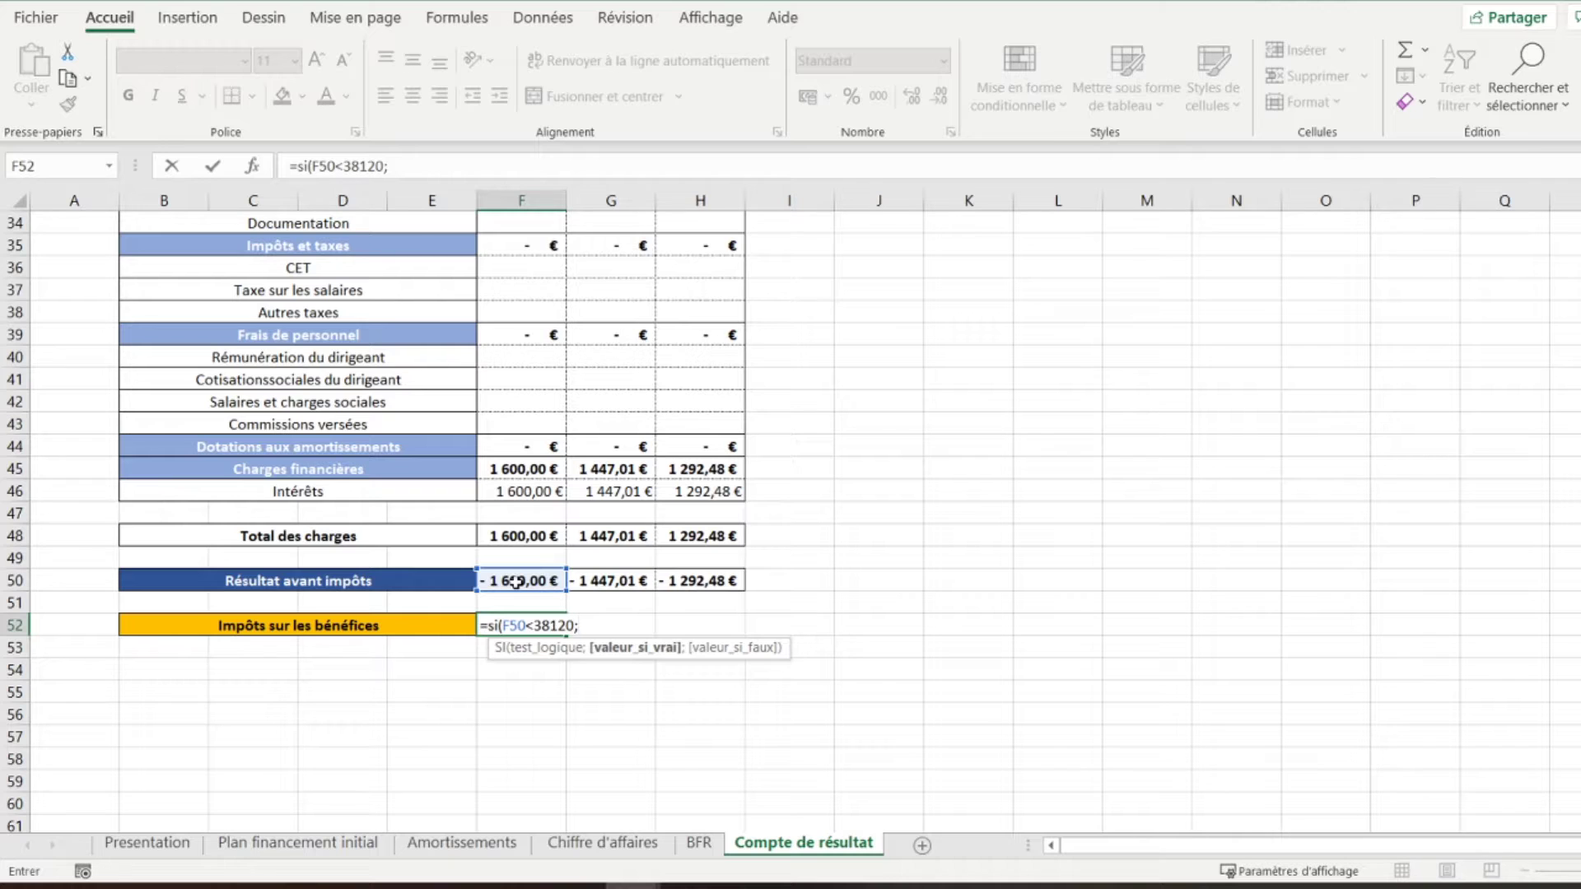
pyautogui.click(511, 580)
pyautogui.write('*0,15')
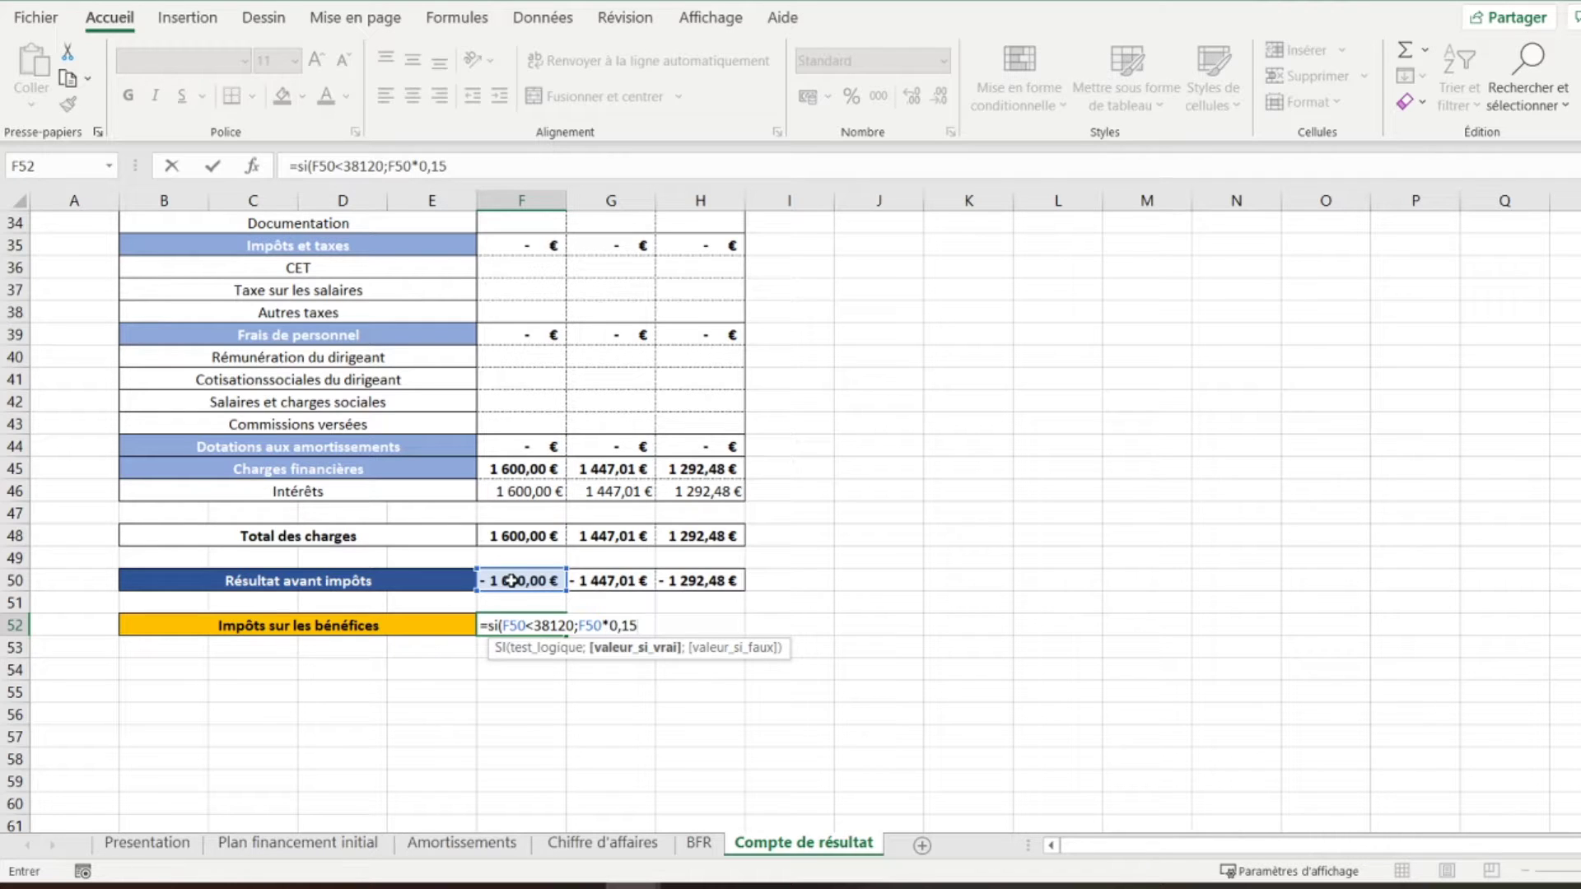
pyautogui.write(';')
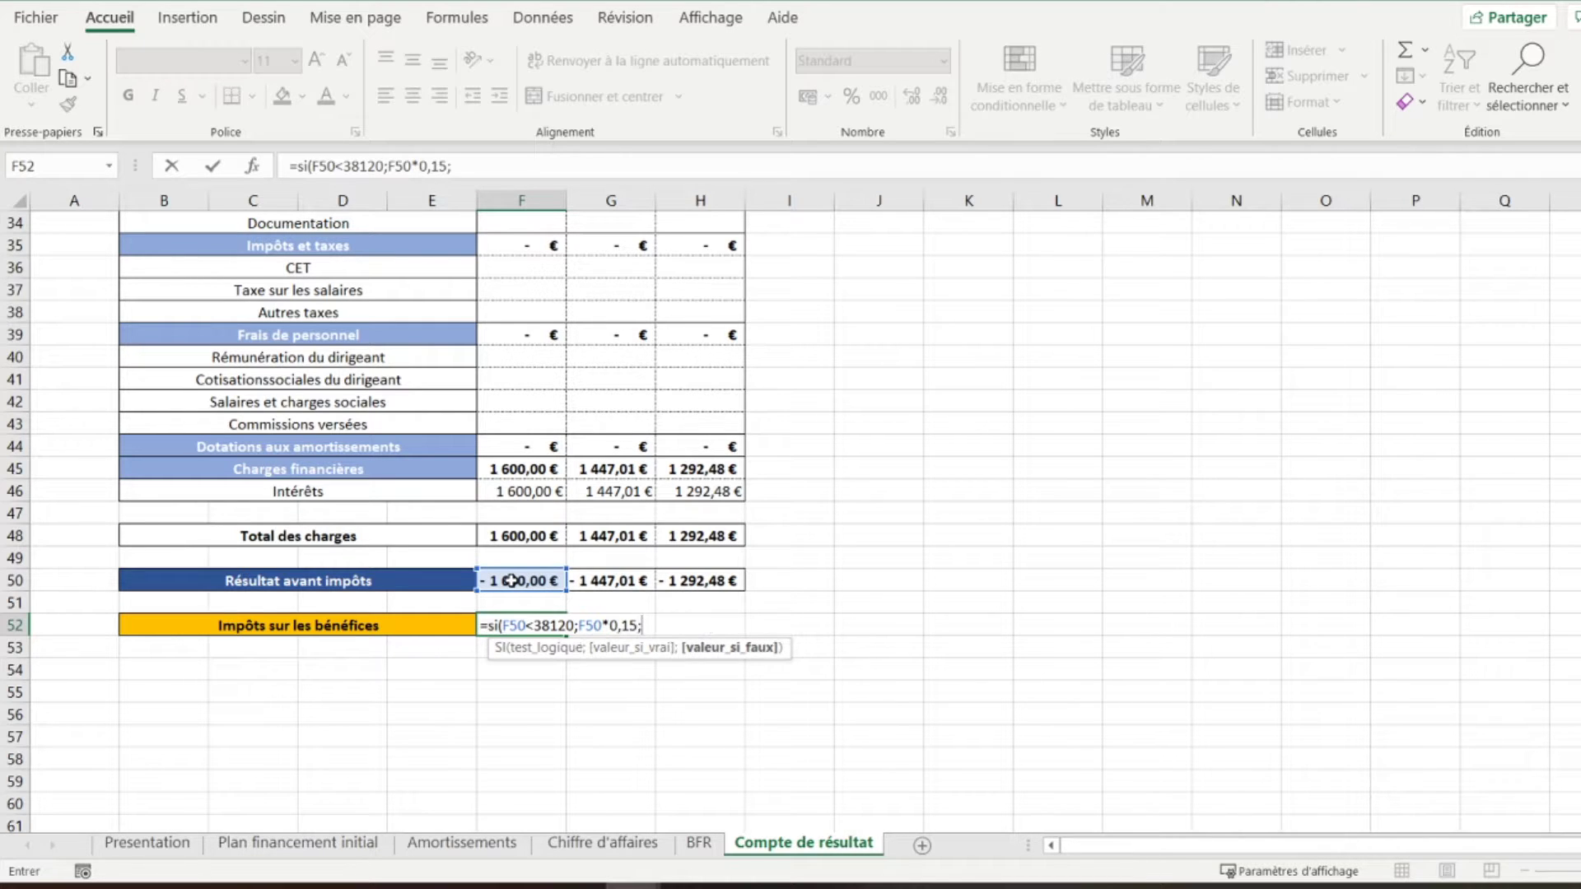
# Continue the F52 tax formula with a nested SI testing F50<500000, starting its true value with 38120*0,15
pyautogui.write('si')
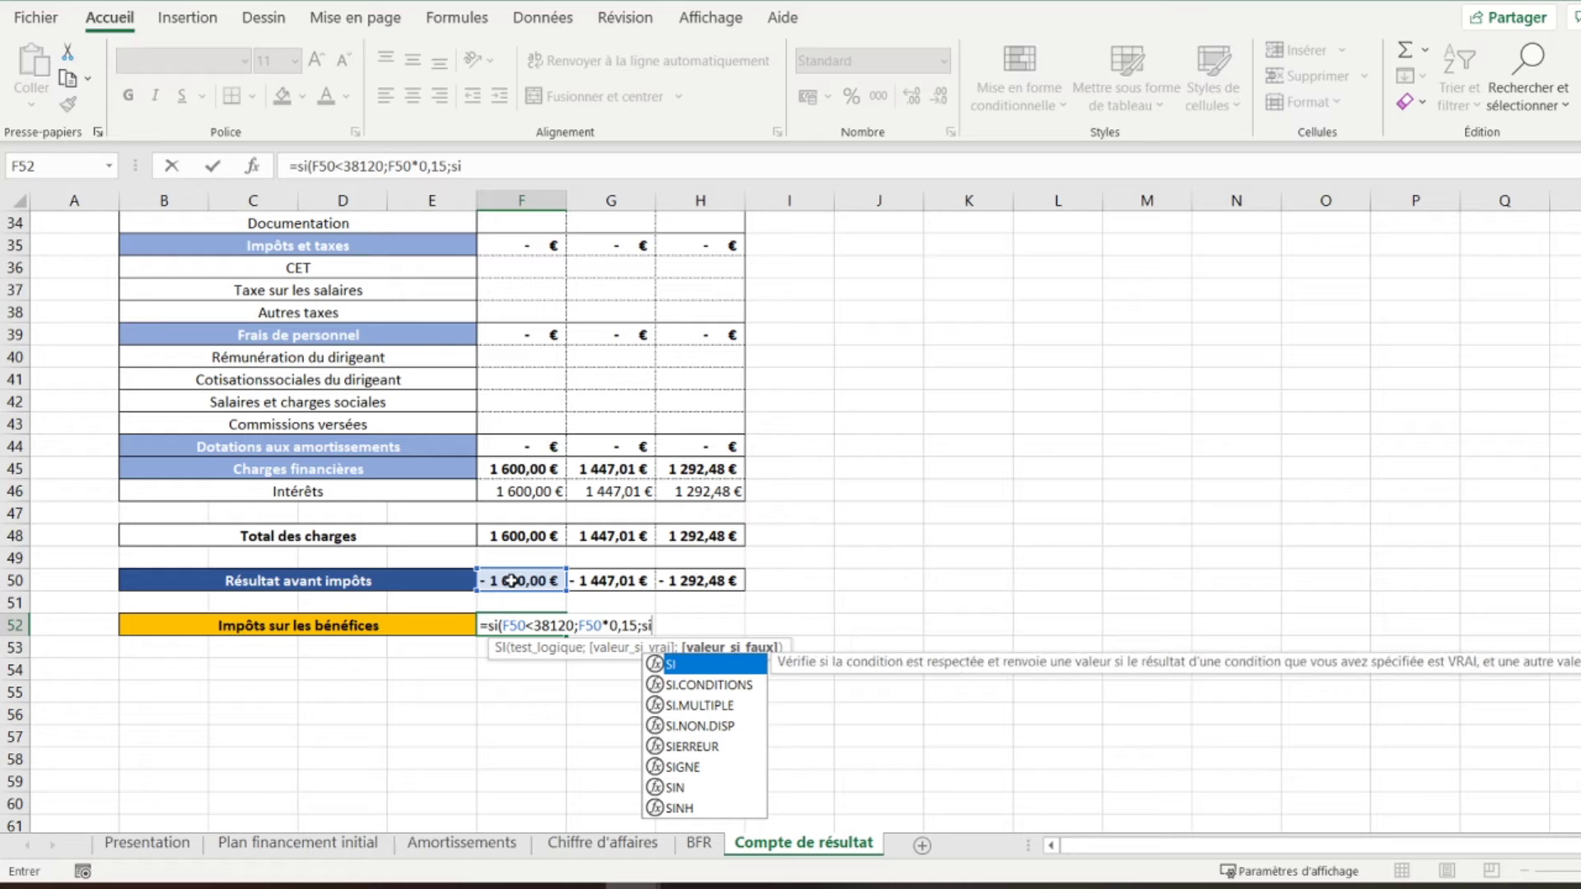
pyautogui.write('(')
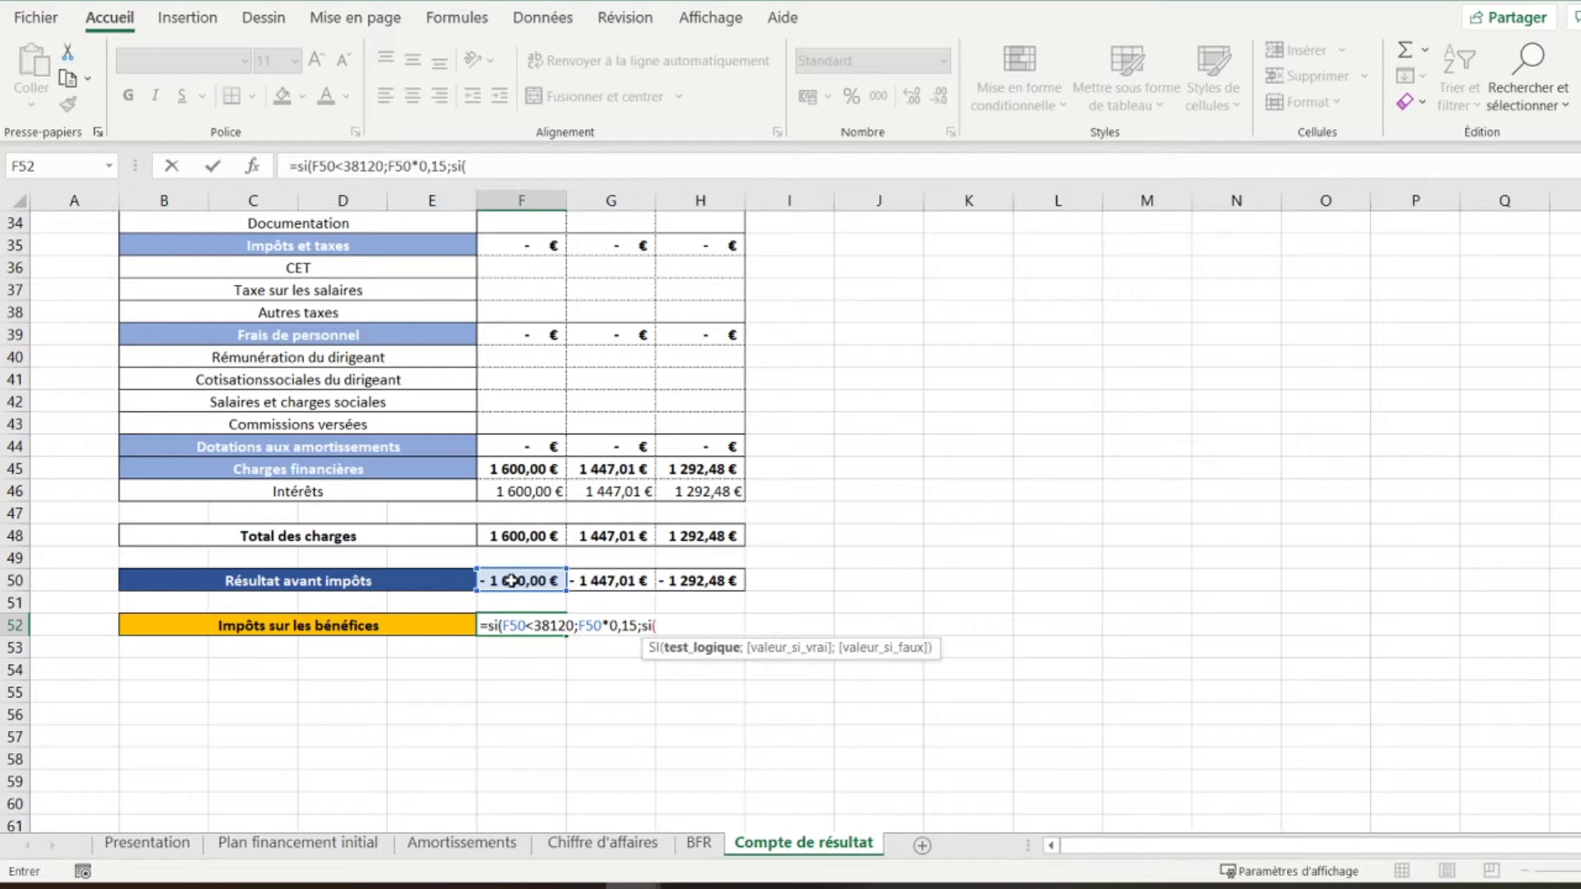
pyautogui.click(494, 580)
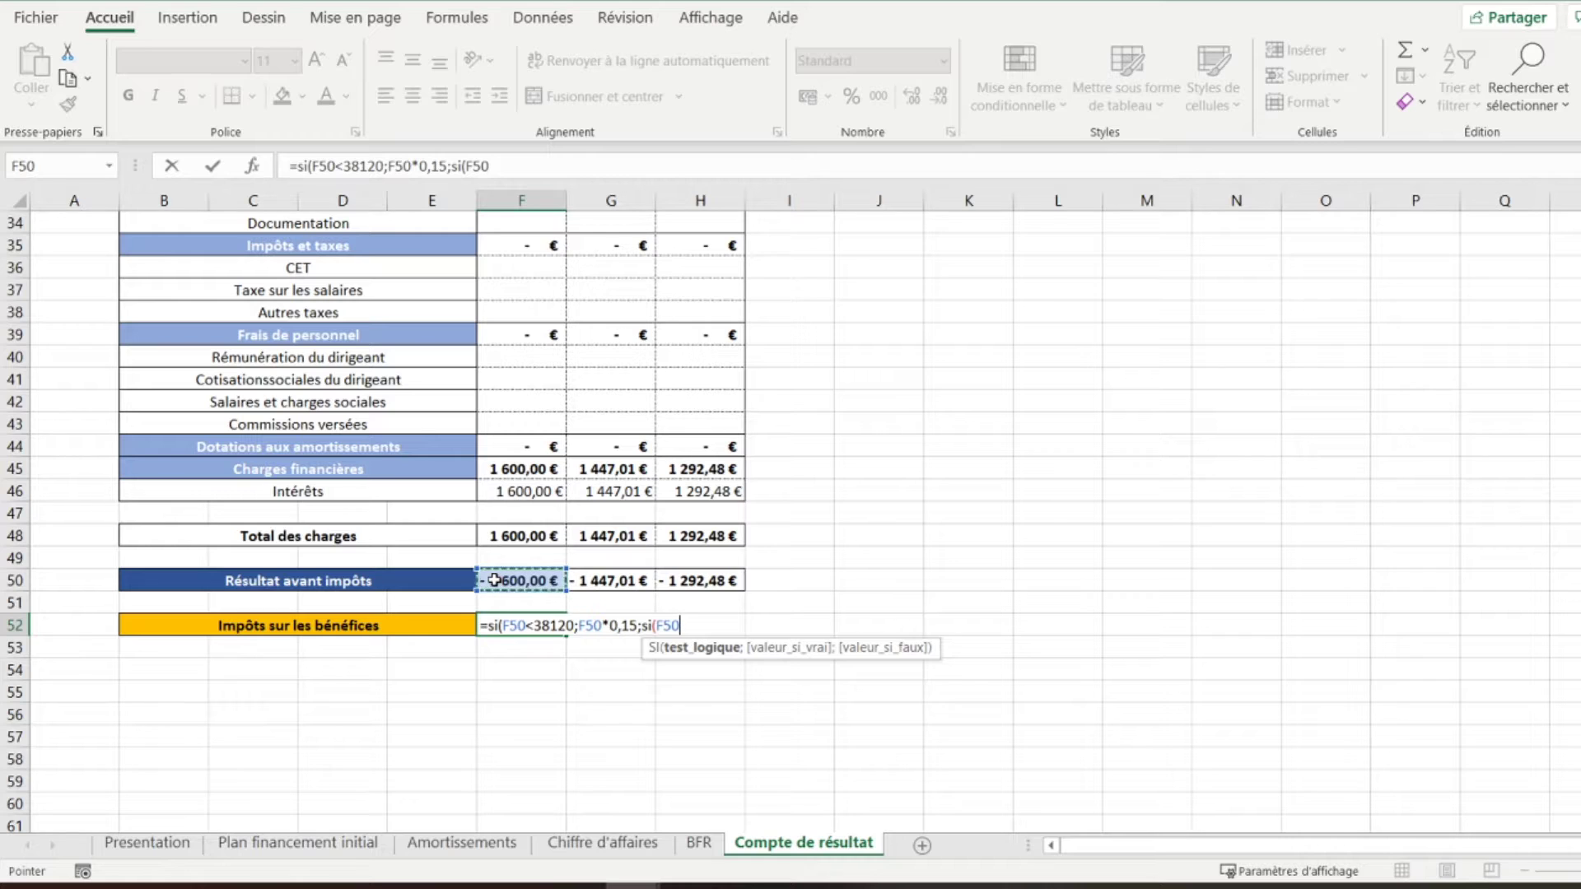
pyautogui.write('<500000')
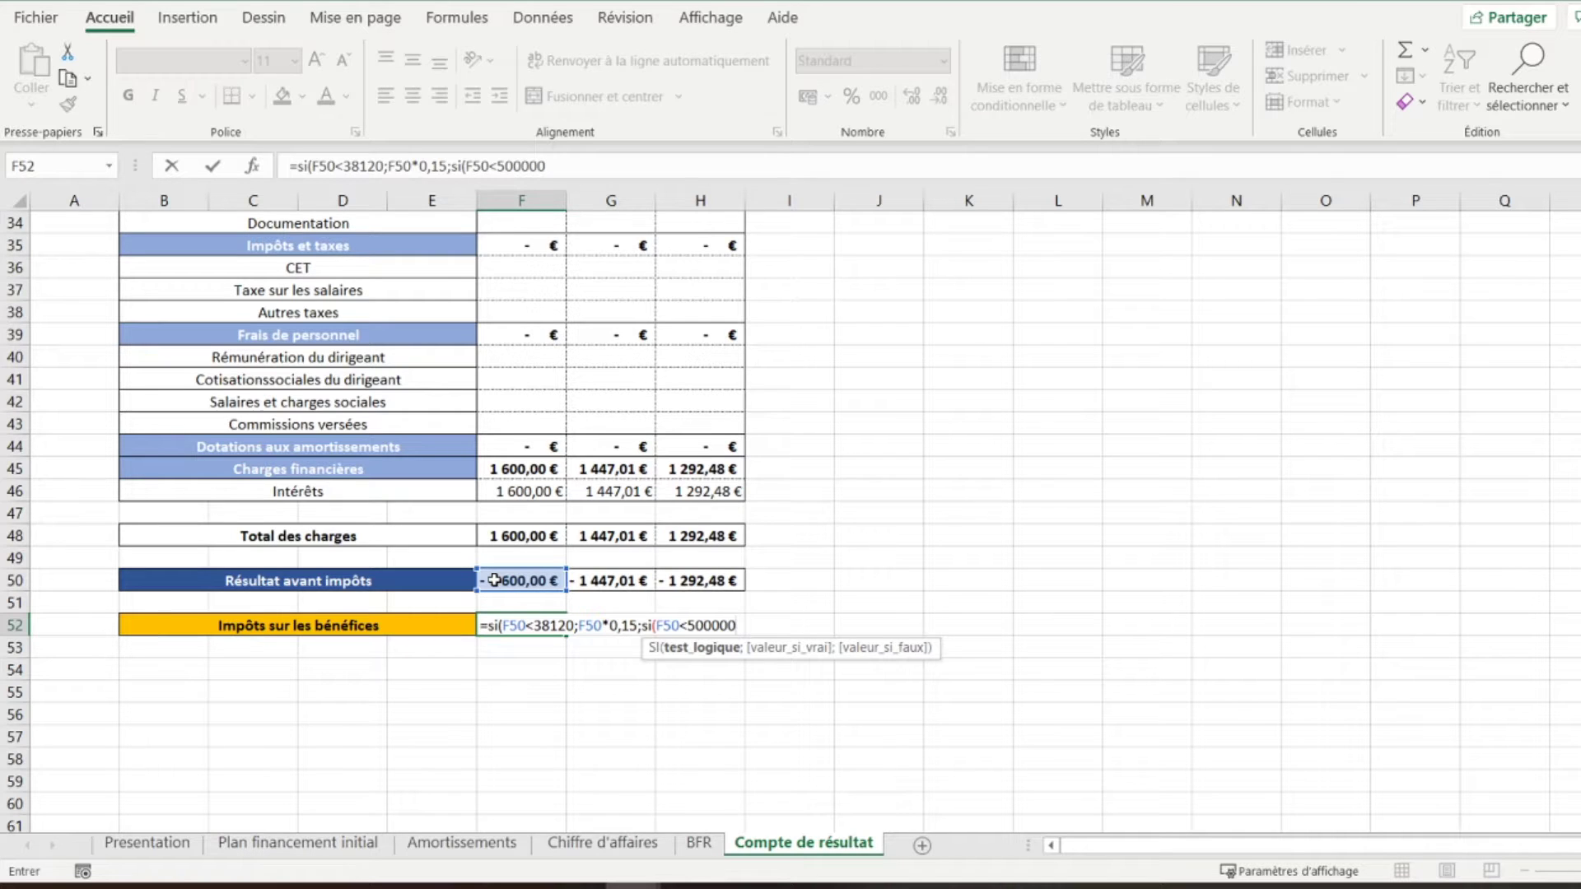
pyautogui.write(';')
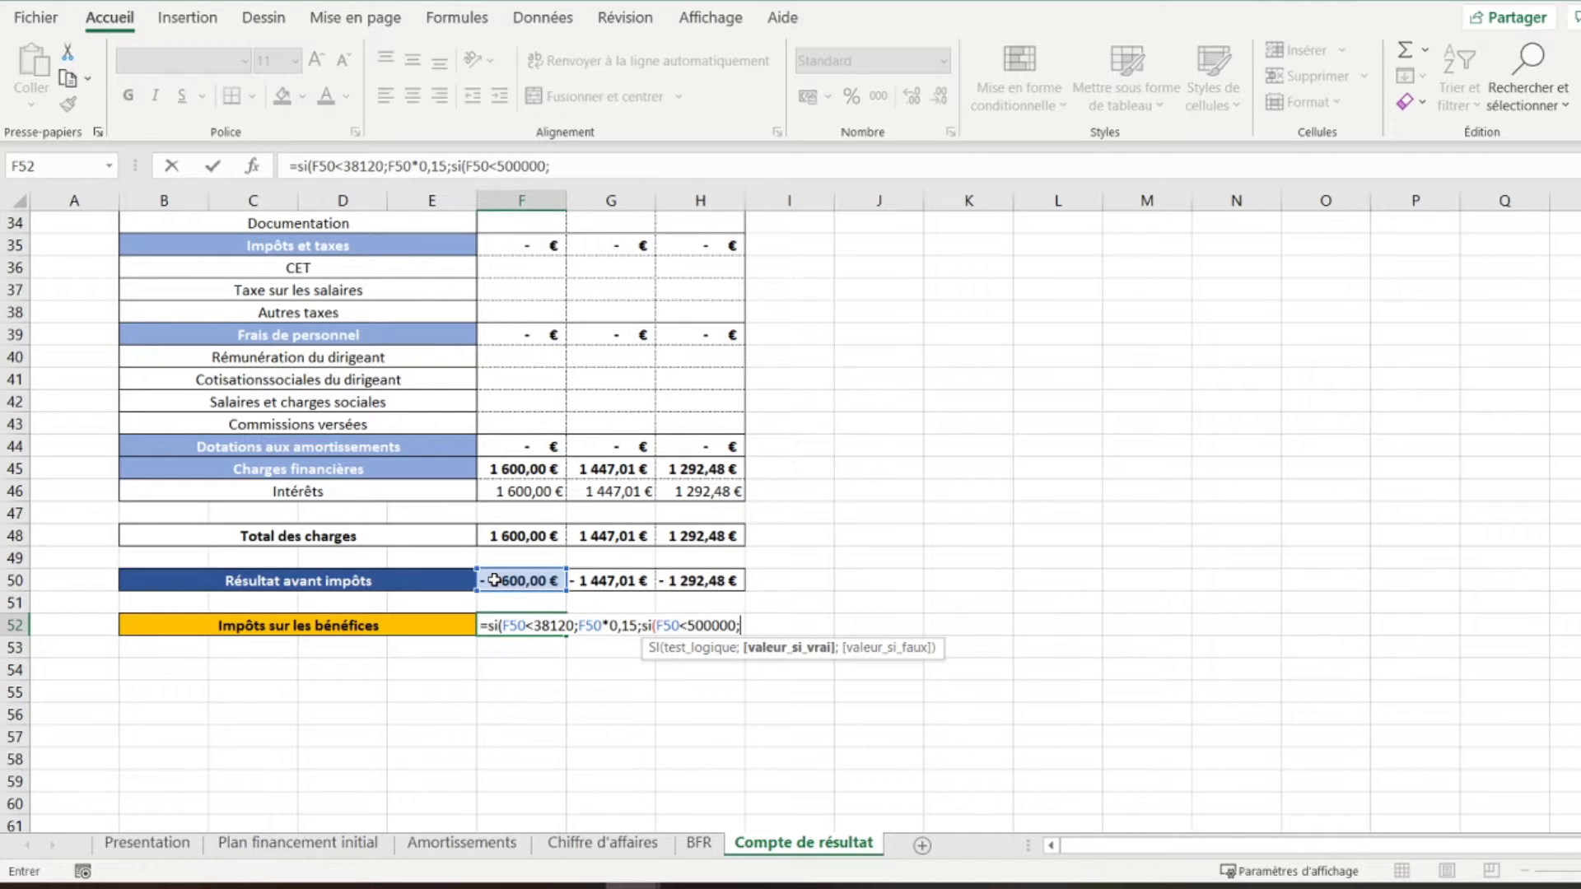
pyautogui.write('38120*0,15')
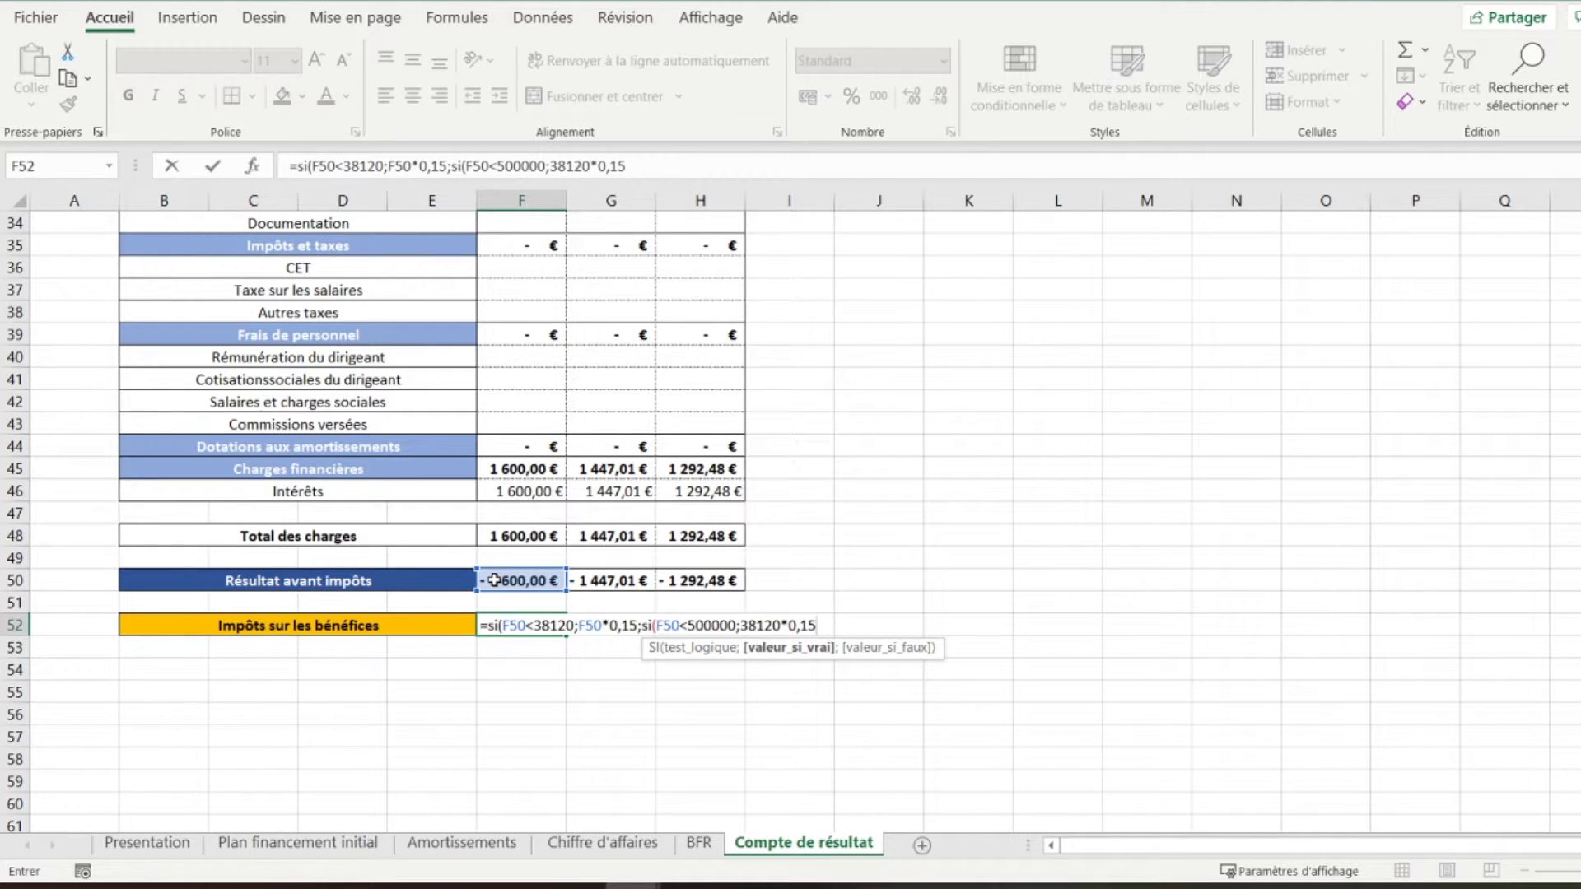
# Complete the F52 tax formula by adding +(F48-38120)*0,25 and closing both SI functions
pyautogui.write('+(')
pyautogui.click(528, 534)
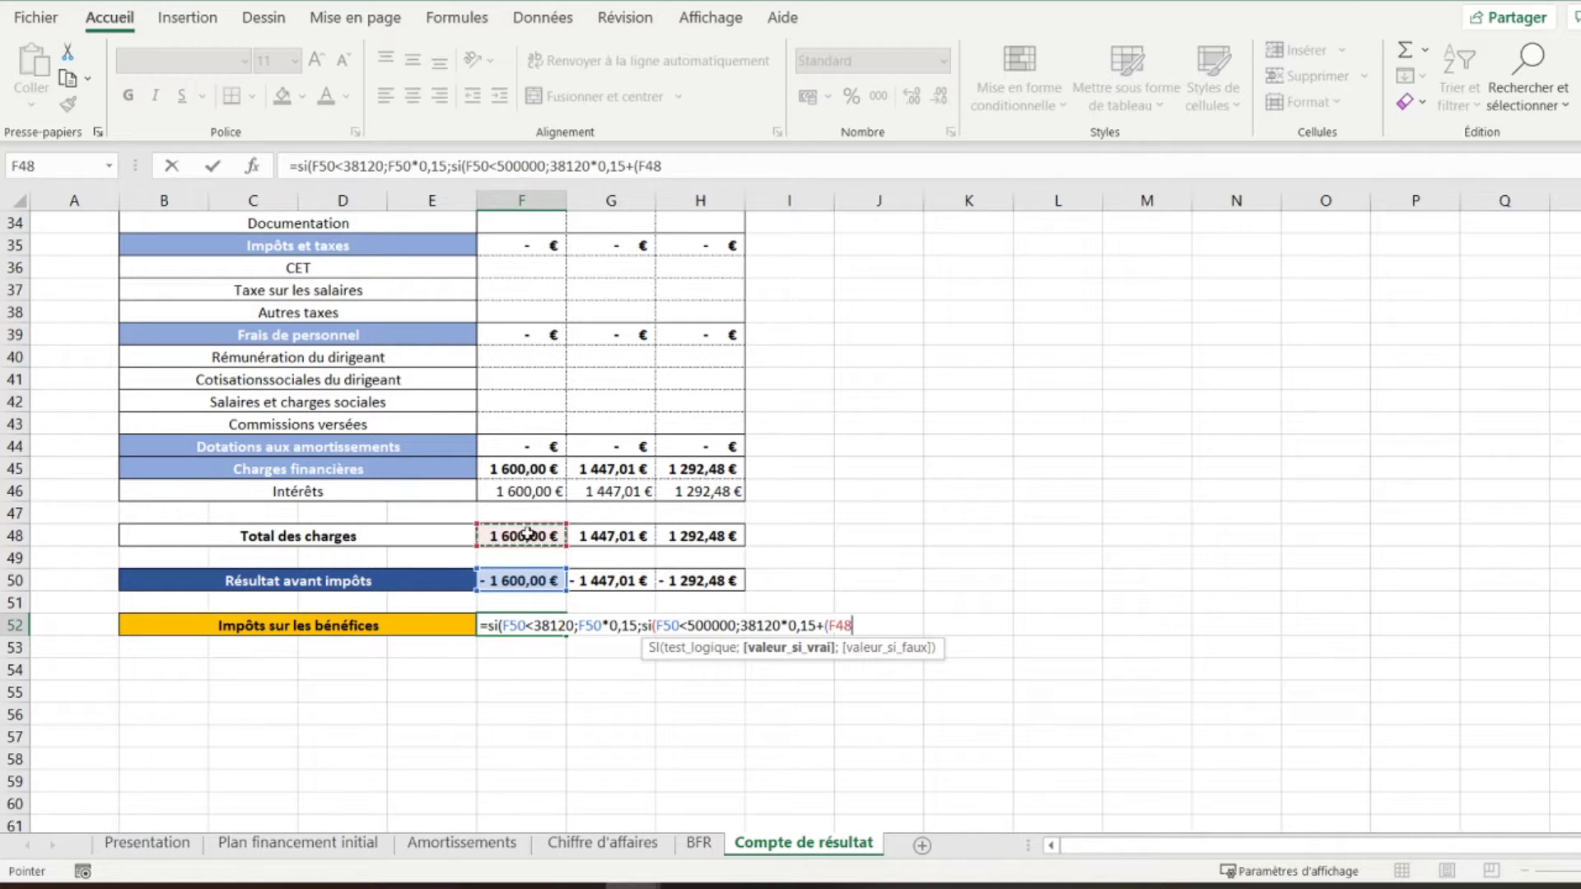
pyautogui.write('-38120')
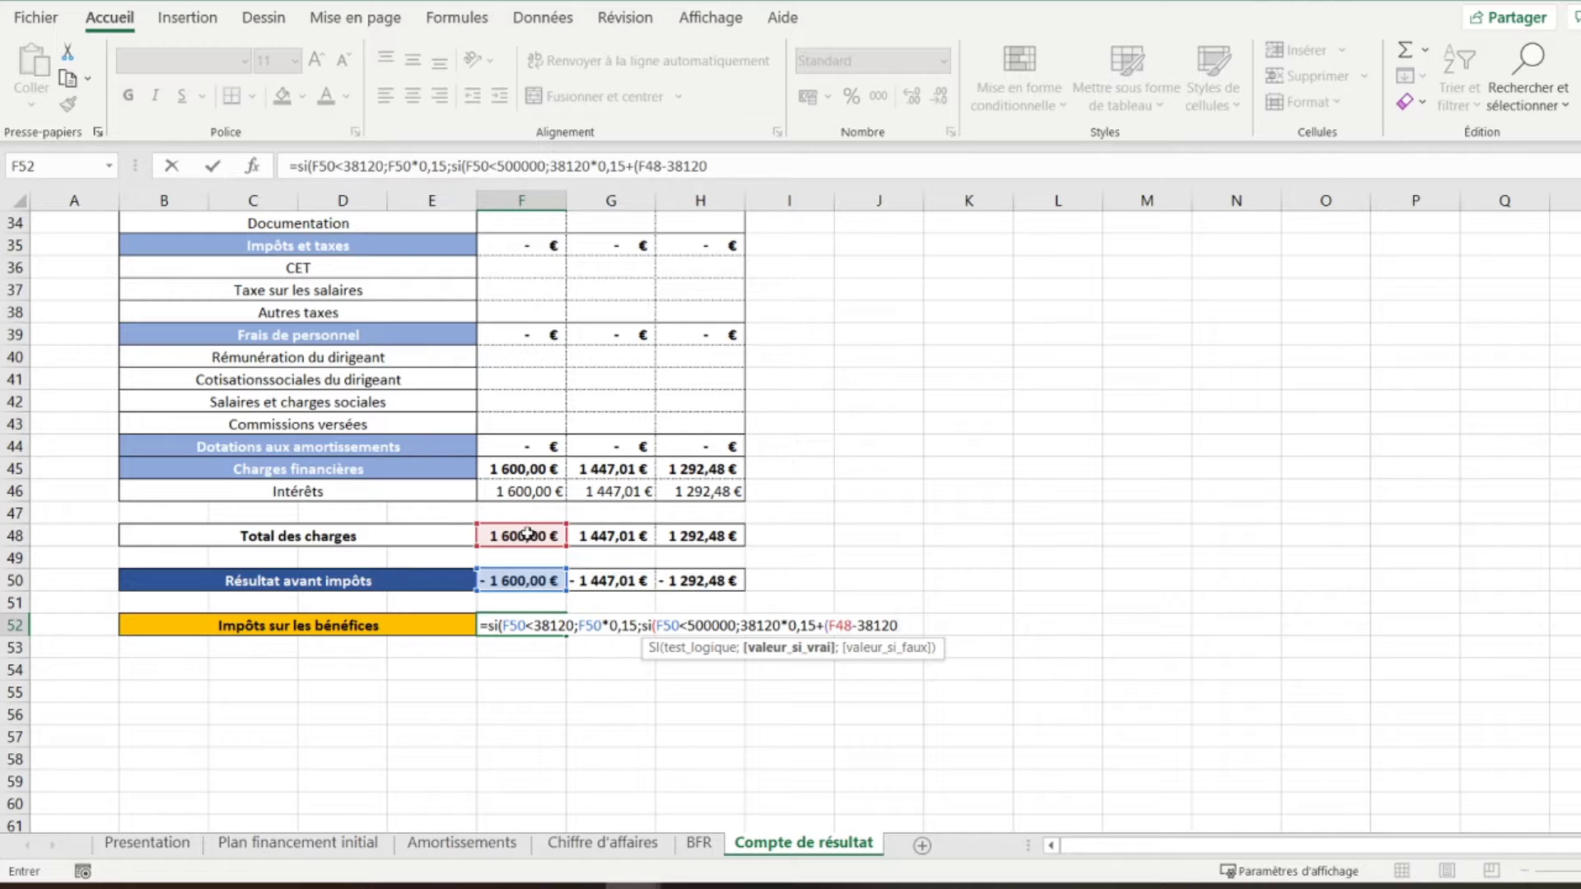
pyautogui.write(')')
pyautogui.write('*0,25))')
pyautogui.press('Return')
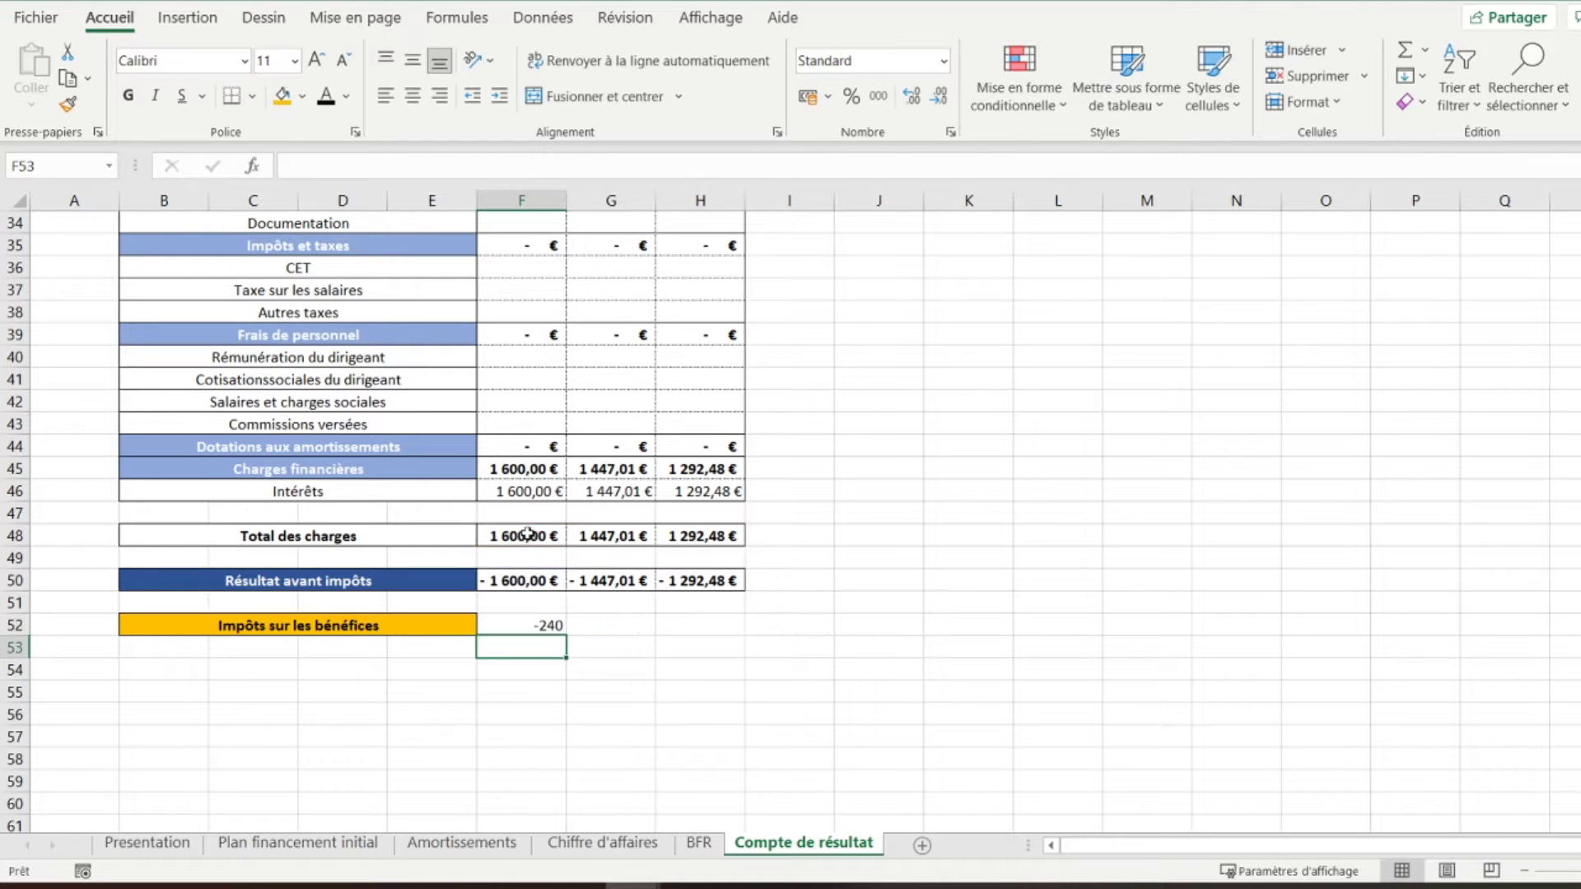
# Fill the F52 tax formula across to G52 and H52
pyautogui.click(514, 627)
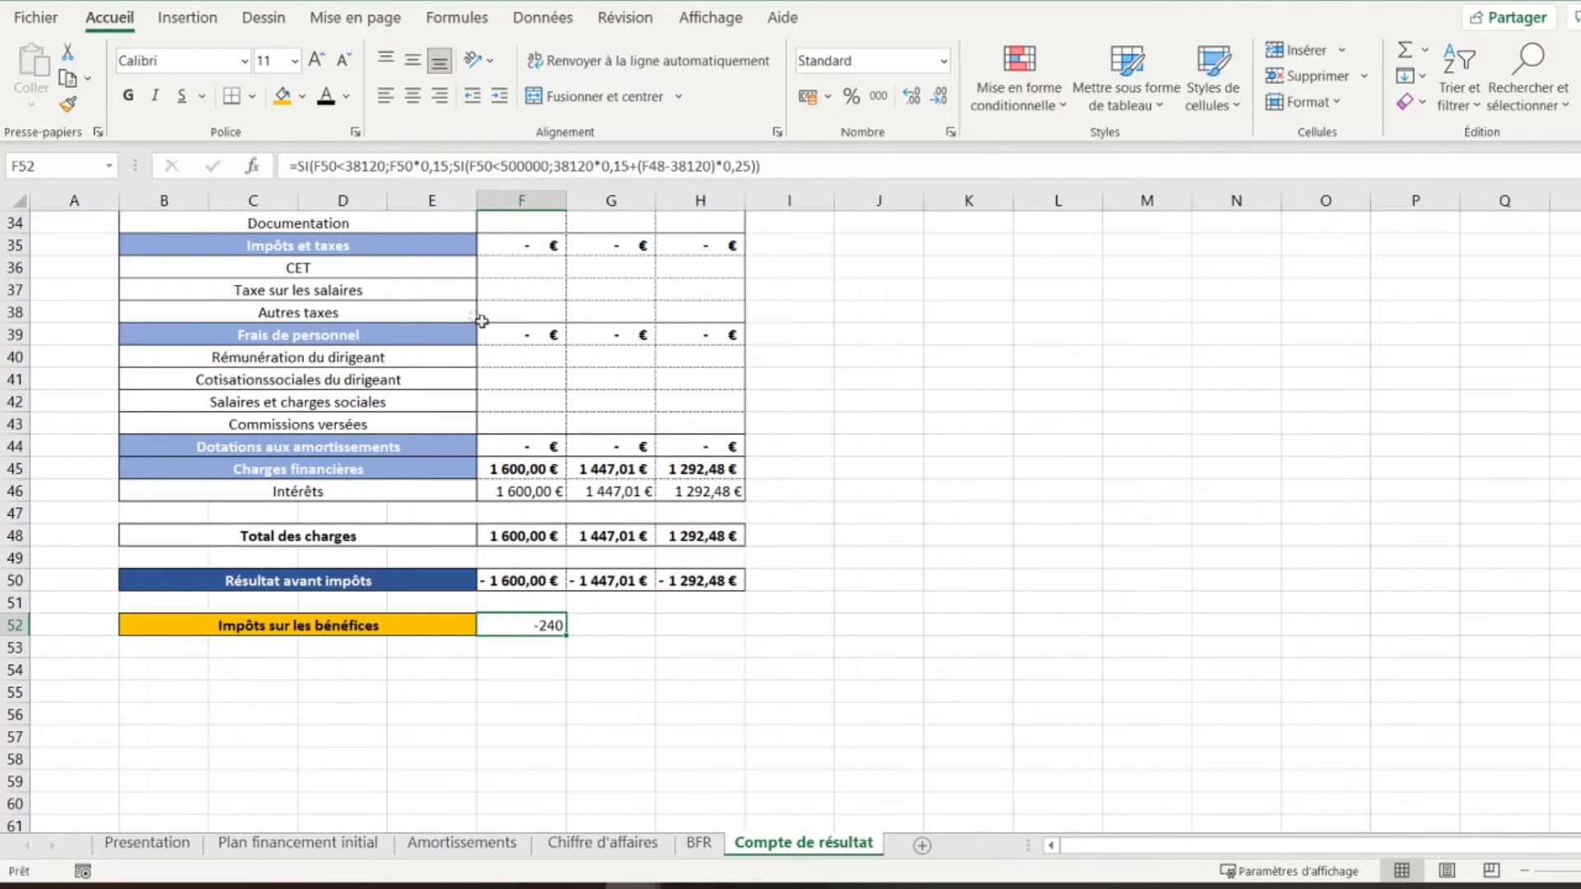
pyautogui.scroll(10, 574, 557)
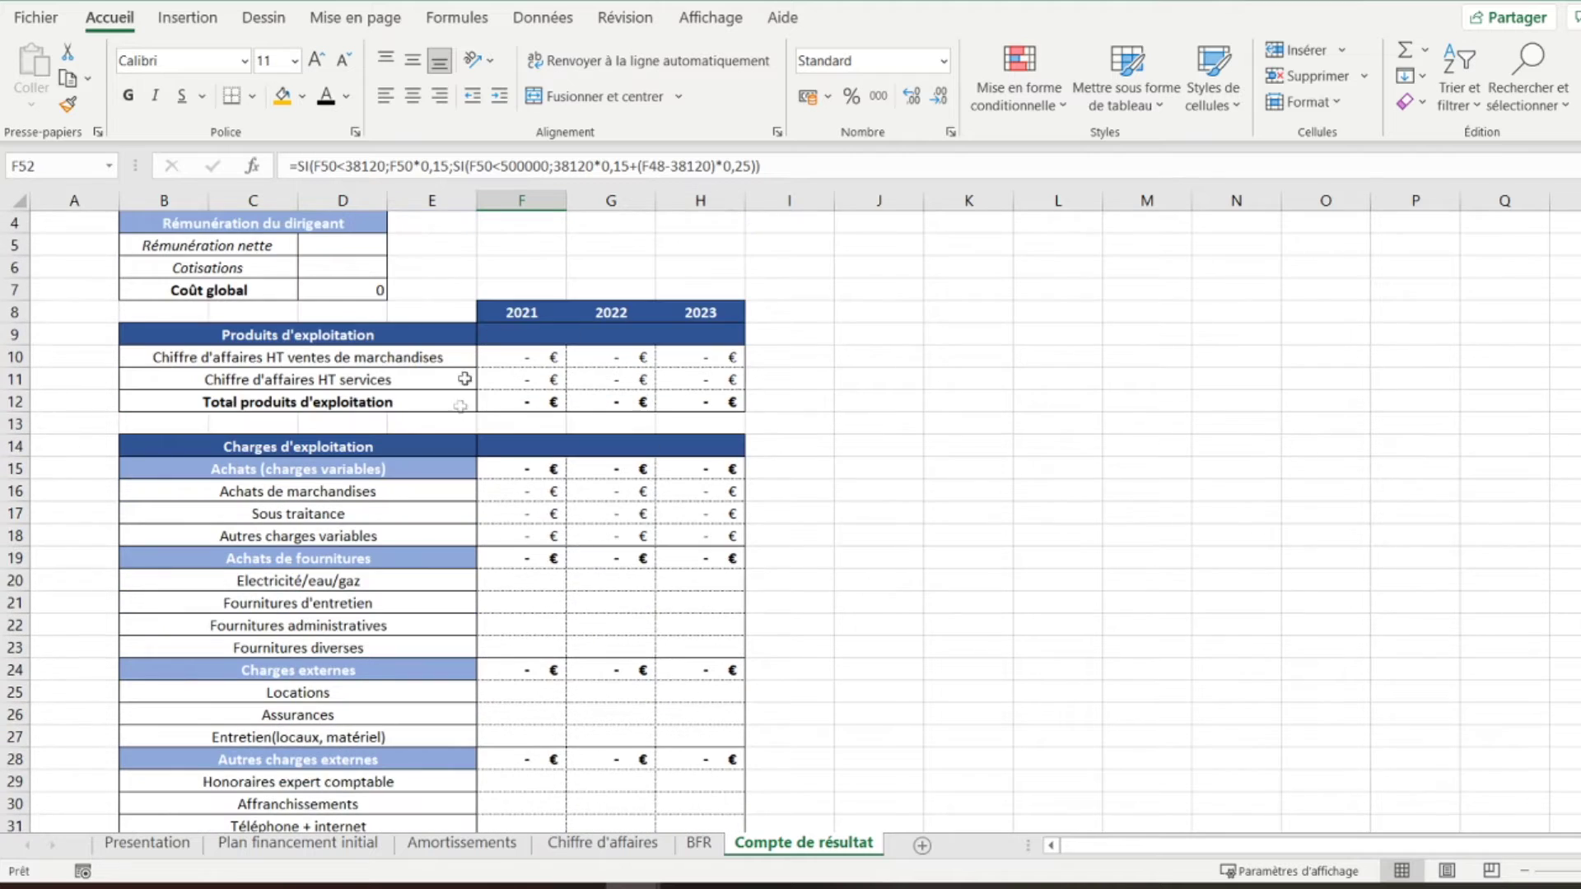
pyautogui.scroll(-3, 518, 604)
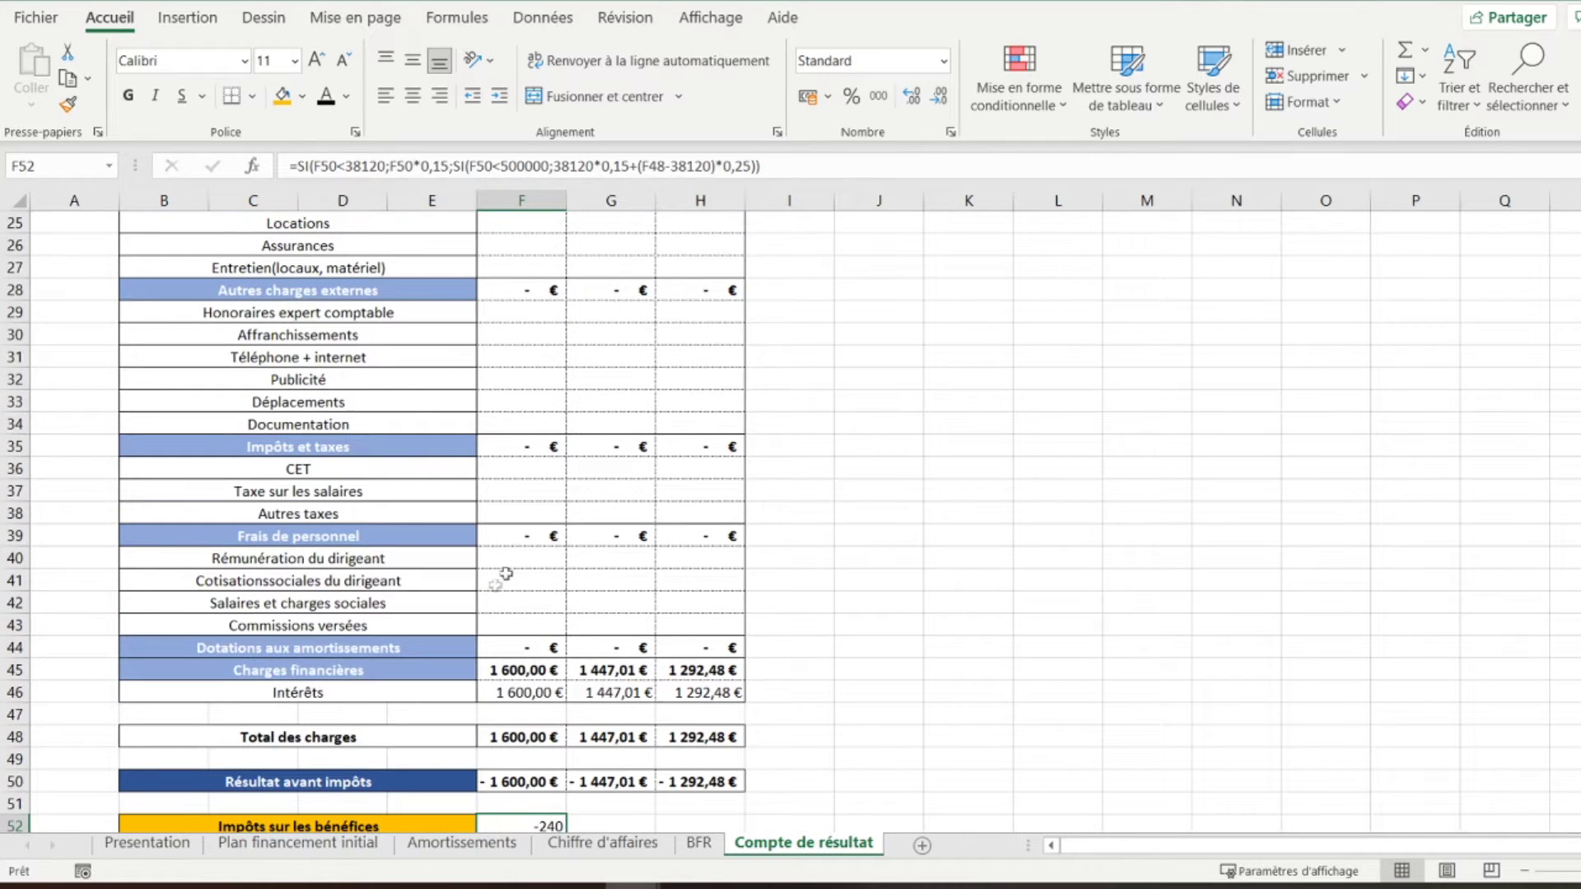
pyautogui.scroll(-3, 524, 702)
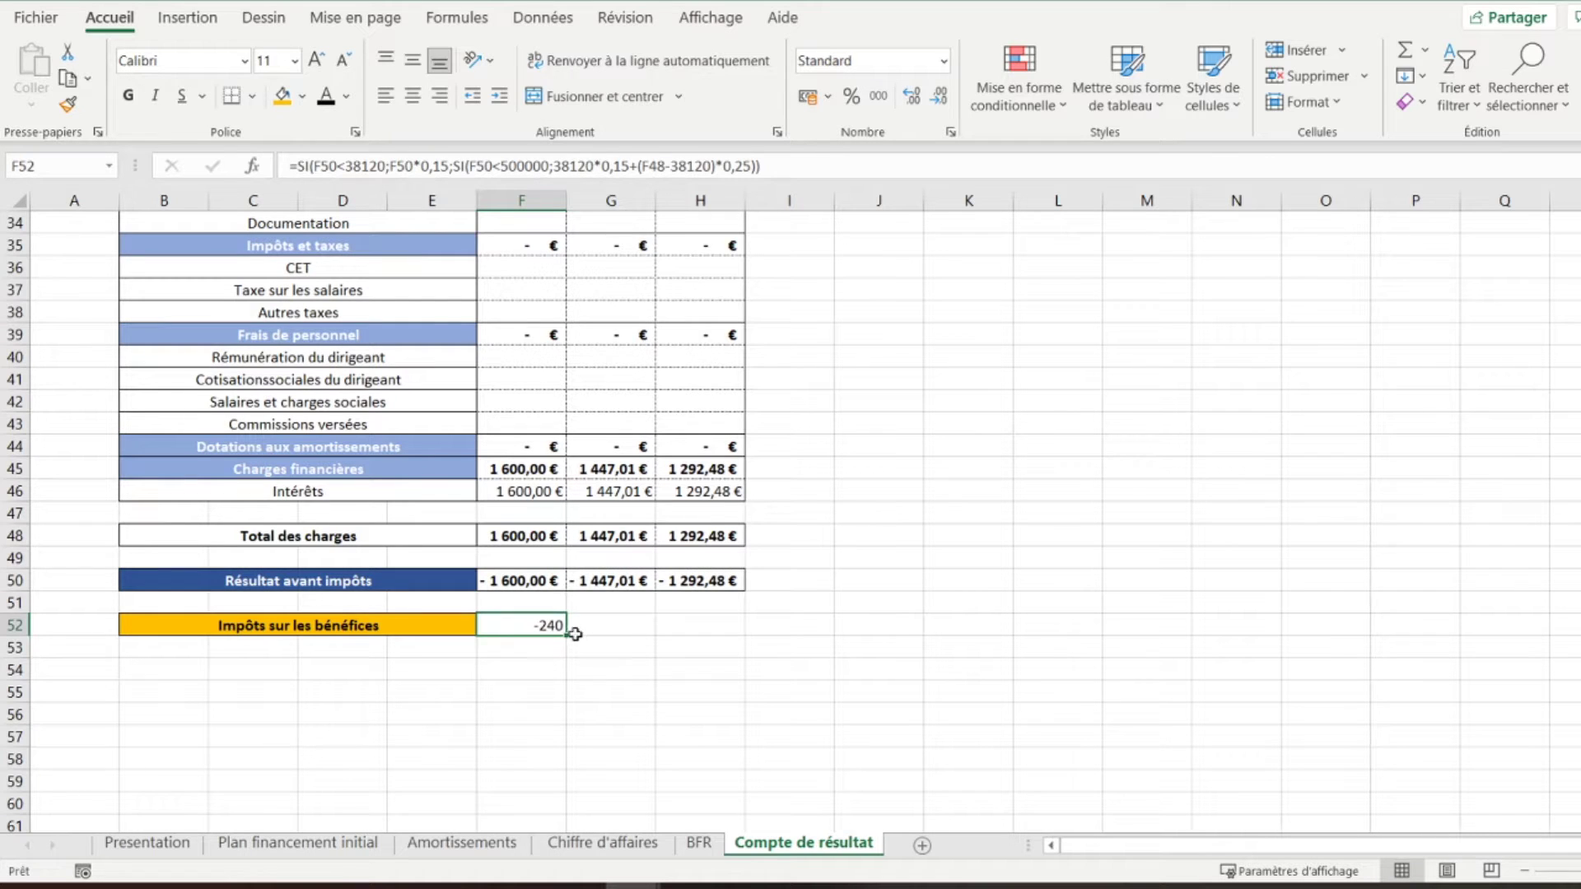
pyautogui.moveTo(717, 629); pyautogui.dragTo(713, 625)
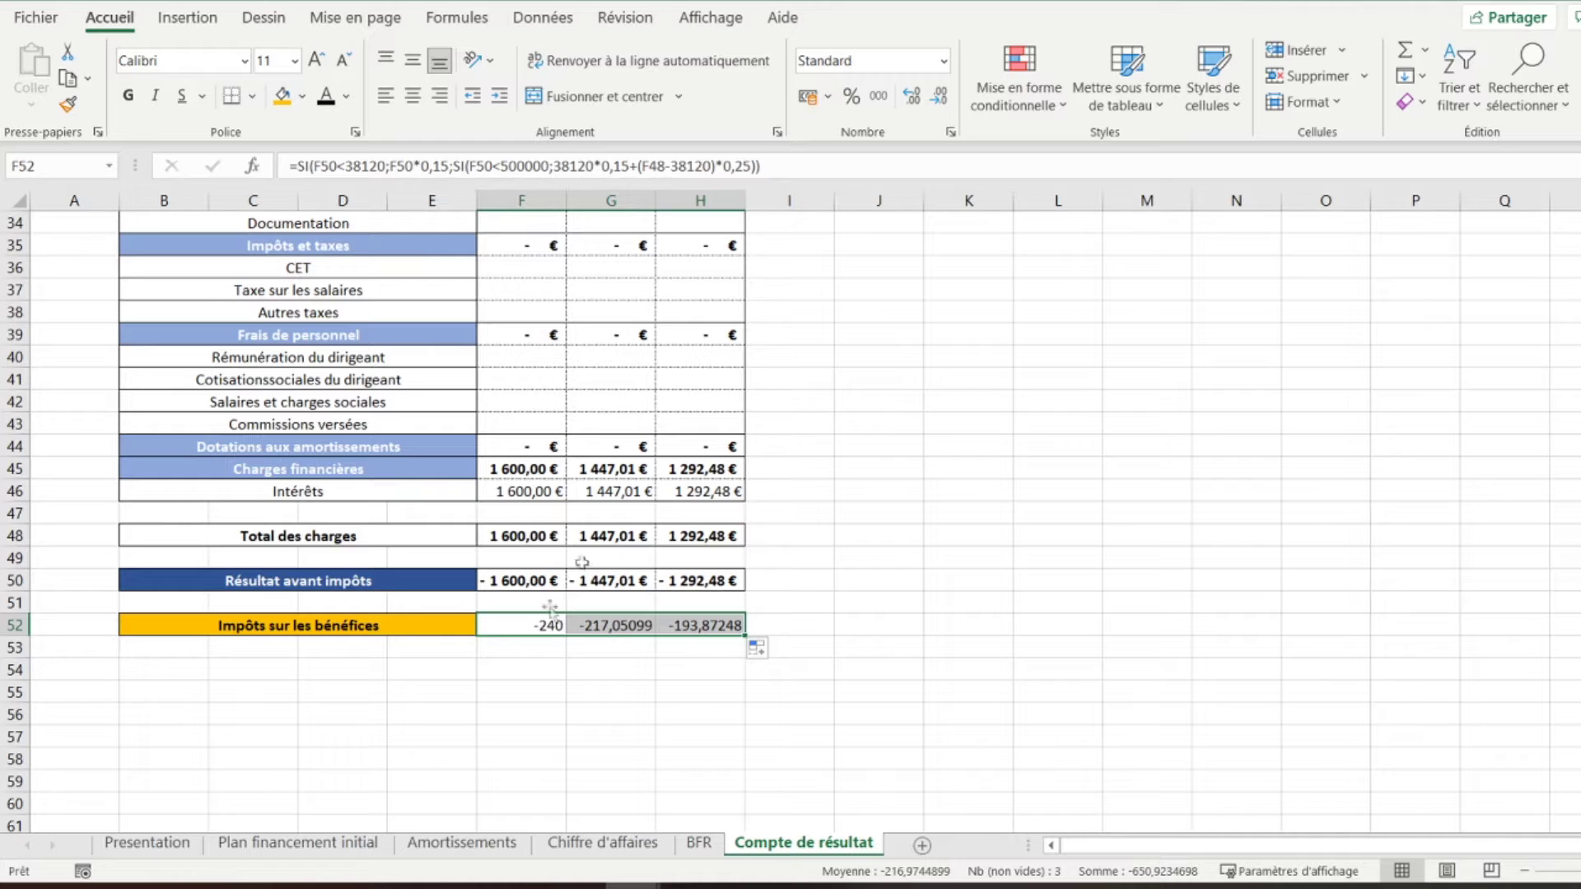
# Format the tax amounts in F52:H52 as euro accounting values in bold with an orange fill
pyautogui.click(806, 112)
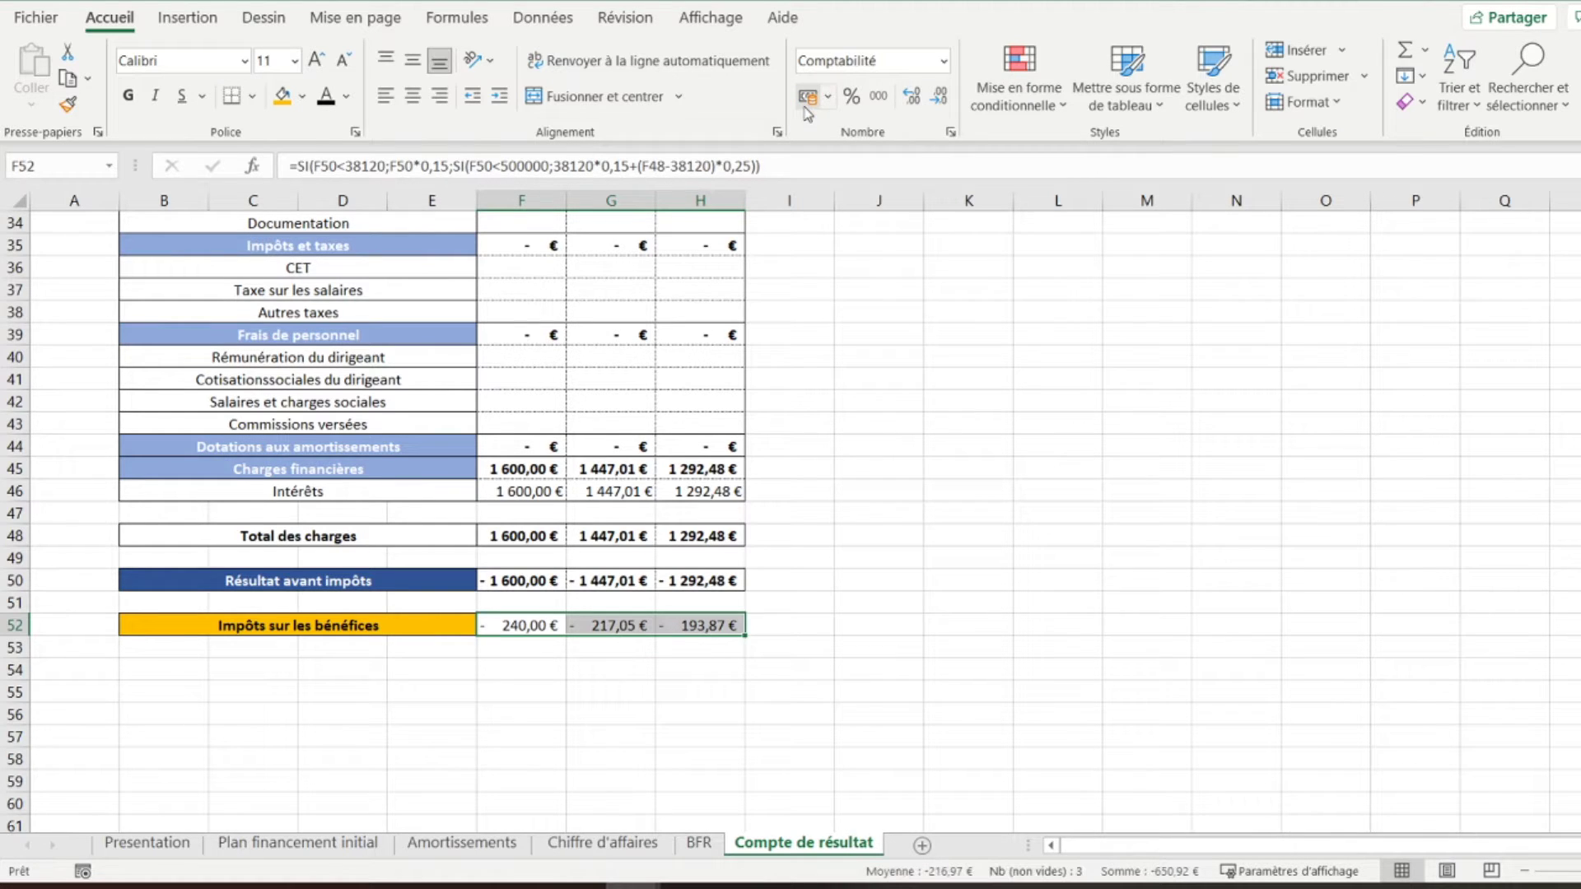
pyautogui.click(127, 95)
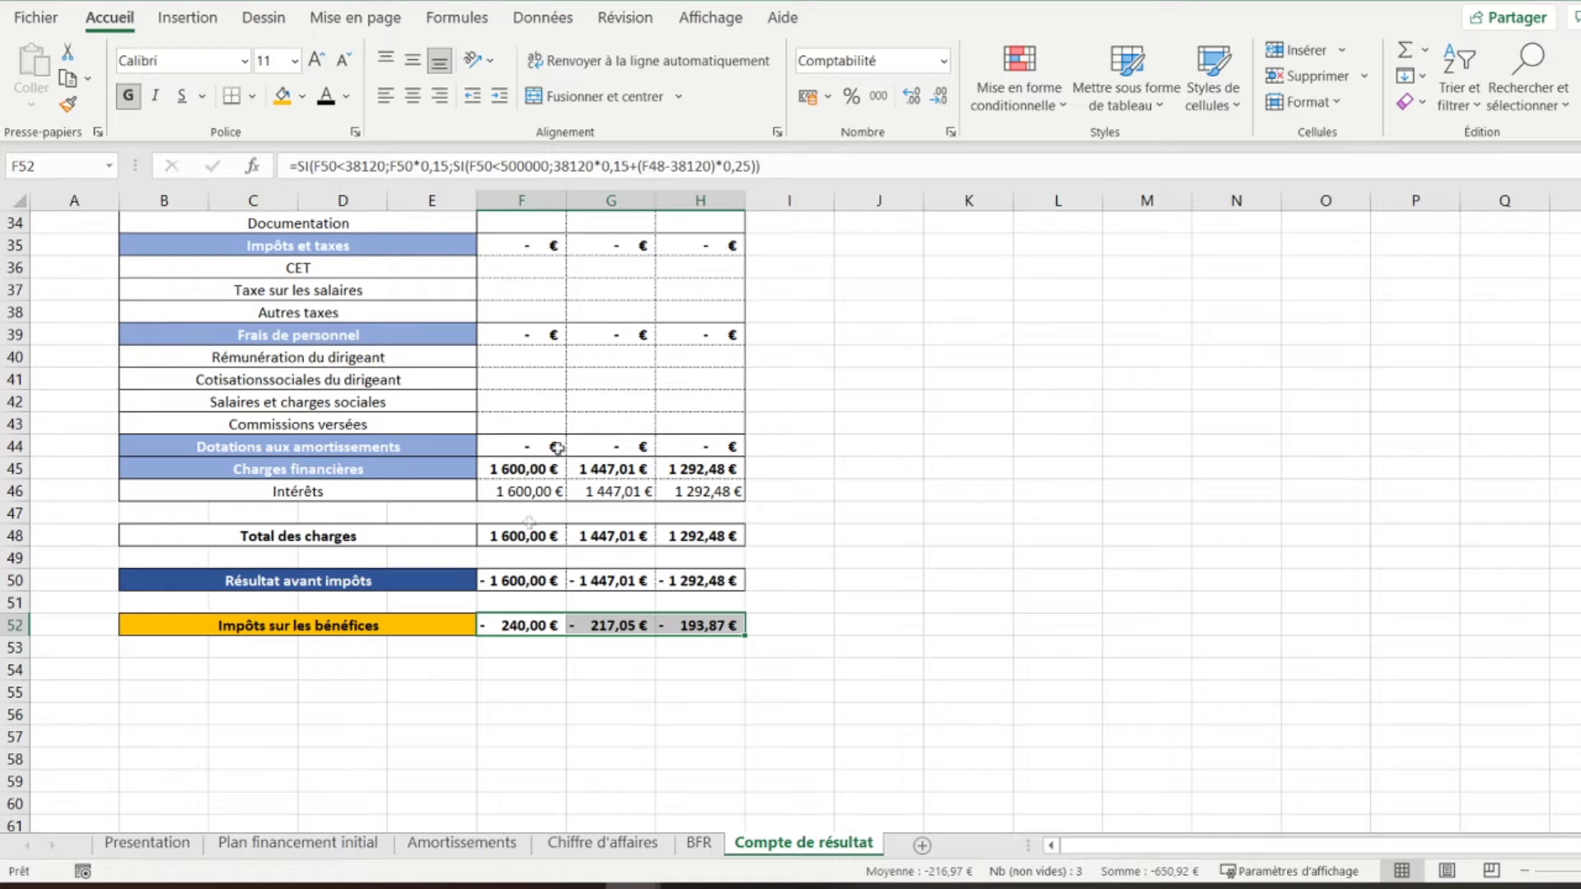
pyautogui.click(283, 96)
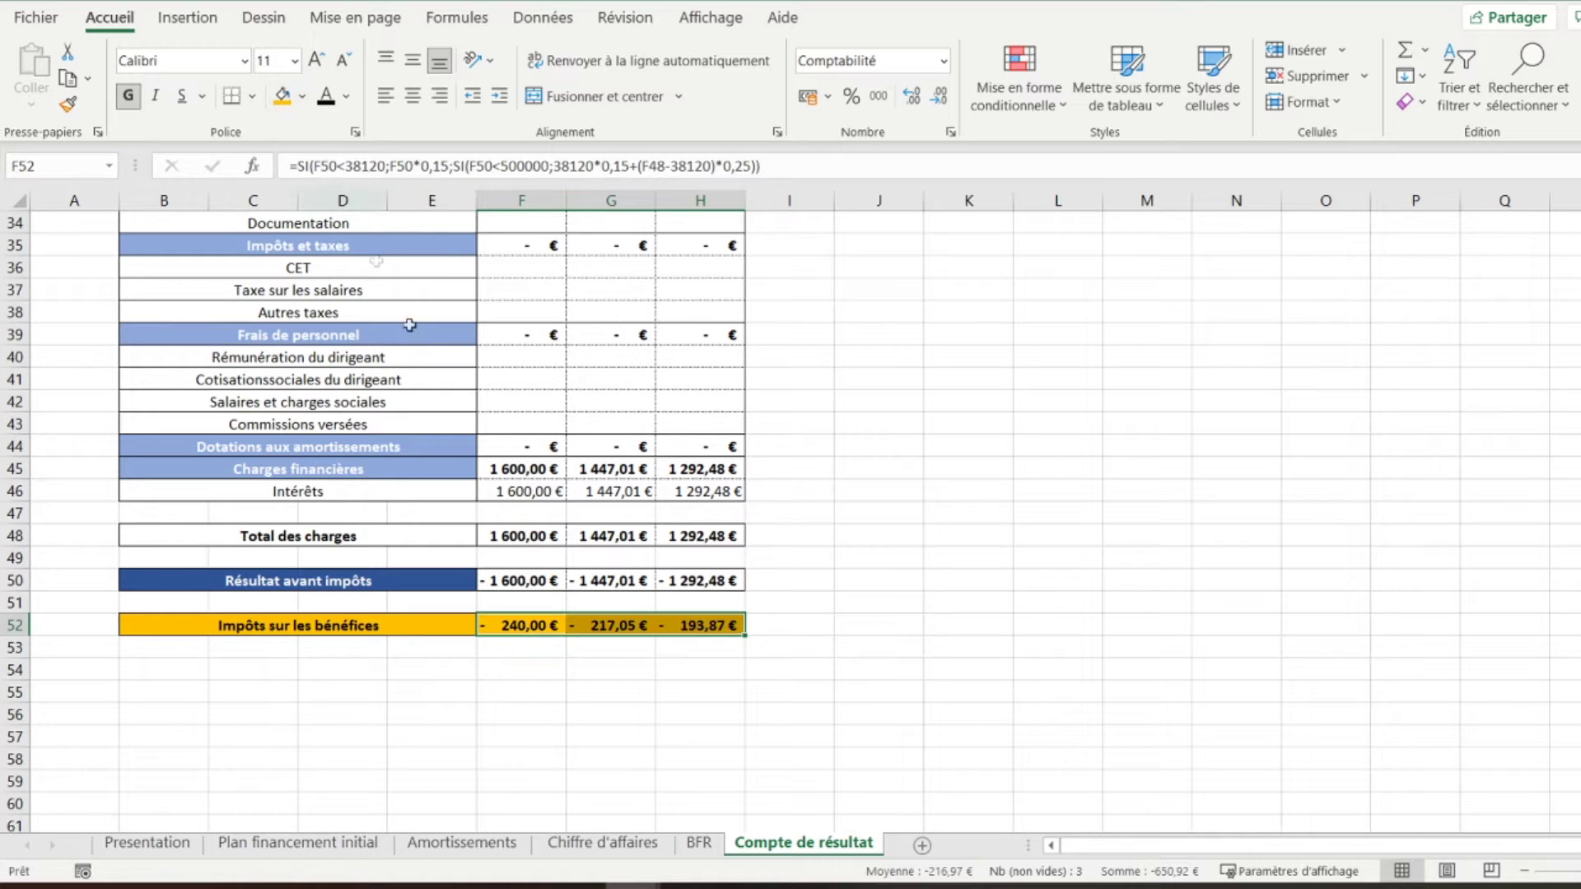
# Apply borders to all the tax amount cells F52:H52
pyautogui.click(512, 624)
pyautogui.moveTo(497, 619); pyautogui.dragTo(745, 628)
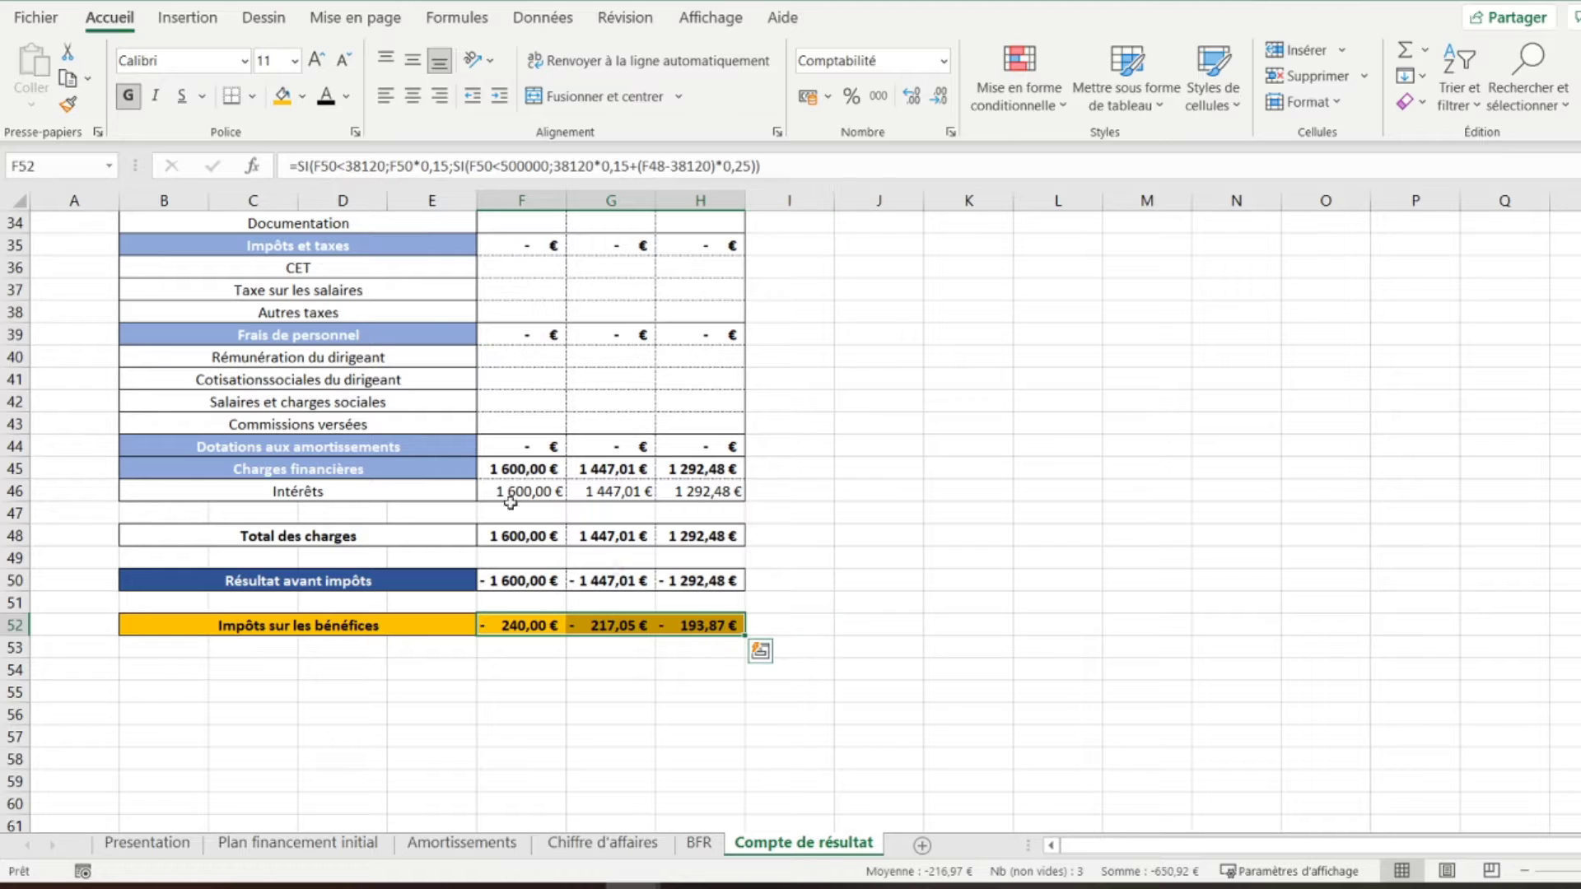
pyautogui.click(252, 97)
pyautogui.click(294, 333)
pyautogui.click(519, 628)
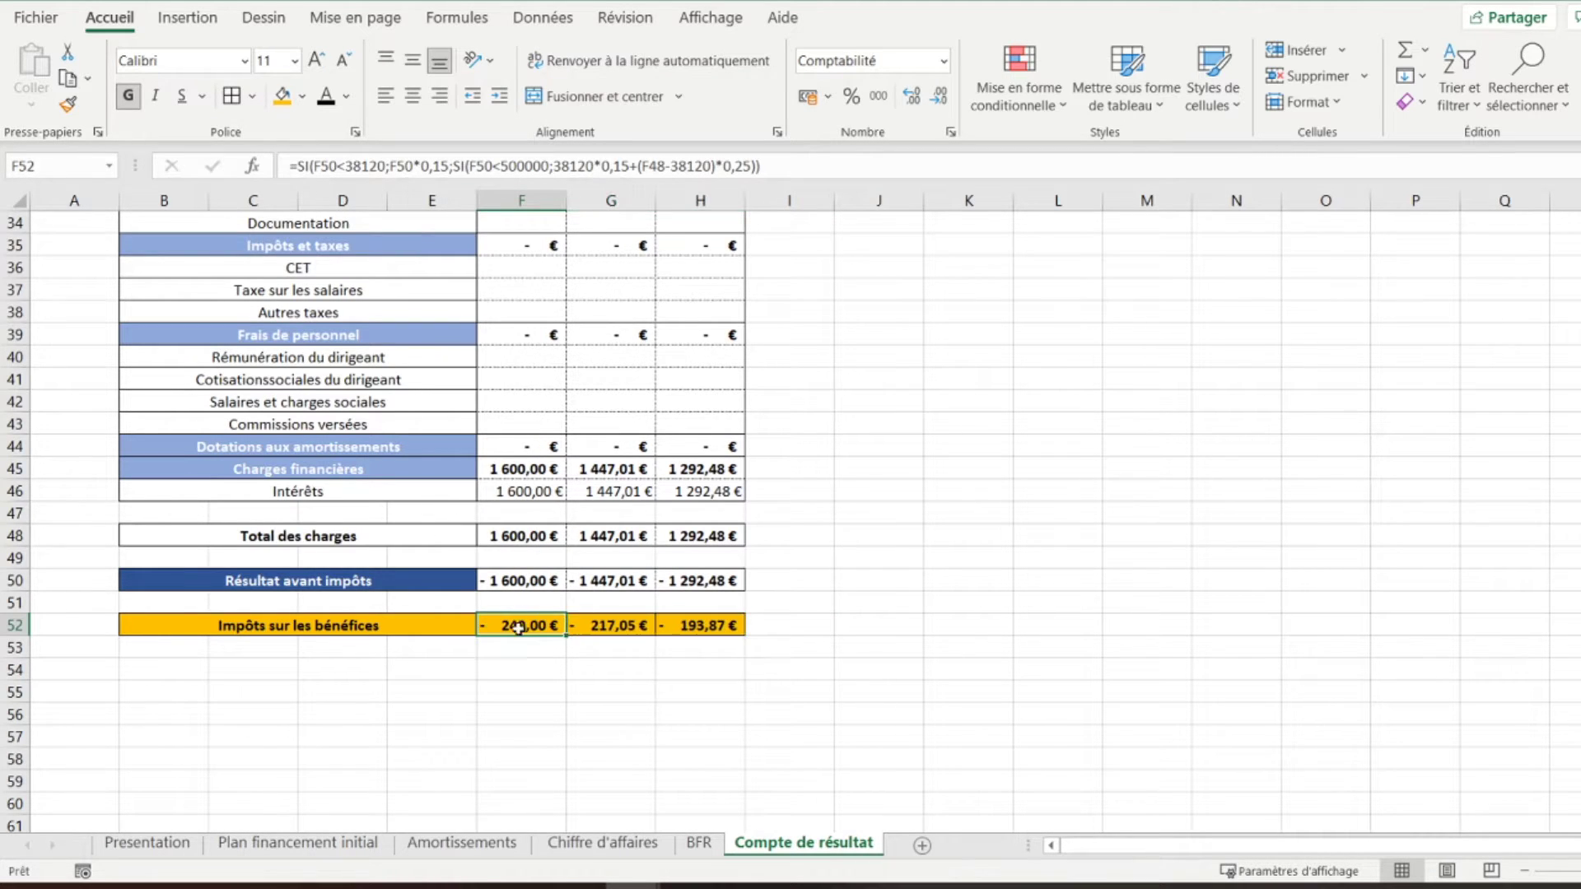
# Enter the label "Résultat net" in cell B54, below the Impôts sur les bénéfices row
pyautogui.click(152, 670)
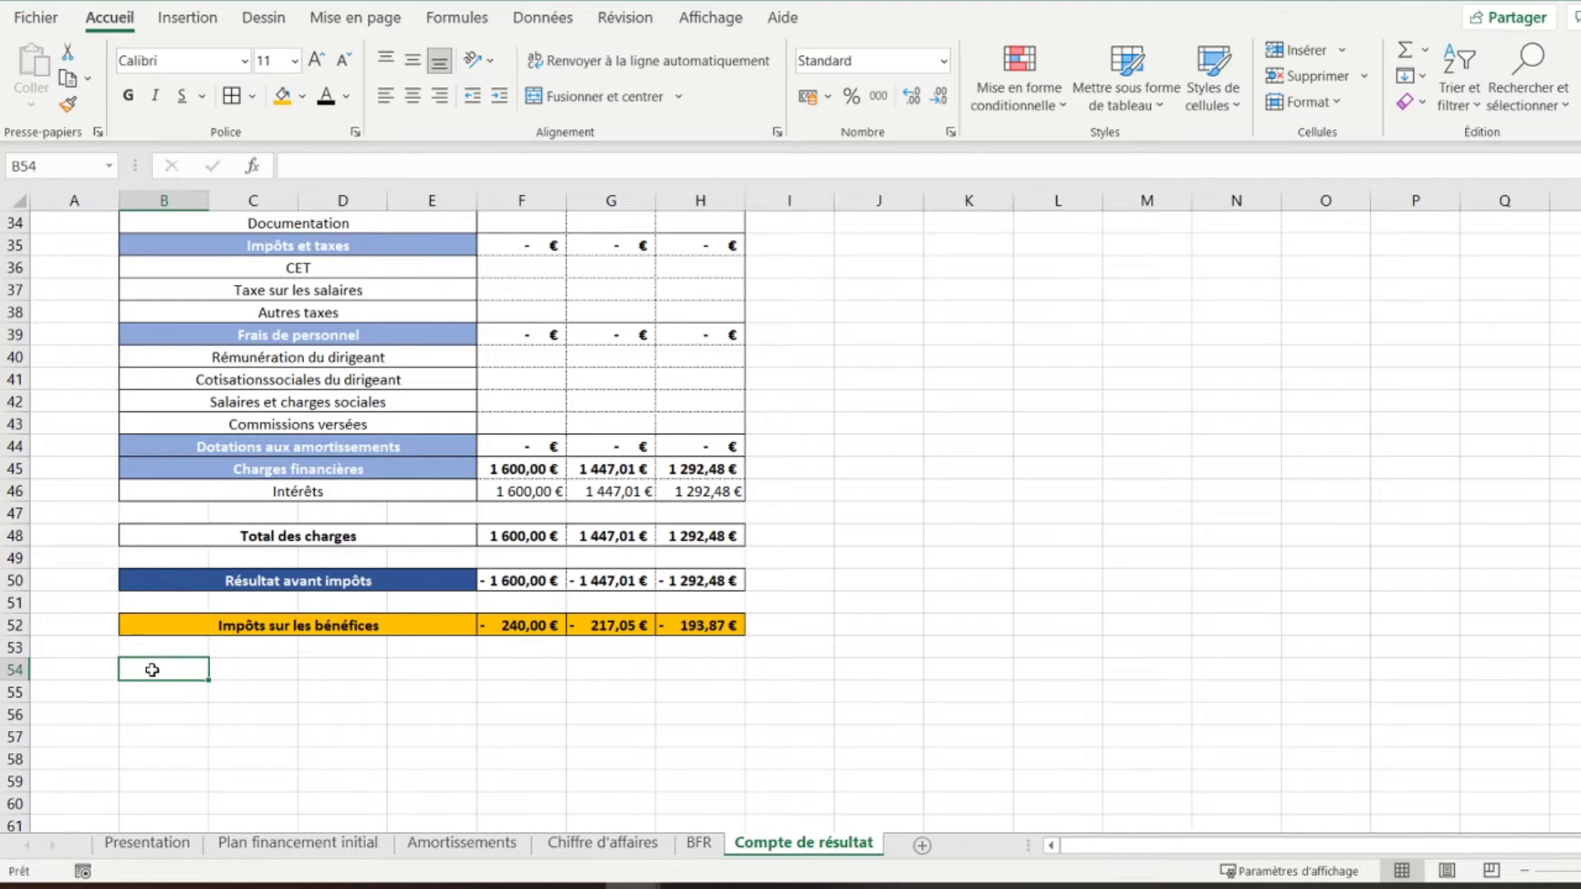
pyautogui.write('Résultat n')
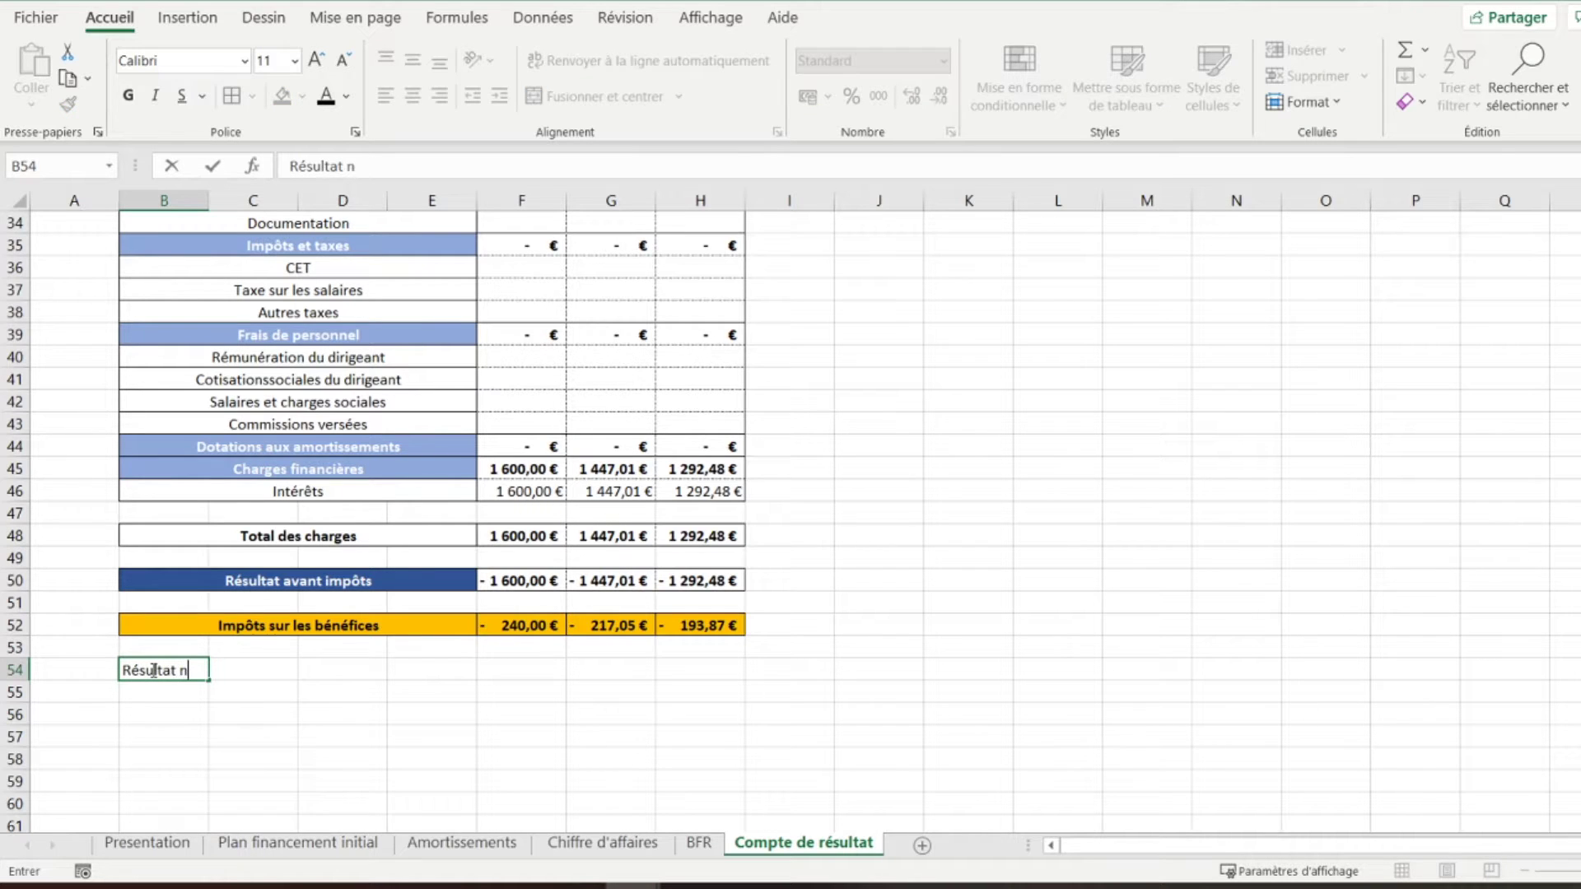
pyautogui.write('et')
pyautogui.press('Return')
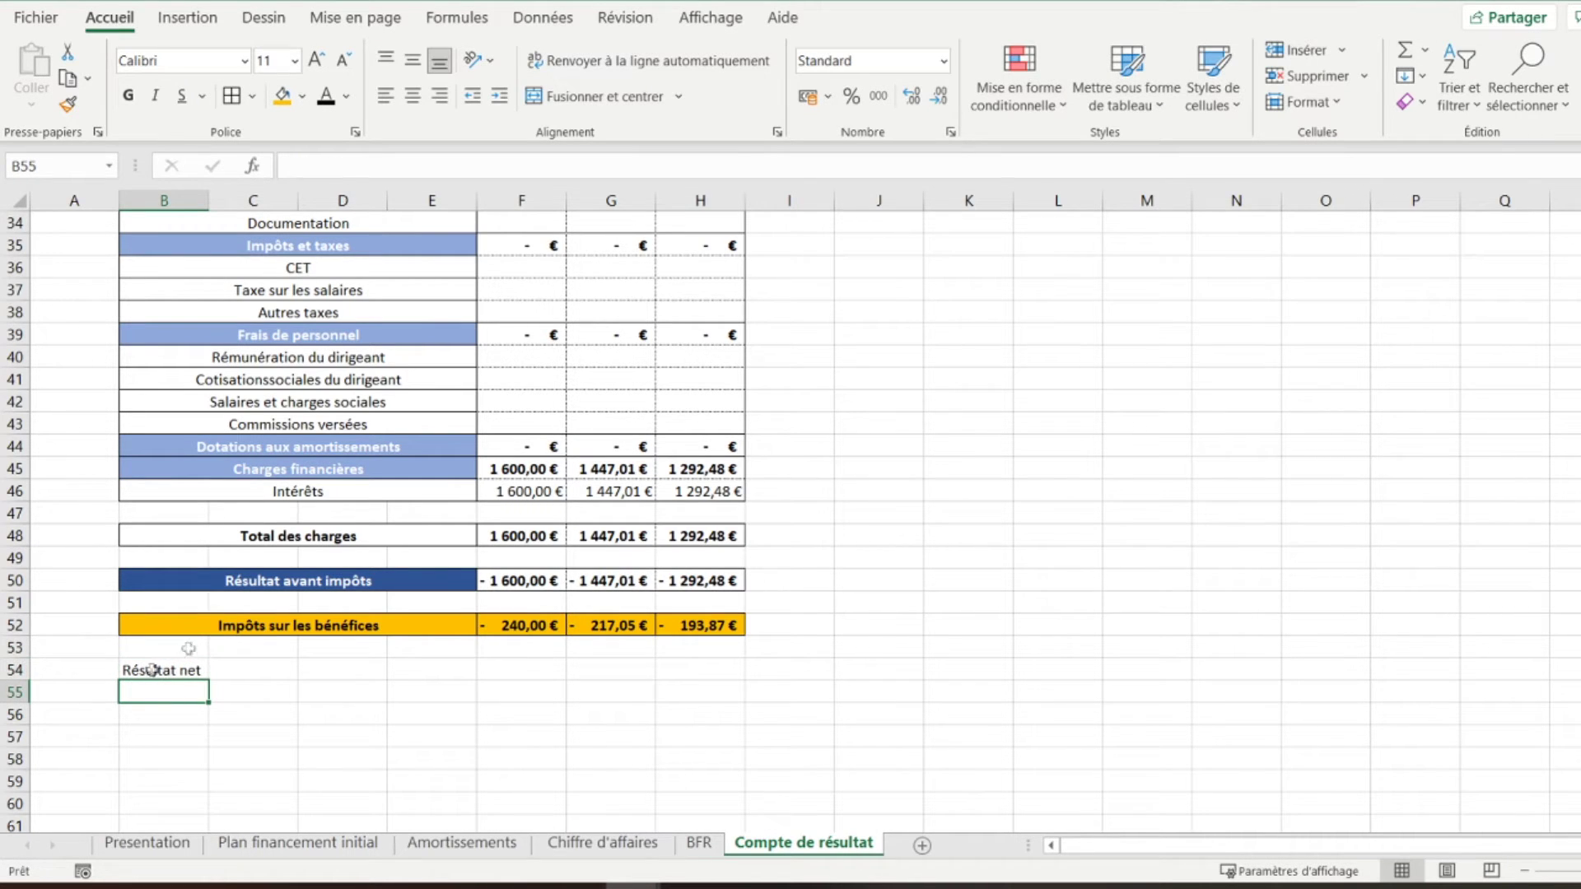
# Copy the formatting of the Résultat avant impôts label and amounts onto the Résultat net row, B54 through H54
pyautogui.click(283, 579)
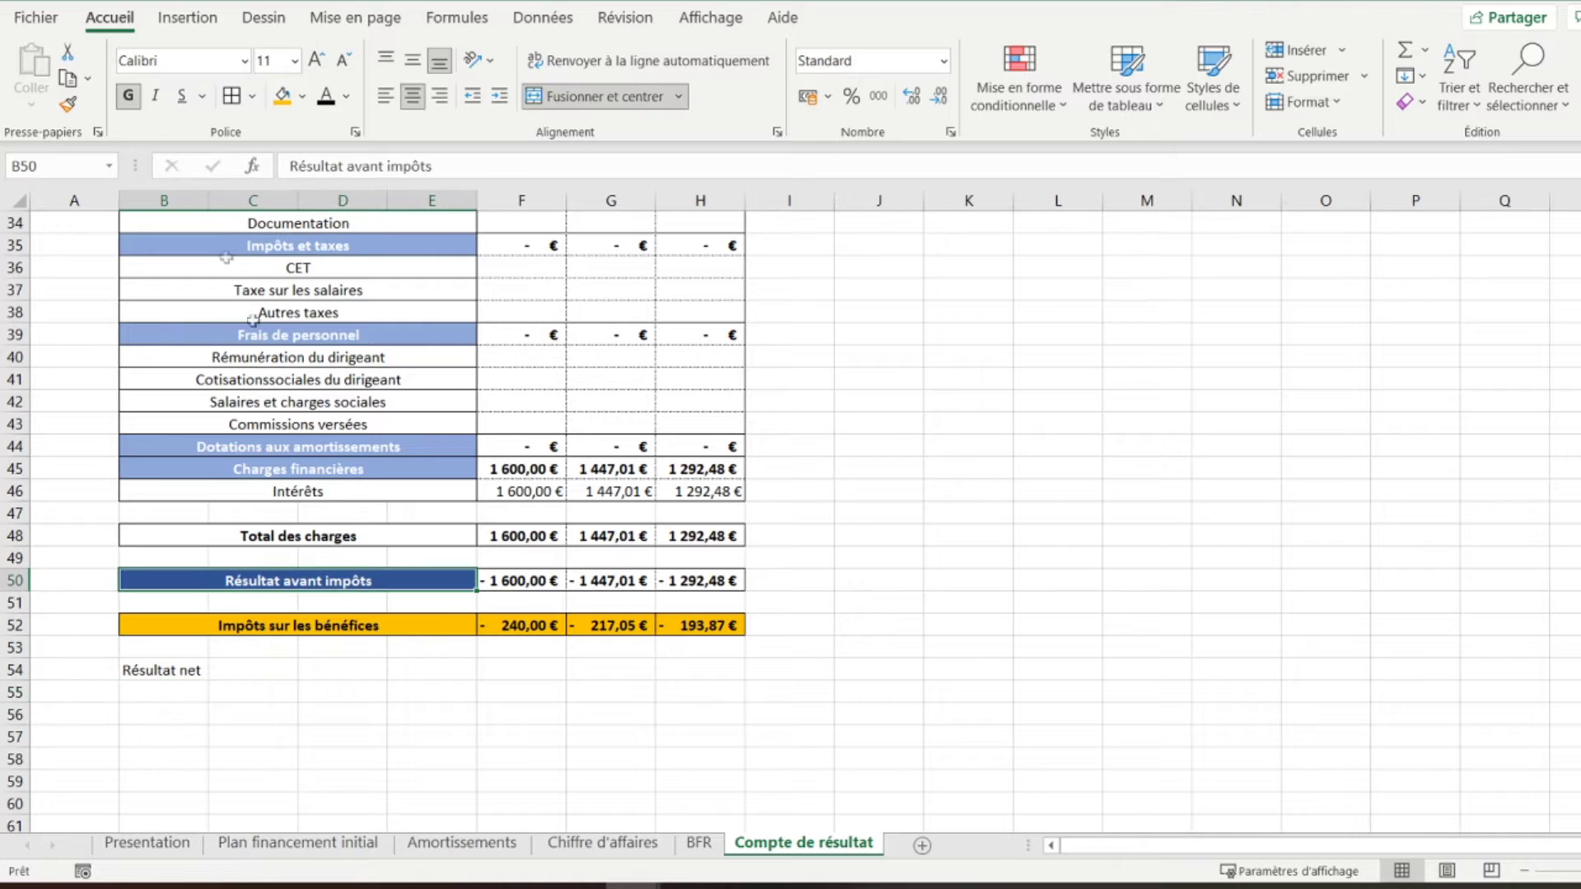
pyautogui.click(67, 104)
pyautogui.click(152, 671)
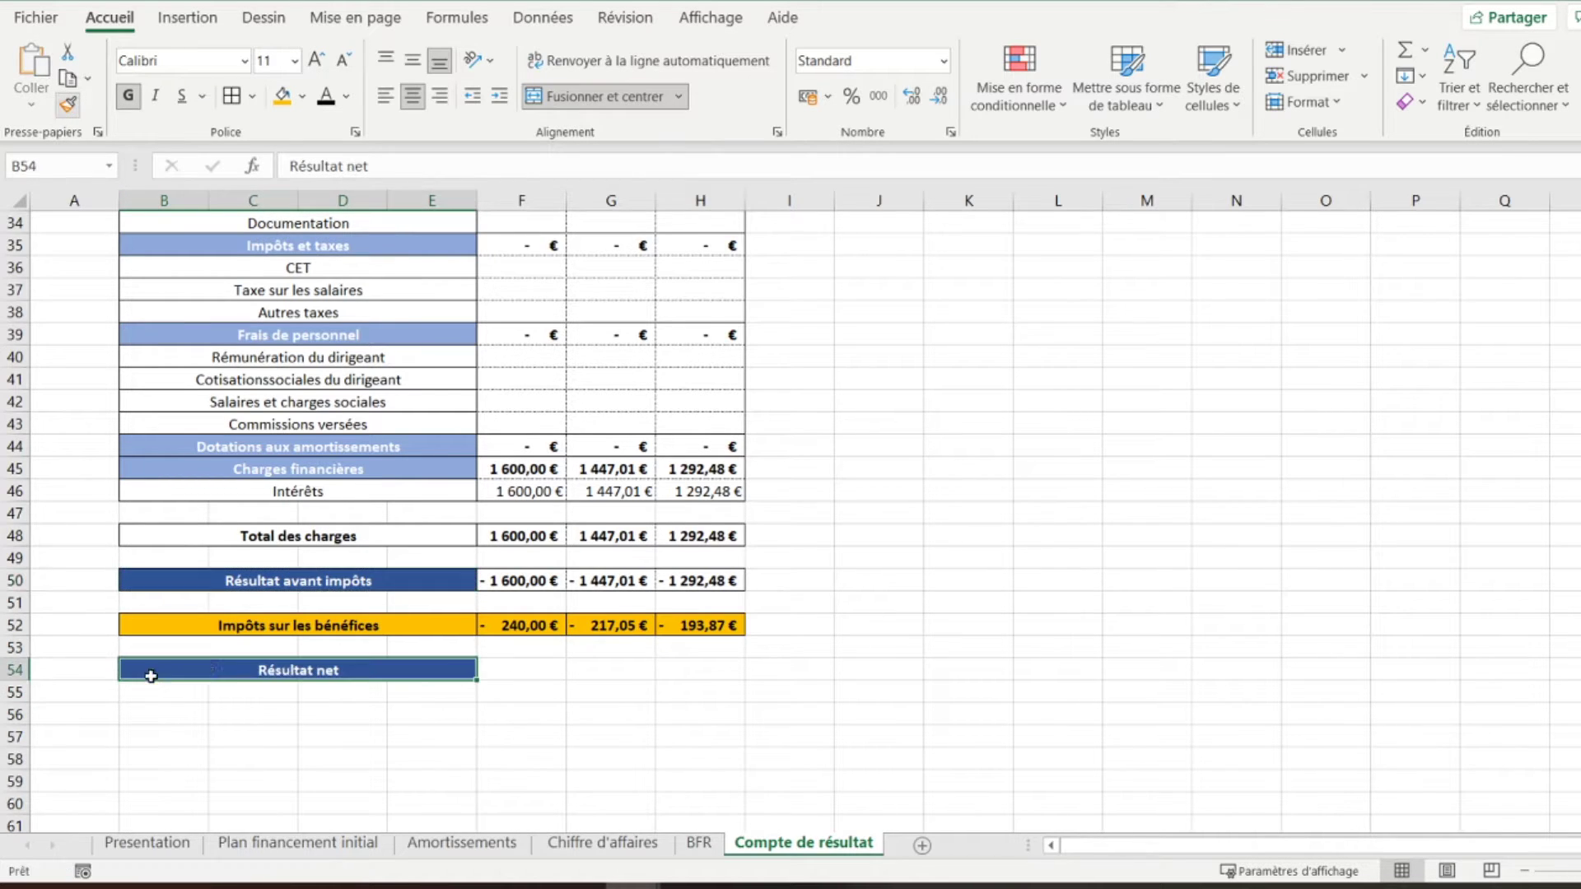
pyautogui.moveTo(501, 581); pyautogui.dragTo(708, 581)
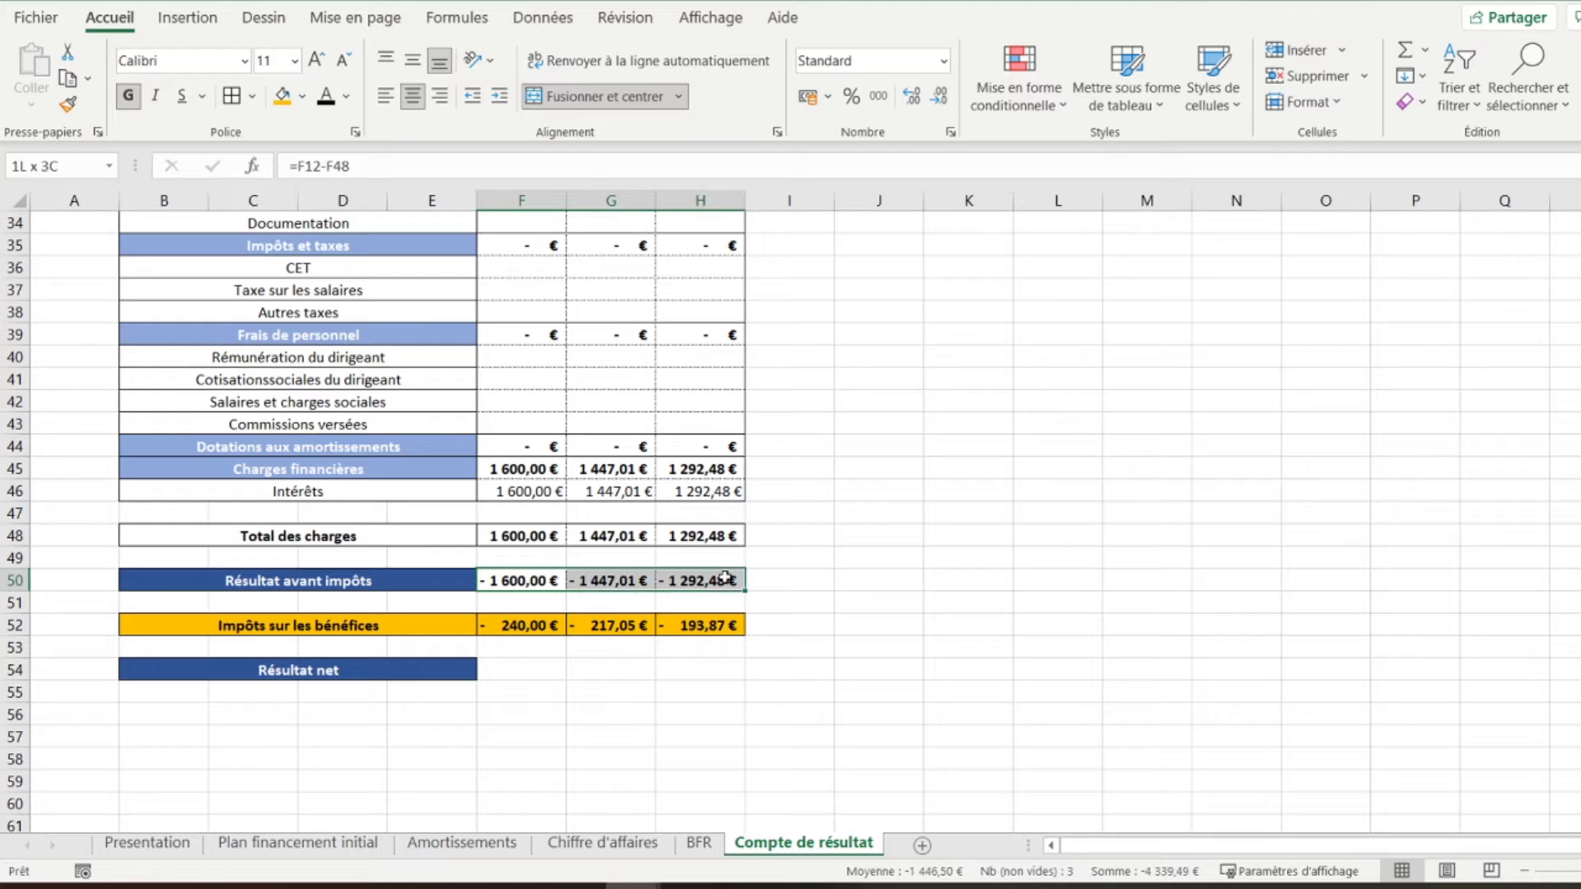
pyautogui.click(68, 104)
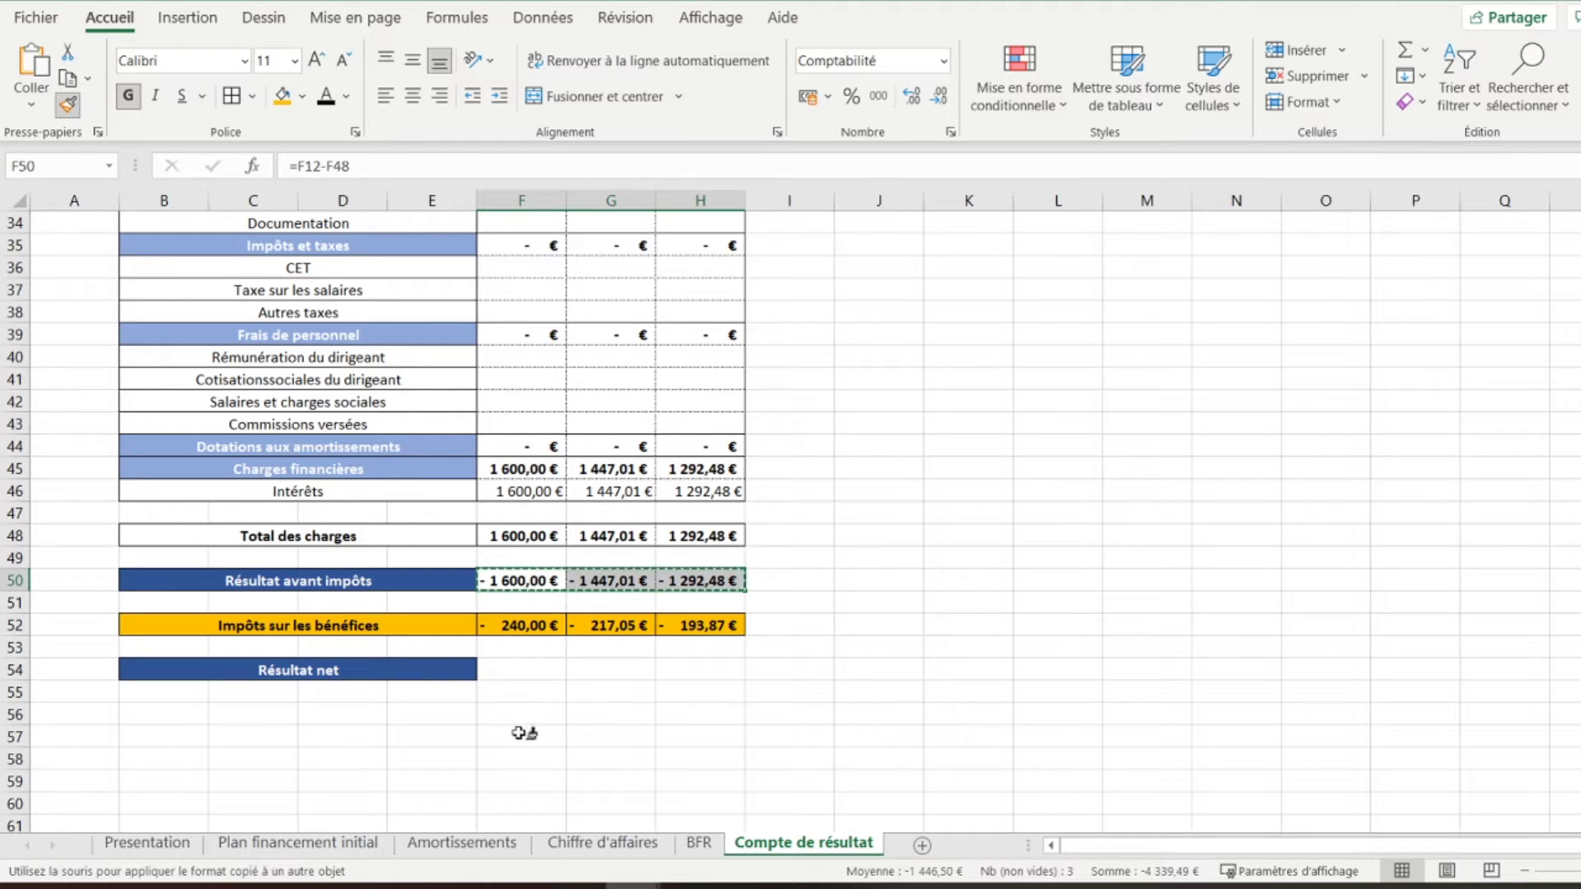
pyautogui.click(532, 671)
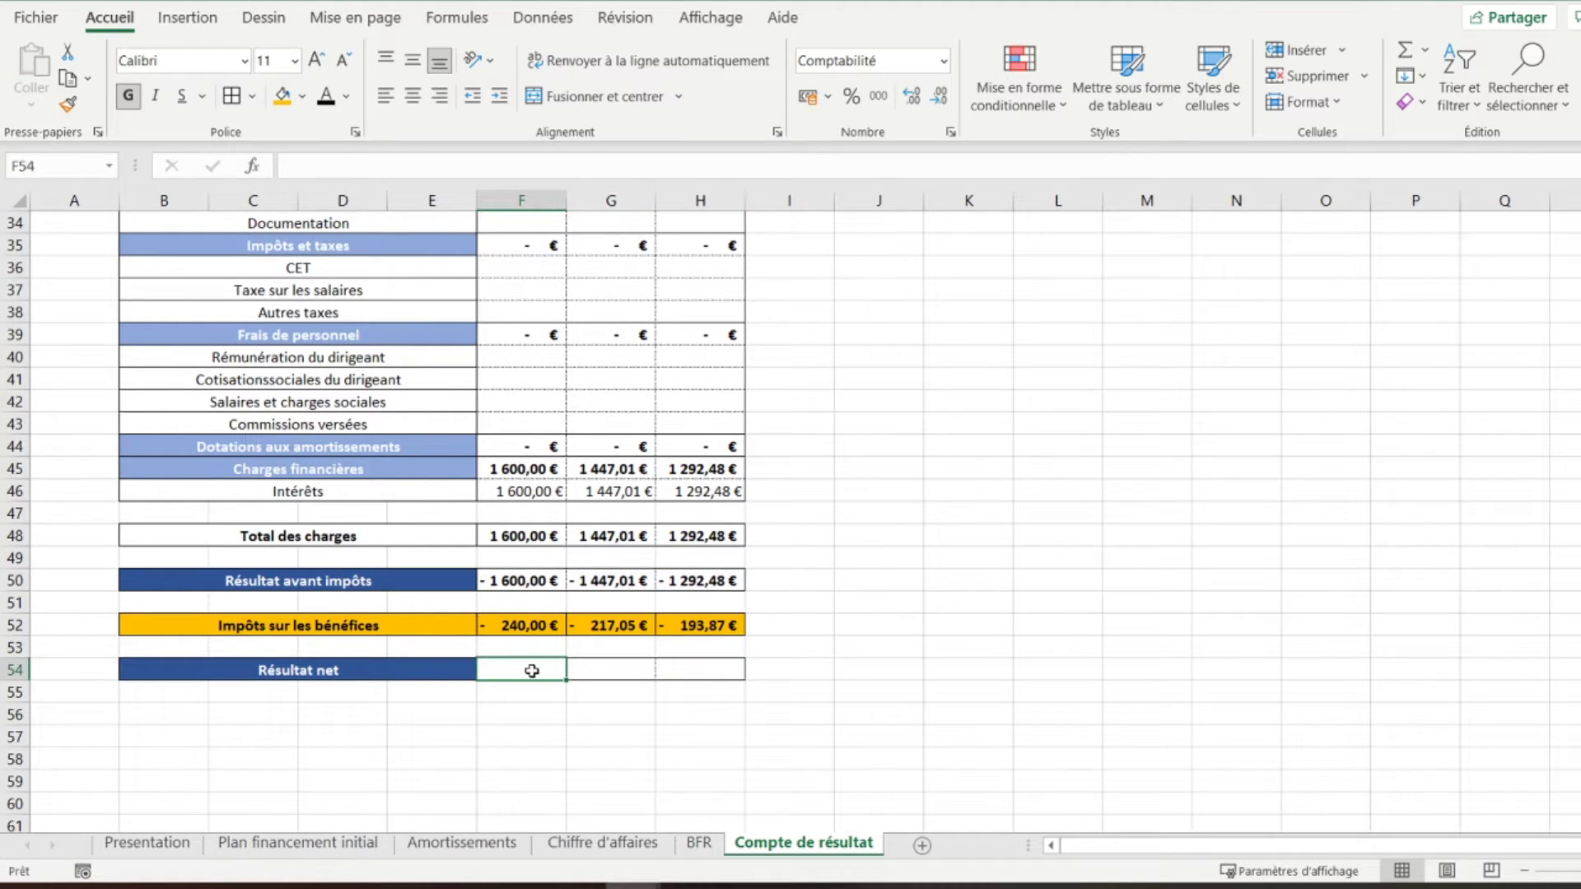
# Enter the net result formula =F50-F52 in F54
pyautogui.write('=')
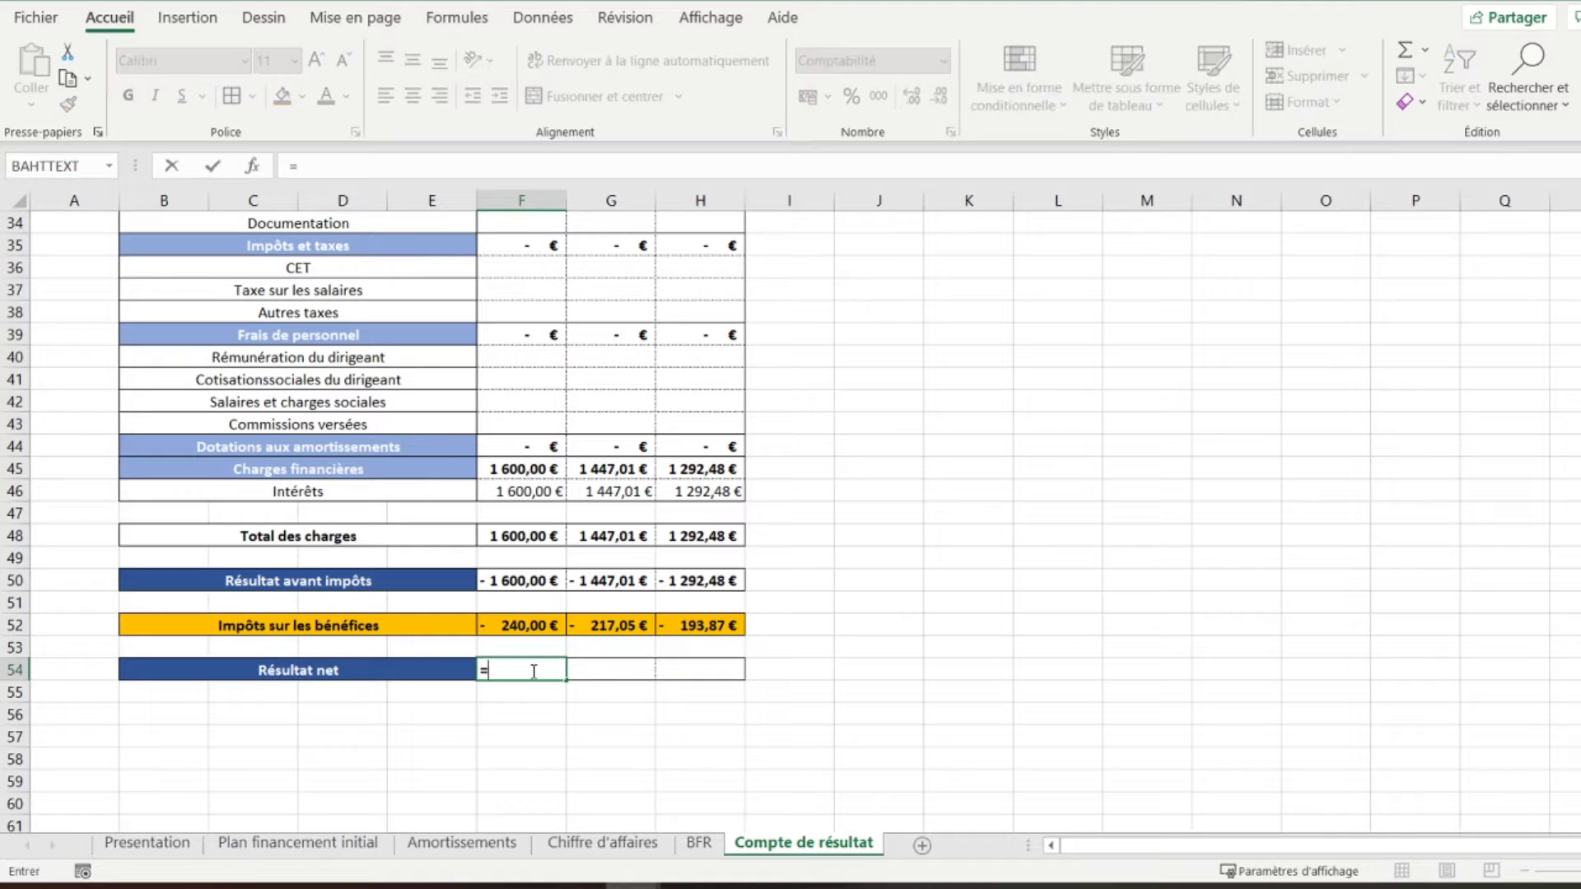
pyautogui.press('Up')
pyautogui.press('Up')
pyautogui.press('Up')
pyautogui.press('Up')
pyautogui.write('-')
pyautogui.press('Up')
pyautogui.press('Up')
pyautogui.press('Return')
# Fill the Résultat net formula from F54 across to G54 and H54
pyautogui.click(531, 671)
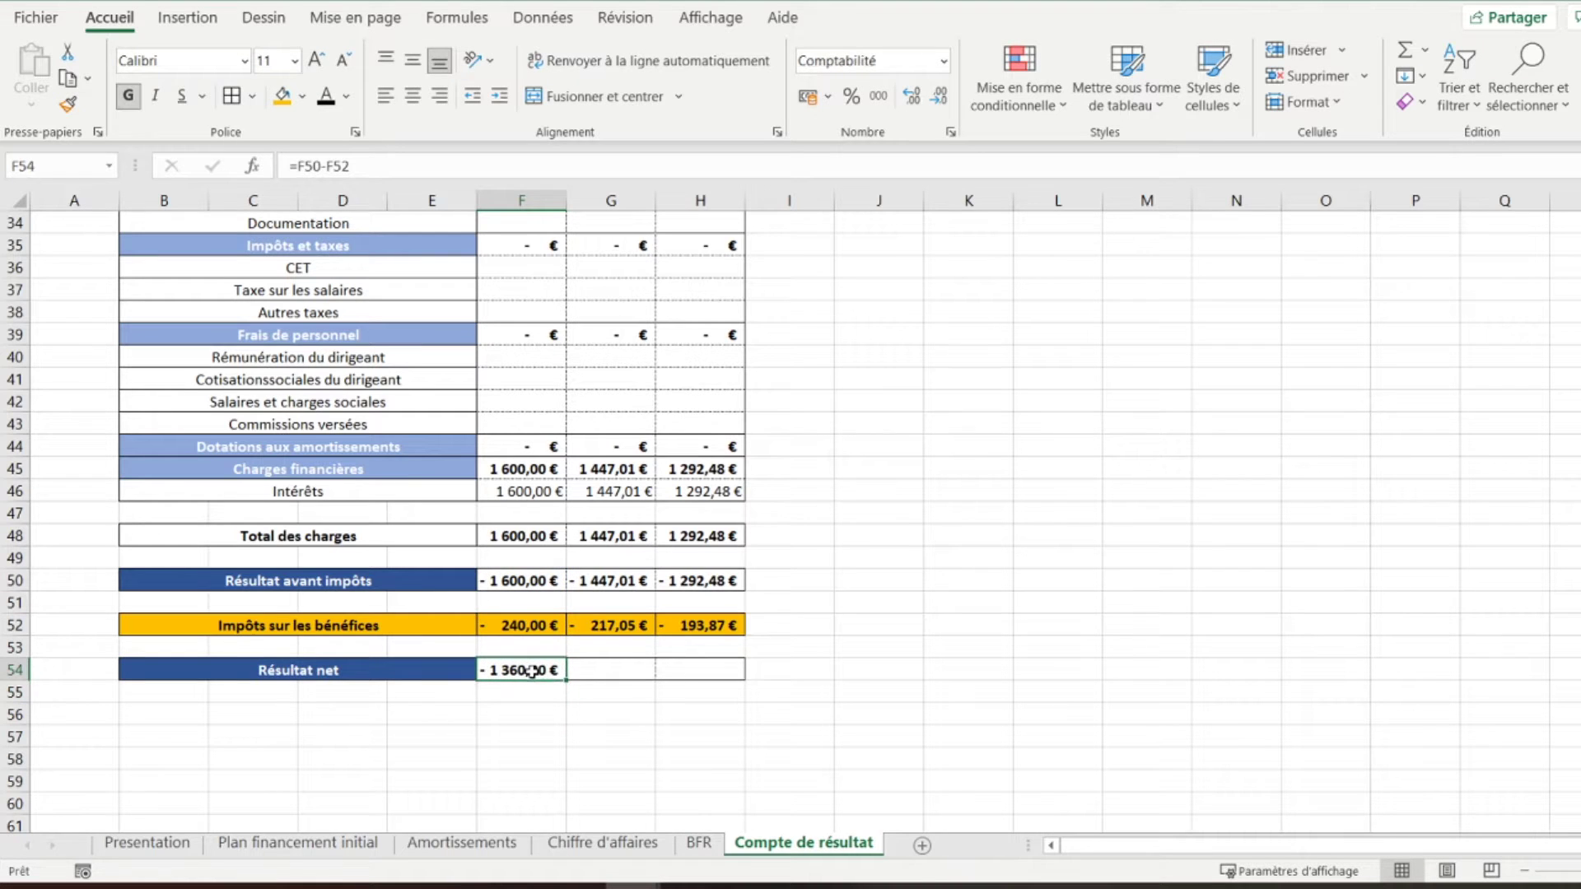
pyautogui.moveTo(567, 682); pyautogui.dragTo(745, 684)
pyautogui.click(589, 720)
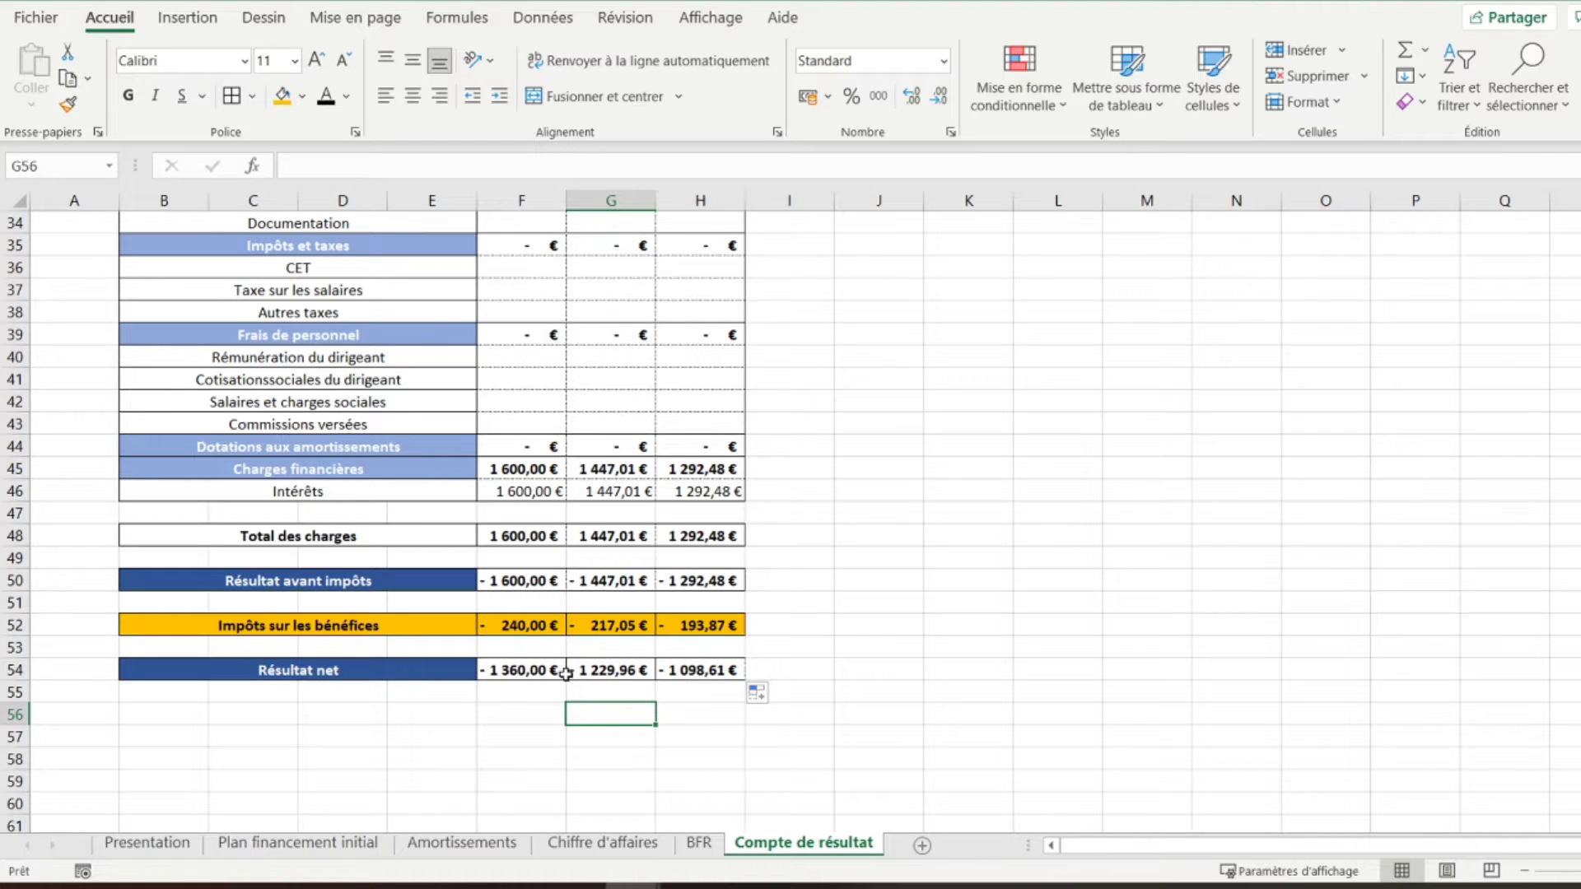
# Copy the formatting of the whole Impôts sur les bénéfices row onto row 56, starting at B56
pyautogui.moveTo(249, 624); pyautogui.dragTo(729, 626)
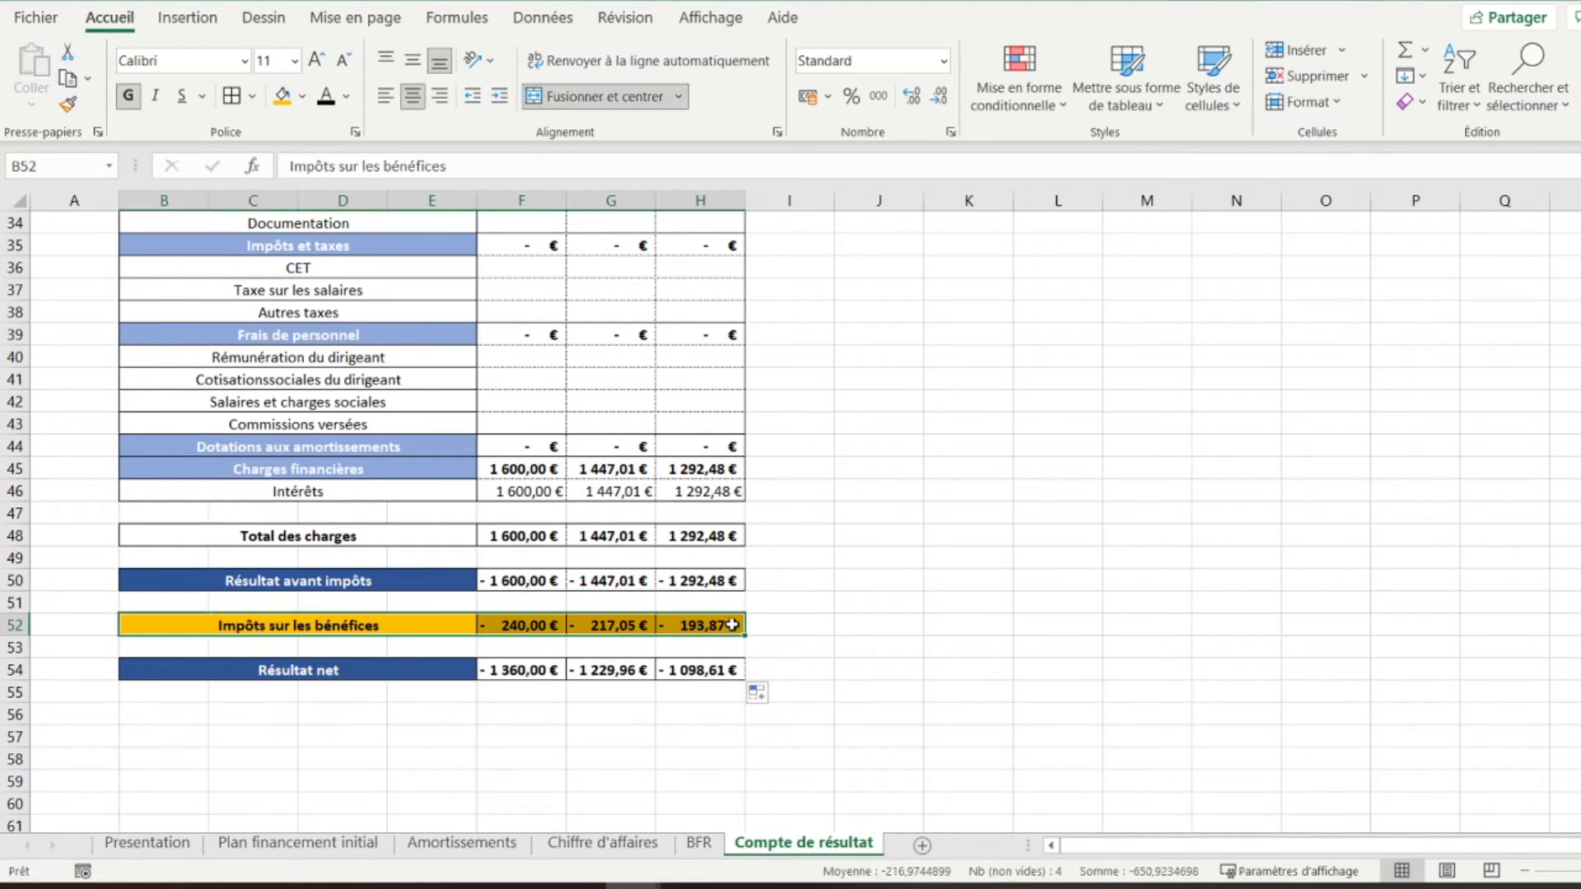
pyautogui.click(68, 103)
pyautogui.click(151, 715)
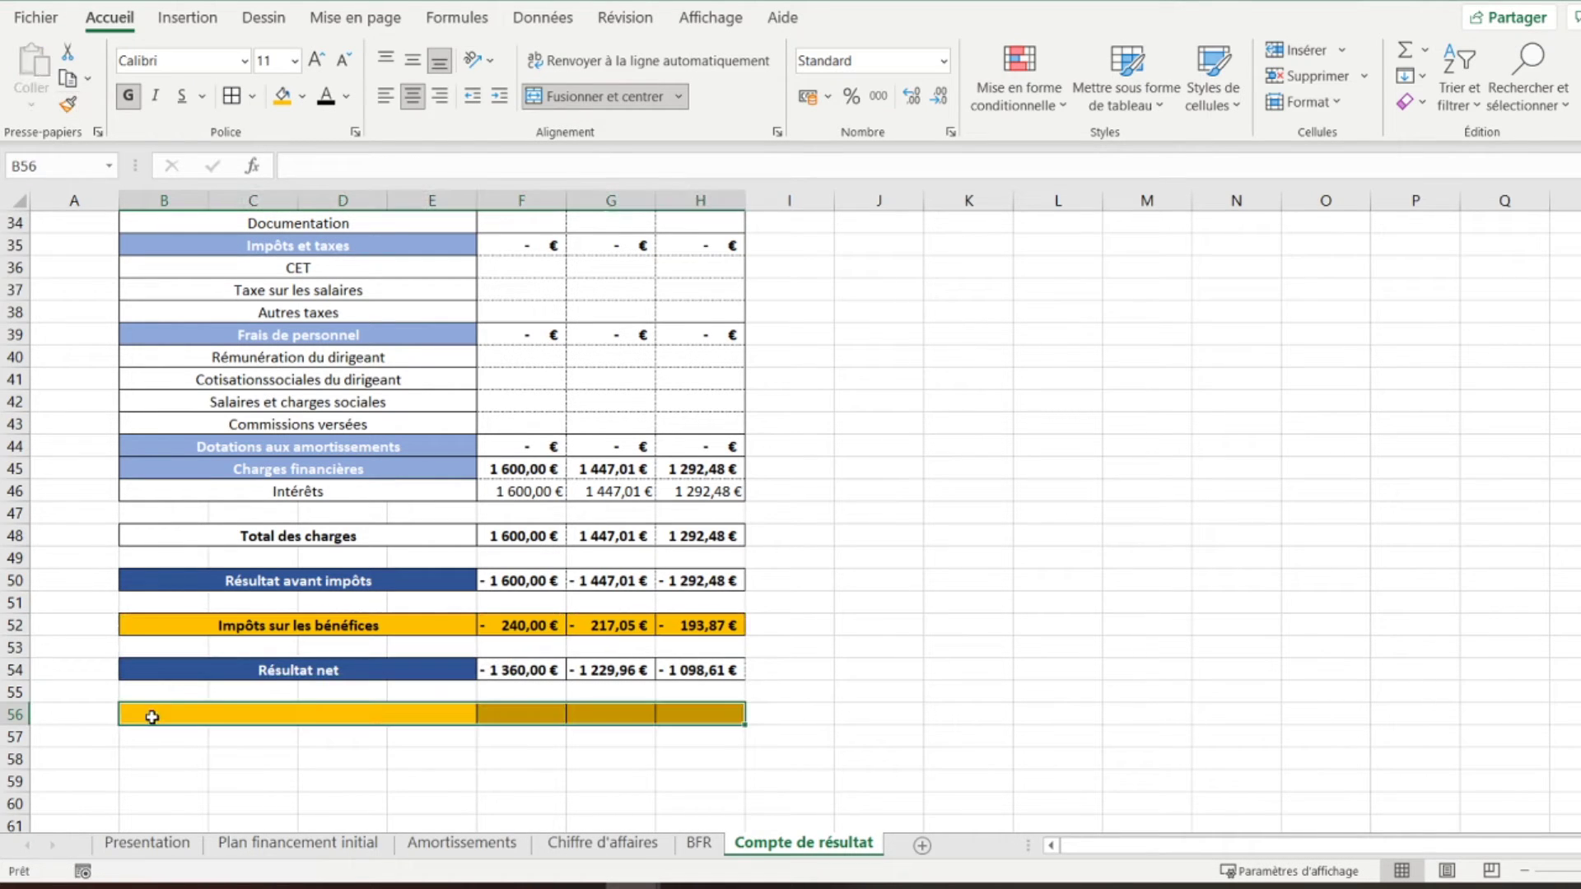
# Label the merged cell B56 as Capacité d'autofinancement
pyautogui.click(314, 716)
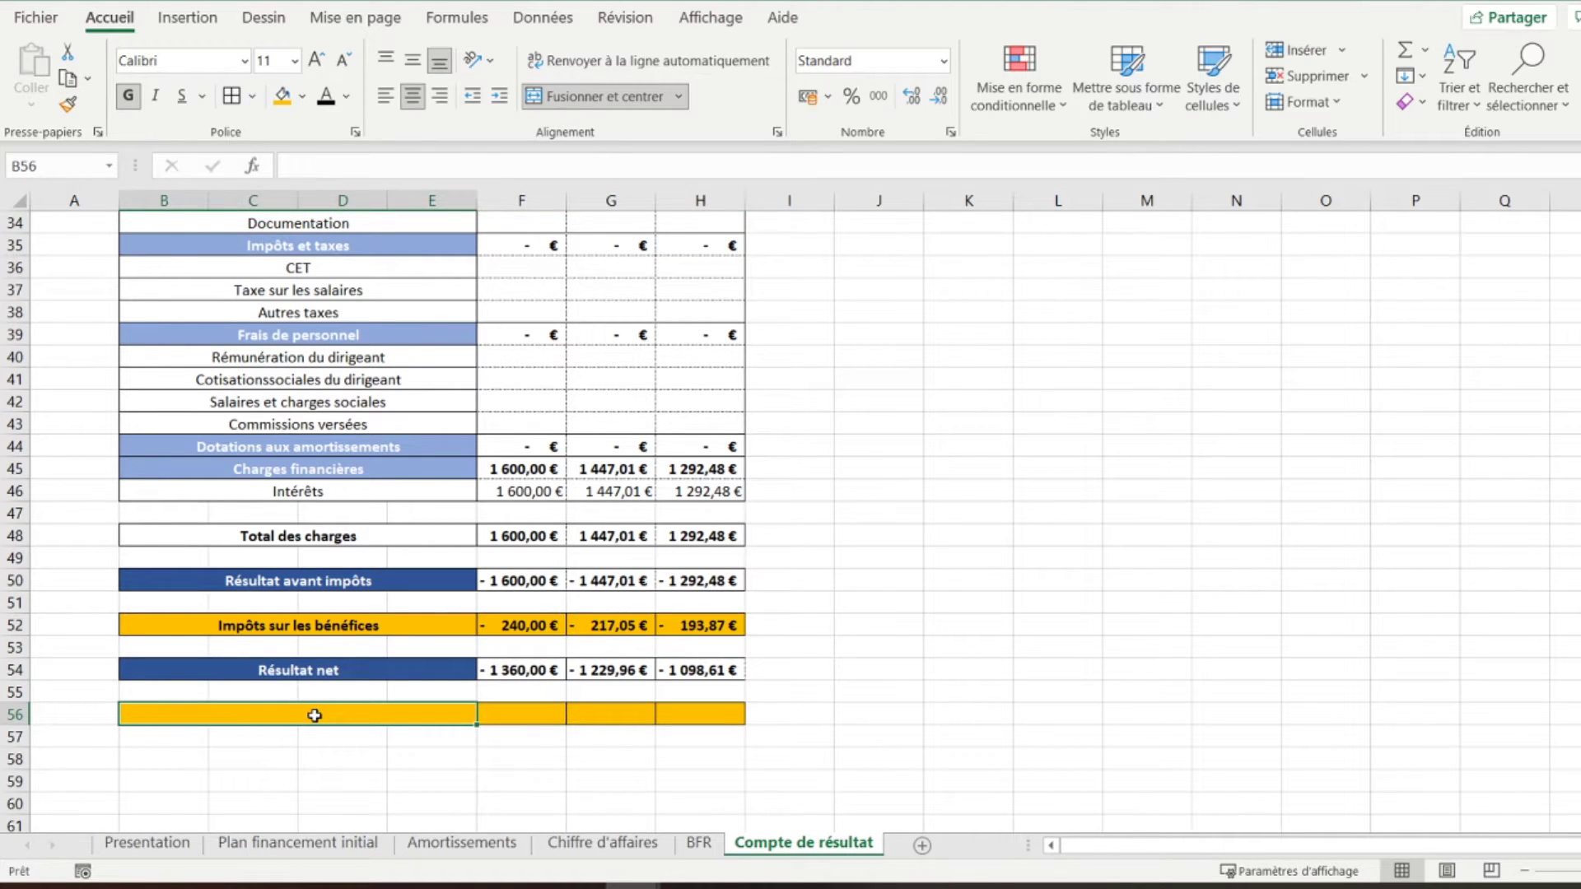
pyautogui.write('Capacit')
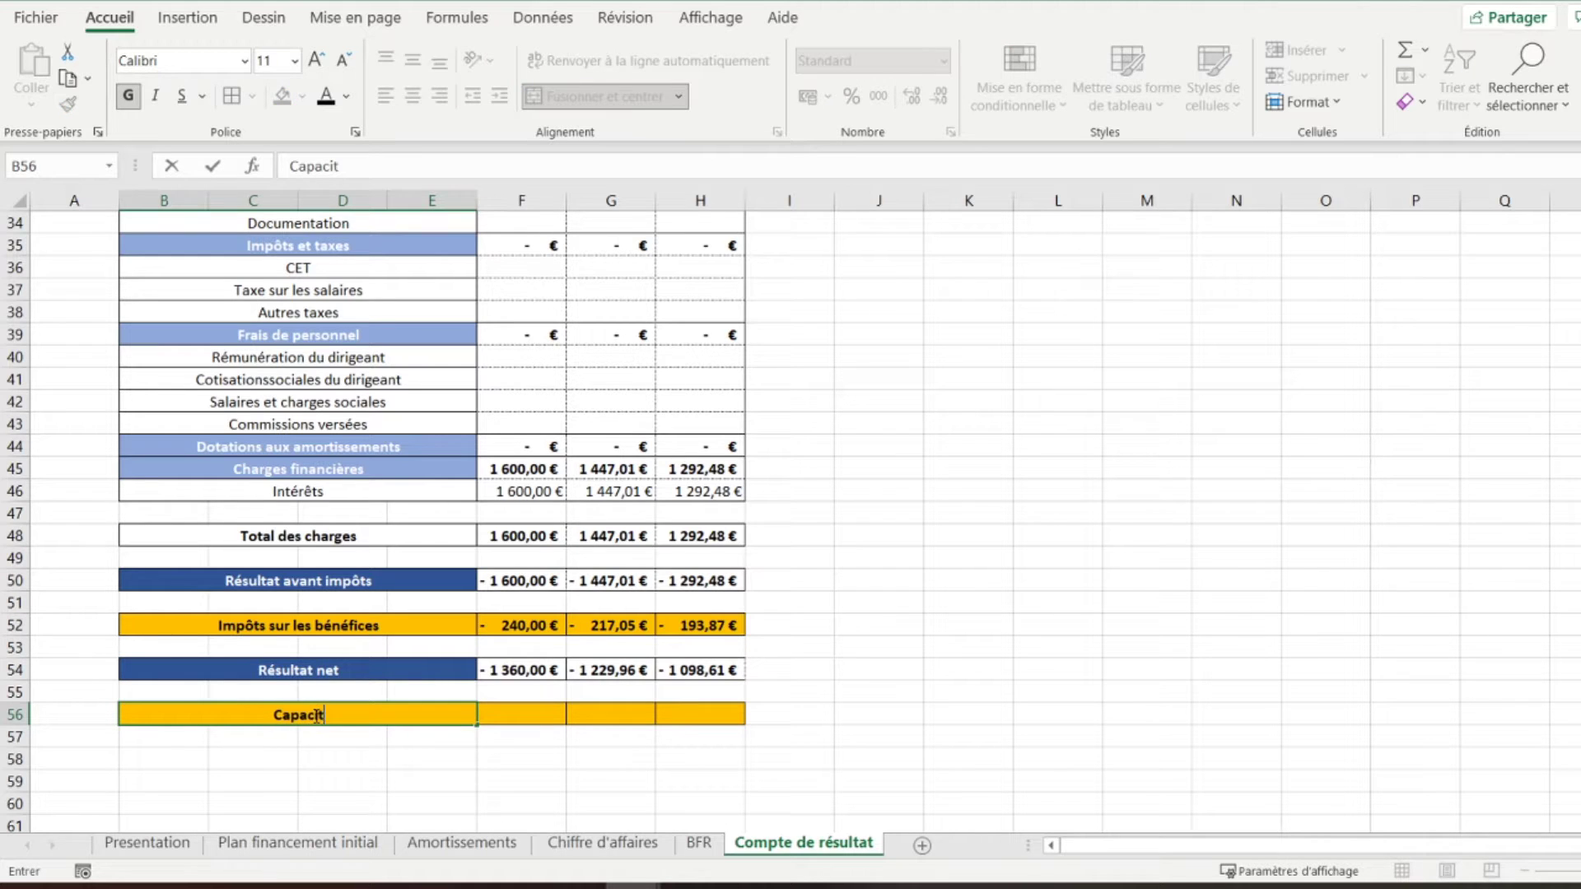
pyautogui.write("é d'autofi")
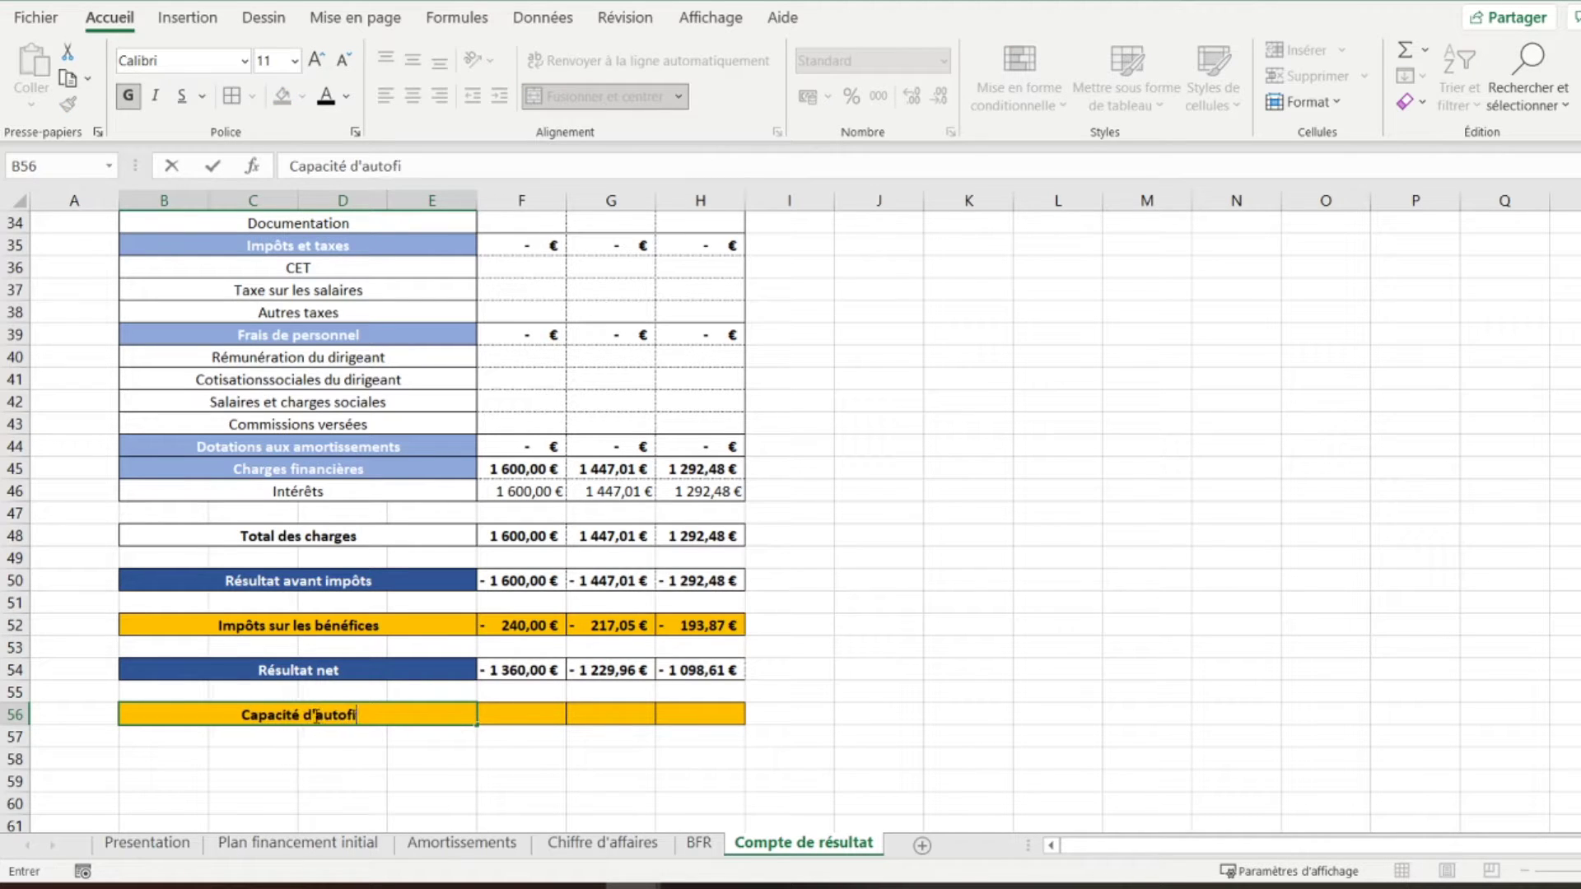
pyautogui.write('nancement')
pyautogui.press('Tab')
# Enter the formula =F54+F44 in F56, adding the Dotations aux amortissements to the Résultat net
pyautogui.press('Tab')
pyautogui.press('Left')
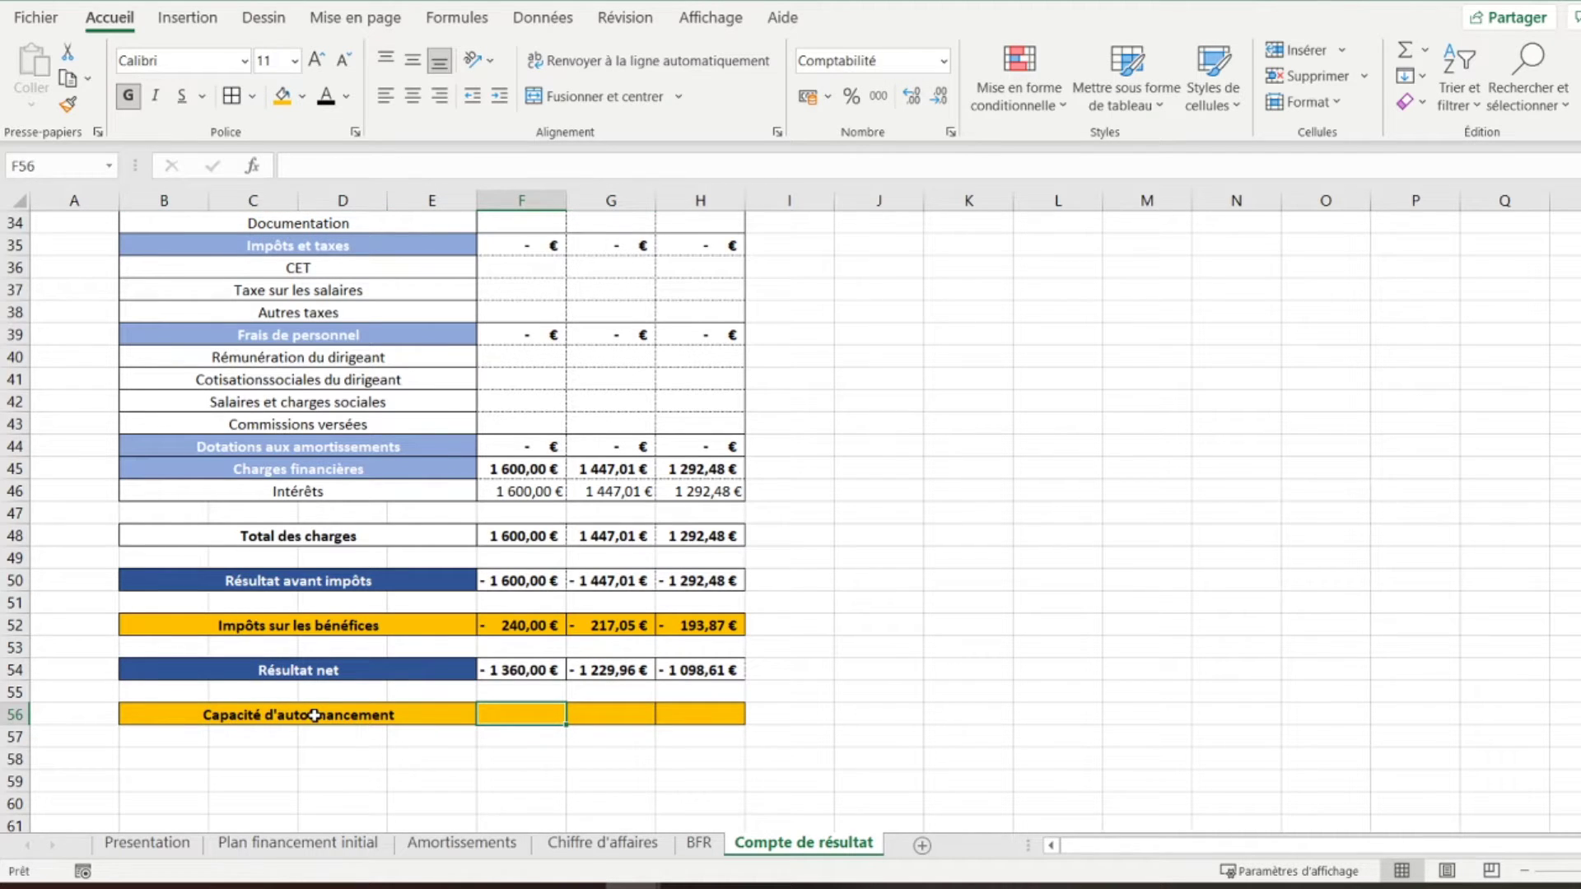
pyautogui.write('=')
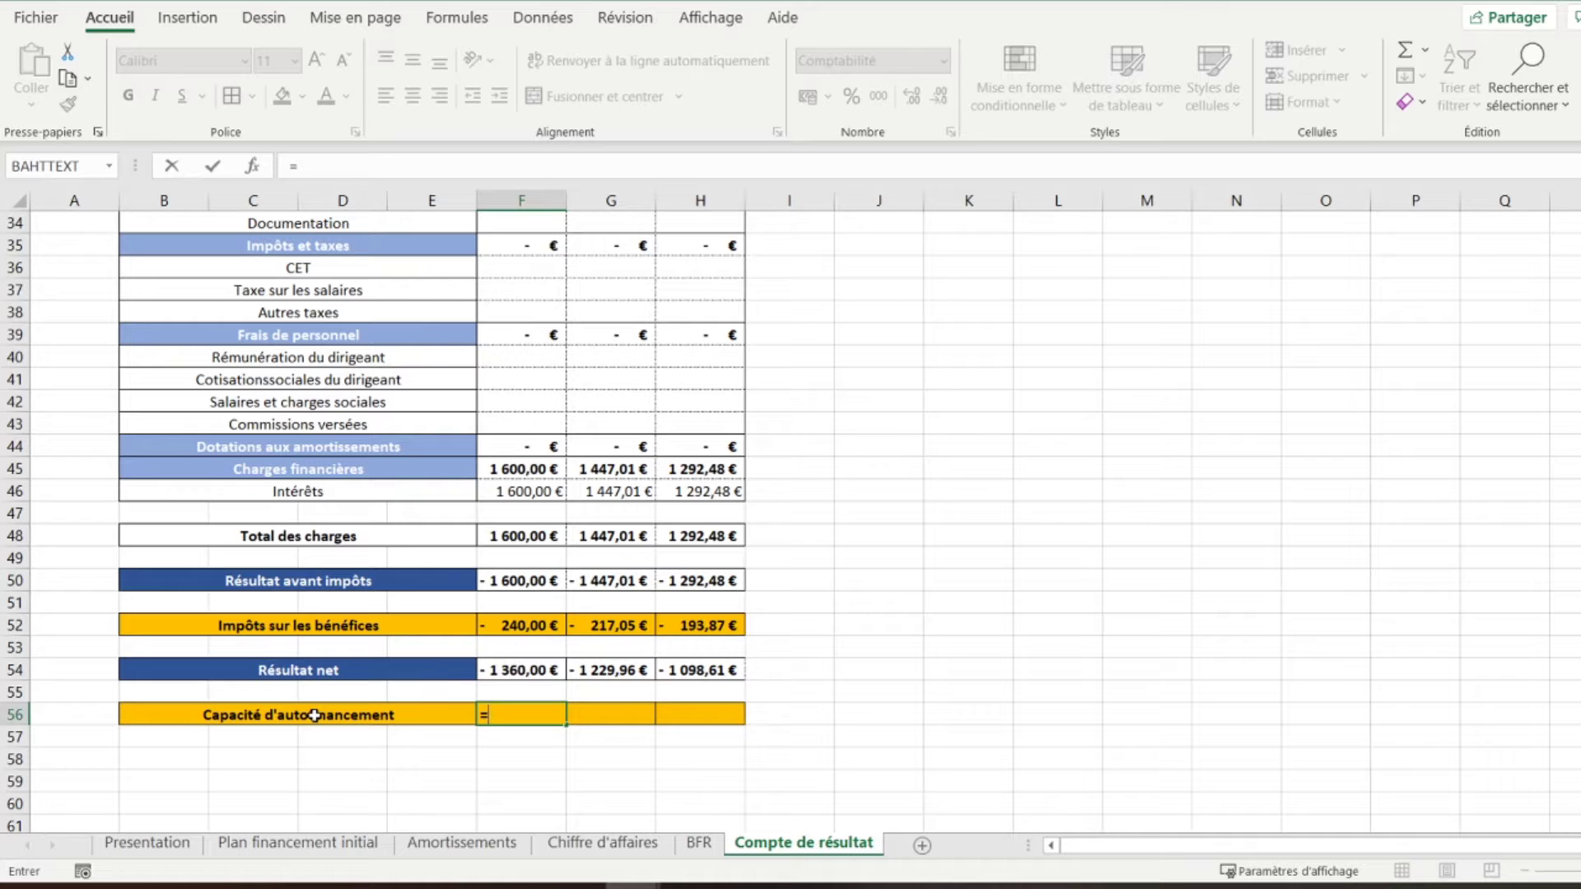
pyautogui.press('Up')
pyautogui.press('Up')
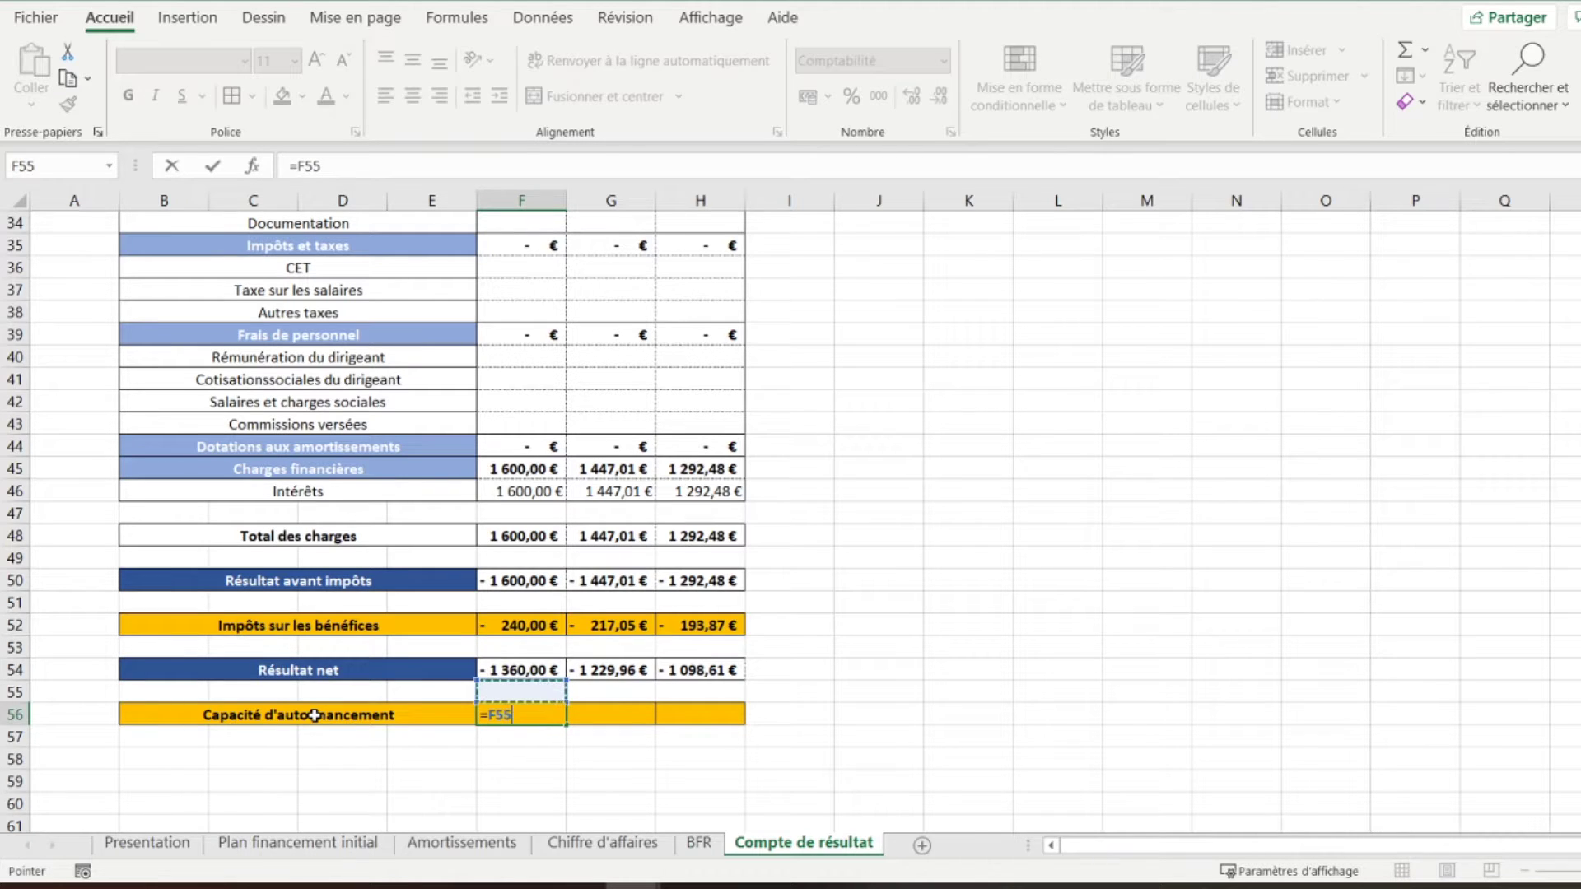
pyautogui.write('+')
pyautogui.press('Up')
pyautogui.press('Up')
pyautogui.press('Up')
pyautogui.press('Up')
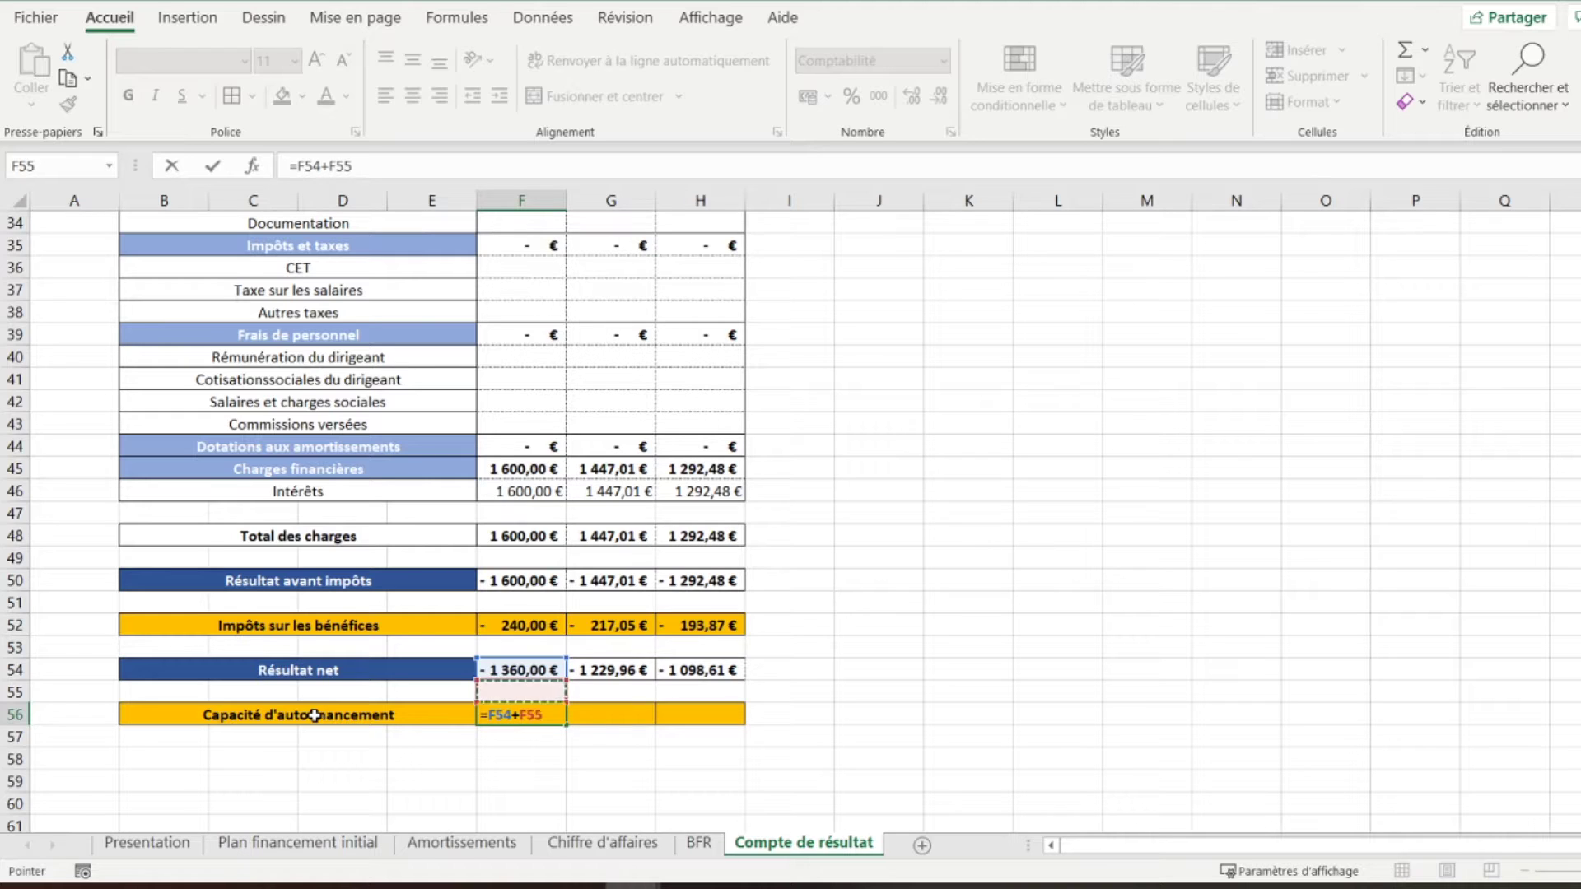
pyautogui.press('Up')
pyautogui.press('Up')
pyautogui.press('Up')
pyautogui.press('Up')
pyautogui.press('Up')
pyautogui.press('Up')
pyautogui.press('Up')
pyautogui.press('Up')
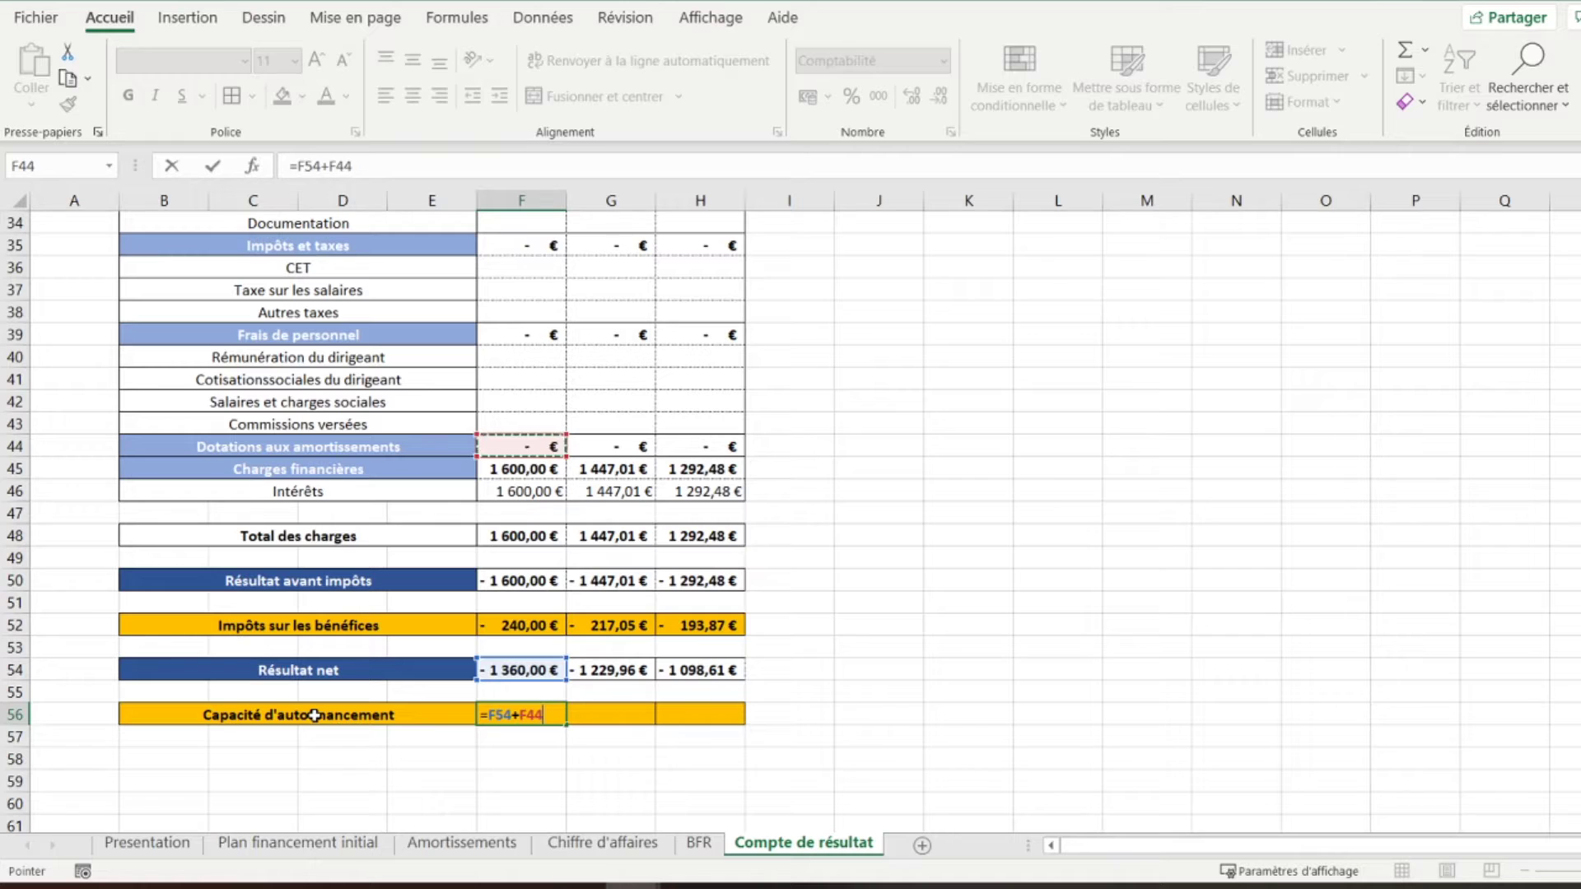
pyautogui.press('Return')
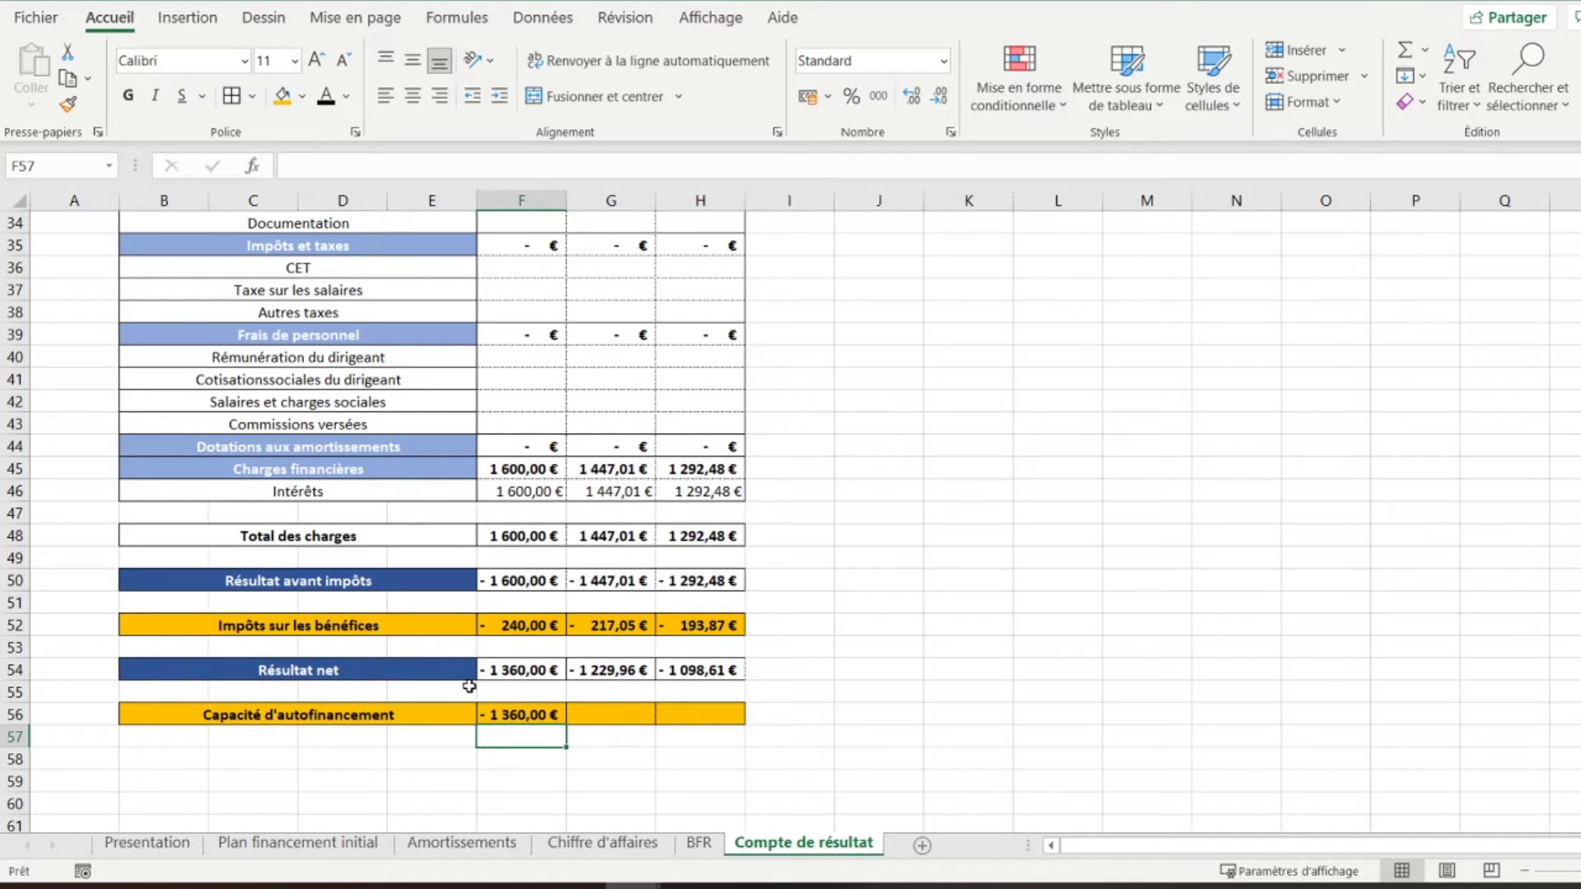
# Fill the Capacité d'autofinancement formula from F56 across to G56 and H56
pyautogui.click(499, 705)
pyautogui.moveTo(566, 724); pyautogui.dragTo(710, 731)
pyautogui.click(536, 717)
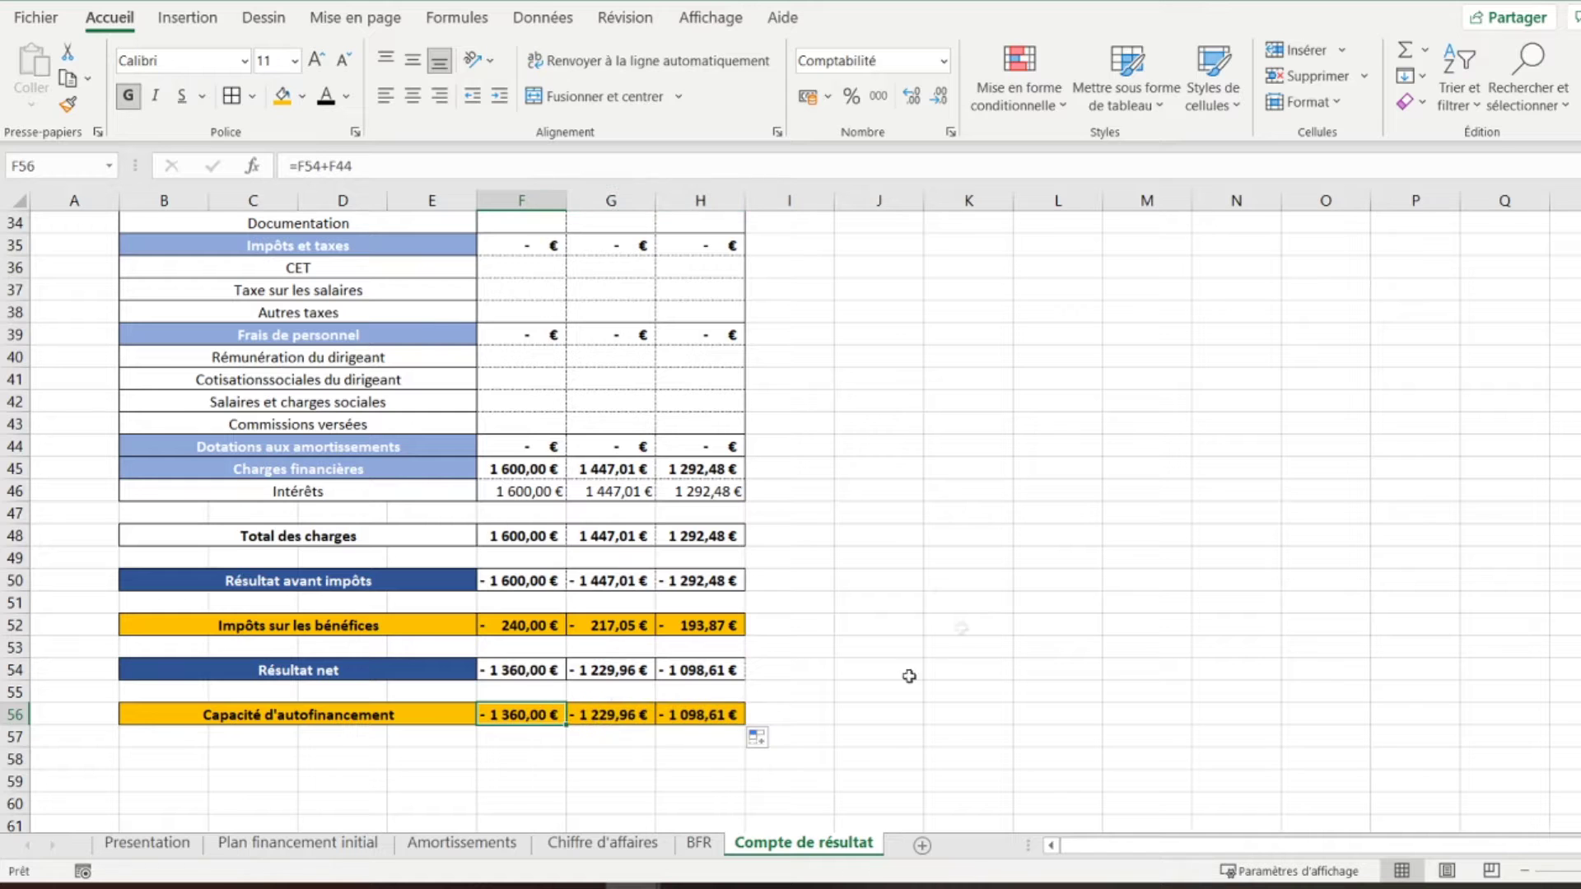
# Hide the gridlines on the Compte de résultat sheet
pyautogui.scroll(11, 607, 646)
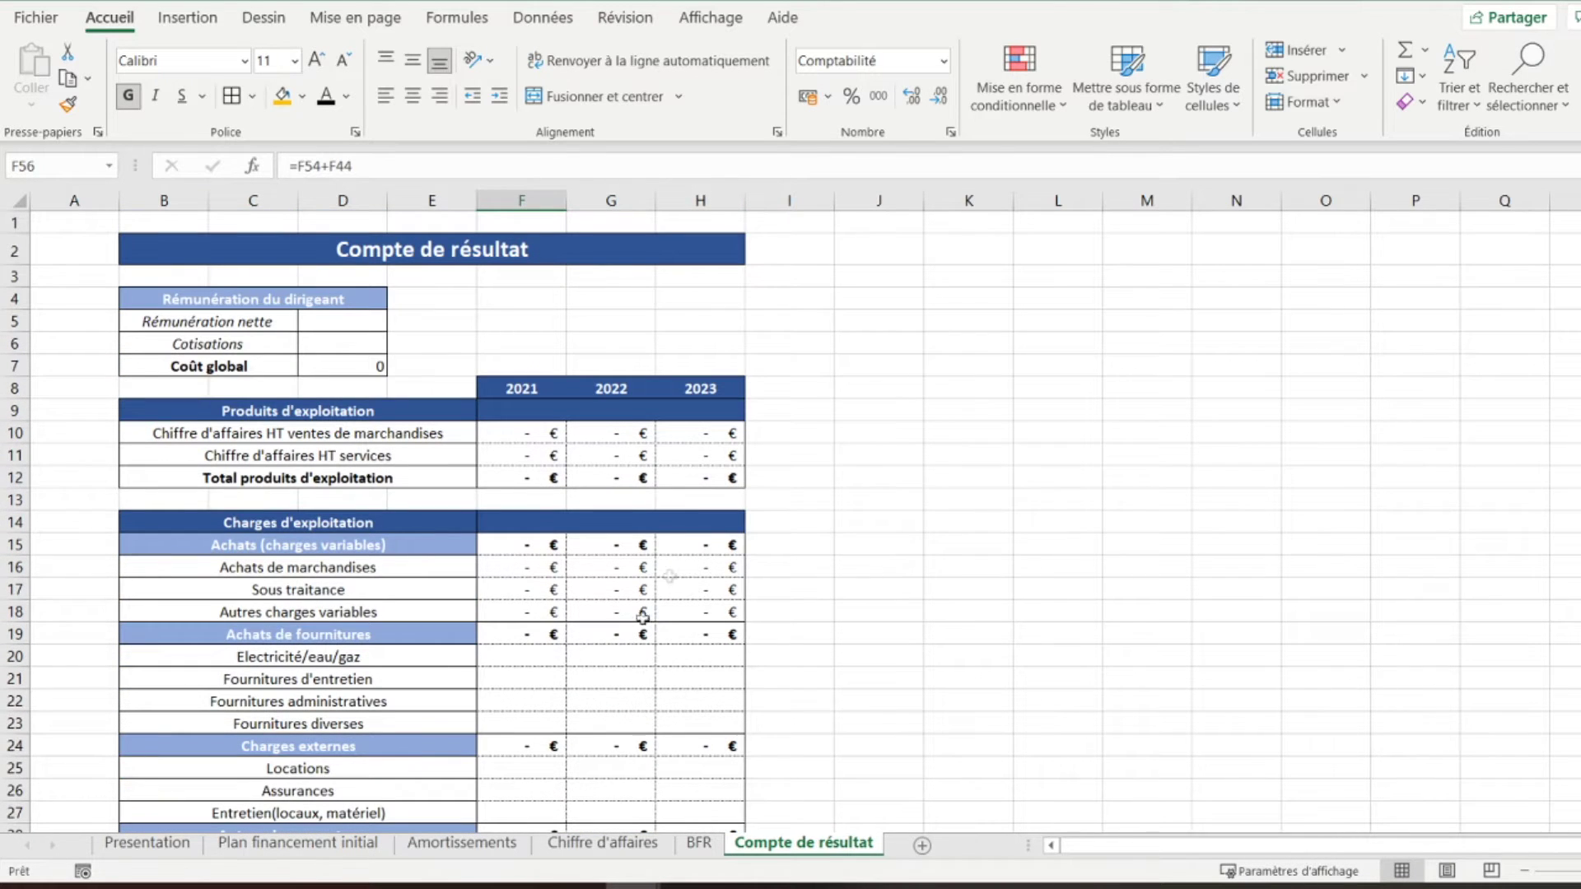
pyautogui.click(85, 223)
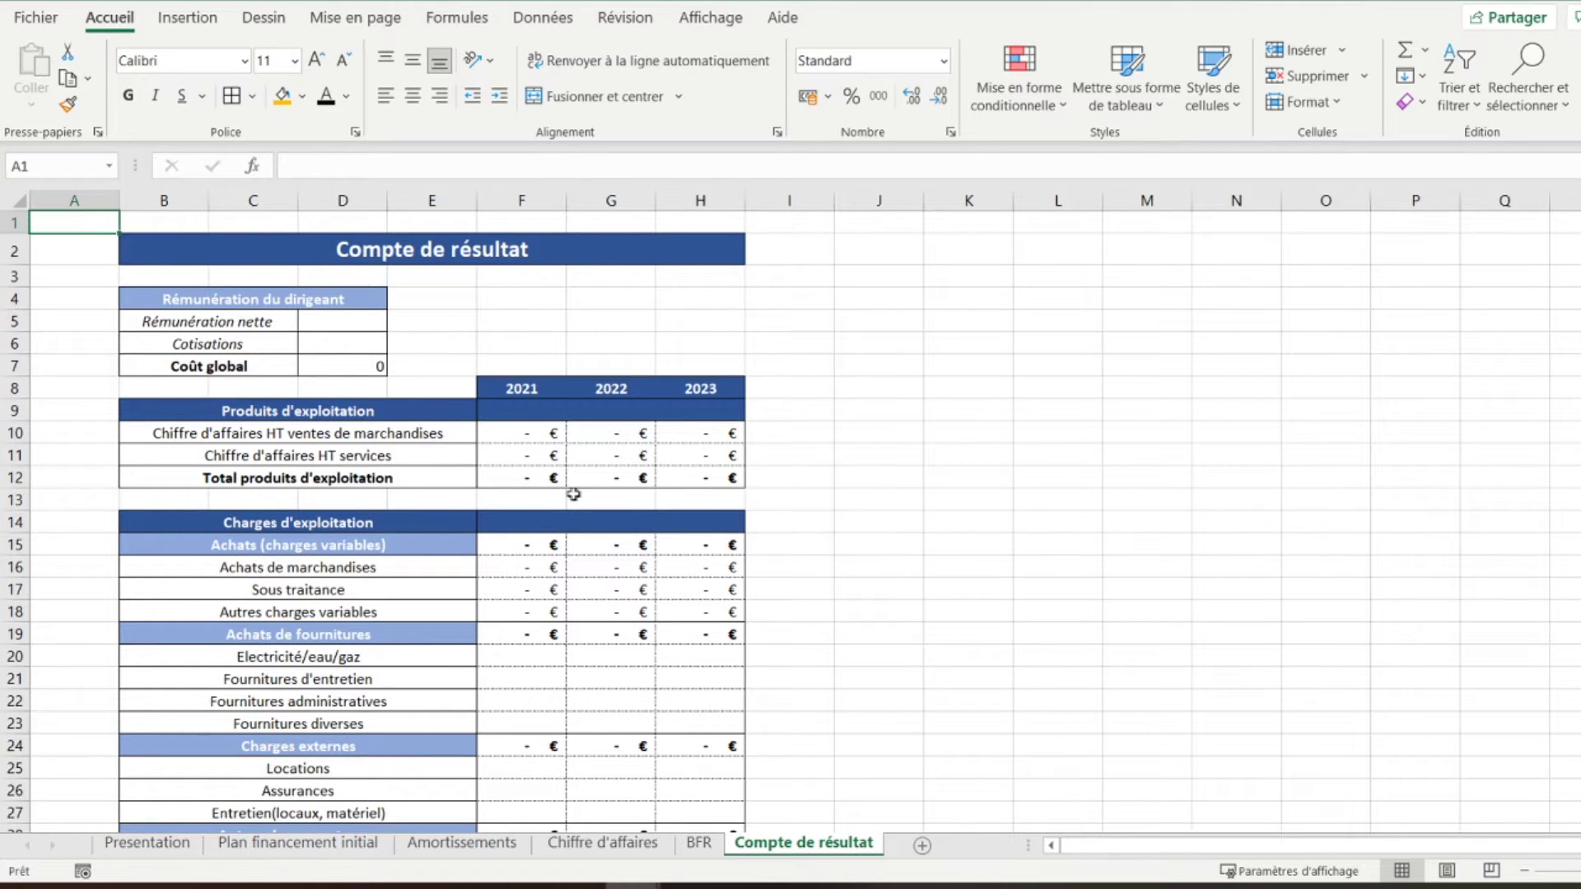
pyautogui.scroll(-8, 574, 494)
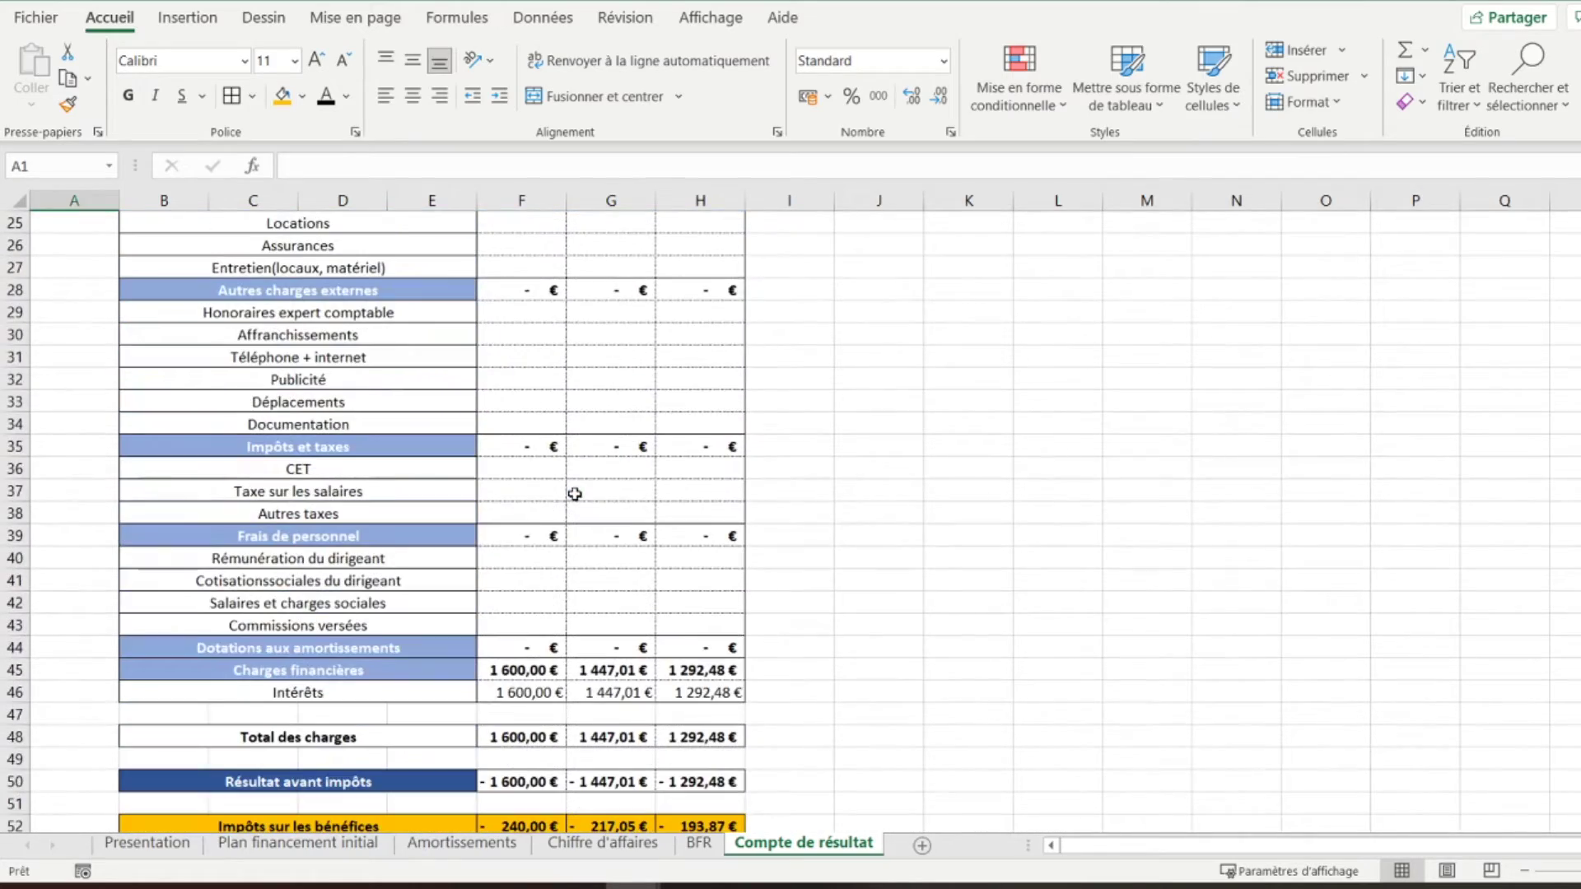
pyautogui.scroll(6, 505, 666)
pyautogui.scroll(-6, 511, 657)
pyautogui.scroll(-3, 509, 659)
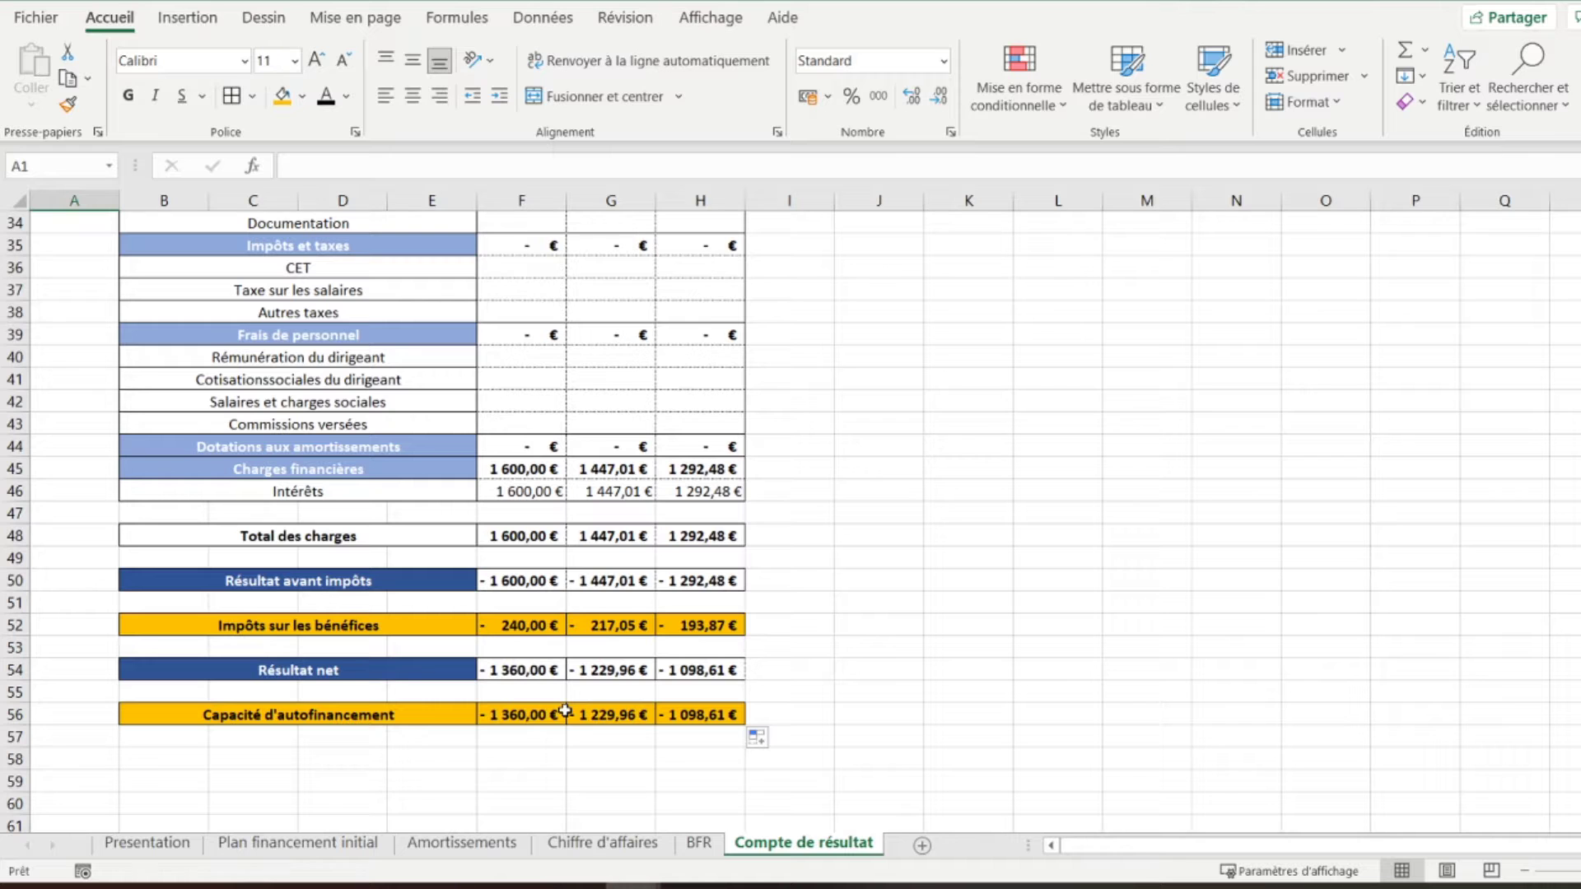
pyautogui.scroll(11, 565, 711)
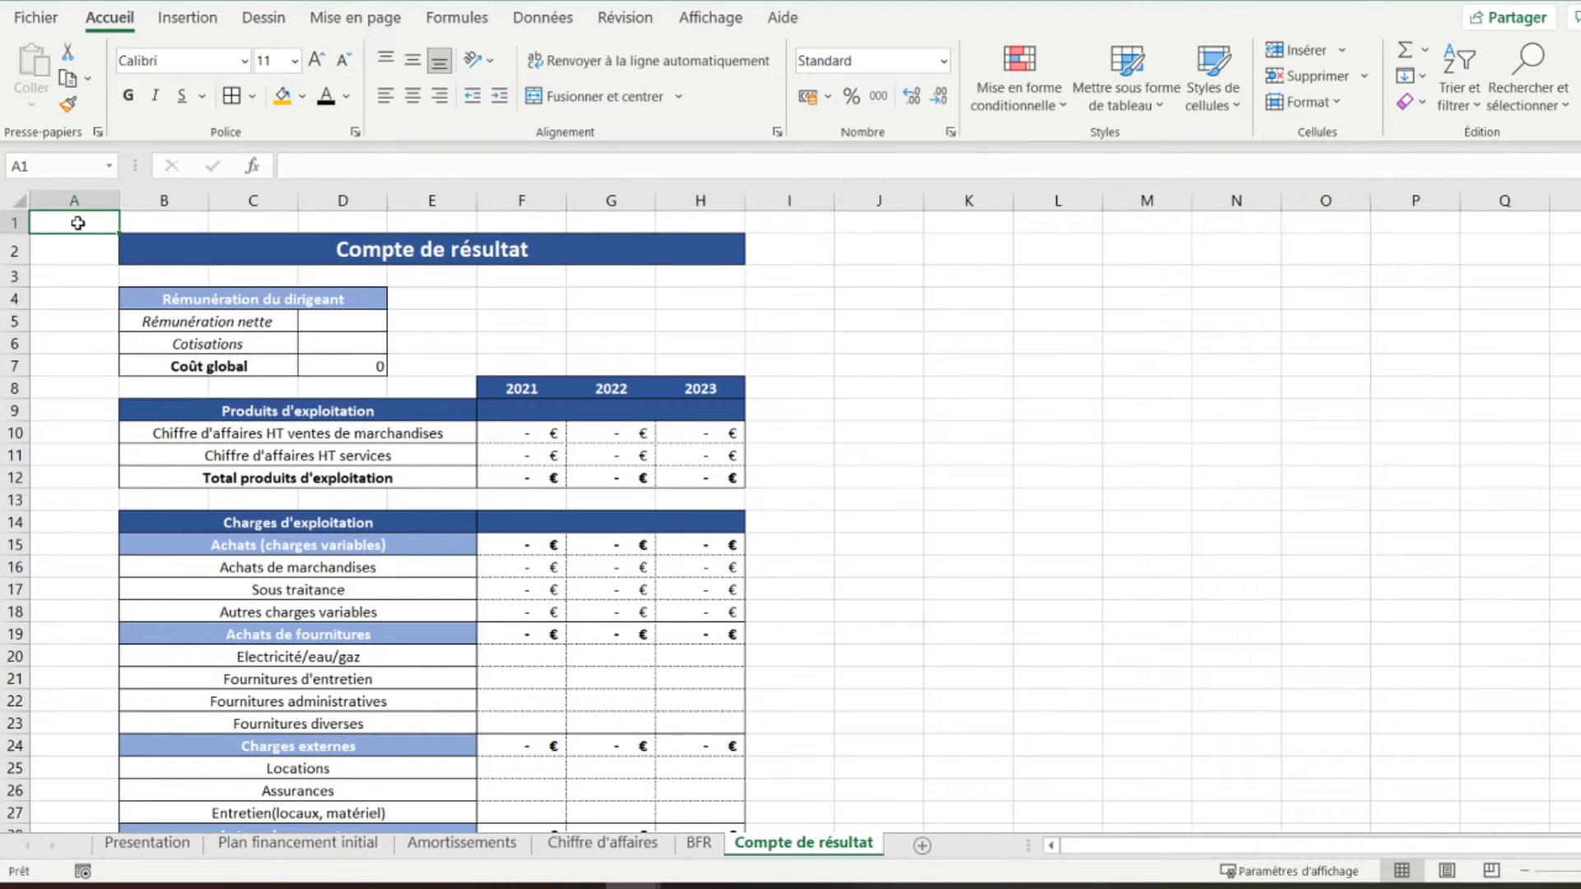
pyautogui.click(711, 18)
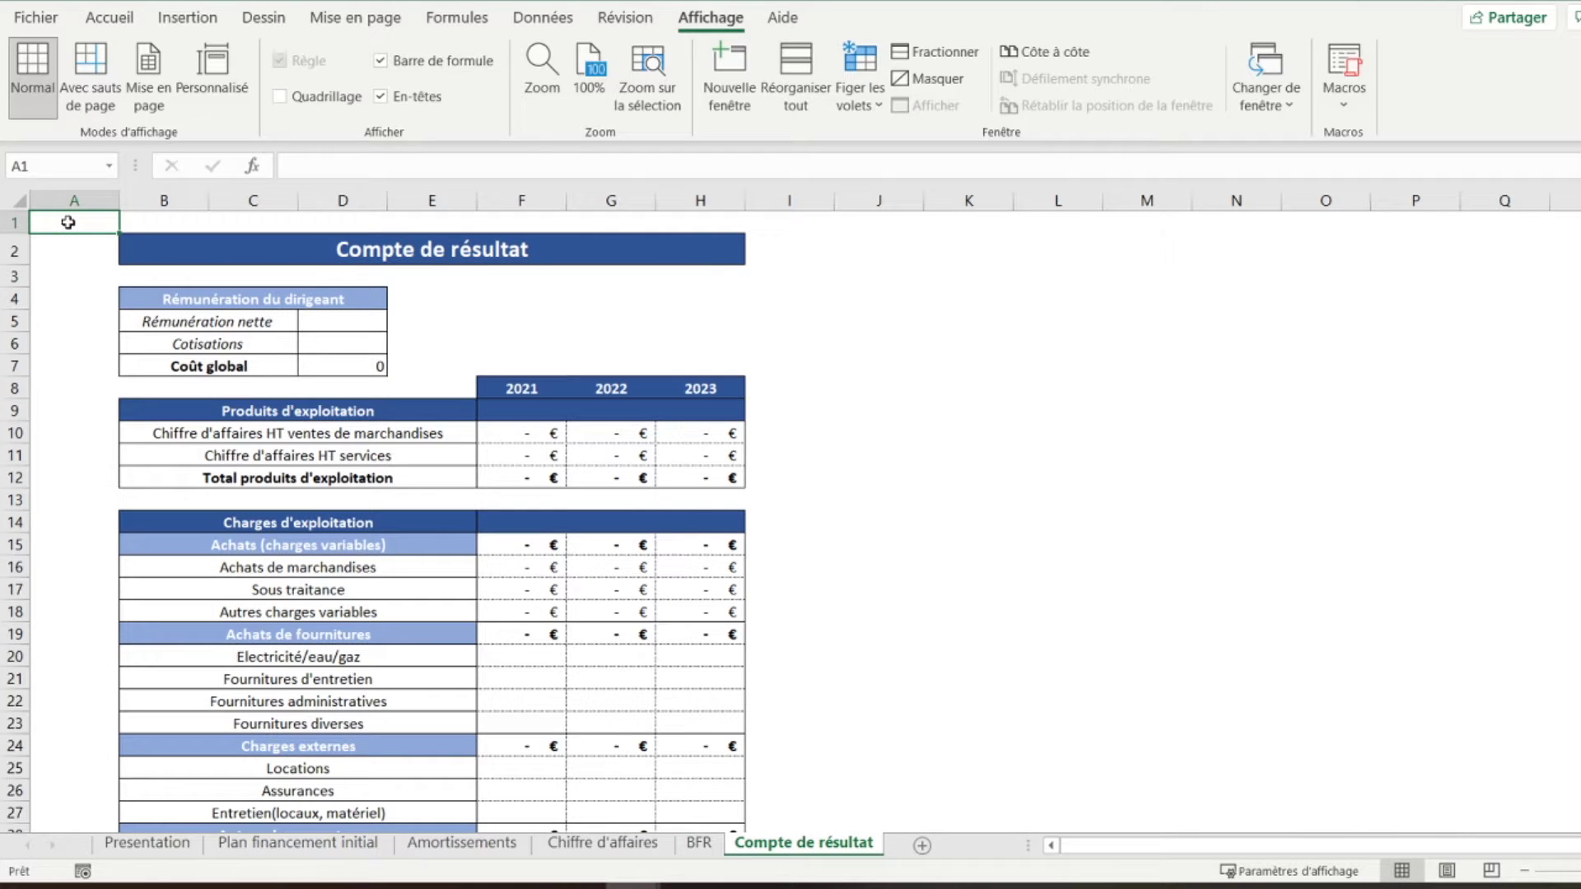
# Narrow column A and copy the whole column's format and width onto column I
pyautogui.moveTo(120, 208); pyautogui.dragTo(88, 208)
pyautogui.click(49, 199)
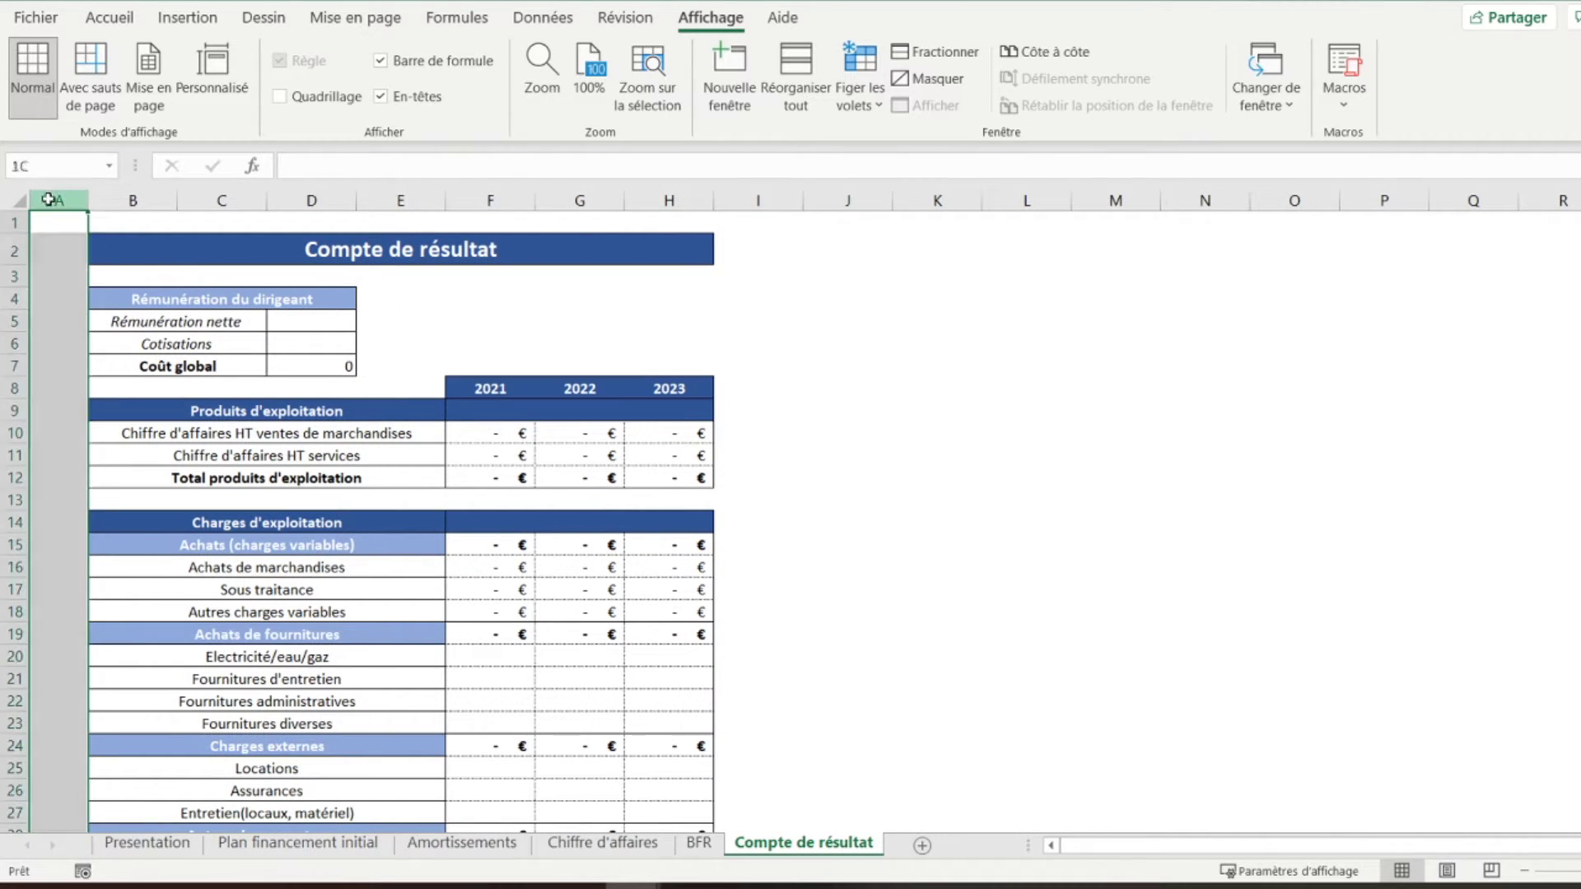
pyautogui.click(110, 17)
pyautogui.click(67, 103)
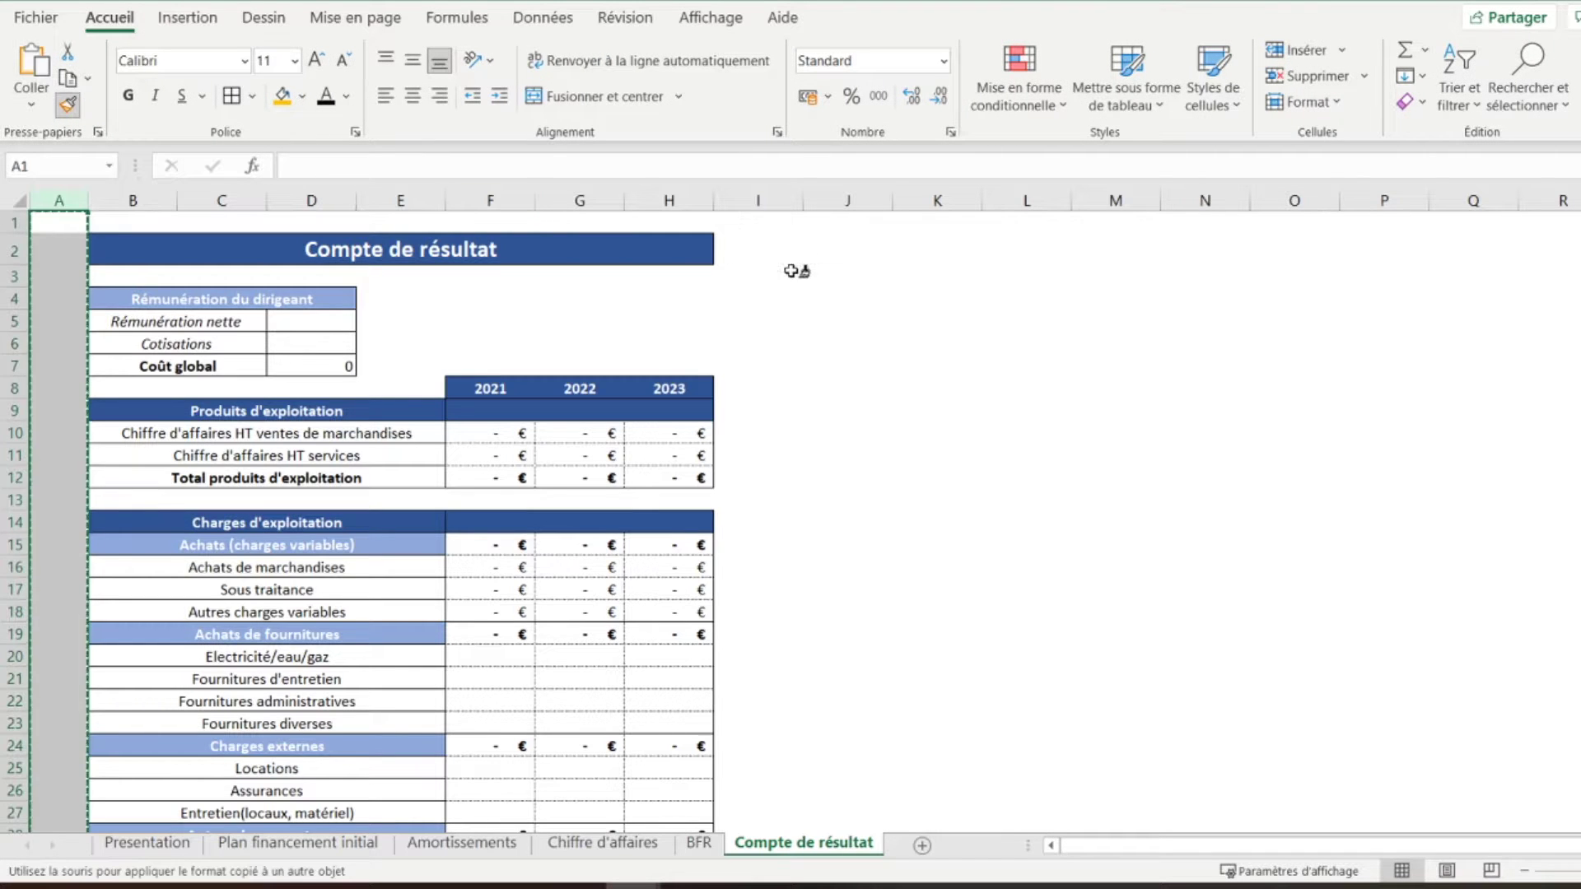
pyautogui.click(748, 200)
# Set the print area of the Compte de résultat sheet to A1:I57
pyautogui.moveTo(57, 224); pyautogui.dragTo(733, 757)
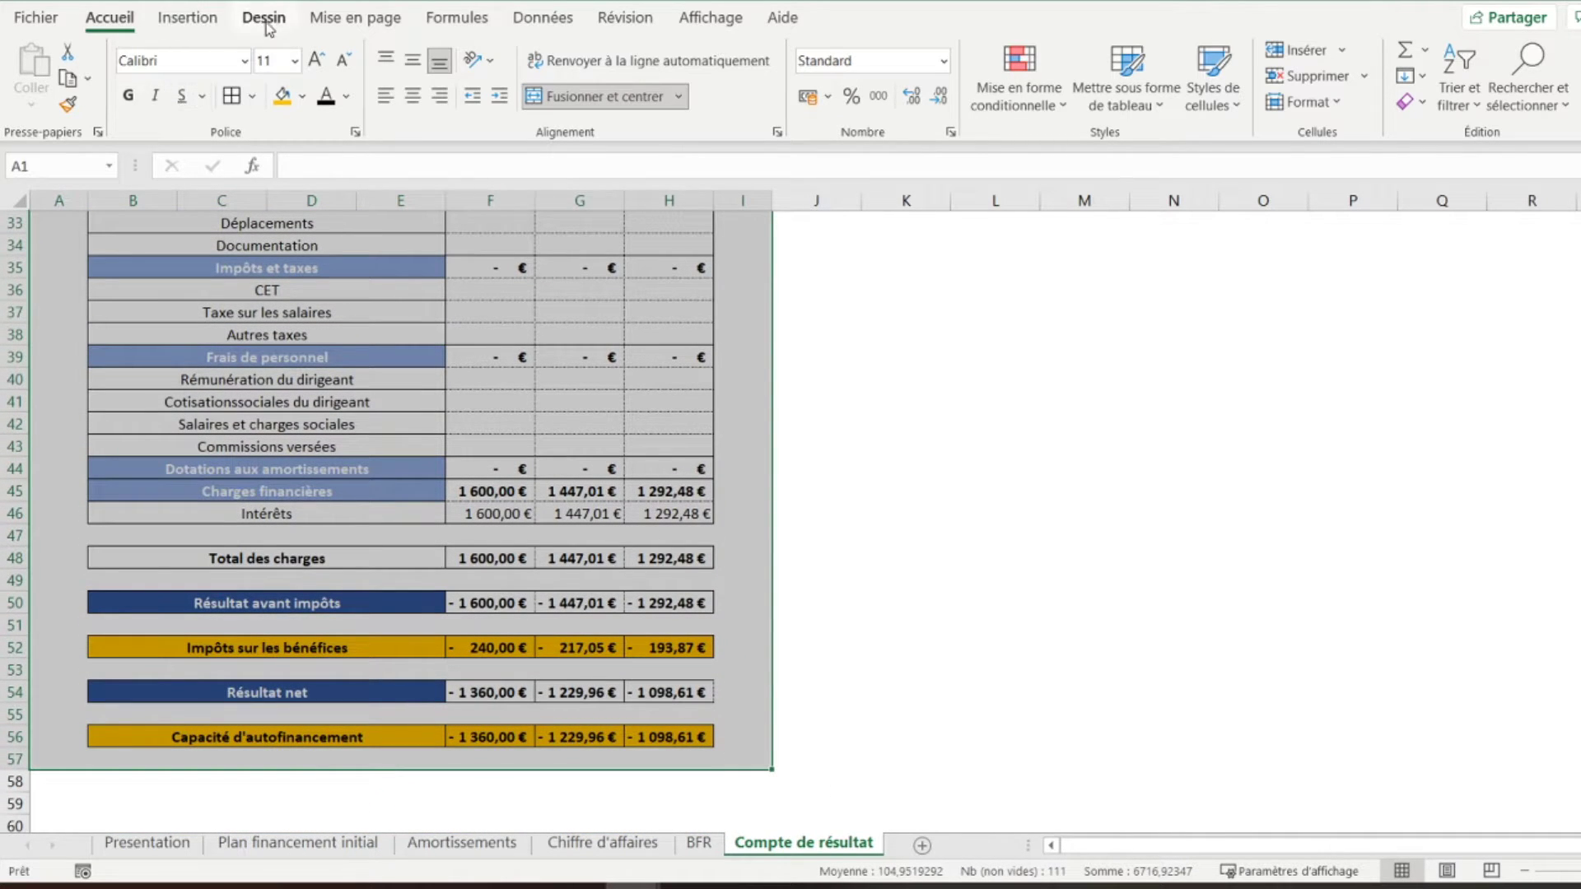
pyautogui.click(337, 24)
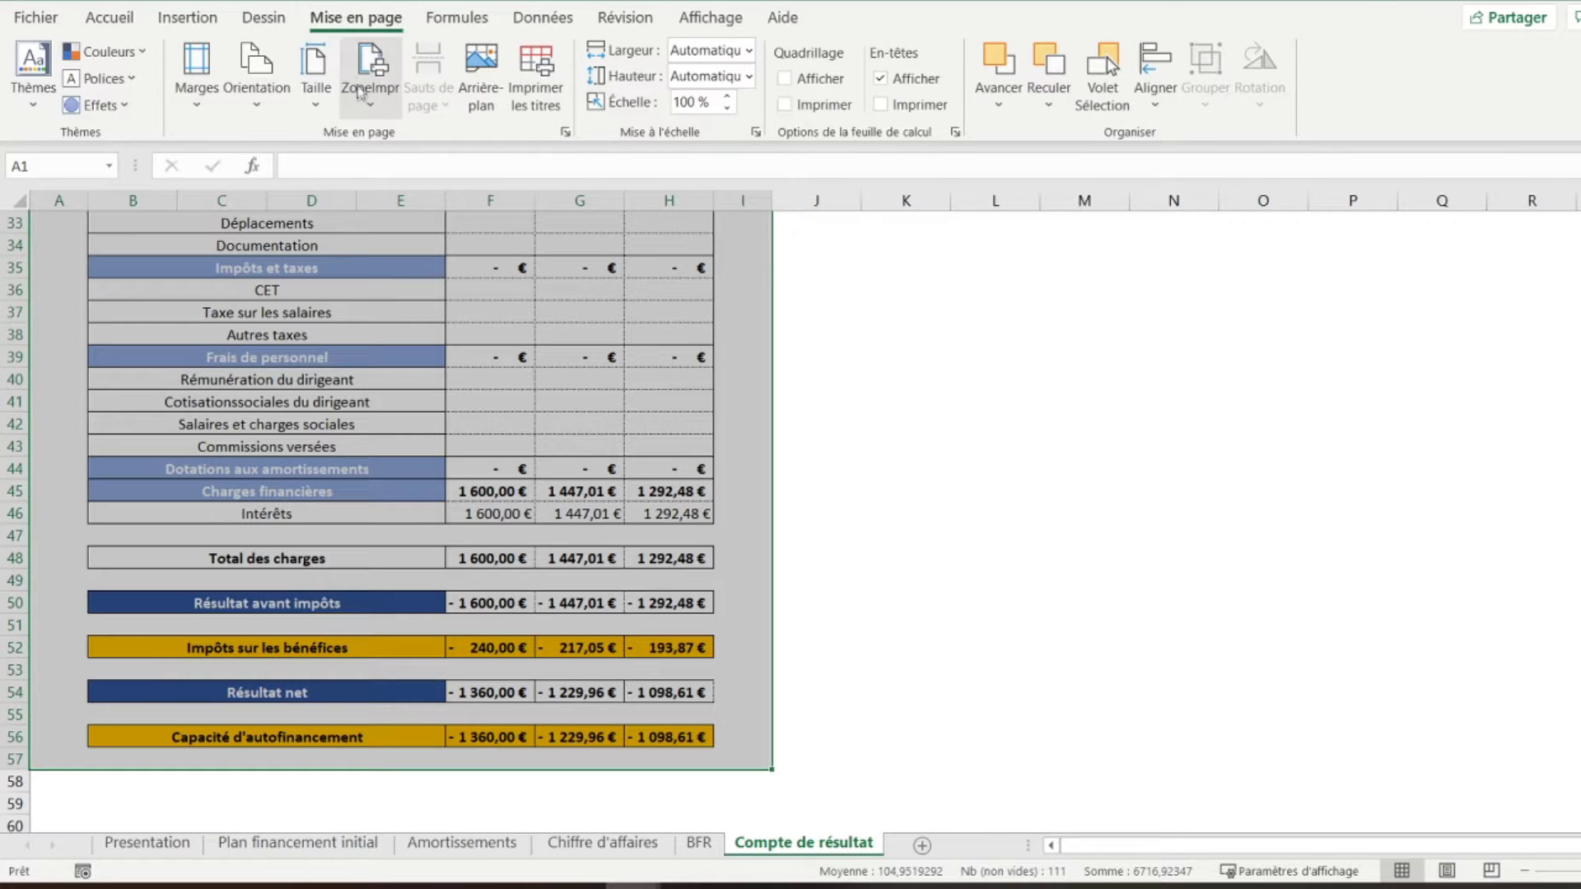
pyautogui.click(371, 91)
pyautogui.click(381, 138)
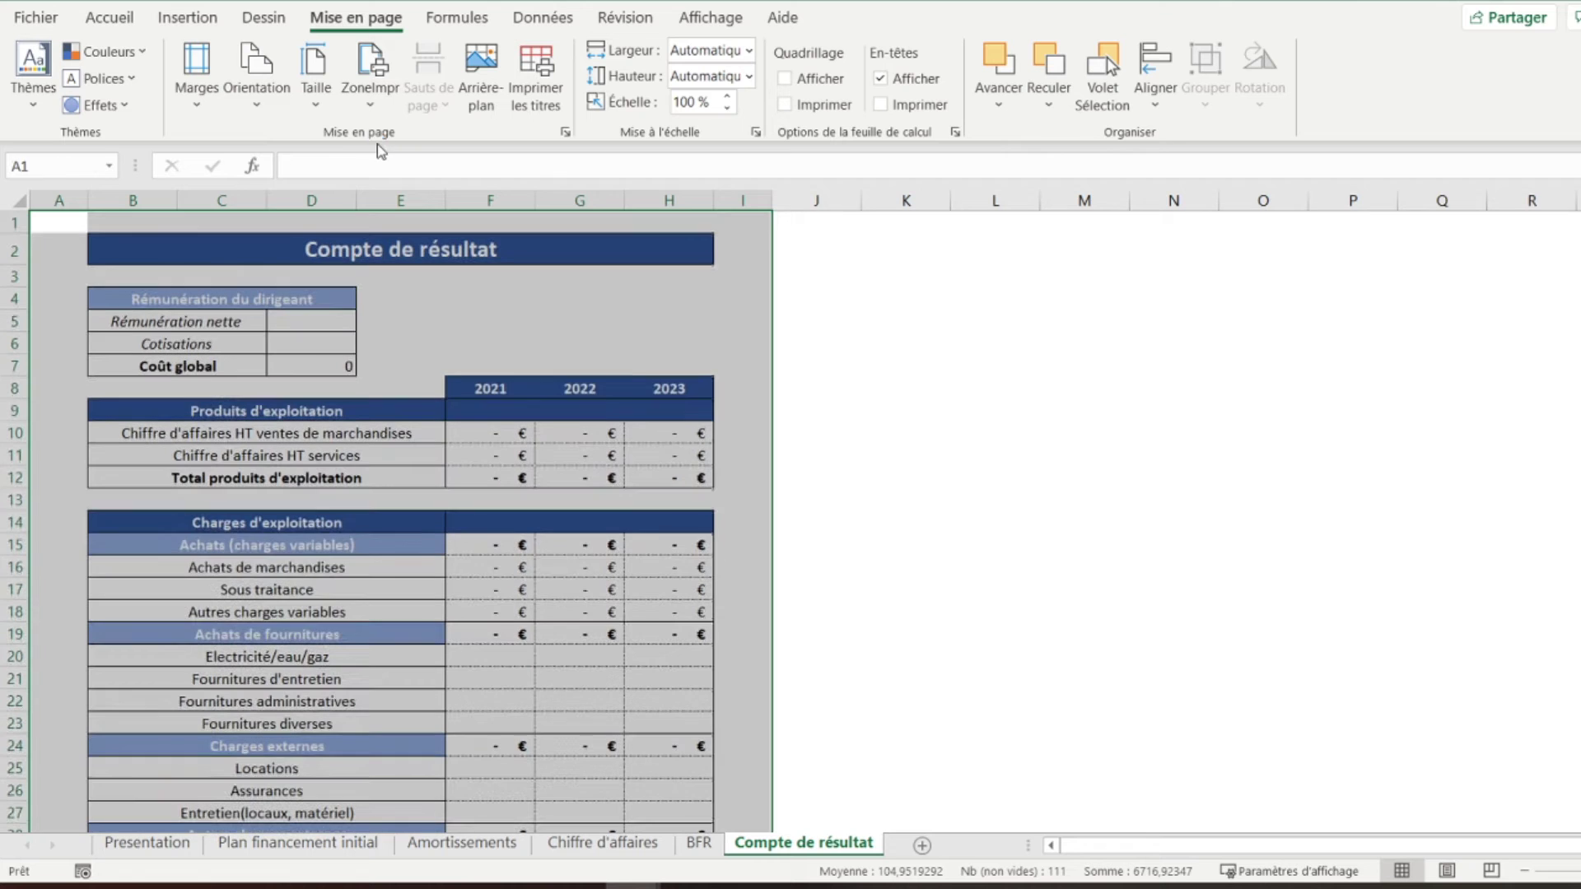
pyautogui.click(71, 226)
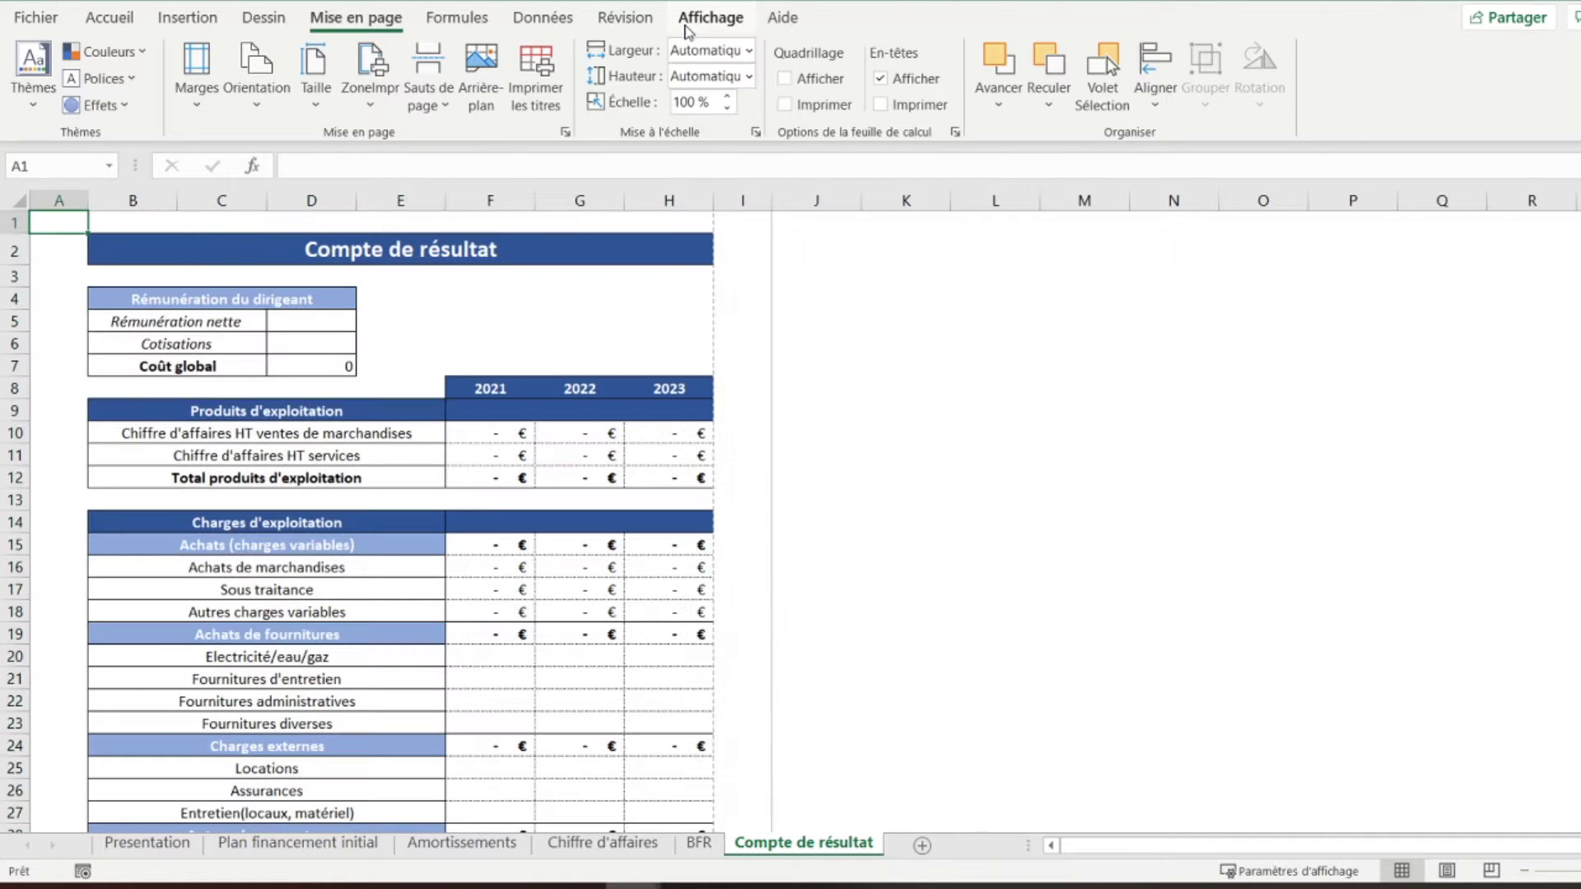
# Switch to the page break preview and move the horizontal page break down below row 57 so everything fits on one page
pyautogui.click(711, 18)
pyautogui.click(105, 116)
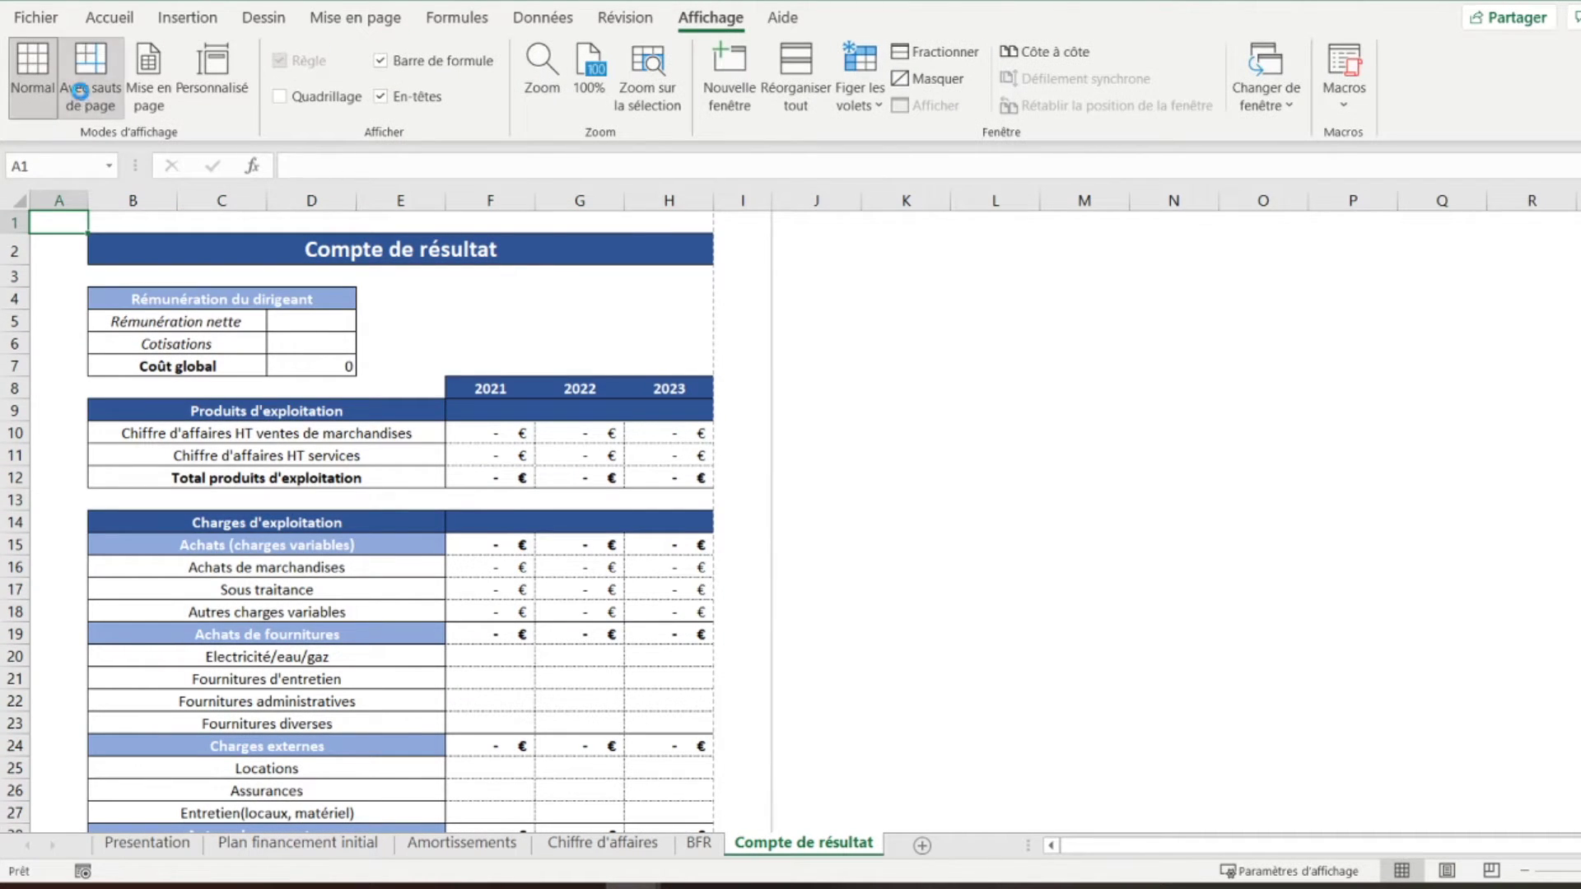
pyautogui.scroll(-1, 493, 397)
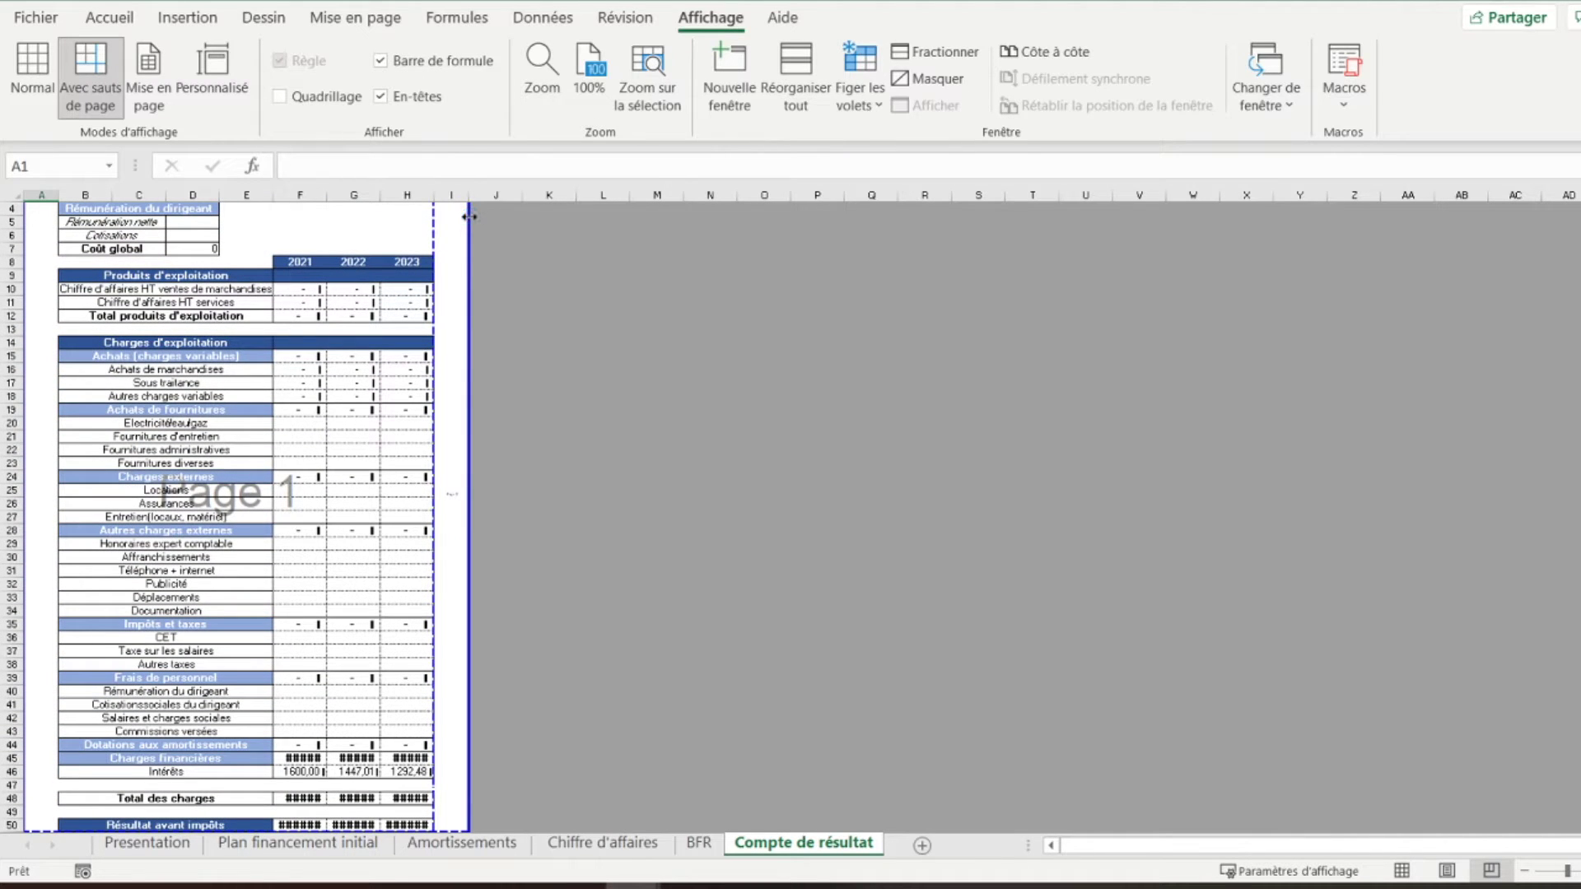
pyautogui.scroll(-5, 476, 347)
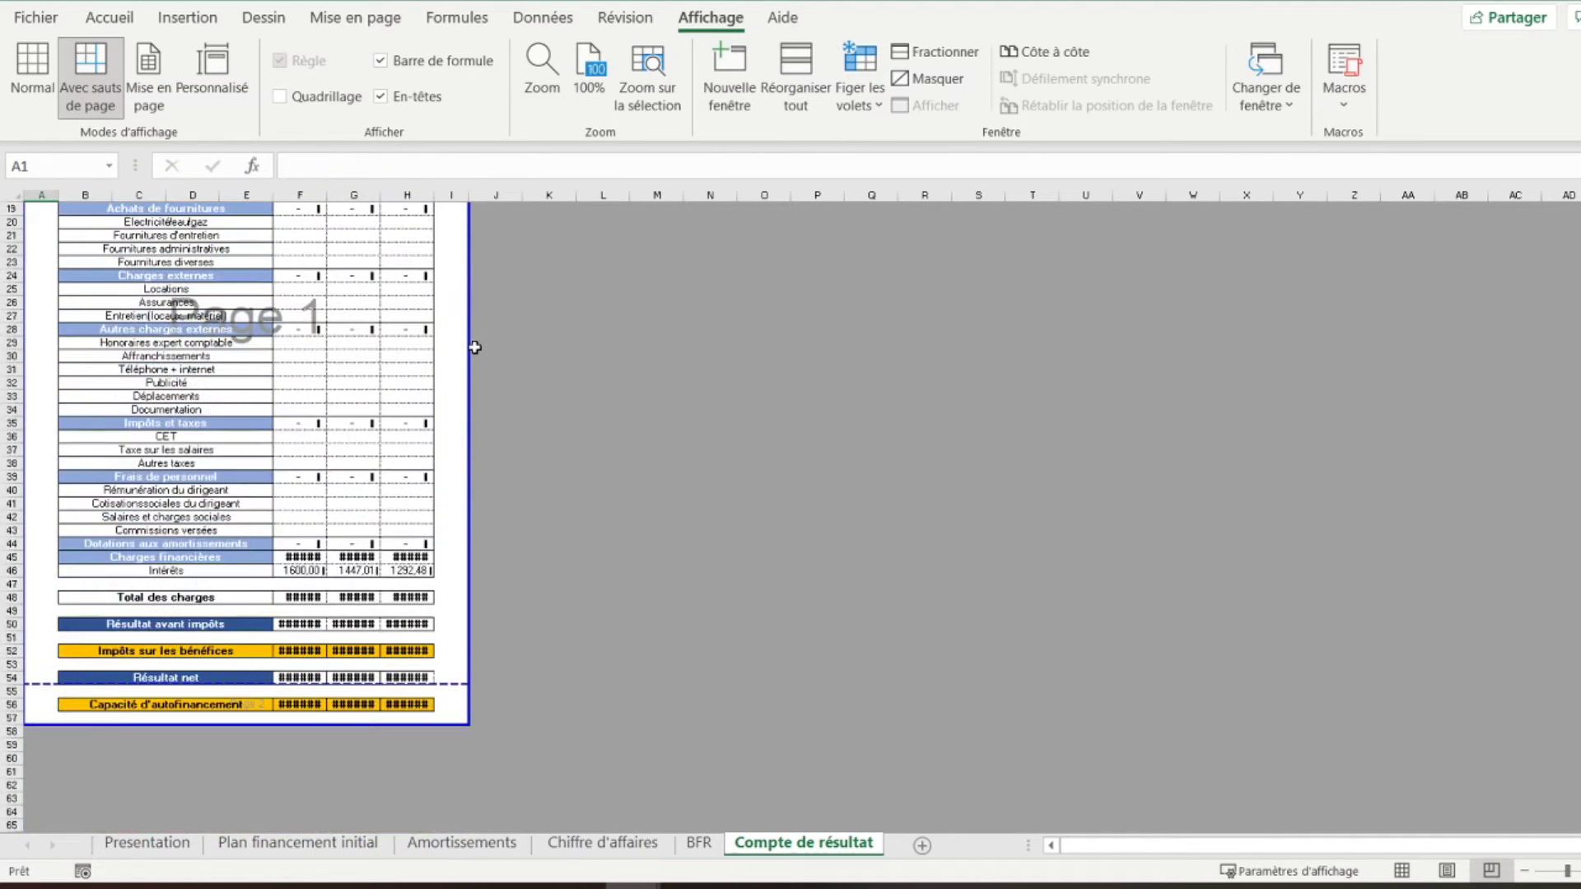
pyautogui.moveTo(450, 685); pyautogui.dragTo(439, 727)
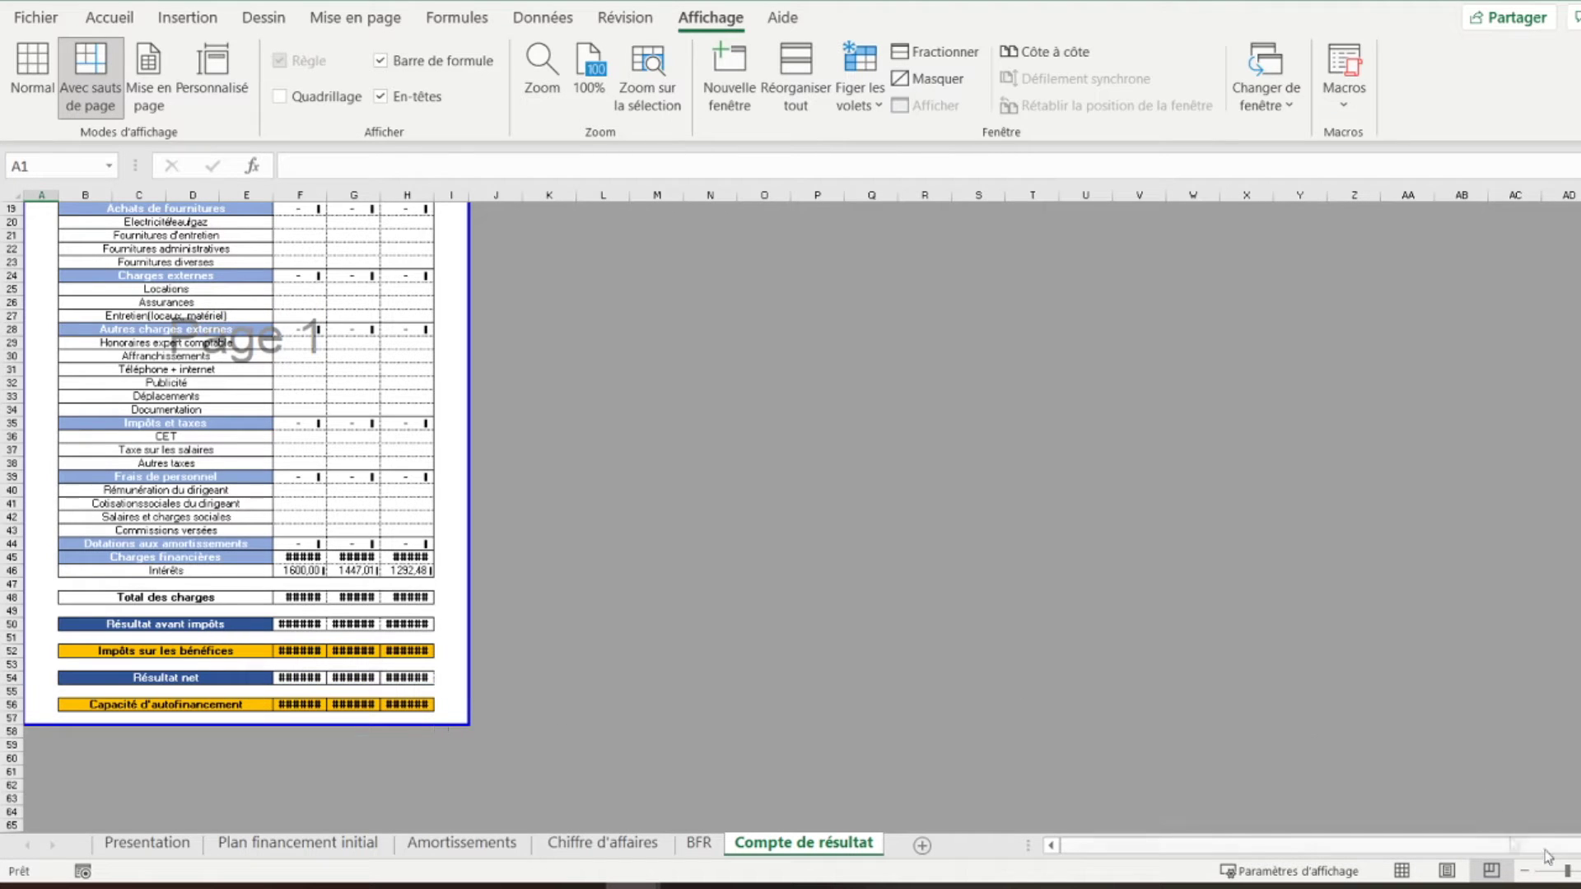
# Enlarge the page break preview and check the Compte de résultat page layout down to its lower rows
pyautogui.scroll(3, 867, 480)
pyautogui.scroll(7, 834, 471)
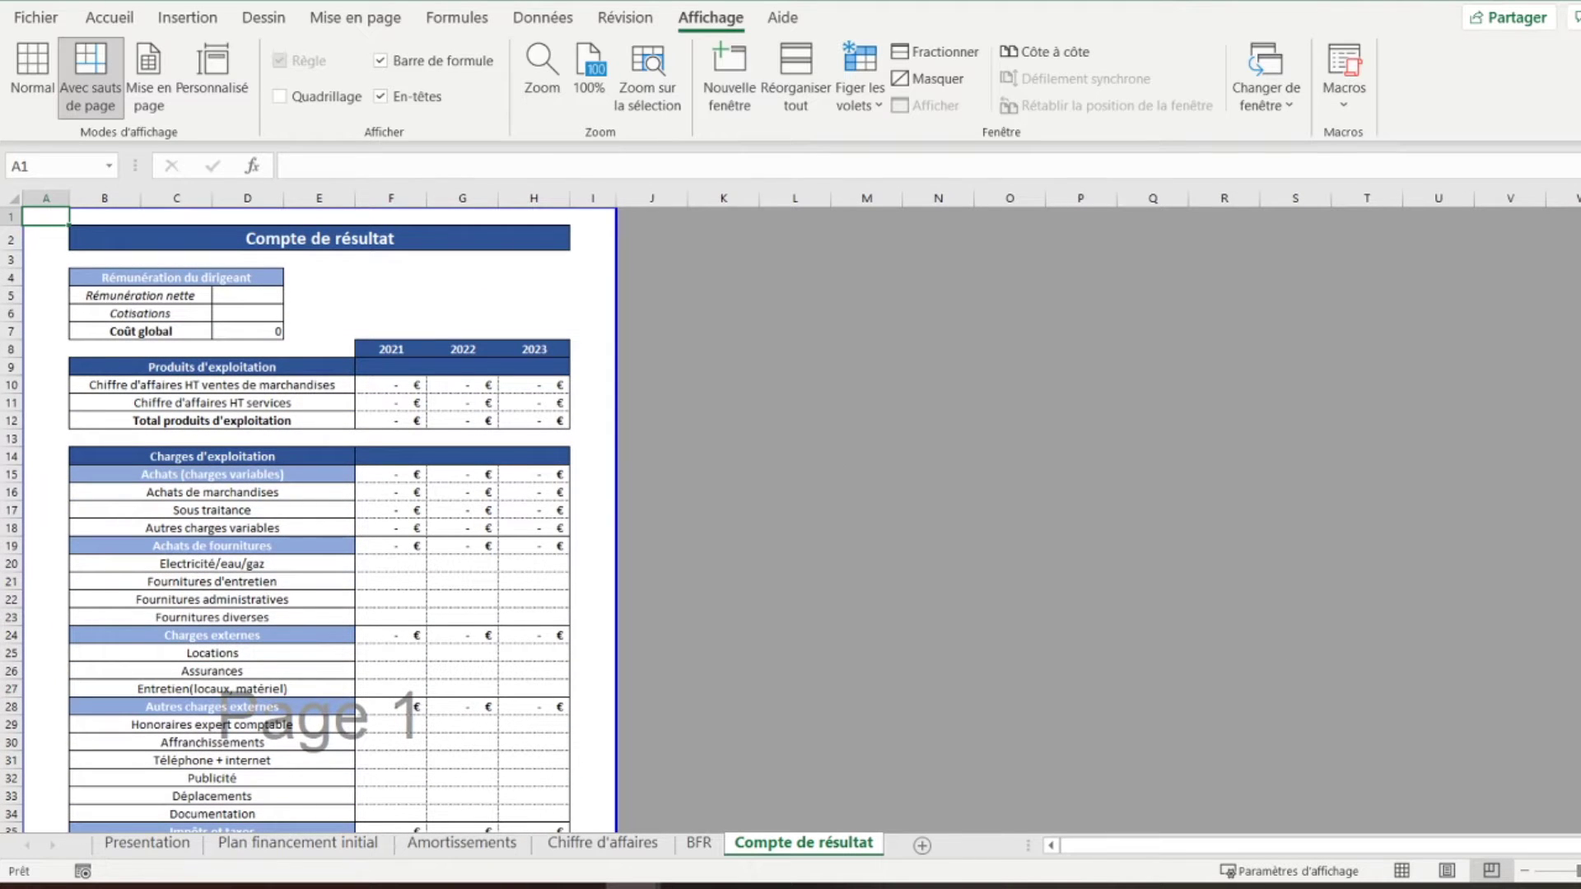
pyautogui.click(1579, 871)
pyautogui.click(1579, 871)
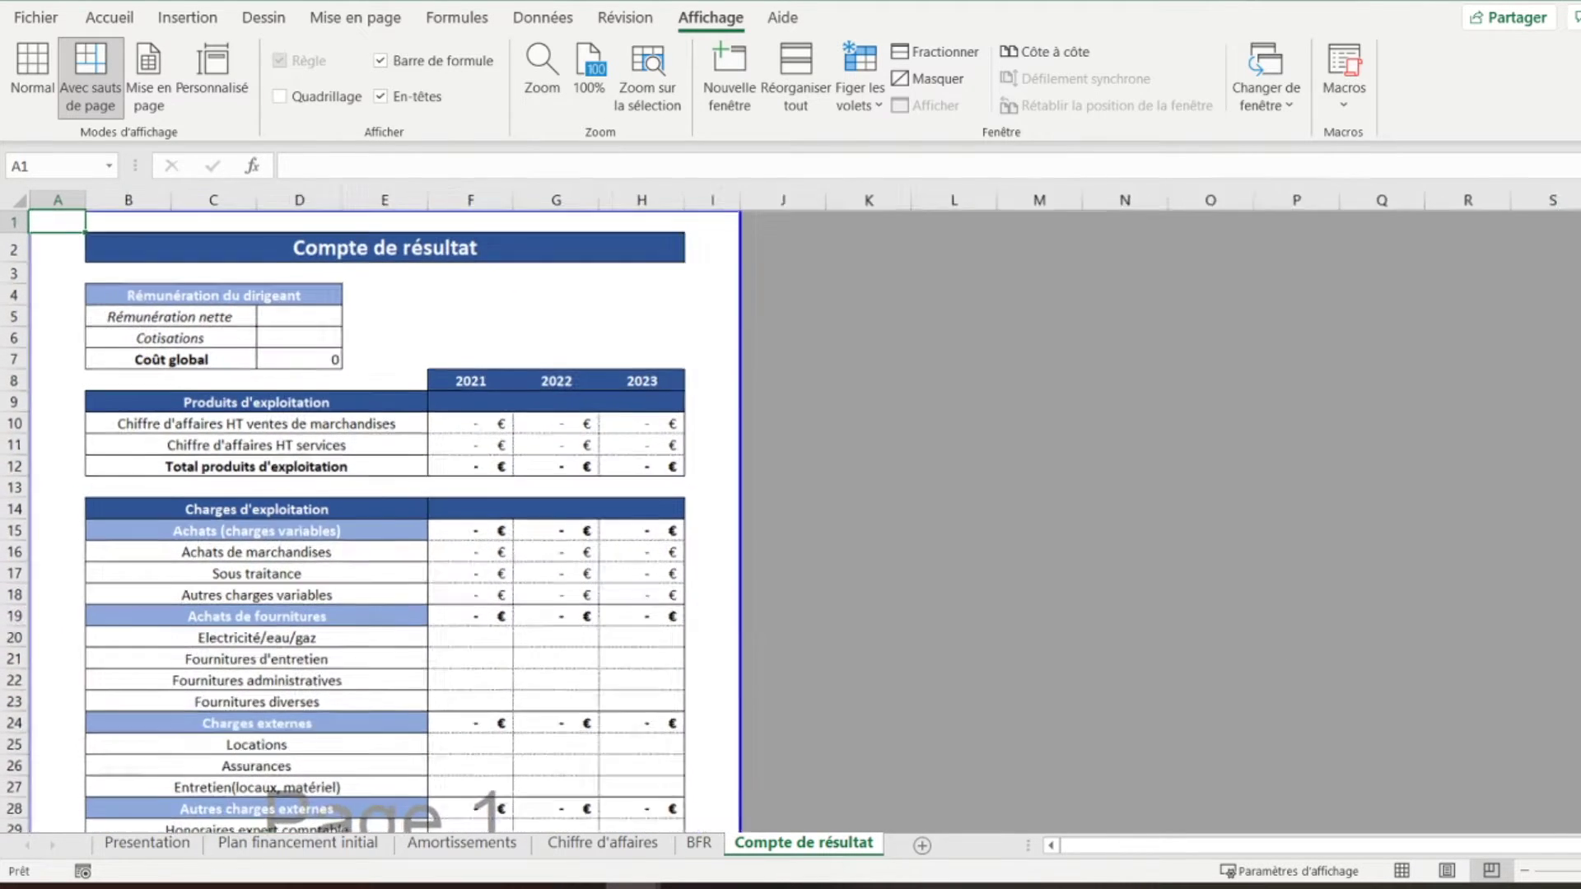
pyautogui.scroll(-13, 578, 347)
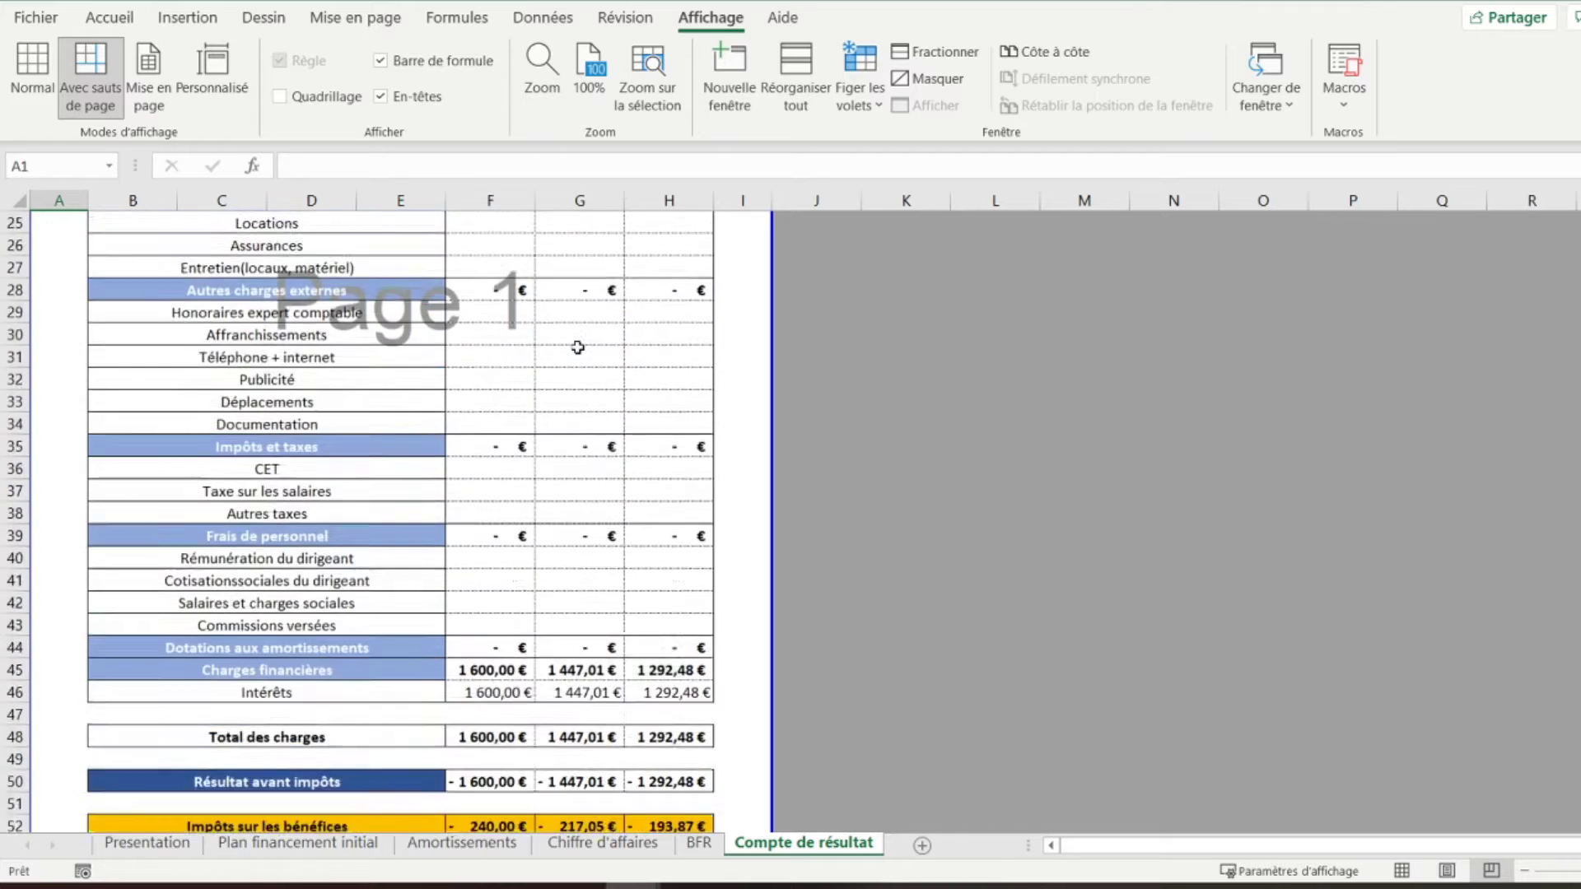
pyautogui.scroll(13, 353, 468)
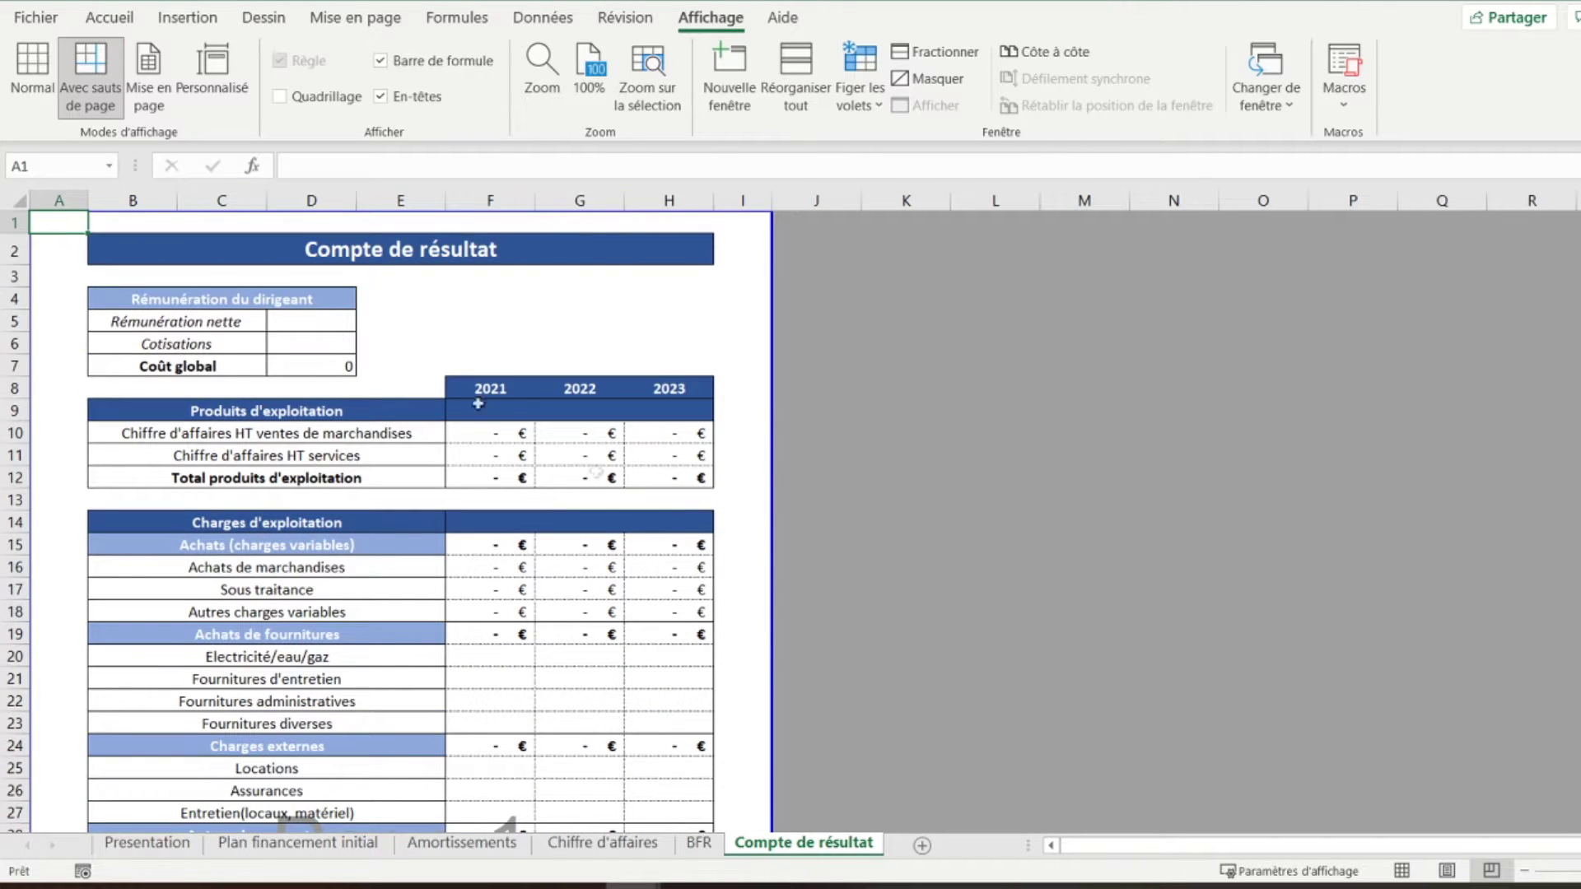
# Add a new worksheet after Compte de résultat and name it Trésorerie
pyautogui.click(918, 846)
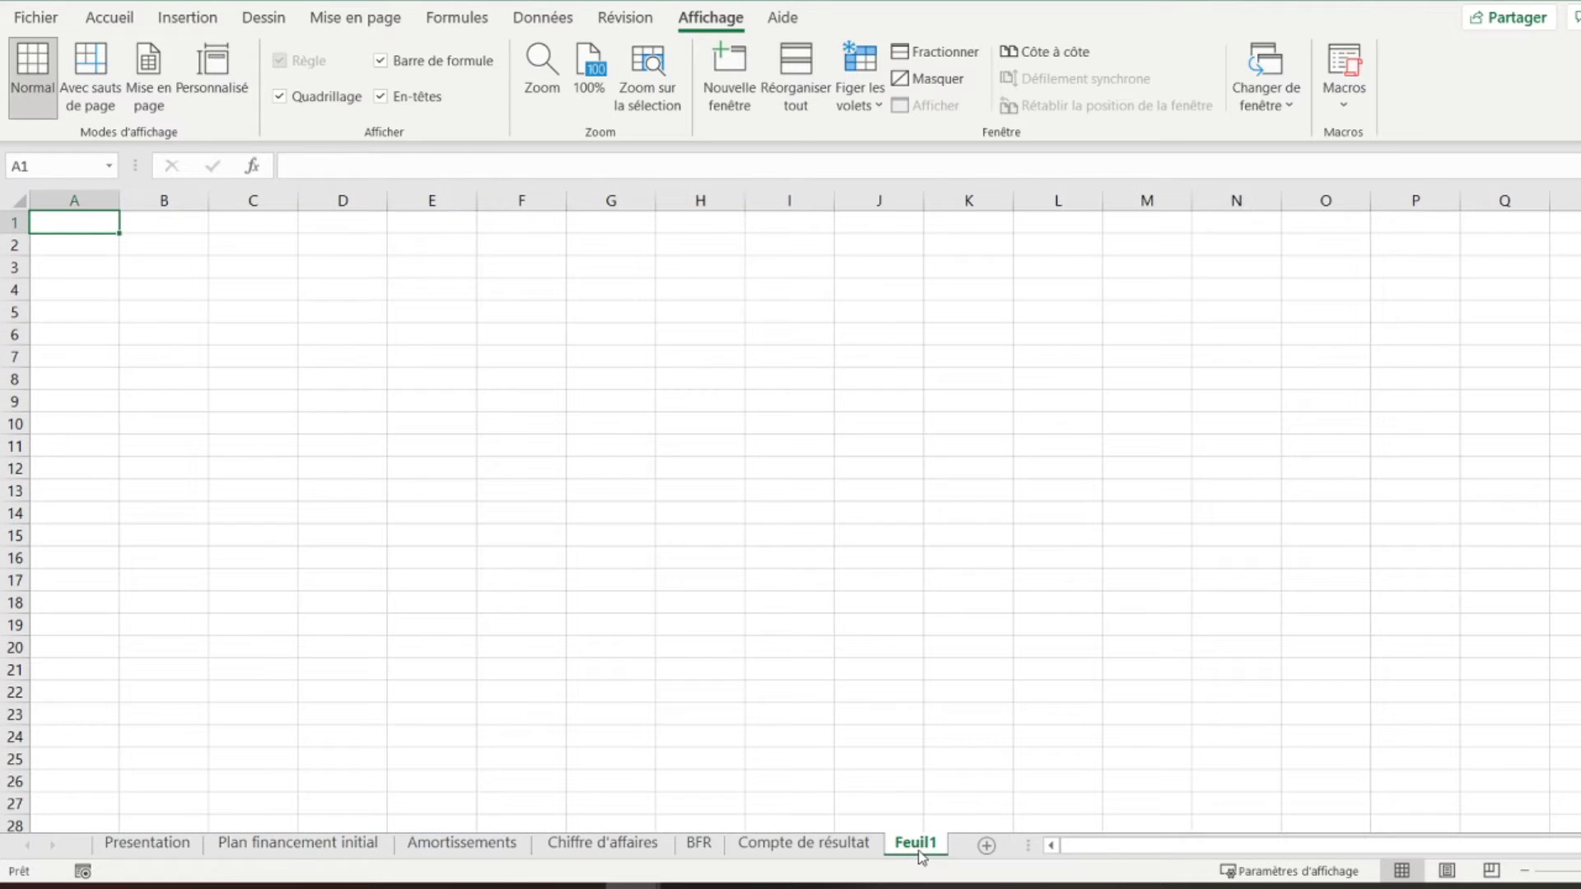
pyautogui.doubleClick(918, 844)
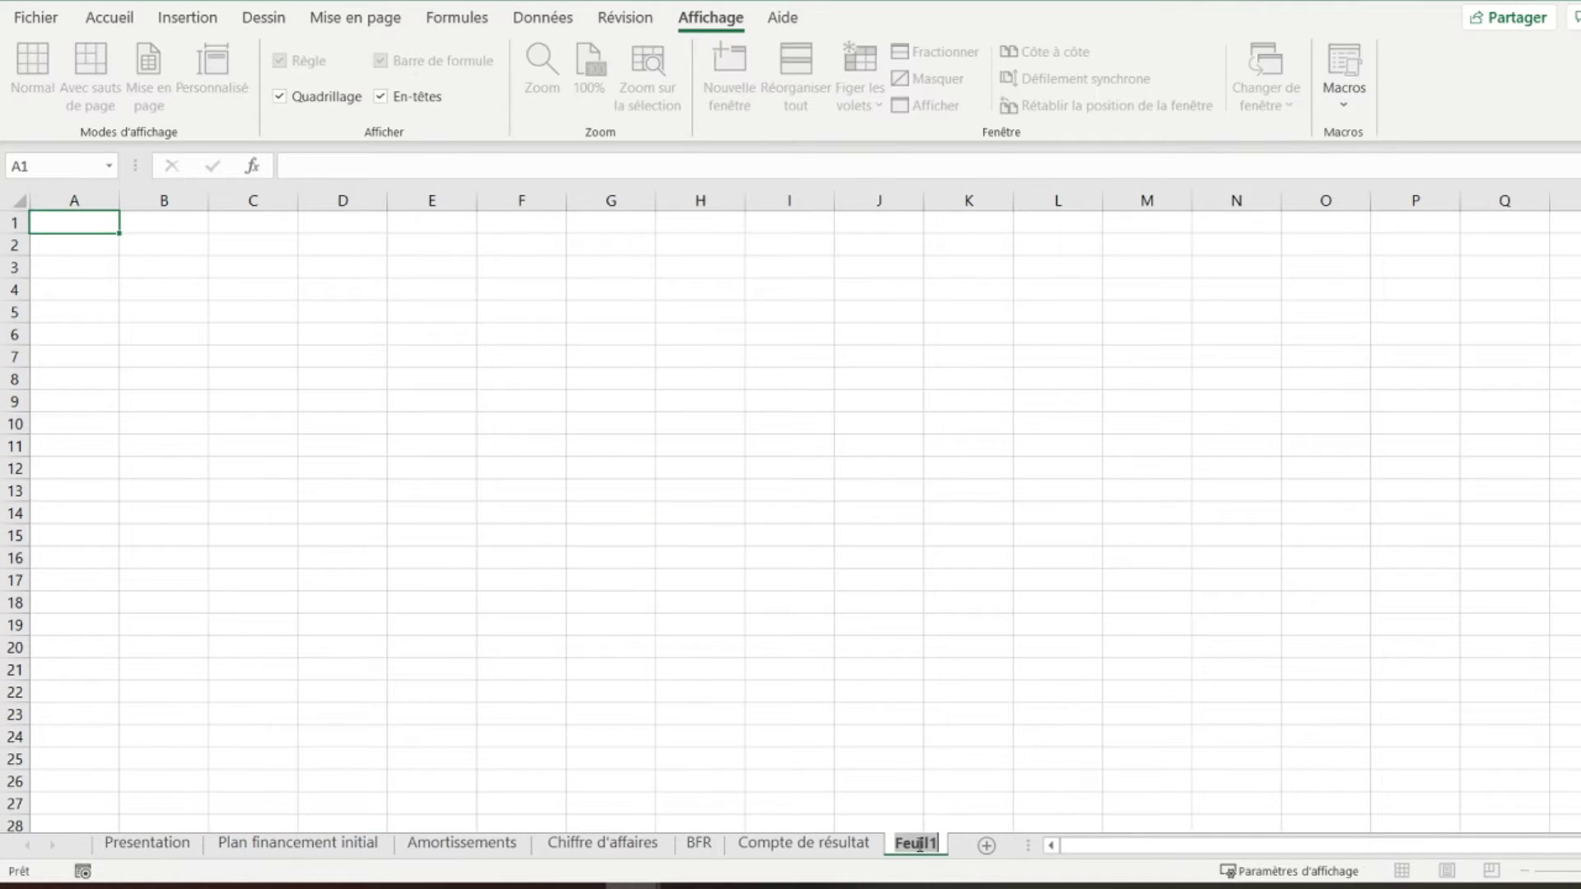
pyautogui.write('Trésorerie')
pyautogui.press('Return')
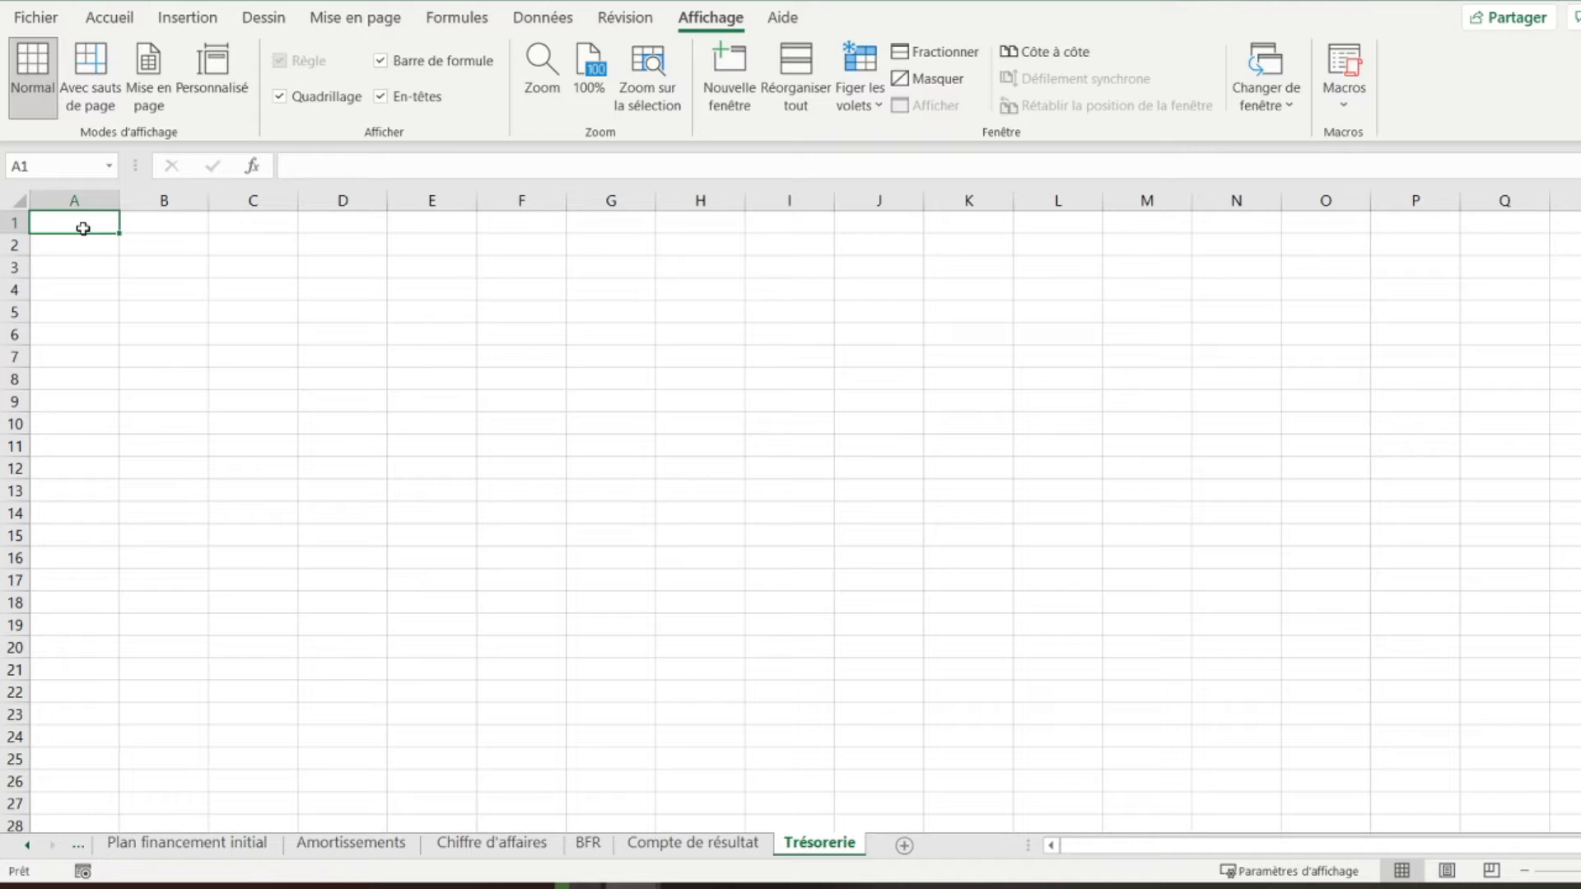
# Narrow column A of the Trésorerie sheet and copy the formatting of cell A1 onto column O
pyautogui.moveTo(118, 205); pyautogui.dragTo(69, 206)
pyautogui.click(111, 18)
pyautogui.click(70, 105)
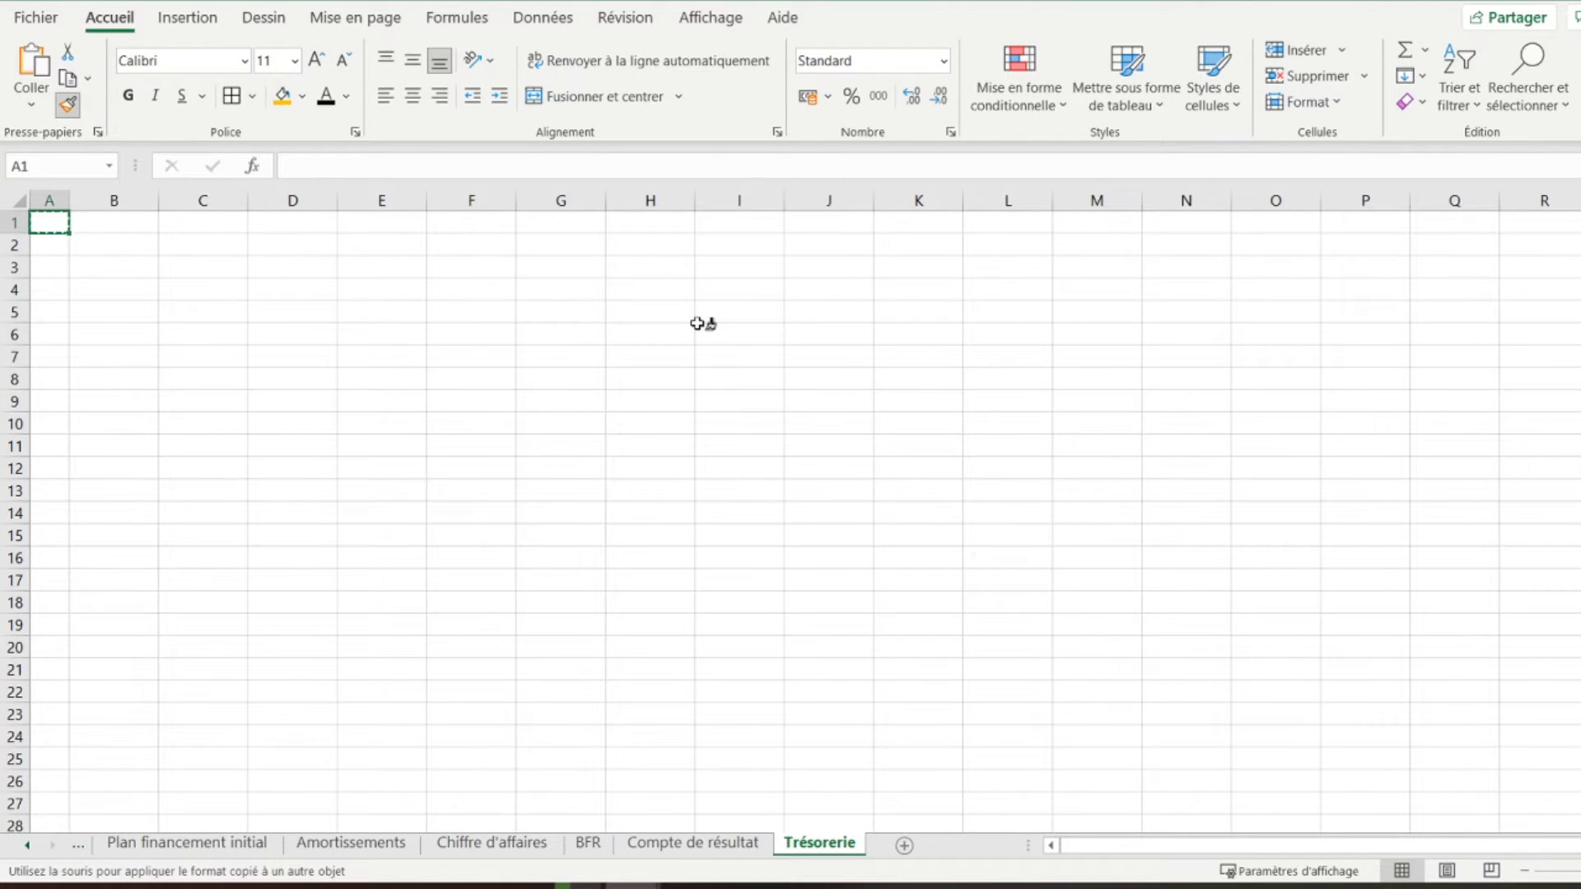
pyautogui.click(1274, 200)
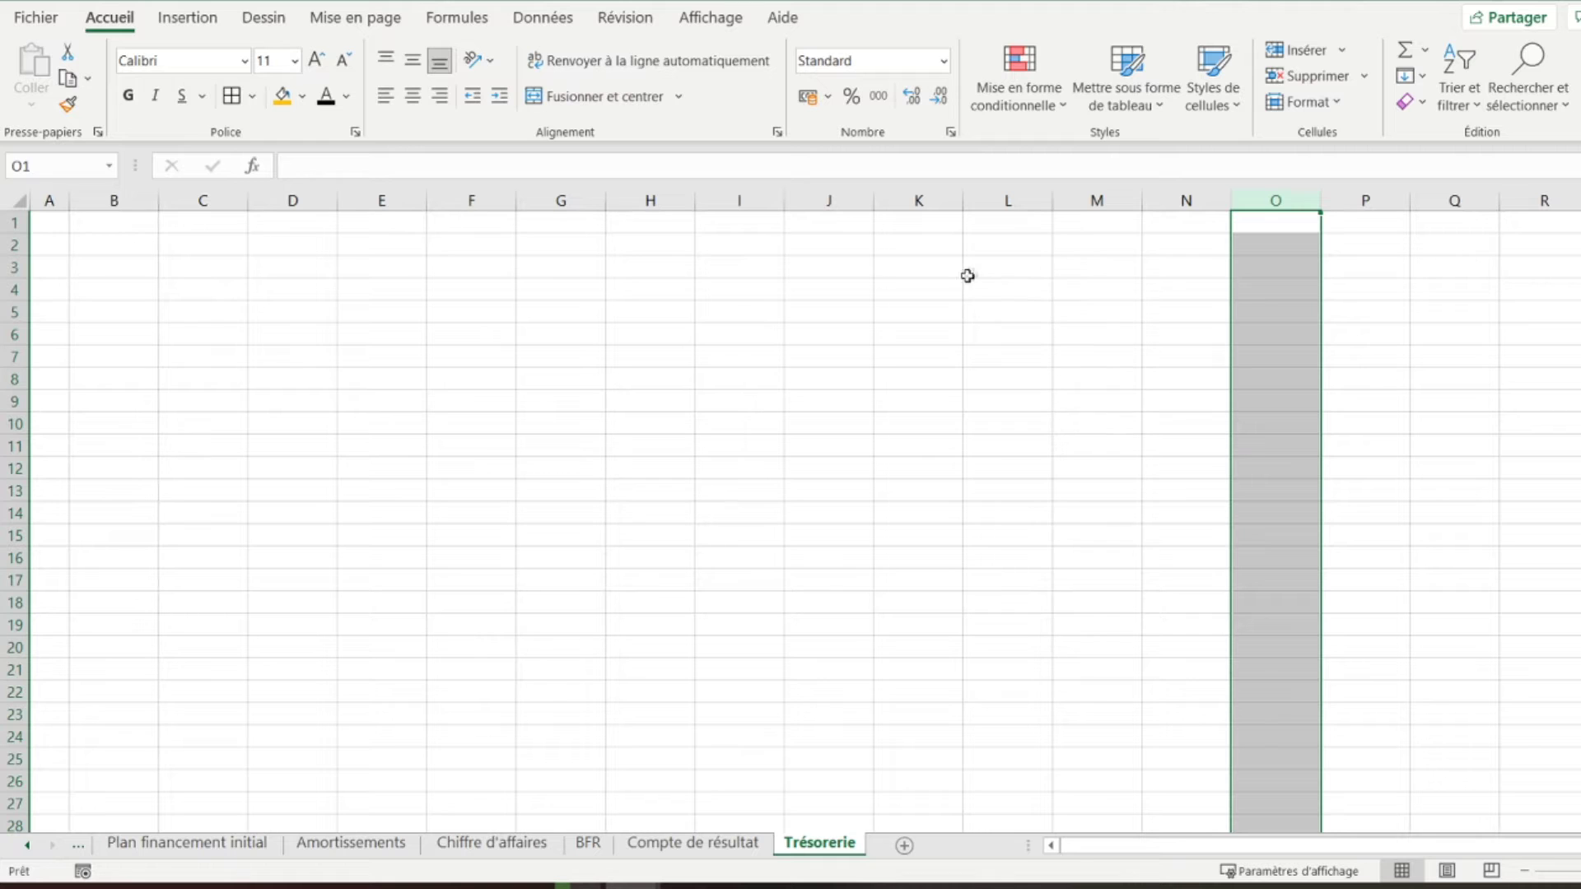
# Copy the formatting of the whole column A onto column O so that both have the same narrow width
pyautogui.click(44, 213)
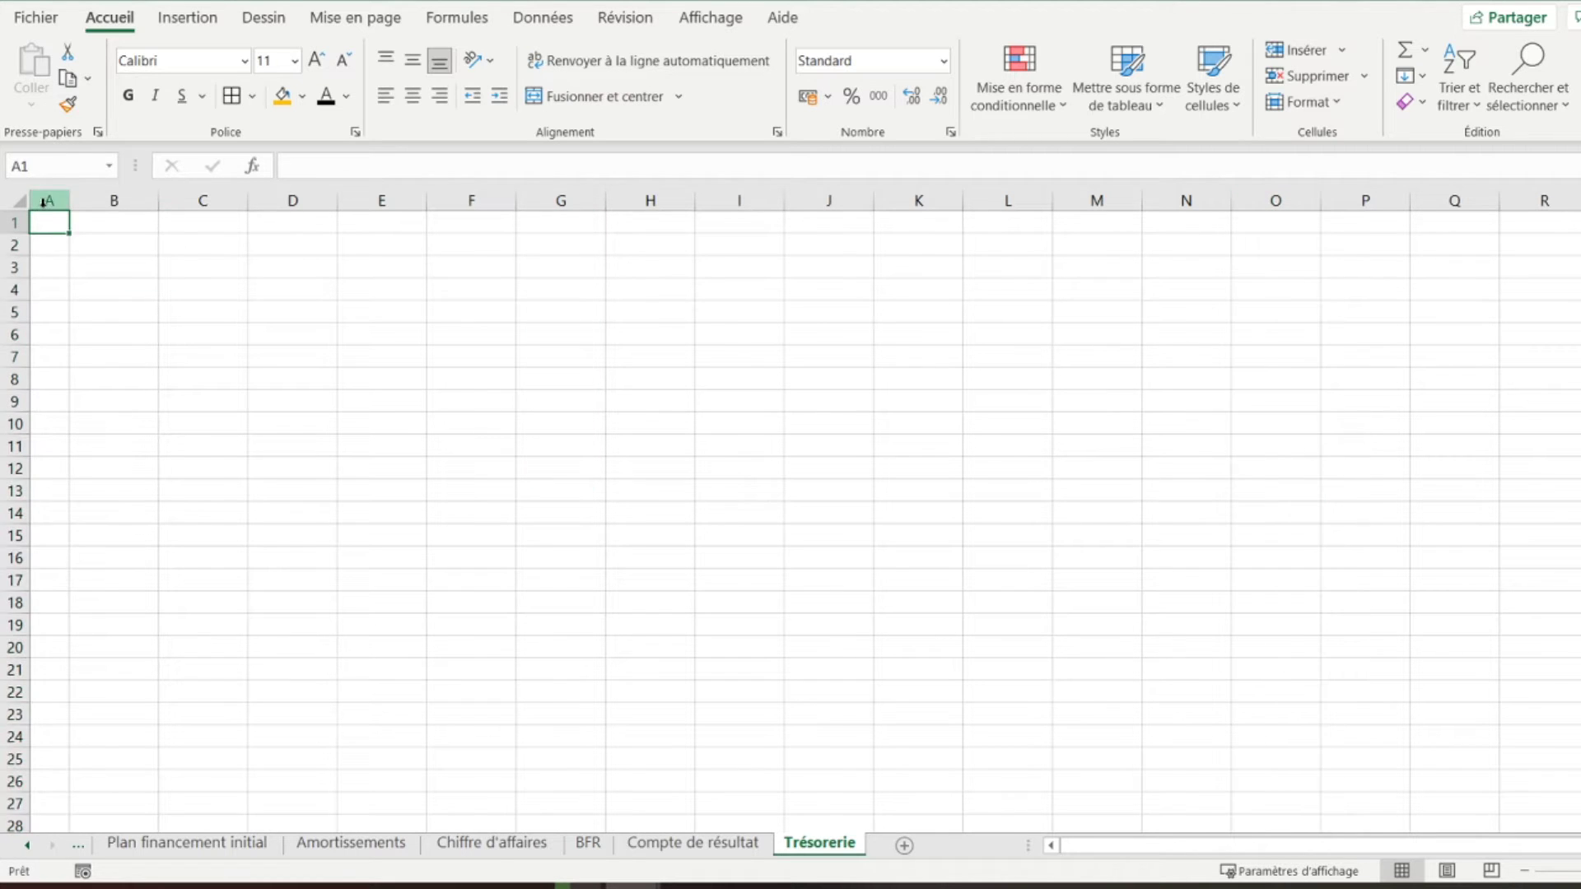
pyautogui.click(43, 200)
pyautogui.click(68, 105)
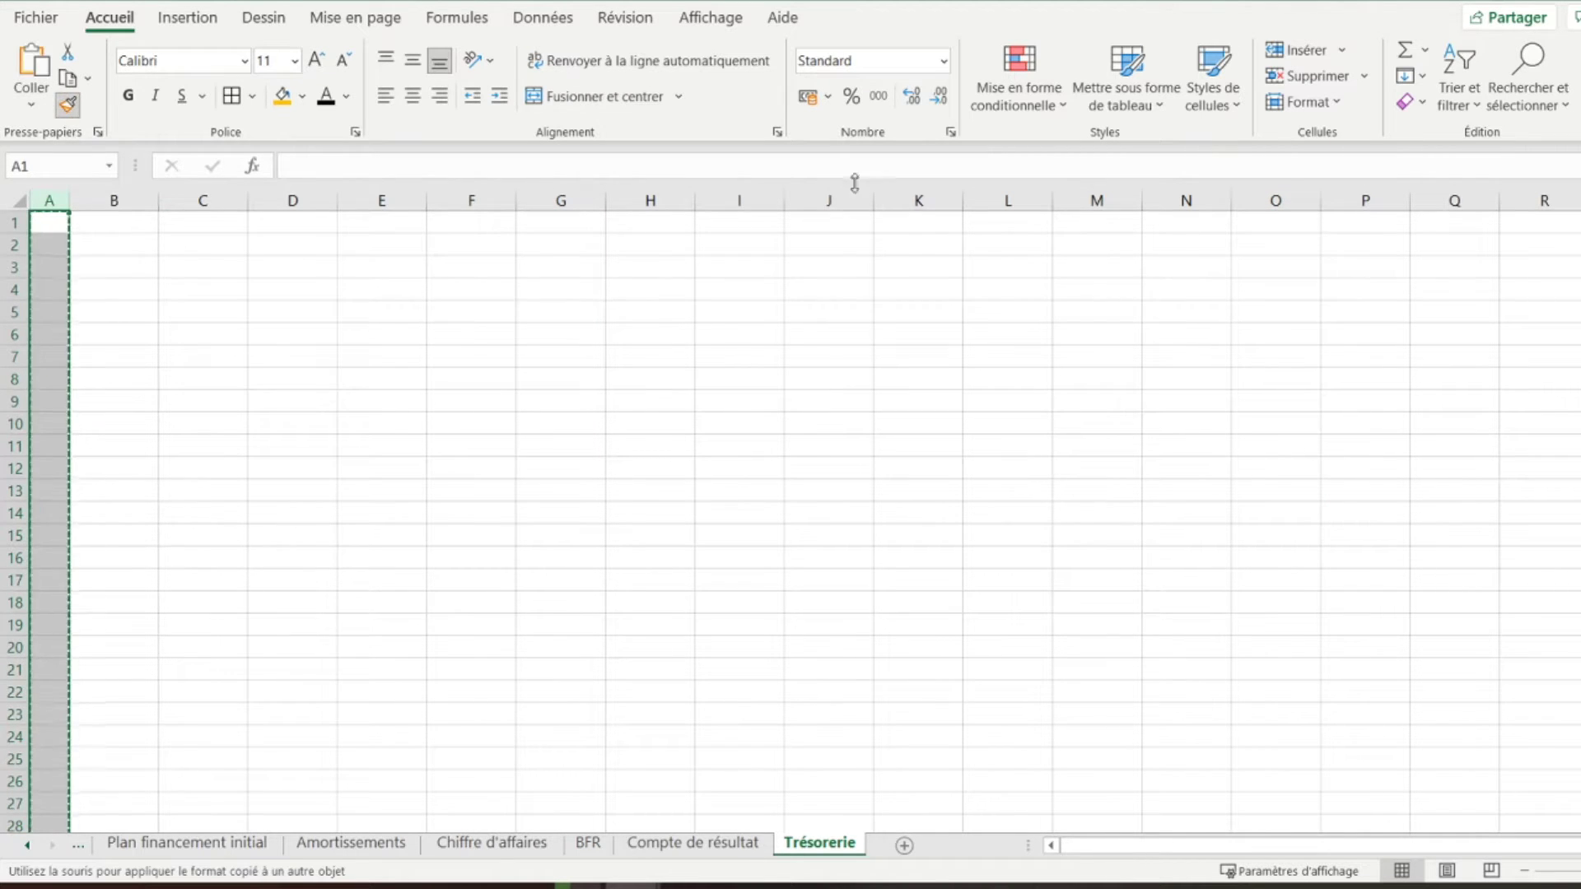
pyautogui.click(1274, 195)
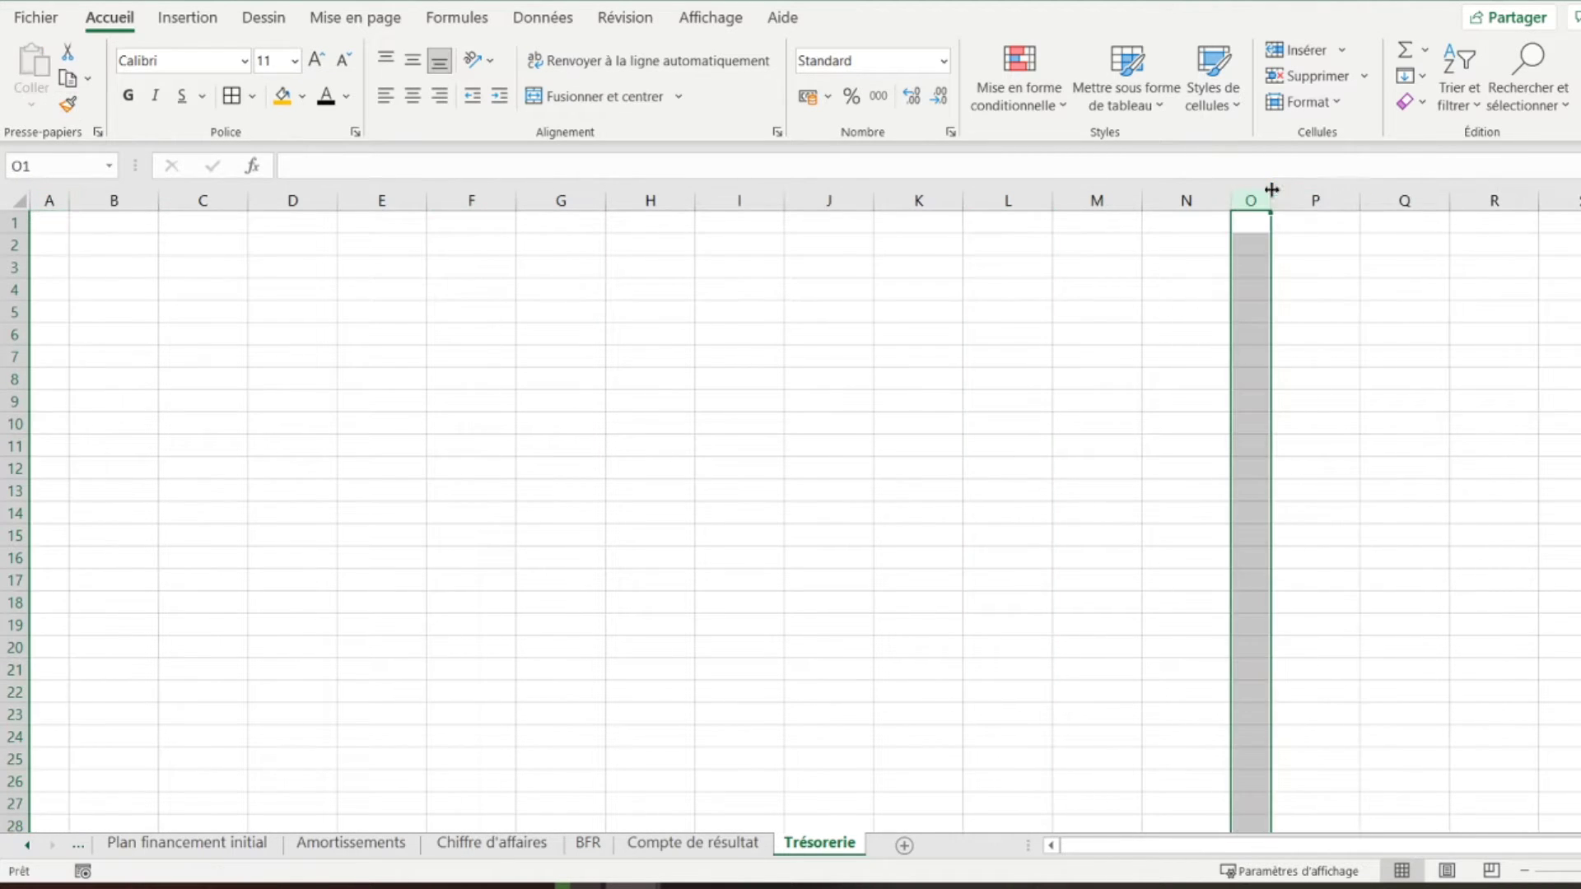
# Copy the formatting of the Compte de résultat title banner in B2 onto cell B2 of the Trésorerie sheet
pyautogui.click(117, 221)
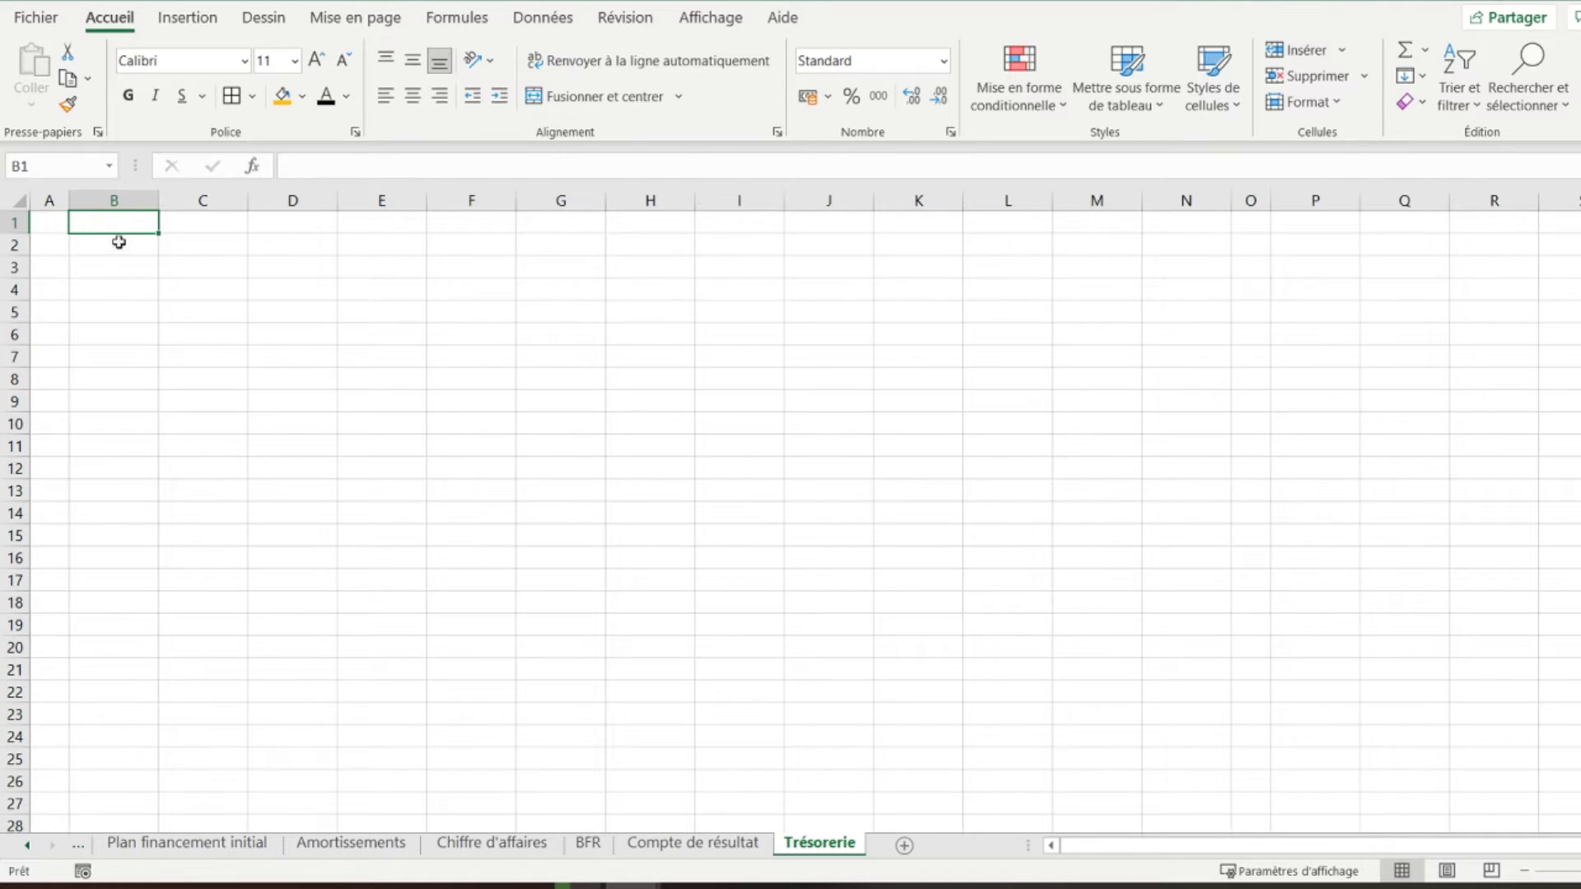
pyautogui.click(706, 841)
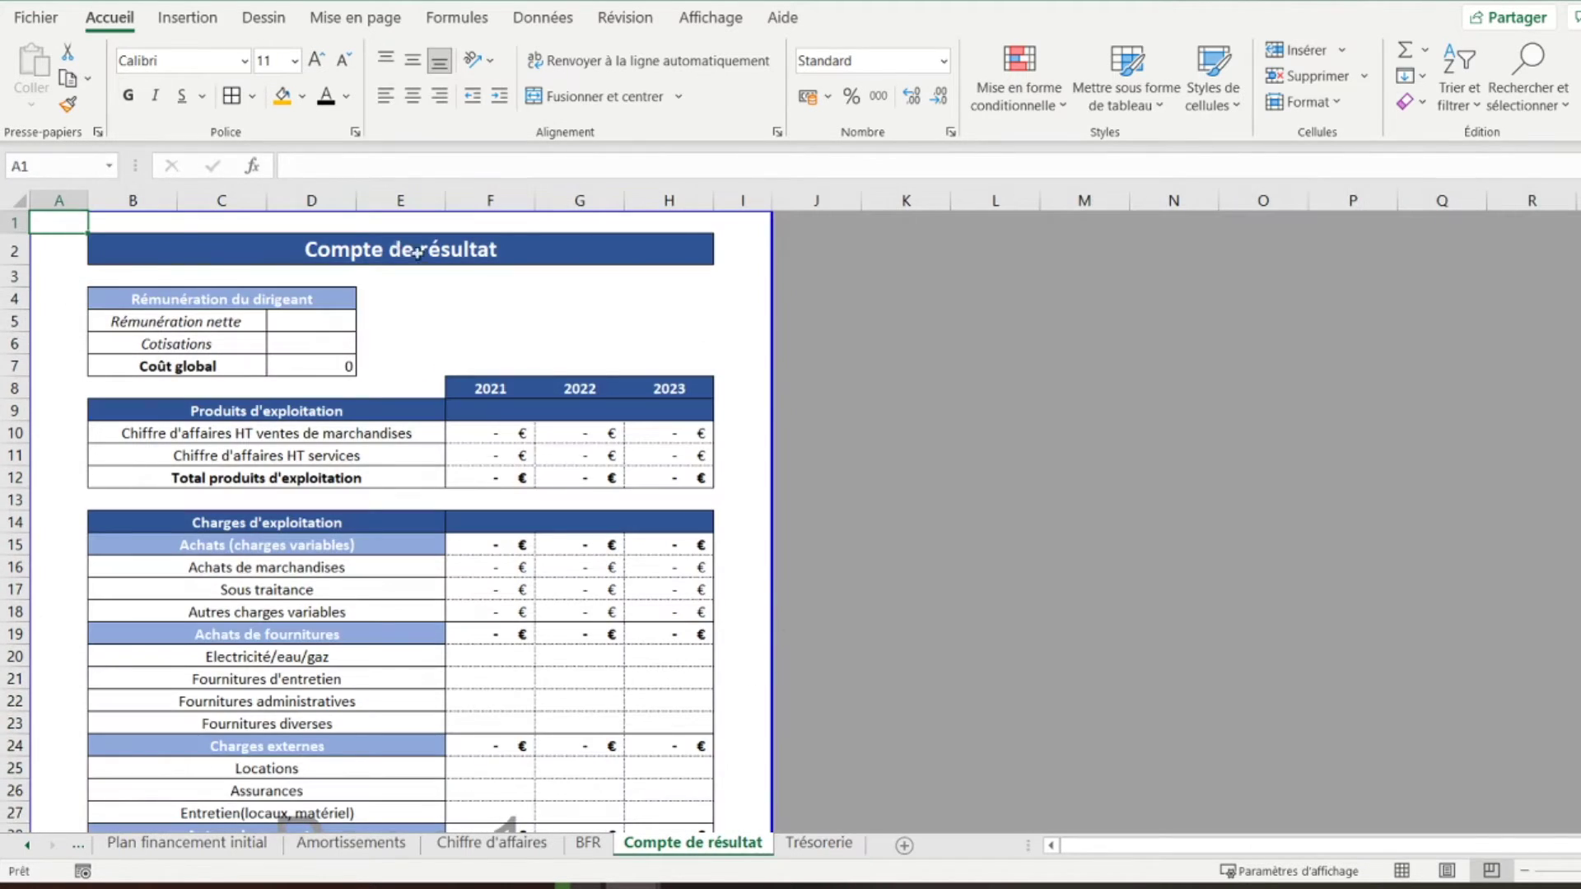
pyautogui.click(386, 251)
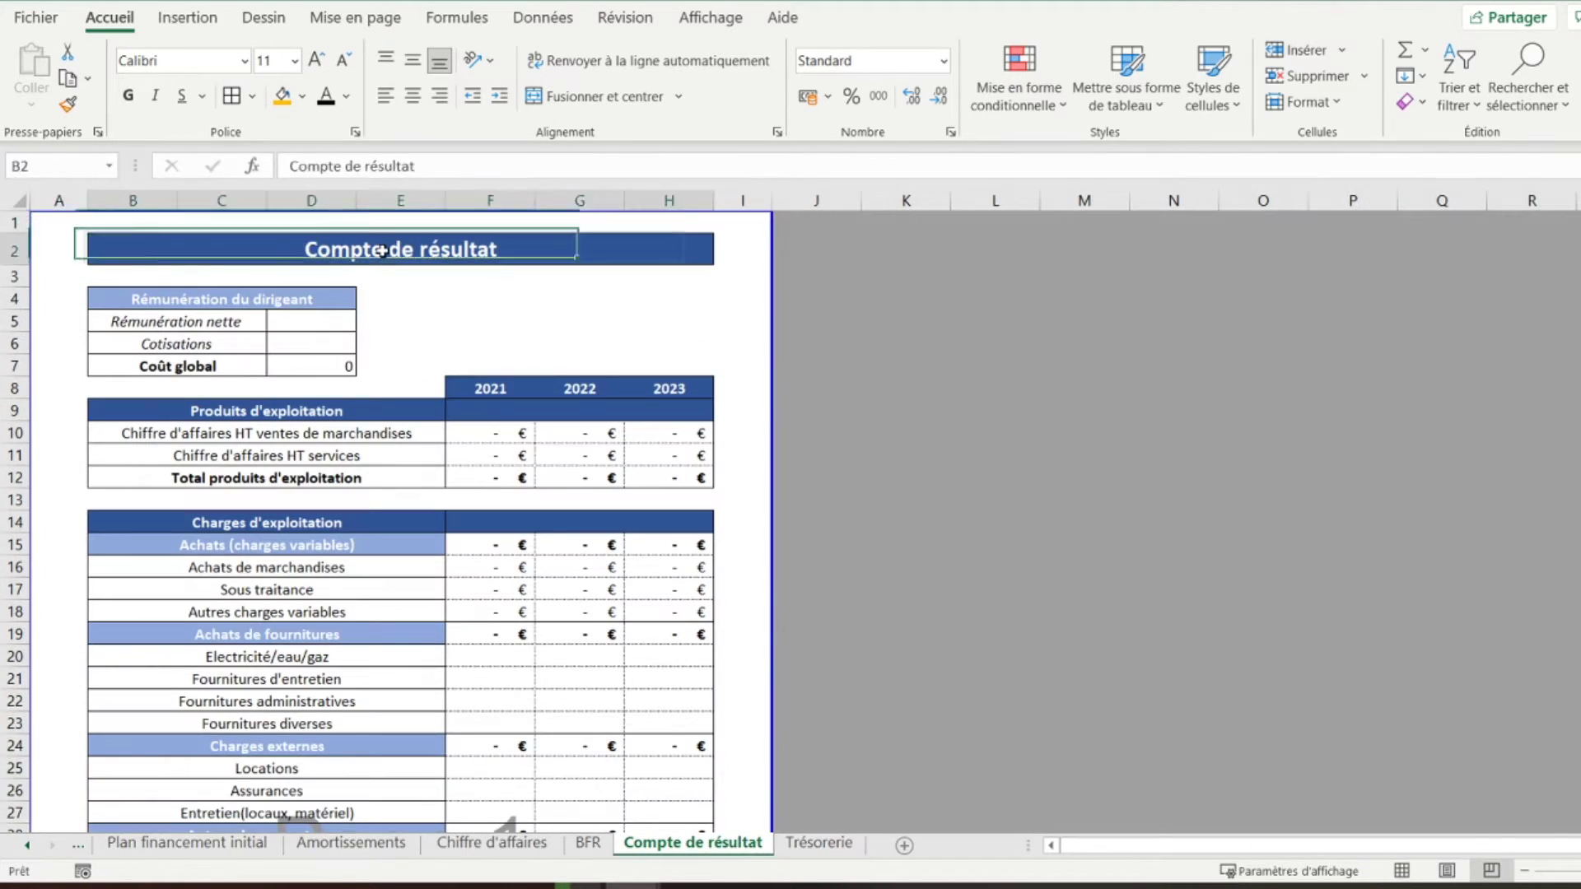
pyautogui.click(68, 105)
pyautogui.click(840, 848)
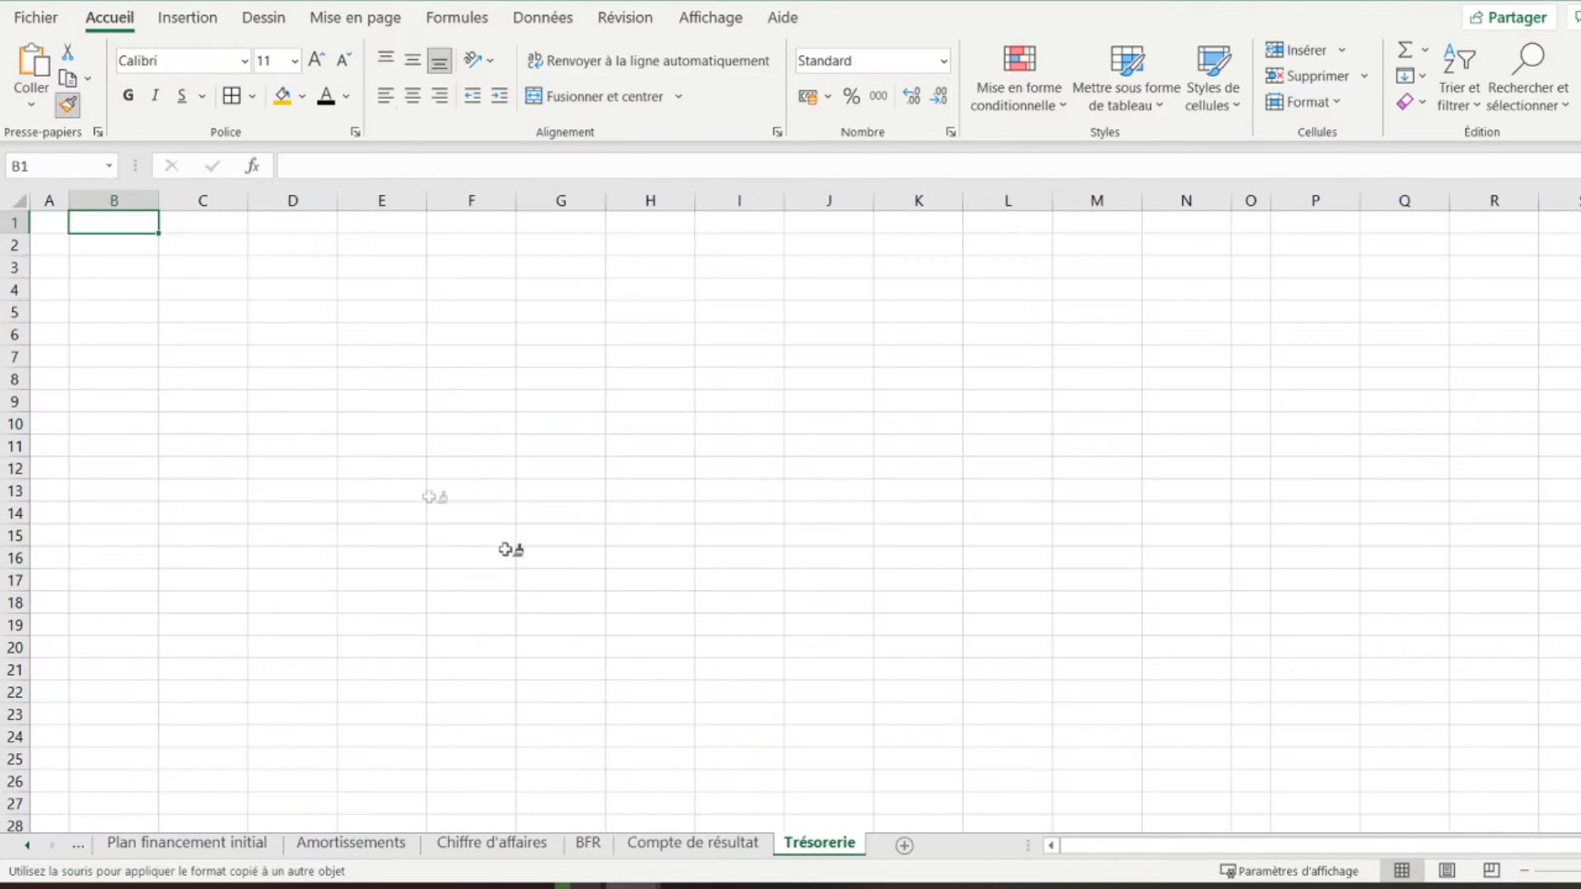
pyautogui.click(117, 248)
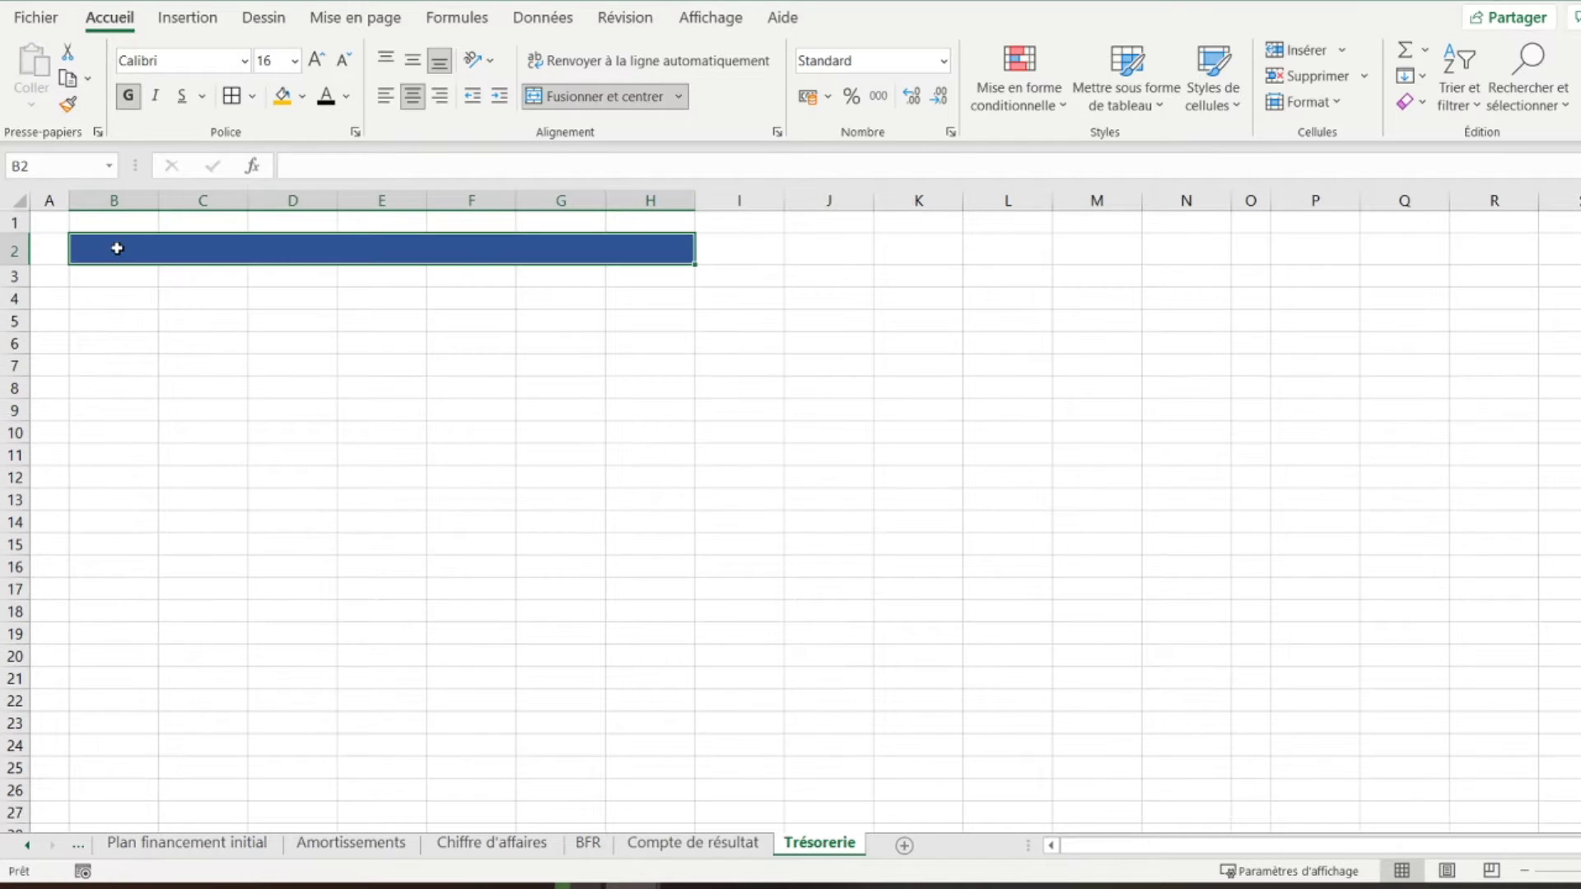
# Unmerge the row 2 banner and re-merge it as two centred blocks, B2:G2 and H2:N2
pyautogui.click(619, 96)
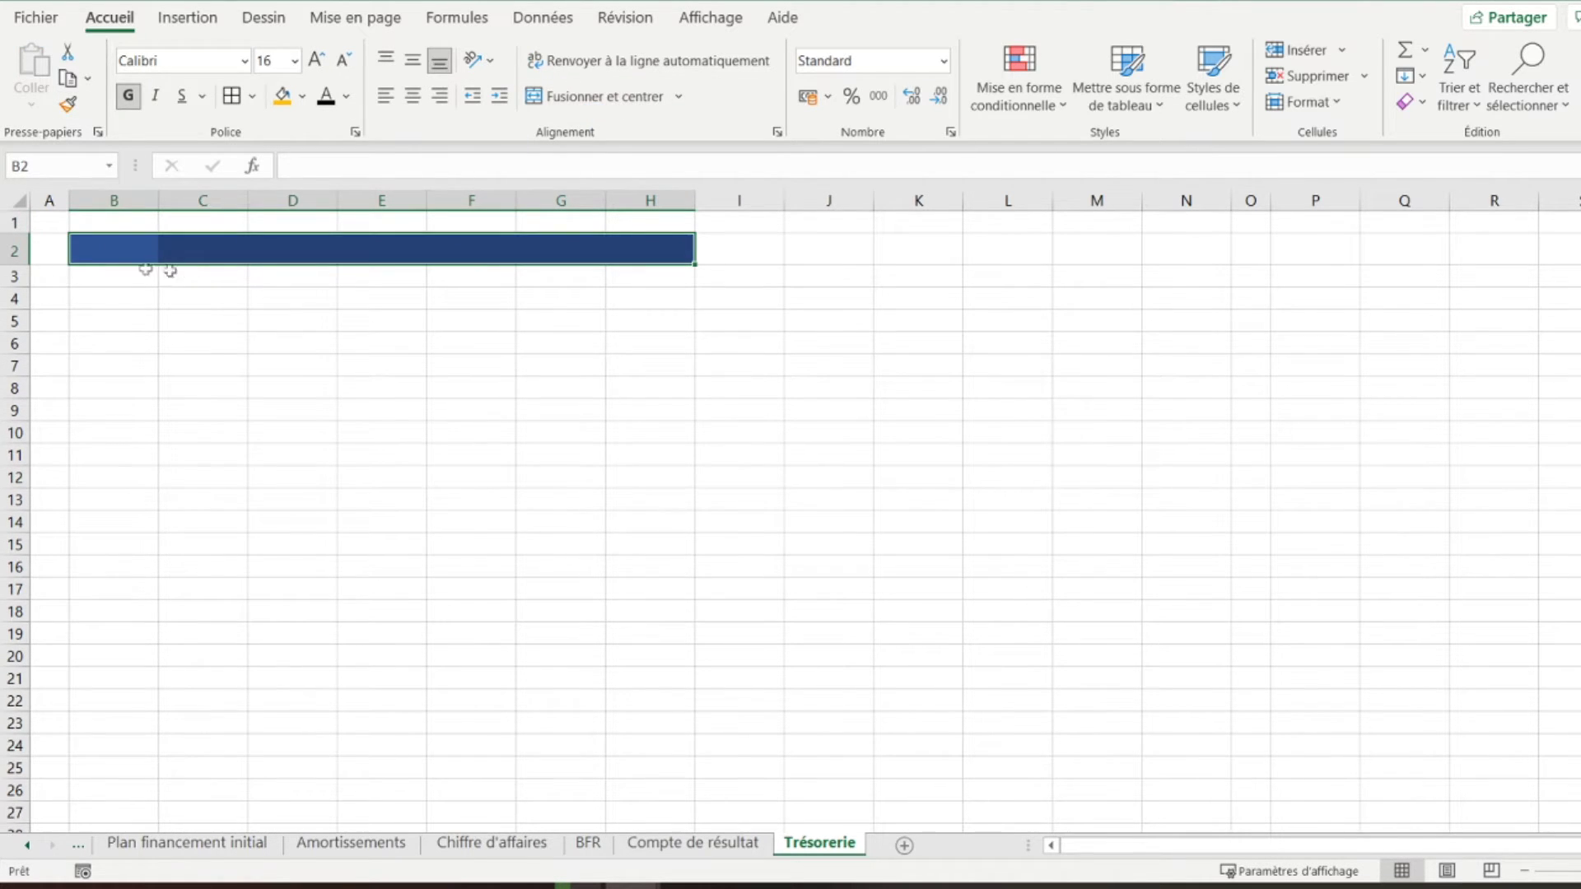
pyautogui.moveTo(123, 252); pyautogui.dragTo(552, 239)
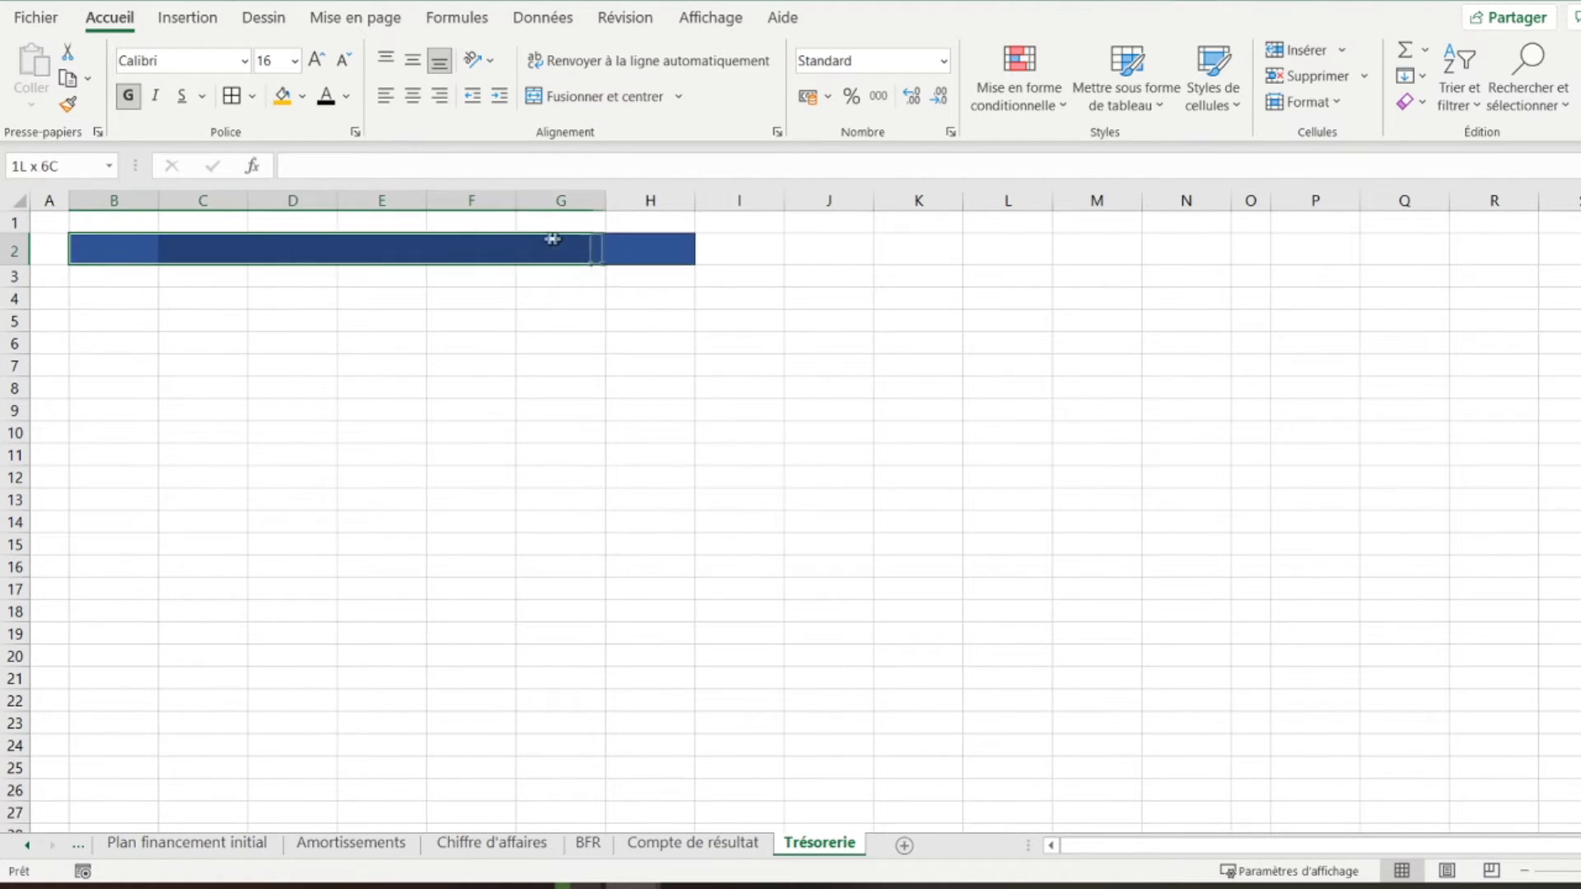
pyautogui.click(604, 99)
pyautogui.click(647, 248)
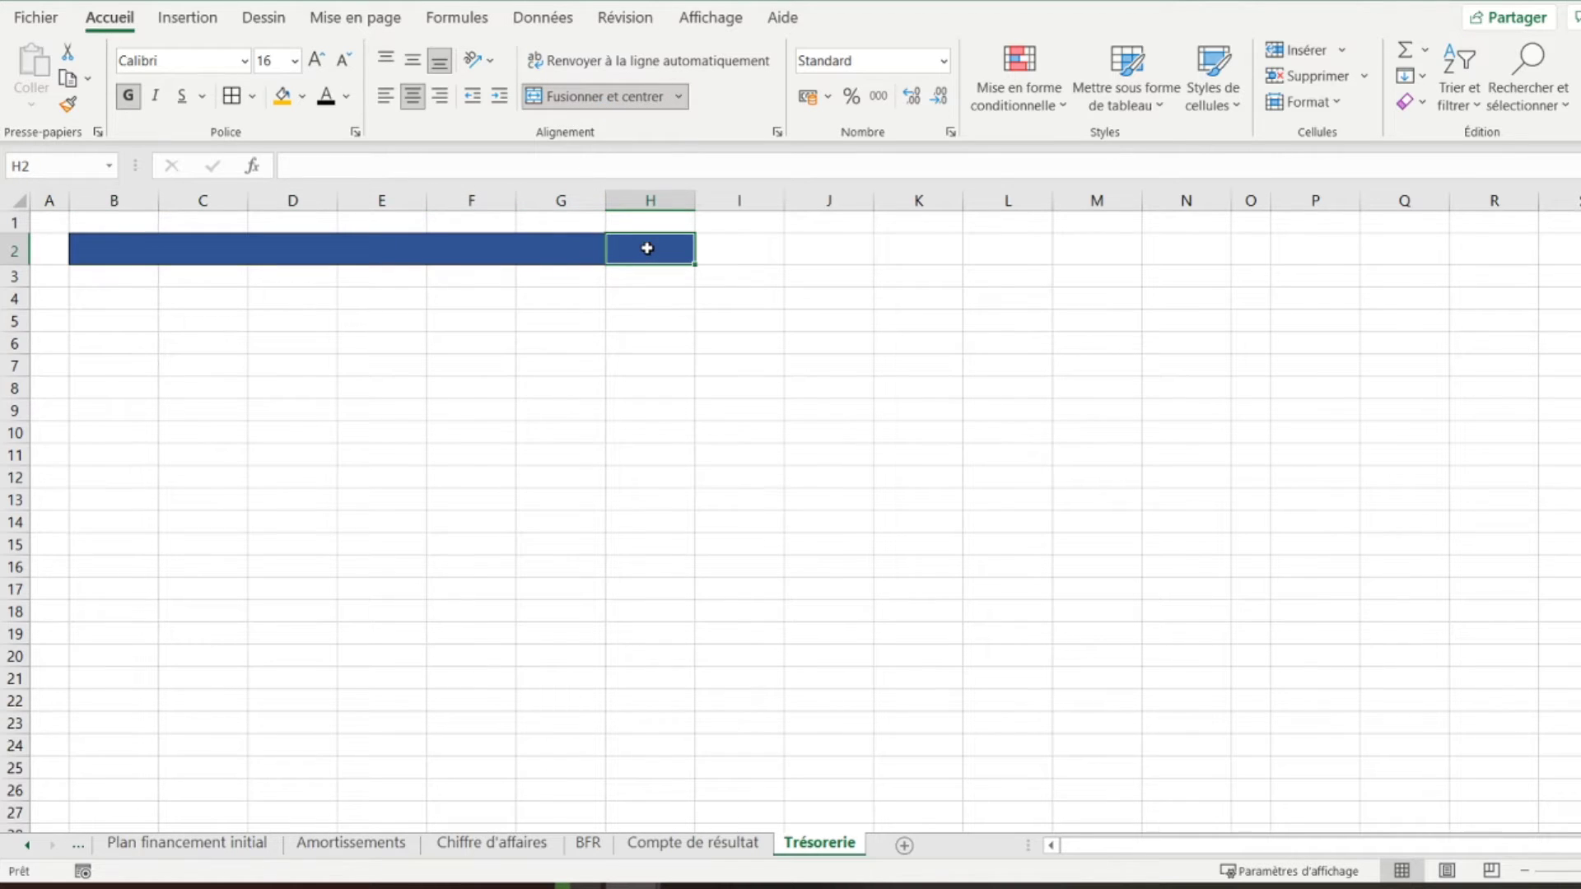
pyautogui.moveTo(647, 249); pyautogui.dragTo(1225, 242)
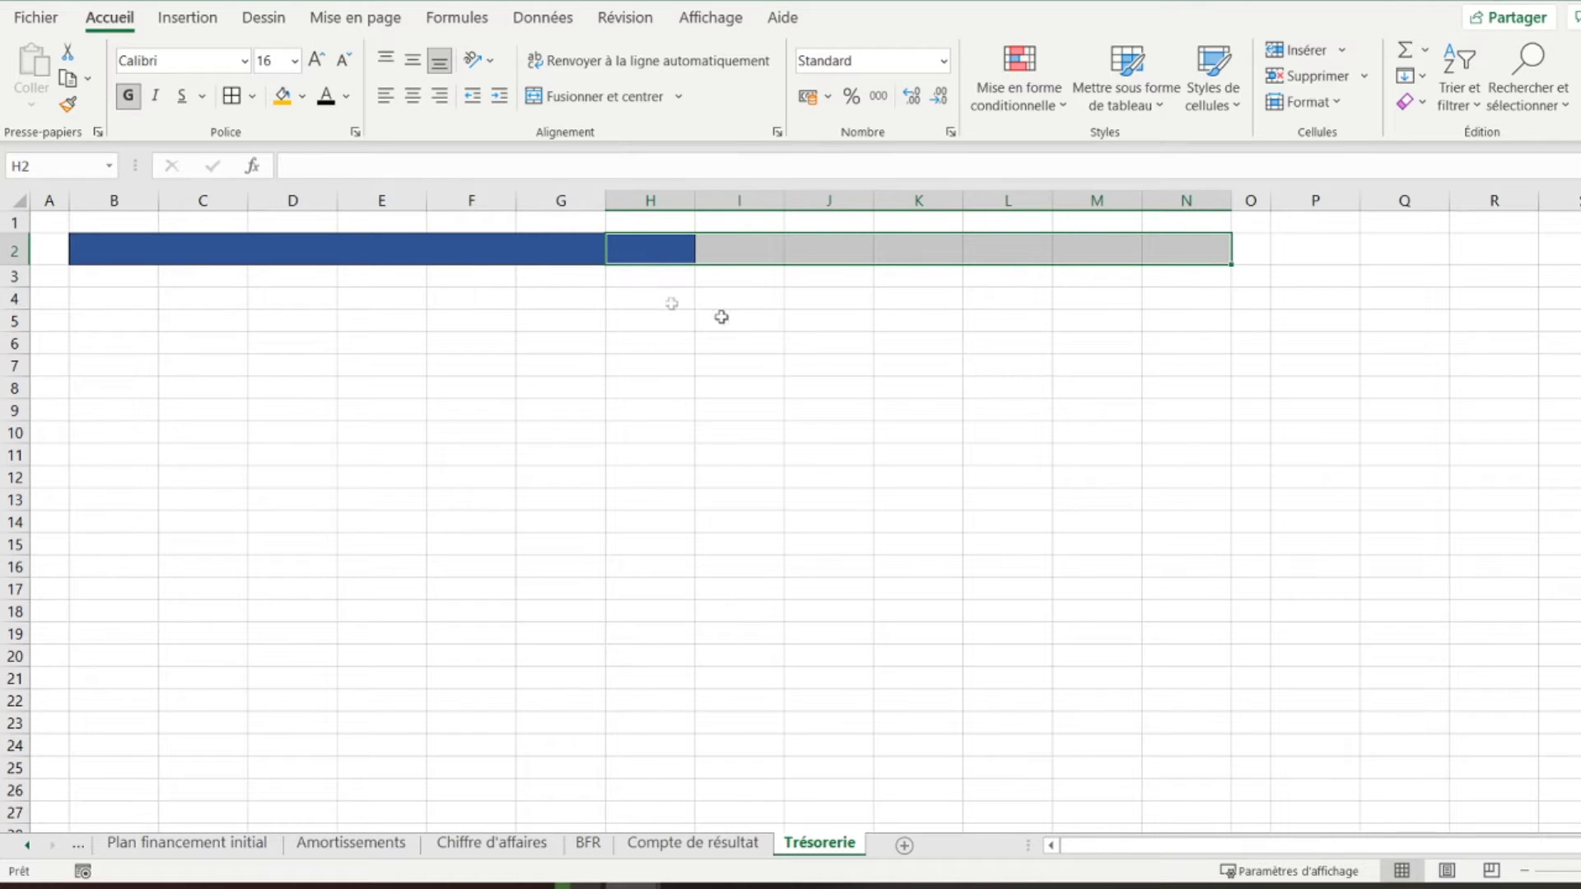
pyautogui.click(585, 98)
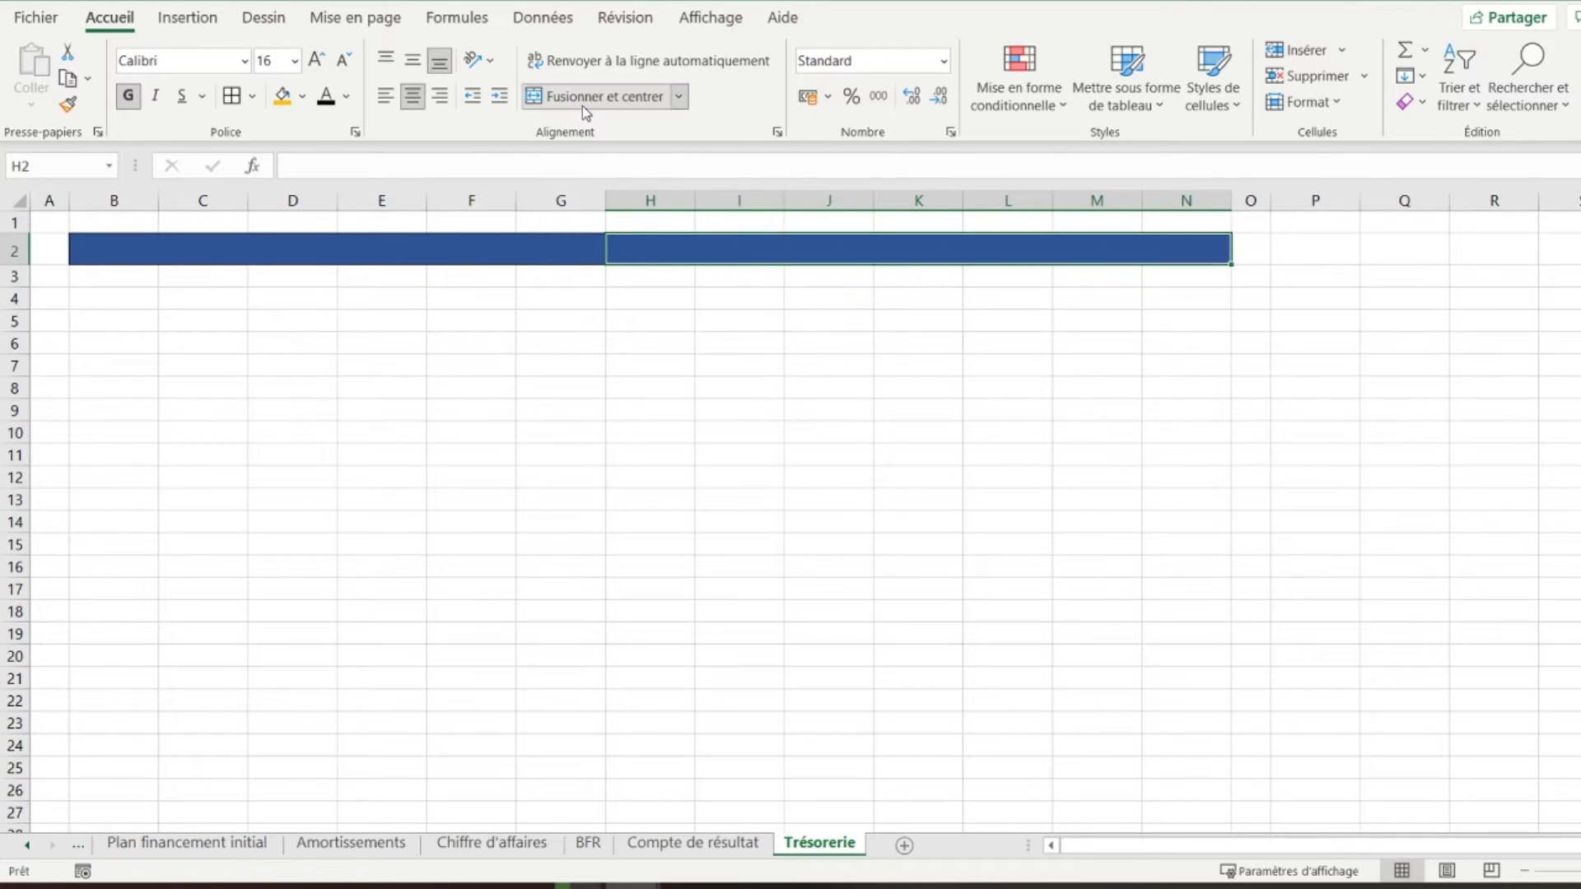
# Enter the title "Plan de trésorerie" in both merged banner blocks of row 2
pyautogui.click(365, 255)
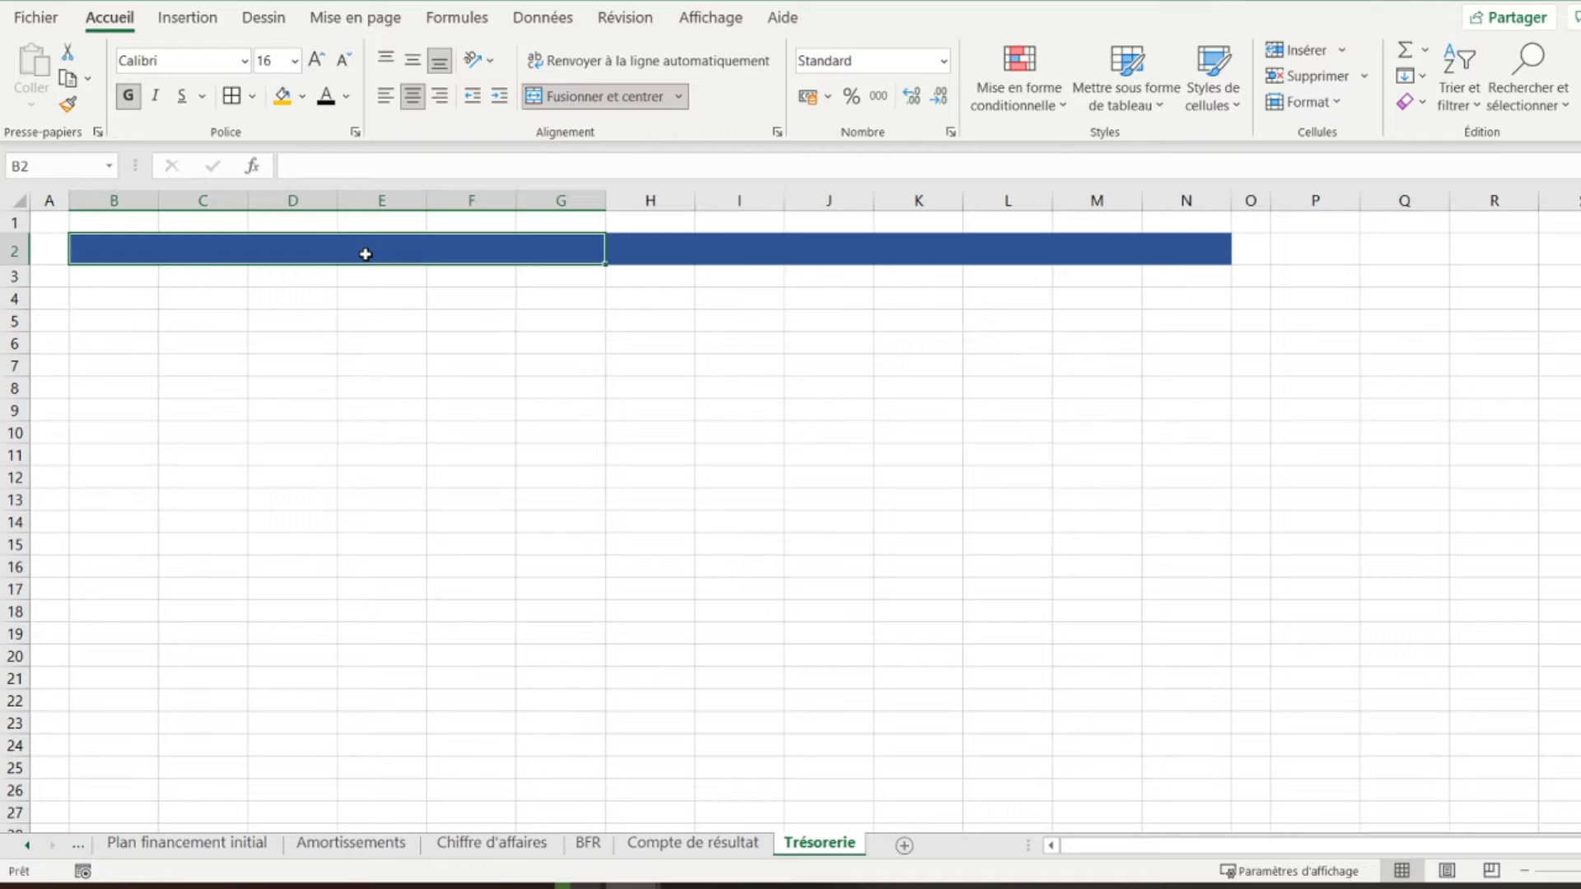
pyautogui.write('Plan de ')
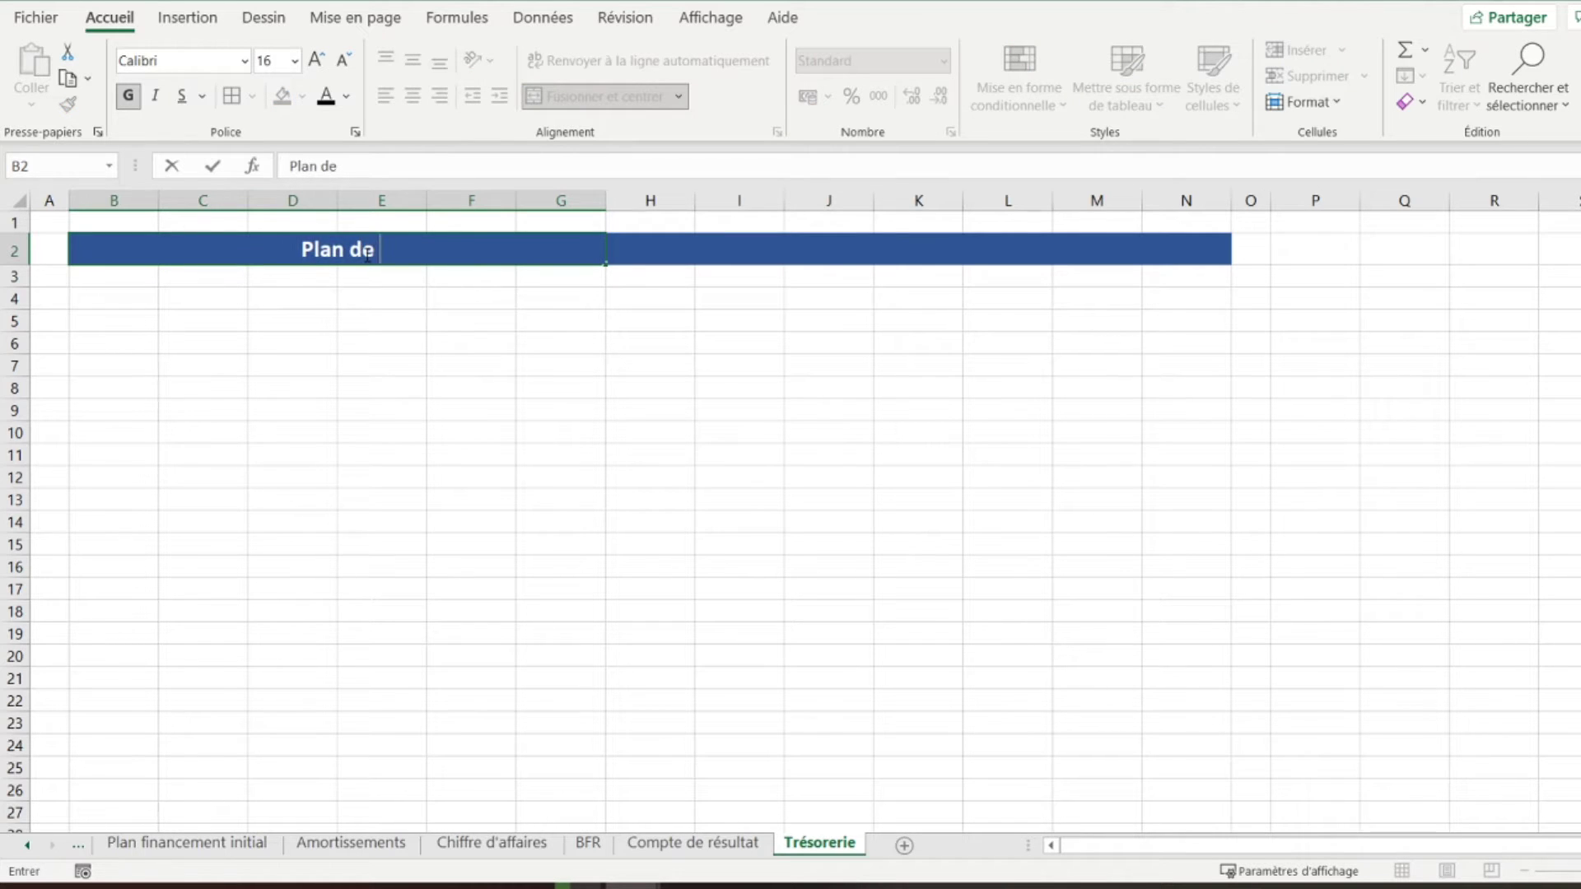
pyautogui.write('trésorerie')
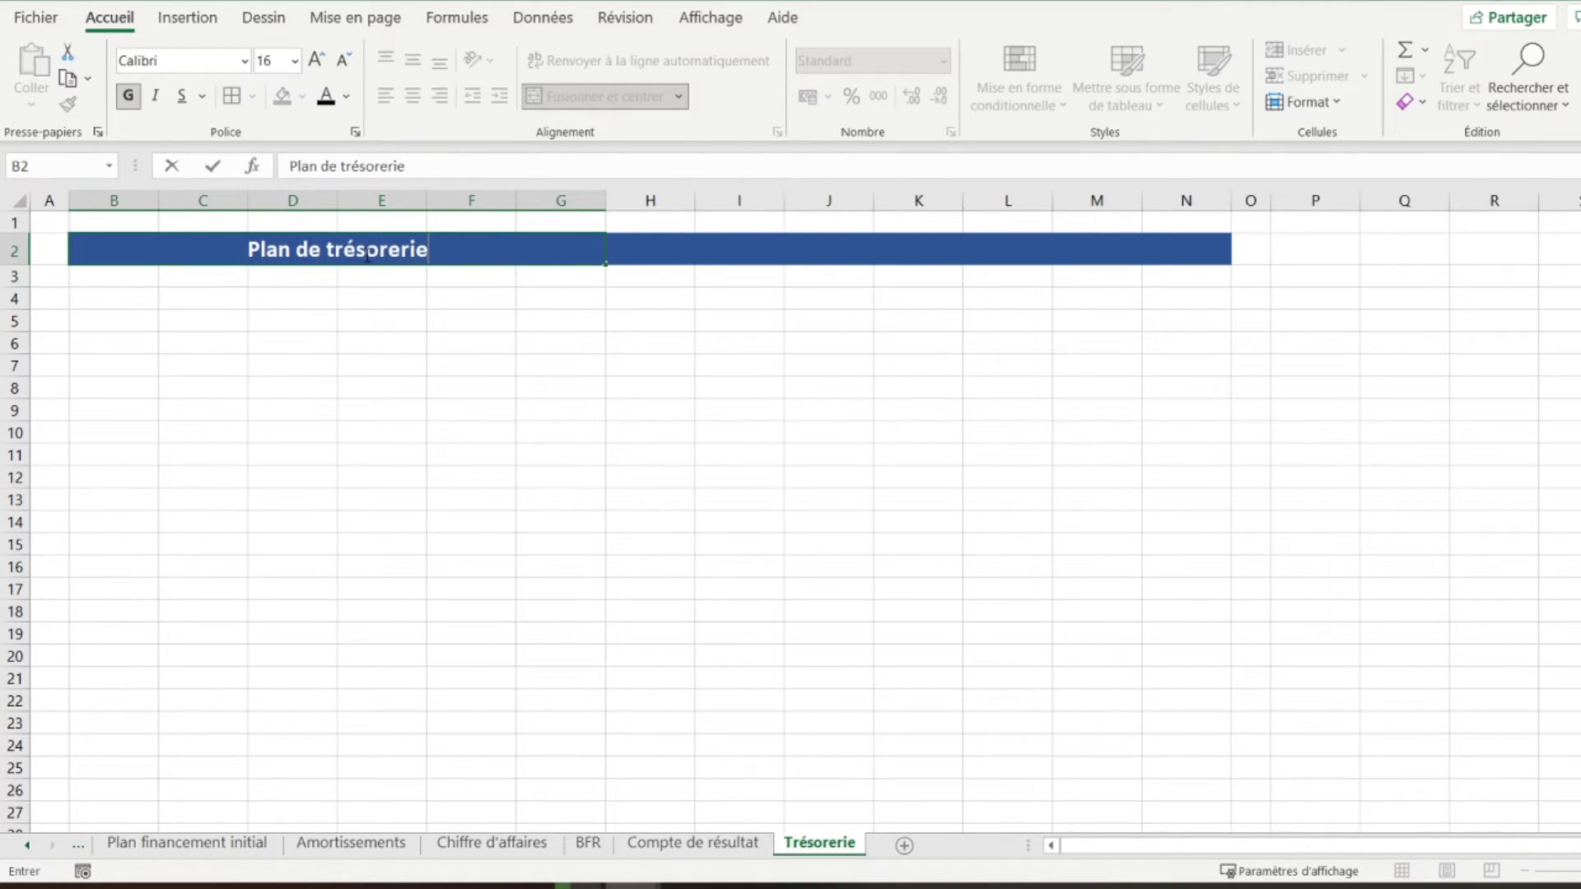
pyautogui.press('Tab')
pyautogui.write('Pl')
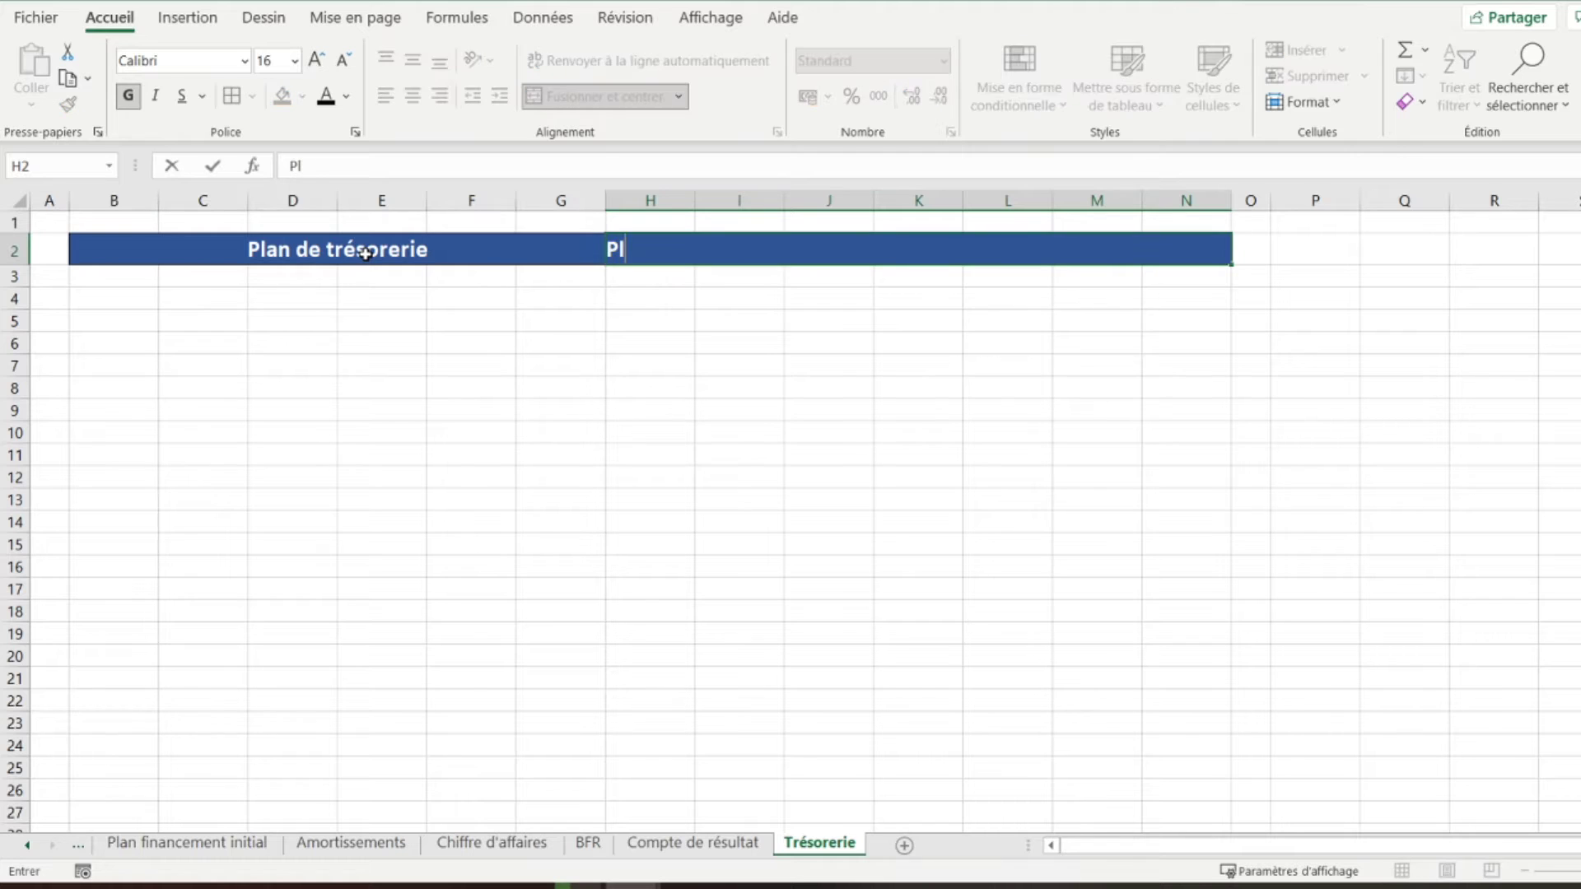
pyautogui.write('an de trésorerie')
pyautogui.press('Return')
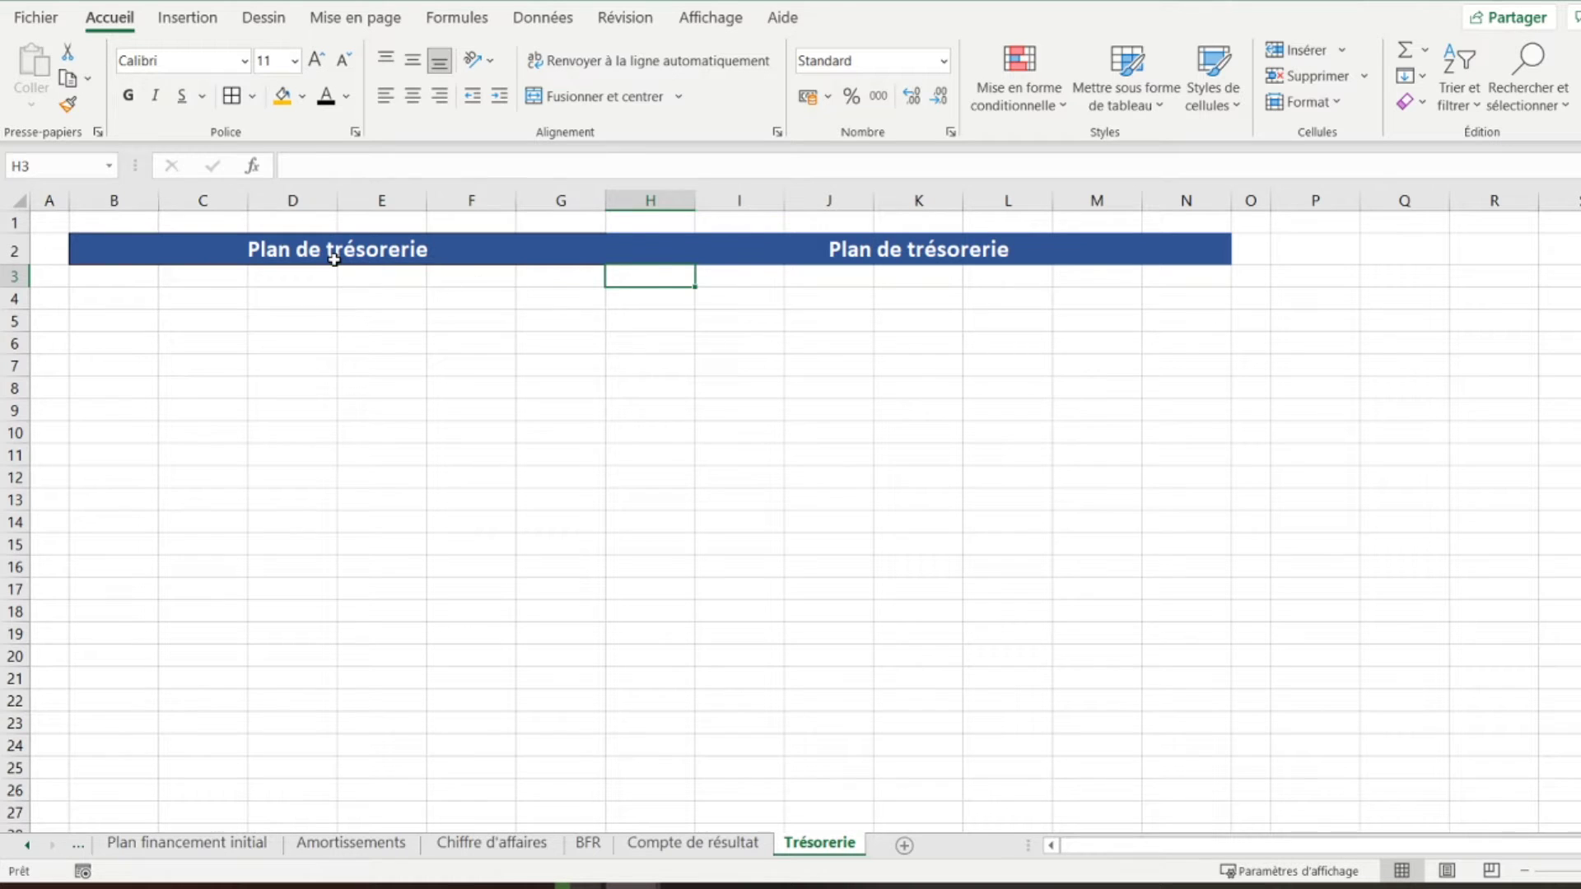
pyautogui.click(334, 260)
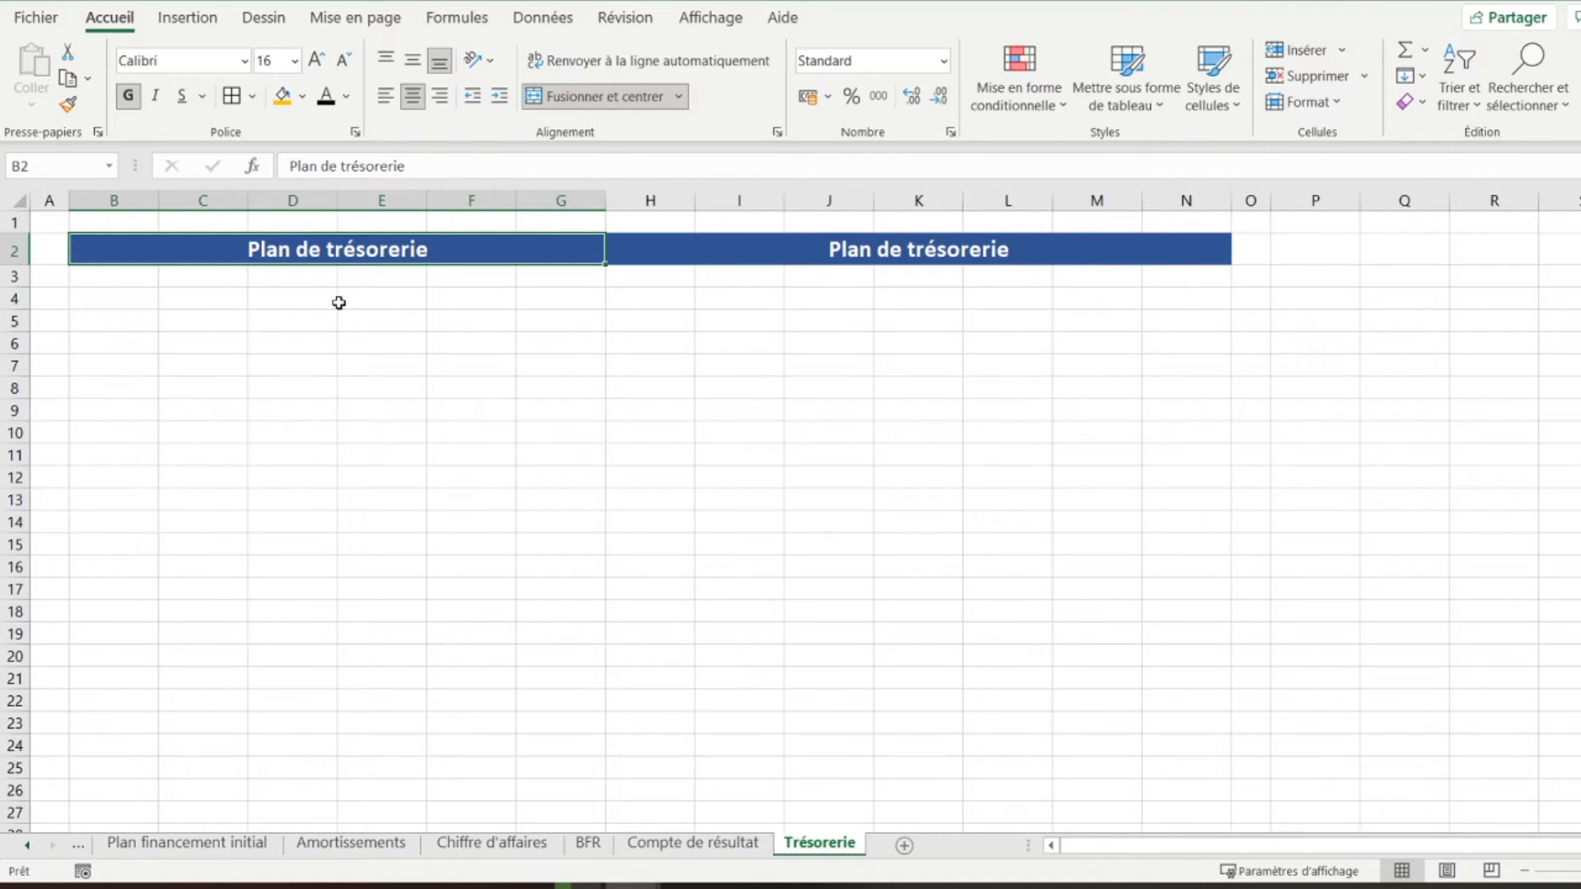
# Enter "Solde en début de mois" in B5 and autofit column B to the label
pyautogui.click(123, 321)
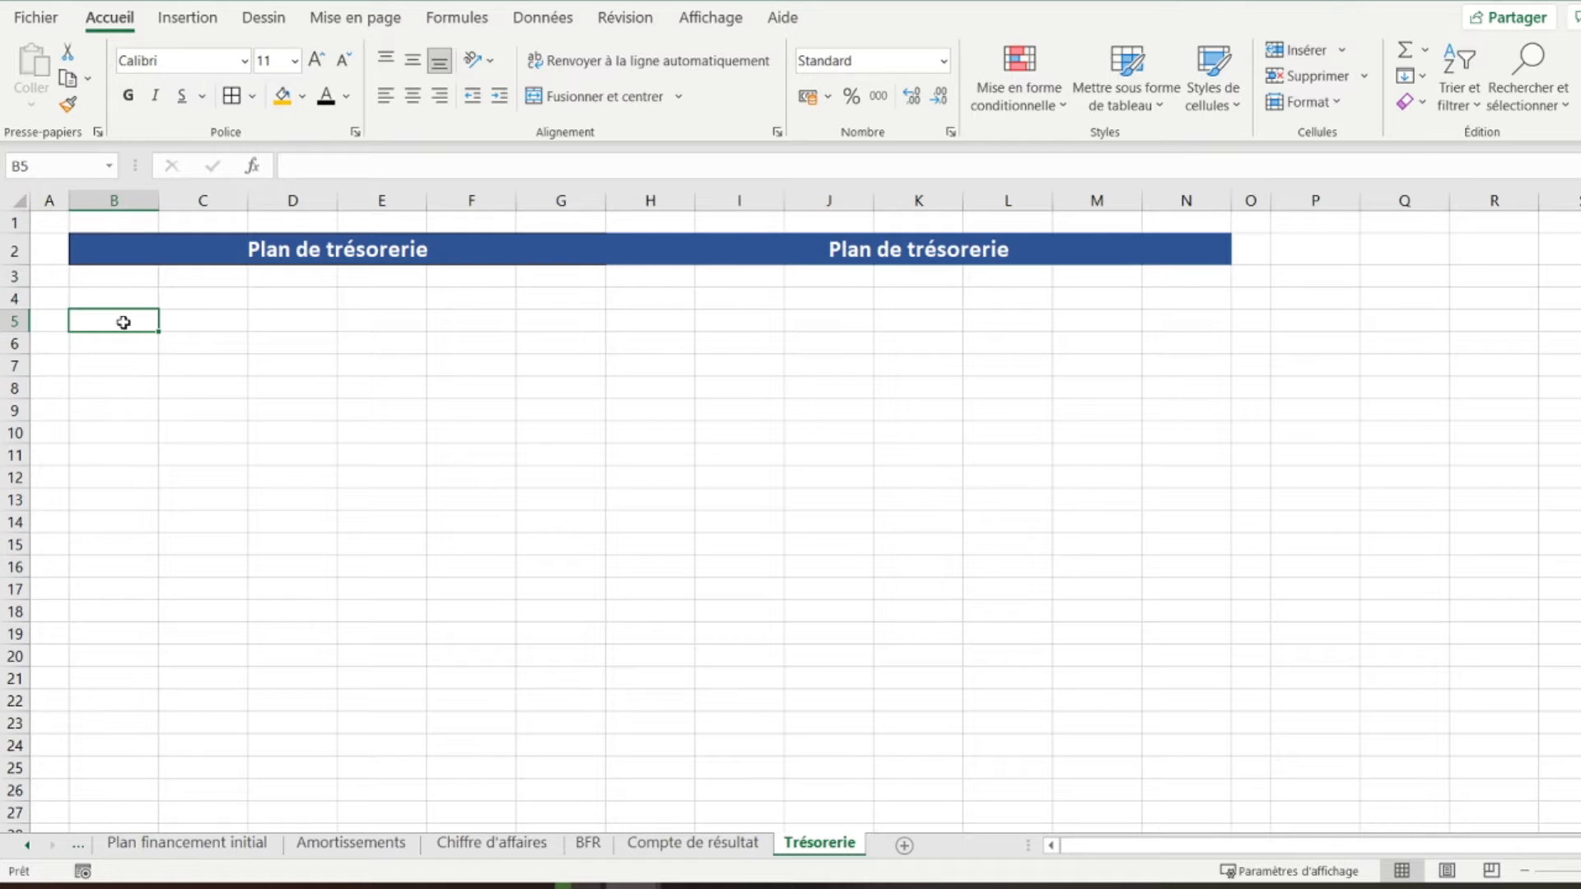
pyautogui.write('Solde en début de mois')
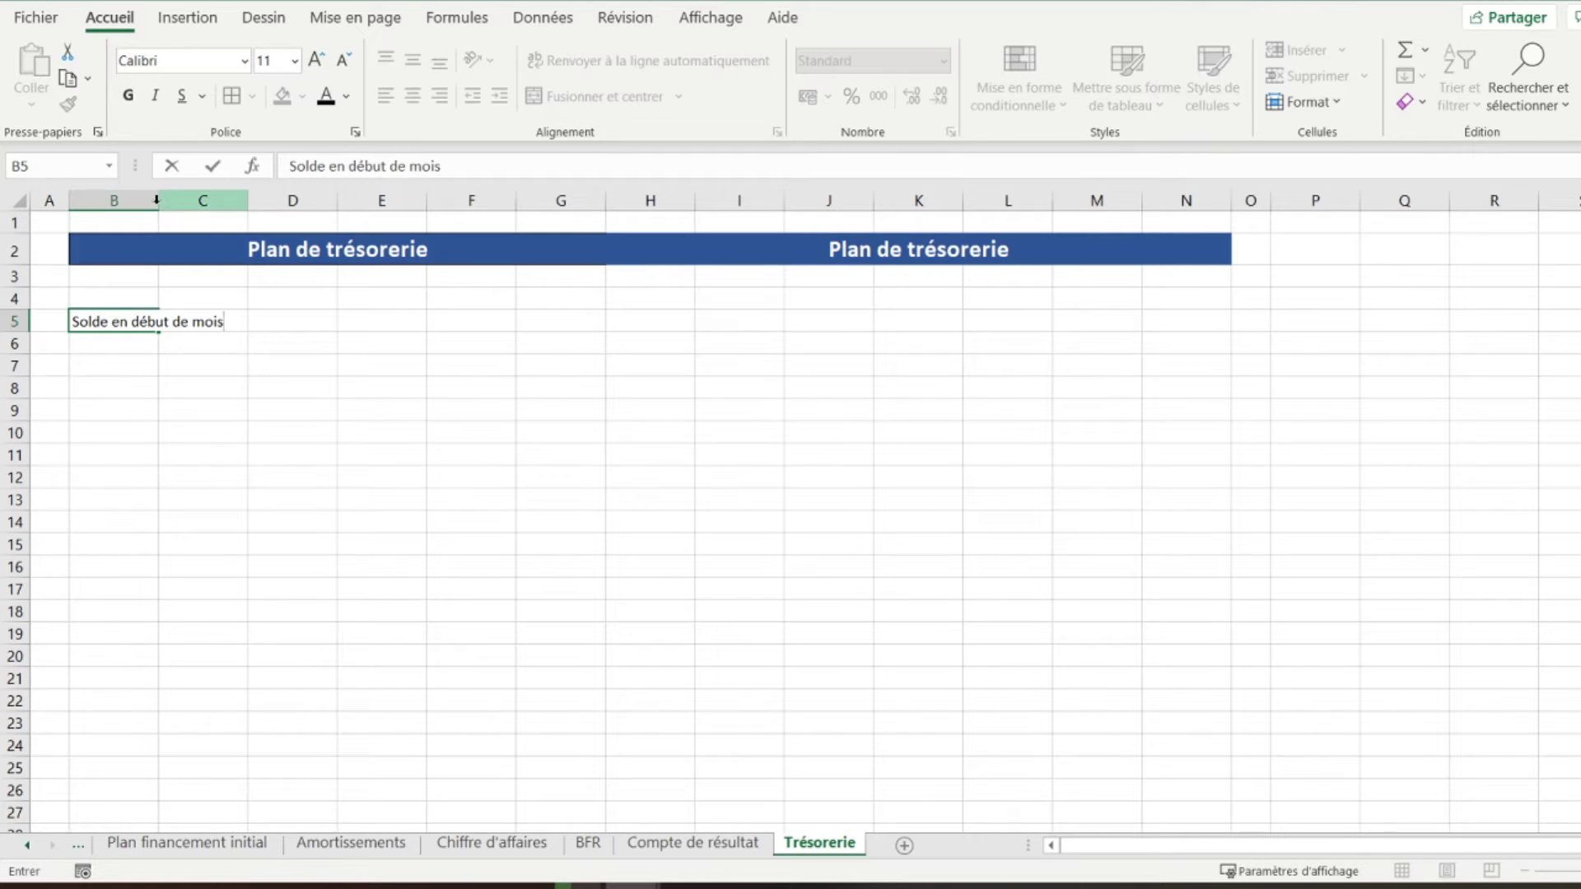
pyautogui.click(121, 296)
pyautogui.click(123, 317)
pyautogui.doubleClick(158, 200)
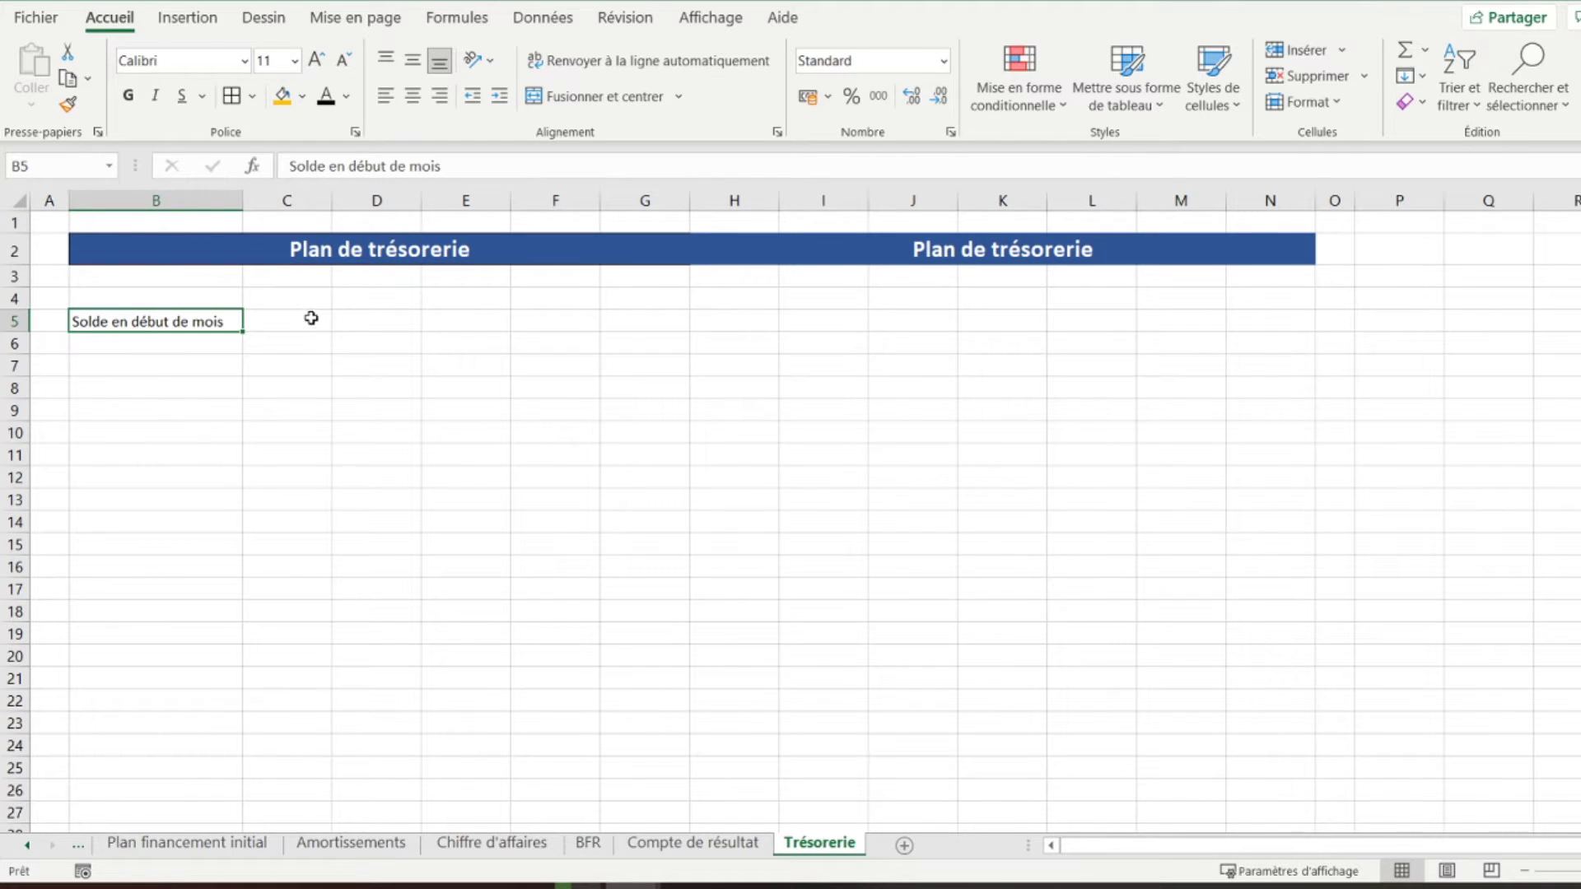
# Enter "Janvier" in C4 and fill the month series across row 4 to Décembre in N4
pyautogui.click(312, 299)
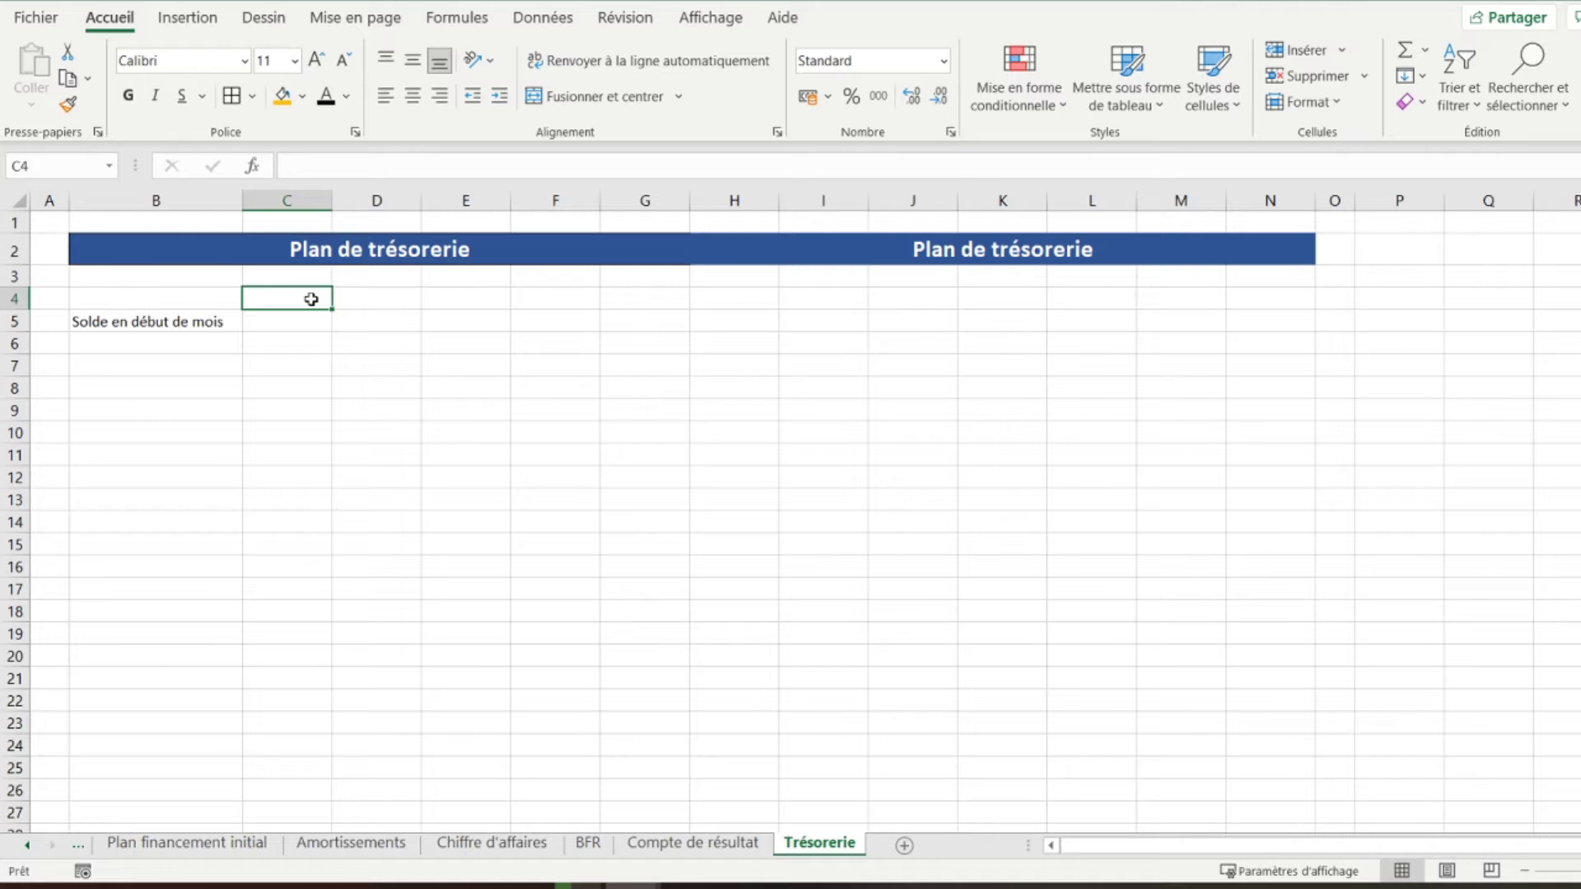
pyautogui.write('Janvier')
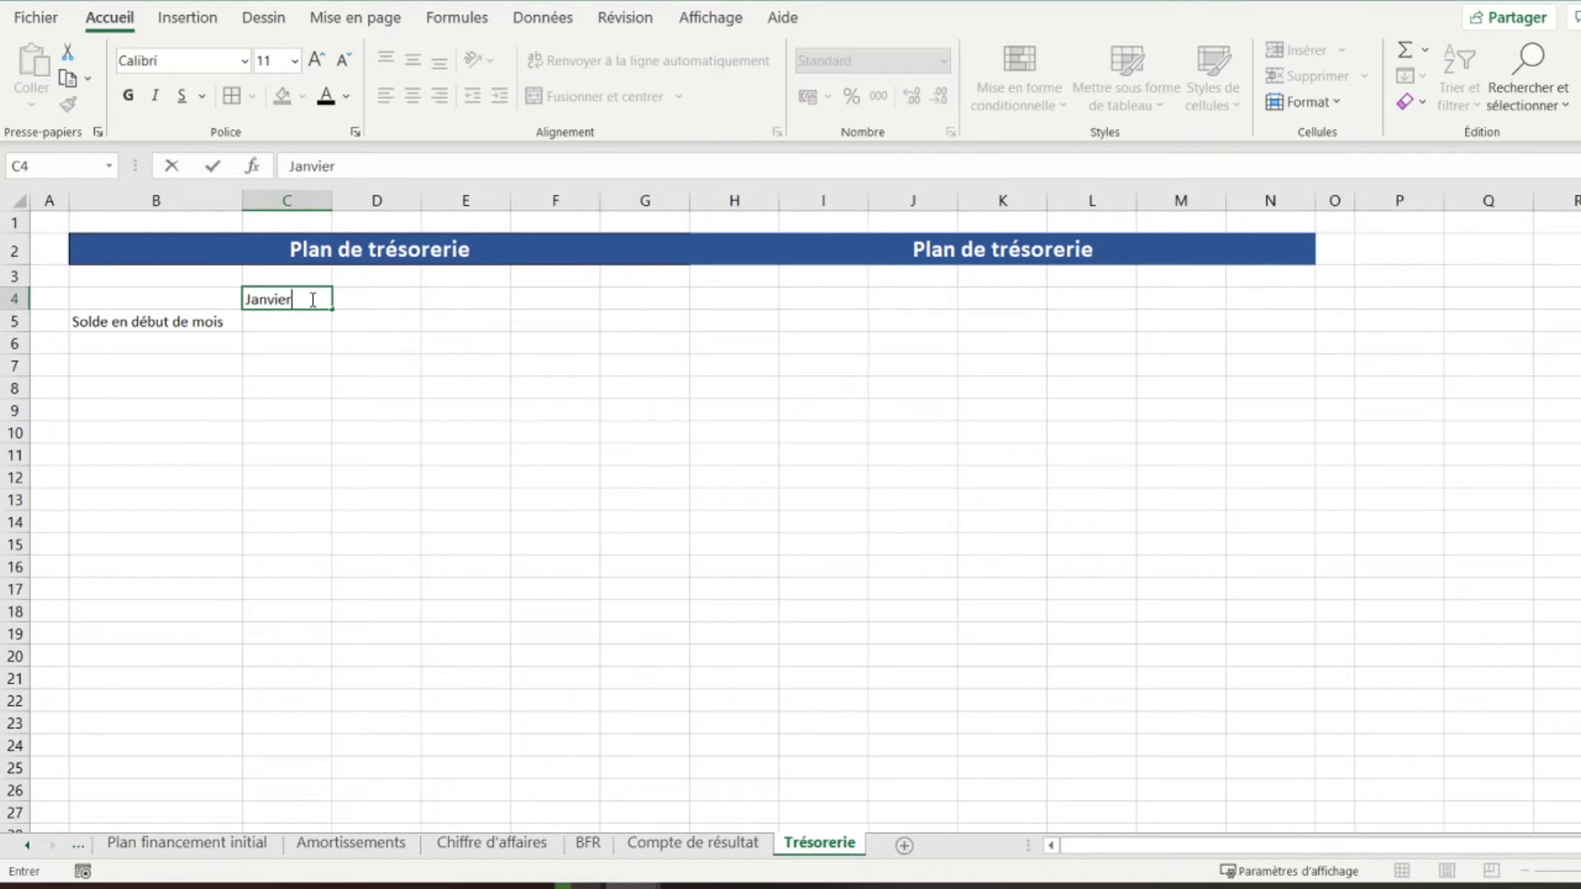
pyautogui.press('Tab')
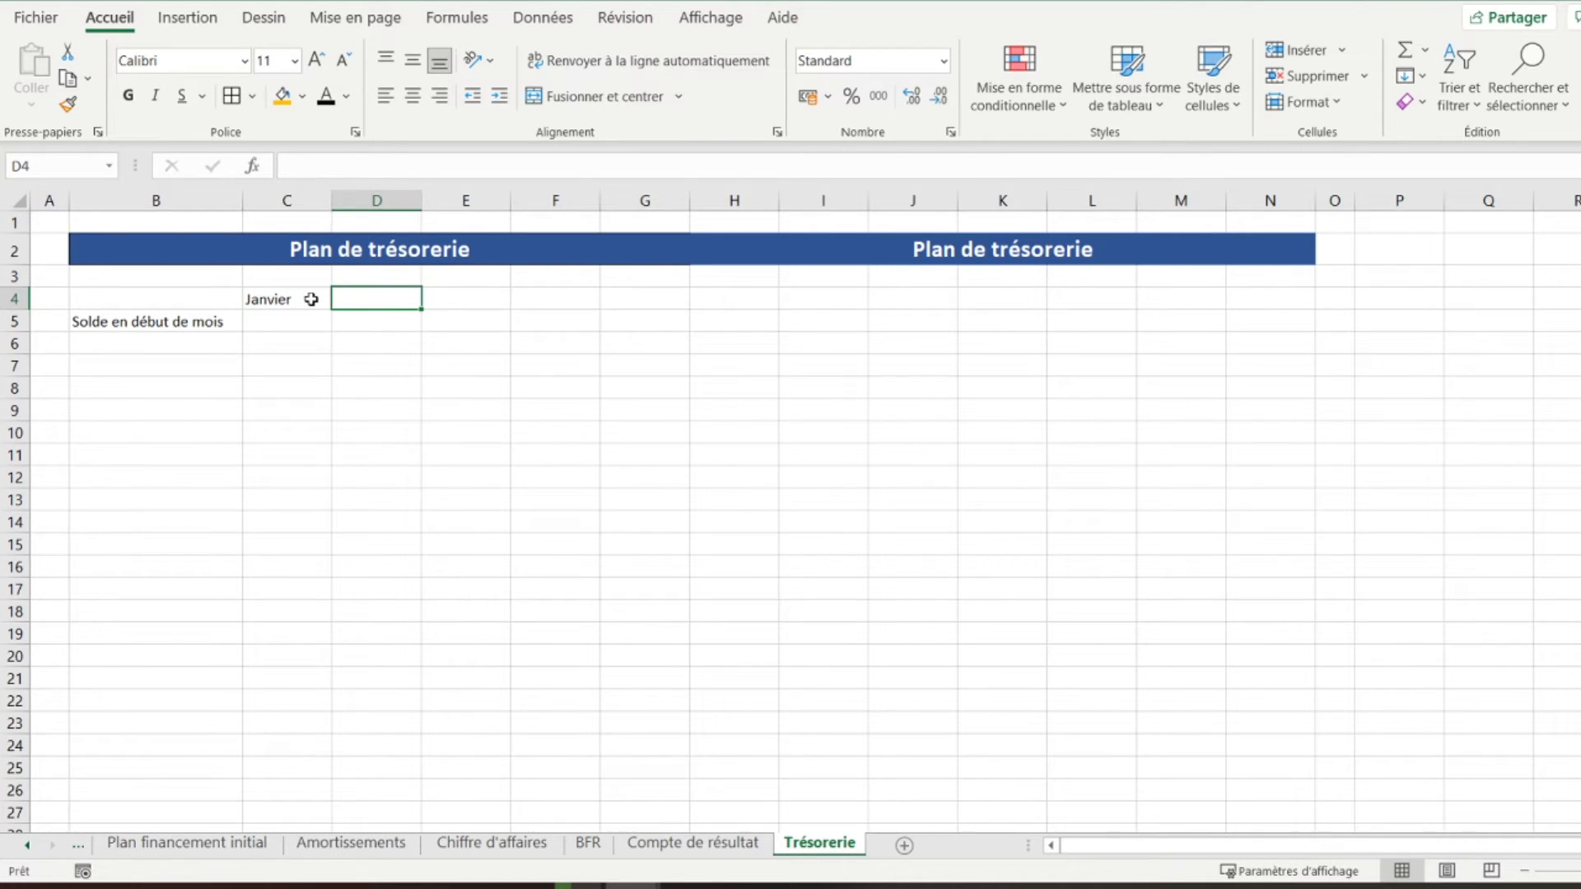
pyautogui.click(311, 299)
pyautogui.moveTo(331, 309); pyautogui.dragTo(1282, 282)
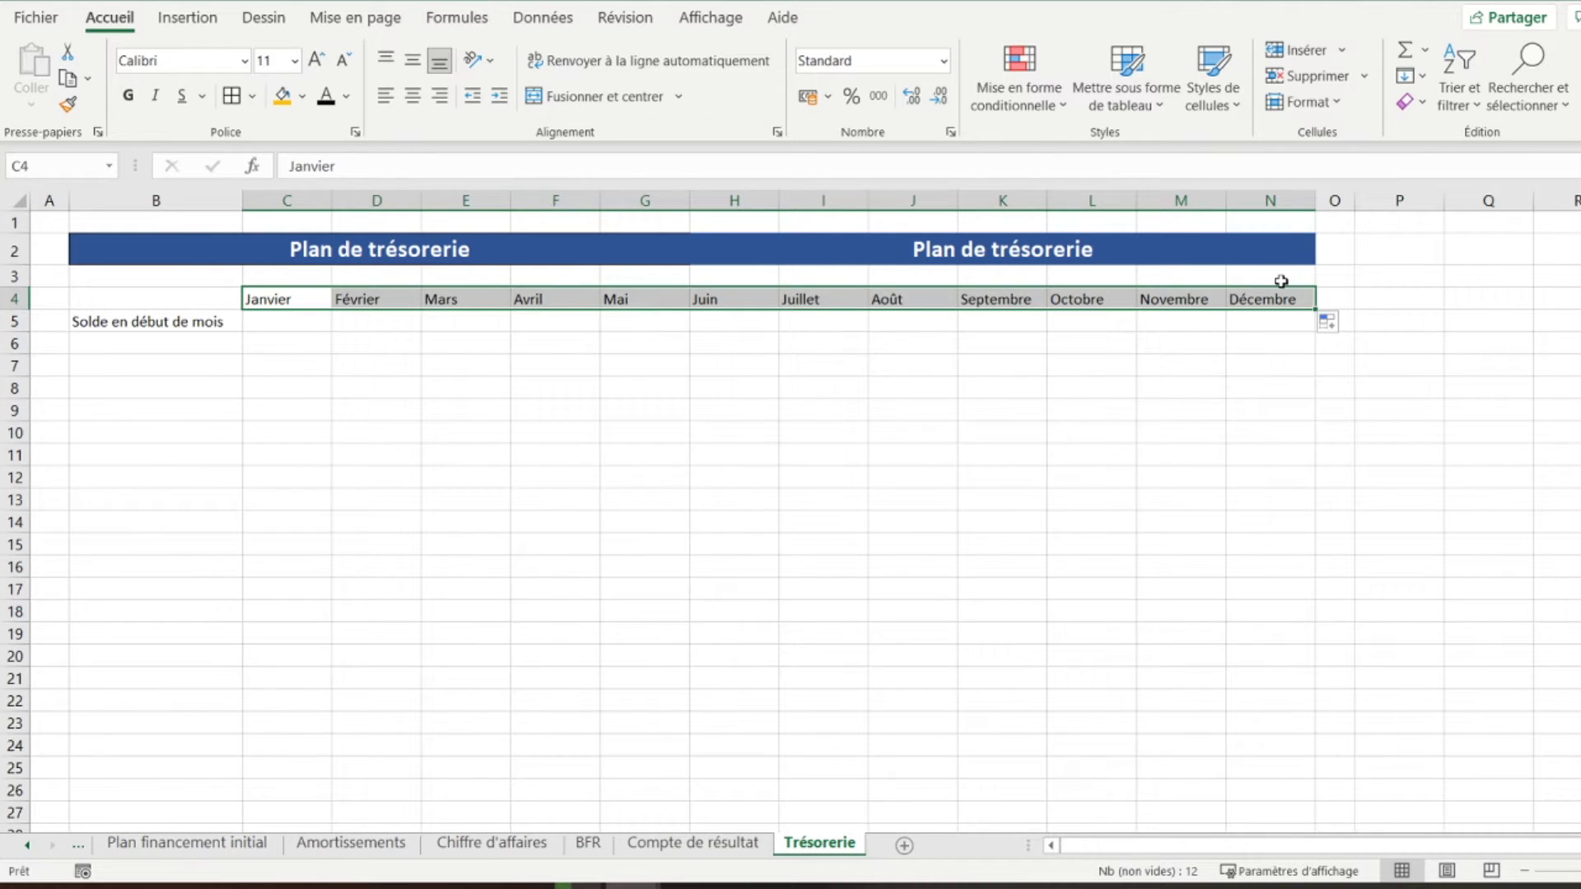
# Format the month headers C4:N4 with a dark blue fill and white, bold, centred text
pyautogui.click(302, 96)
pyautogui.click(352, 235)
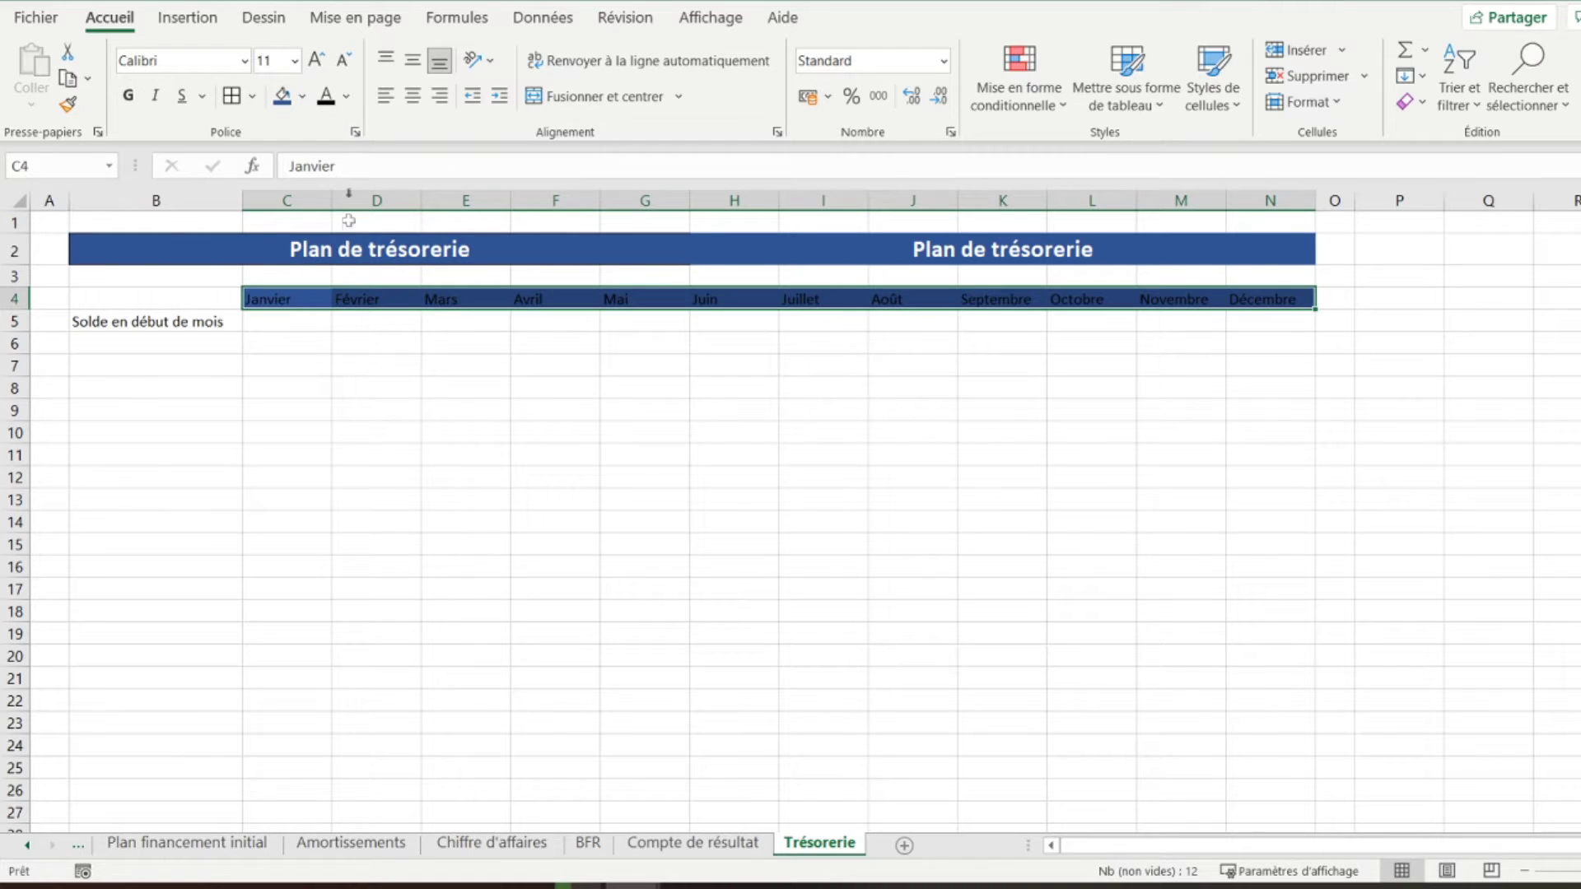
pyautogui.click(346, 96)
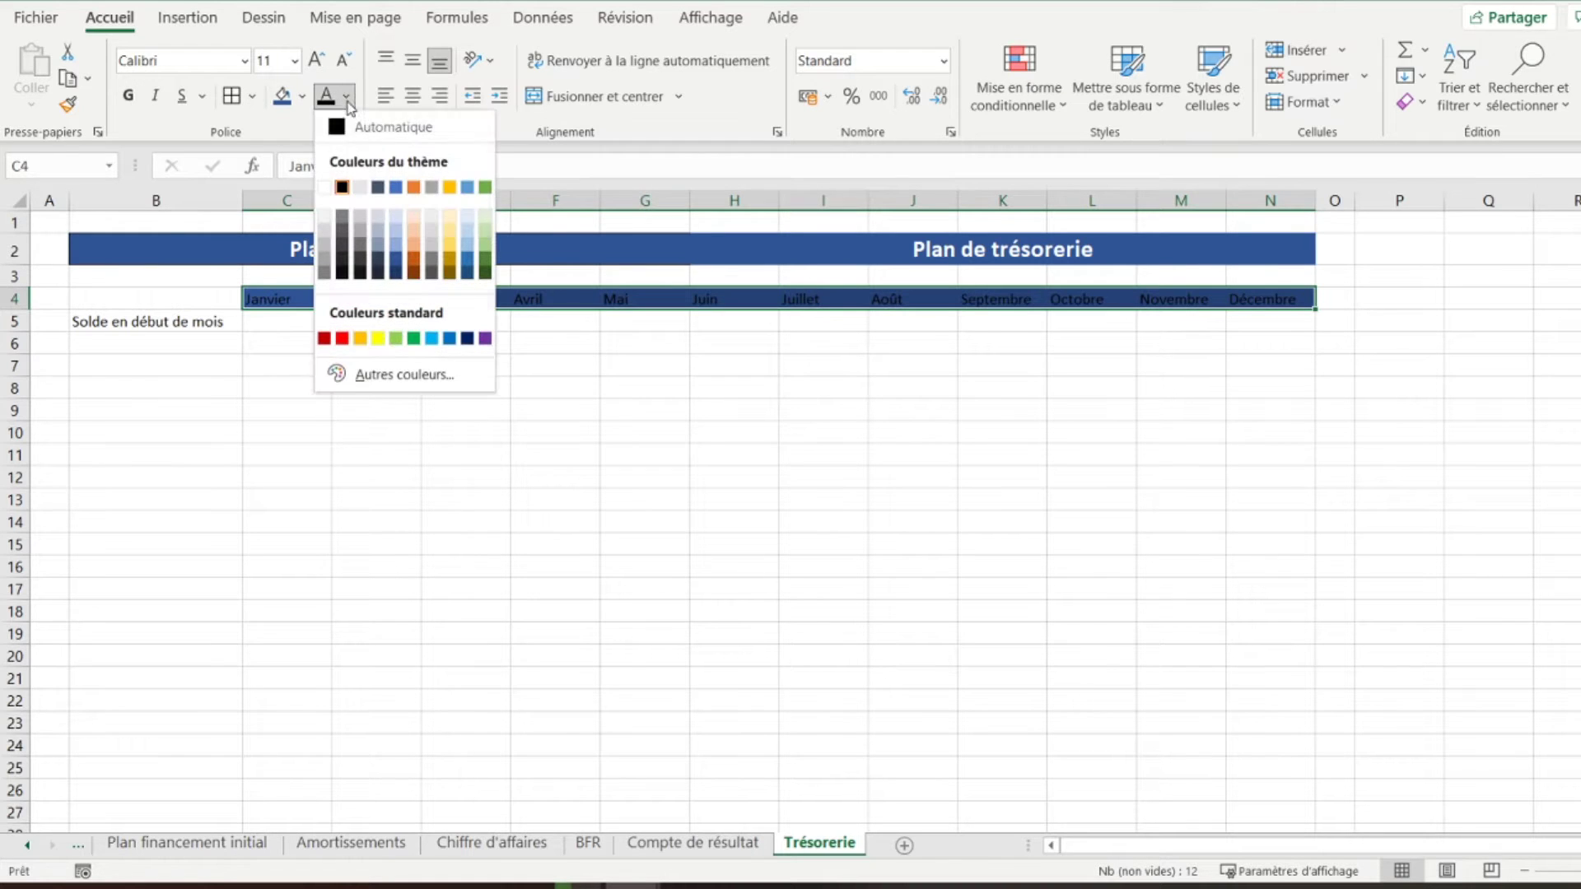
pyautogui.click(323, 187)
pyautogui.click(127, 95)
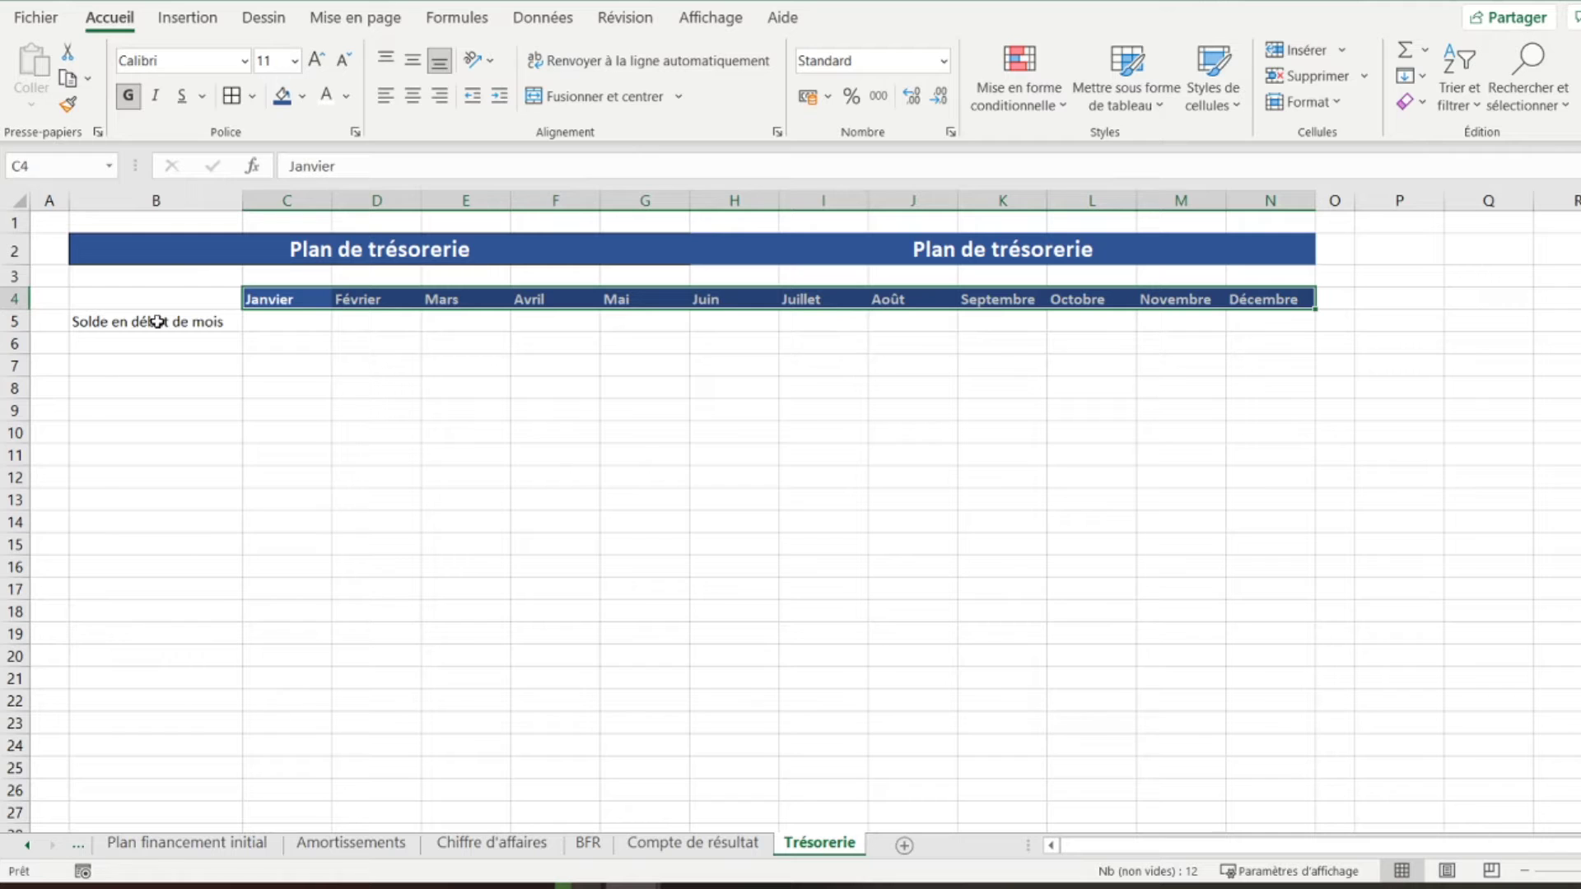
pyautogui.click(414, 97)
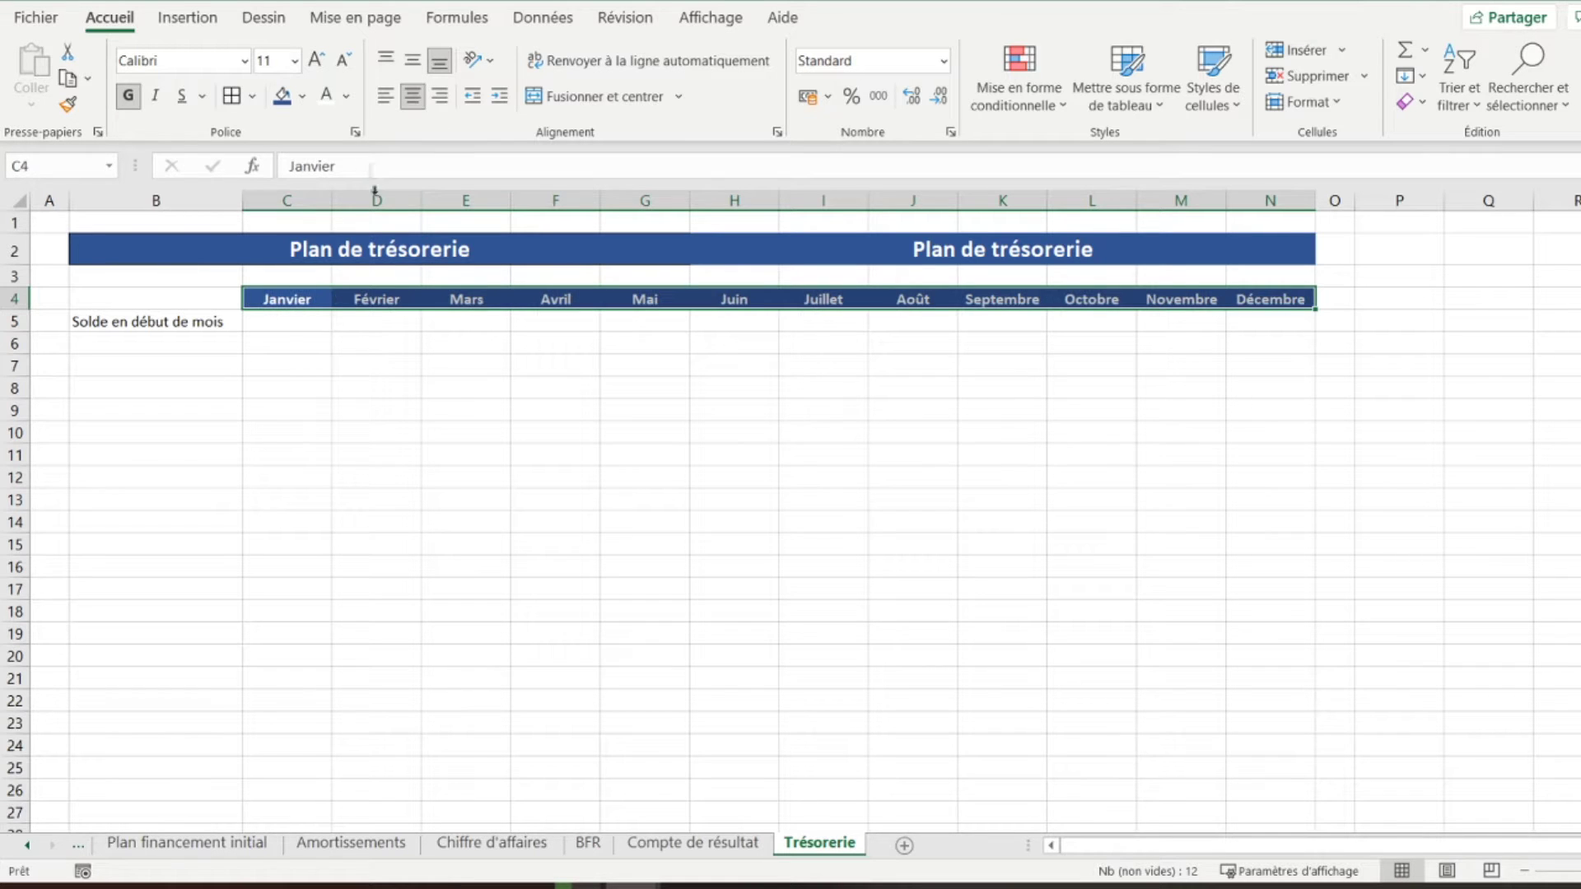
# Format the "Solde en début de mois" label in B5 with the dark blue fill and white bold text
pyautogui.click(145, 324)
pyautogui.click(282, 96)
pyautogui.click(326, 95)
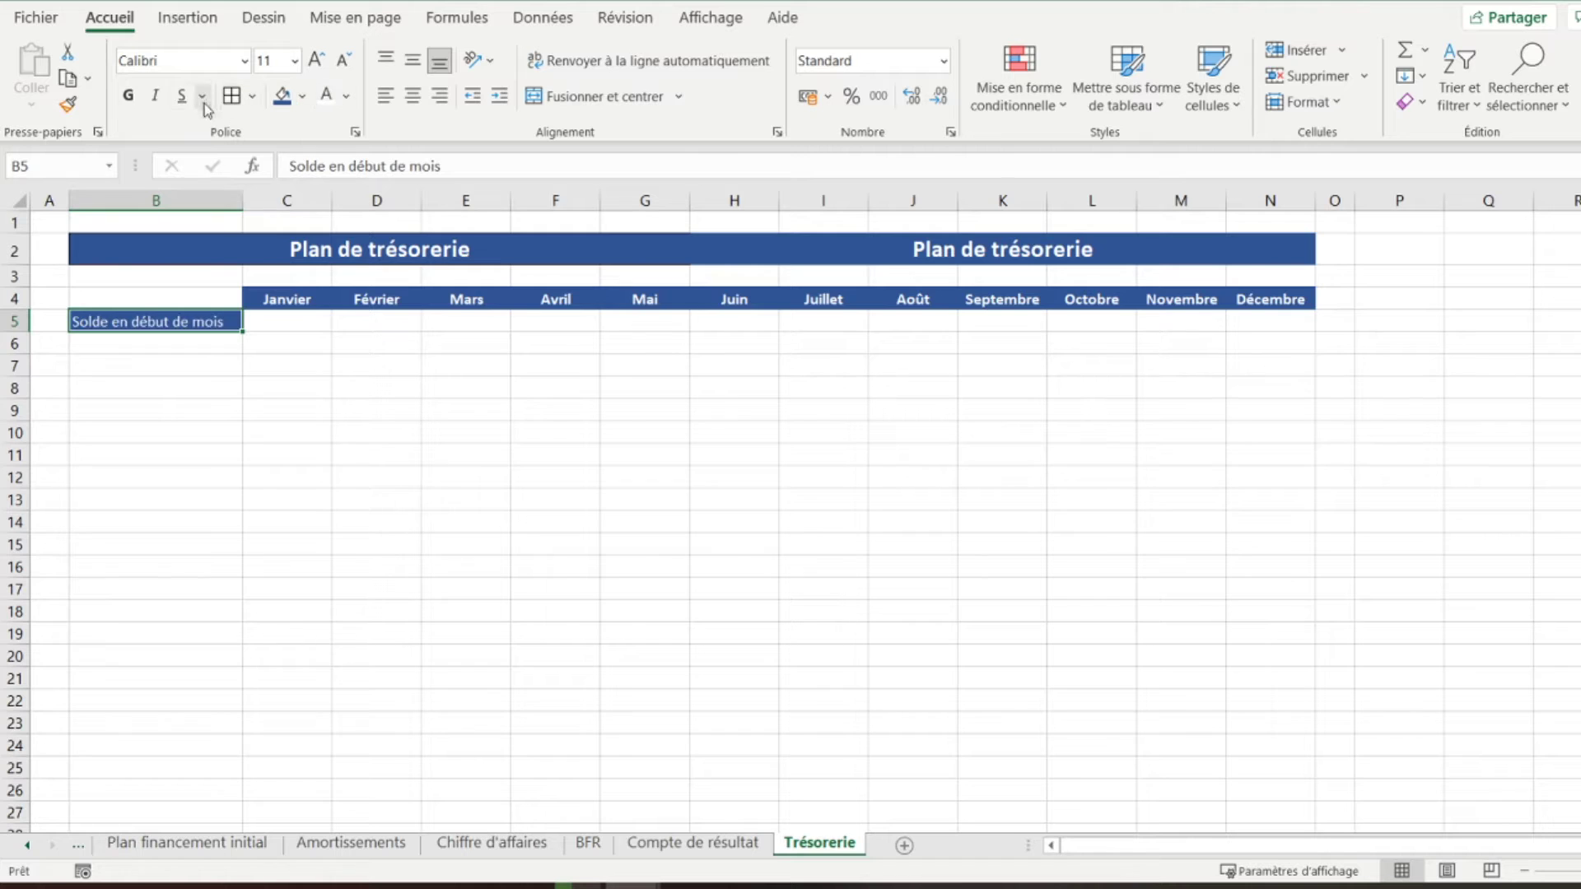
pyautogui.click(136, 99)
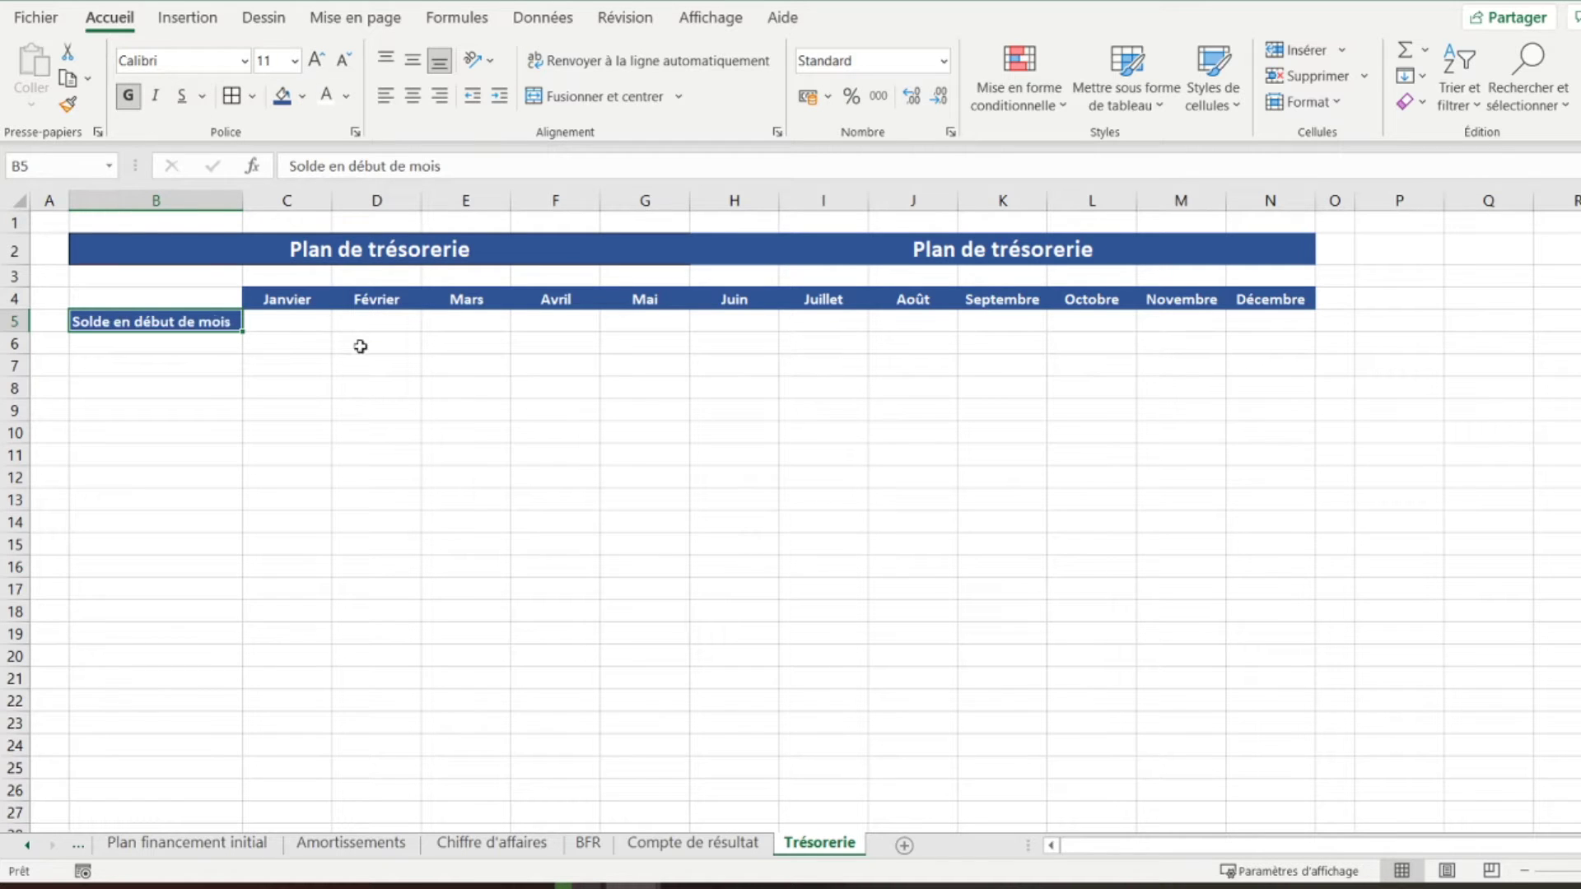
pyautogui.click(284, 323)
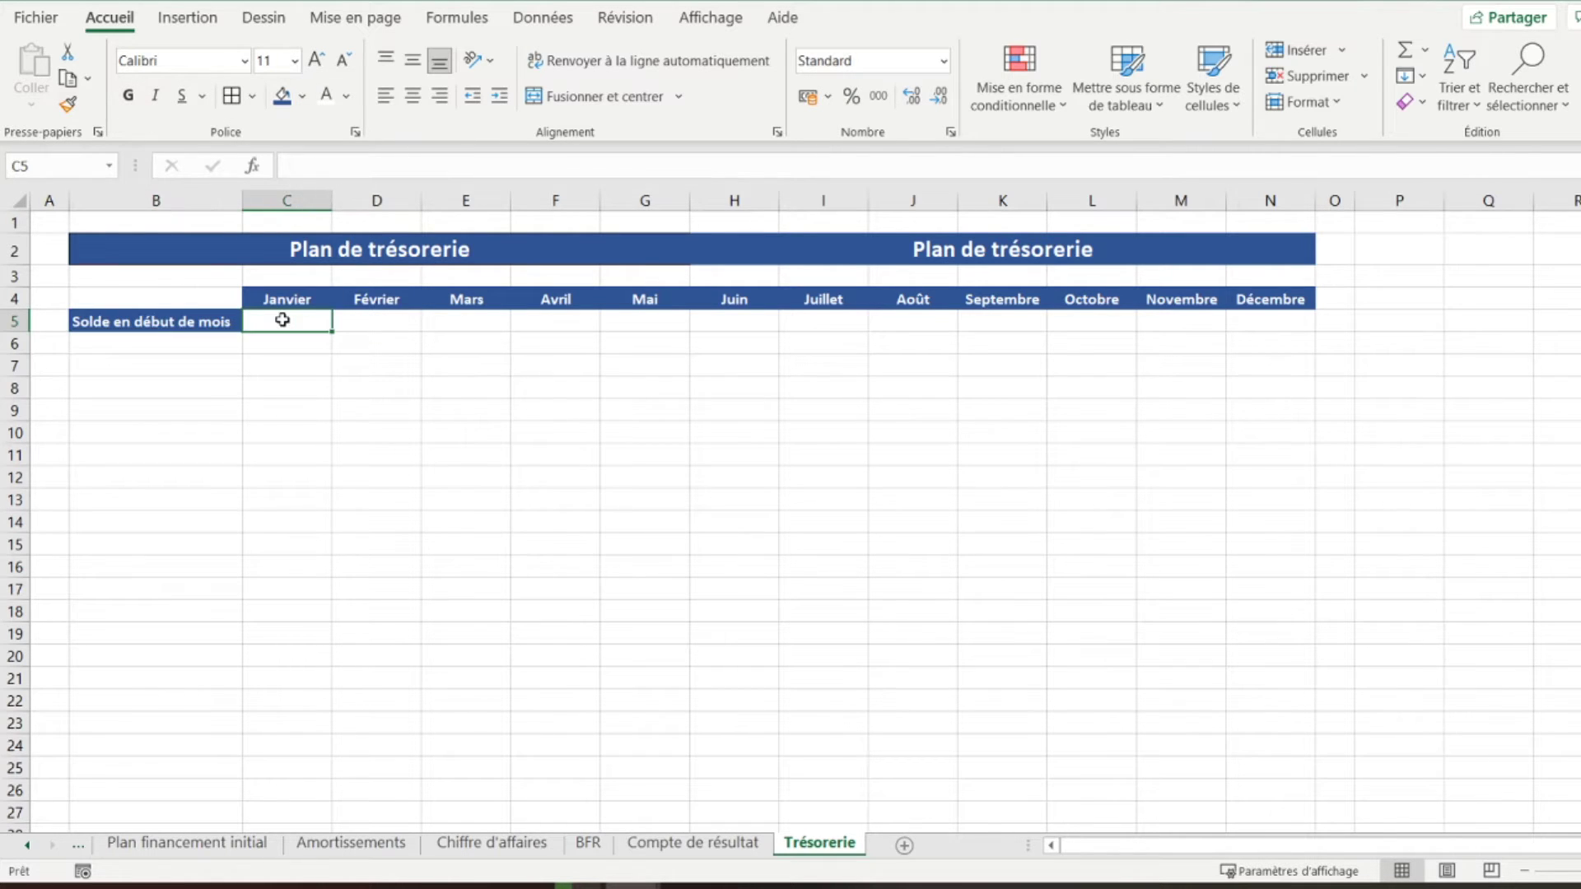
pyautogui.click(184, 323)
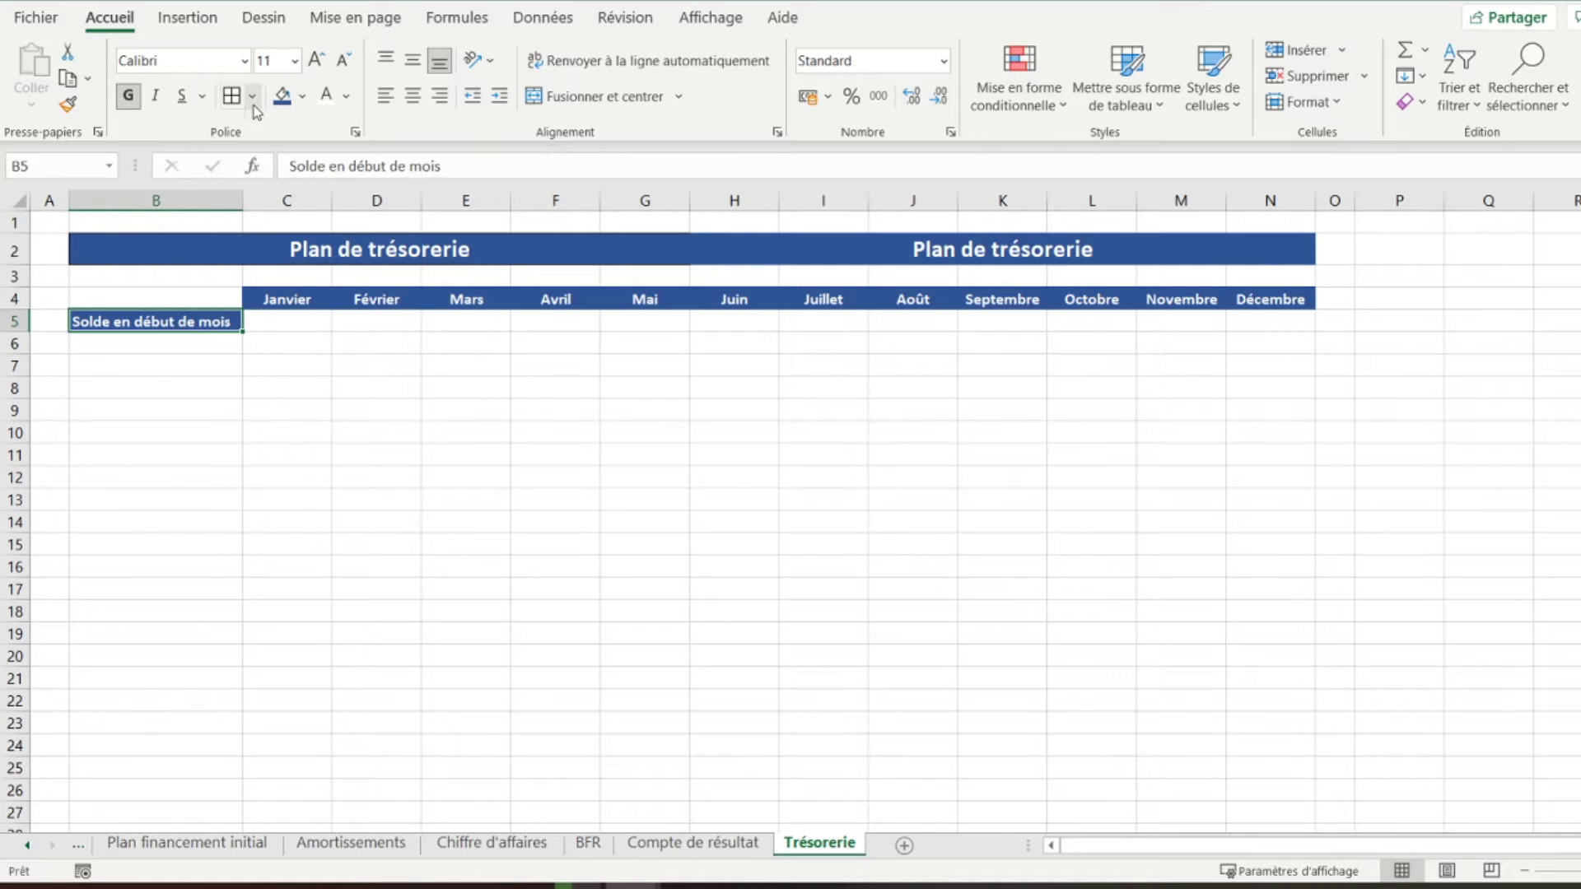
pyautogui.click(289, 322)
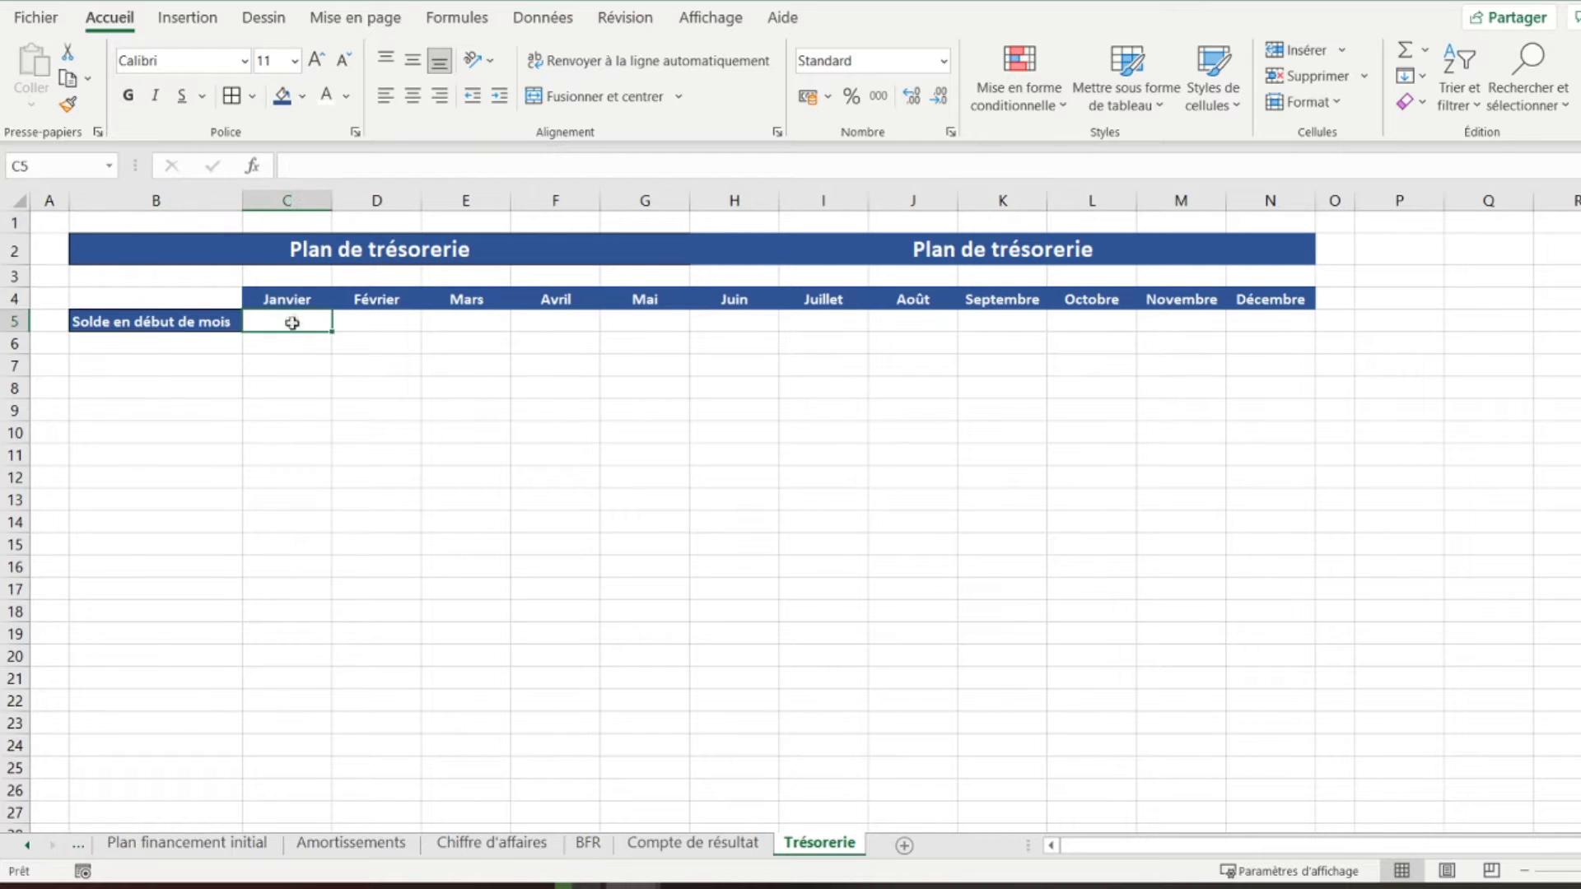
# Add borders to all cells of the month header and opening balance rows, C4:N5
pyautogui.moveTo(284, 299); pyautogui.dragTo(1274, 325)
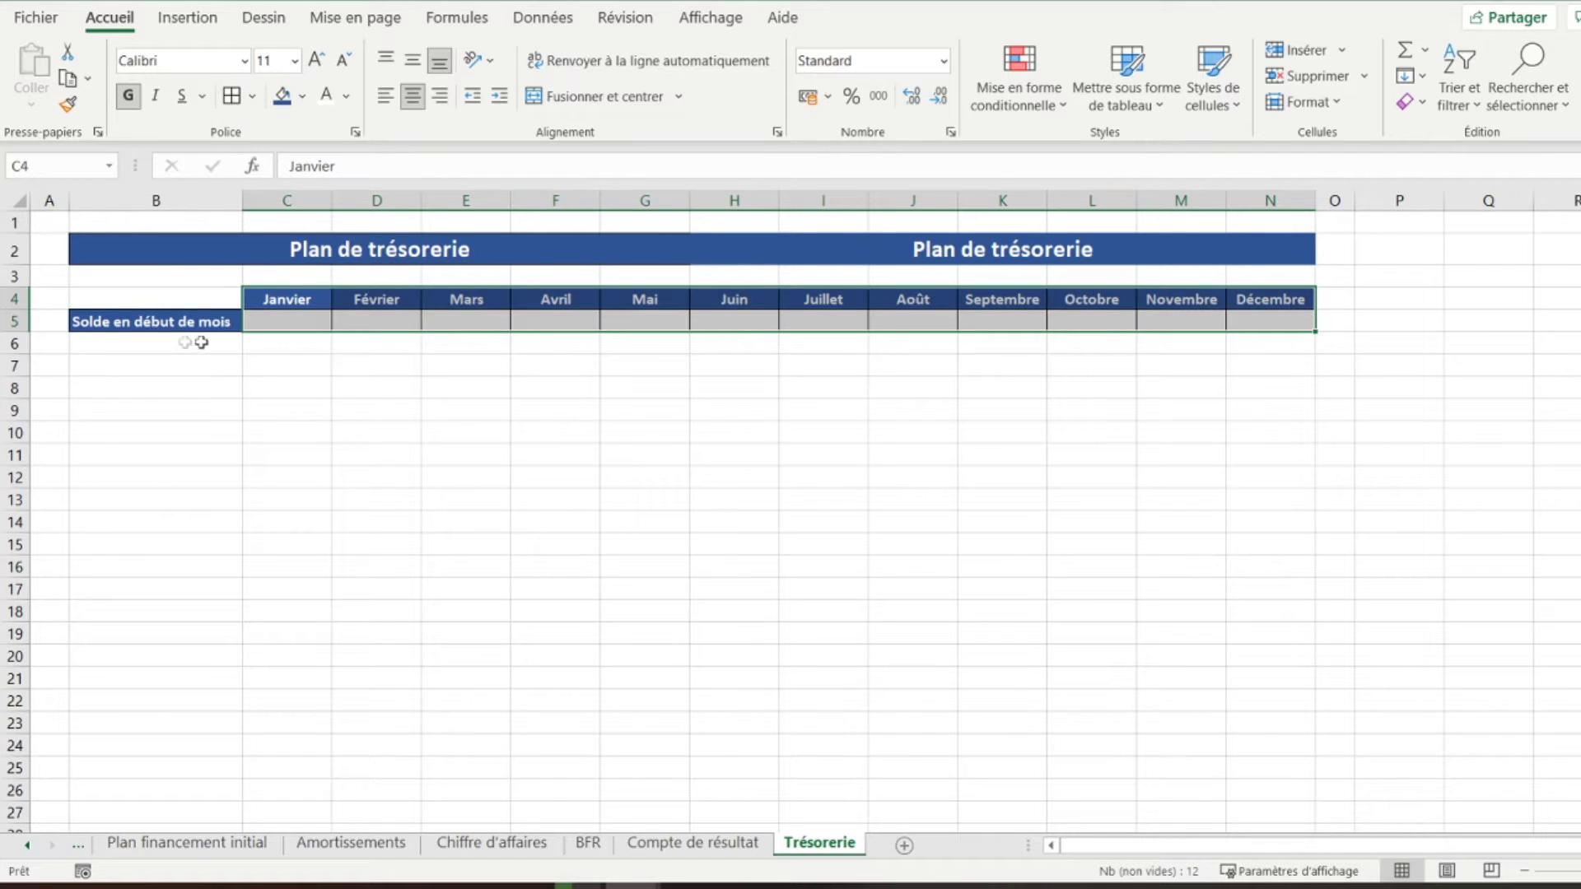
pyautogui.click(139, 318)
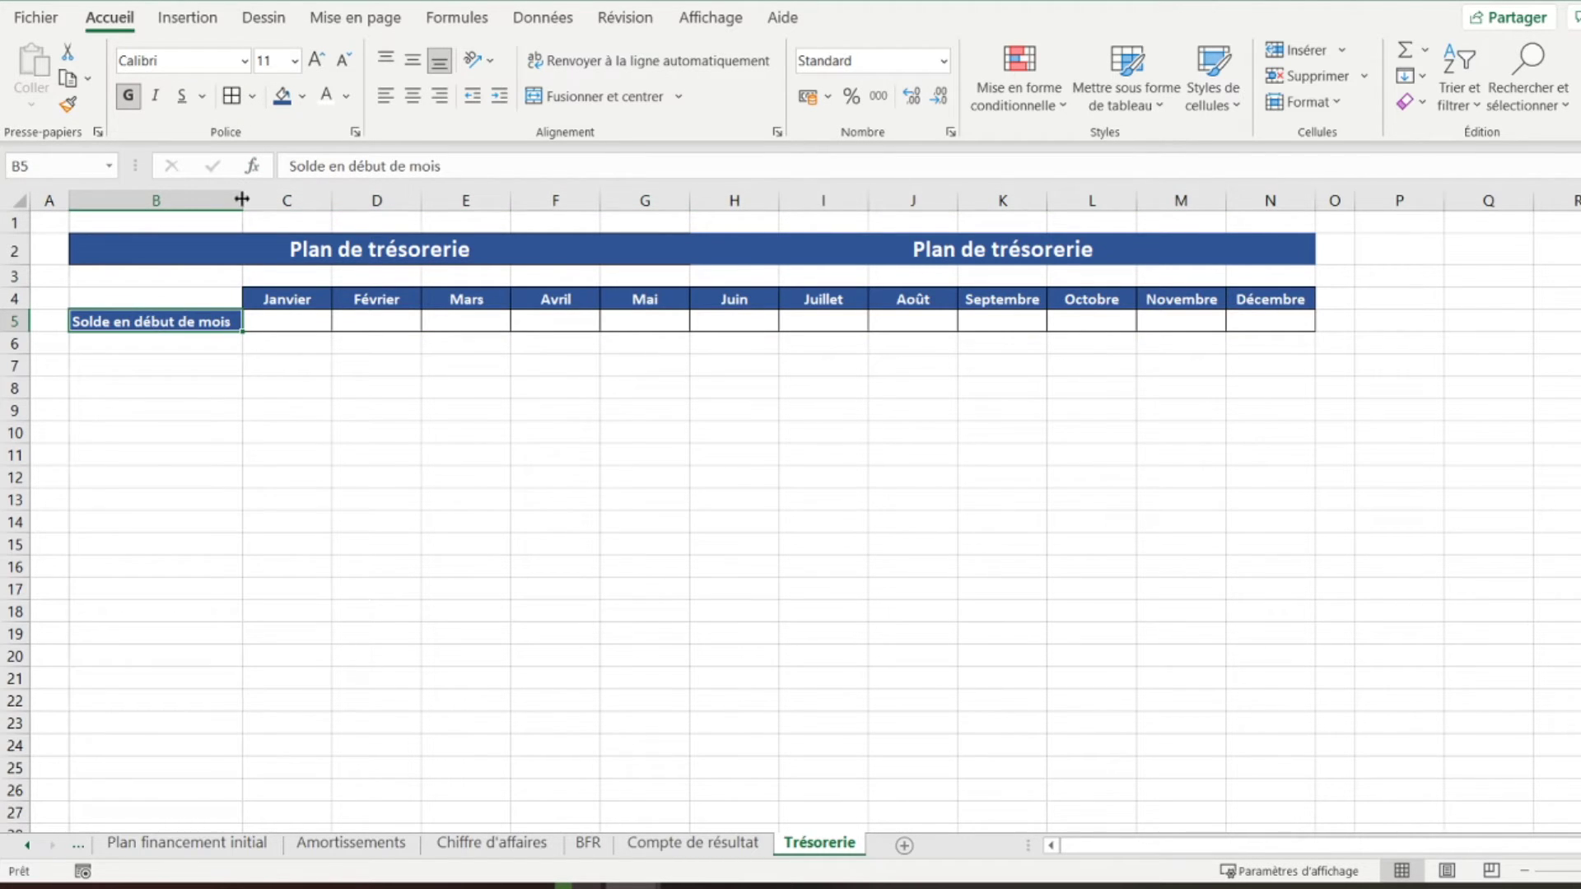
# Merge and centre B7:G7 and give the merged cell the dark blue fill
pyautogui.click(120, 375)
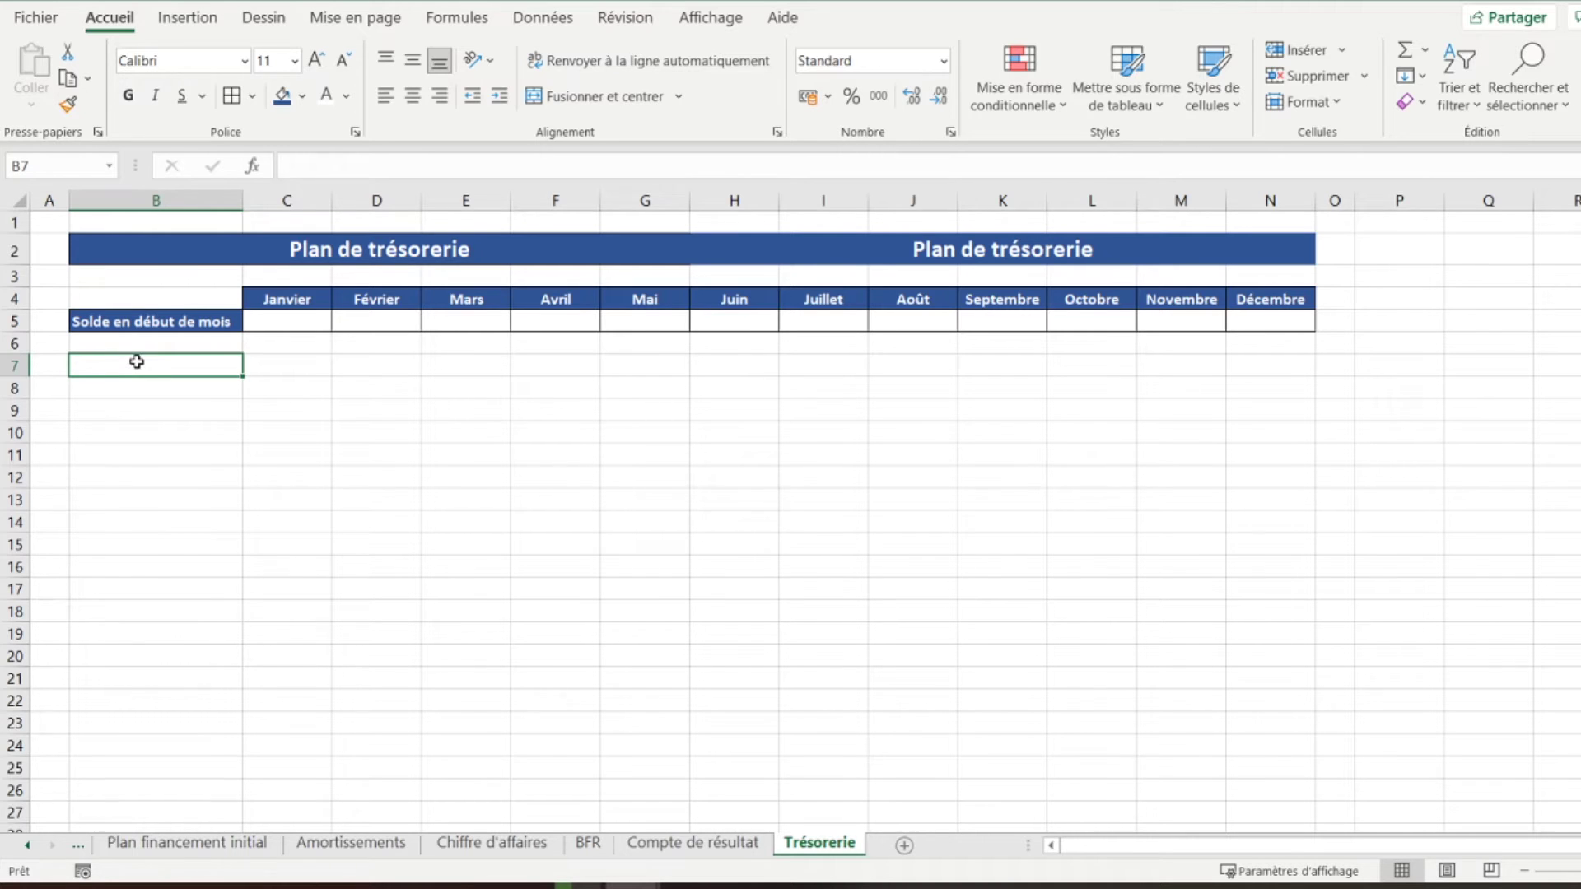
pyautogui.moveTo(165, 366); pyautogui.dragTo(666, 371)
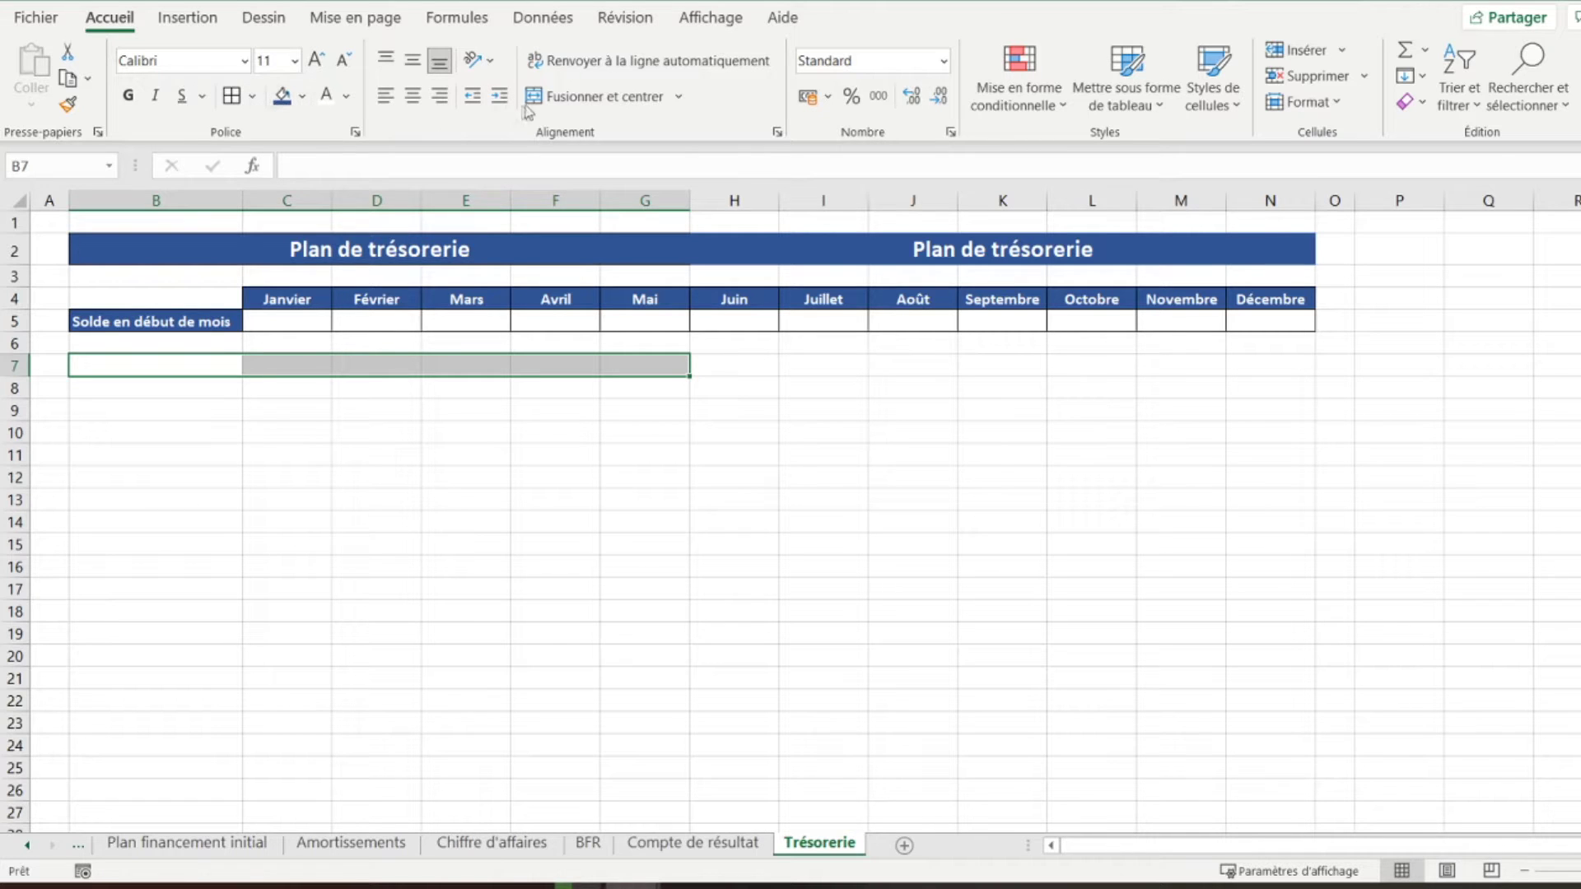
pyautogui.click(576, 96)
pyautogui.click(282, 96)
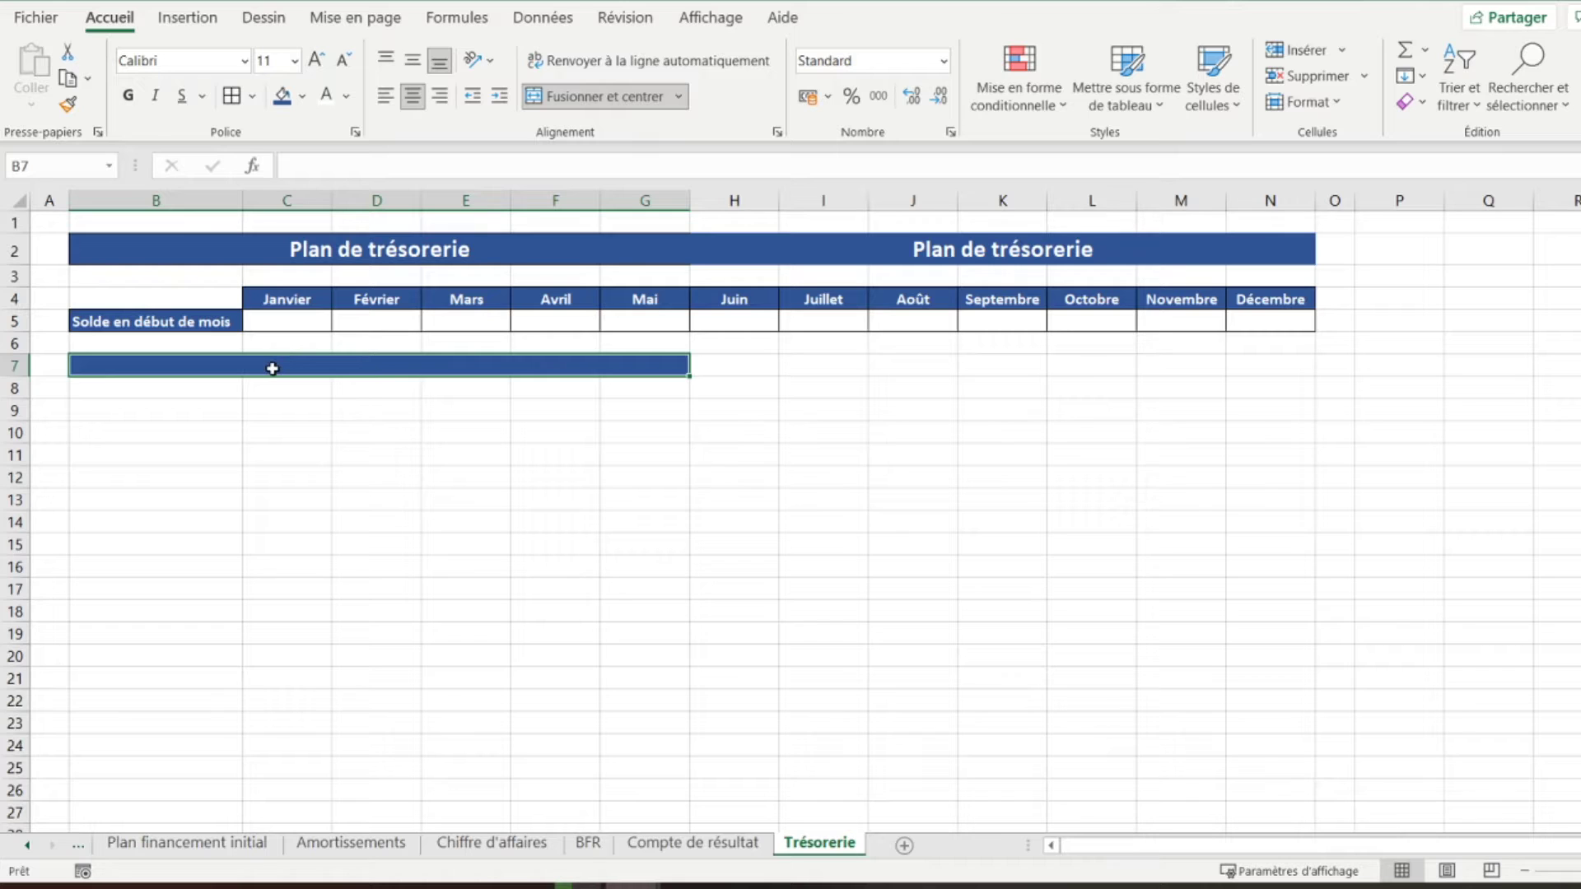
# Enter "Encaissements" in the merged B7:G7 banner and make the text bold
pyautogui.write('E')
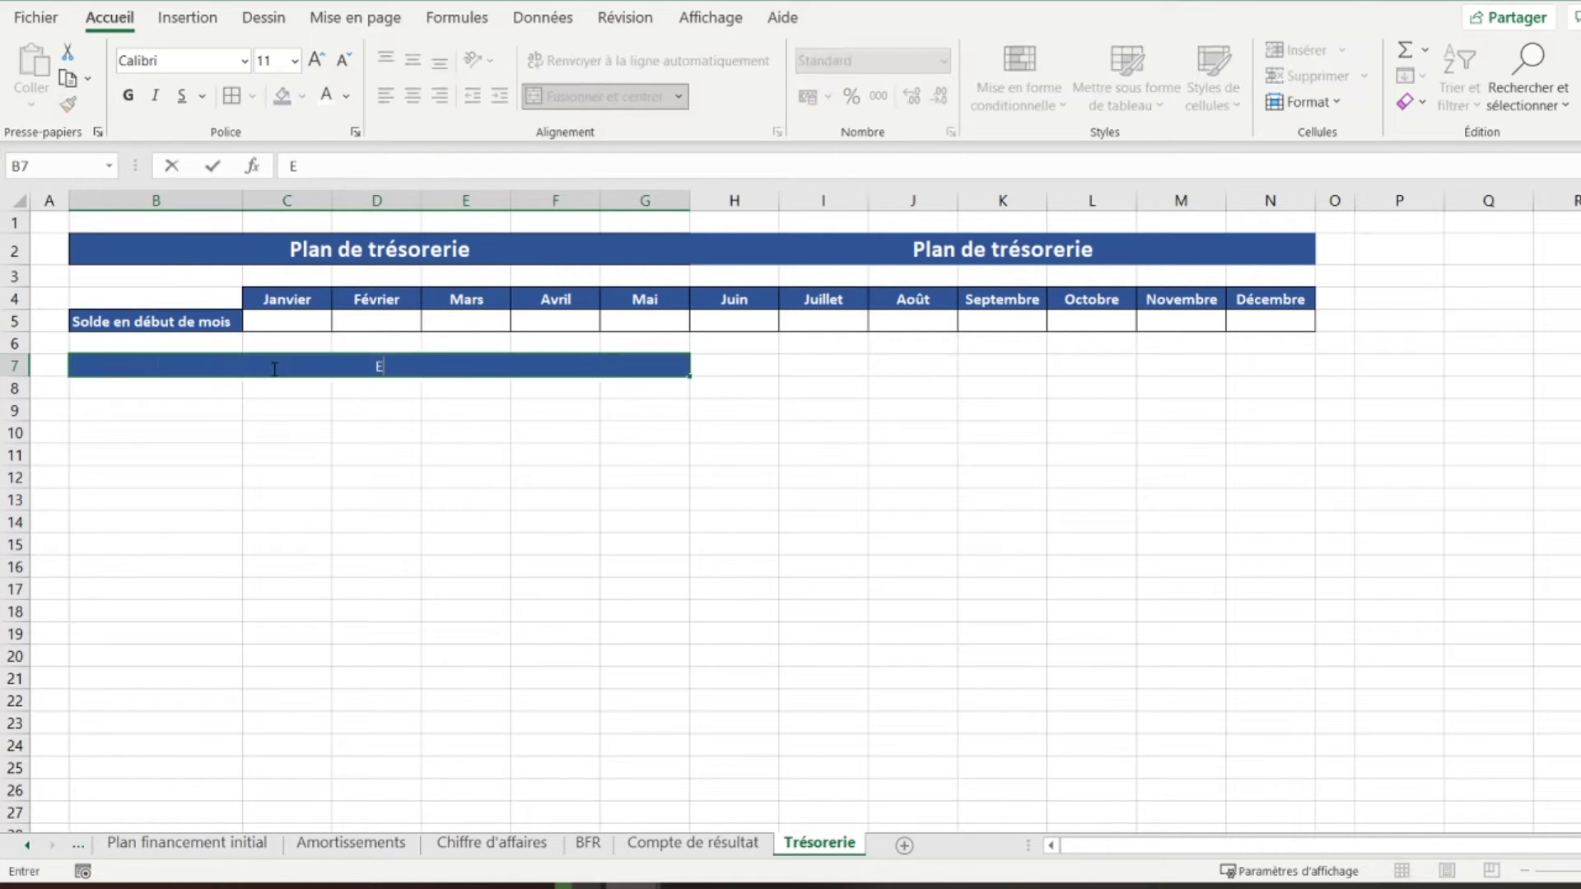
pyautogui.write('ncaissements')
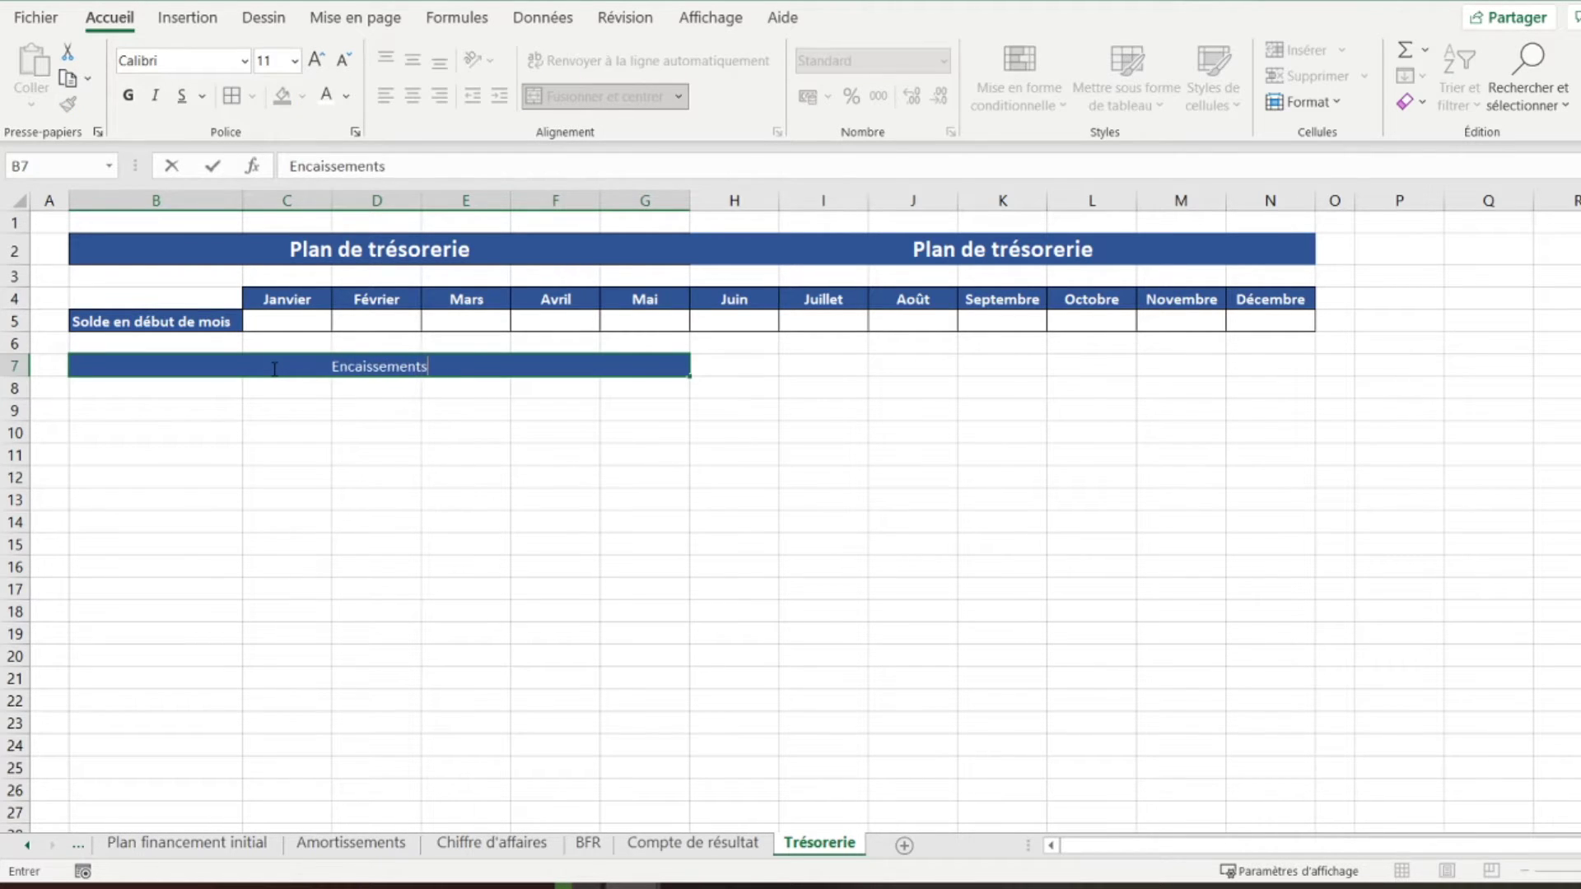
pyautogui.press('Return')
pyautogui.click(272, 368)
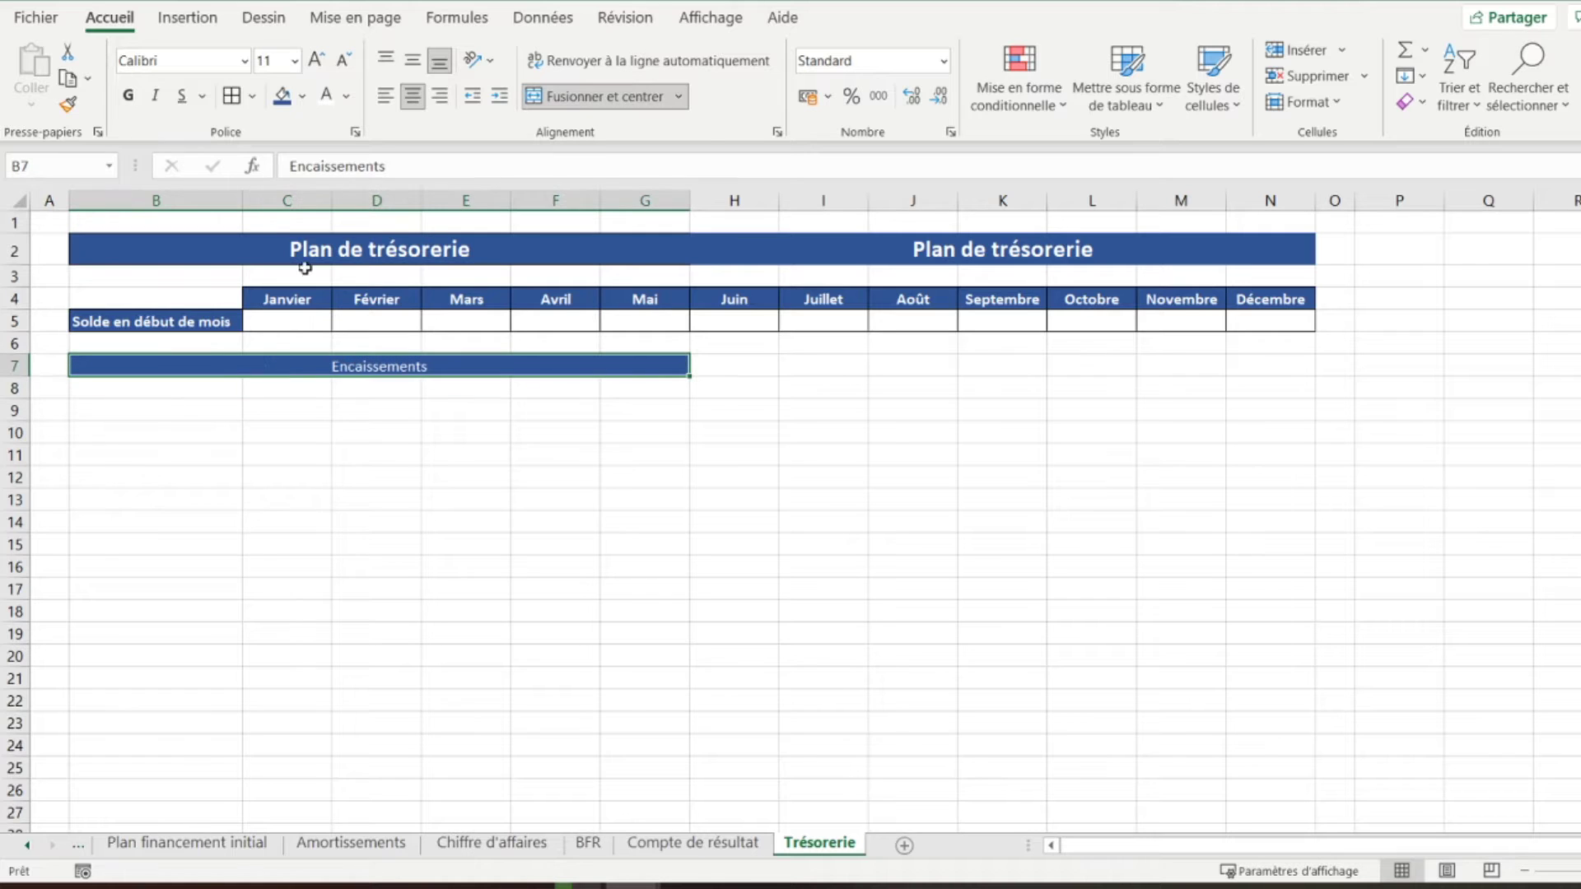
pyautogui.click(127, 96)
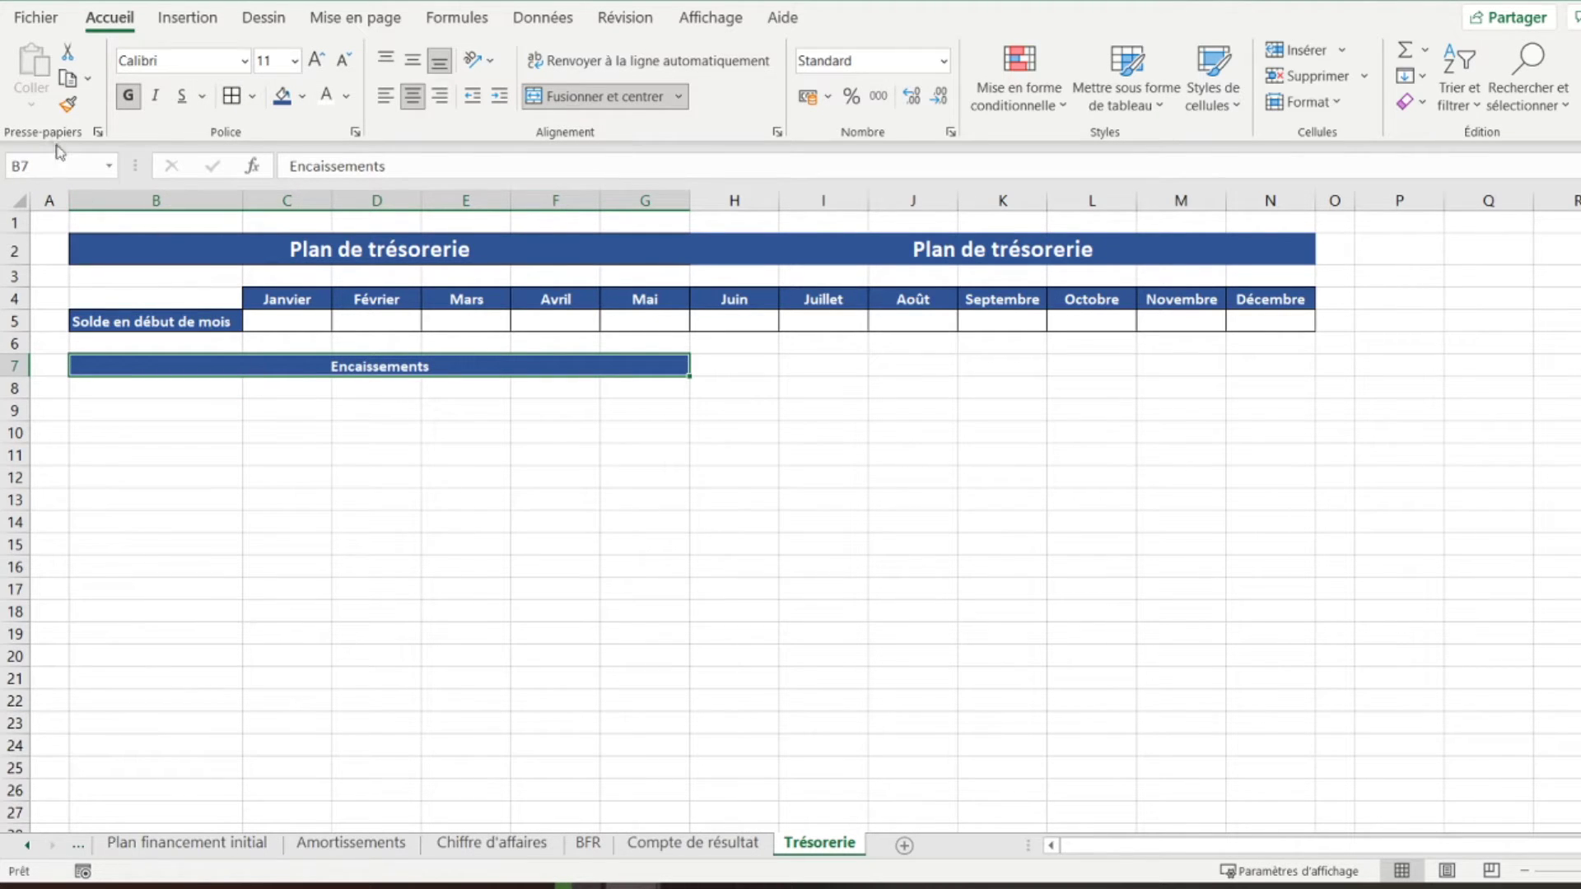
# Copy the Encaissements banner's formatting to H7 and extend the merged, centred cell to H7:N7
pyautogui.click(68, 104)
pyautogui.click(745, 363)
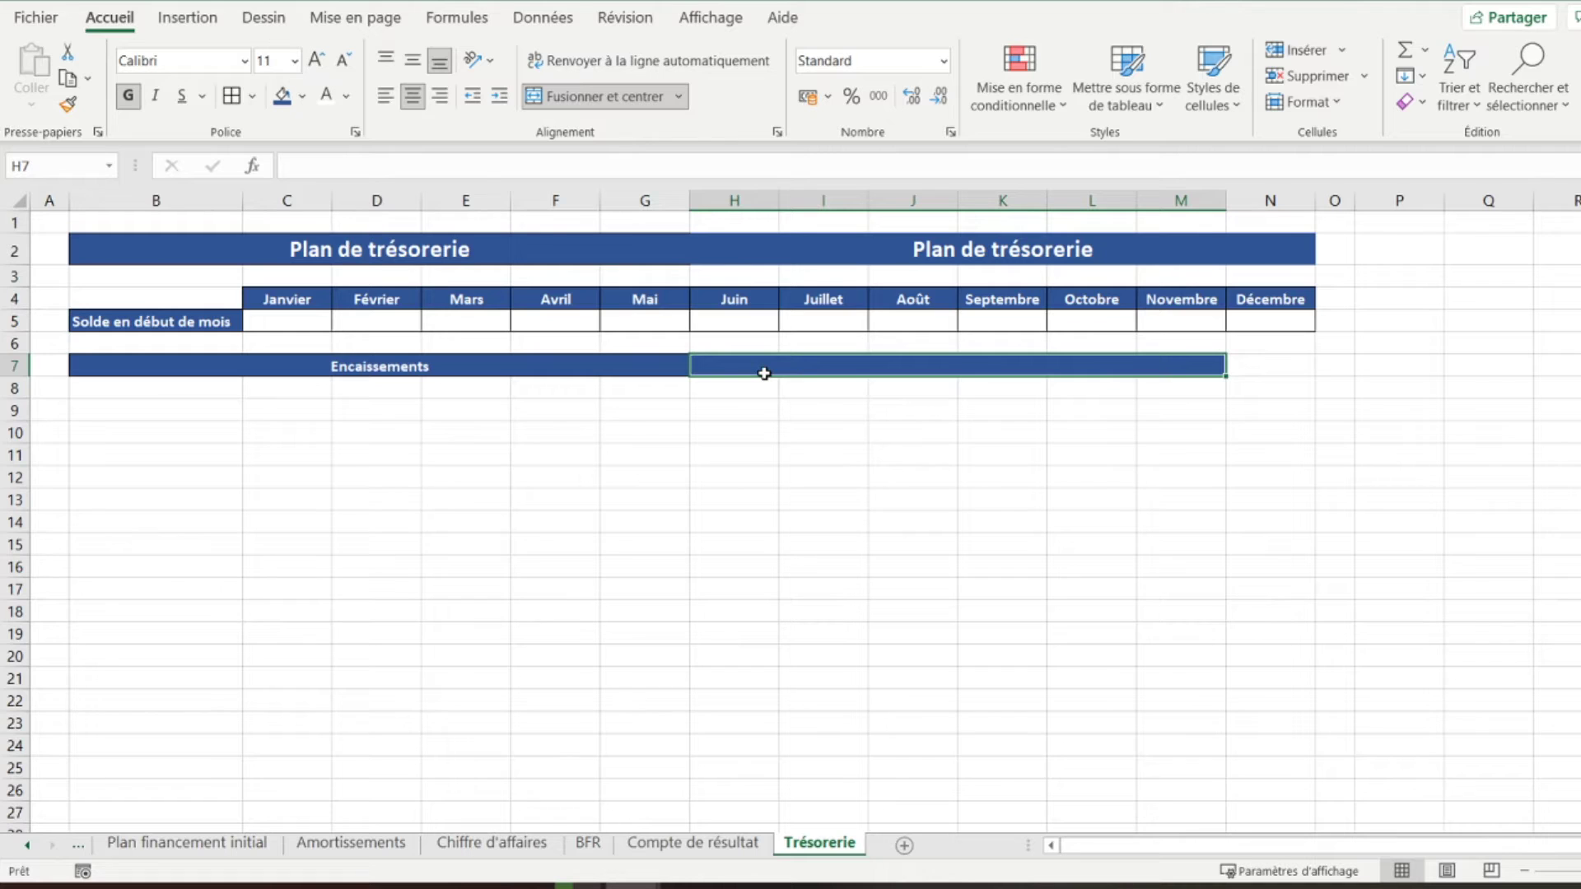
pyautogui.moveTo(716, 367); pyautogui.dragTo(1266, 363)
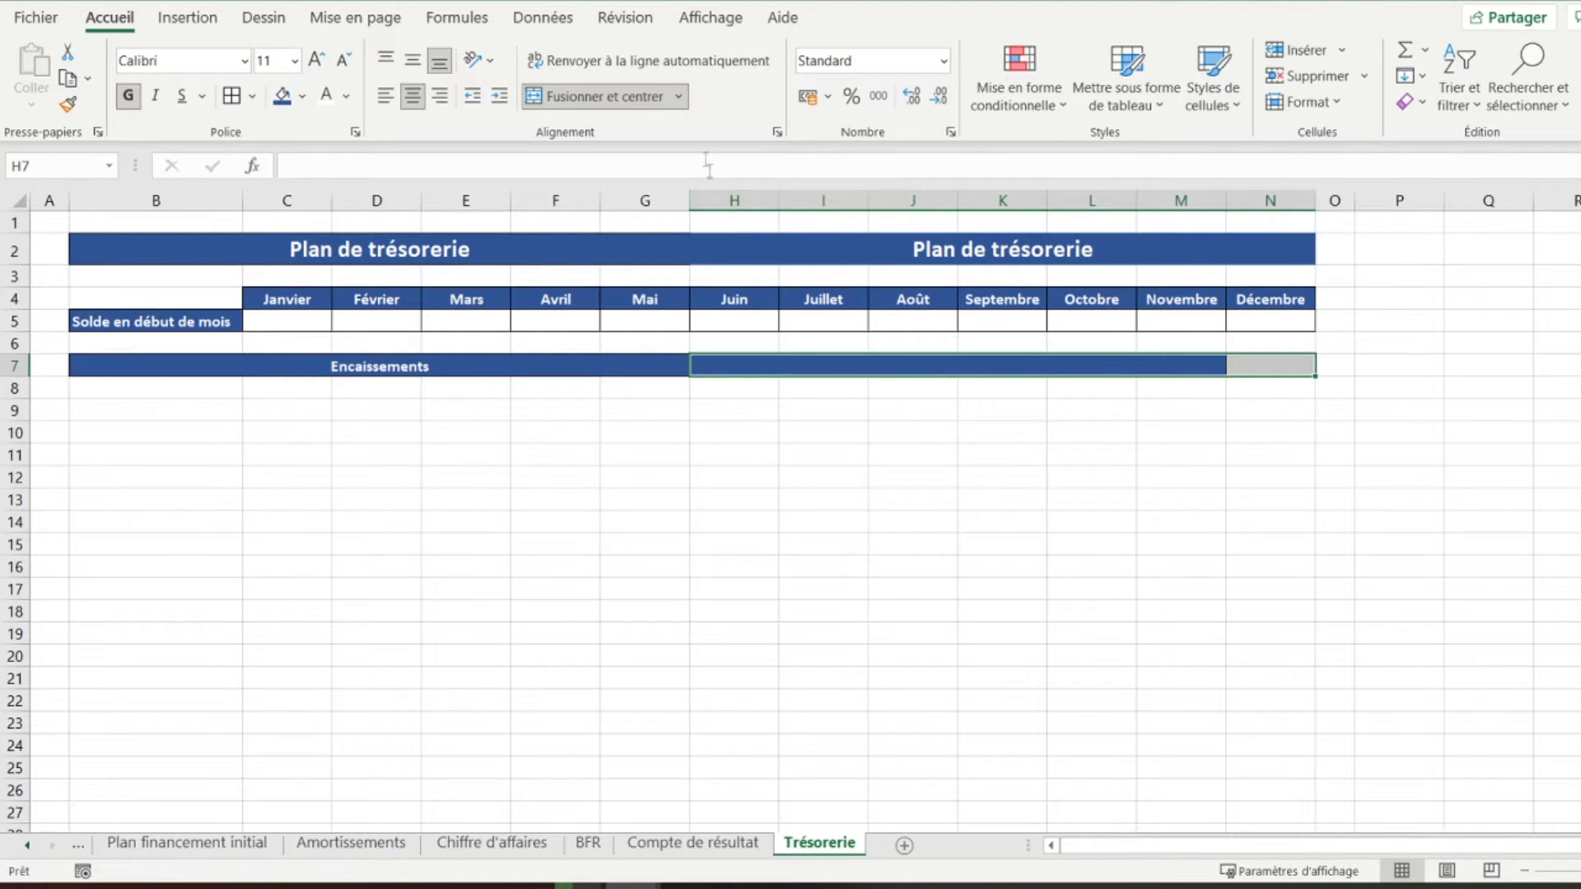
pyautogui.click(617, 97)
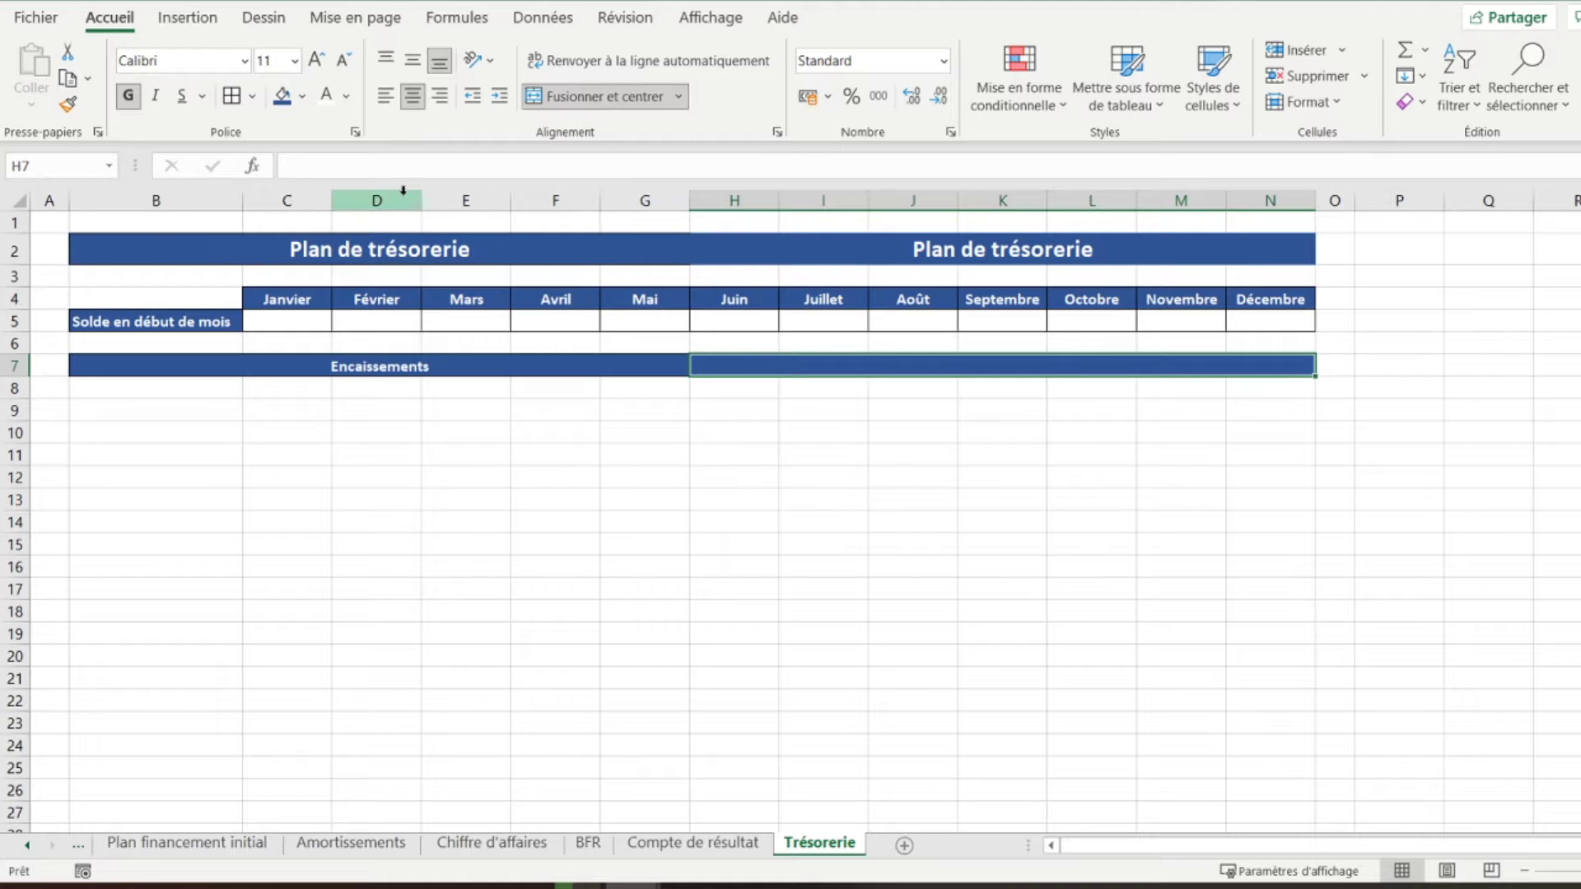
# Enter "Encaissements" in the merged H7:N7 banner and add borders to both row 7 banners
pyautogui.write('Encaiss')
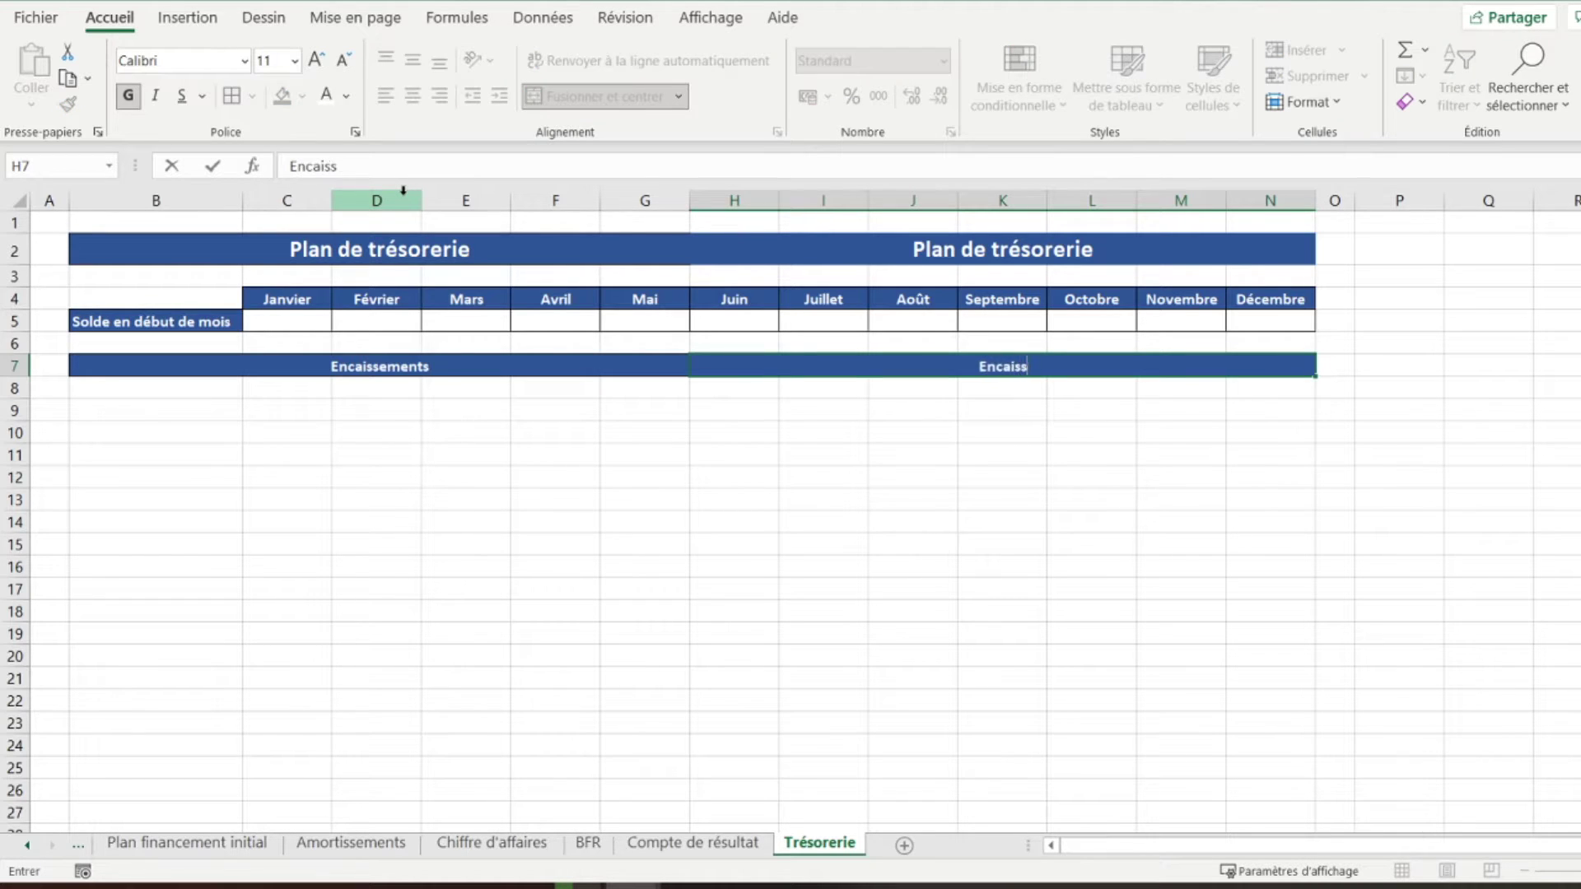
pyautogui.write('ement')
pyautogui.write('s')
pyautogui.press('Return')
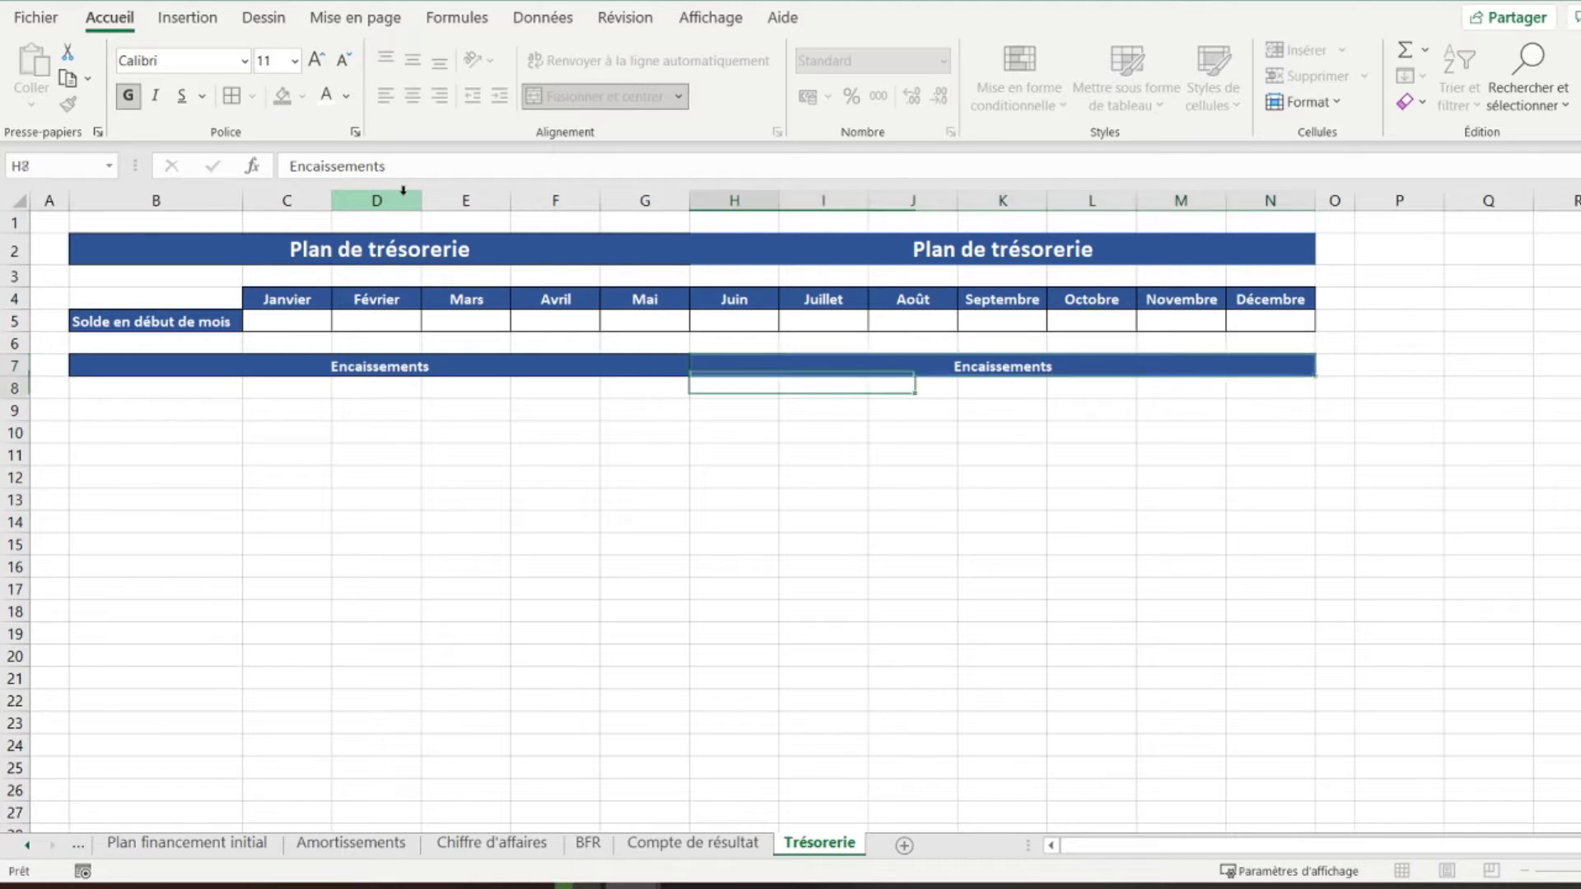
pyautogui.click(152, 386)
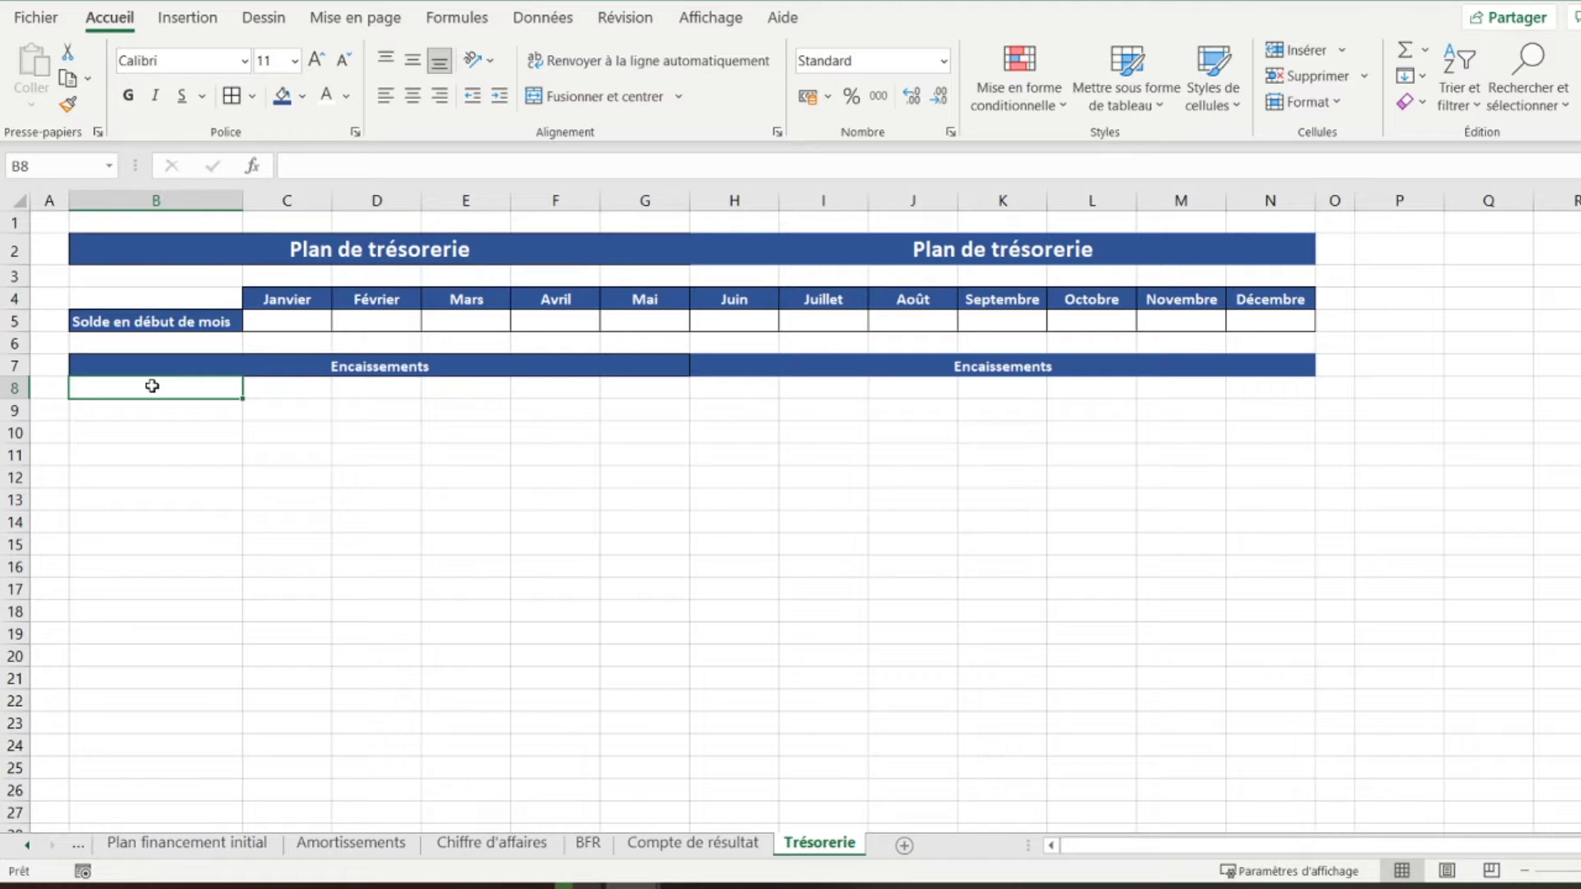
pyautogui.moveTo(165, 371); pyautogui.dragTo(952, 359)
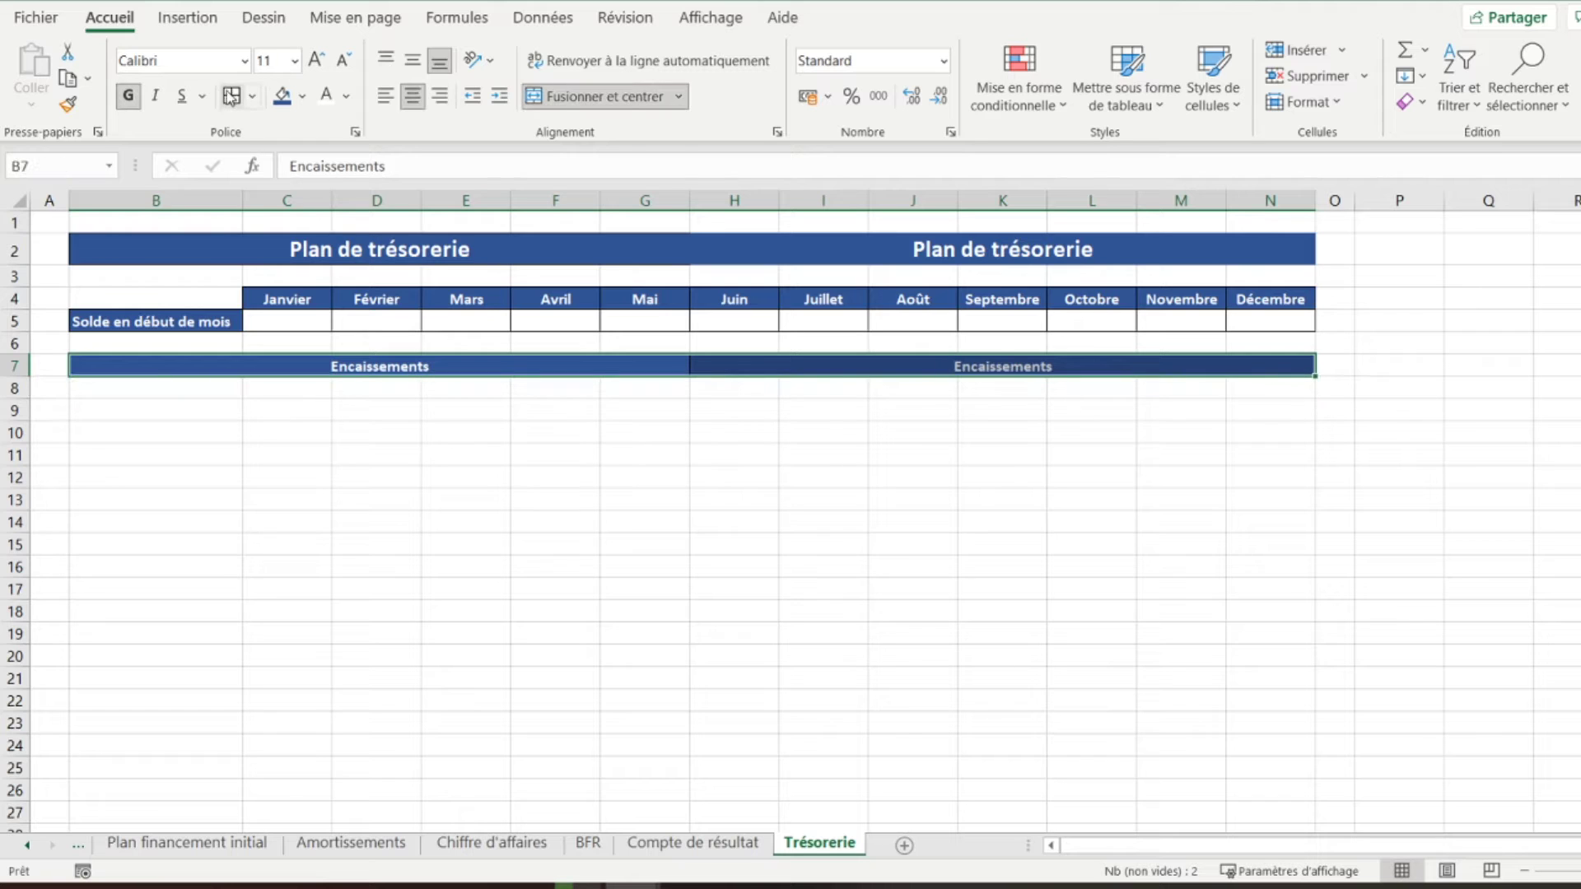
# Enter the receipt labels "Ventes de marchandises" in B8 and "Ventes de prestations" in B9
pyautogui.click(159, 397)
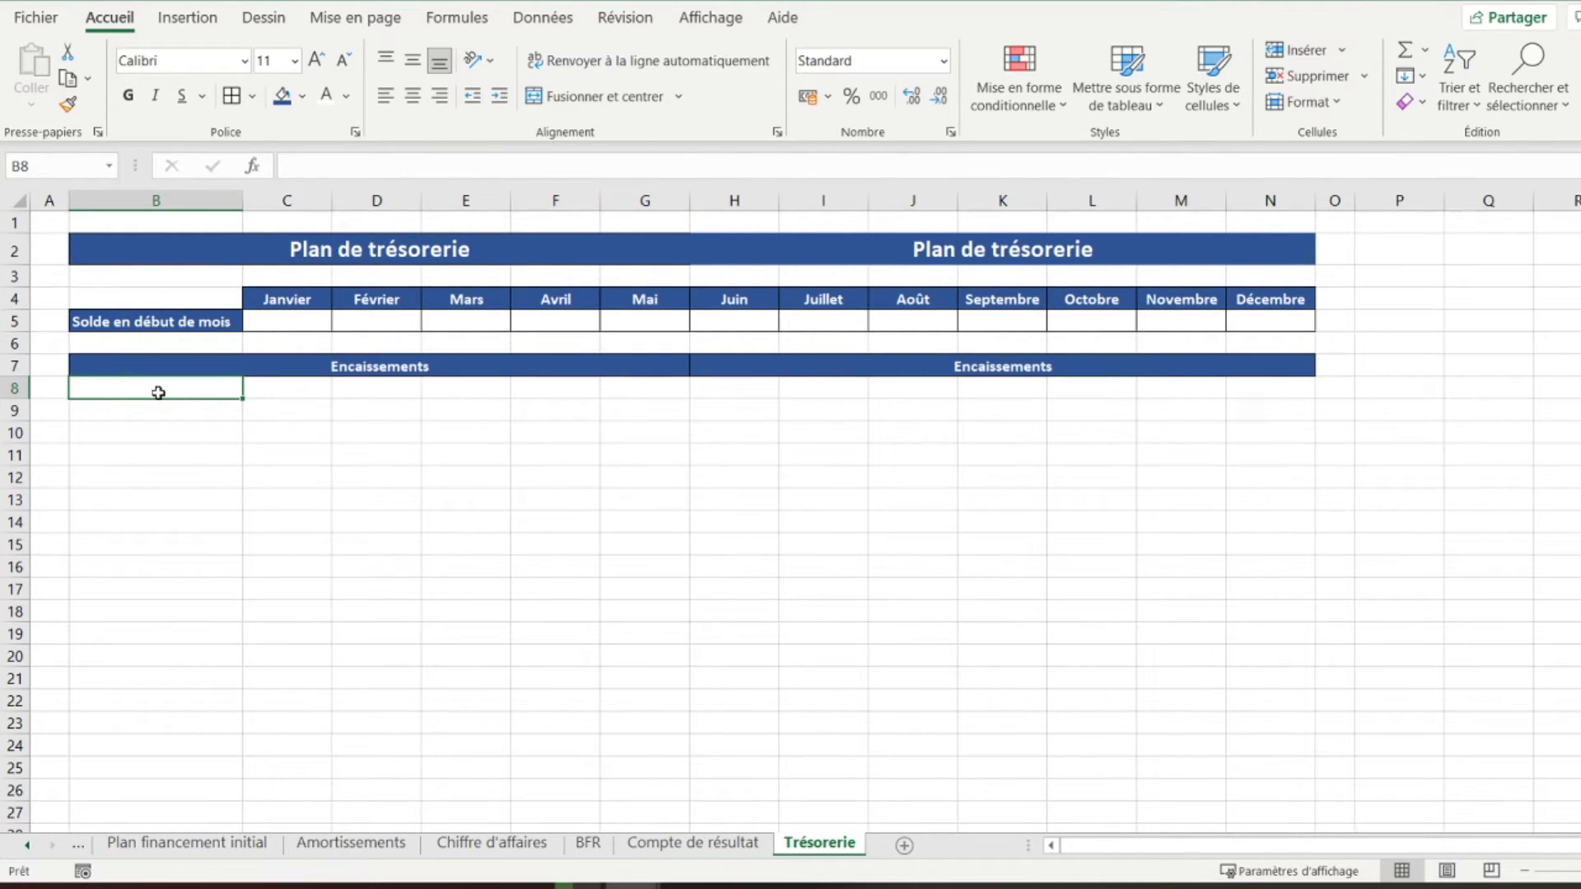
pyautogui.write('Ventes de marchandises')
pyautogui.press('Return')
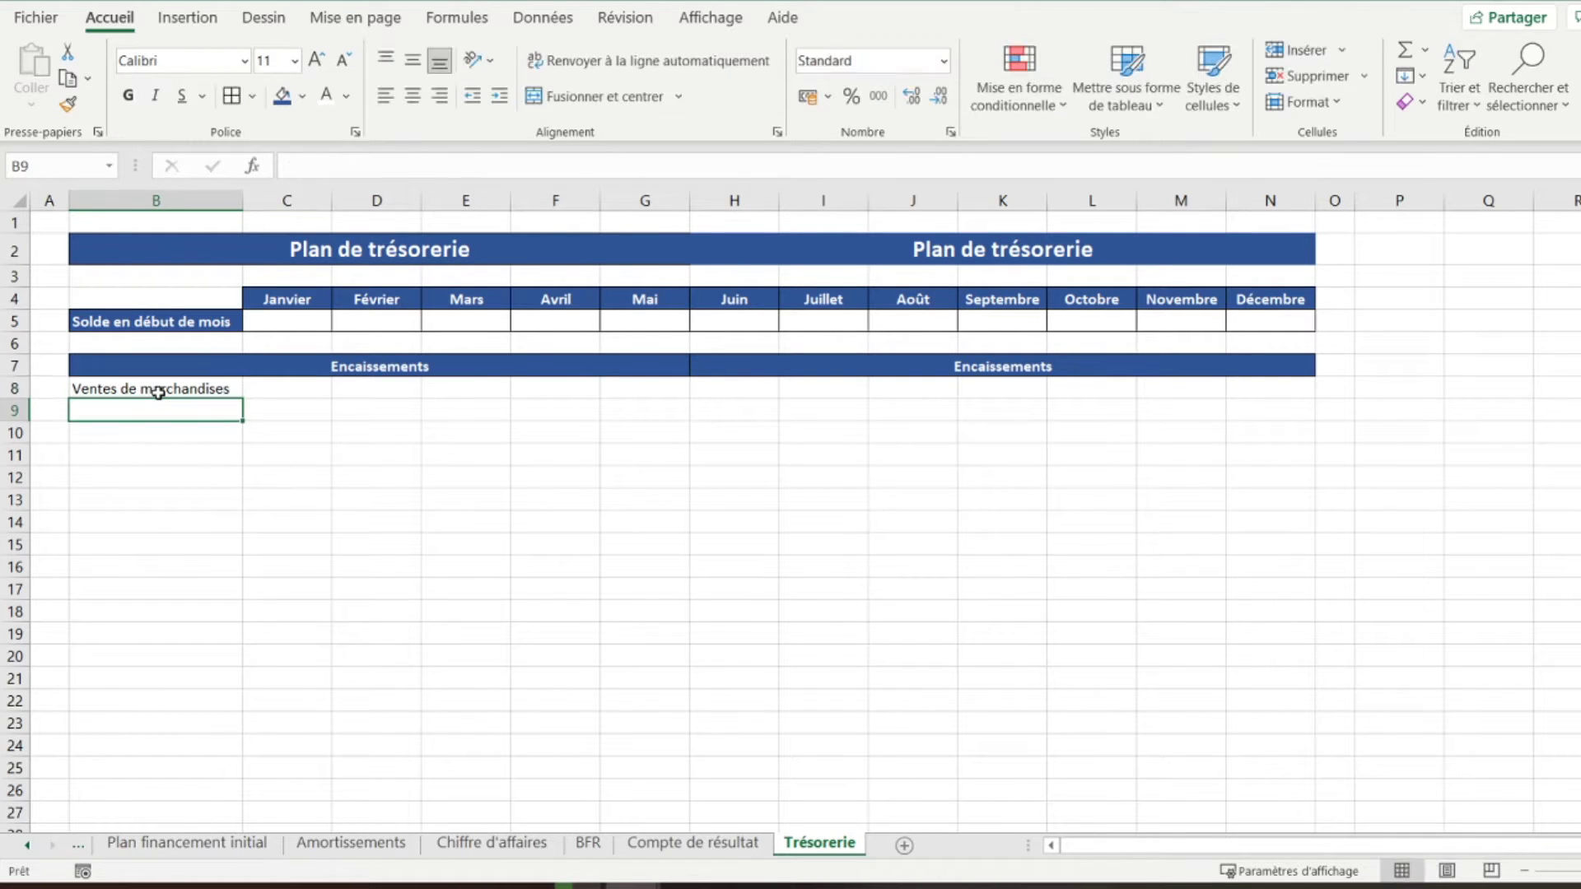
pyautogui.write('Ventes de p')
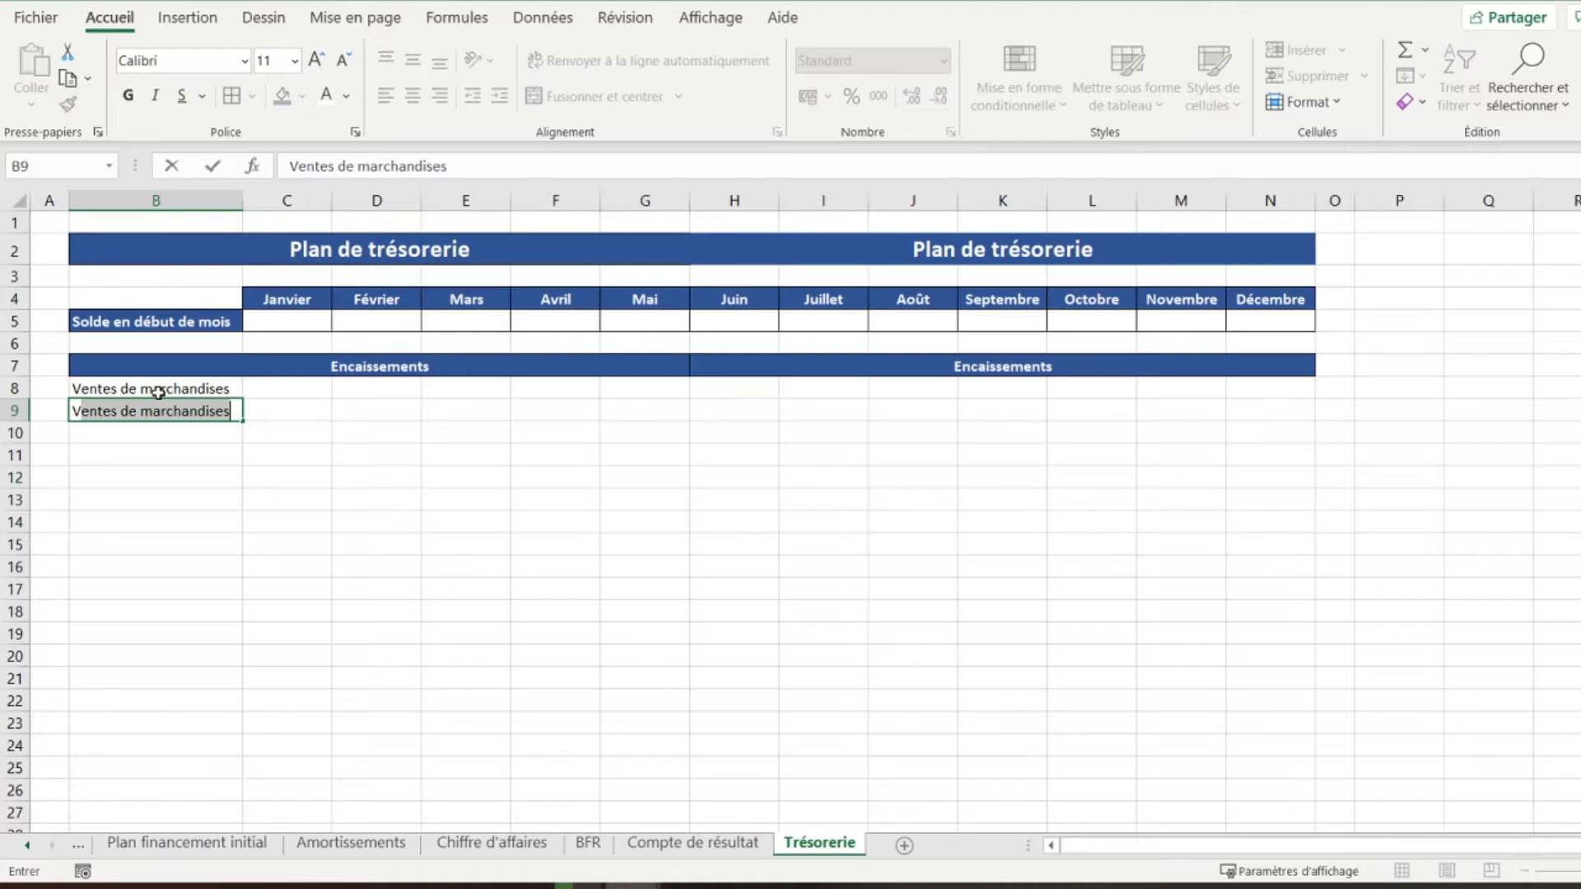
pyautogui.write('res')
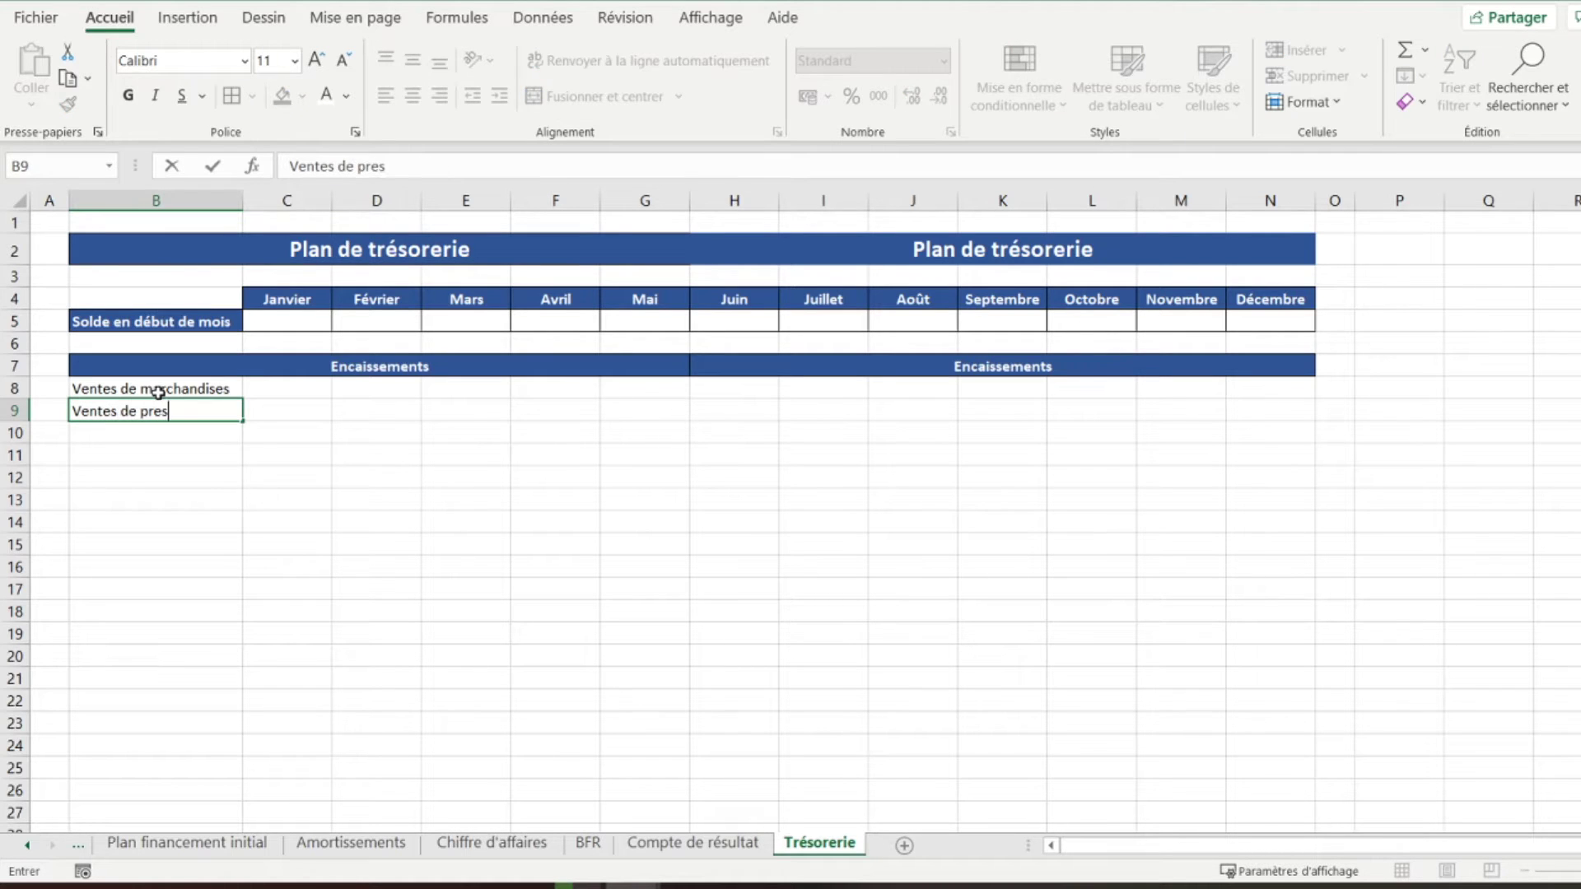
pyautogui.write('tations')
pyautogui.press('Return')
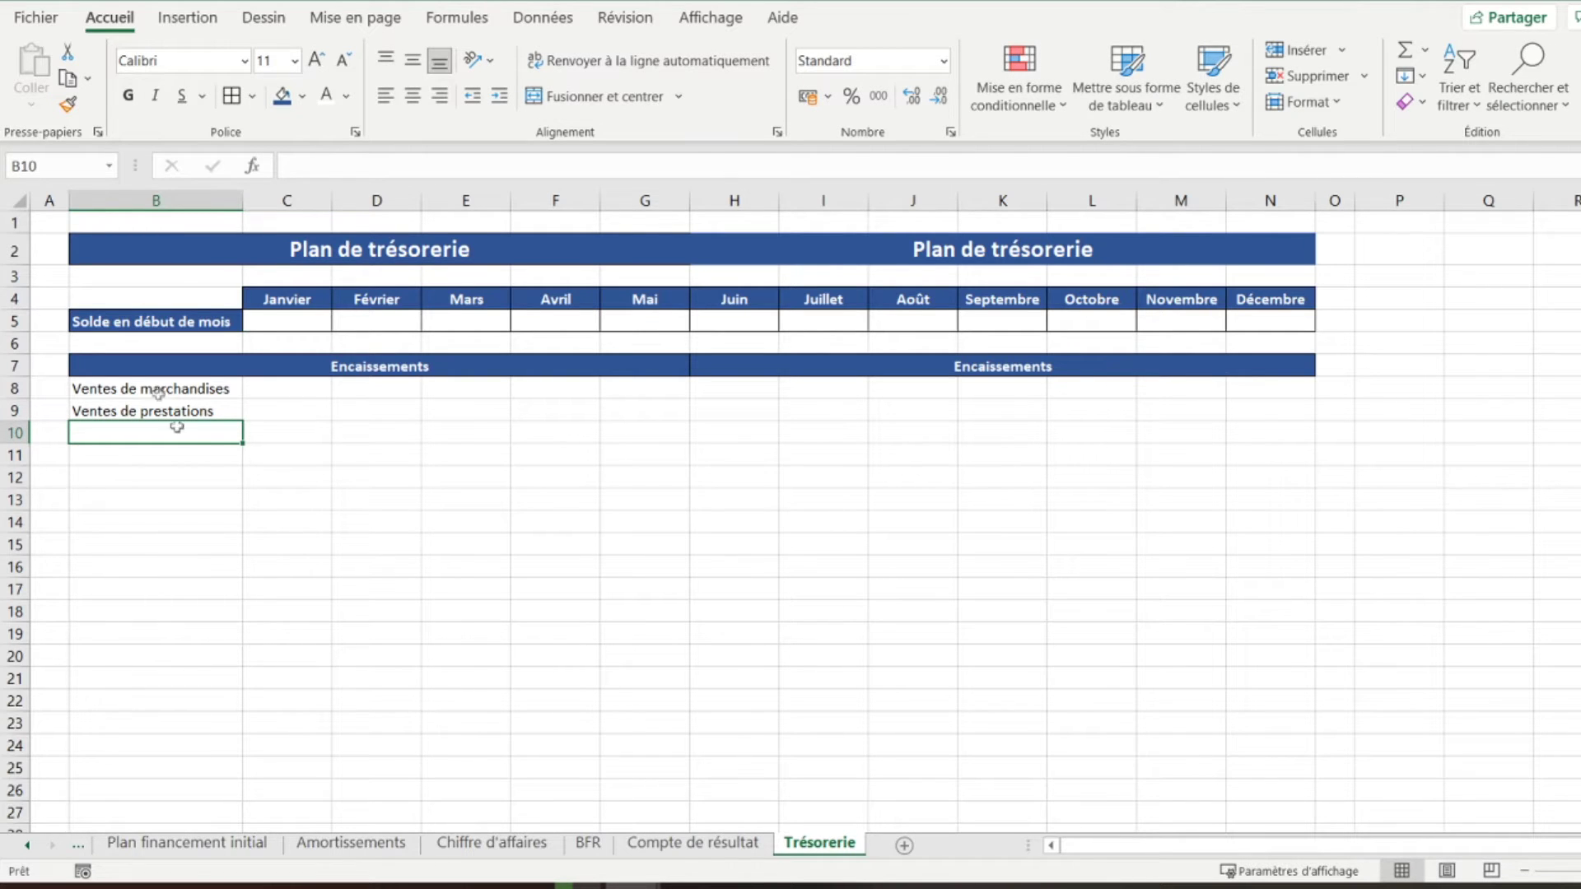
# Examine the Ressources categories on the Plan financement initial sheet, from Apport personnel down to Emprunts à long terme
pyautogui.click(203, 846)
pyautogui.scroll(4, 346, 494)
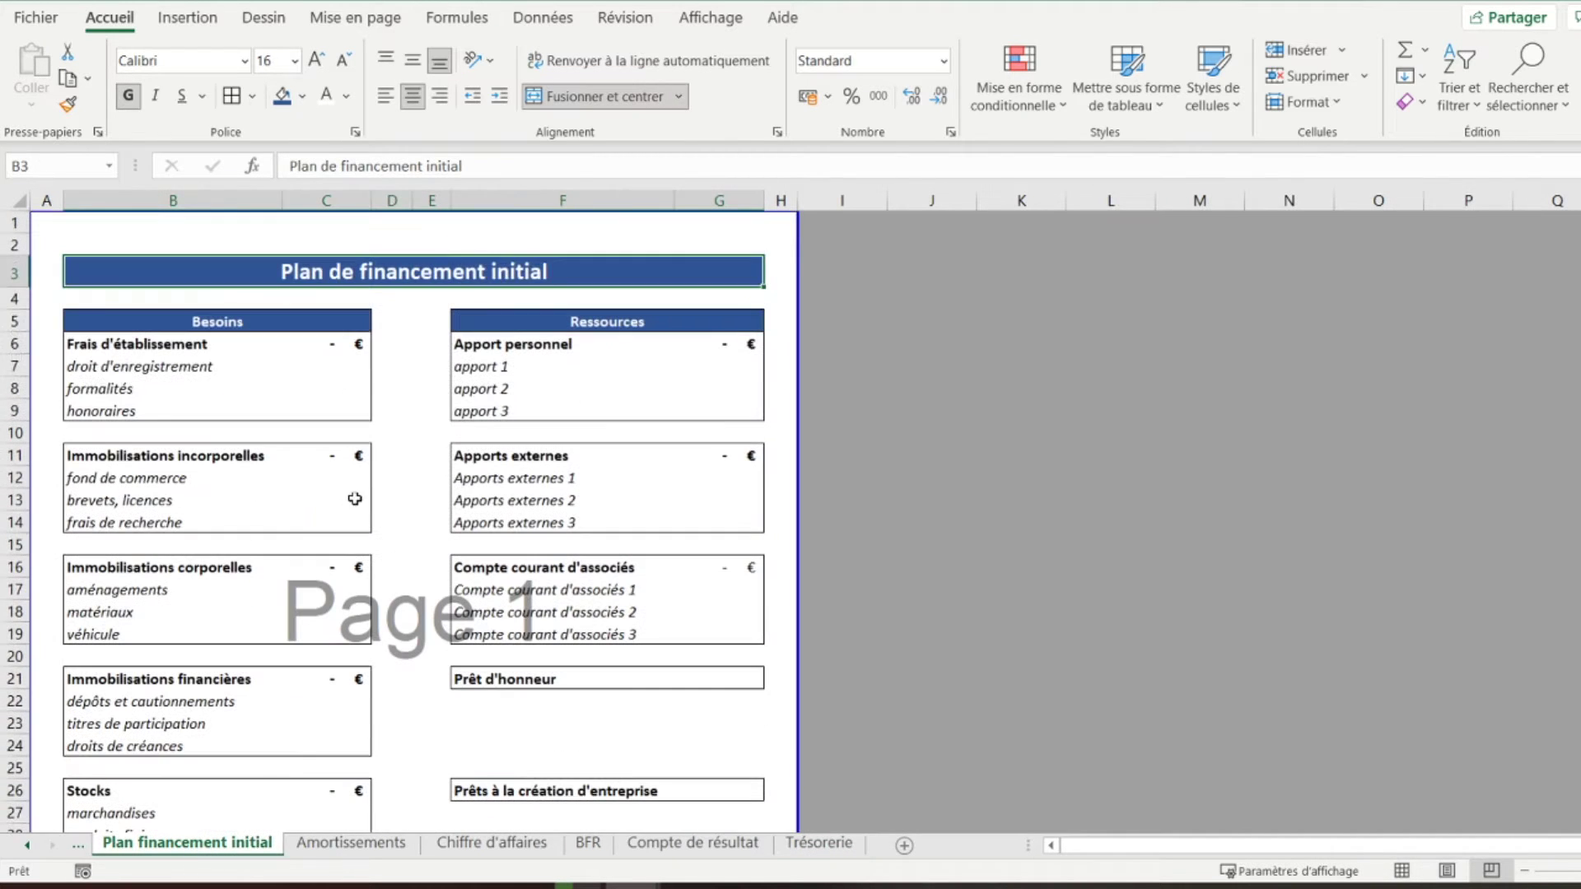
pyautogui.scroll(-1, 615, 497)
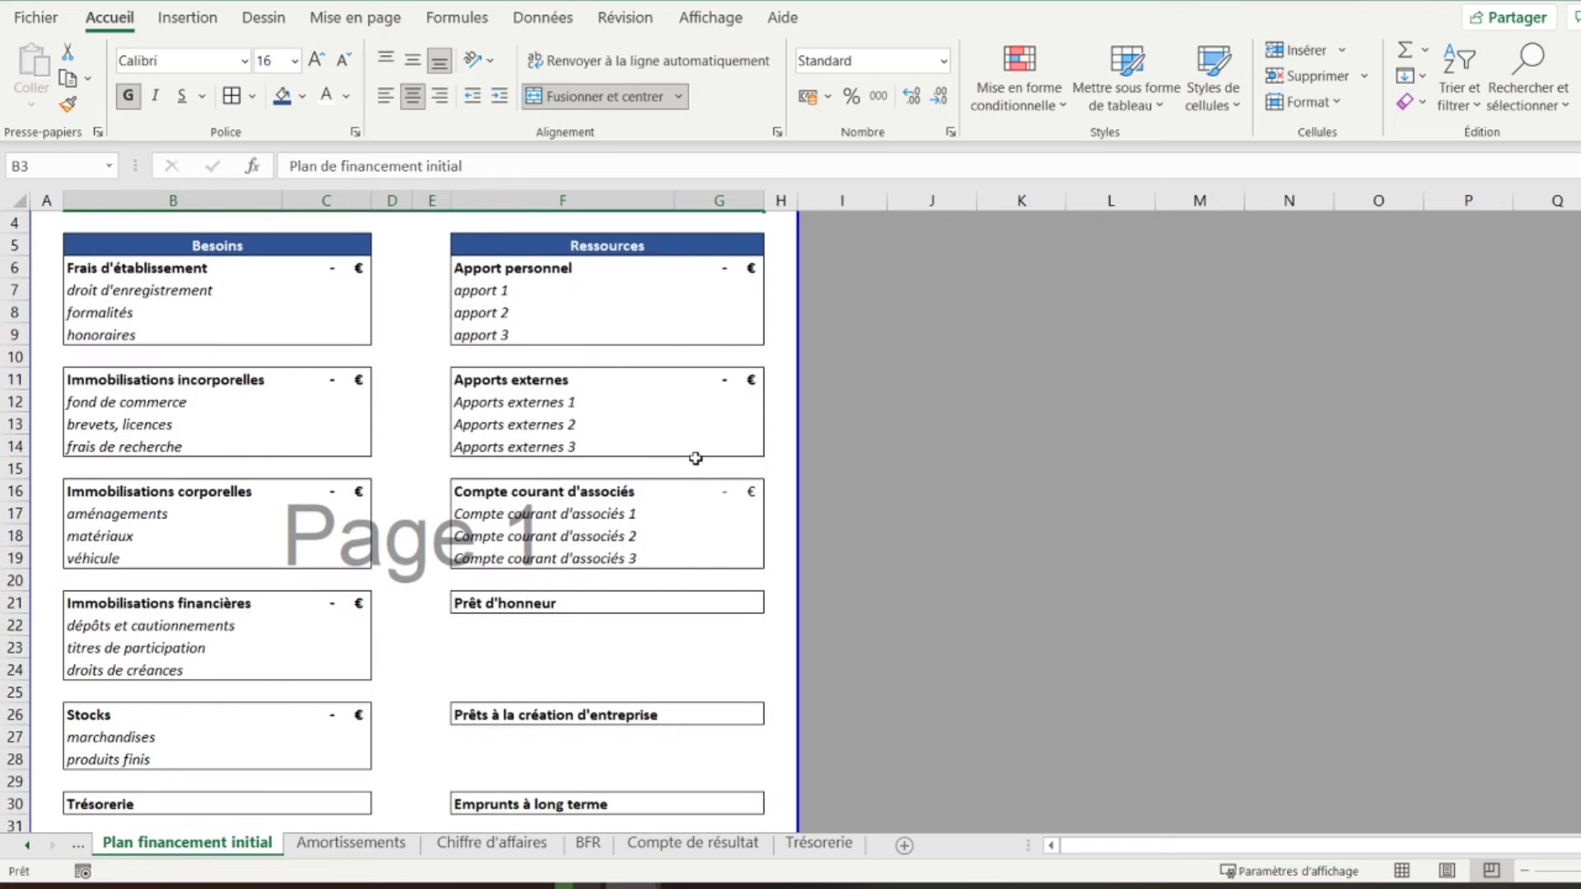
pyautogui.click(503, 265)
pyautogui.click(494, 380)
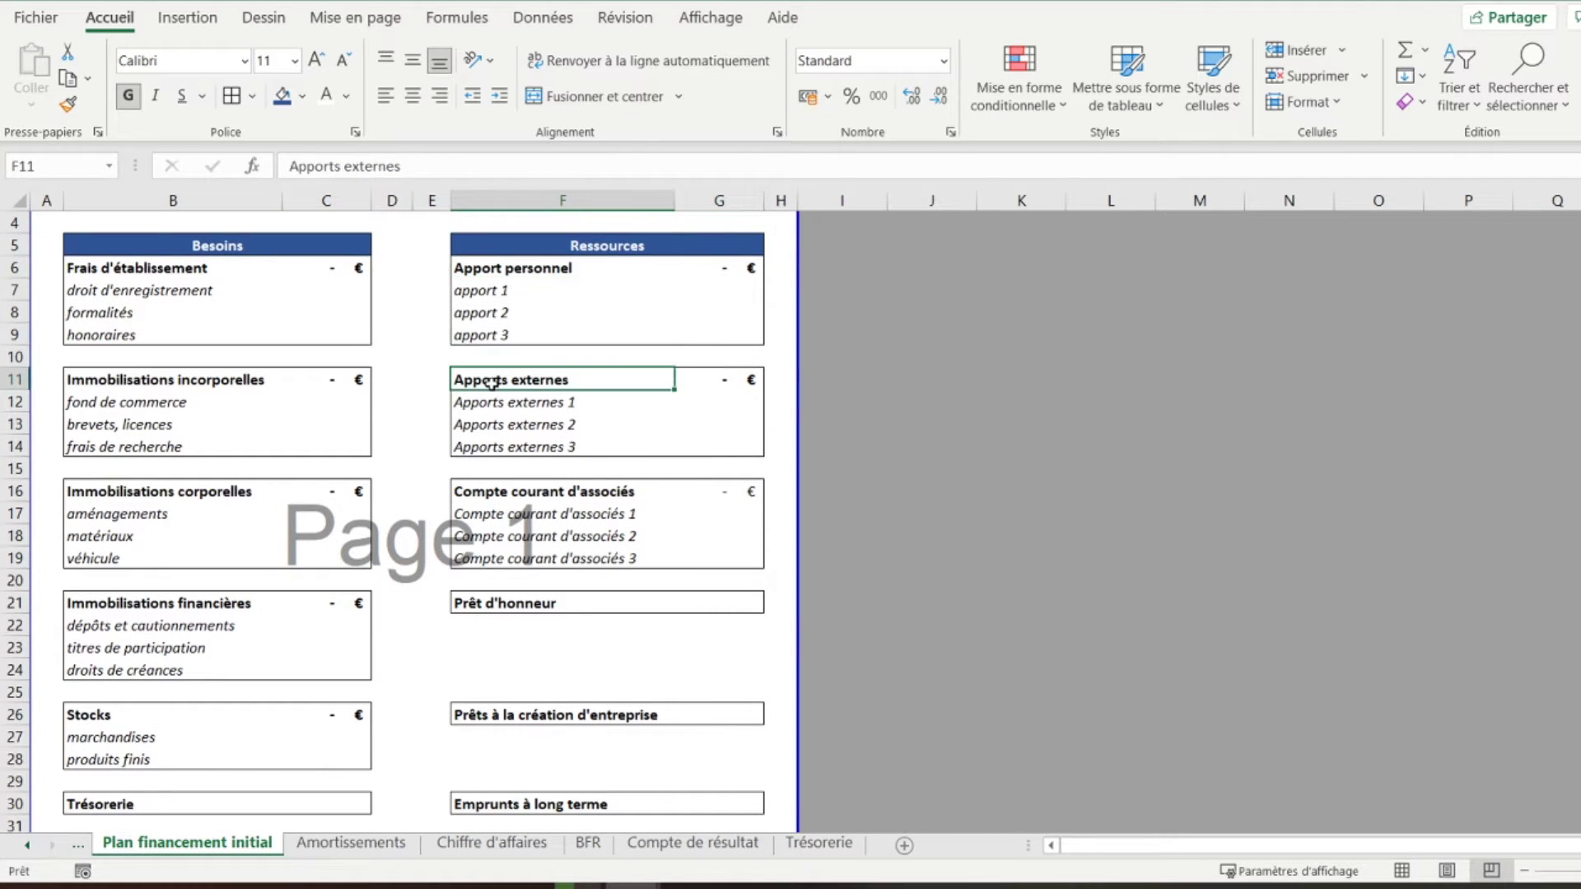
pyautogui.click(512, 491)
pyautogui.scroll(-1, 515, 511)
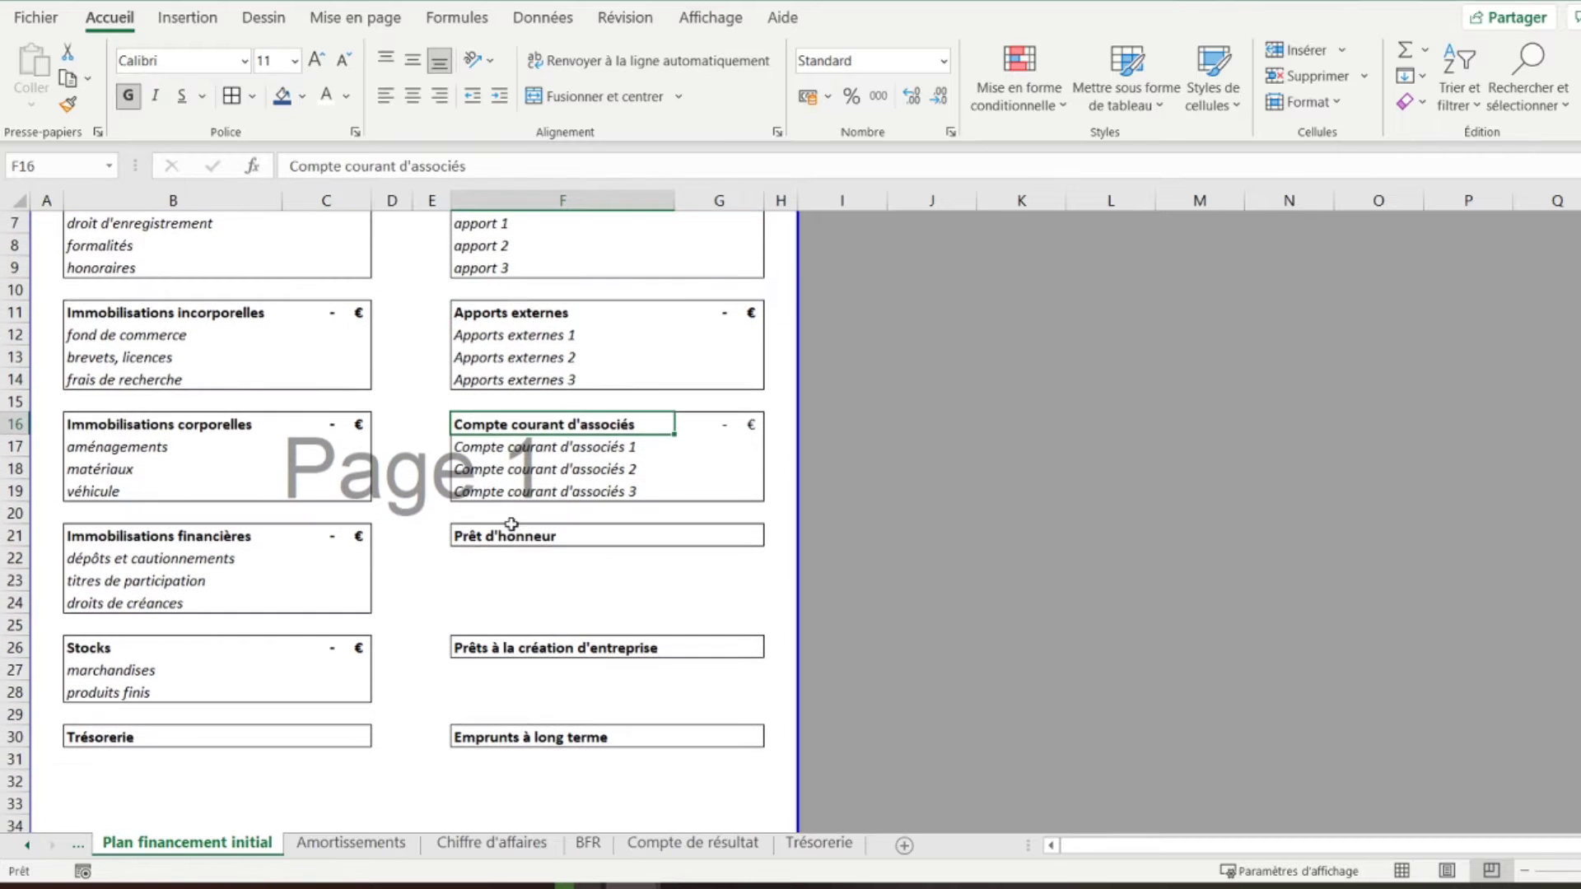
pyautogui.click(495, 535)
pyautogui.click(502, 650)
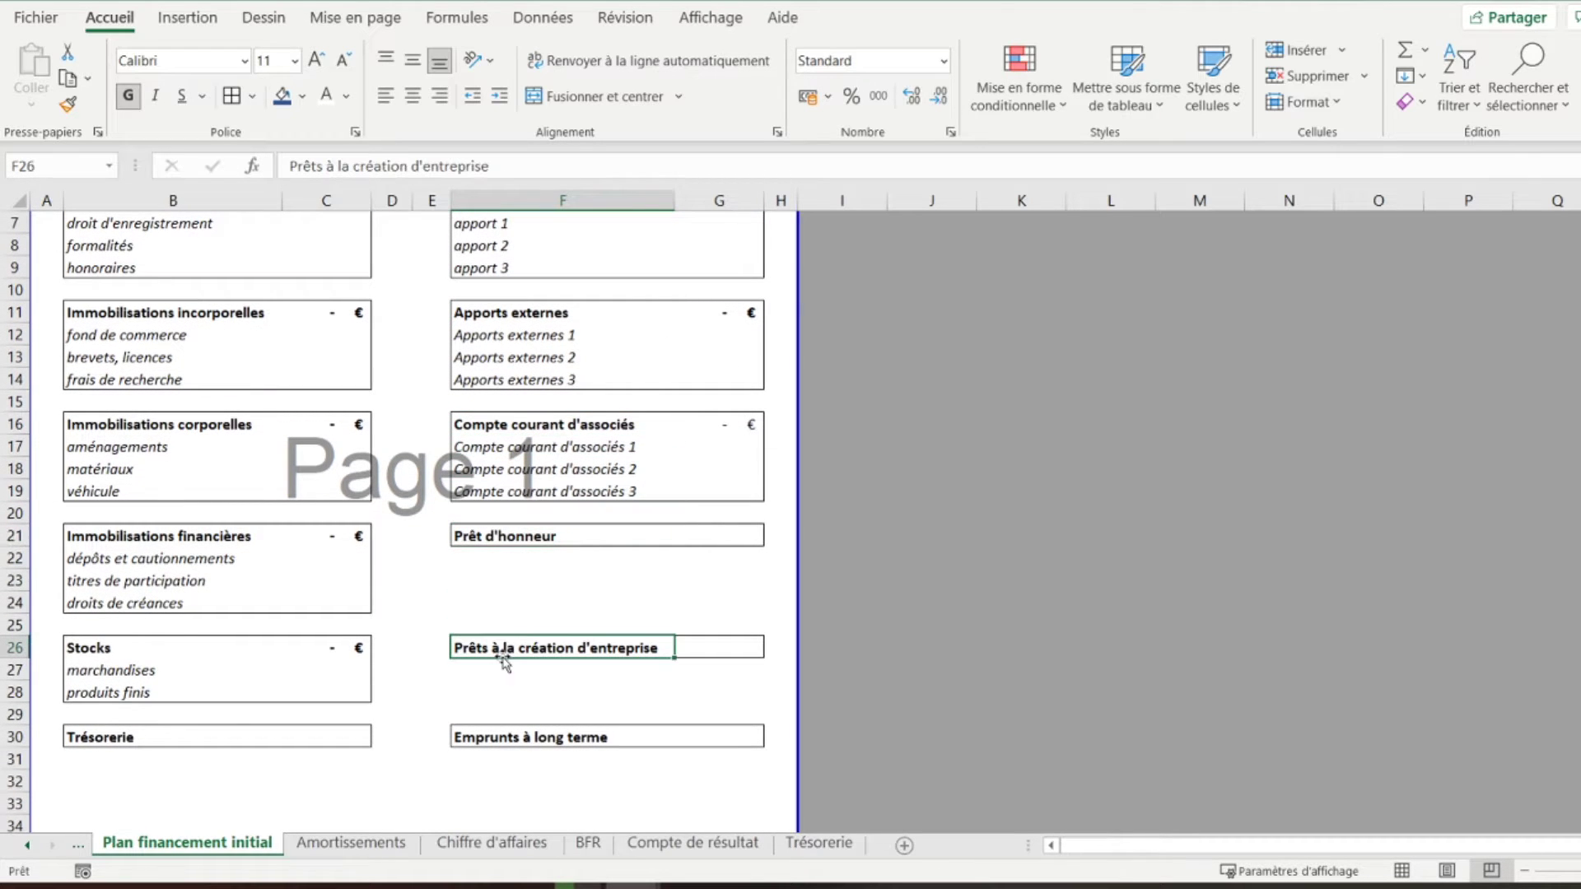
pyautogui.click(504, 758)
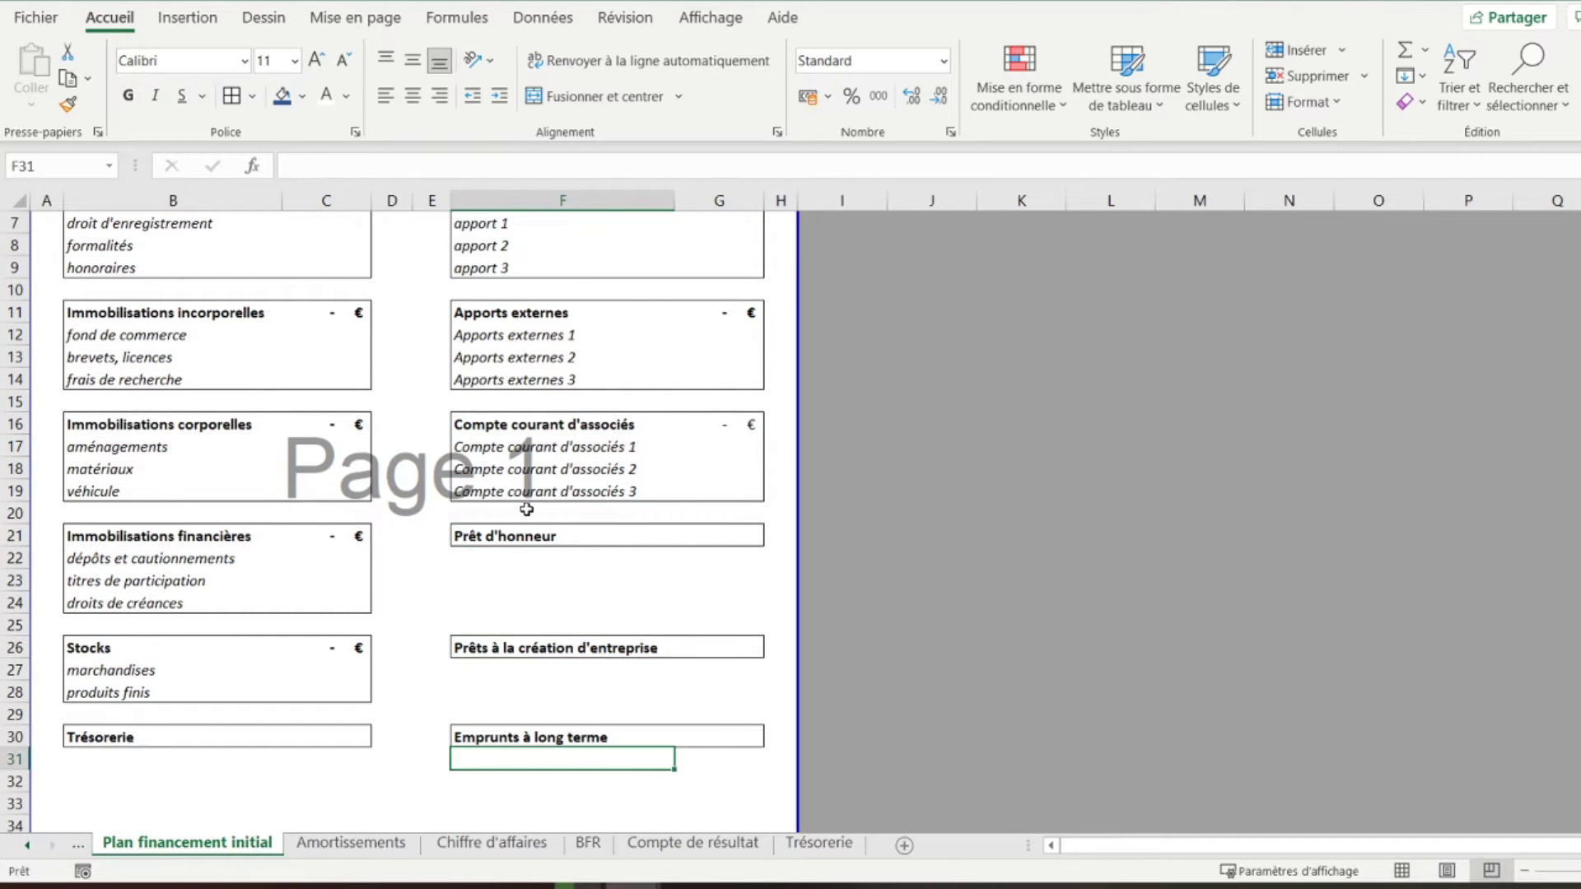
# Copy "Apport personnel" from F6 of Plan financement initial and paste it as a value into B10 of Trésorerie
pyautogui.scroll(2, 526, 510)
pyautogui.click(492, 345)
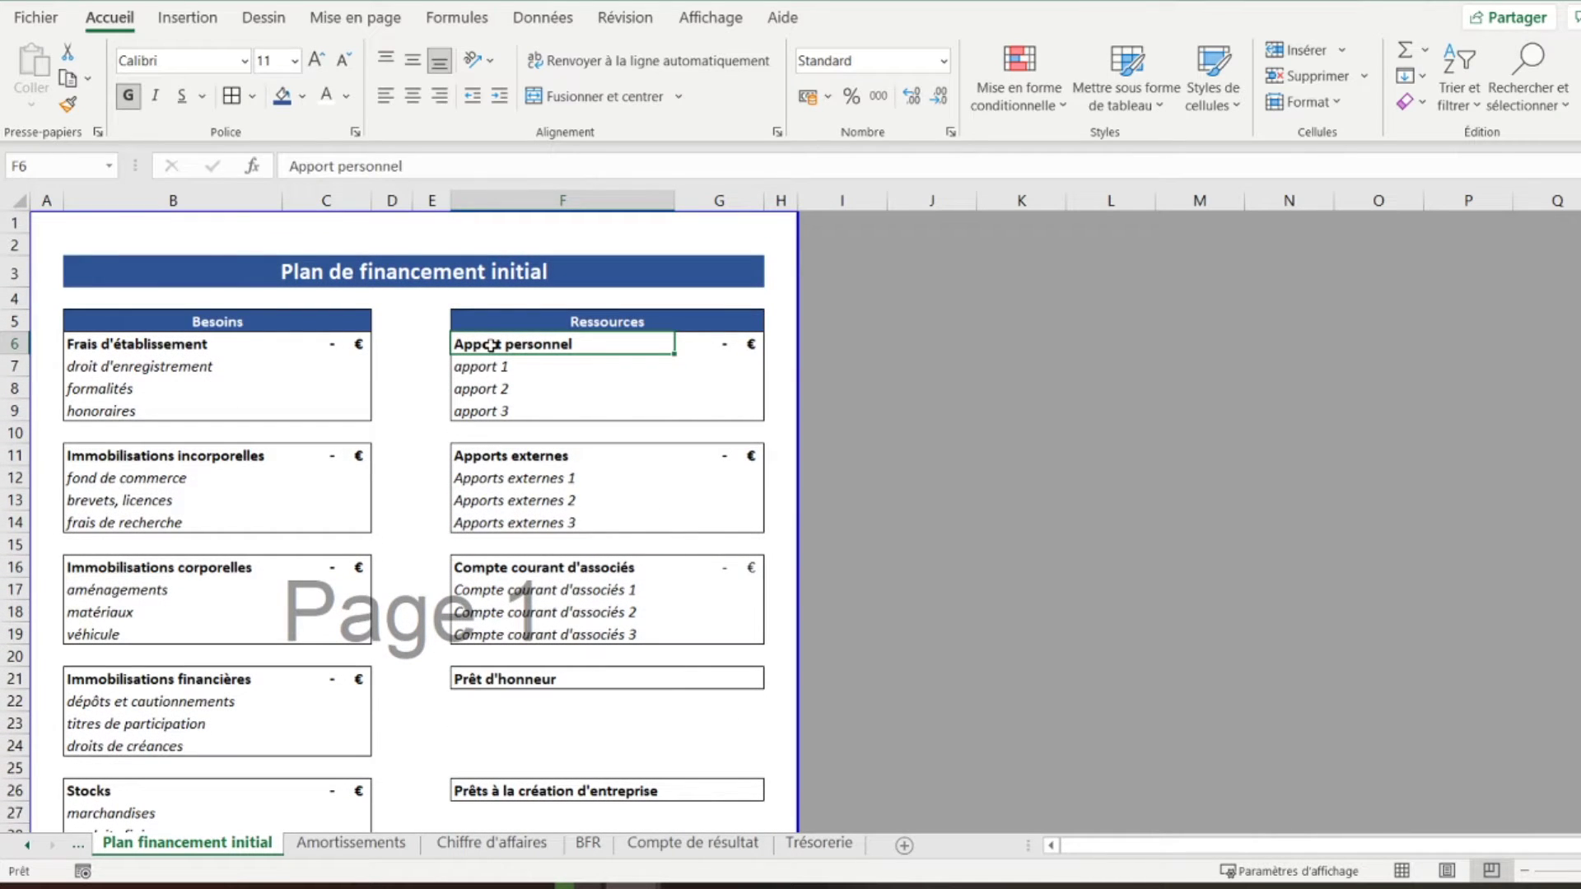
pyautogui.rightClick(492, 345)
pyautogui.click(642, 320)
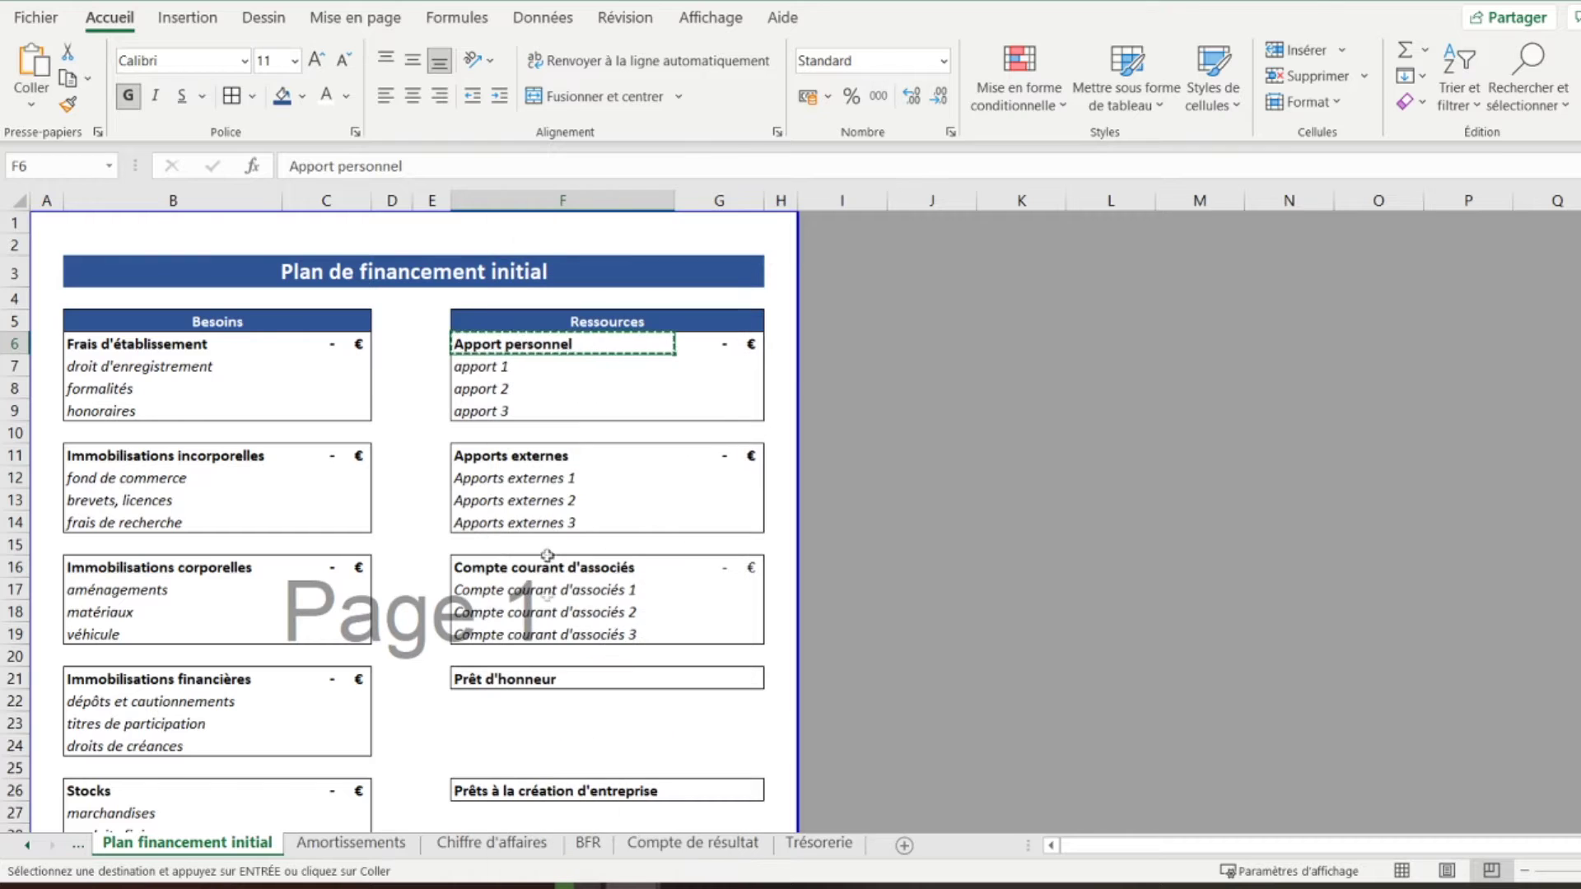
pyautogui.click(818, 843)
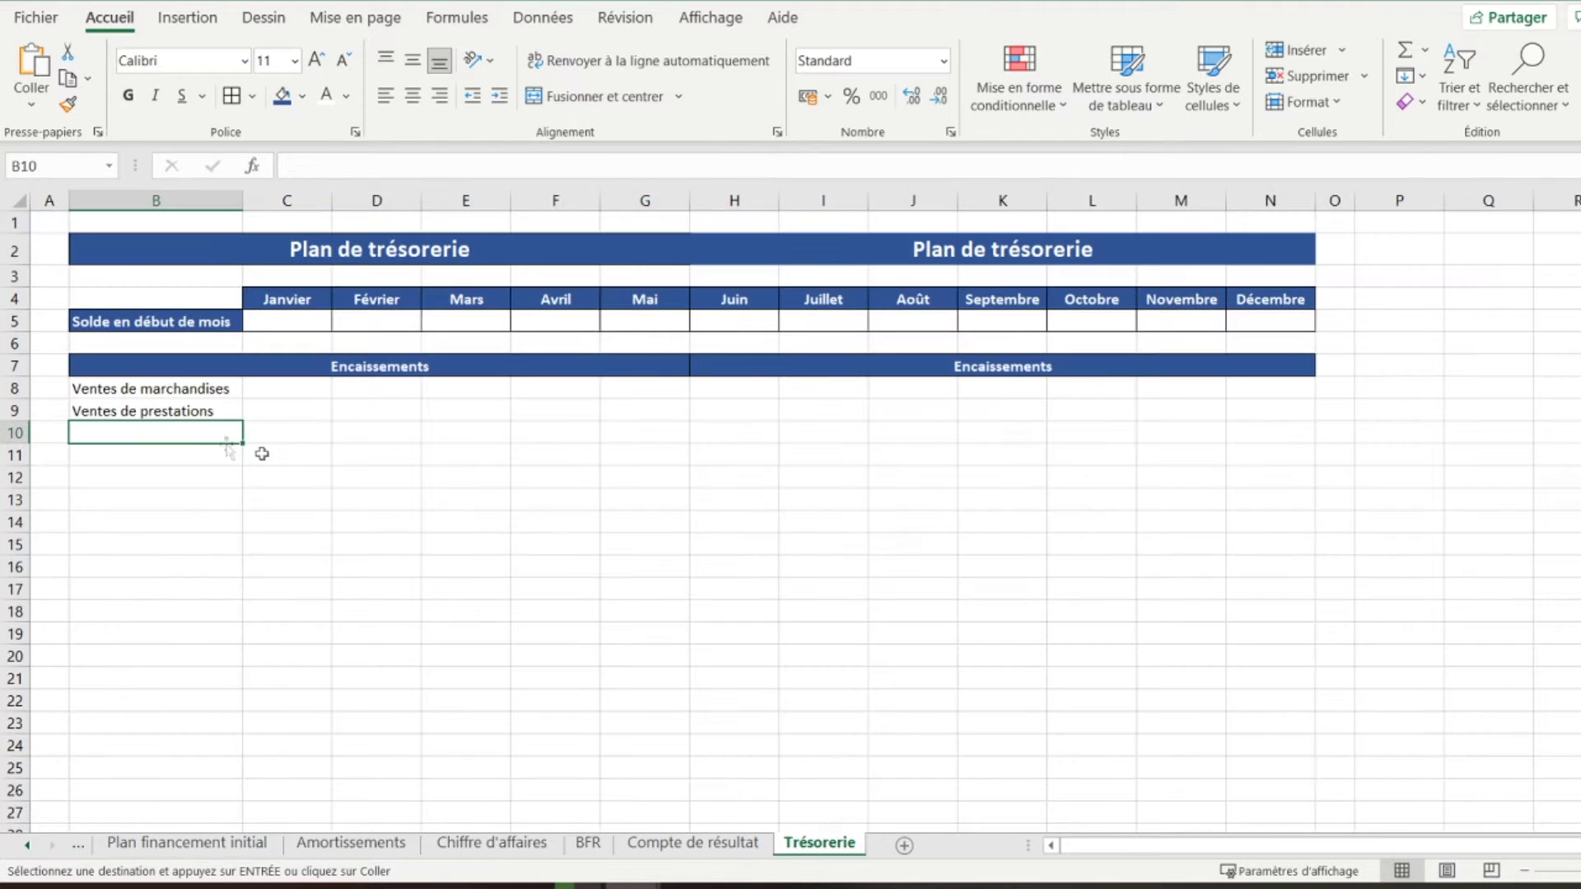
pyautogui.rightClick(161, 434)
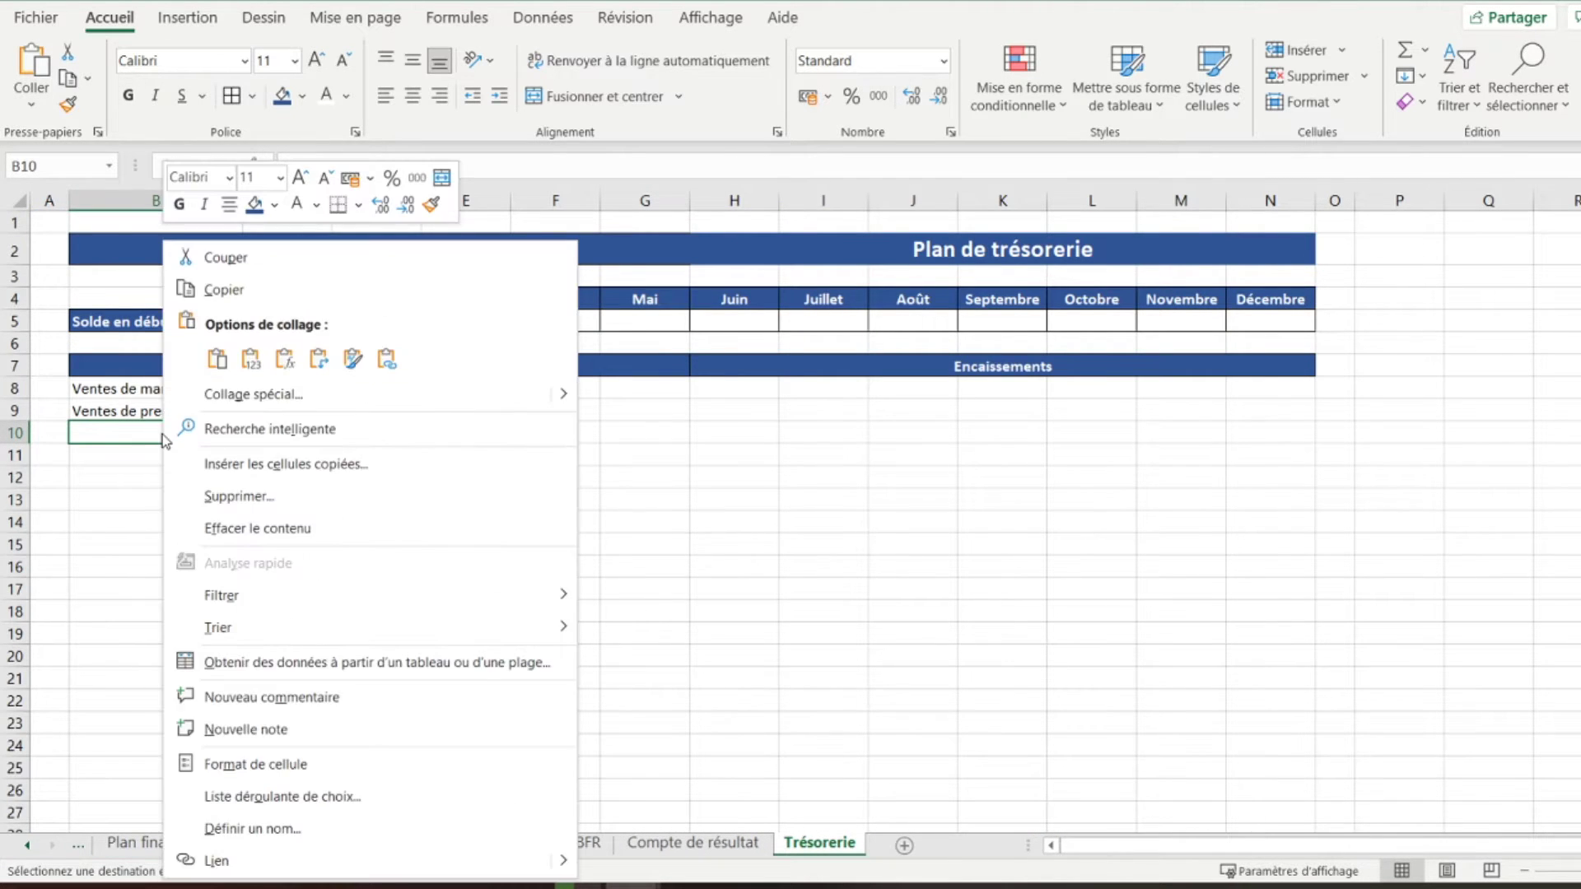
pyautogui.click(252, 366)
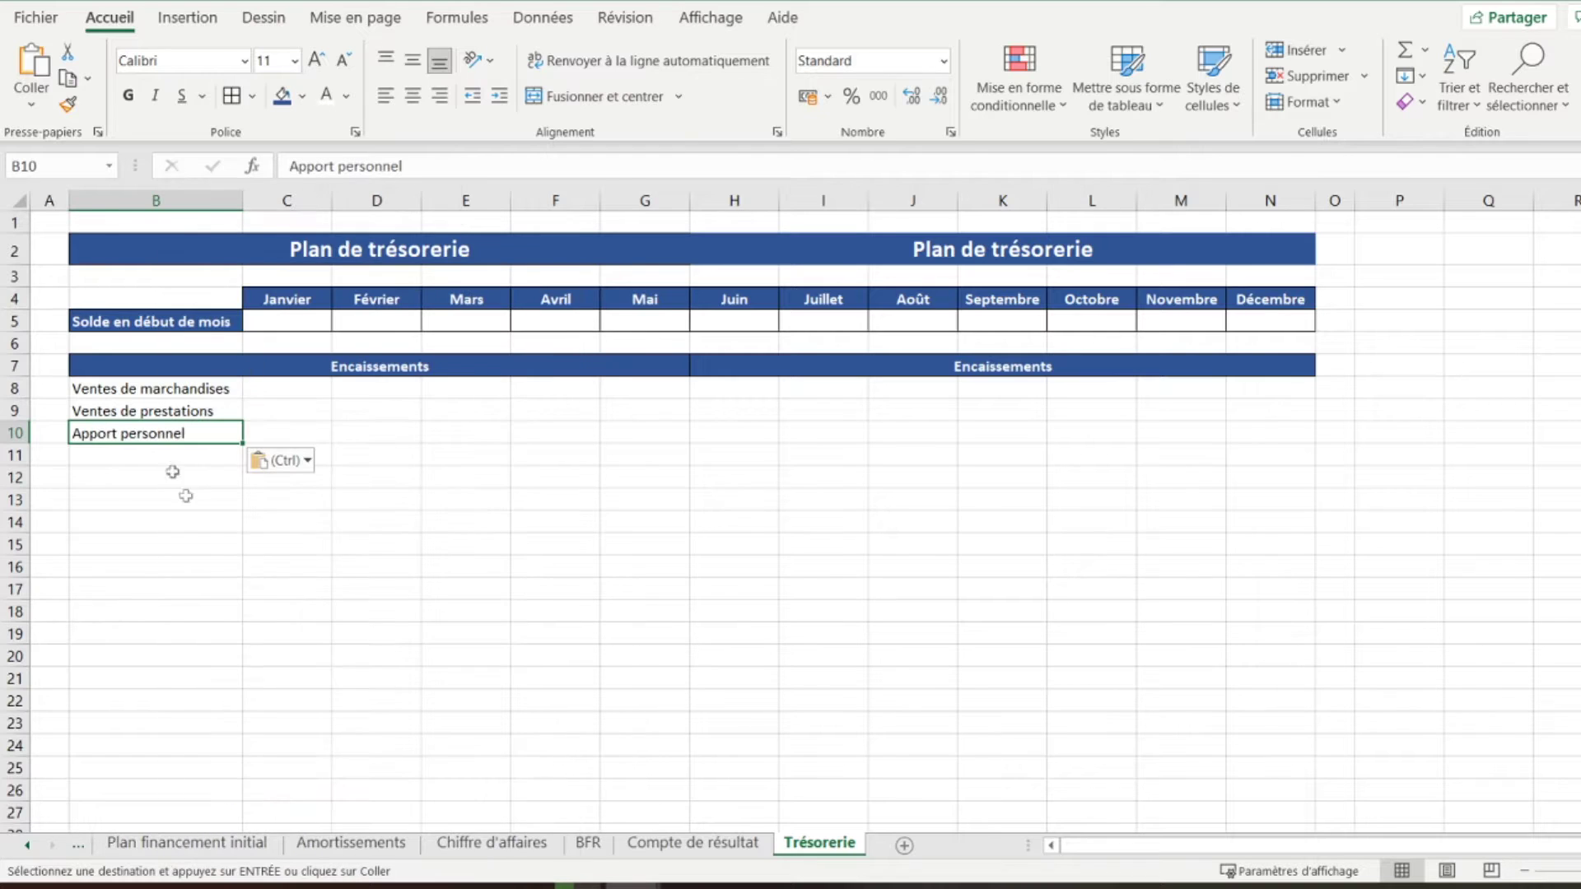
# Copy "Apports externes" from F11 of Plan financement initial and paste it as a value into B11 of Trésorerie
pyautogui.click(216, 842)
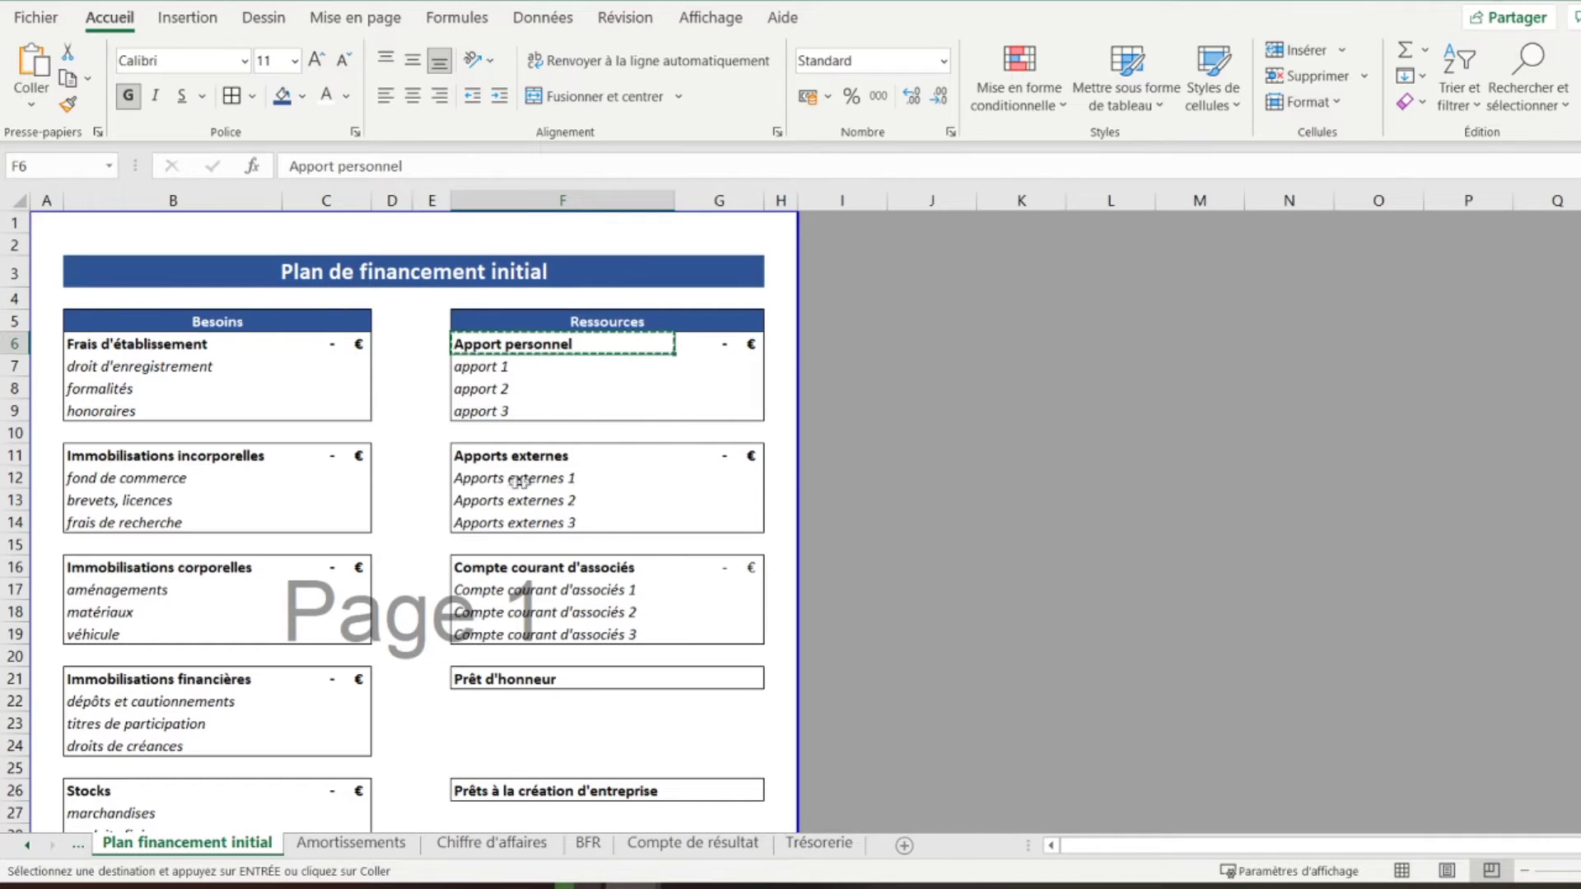
pyautogui.click(489, 457)
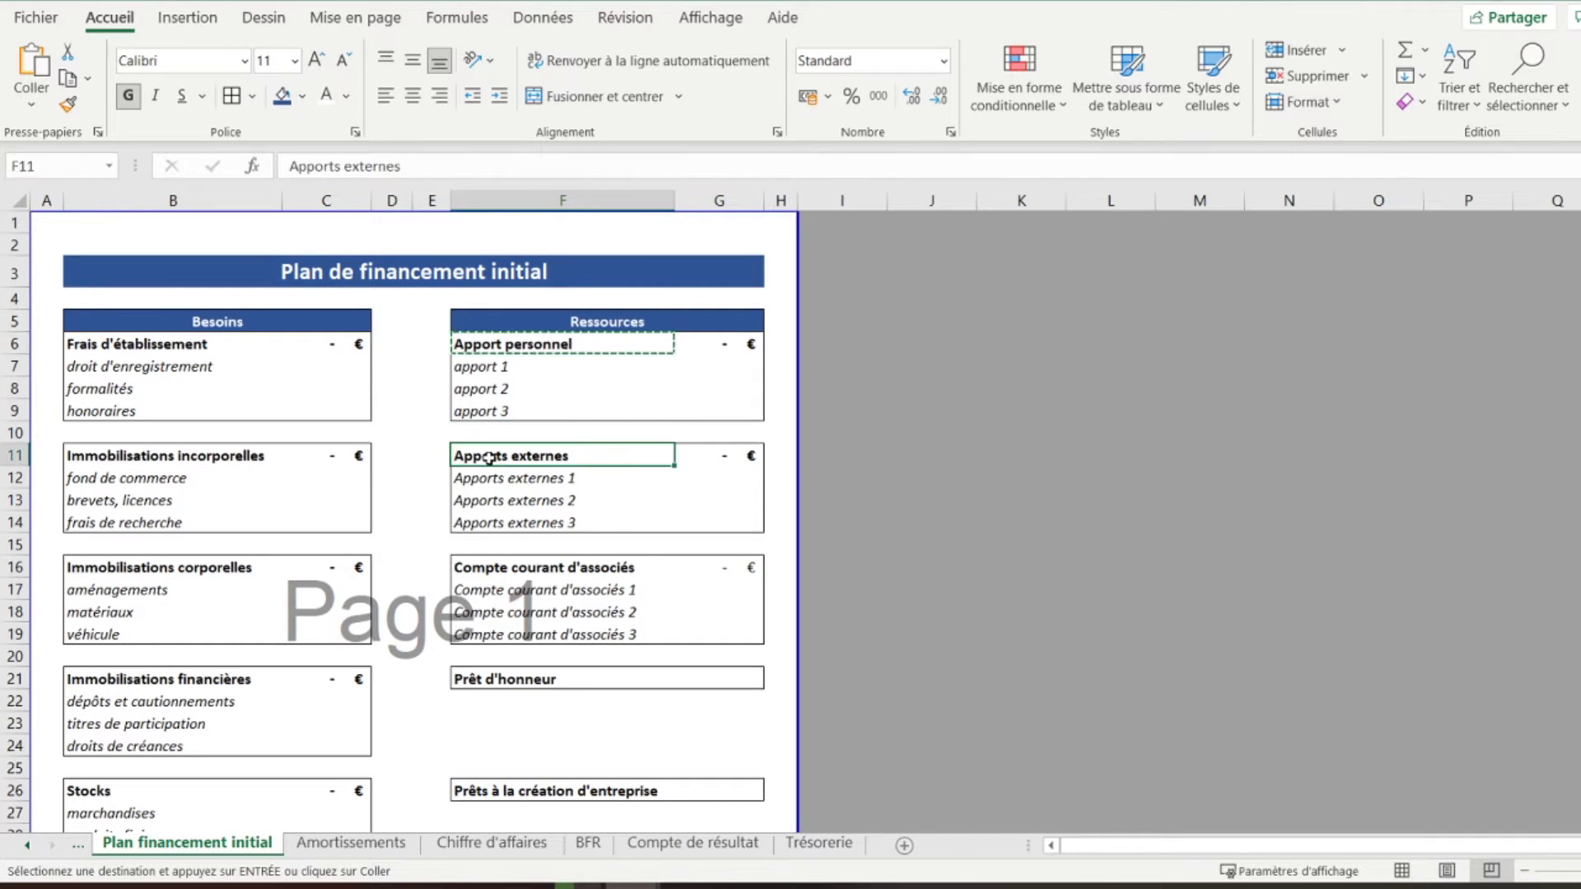
pyautogui.rightClick(489, 457)
pyautogui.click(543, 319)
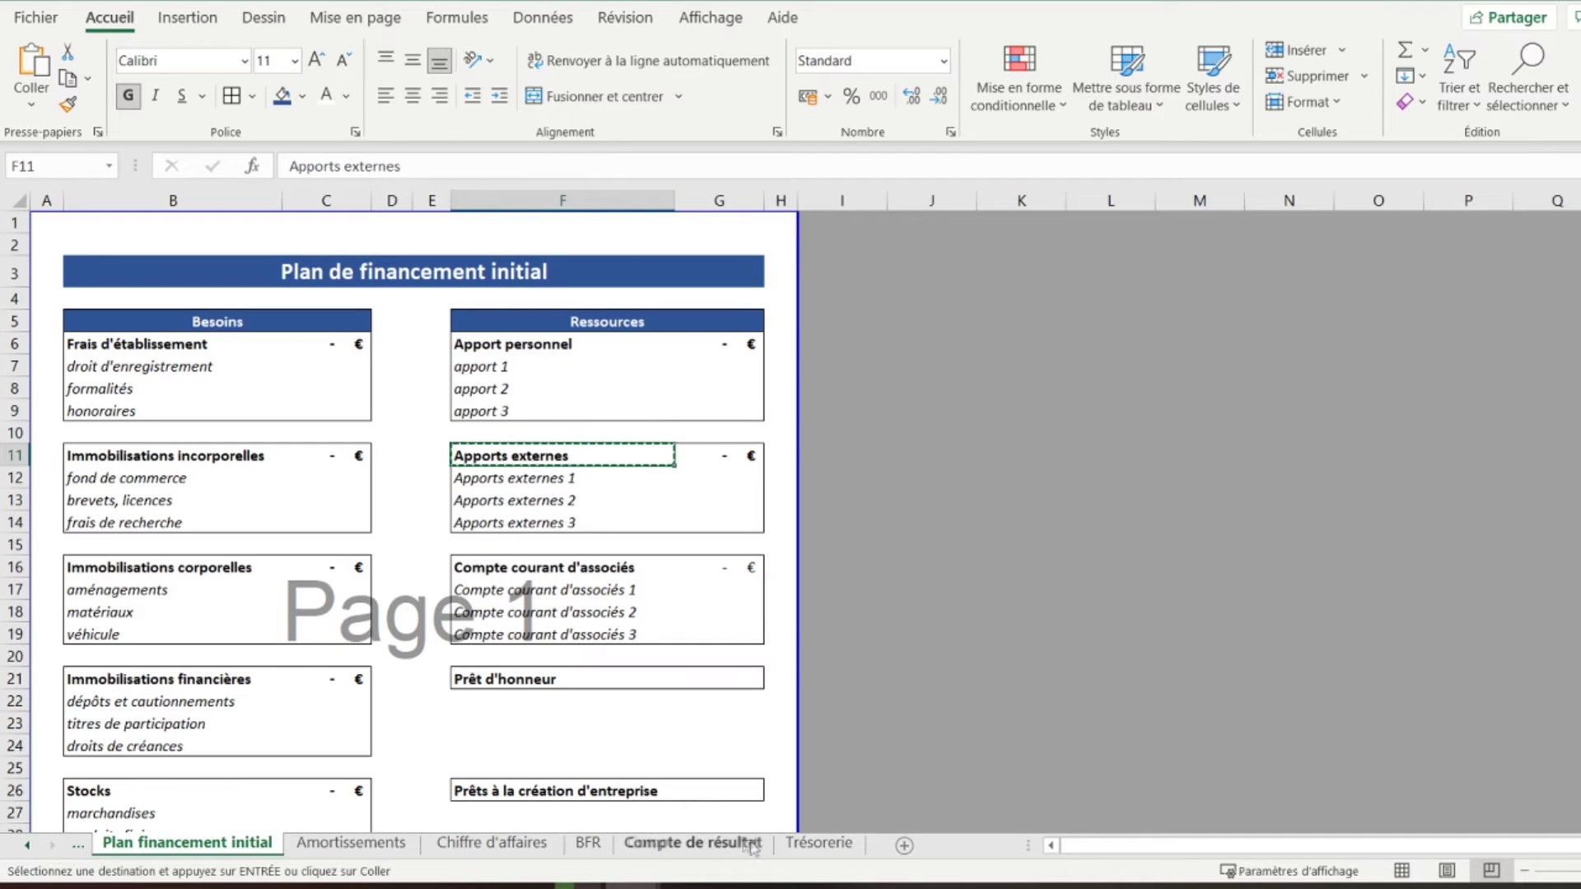
pyautogui.click(820, 842)
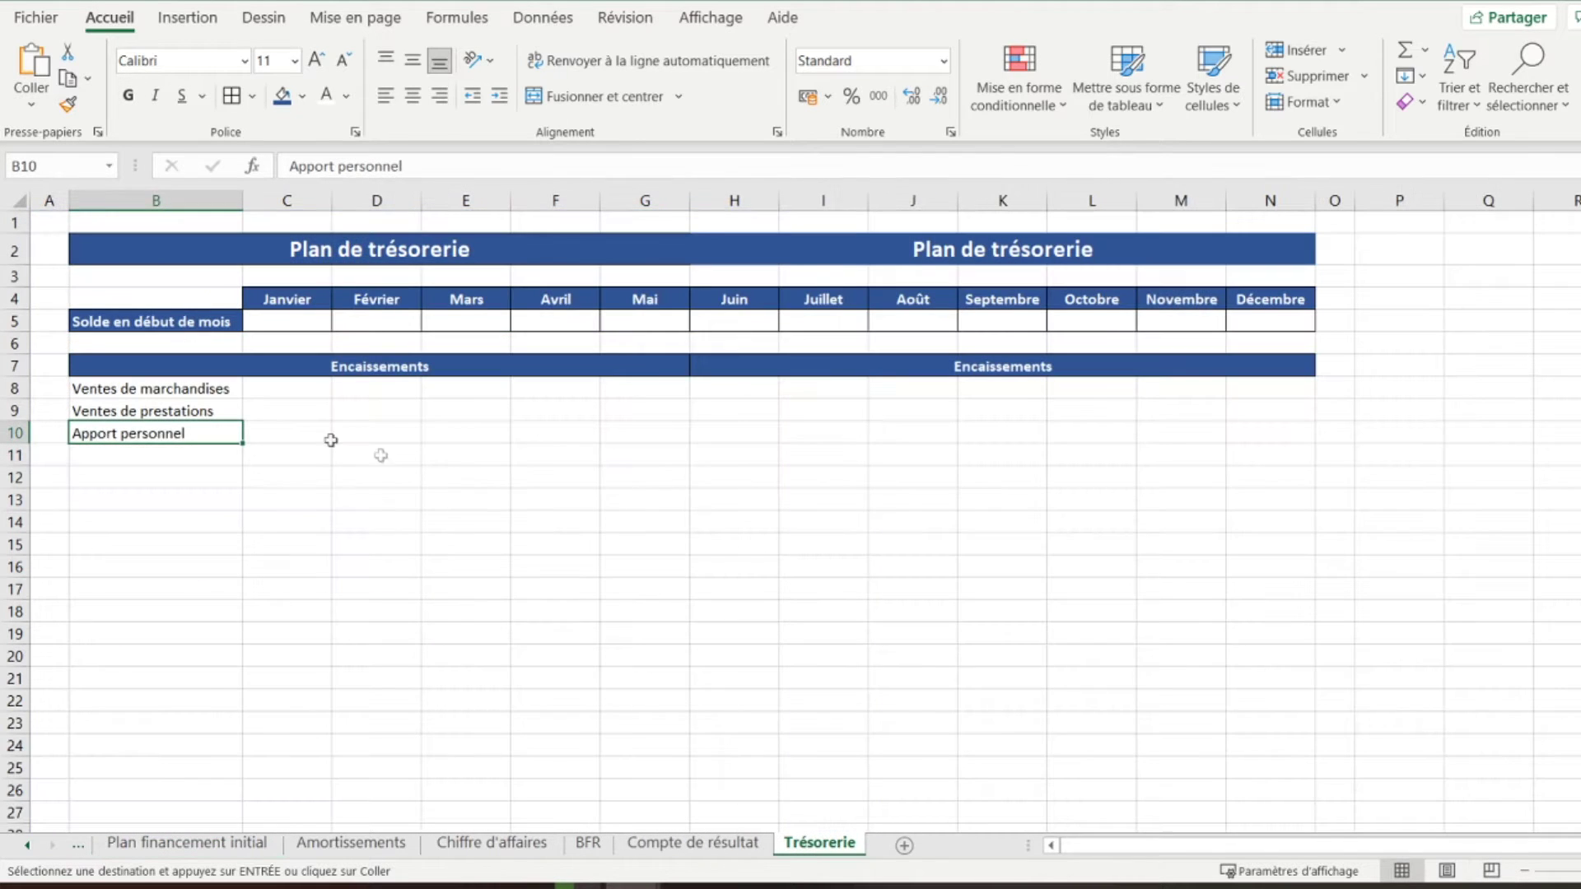
pyautogui.click(102, 455)
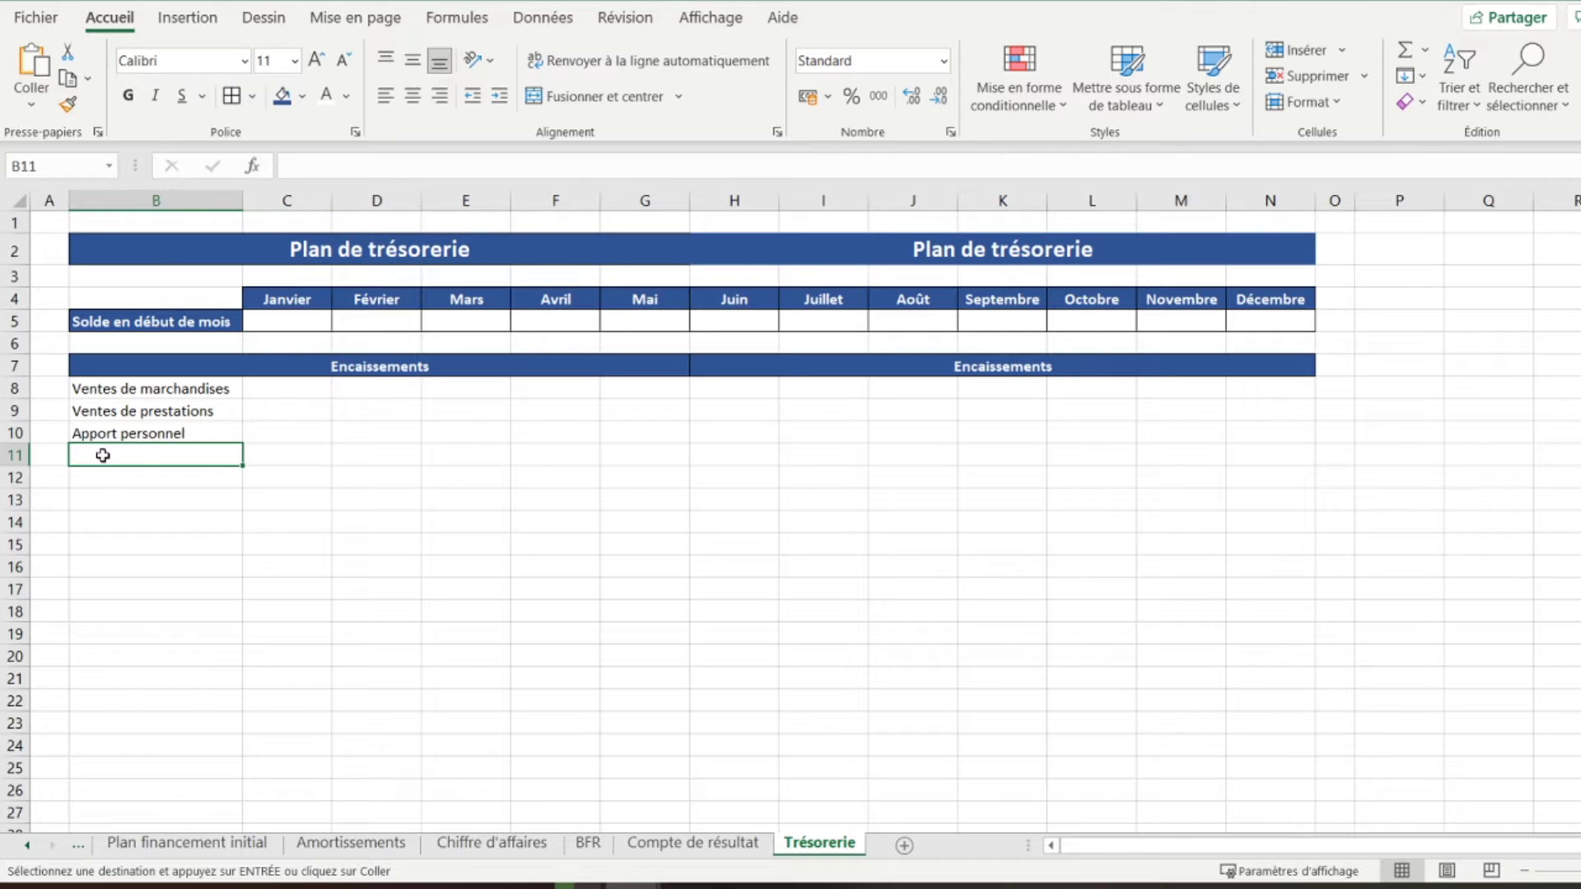
pyautogui.rightClick(102, 455)
pyautogui.click(202, 357)
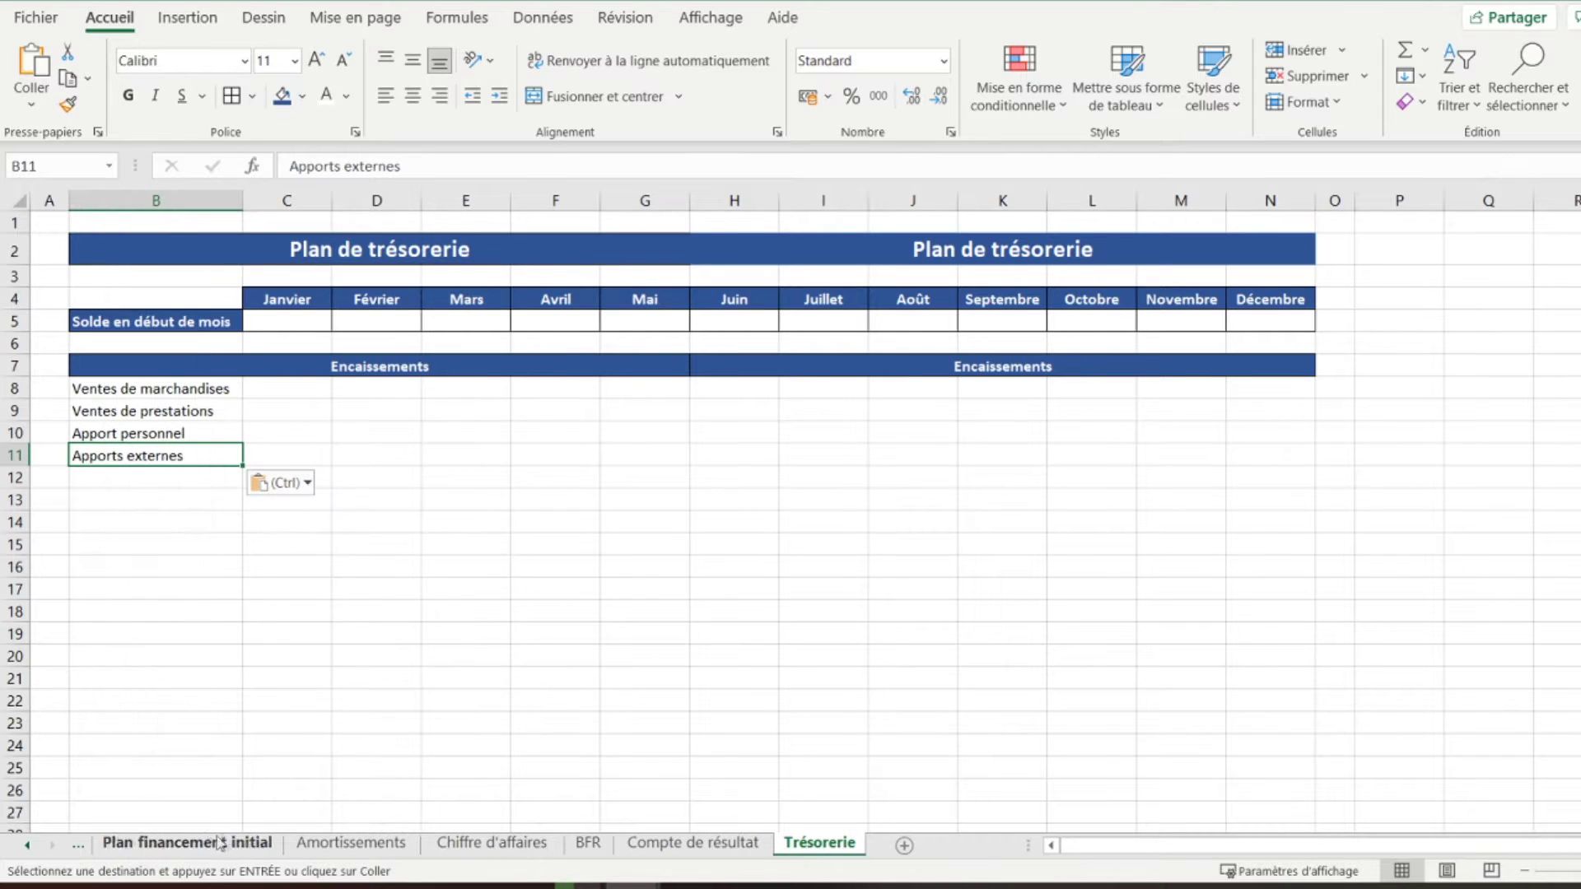
# Copy "Compte courant d'associés" from F16 of Plan financement initial and paste it as a value into B12 of Trésorerie
pyautogui.click(184, 844)
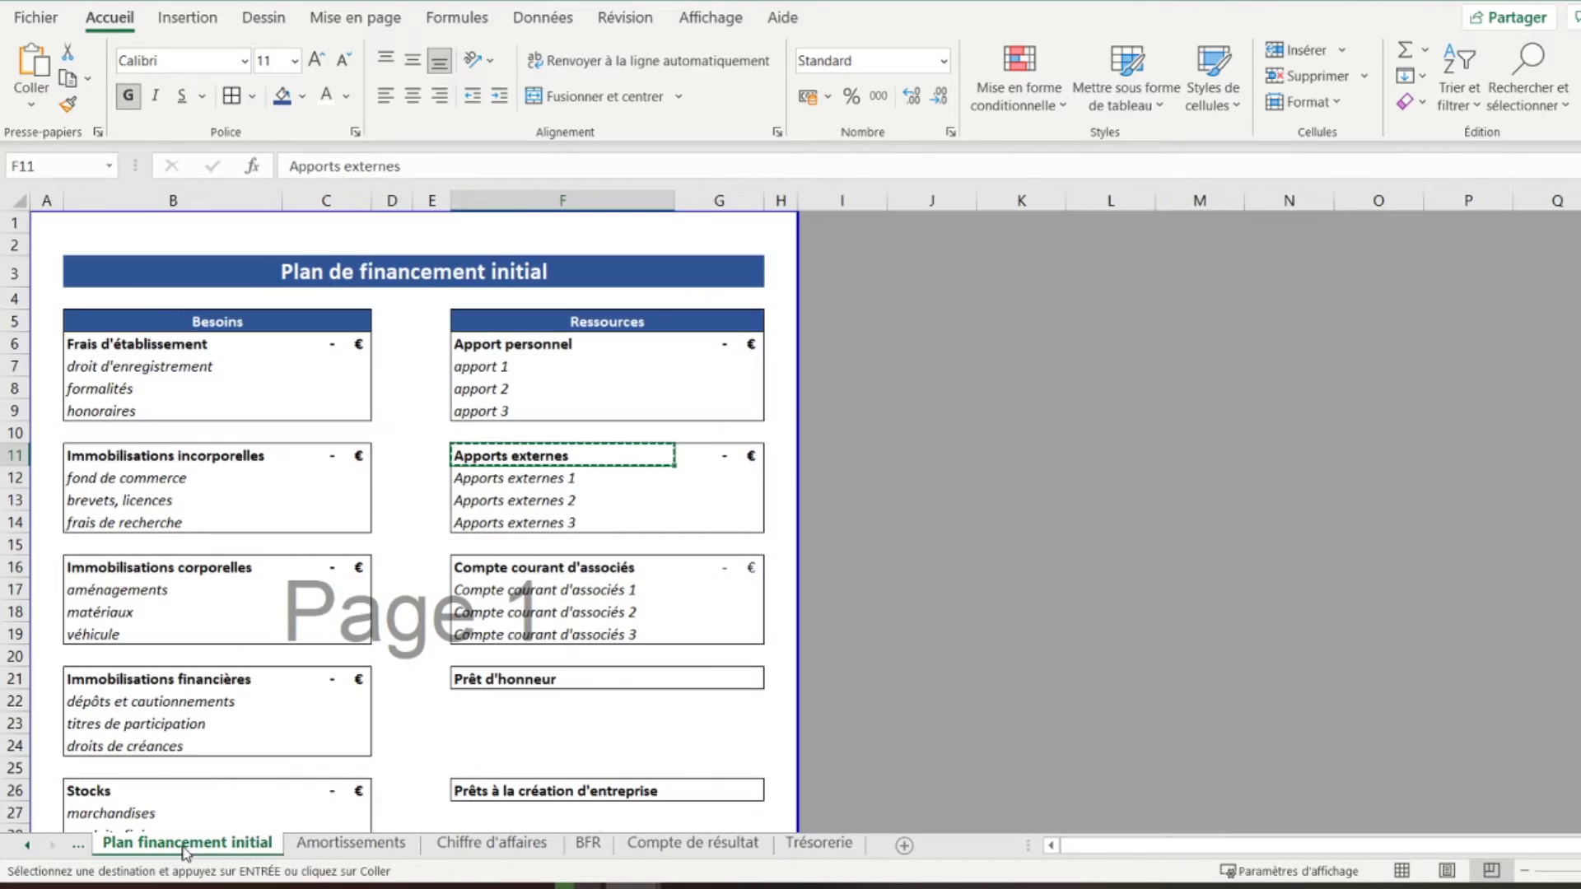
pyautogui.click(496, 568)
pyautogui.rightClick(497, 569)
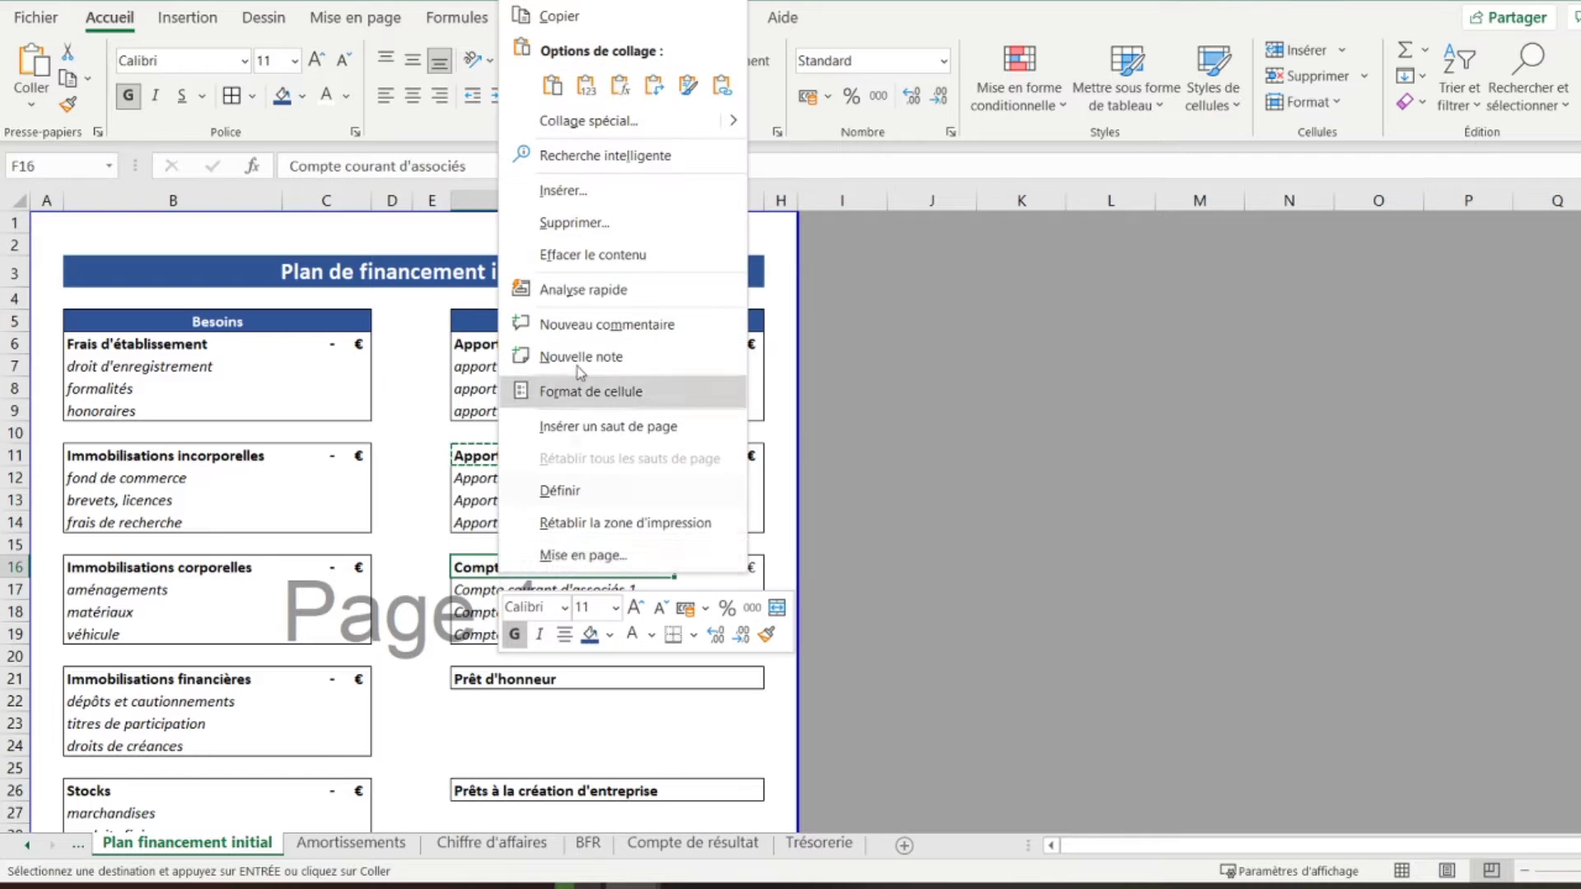
pyautogui.click(732, 17)
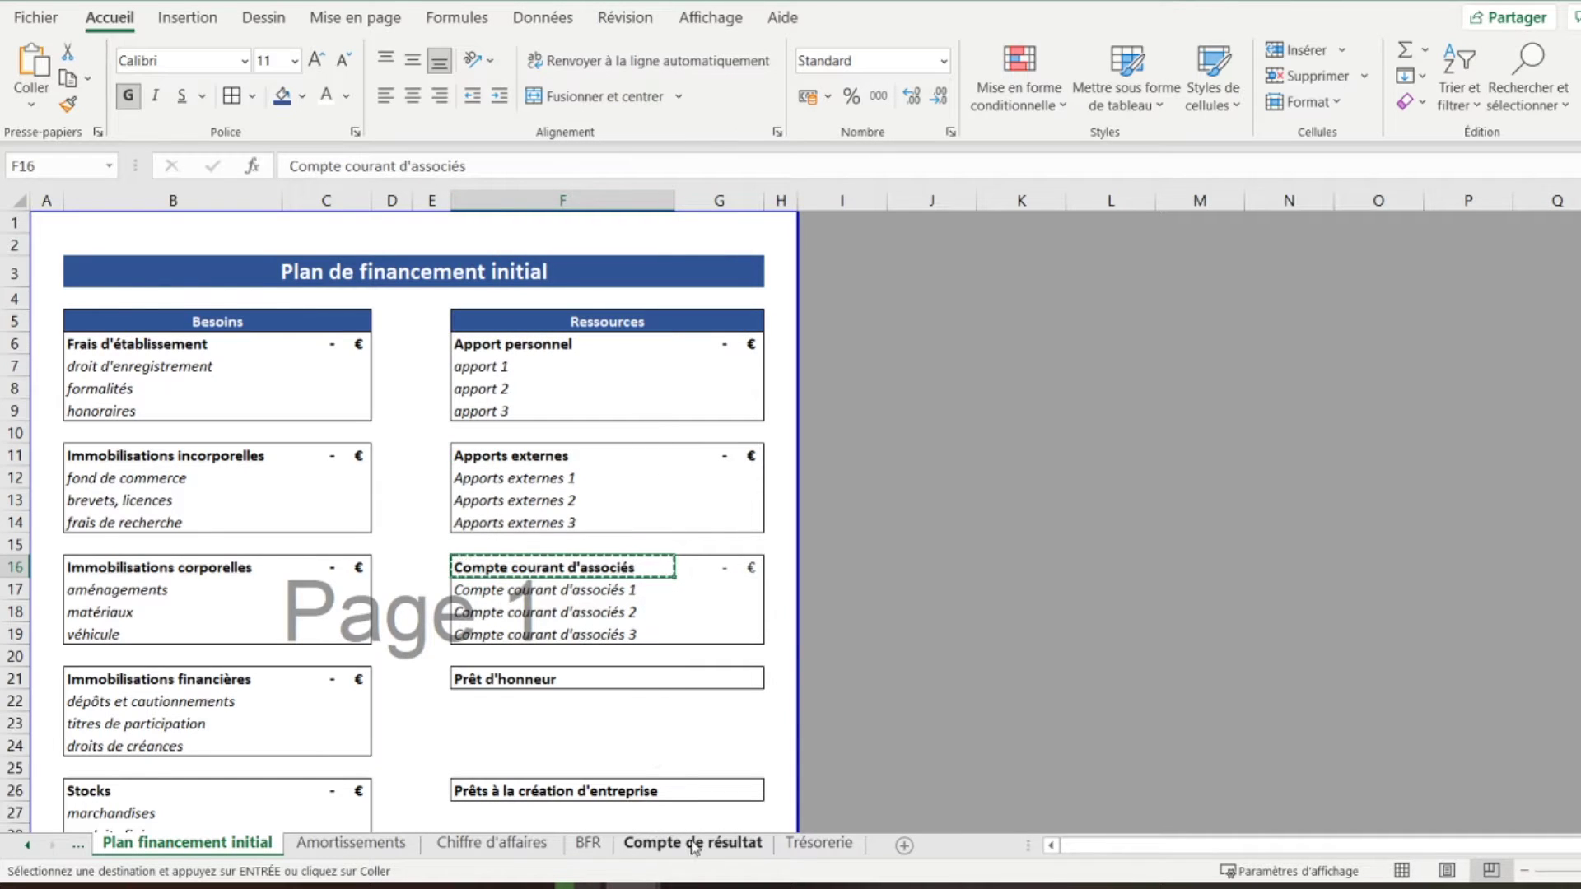
pyautogui.click(819, 842)
pyautogui.click(109, 478)
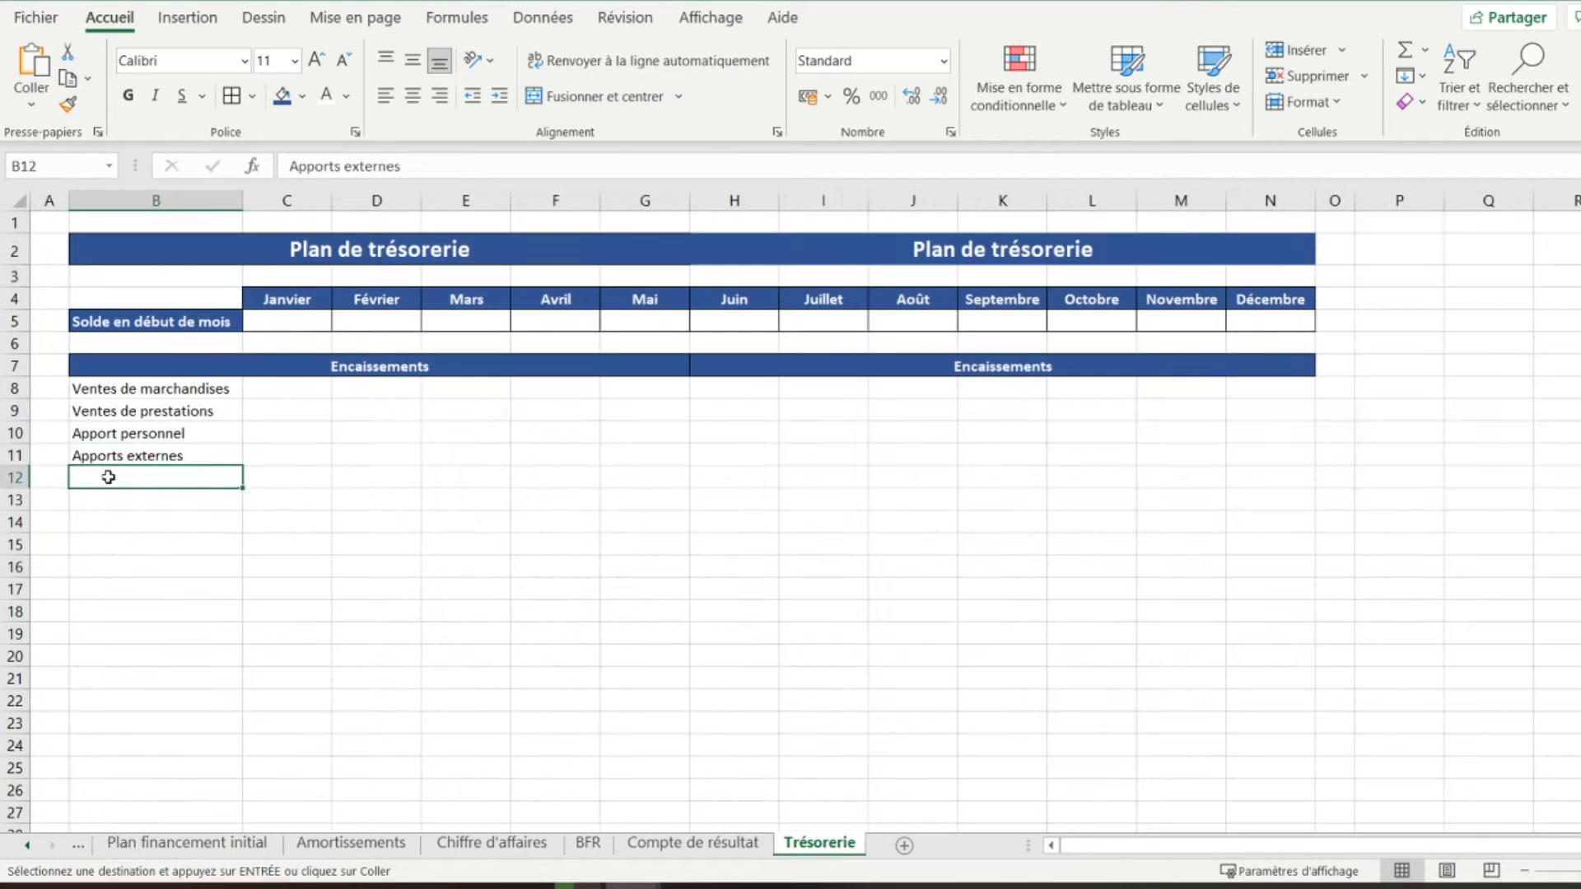
pyautogui.rightClick(108, 478)
pyautogui.click(196, 357)
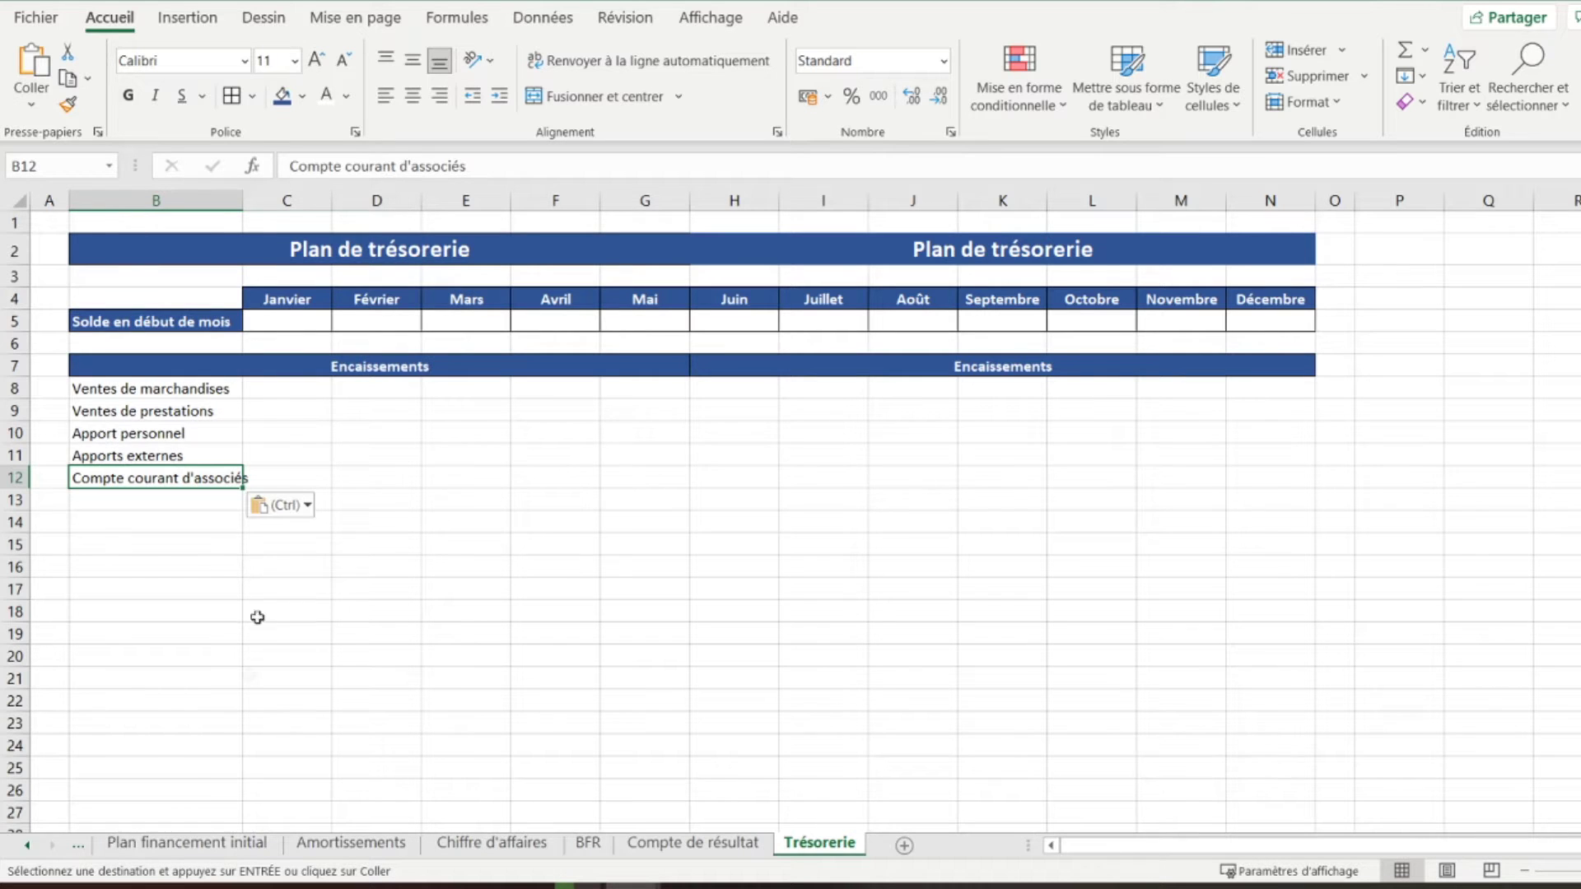
# Copy "Prêt d'honneur" from F21 of Plan financement initial and paste it as a value into B13 of Trésorerie
pyautogui.click(187, 842)
pyautogui.scroll(-3, 474, 687)
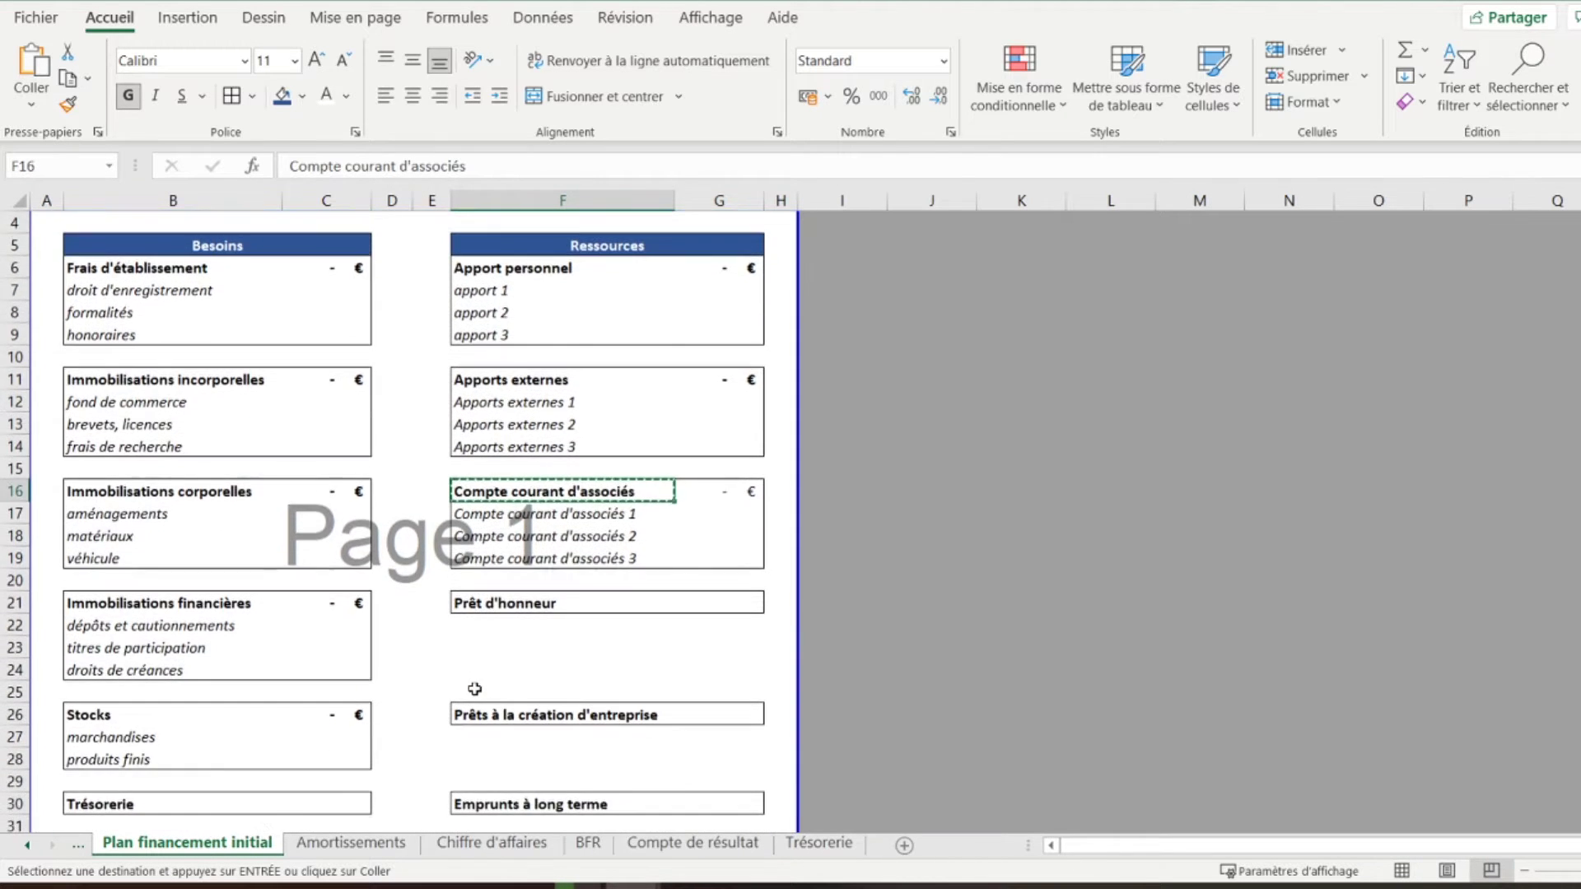
pyautogui.scroll(1, 474, 687)
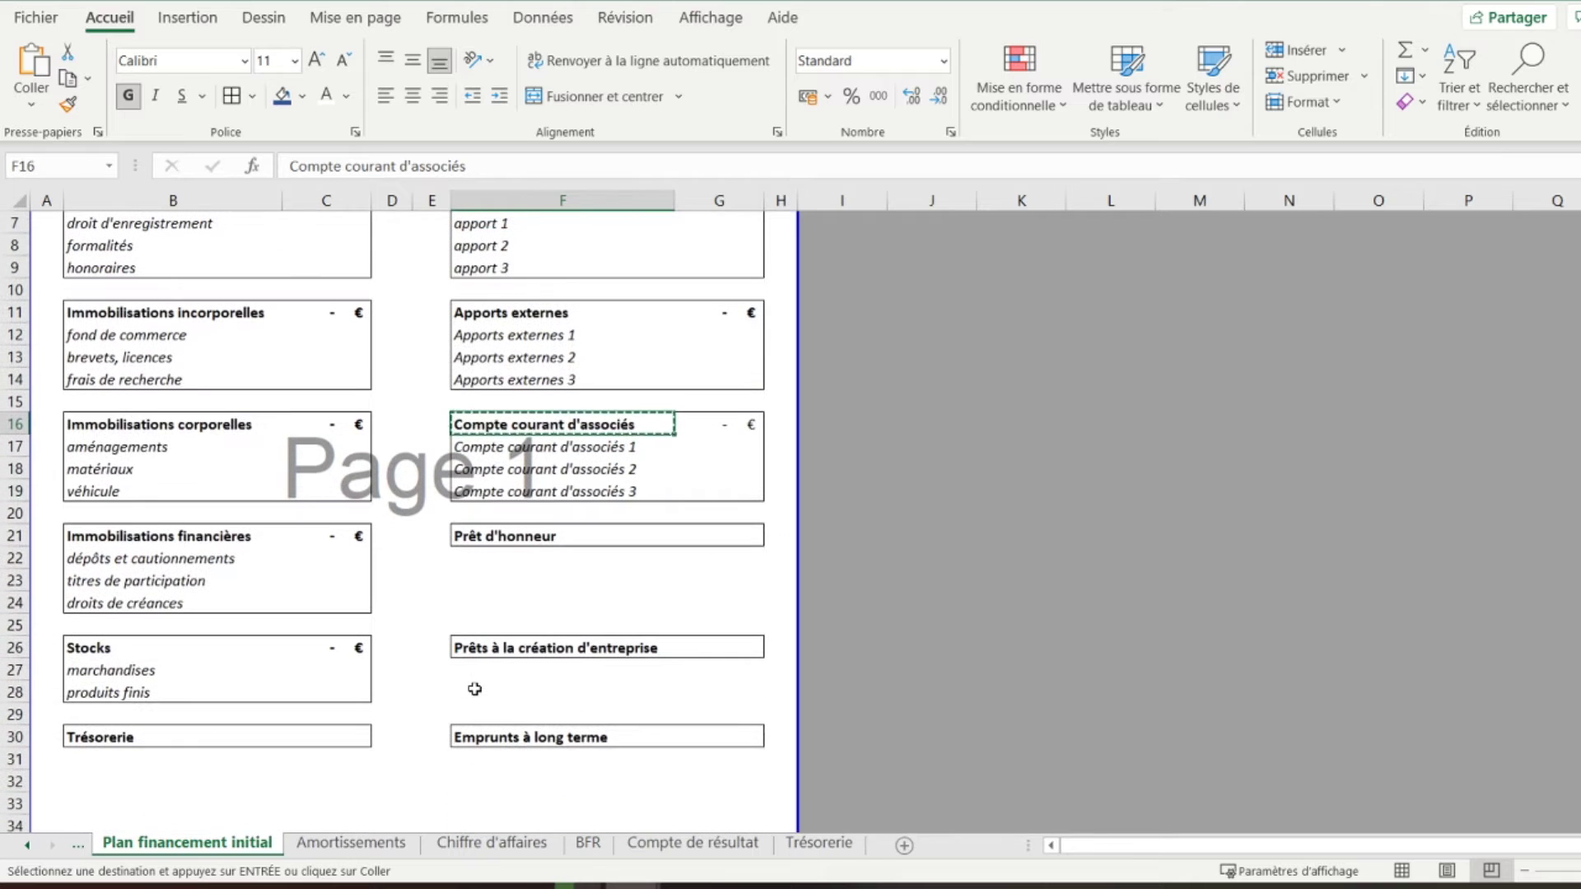
pyautogui.click(486, 535)
pyautogui.rightClick(487, 536)
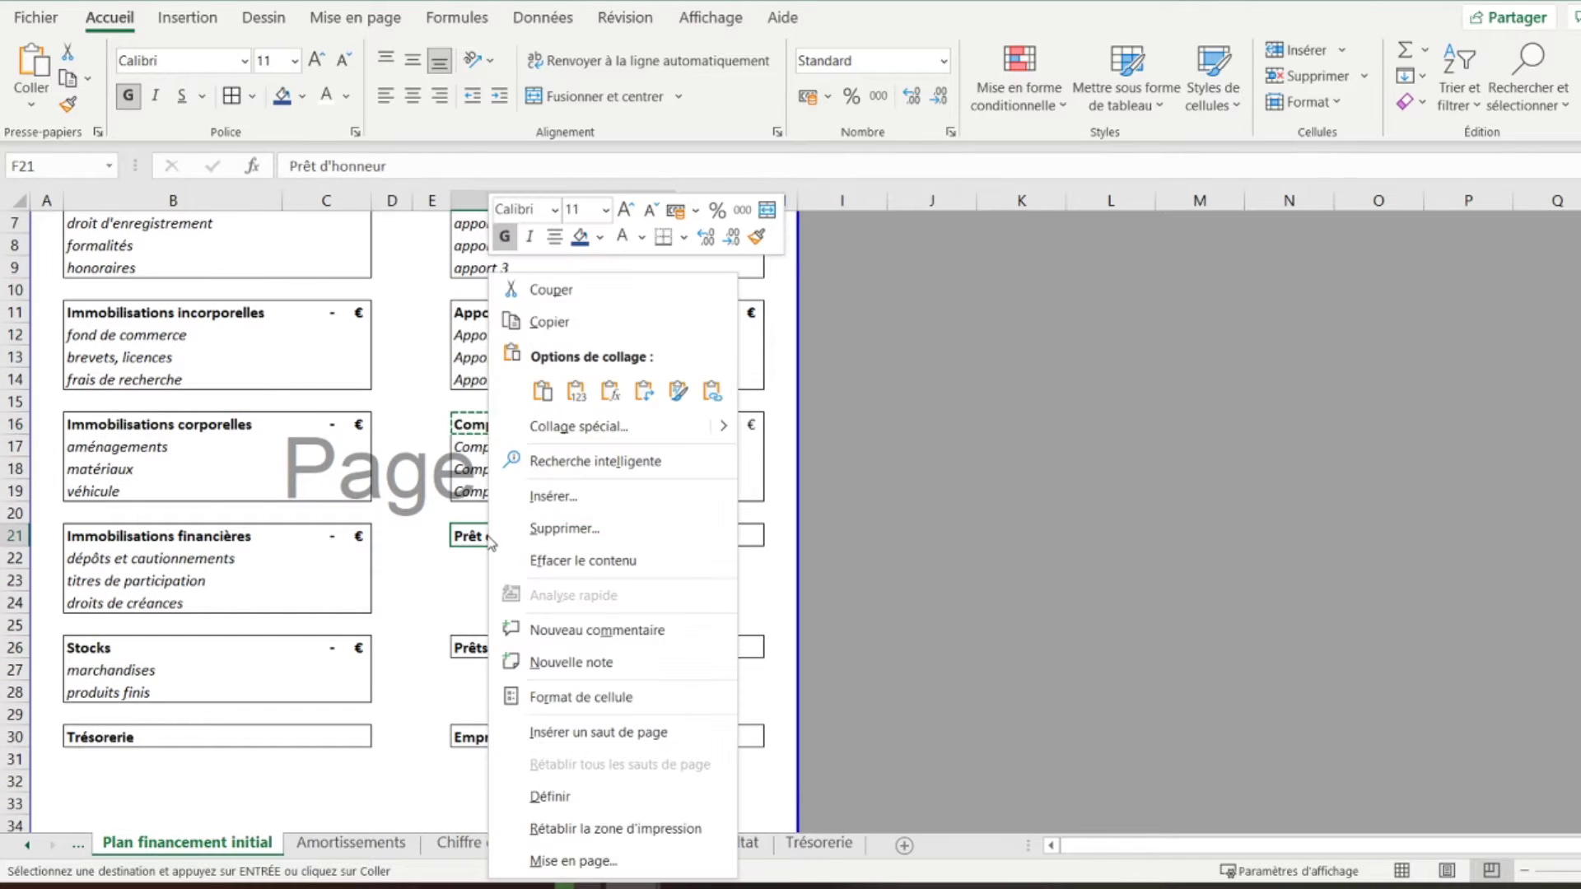
pyautogui.click(529, 319)
pyautogui.scroll(1, 628, 556)
pyautogui.scroll(2, 601, 552)
pyautogui.scroll(-2, 574, 551)
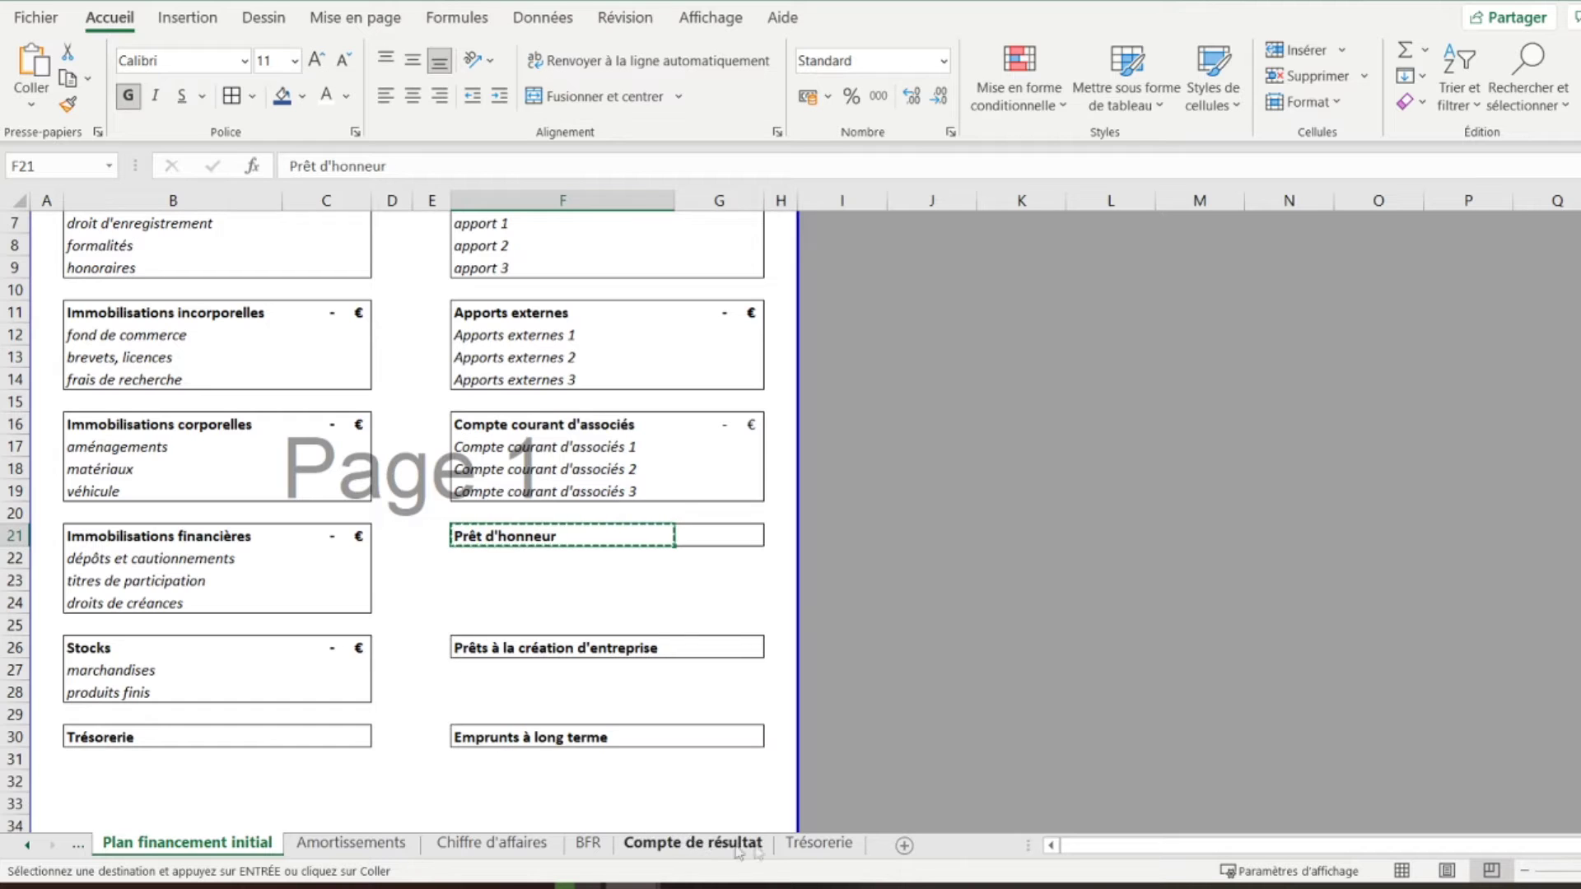
pyautogui.click(819, 842)
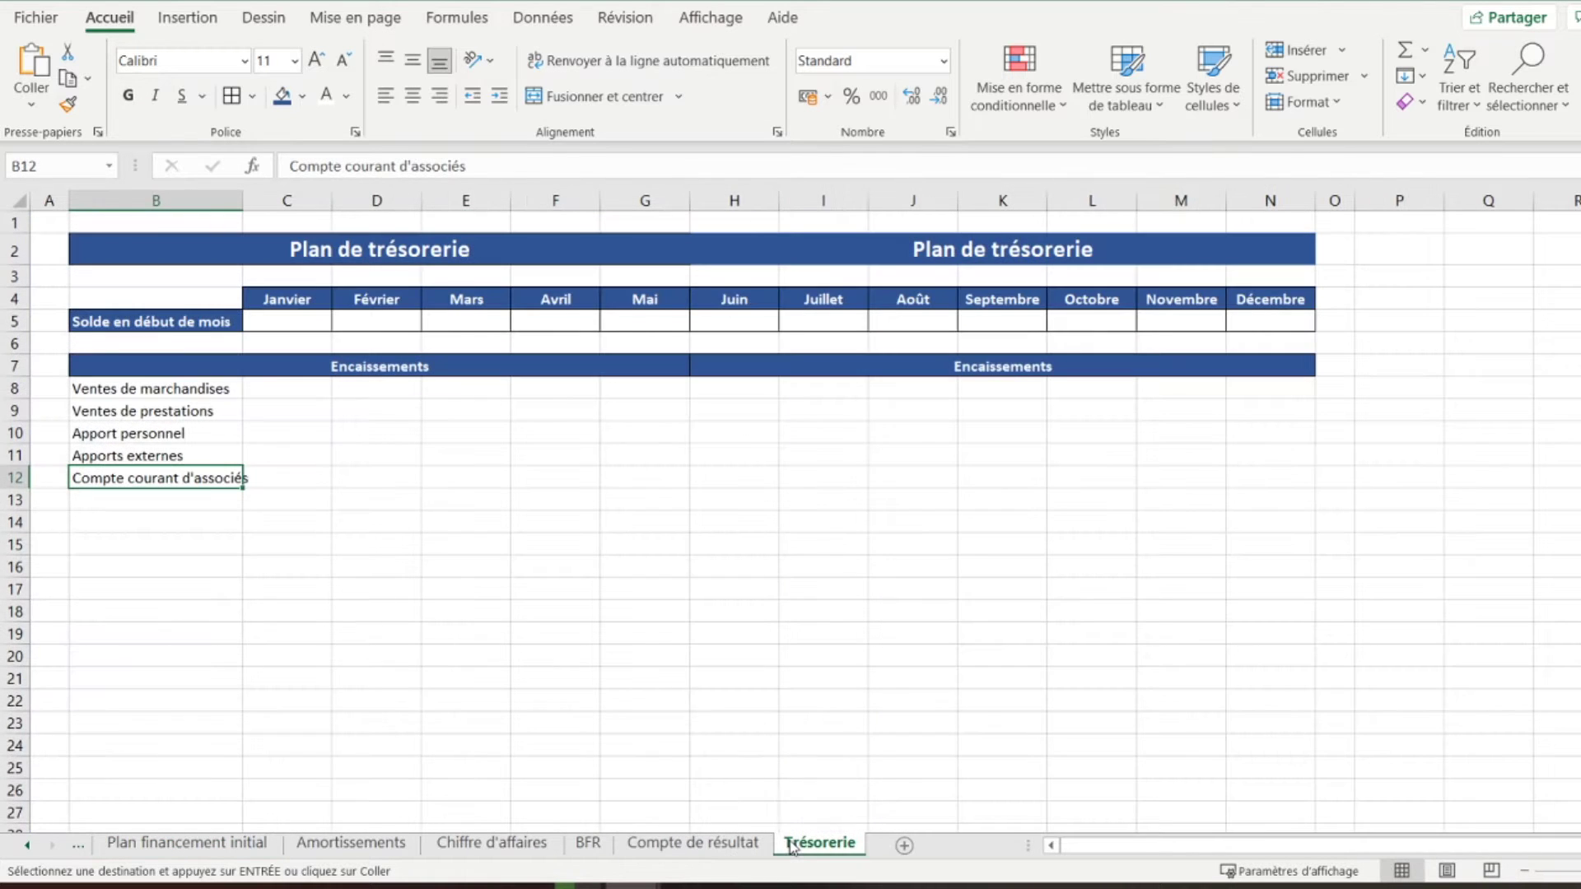
pyautogui.rightClick(104, 499)
pyautogui.click(189, 360)
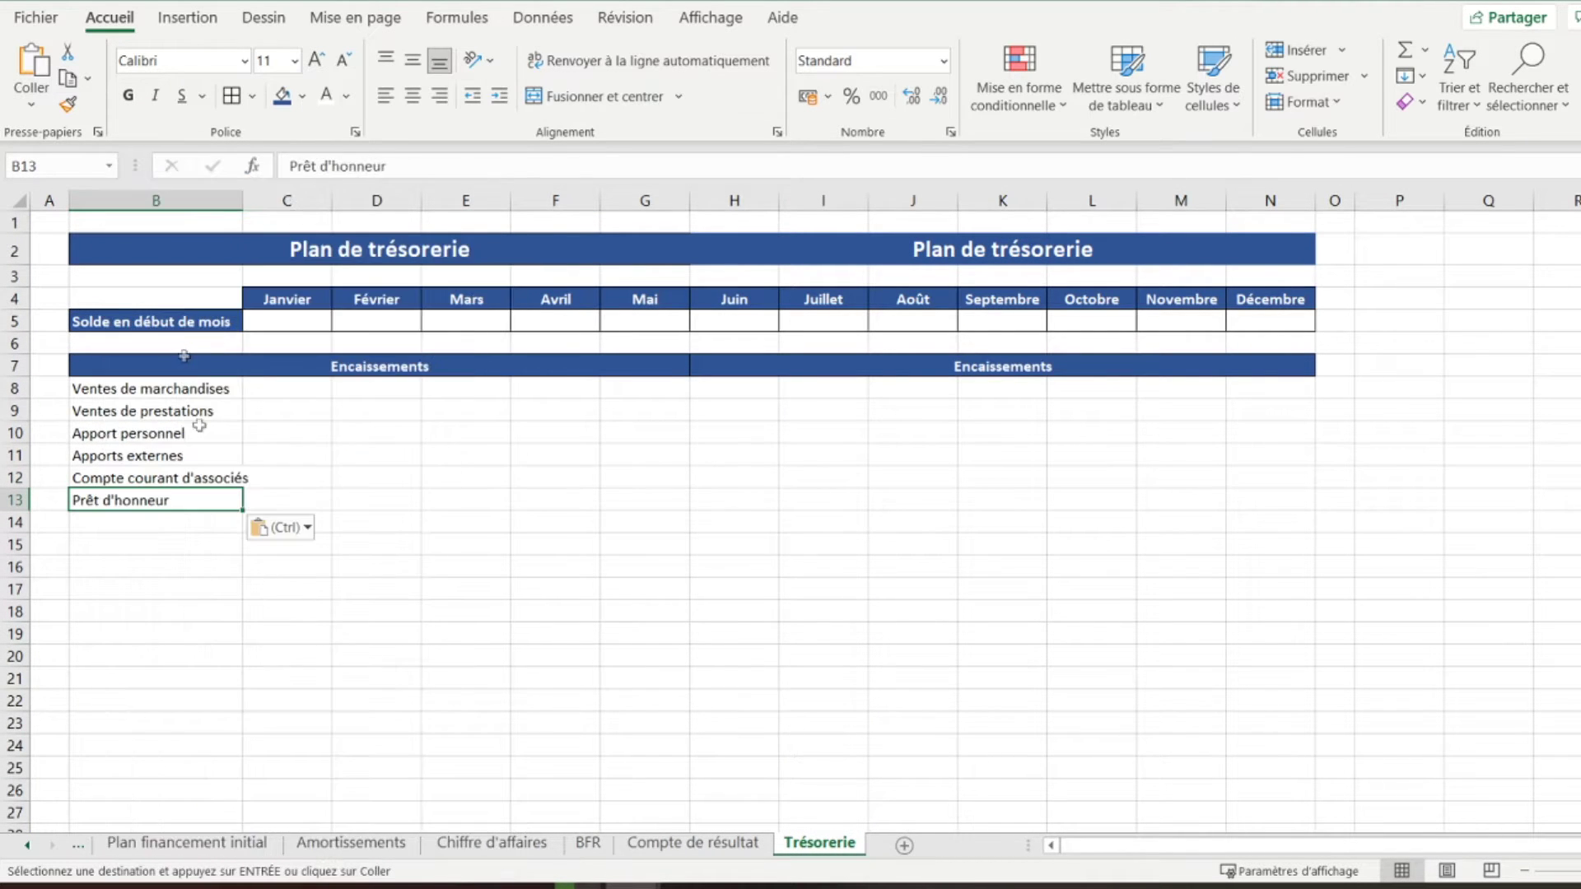
# Copy "Prêts à la création d'entreprise" from F26 of Plan financement initial and paste it as a value into B14 of Trésorerie
pyautogui.click(186, 843)
pyautogui.press('Down')
pyautogui.press('Down')
pyautogui.press('Down')
pyautogui.press('Down')
pyautogui.press('Down')
pyautogui.rightClick(480, 655)
pyautogui.press('Escape')
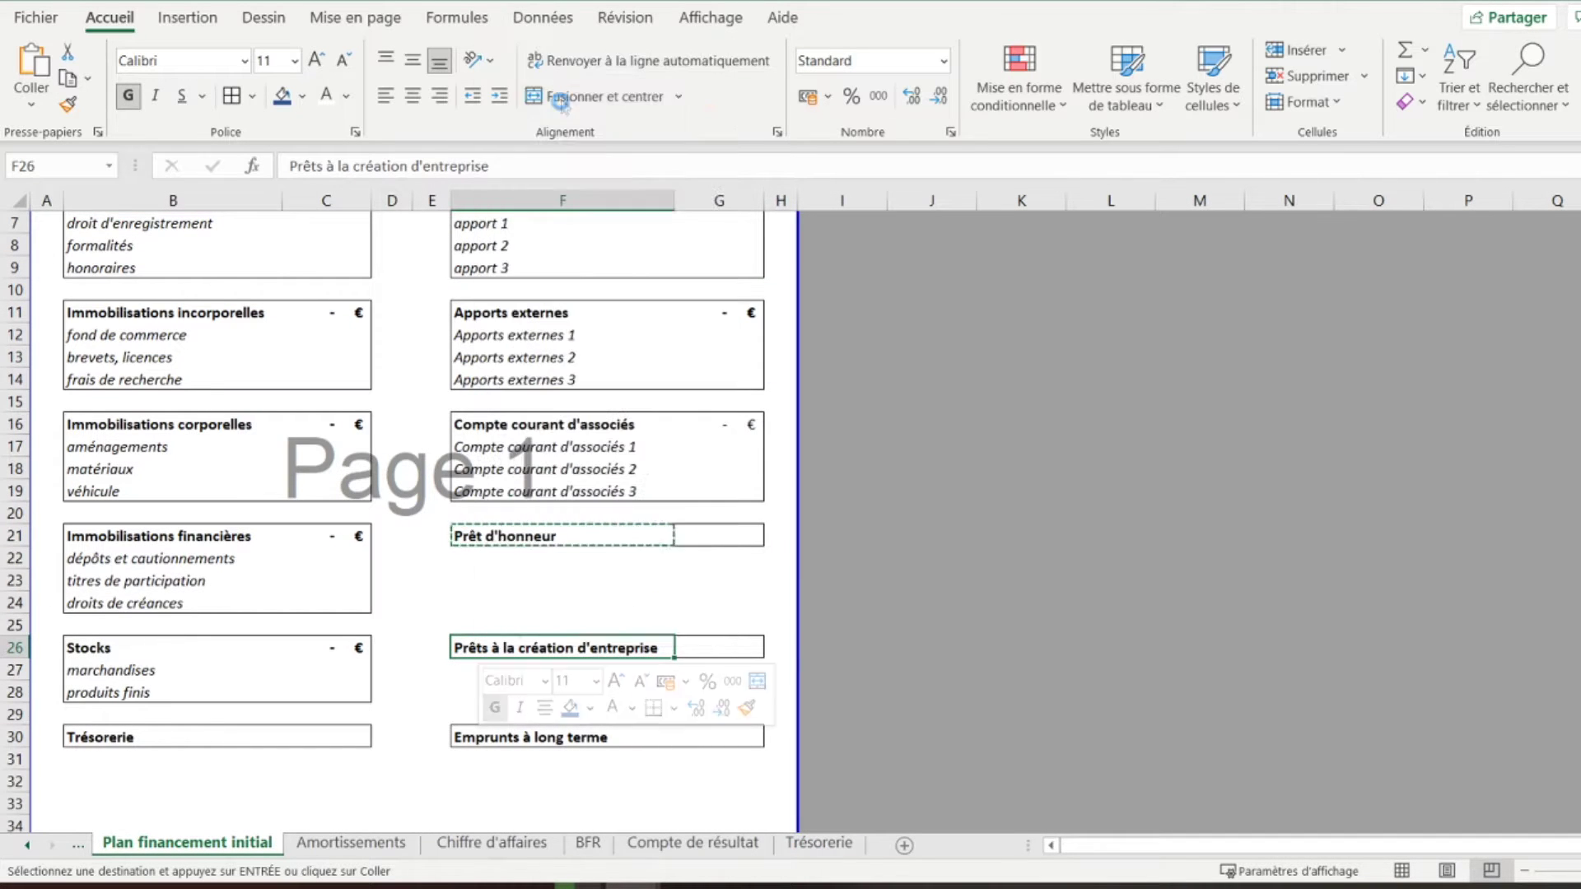
pyautogui.click(820, 842)
pyautogui.click(80, 522)
pyautogui.rightClick(80, 522)
pyautogui.click(170, 360)
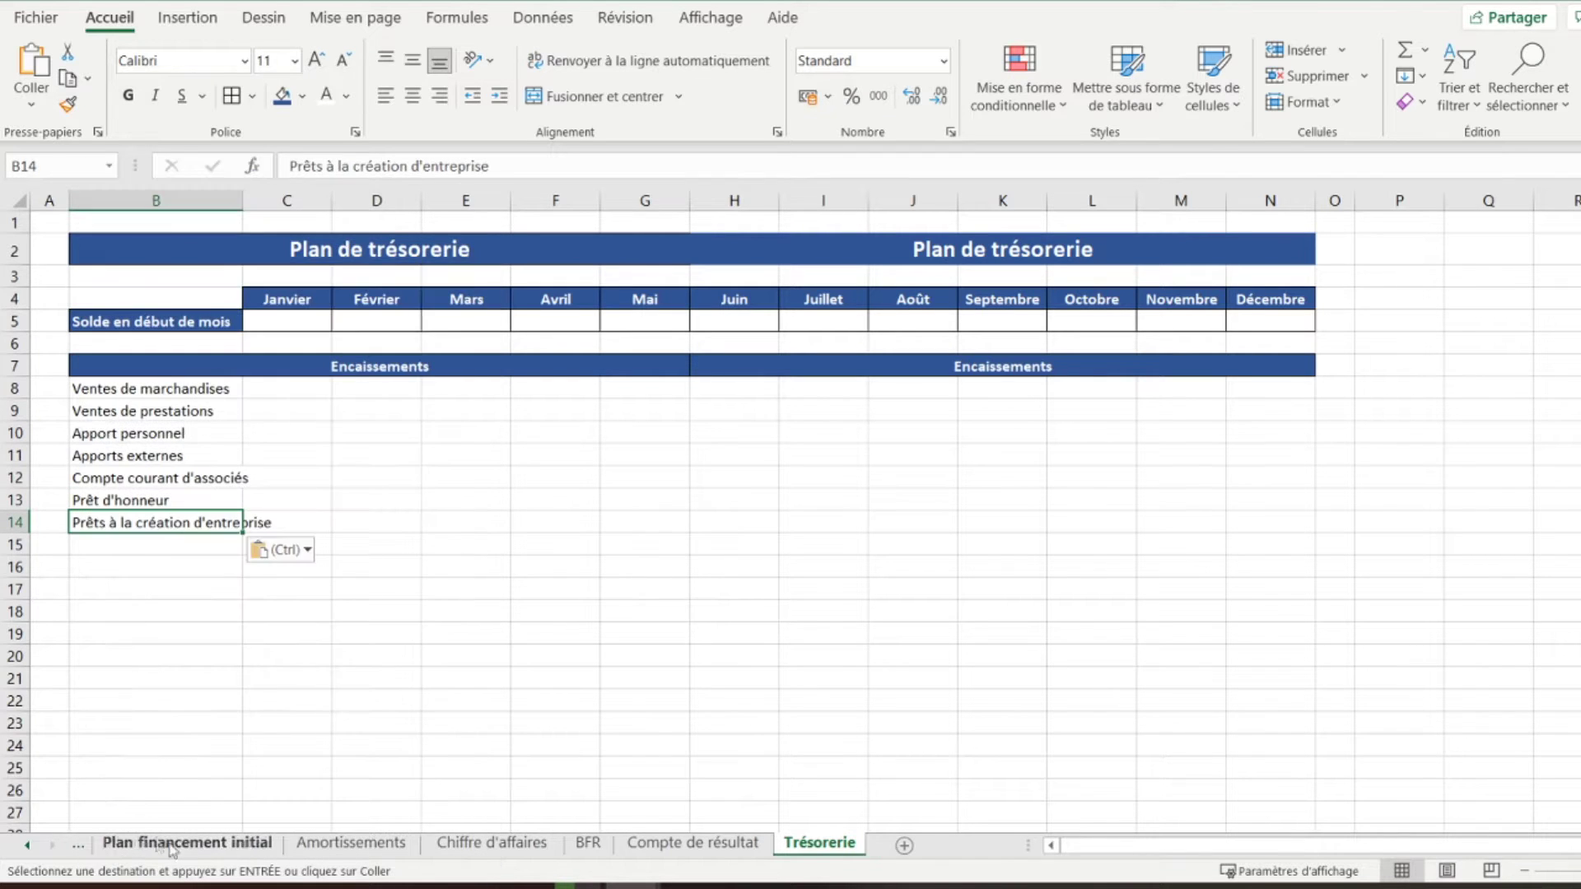
# Copy "Emprunts à long terme" from F30 of Plan financement initial and paste it as a value into B15 of Trésorerie
pyautogui.click(187, 842)
pyautogui.rightClick(474, 741)
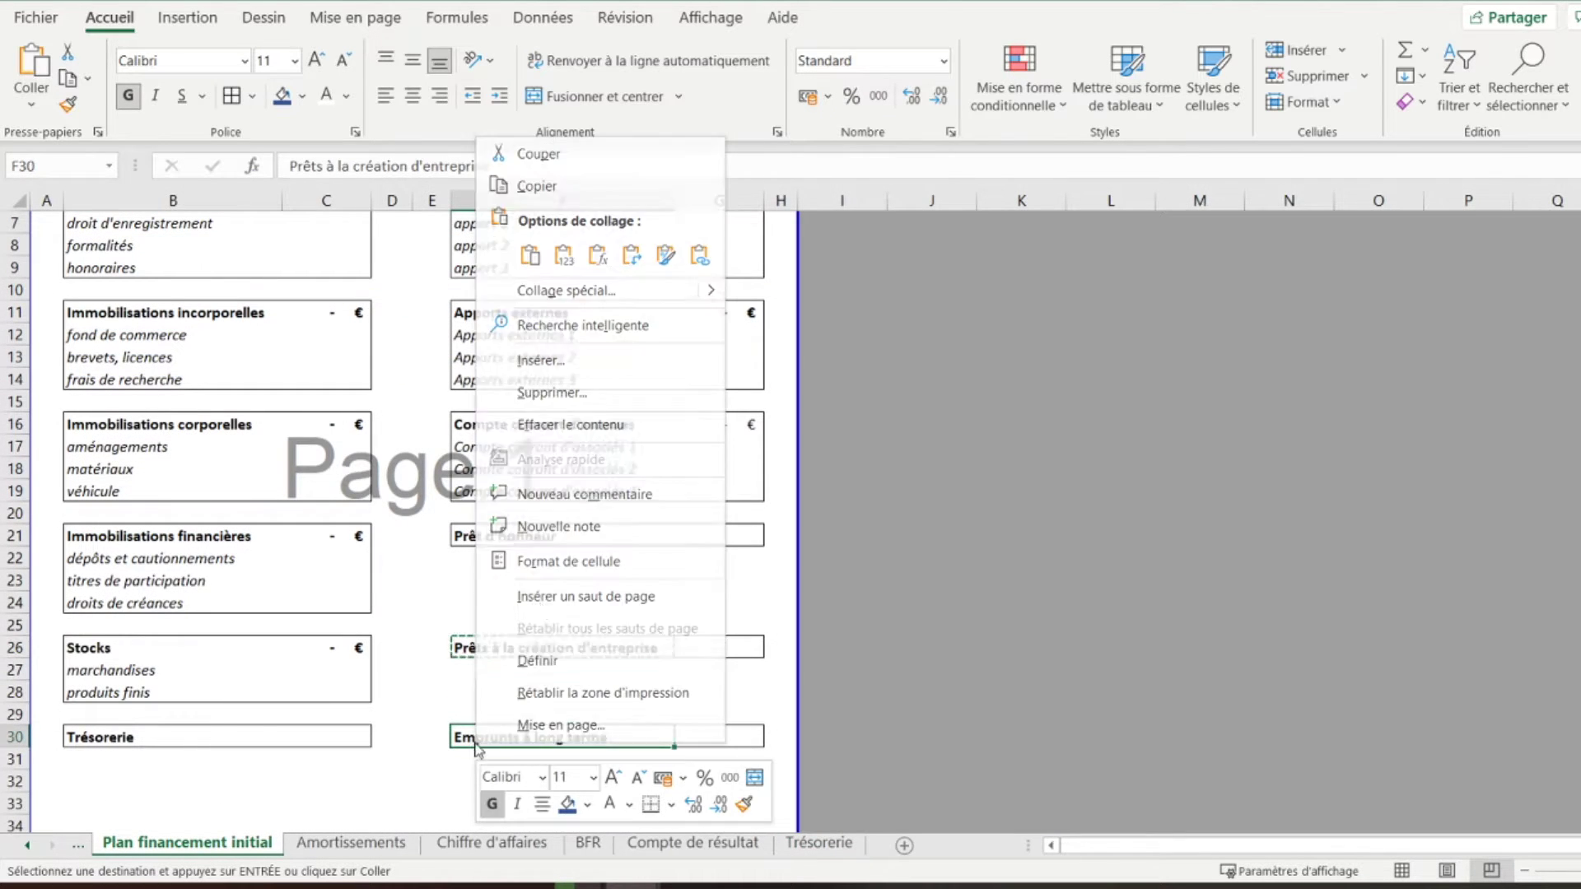
pyautogui.click(540, 187)
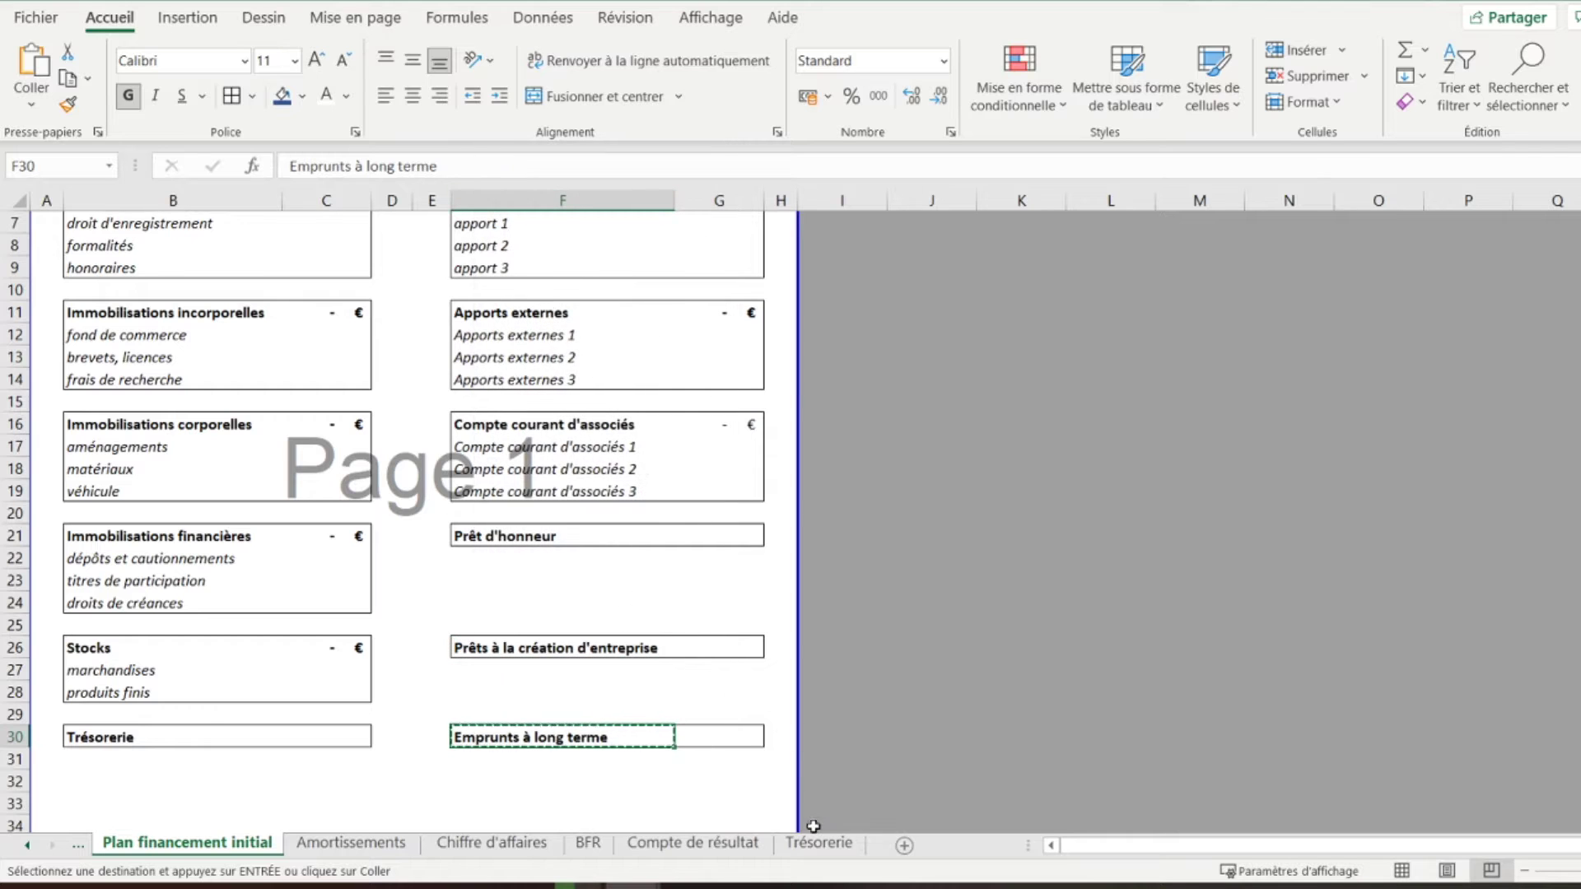
pyautogui.click(818, 842)
pyautogui.click(97, 539)
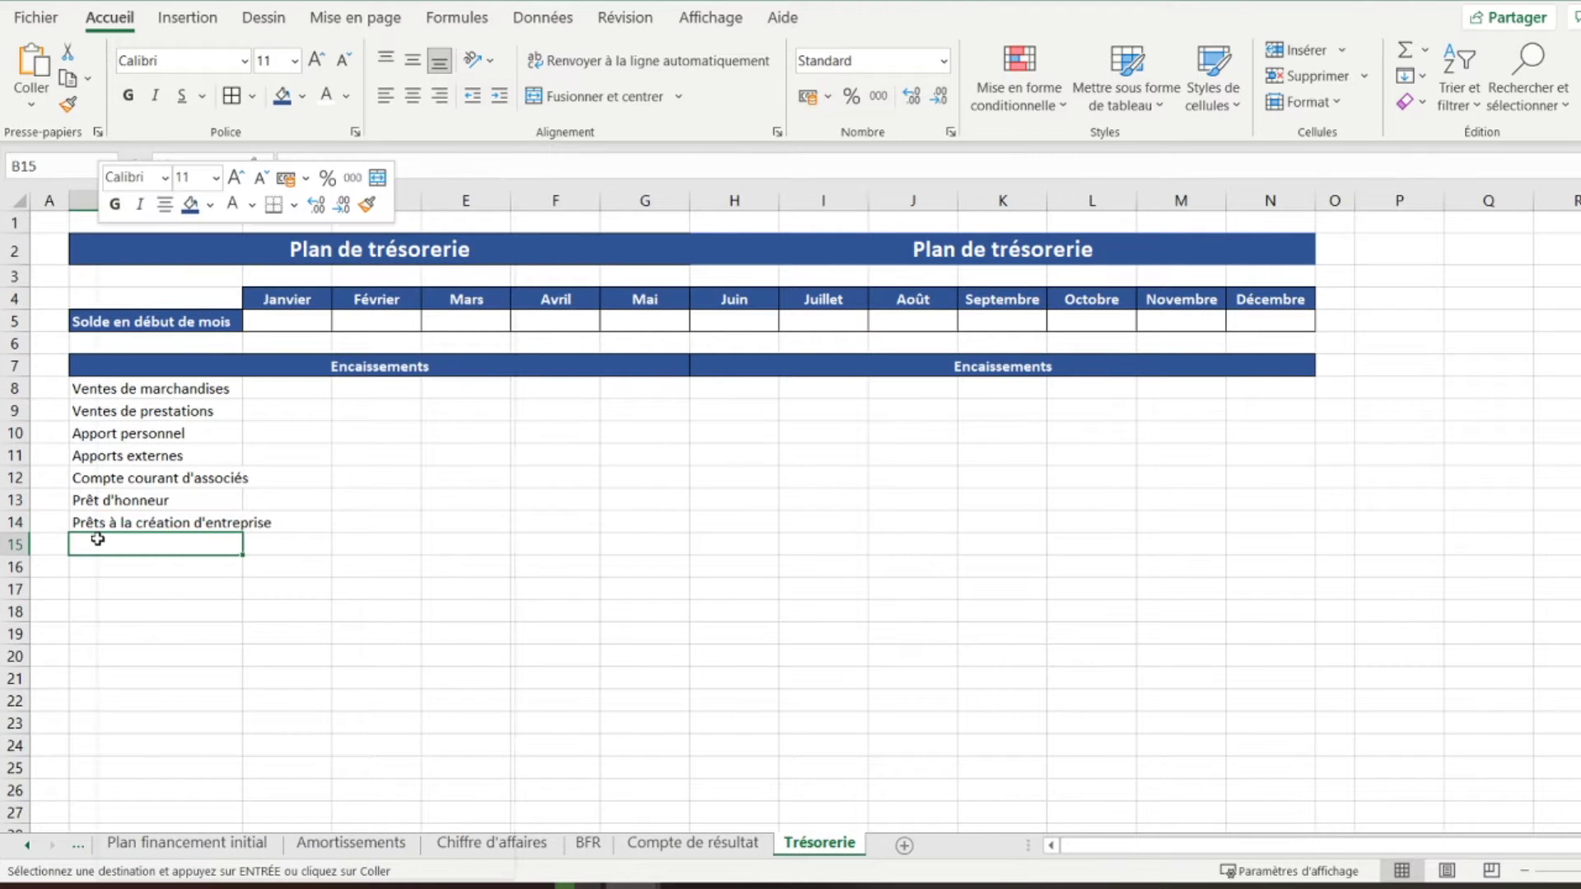
pyautogui.rightClick(97, 541)
pyautogui.click(182, 357)
# Examine the Produits d'exploitation and Charges d'exploitation categories on the Compte de résultat sheet, and return to Trésorerie
pyautogui.click(691, 843)
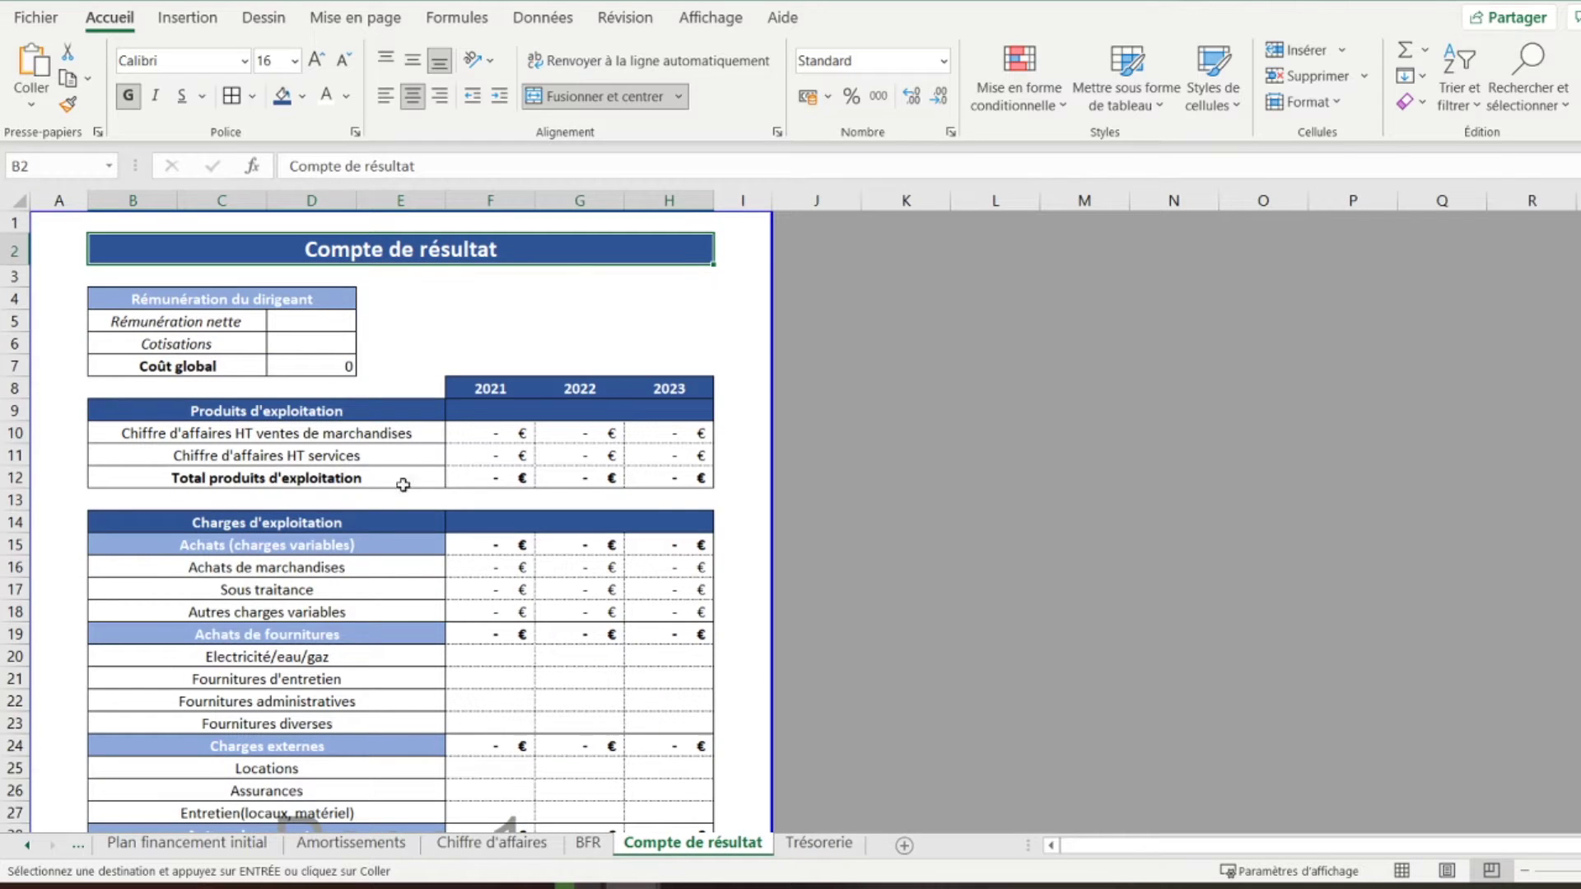
pyautogui.scroll(-2, 375, 498)
pyautogui.scroll(2, 372, 507)
pyautogui.click(819, 842)
# Fit column B's width to its labels and put outside borders around the receipts range B8:N15
pyautogui.click(107, 569)
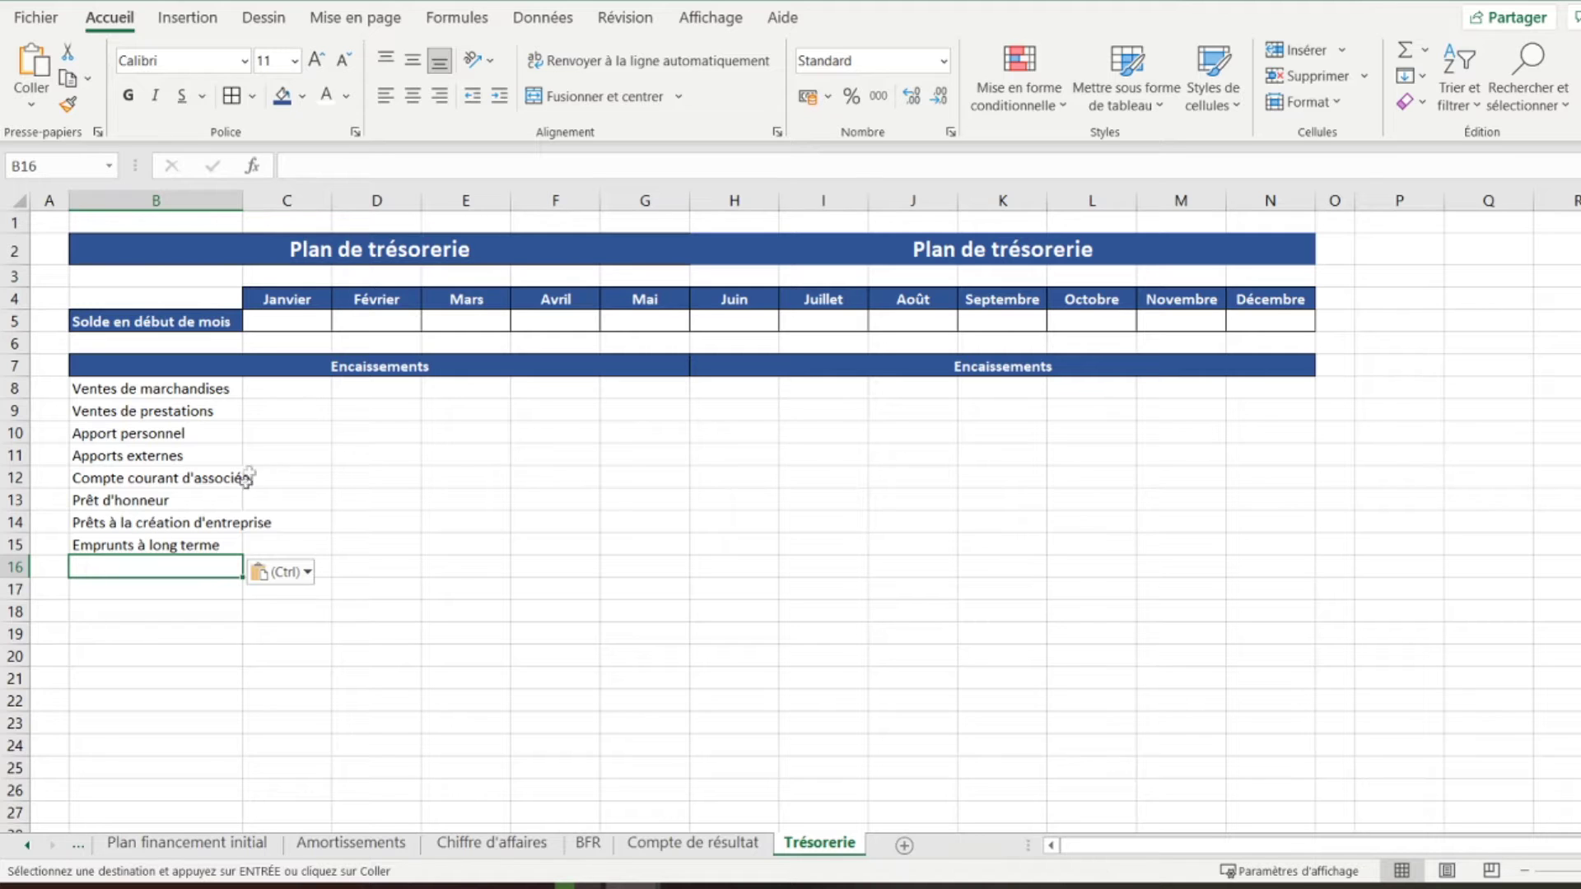
pyautogui.doubleClick(247, 204)
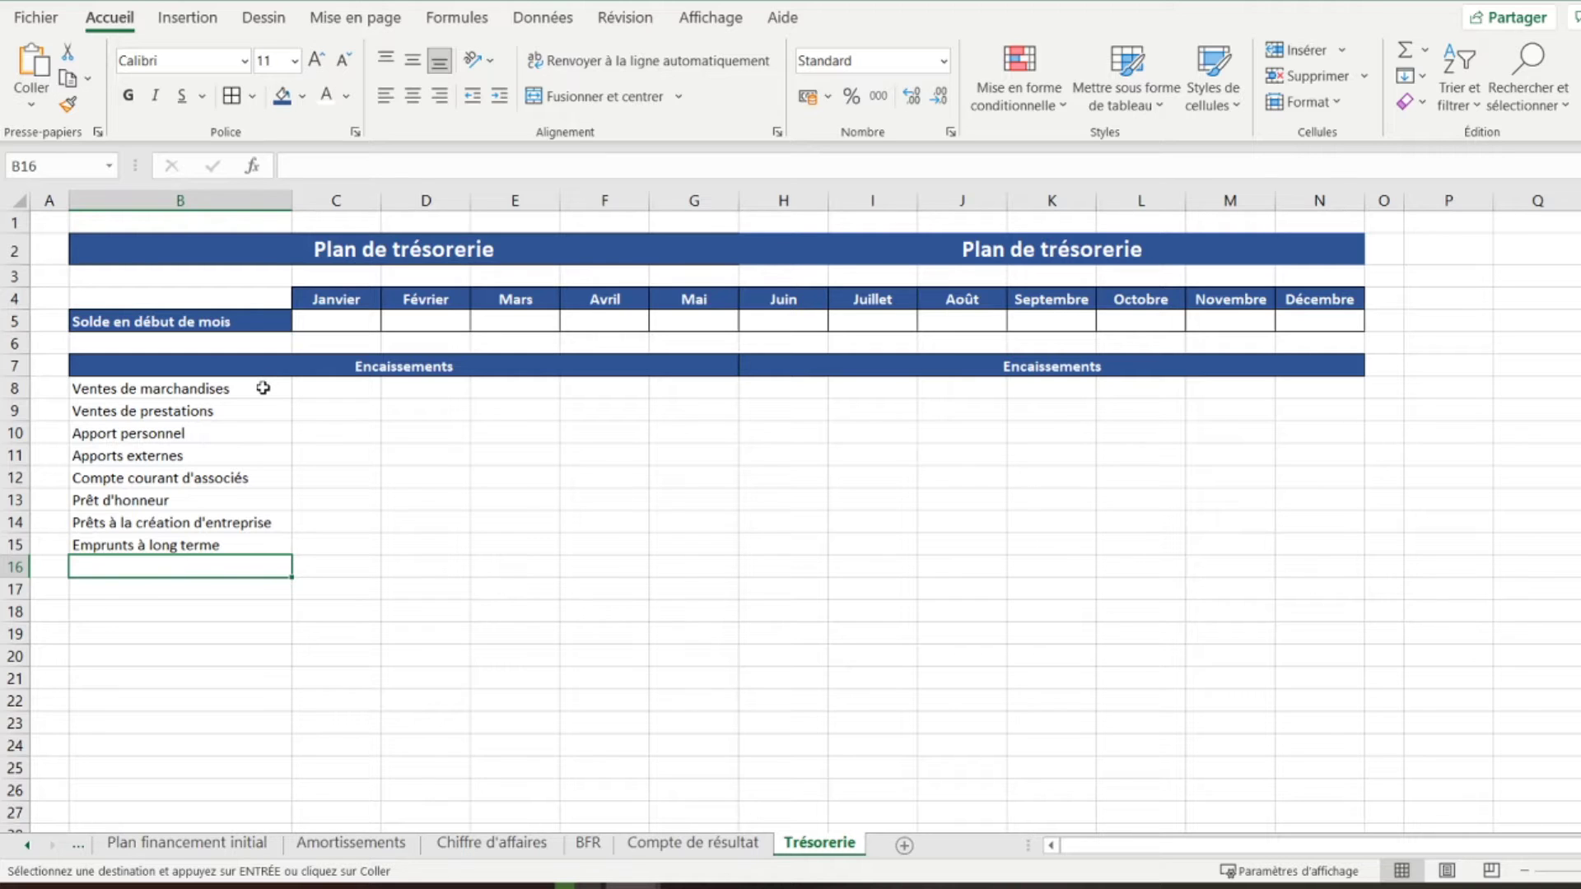
pyautogui.moveTo(152, 386); pyautogui.dragTo(1339, 548)
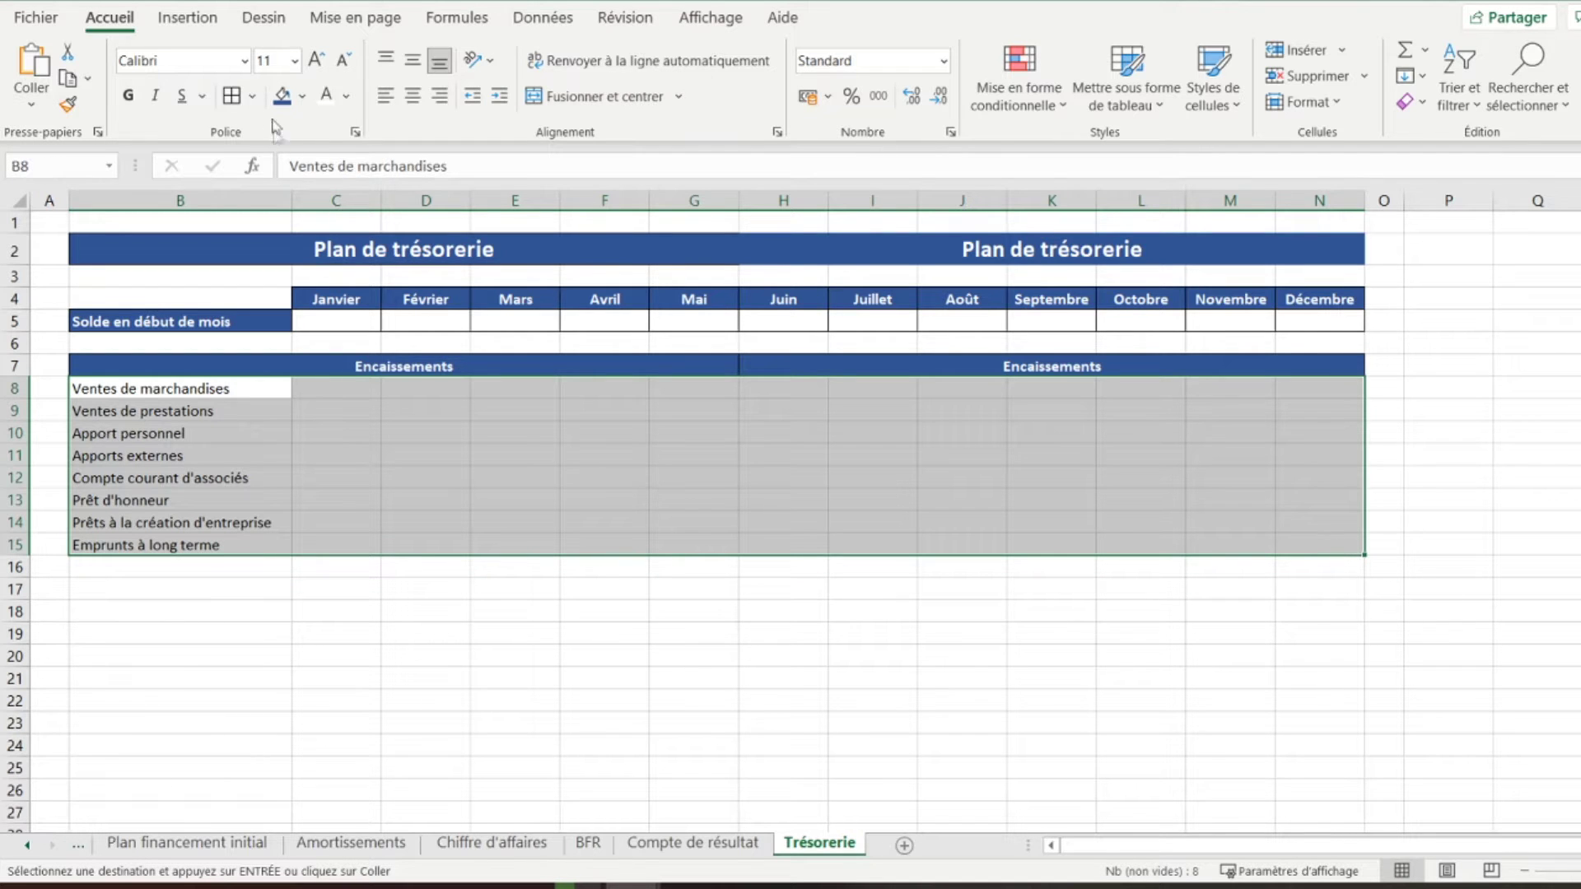
pyautogui.click(252, 95)
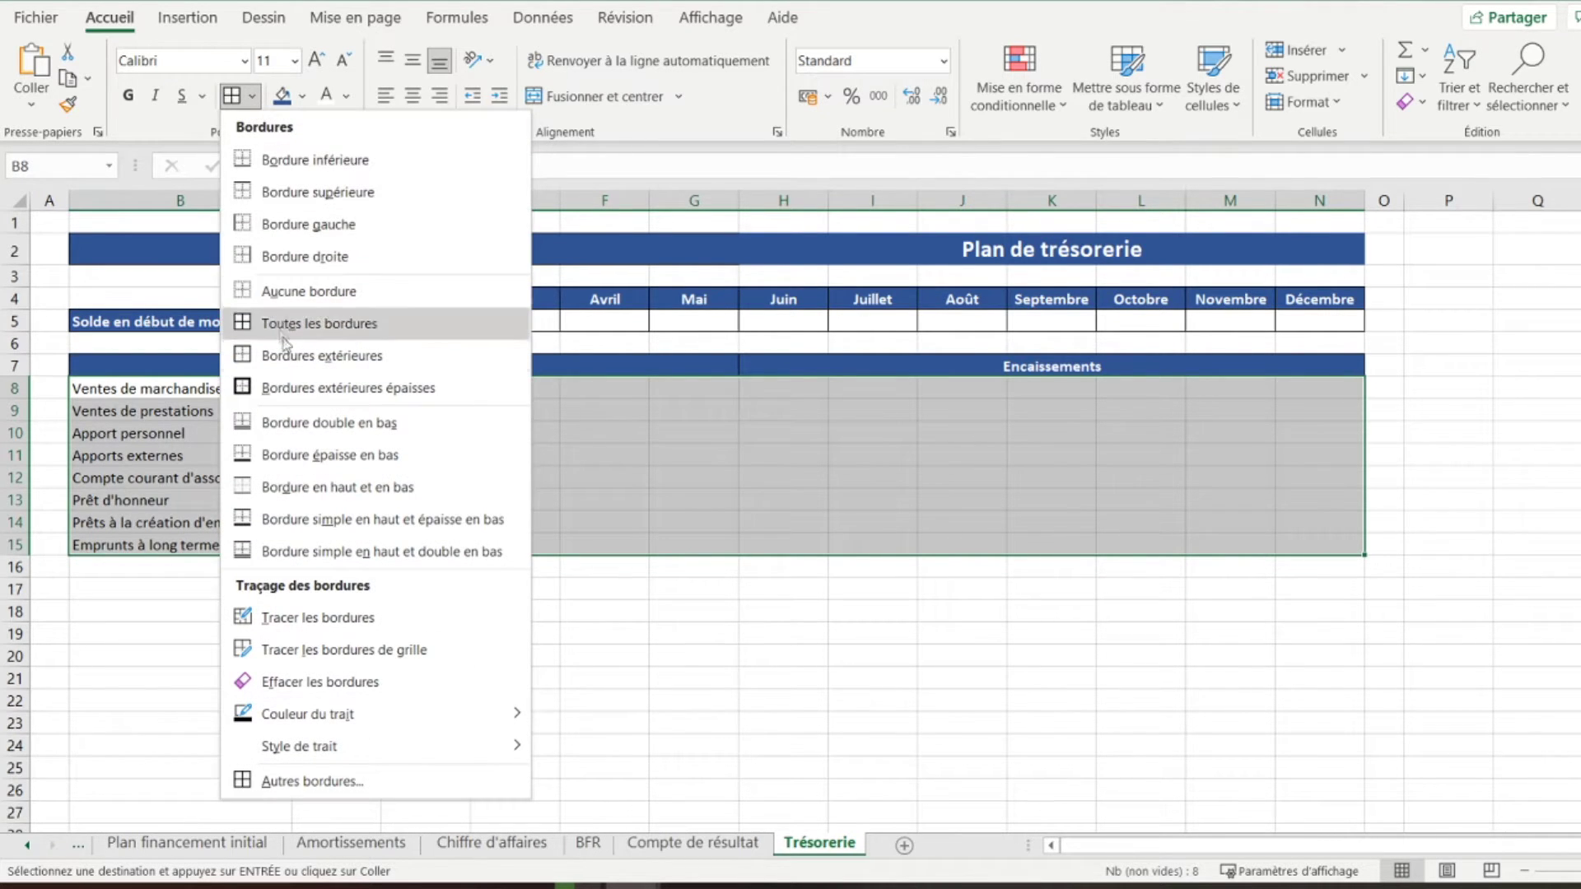
pyautogui.click(256, 356)
# Add dashed interior horizontal and vertical borders to the monthly receipt cells C8:N15
pyautogui.moveTo(306, 383); pyautogui.dragTo(1335, 543)
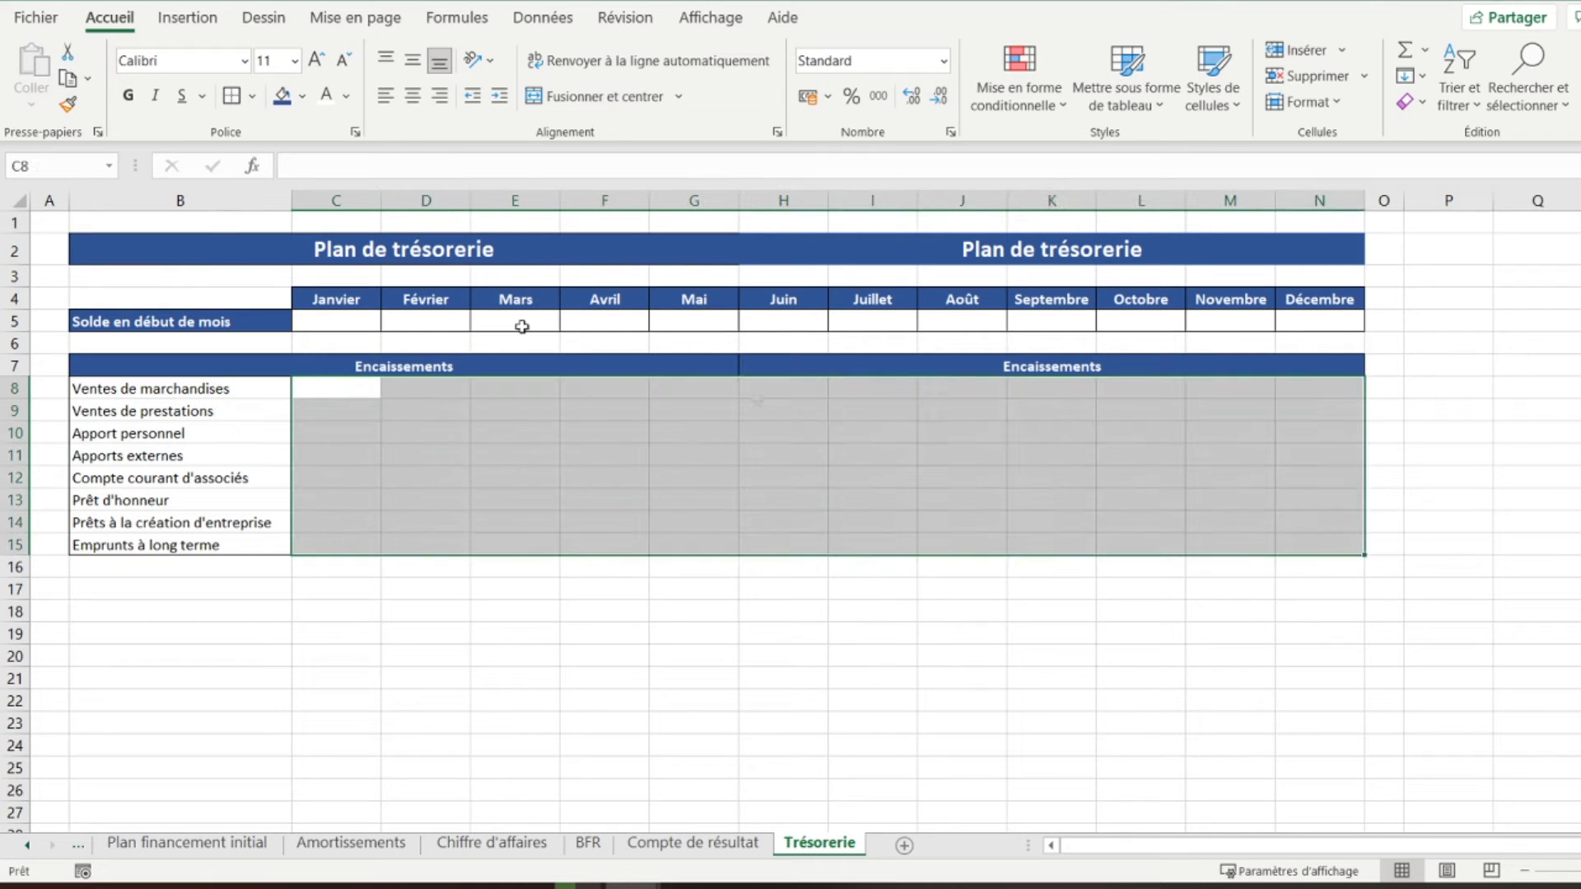
pyautogui.click(252, 96)
pyautogui.click(298, 782)
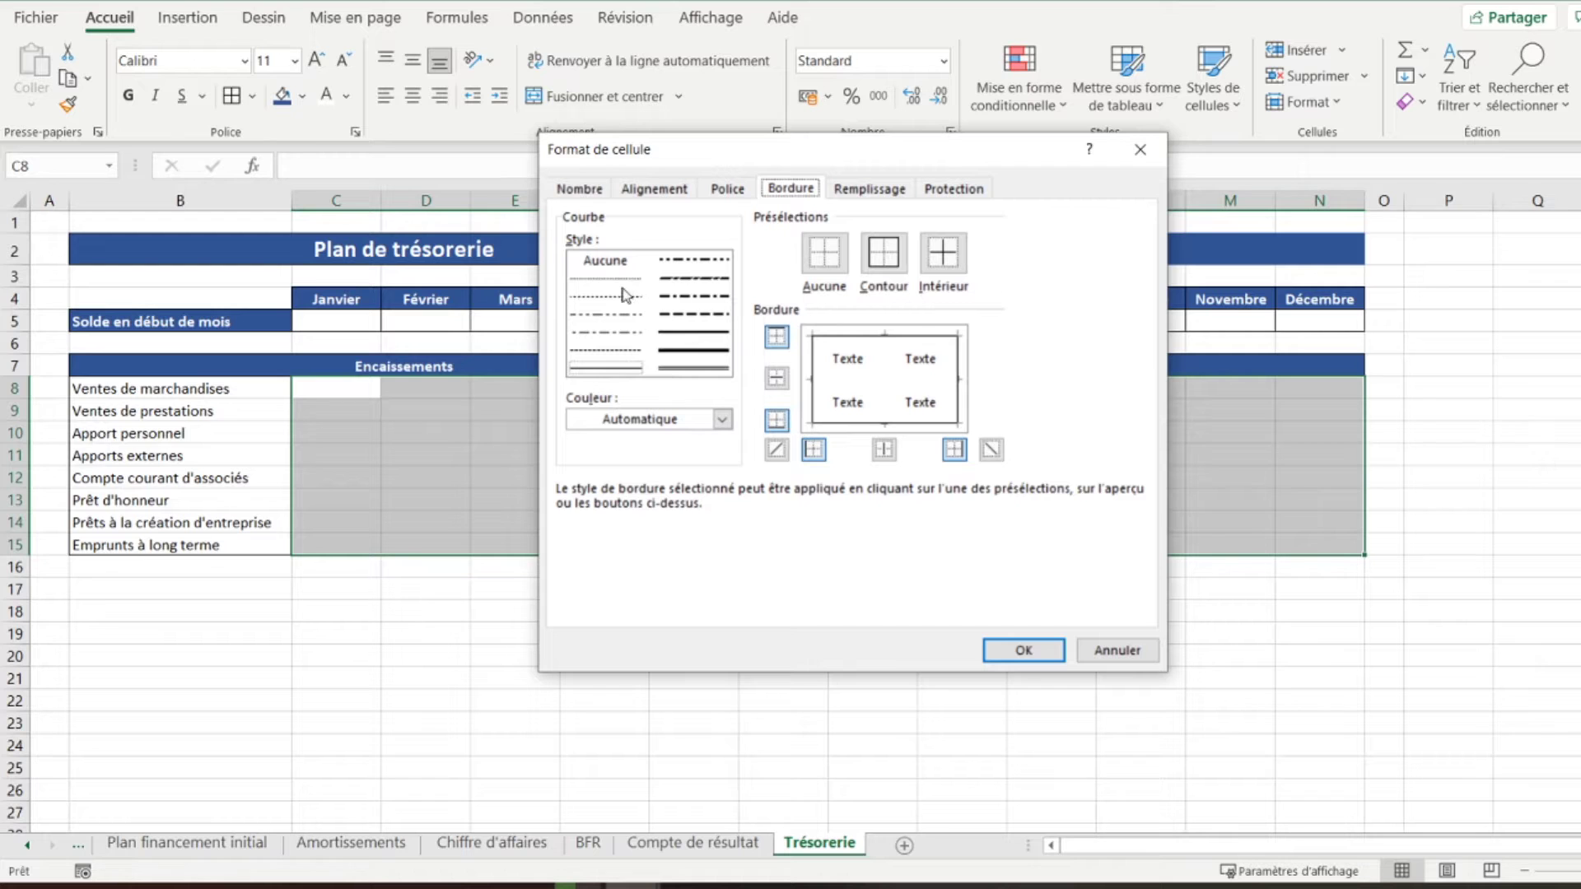
pyautogui.click(626, 280)
pyautogui.click(838, 381)
pyautogui.click(885, 372)
pyautogui.click(1021, 650)
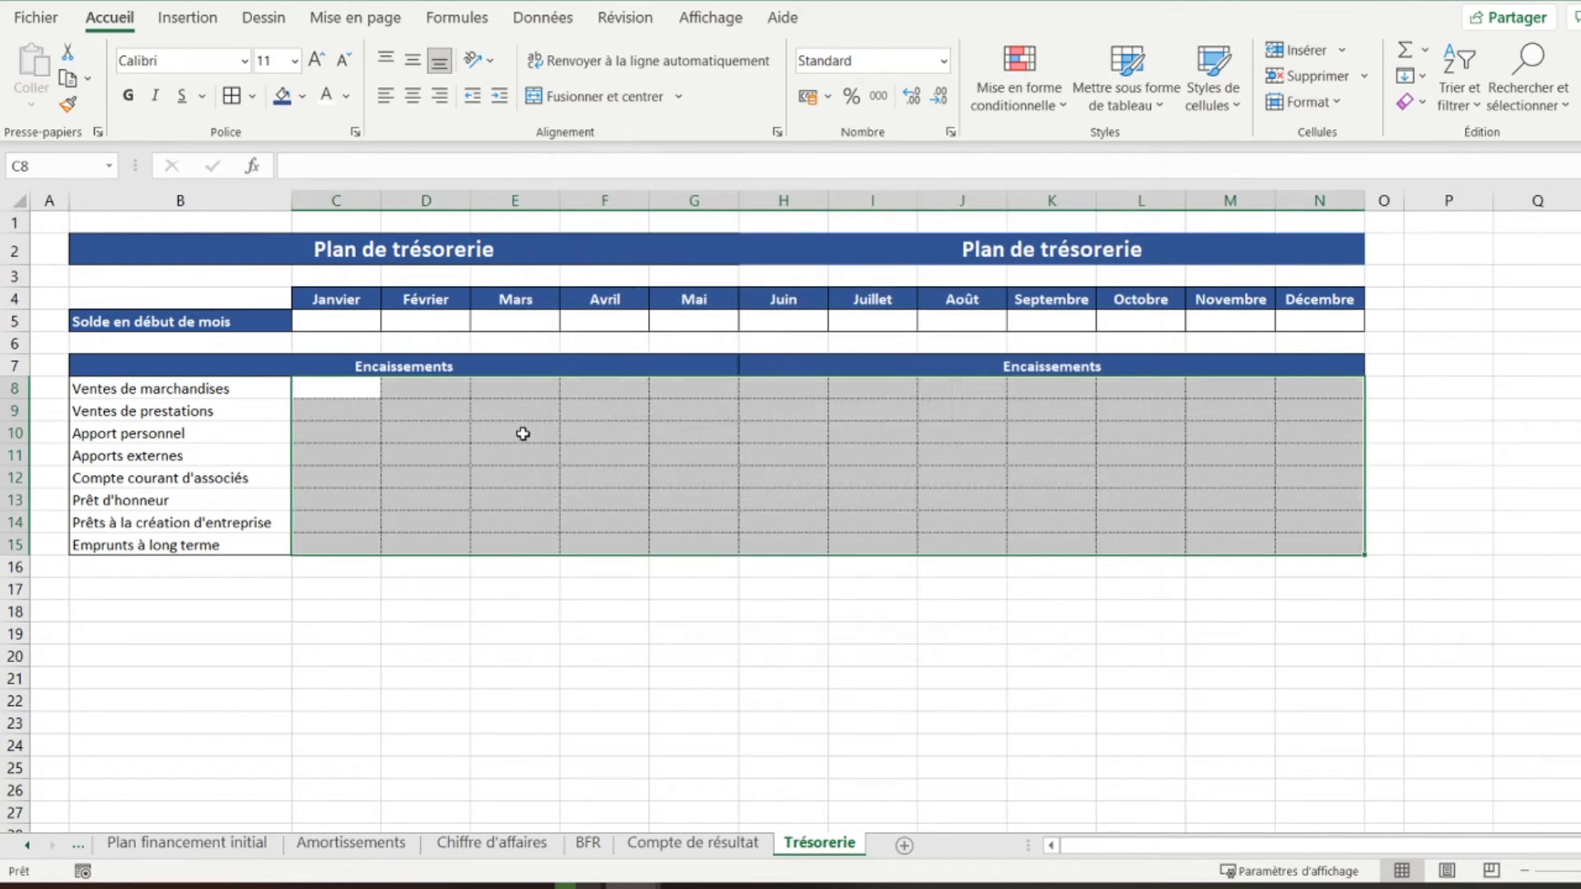
pyautogui.click(524, 434)
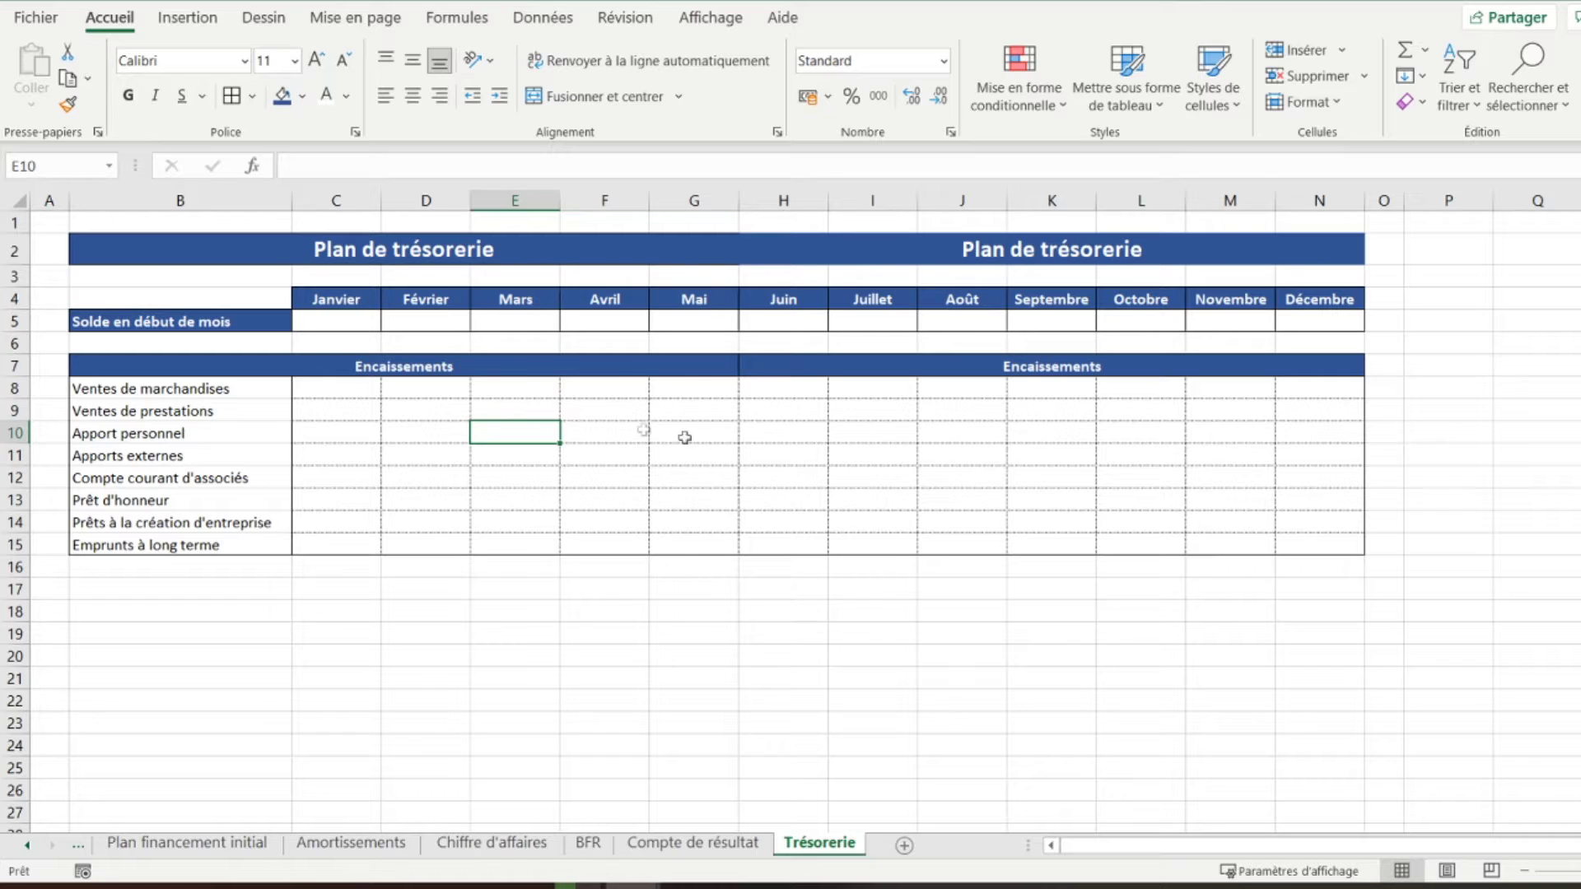
# Link the January Ventes de marchandises cell C8 to the 2021 merchandise sales in F10 of Compte de résultat
pyautogui.click(331, 383)
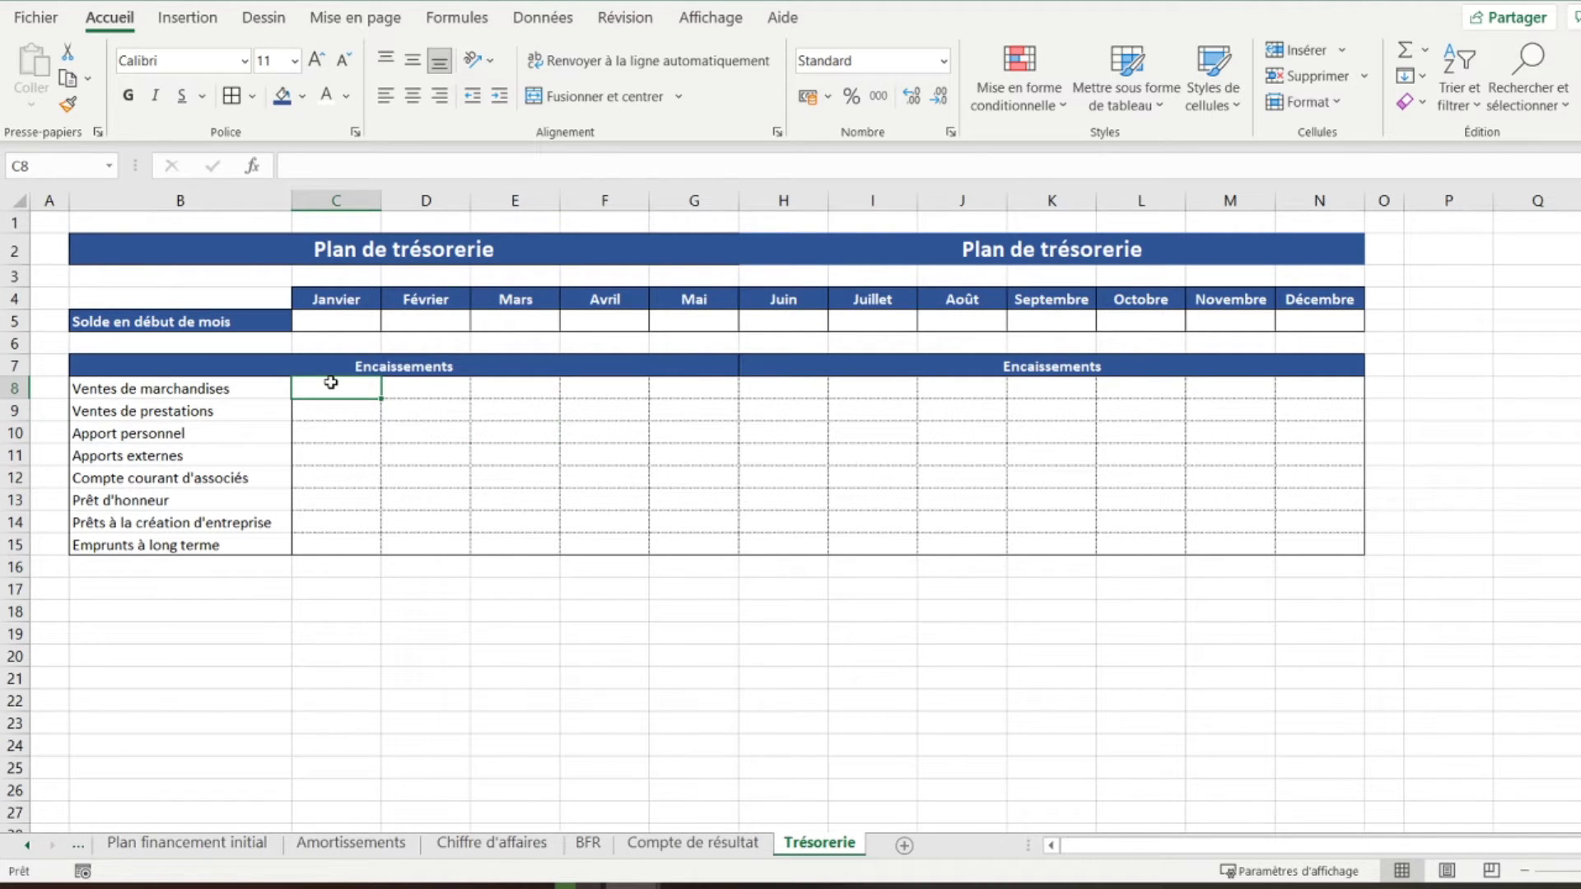
pyautogui.write('=')
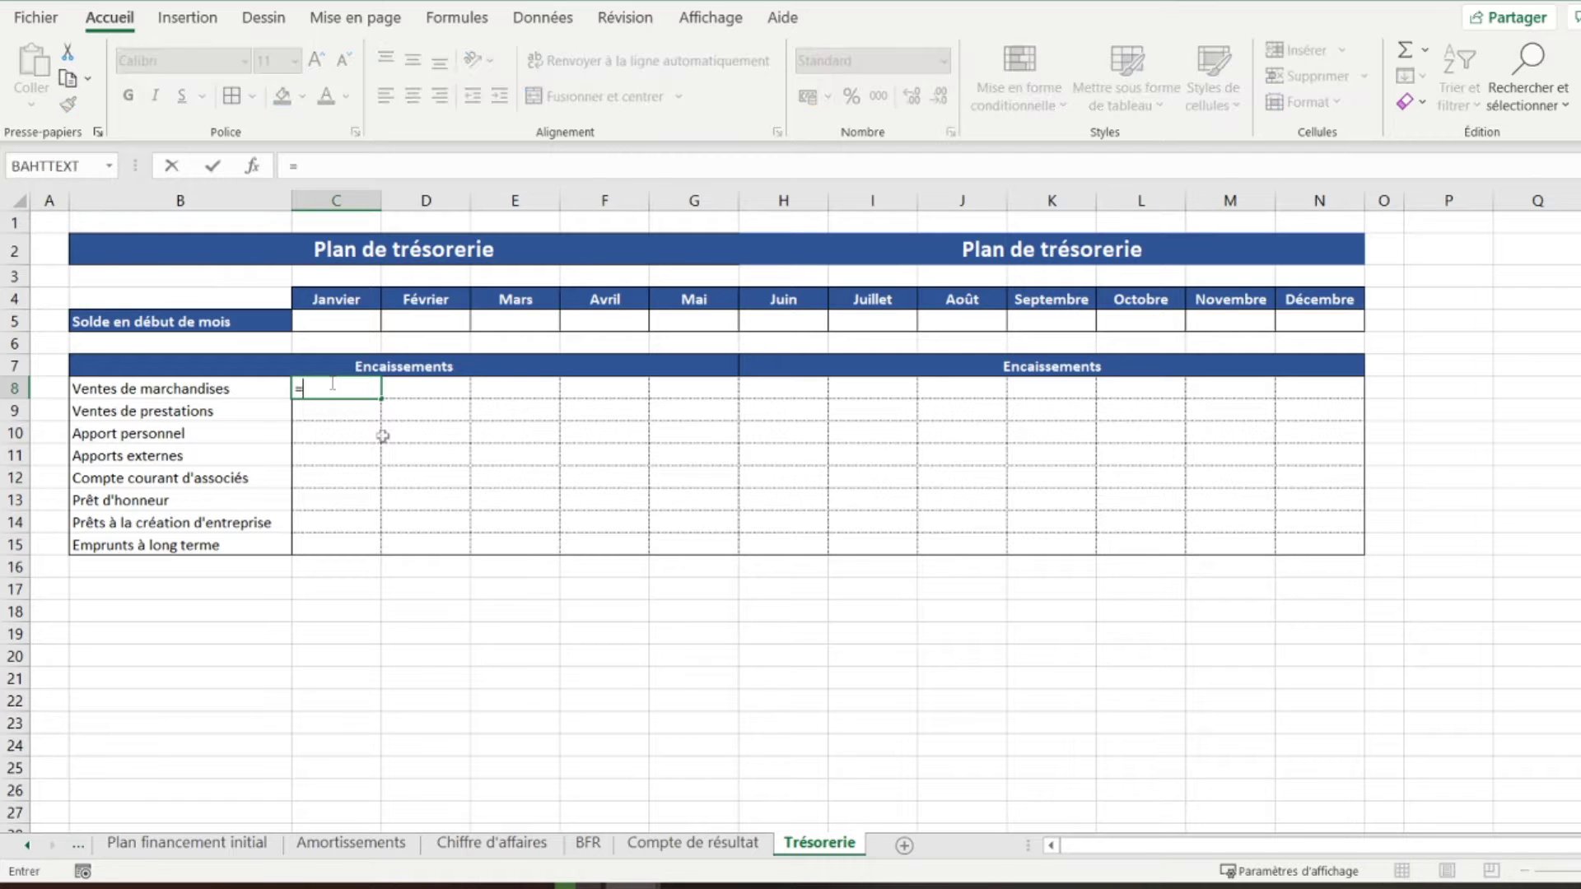
pyautogui.click(668, 843)
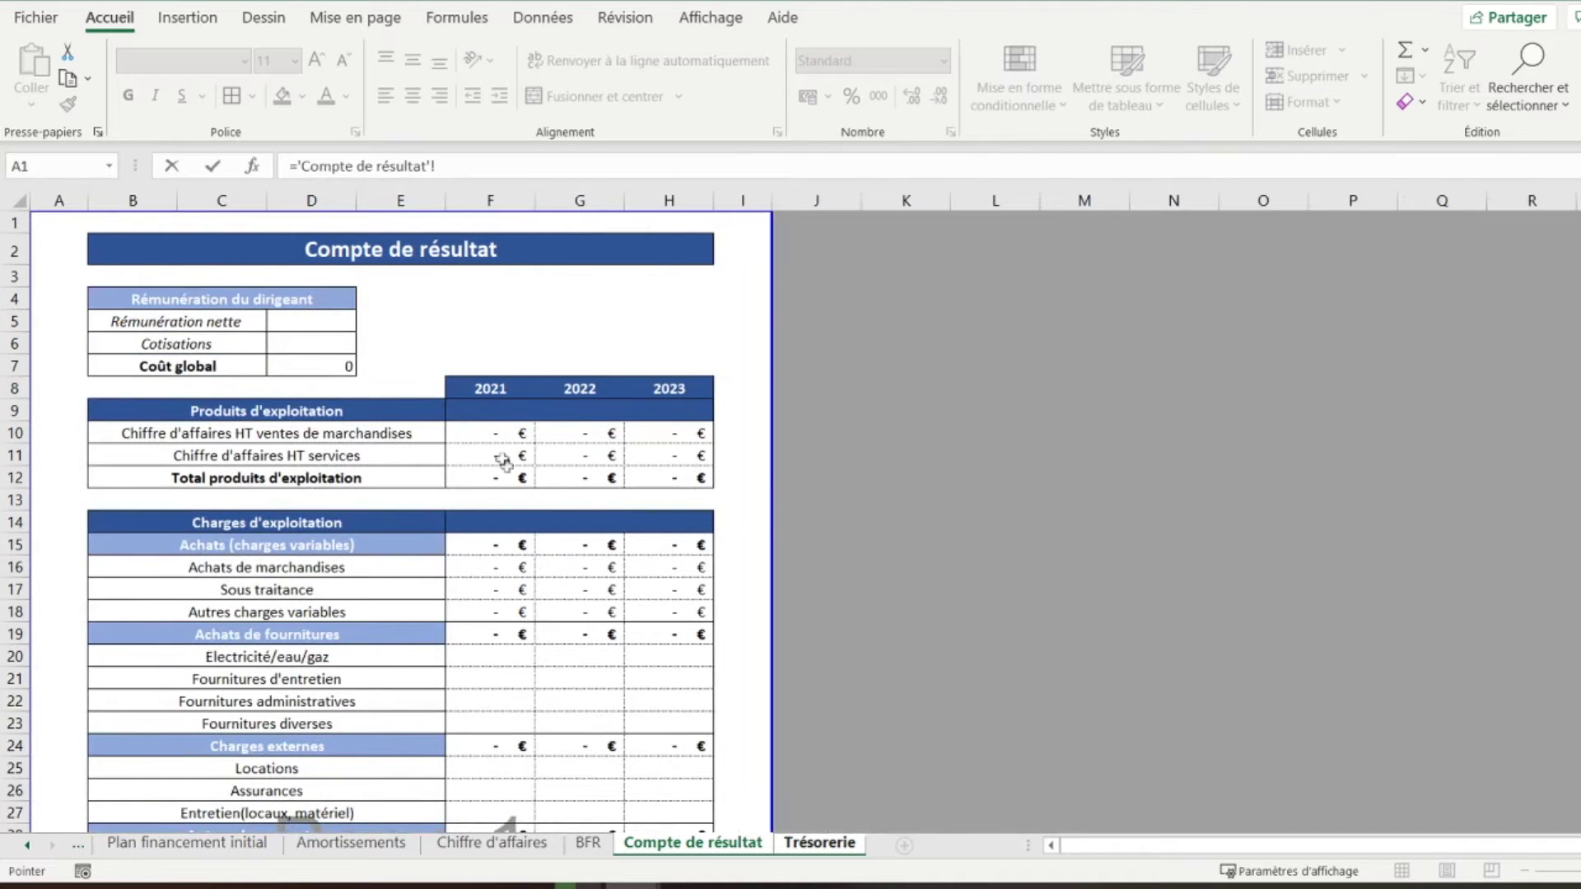
pyautogui.click(484, 433)
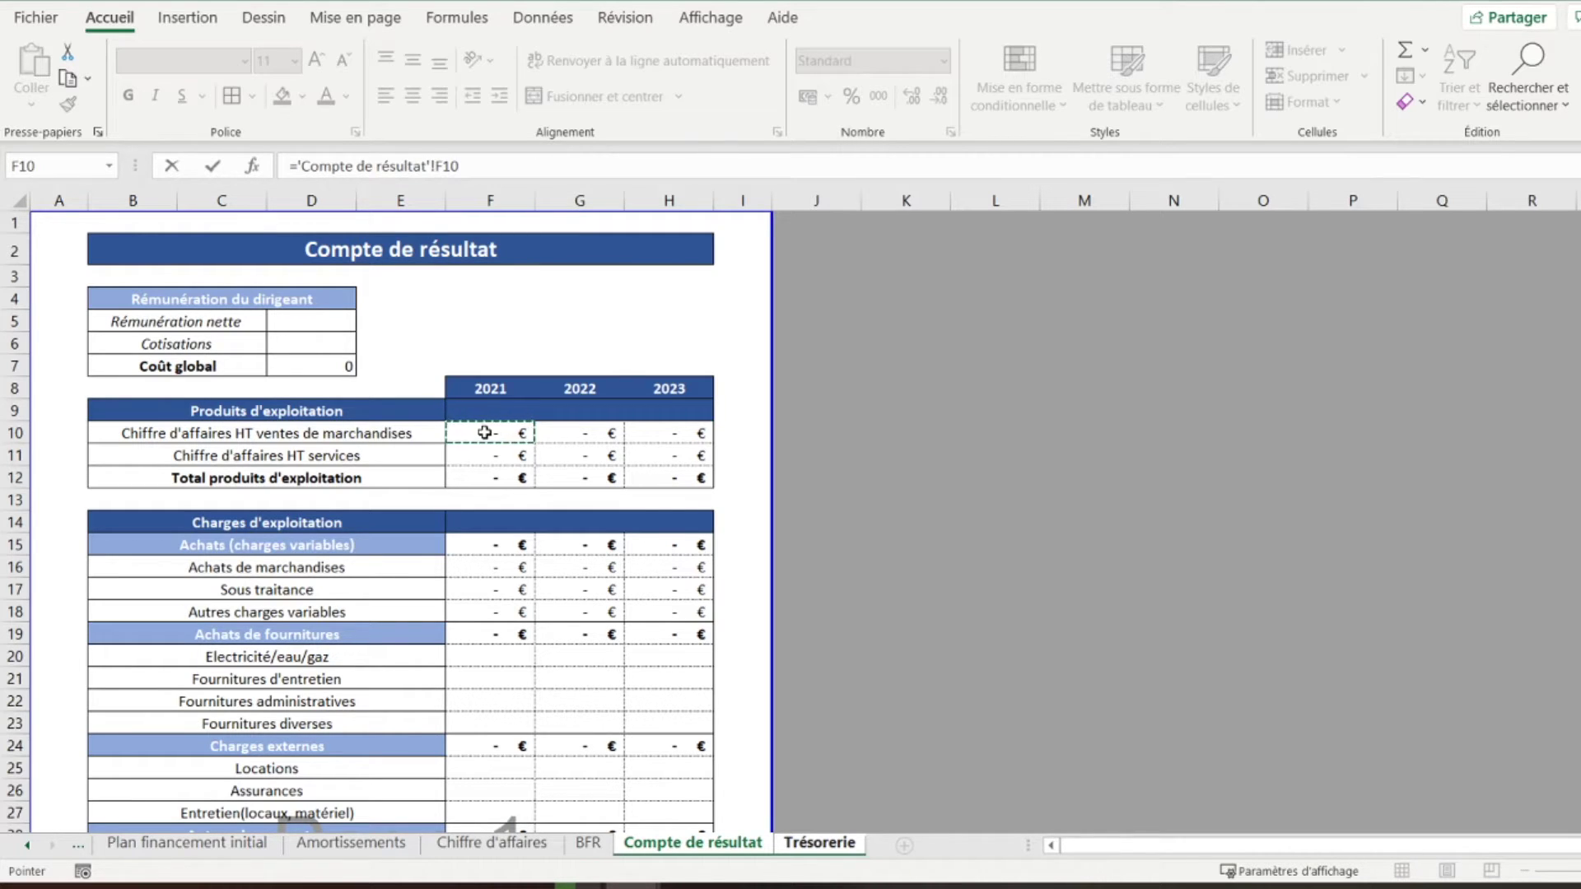
pyautogui.press('Return')
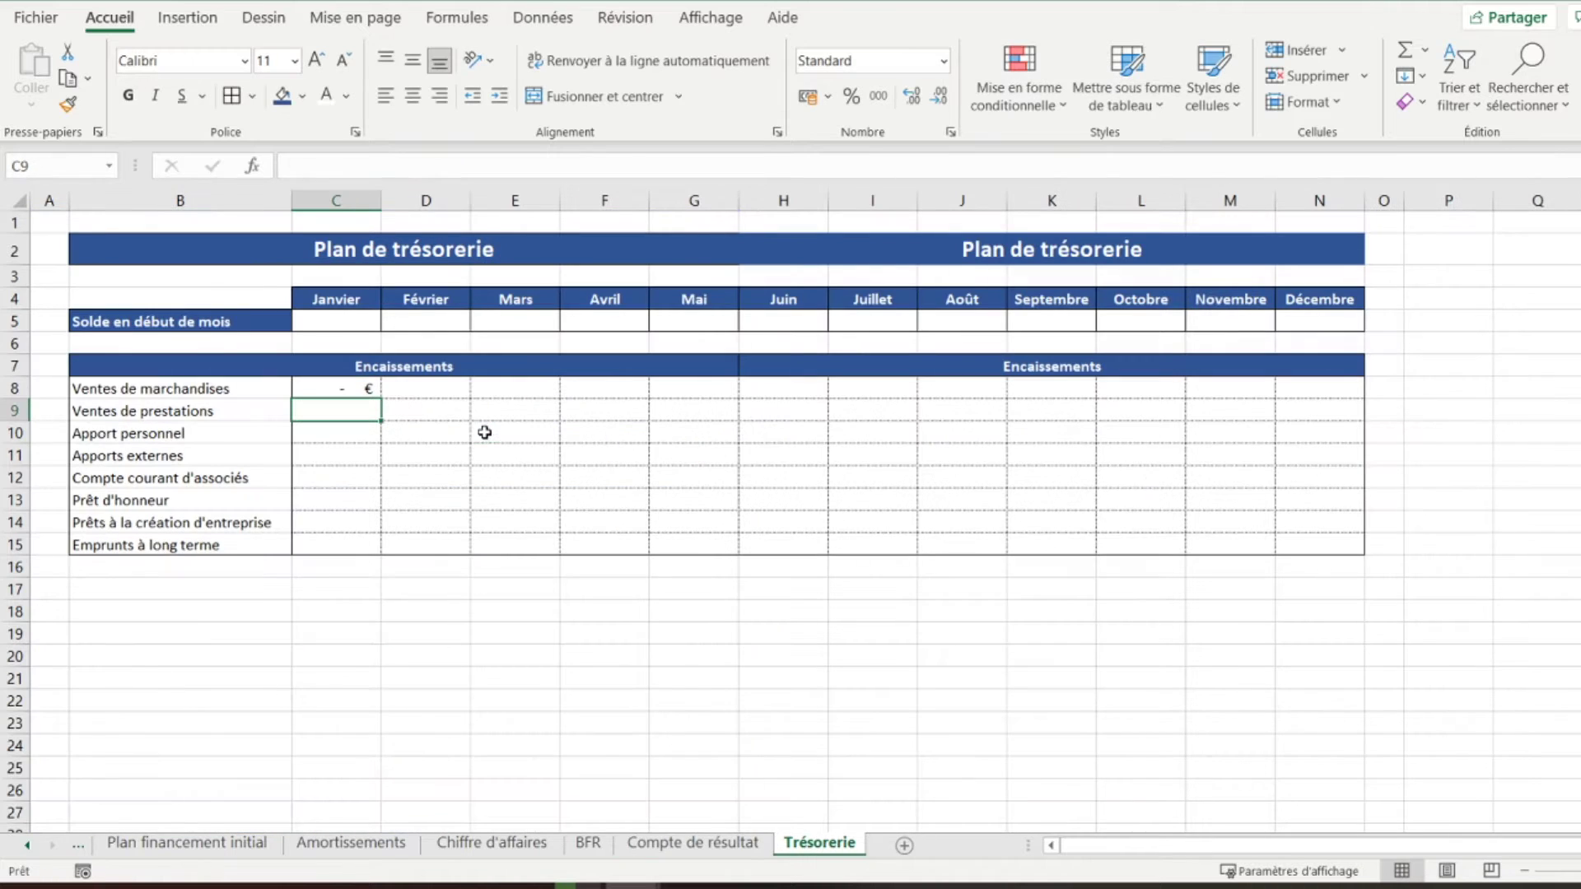
# Divide the C8 formula by 12 and make its reference absolute, giving ='Compte de résultat'!$F$10/12
pyautogui.click(352, 389)
pyautogui.click(477, 168)
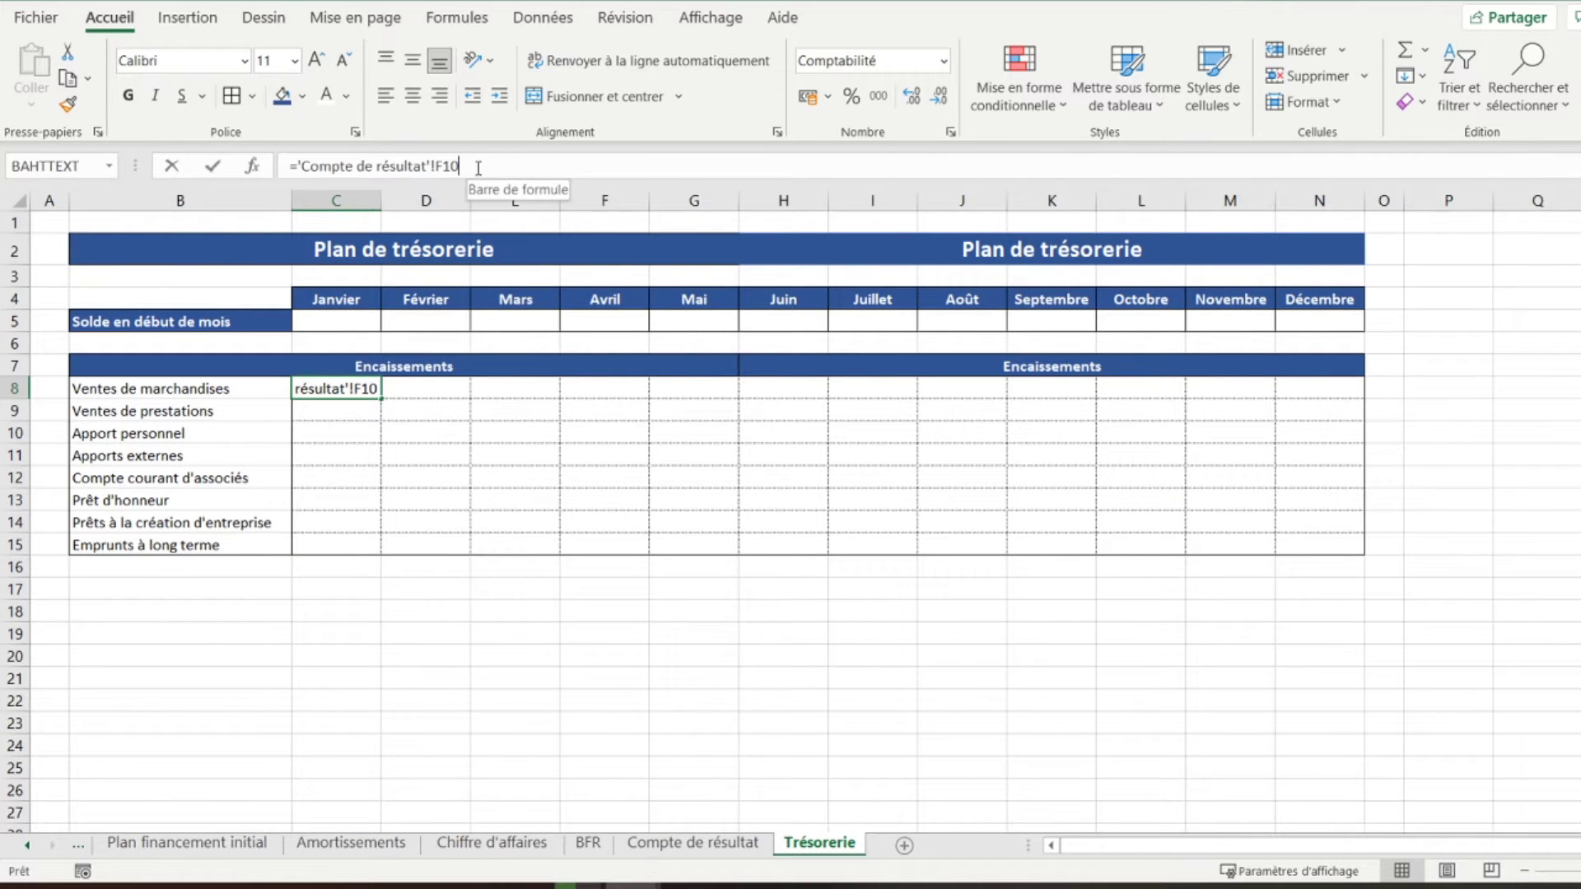
pyautogui.write('/')
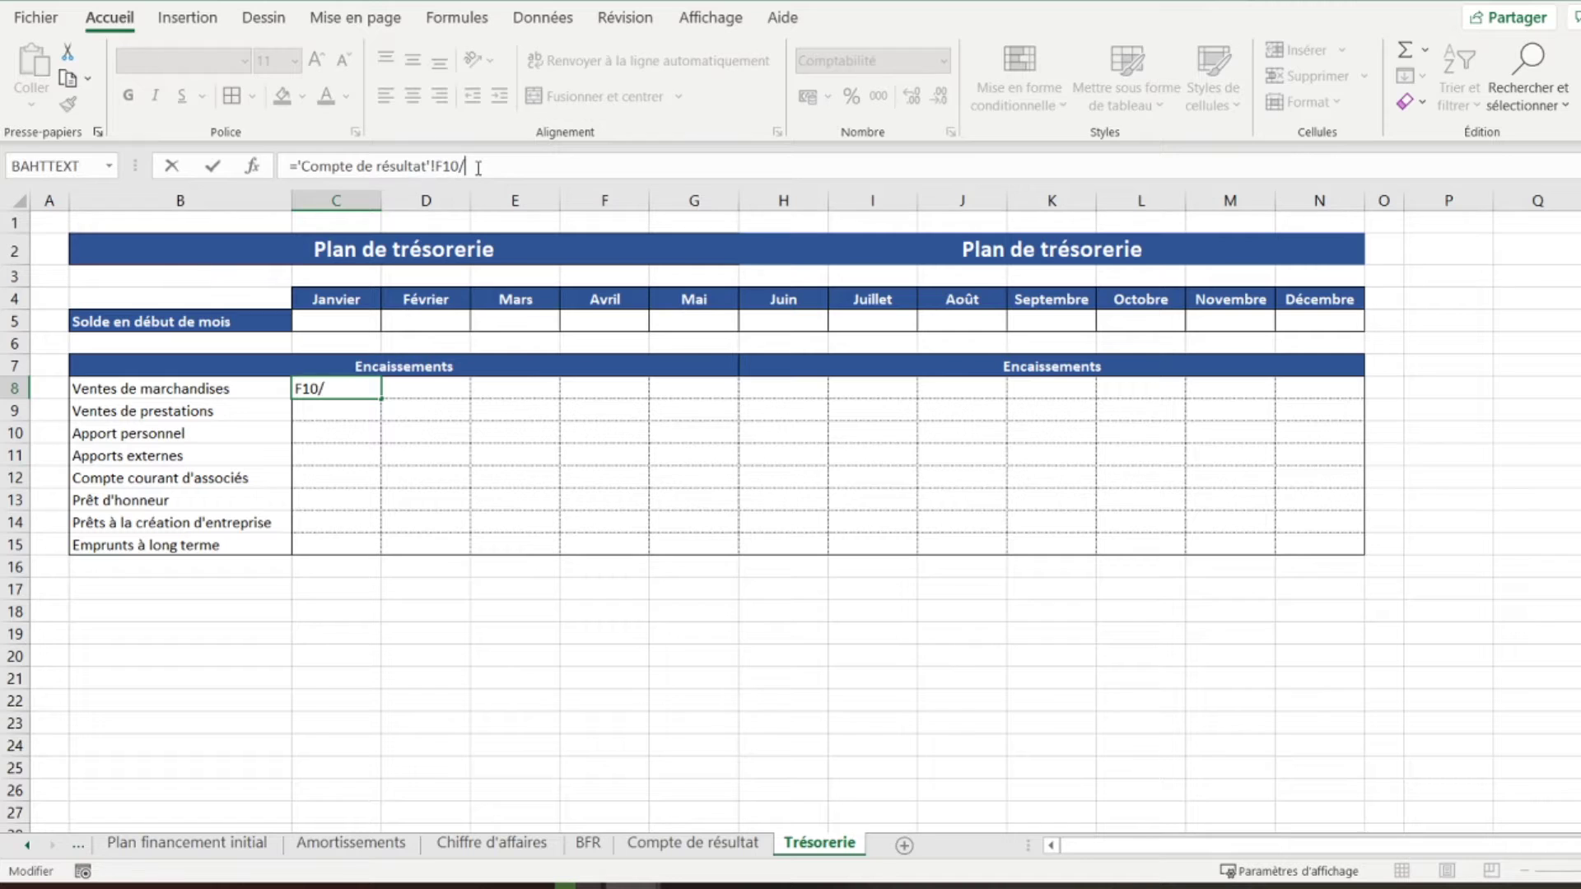
pyautogui.write('12')
pyautogui.press('Return')
pyautogui.click(323, 392)
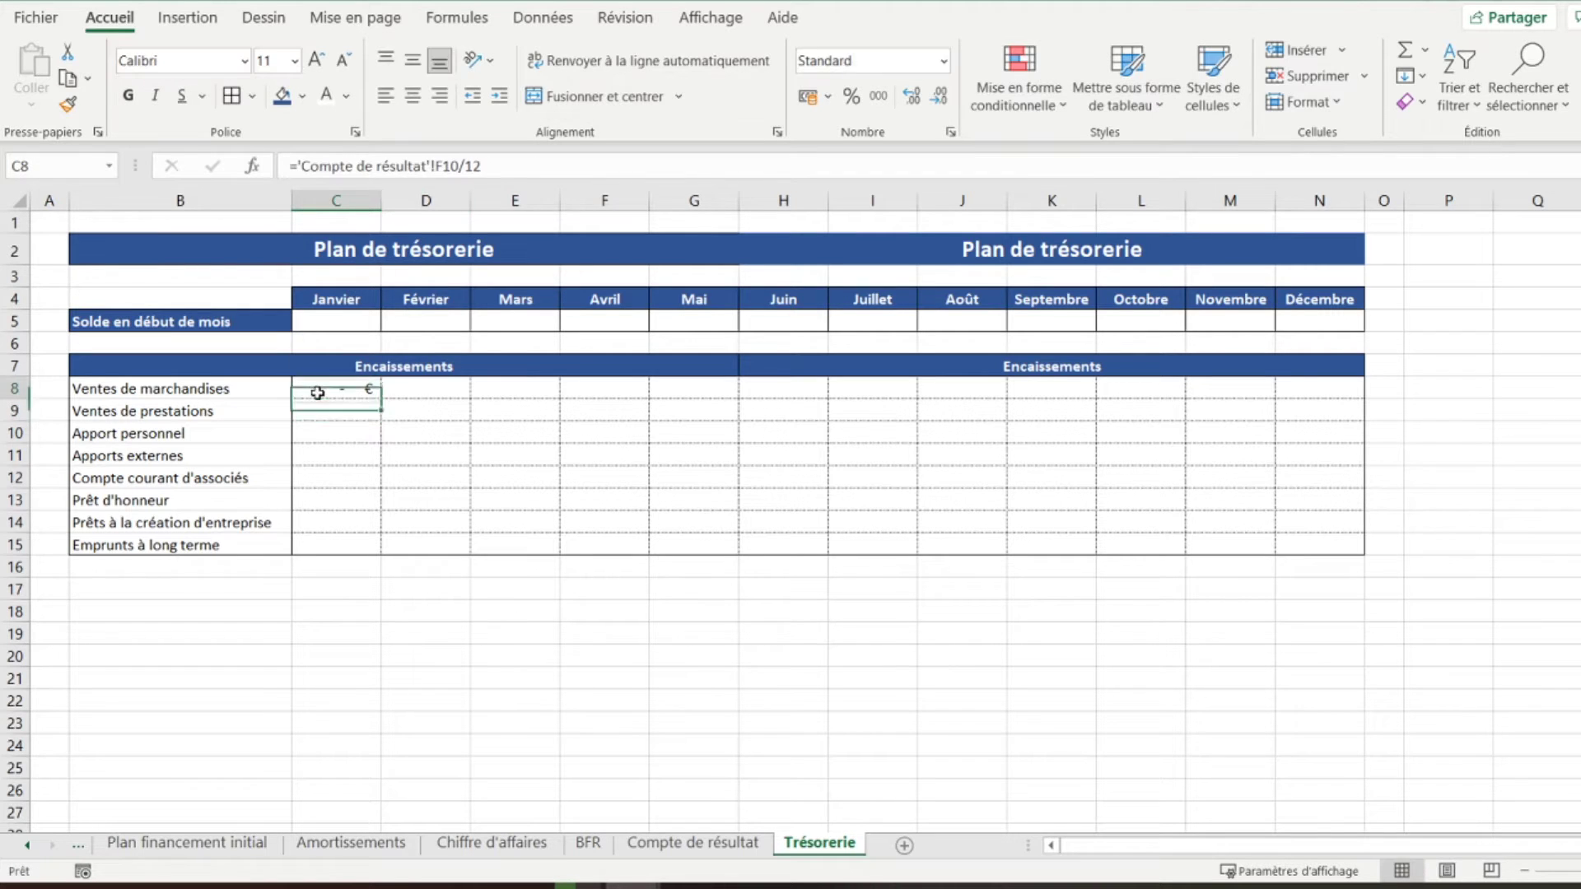
pyautogui.click(444, 168)
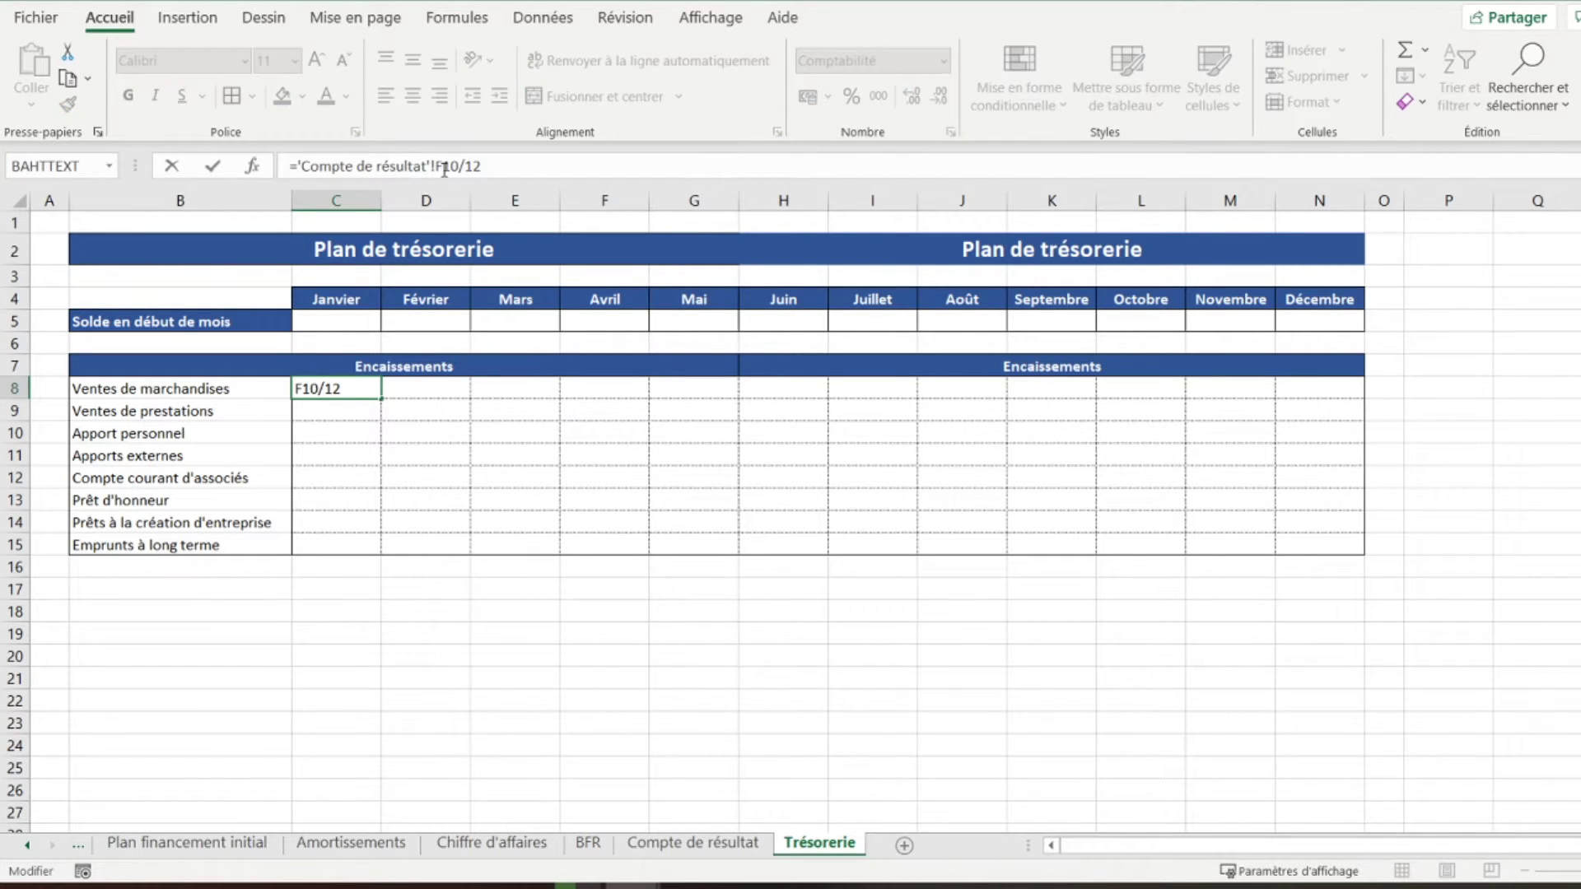
pyautogui.press('F4')
pyautogui.press('Return')
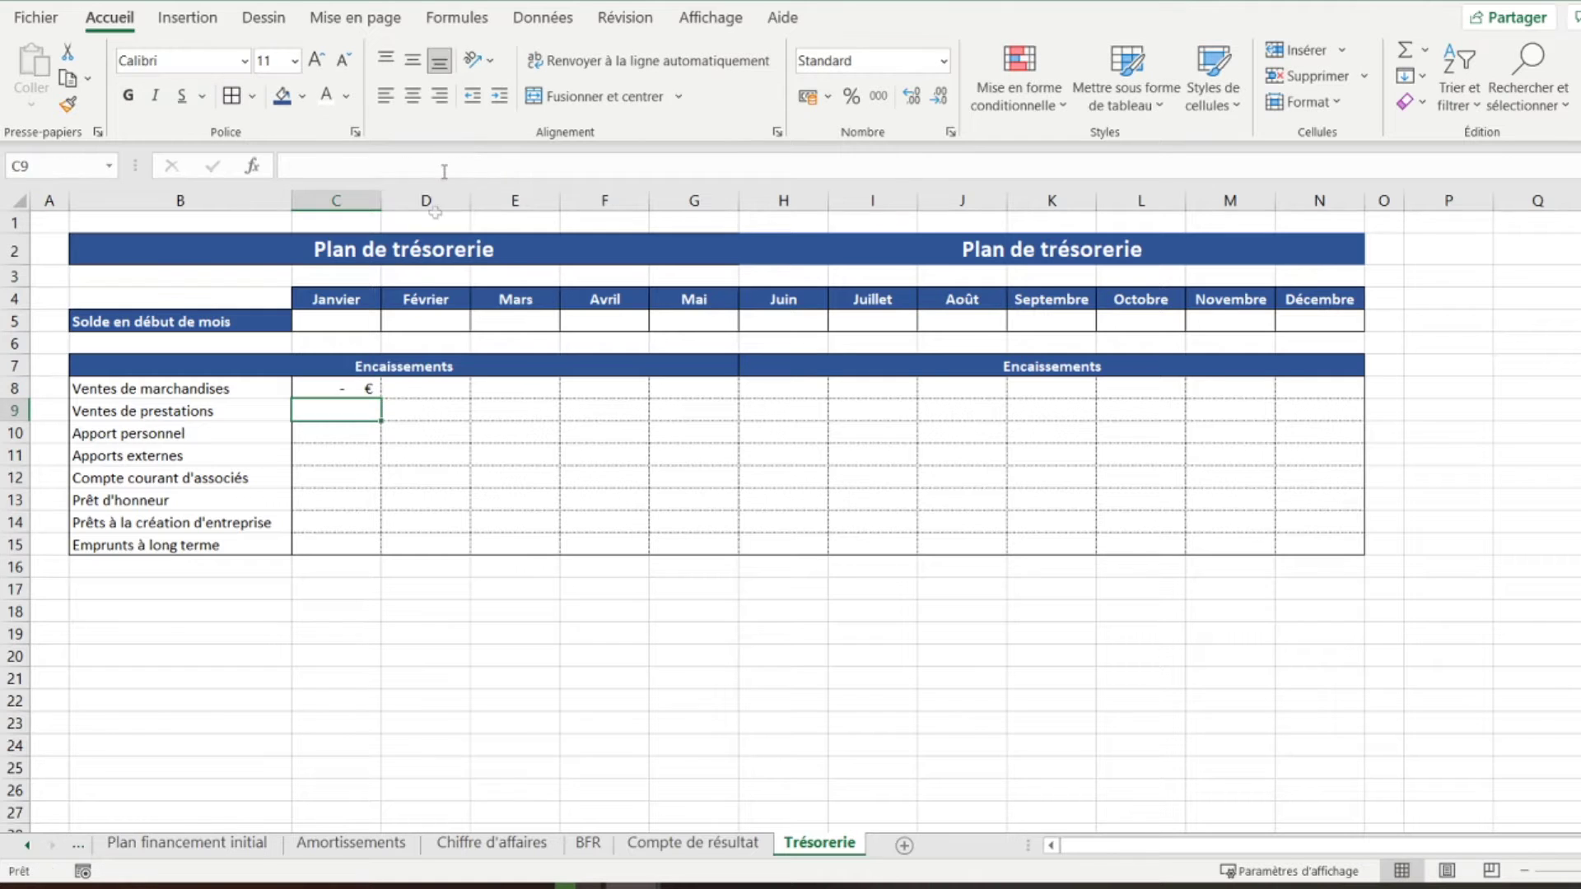
# Copy C8 into D8:N8 as formulas only, and apply the Comptabilité euro format to C8:N15
pyautogui.click(333, 391)
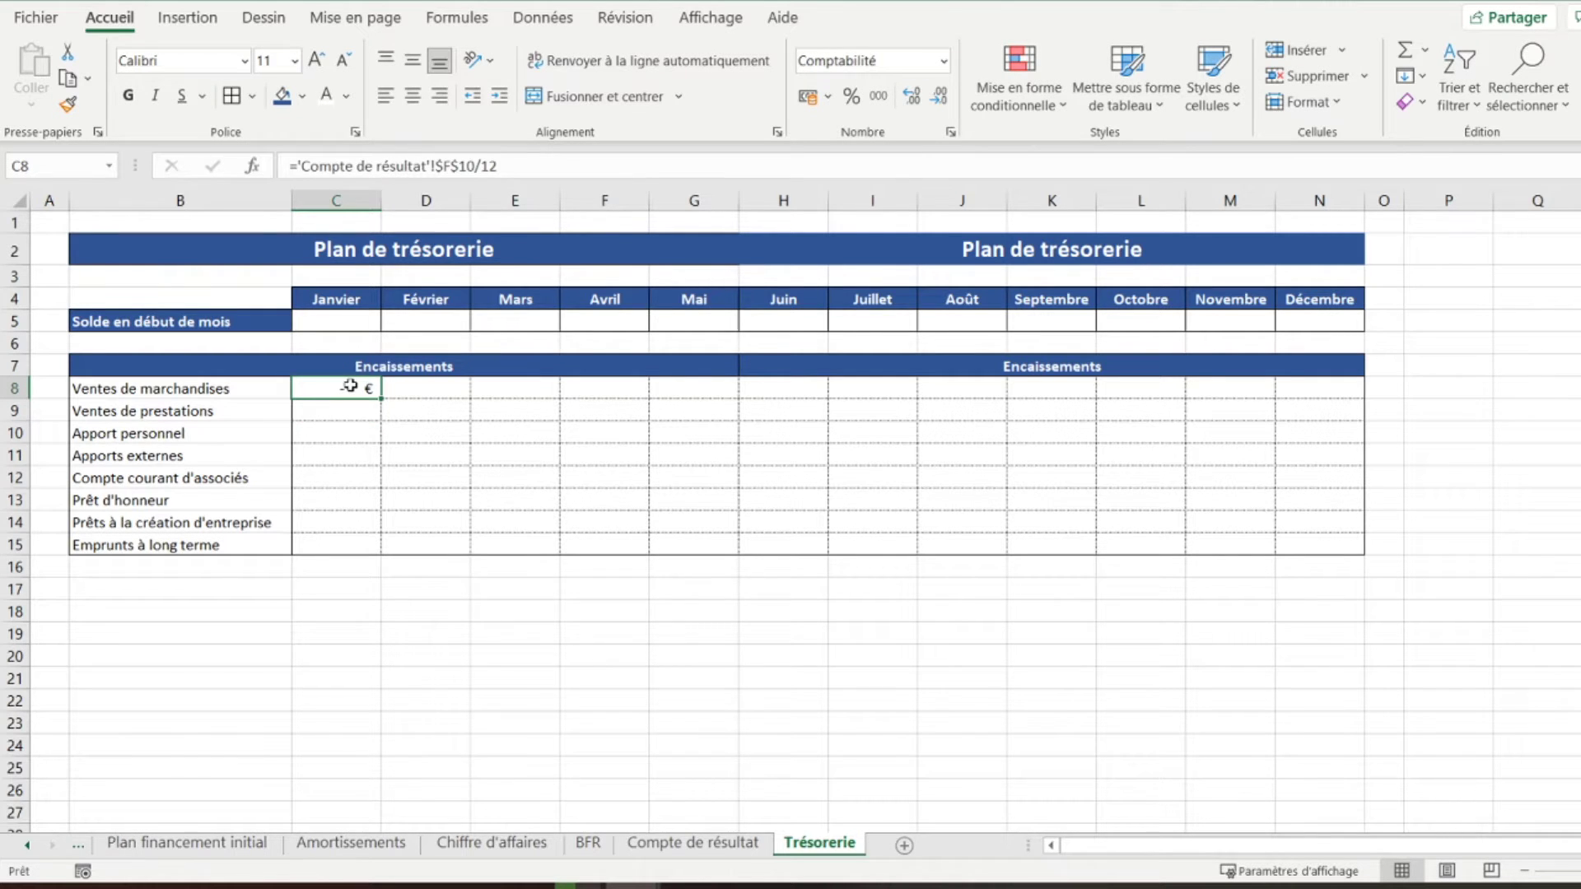
pyautogui.rightClick(351, 389)
pyautogui.click(438, 295)
pyautogui.moveTo(430, 381); pyautogui.dragTo(1307, 394)
pyautogui.rightClick(1307, 393)
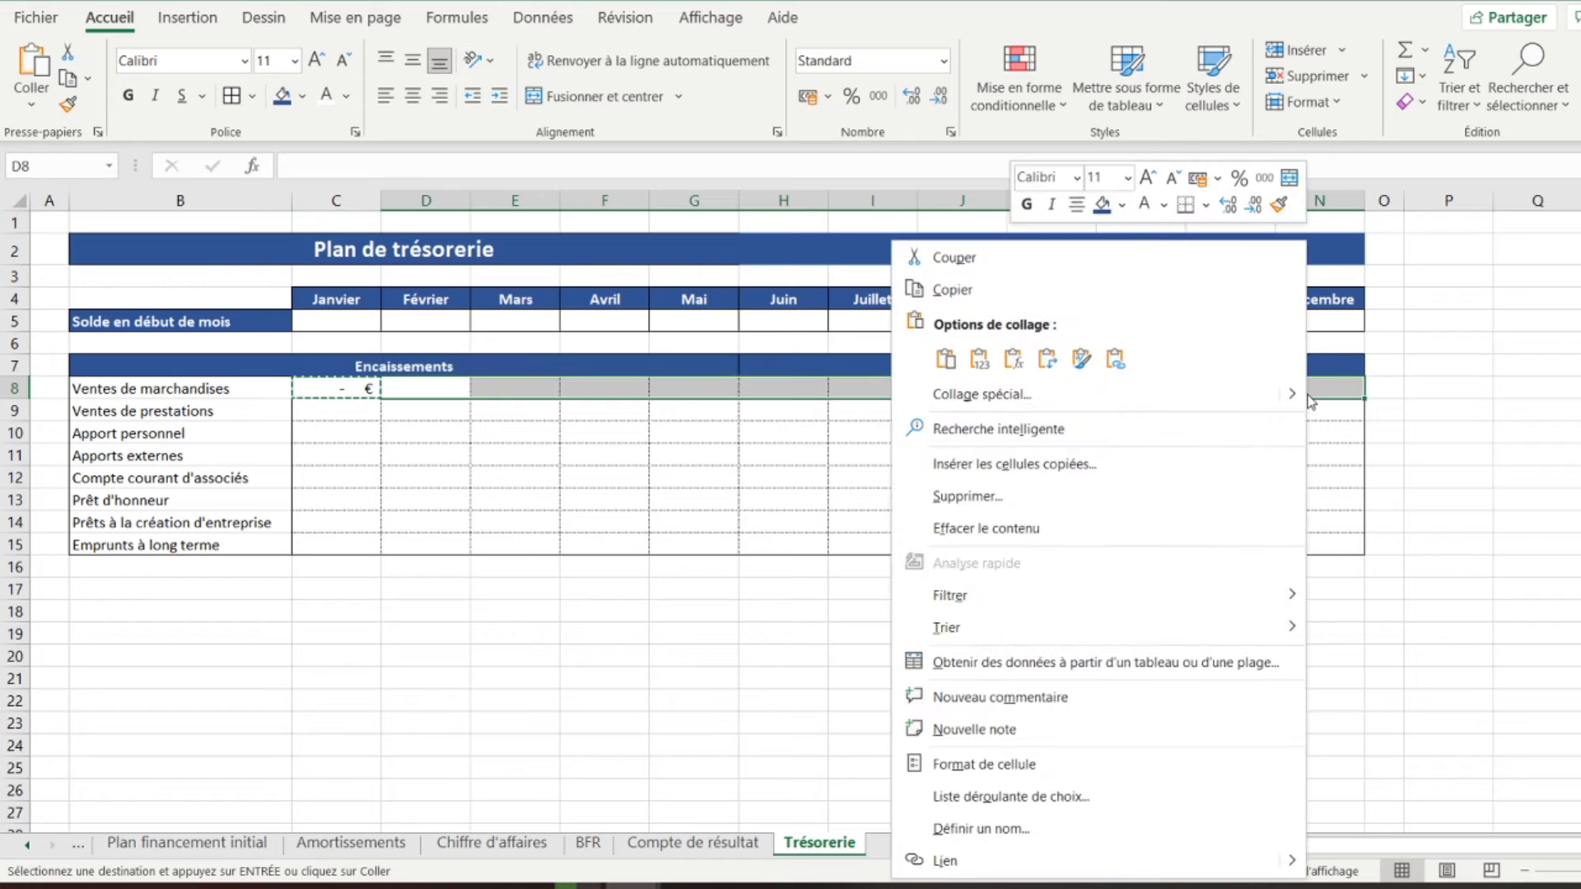
pyautogui.click(1007, 339)
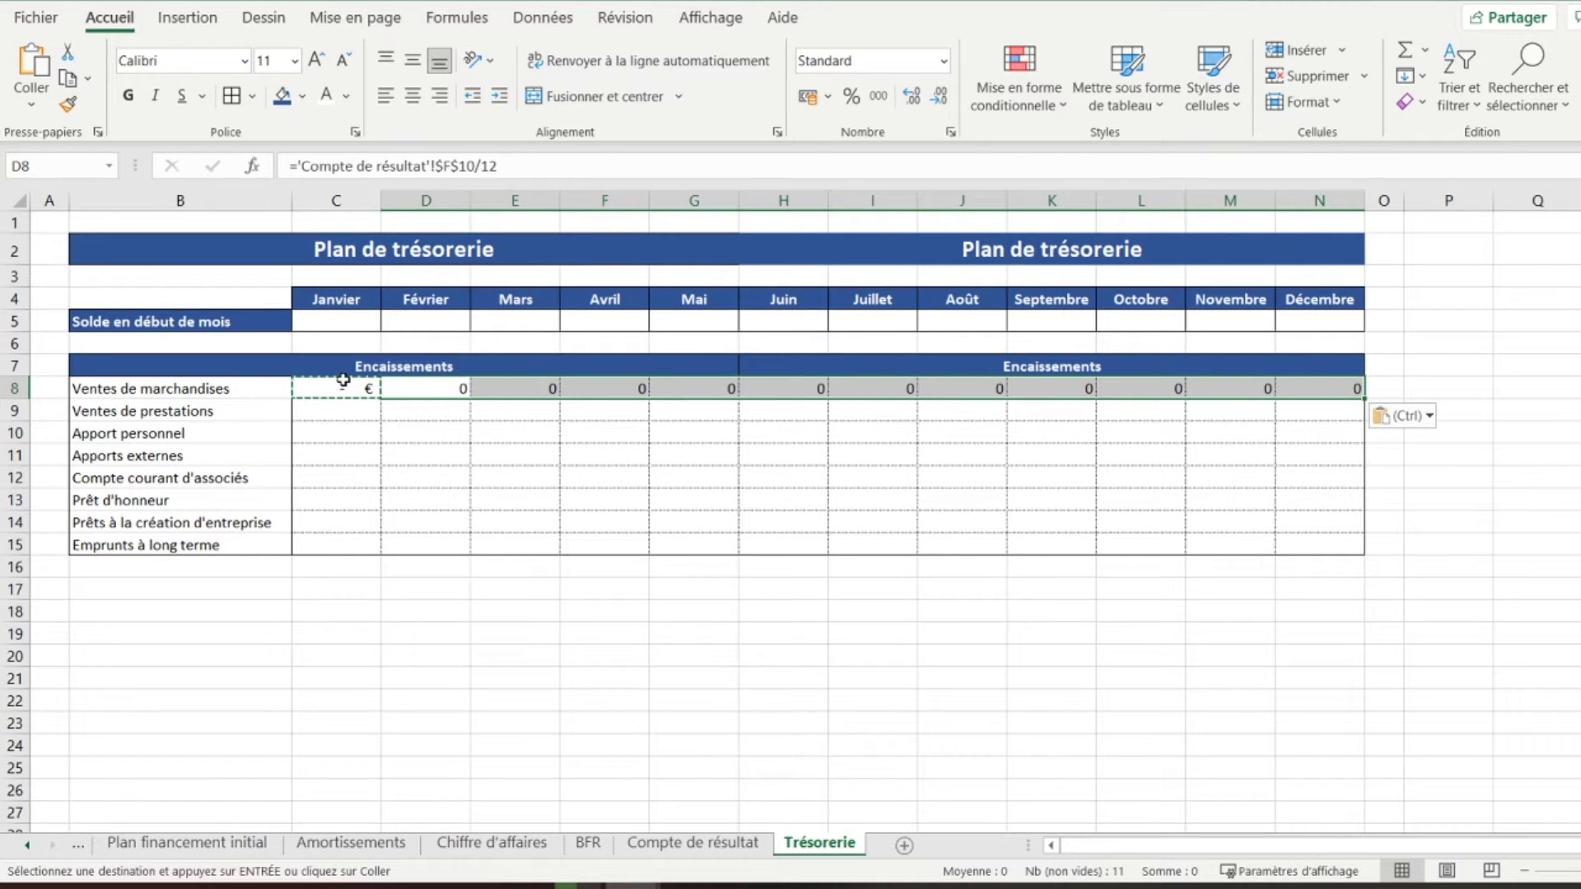
pyautogui.moveTo(339, 392); pyautogui.dragTo(1291, 543)
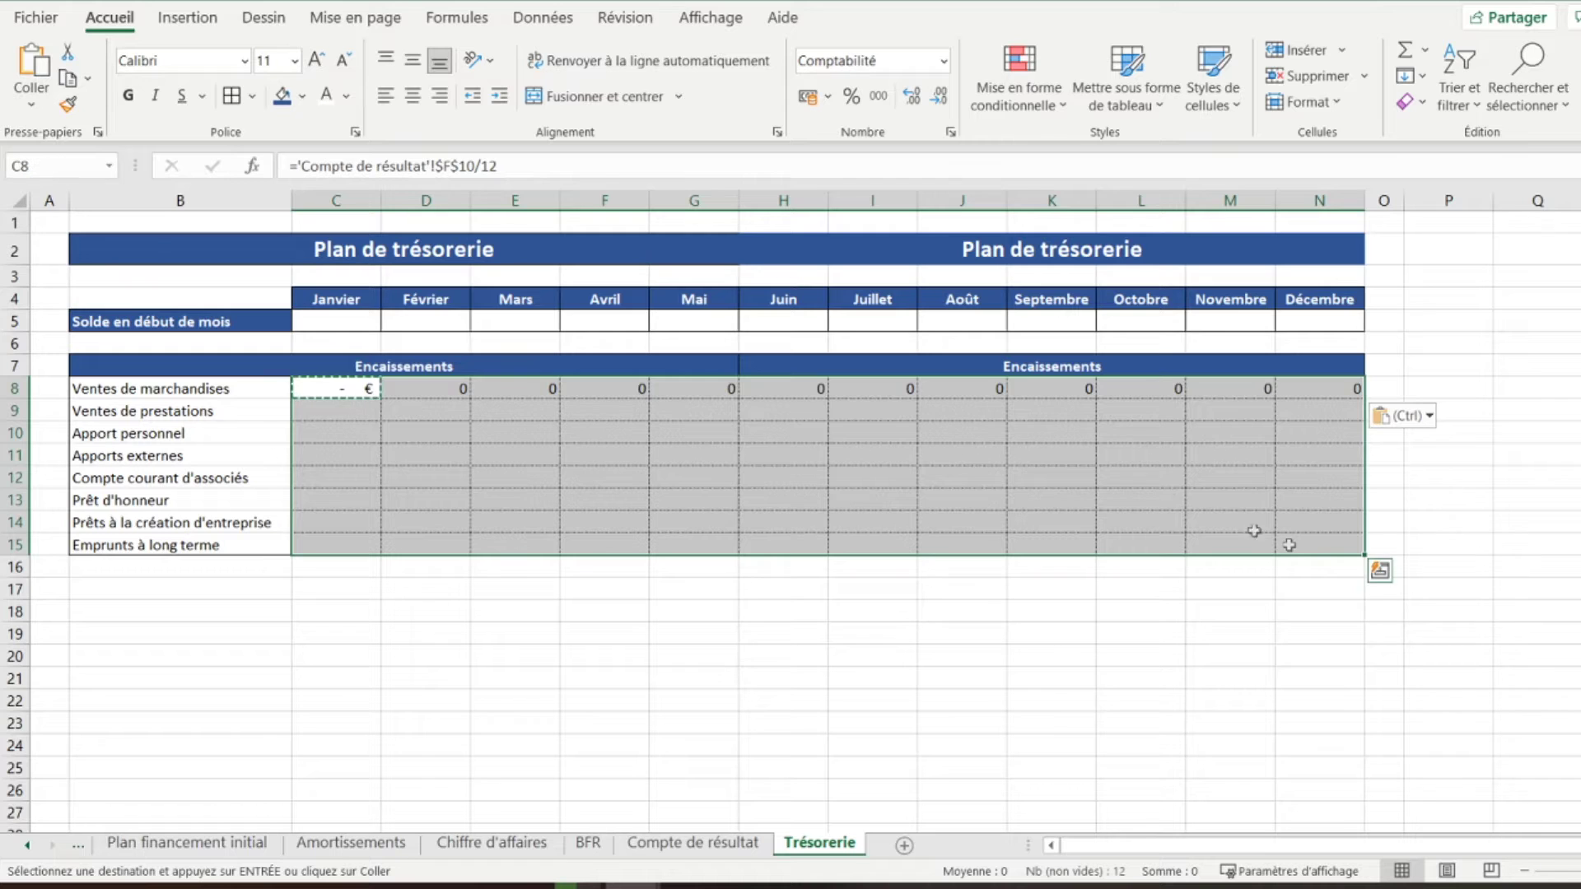
pyautogui.click(808, 96)
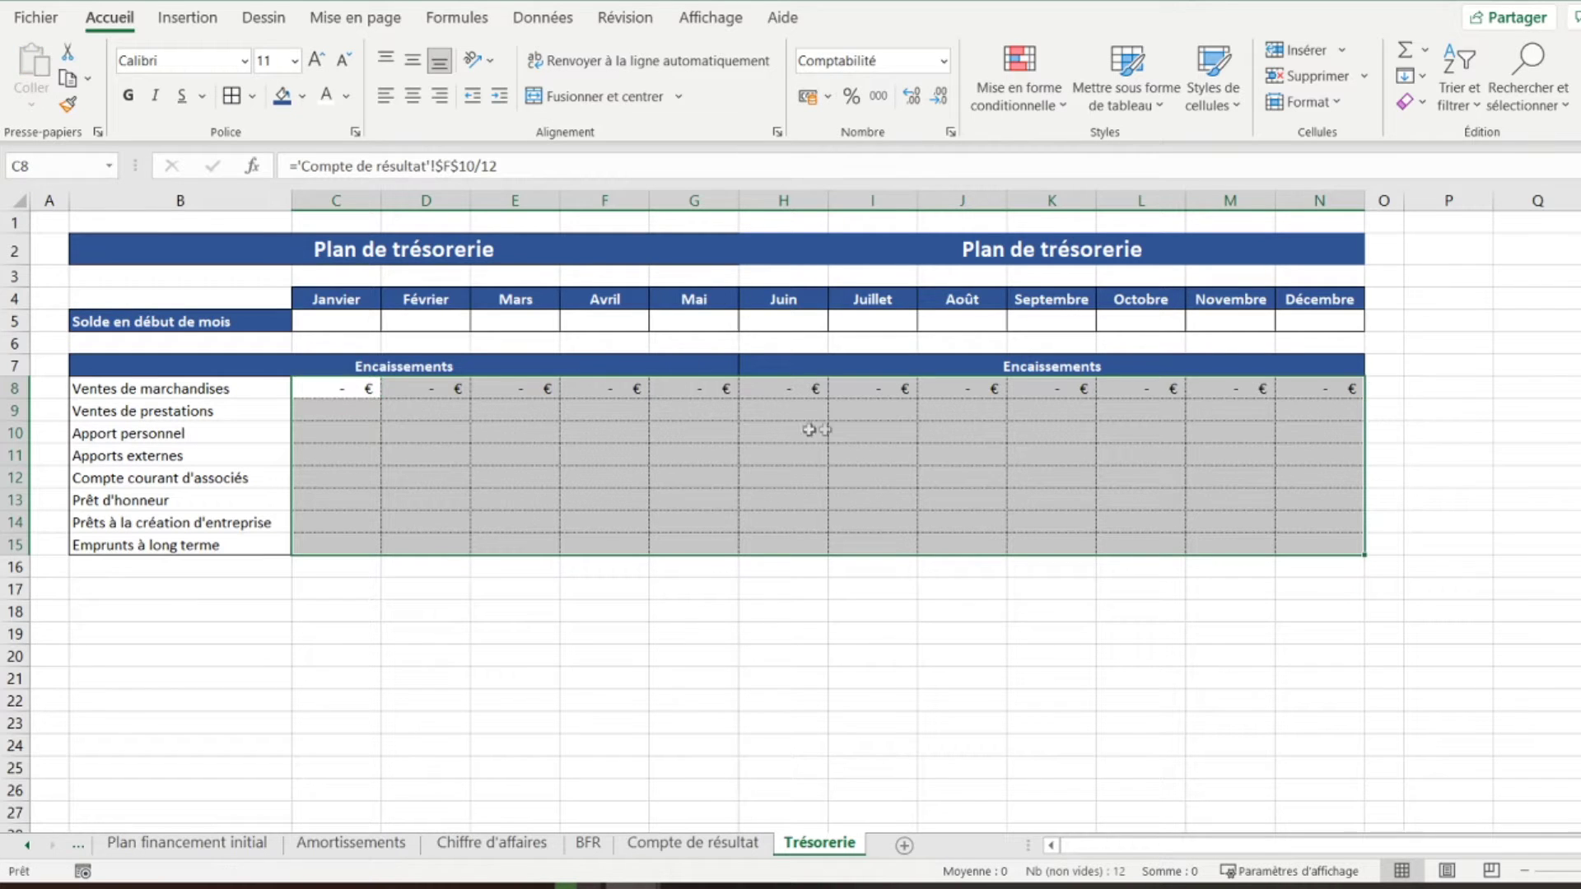
# Check the Ventes de marchandises formula in each month from C8 to N8
pyautogui.click(366, 386)
pyautogui.press('Right')
pyautogui.press('Right')
pyautogui.press('Right')
pyautogui.press('Right')
pyautogui.press('Right')
pyautogui.press('Right')
pyautogui.press('Right')
pyautogui.press('Right')
pyautogui.press('Right')
pyautogui.press('Right')
pyautogui.press('Right')
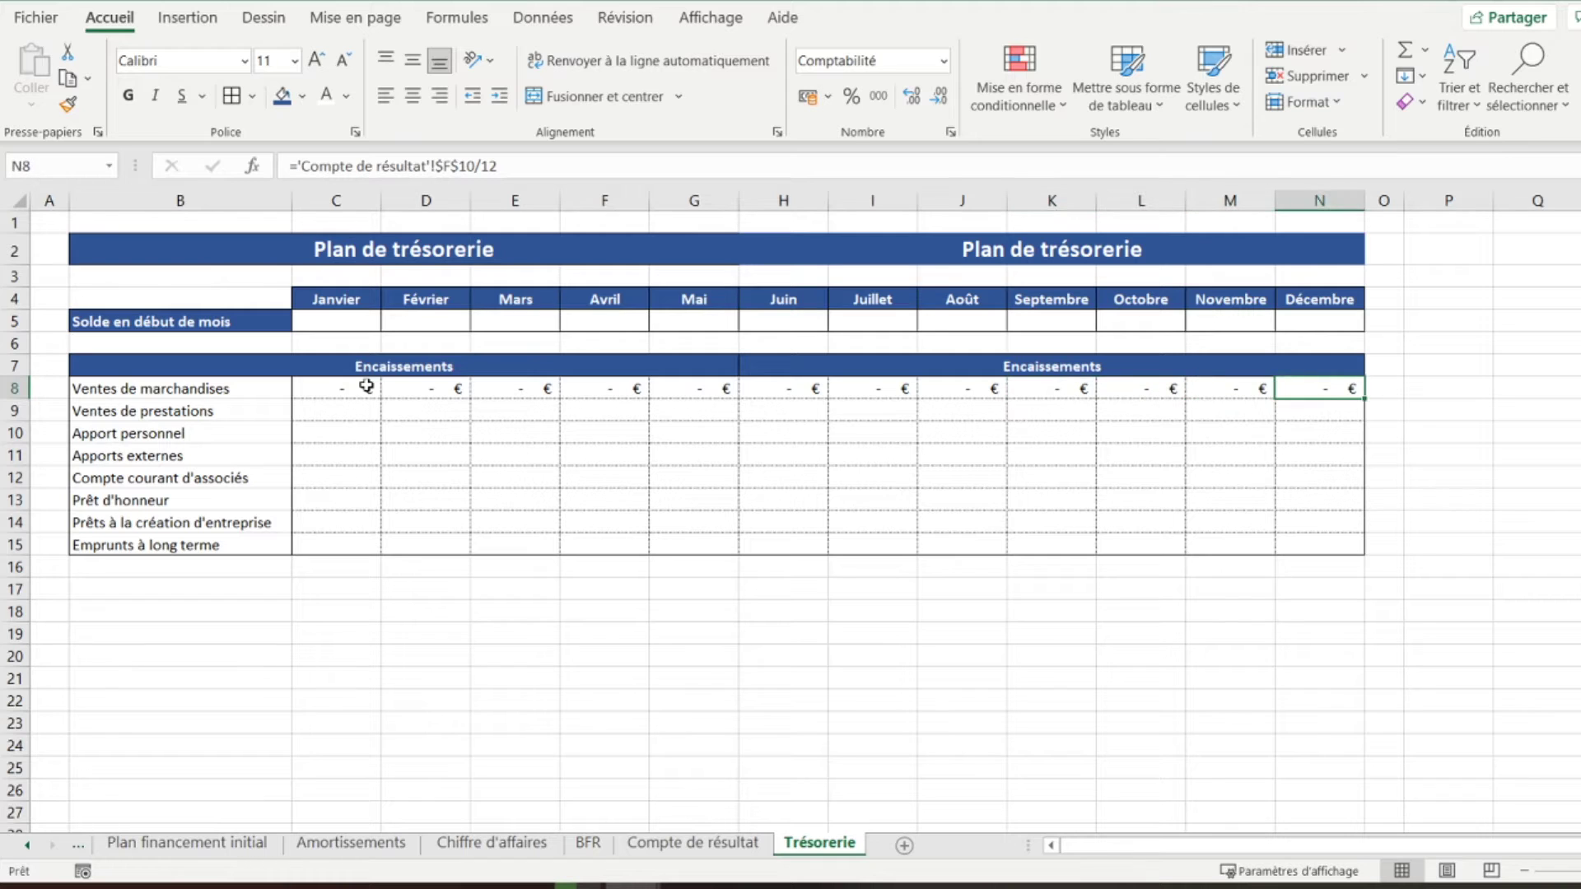
pyautogui.press('Left')
pyautogui.press('Left')
pyautogui.press('Left')
pyautogui.press('Left')
pyautogui.press('Left')
pyautogui.press('Left')
pyautogui.press('Left')
pyautogui.press('Left')
pyautogui.press('Left')
pyautogui.press('Left')
pyautogui.press('Left')
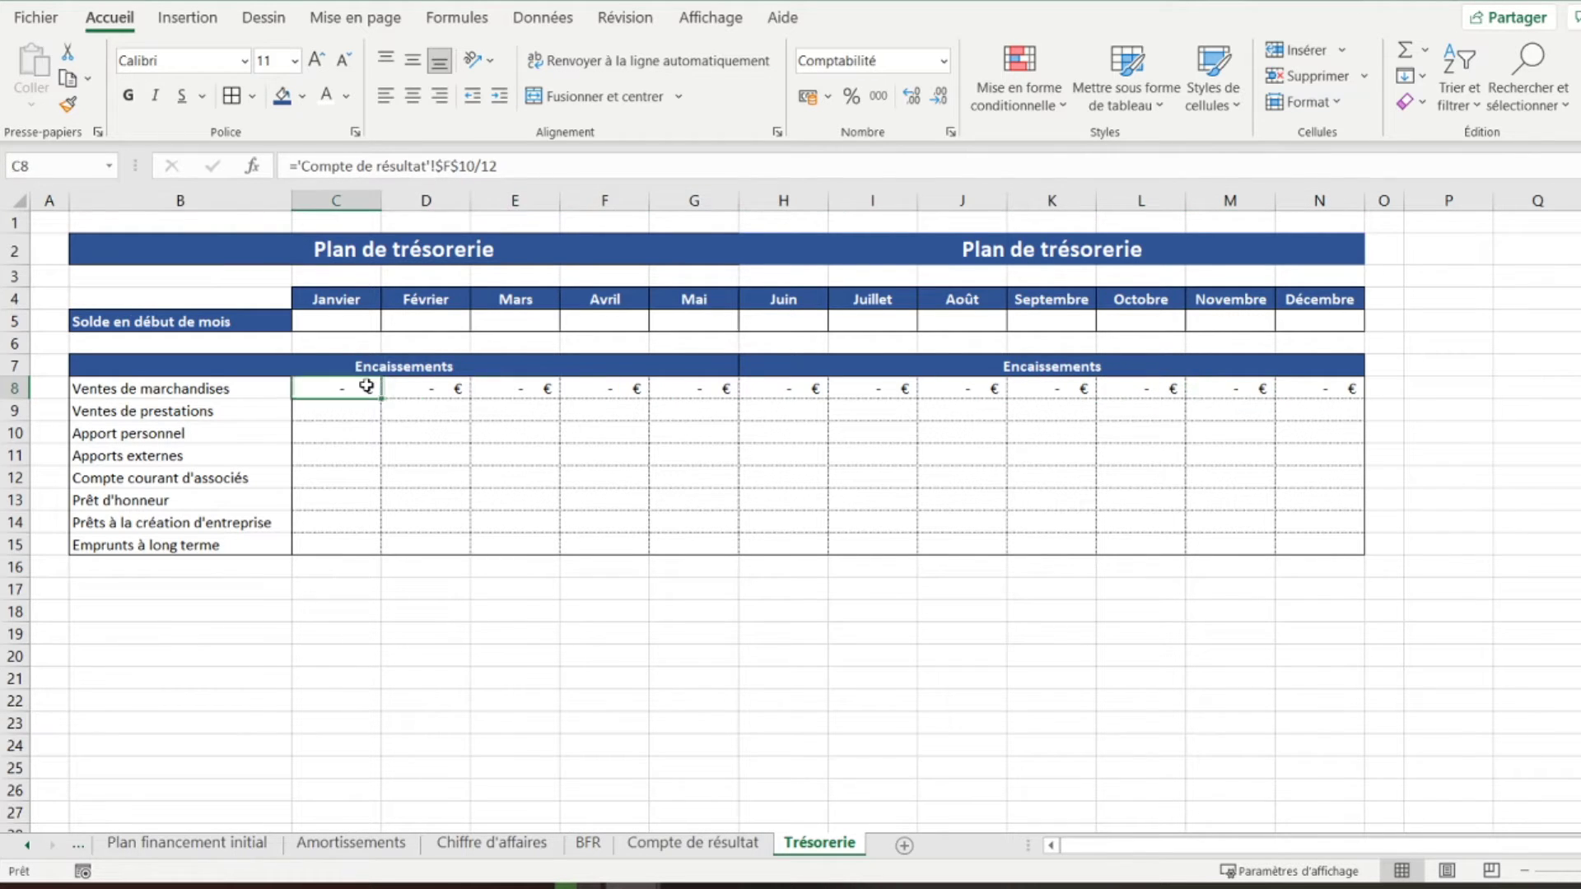
# Link the January Ventes de prestations cell C9 to the 2021 services revenue in F11 of Compte de résultat
pyautogui.press('Down')
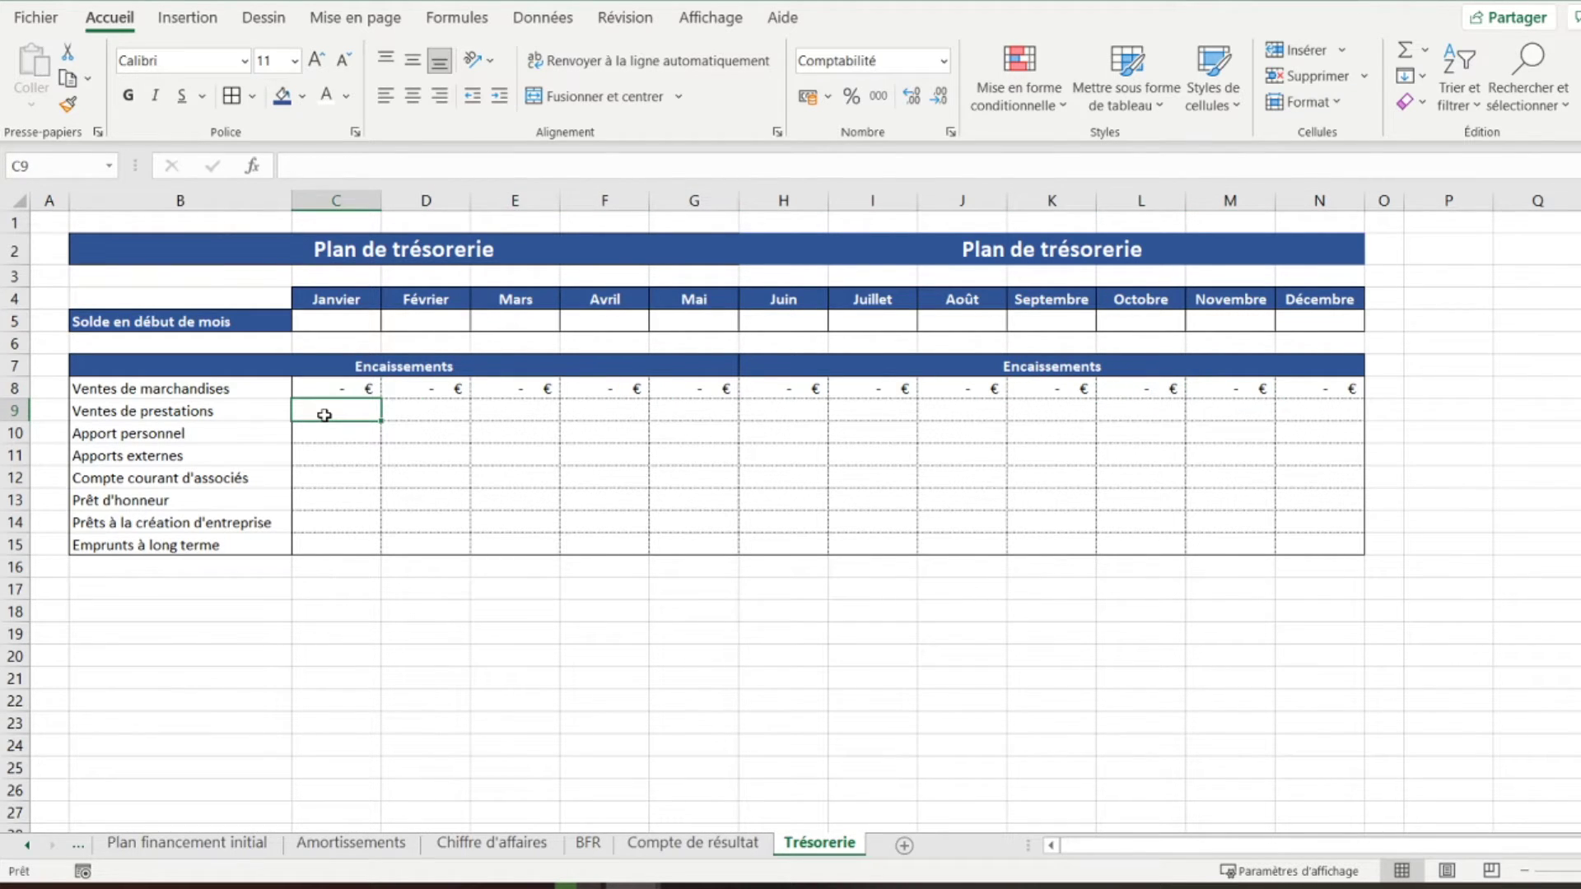
pyautogui.write('=')
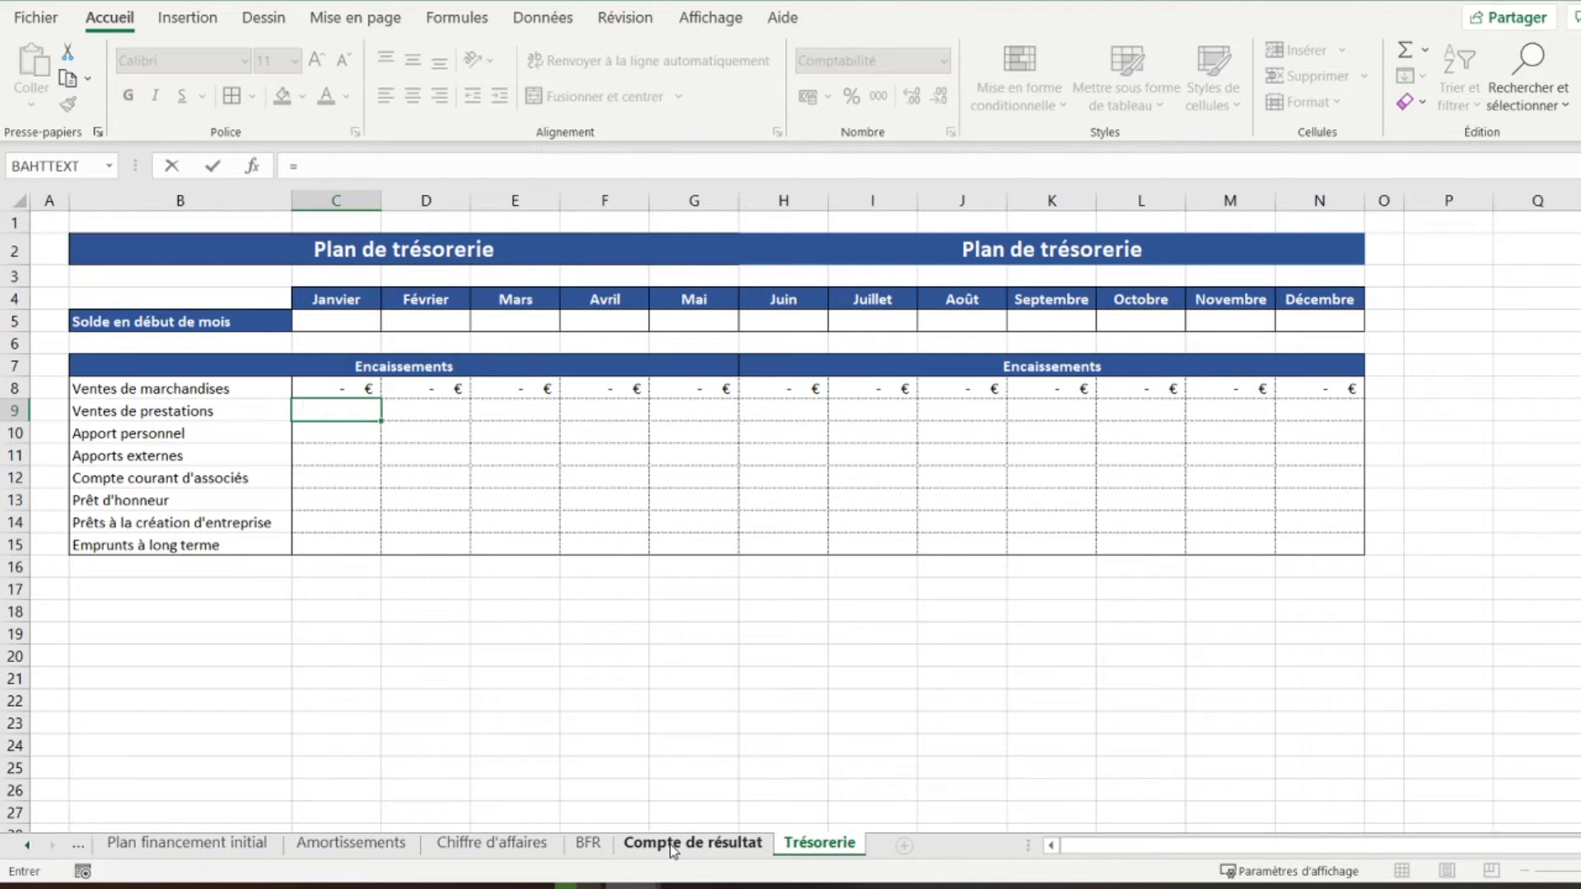
pyautogui.click(683, 842)
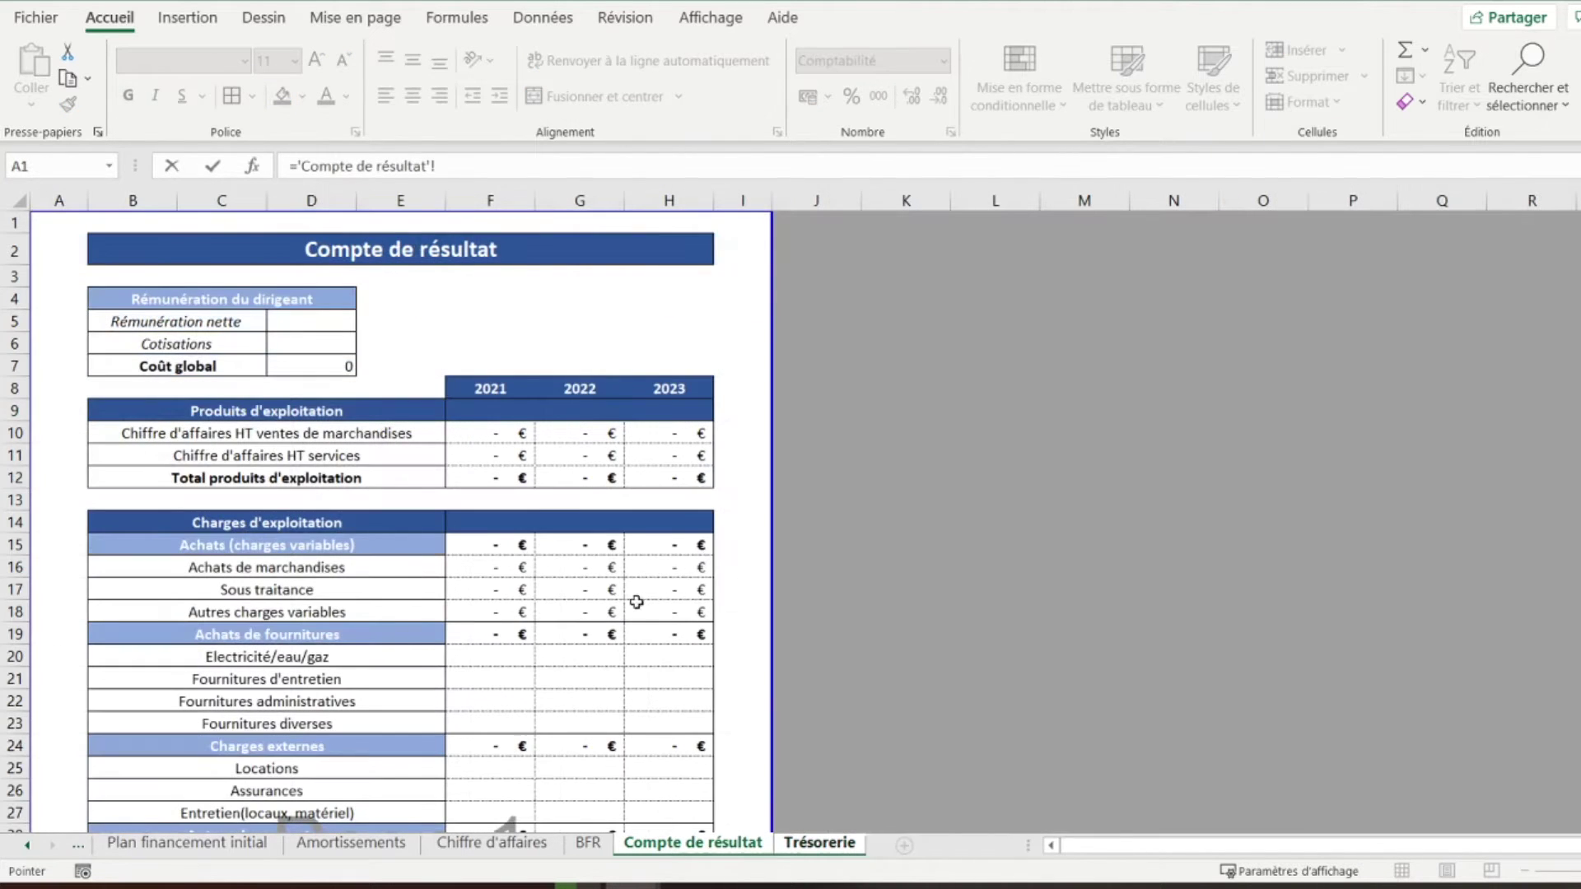
pyautogui.click(470, 454)
pyautogui.press('Return')
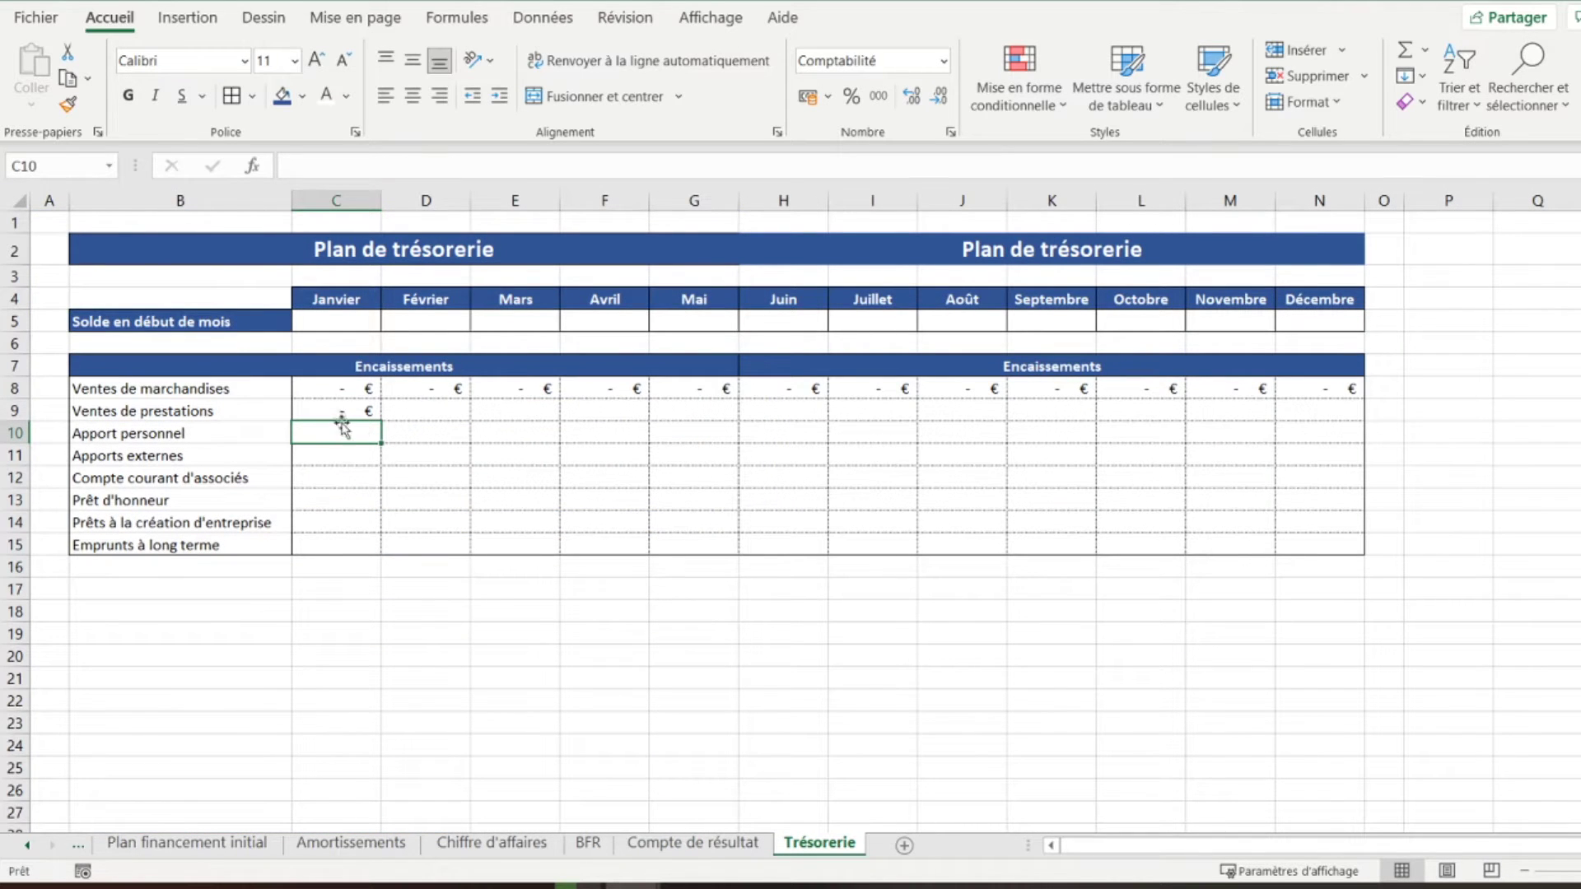
# Make the C9 reference absolute and divide it by 12, giving ='Compte de résultat'!$F$11/12
pyautogui.click(338, 412)
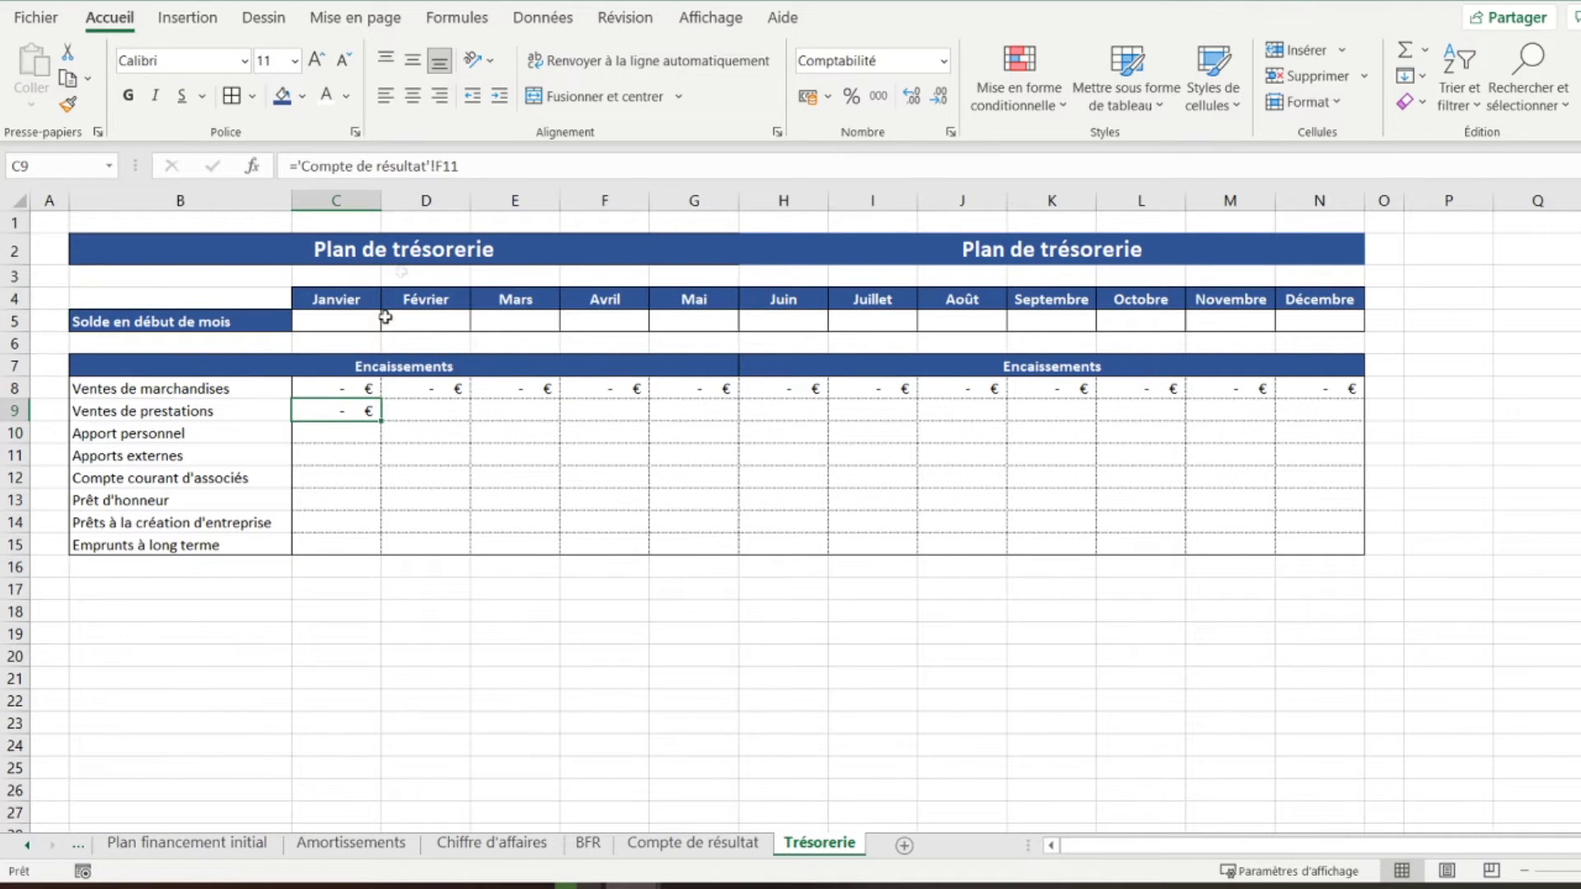
pyautogui.click(443, 168)
pyautogui.press('F4')
pyautogui.click(511, 165)
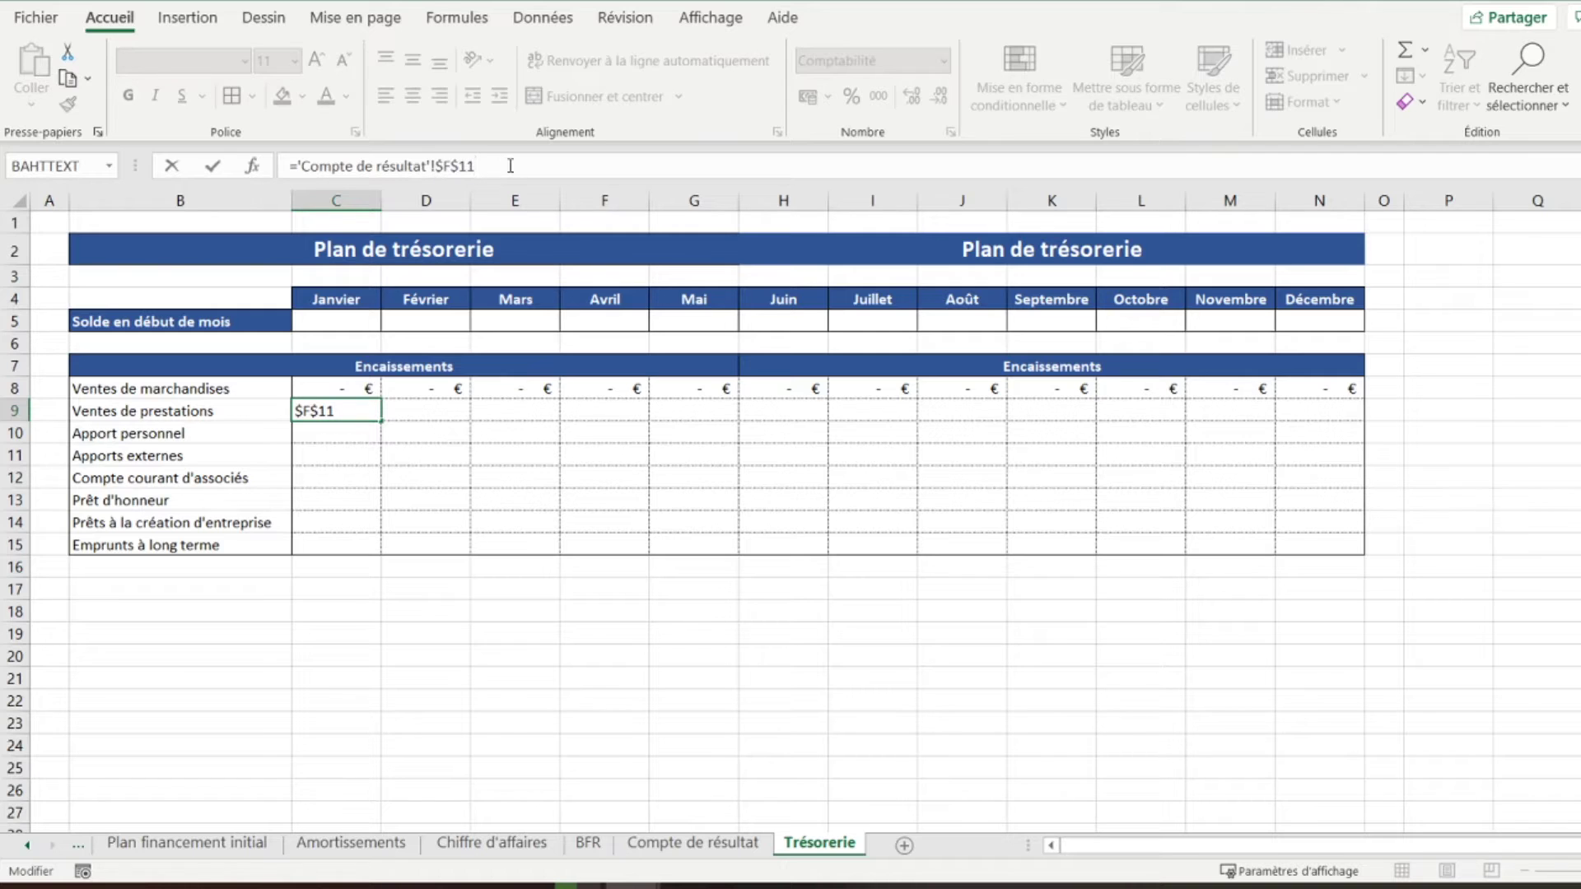
pyautogui.write('/12')
pyautogui.press('Return')
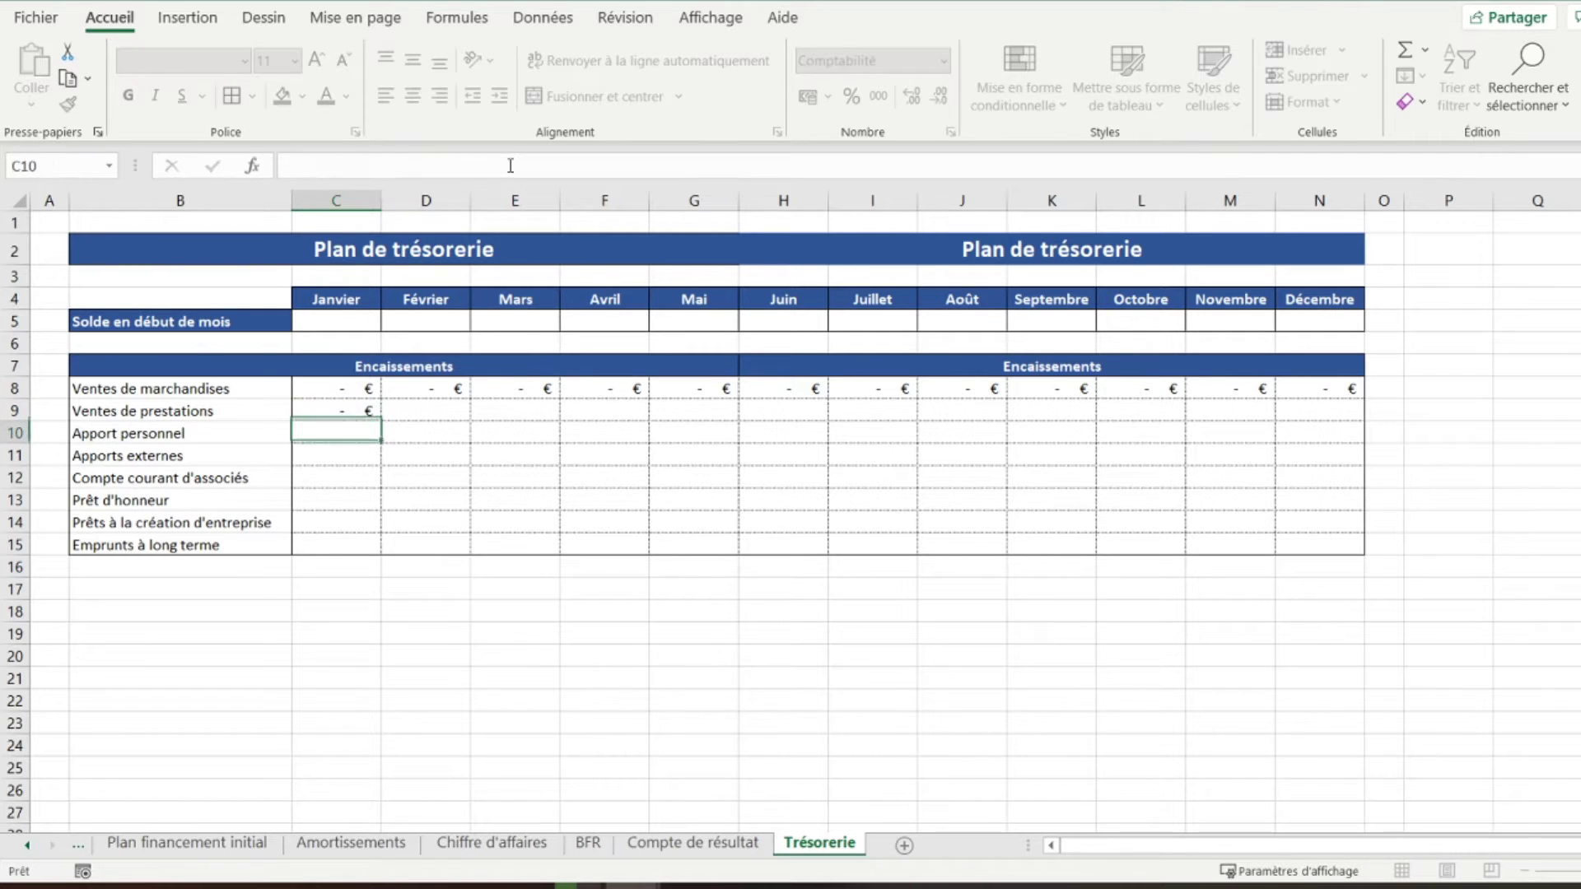
# Copy the Ventes de prestations formula from C9 into D9:N9, pasting formulas only
pyautogui.click(338, 410)
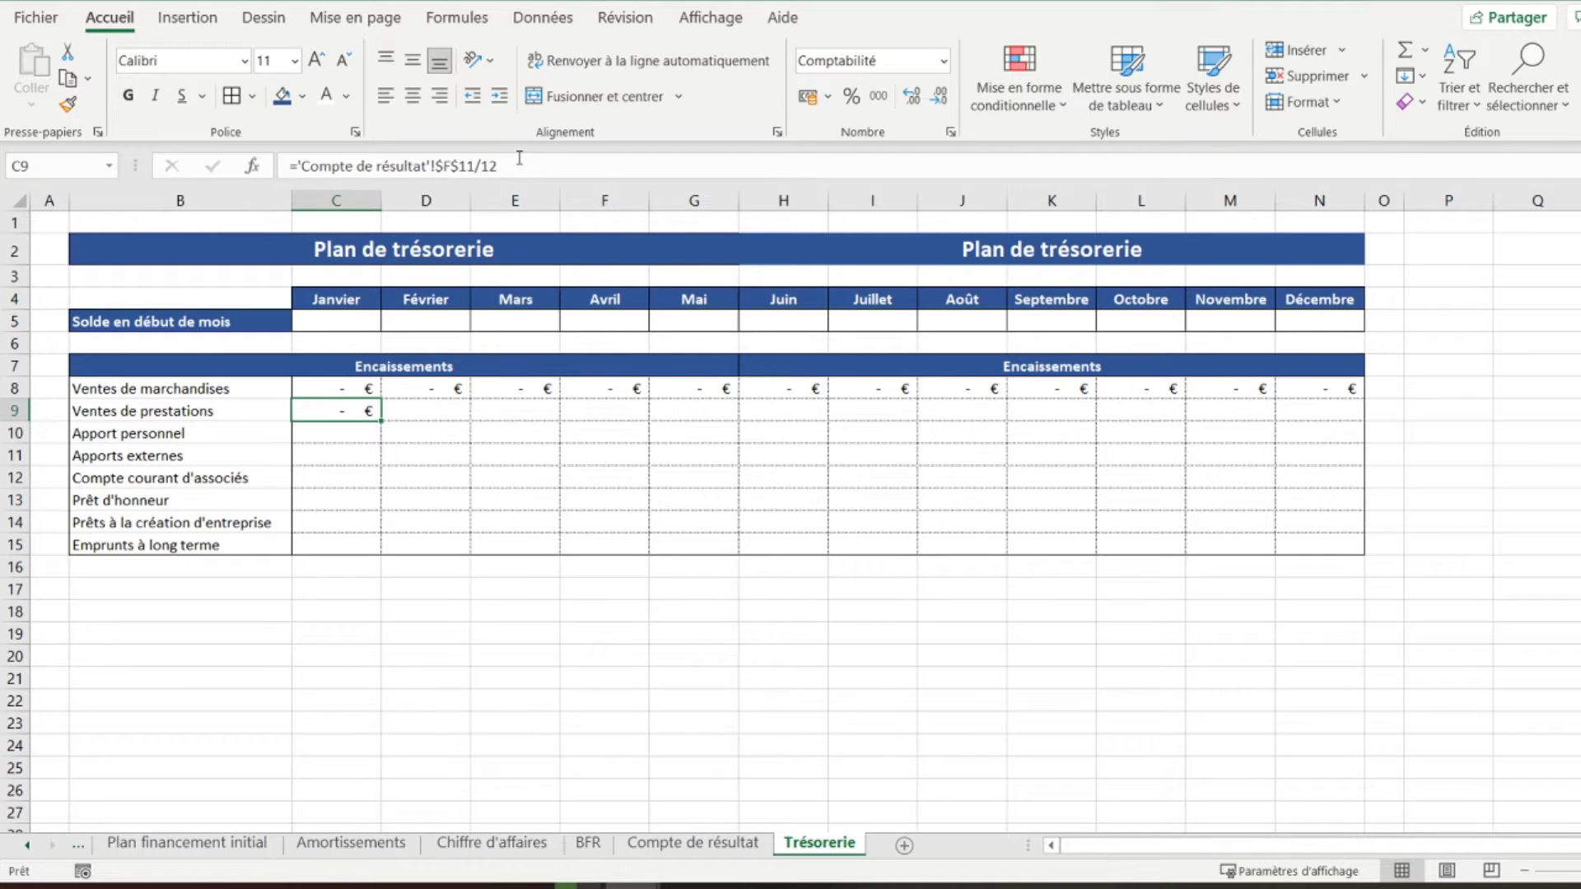
pyautogui.rightClick(344, 406)
pyautogui.click(387, 288)
pyautogui.moveTo(425, 406); pyautogui.dragTo(1313, 412)
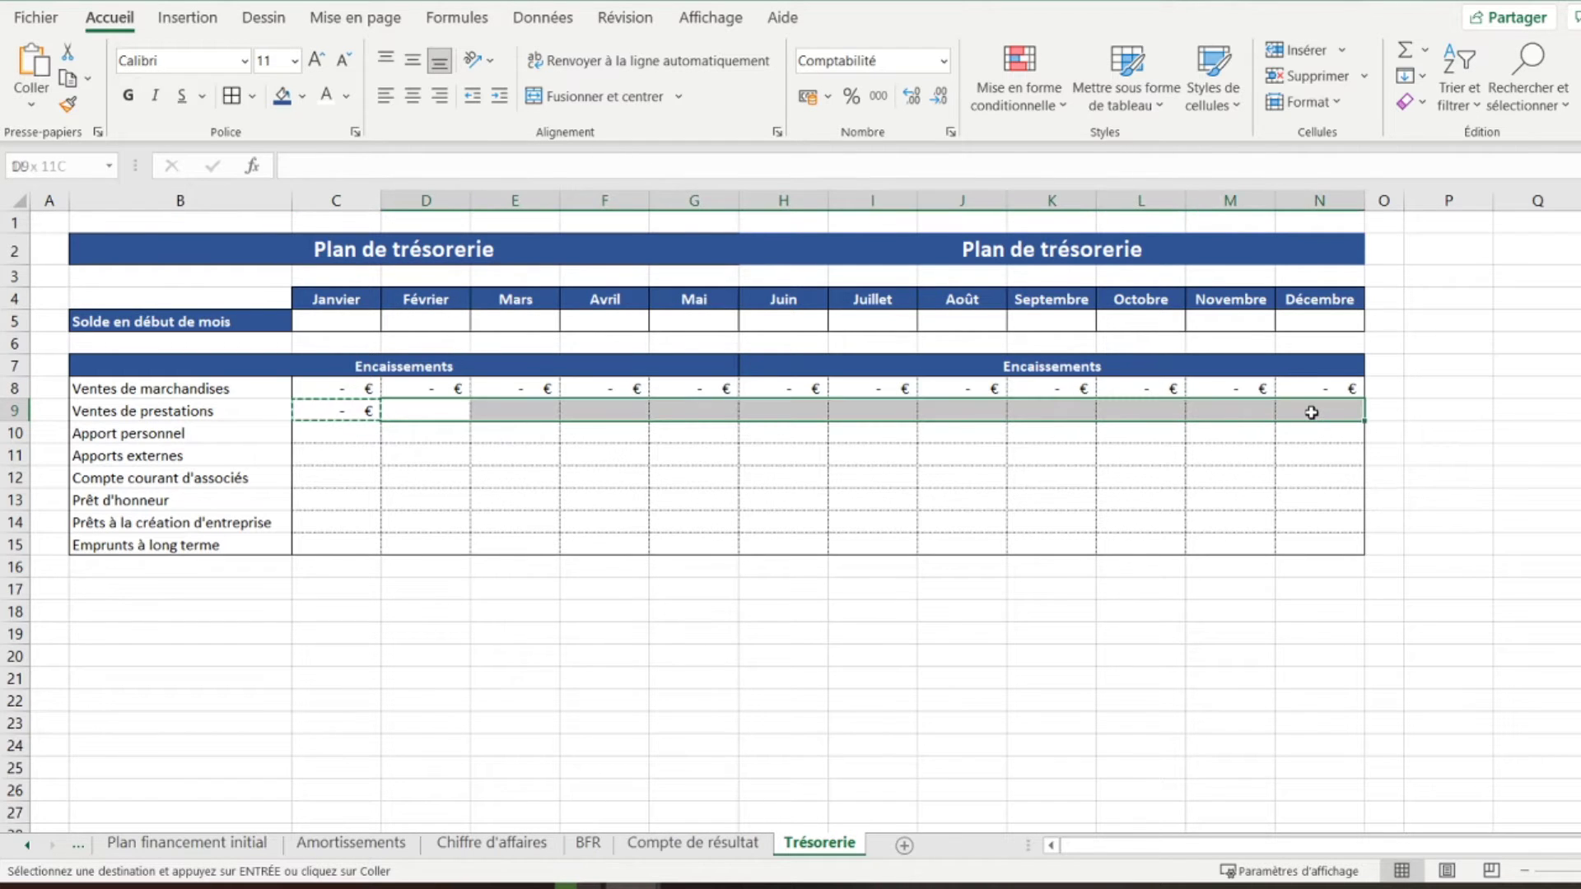
pyautogui.rightClick(1314, 416)
pyautogui.click(1017, 358)
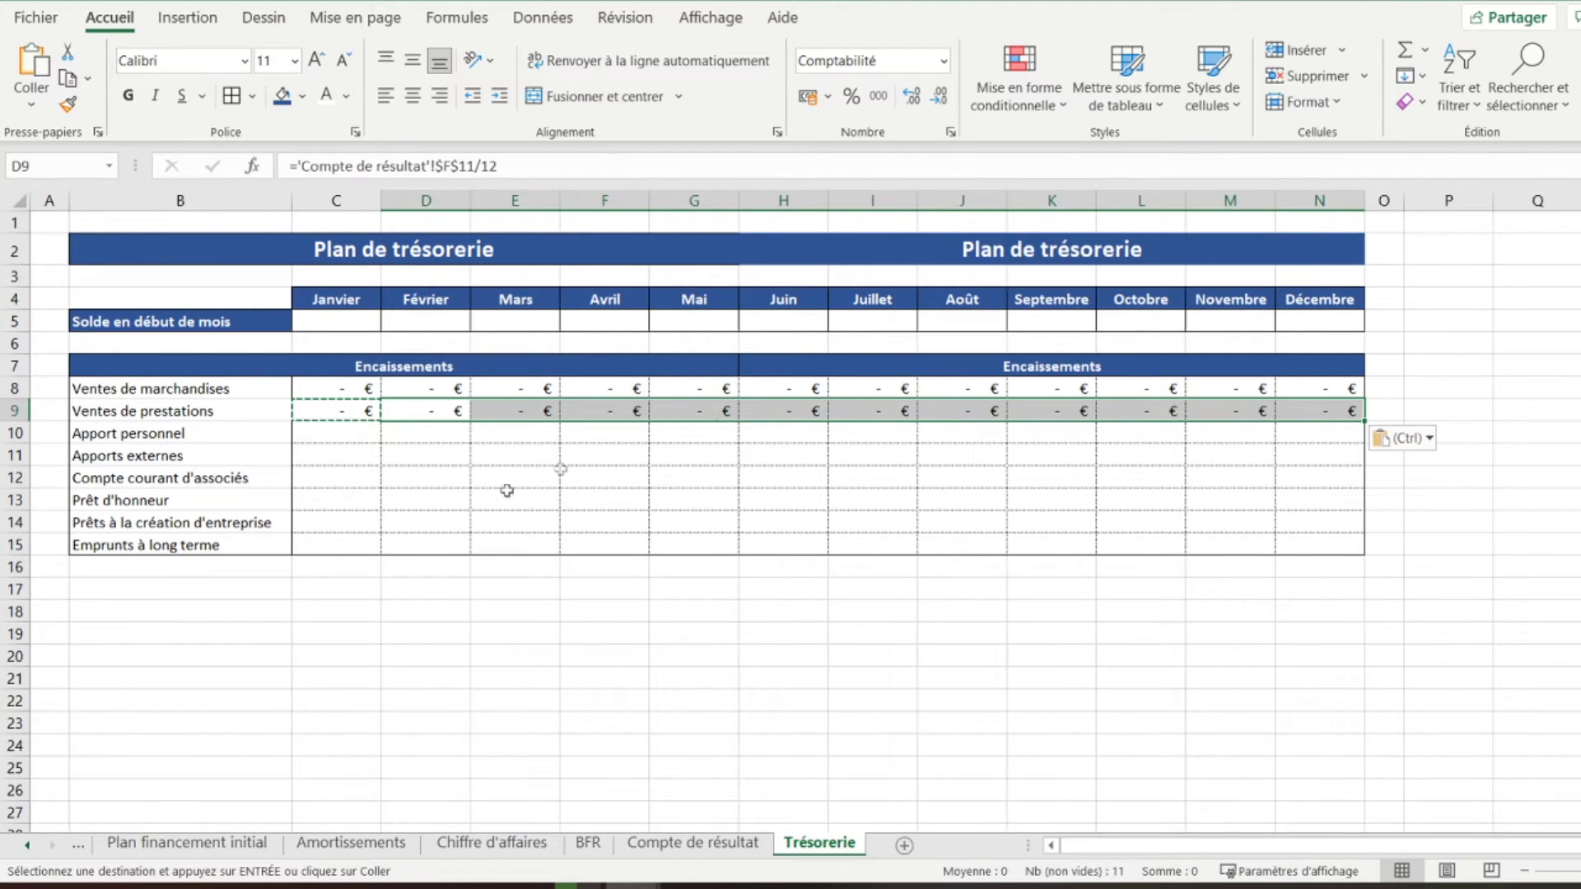
# Link the January Apport personnel cell C10 to its total in G6 of Plan financement initial
pyautogui.click(328, 429)
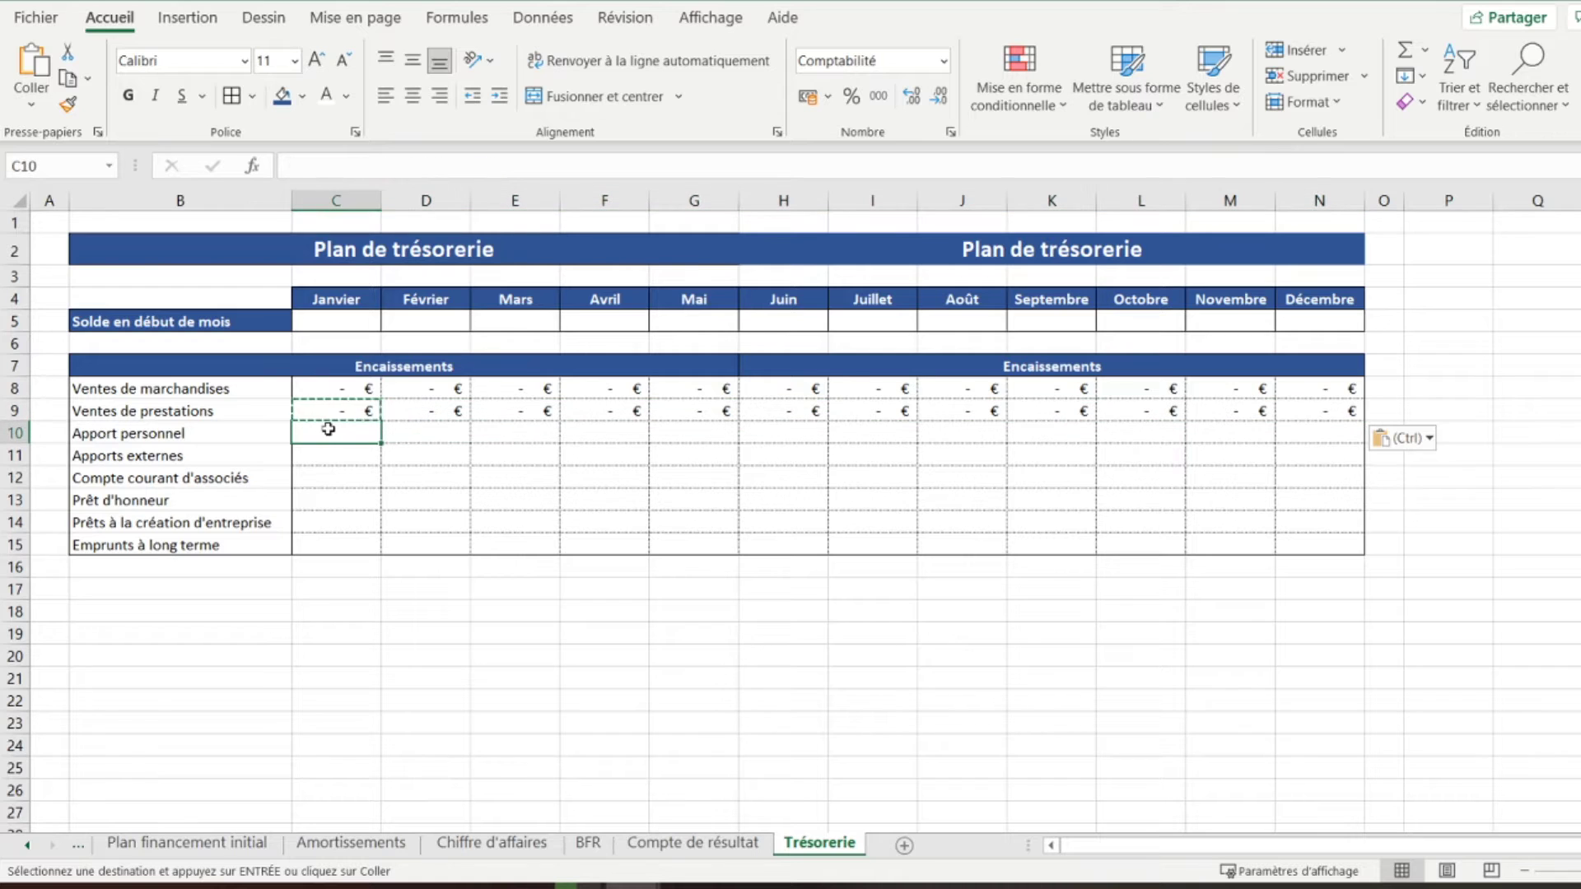
pyautogui.write('=')
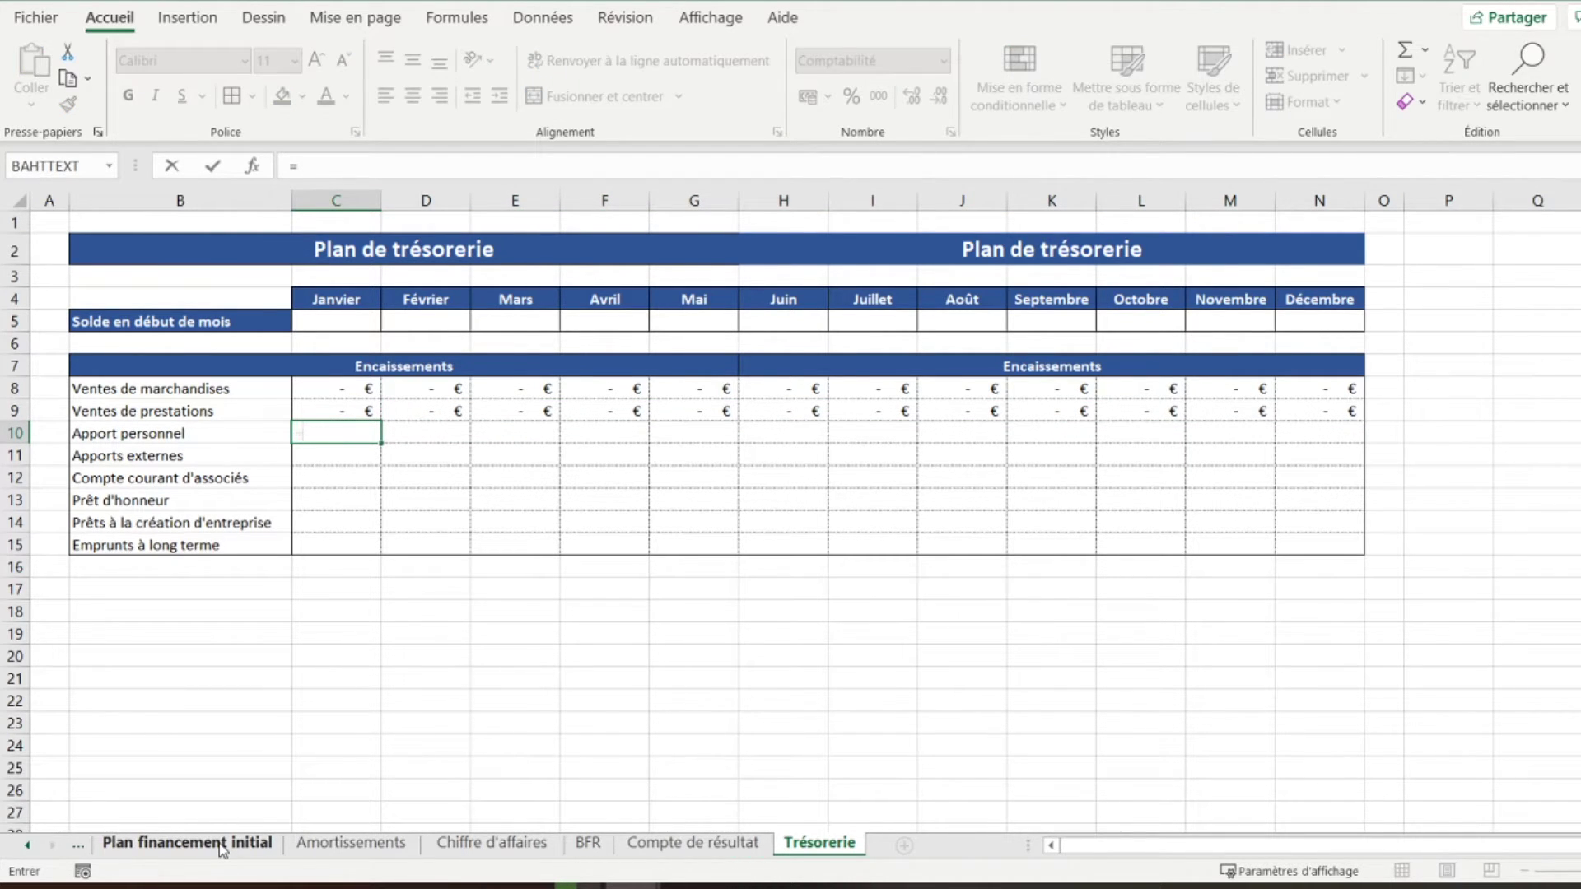
pyautogui.click(188, 843)
pyautogui.scroll(2, 575, 524)
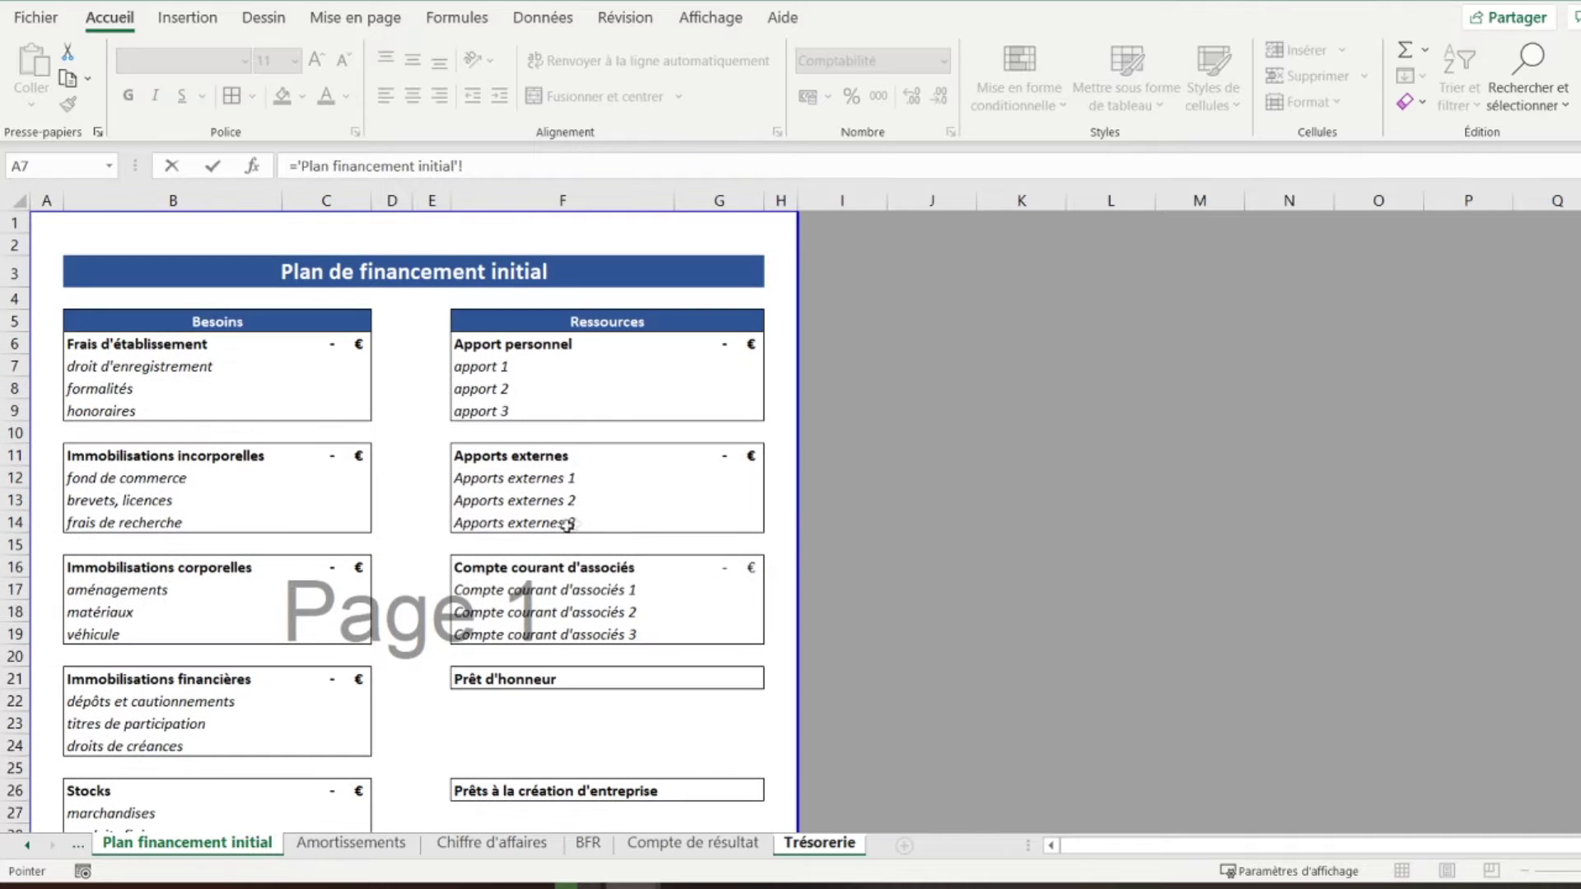
pyautogui.click(716, 343)
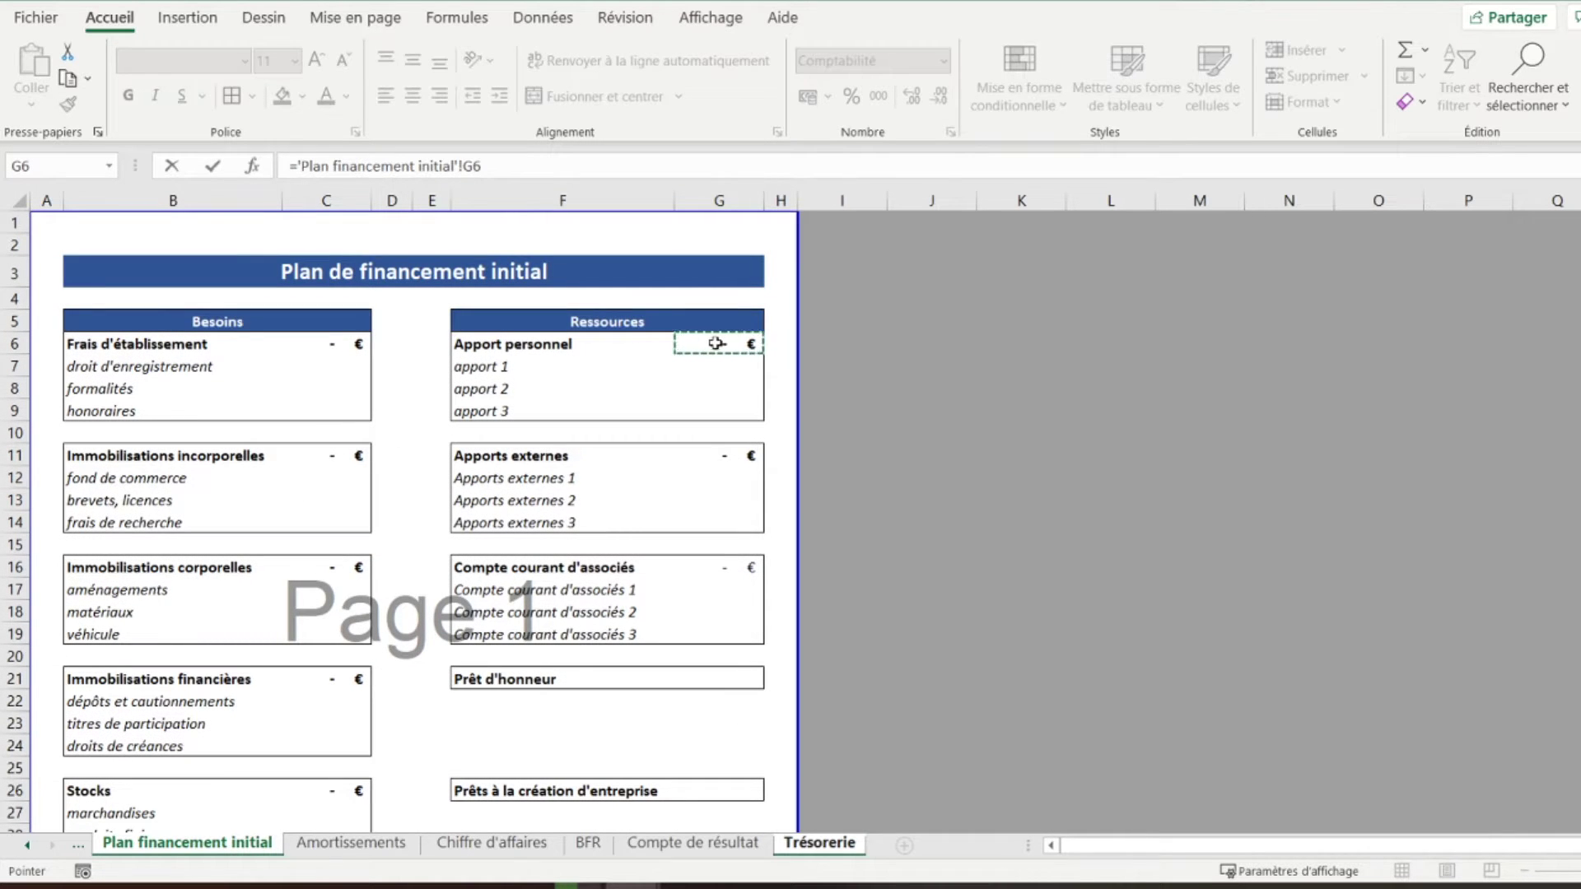
pyautogui.press('Return')
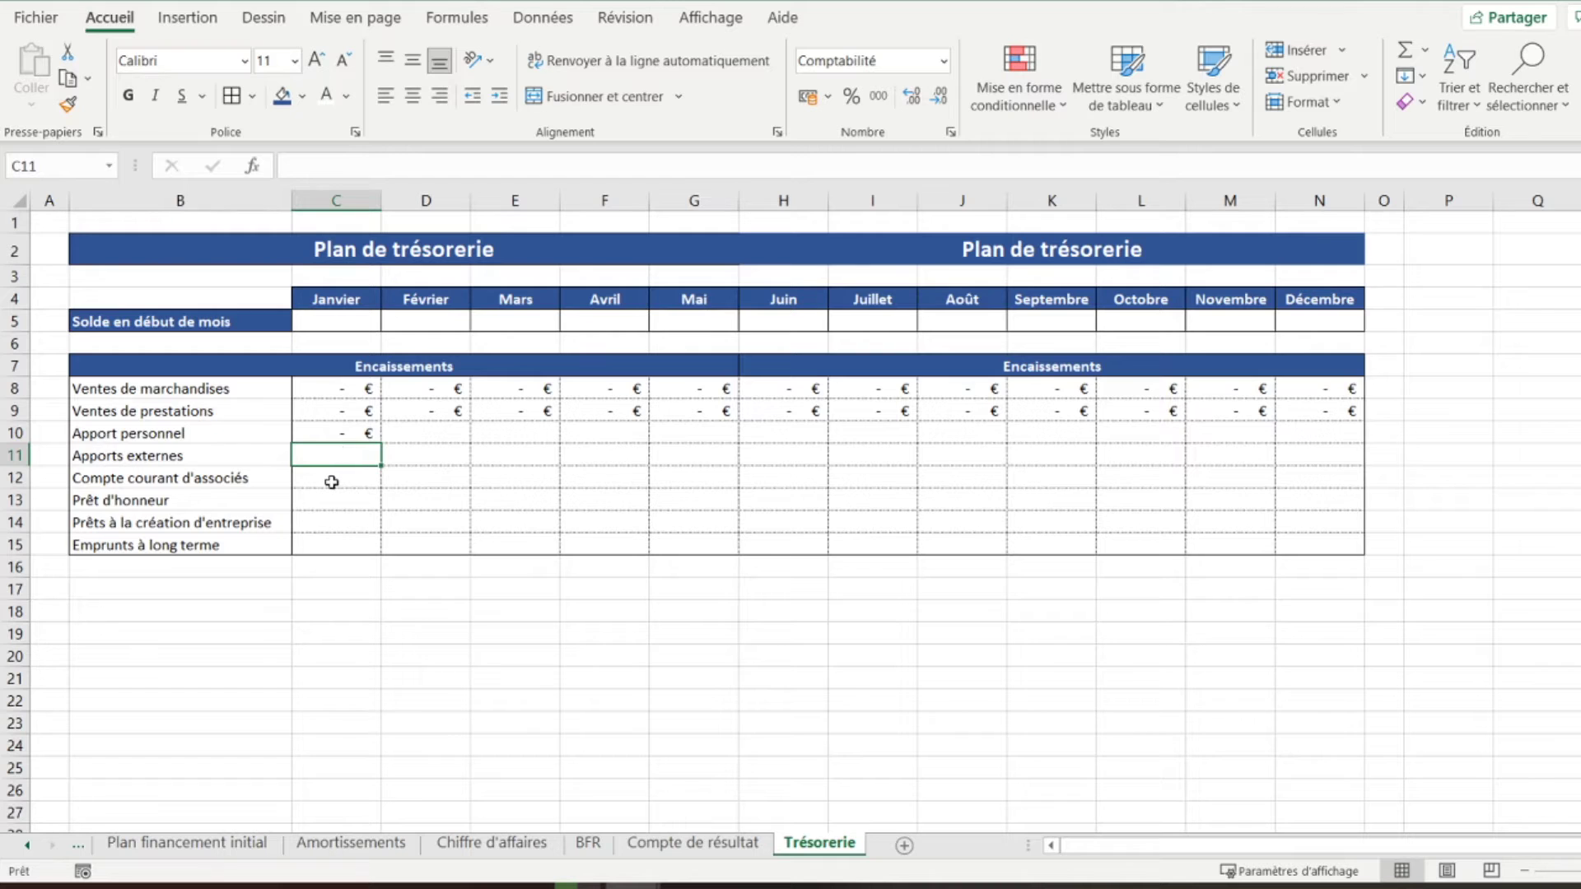
# Link the January Apports externes cell C11 to its total in G11 of Plan financement initial
pyautogui.click(342, 472)
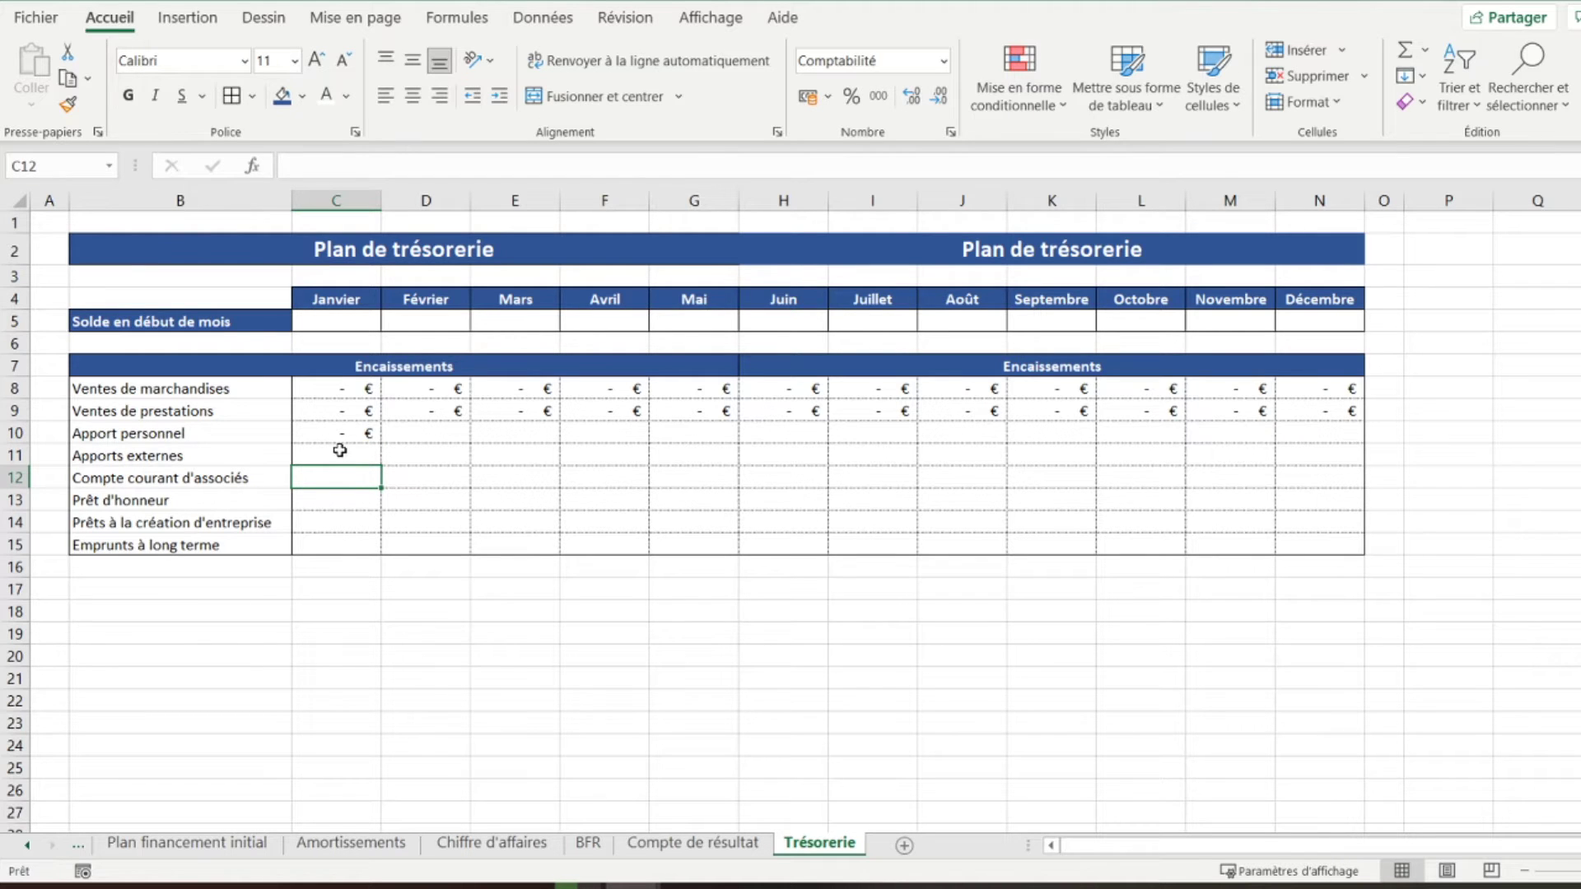
pyautogui.click(333, 456)
pyautogui.write('=')
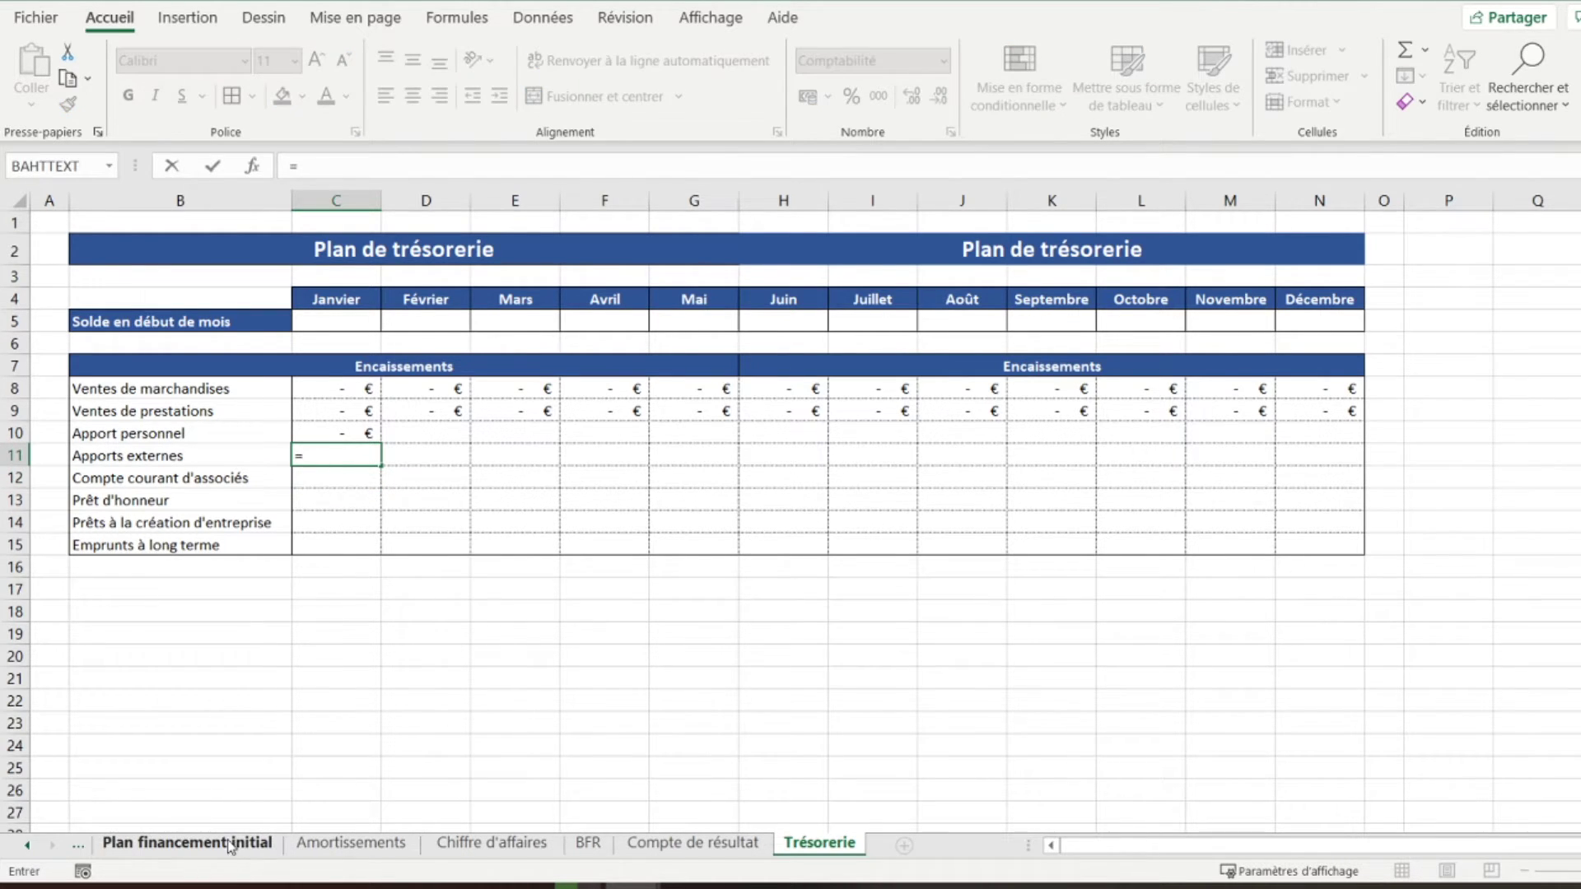
pyautogui.click(240, 841)
pyautogui.click(698, 456)
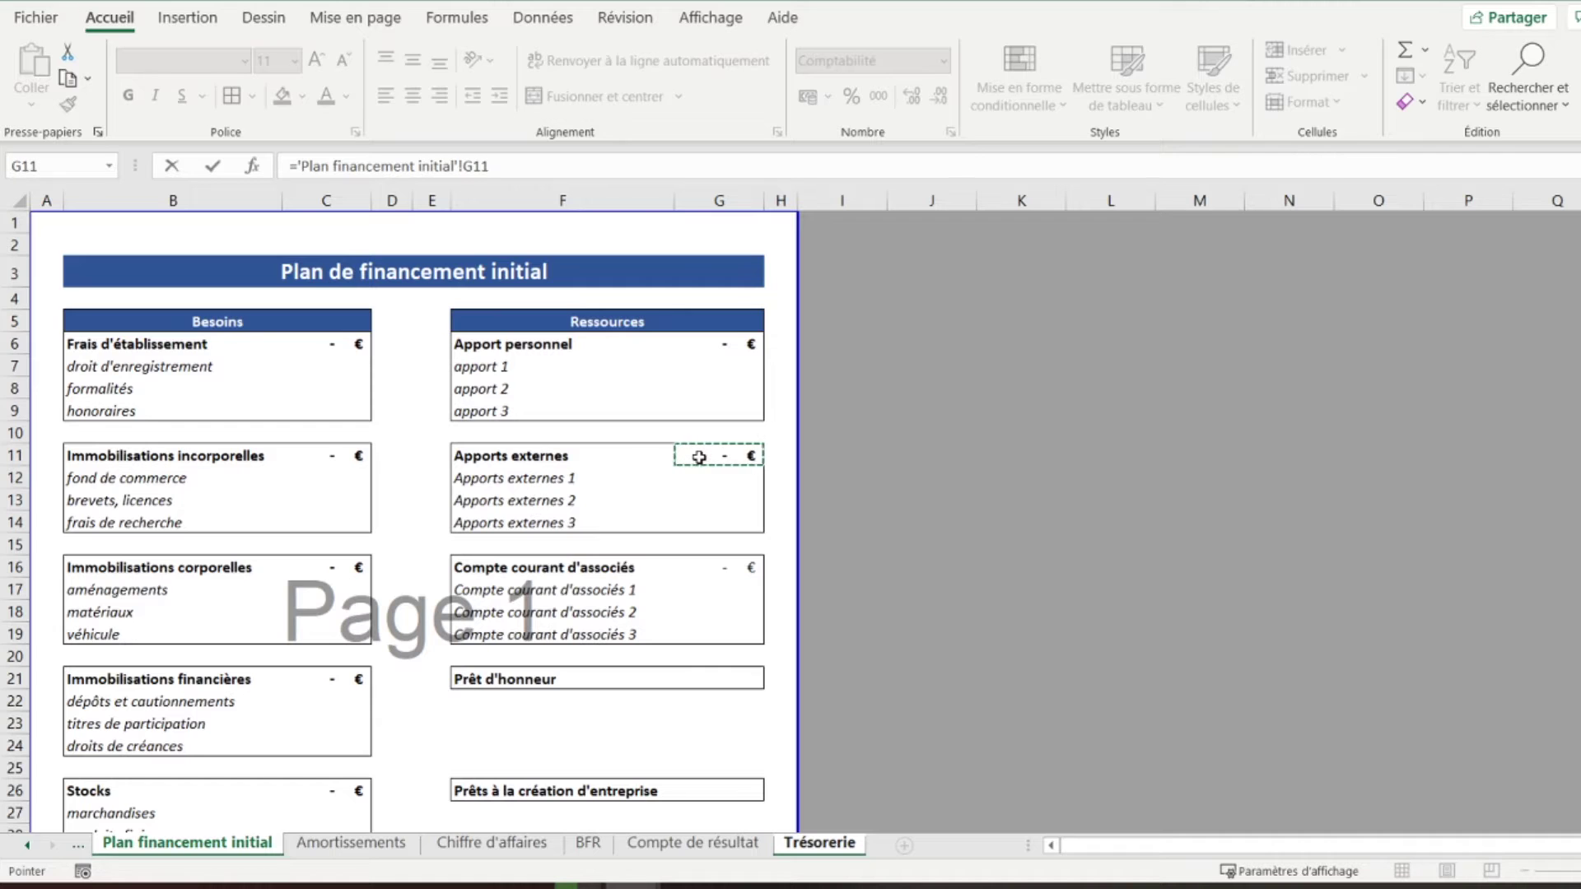
pyautogui.press('Return')
# Link the January Compte courant d'associés cell C12 to its total in G16 of Plan financement initial
pyautogui.write("='Plan financement initial'!")
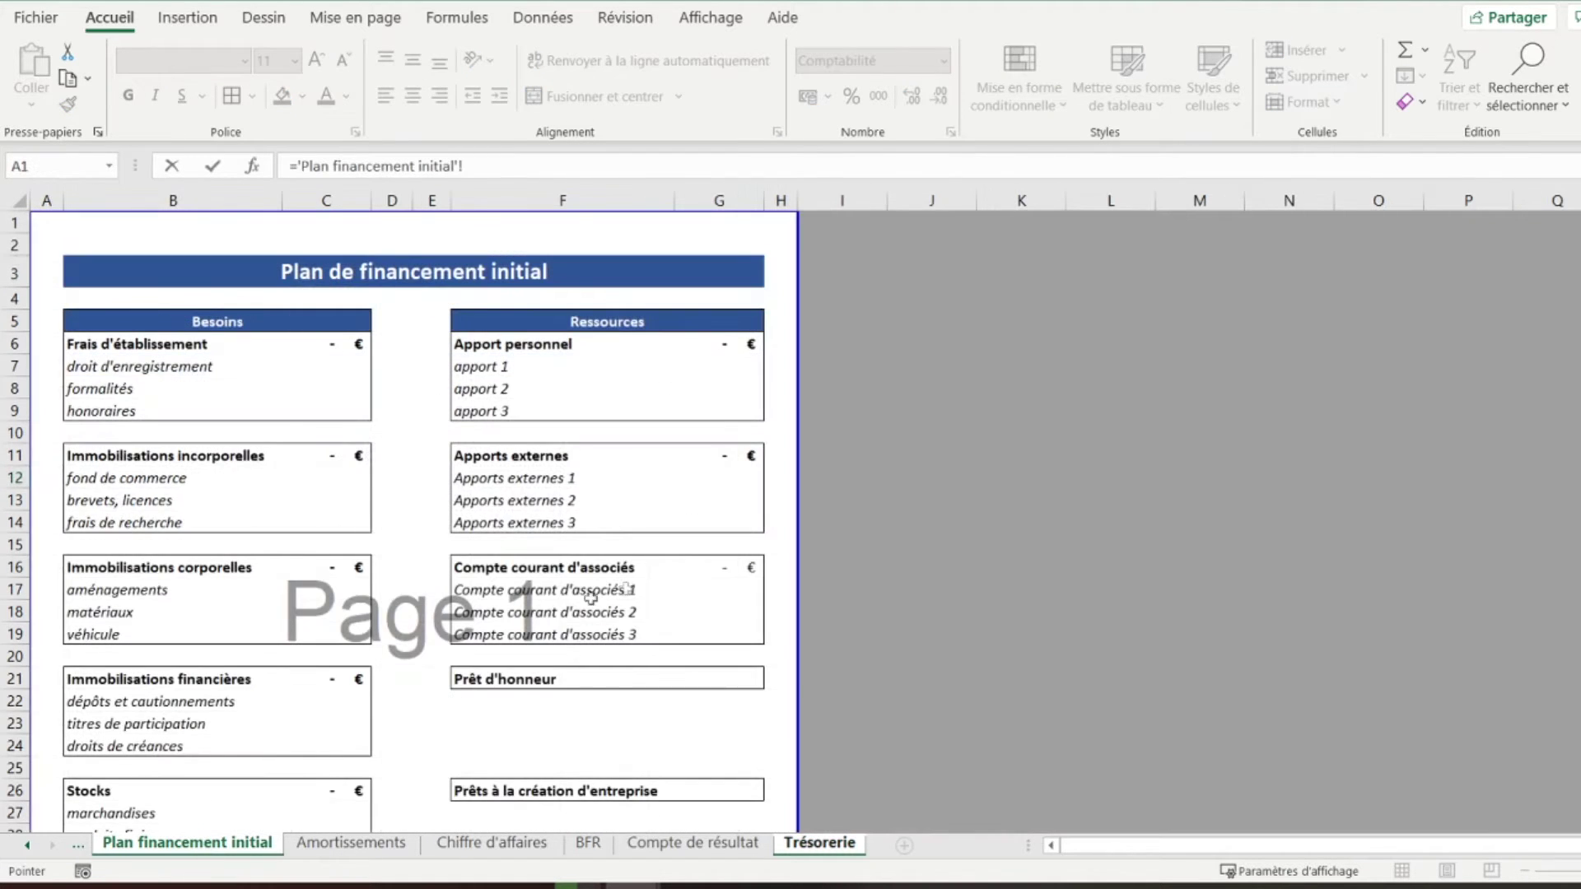
pyautogui.click(710, 567)
pyautogui.press('Return')
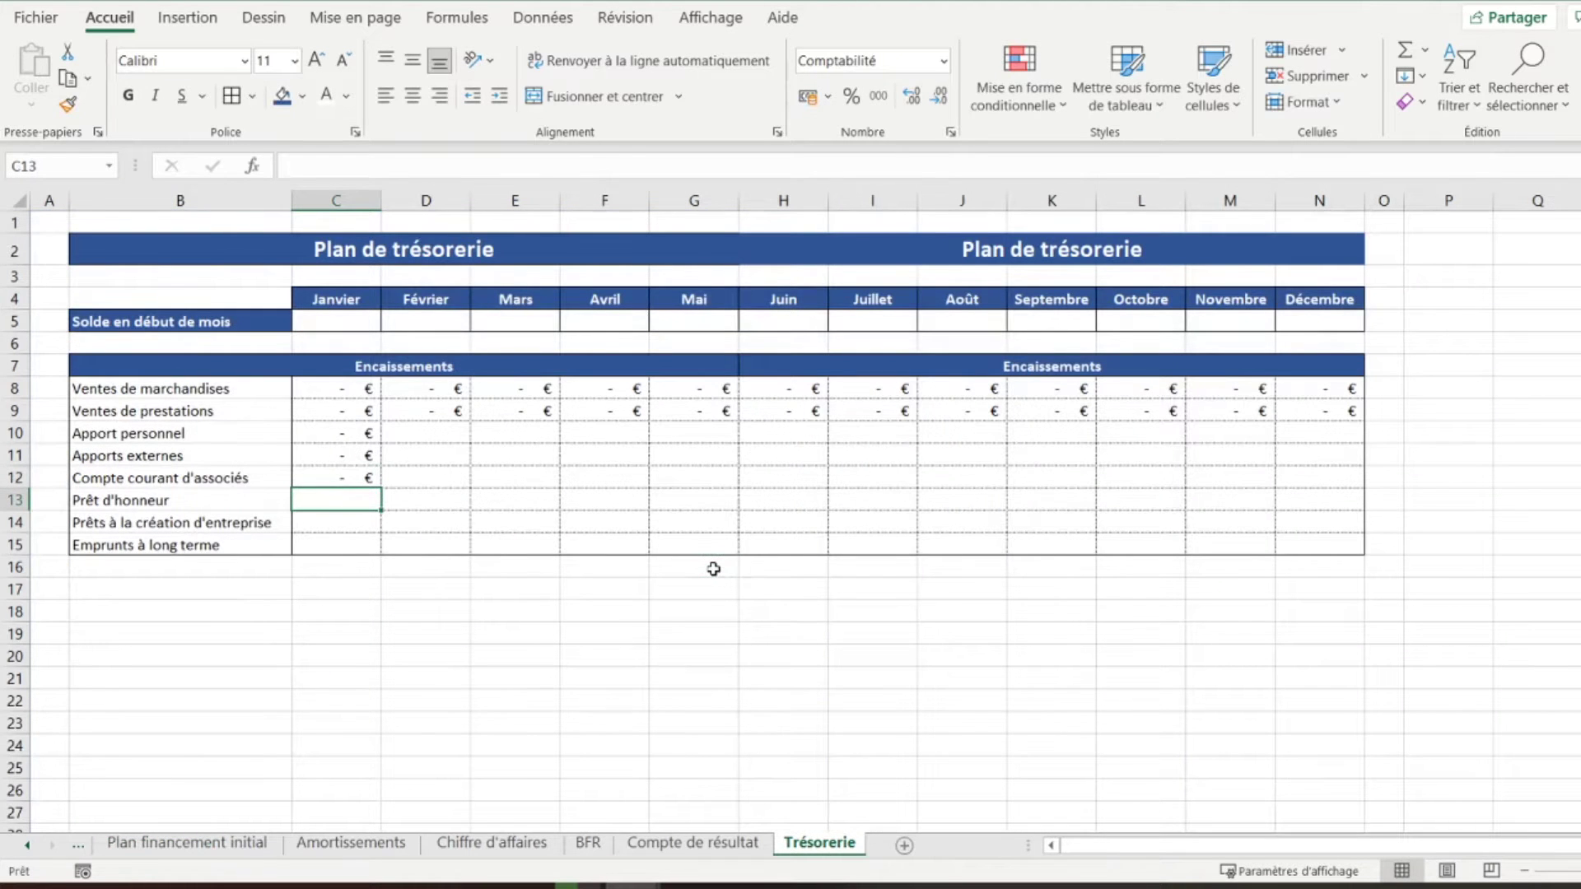
# Link the January Prêt d'honneur cell C13 to G21 of Plan financement initial
pyautogui.write('=')
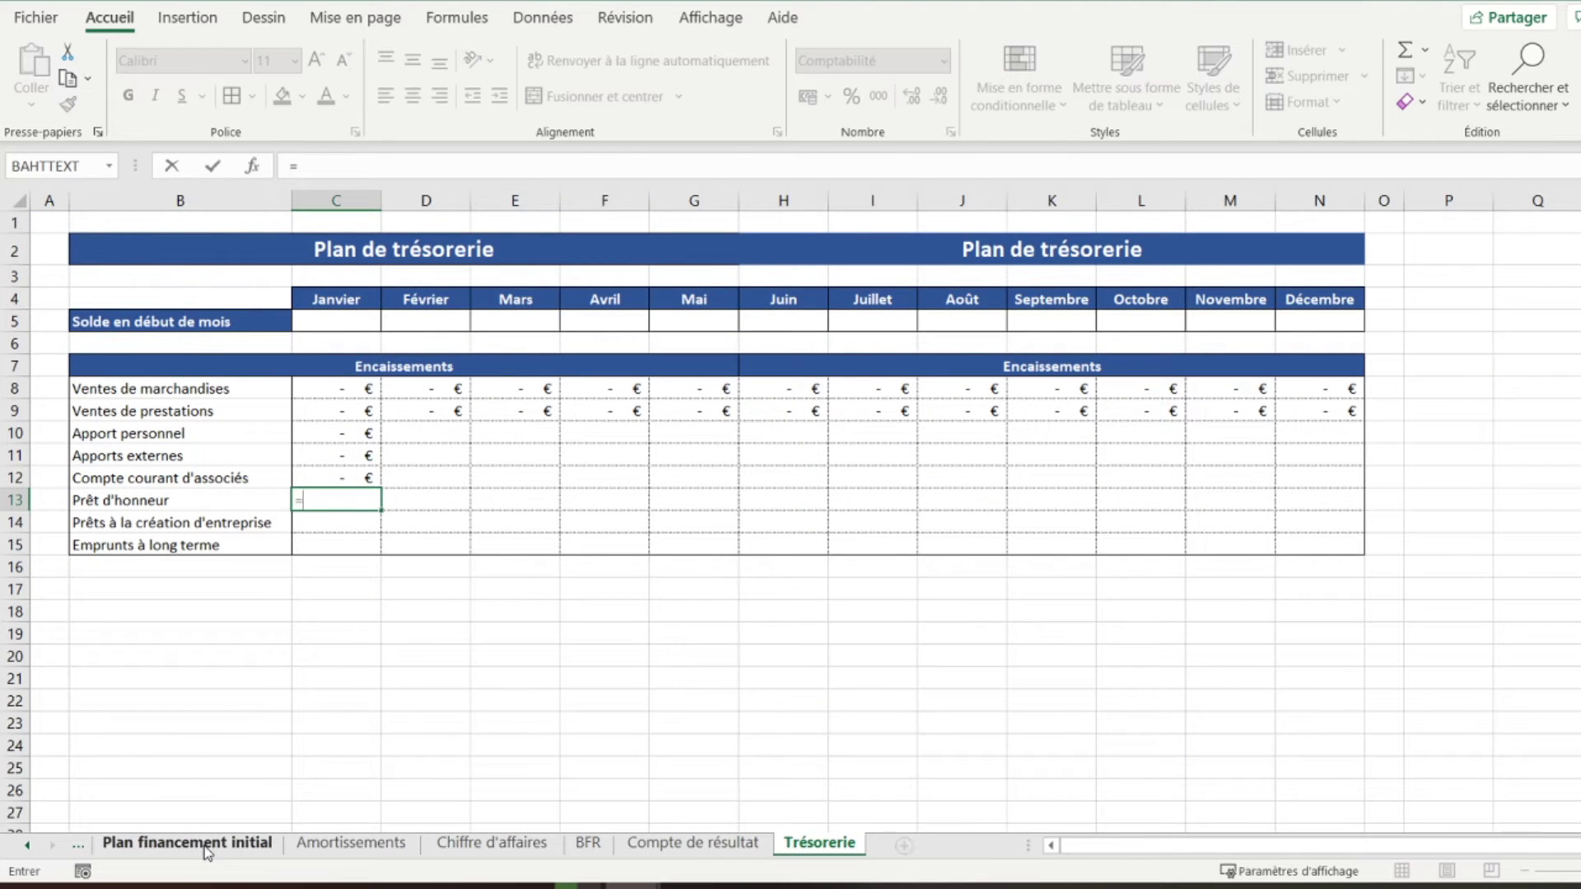
pyautogui.click(194, 842)
pyautogui.click(731, 675)
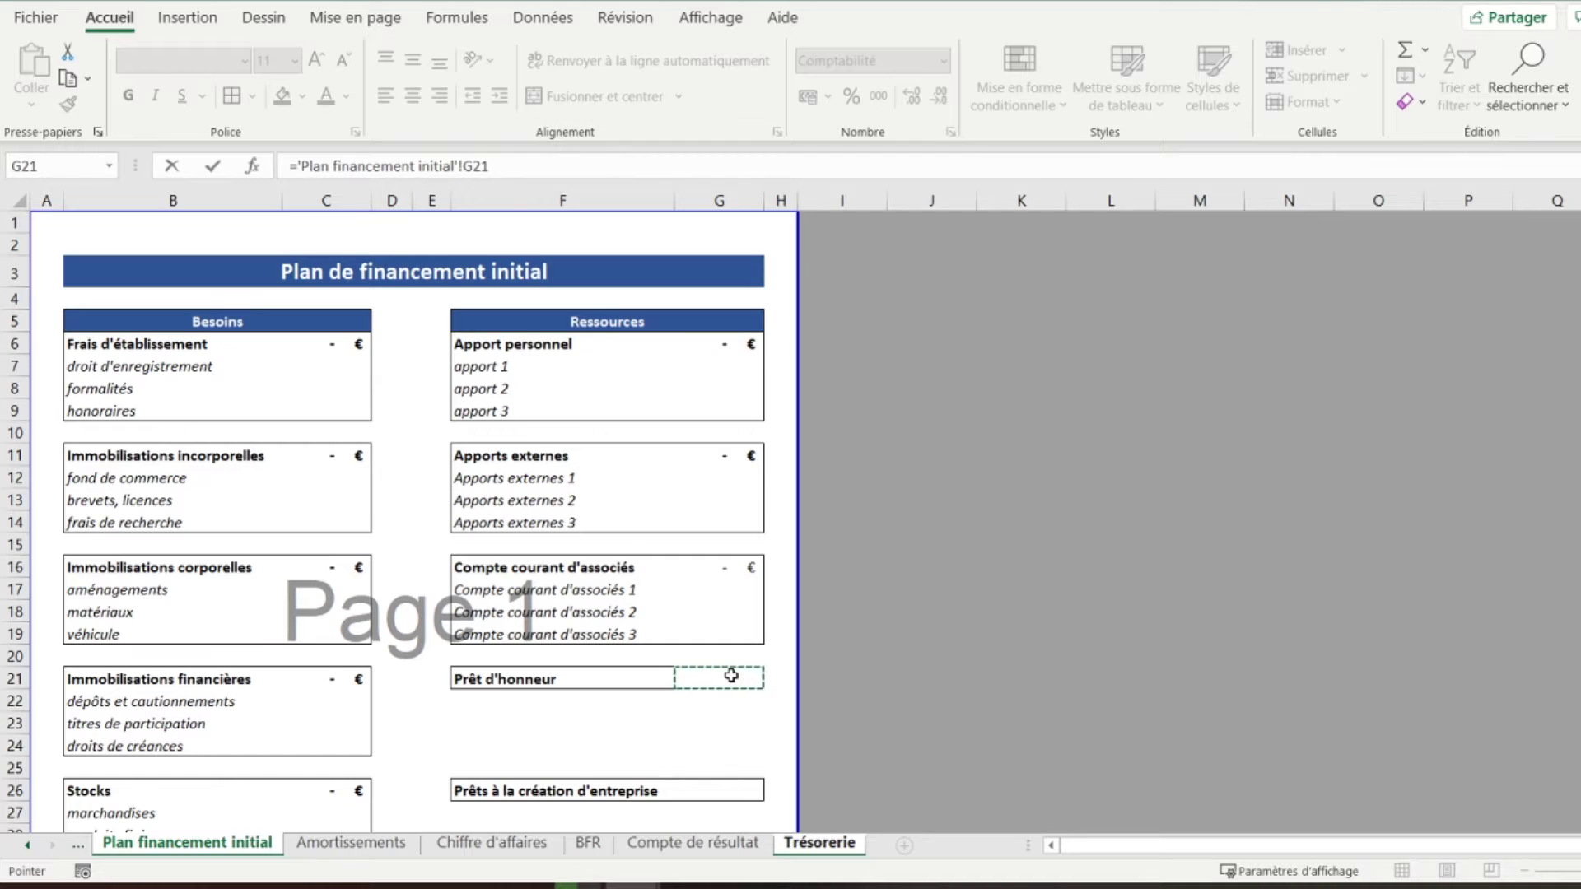
pyautogui.press('Return')
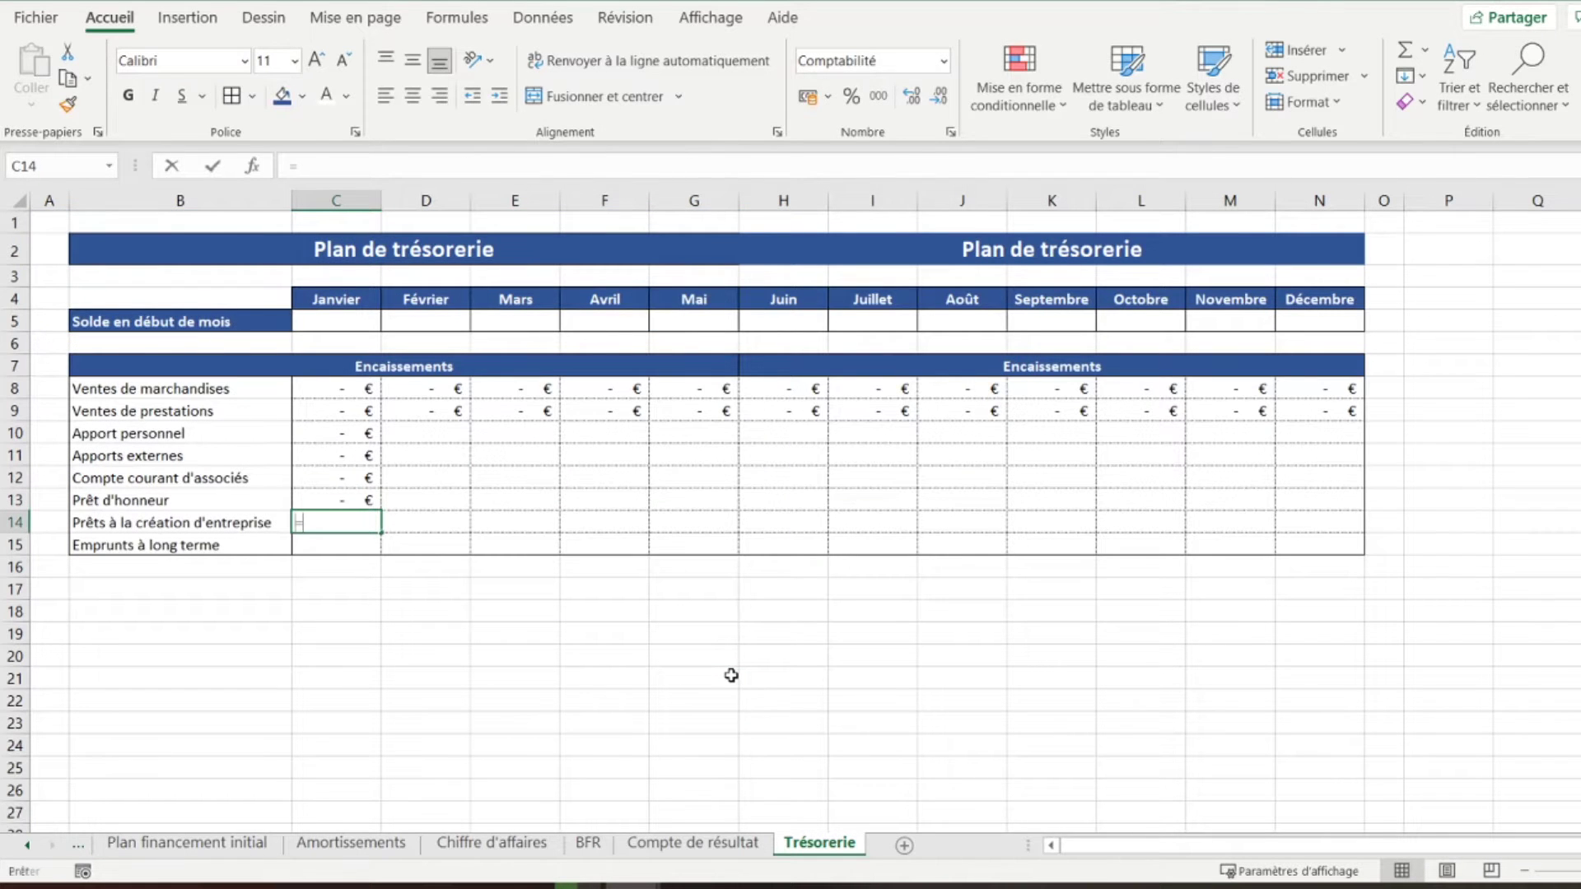
# Link the January Prêts à la création d'entreprise cell C14 to G26 of Plan financement initial
pyautogui.write('=')
pyautogui.click(185, 842)
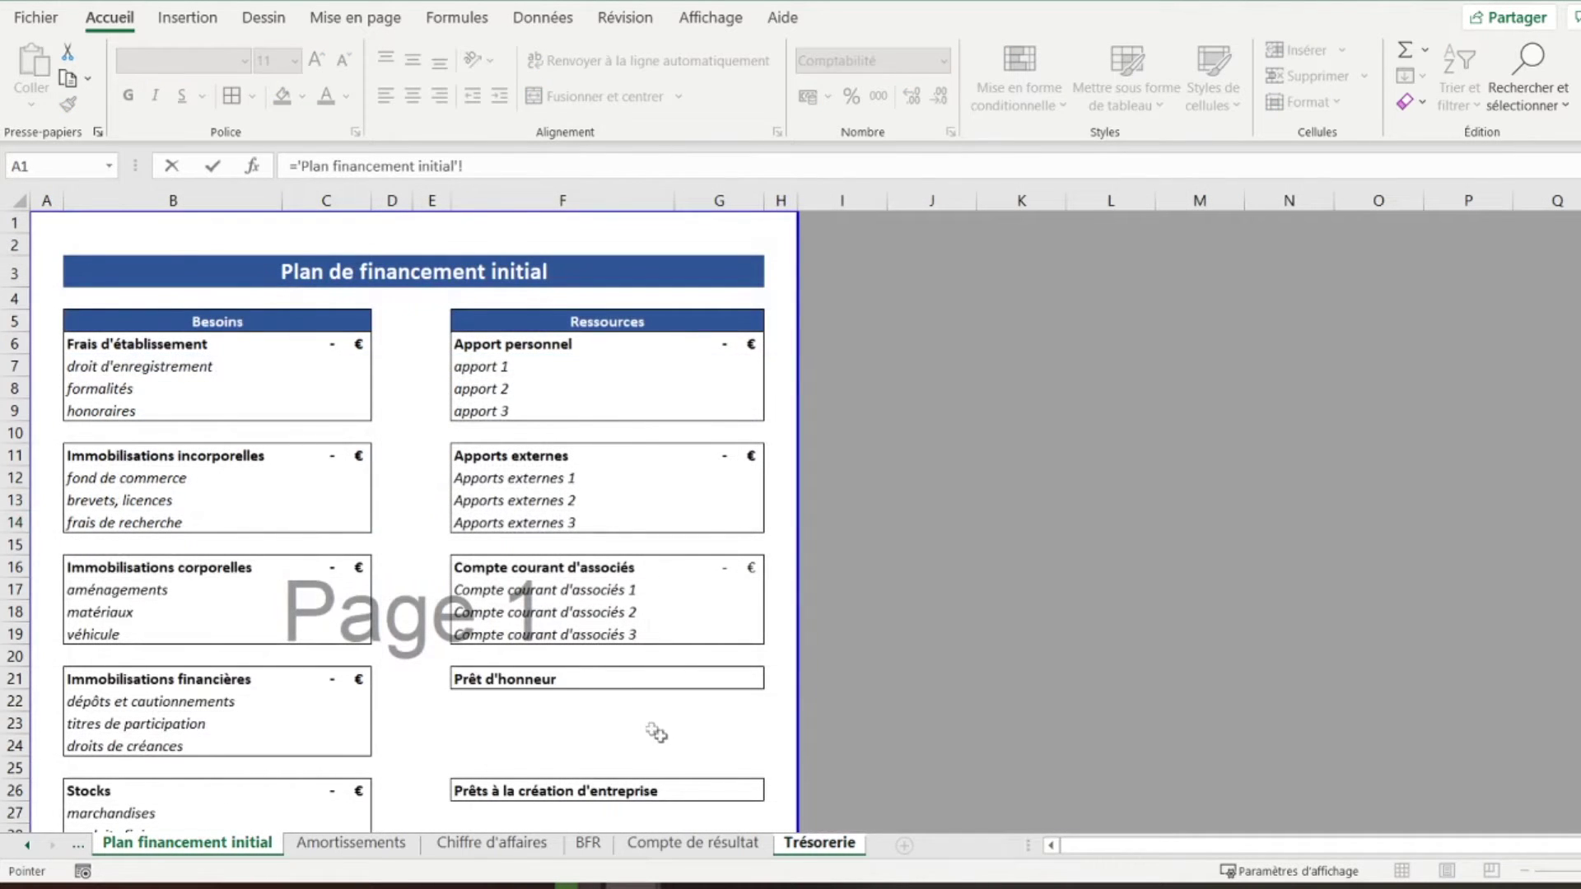
pyautogui.click(700, 793)
pyautogui.press('Return')
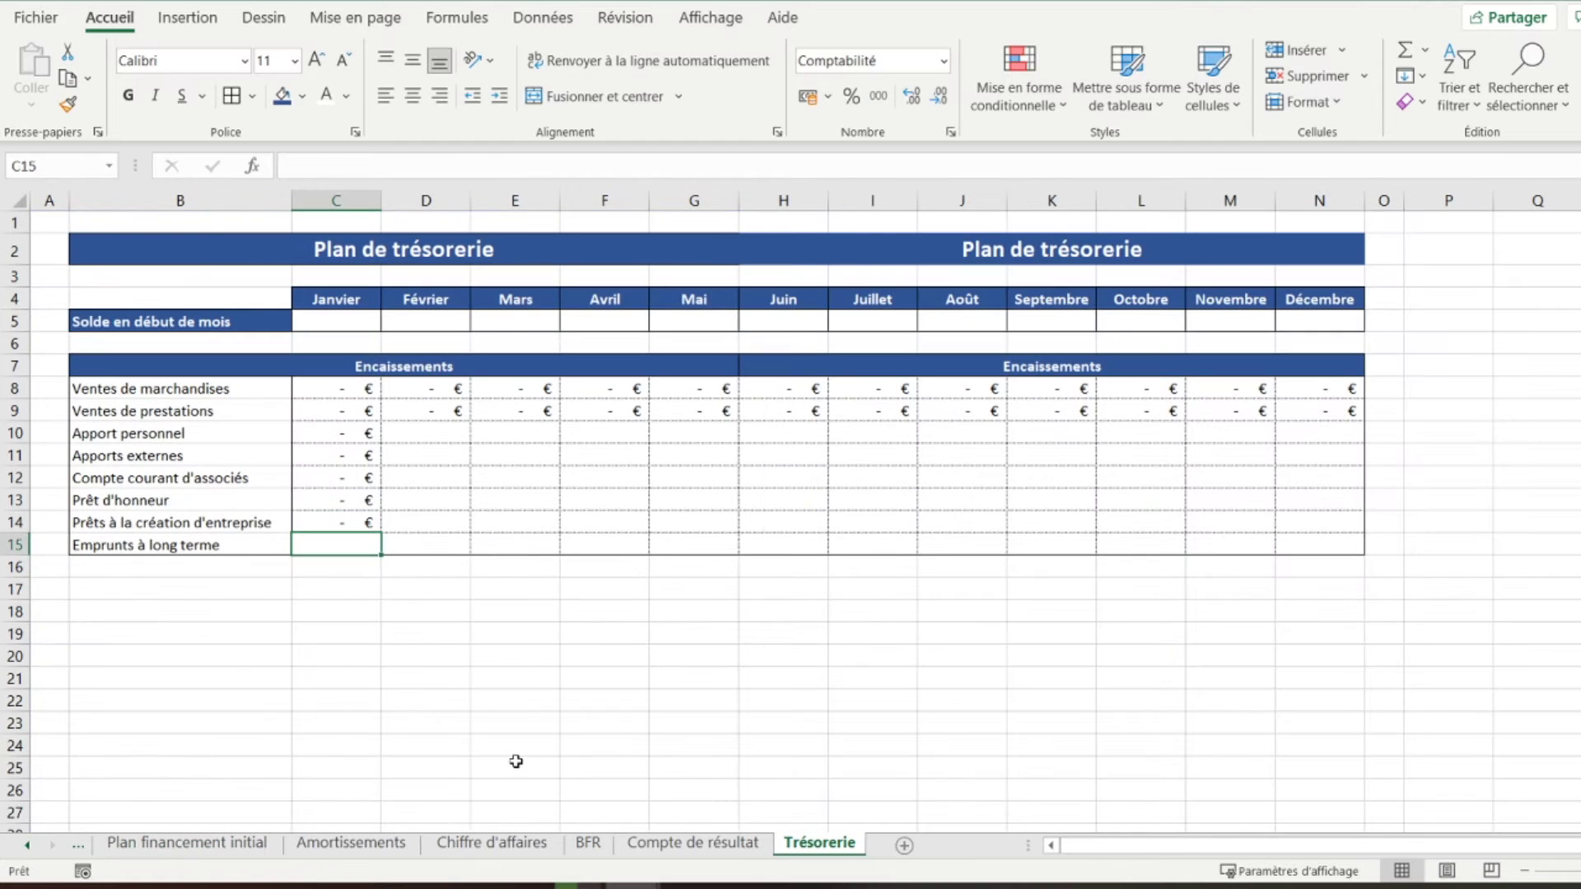
# Link the January Emprunts à long terme cell C15 to G30 of Plan financement initial
pyautogui.write('=')
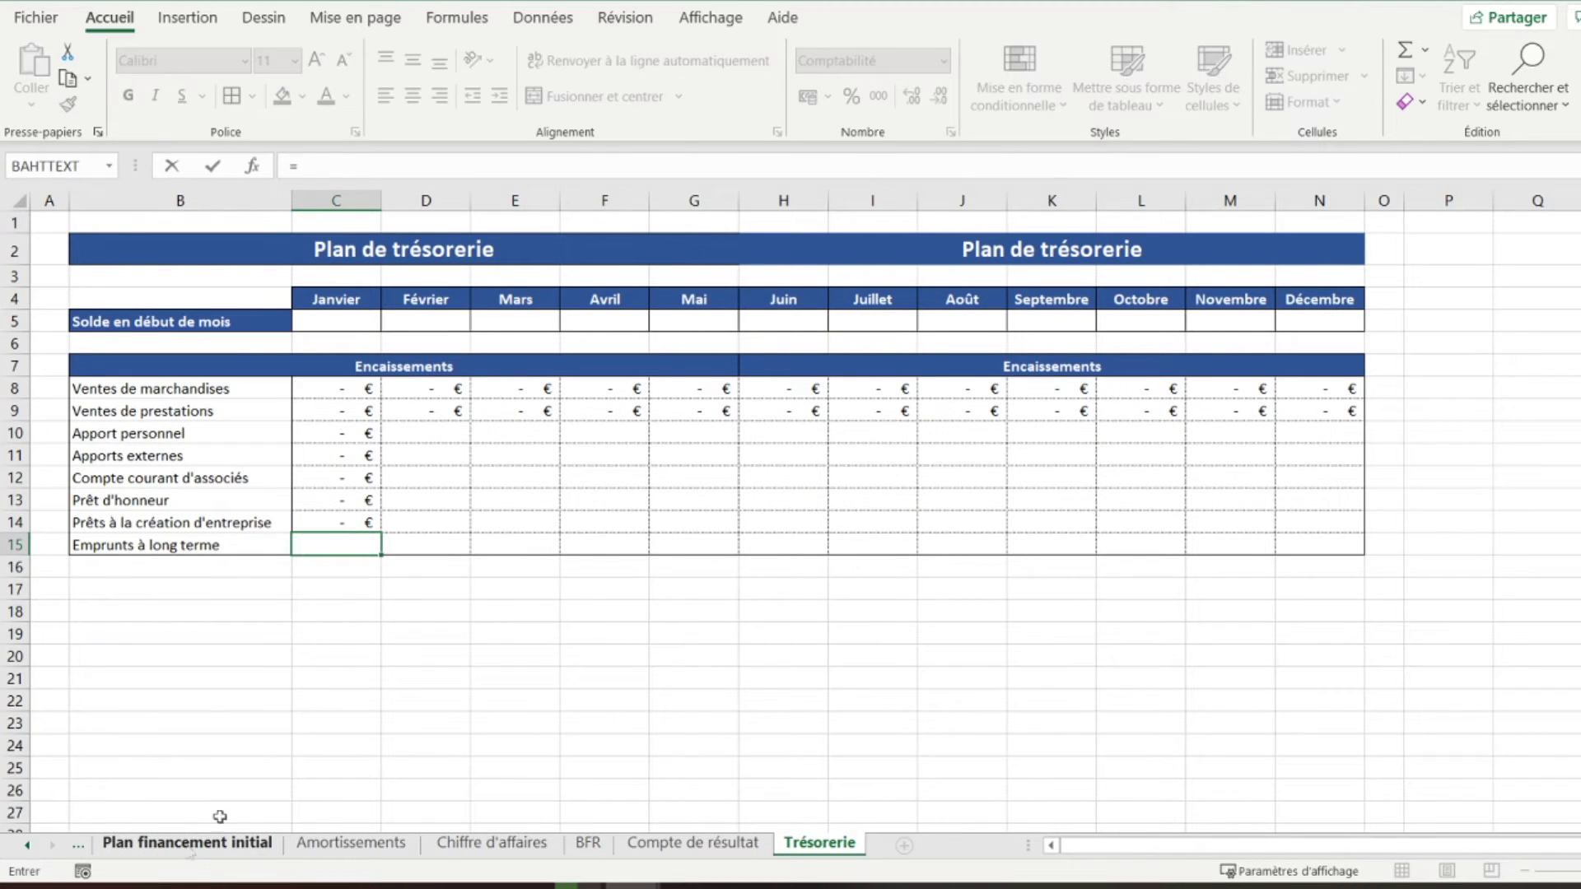
pyautogui.click(188, 843)
pyautogui.scroll(-3, 653, 610)
pyautogui.click(717, 669)
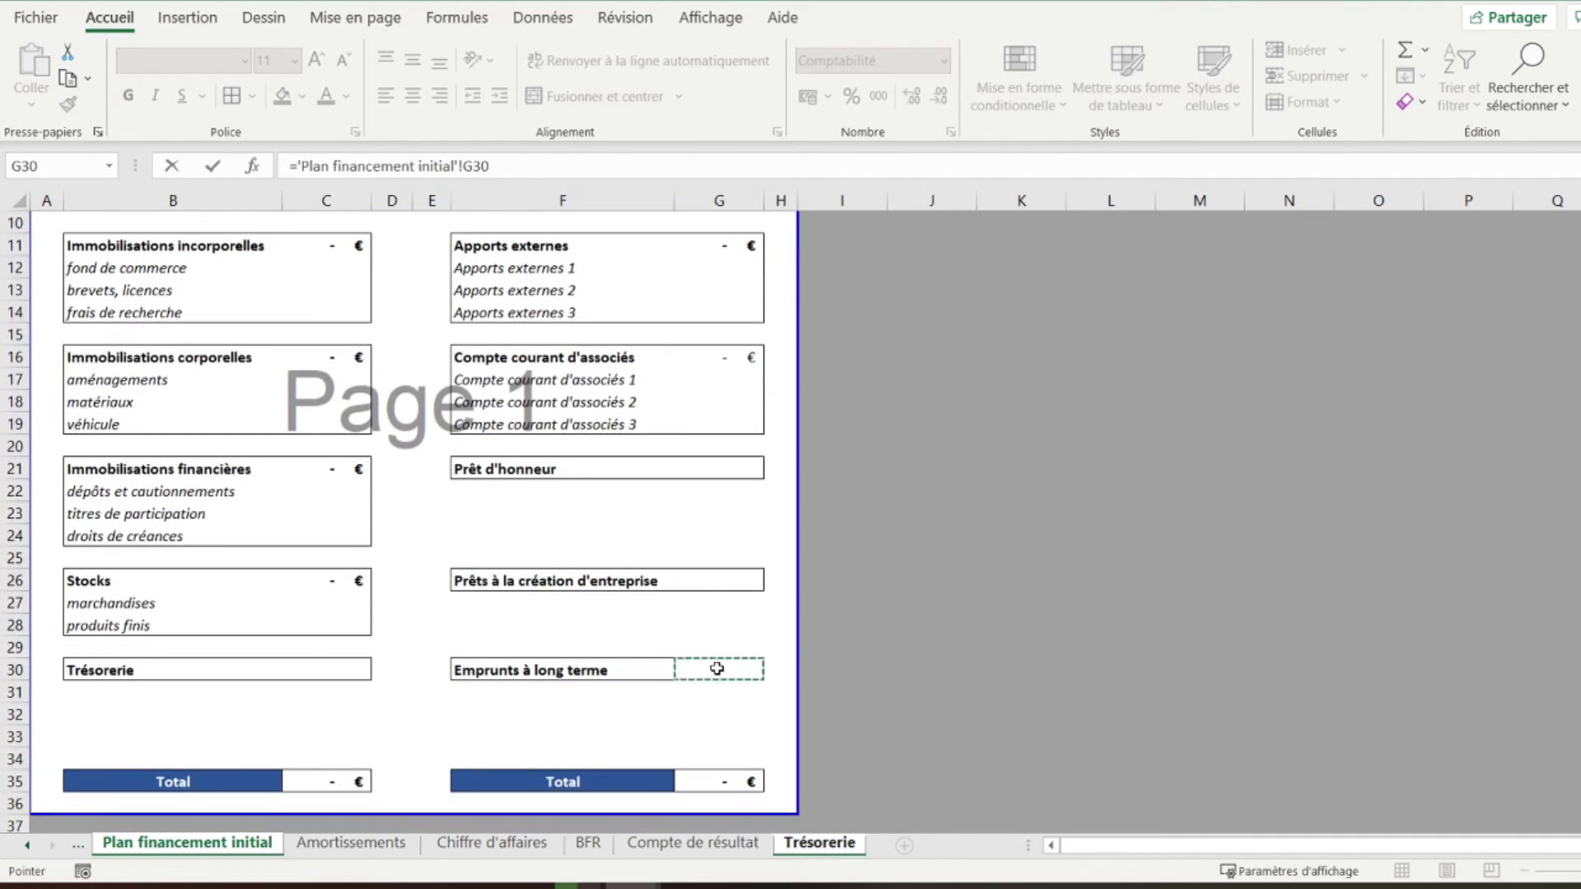
pyautogui.press('Return')
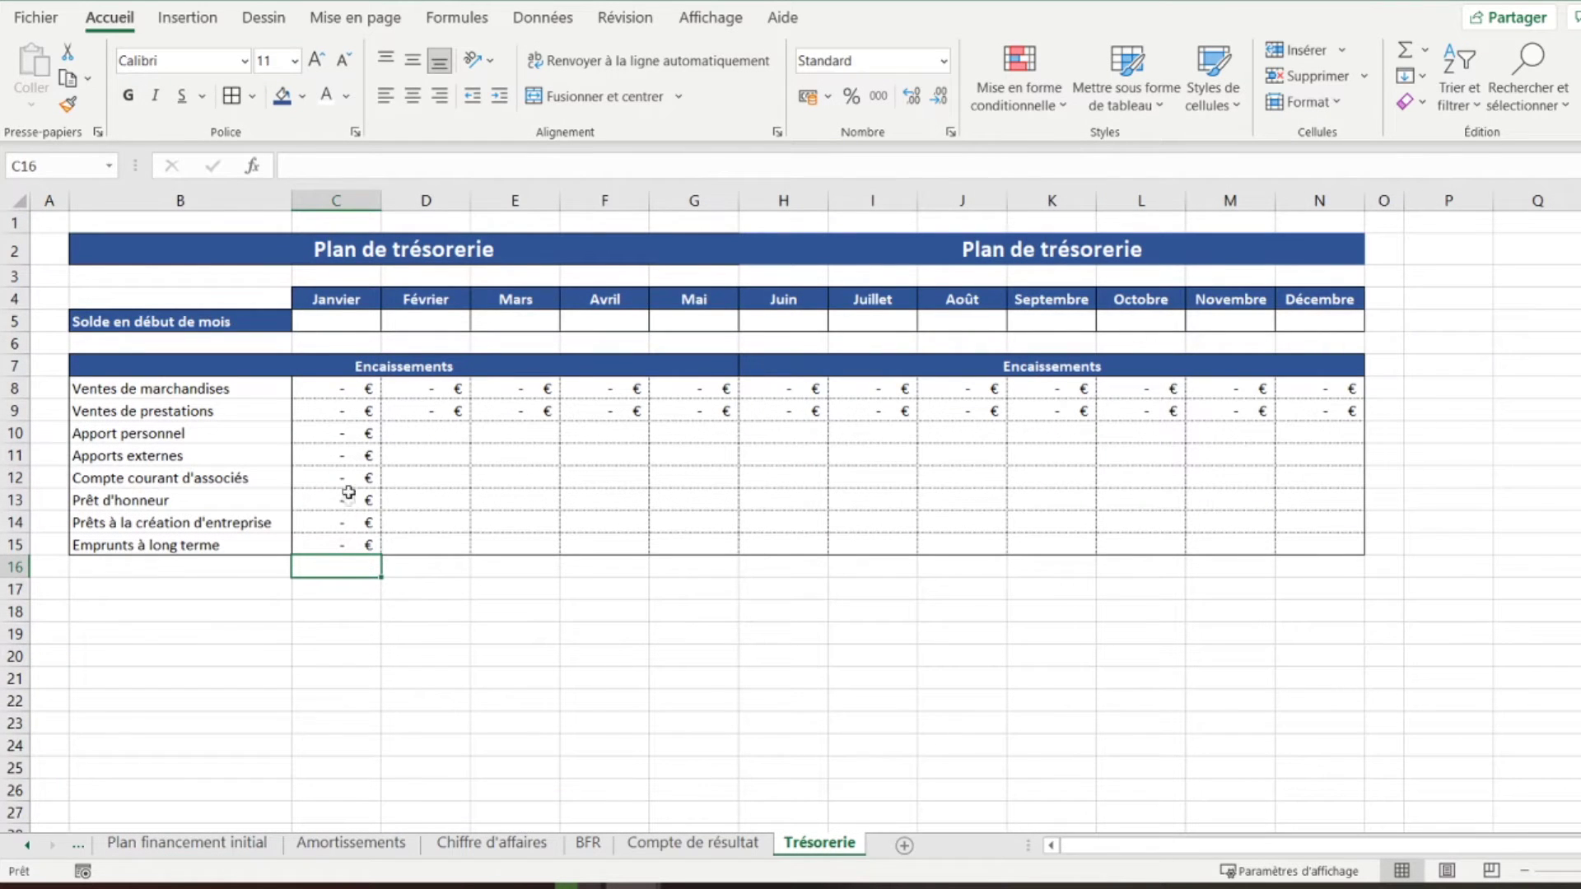
# Review the January formulas in C10:C15 that link to Plan financement initial
pyautogui.press('Up')
pyautogui.press('Up')
pyautogui.press('Up')
pyautogui.press('Up')
pyautogui.press('Up')
pyautogui.press('Up')
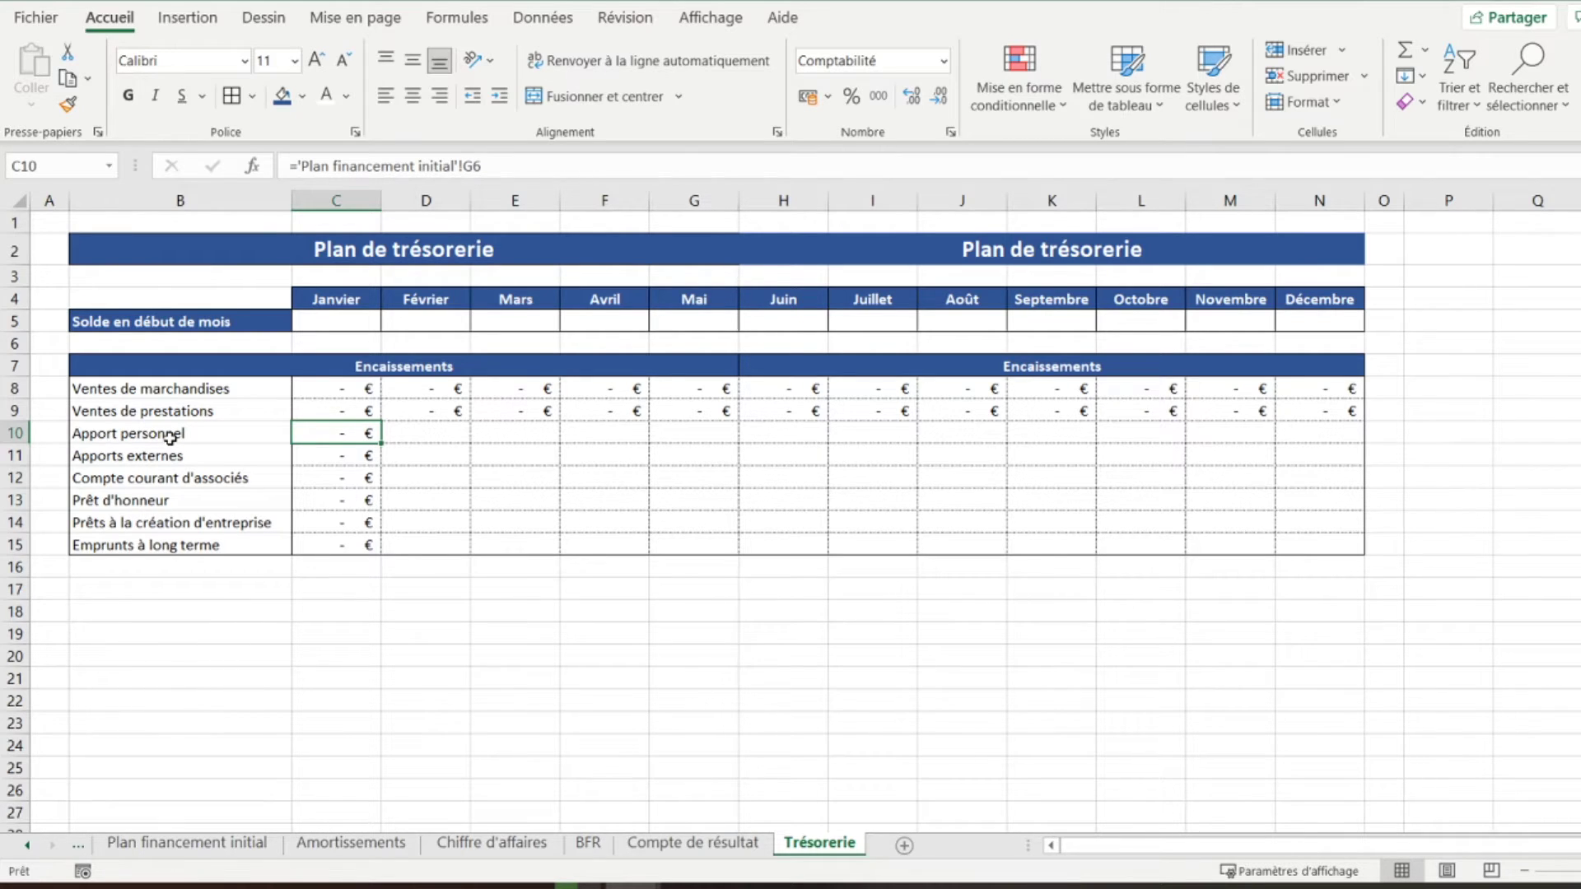
pyautogui.click(341, 540)
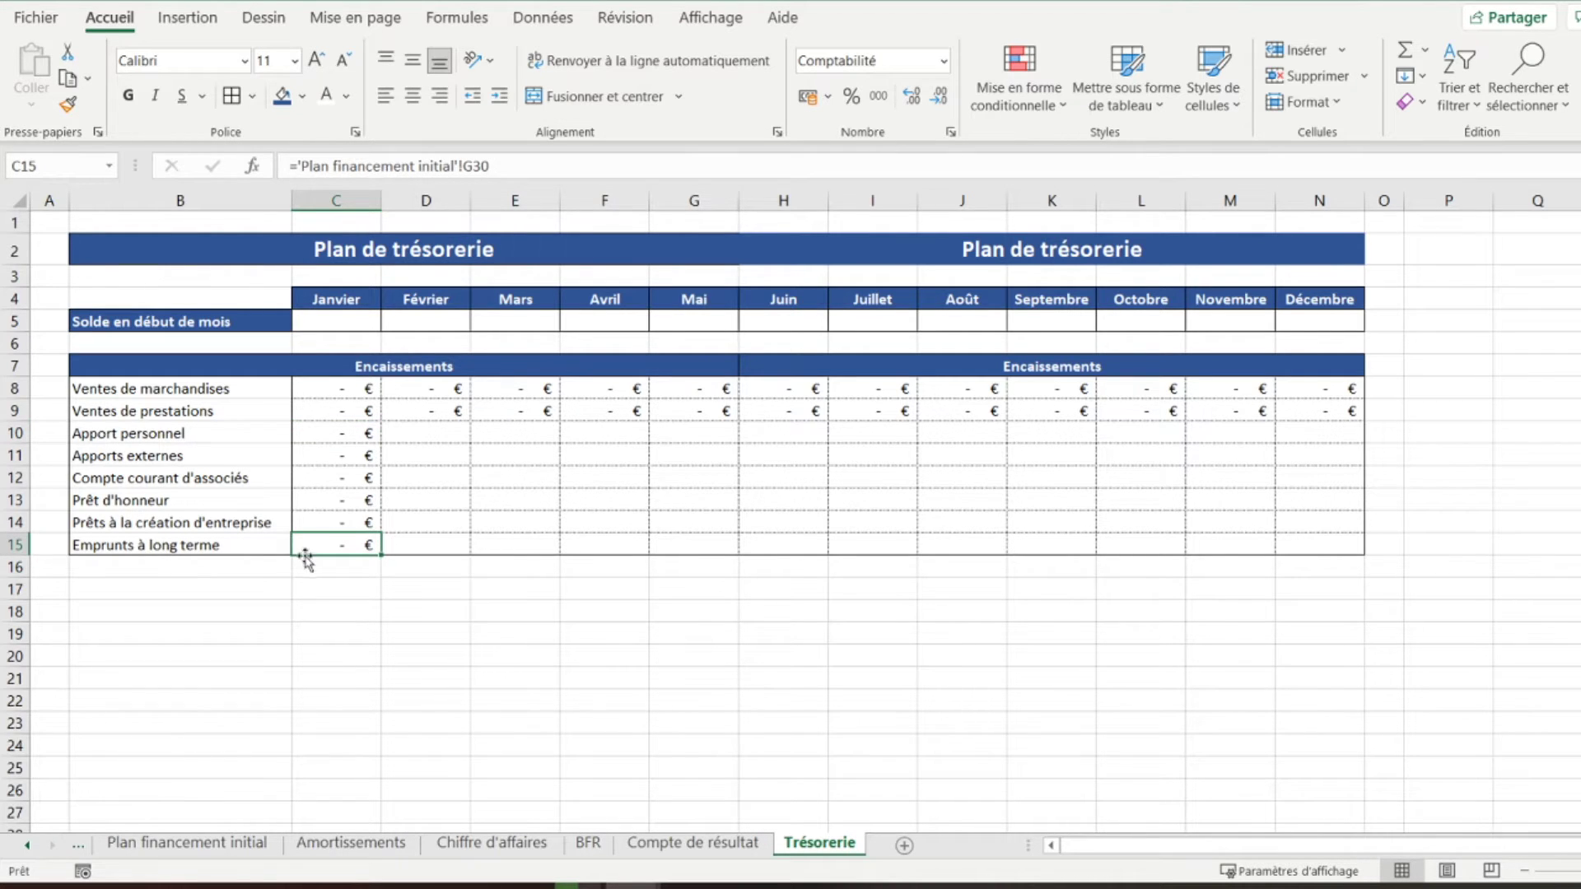
# Shade the unused February to December cells D10:N15 with a light grey Arrière-plan 2 fill
pyautogui.moveTo(403, 430); pyautogui.dragTo(1313, 541)
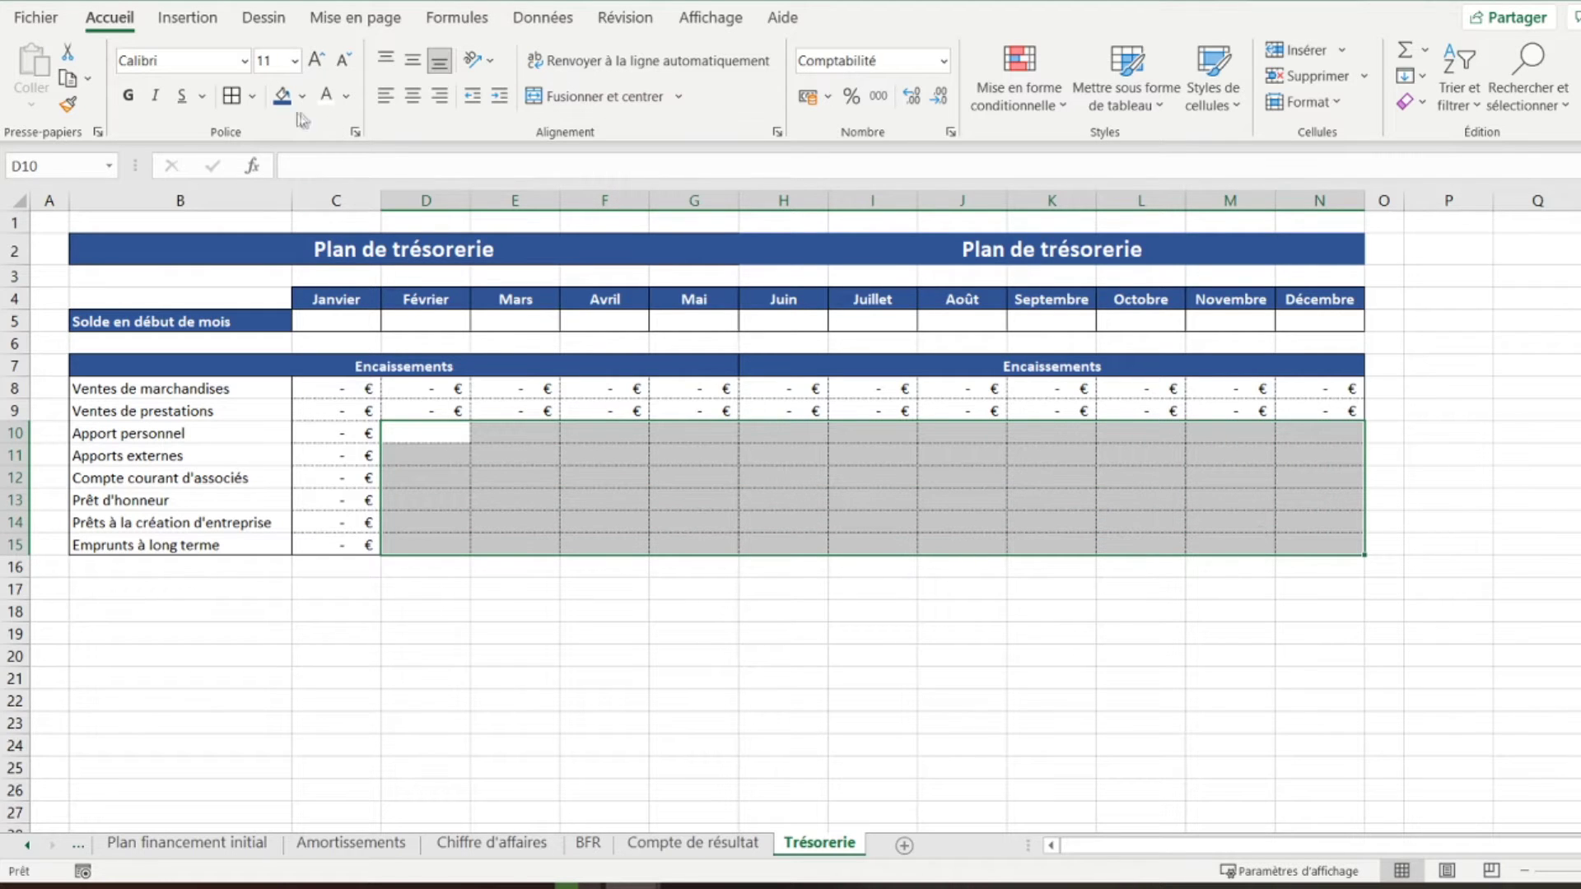
pyautogui.click(303, 96)
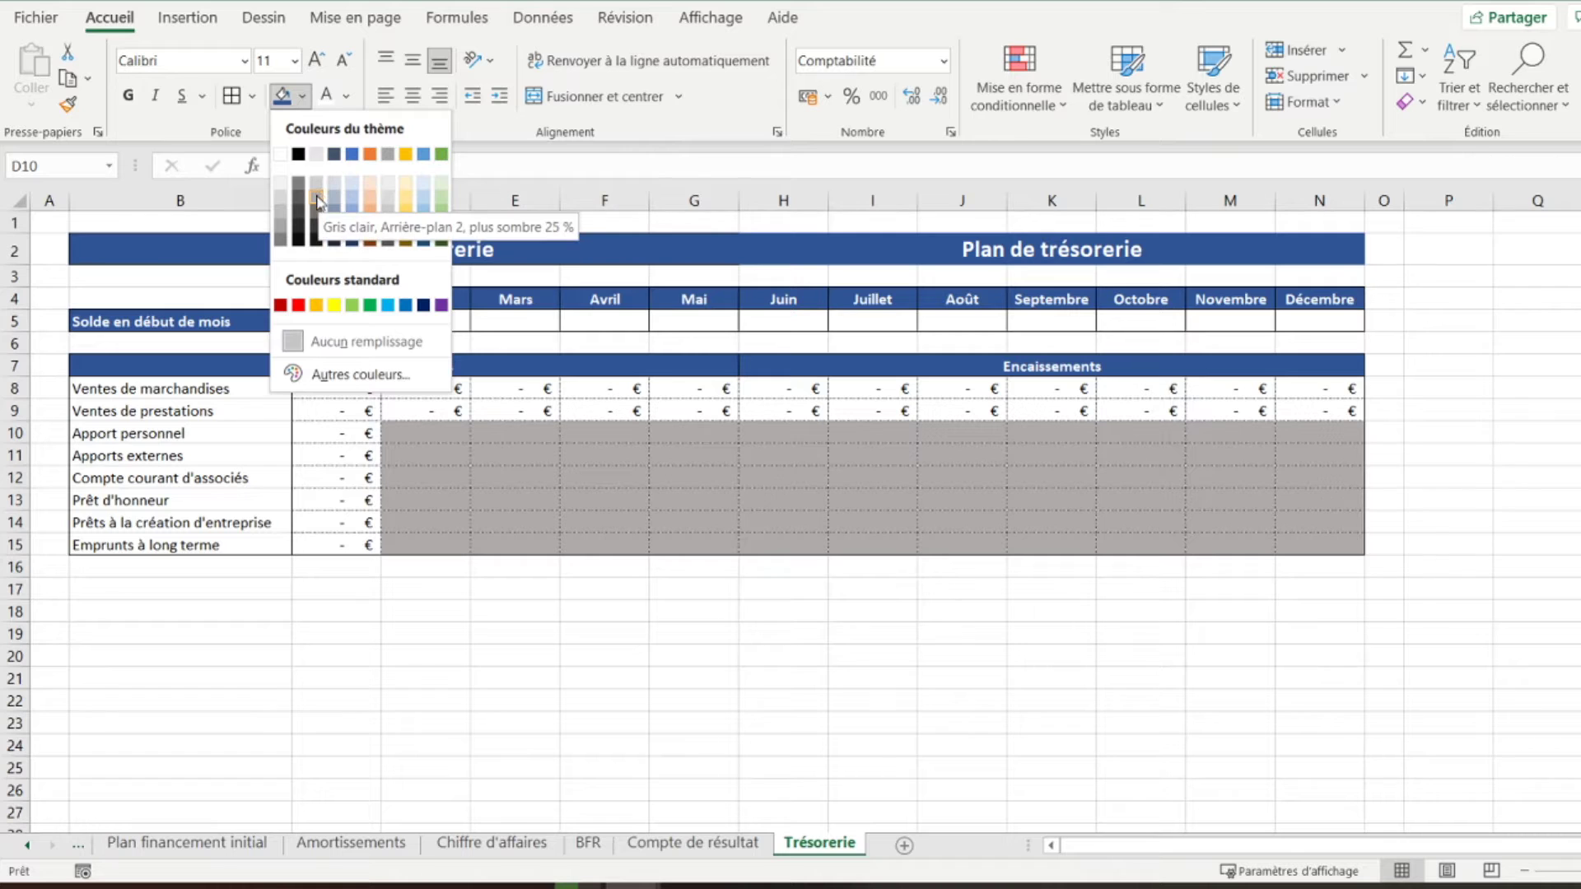
pyautogui.click(317, 183)
pyautogui.click(331, 455)
# Enter the label "Total encaissements" in B17, below the Encaissements table
pyautogui.click(136, 590)
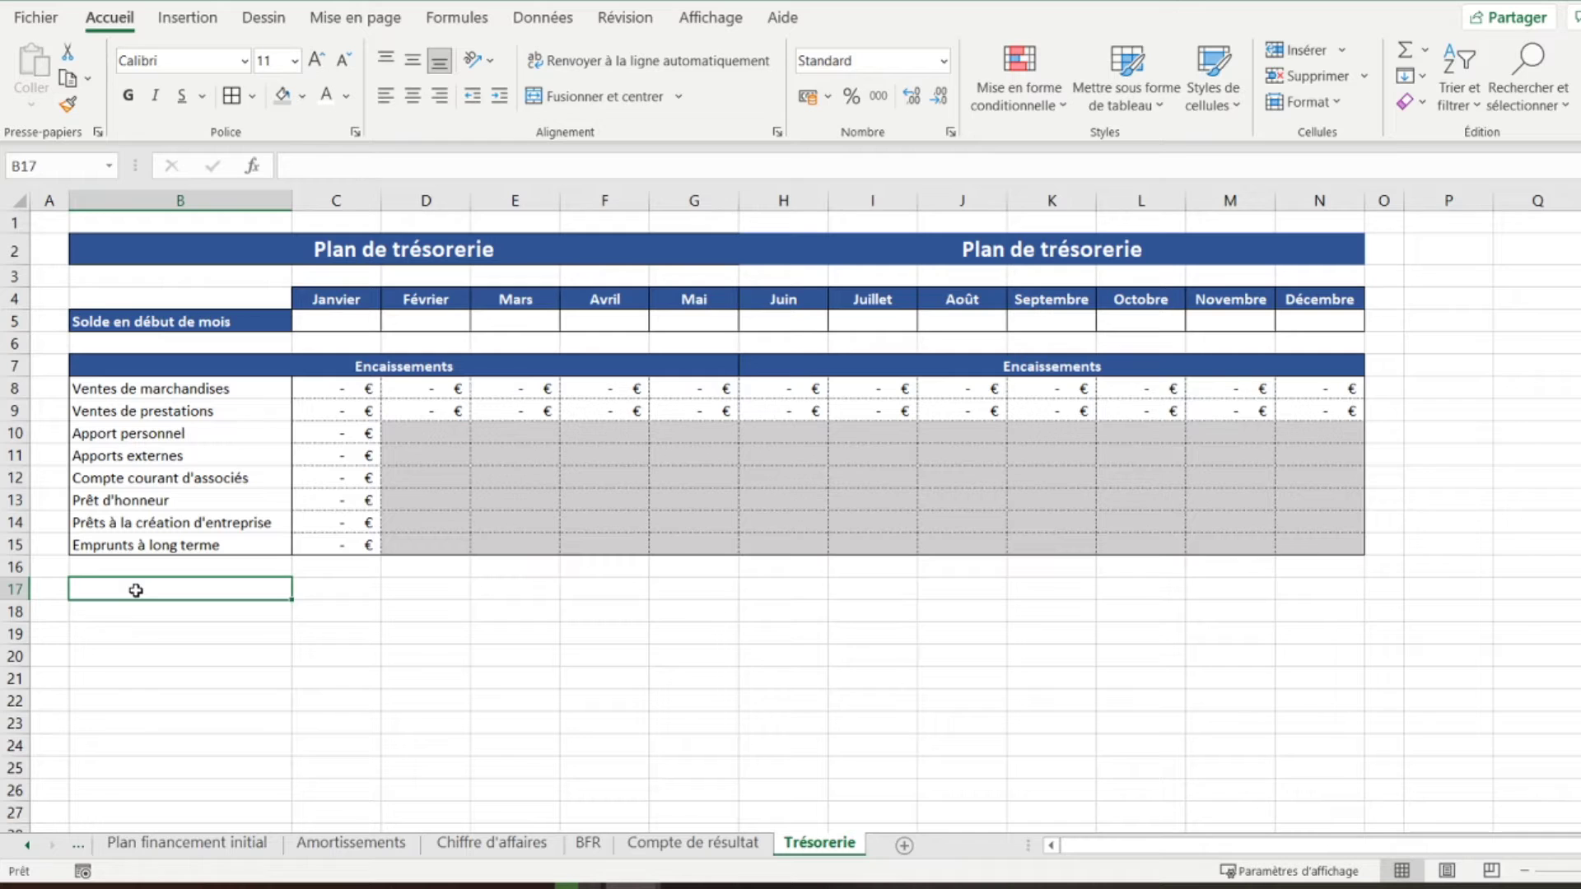
pyautogui.write('T')
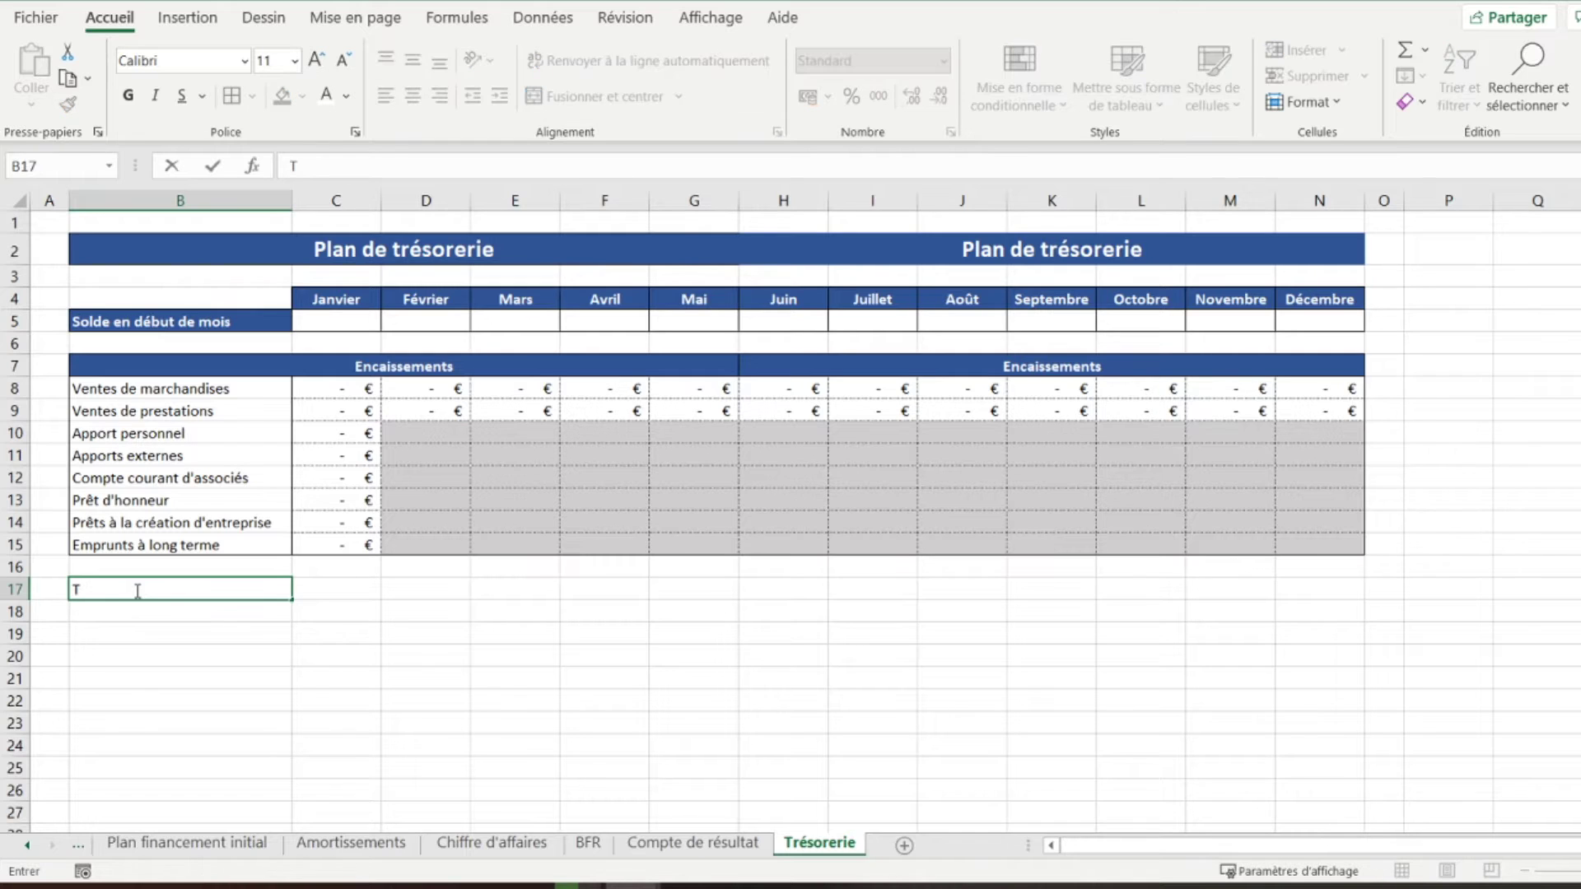
pyautogui.write('otal encaissements')
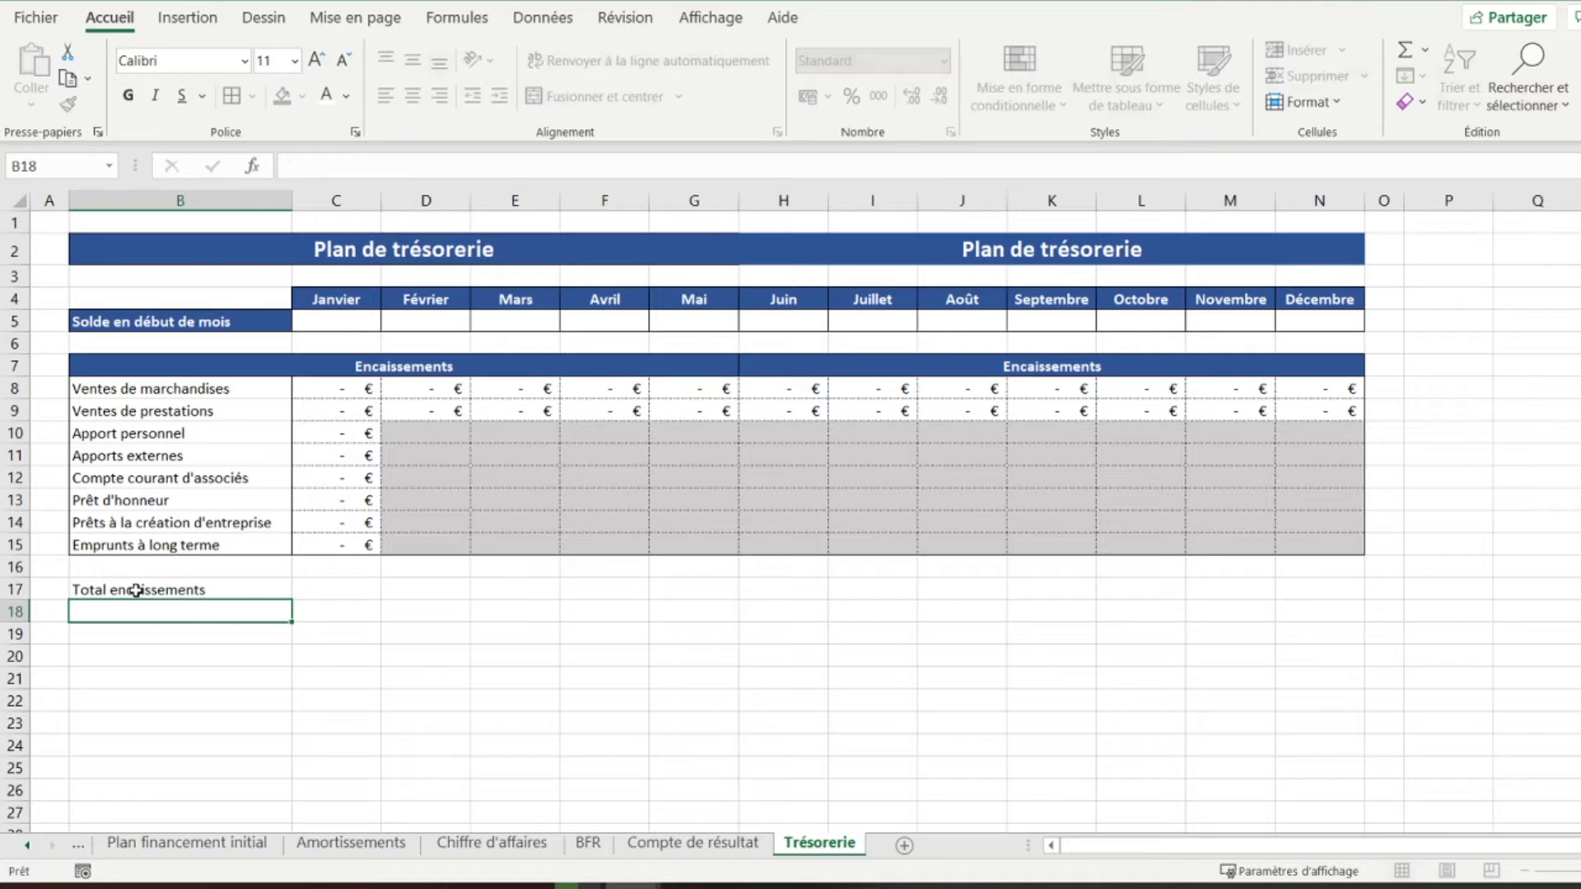
pyautogui.hotkey('ctrl', 'Return')
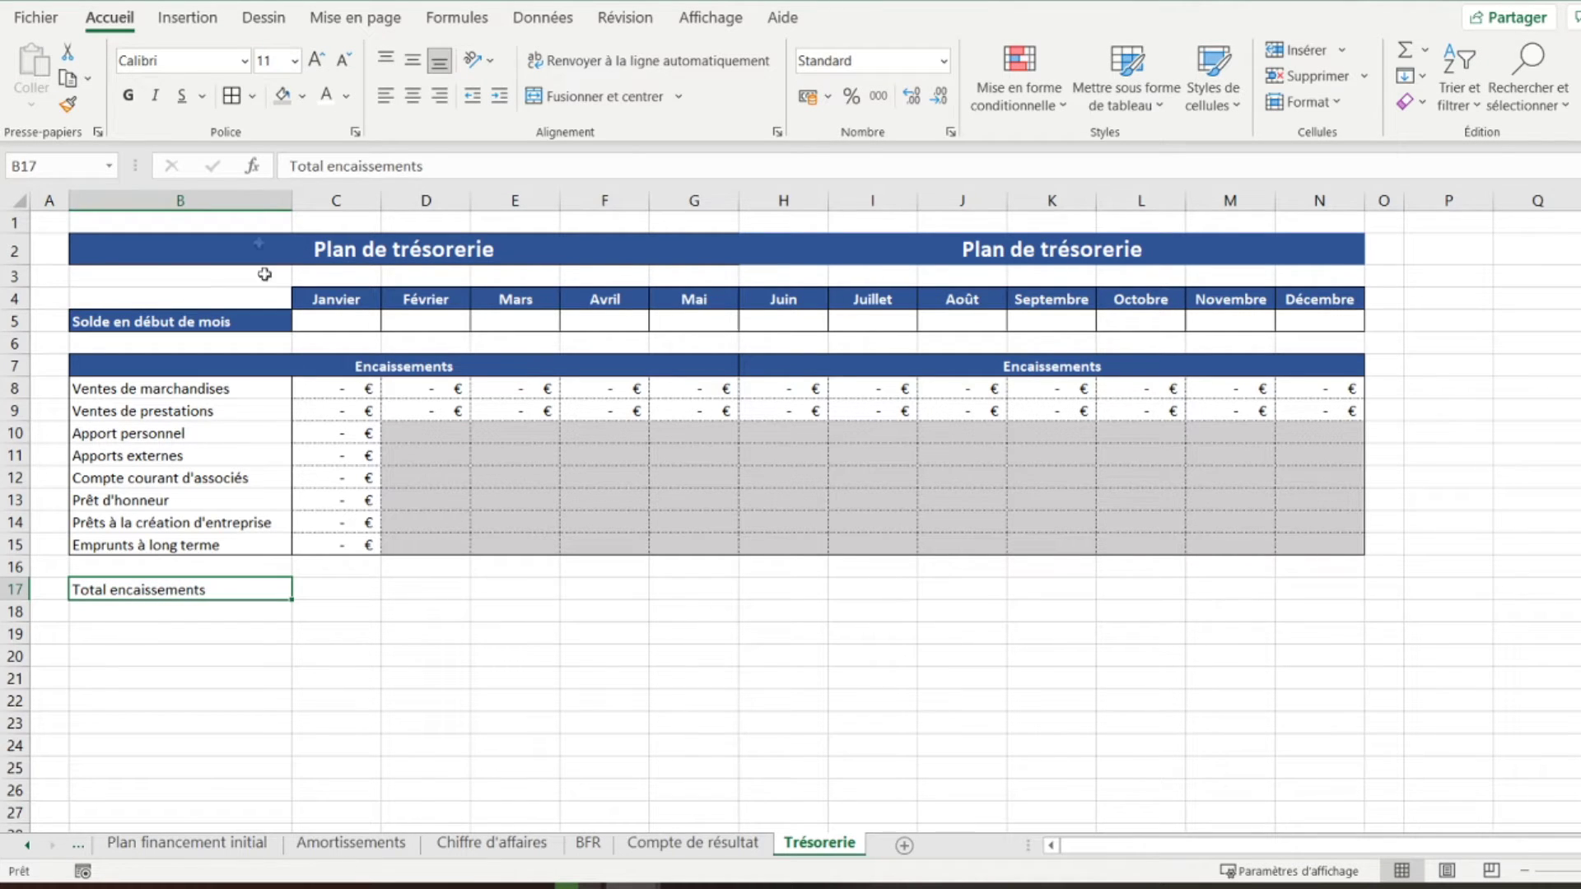
# Format the Total encaissements label with a dark green fill, bold white centred text and an outside border
pyautogui.click(302, 96)
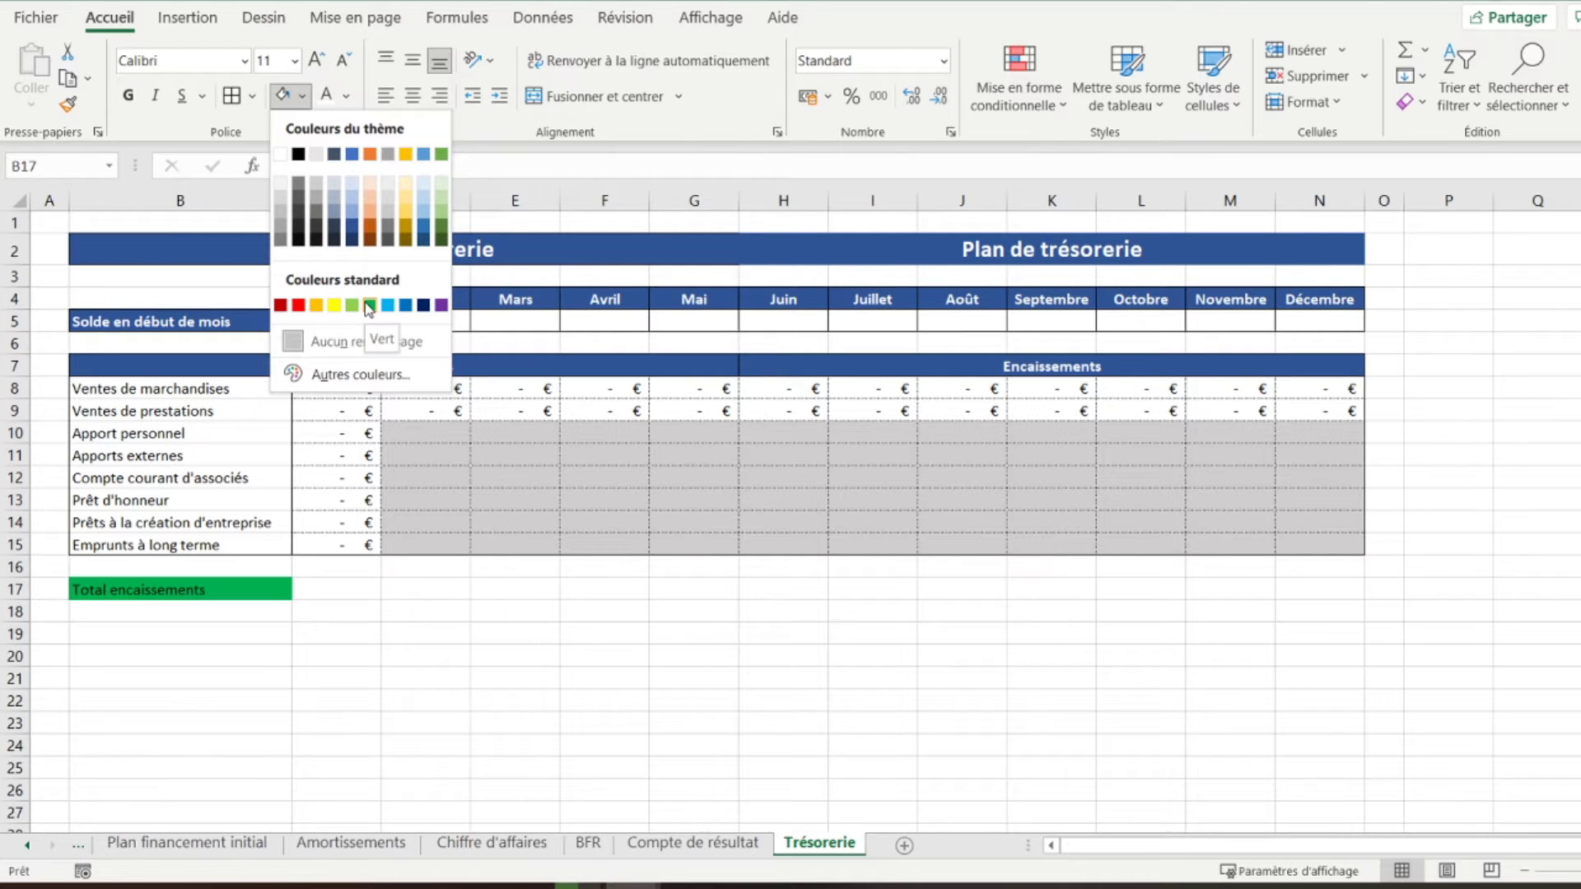
pyautogui.click(442, 233)
pyautogui.click(326, 95)
pyautogui.click(127, 97)
pyautogui.click(412, 95)
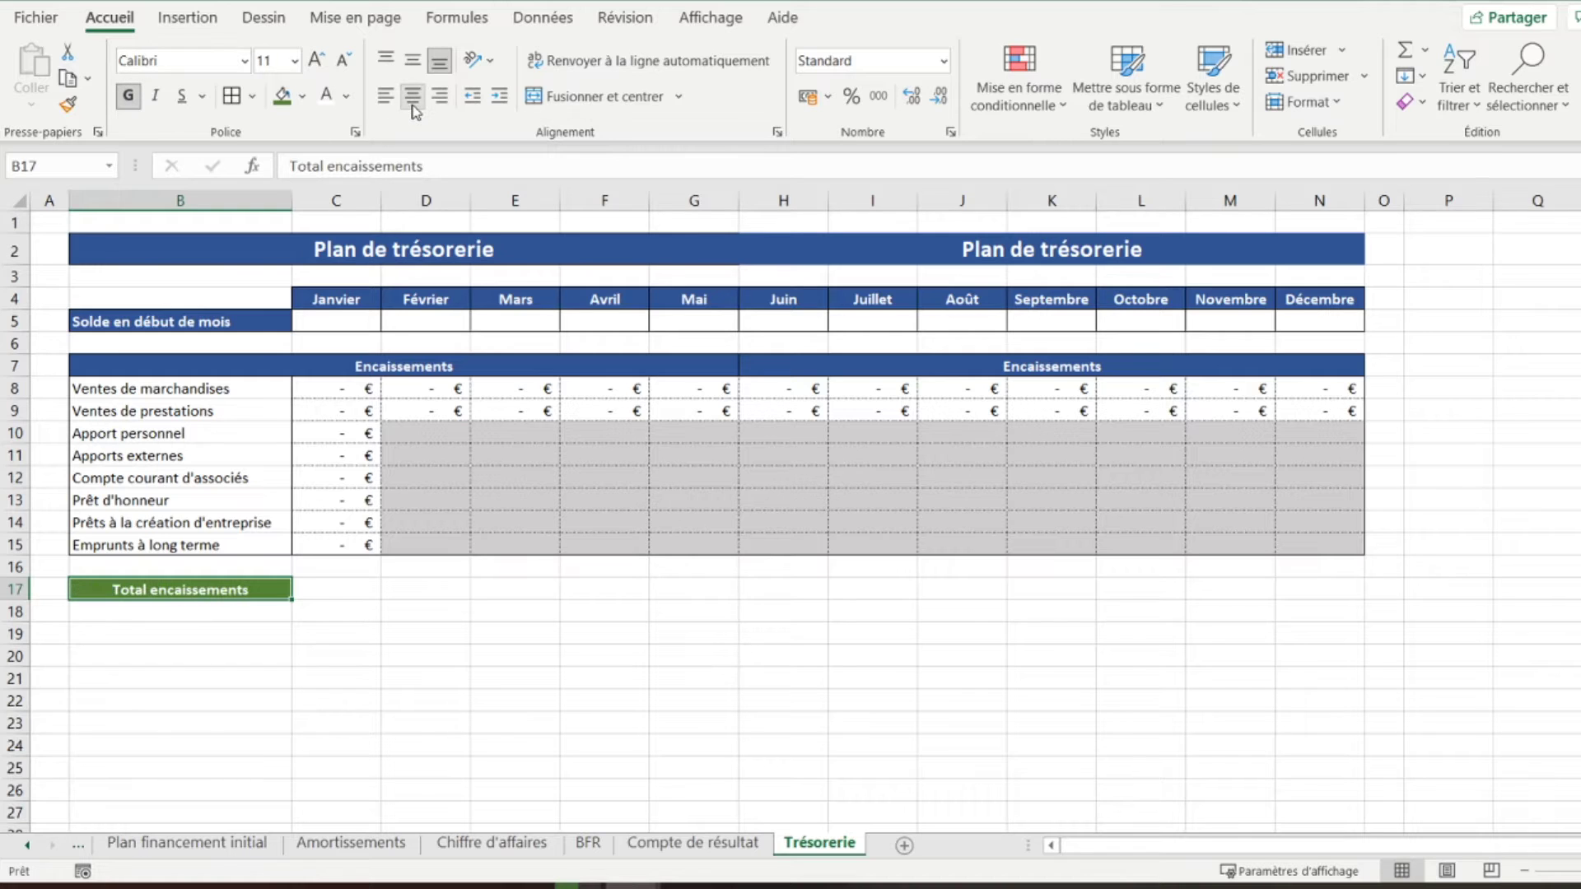
pyautogui.click(253, 97)
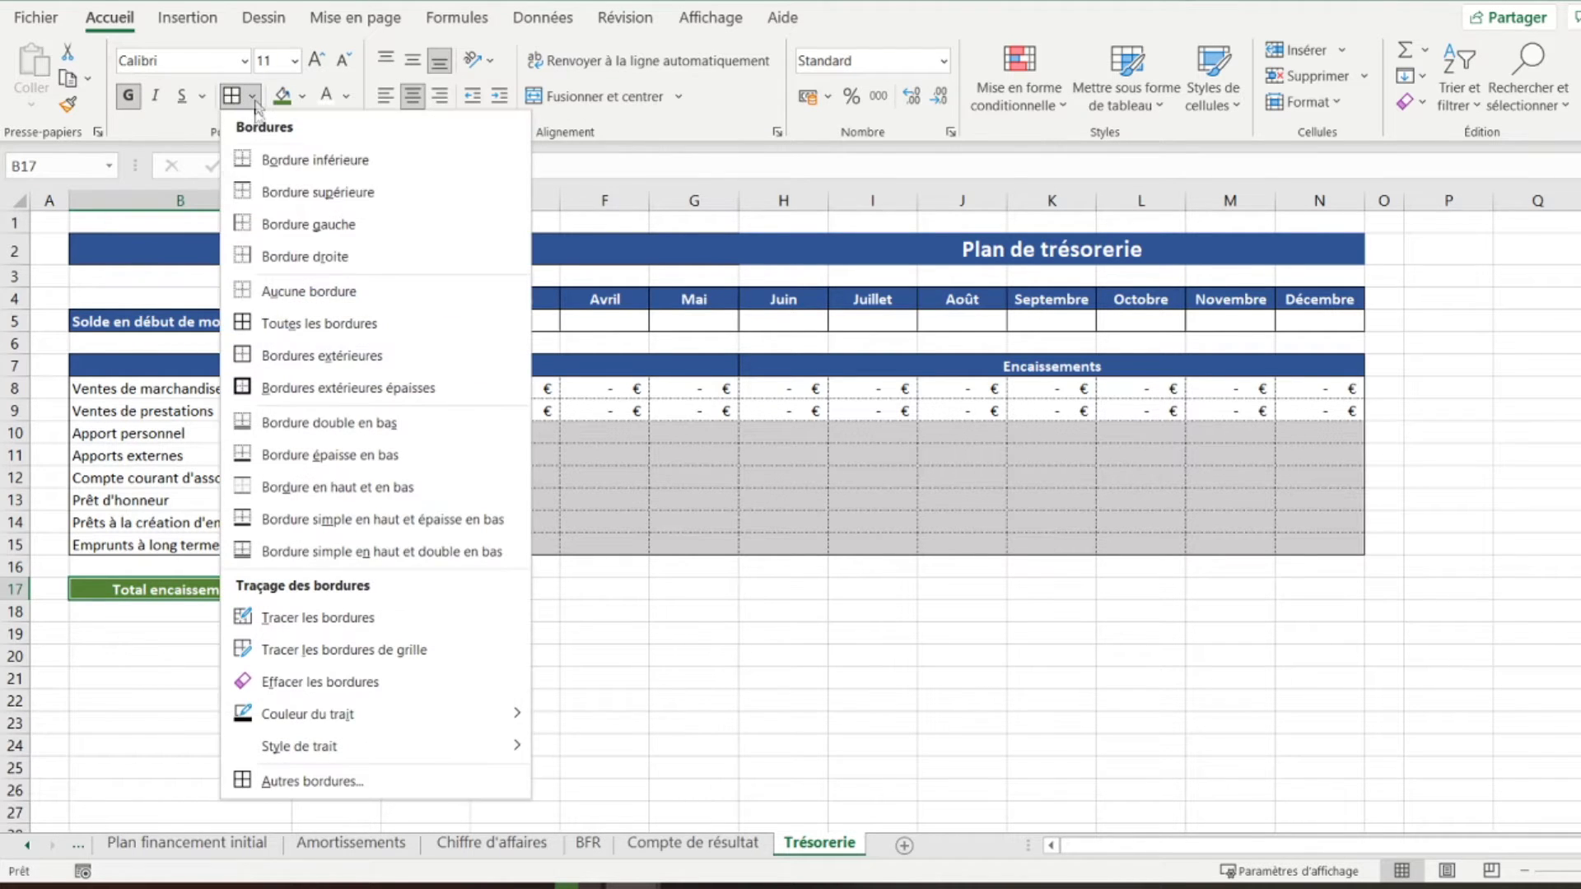
pyautogui.click(293, 348)
# Apply the same dark green fill, white text and all borders to the monthly total cells C17:N17
pyautogui.click(368, 588)
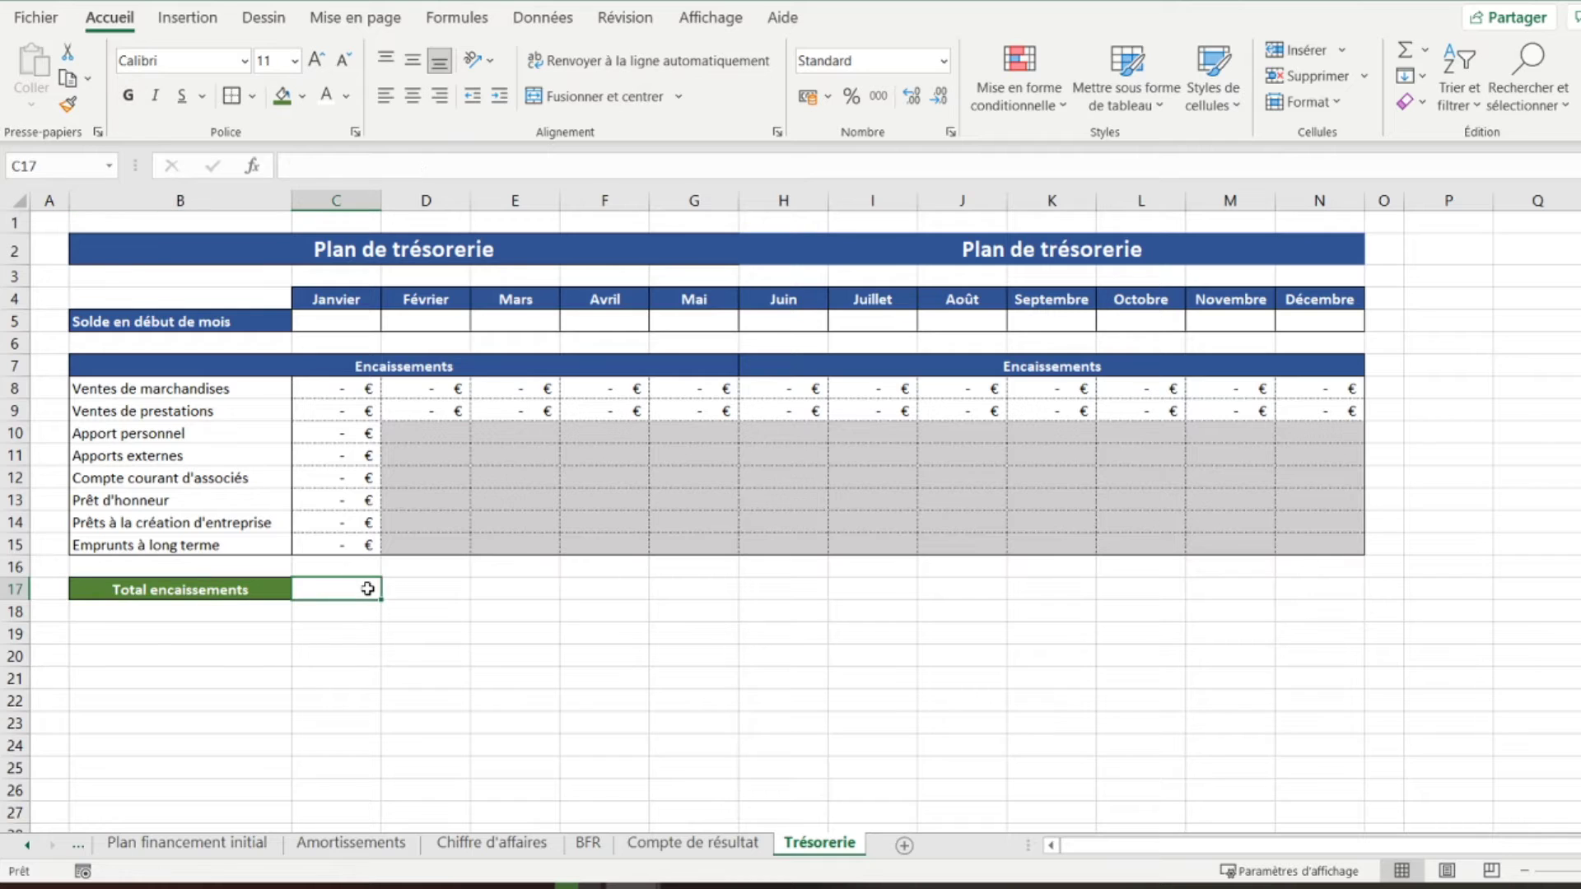
pyautogui.moveTo(368, 589); pyautogui.dragTo(1291, 590)
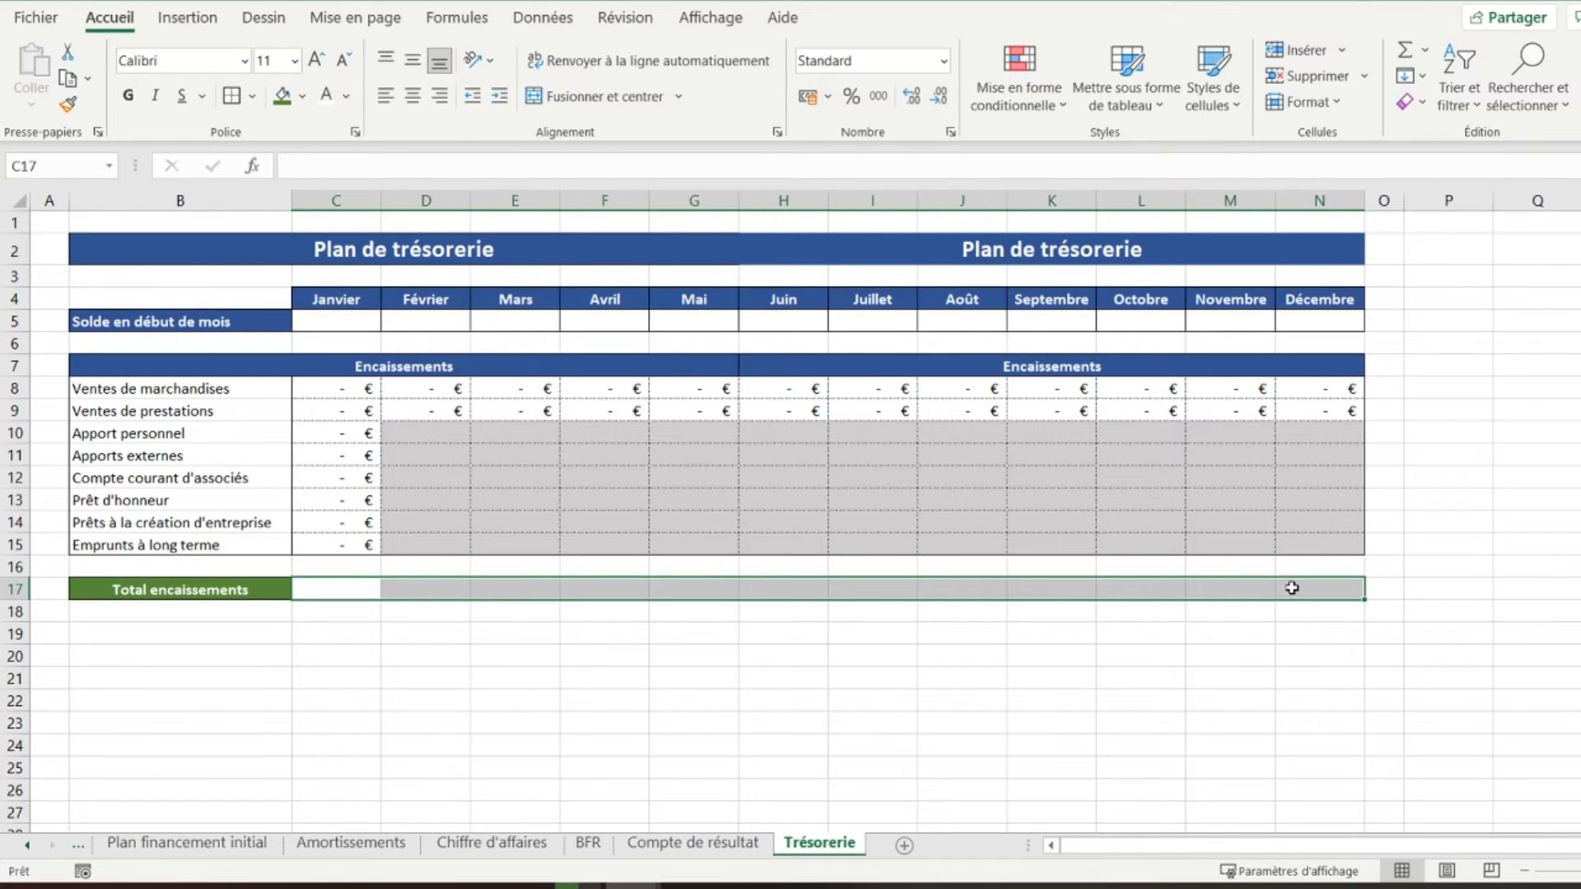
pyautogui.click(281, 96)
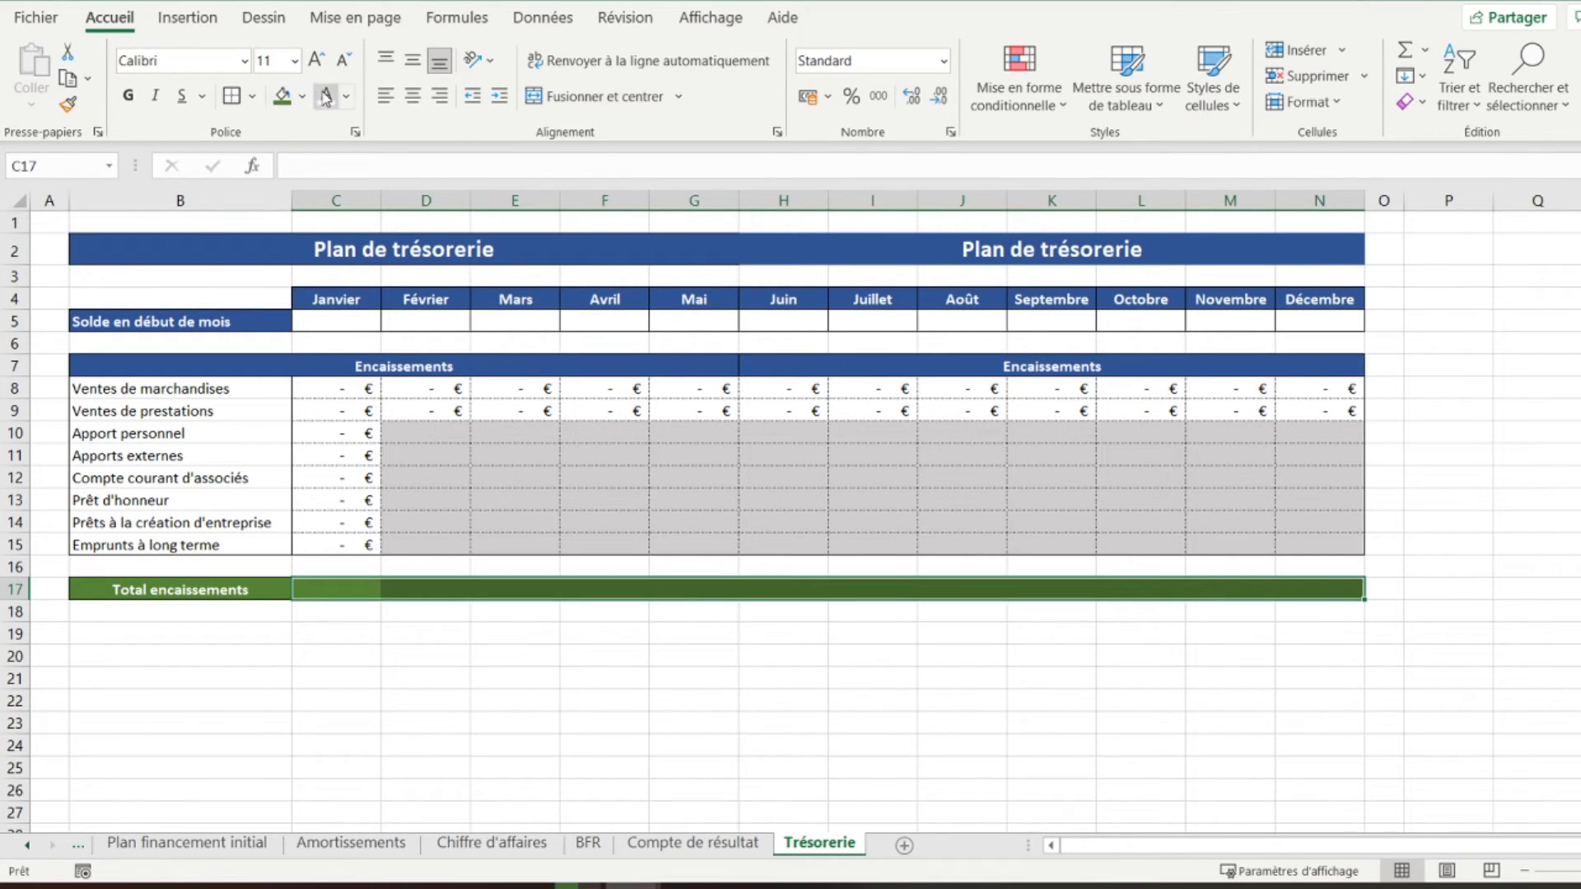
pyautogui.click(253, 99)
pyautogui.click(303, 321)
# Total the January receipts in C17 with =SOMME(C8:C16)
pyautogui.click(344, 593)
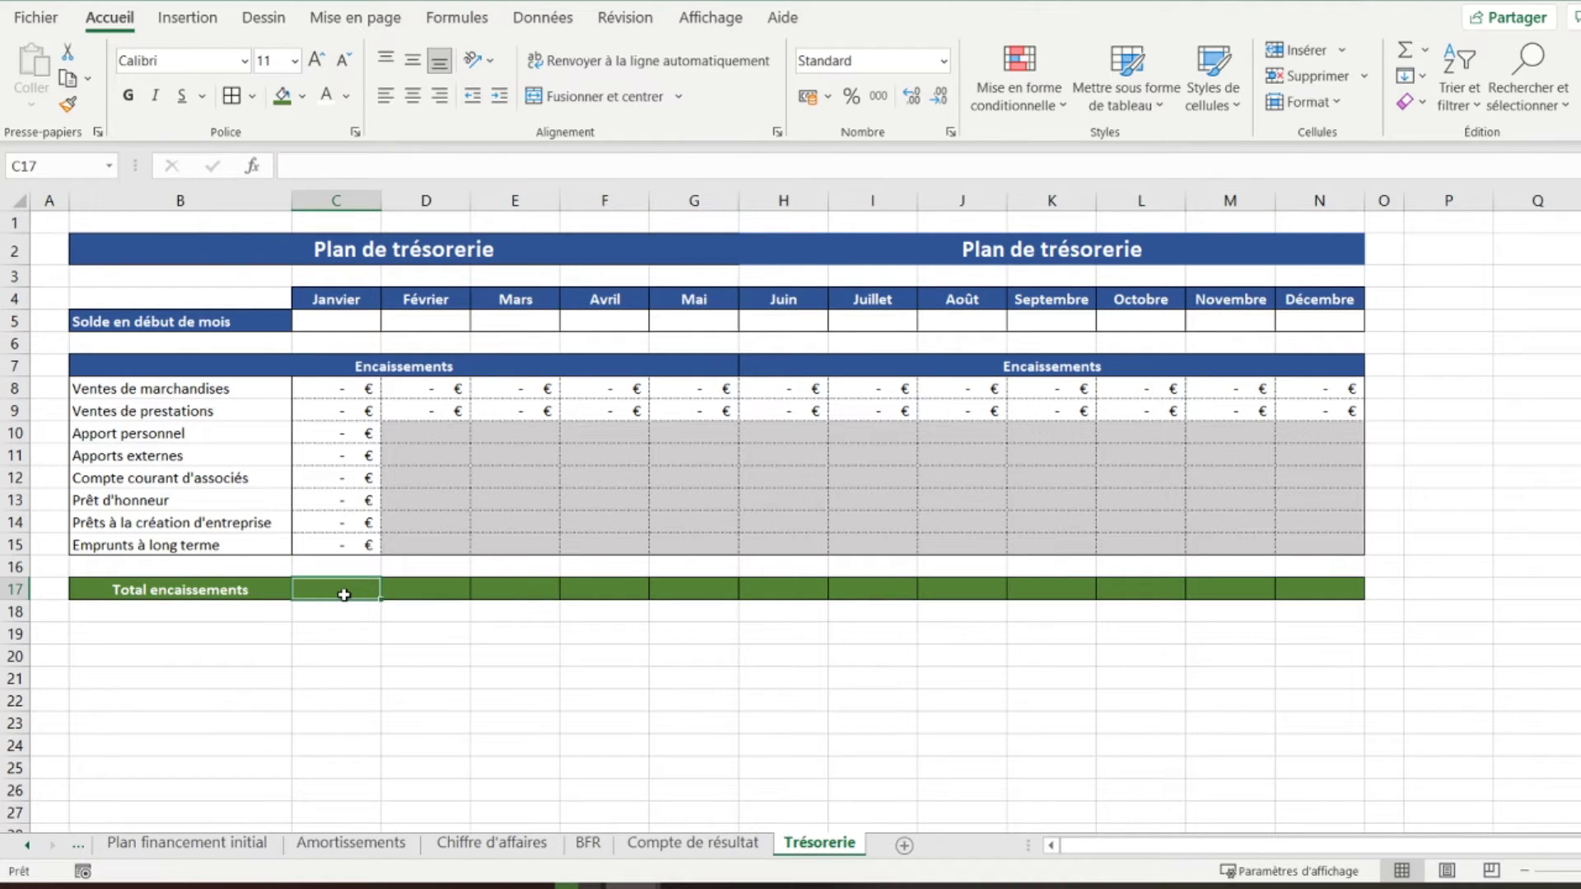
pyautogui.click(1405, 50)
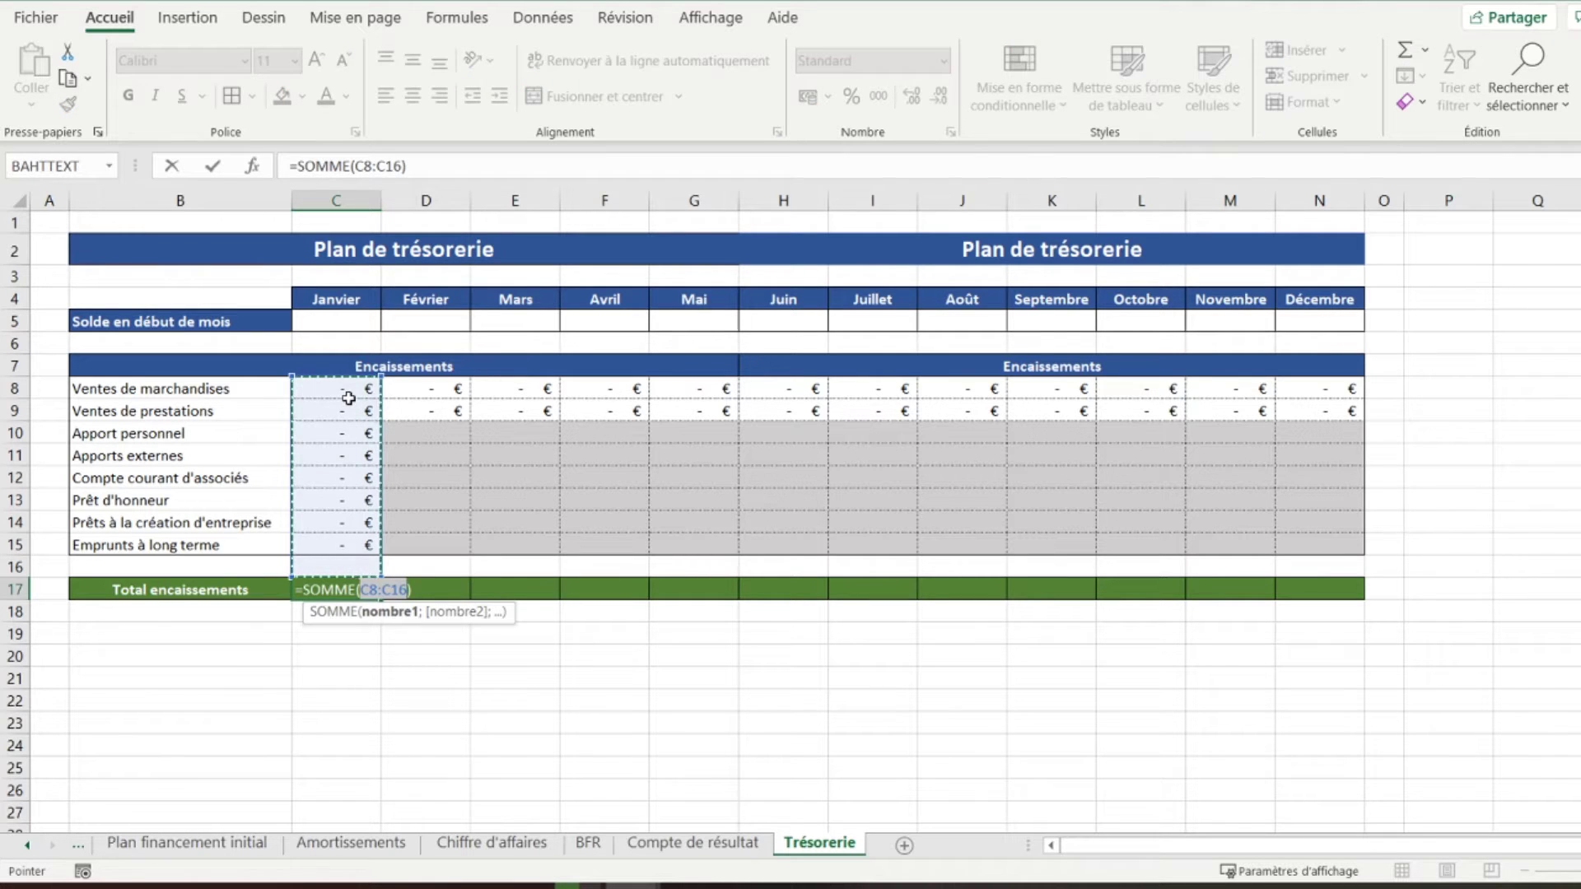
pyautogui.press('Return')
# Copy the C17 sum into D17:N17, pasting formulas only, and apply the euro accounting format
pyautogui.click(360, 591)
pyautogui.rightClick(361, 591)
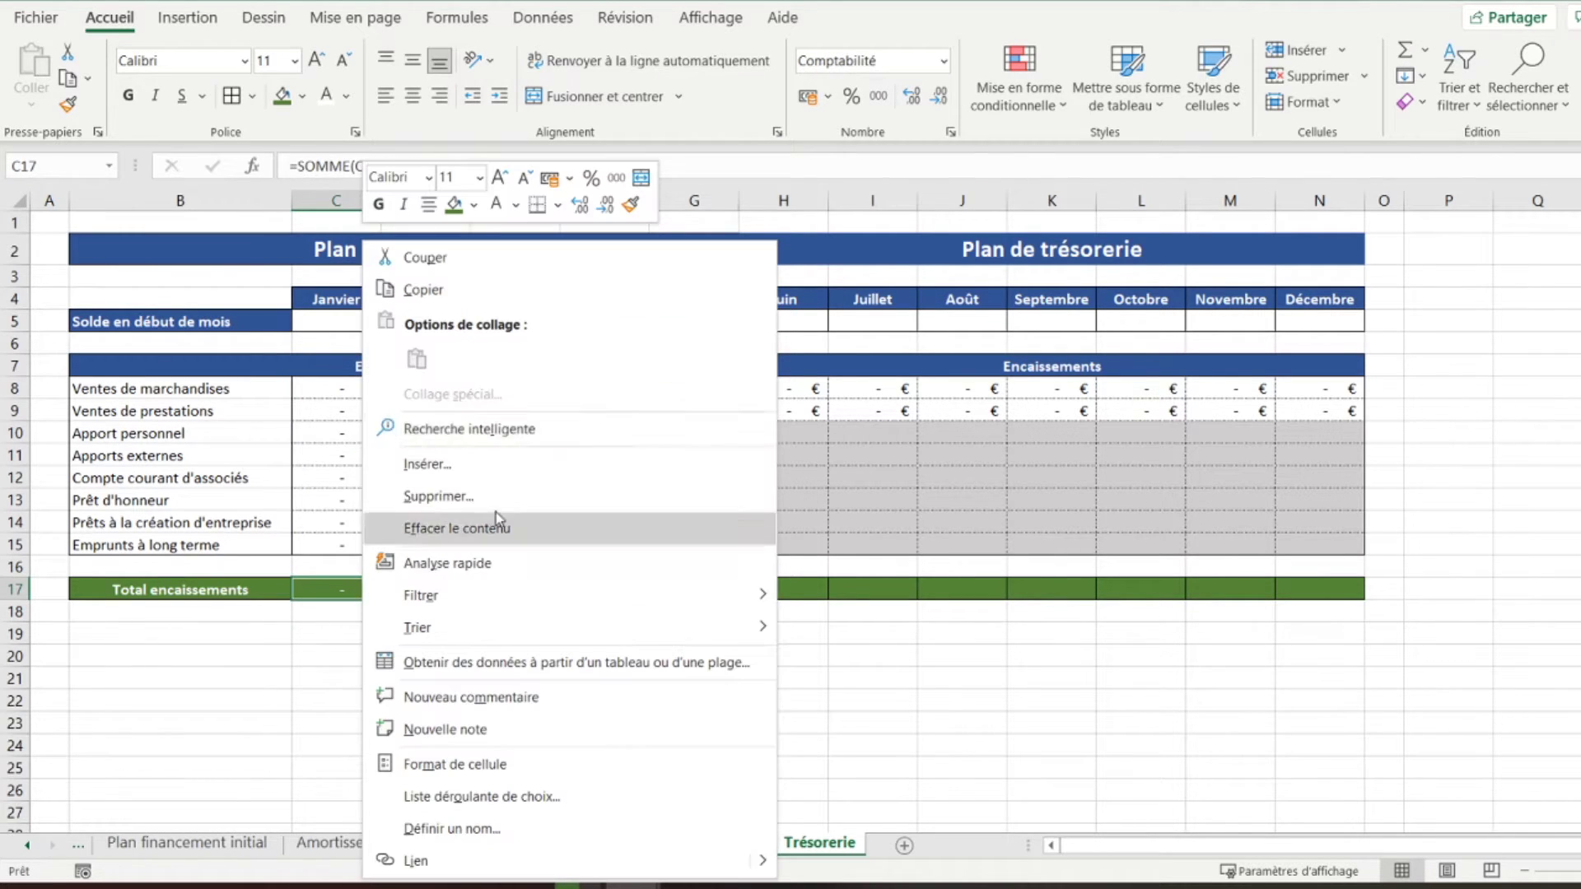
pyautogui.click(535, 298)
pyautogui.moveTo(425, 589); pyautogui.dragTo(1311, 589)
pyautogui.rightClick(1311, 589)
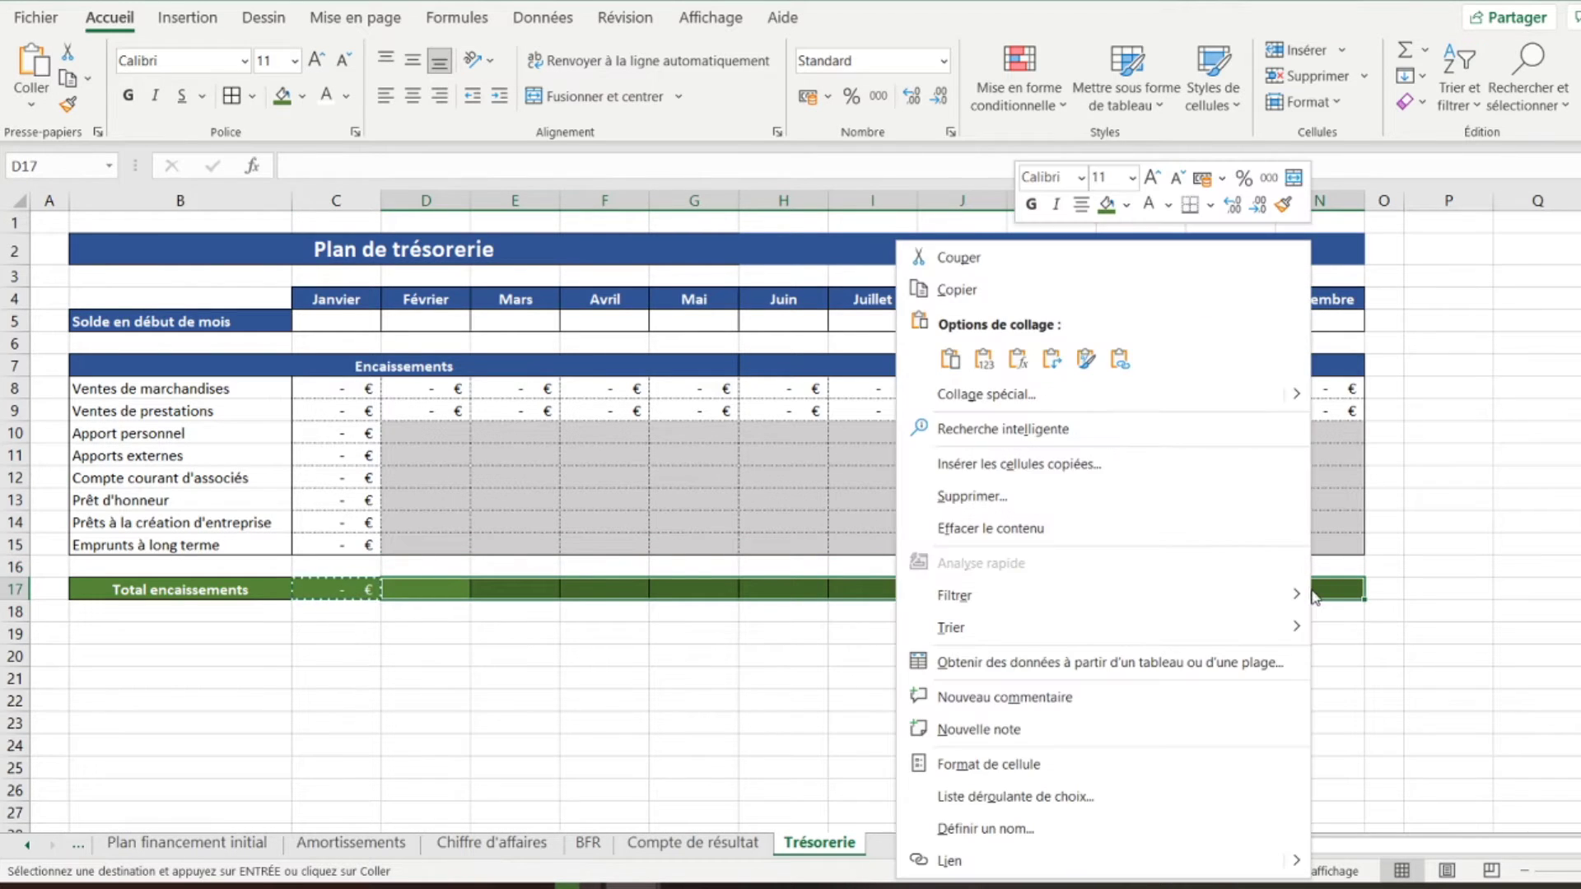
pyautogui.click(1017, 360)
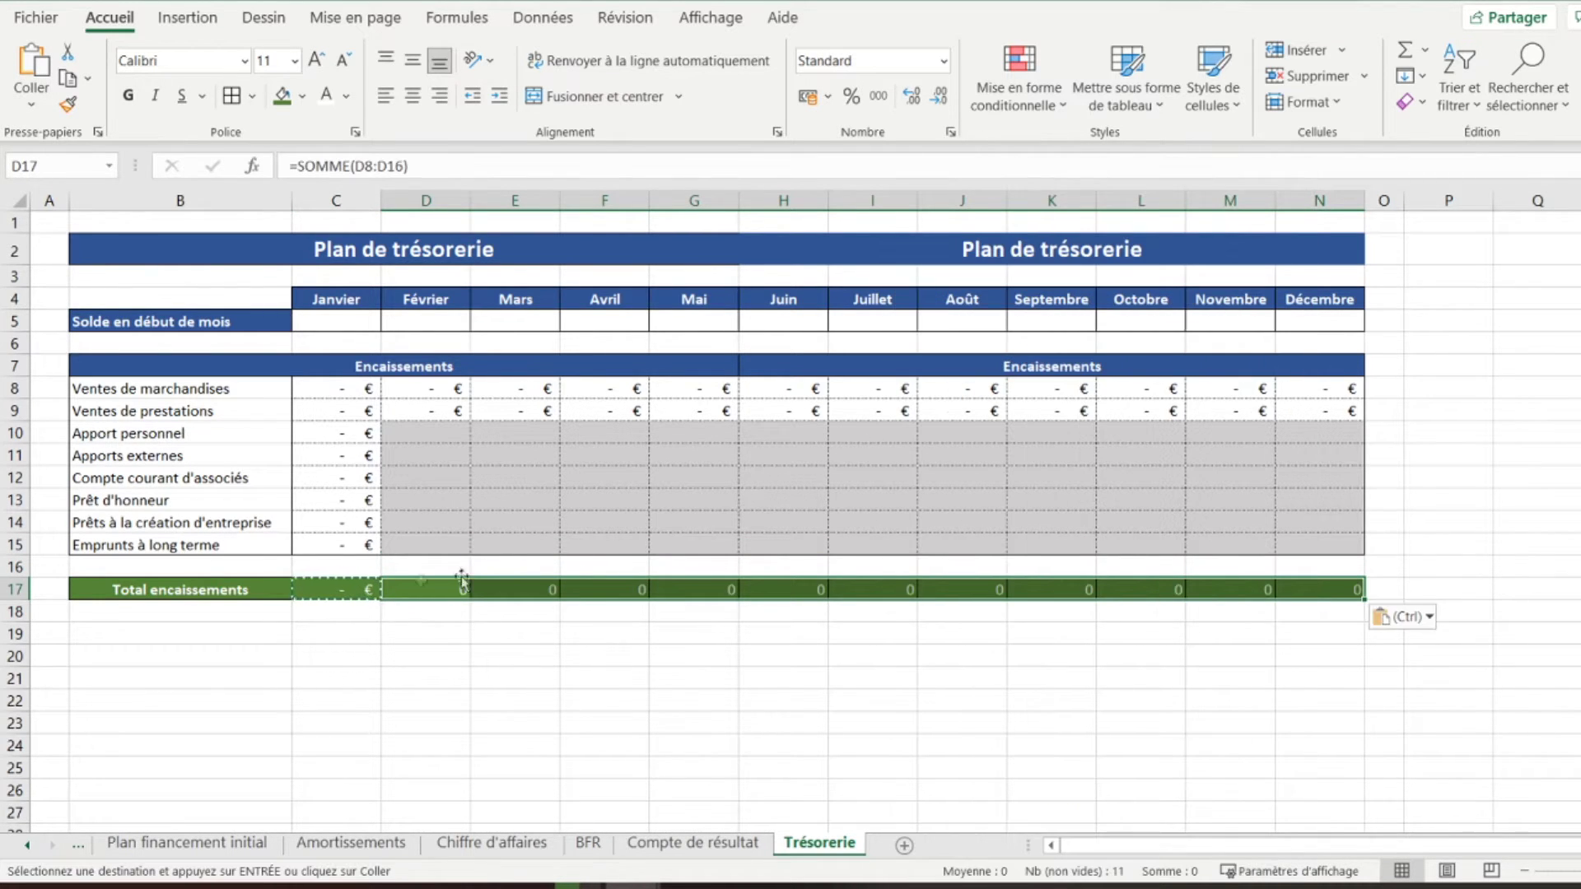
pyautogui.click(809, 97)
pyautogui.click(337, 433)
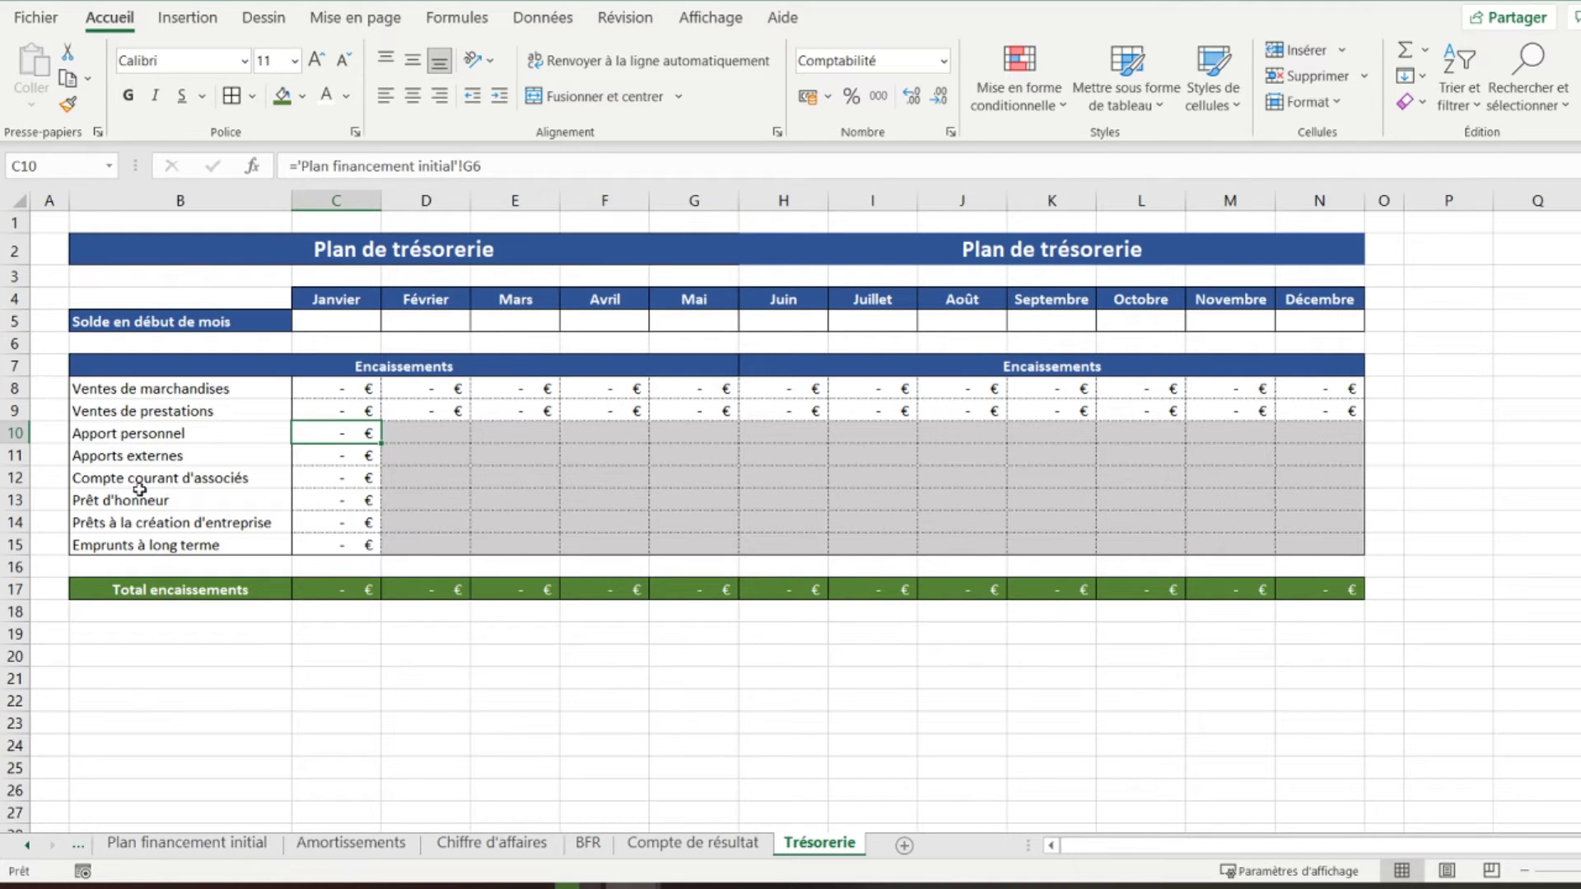
# Copy the Encaissements header row 7 and paste it into row 19, below the Total encaissements row
pyautogui.scroll(-2, 219, 480)
pyautogui.scroll(2, 220, 481)
pyautogui.scroll(-1, 219, 480)
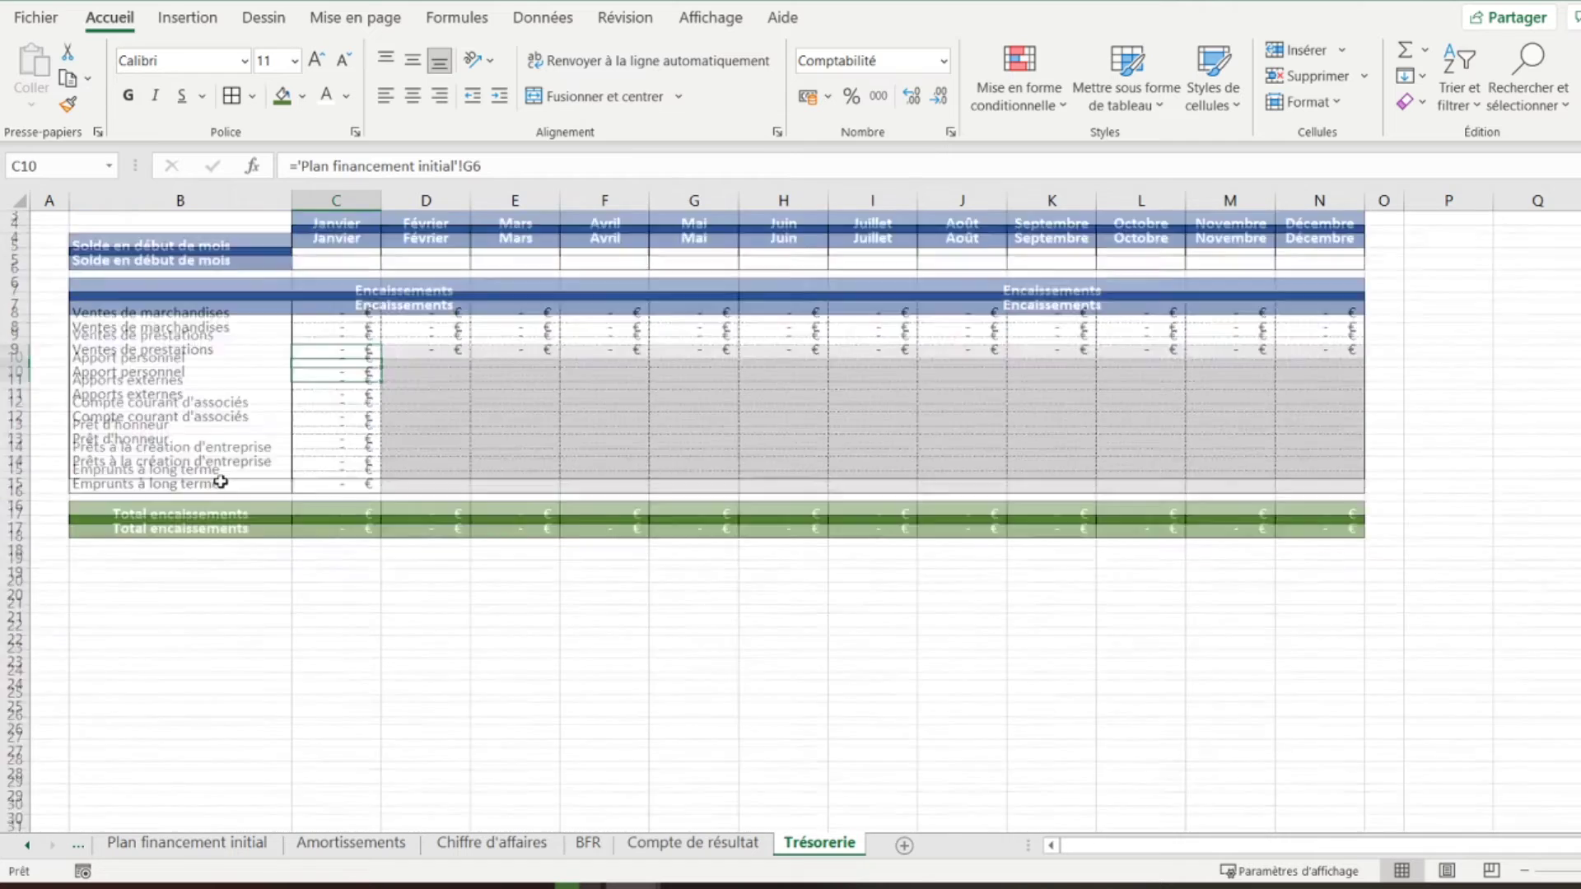
pyautogui.scroll(1, 247, 412)
pyautogui.click(11, 364)
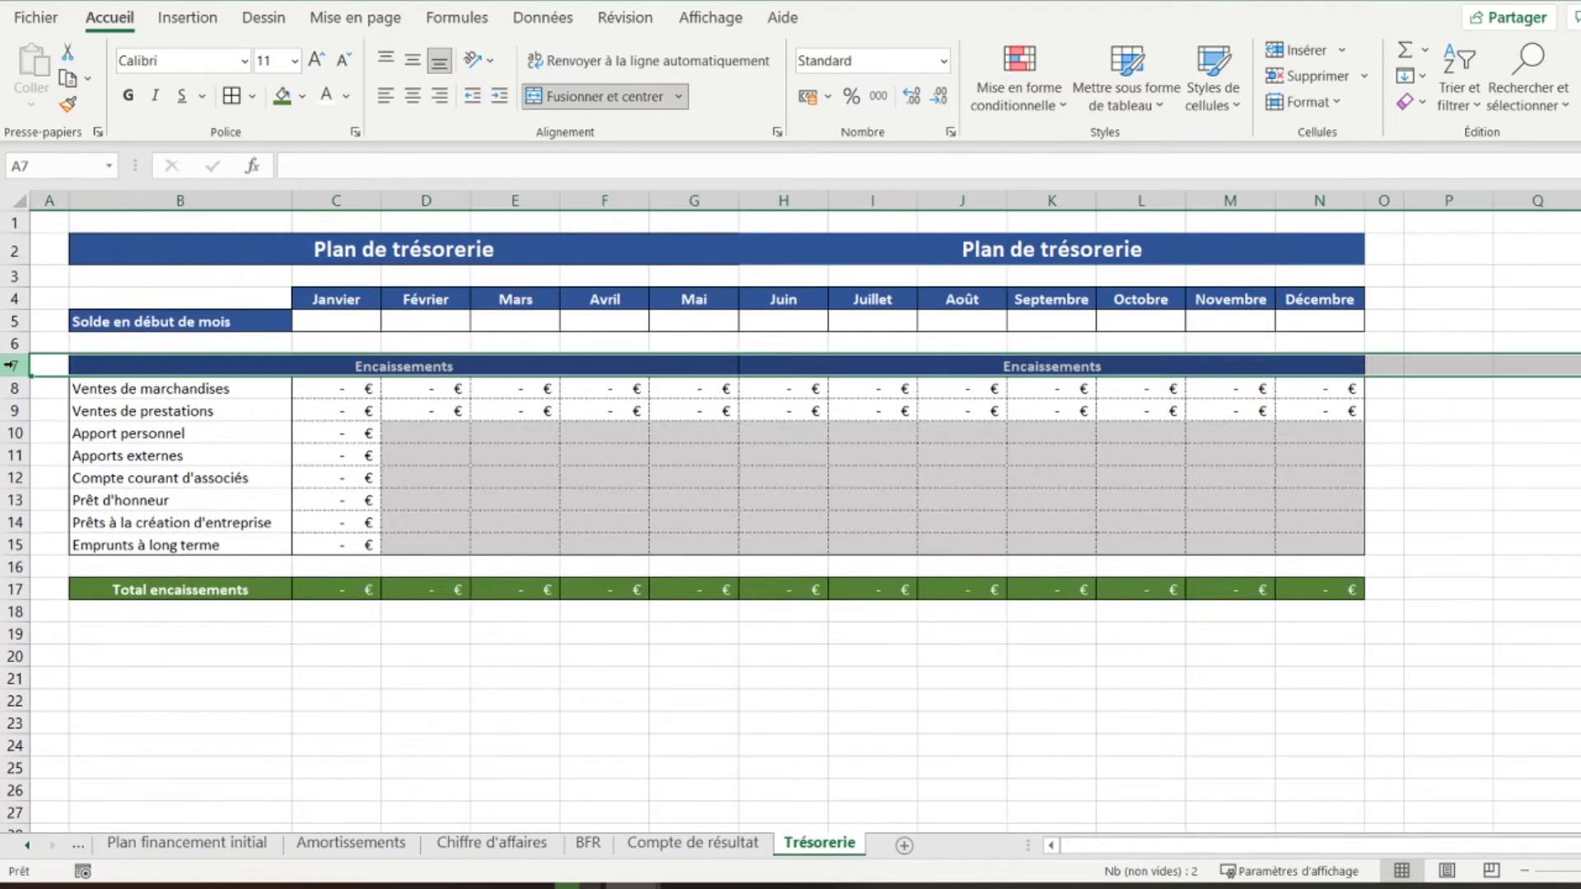
pyautogui.rightClick(64, 363)
pyautogui.click(101, 404)
pyautogui.scroll(-1, 130, 607)
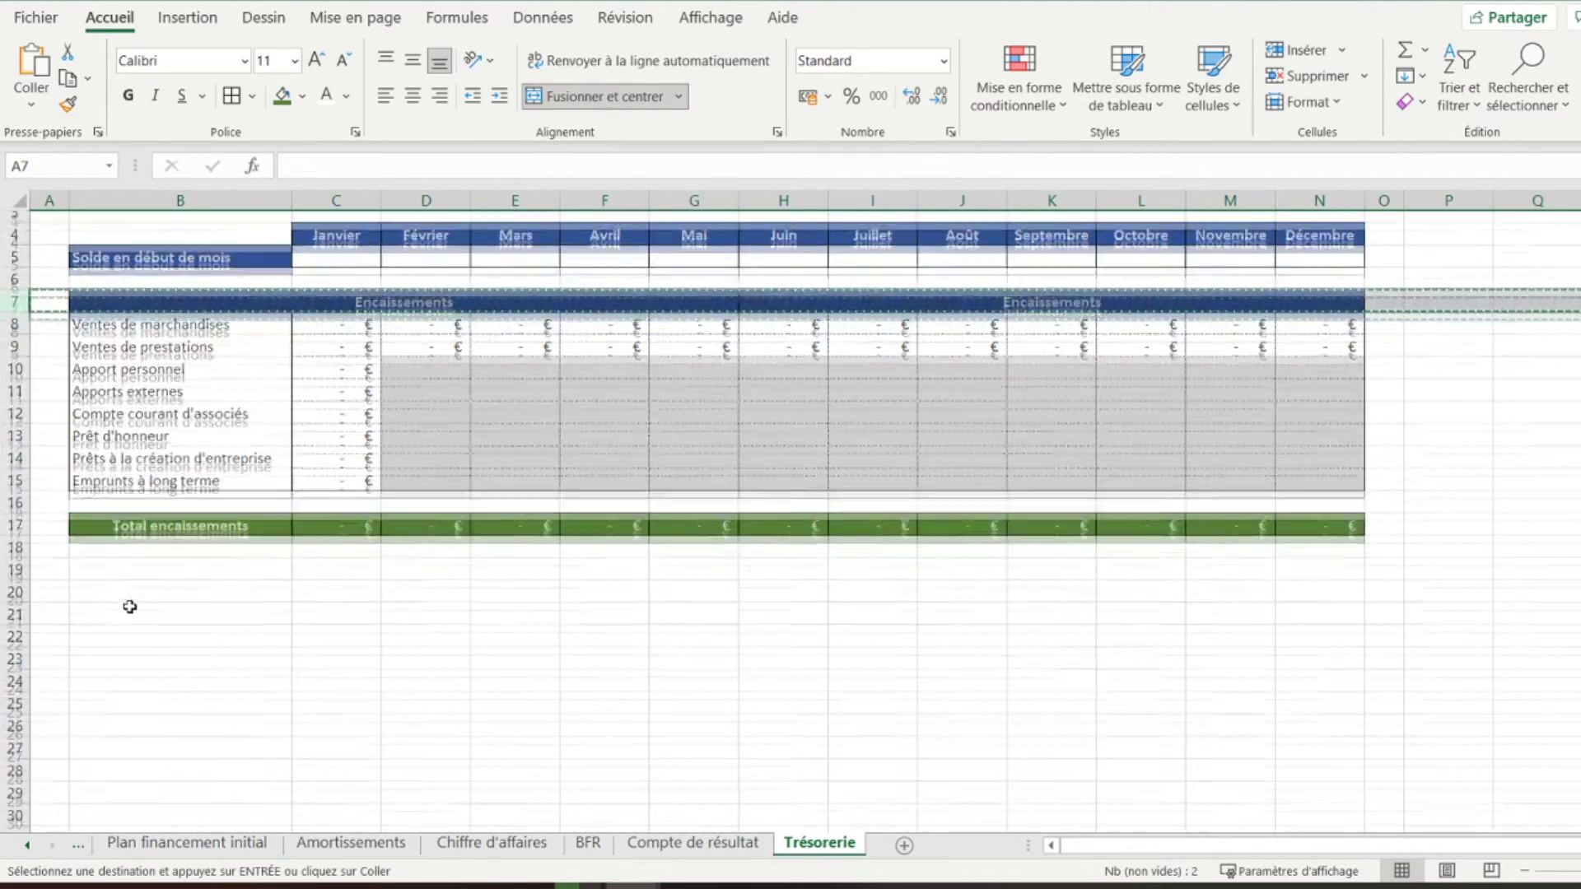
pyautogui.click(23, 560)
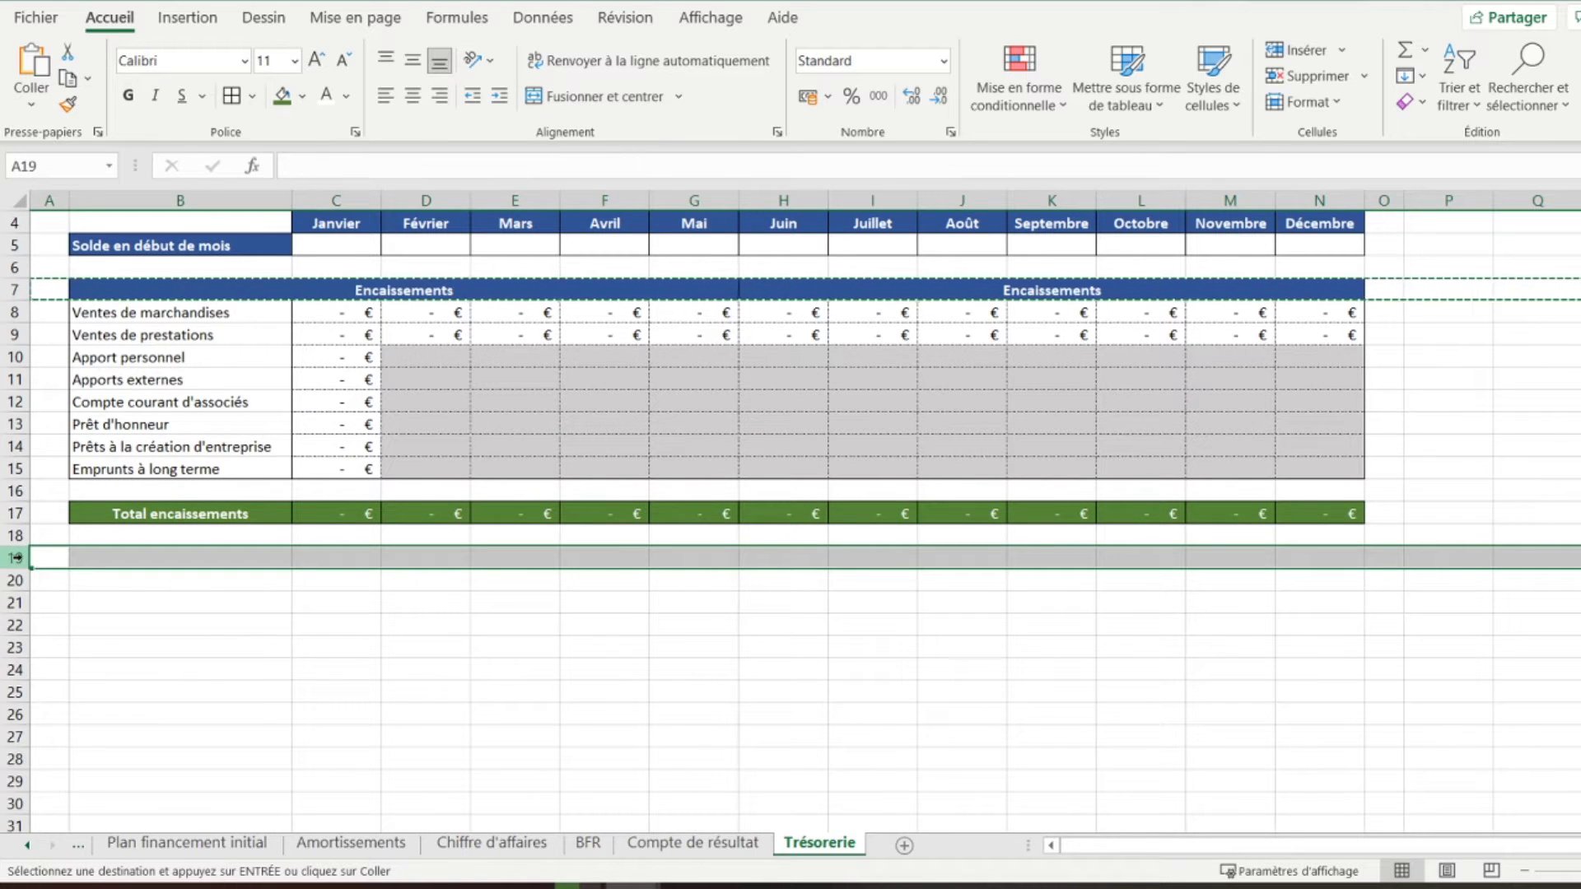
pyautogui.rightClick(45, 560)
pyautogui.click(98, 270)
# Replace the text of both header blocks in row 19 with Décaissements
pyautogui.click(323, 559)
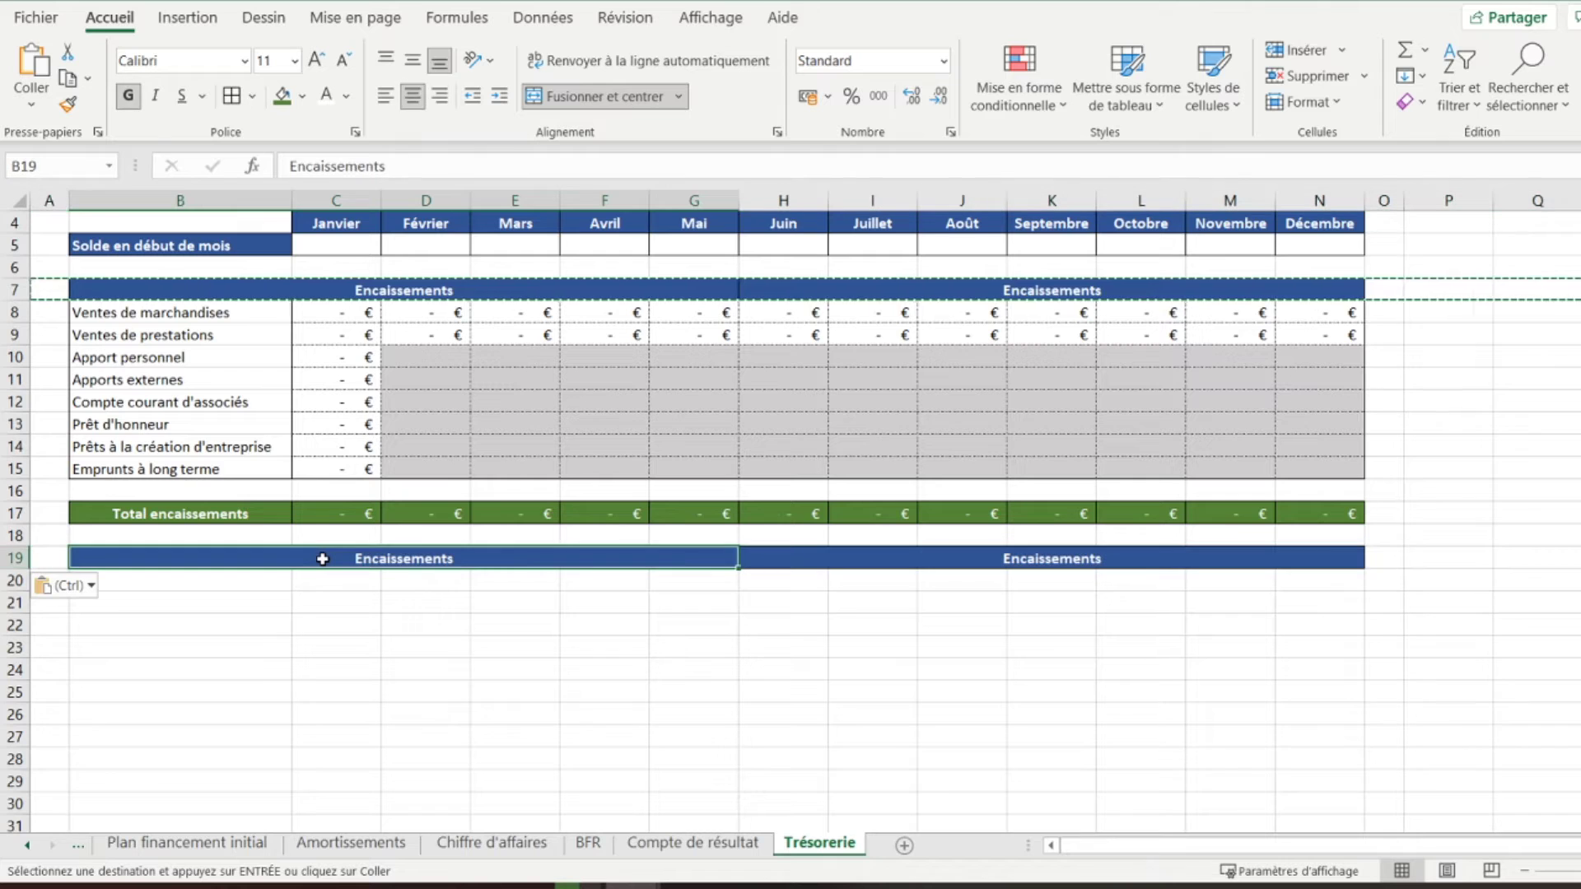
pyautogui.write('D')
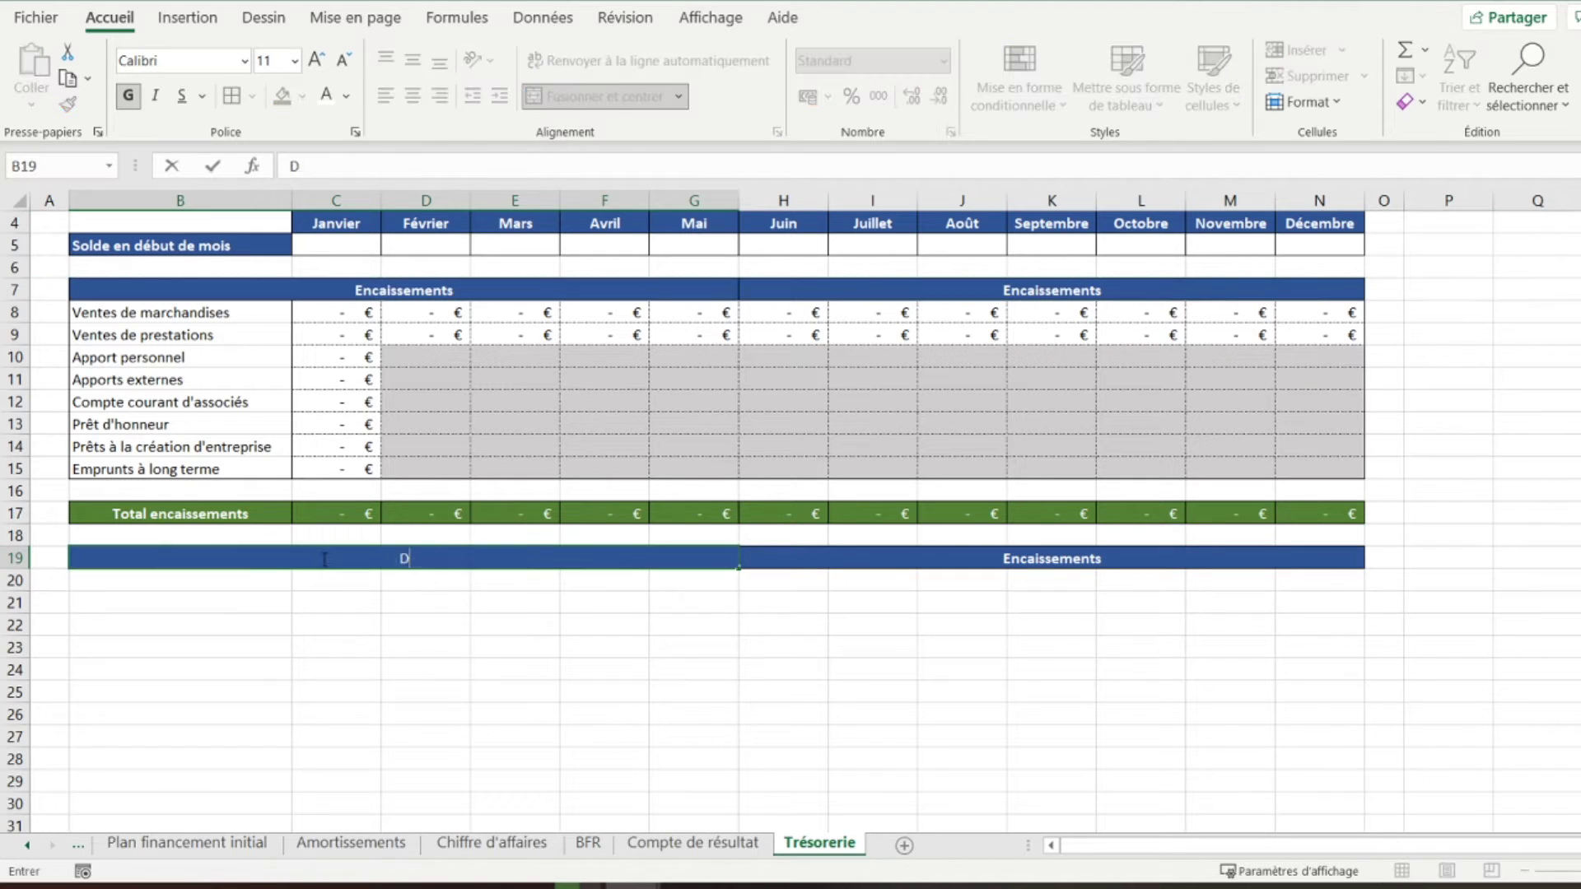
pyautogui.write('écaissements')
pyautogui.press('Tab')
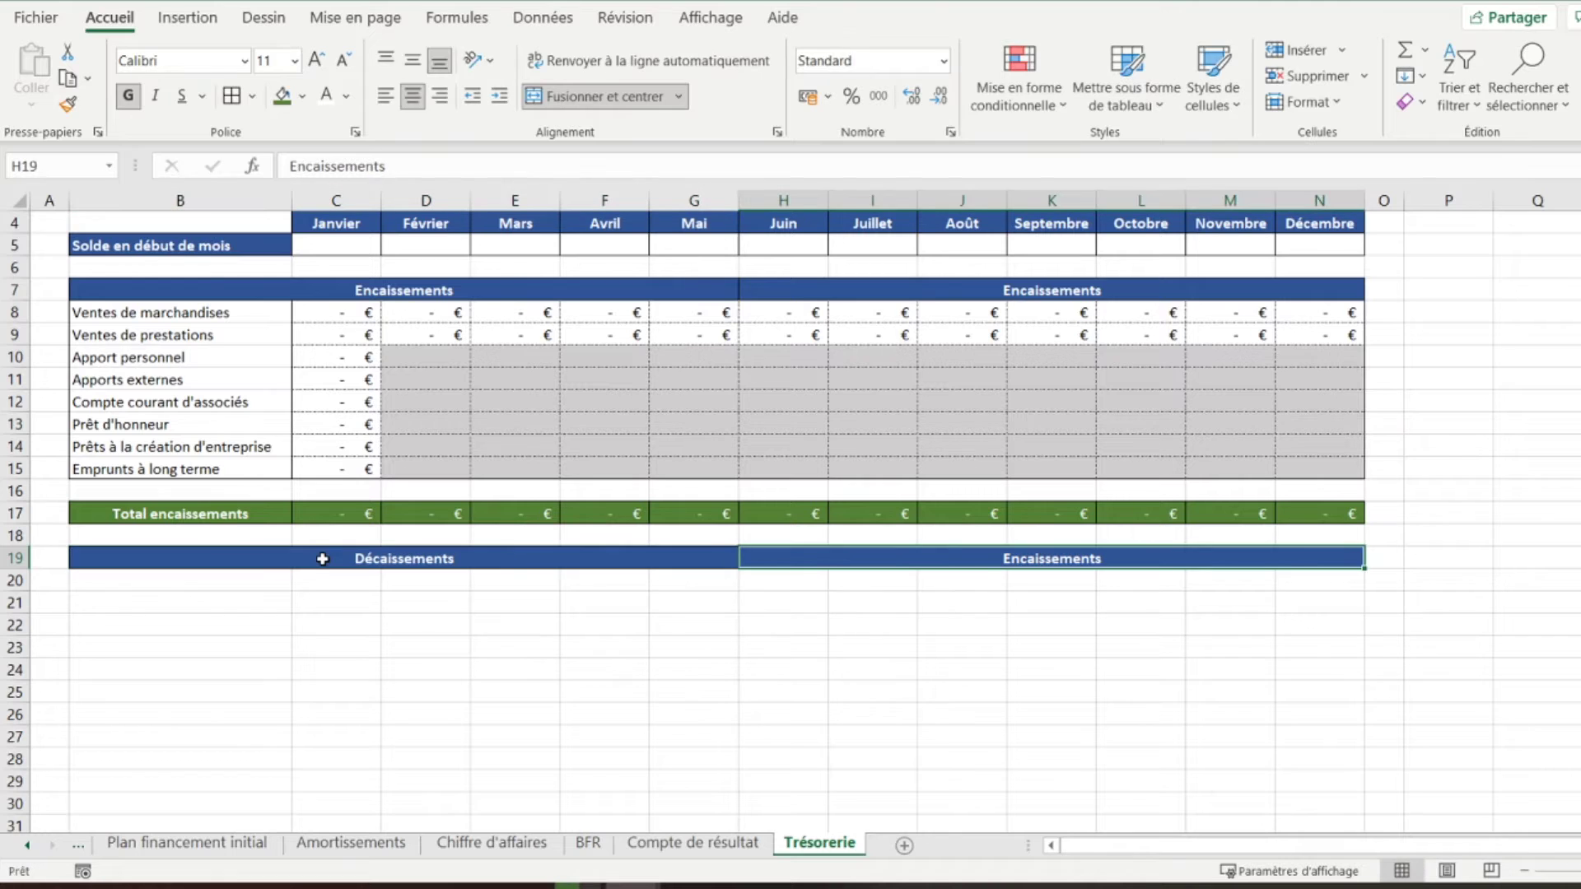
pyautogui.write('Décaissemen')
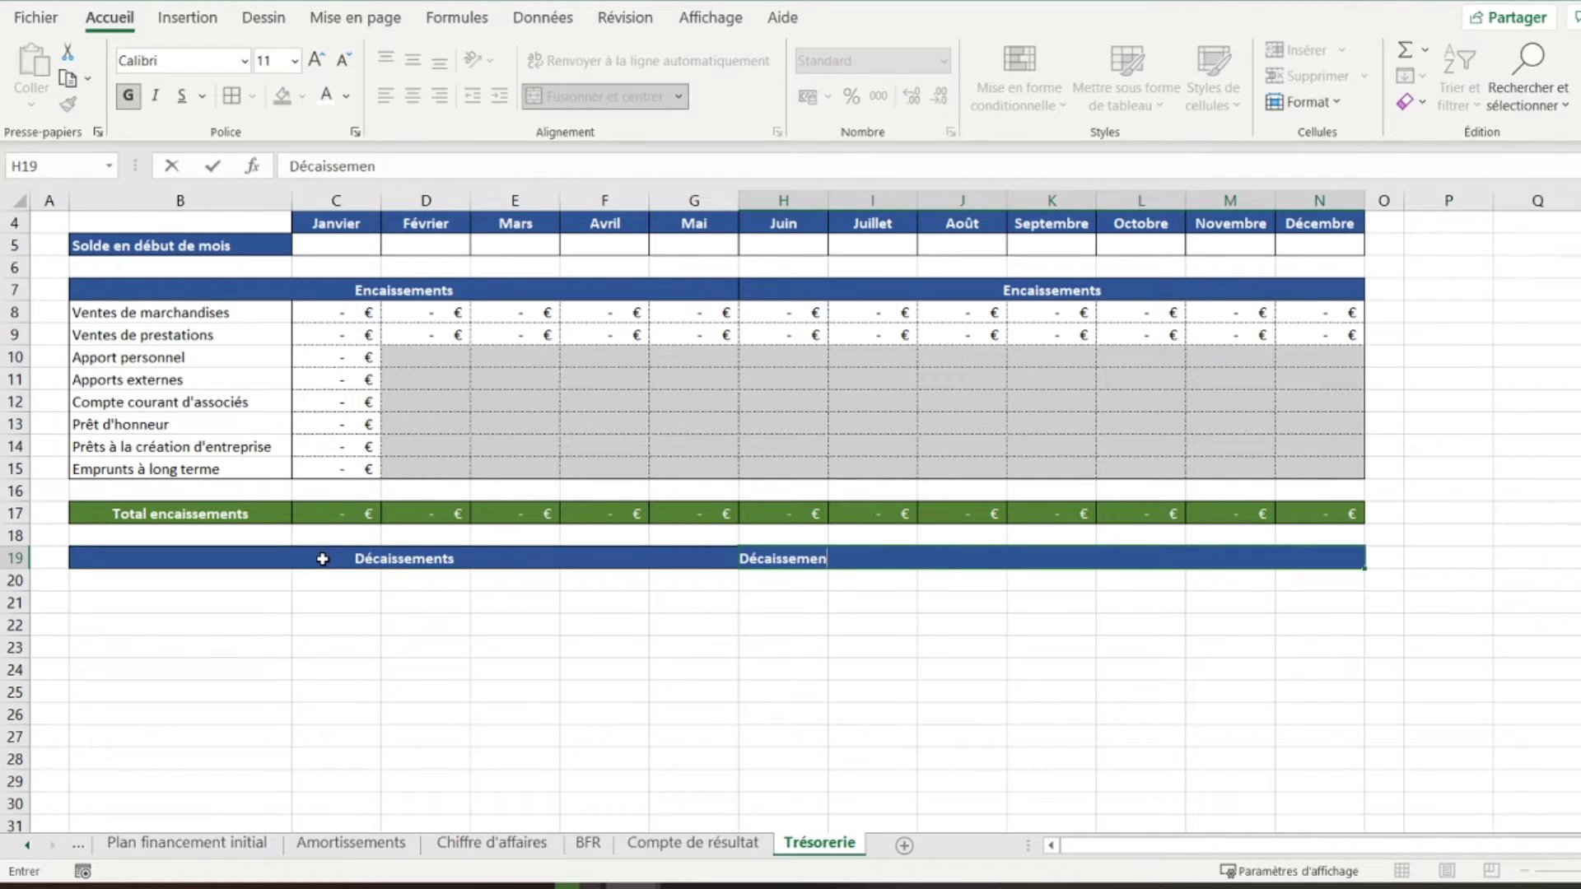
pyautogui.press('Return')
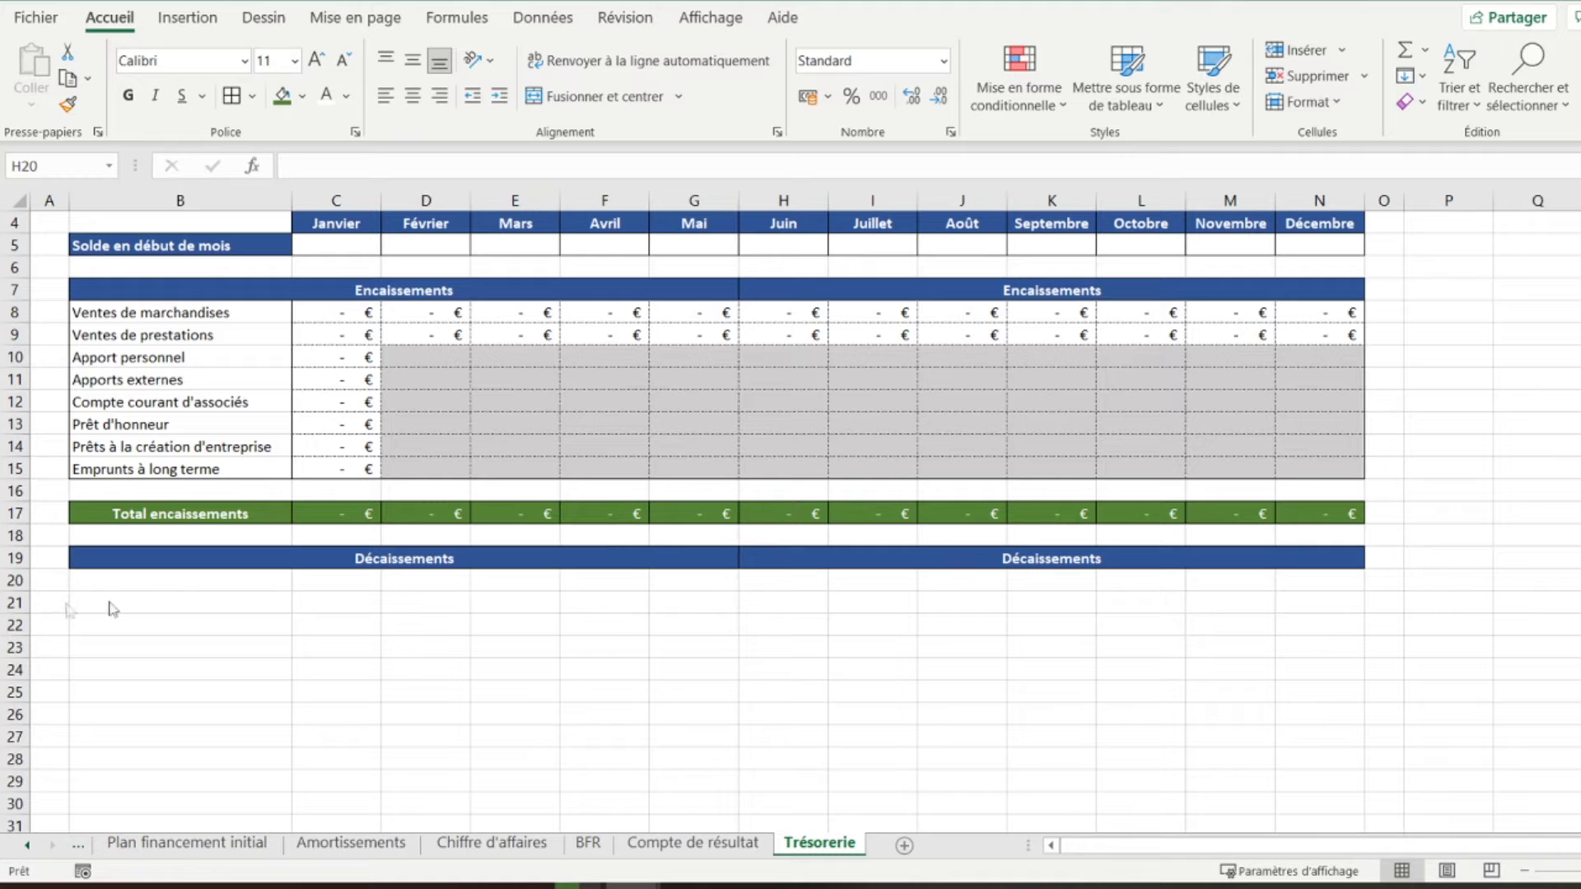
# Enter Achats de marchandises in B20 as the first label under Décaissements
pyautogui.click(145, 584)
pyautogui.click(151, 582)
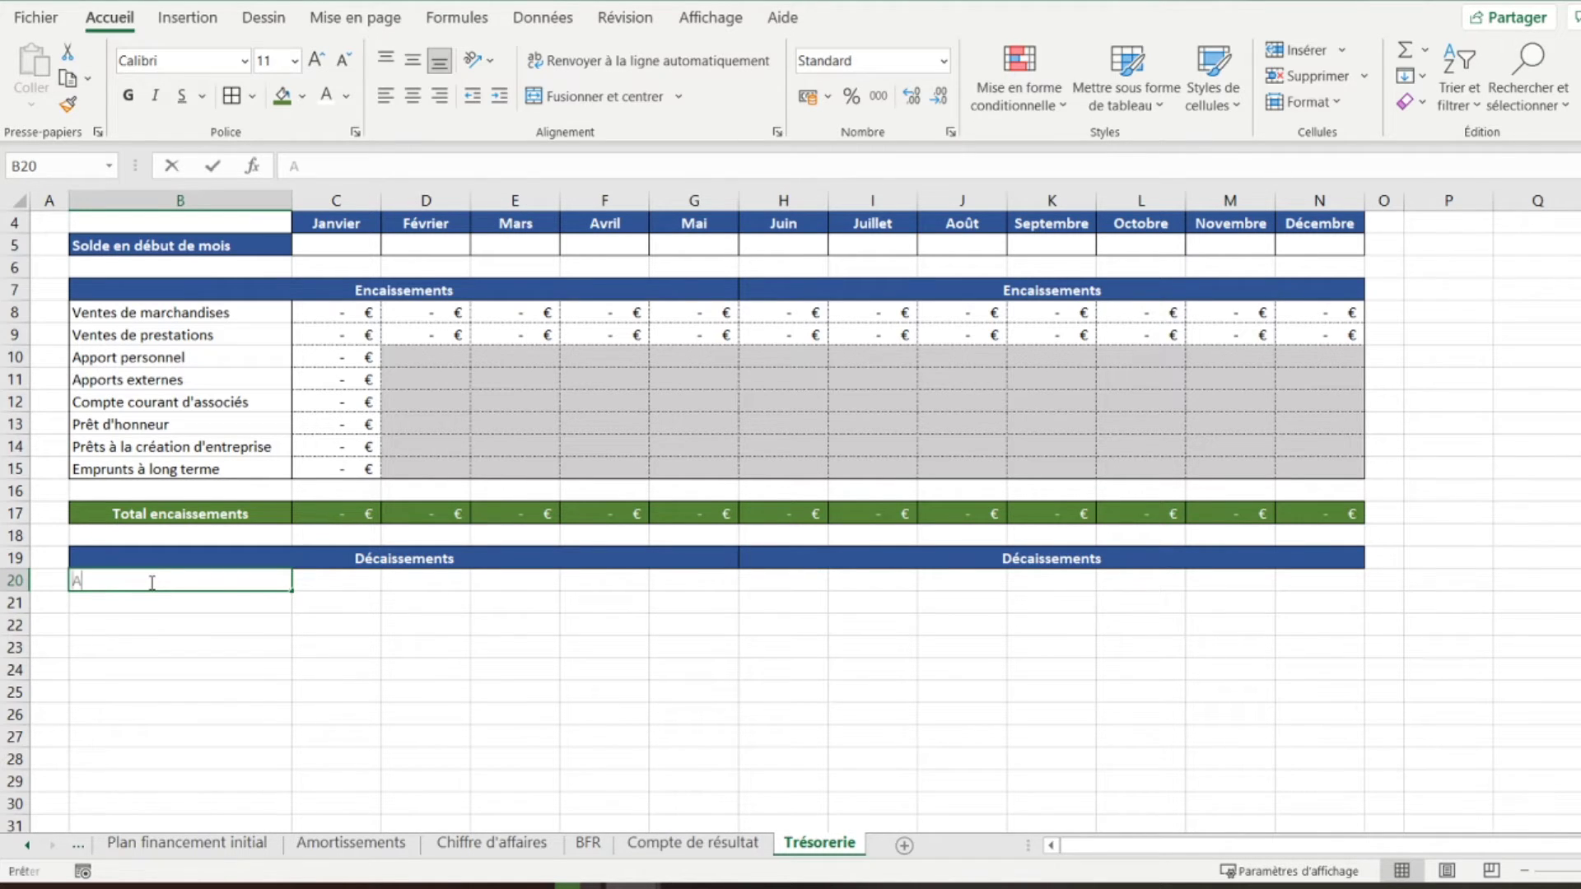
pyautogui.write('Achats de marchandises')
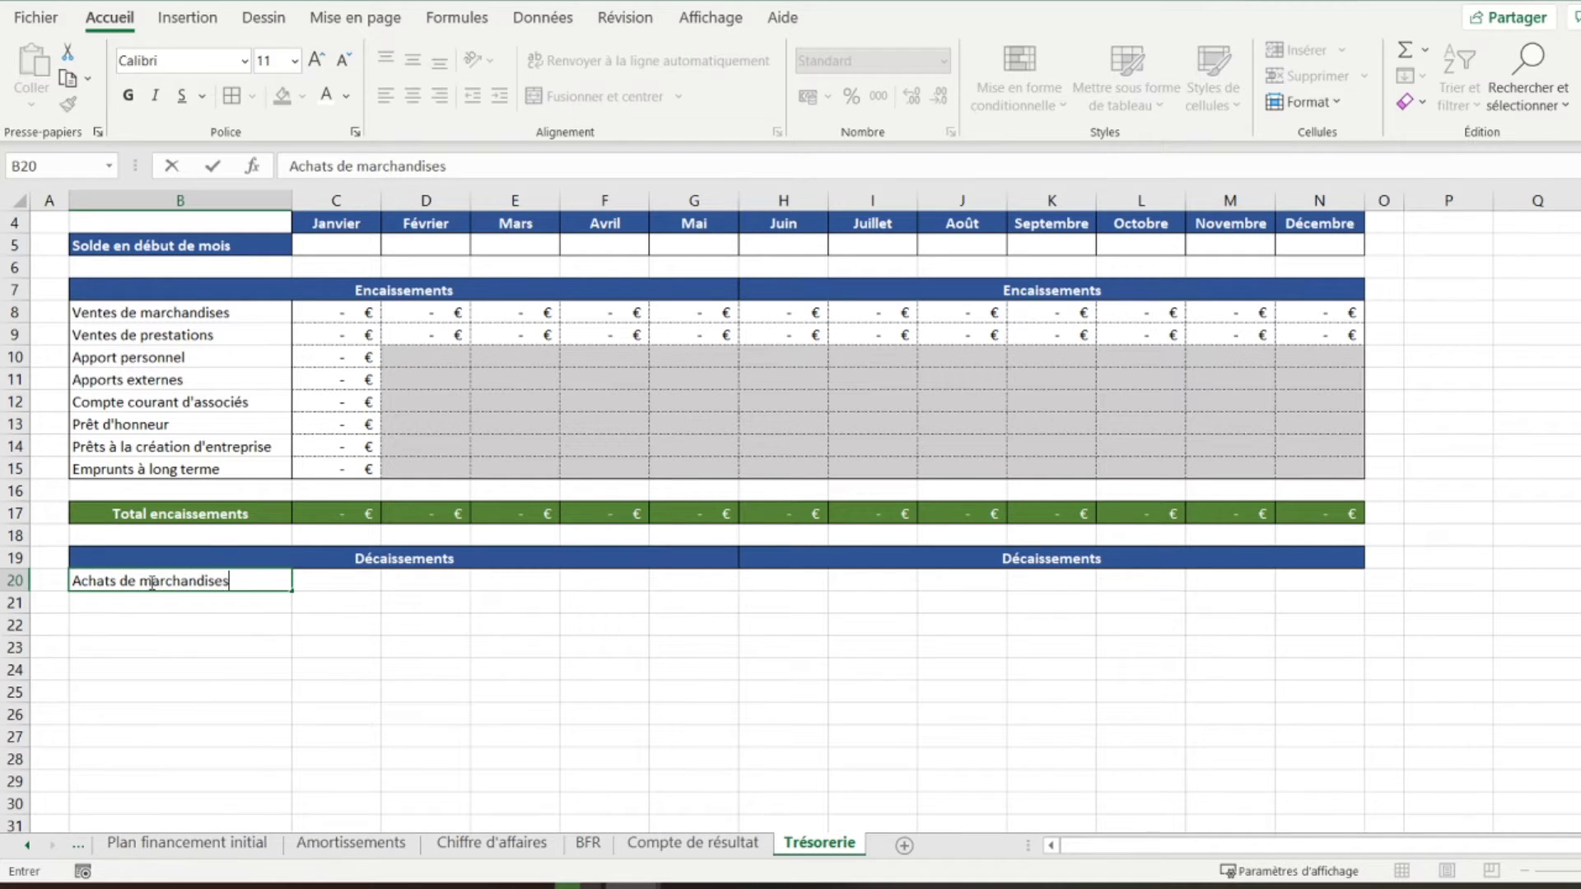
pyautogui.press('Return')
# Copy the labels Achats de marchandises to Autres charges variables from the Compte de résultat sheet into Trésorerie from B20, without their formatting
pyautogui.click(149, 582)
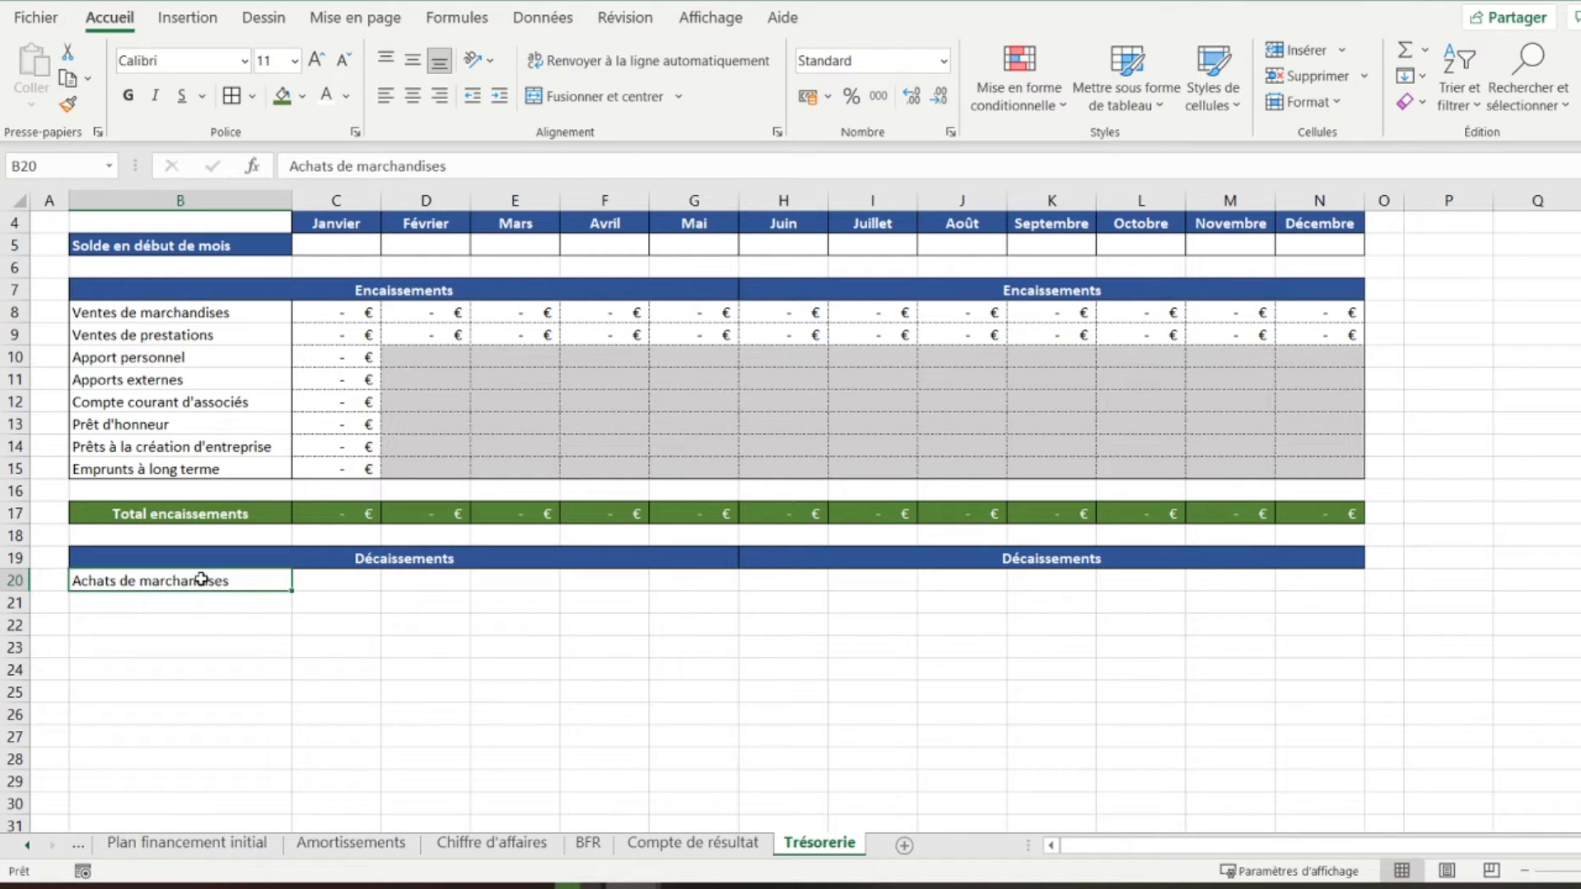
pyautogui.click(675, 849)
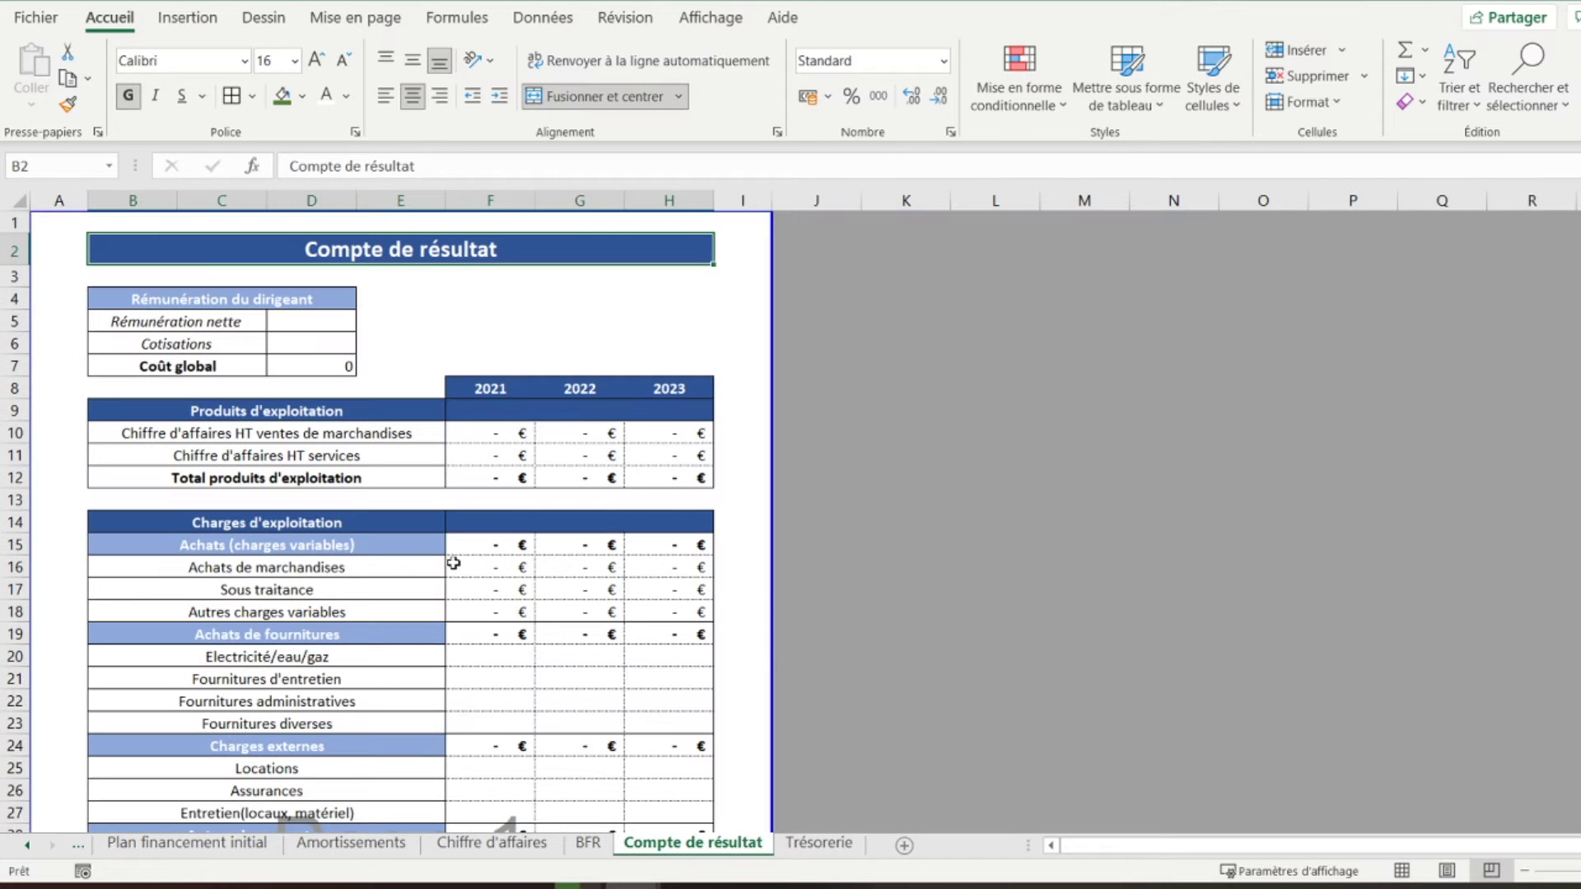
pyautogui.scroll(-2, 454, 563)
pyautogui.moveTo(282, 423); pyautogui.dragTo(289, 468)
pyautogui.rightClick(267, 449)
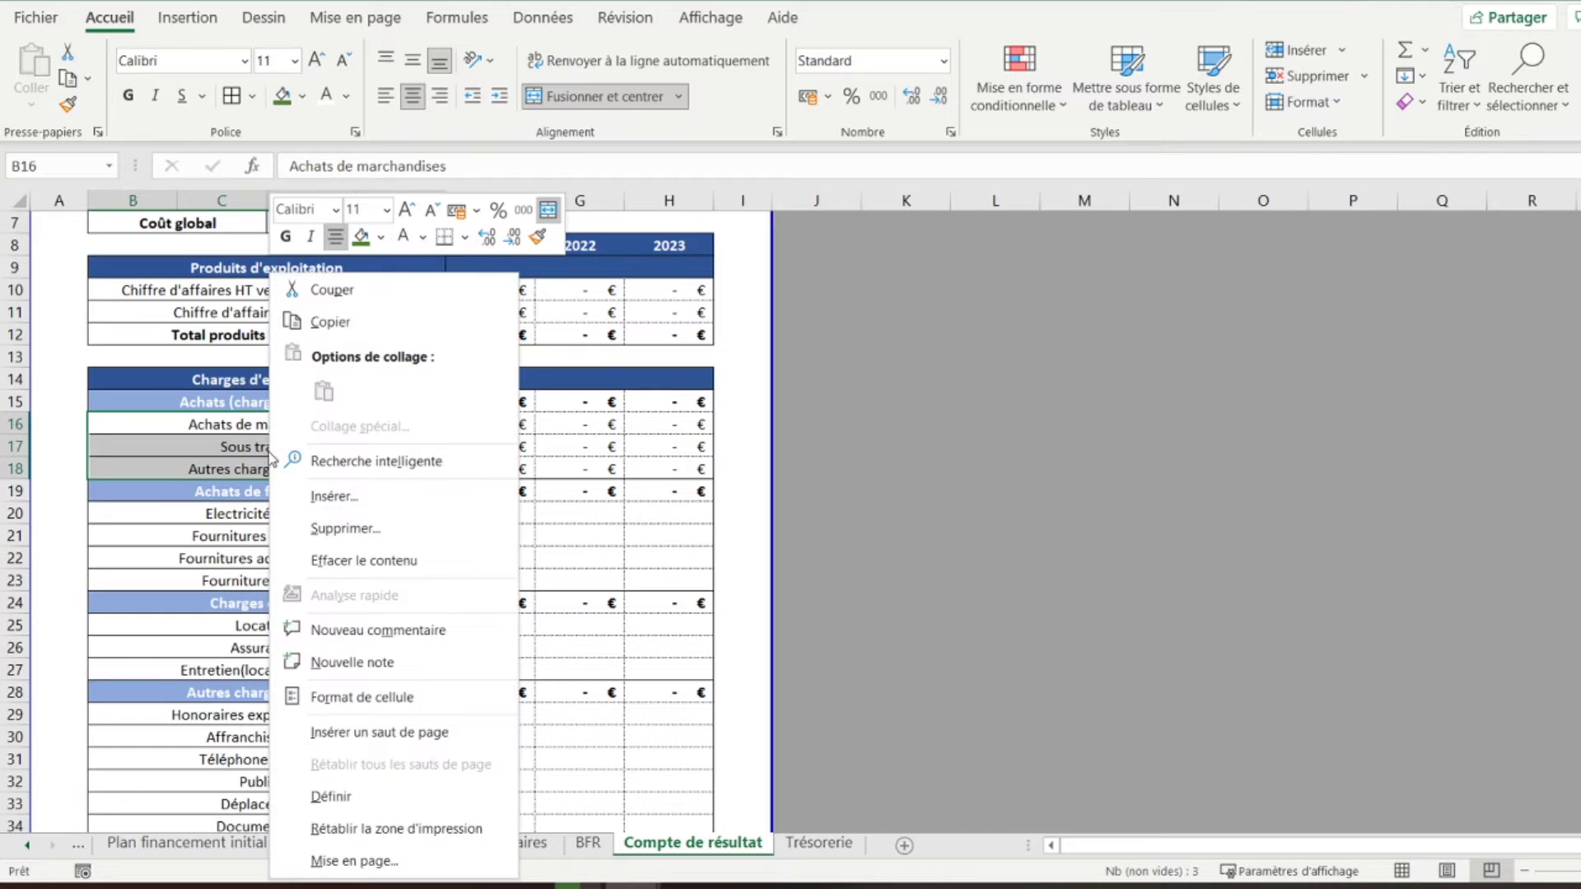
pyautogui.click(370, 322)
pyautogui.click(811, 848)
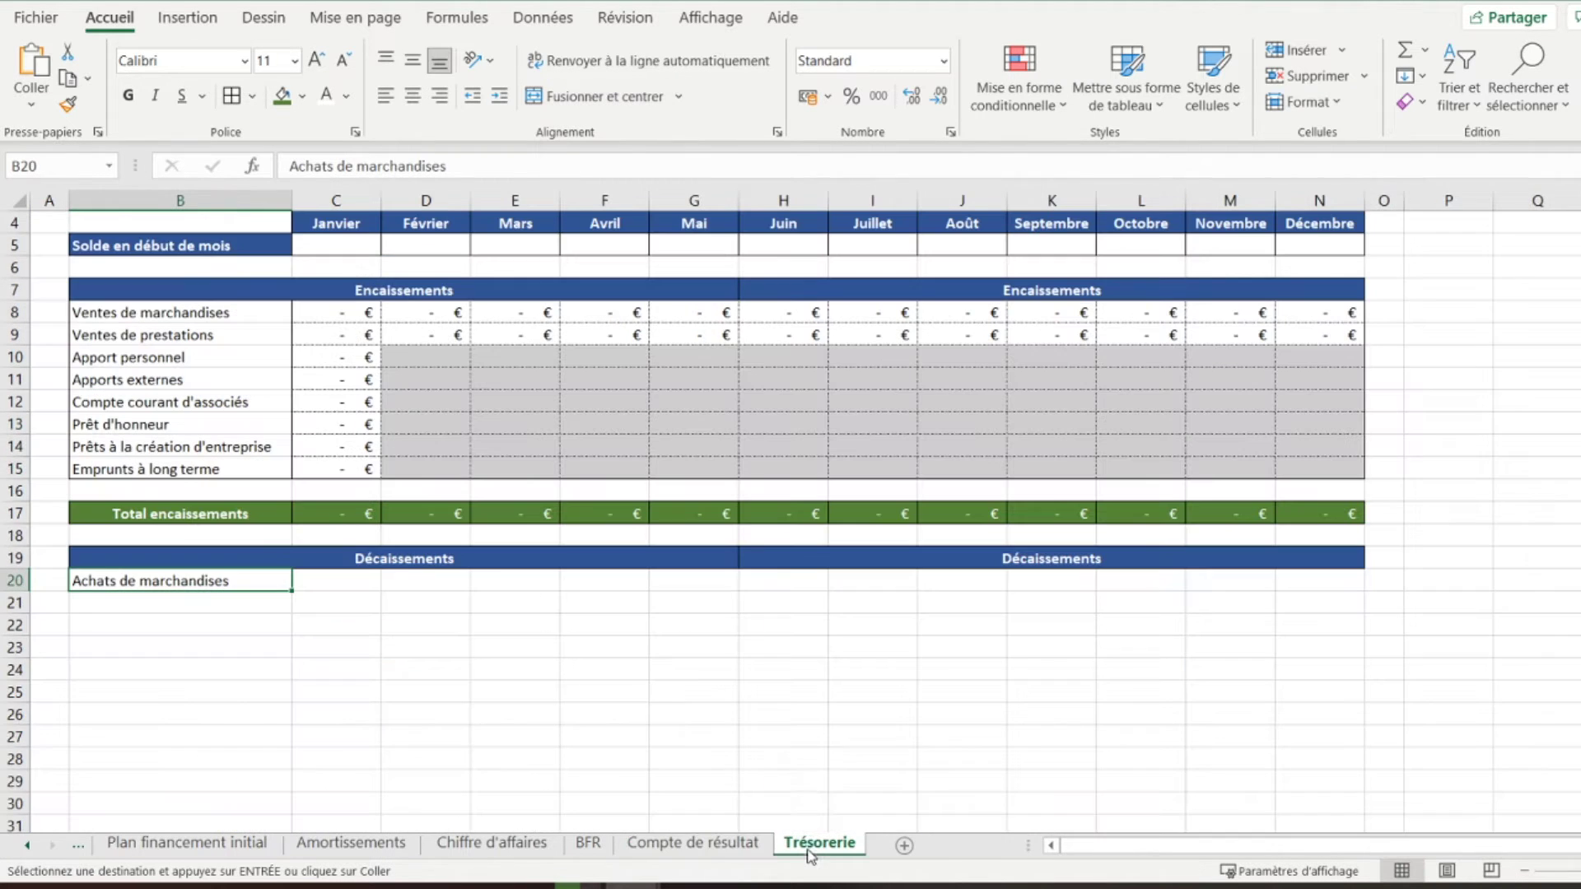
pyautogui.rightClick(152, 577)
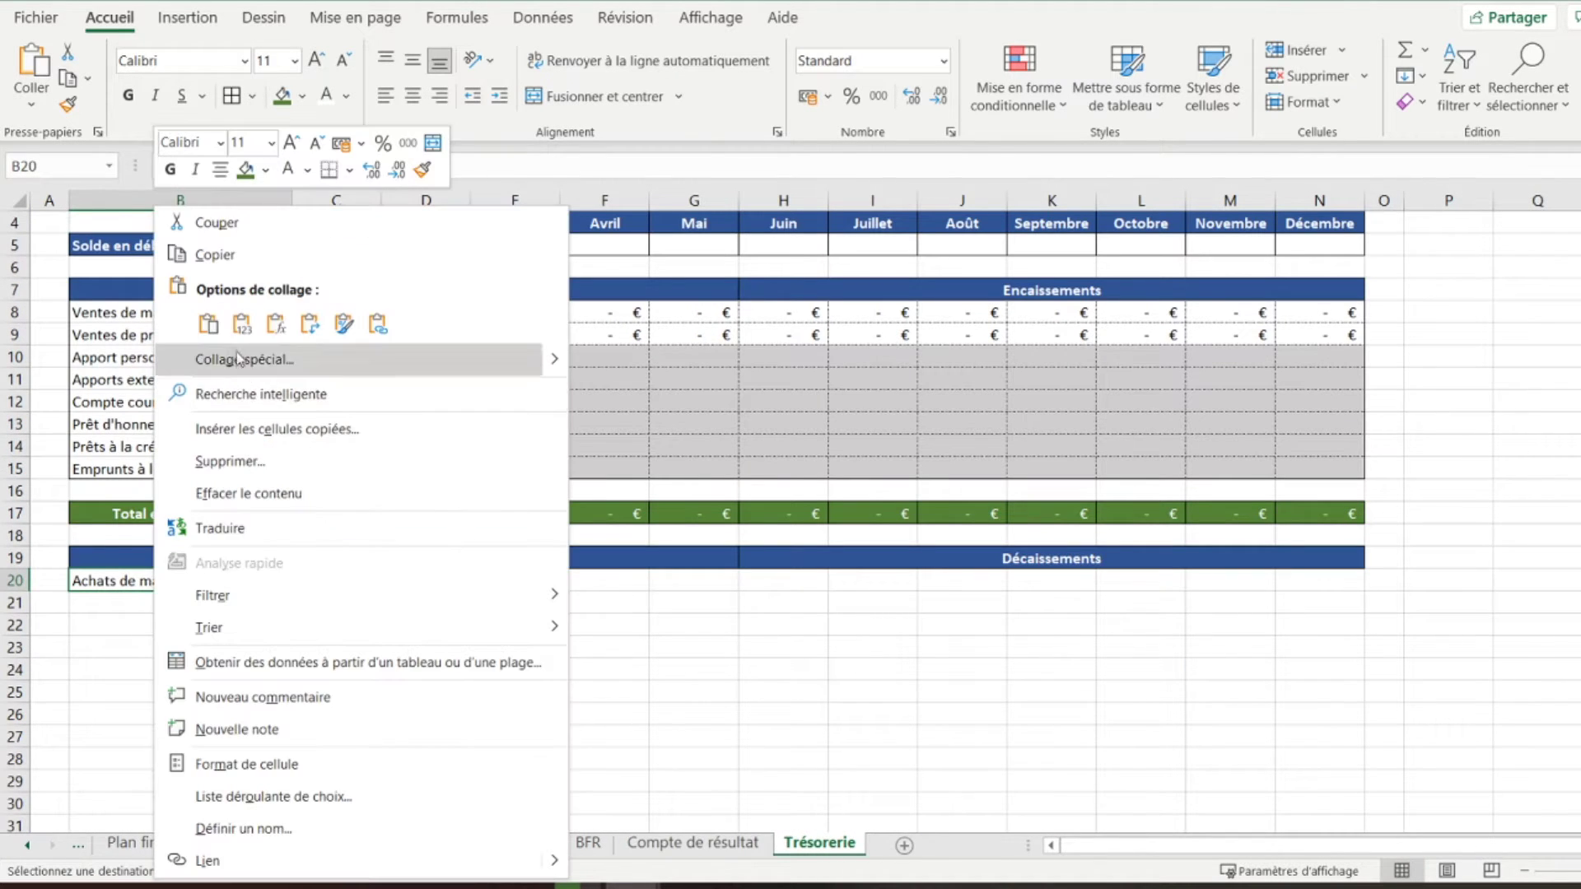
pyautogui.click(328, 314)
pyautogui.scroll(-3, 407, 556)
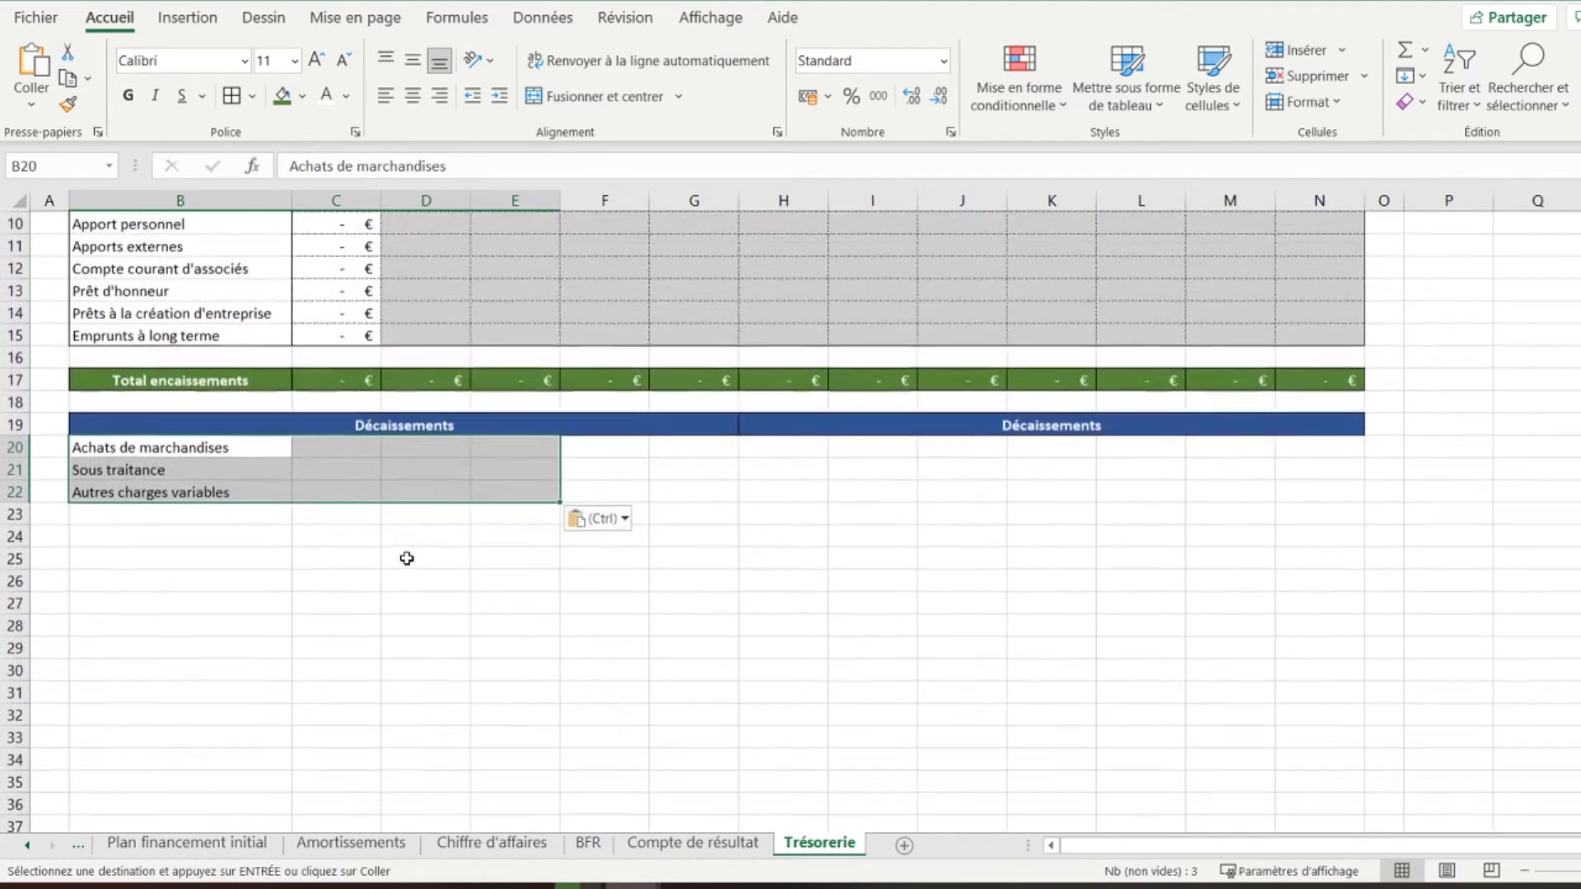
# Copy the Achats de fournitures labels, Electricité/eau/gaz to Fournitures diverses, from Compte de résultat into Trésorerie from B23, without formatting
pyautogui.click(146, 447)
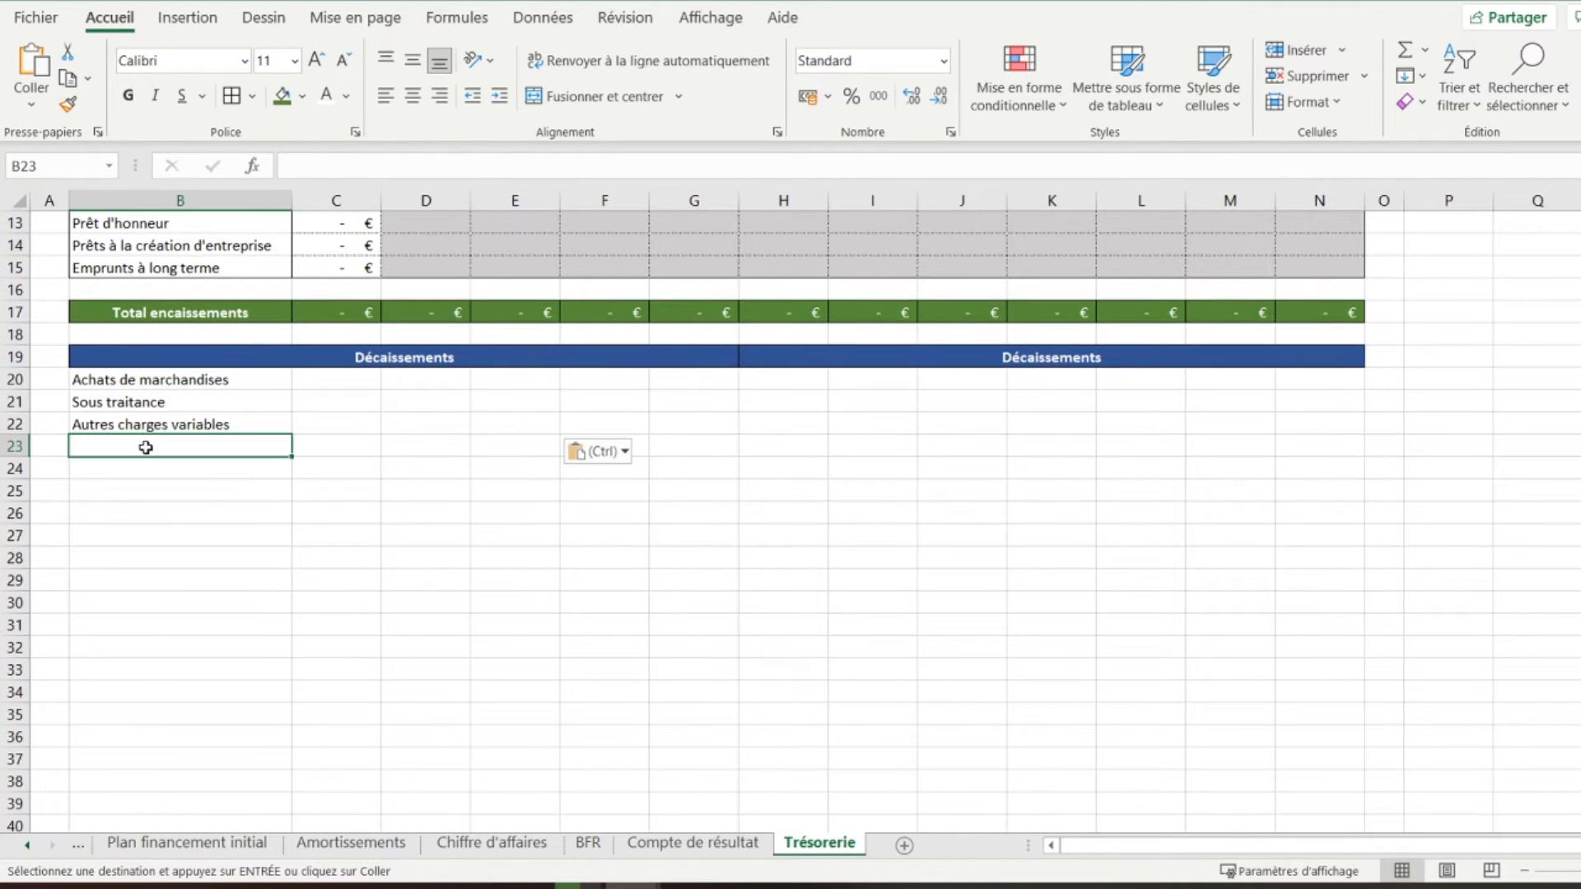
pyautogui.click(683, 843)
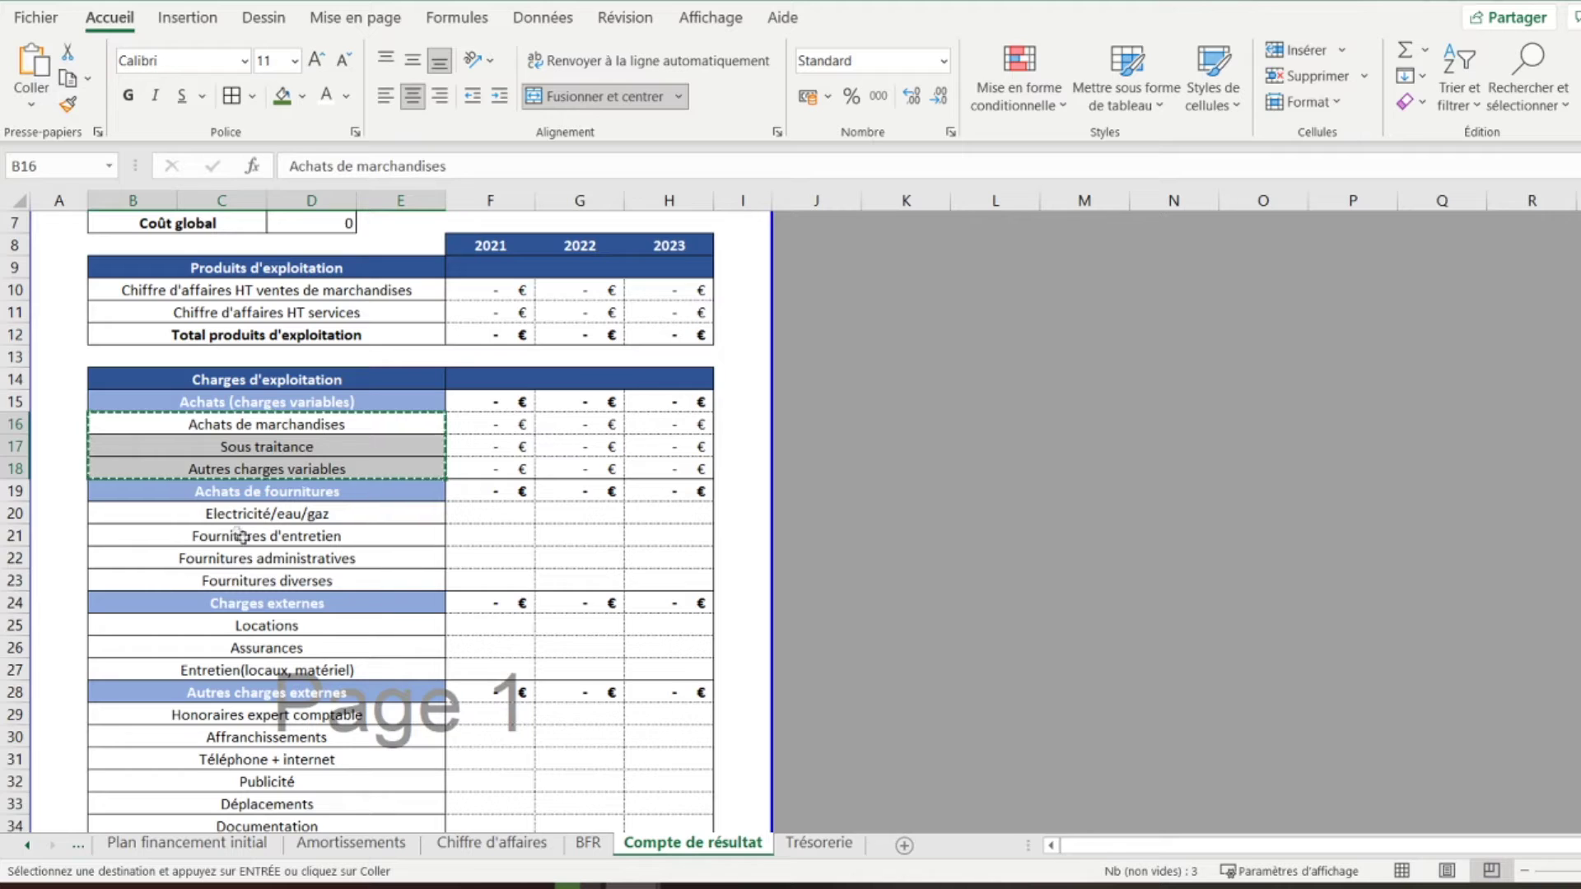
pyautogui.moveTo(232, 513); pyautogui.dragTo(235, 526)
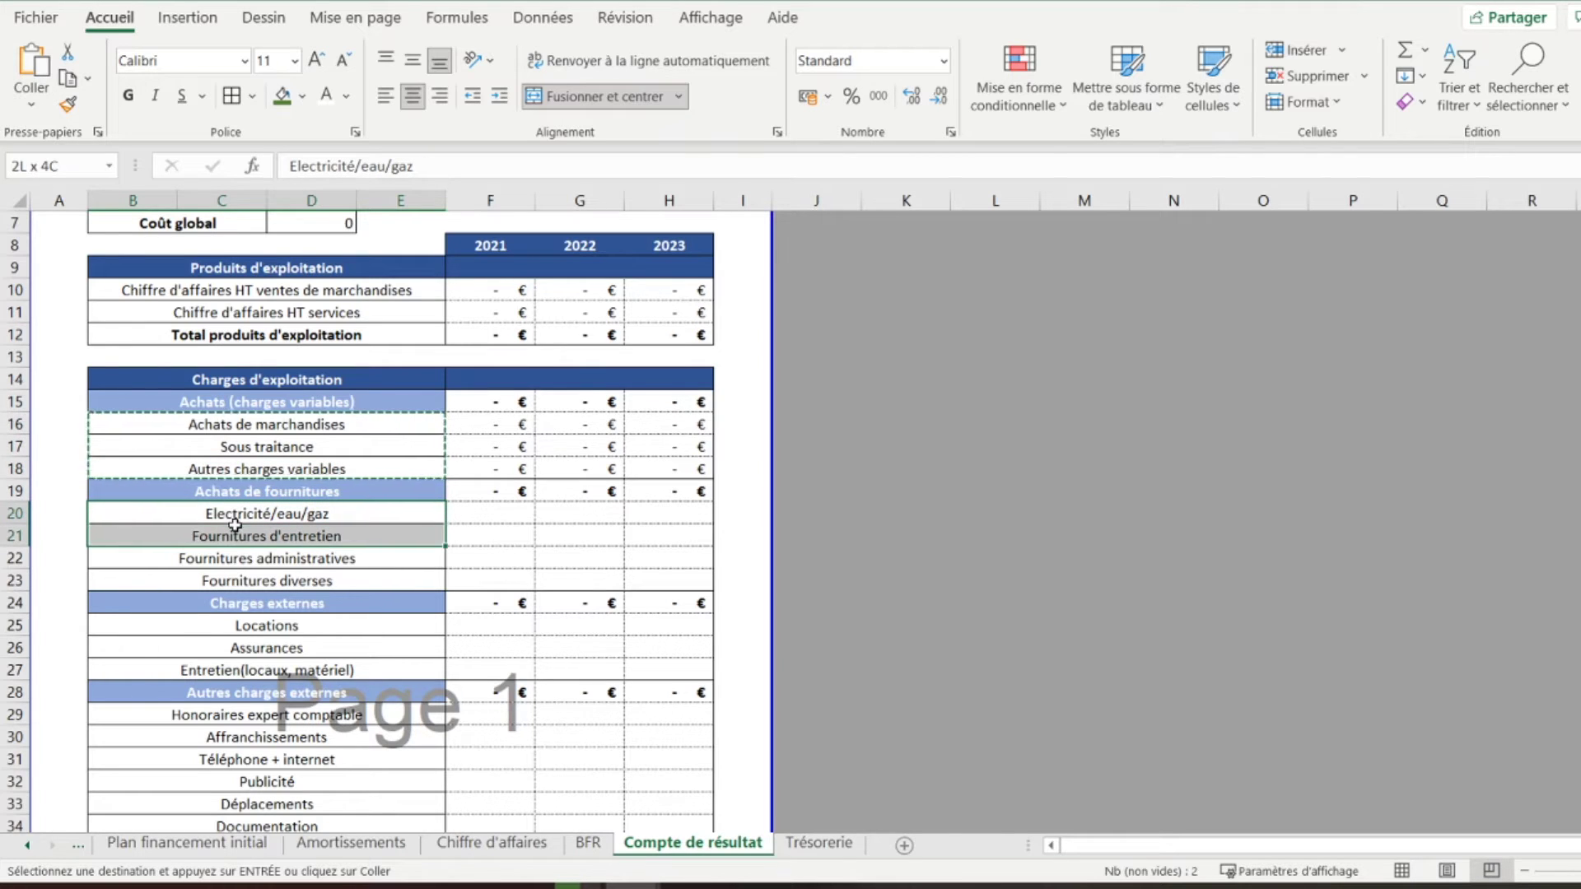
pyautogui.moveTo(232, 536); pyautogui.dragTo(314, 583)
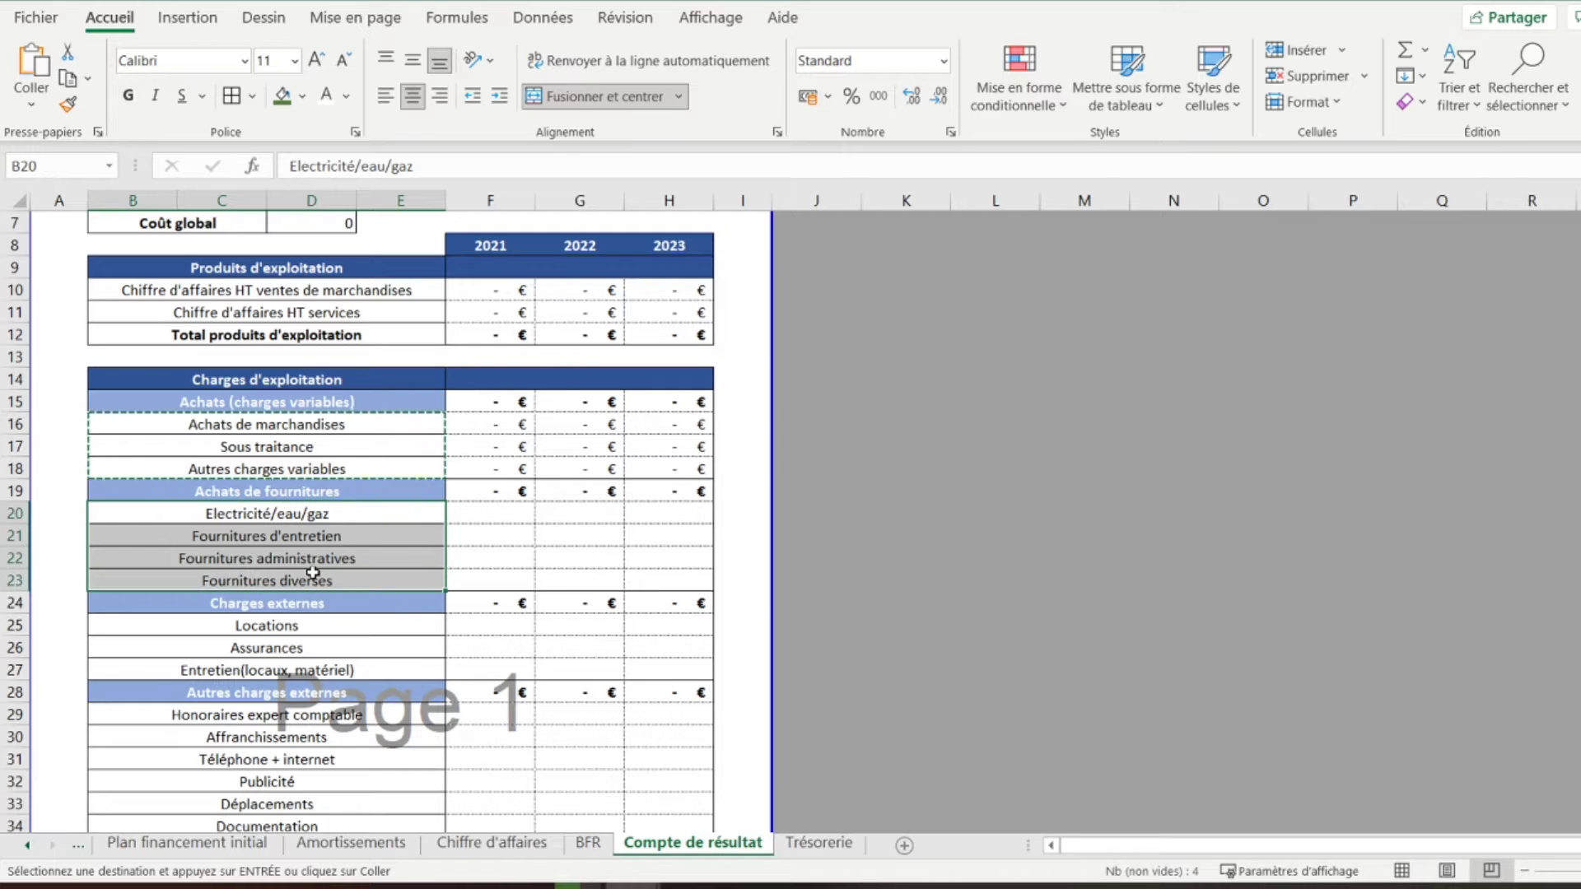
pyautogui.rightClick(315, 583)
pyautogui.click(370, 14)
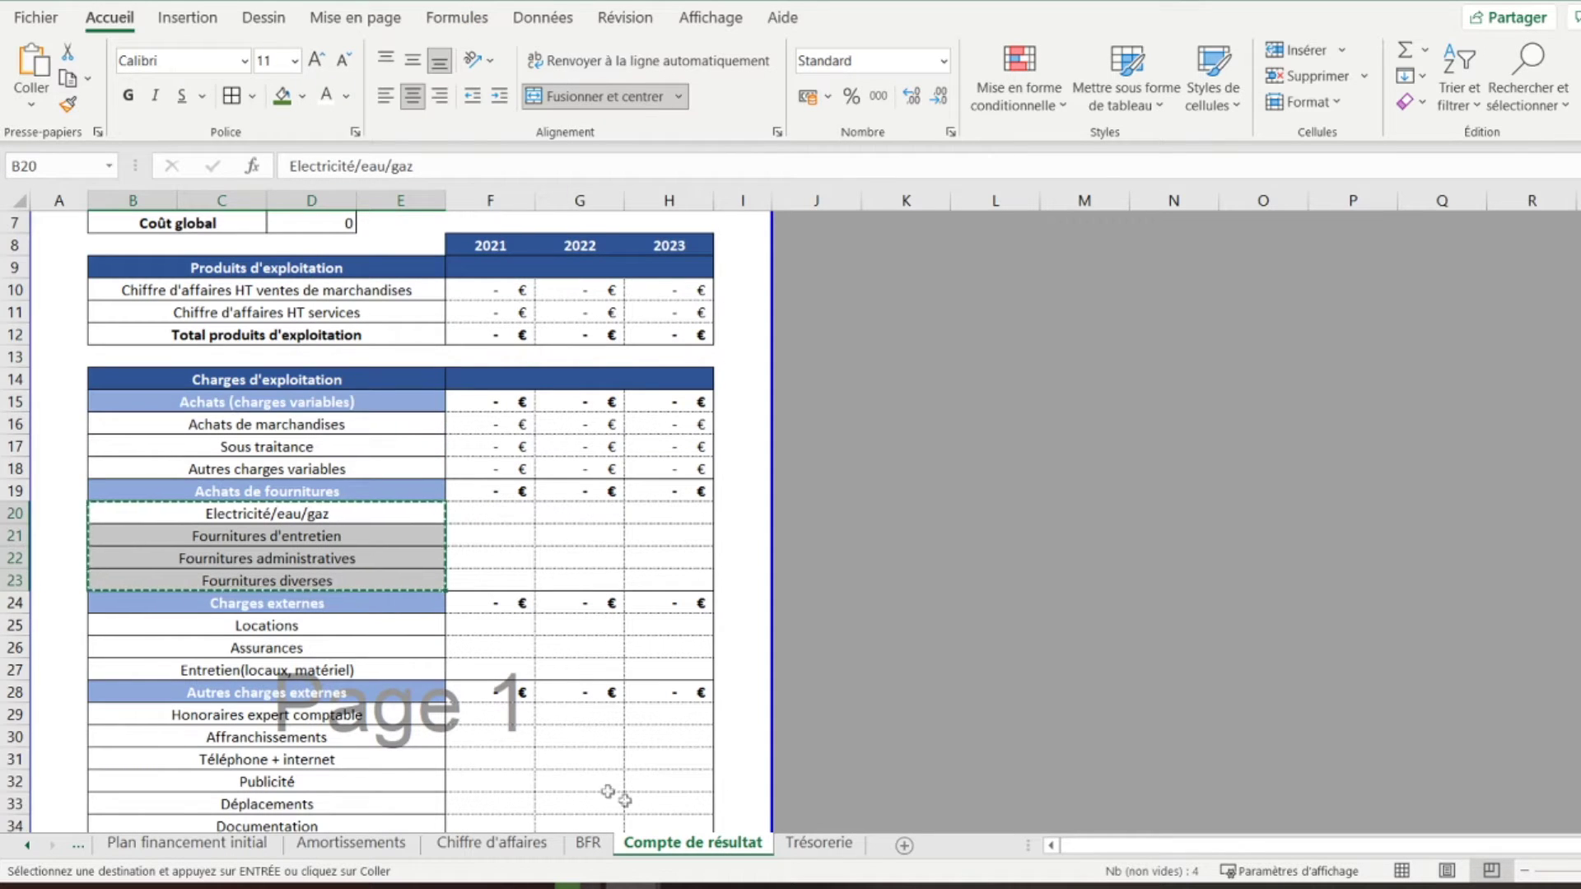
pyautogui.click(818, 842)
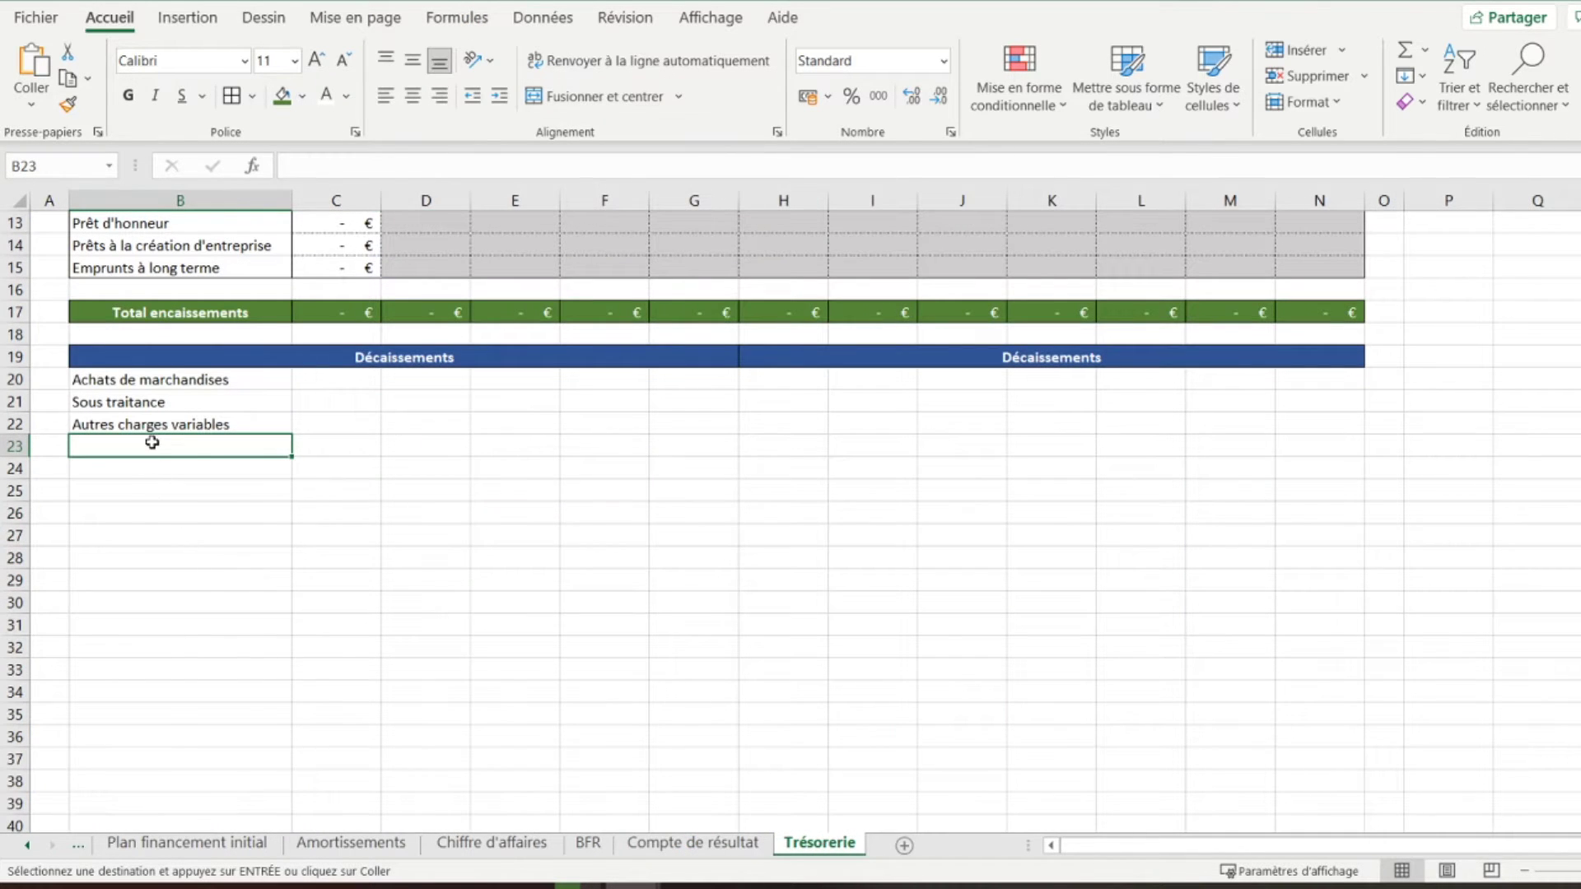
pyautogui.rightClick(152, 443)
pyautogui.click(234, 363)
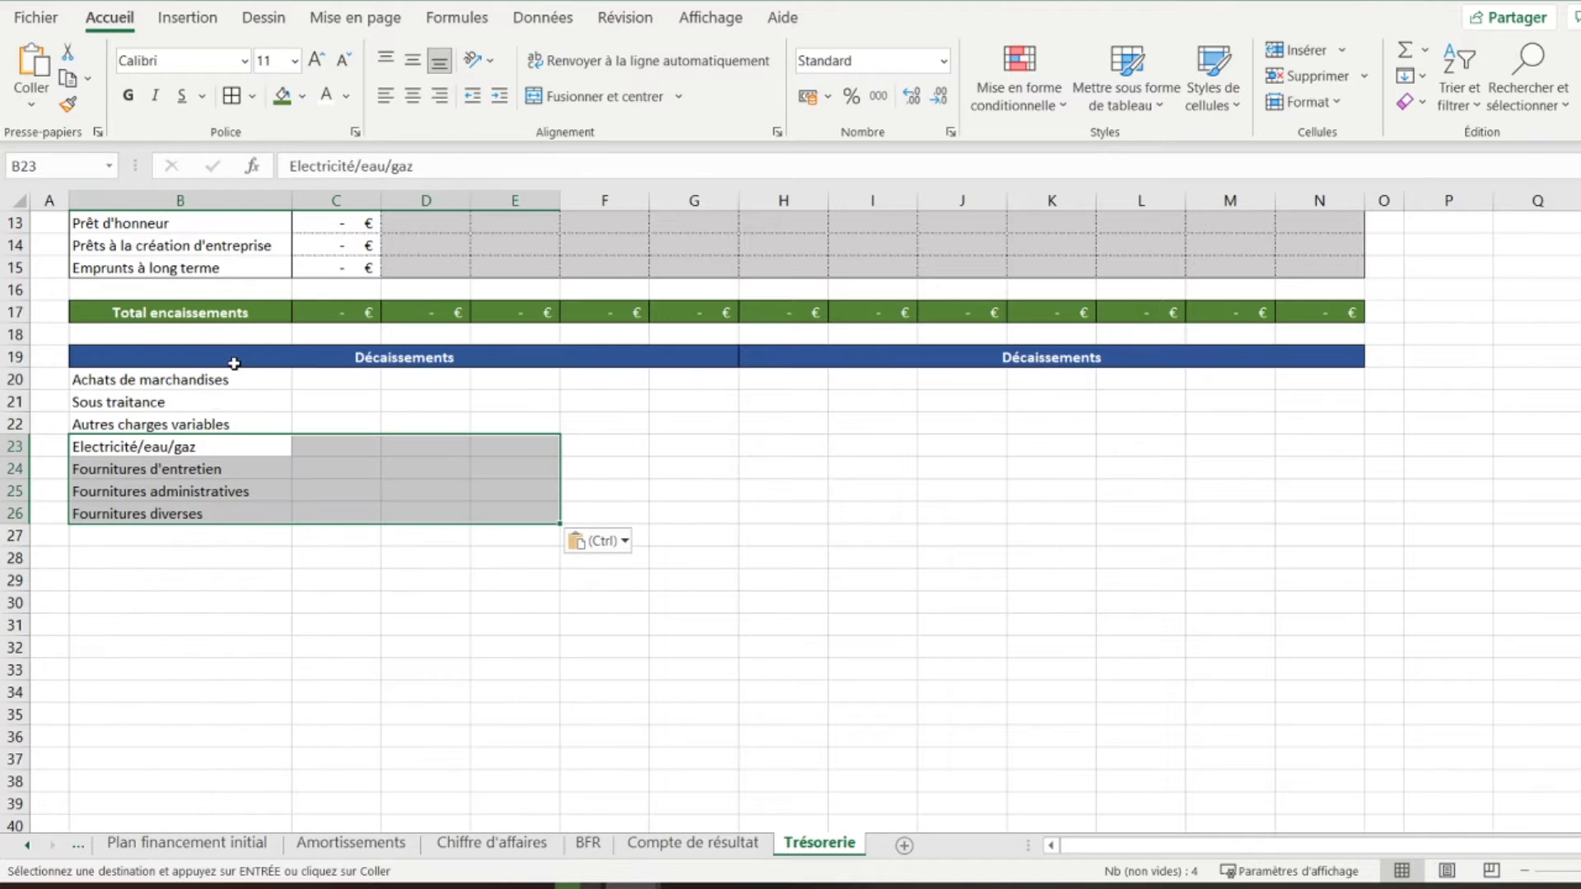
# Copy the Charges externes labels Locations, Assurances and Entretien(locaux, matériel) from Compte de résultat into Trésorerie from B27, without formatting
pyautogui.click(130, 536)
pyautogui.click(693, 842)
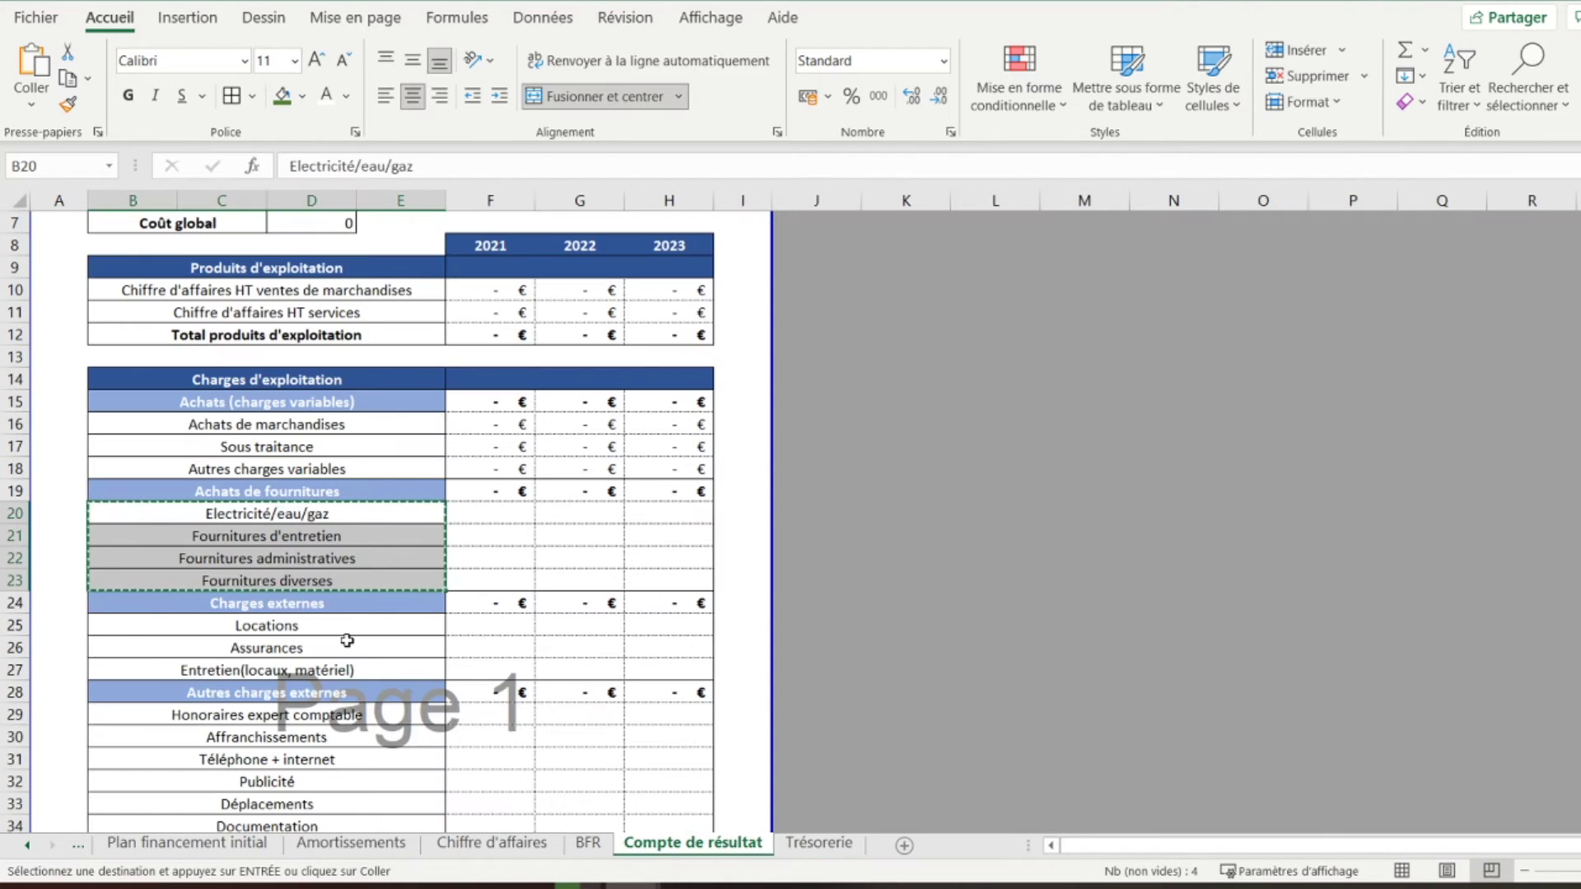
pyautogui.scroll(-3, 347, 640)
pyautogui.click(234, 425)
pyautogui.moveTo(234, 424); pyautogui.dragTo(272, 461)
pyautogui.rightClick(276, 457)
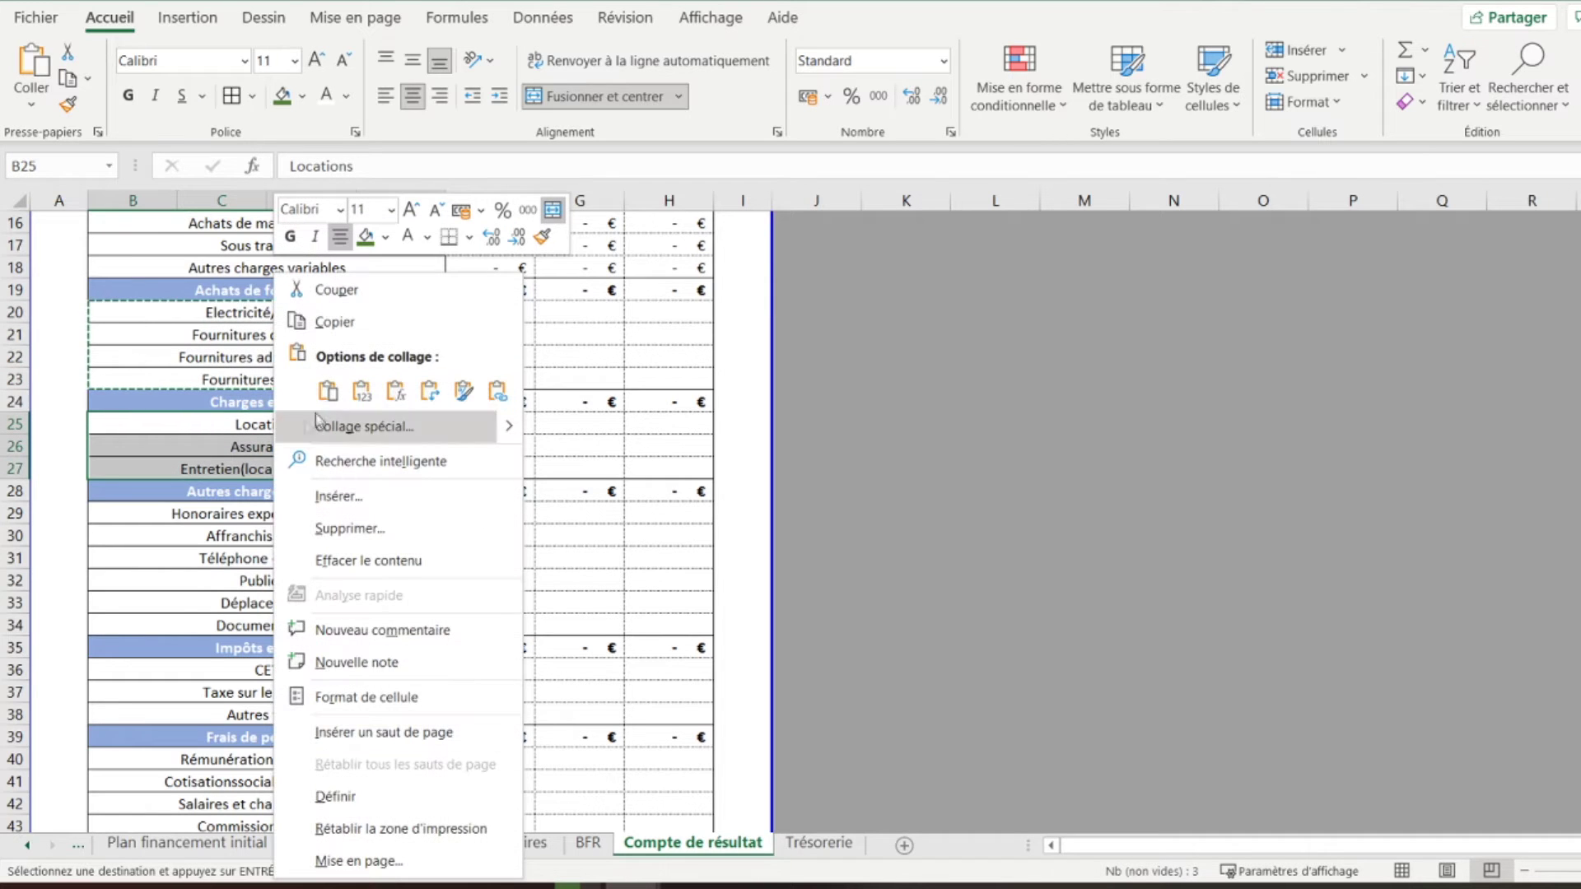
pyautogui.click(349, 334)
pyautogui.click(819, 842)
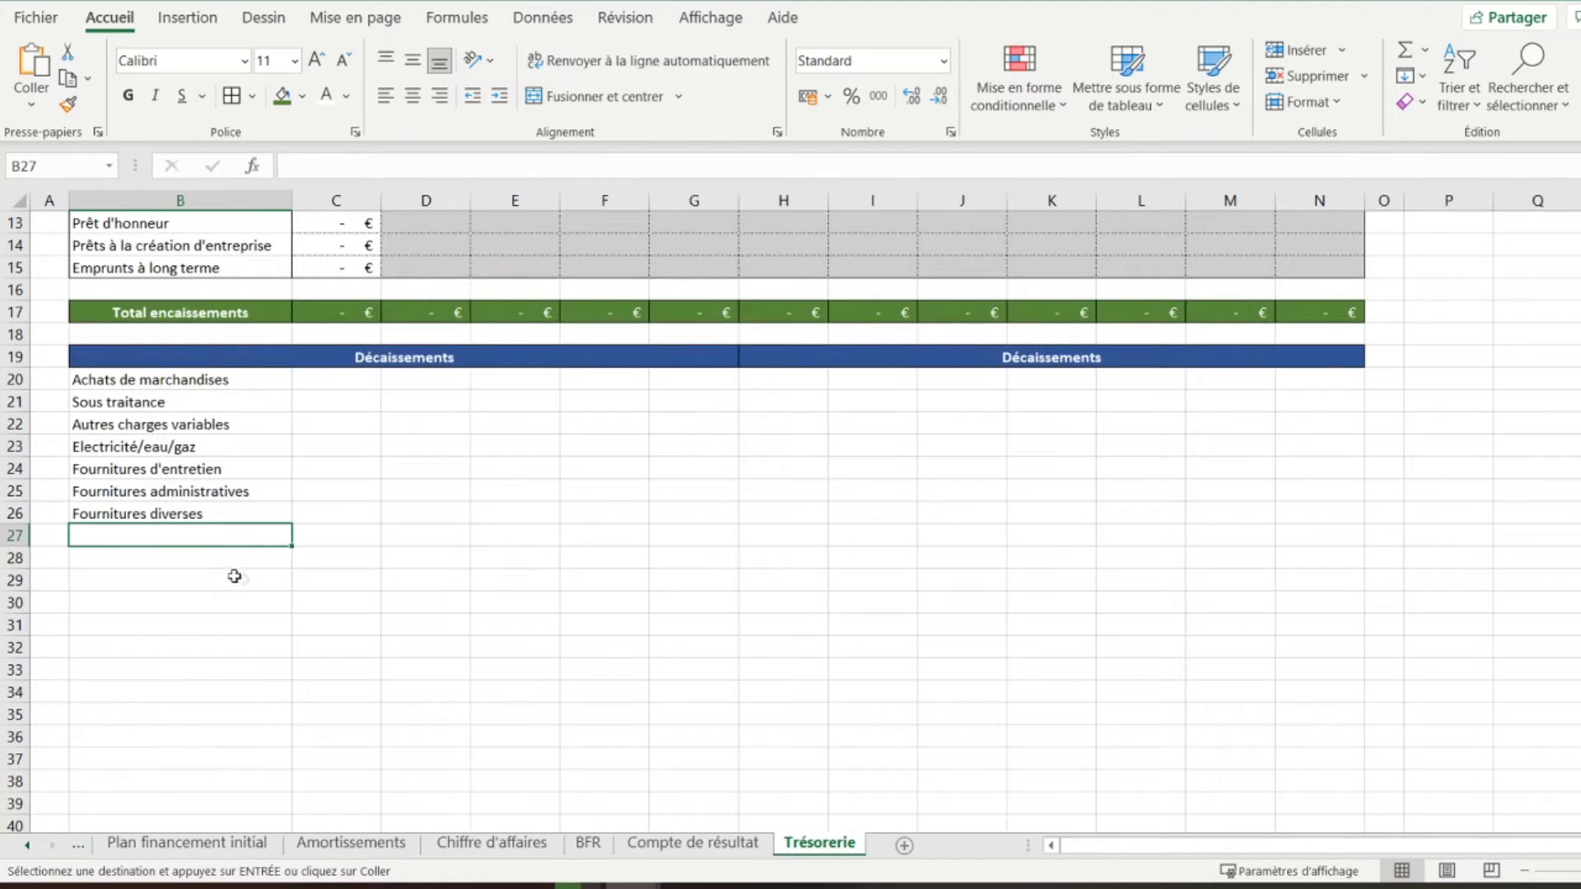
pyautogui.rightClick(150, 537)
pyautogui.click(246, 357)
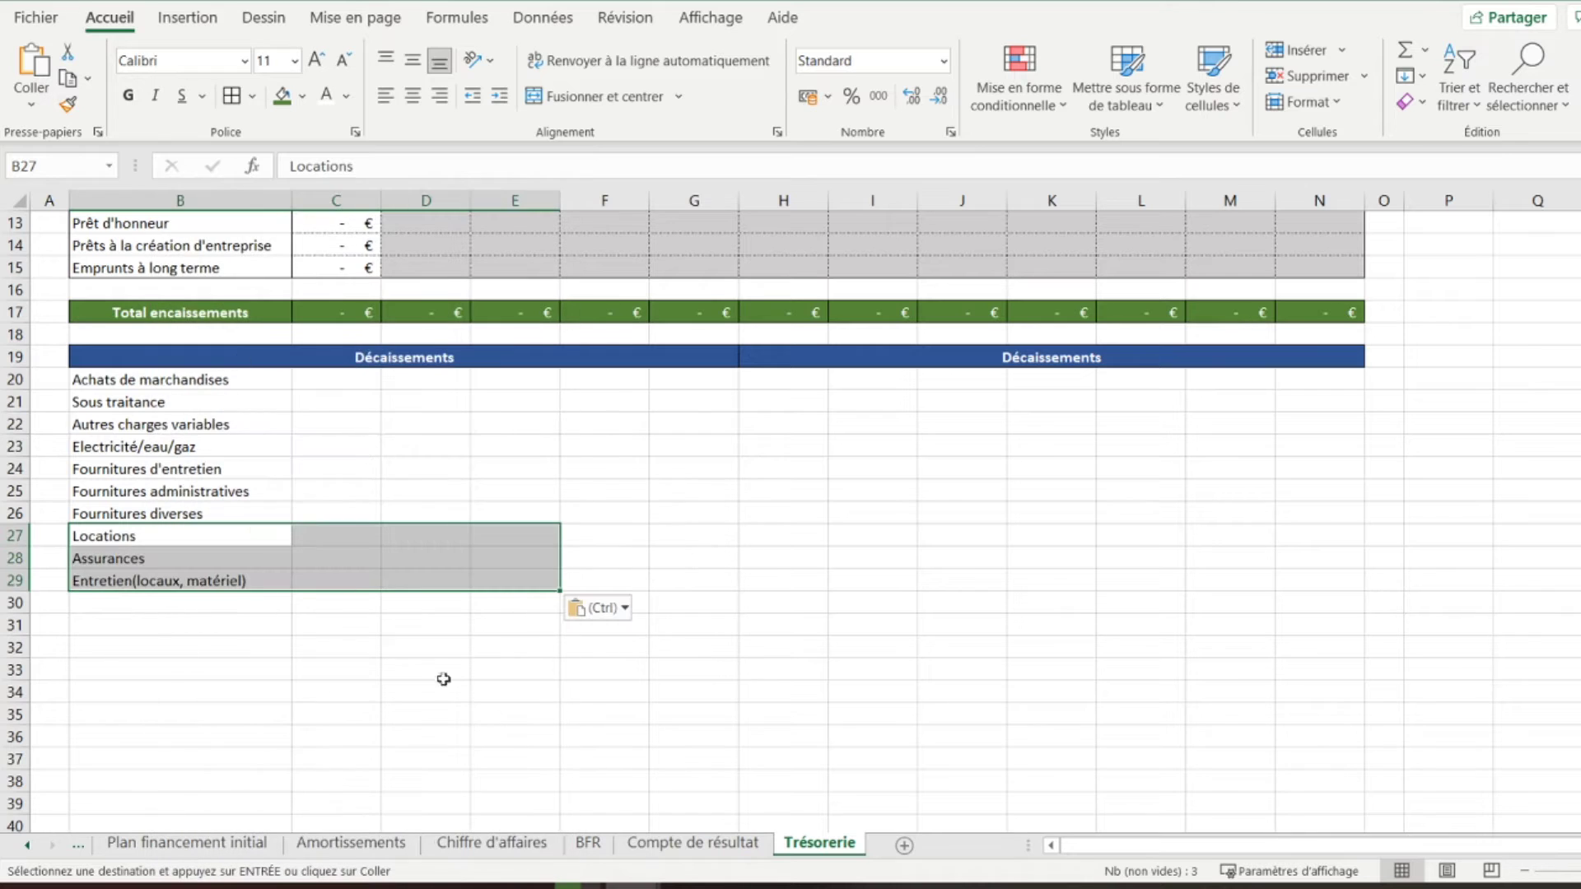
# Copy the Autres charges externes labels, Honoraires expert comptable to Documentation, from Compte de résultat into Trésorerie from B30, without formatting
pyautogui.click(680, 844)
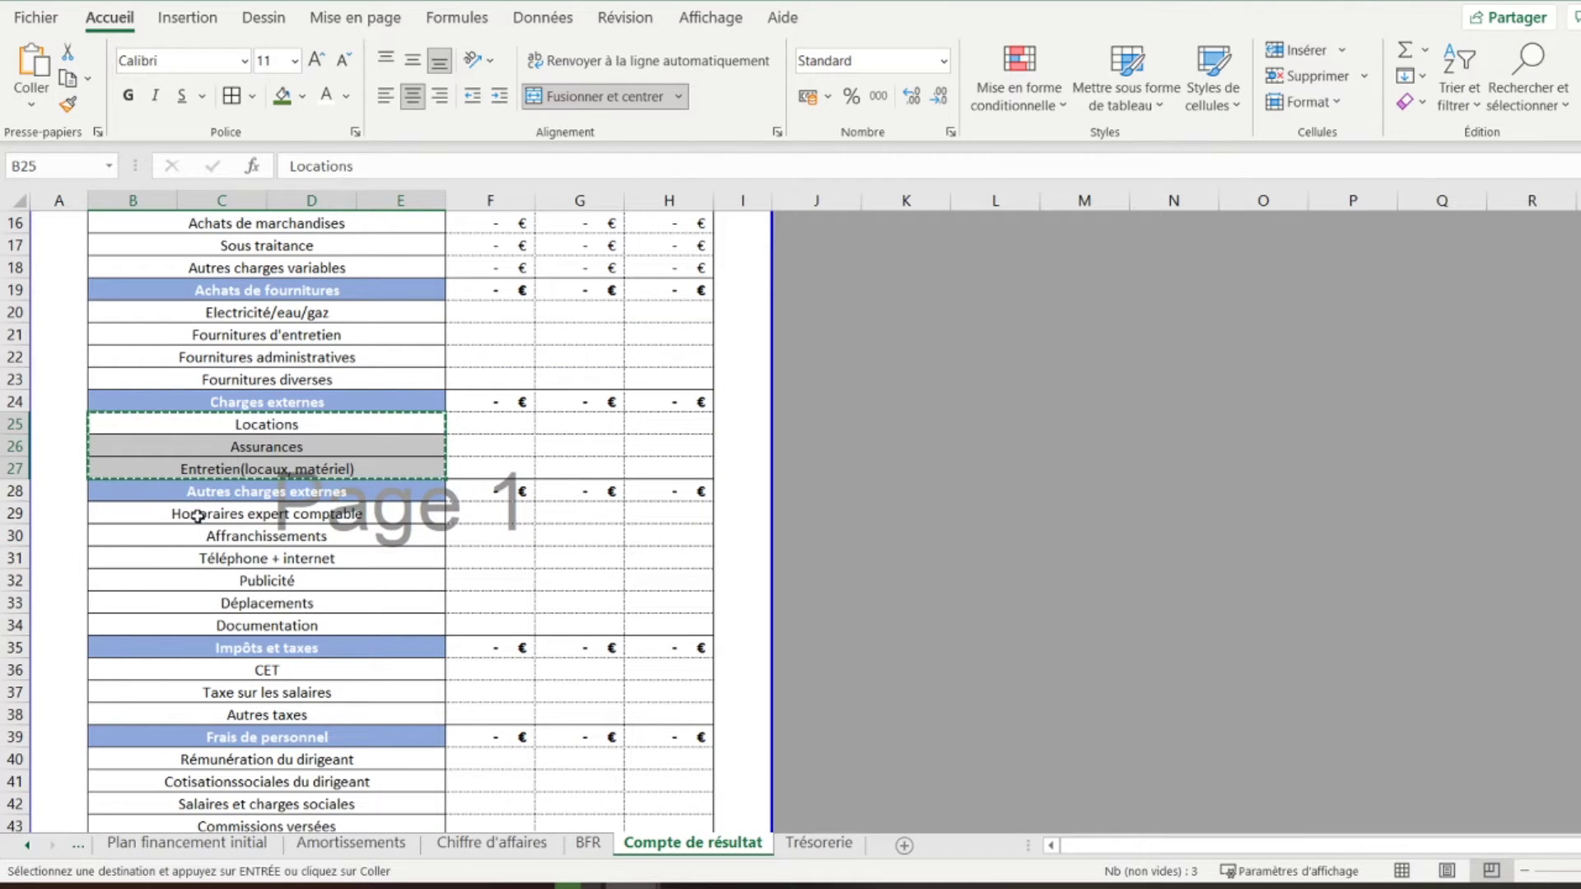
pyautogui.moveTo(202, 512); pyautogui.dragTo(166, 621)
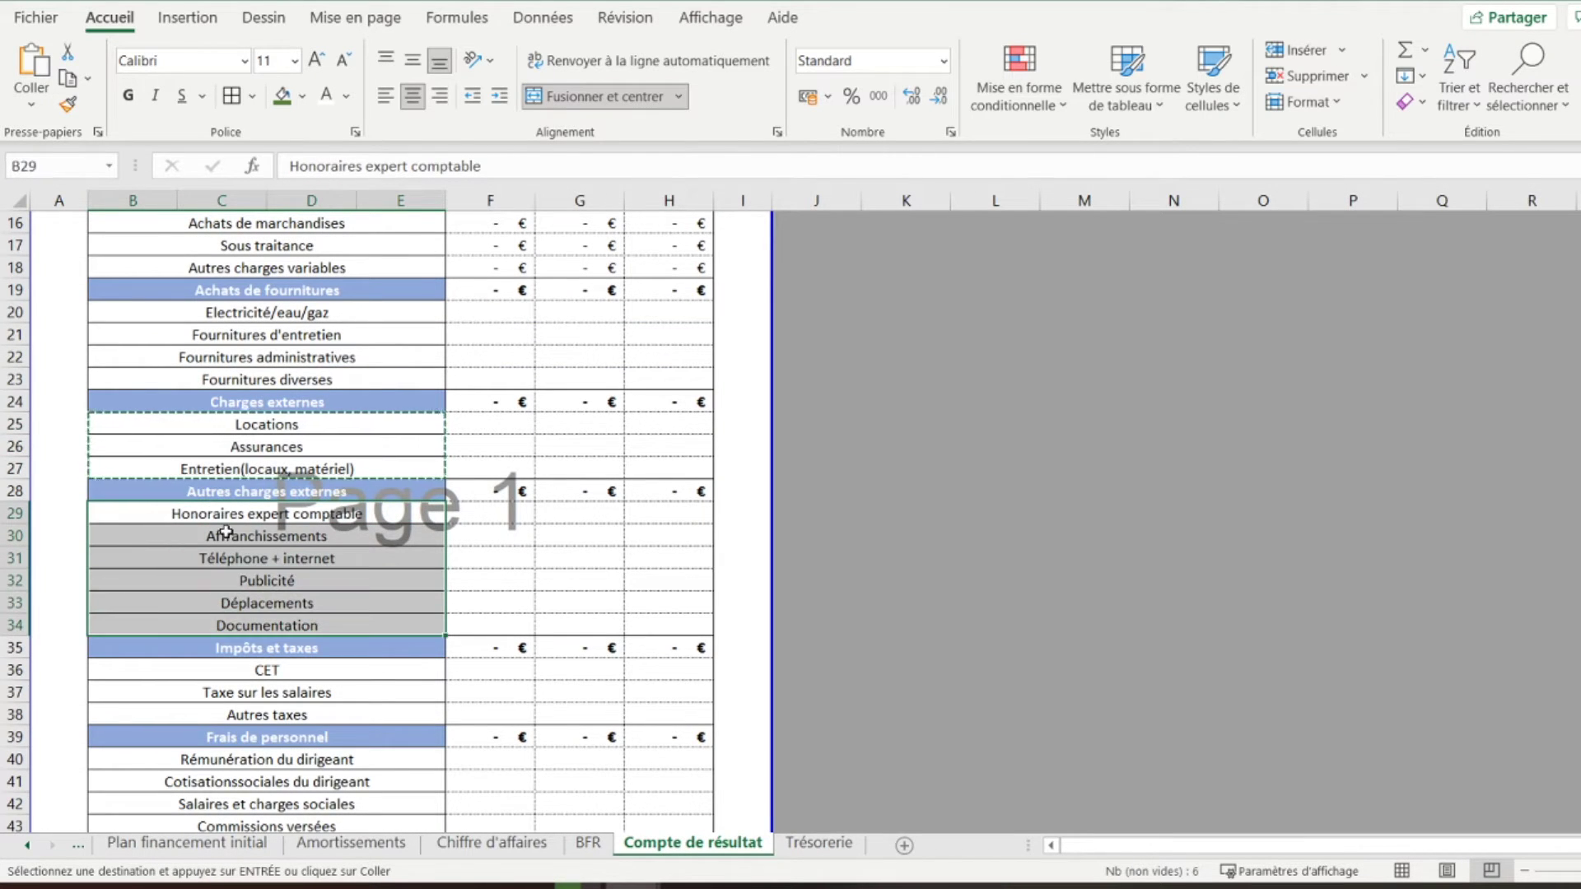
pyautogui.rightClick(229, 616)
pyautogui.click(288, 321)
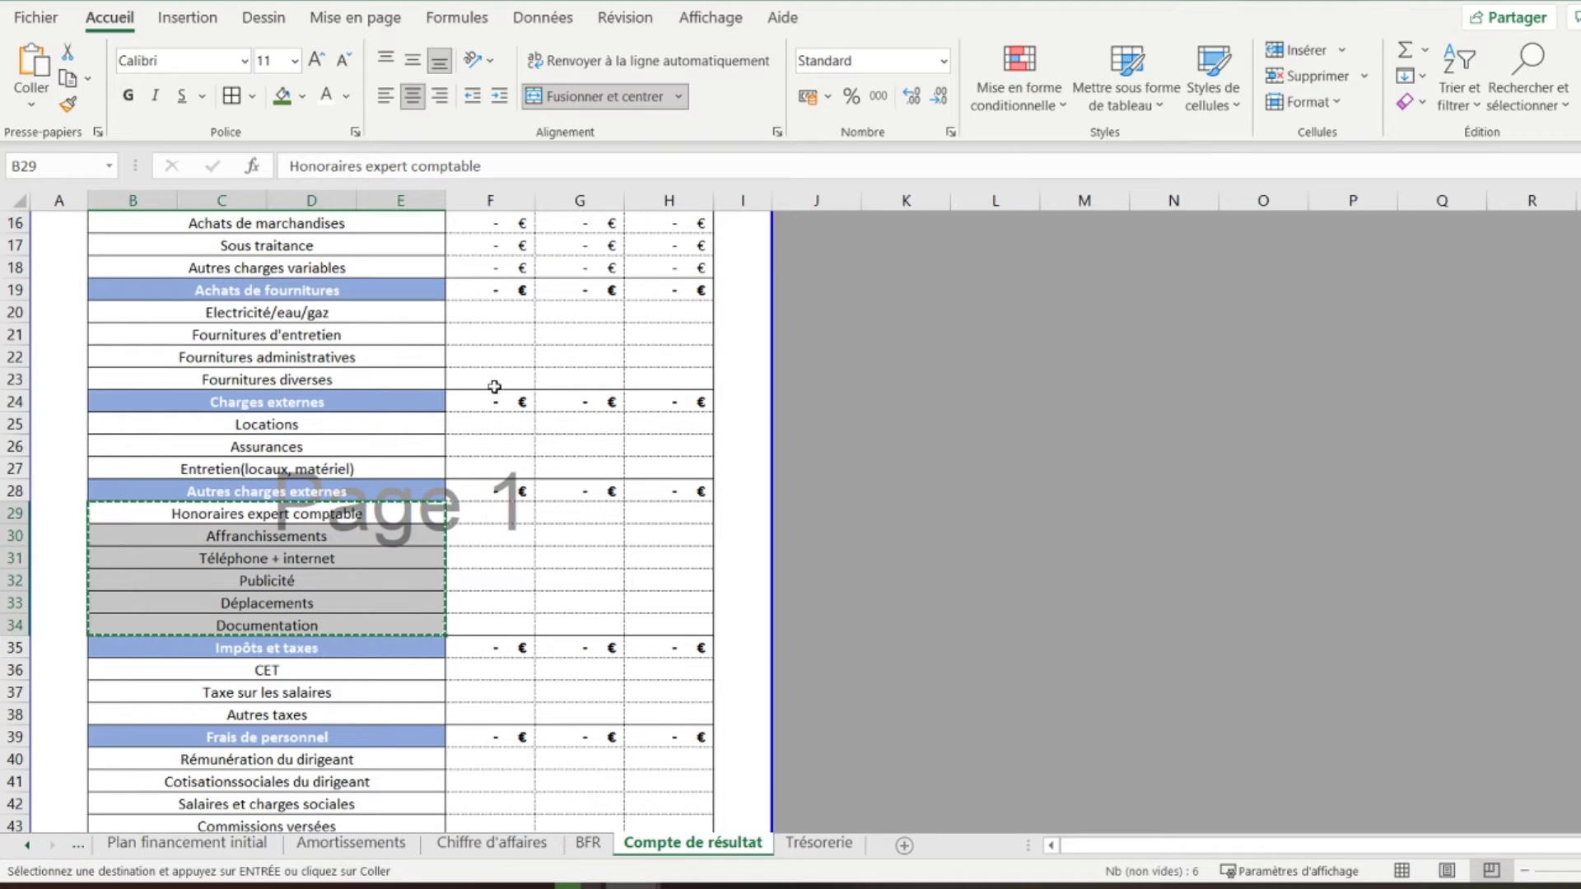
pyautogui.click(819, 843)
pyautogui.click(132, 602)
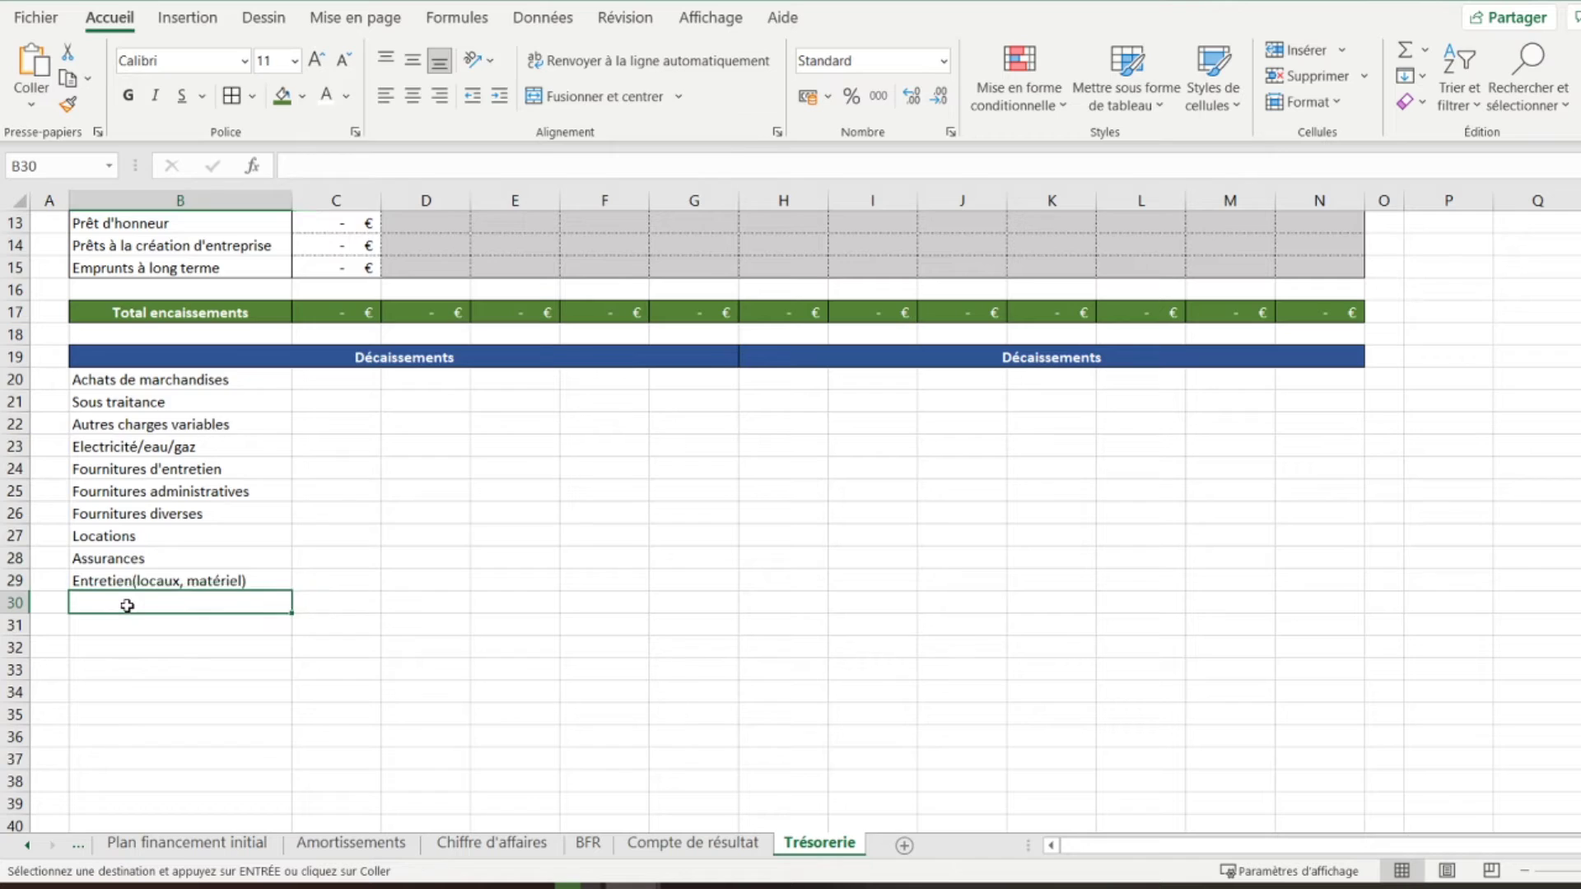
pyautogui.rightClick(132, 602)
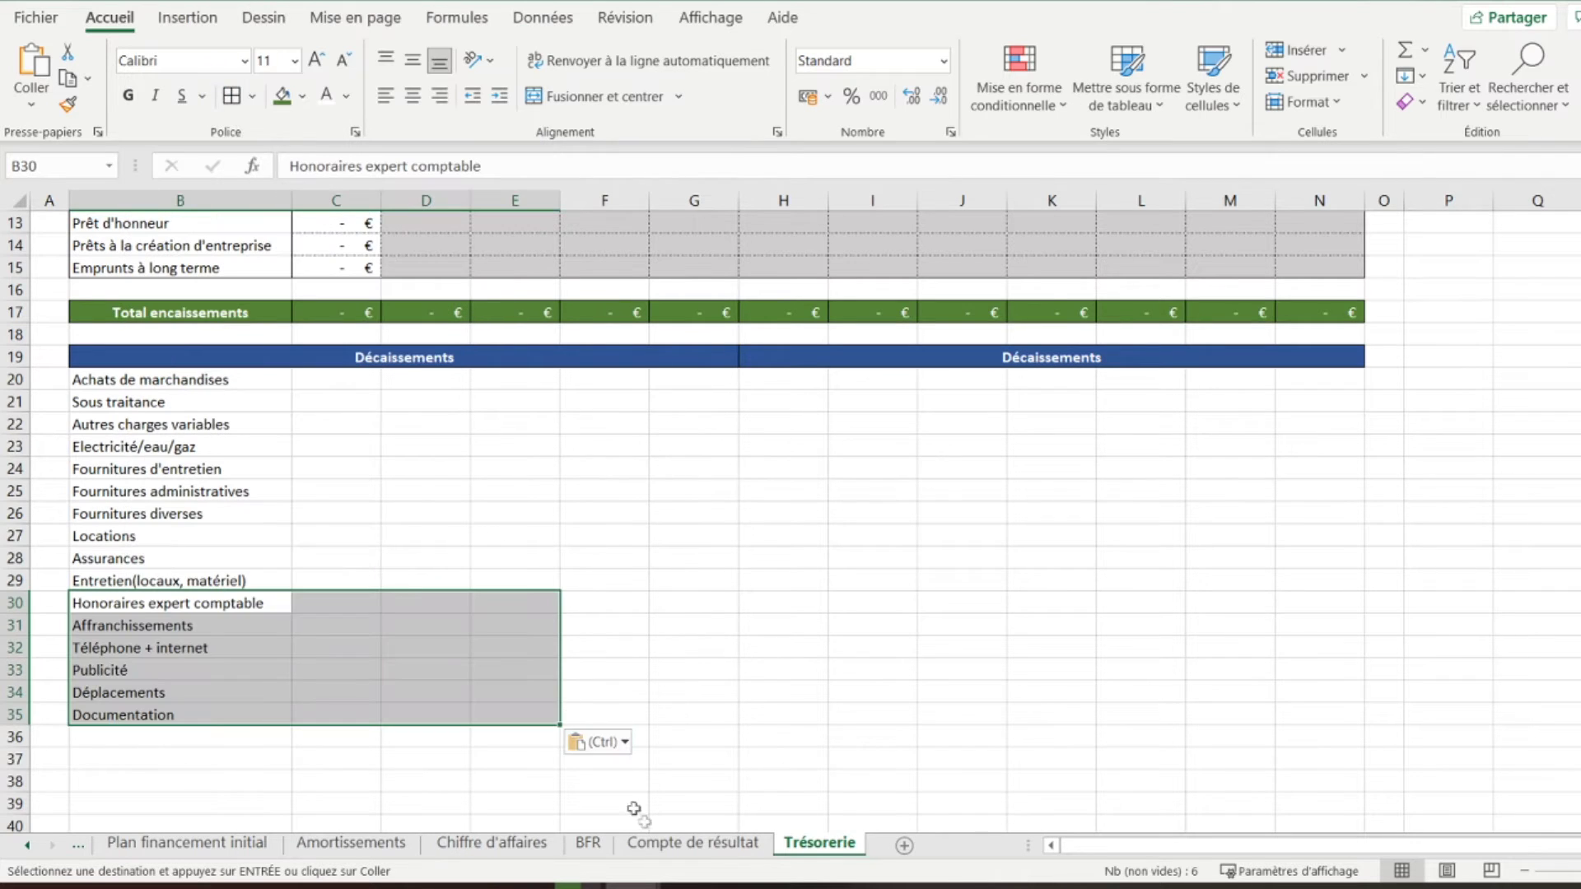
# Copy the Impôts et taxes labels, CET to Autres taxes, from Compte de résultat into Trésorerie from B36, without formatting
pyautogui.click(693, 842)
pyautogui.scroll(-5, 486, 502)
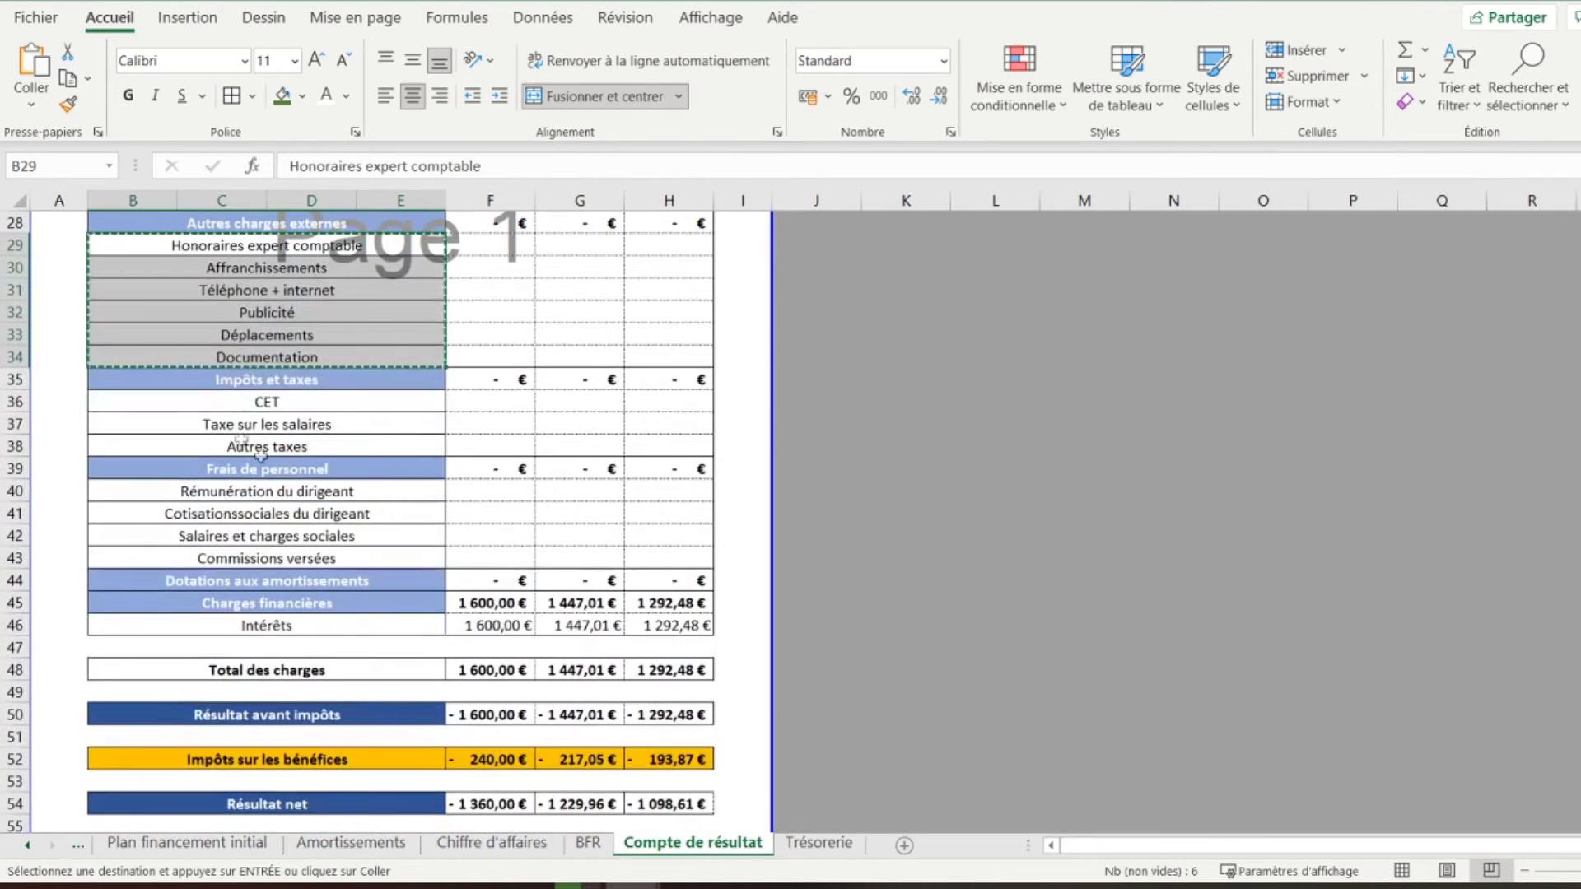
pyautogui.moveTo(202, 402); pyautogui.dragTo(224, 446)
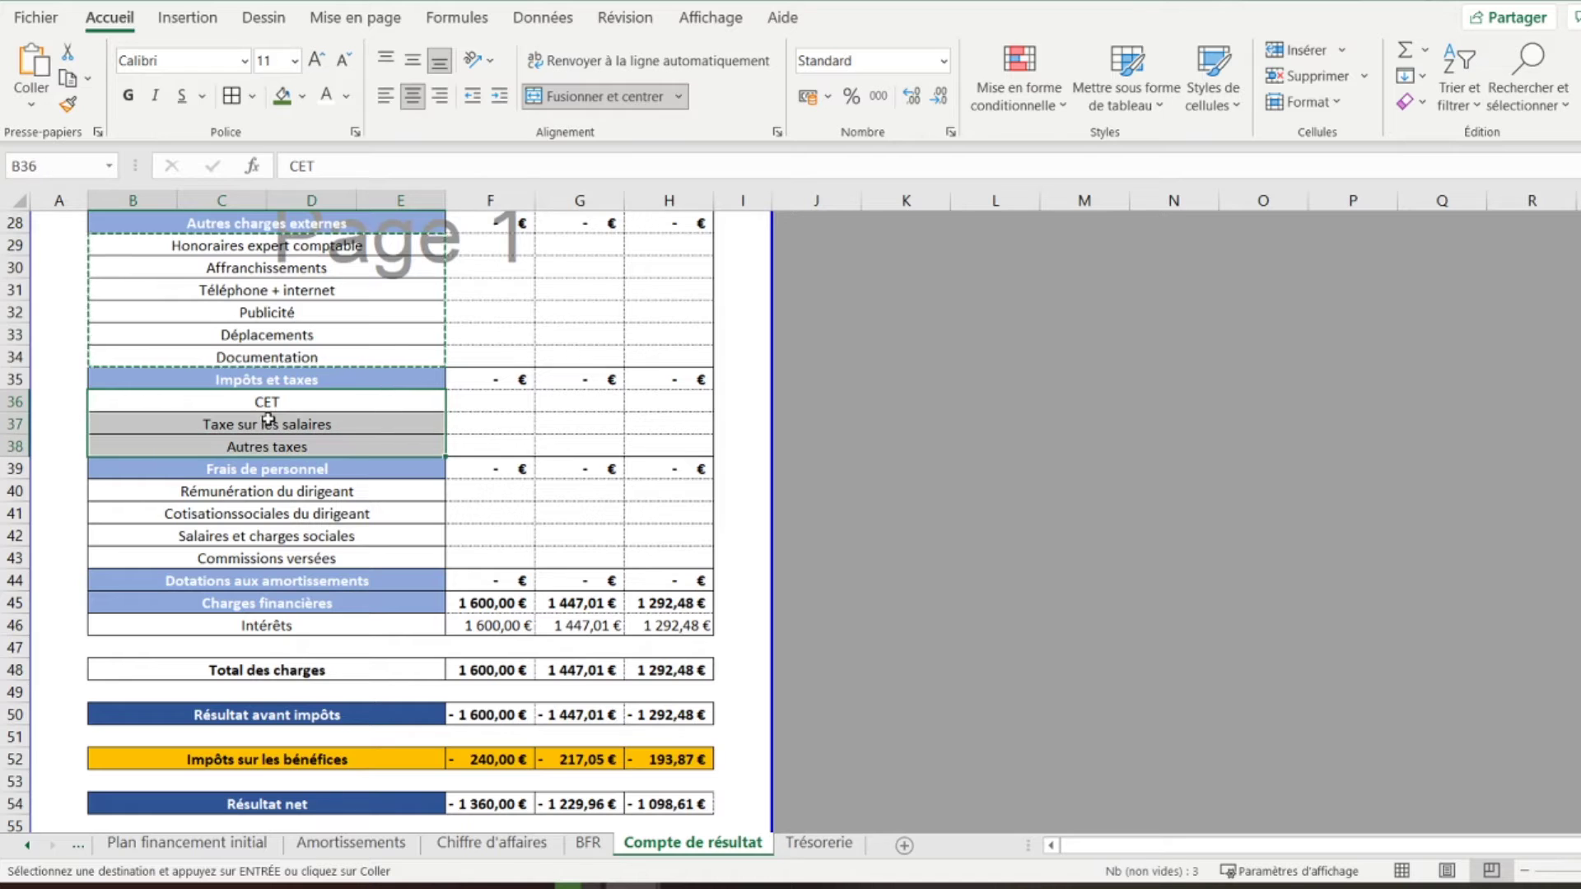
pyautogui.rightClick(269, 423)
pyautogui.click(338, 324)
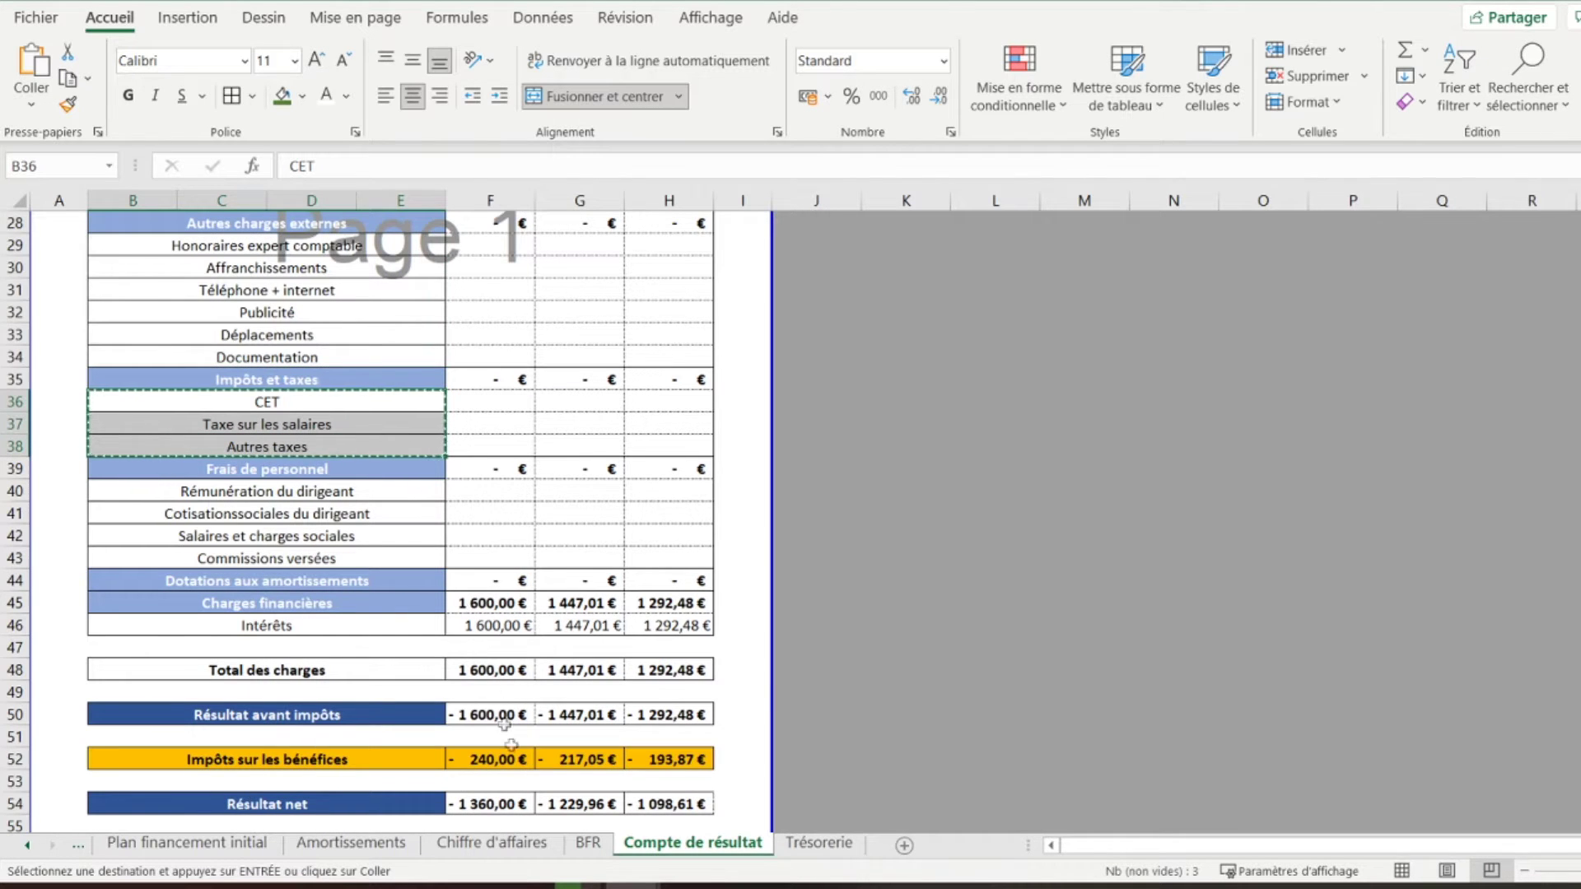
pyautogui.click(819, 842)
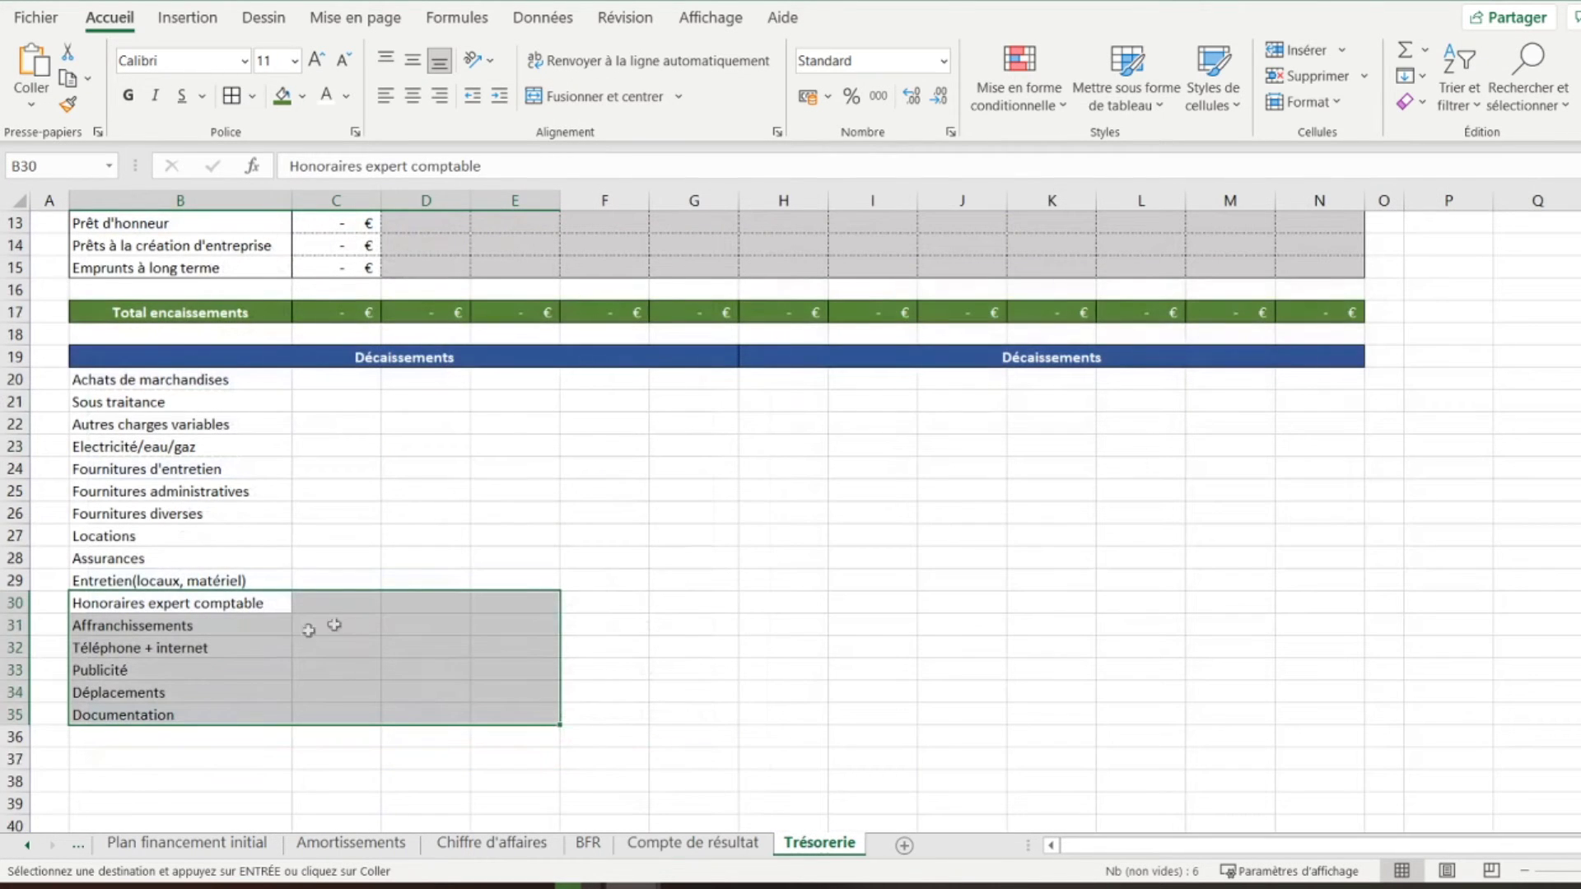
pyautogui.click(144, 732)
pyautogui.rightClick(144, 736)
pyautogui.click(220, 216)
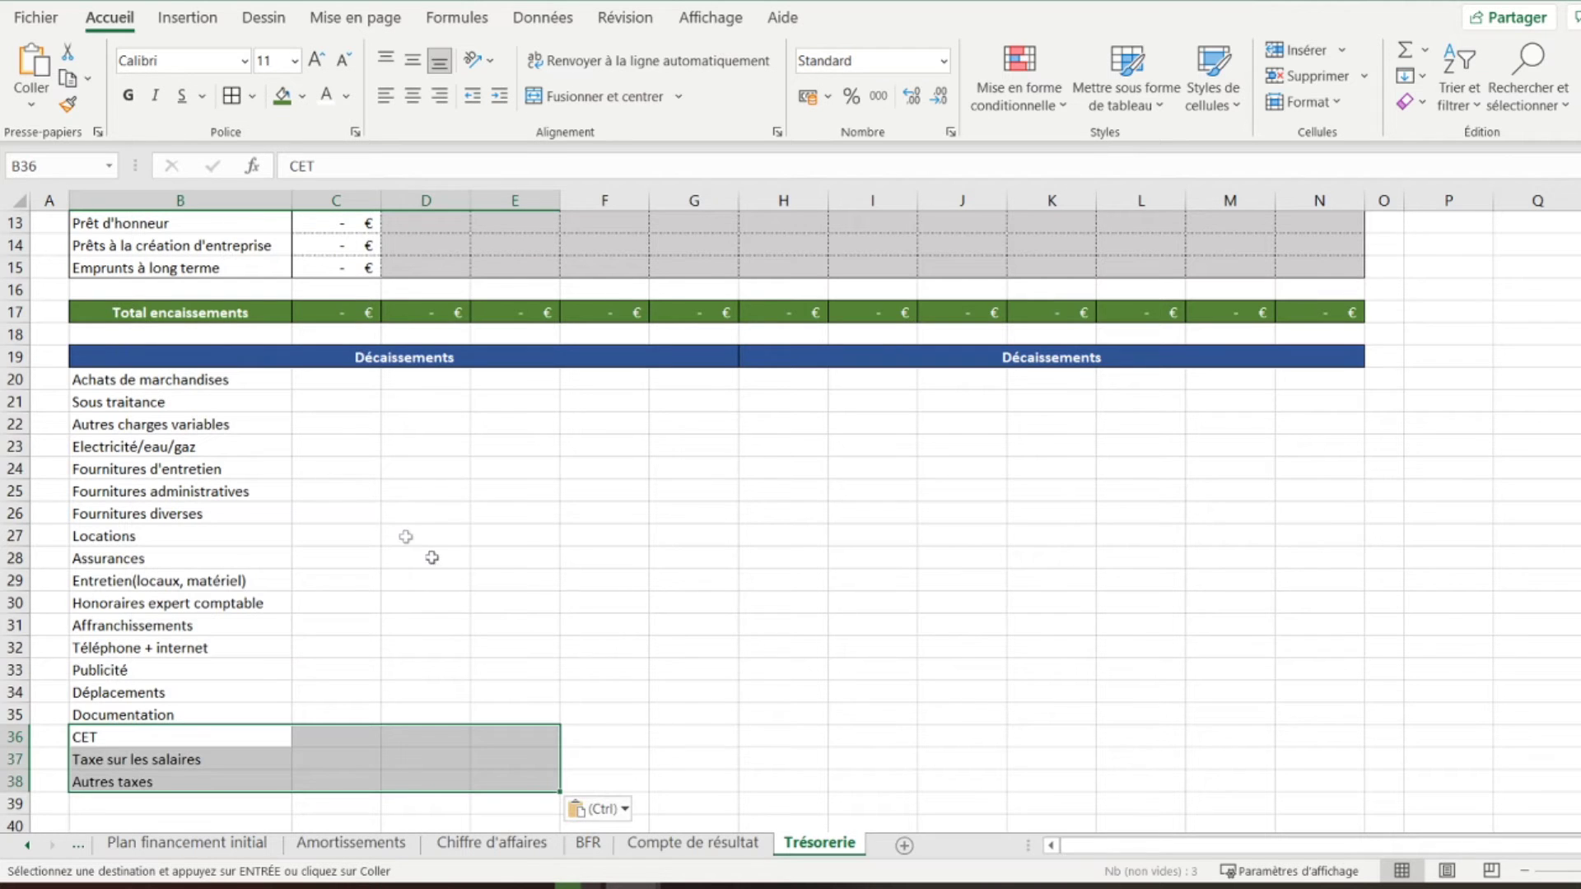
# Copy the Frais de personnel labels, Rémunération du dirigeant to Commissions versées, from Compte de résultat into Trésorerie from B39, without formatting
pyautogui.scroll(-4, 440, 564)
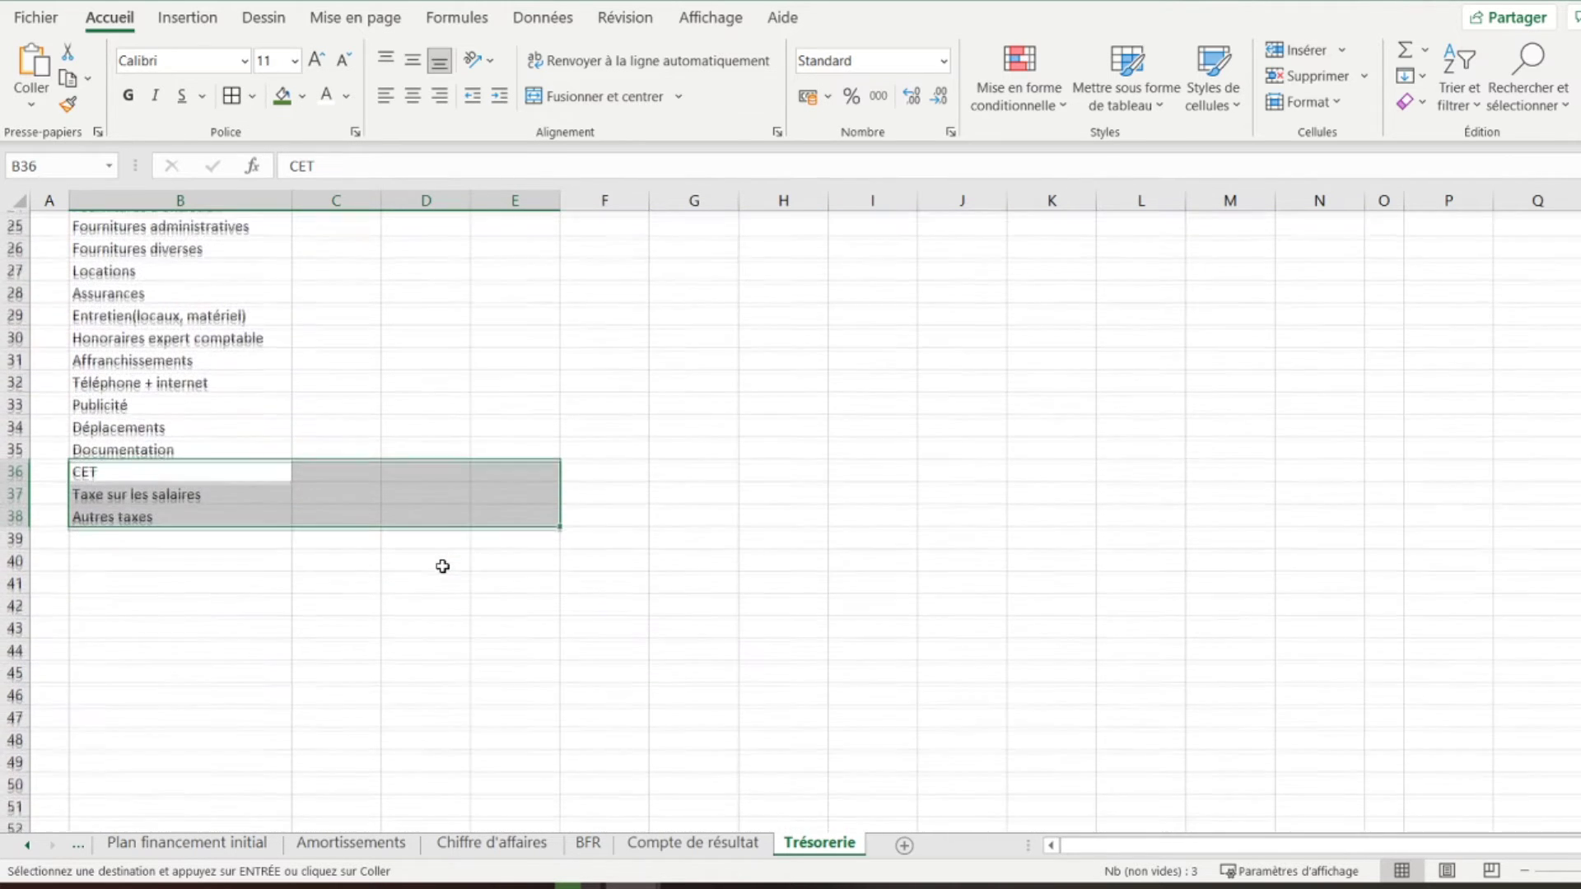
pyautogui.click(677, 843)
pyautogui.moveTo(211, 491); pyautogui.dragTo(215, 557)
pyautogui.rightClick(265, 516)
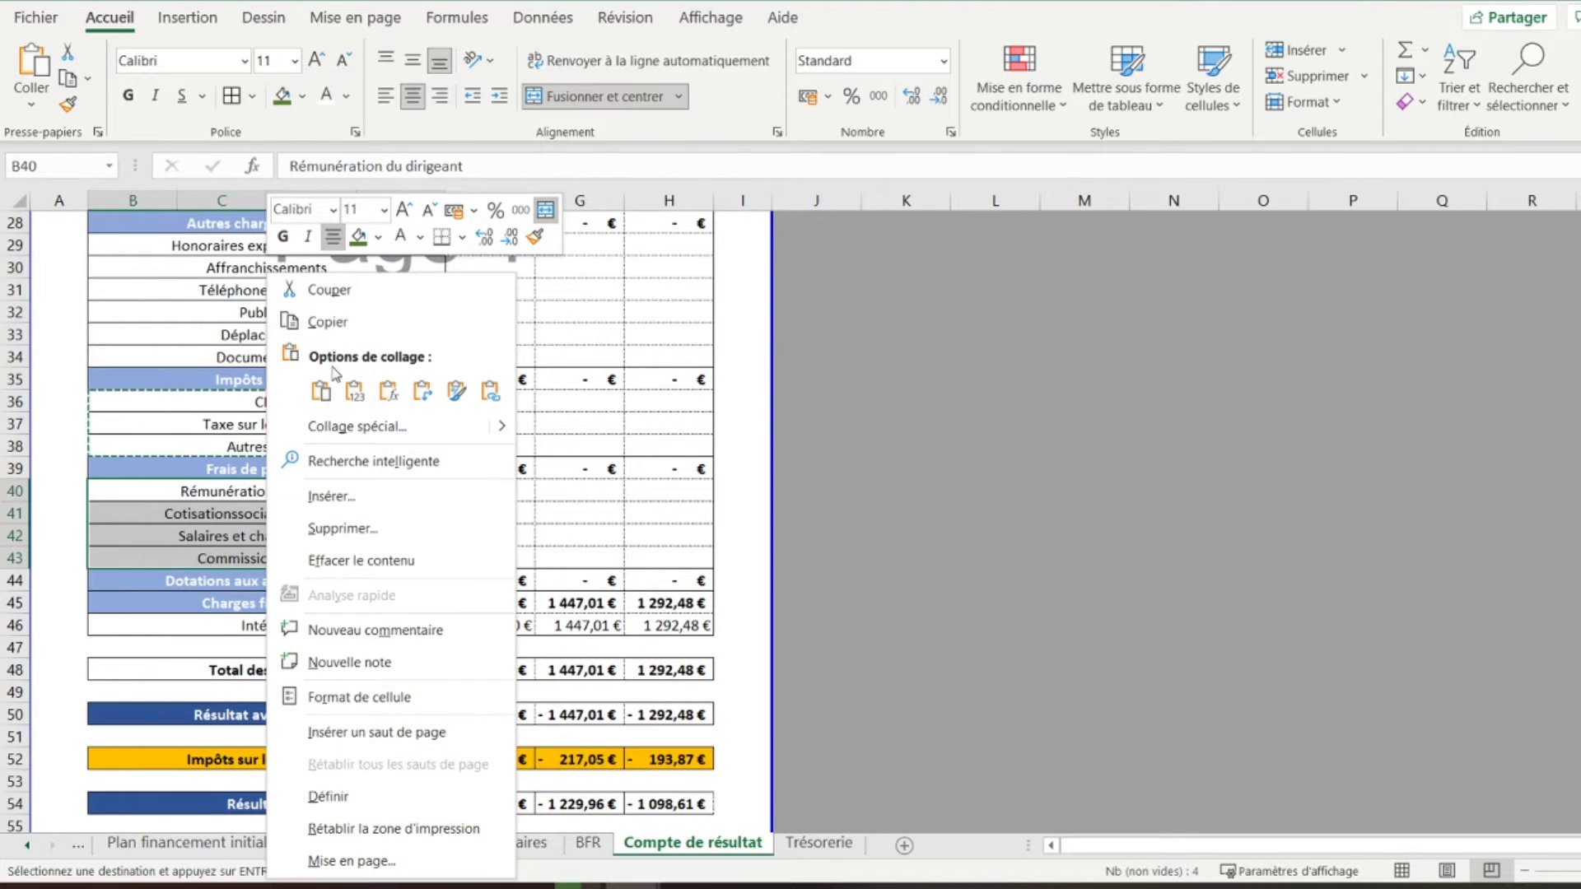
pyautogui.click(399, 329)
pyautogui.click(815, 846)
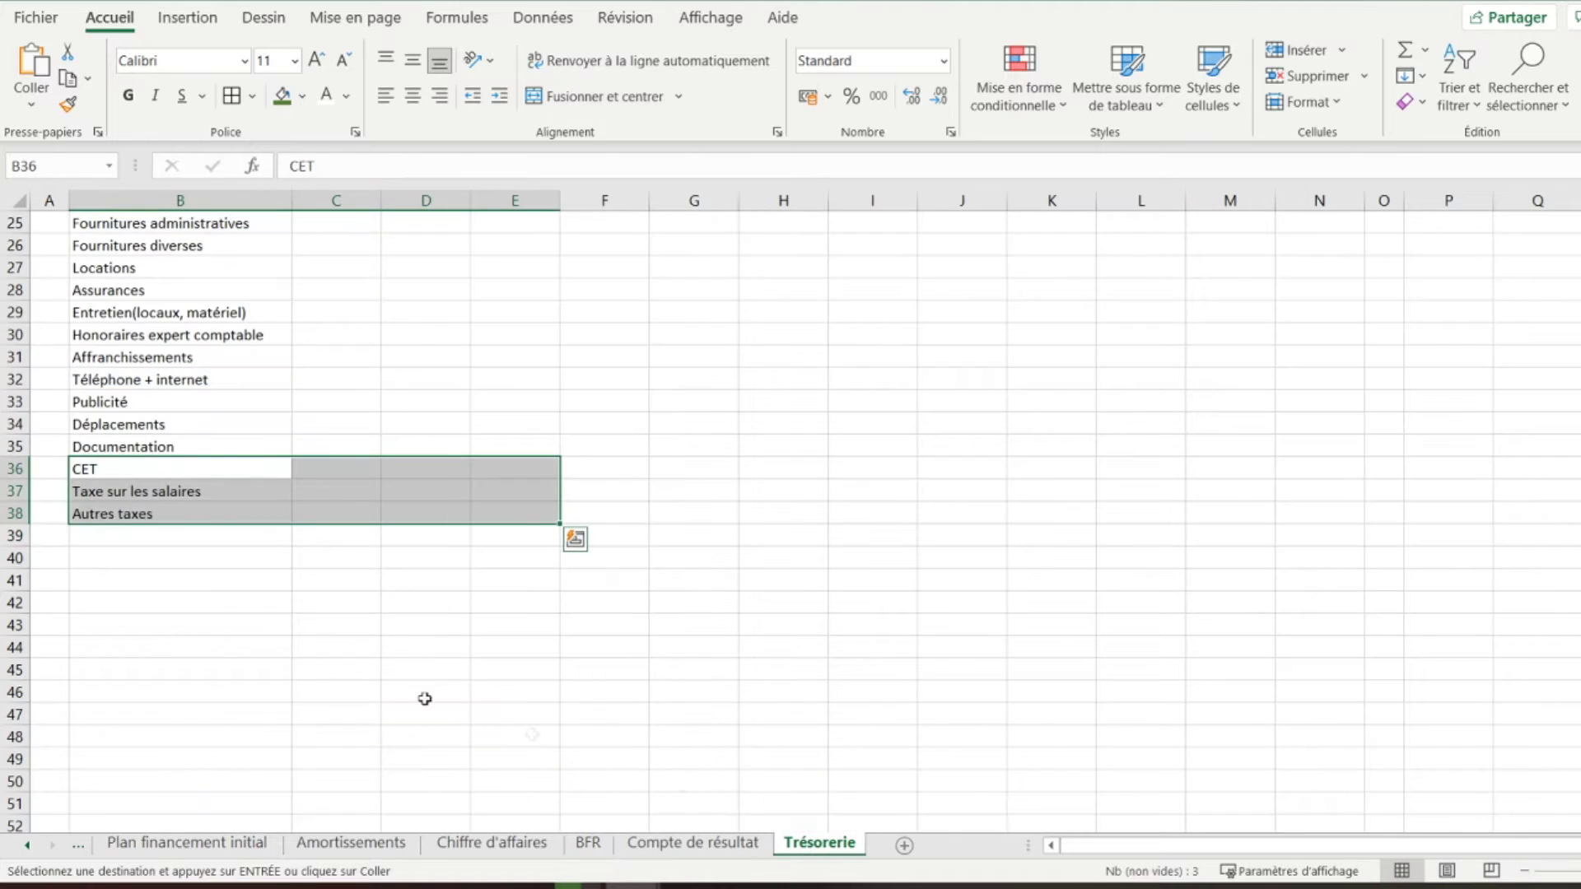
pyautogui.click(160, 529)
pyautogui.rightClick(147, 532)
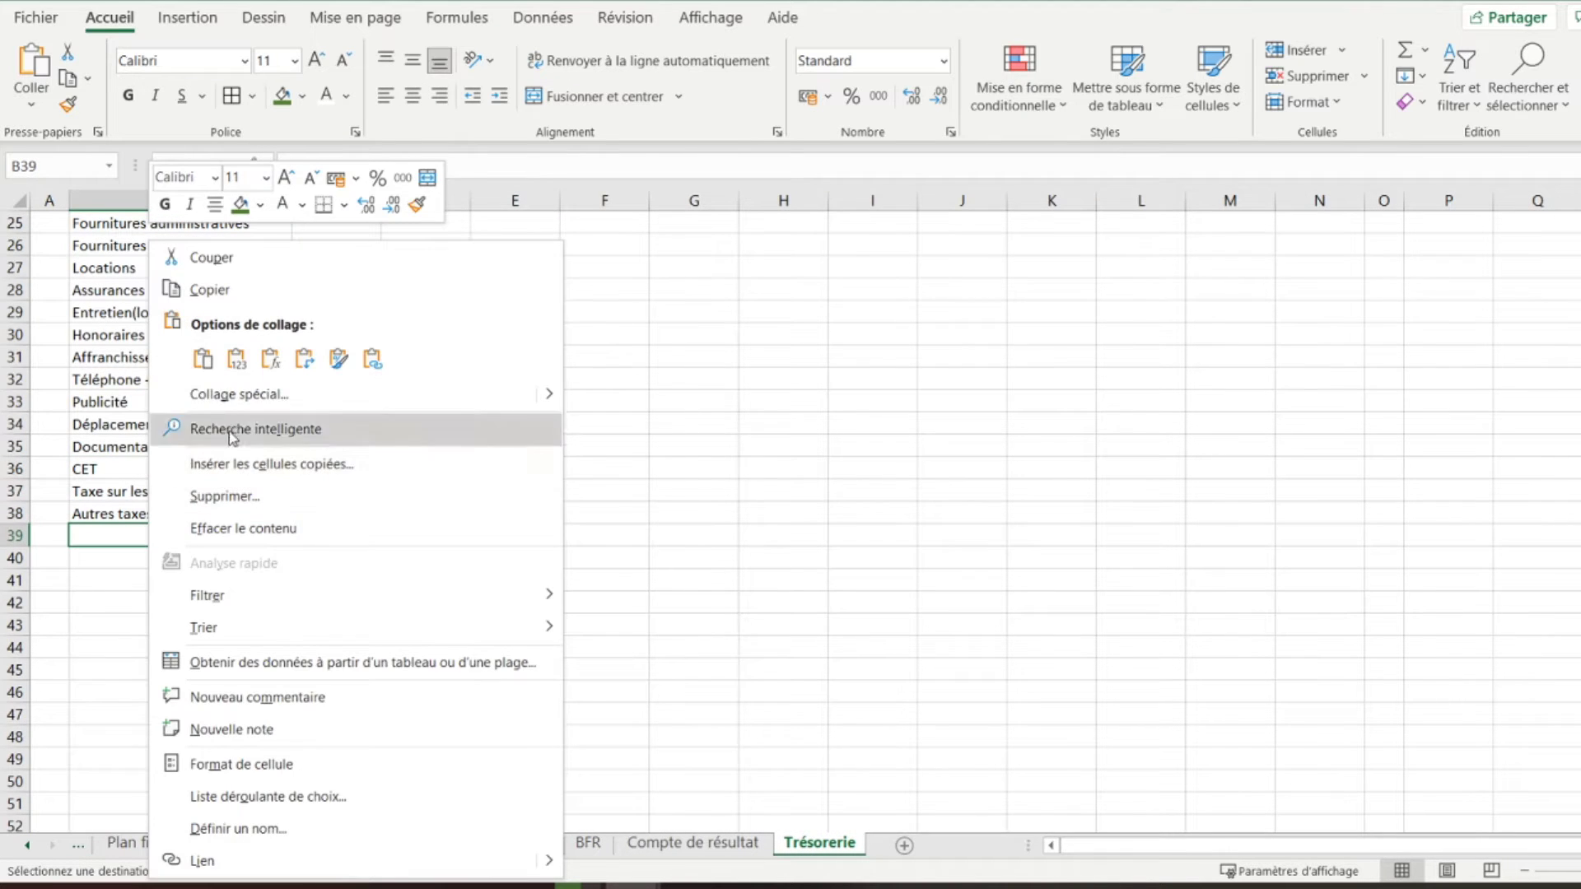
pyautogui.click(230, 362)
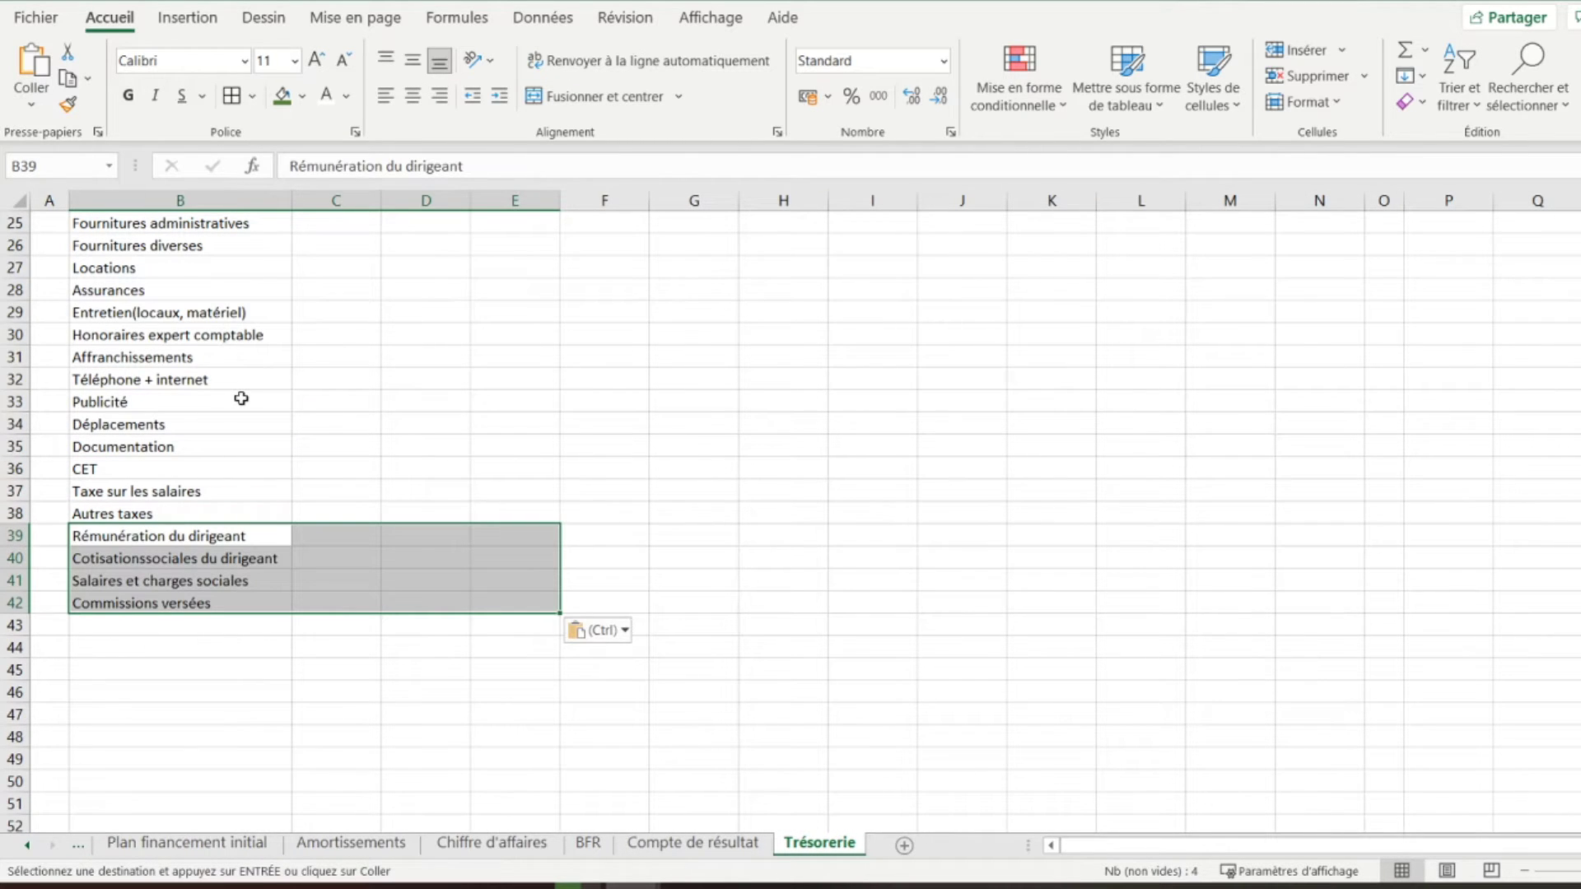
# Copy the Intérêts label from Compte de résultat into Trésorerie cell B43, without formatting
pyautogui.scroll(-1, 489, 547)
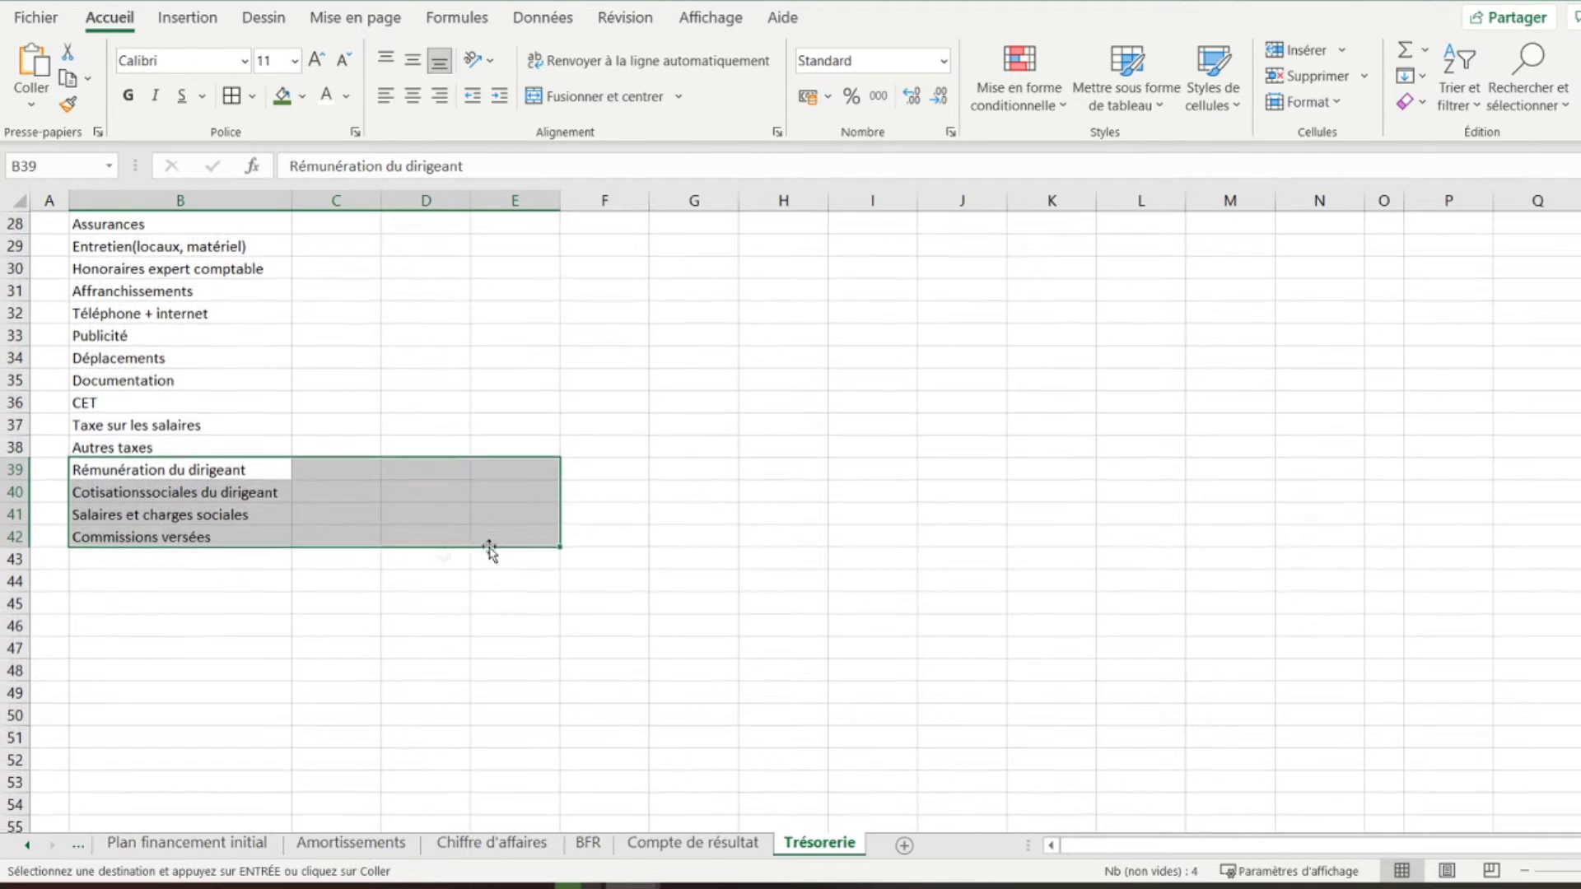
pyautogui.click(155, 559)
pyautogui.click(690, 842)
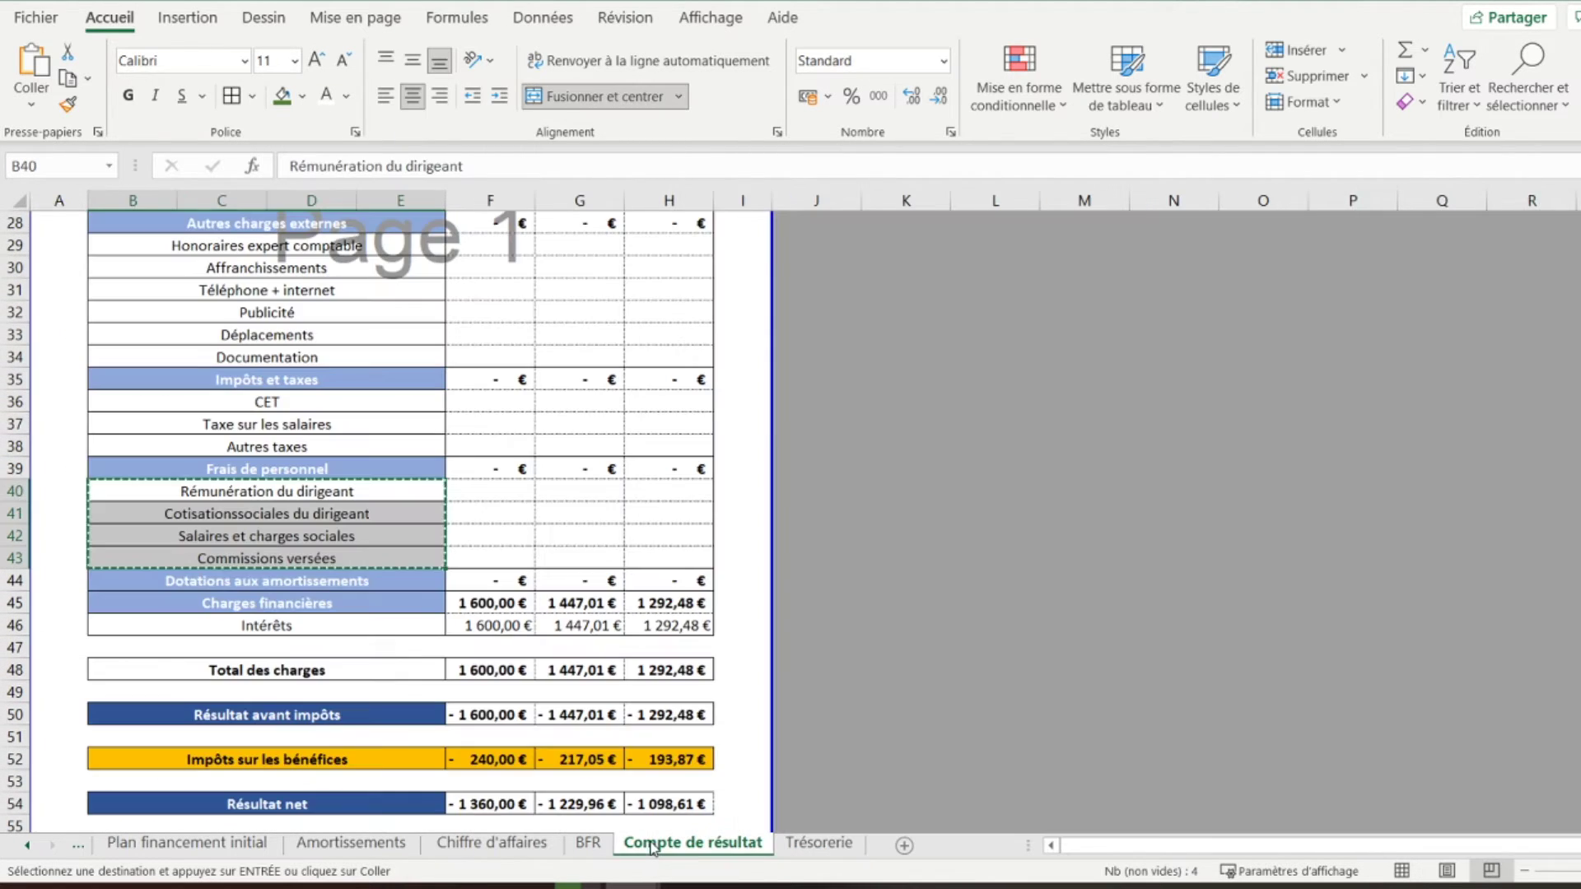
pyautogui.click(272, 624)
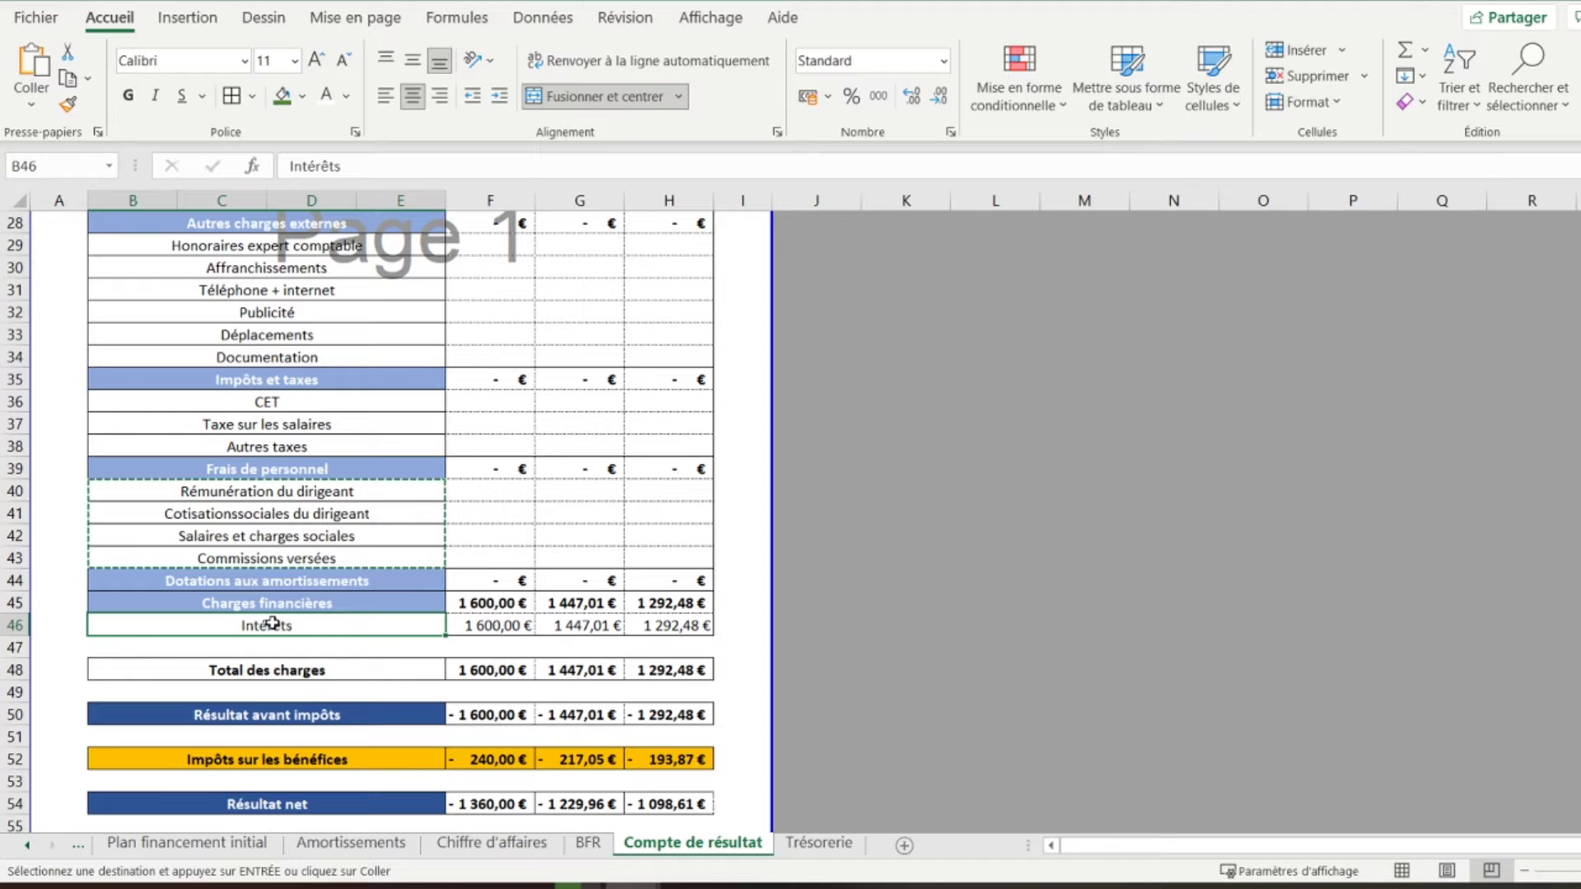
pyautogui.rightClick(273, 625)
pyautogui.click(336, 68)
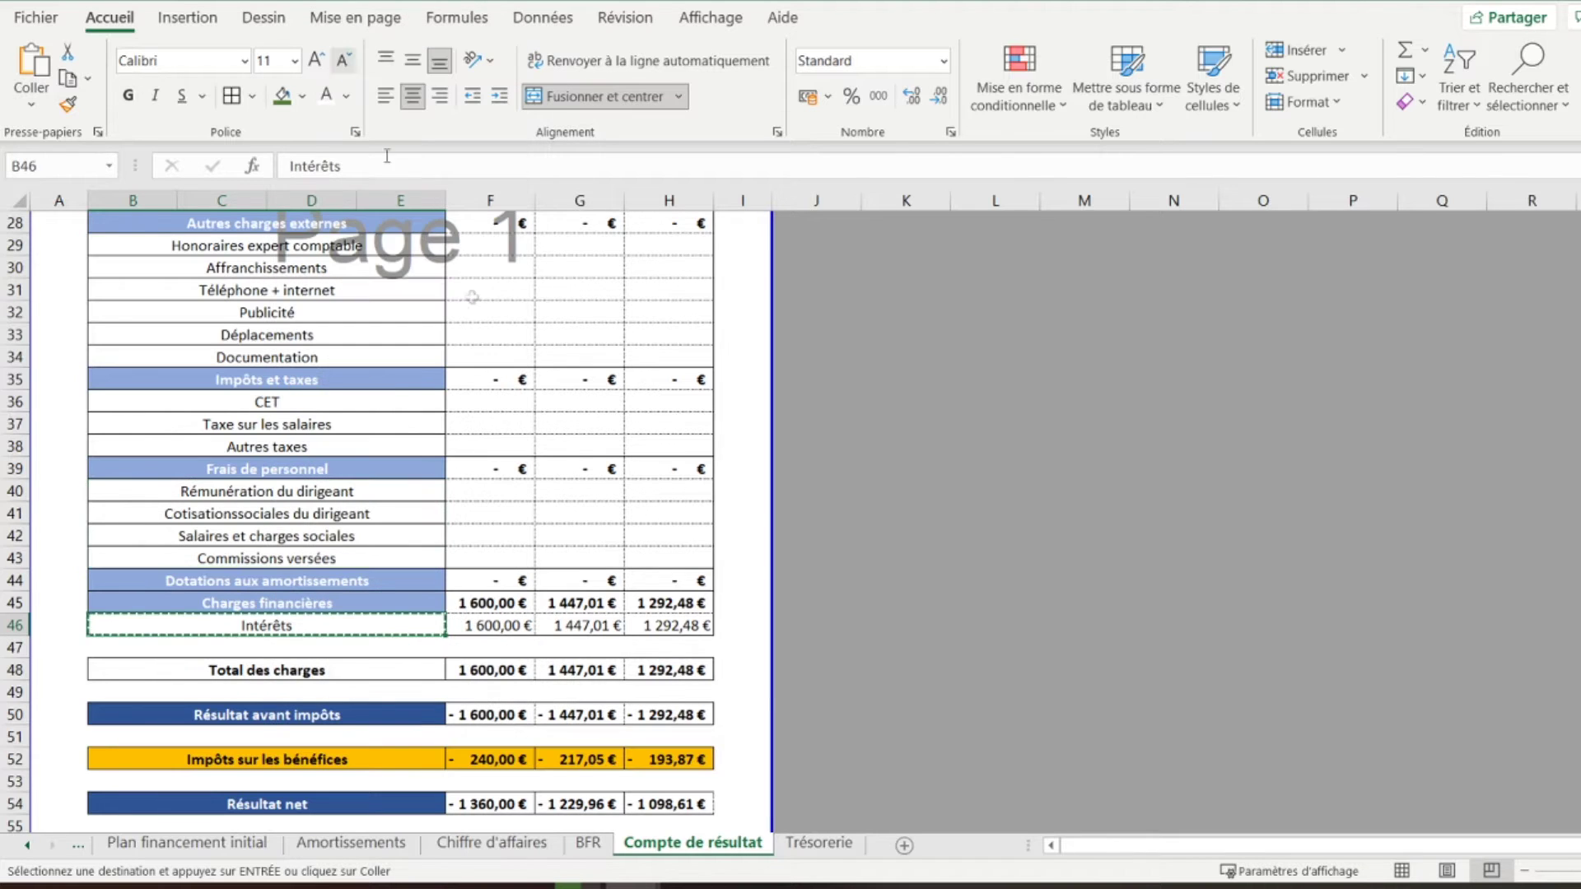
pyautogui.click(815, 843)
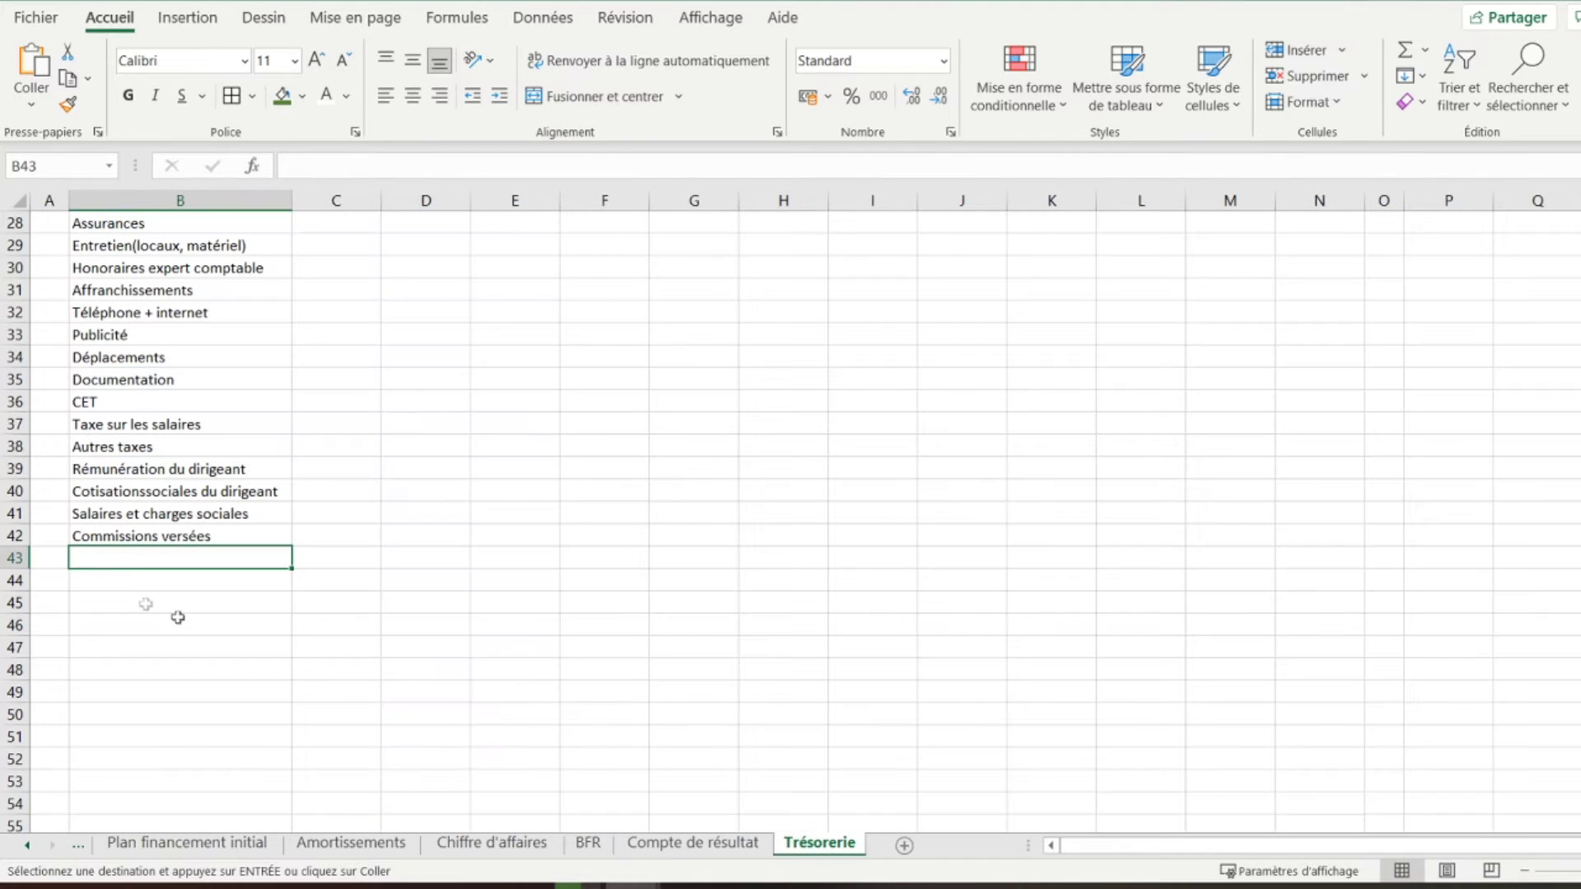
pyautogui.rightClick(115, 559)
pyautogui.click(196, 357)
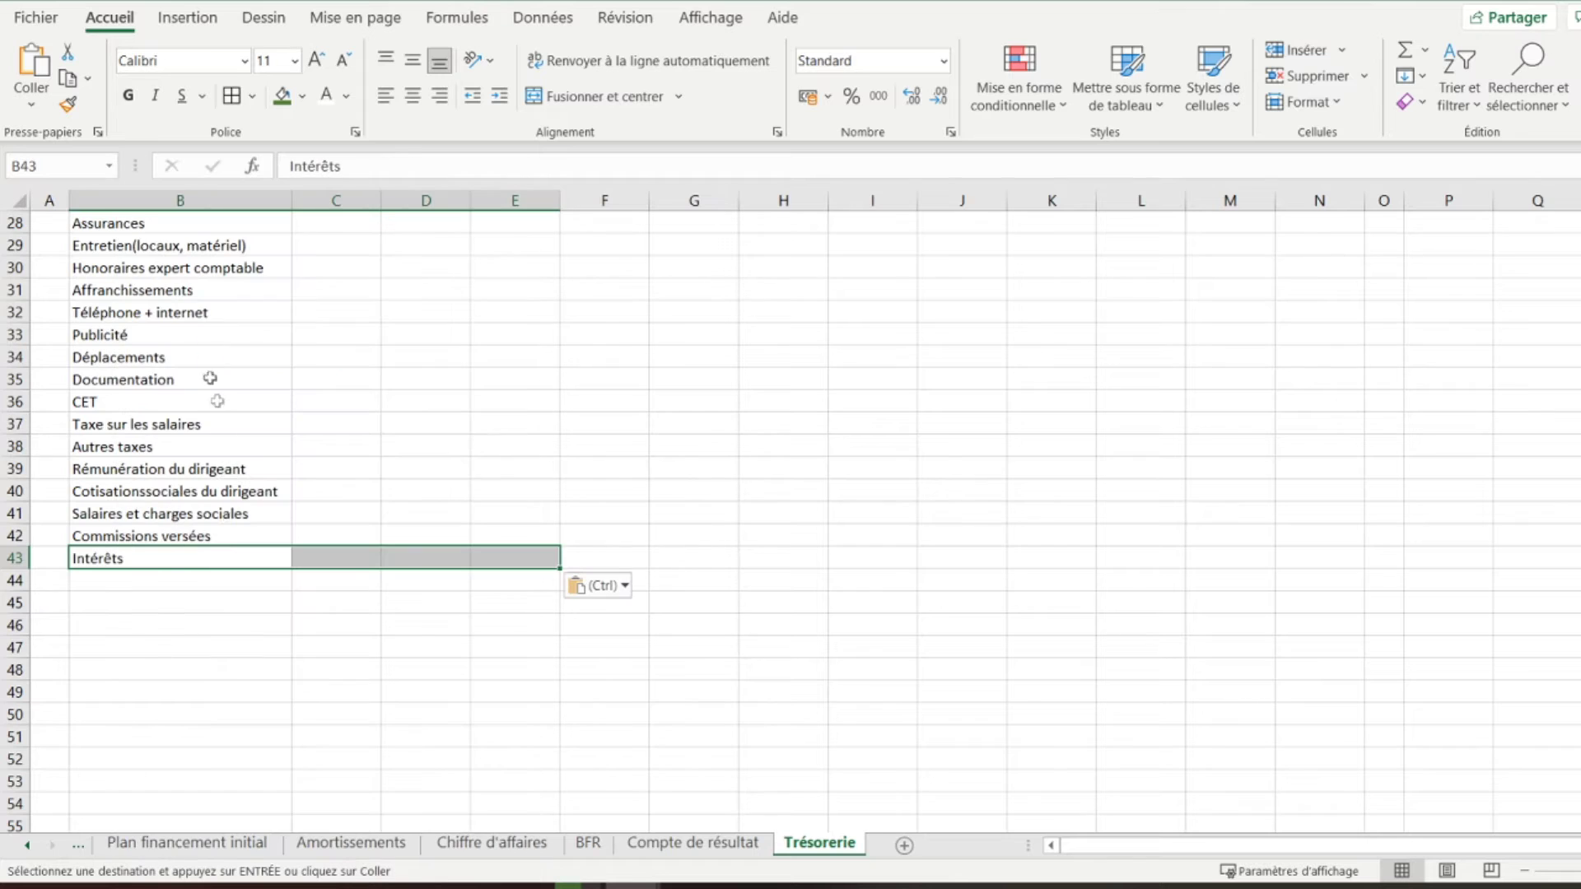
# Enter the label "Remboursement en capital" in B44, below Intérêts
pyautogui.click(166, 582)
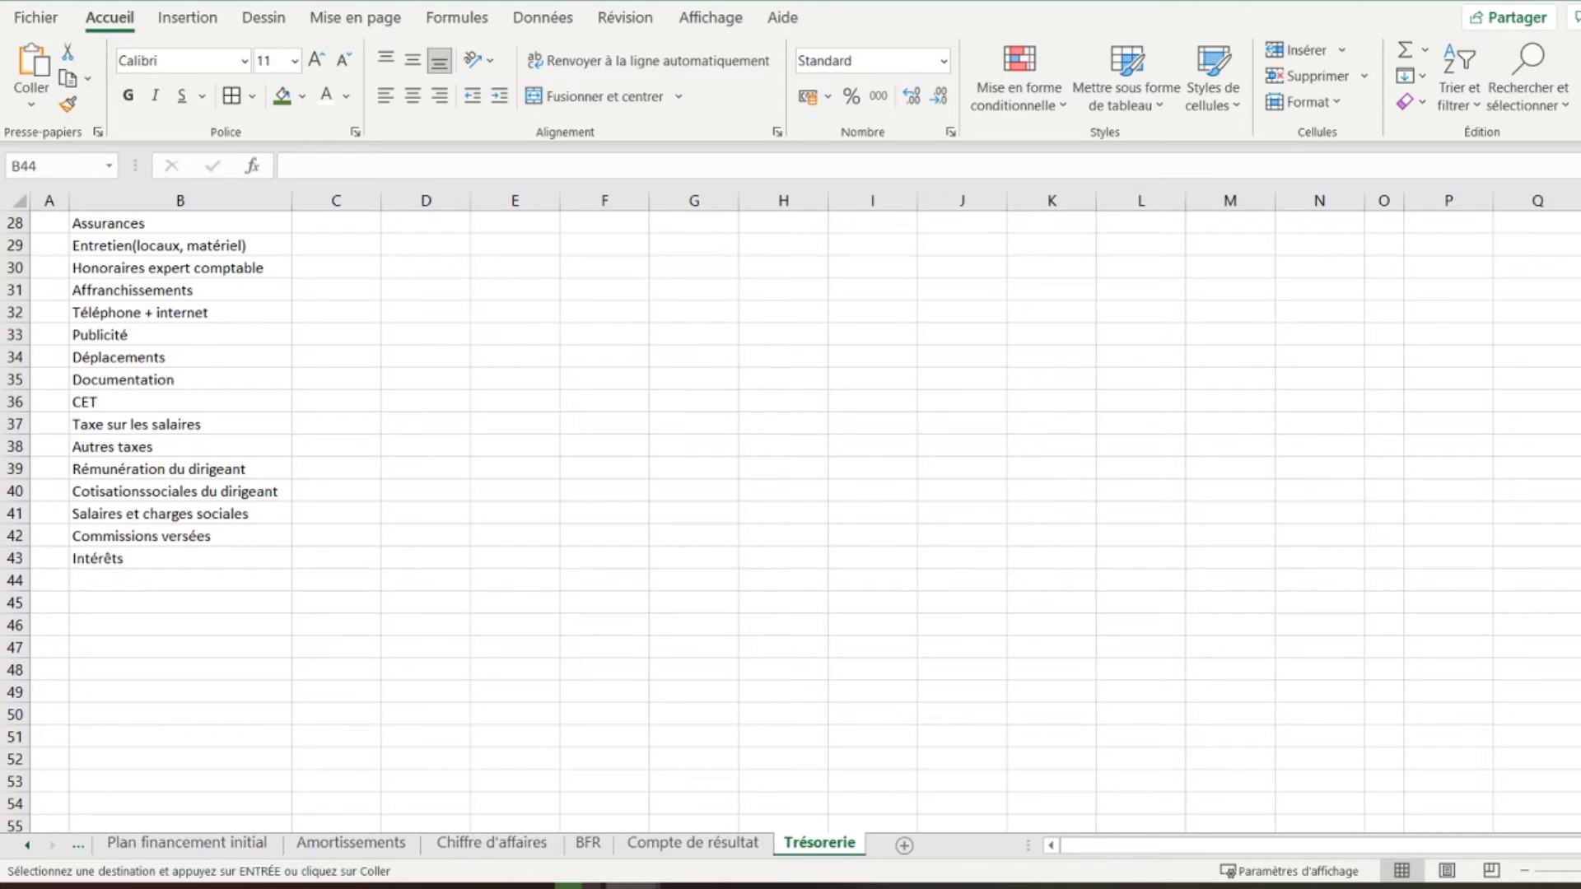
pyautogui.click(146, 579)
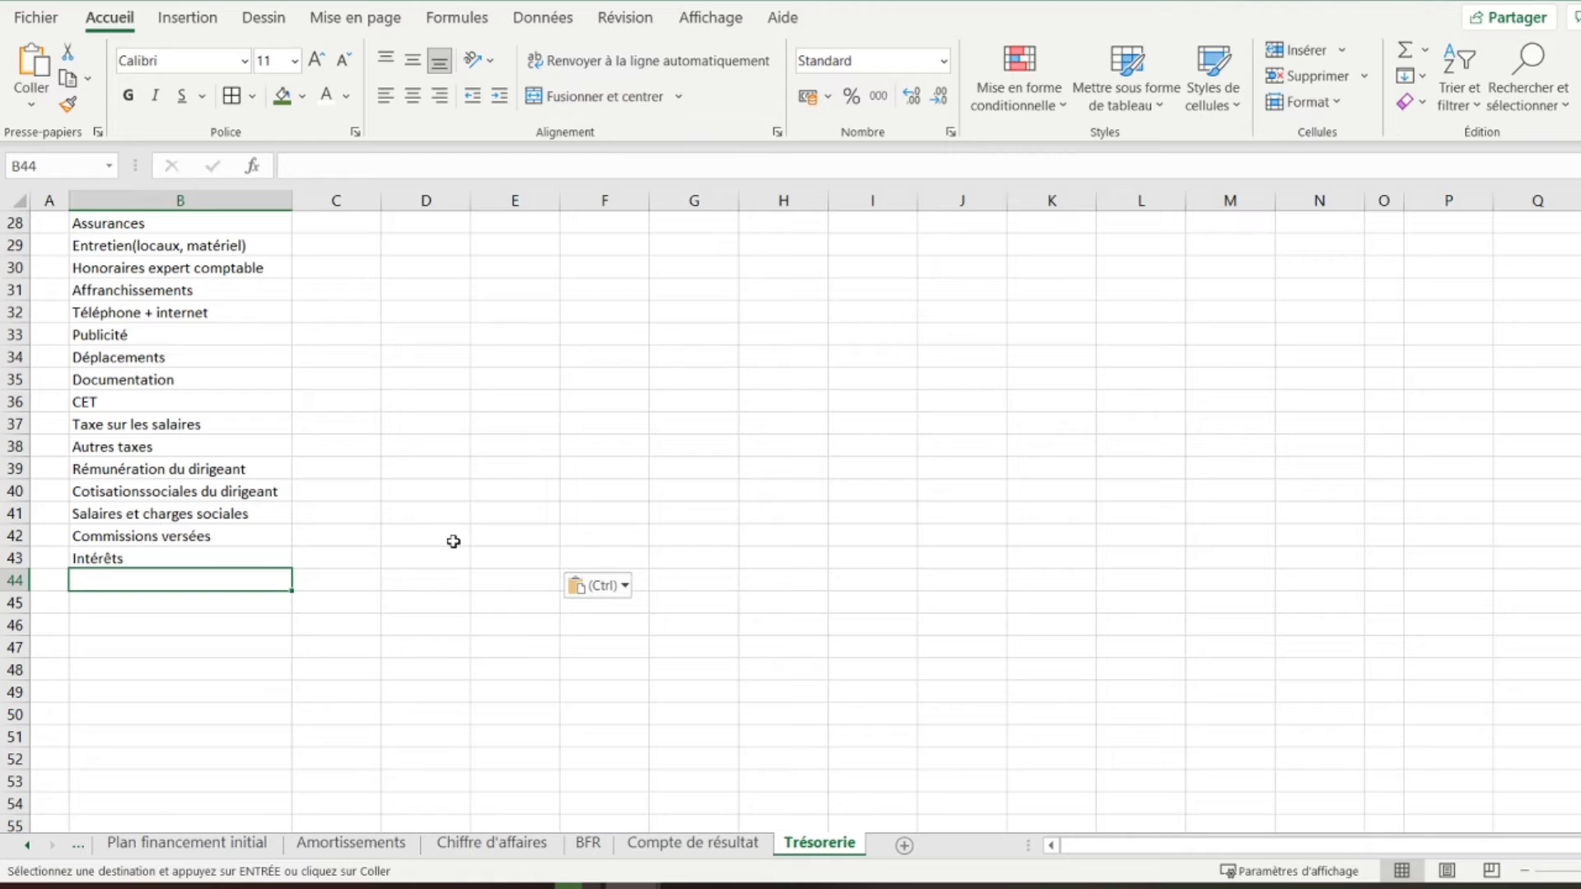
pyautogui.write('Remboursement en')
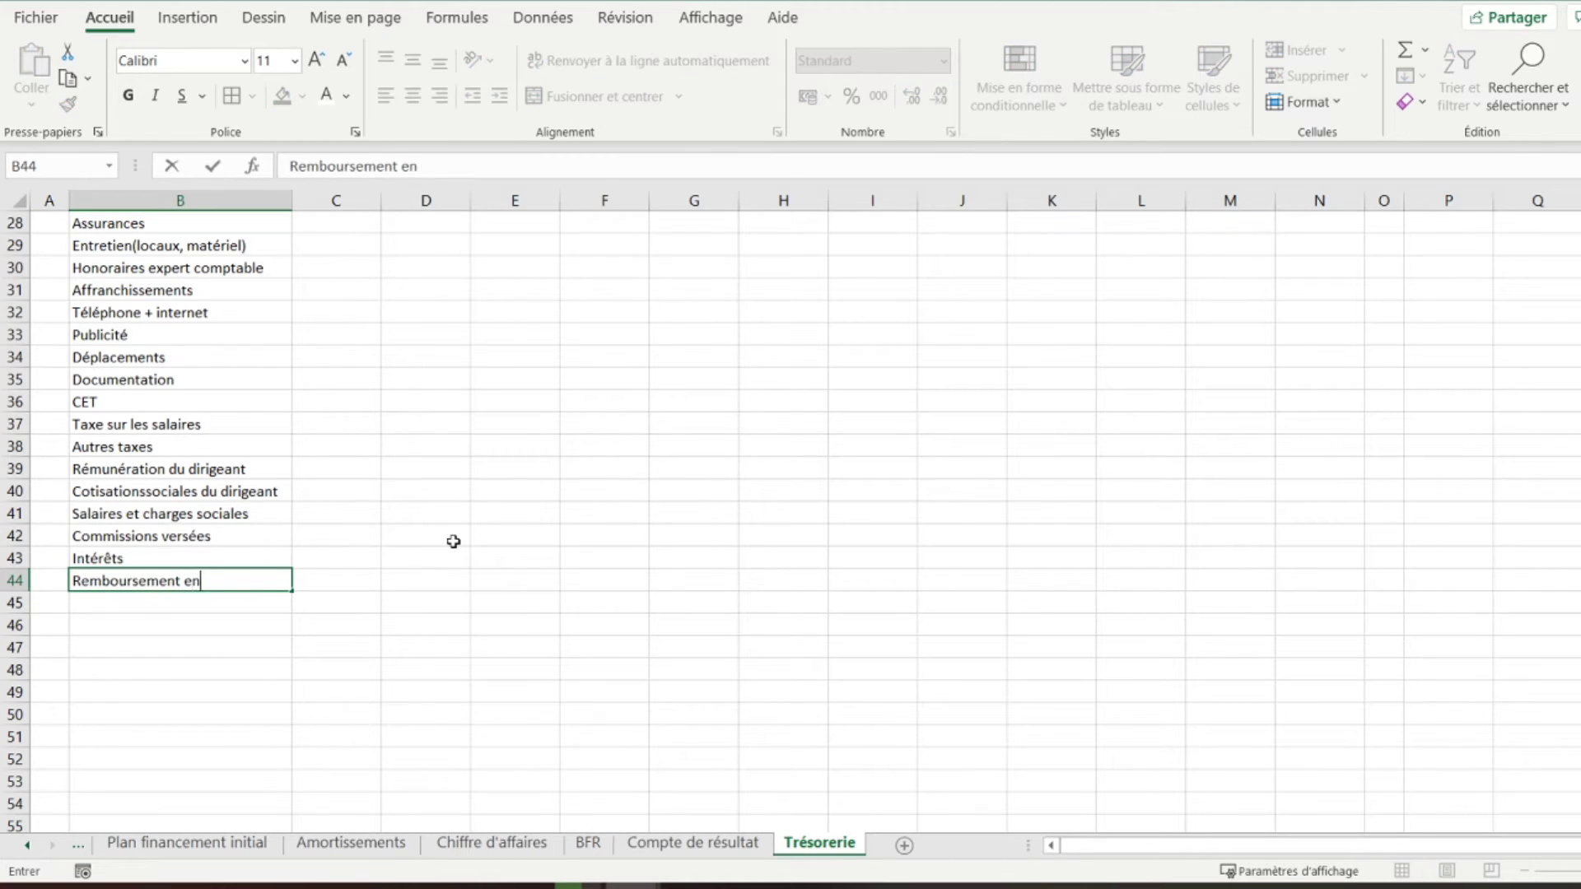
pyautogui.press('Return')
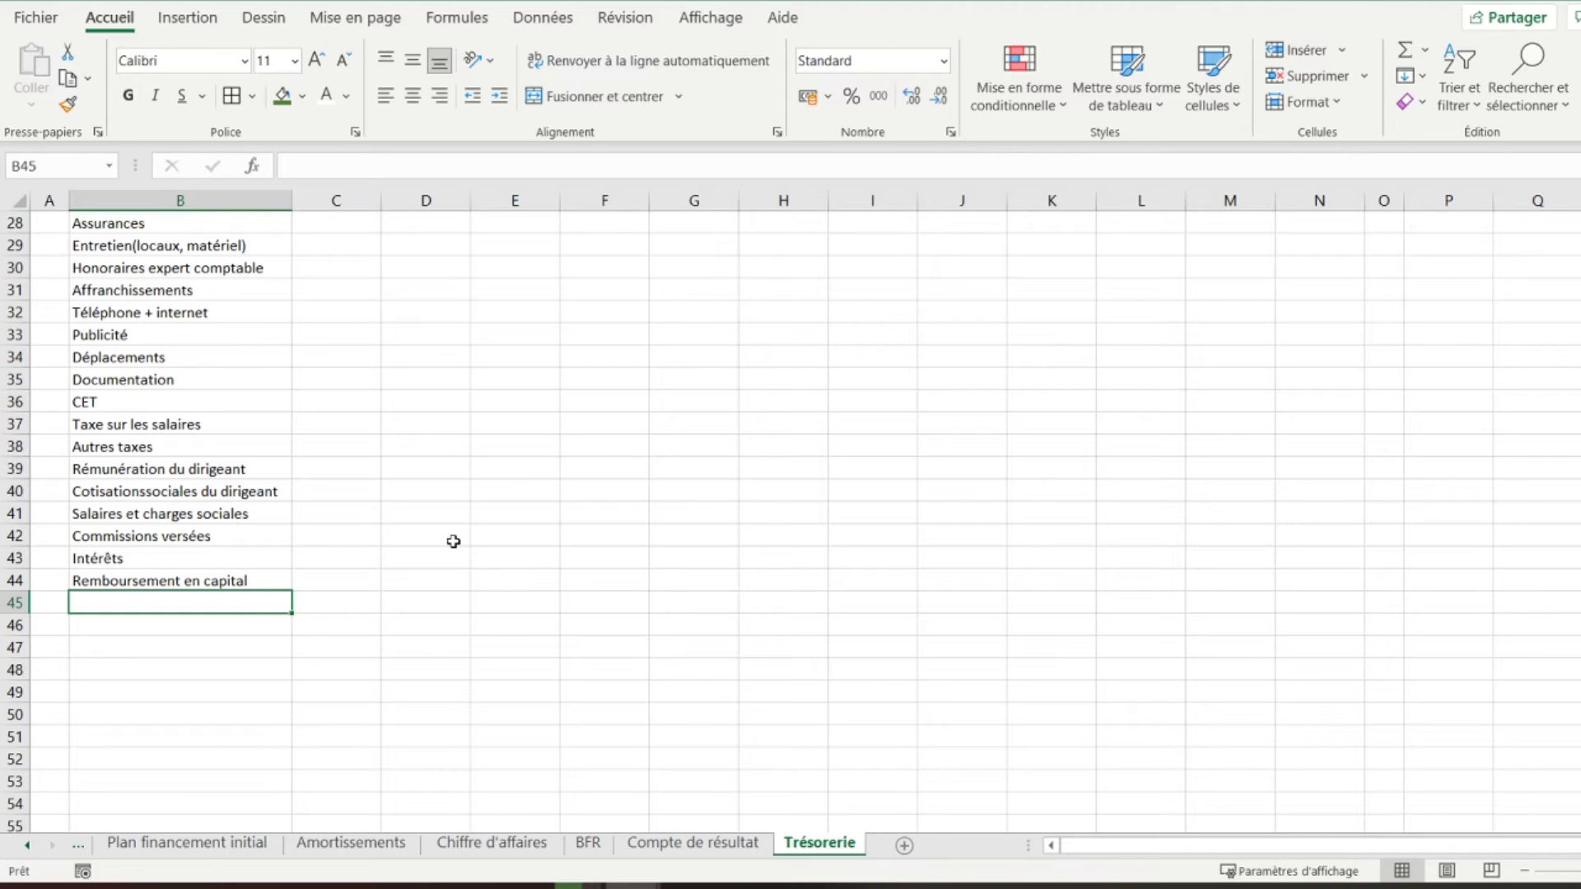
# Copy the Frais d'établissement label from the Plan financement initial sheet into Trésorerie cell B45, without formatting
pyautogui.click(187, 841)
pyautogui.scroll(3, 333, 568)
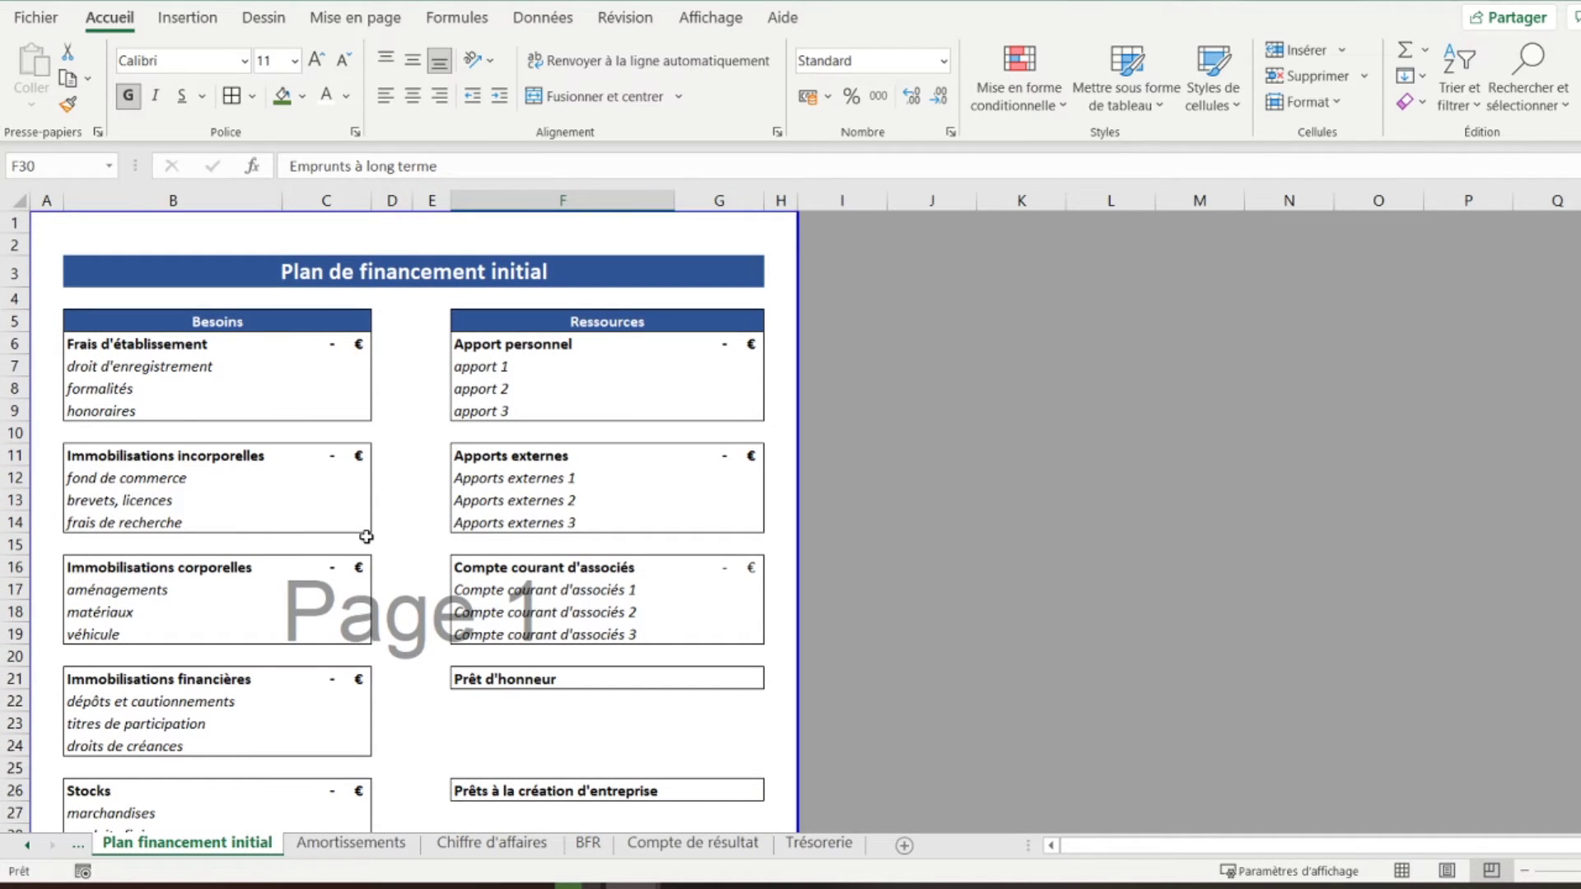
pyautogui.click(98, 369)
pyautogui.moveTo(98, 370); pyautogui.dragTo(99, 372)
pyautogui.click(126, 340)
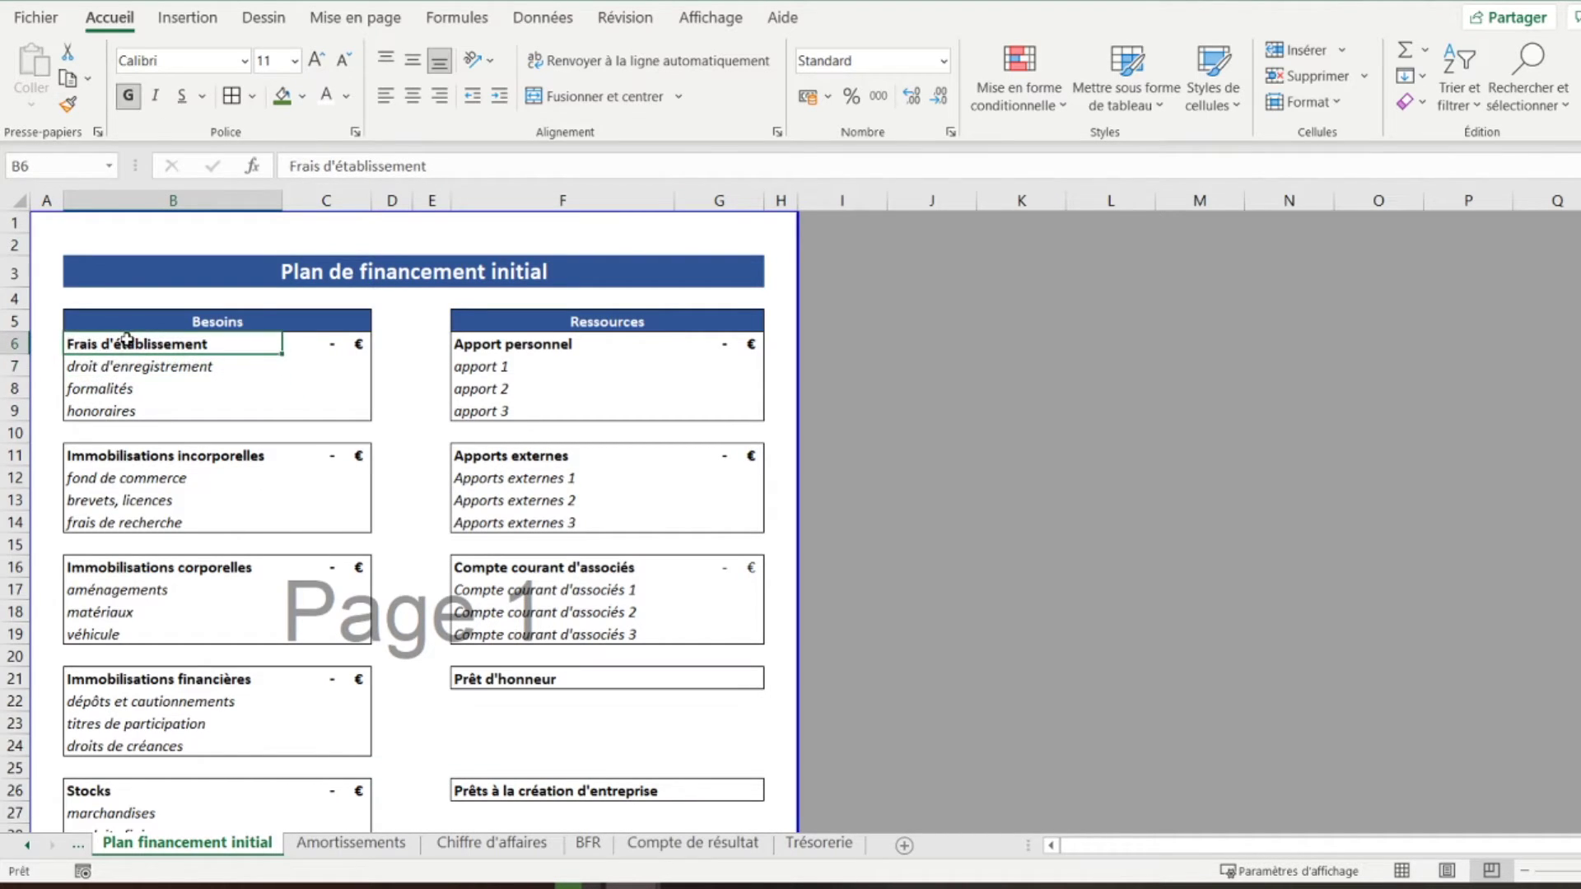
pyautogui.rightClick(132, 340)
pyautogui.click(145, 329)
pyautogui.click(807, 848)
pyautogui.rightClick(115, 601)
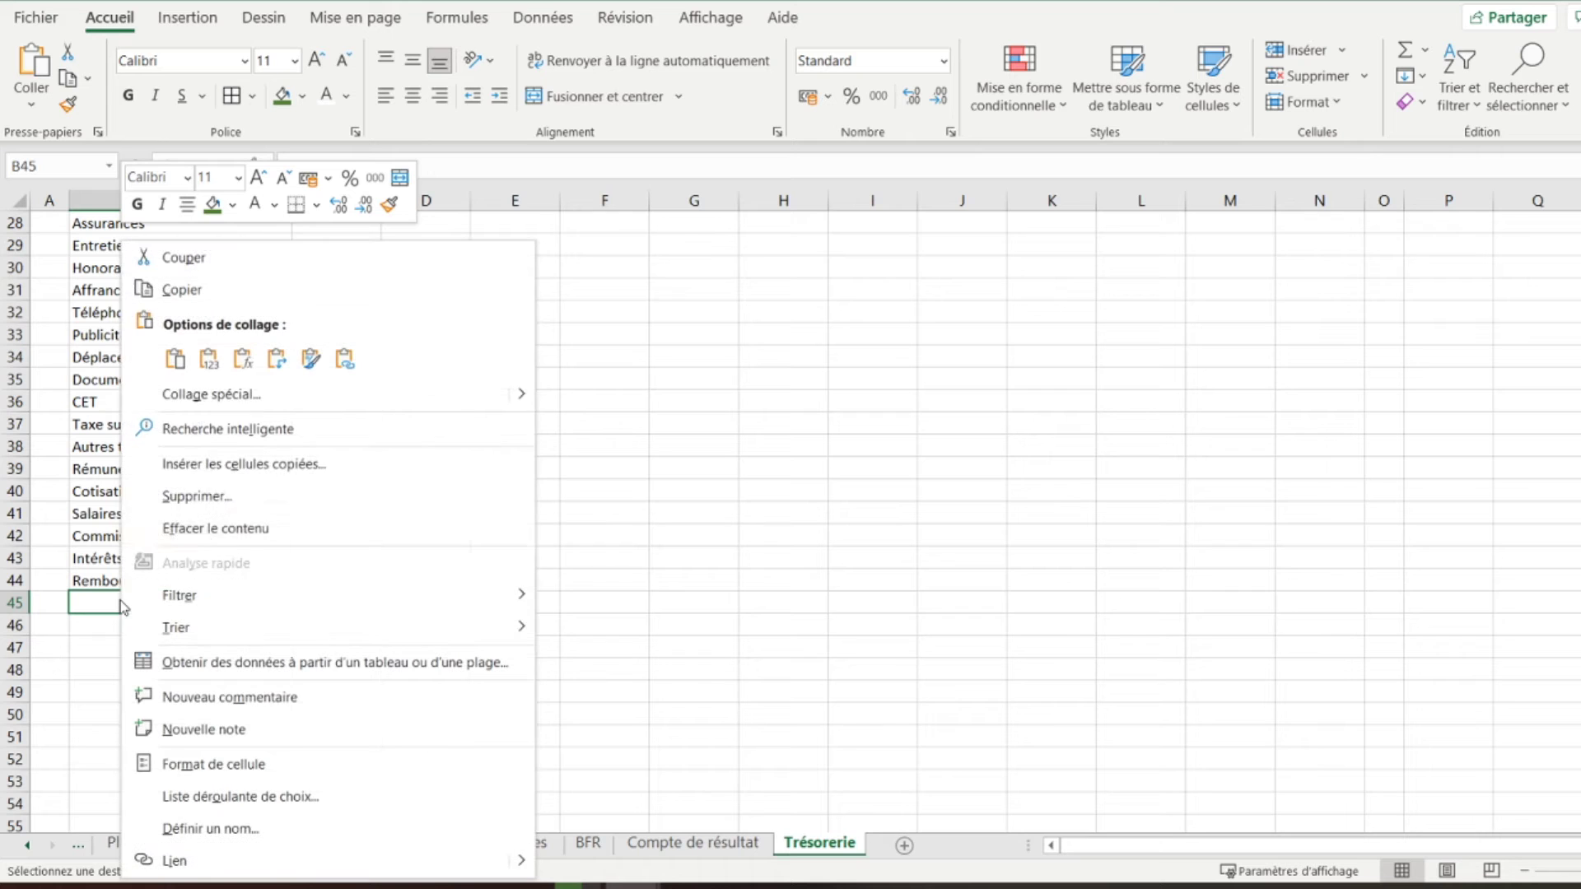
pyautogui.click(208, 363)
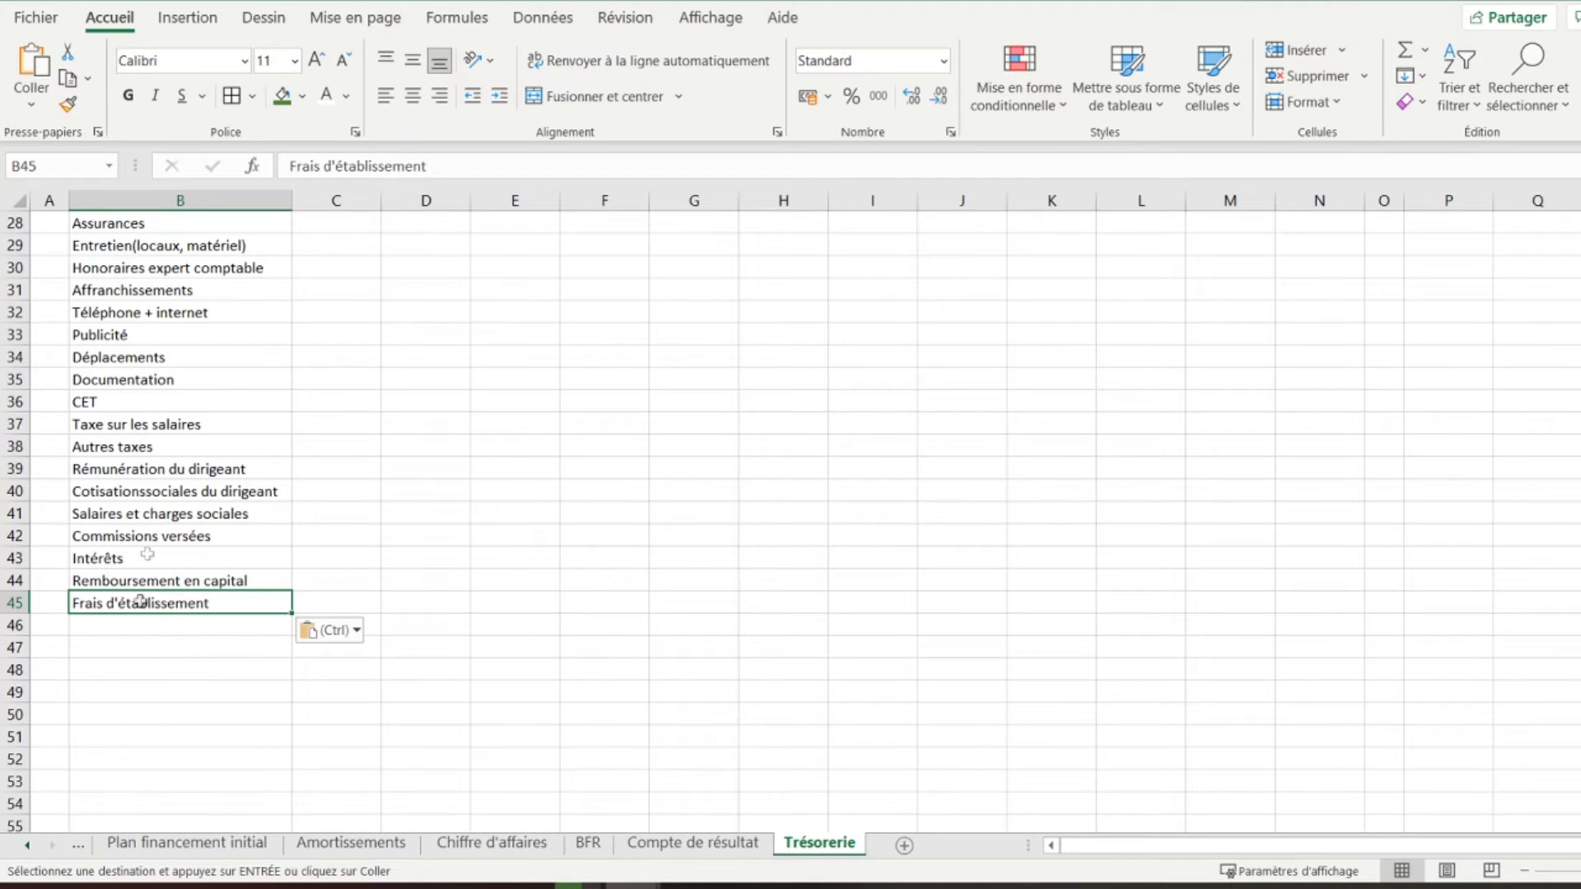
# Copy the Immobilisations incorporelles items, fond de commerce to frais de recherche, from Plan financement initial into Trésorerie from B46, without formatting
pyautogui.click(187, 843)
pyautogui.click(151, 457)
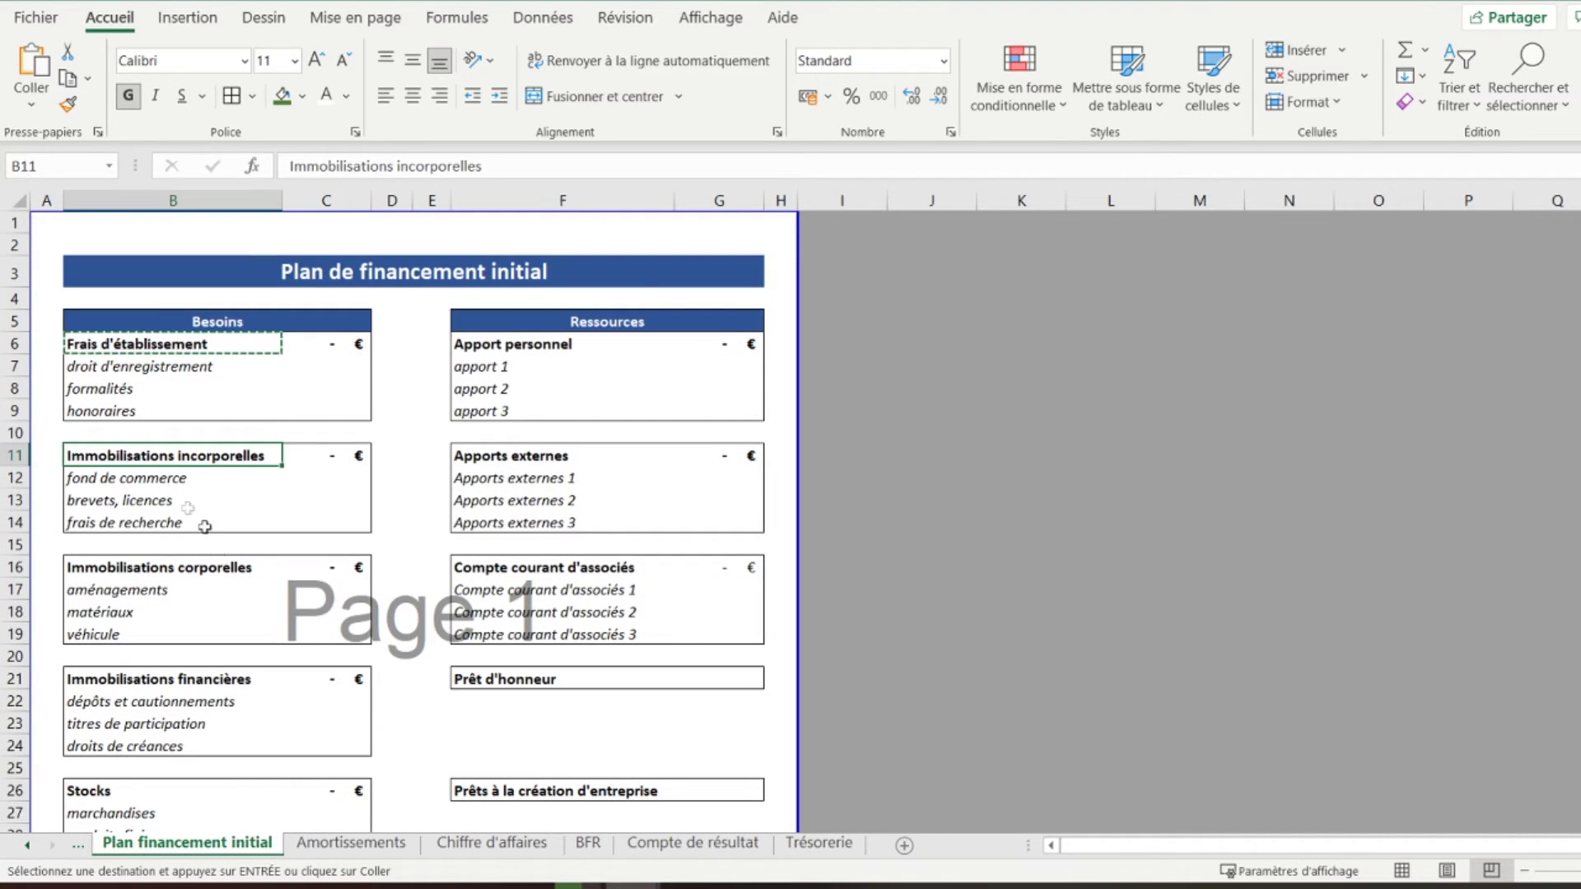
pyautogui.scroll(-2, 150, 457)
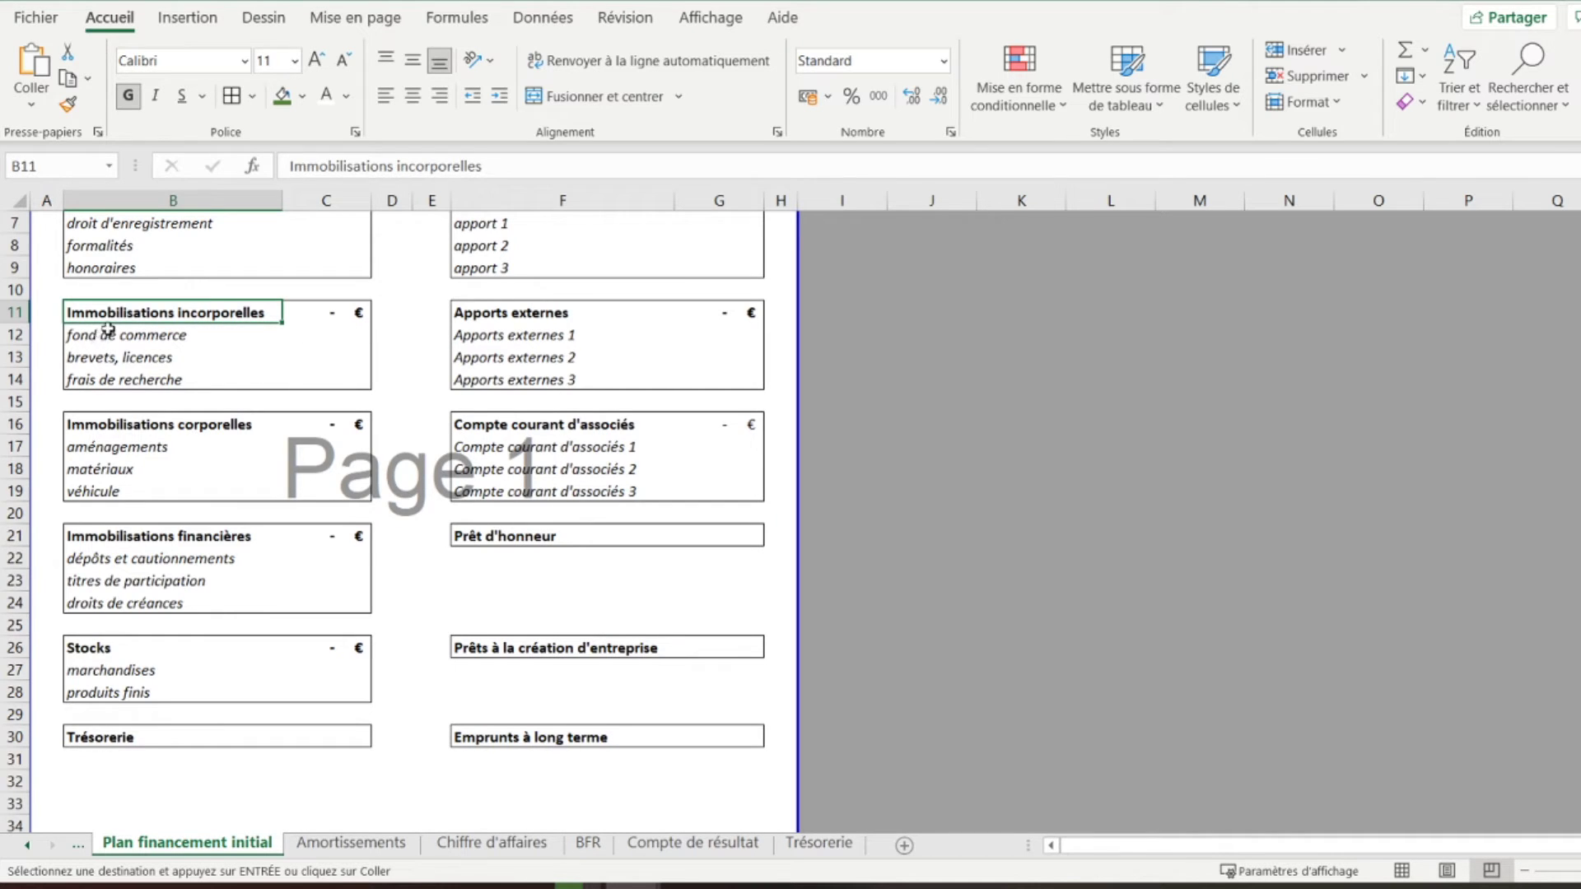
pyautogui.moveTo(103, 334); pyautogui.dragTo(102, 378)
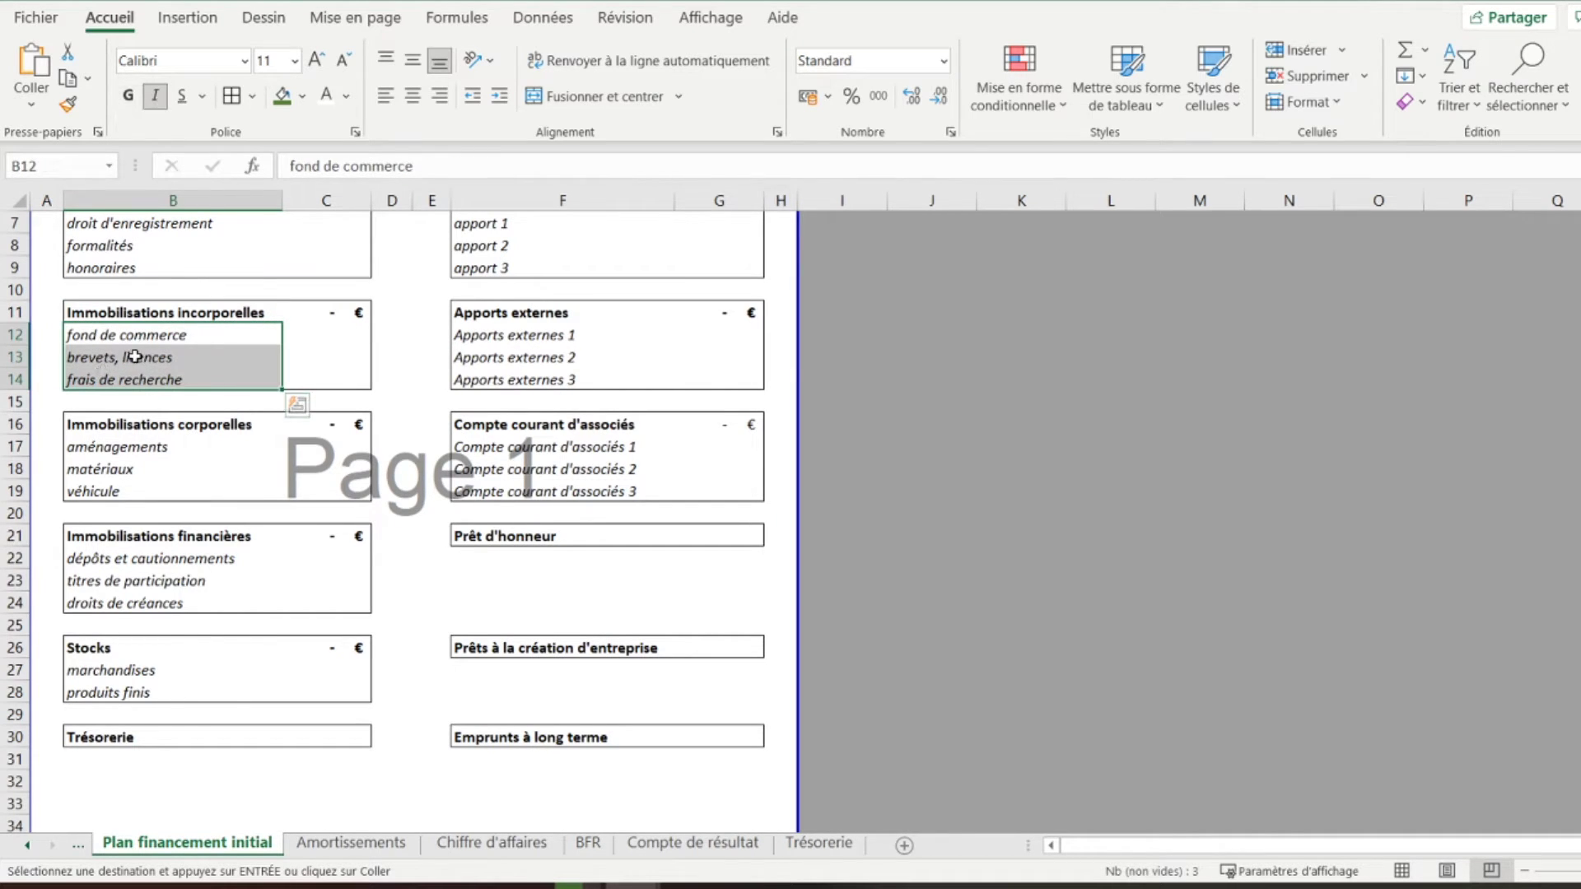
pyautogui.rightClick(135, 356)
pyautogui.click(185, 317)
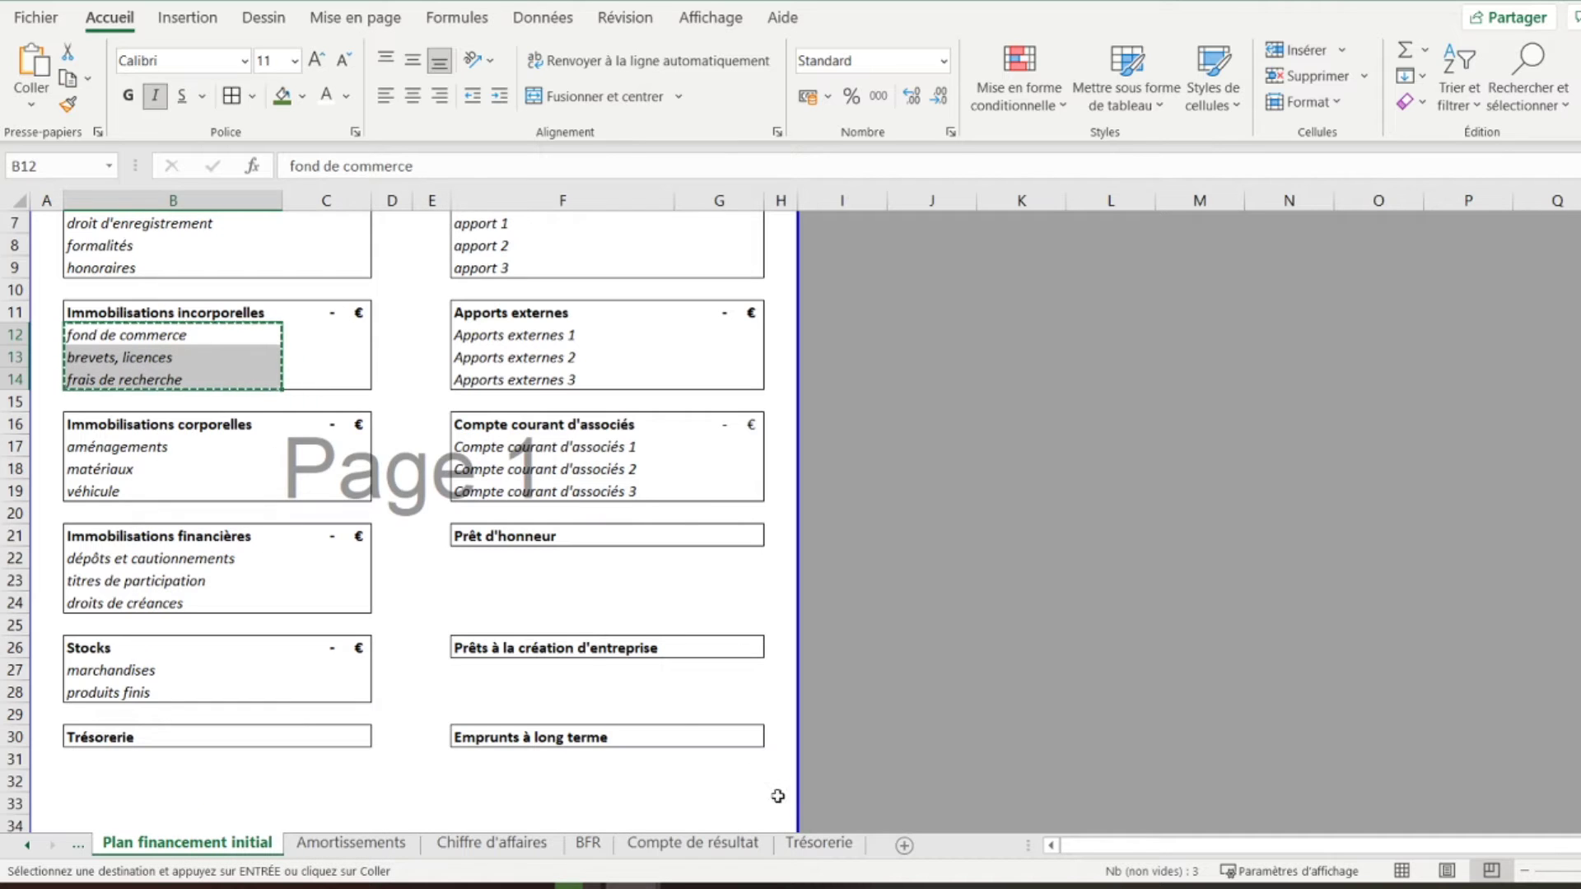
pyautogui.click(805, 848)
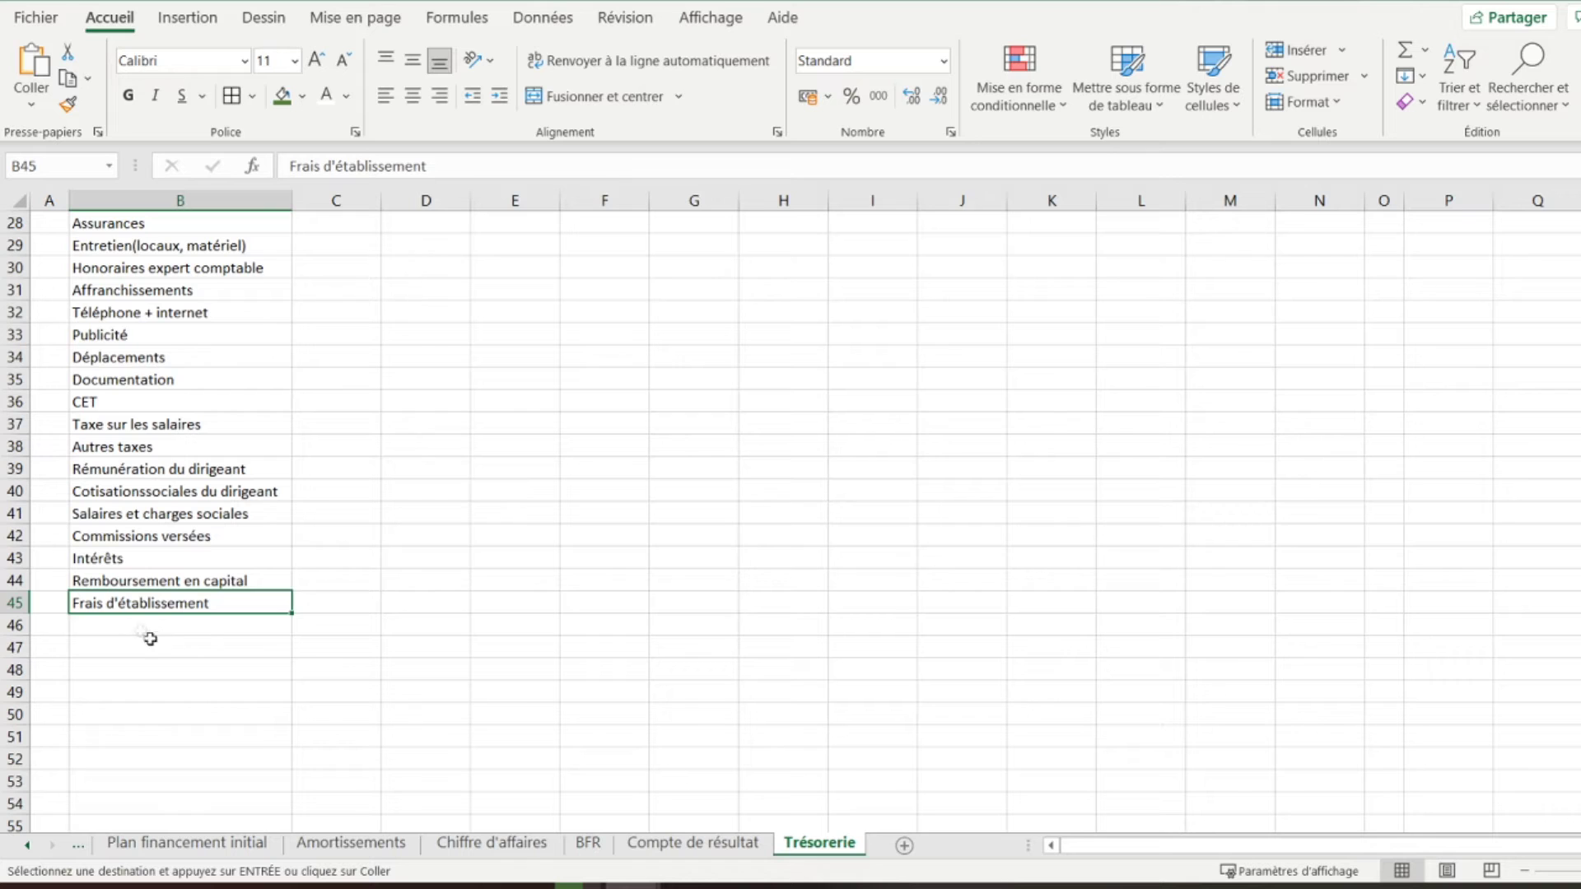
pyautogui.click(100, 623)
pyautogui.rightClick(100, 623)
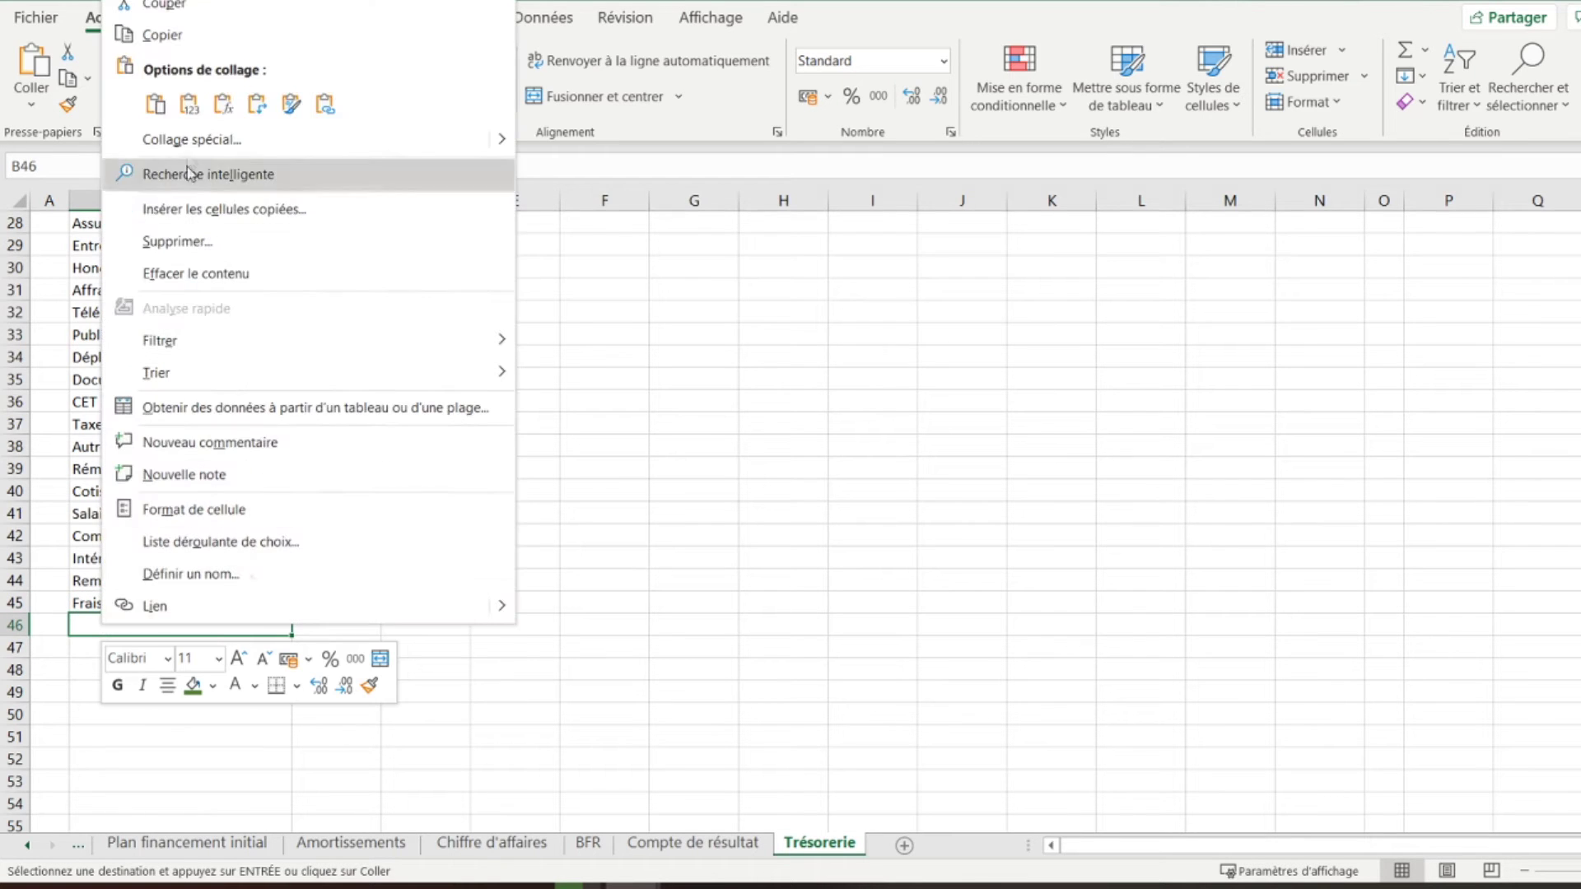
pyautogui.click(189, 105)
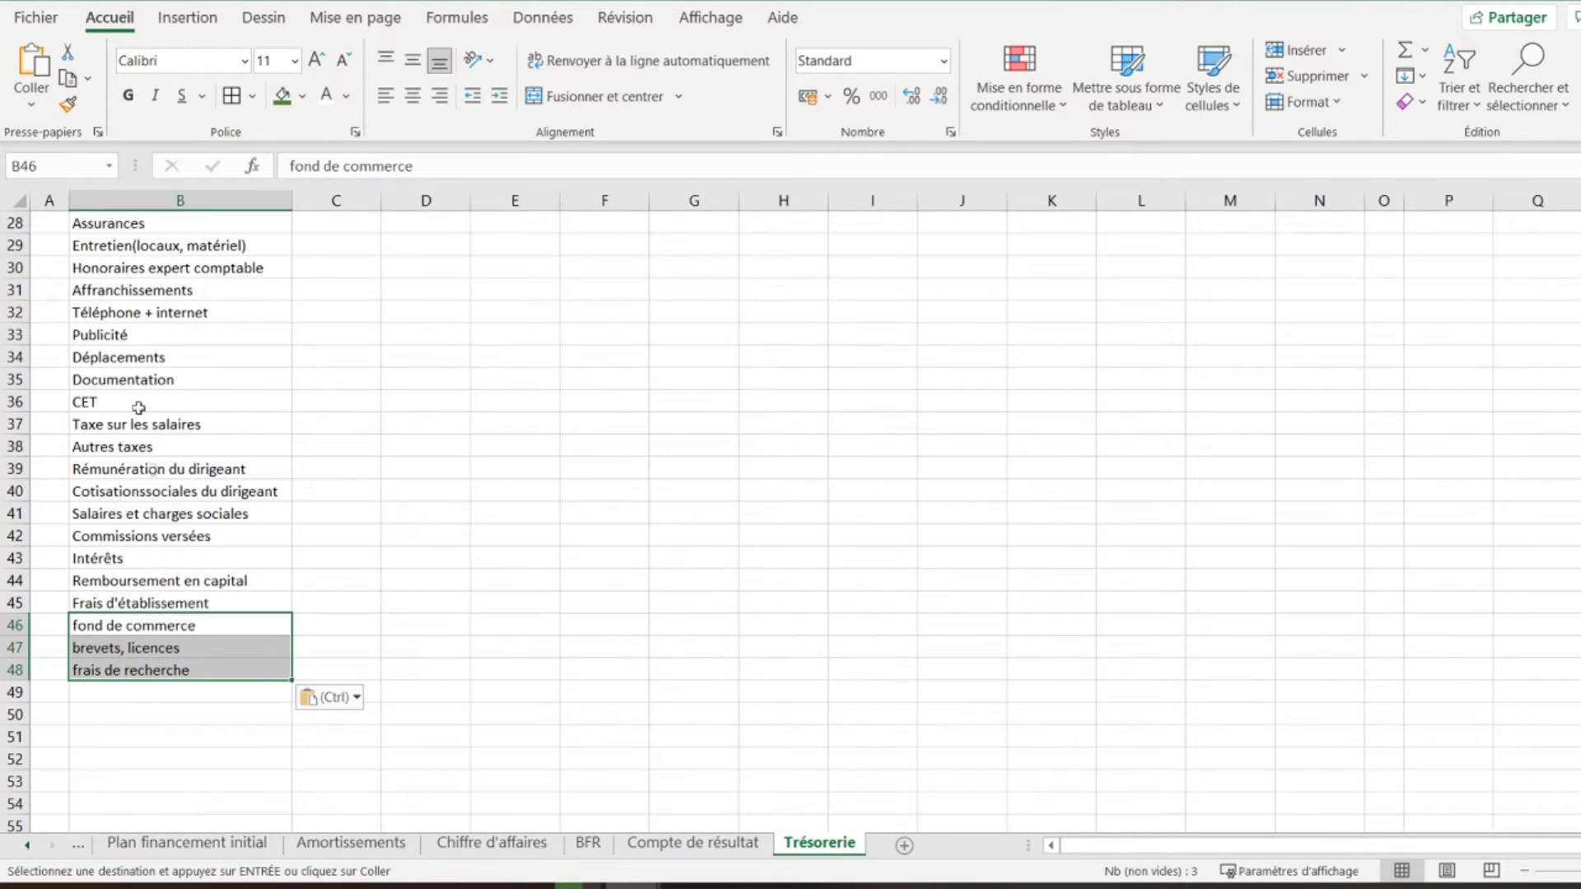
# Copy the Immobilisations corporelles items aménagements, matériaux and véhicule from Plan financement initial into Trésorerie from B49, without formatting
pyautogui.click(204, 843)
pyautogui.moveTo(101, 445); pyautogui.dragTo(104, 491)
pyautogui.rightClick(111, 490)
pyautogui.click(268, 313)
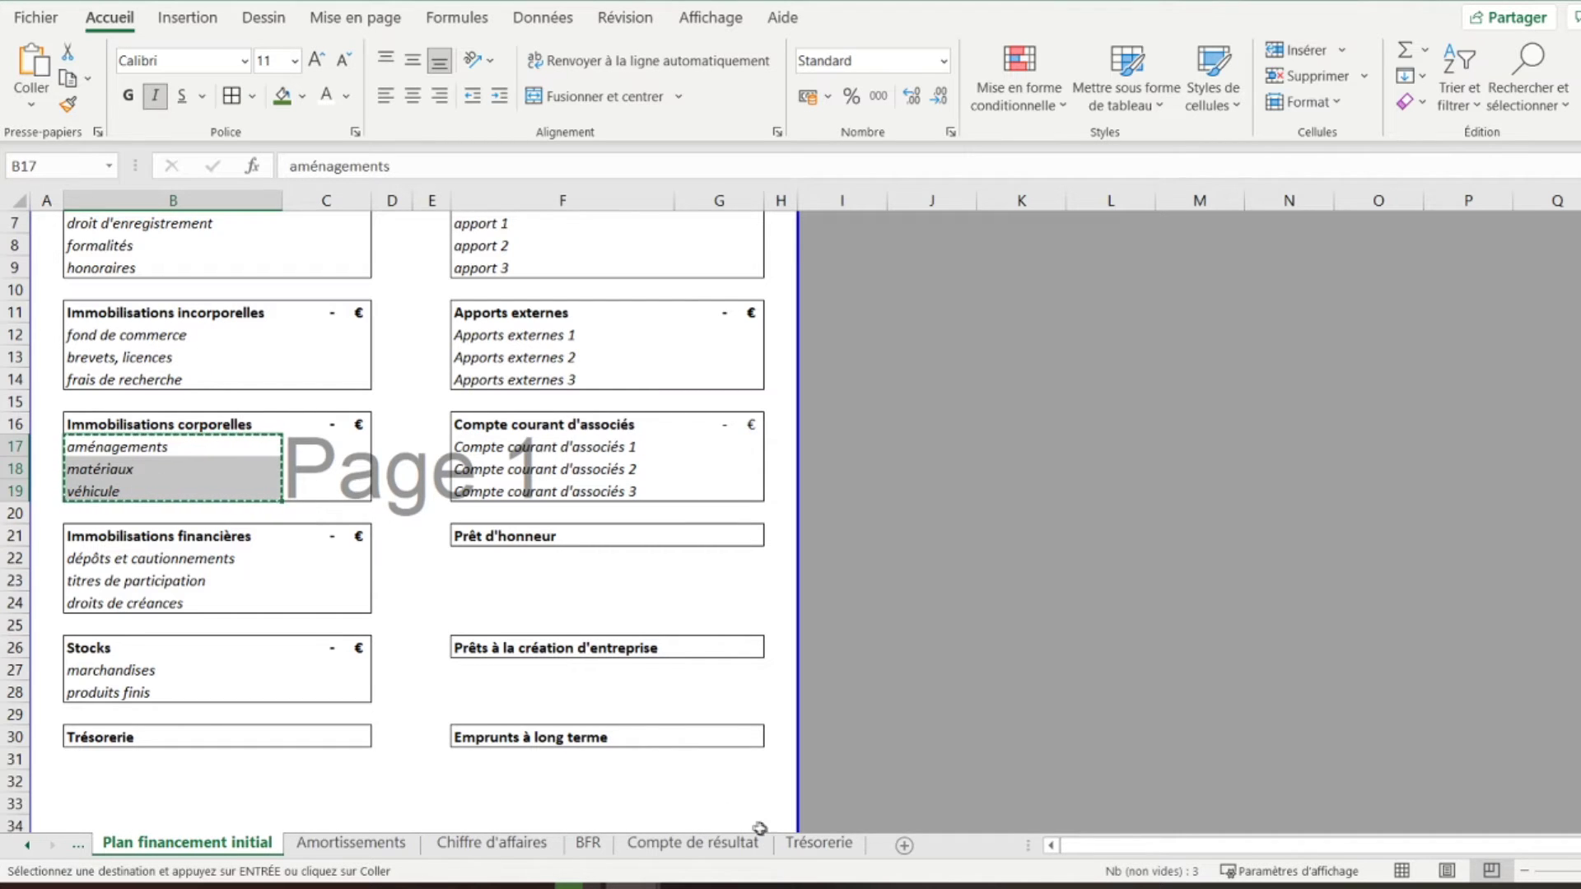
pyautogui.click(819, 842)
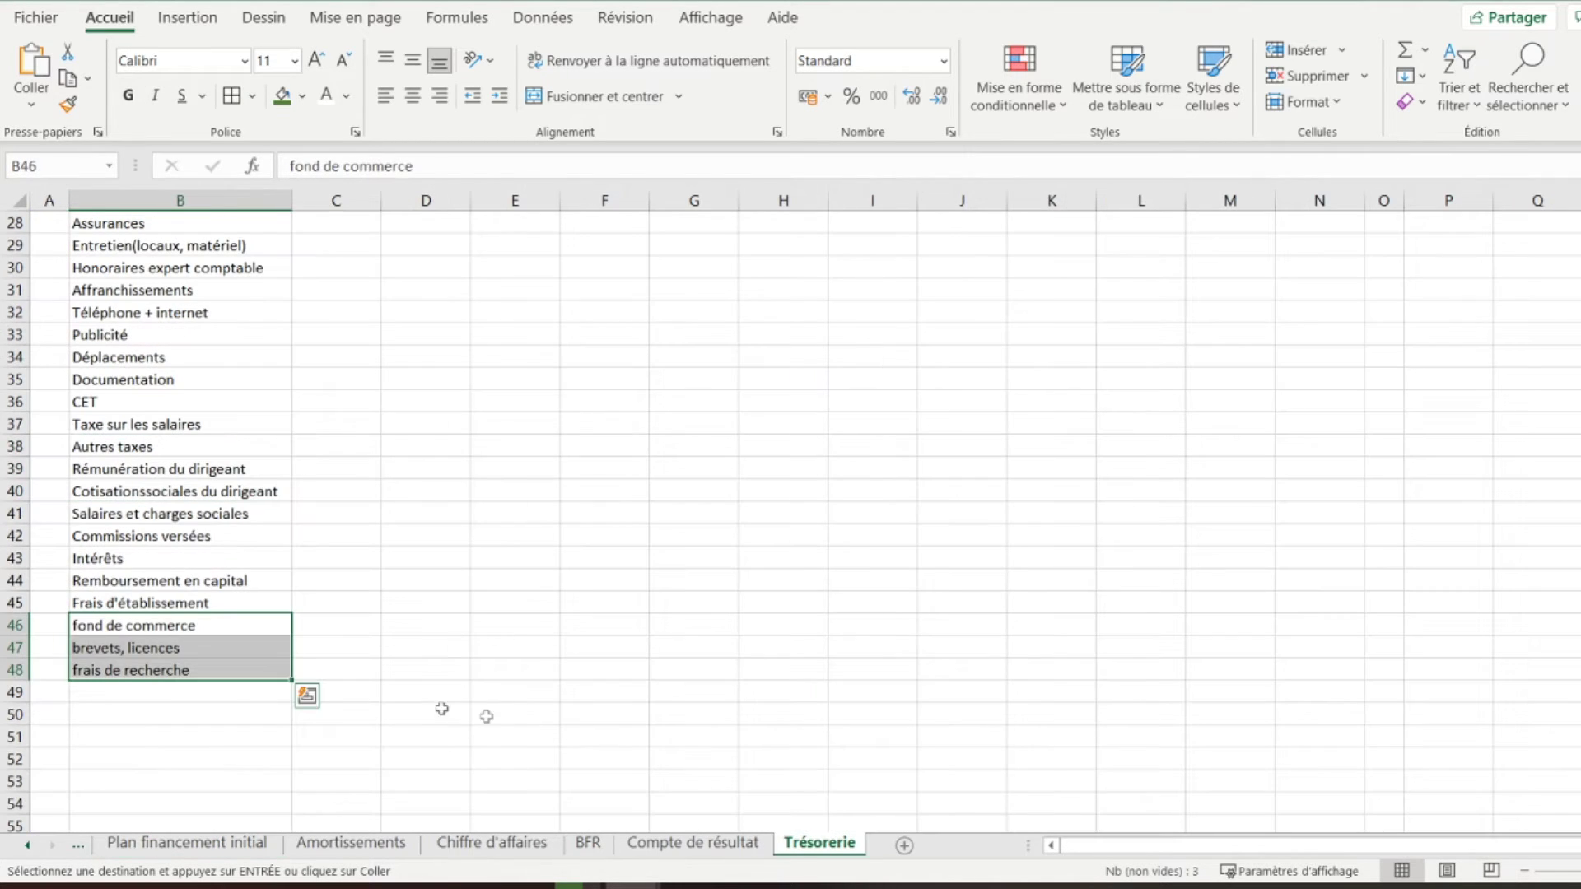
pyautogui.click(132, 692)
pyautogui.rightClick(128, 694)
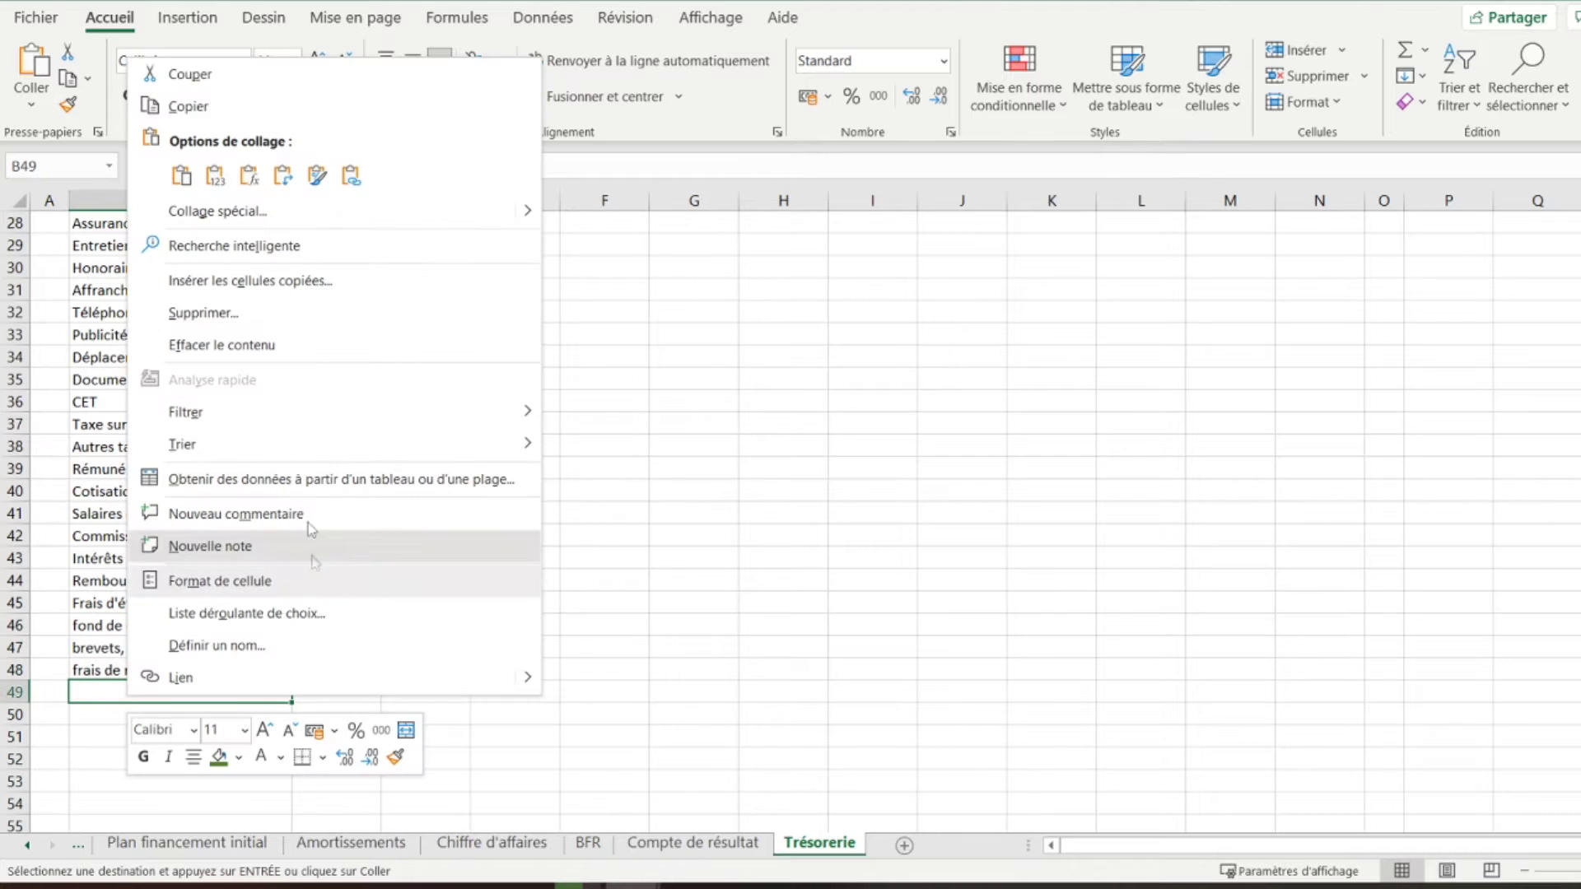
pyautogui.click(215, 177)
pyautogui.scroll(-2, 283, 636)
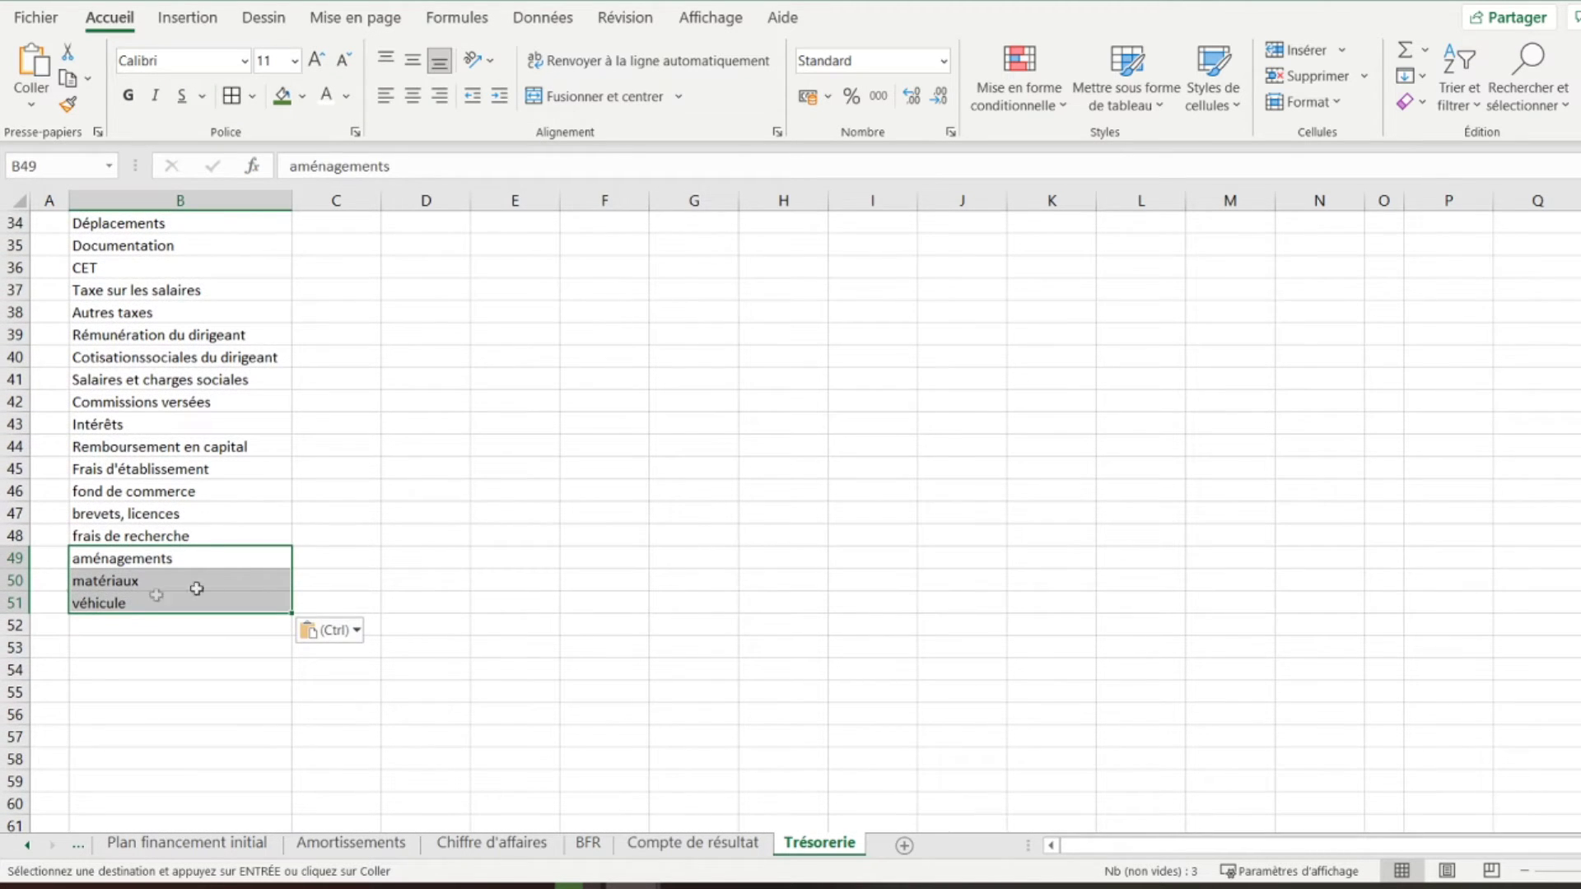
# Copy the Immobilisations financières items, dépôts et cautionnements to droits de créances, from Plan financement initial into Trésorerie from B52, without formatting
pyautogui.click(188, 842)
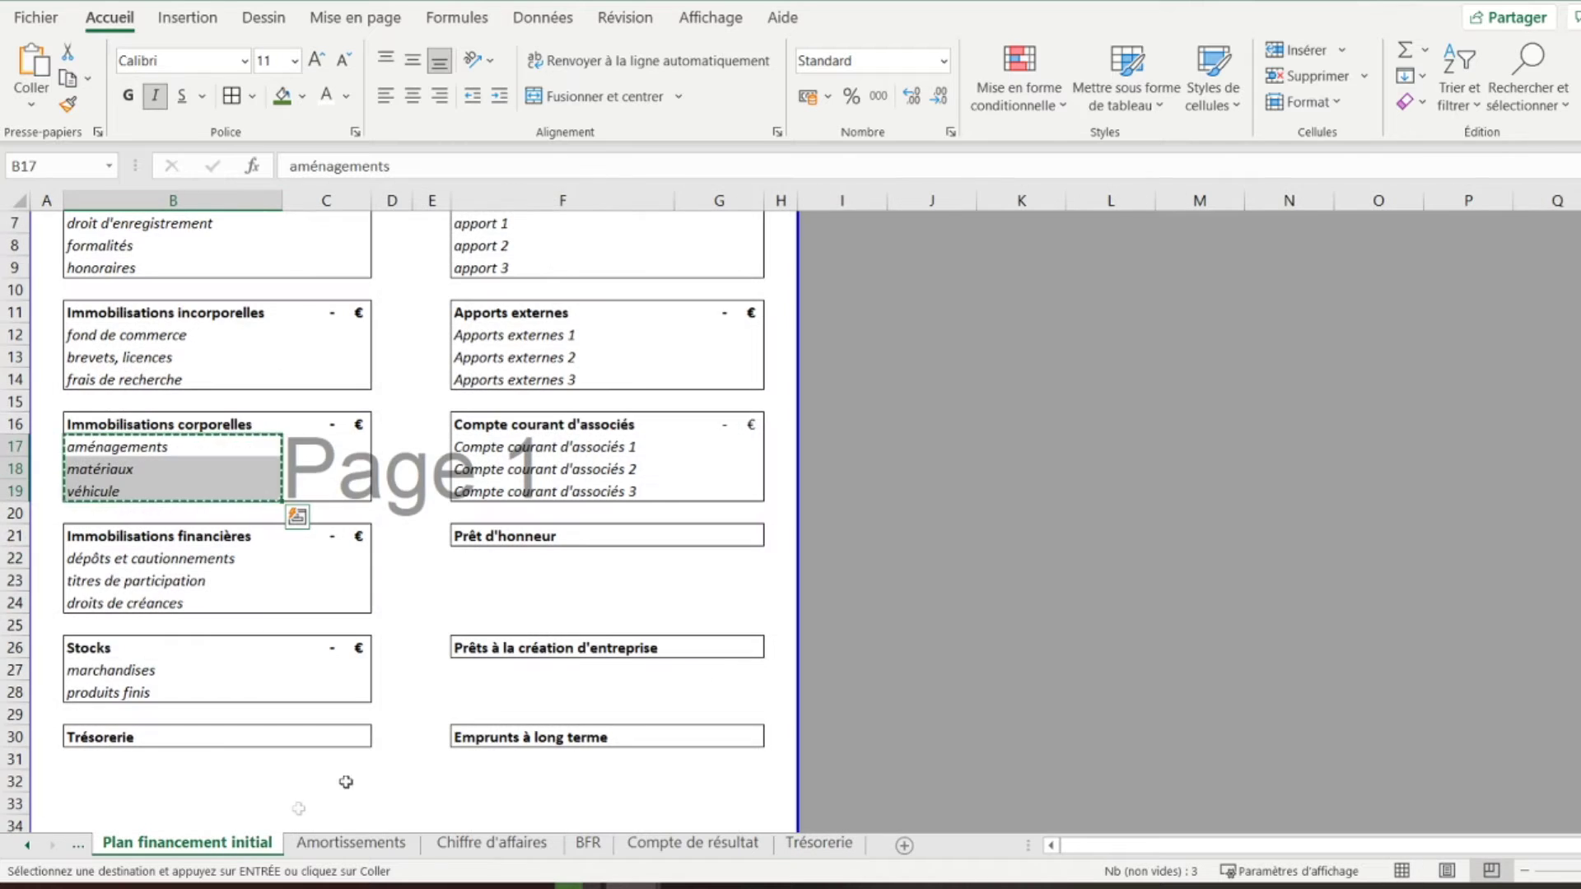
pyautogui.scroll(-2, 275, 595)
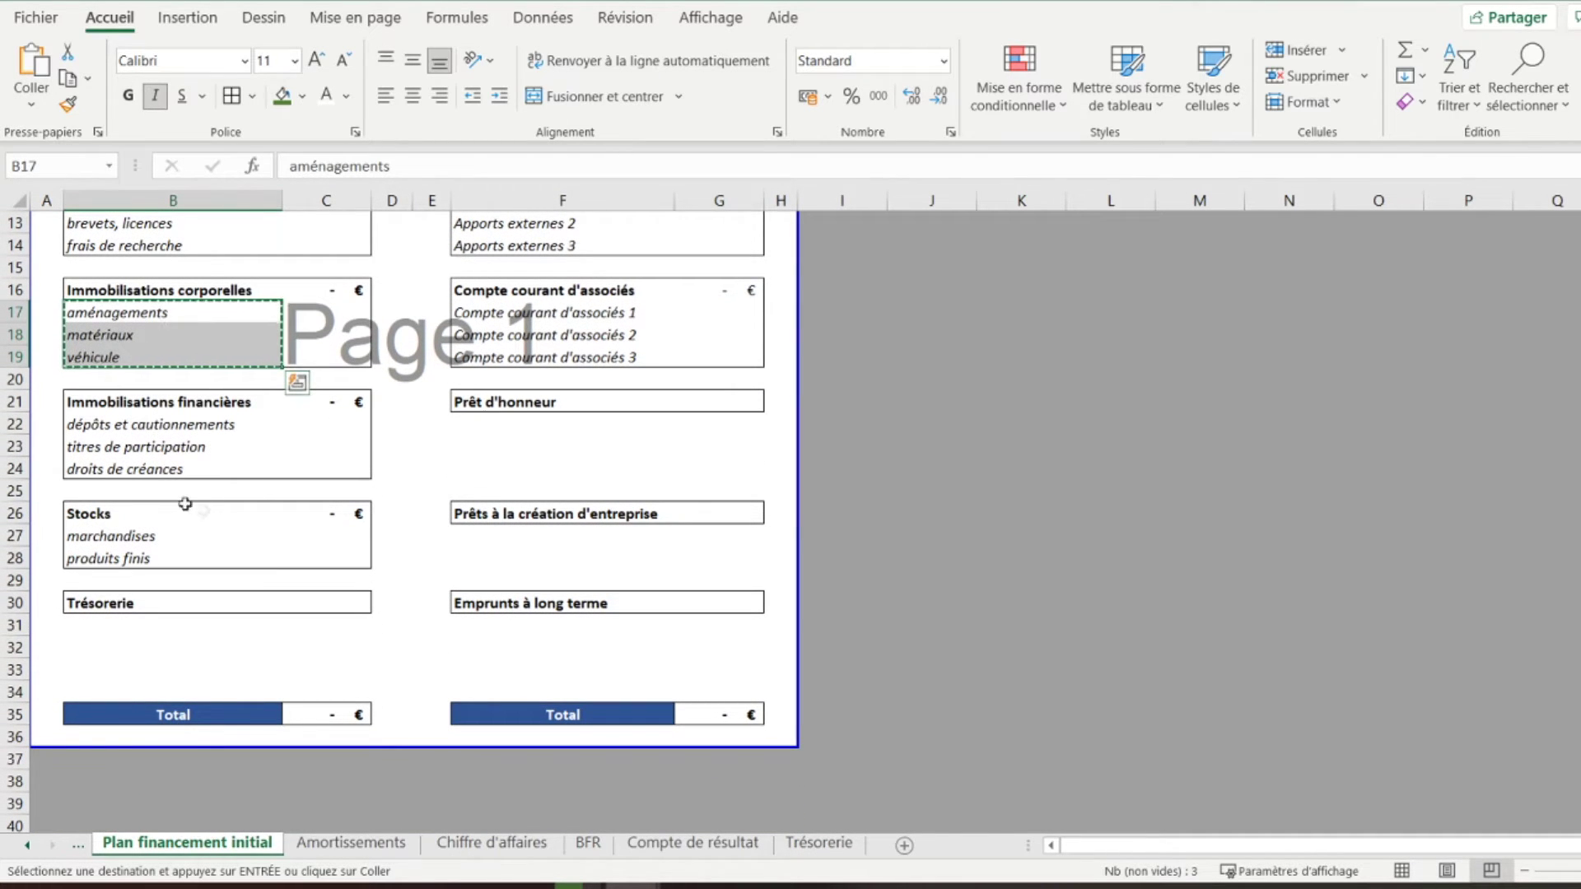
pyautogui.moveTo(98, 424); pyautogui.dragTo(123, 462)
pyautogui.hotkey('ctrl', 'c')
pyautogui.rightClick(131, 458)
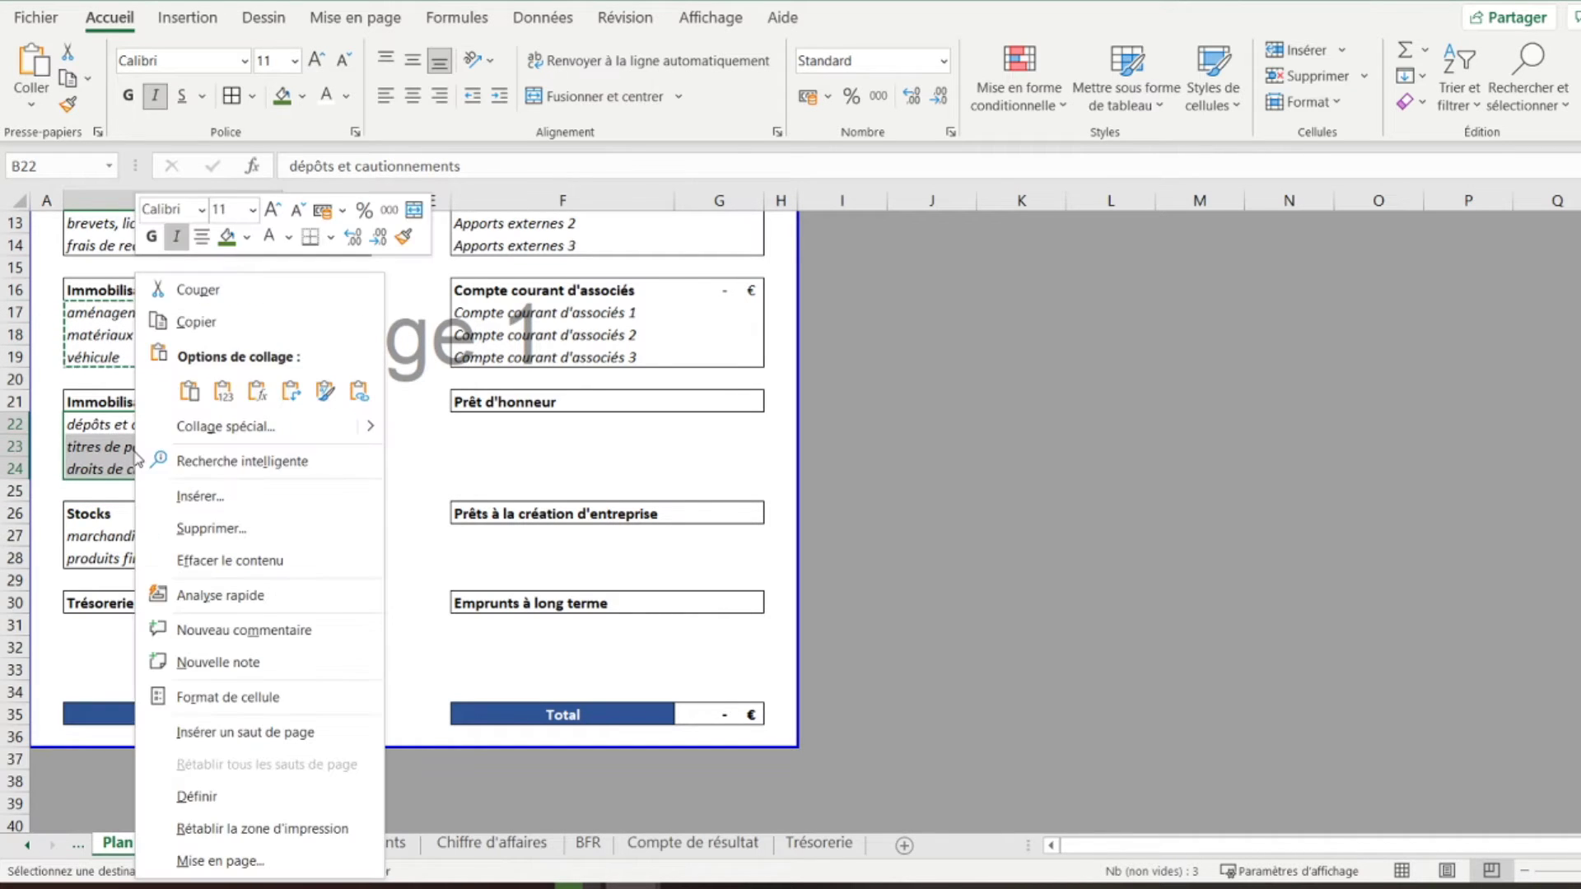
pyautogui.click(196, 322)
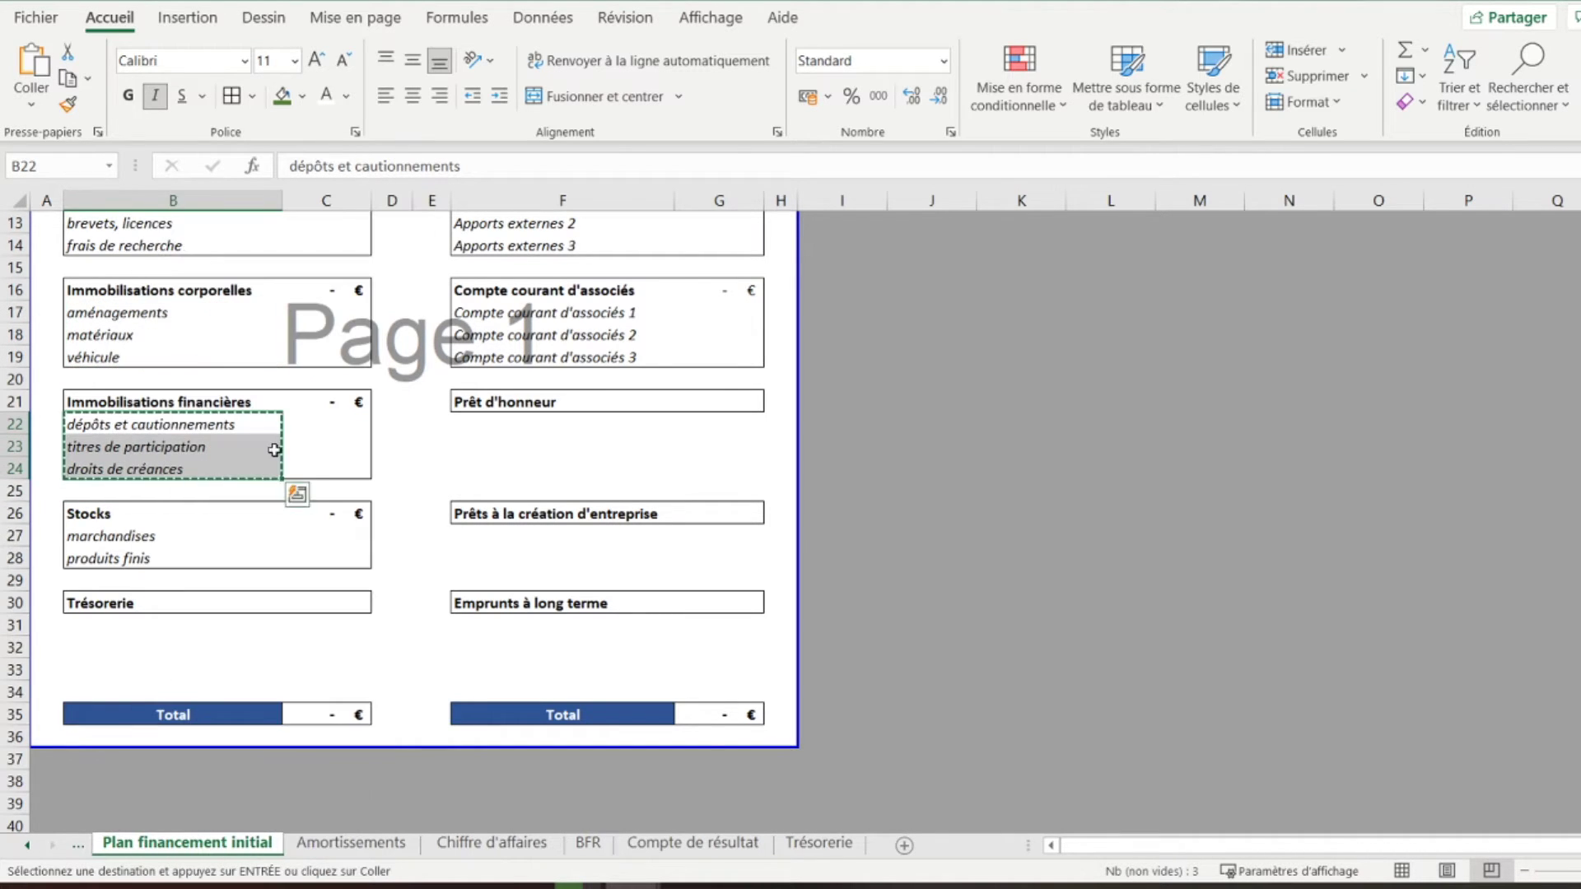
pyautogui.click(823, 848)
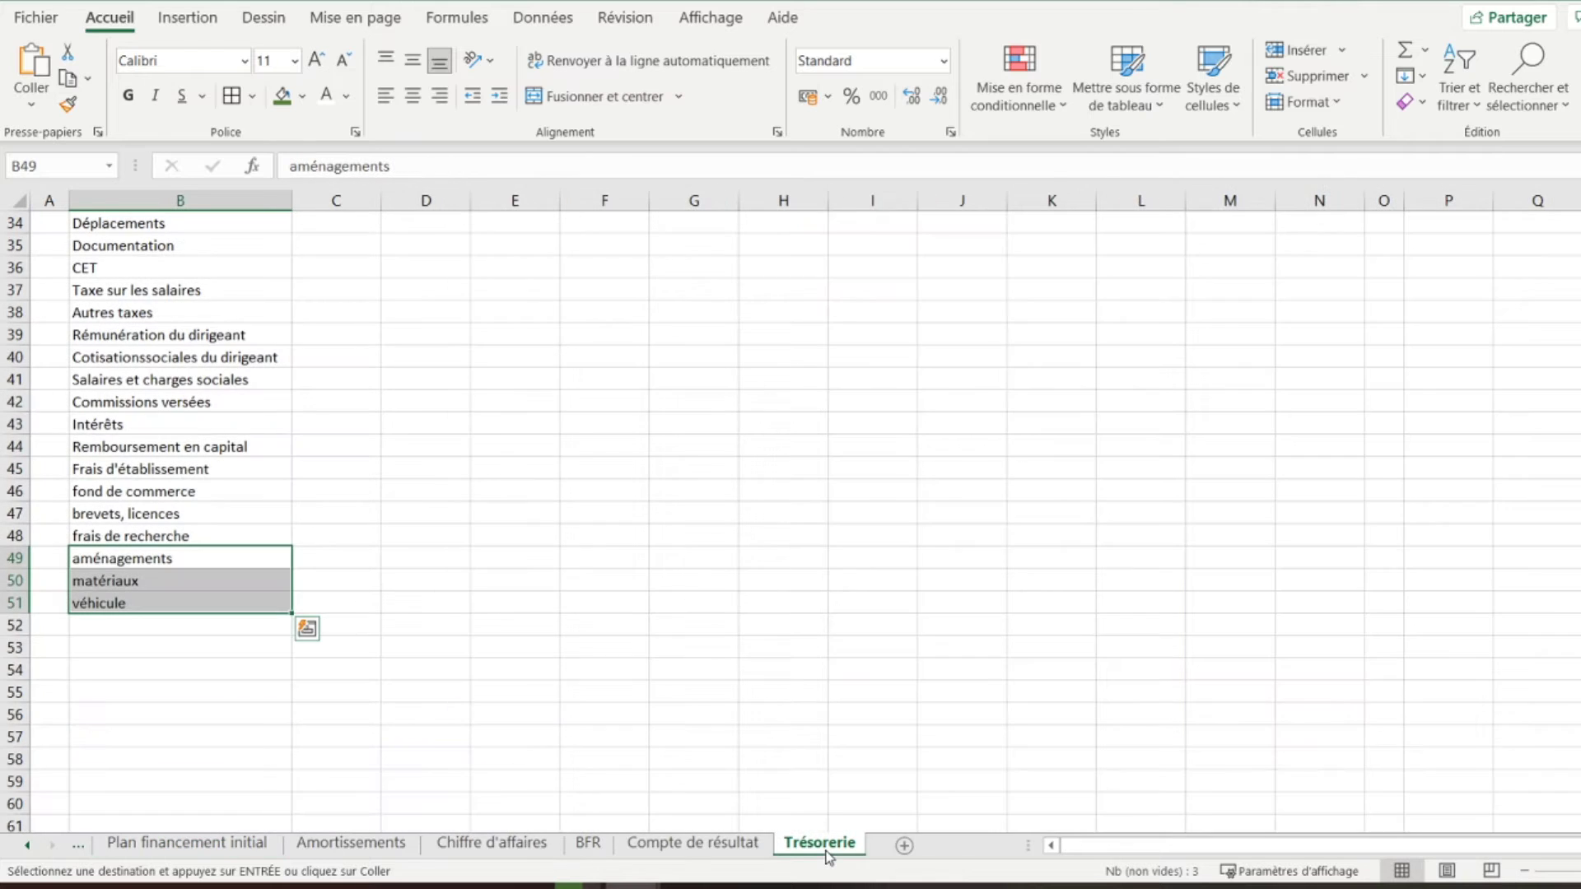
pyautogui.click(169, 625)
pyautogui.rightClick(169, 625)
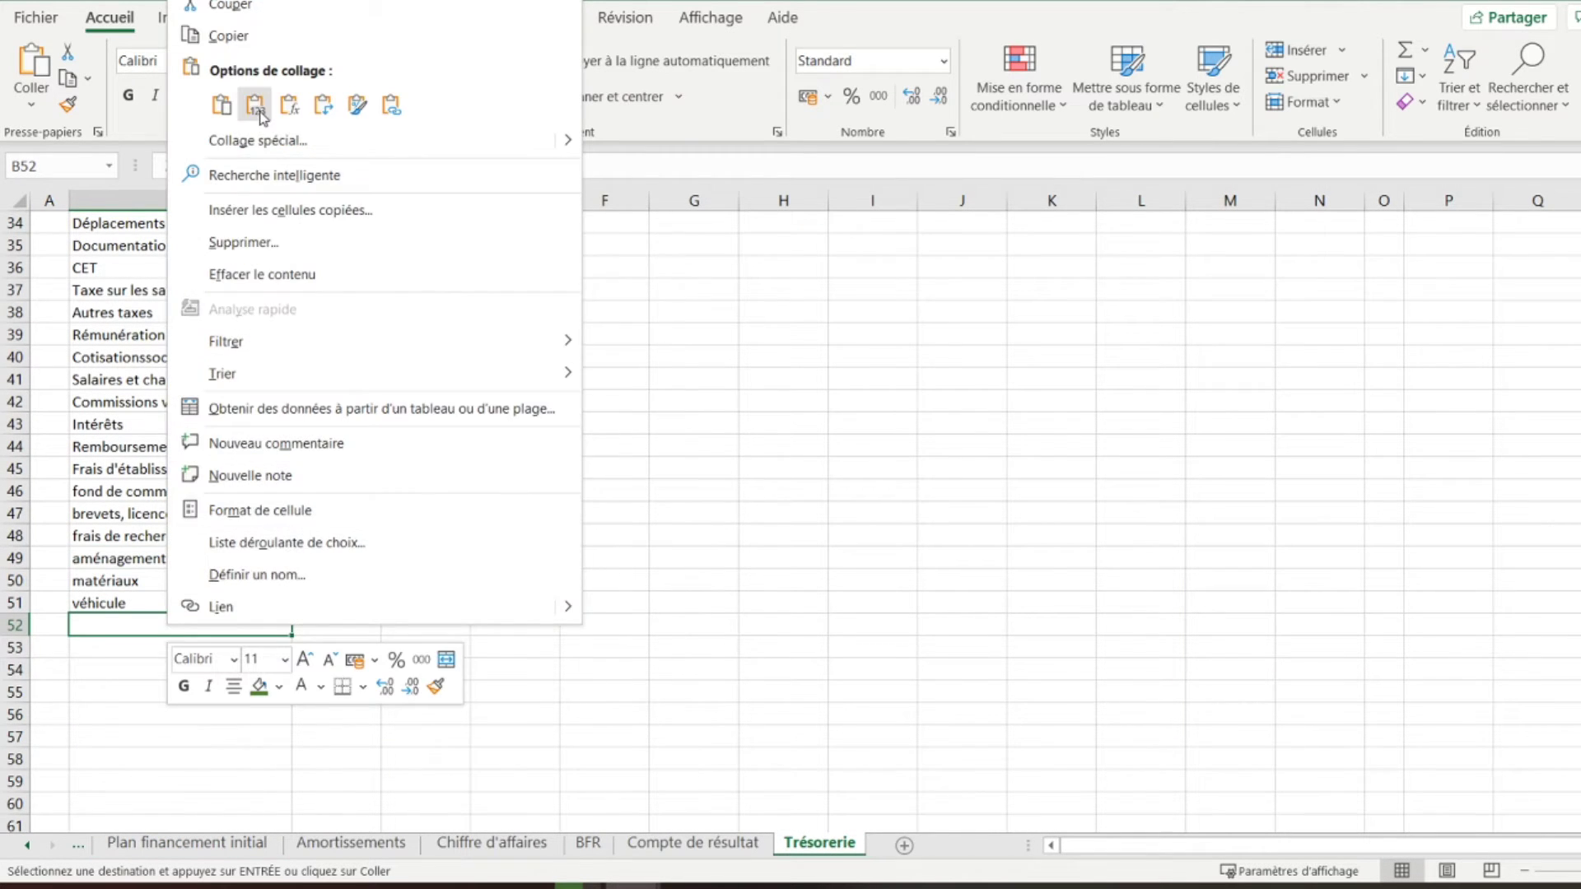
pyautogui.click(257, 112)
# Check the Décaissements labels in Trésorerie against the Besoins items on the Plan financement initial sheet
pyautogui.scroll(8, 290, 543)
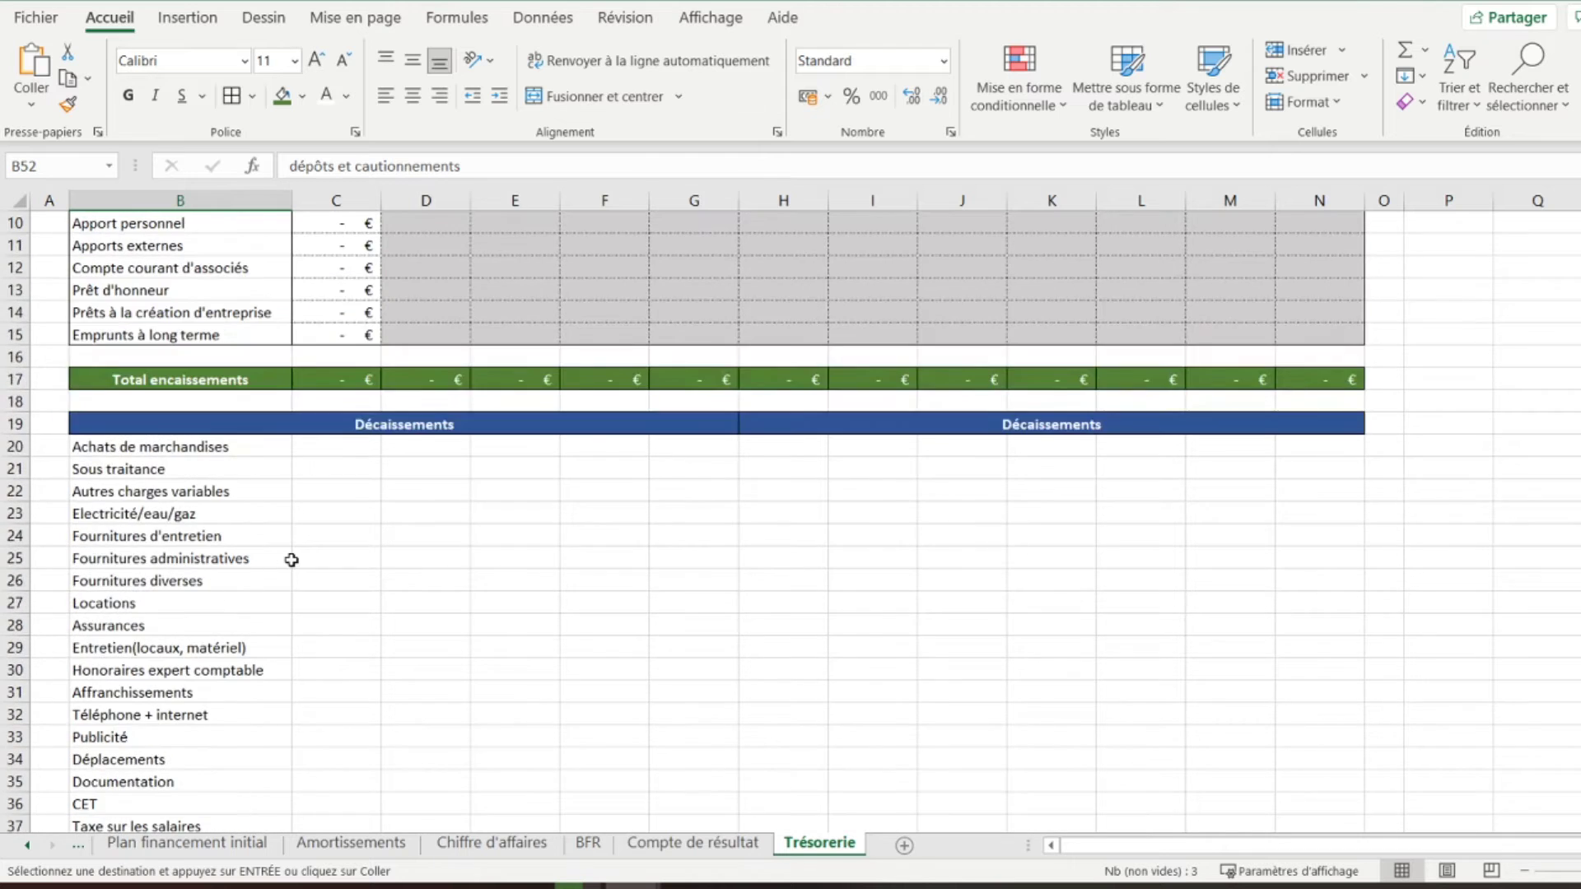
pyautogui.scroll(-2, 291, 560)
pyautogui.click(165, 841)
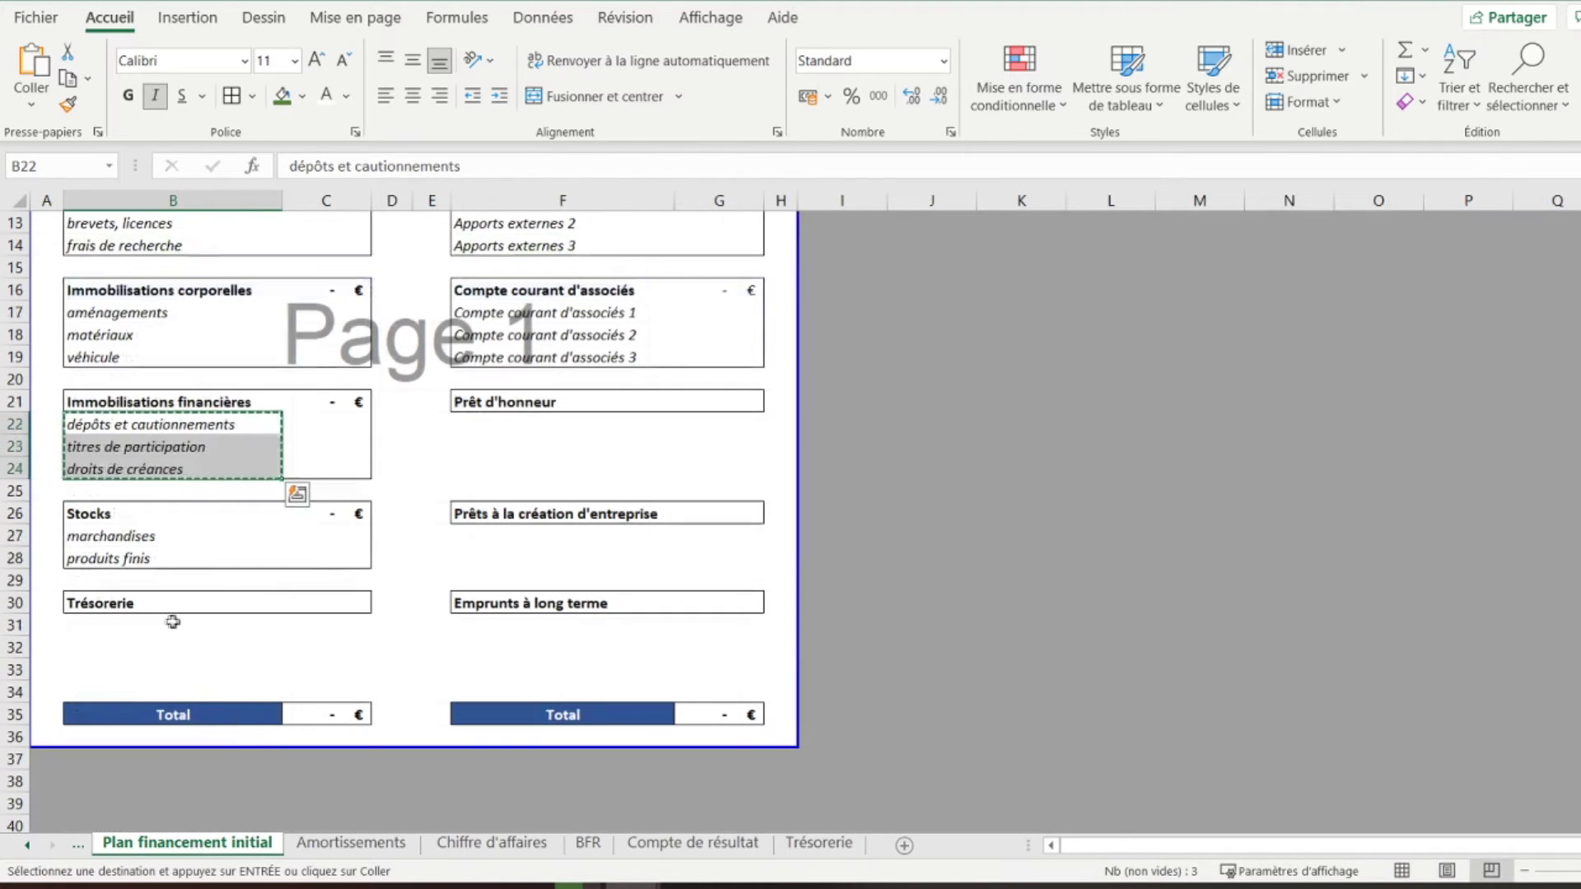
pyautogui.click(100, 527)
pyautogui.scroll(4, 247, 600)
pyautogui.hotkey('ctrl', 'Home')
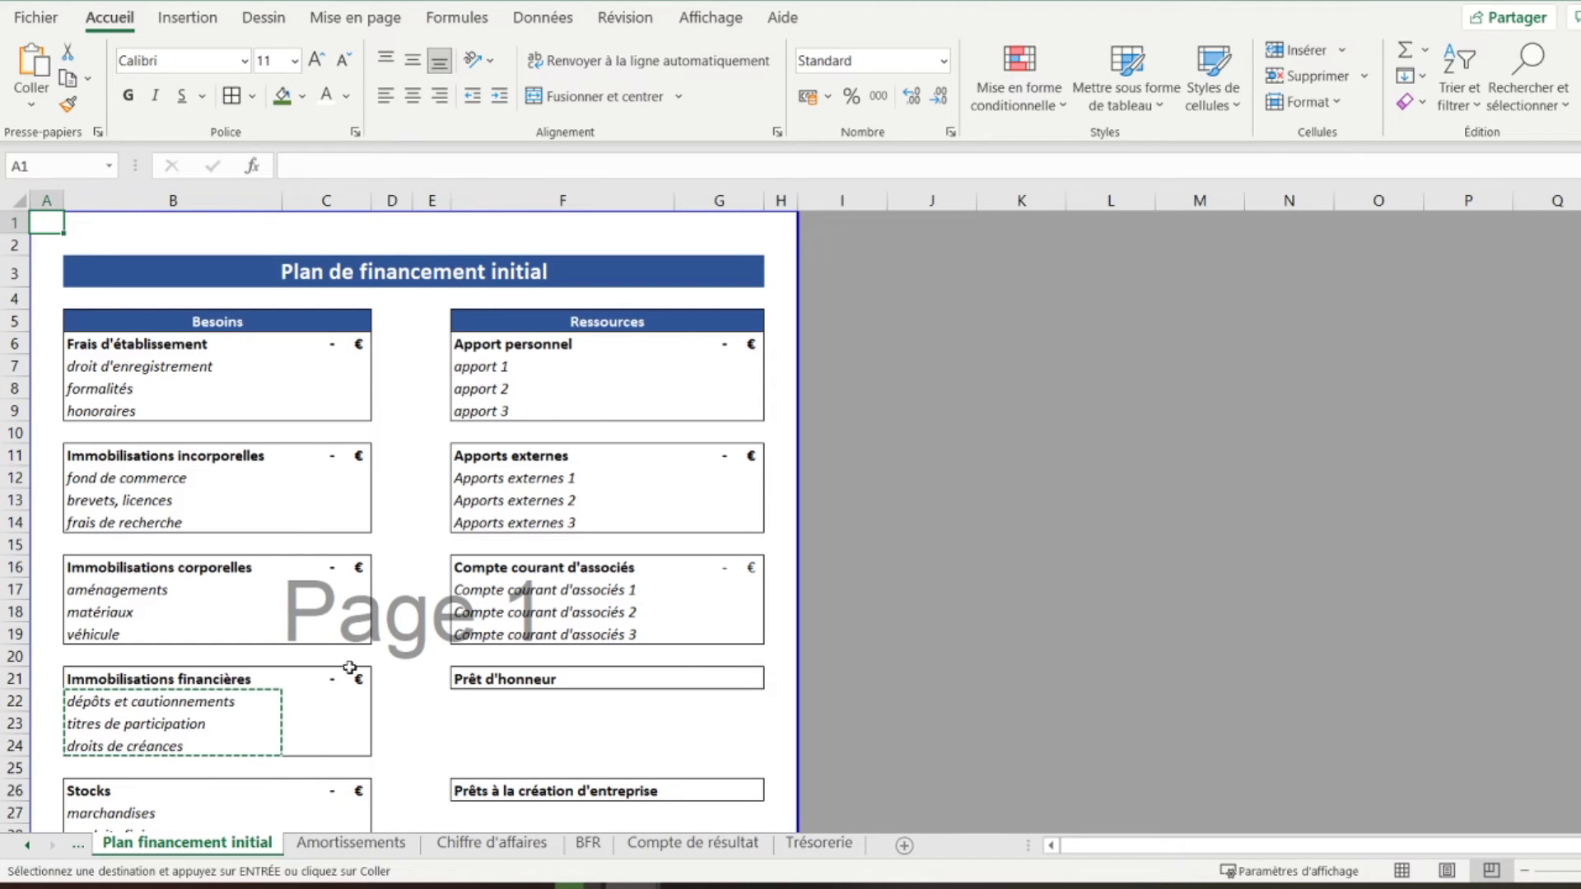
# On the Trésorerie sheet, add outside borders around the disbursement labels in B20:B54
pyautogui.click(820, 842)
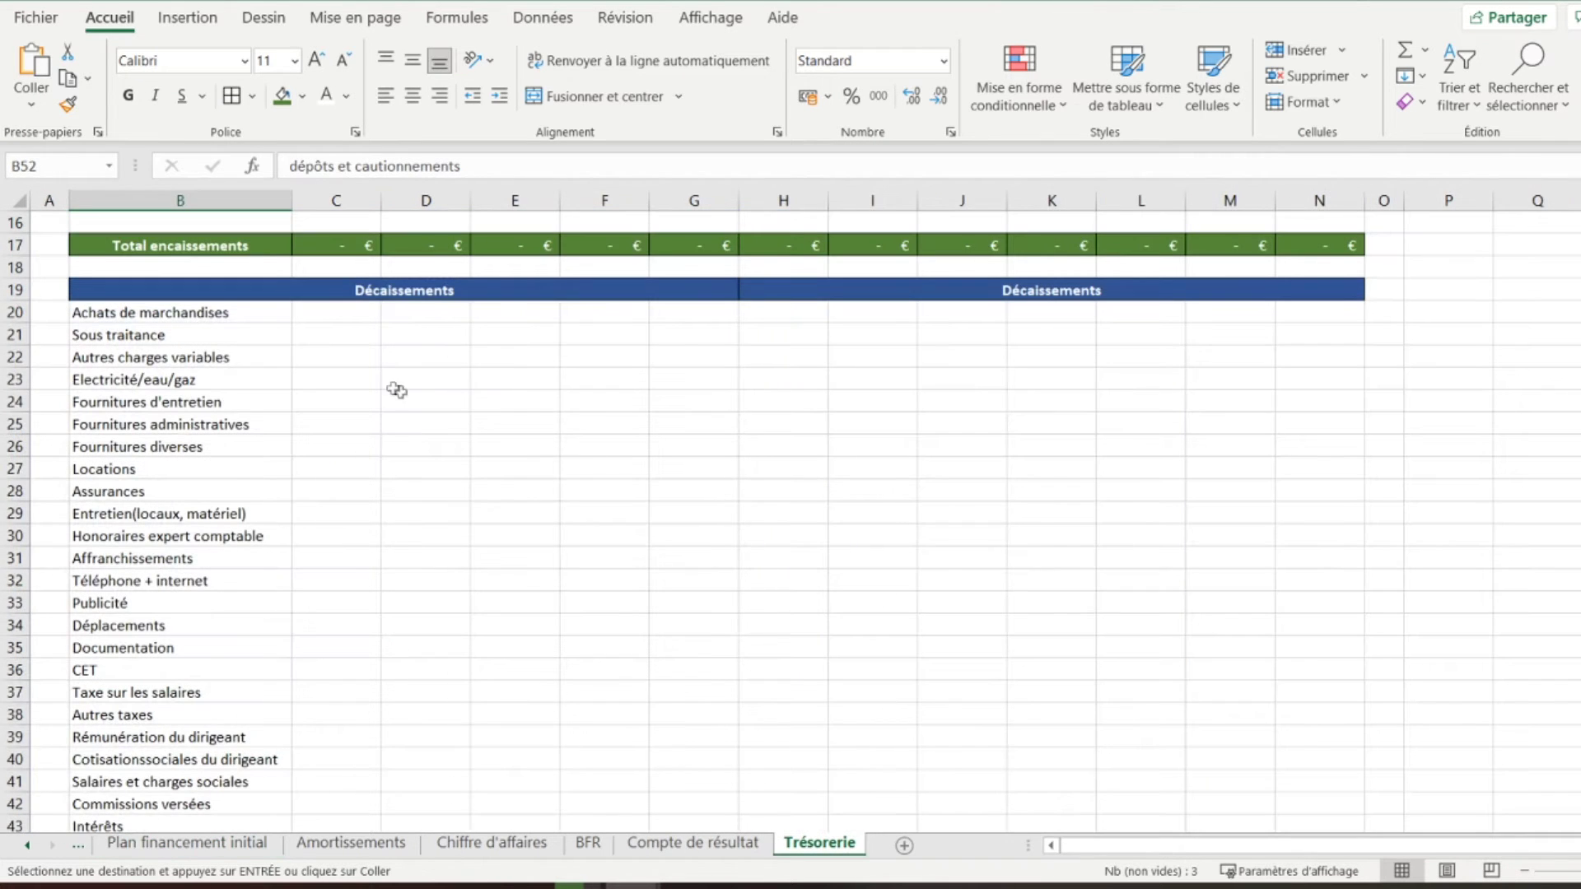
pyautogui.scroll(5, 192, 314)
pyautogui.scroll(-3, 218, 416)
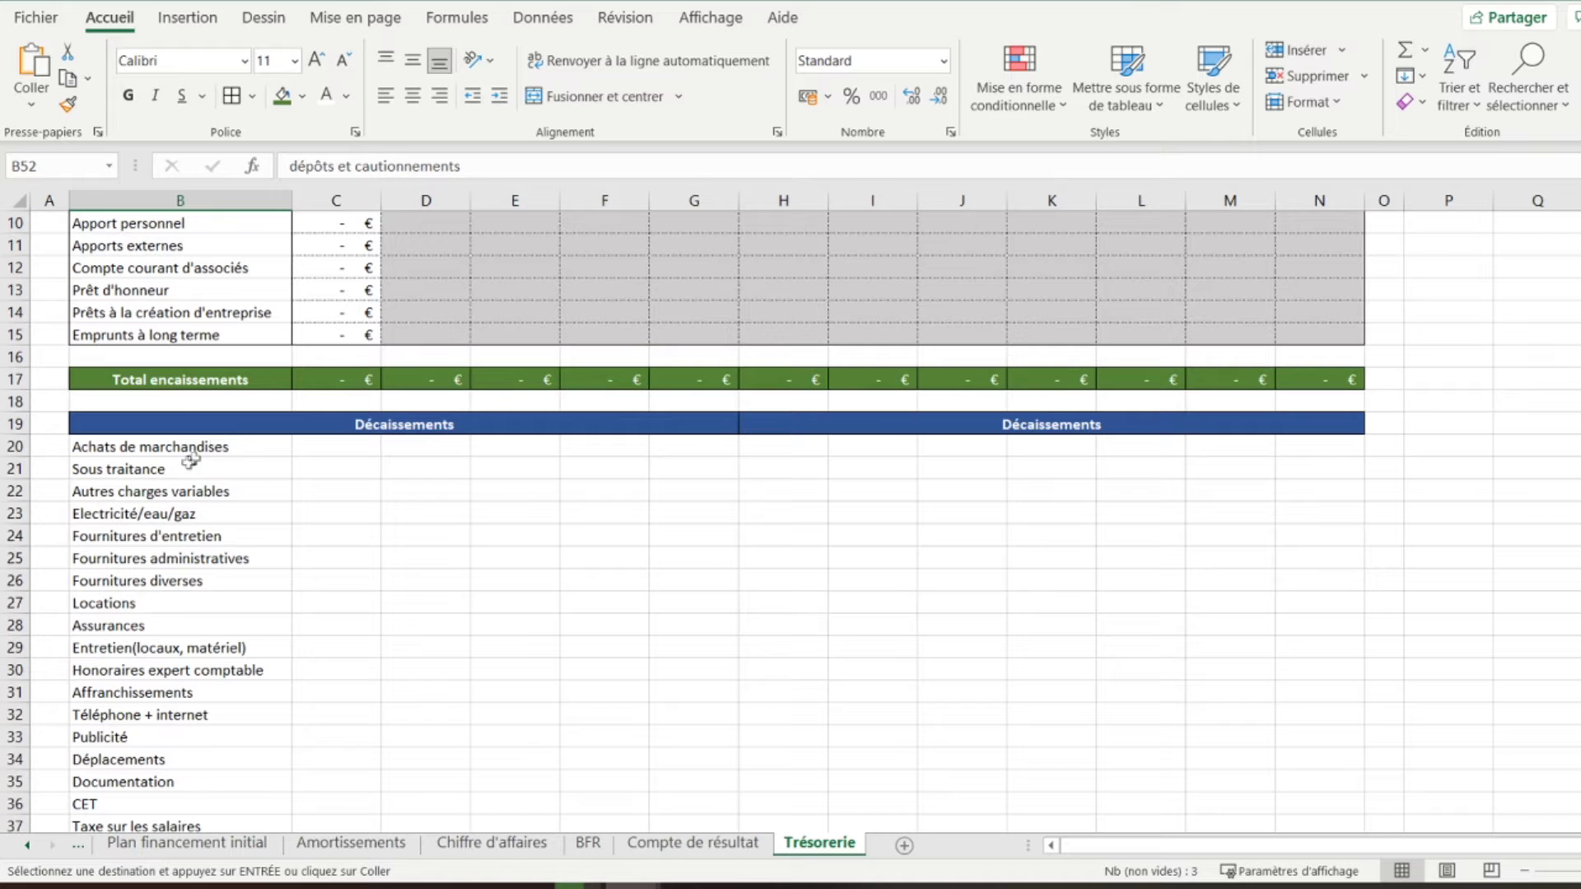
pyautogui.moveTo(159, 442); pyautogui.dragTo(179, 806)
pyautogui.hotkey('ctrl', 'v')
pyautogui.scroll(-2, 188, 774)
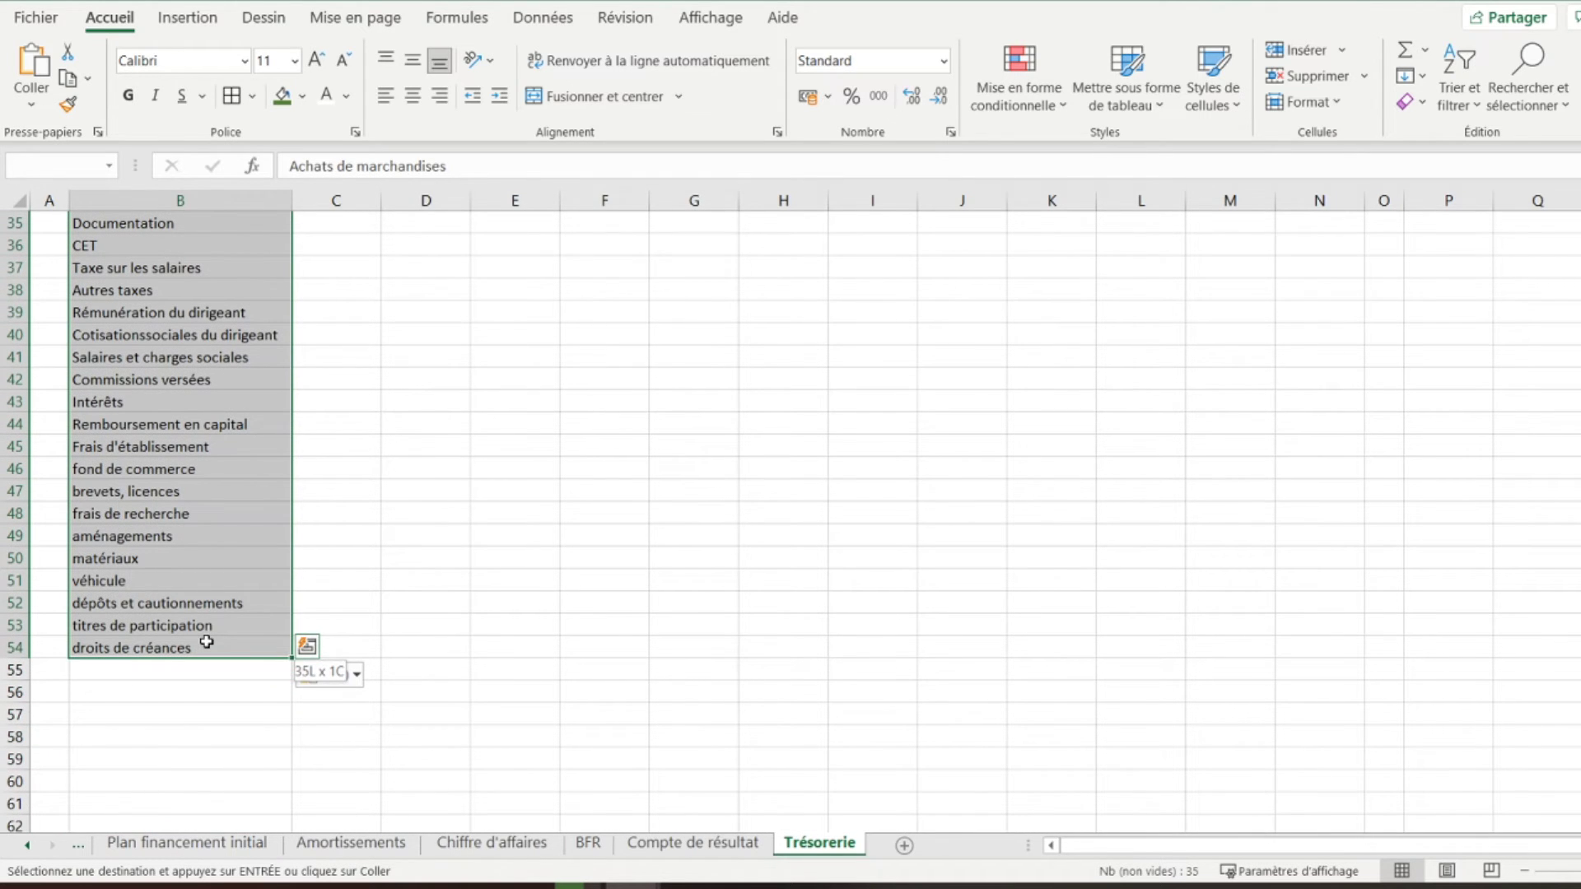
pyautogui.click(252, 97)
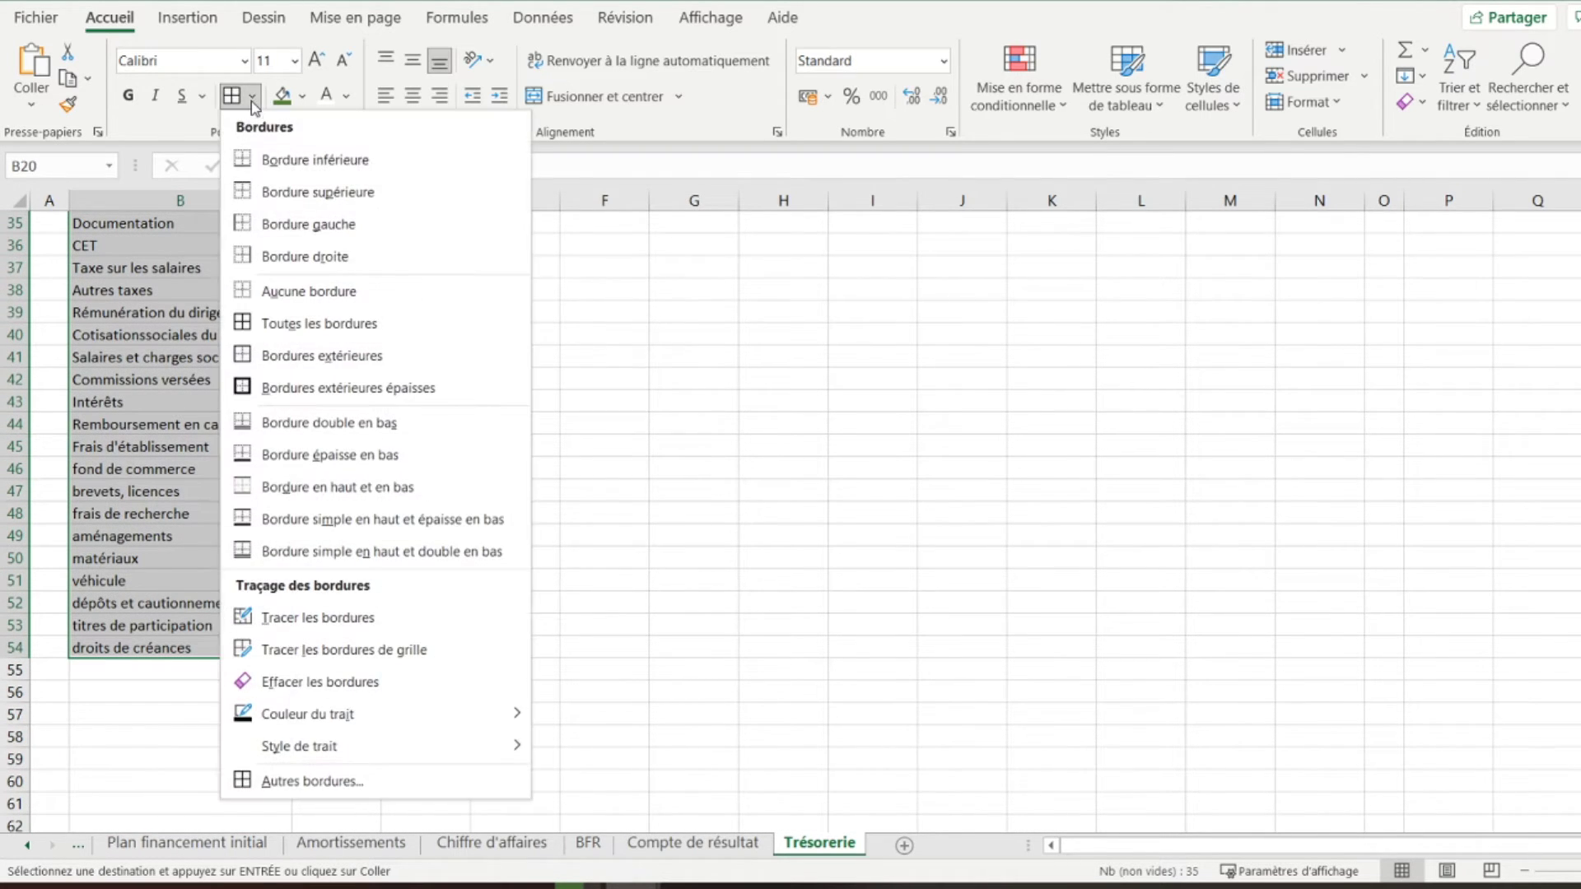
pyautogui.click(307, 355)
# Apply dashed inner horizontal and vertical borders to cells C20:N54 of the Décaissements table
pyautogui.scroll(10, 492, 368)
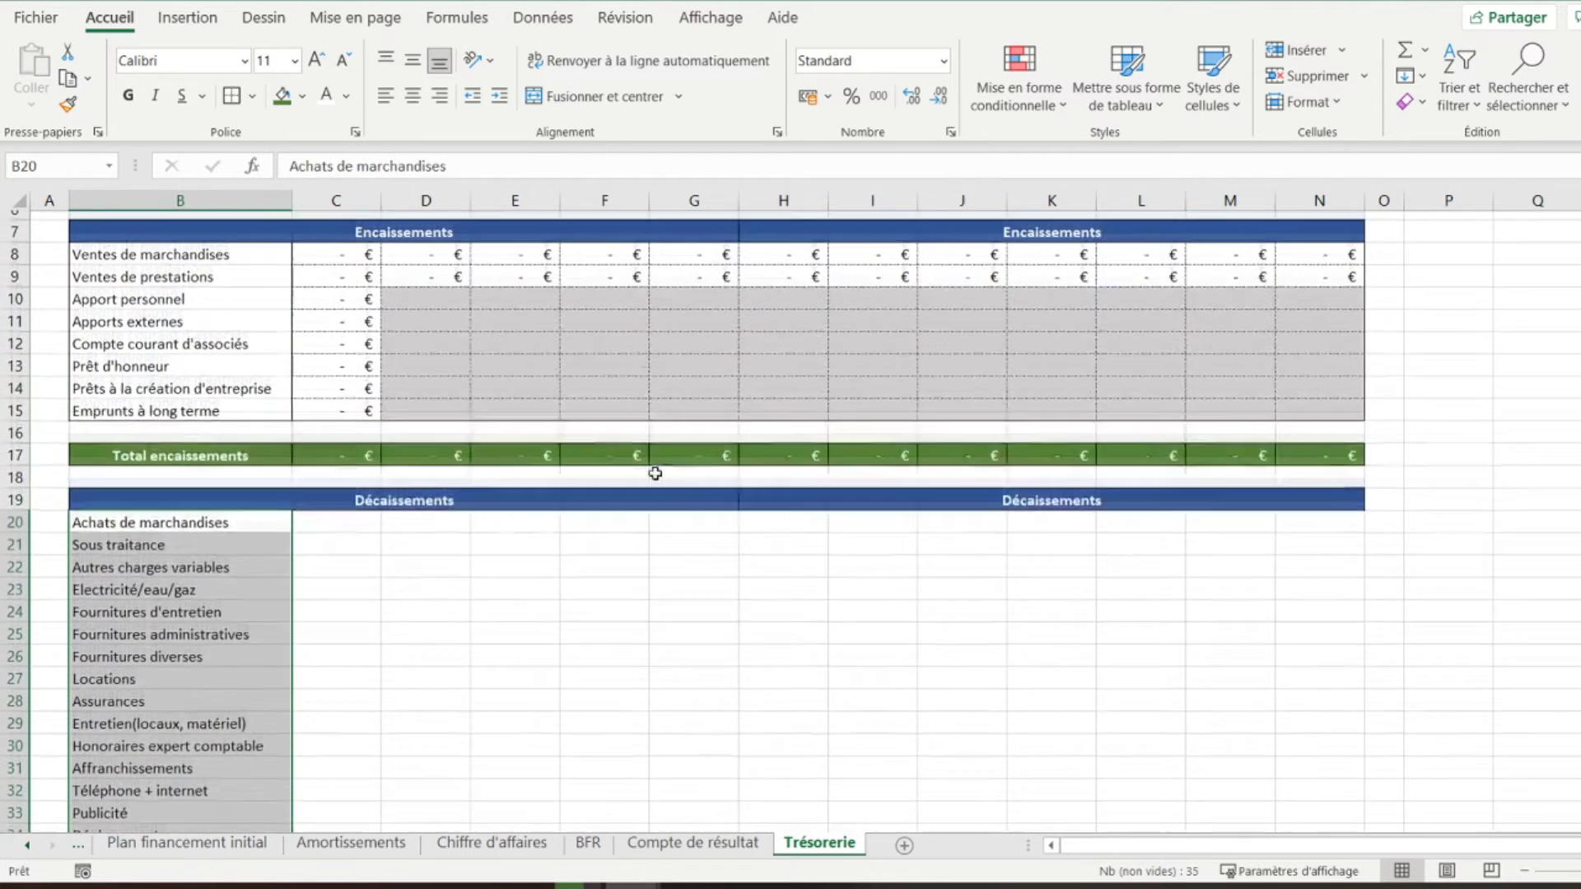
pyautogui.scroll(-3, 510, 580)
pyautogui.moveTo(303, 376); pyautogui.dragTo(1319, 796)
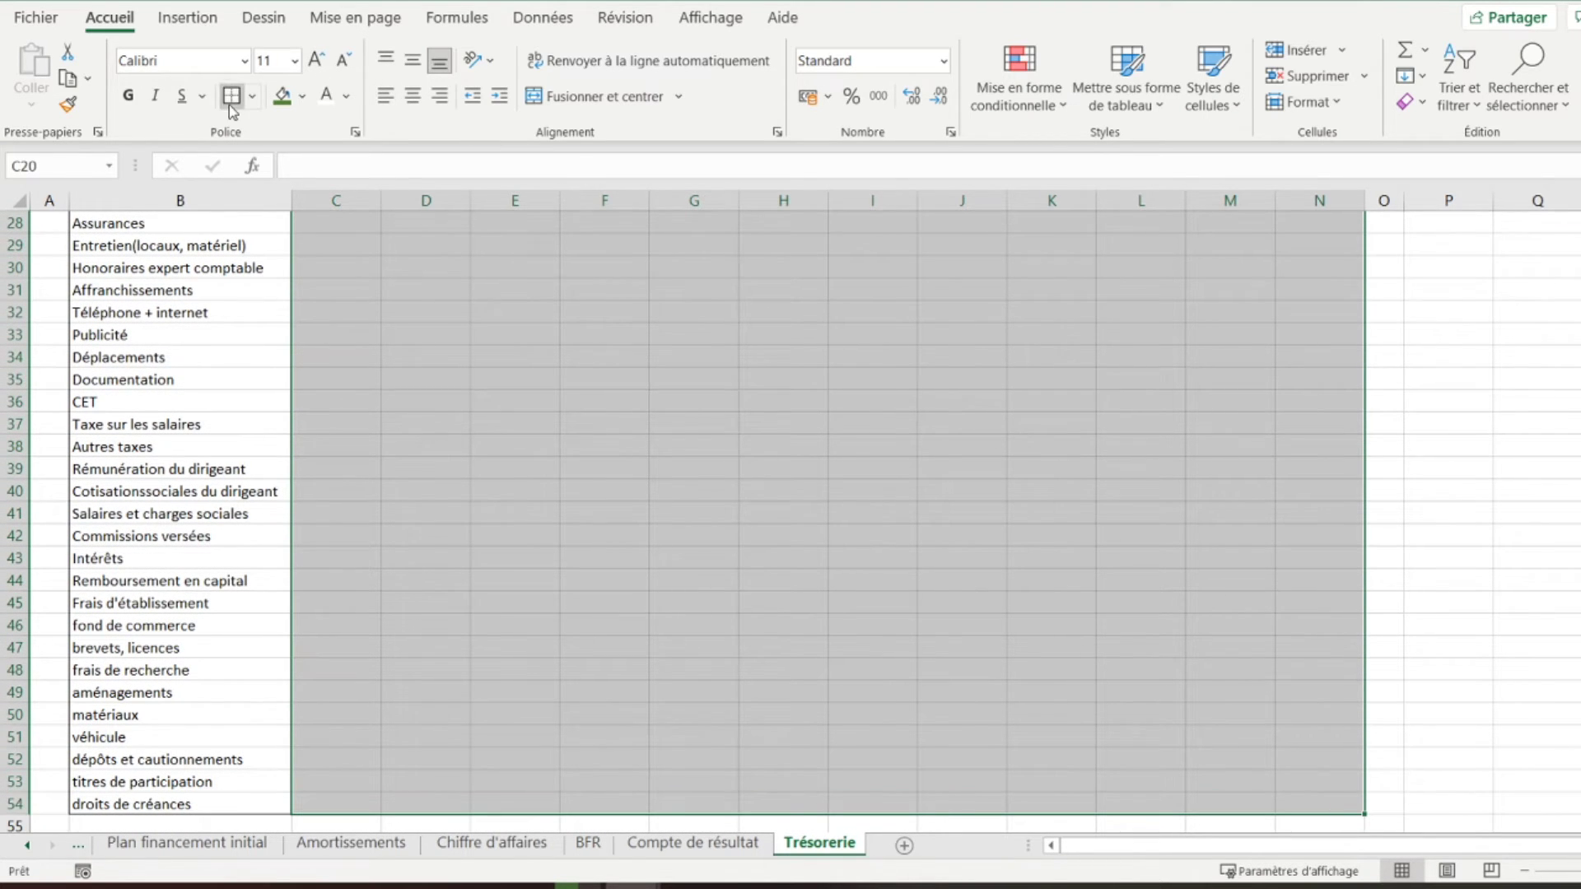
pyautogui.click(253, 97)
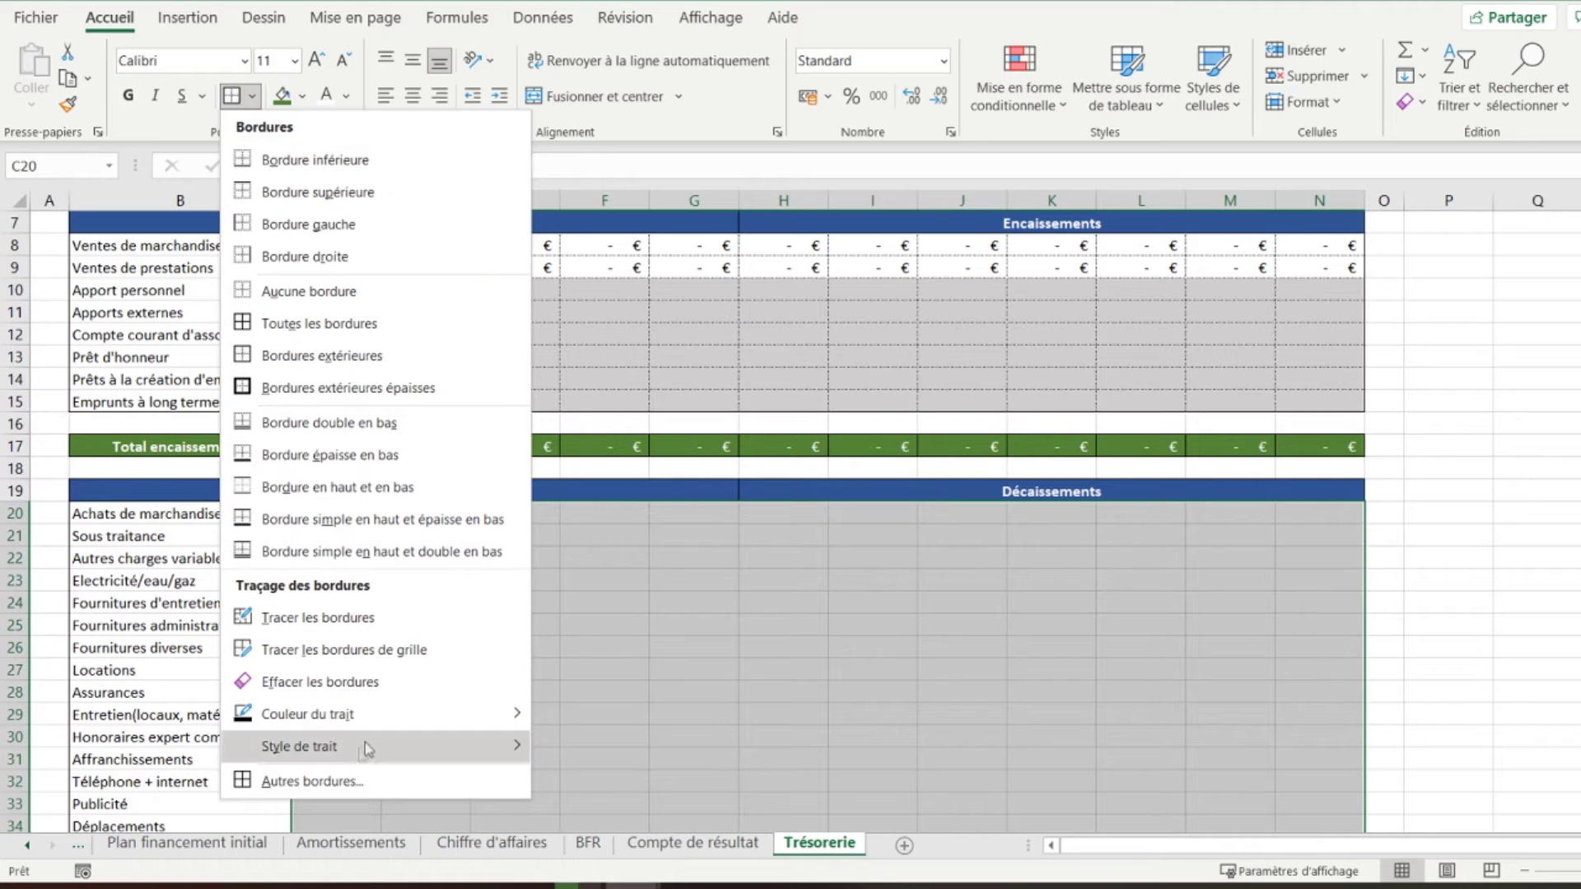
pyautogui.click(336, 781)
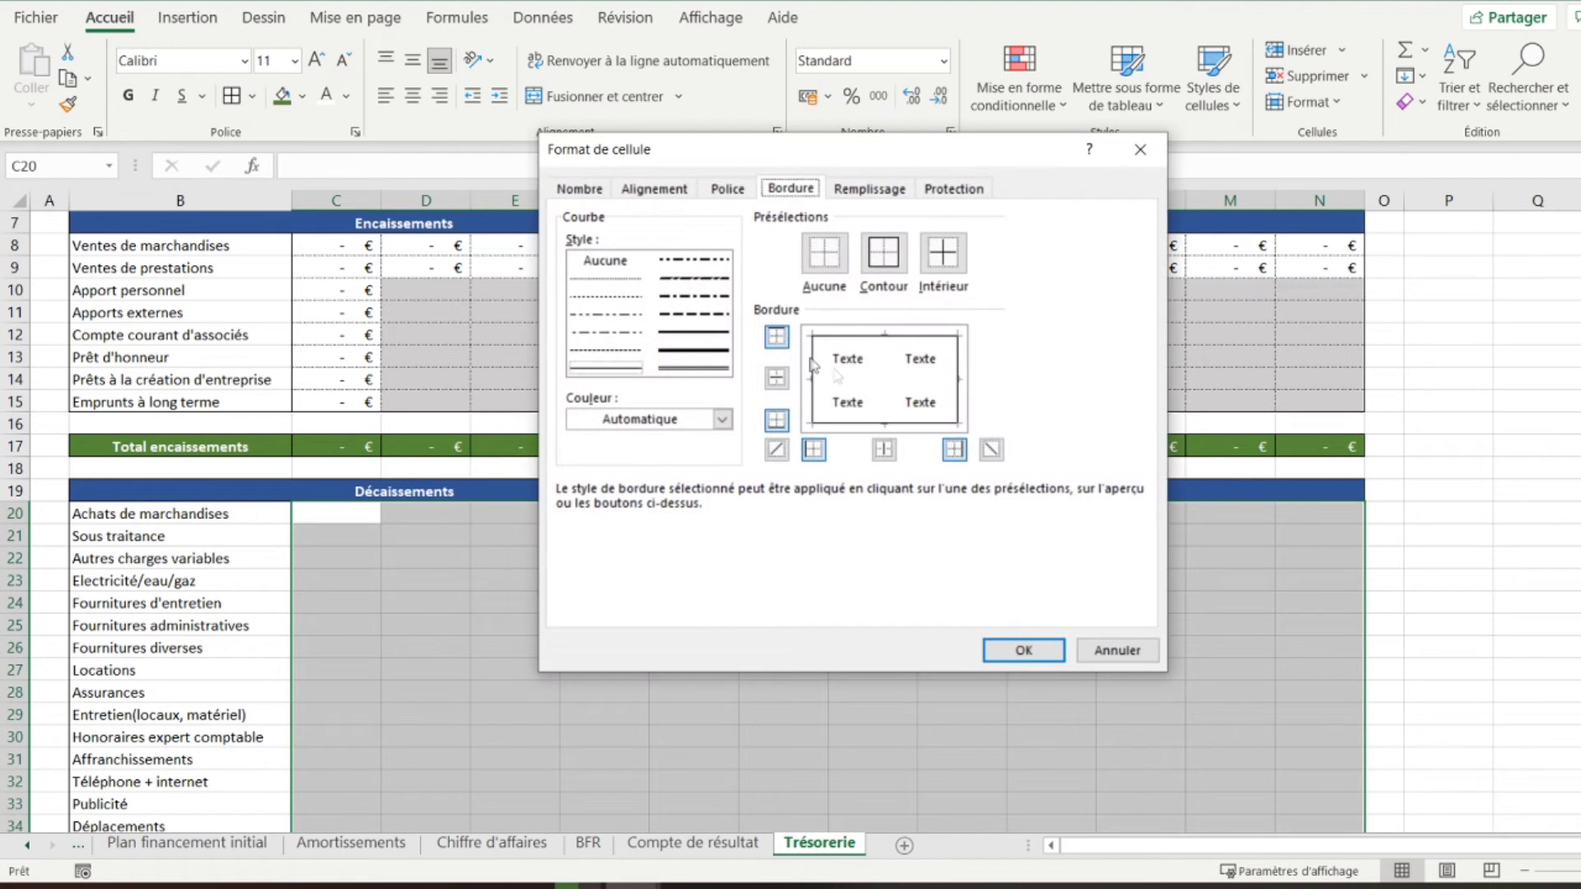
pyautogui.click(619, 285)
pyautogui.click(862, 380)
pyautogui.click(890, 368)
pyautogui.click(1021, 650)
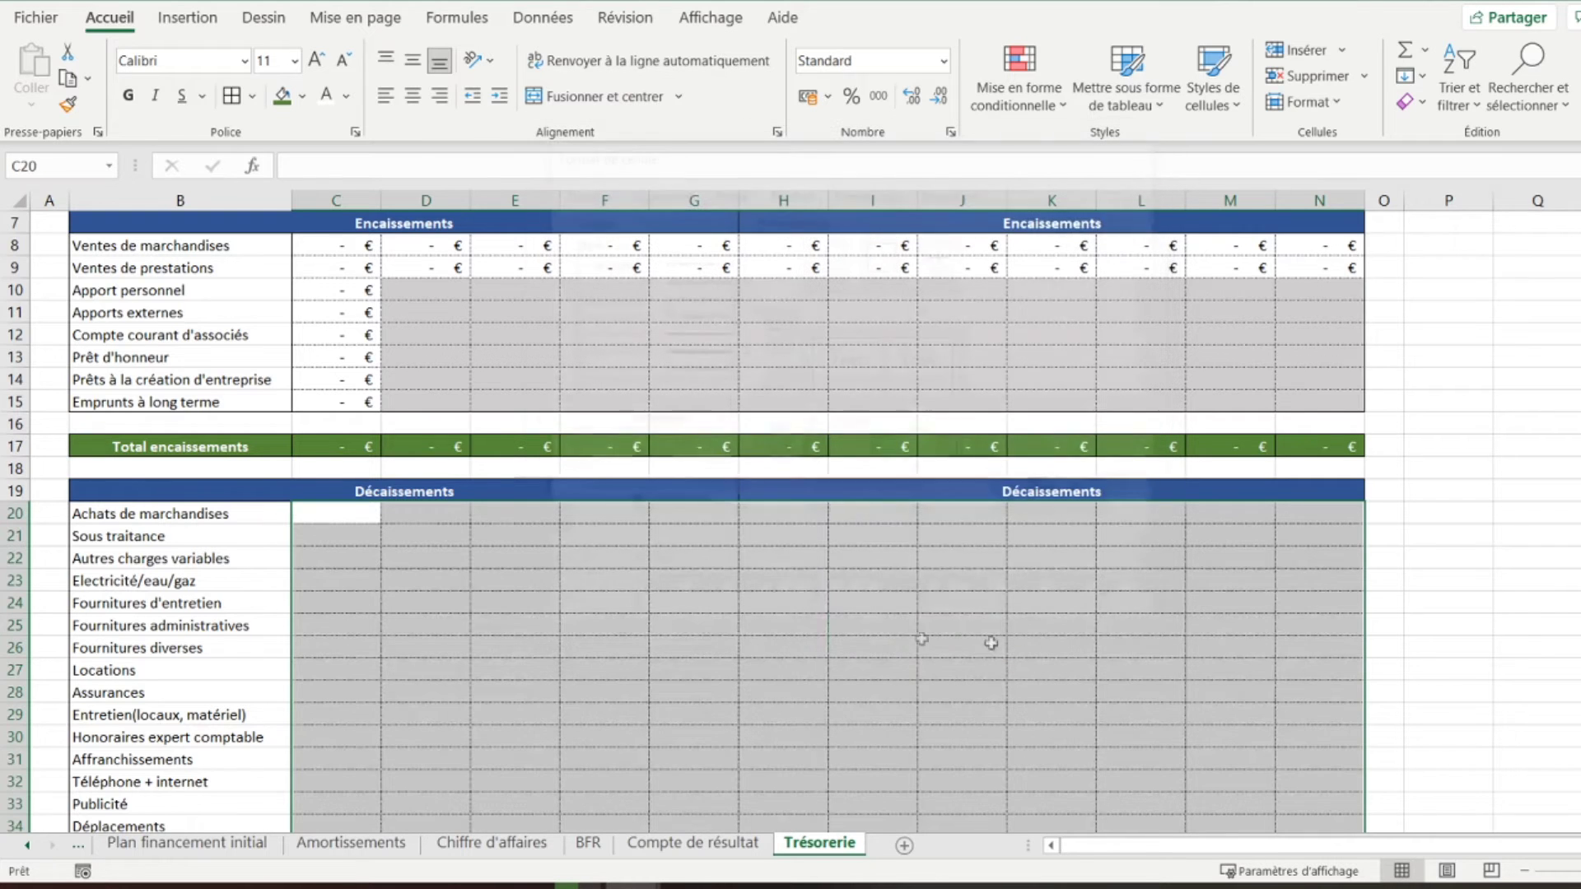
# In C20, enter the monthly Achats de marchandises formula ='Compte de résultat'!$F$16/12
pyautogui.click(339, 513)
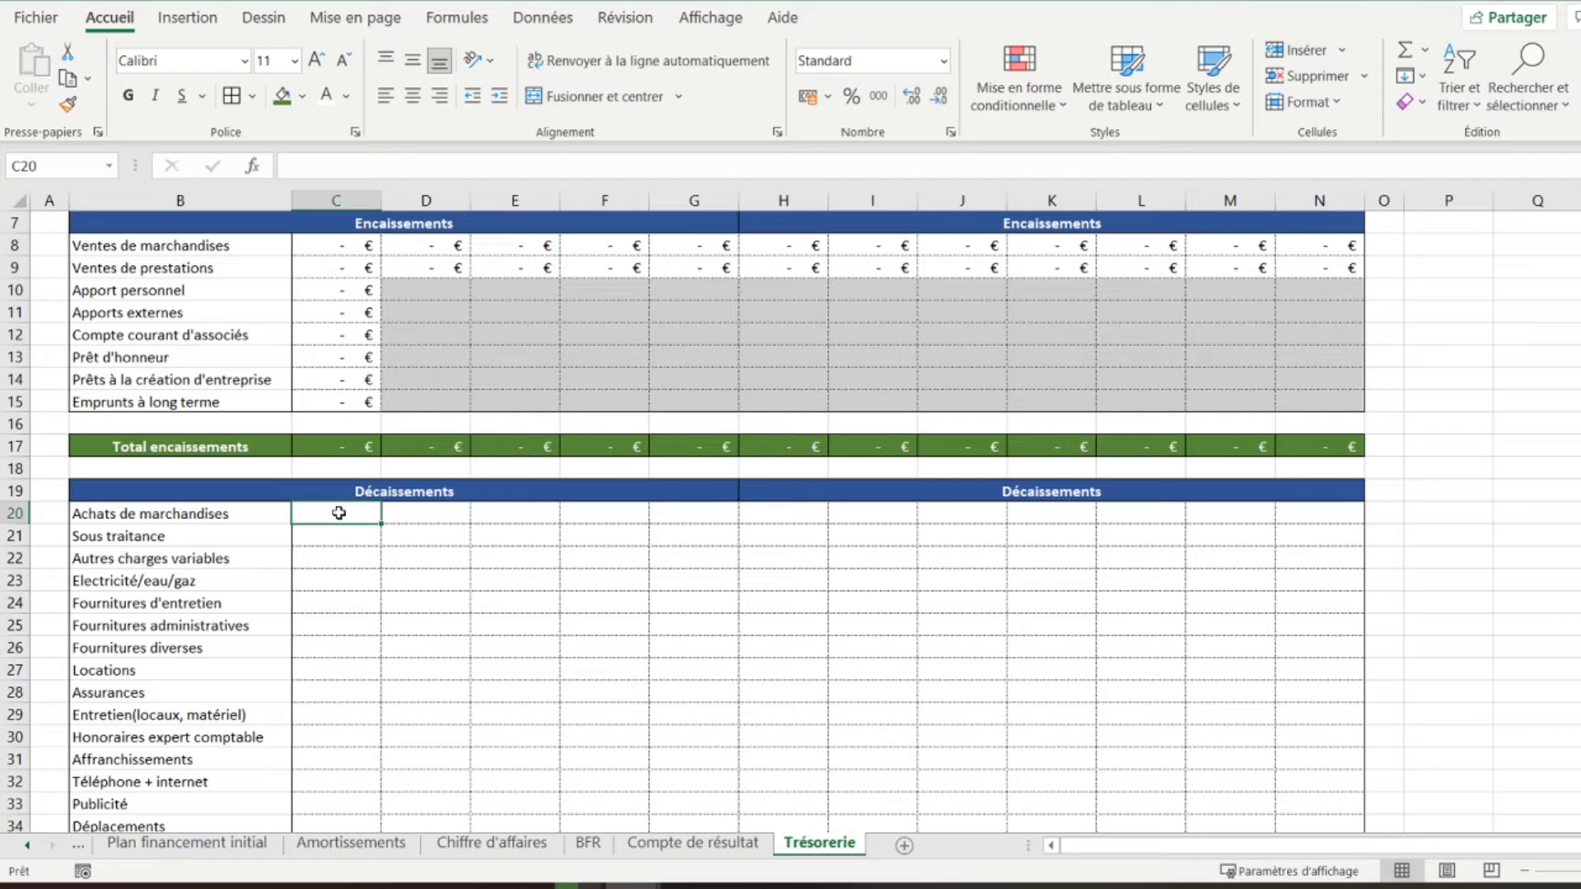
pyautogui.write('=')
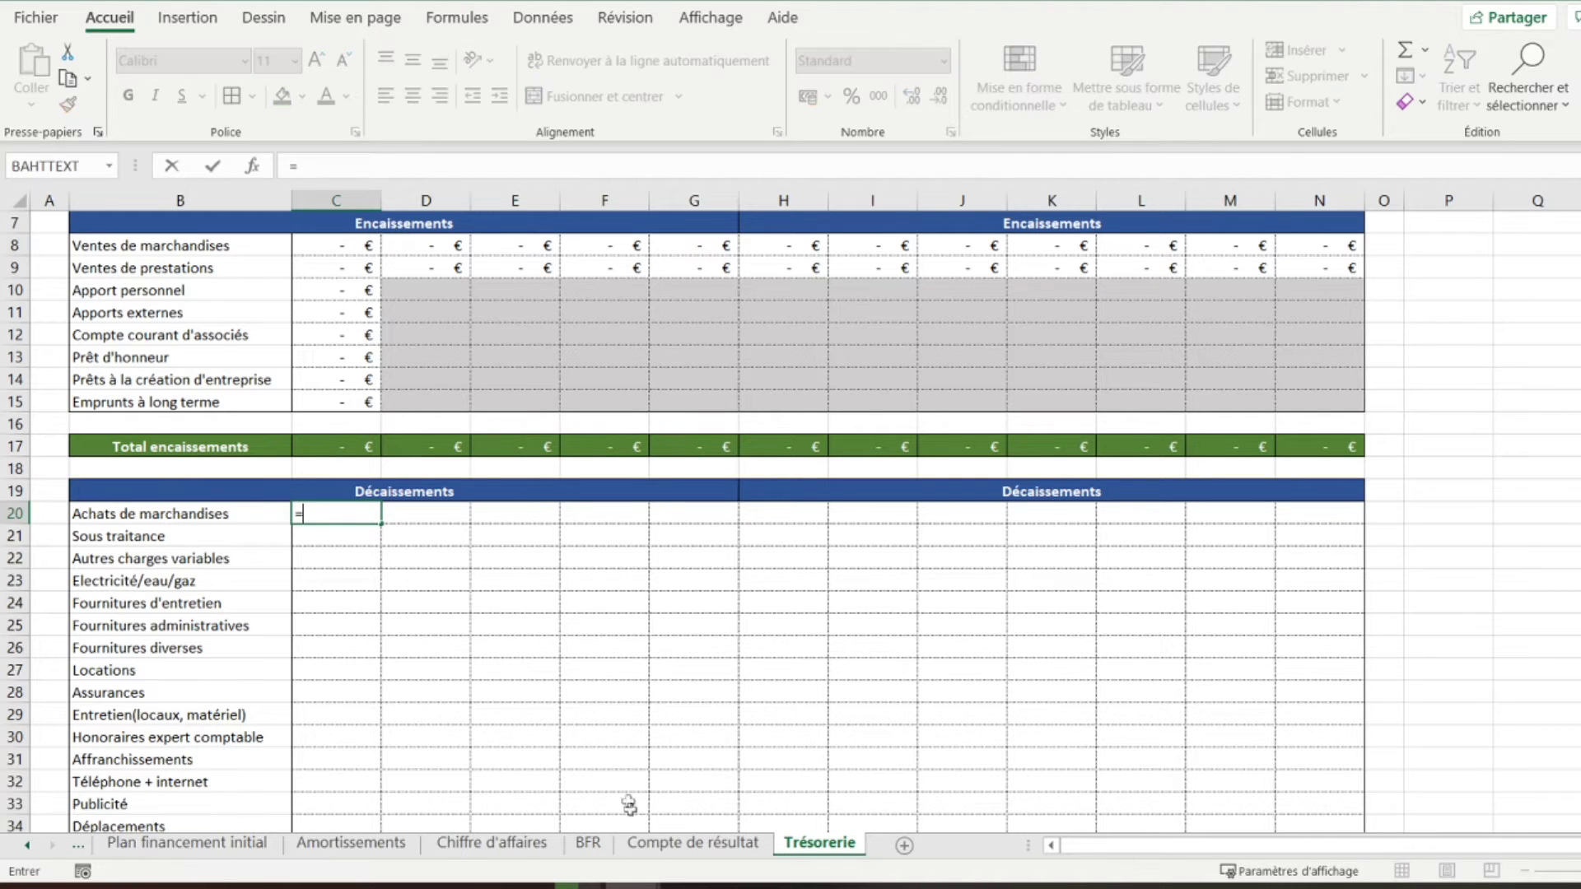
pyautogui.click(657, 846)
pyautogui.scroll(1, 554, 492)
pyautogui.scroll(5, 554, 492)
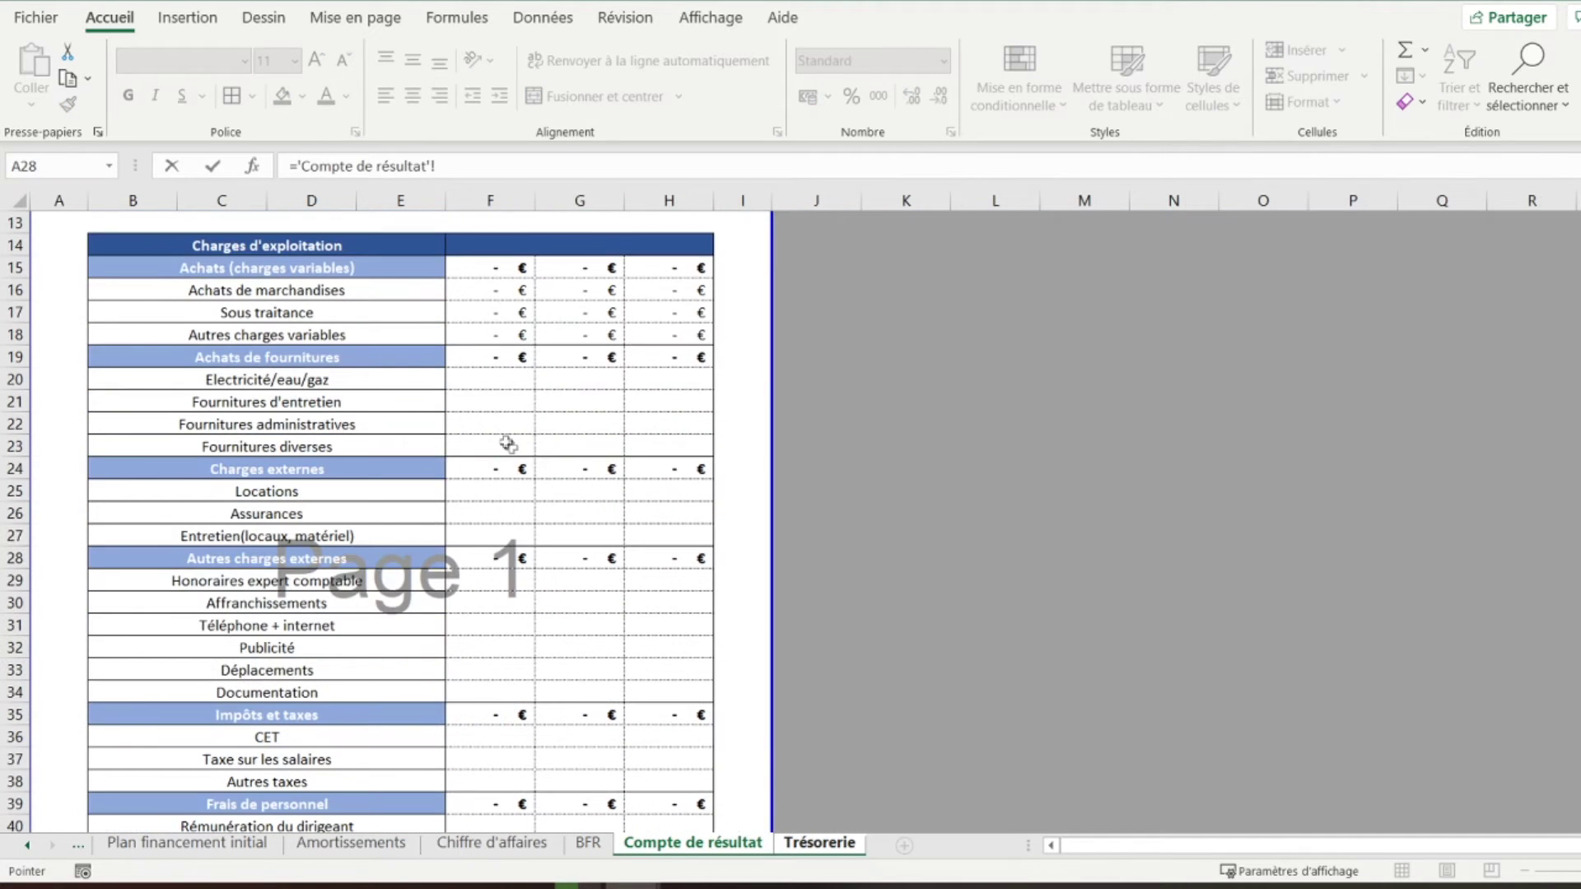
pyautogui.click(495, 290)
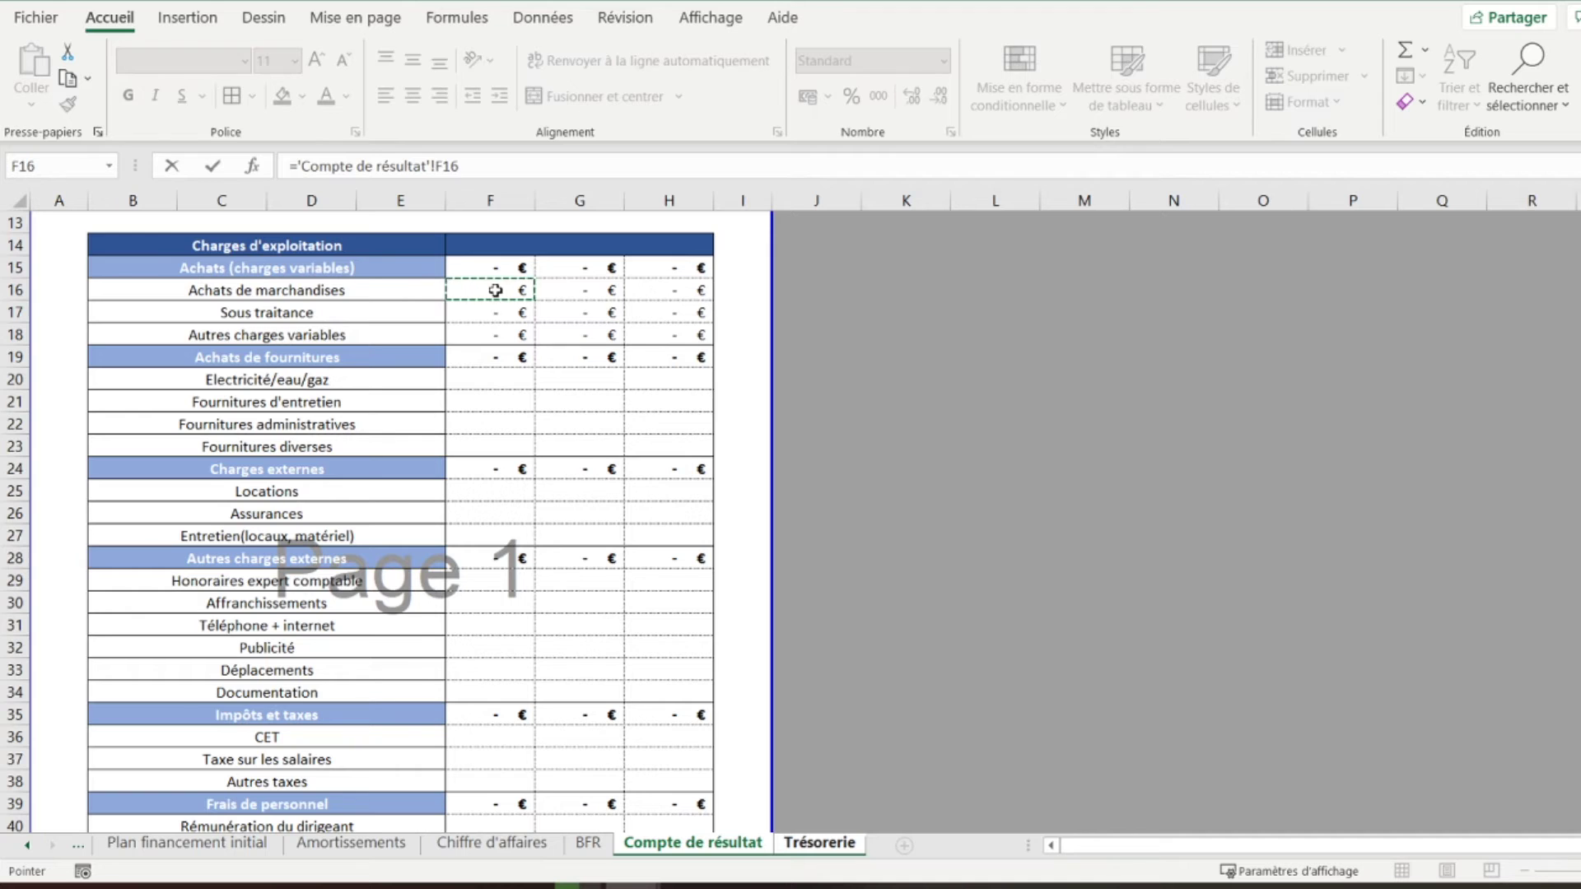
pyautogui.press('Return')
pyautogui.click(326, 513)
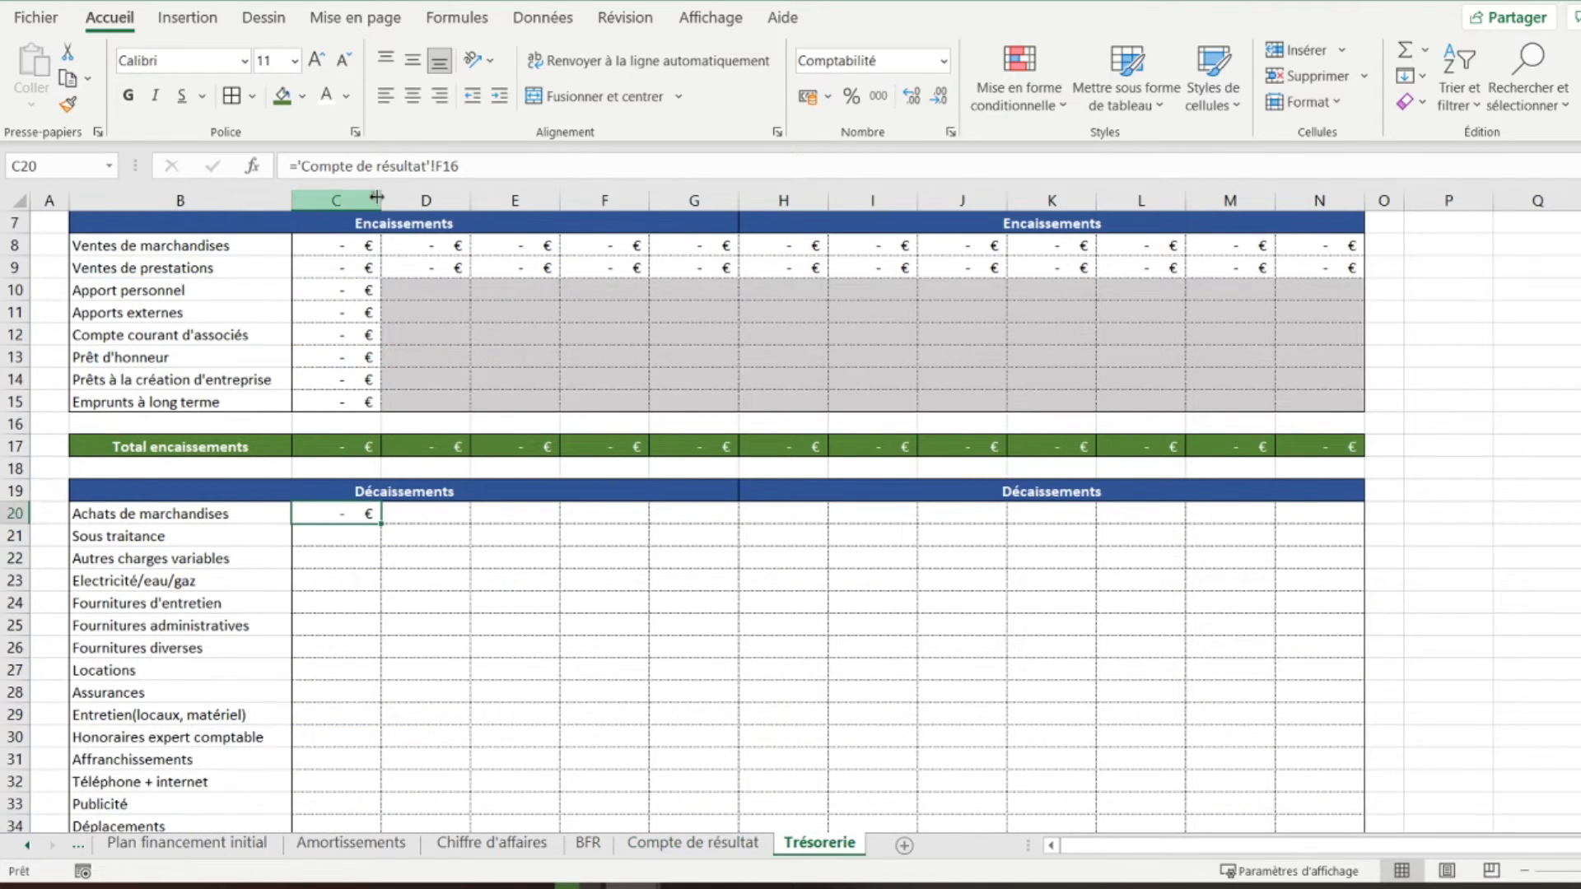
pyautogui.click(445, 166)
pyautogui.press('F4')
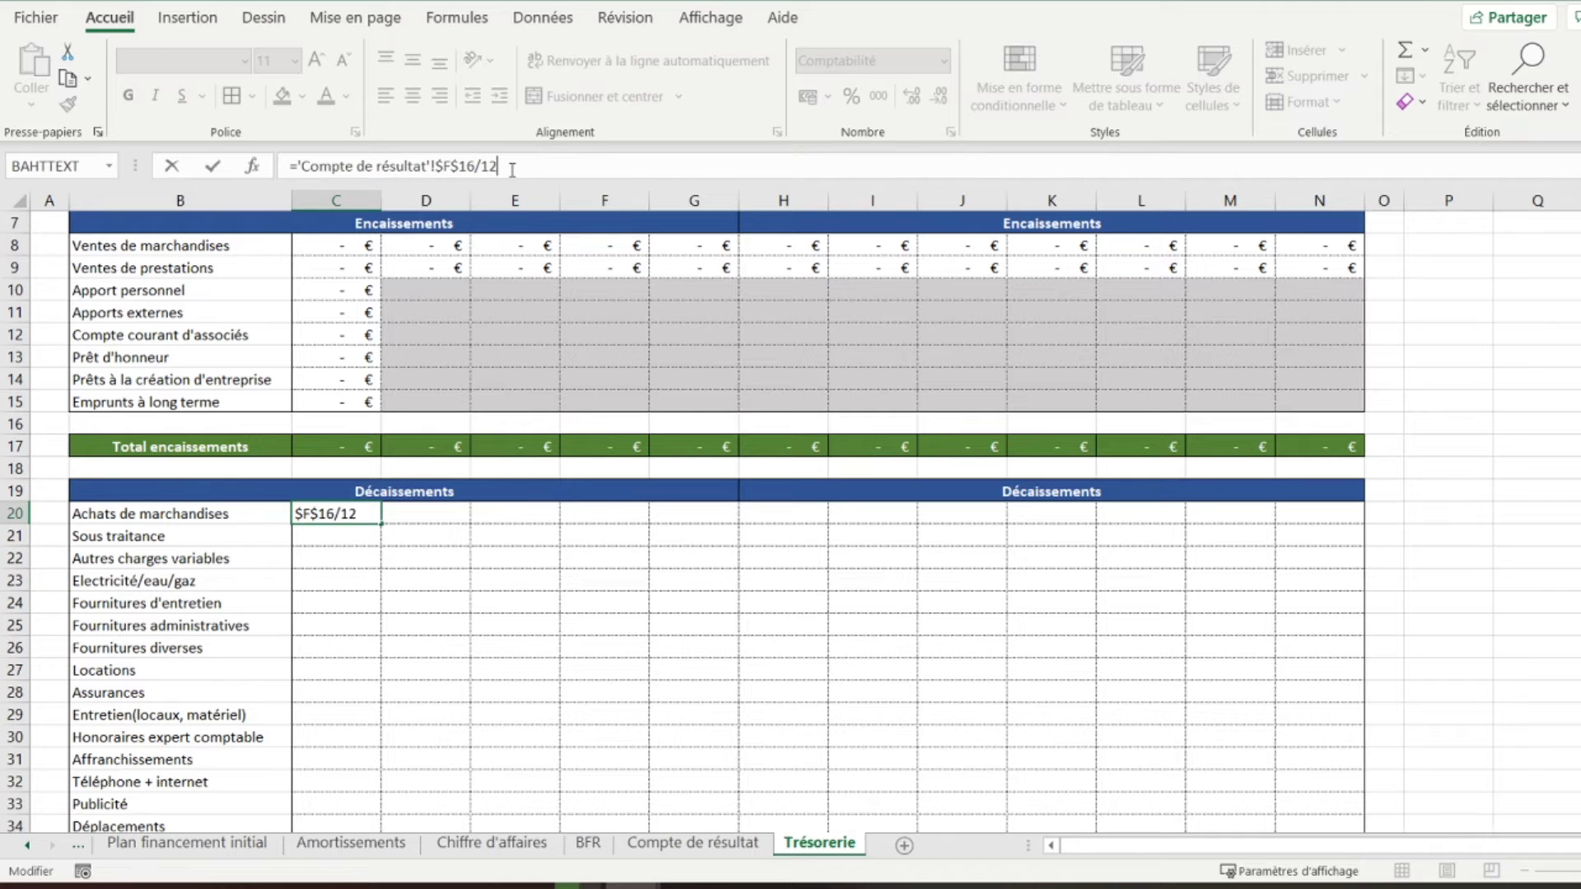
pyautogui.press('Return')
# In C21, enter the monthly Sous traitance formula ='Compte de résultat'!$F$17/12
pyautogui.write('=')
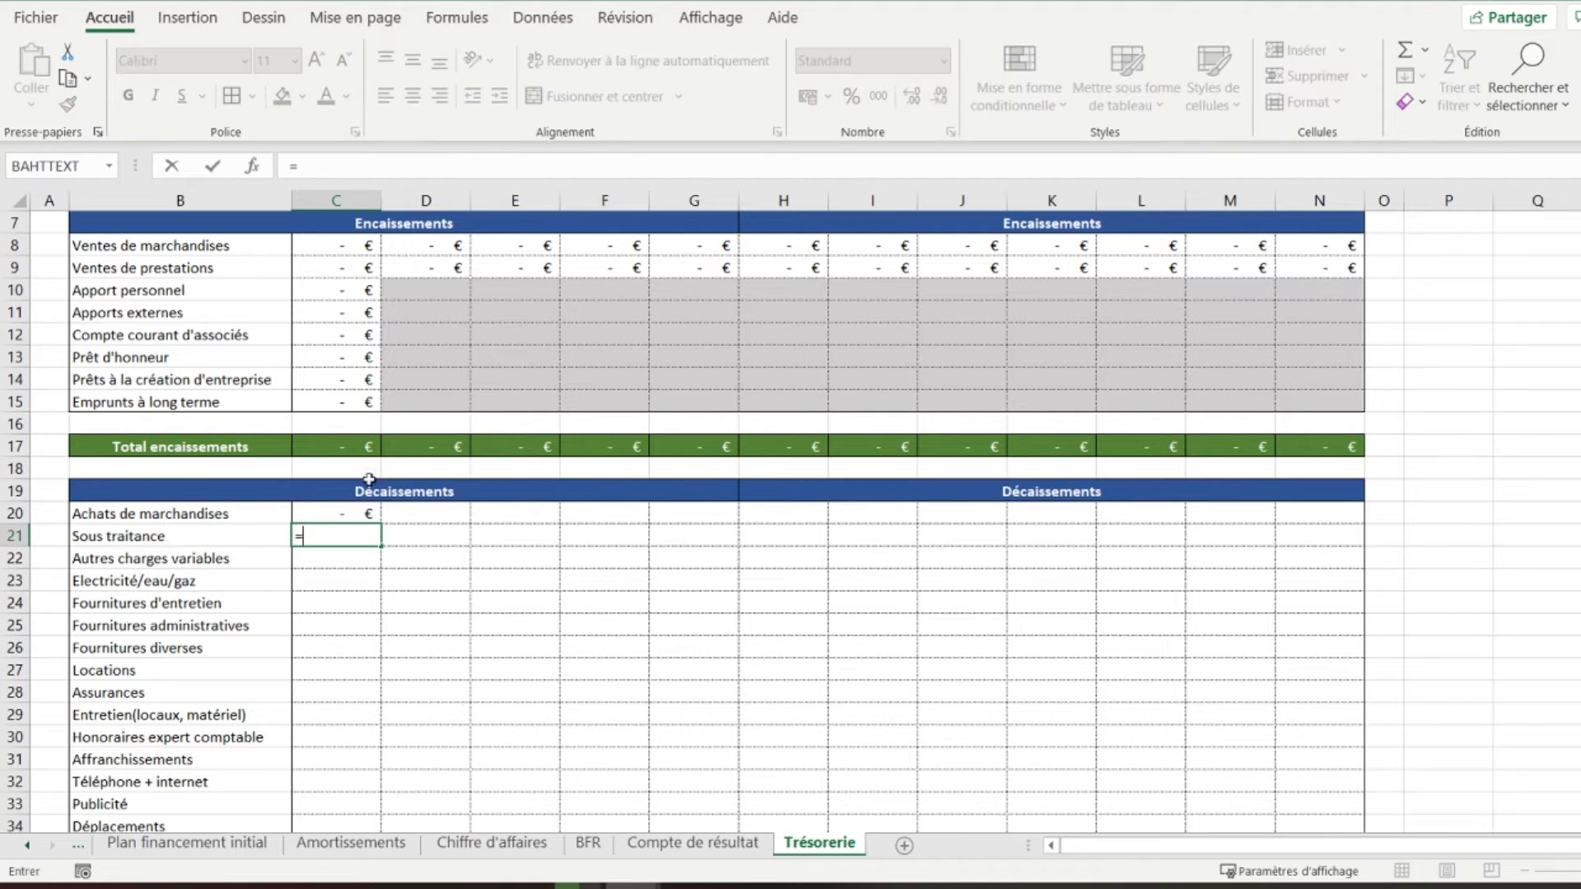
pyautogui.click(668, 841)
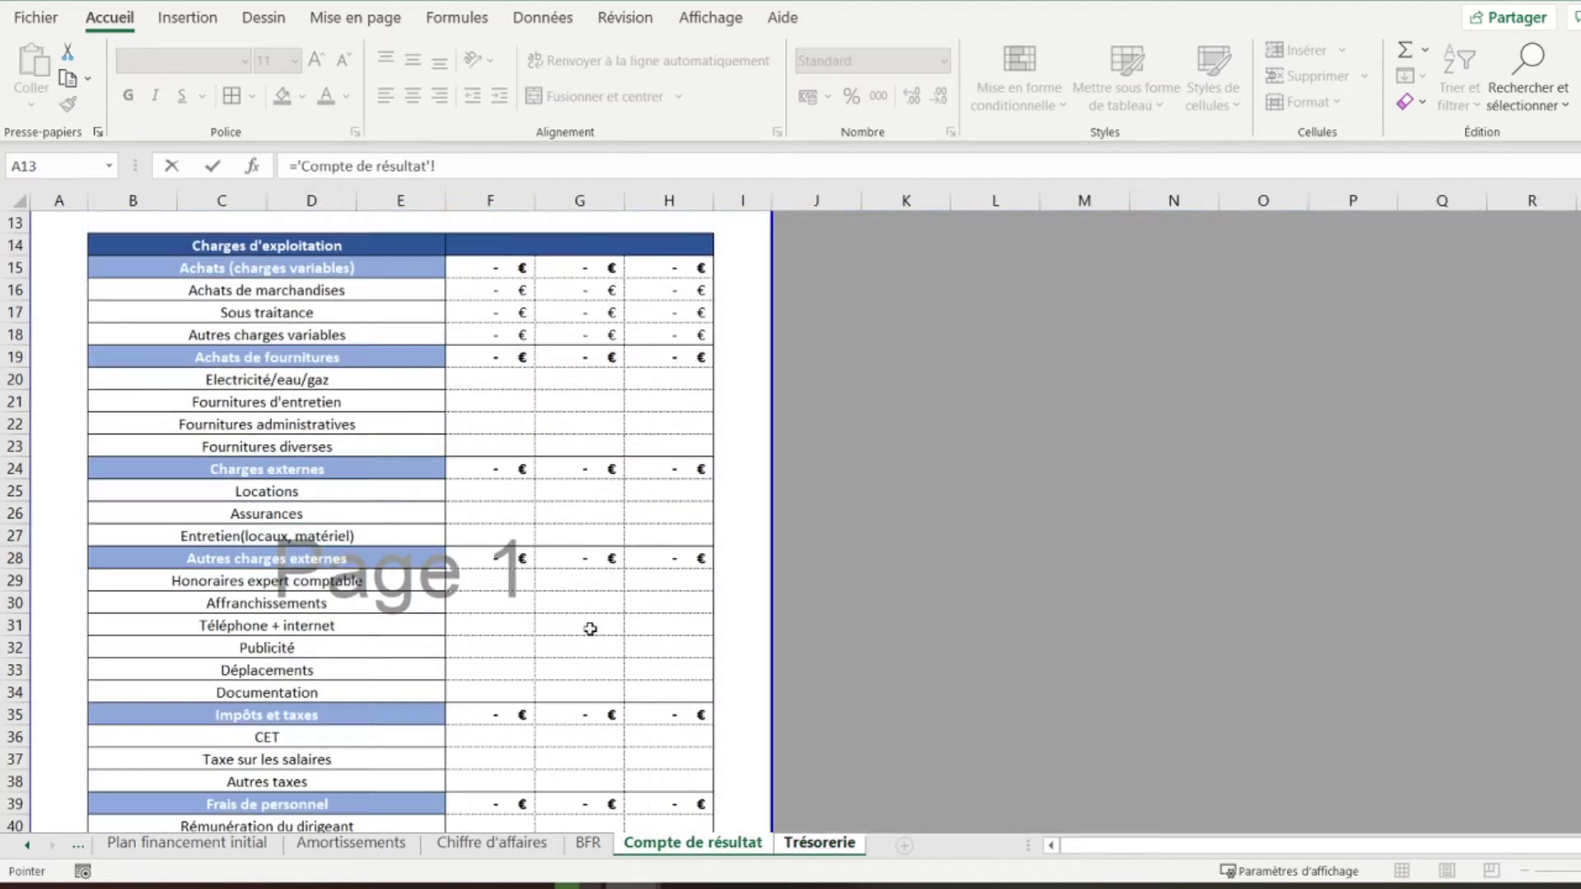
pyautogui.click(482, 311)
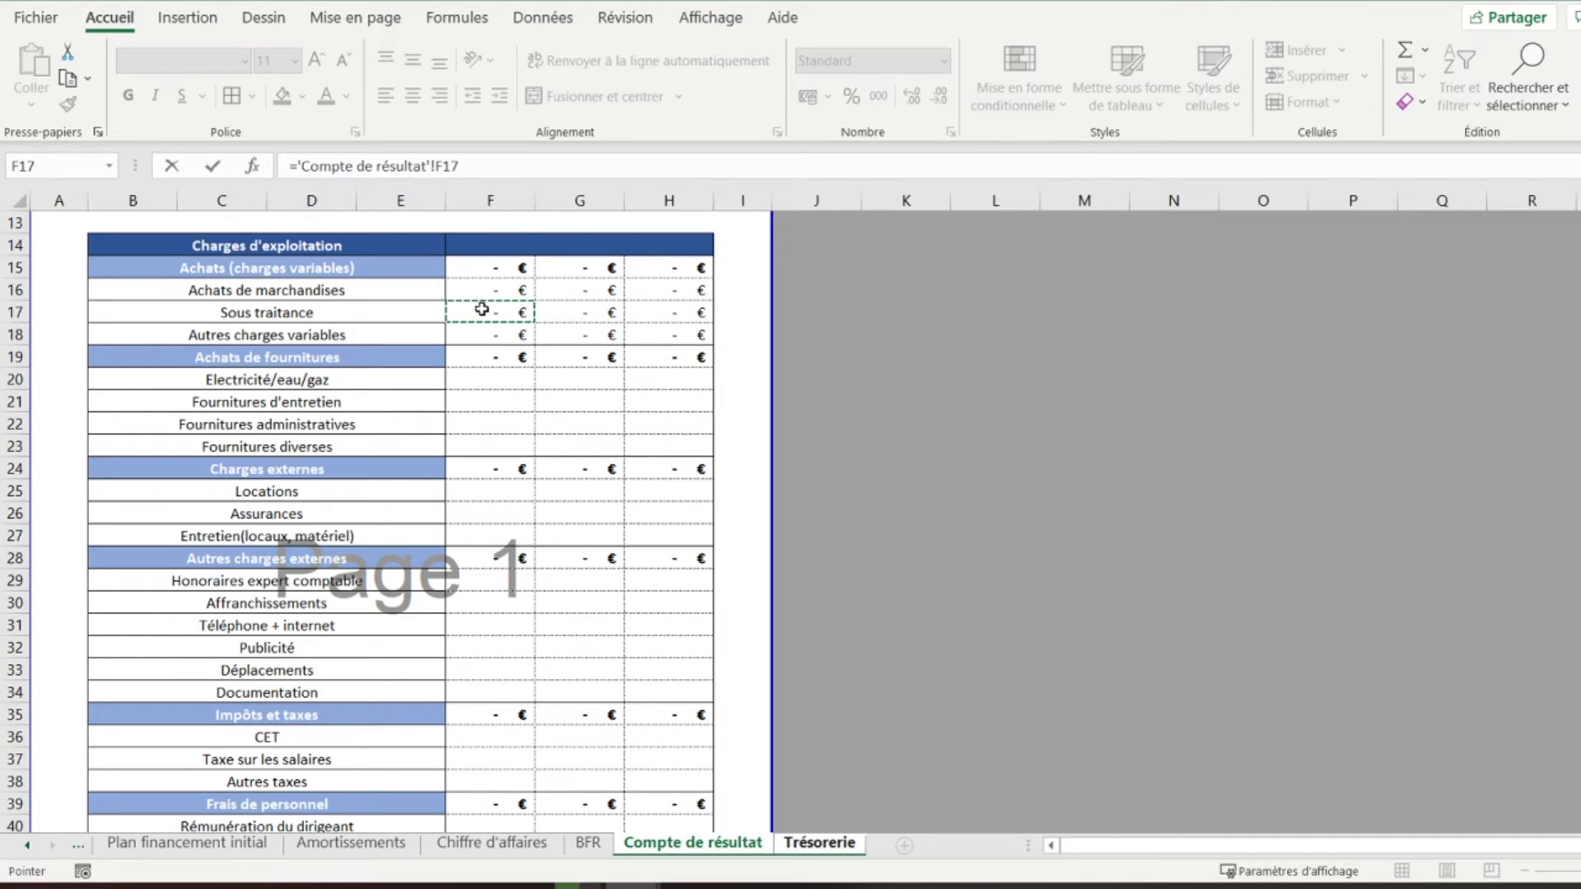
pyautogui.press('Return')
pyautogui.click(363, 535)
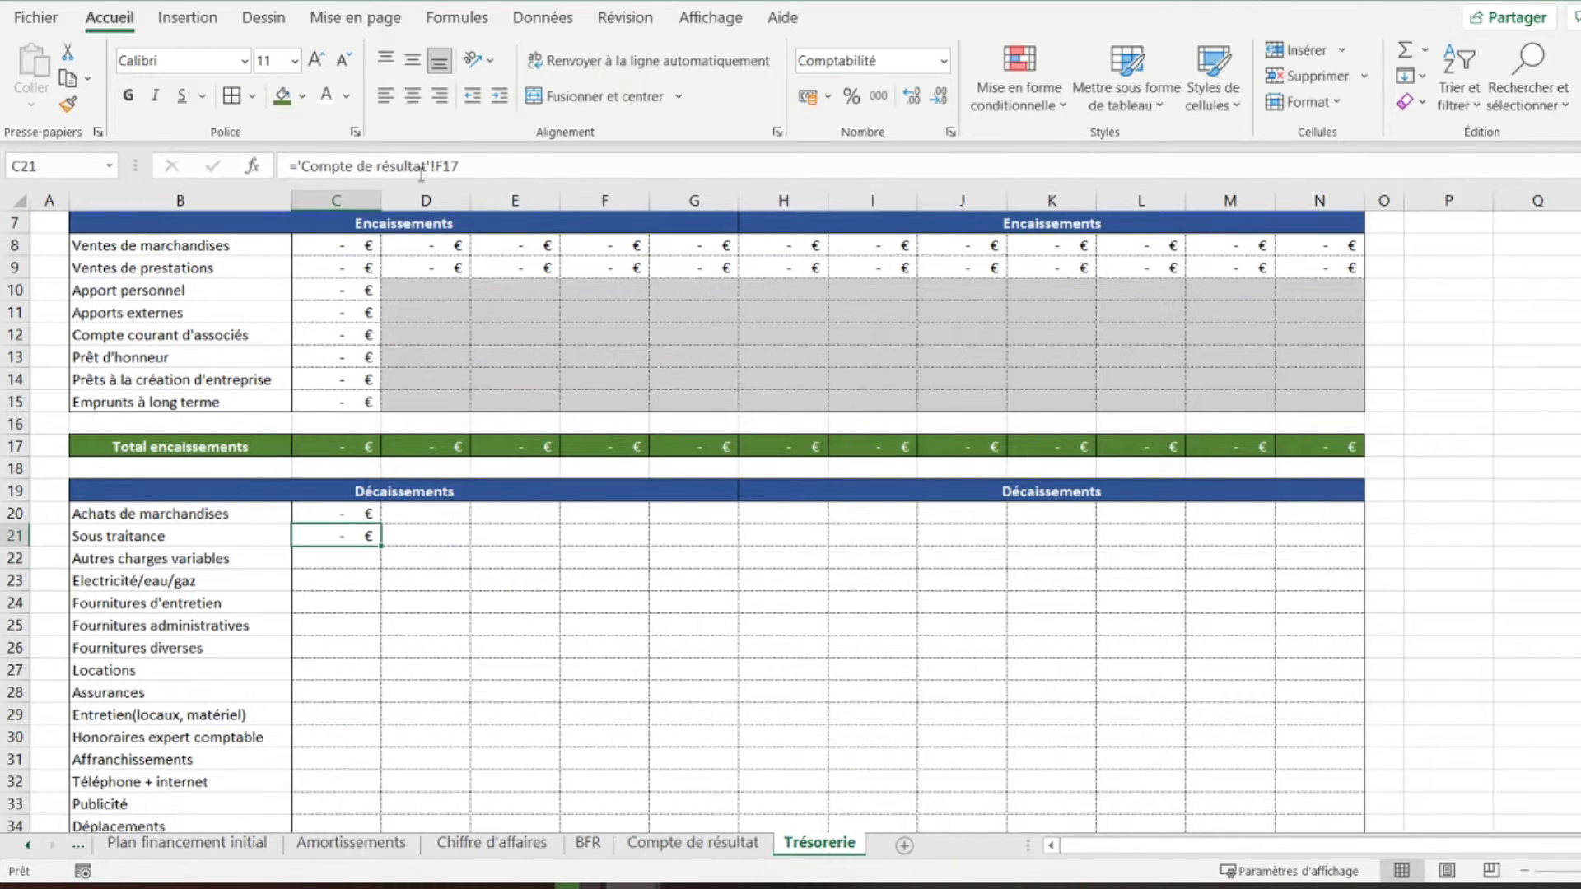
pyautogui.click(445, 166)
pyautogui.press('F4')
pyautogui.click(511, 163)
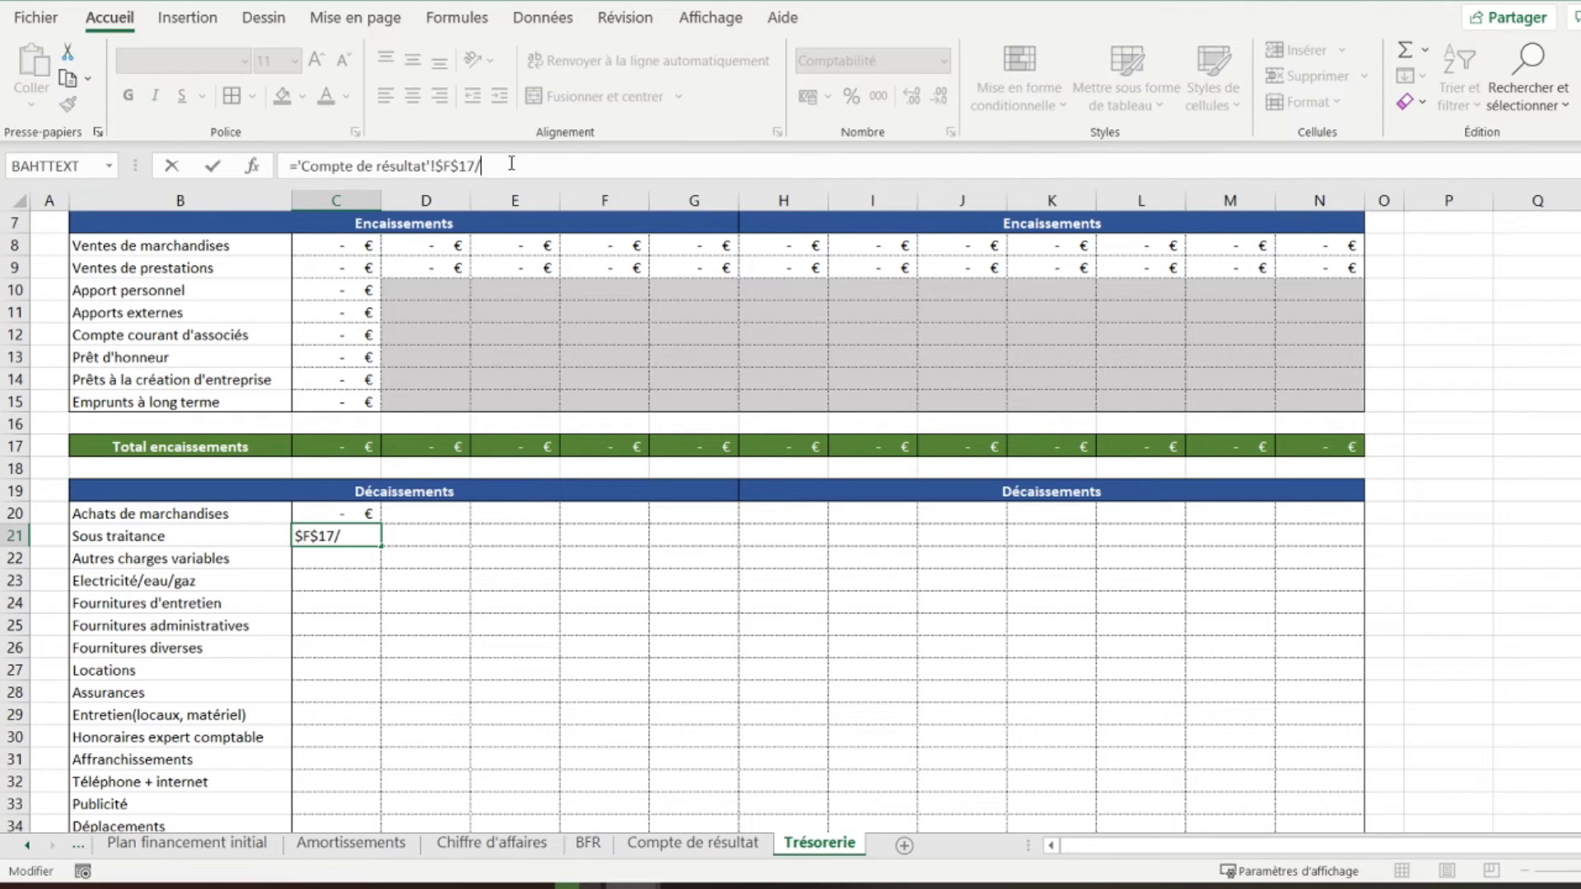
pyautogui.press('Return')
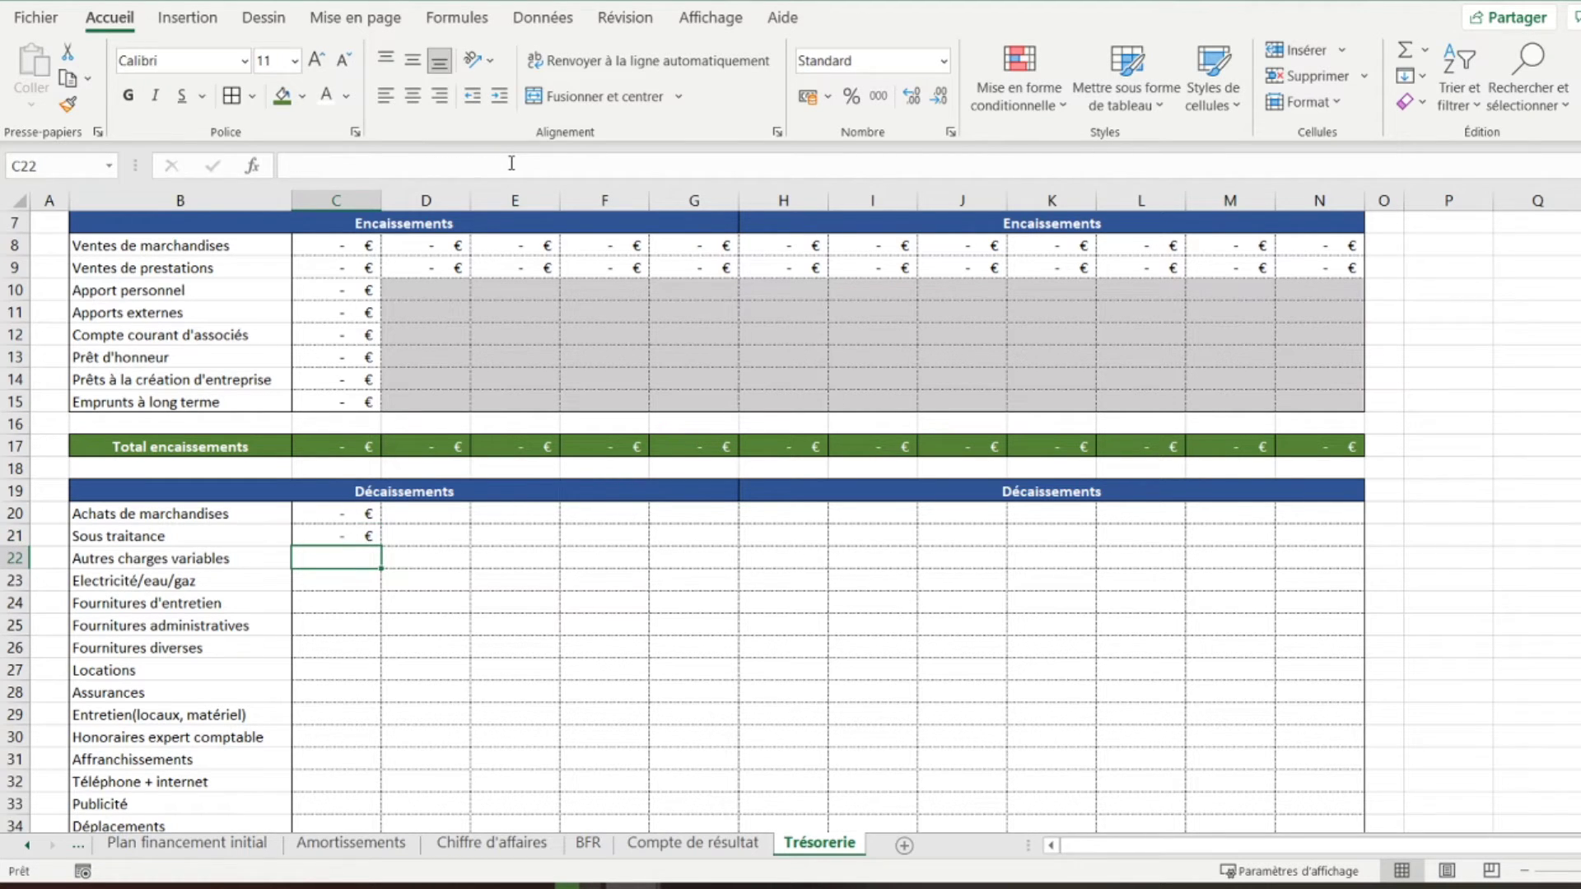
# In C22, enter the monthly Autres charges variables formula ='Compte de résultat'!$F$18/12
pyautogui.write('=')
pyautogui.click(692, 842)
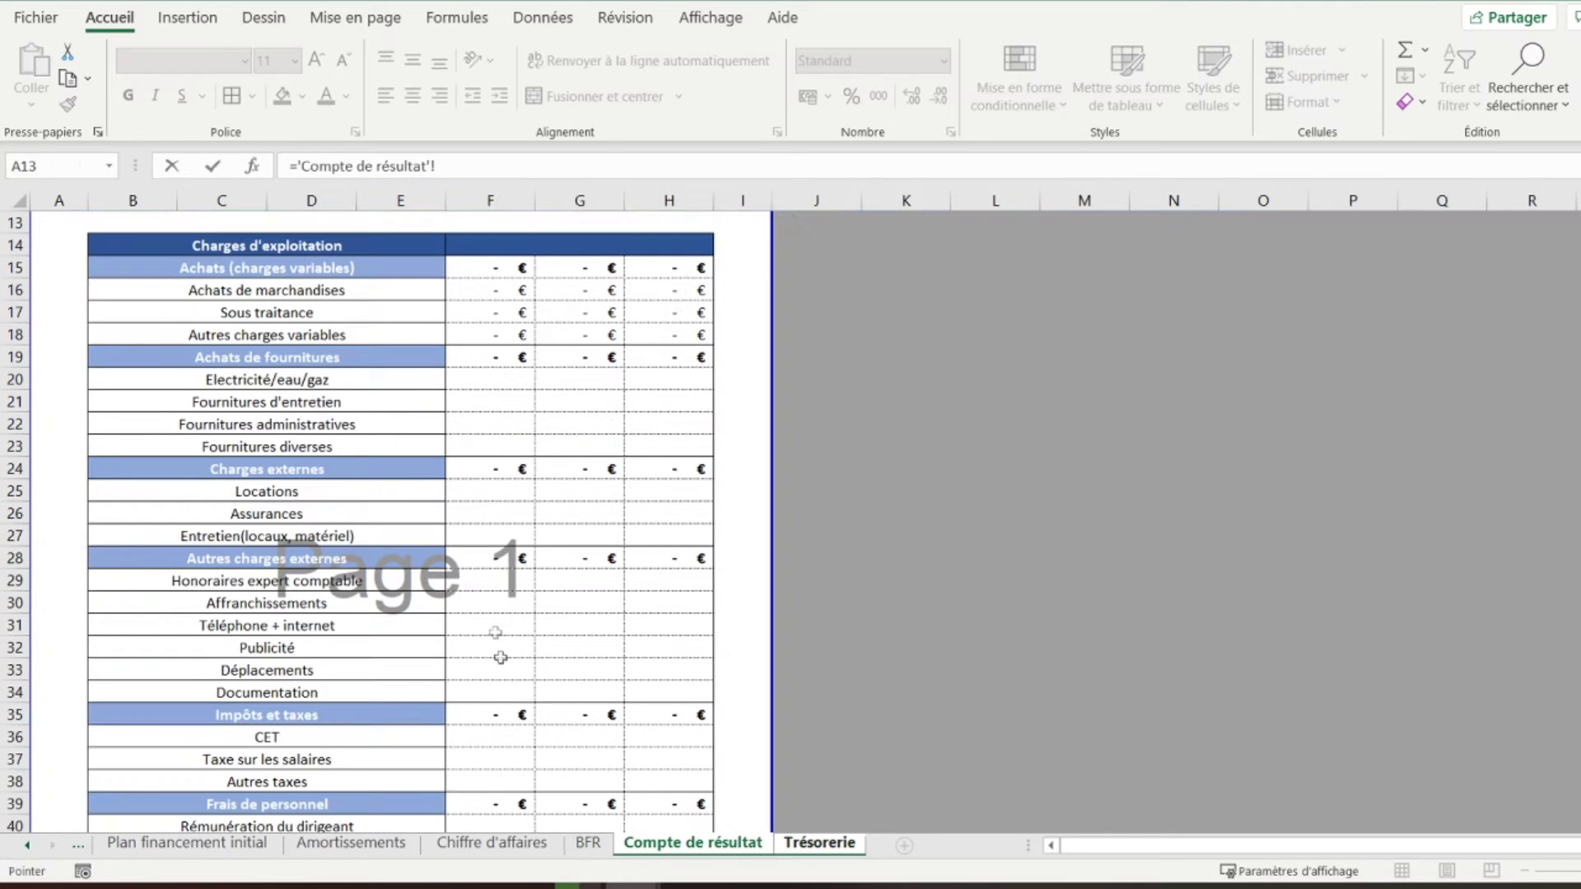
pyautogui.click(470, 335)
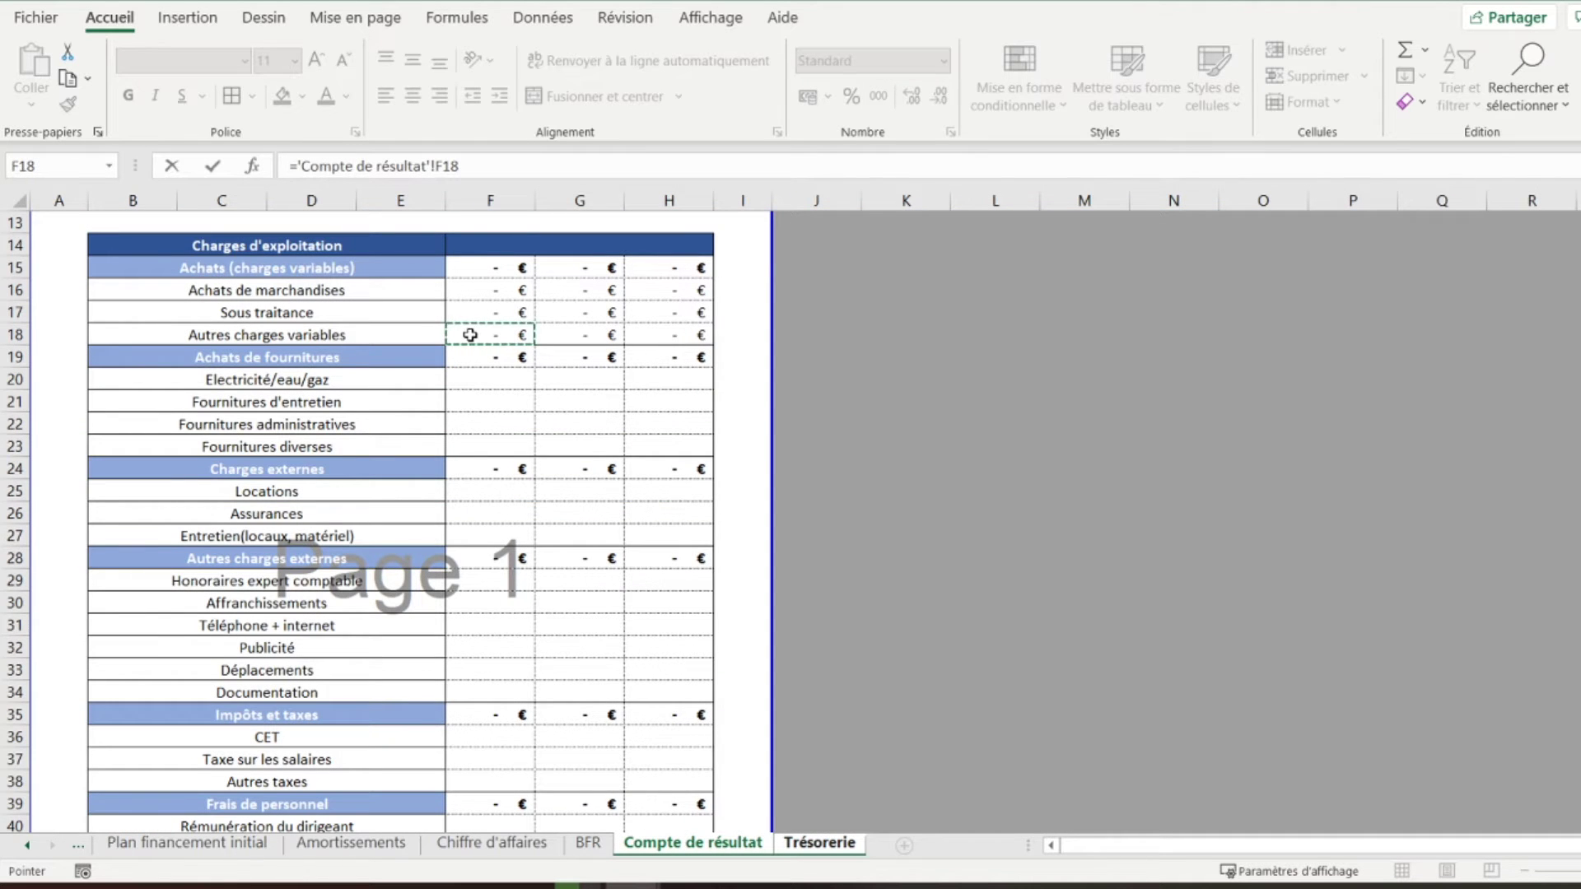
pyautogui.press('Return')
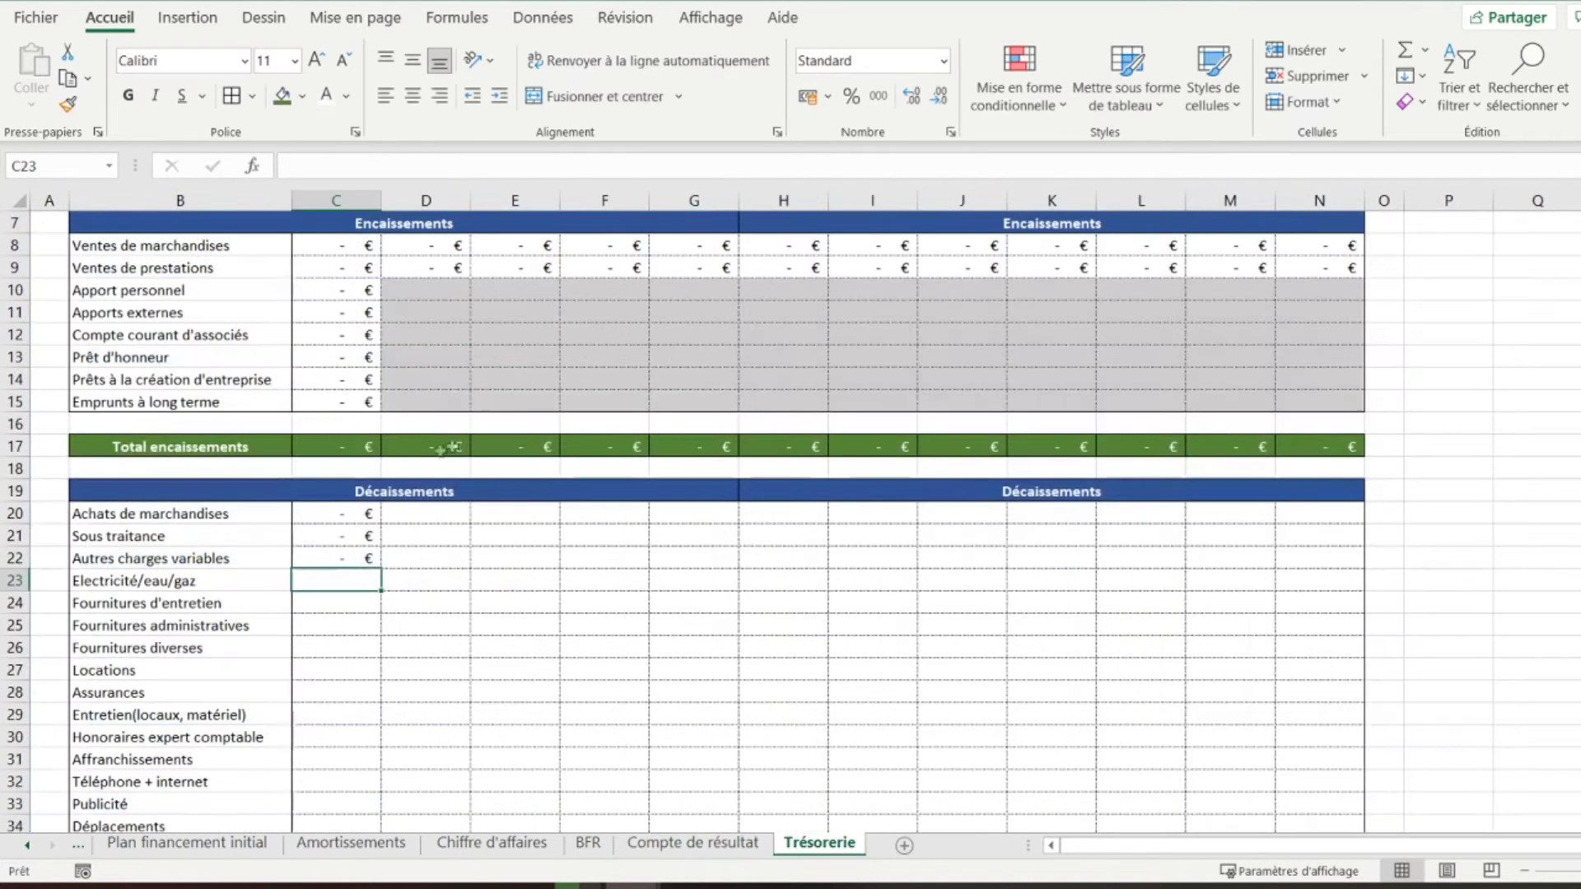
pyautogui.click(352, 557)
pyautogui.click(448, 168)
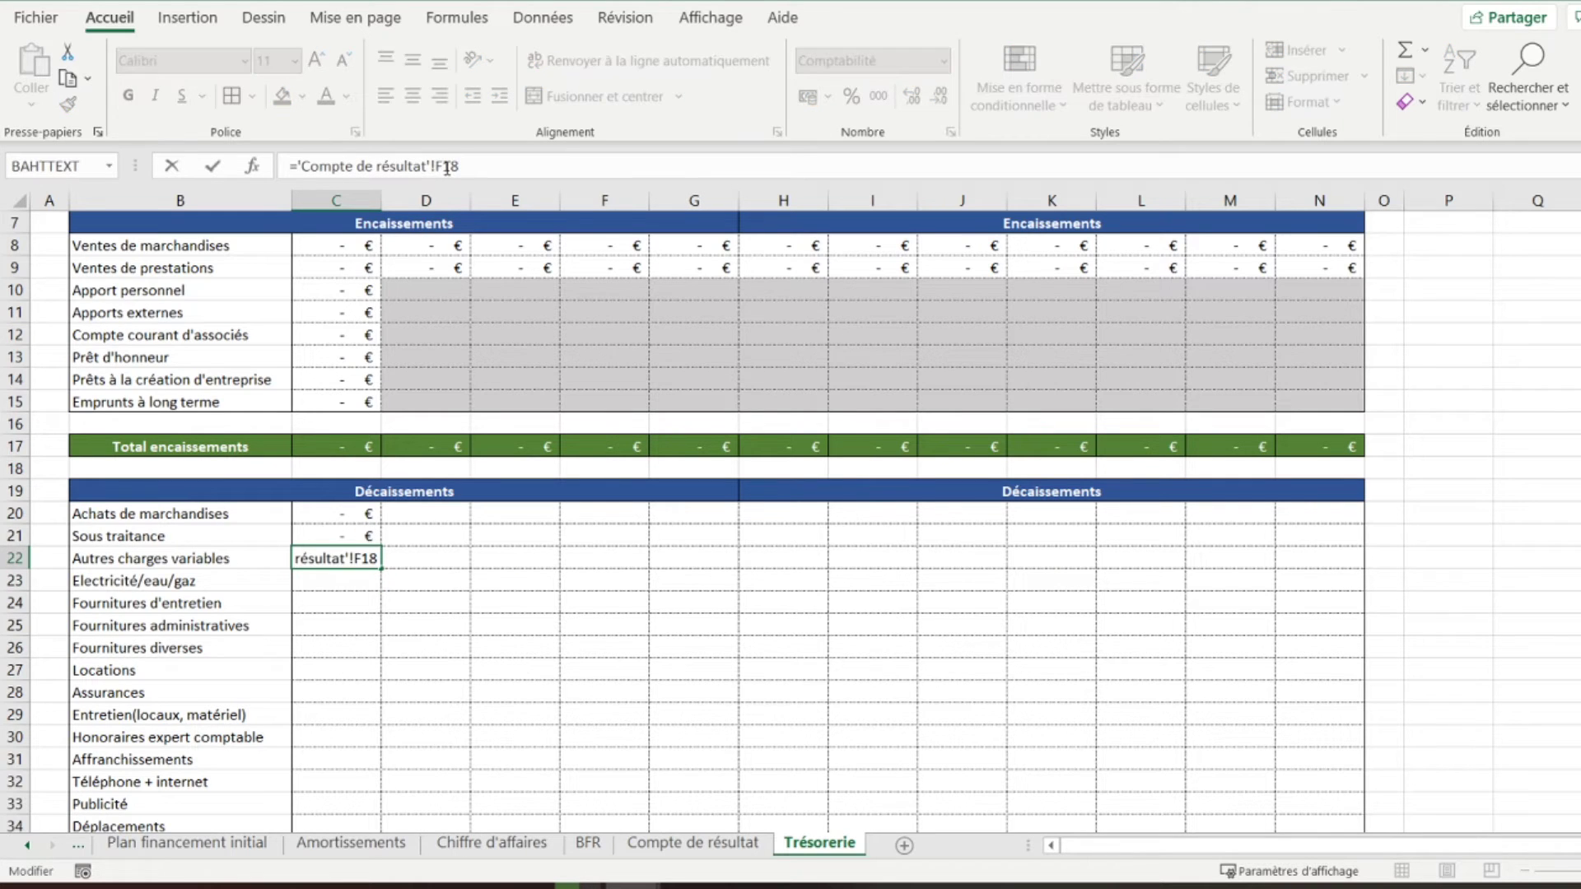
pyautogui.press('F4')
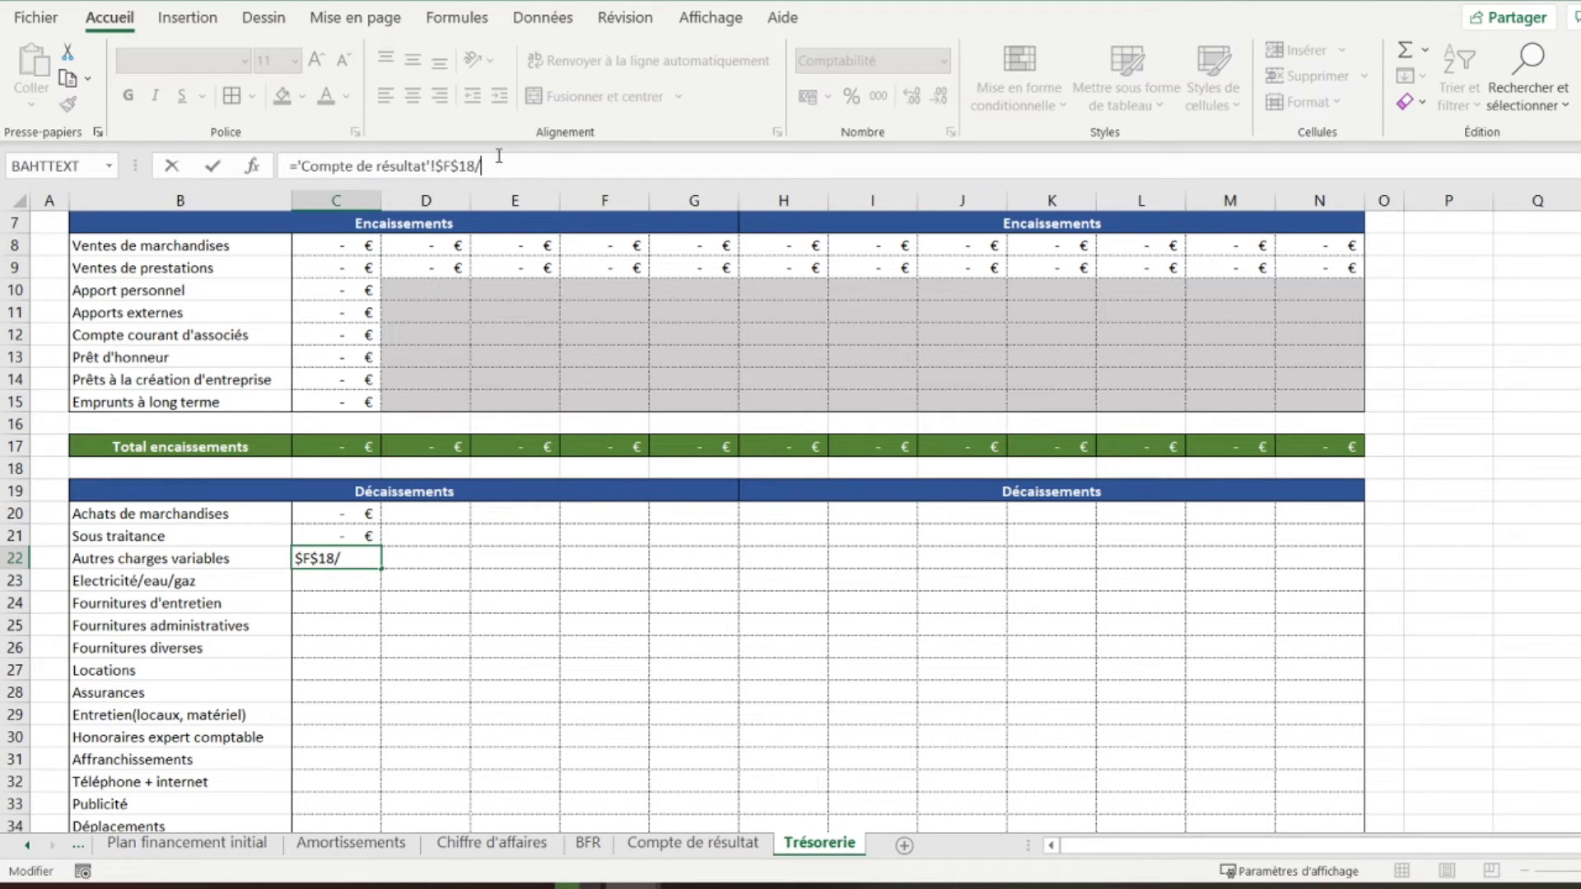
pyautogui.write('/12')
pyautogui.press('Return')
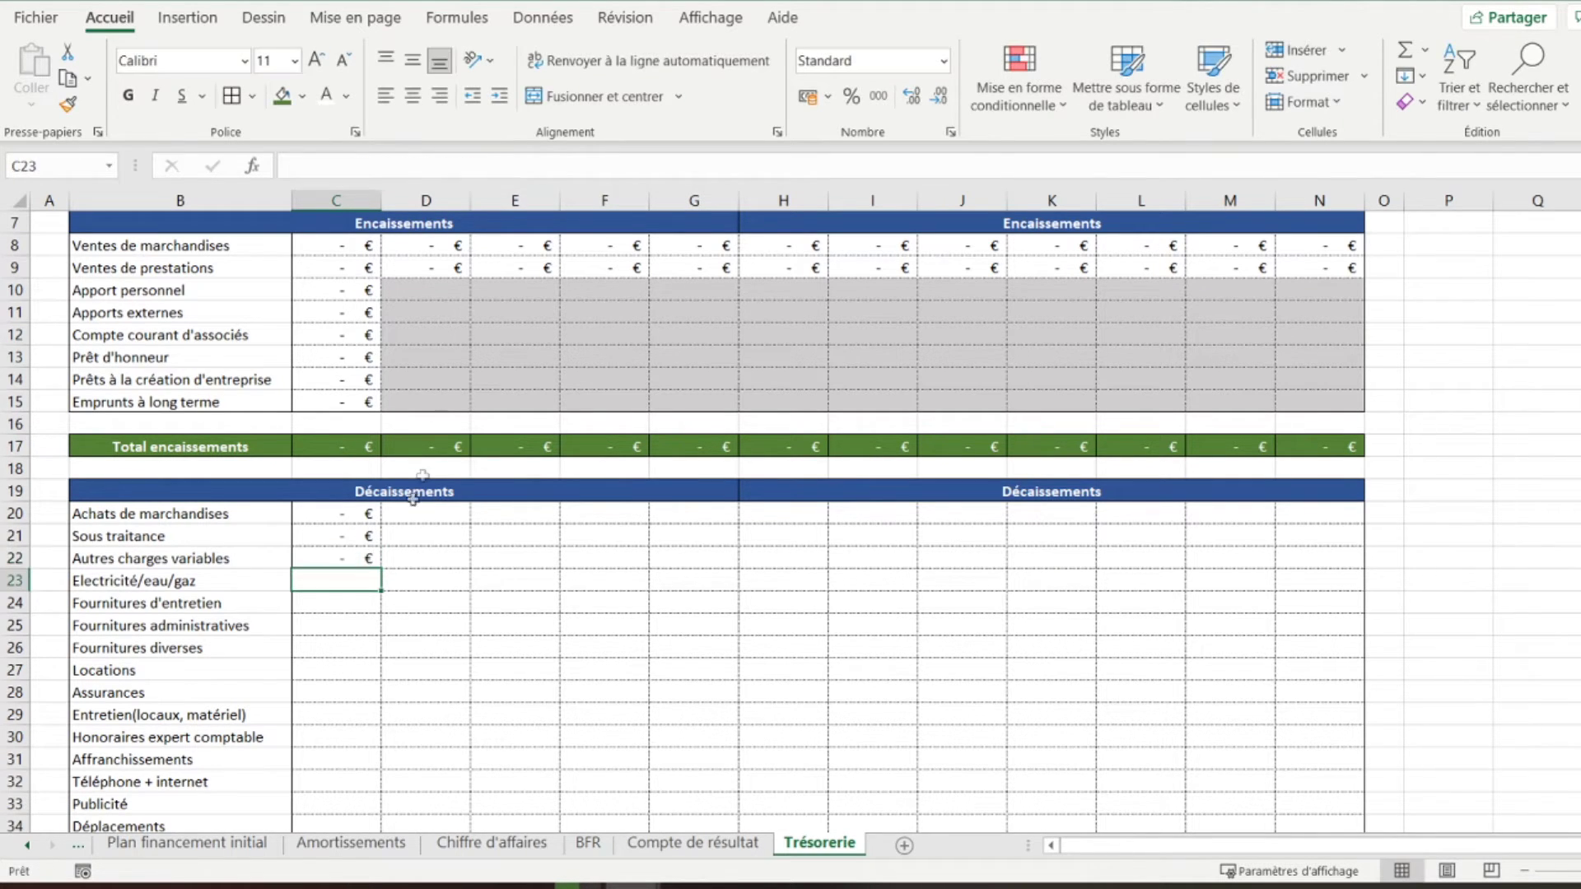
# Link the Electricité/eau/gaz amount in C23 of Trésorerie to 'Compte de résultat'!F20
pyautogui.click(663, 844)
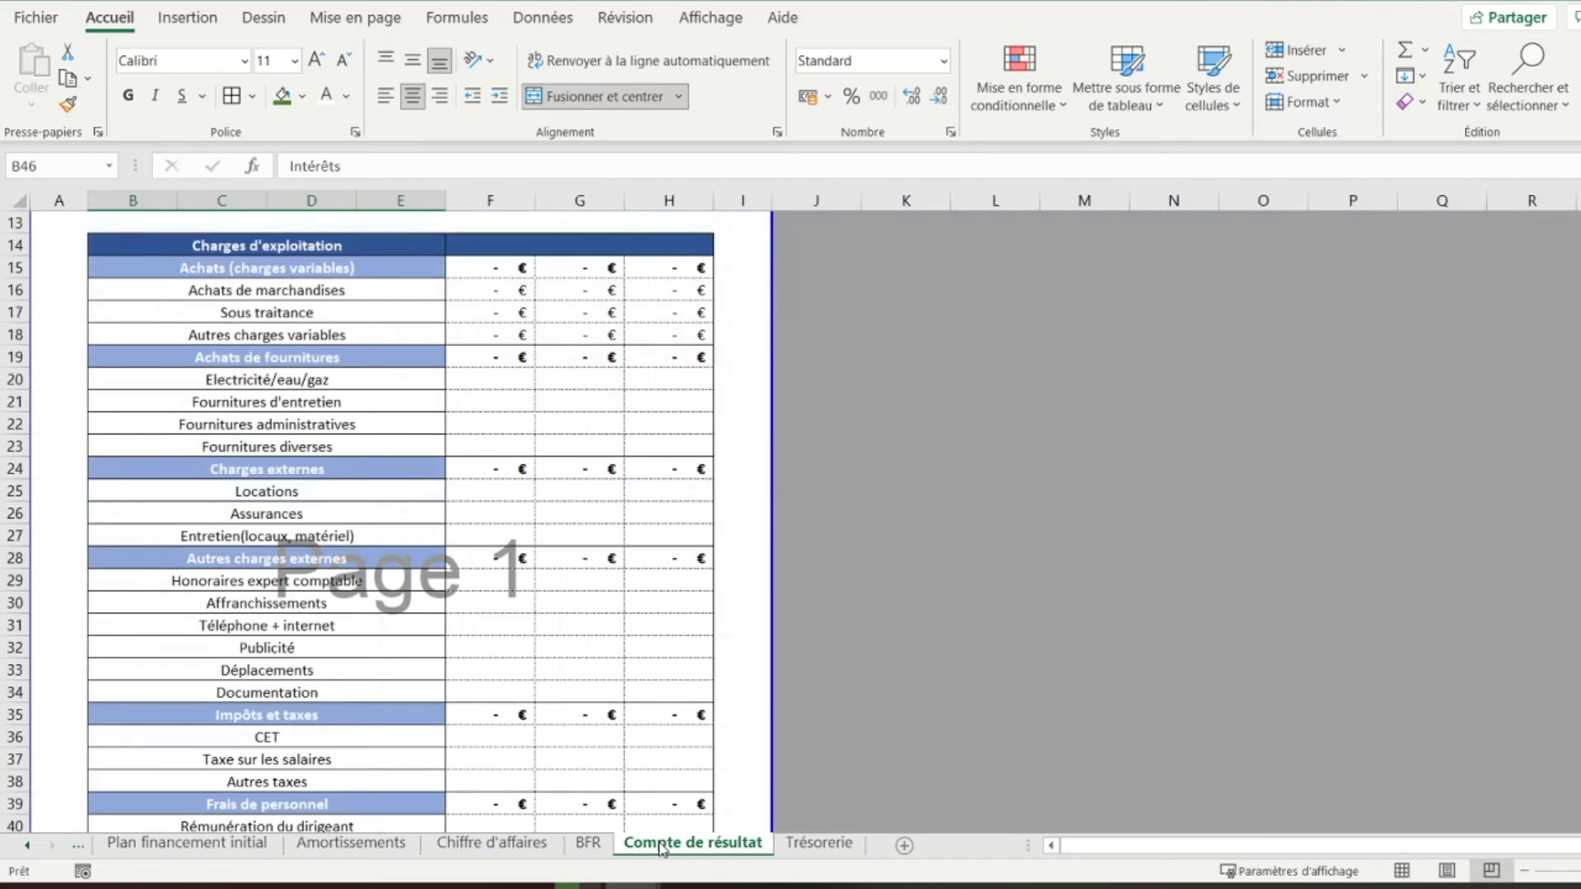
pyautogui.click(497, 375)
pyautogui.click(819, 843)
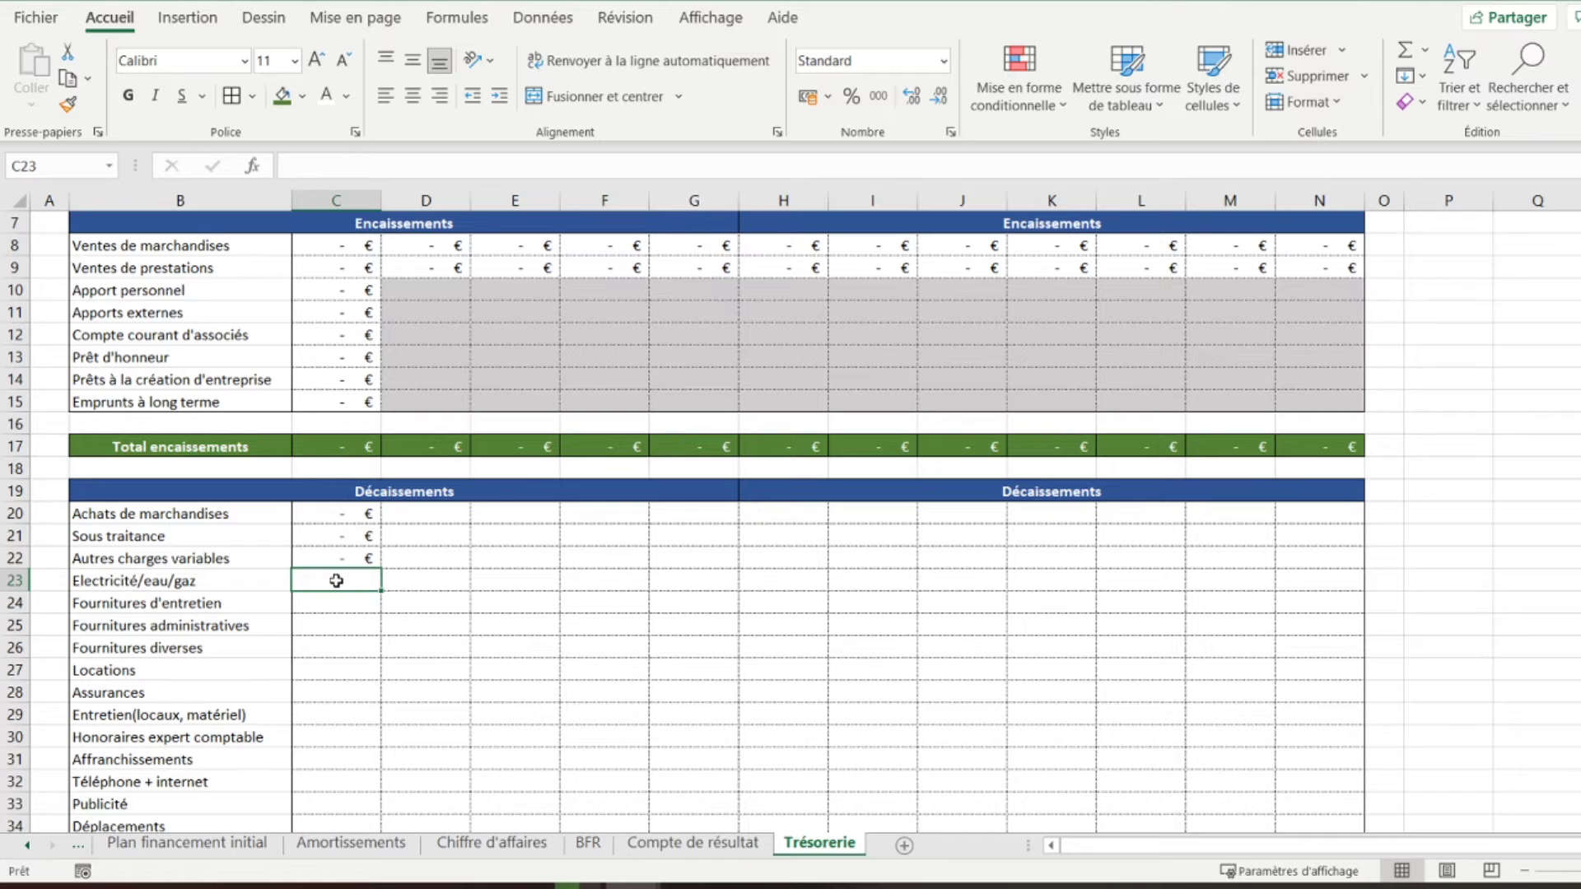
pyautogui.write('=')
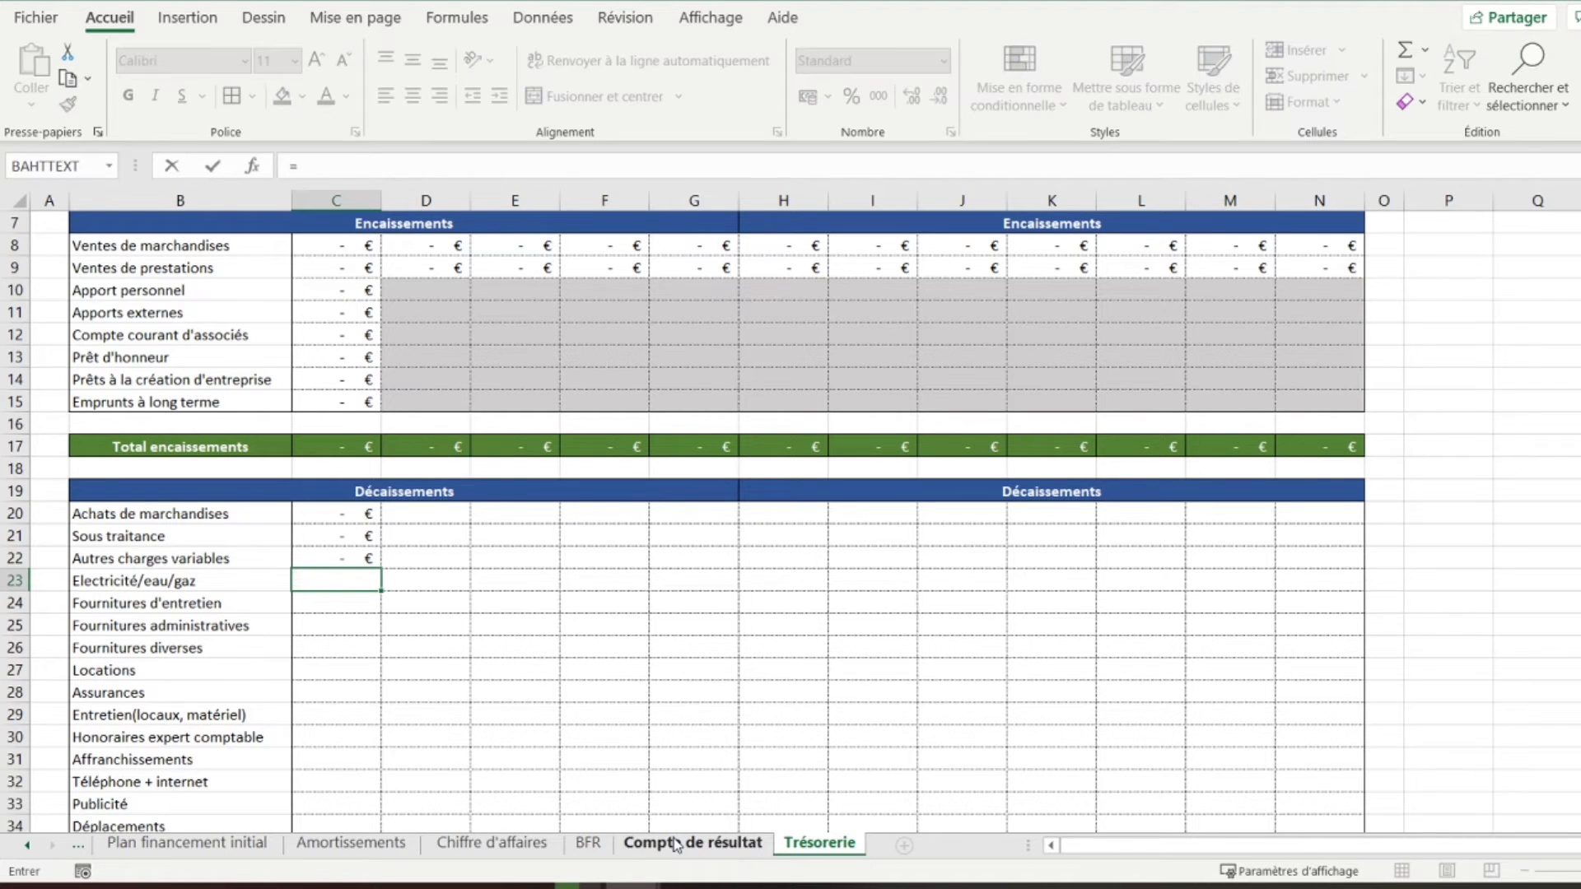
pyautogui.click(673, 838)
pyautogui.click(473, 380)
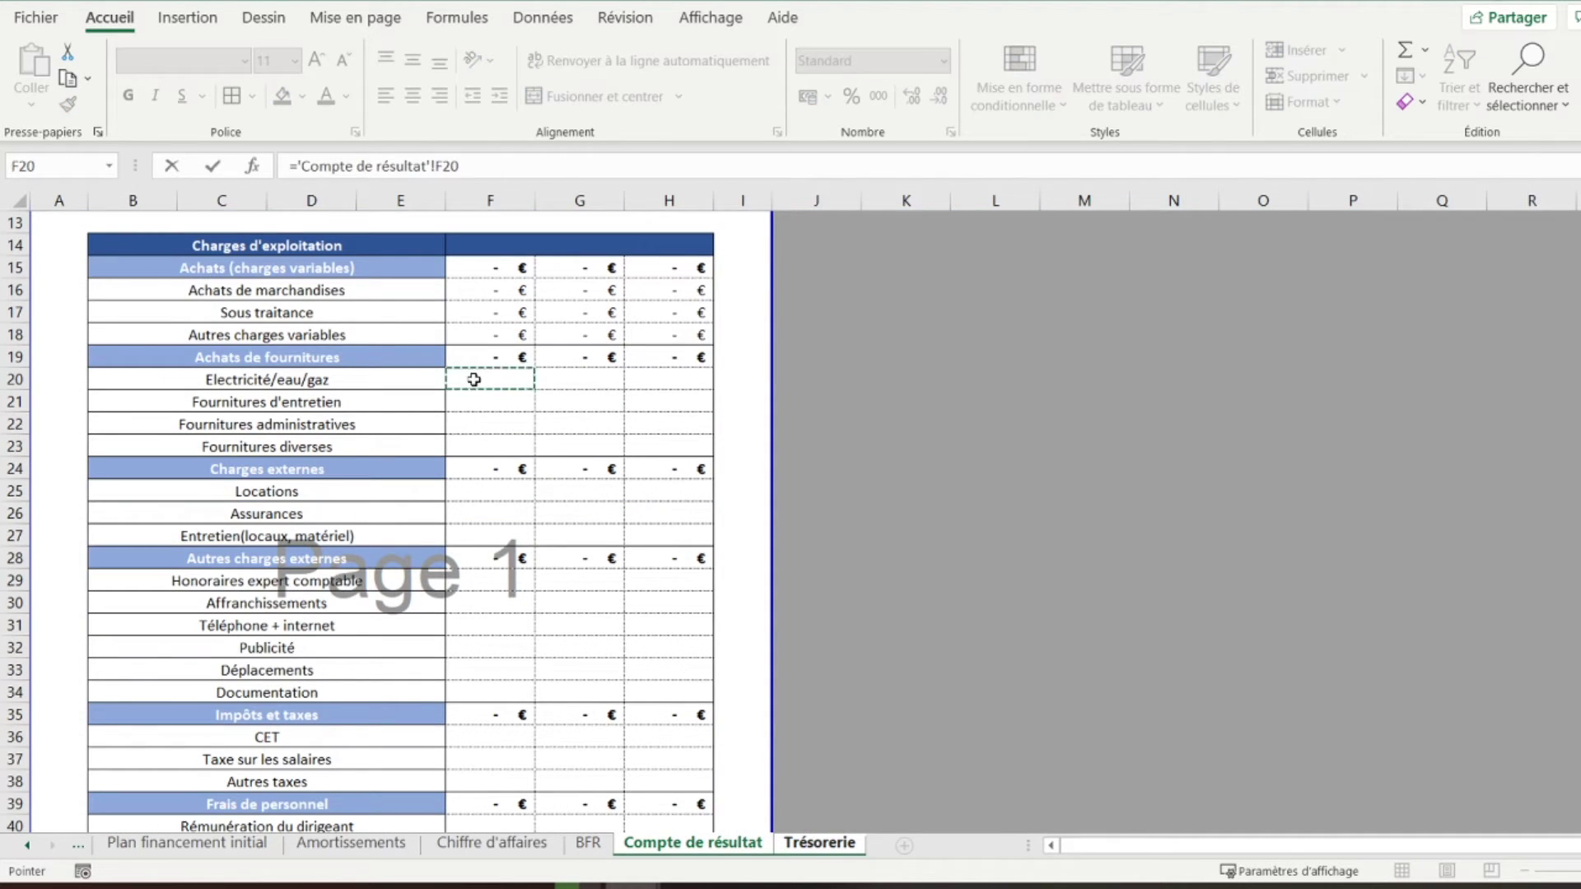
pyautogui.press('Return')
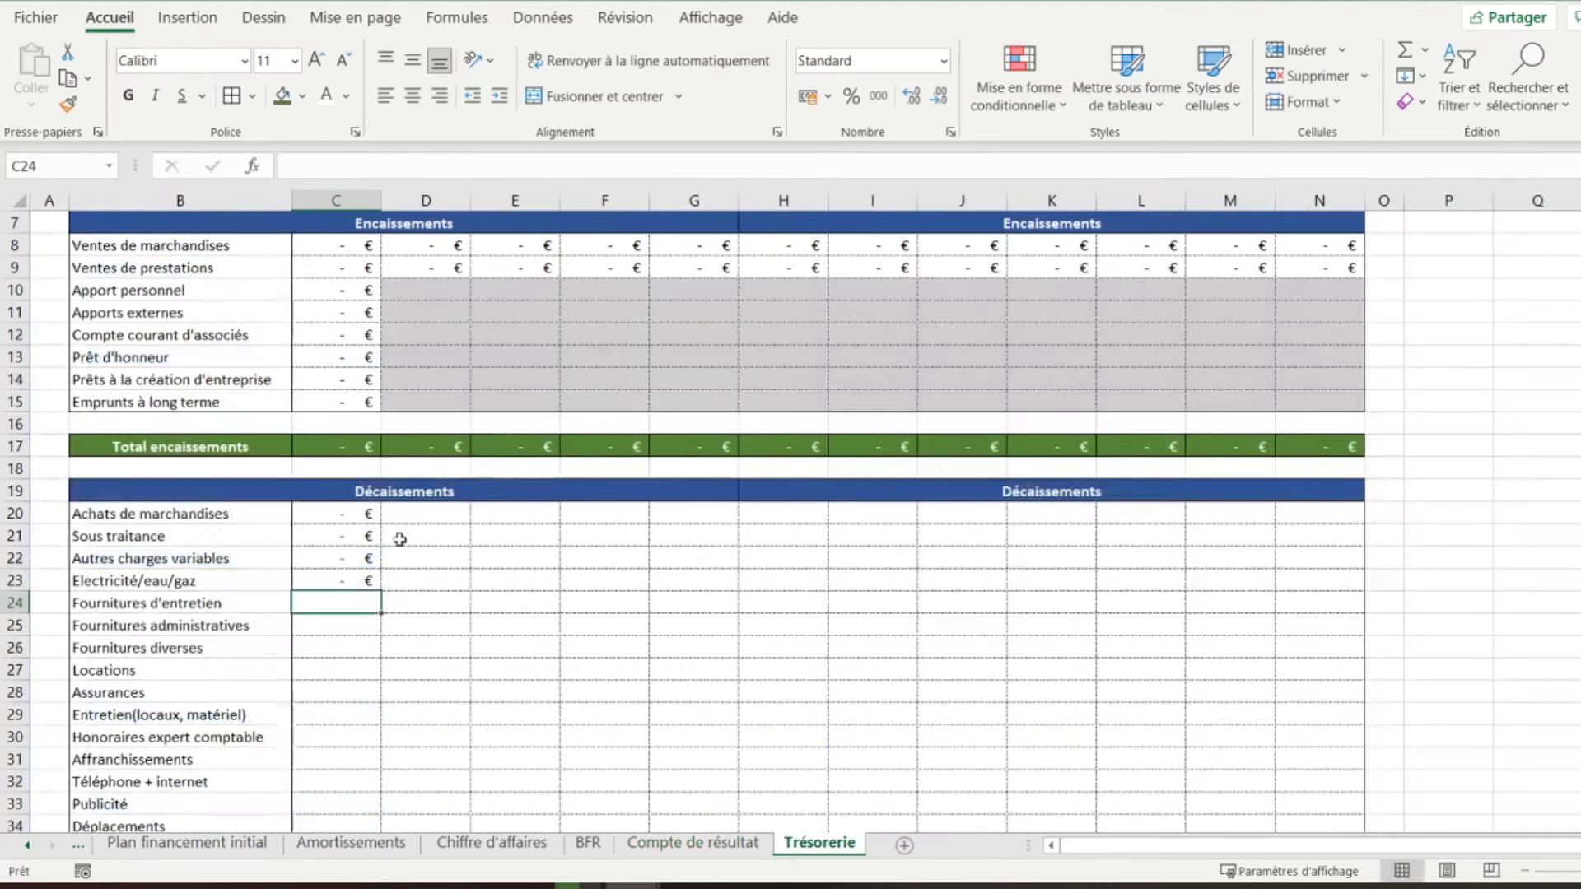
# Fill the Electricité/eau/gaz formula from C23 down to Fournitures diverses in C26
pyautogui.click(346, 584)
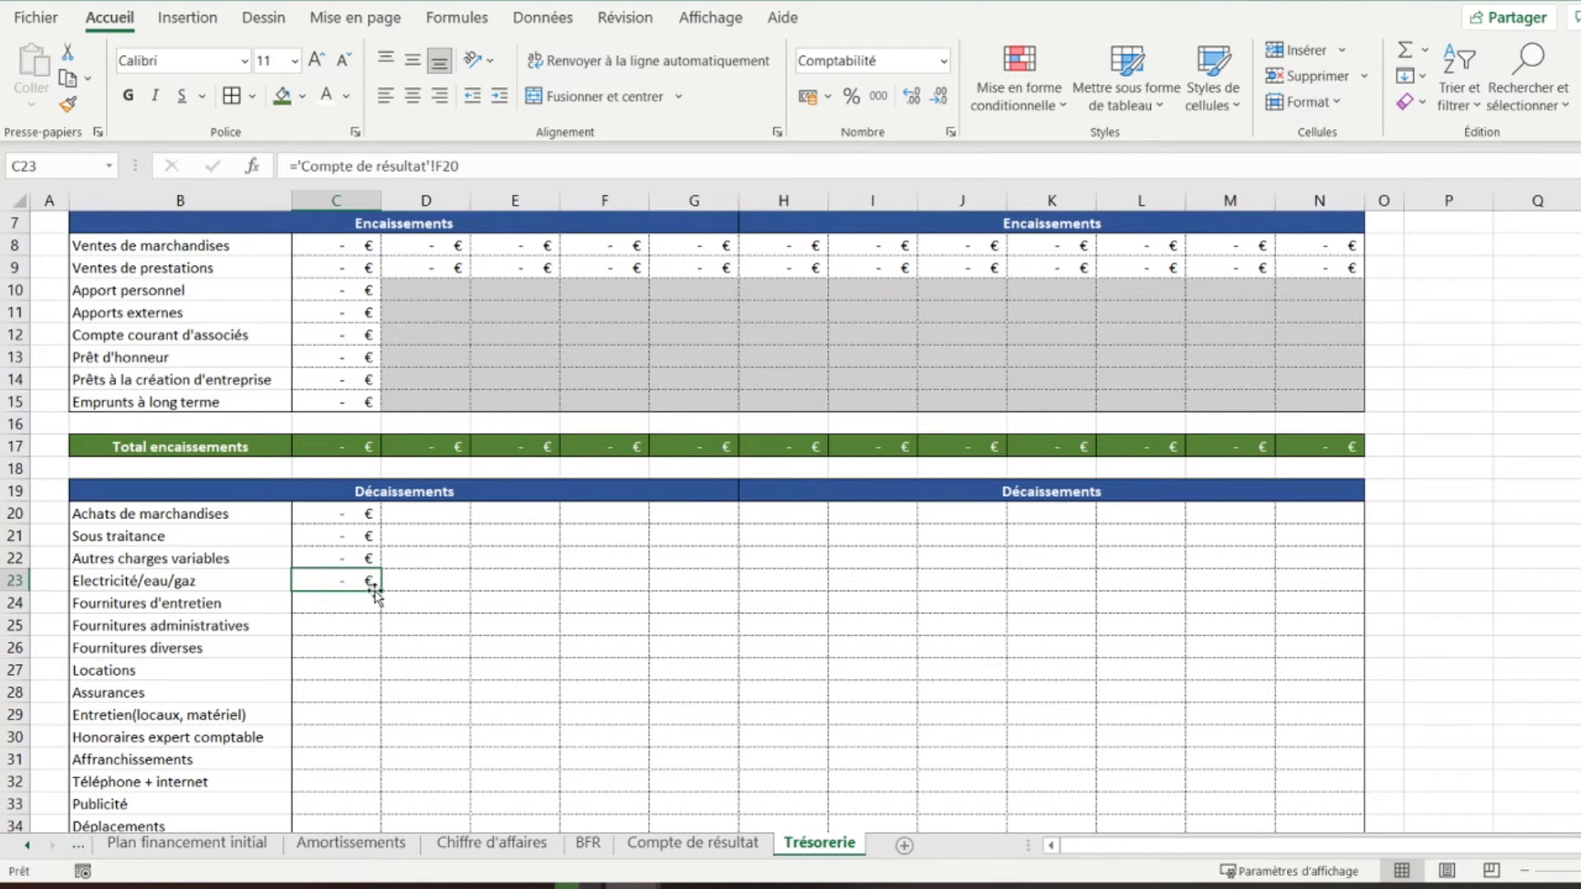
pyautogui.click(690, 843)
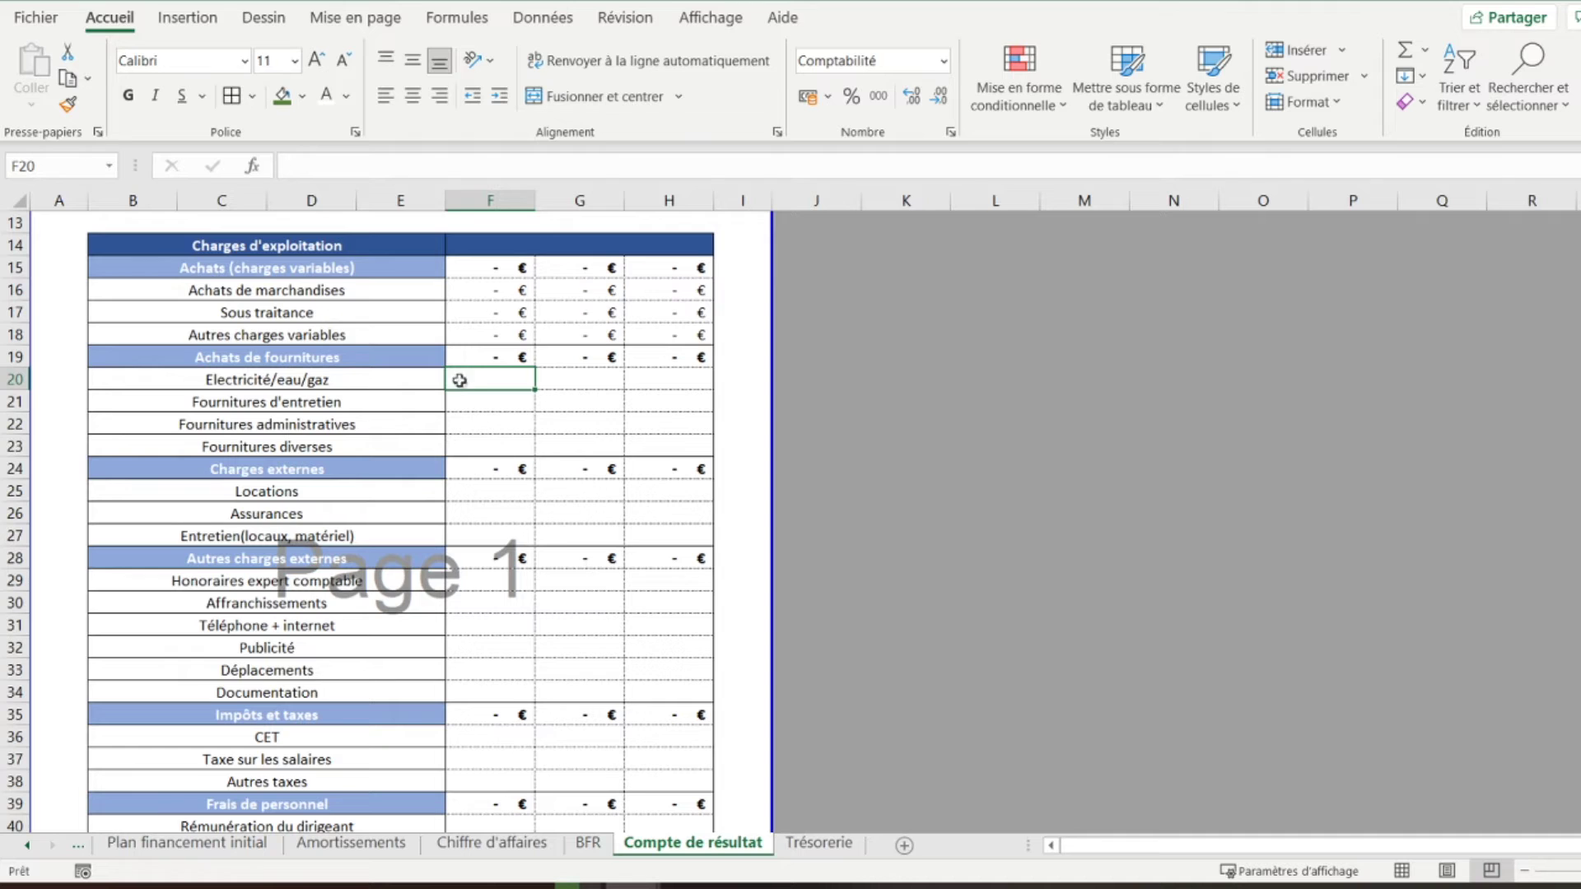
pyautogui.click(818, 843)
pyautogui.moveTo(380, 590); pyautogui.dragTo(372, 652)
# Change the Electricité/eau/gaz formula in C23 to the monthly amount ='Compte de résultat'!$F$20/12
pyautogui.click(354, 580)
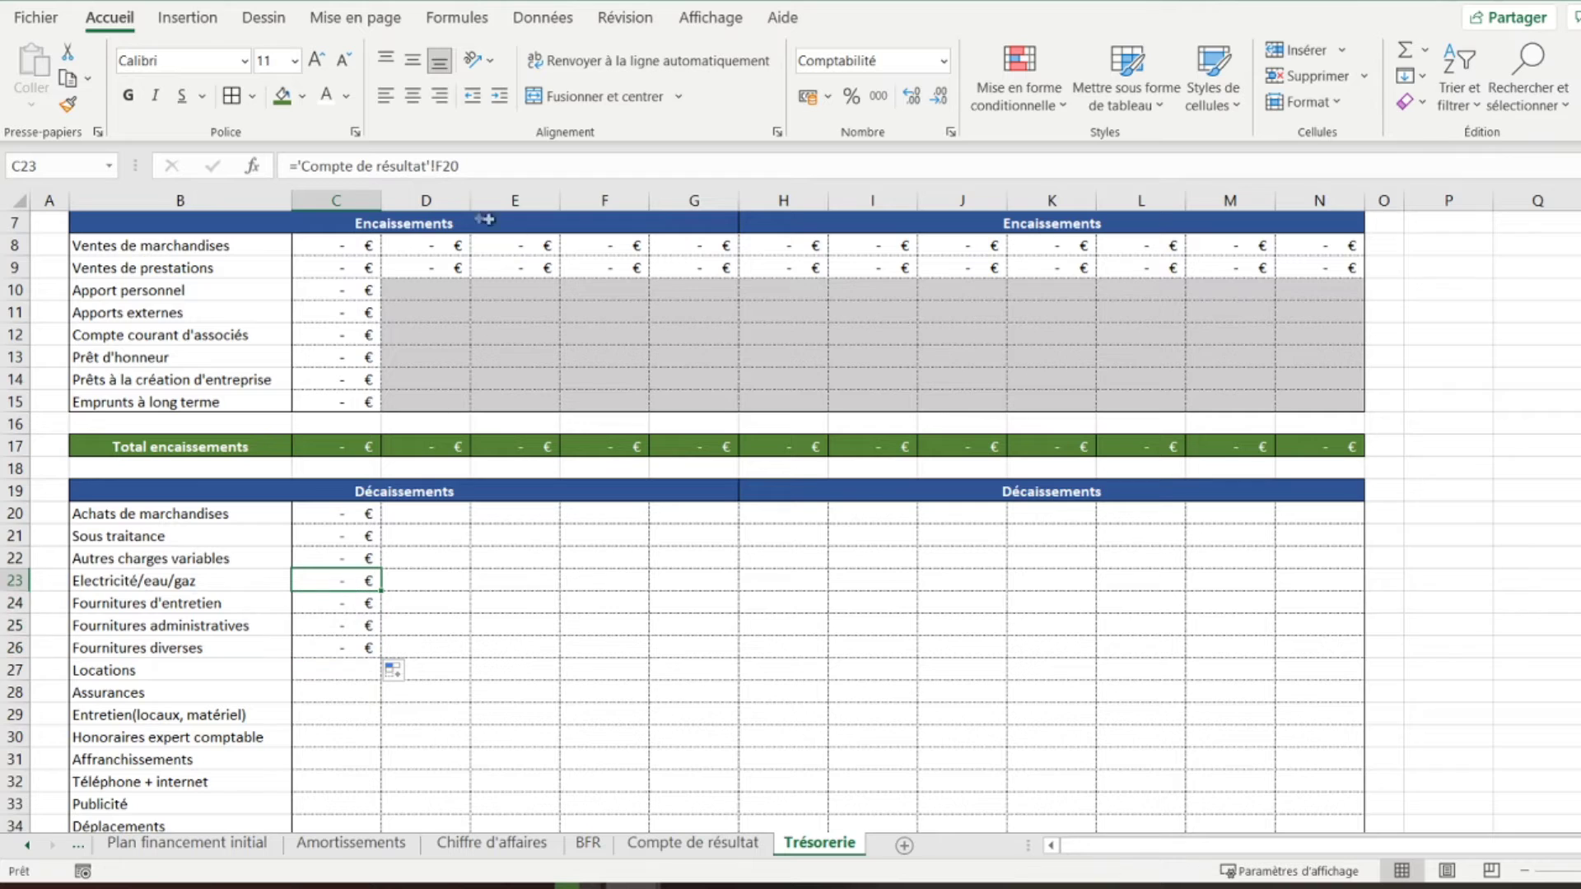
pyautogui.click(443, 168)
pyautogui.press('F4')
pyautogui.click(487, 170)
pyautogui.write('/12')
pyautogui.press('Return')
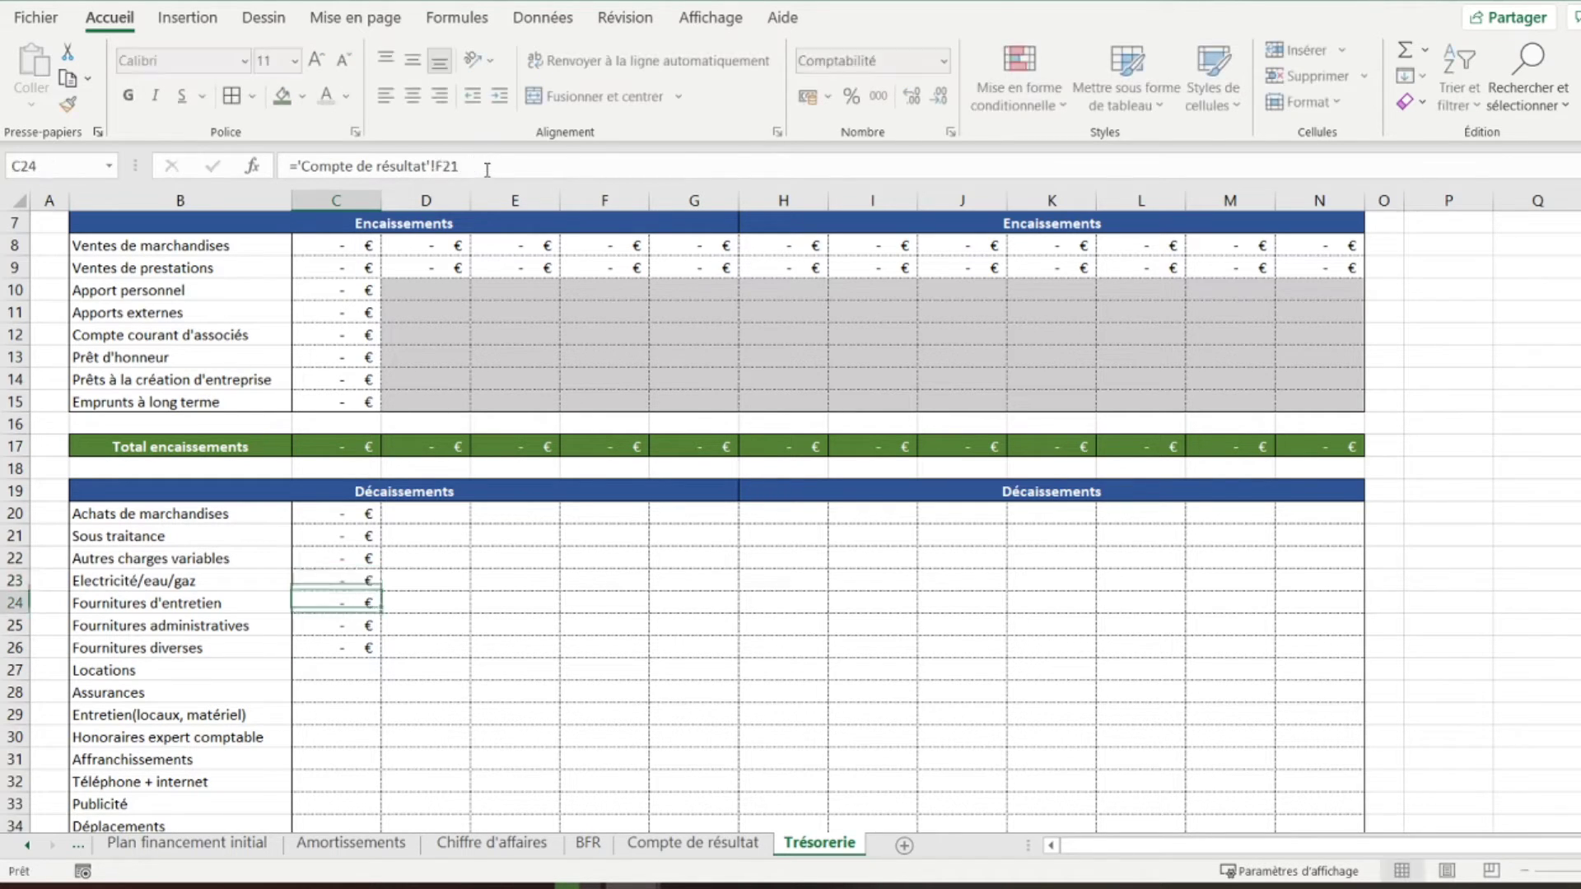
# Change the Fournitures d'entretien formula in C24 to ='Compte de résultat'!$F$21/12
pyautogui.click(446, 165)
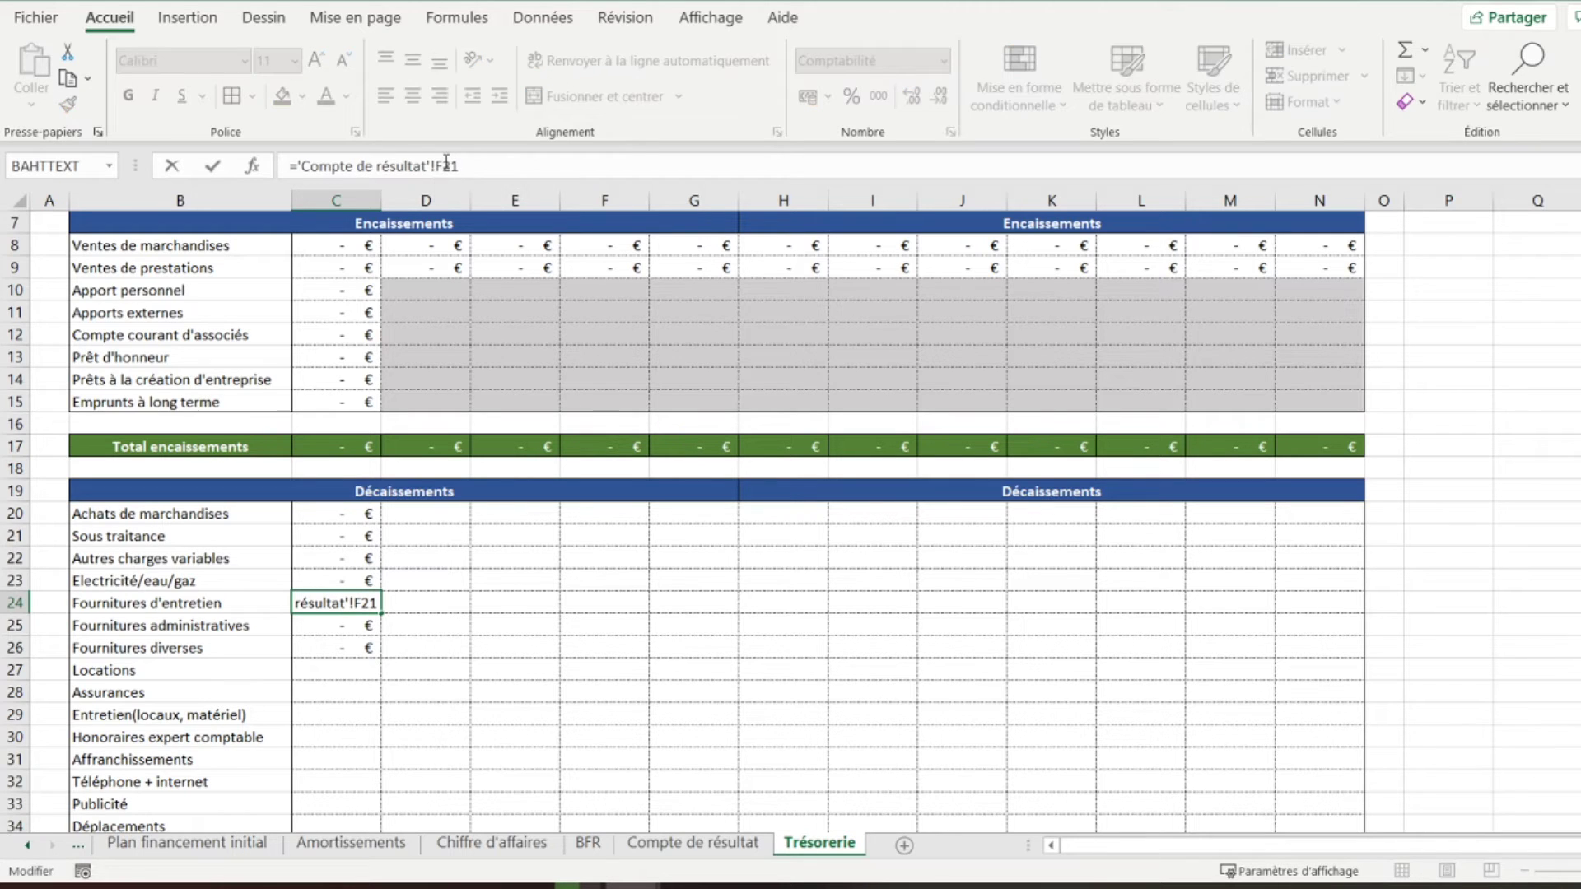
pyautogui.press('F4')
pyautogui.click(502, 168)
pyautogui.write('/12')
pyautogui.press('Return')
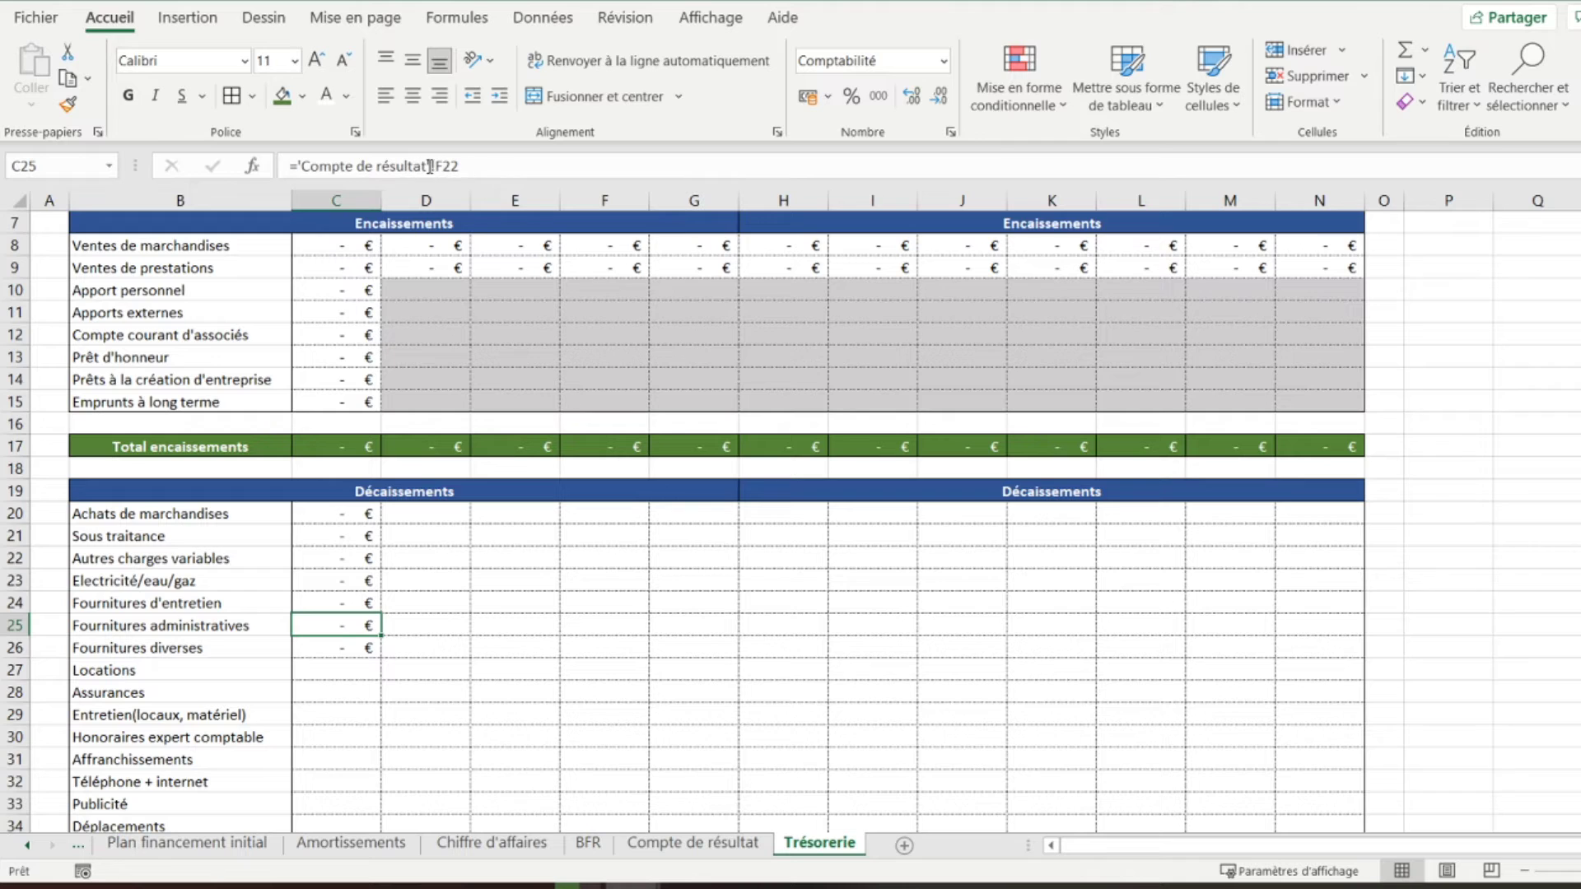
# Change the Fournitures administratives formula in C25 to ='Compte de résultat'!$F$22/12
pyautogui.click(439, 167)
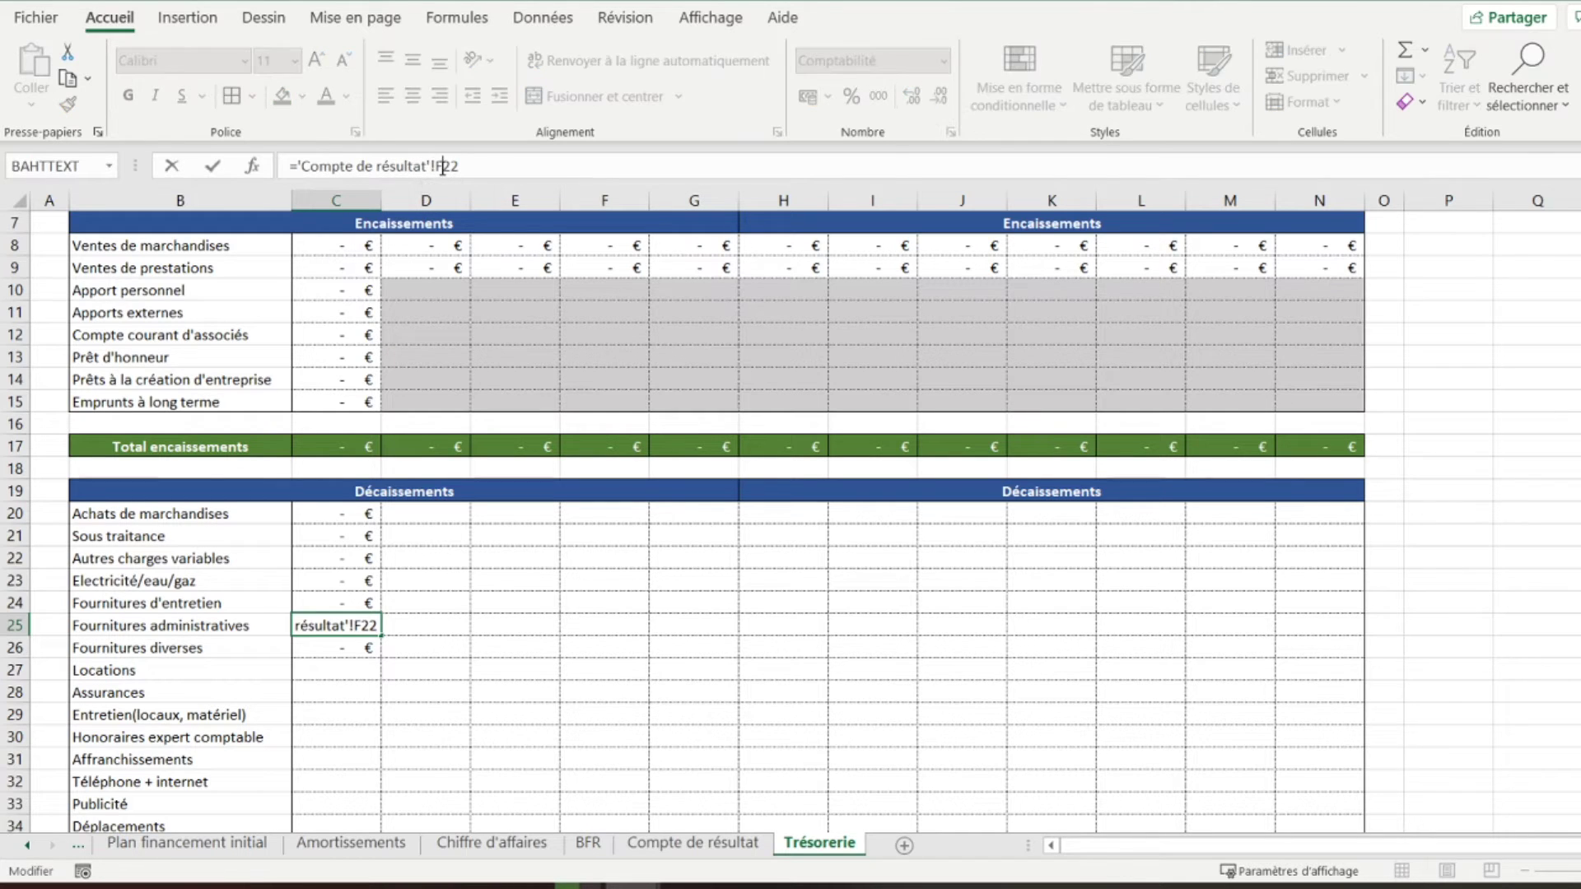
pyautogui.press('F4')
pyautogui.click(493, 158)
pyautogui.write('12')
pyautogui.press('Return')
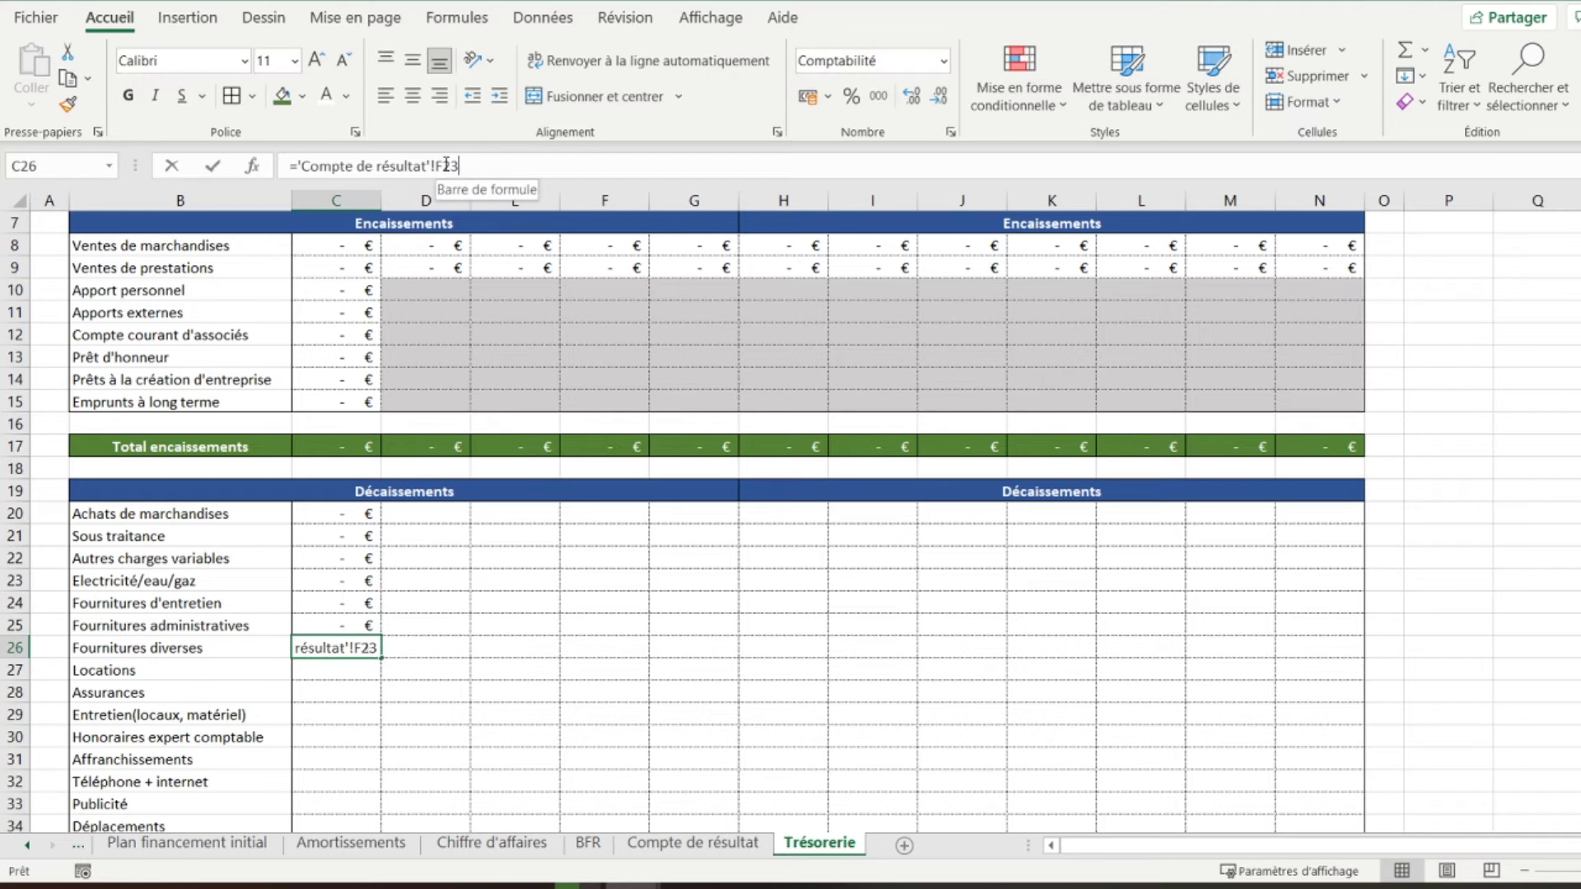
# Change the Fournitures diverses formula in C26 to ='Compte de résultat'!$F$23/12
pyautogui.click(446, 165)
pyautogui.press('F4')
pyautogui.click(488, 162)
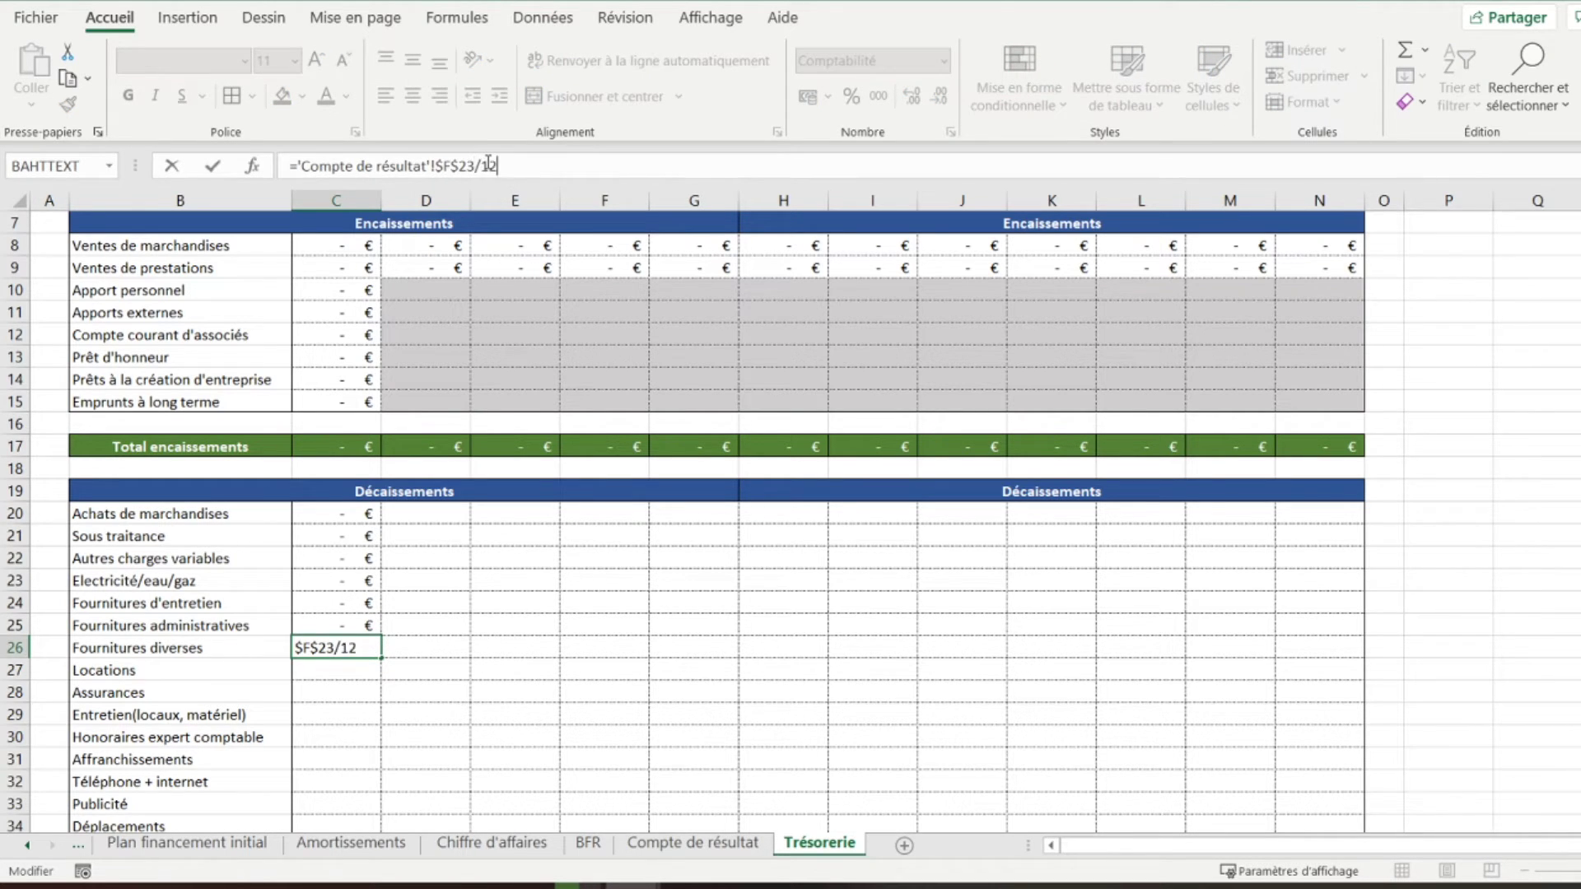
pyautogui.press('Return')
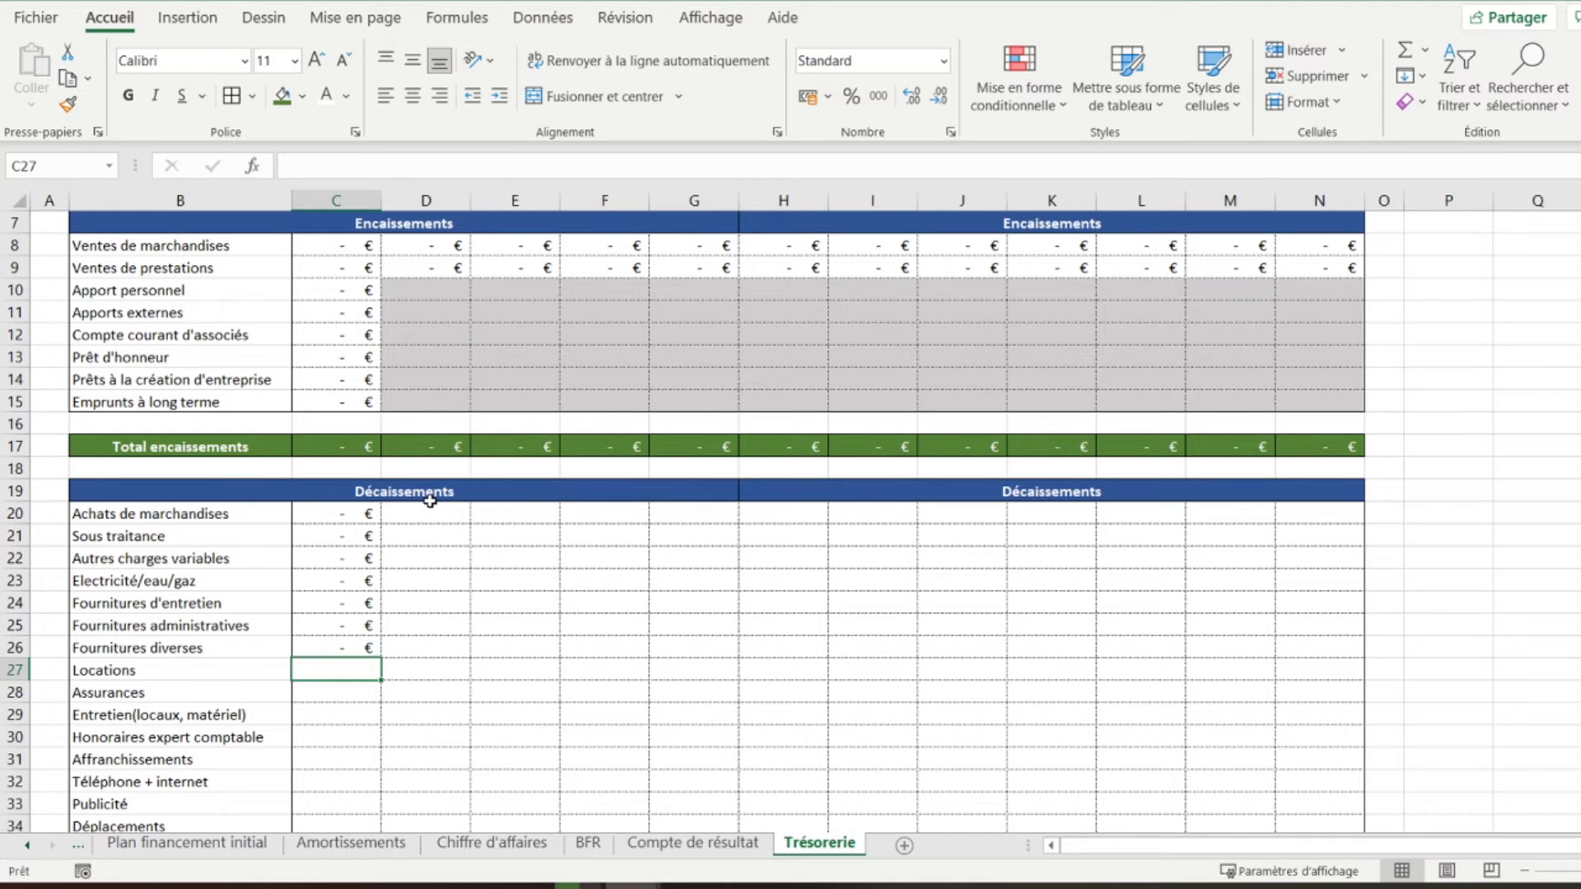
# Link Locations in C27 to 'Compte de résultat'!F25 and fill the formula down to Entretien(locaux, matériel) in C29
pyautogui.write('=')
pyautogui.click(693, 842)
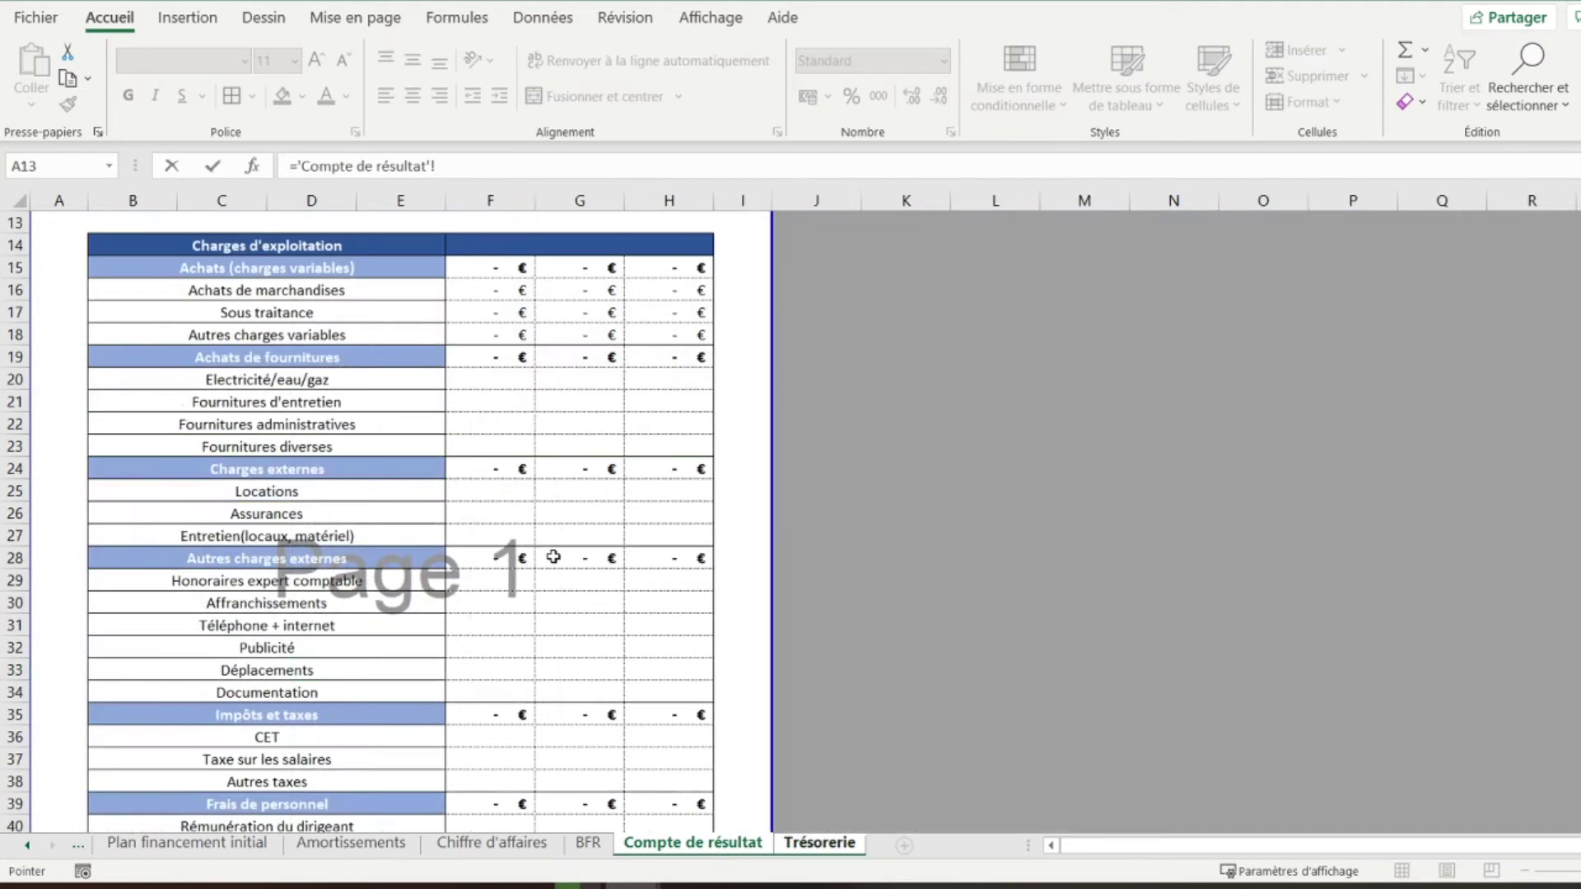
pyautogui.scroll(-1, 553, 557)
pyautogui.click(494, 425)
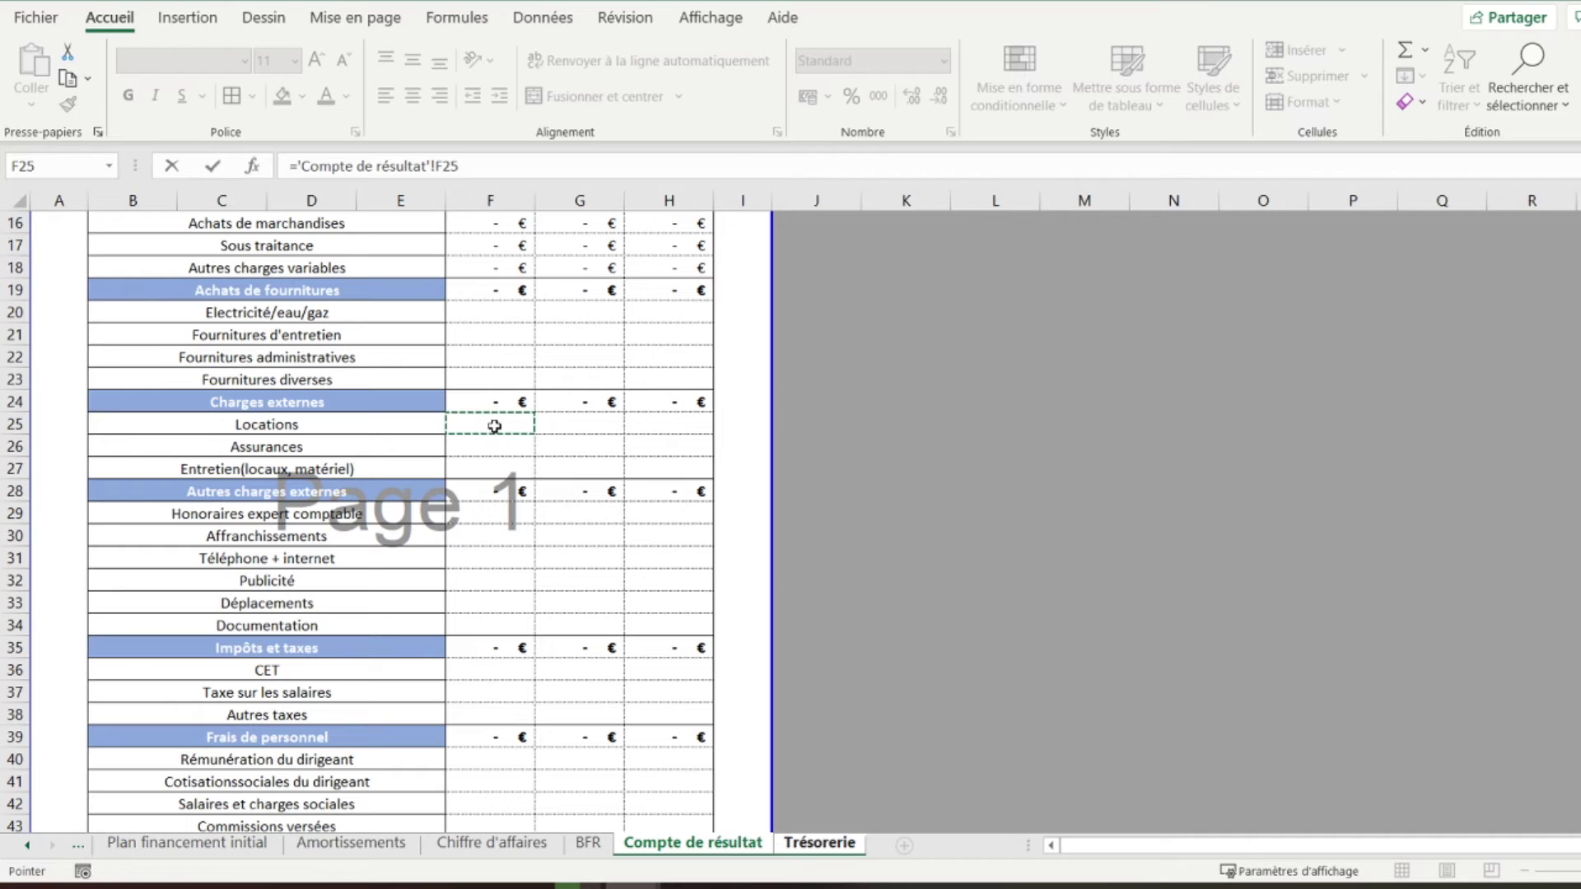
pyautogui.press('Return')
pyautogui.click(364, 671)
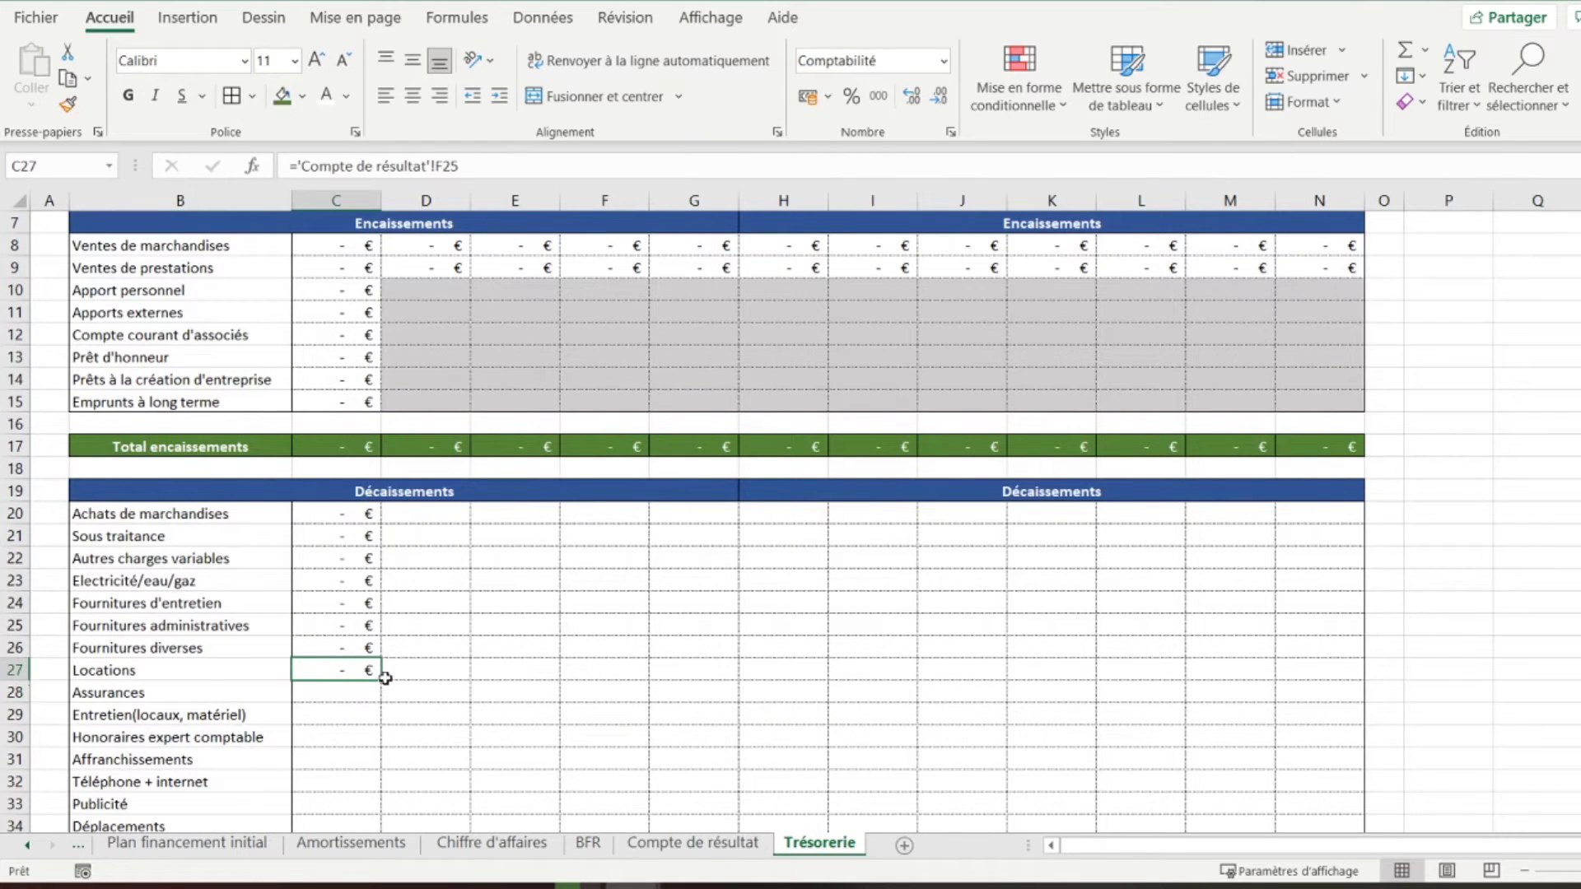
pyautogui.moveTo(382, 682); pyautogui.dragTo(380, 723)
# Change the Locations formula in C27 to the monthly amount ='Compte de résultat'!$F$25/12
pyautogui.click(369, 666)
pyautogui.click(446, 168)
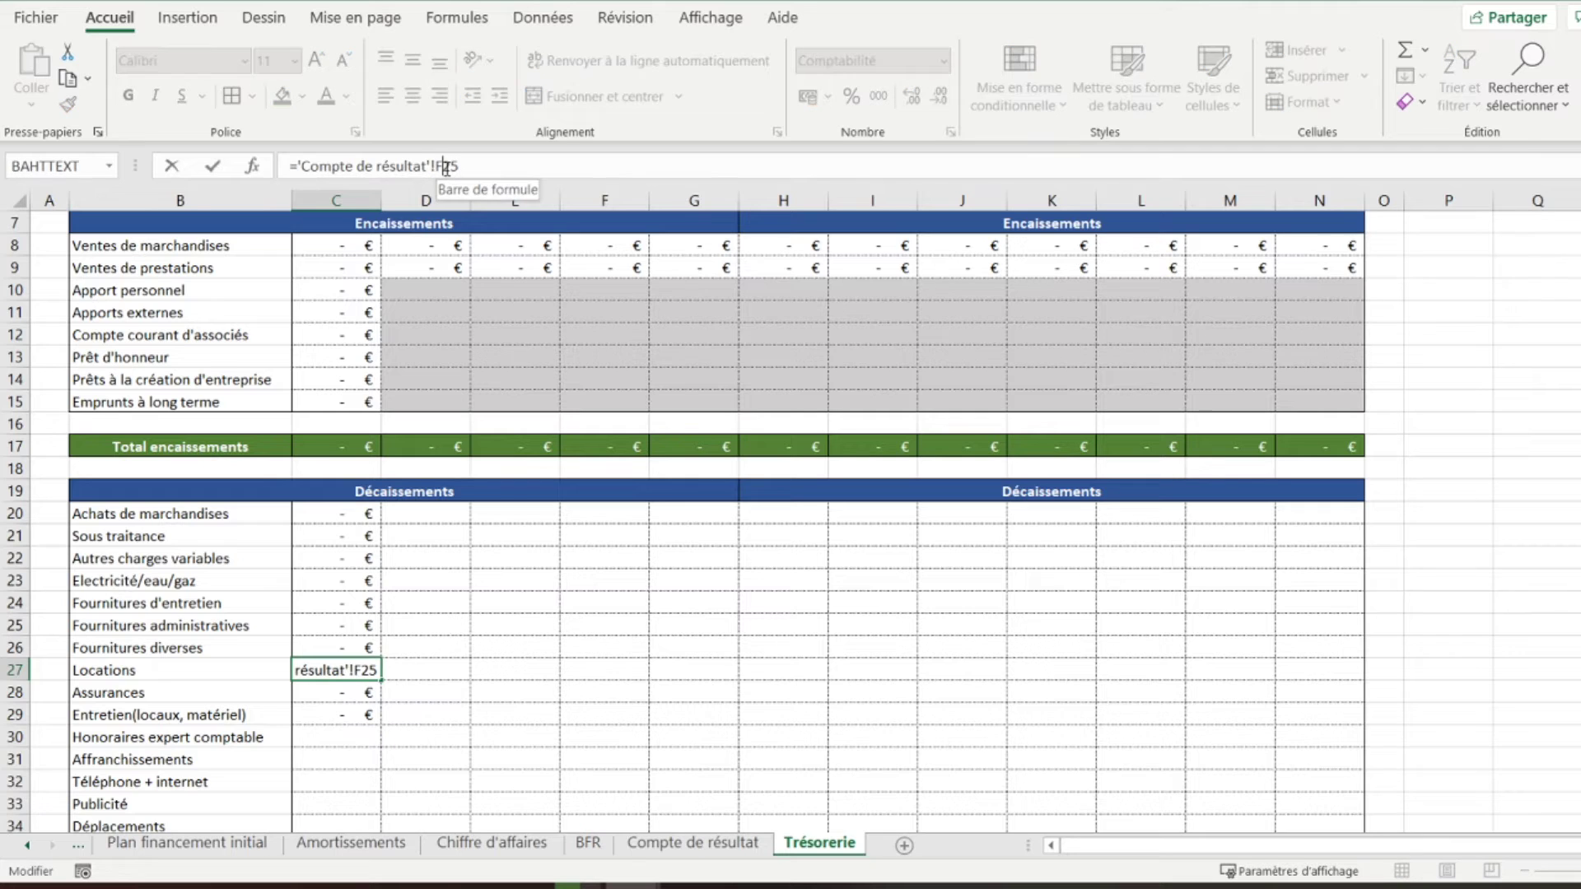
pyautogui.press('F4')
pyautogui.click(496, 166)
pyautogui.write('12')
pyautogui.press('Return')
# Change the Assurances formula in C28 to ='Compte de résultat'!$F$26/12
pyautogui.click(445, 167)
pyautogui.press('F4')
pyautogui.click(499, 167)
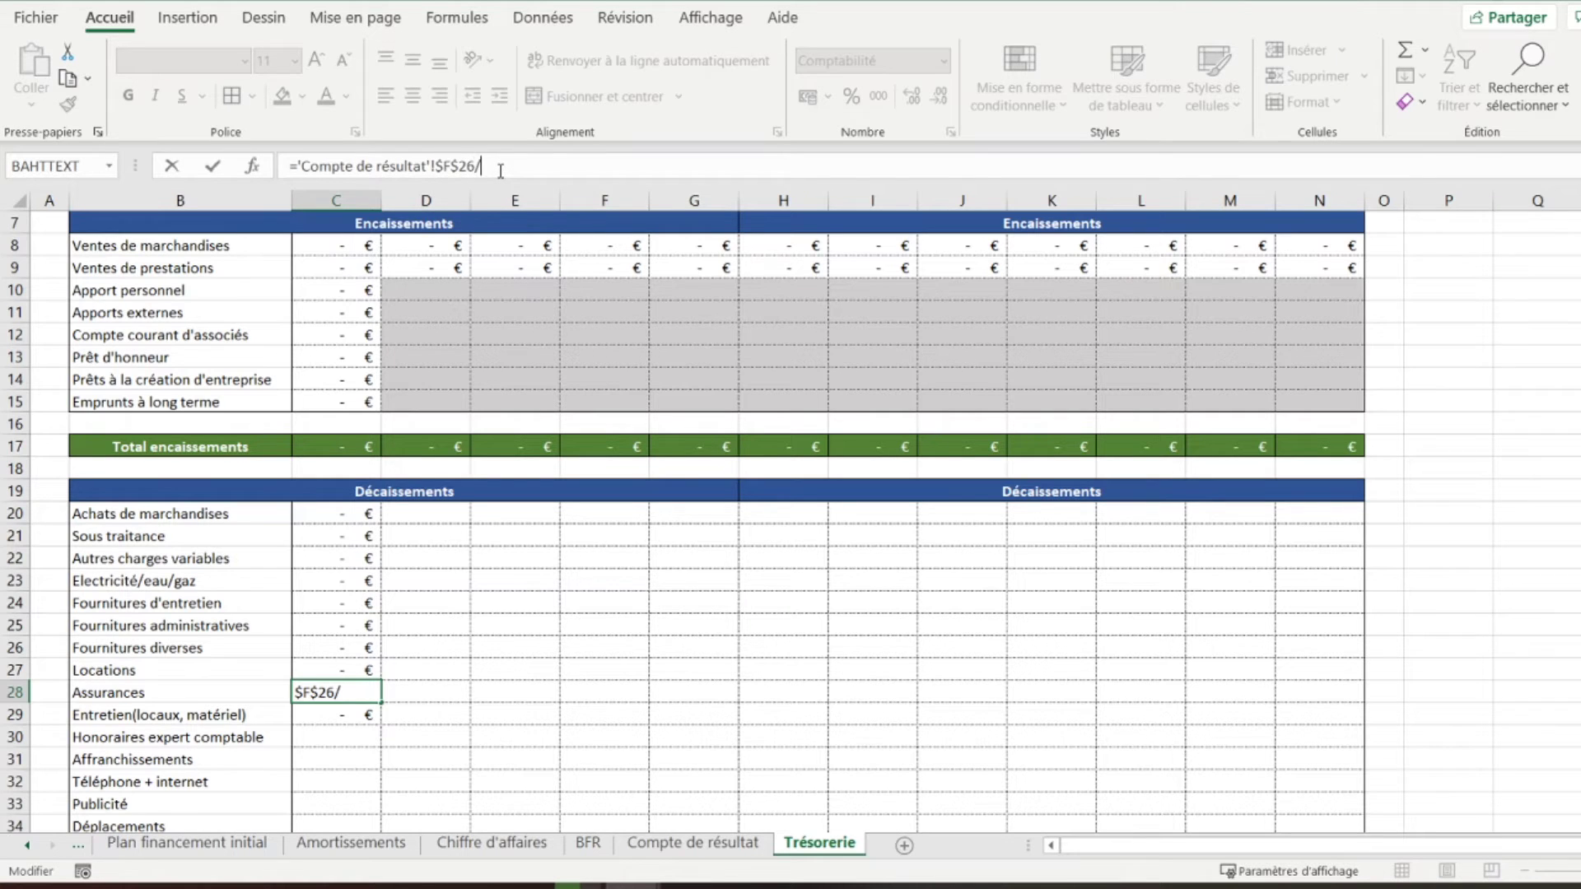
pyautogui.write('/12')
pyautogui.press('Return')
# Change the Entretien(locaux, matériel) formula in C29 to ='Compte de résultat'!$F$27/12
pyautogui.click(445, 167)
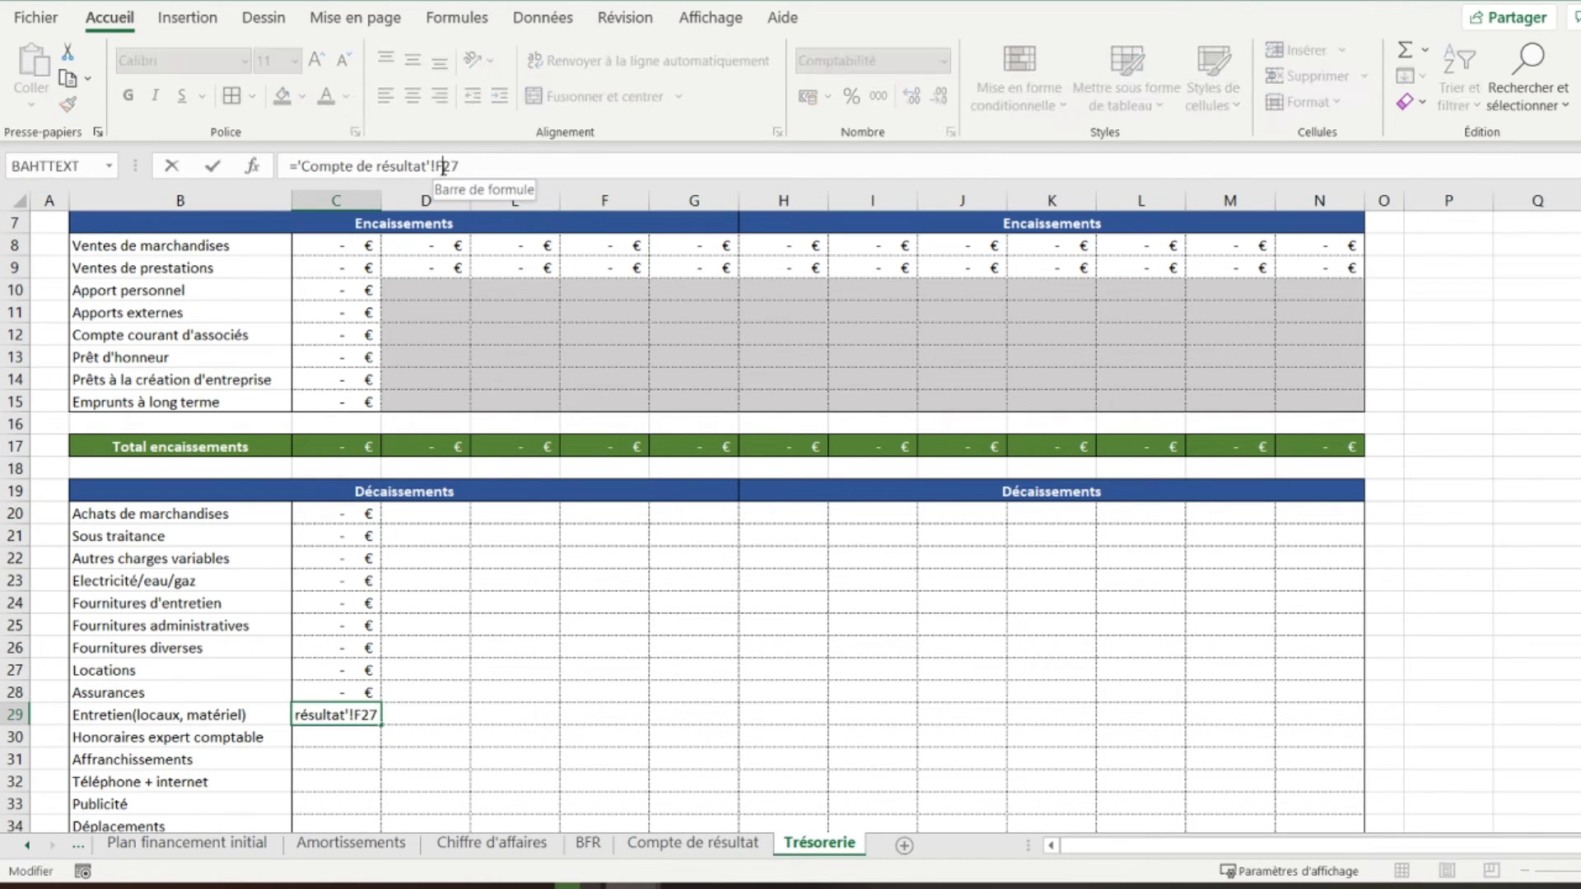
pyautogui.press('F4')
pyautogui.click(512, 164)
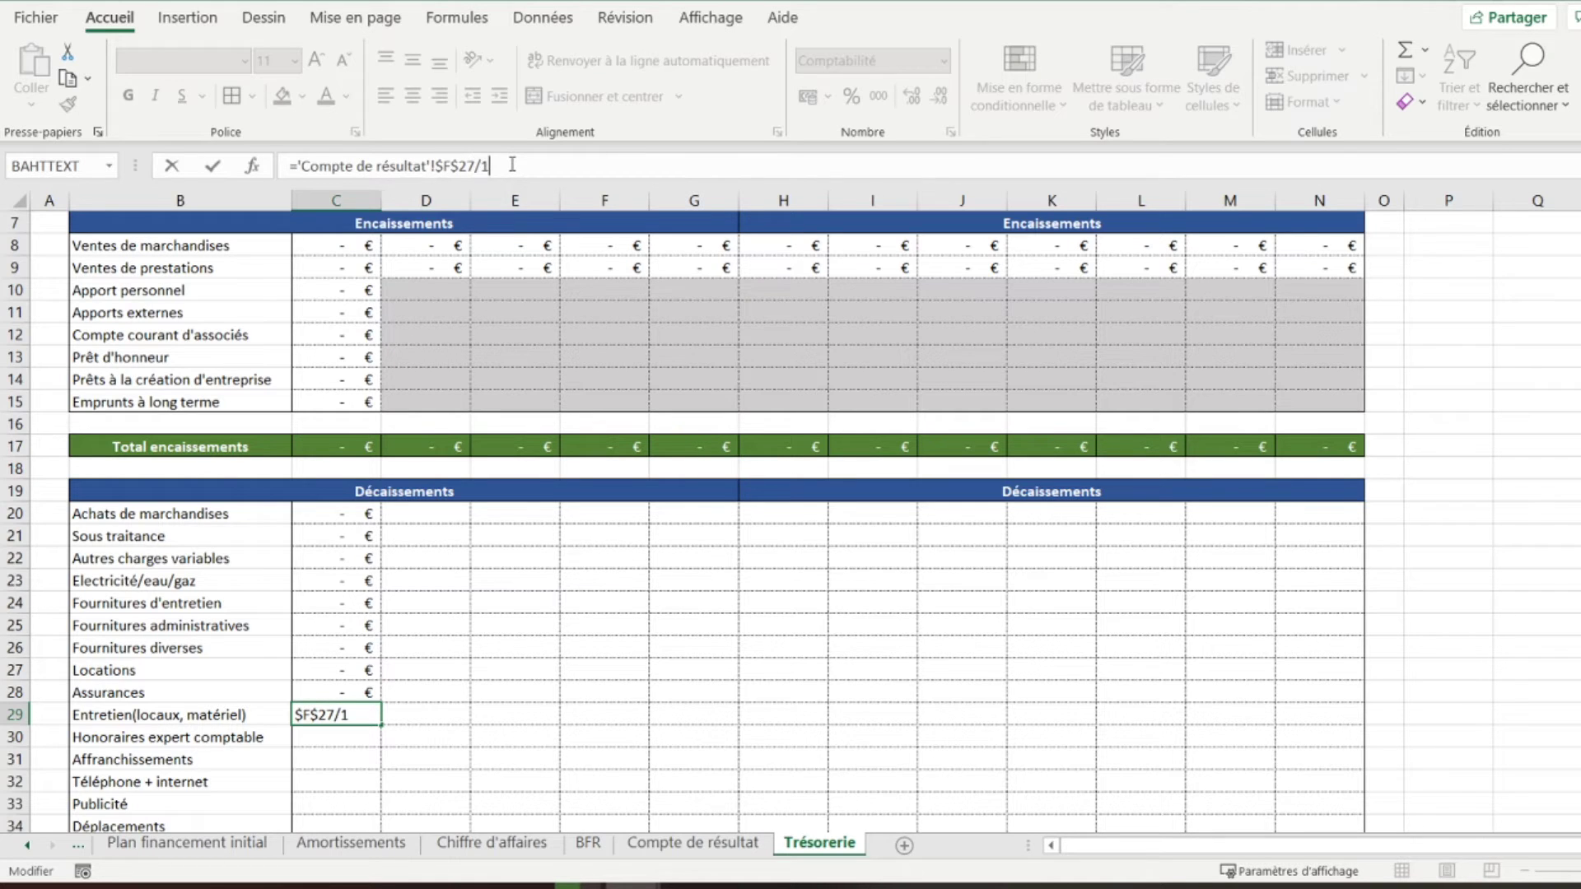
pyautogui.press('Return')
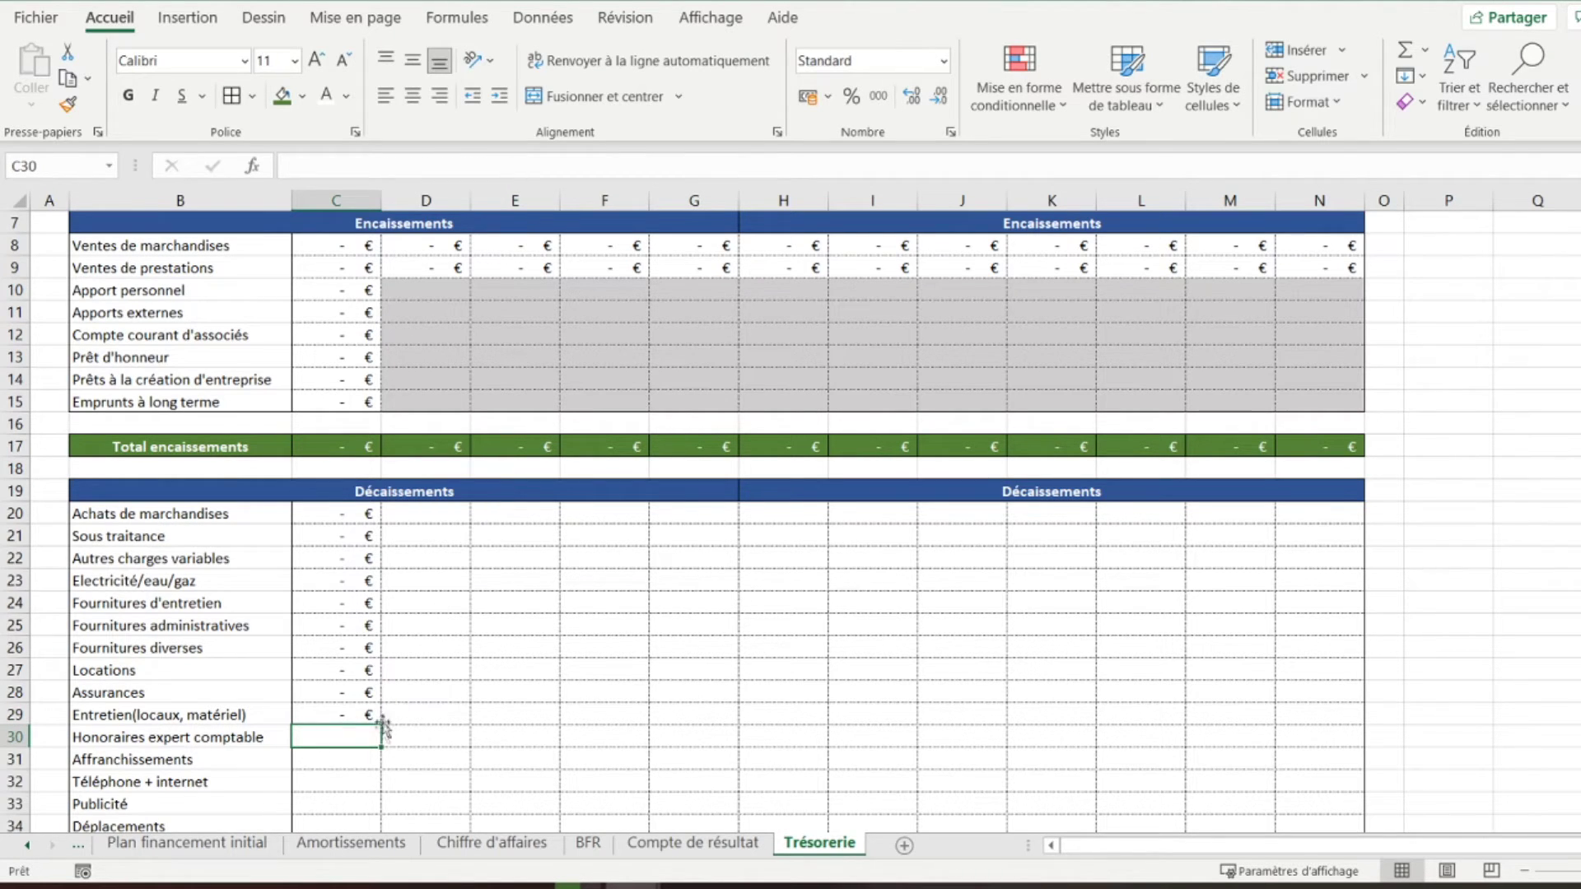
# Link the Honoraires expert comptable amount in C30 of Trésorerie to 'Compte de résultat'!F29
pyautogui.write('=')
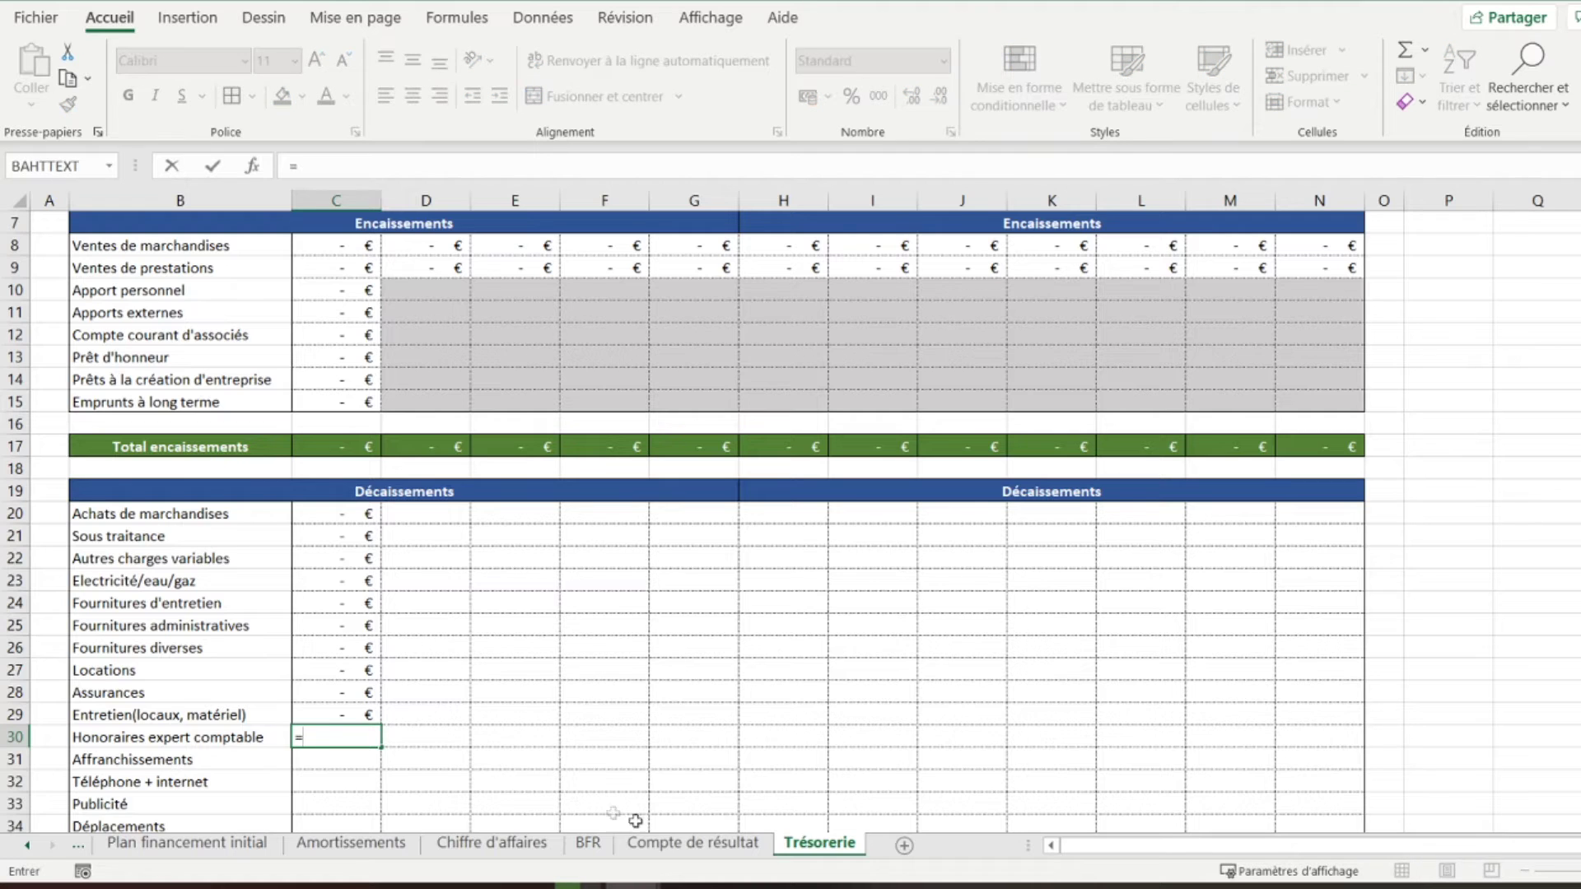
pyautogui.click(692, 843)
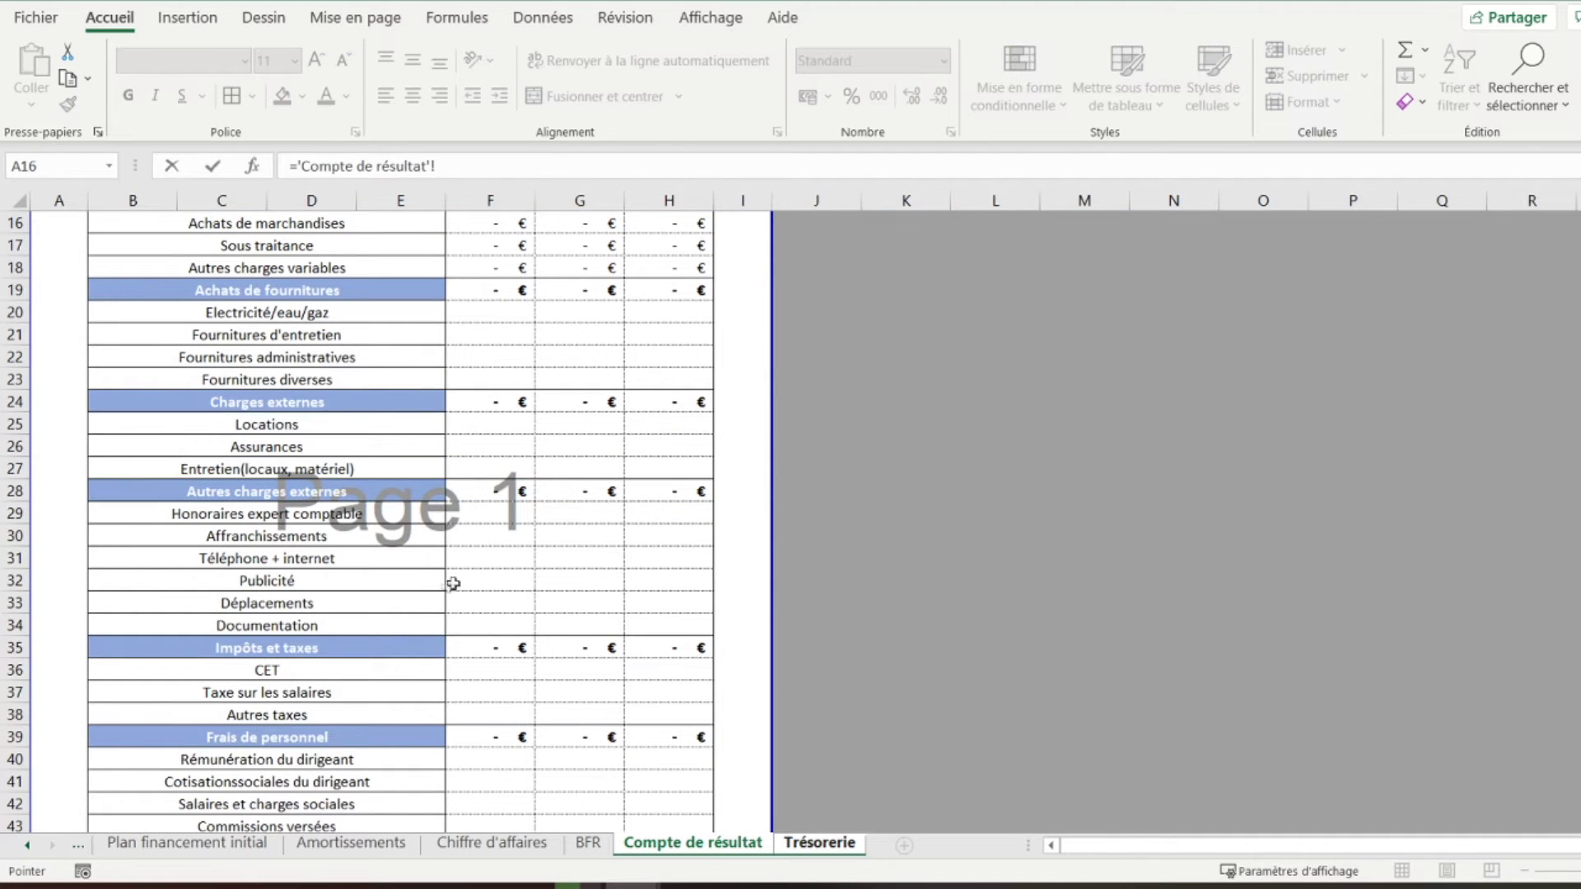
pyautogui.click(483, 516)
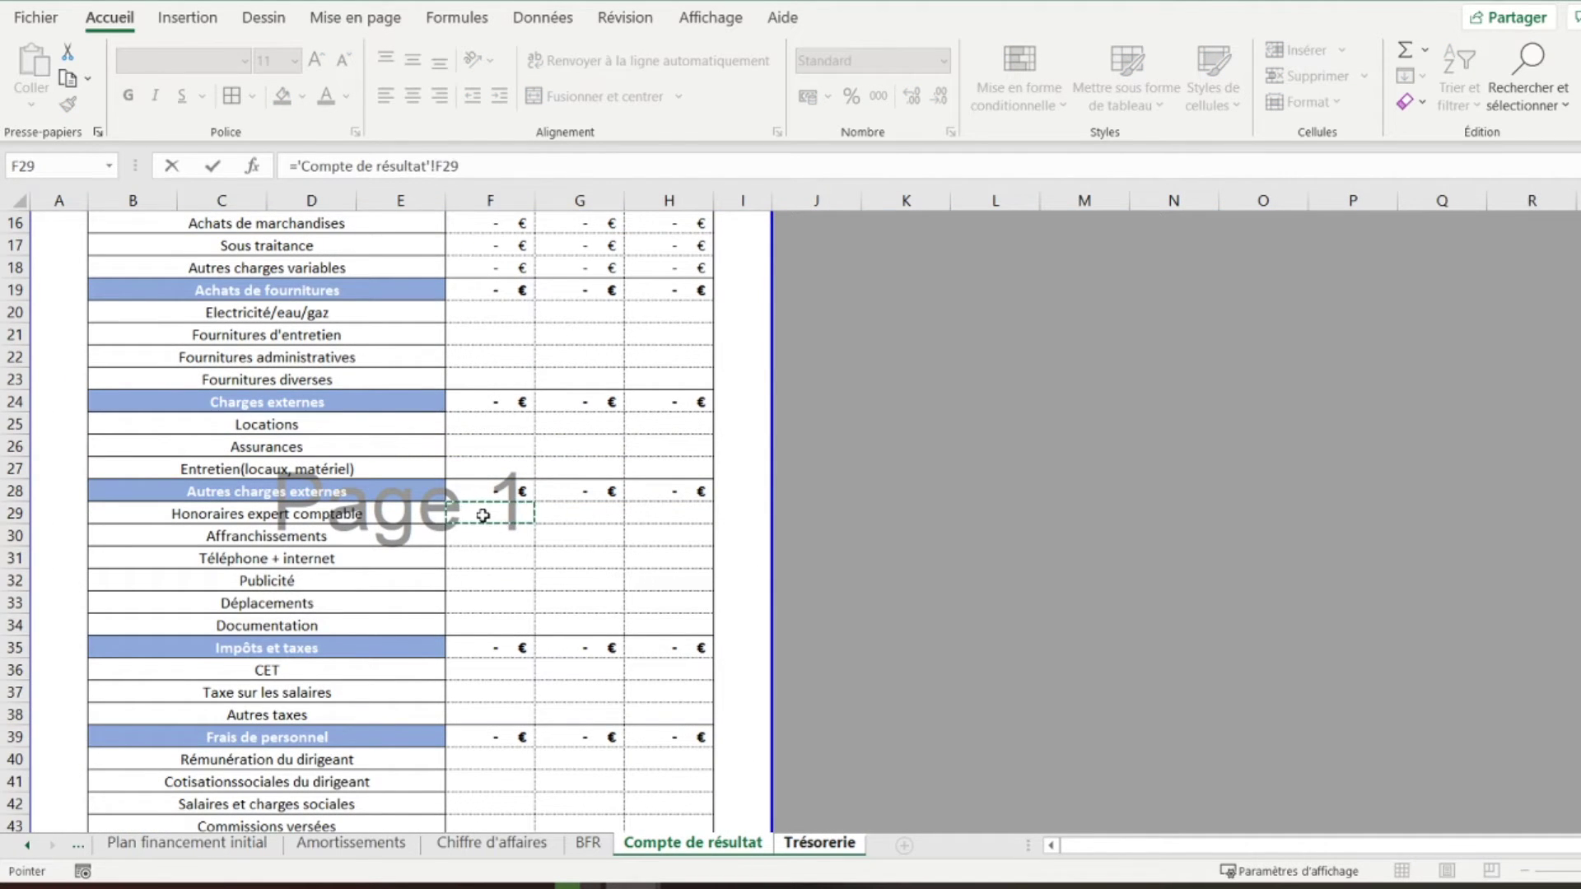
pyautogui.press('Return')
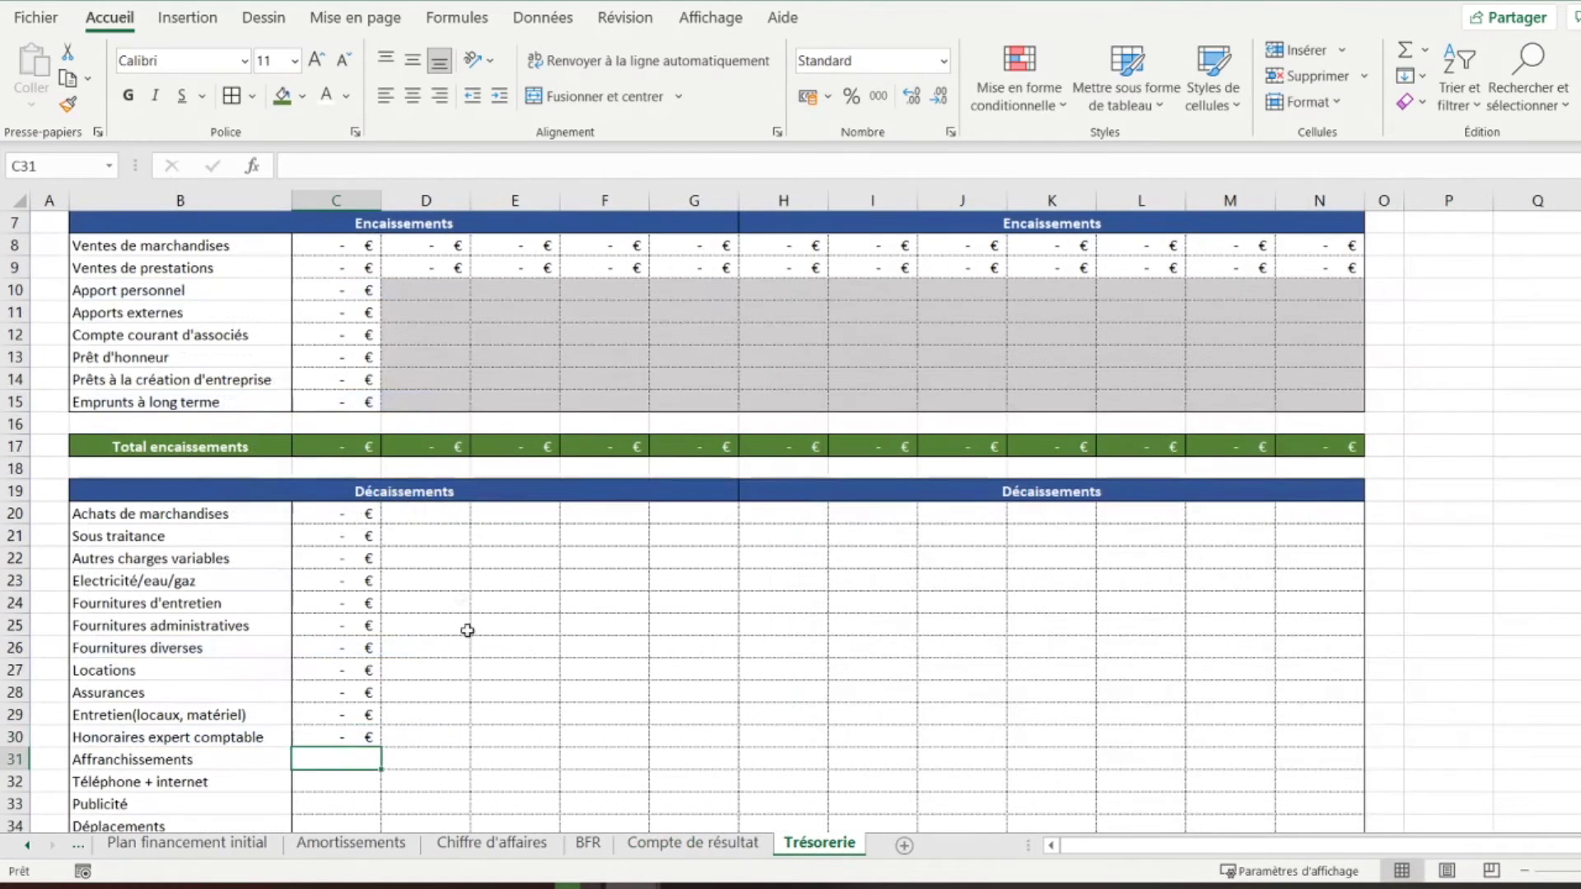
# Check the Autres charges externes items in Compte de résultat and fill the C30 formula down to Documentation in C35 of Trésorerie
pyautogui.scroll(-1, 466, 630)
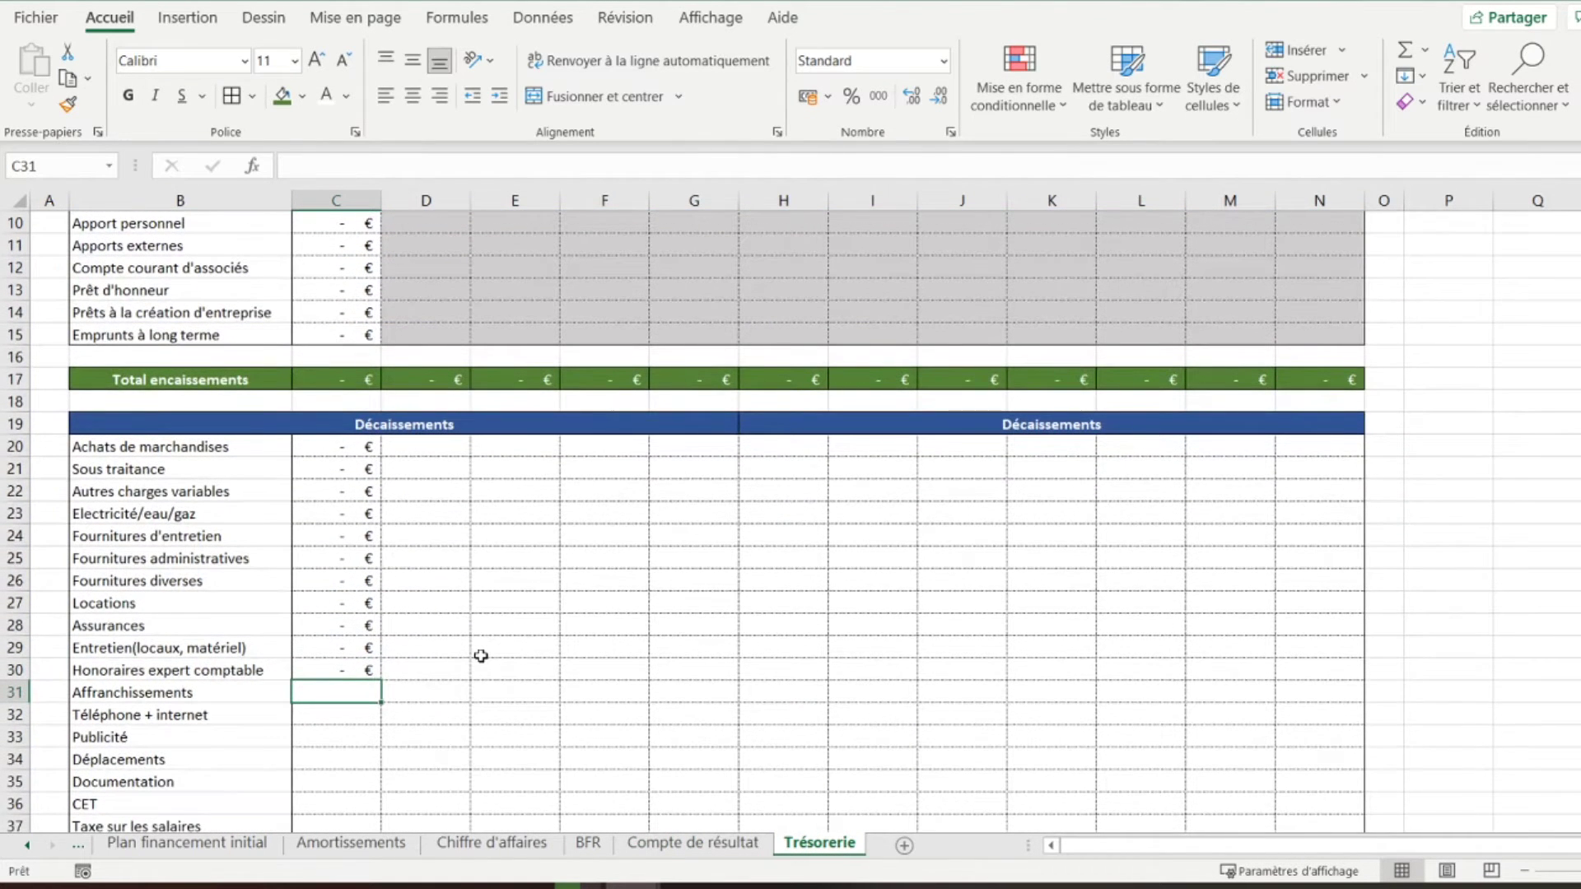
pyautogui.scroll(-1, 481, 656)
pyautogui.click(350, 605)
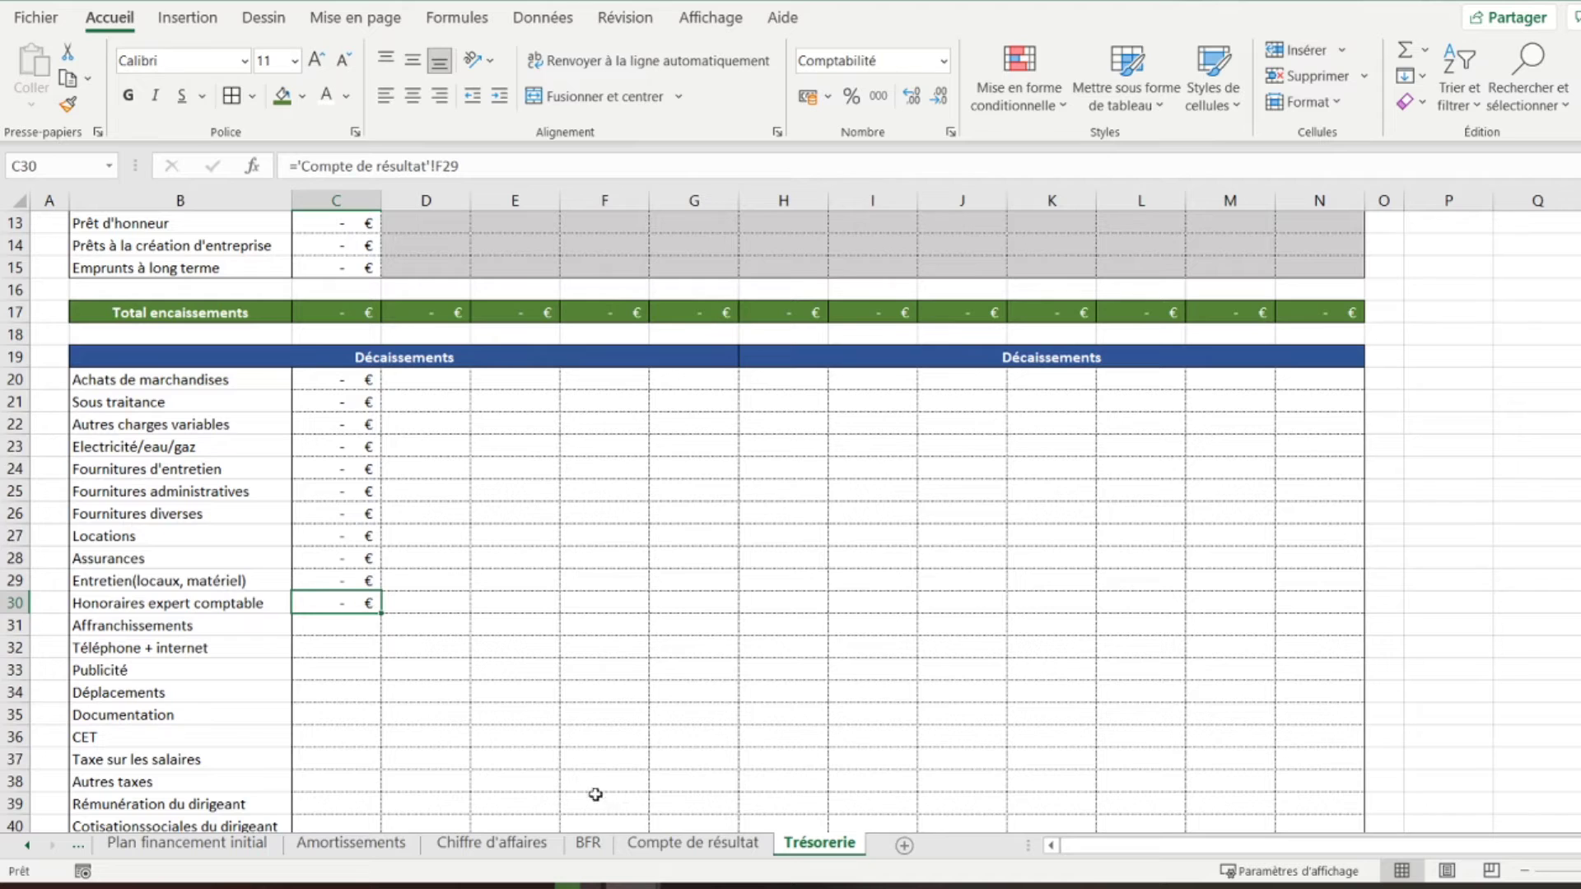
pyautogui.click(692, 842)
pyautogui.moveTo(359, 513); pyautogui.dragTo(363, 627)
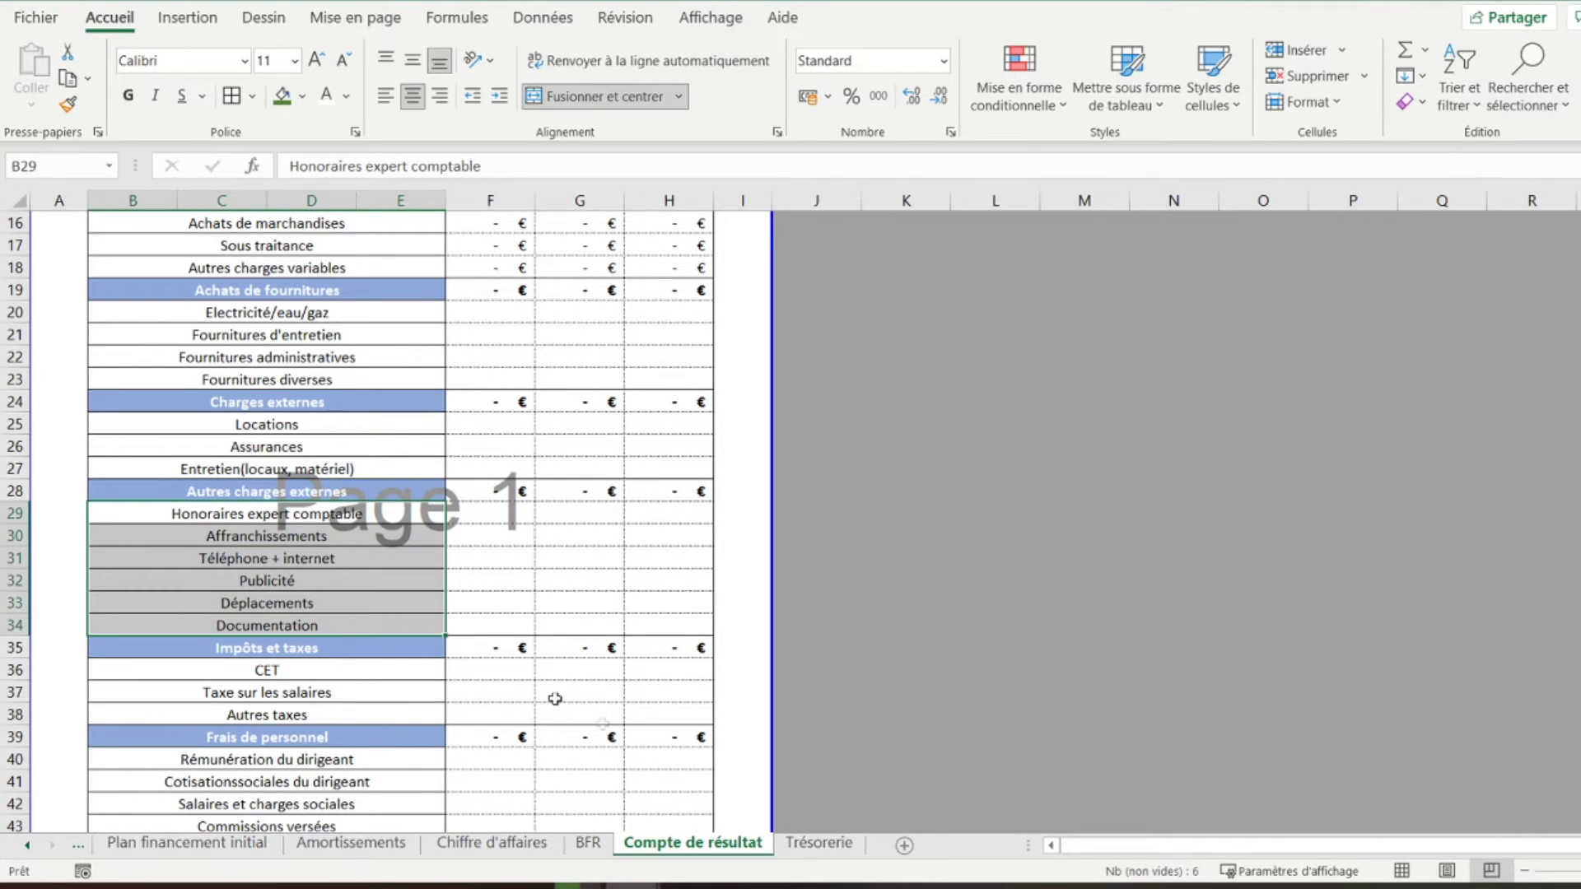
pyautogui.click(819, 842)
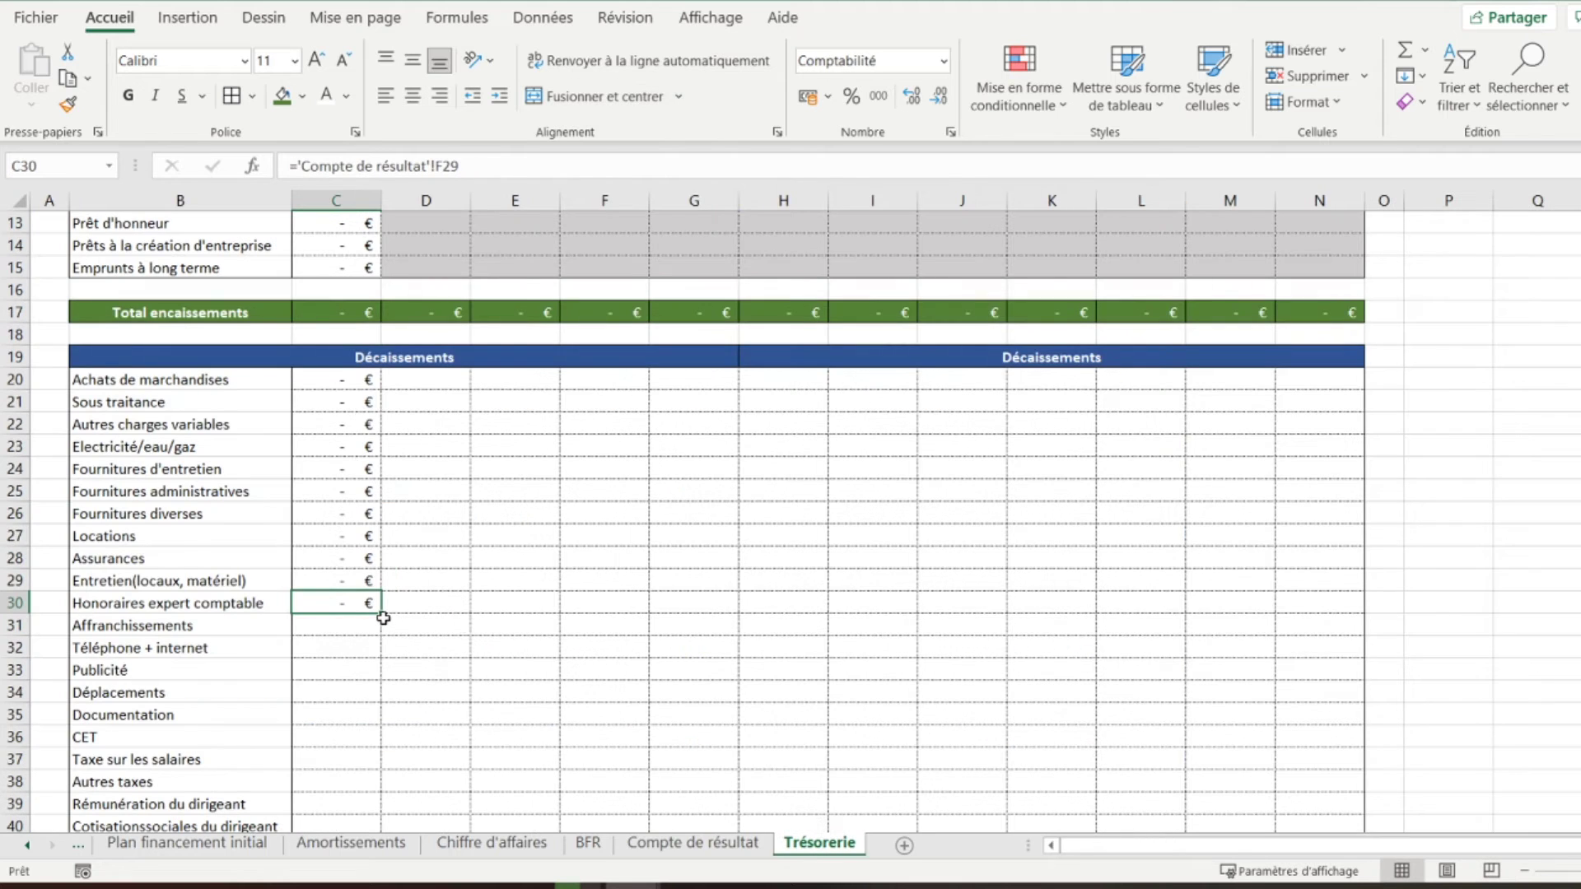
pyautogui.moveTo(383, 615); pyautogui.dragTo(379, 719)
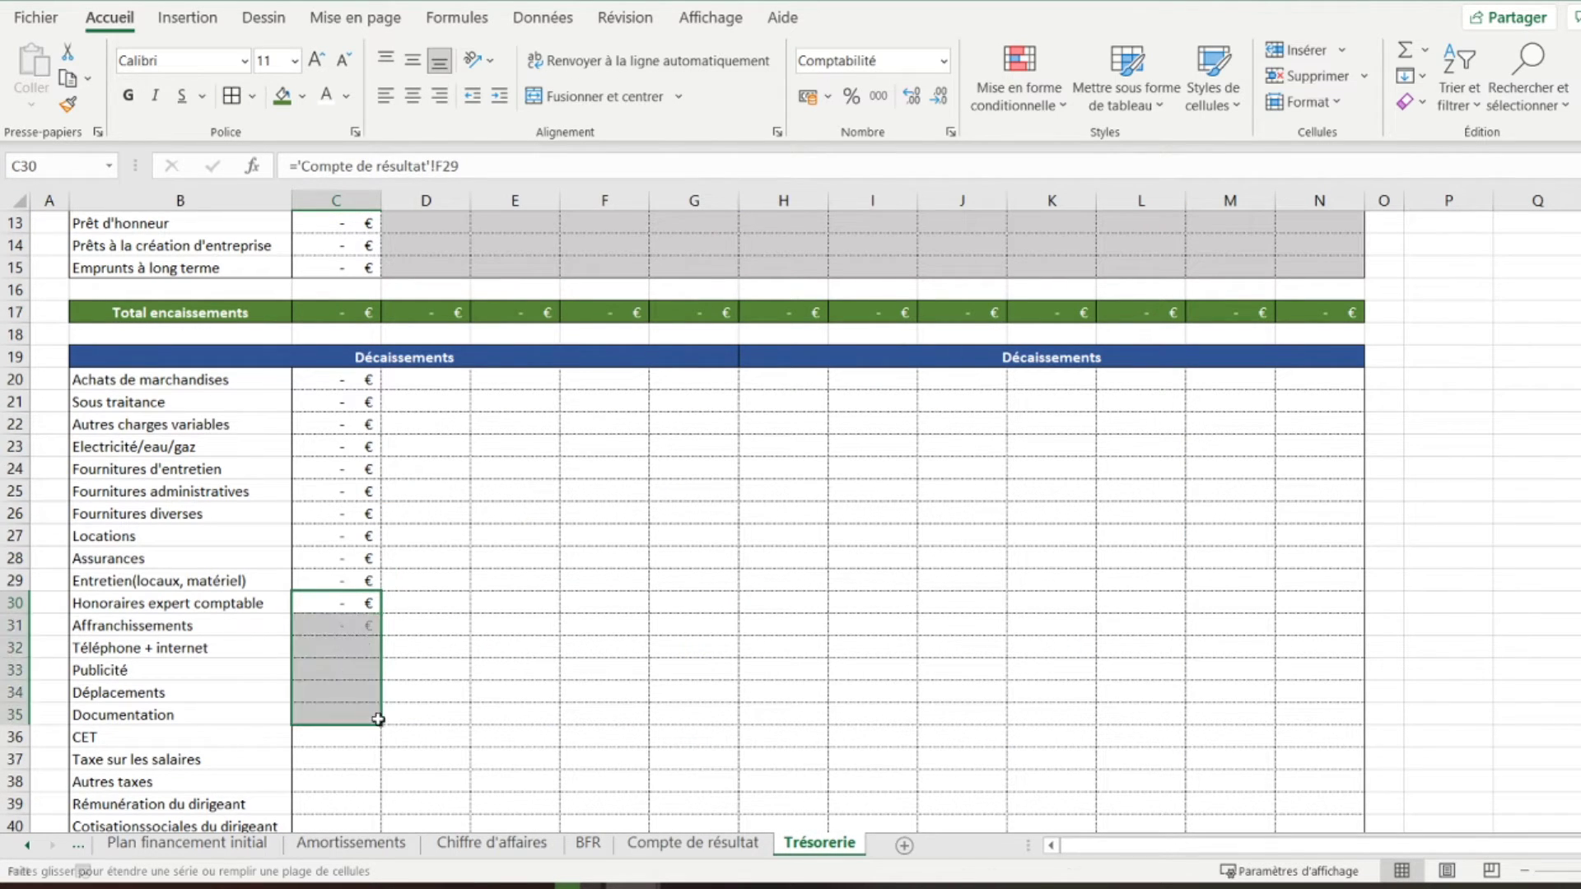
# Change the Honoraires expert comptable formula in C30 to the monthly amount ='Compte de résultat'!$F$29/12
pyautogui.click(355, 602)
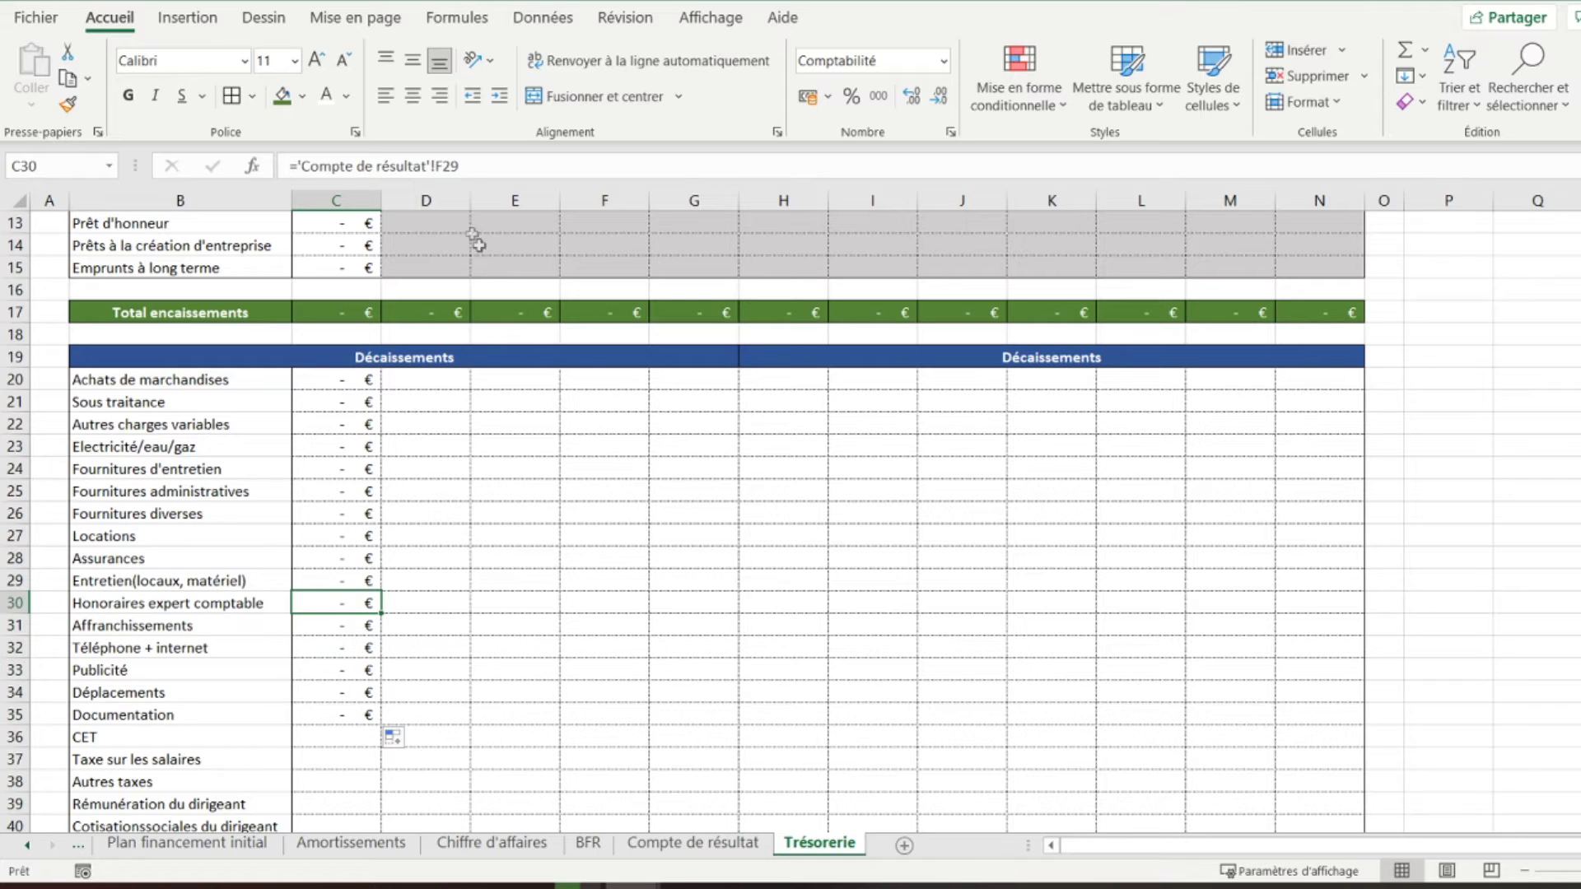
pyautogui.click(447, 173)
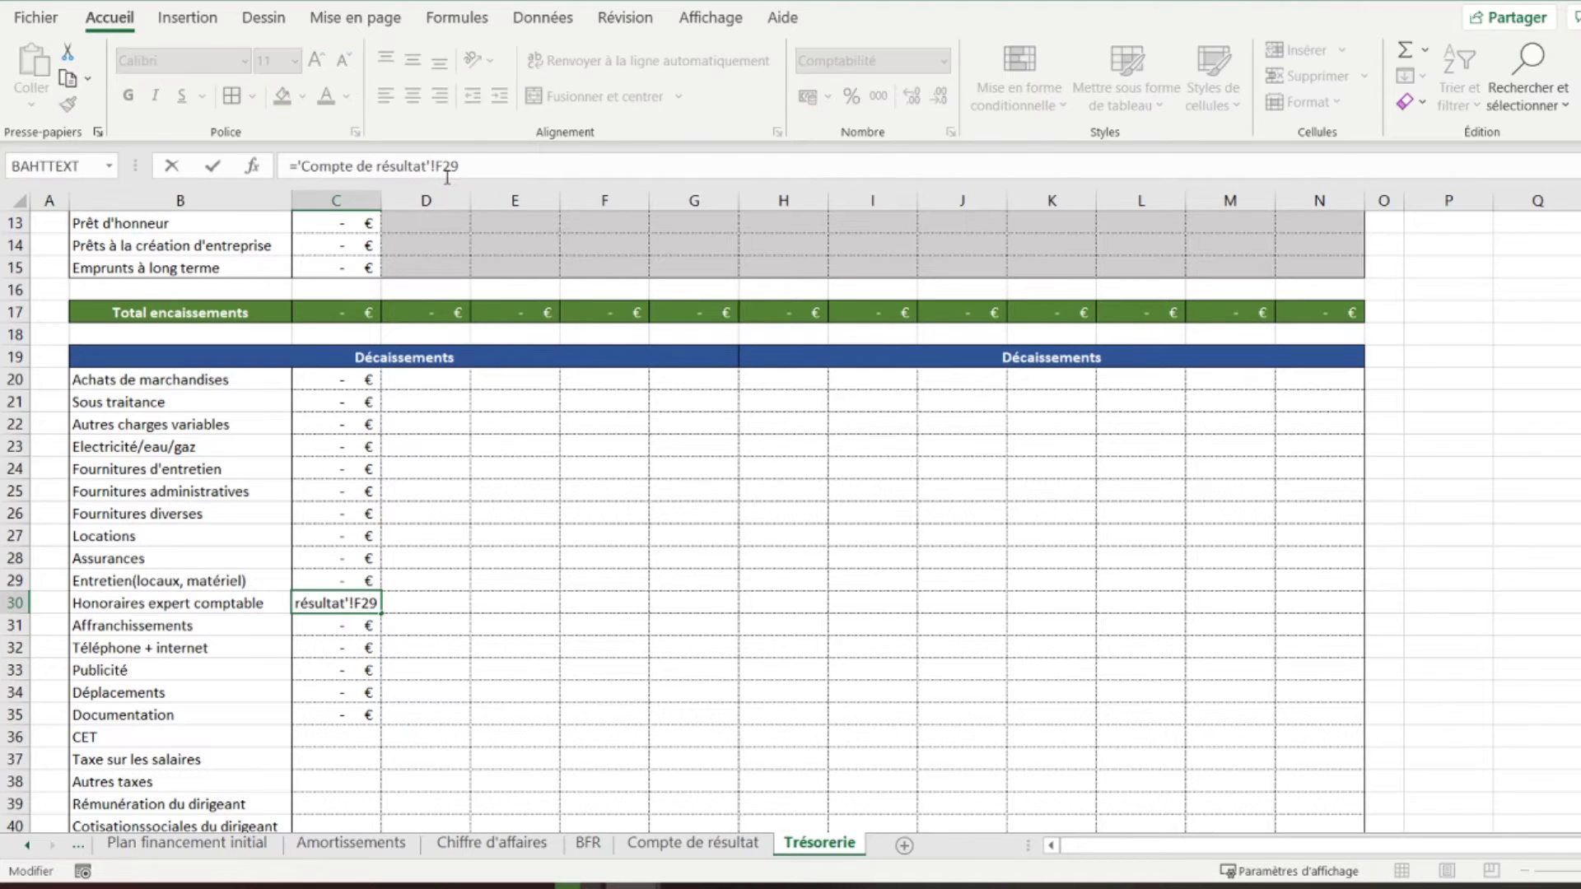
pyautogui.press('F4')
pyautogui.click(510, 159)
pyautogui.write('/1')
pyautogui.press('Return')
# Change the Affranchissements formula in C31 to ='Compte de résultat'!$F$30/12
pyautogui.click(447, 165)
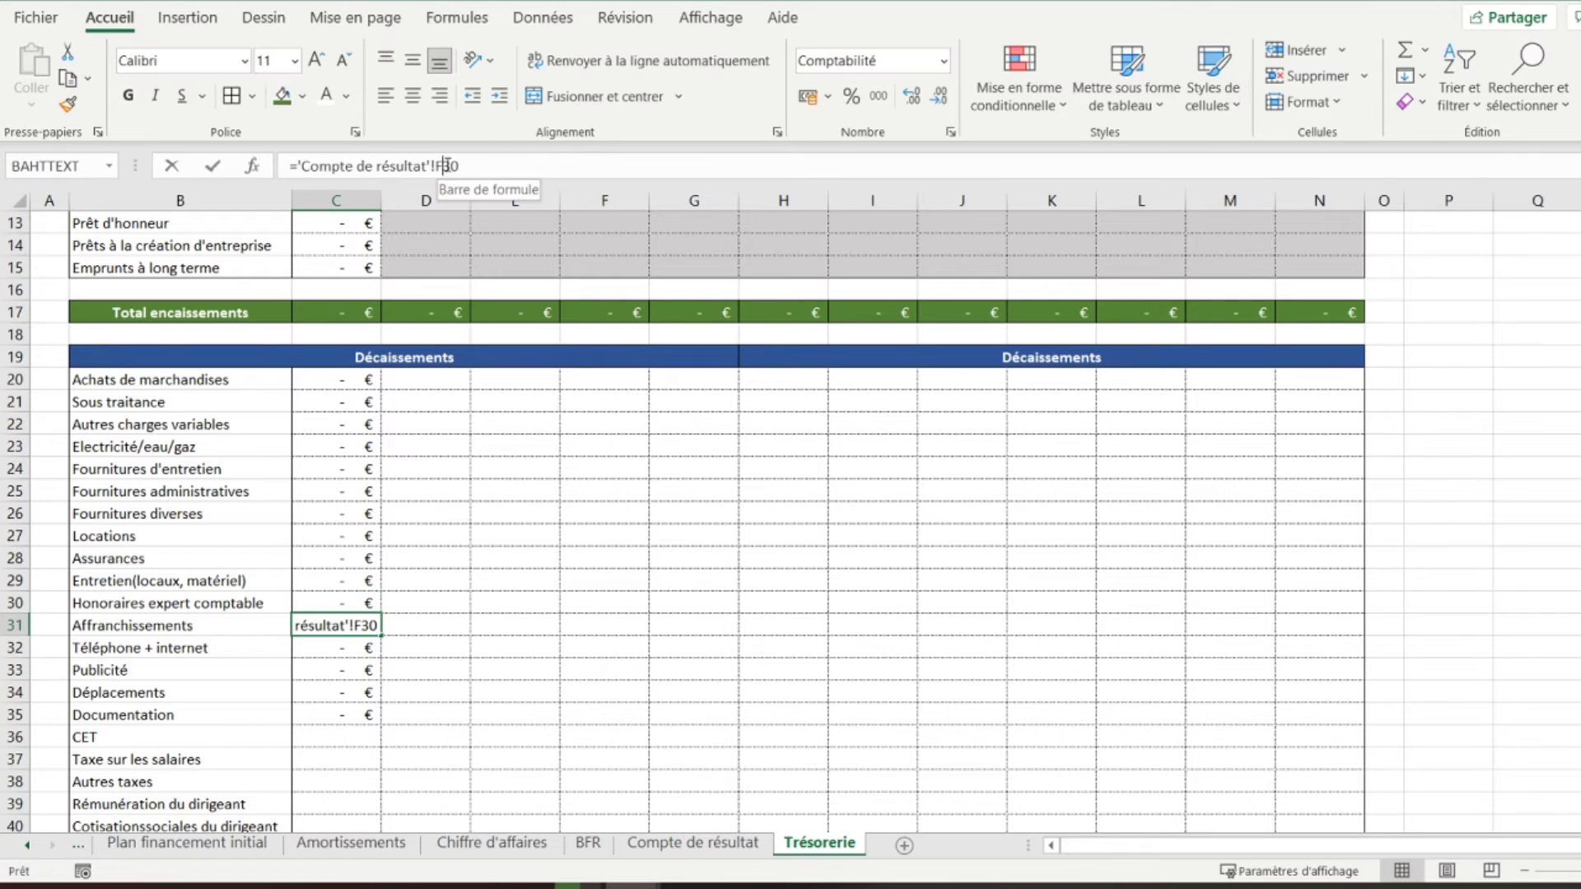
pyautogui.press('F4')
pyautogui.click(495, 165)
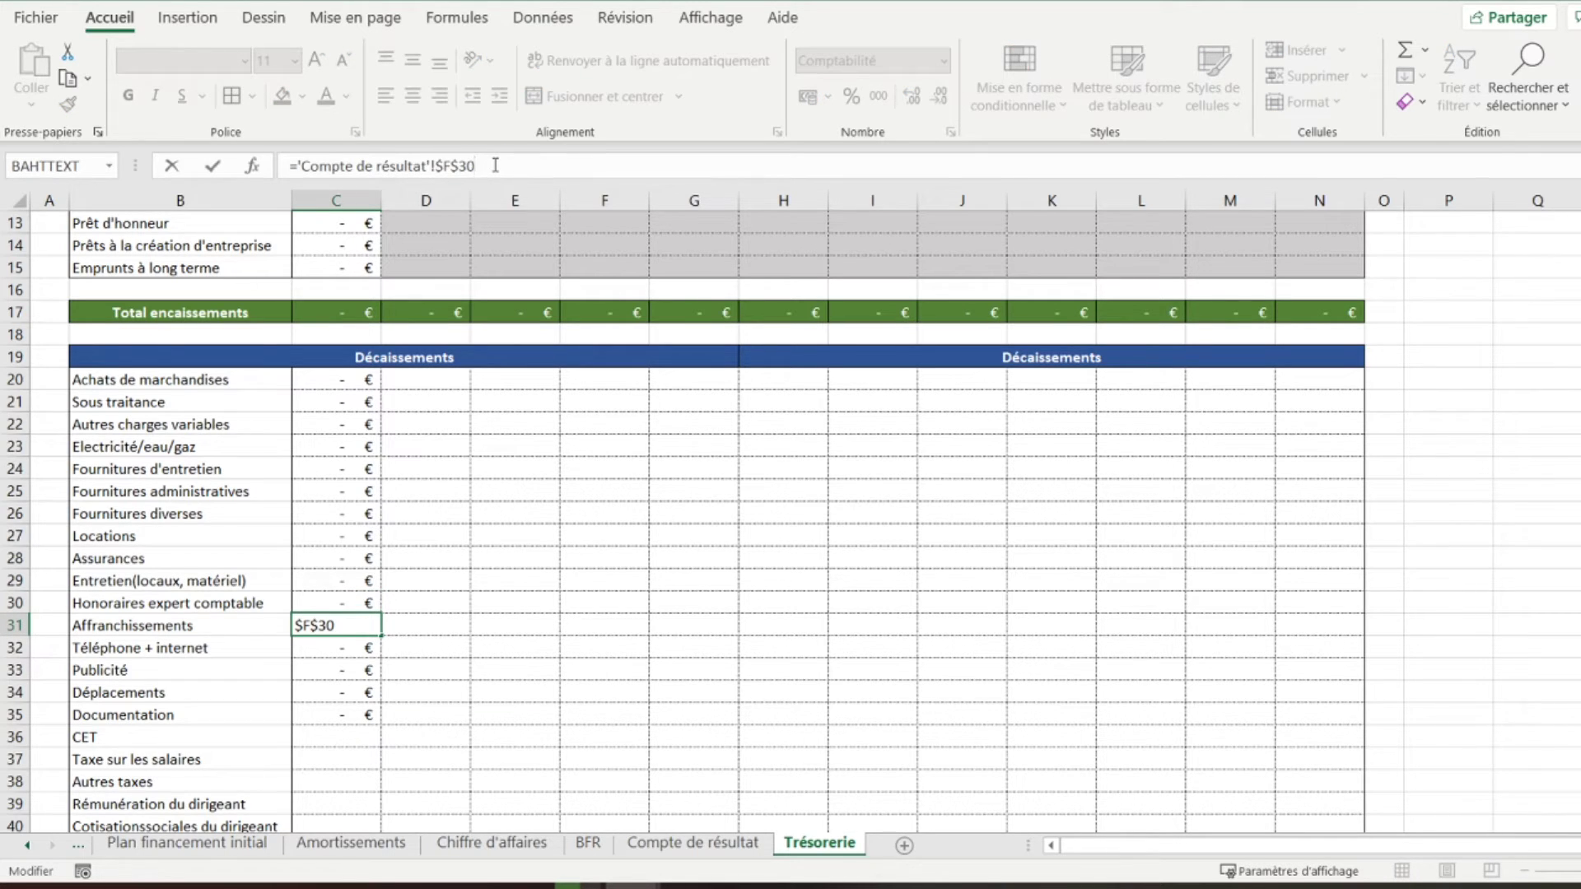
pyautogui.write('/12')
pyautogui.press('Return')
# Change the Téléphone + internet formula in C32 to ='Compte de résultat'!$F$31/12
pyautogui.click(447, 167)
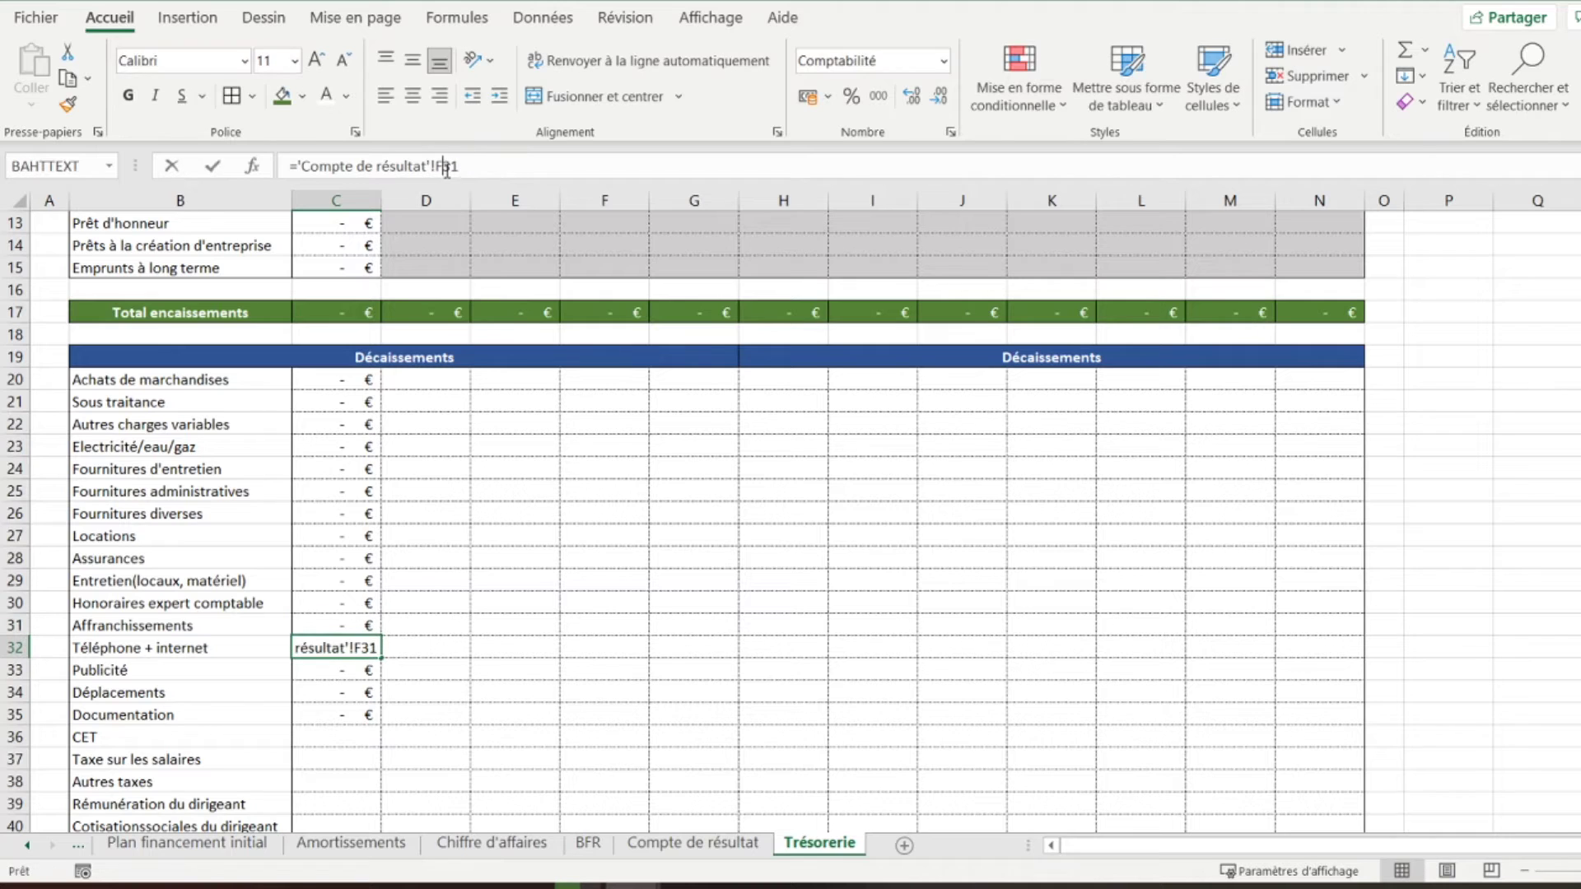
pyautogui.press('F4')
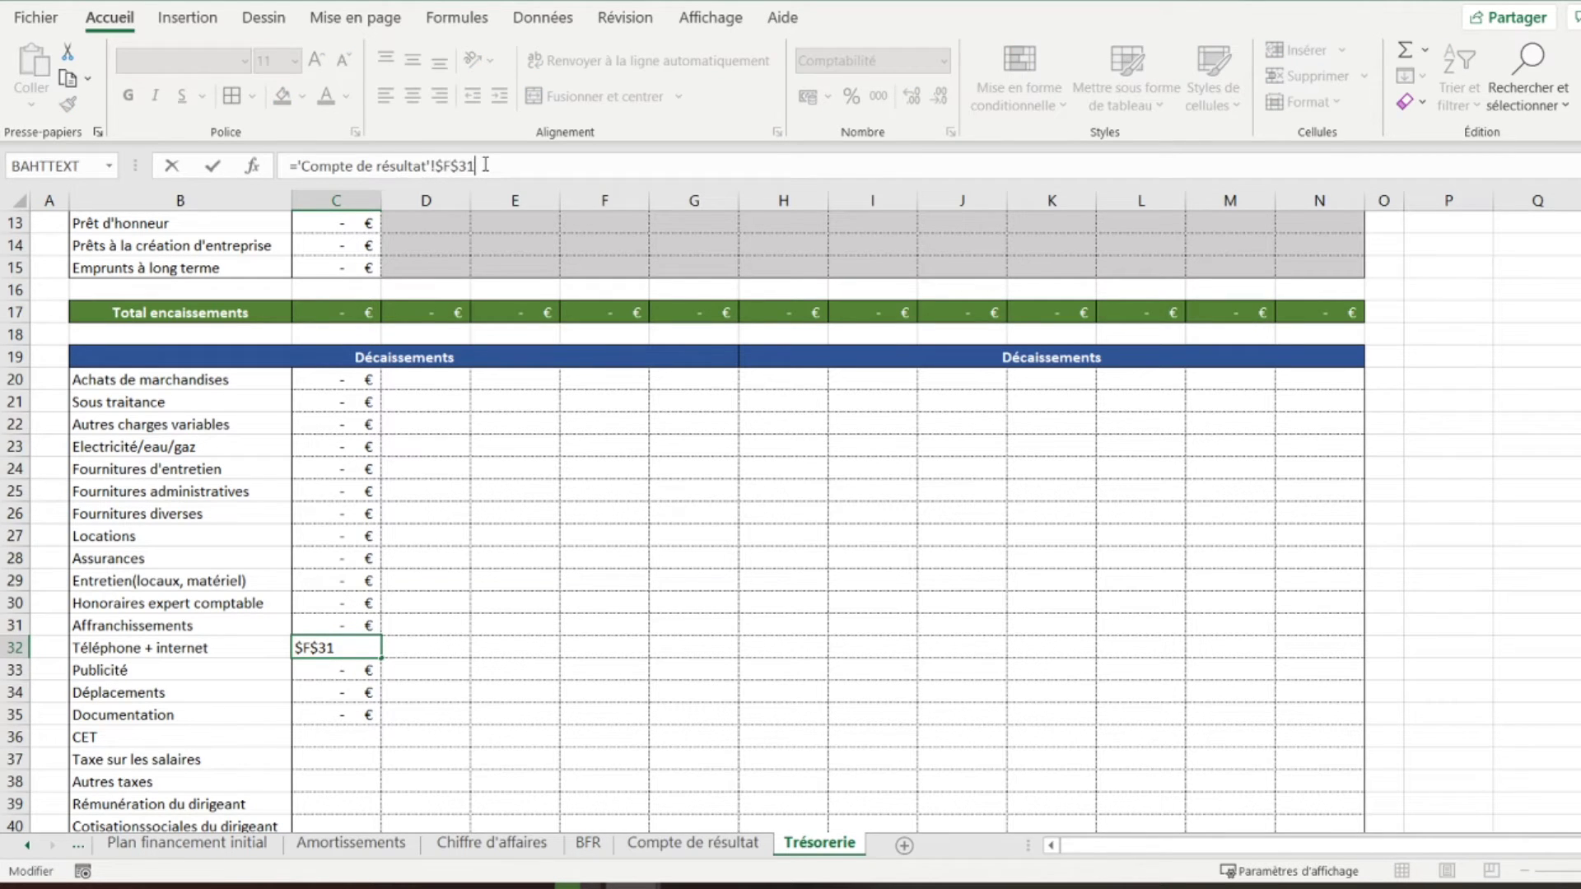
pyautogui.write('/12')
pyautogui.press('Return')
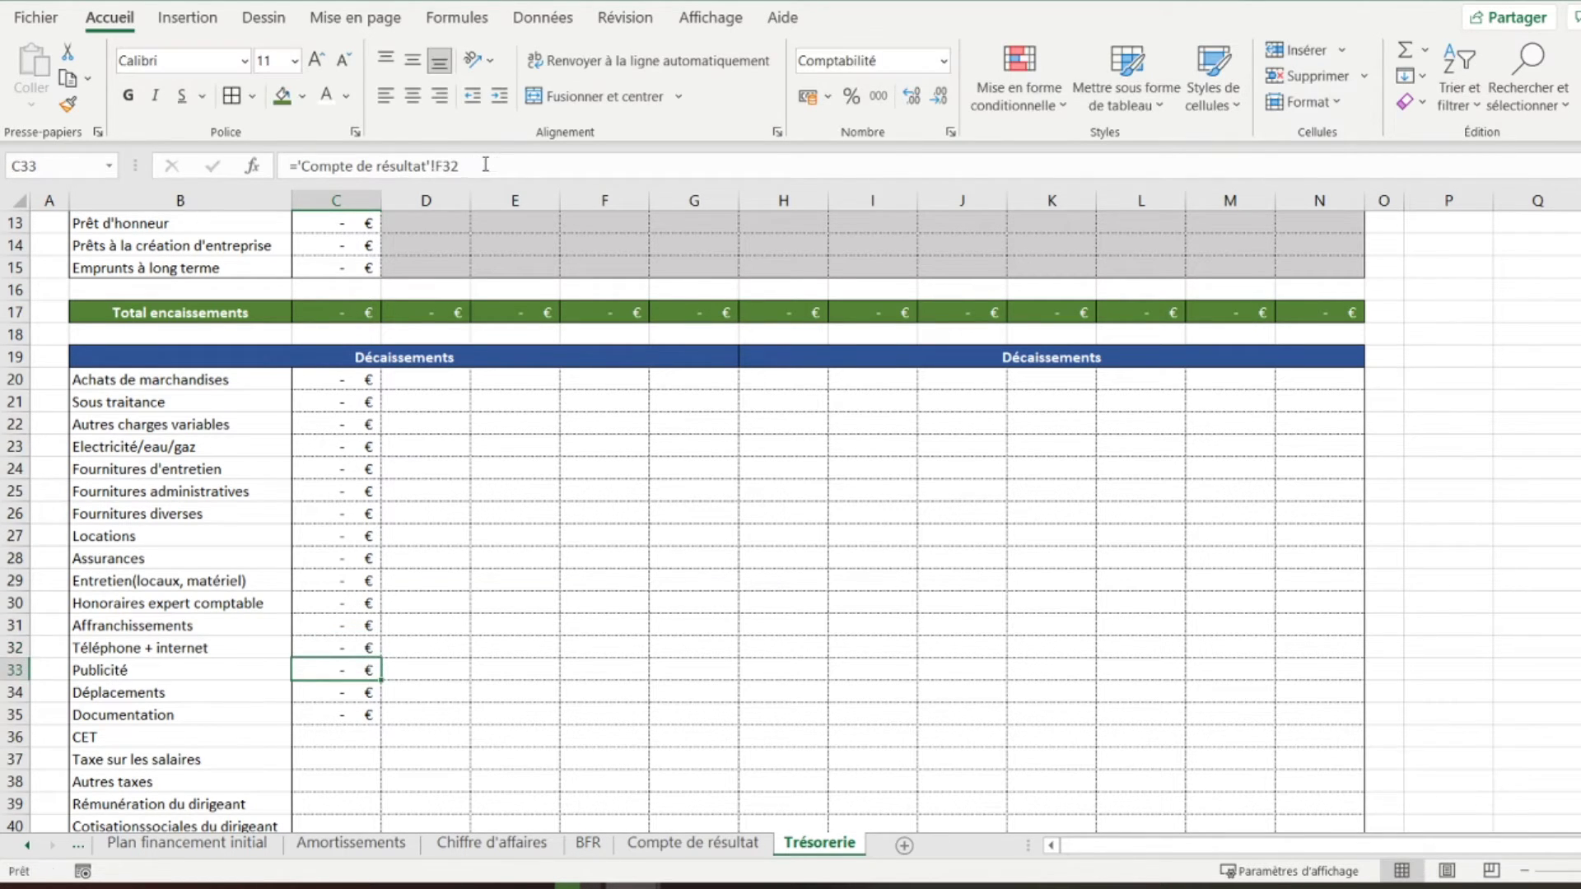
# Change the Publicité formula in C33 to ='Compte de résultat'!$F$32/12
pyautogui.click(443, 166)
pyautogui.press('F4')
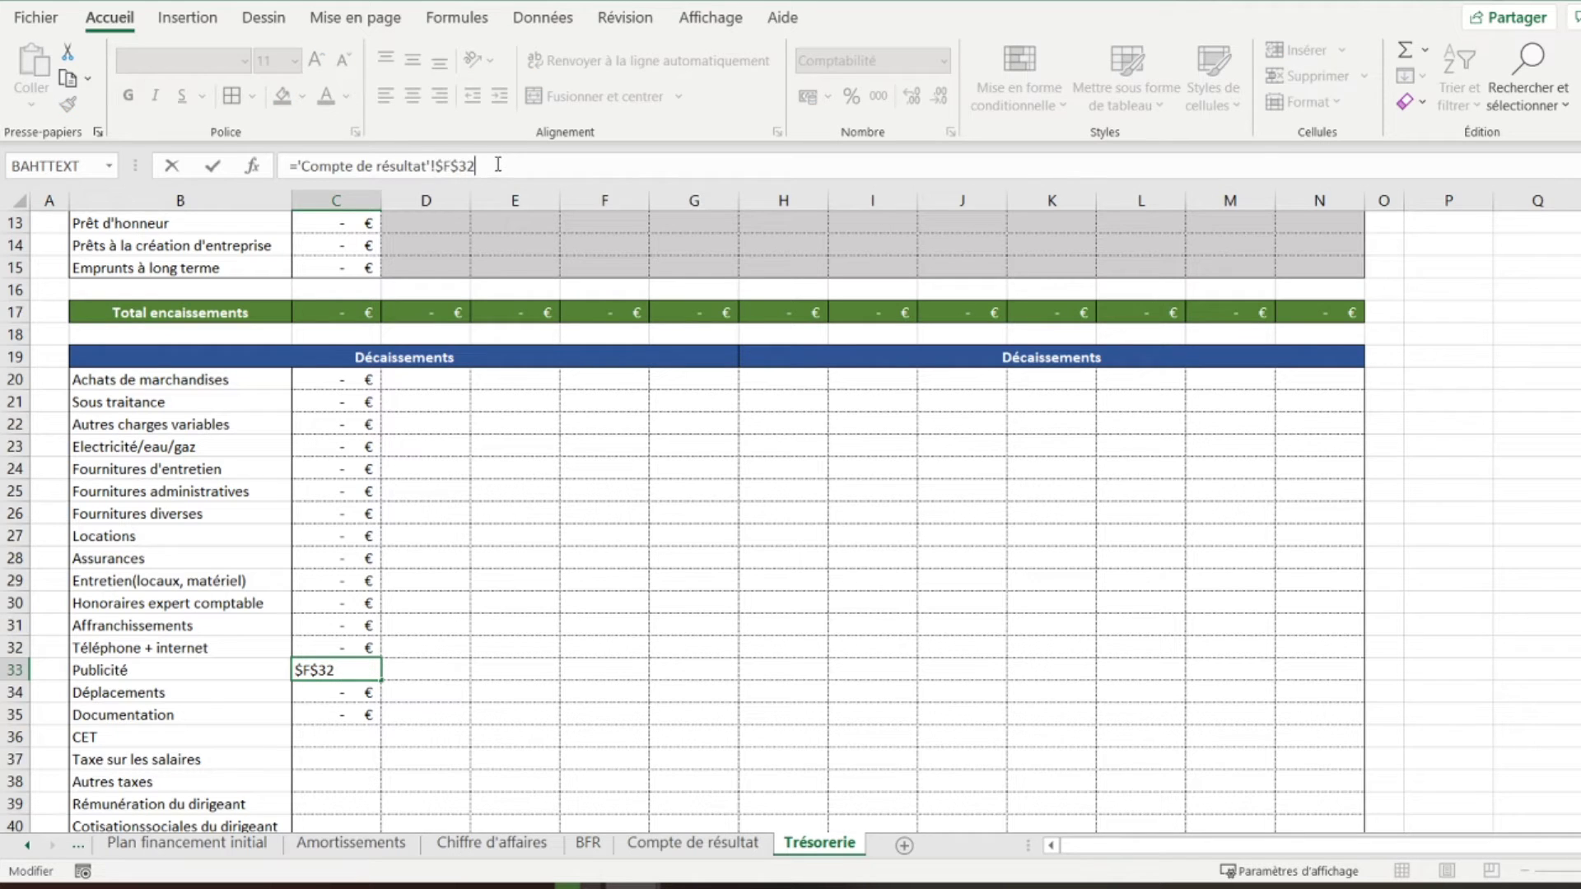
pyautogui.write('/12')
pyautogui.press('Return')
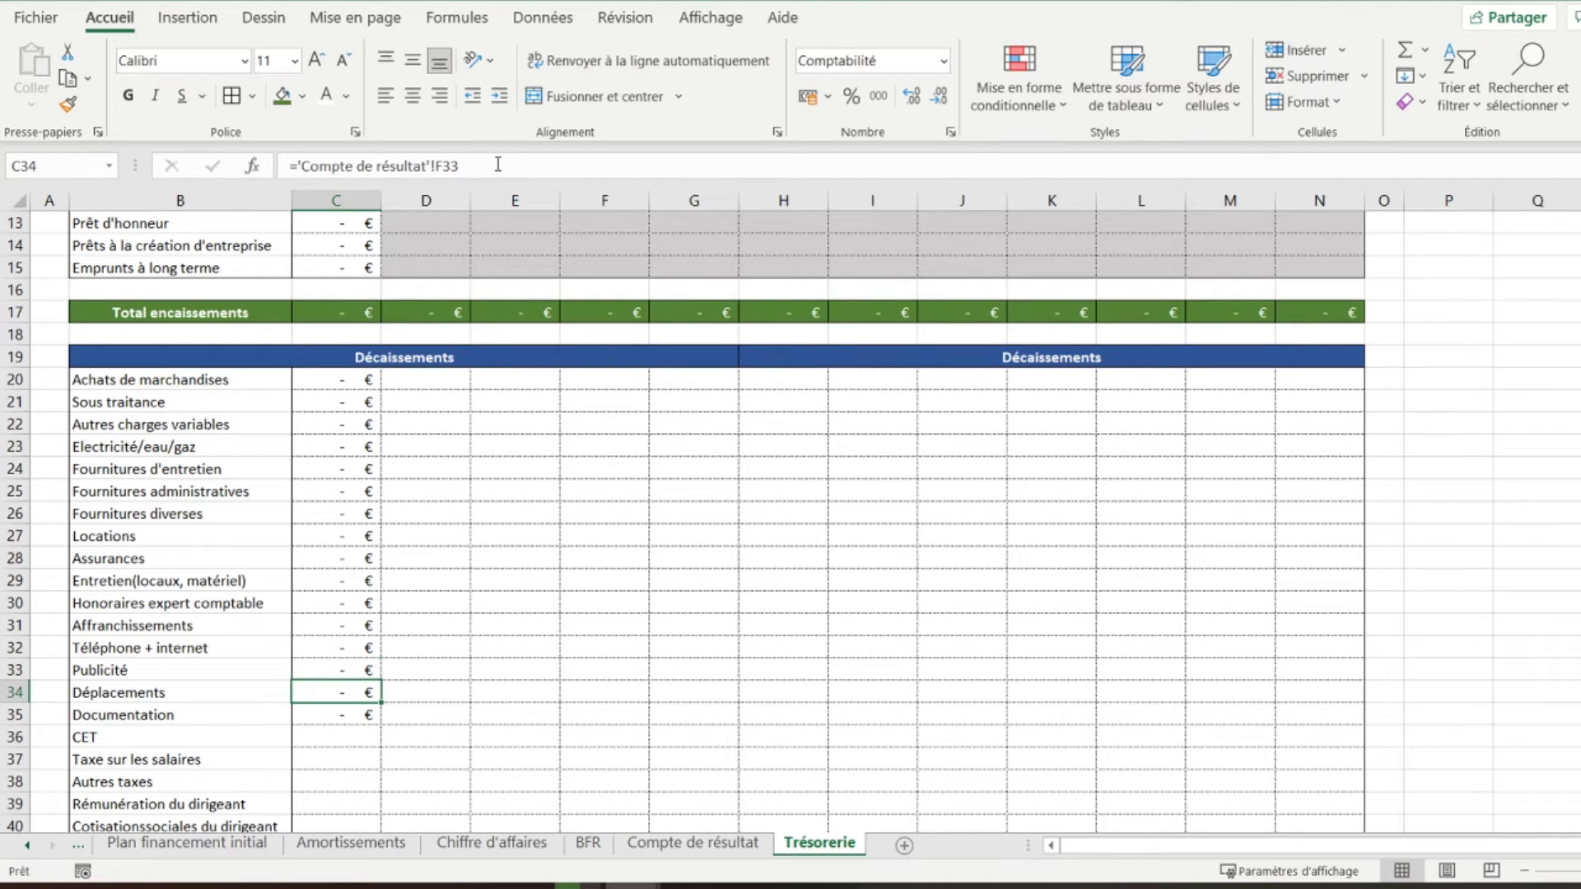
# Change the Déplacements formula in C34 to the monthly amount ='Compte de résultat'!$F$33/12
pyautogui.click(452, 165)
pyautogui.press('F4')
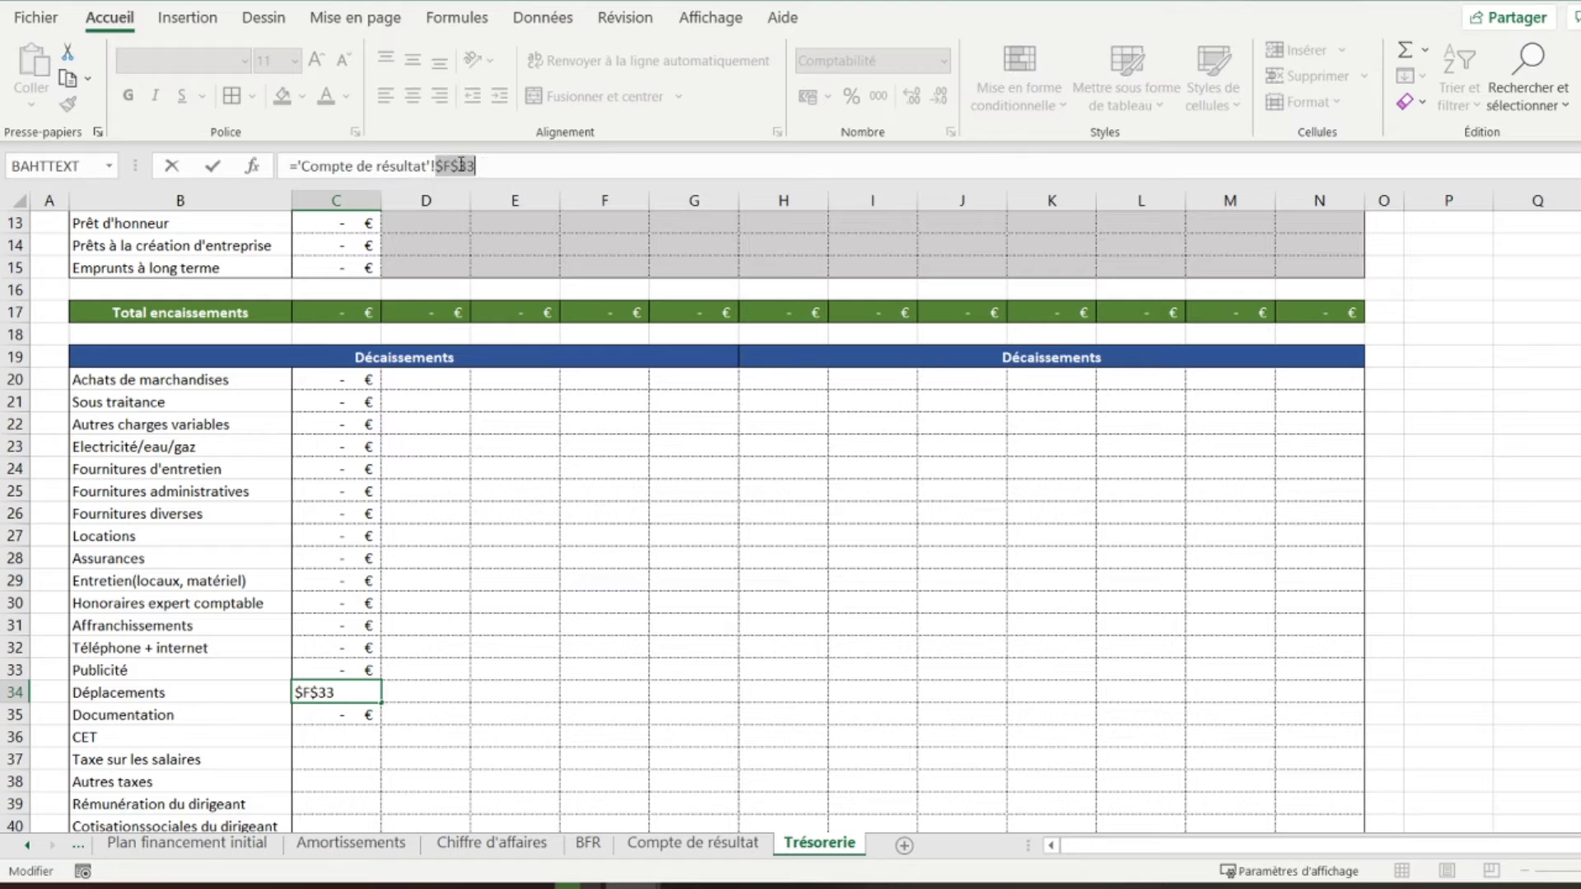
pyautogui.write('/12')
pyautogui.press('Return')
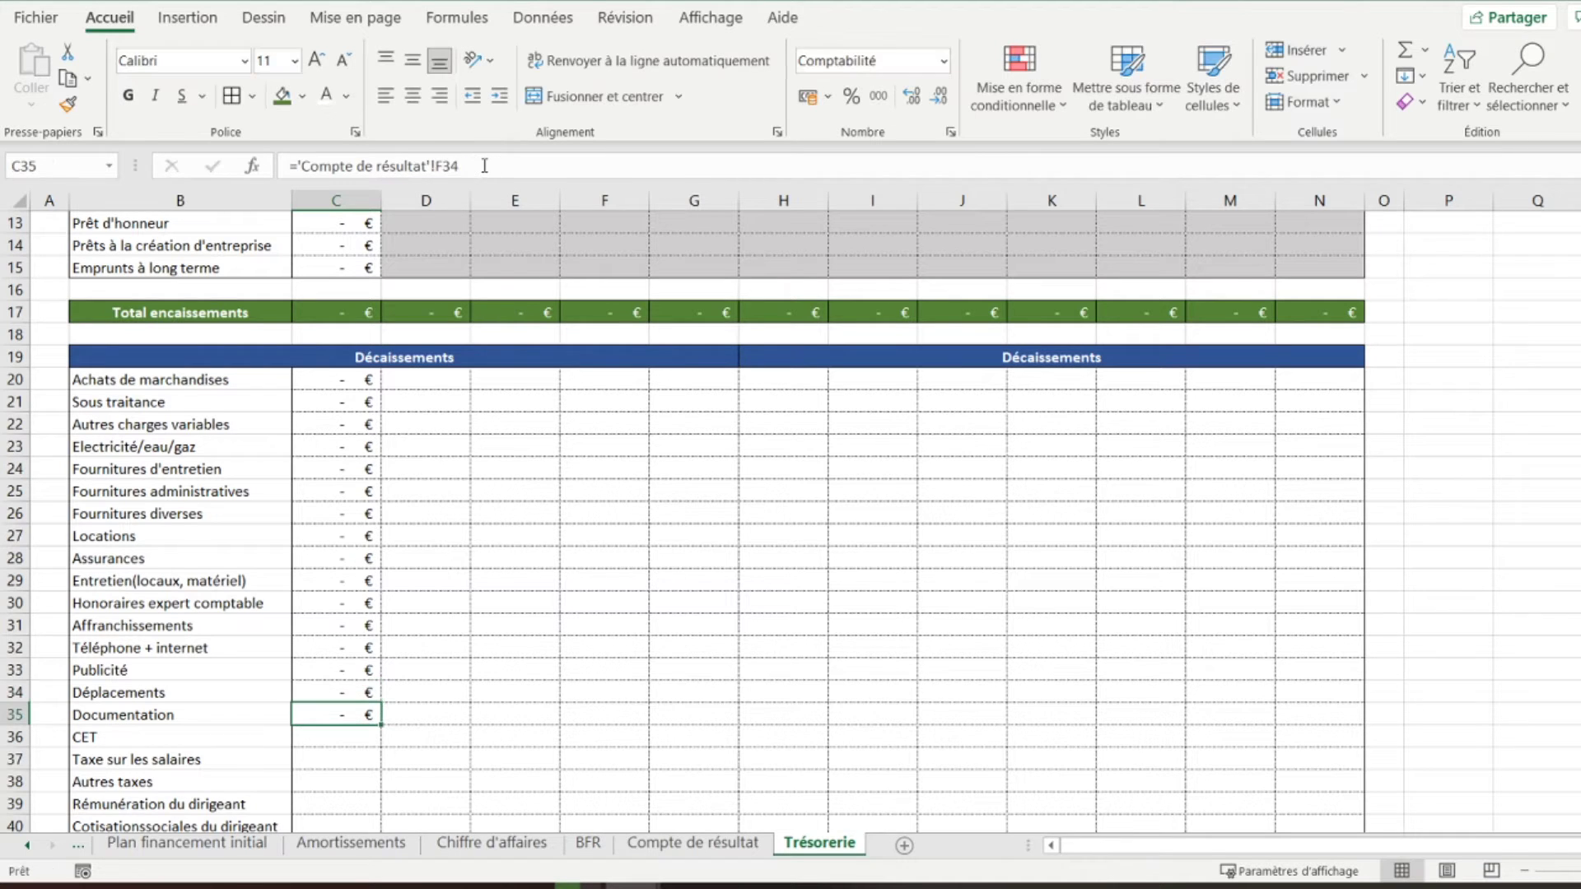
# Change the Documentation formula in C35 to ='Compte de résultat'!$F$34/12
pyautogui.click(443, 165)
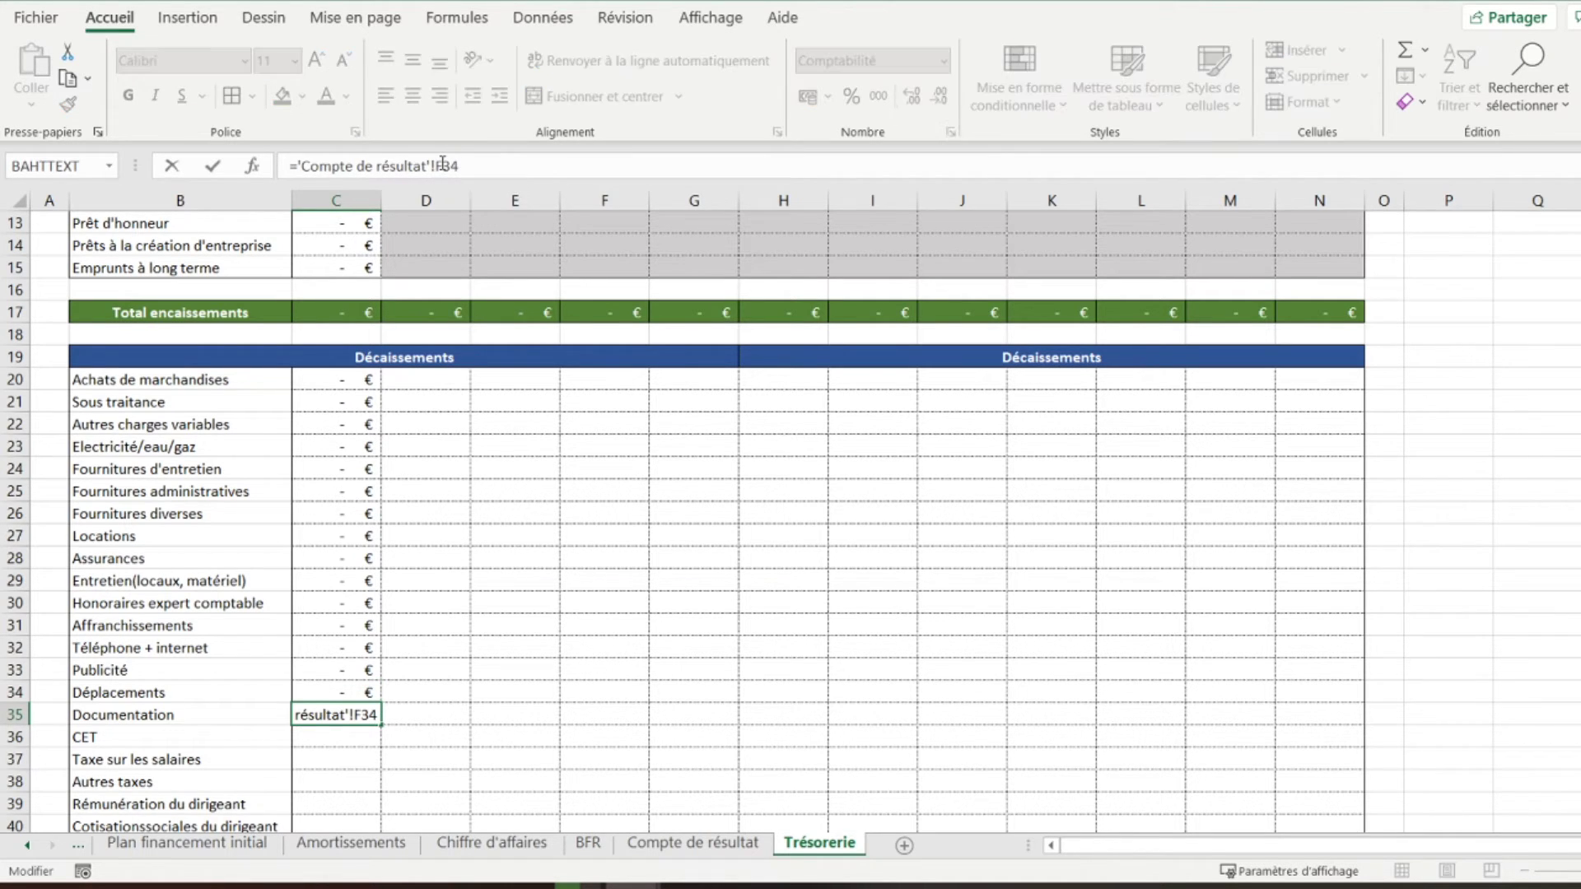
pyautogui.press('F4')
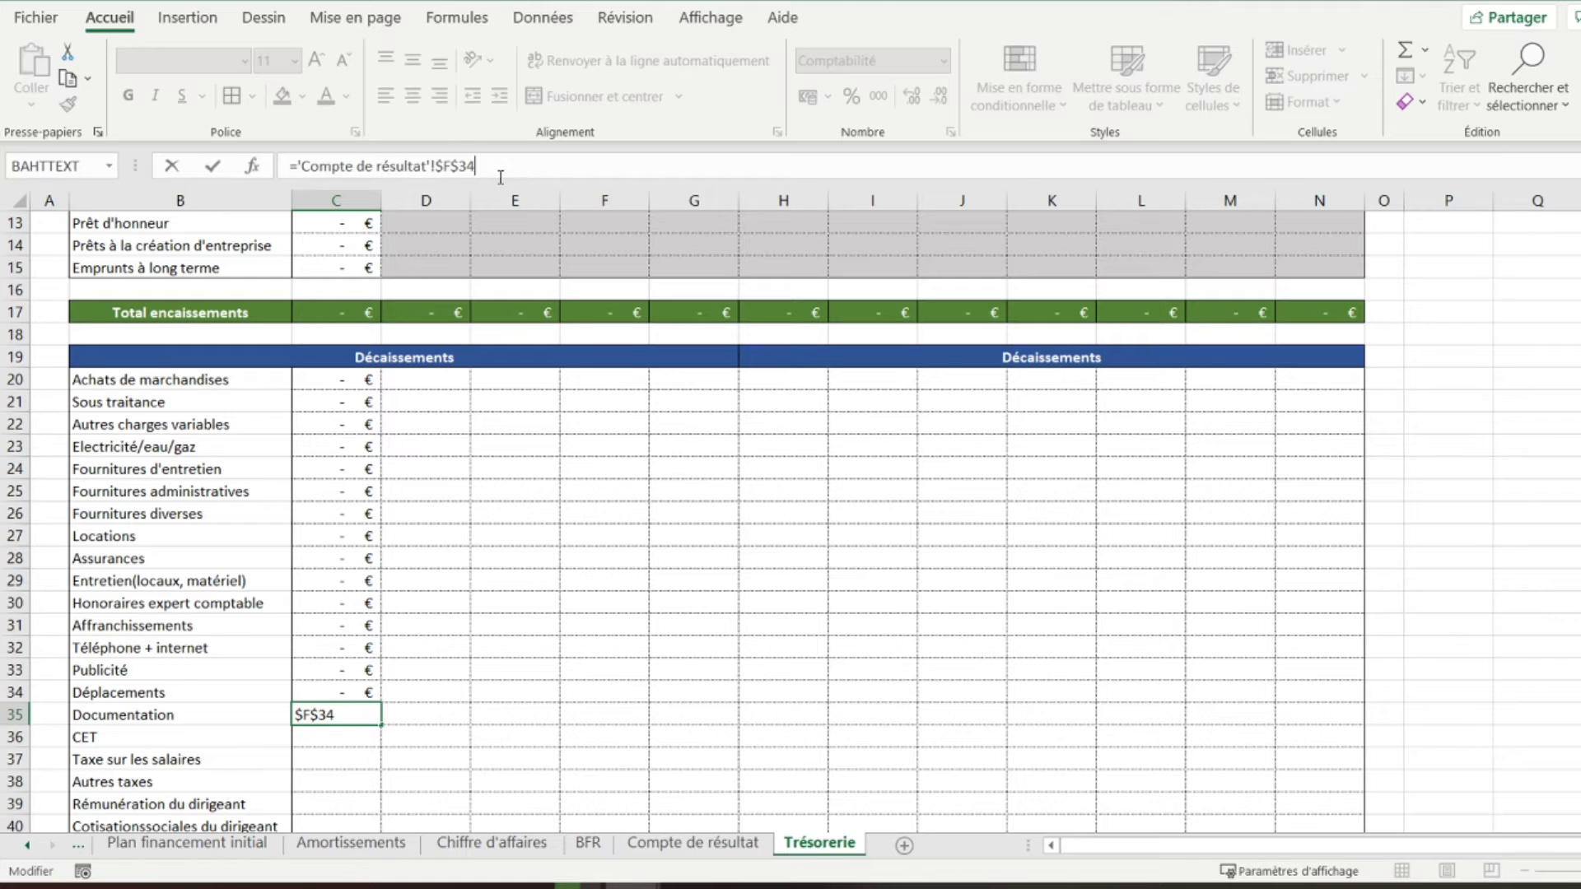
pyautogui.write('/12')
pyautogui.press('Return')
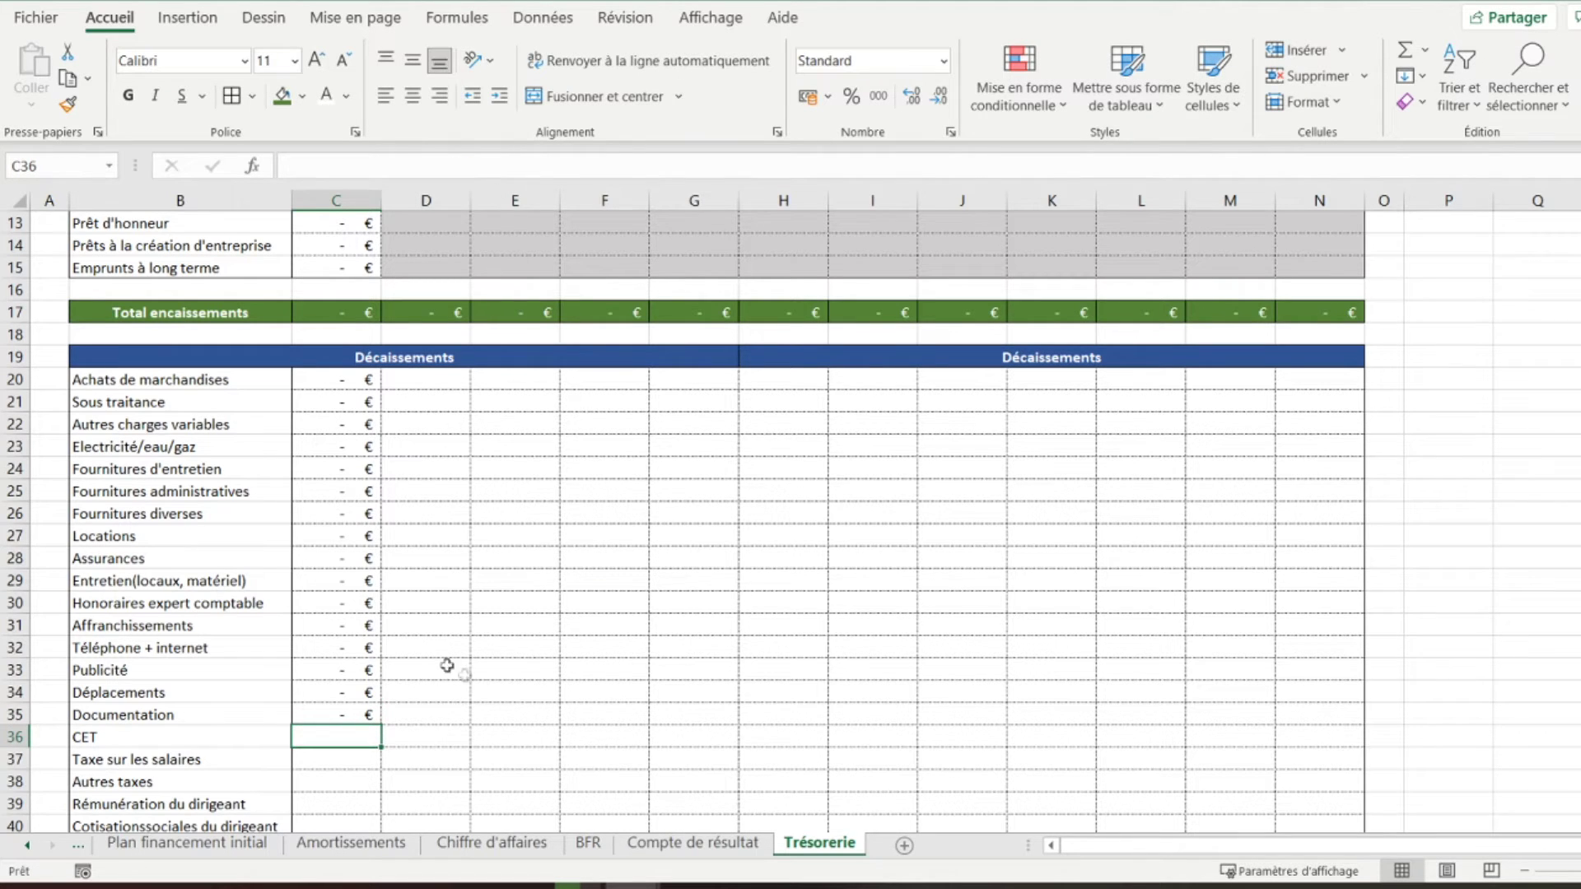
# Link CET in C36 to 'Compte de résultat'!F36 and fill the formula down to Autres taxes in C38
pyautogui.write('=')
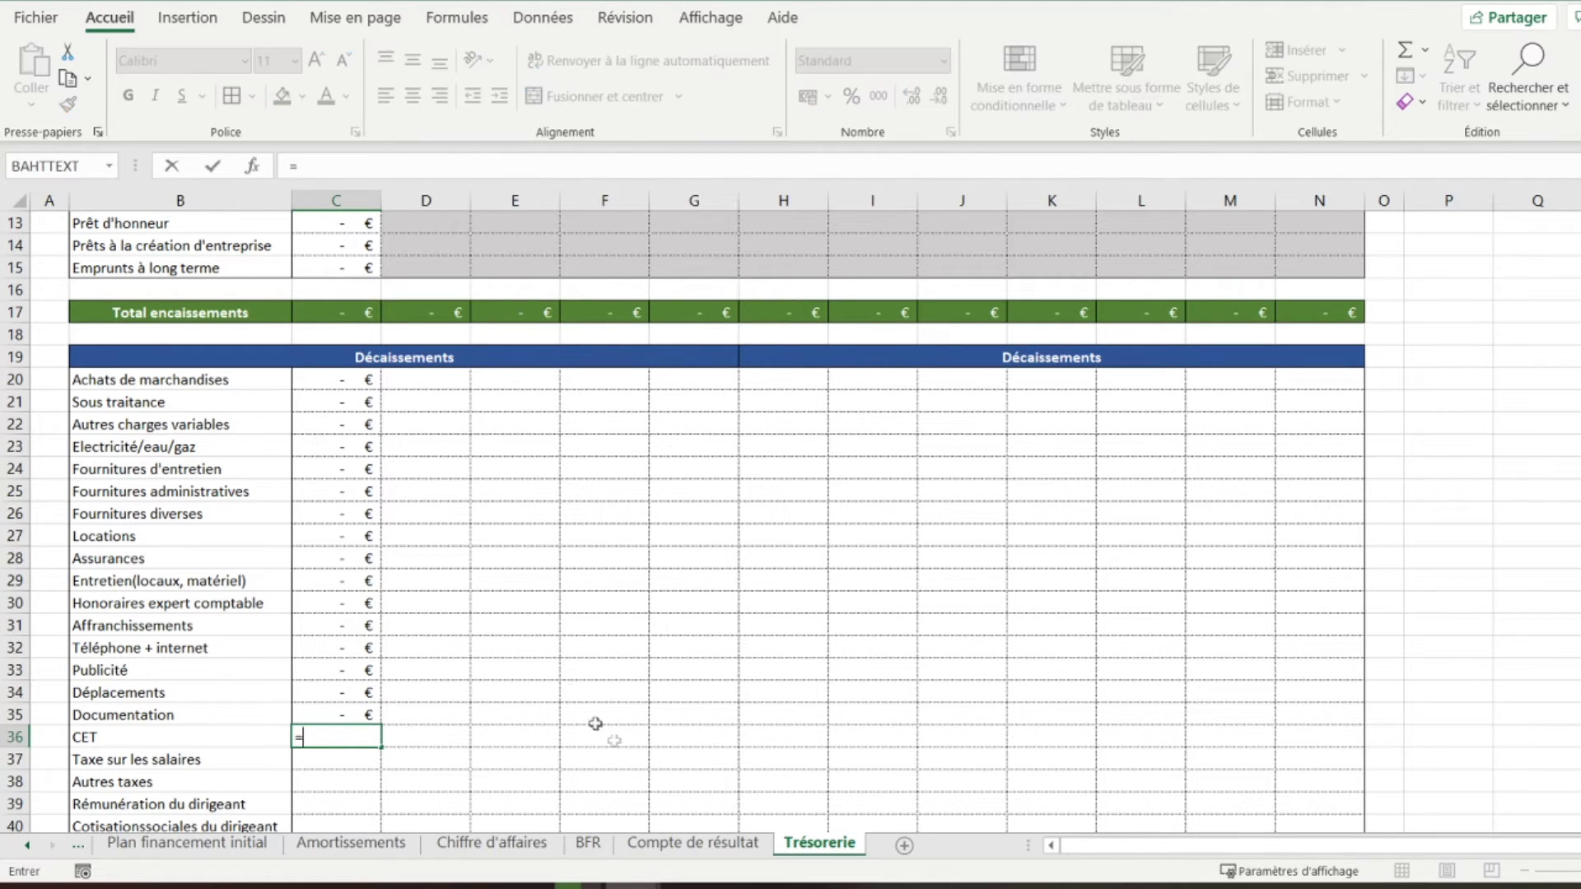
pyautogui.click(676, 841)
pyautogui.scroll(-1, 607, 649)
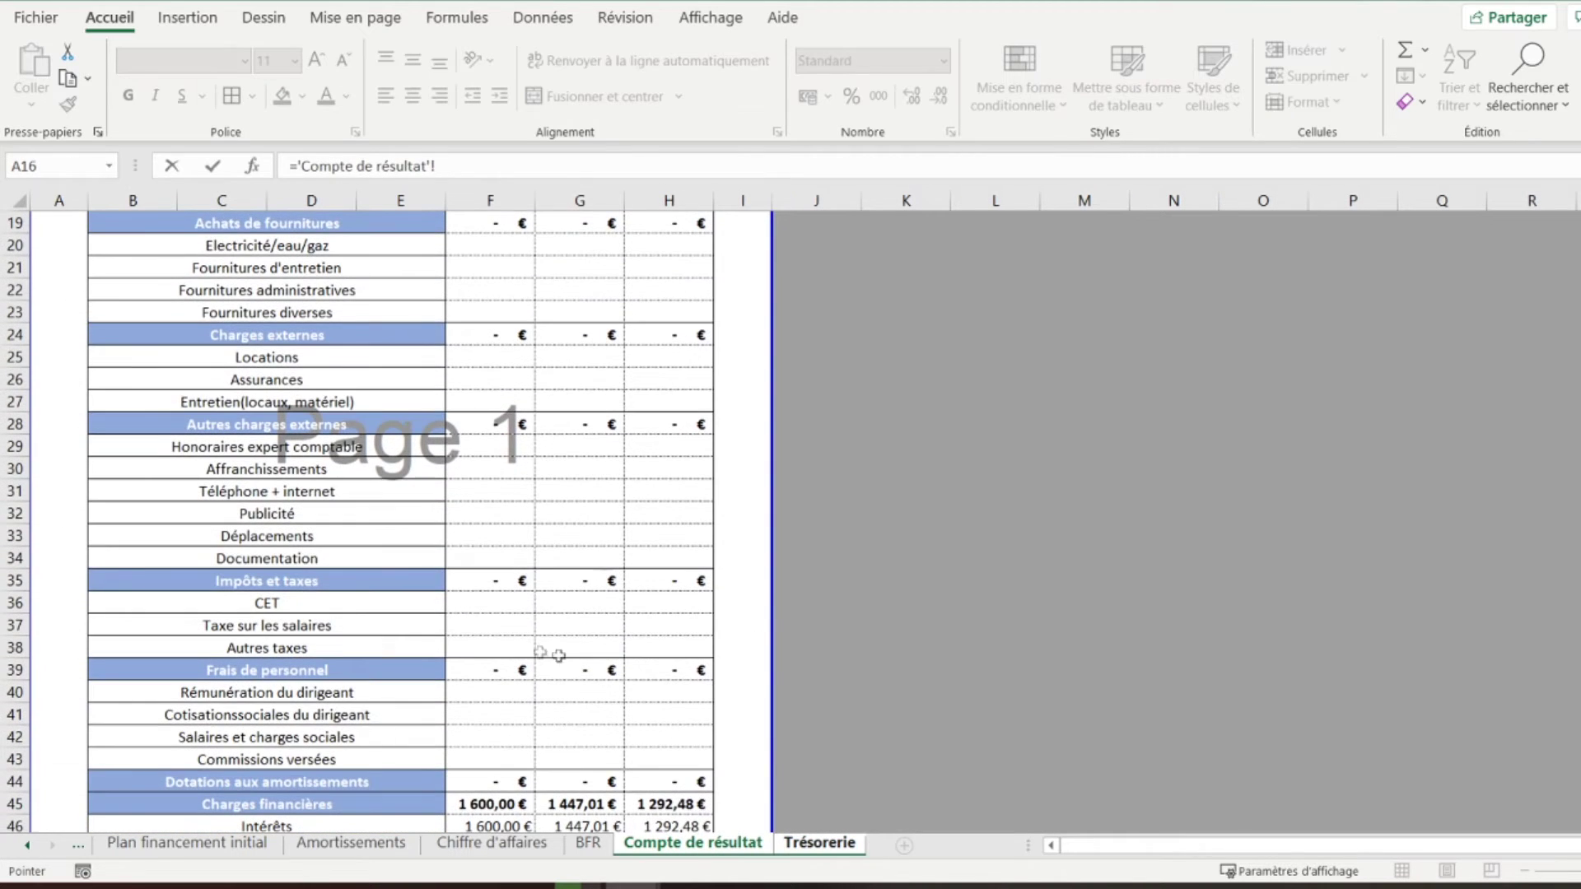
pyautogui.click(487, 603)
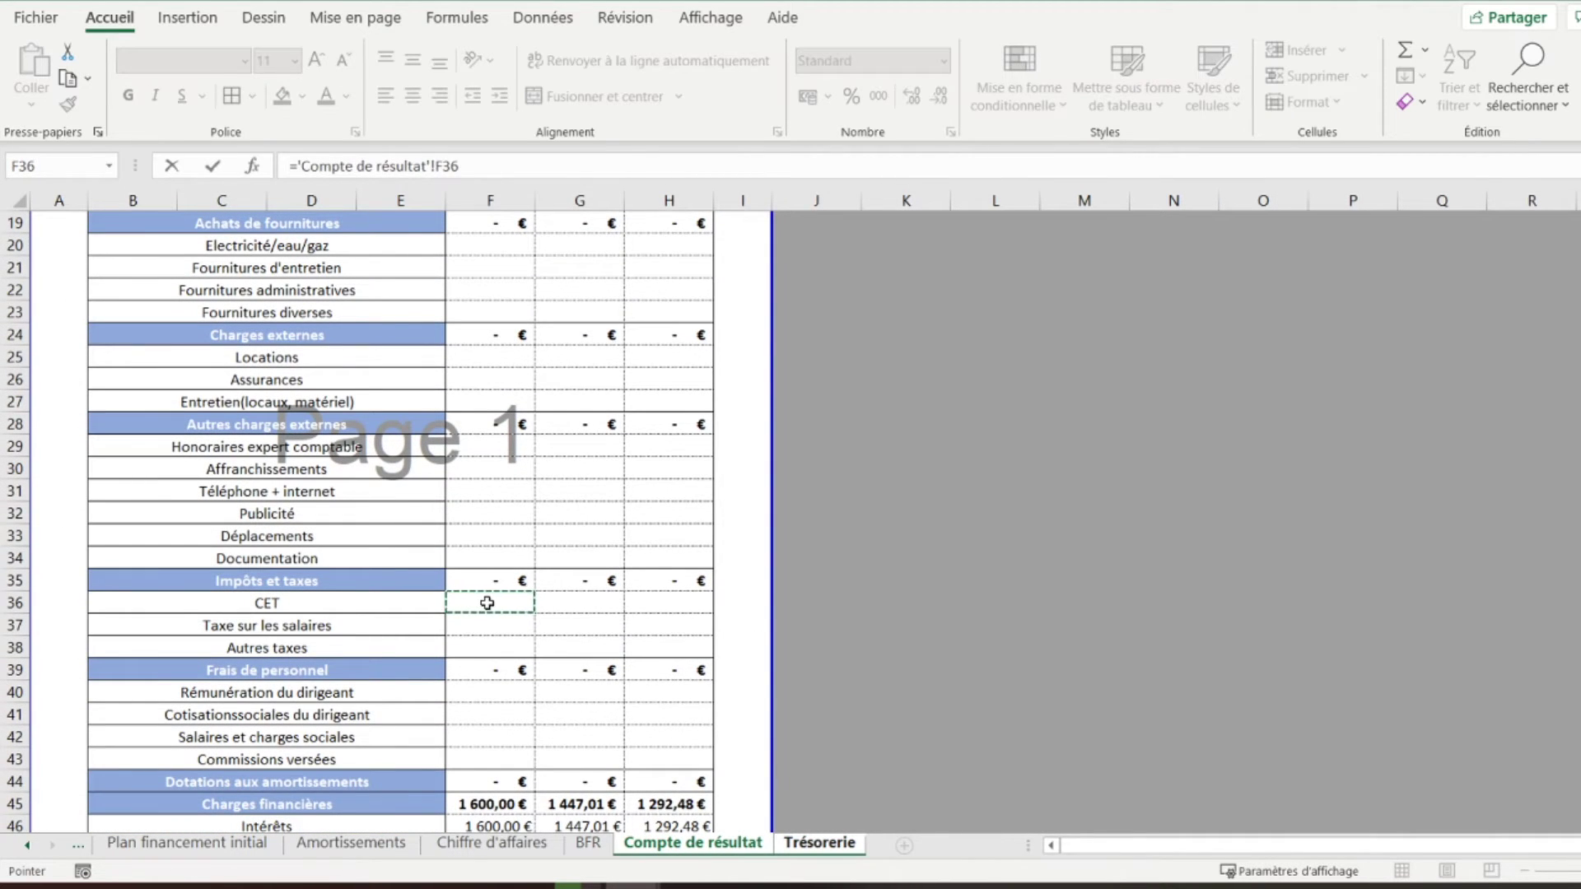
pyautogui.press('Return')
pyautogui.click(363, 606)
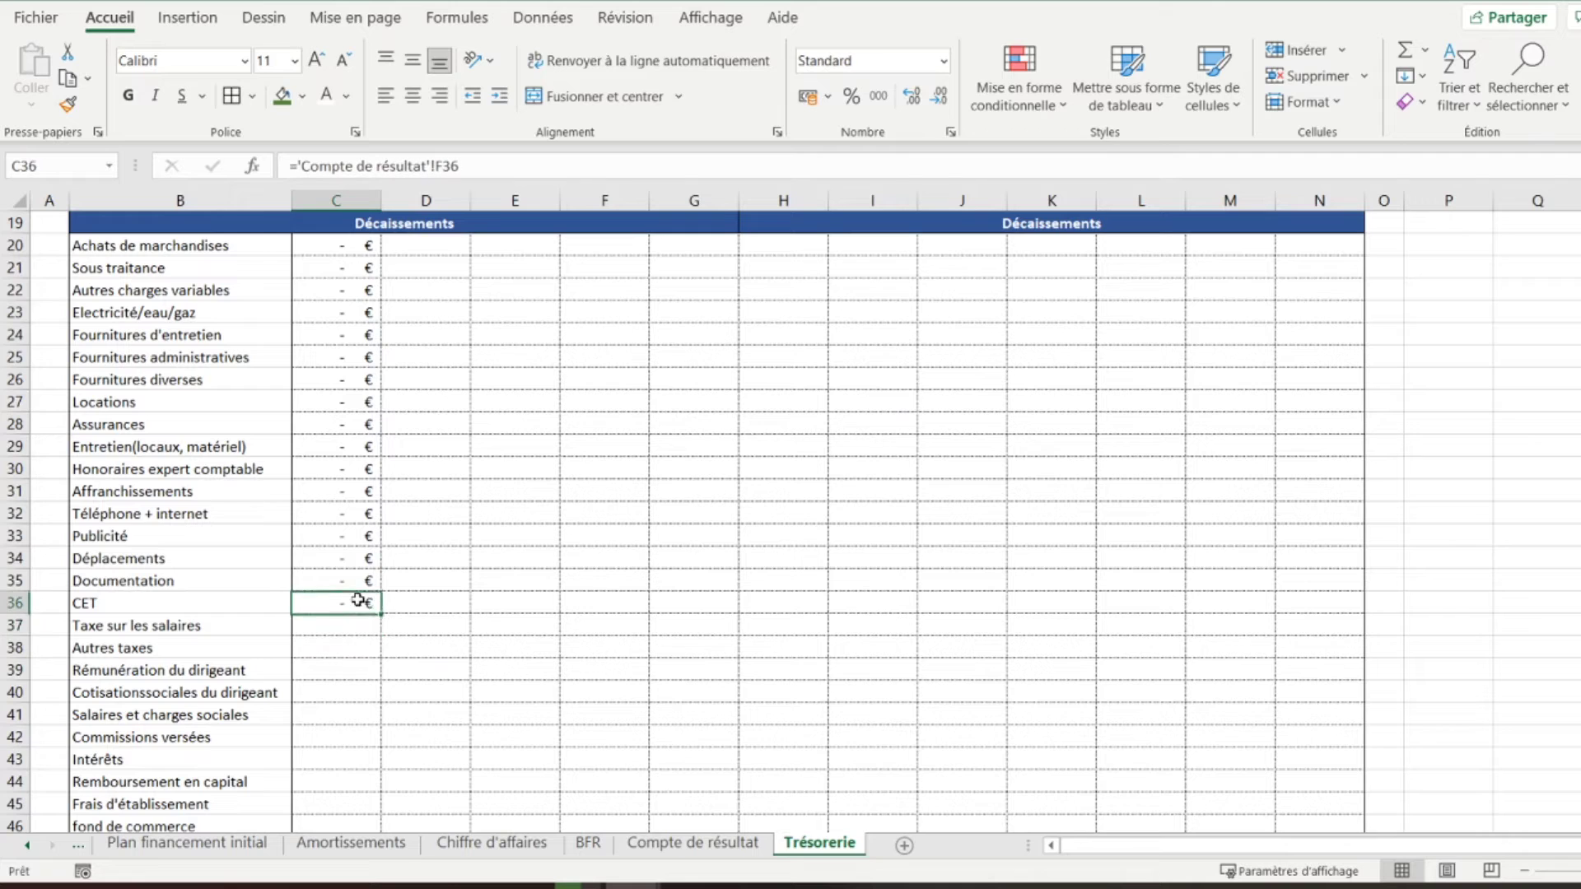
pyautogui.moveTo(381, 613); pyautogui.dragTo(365, 651)
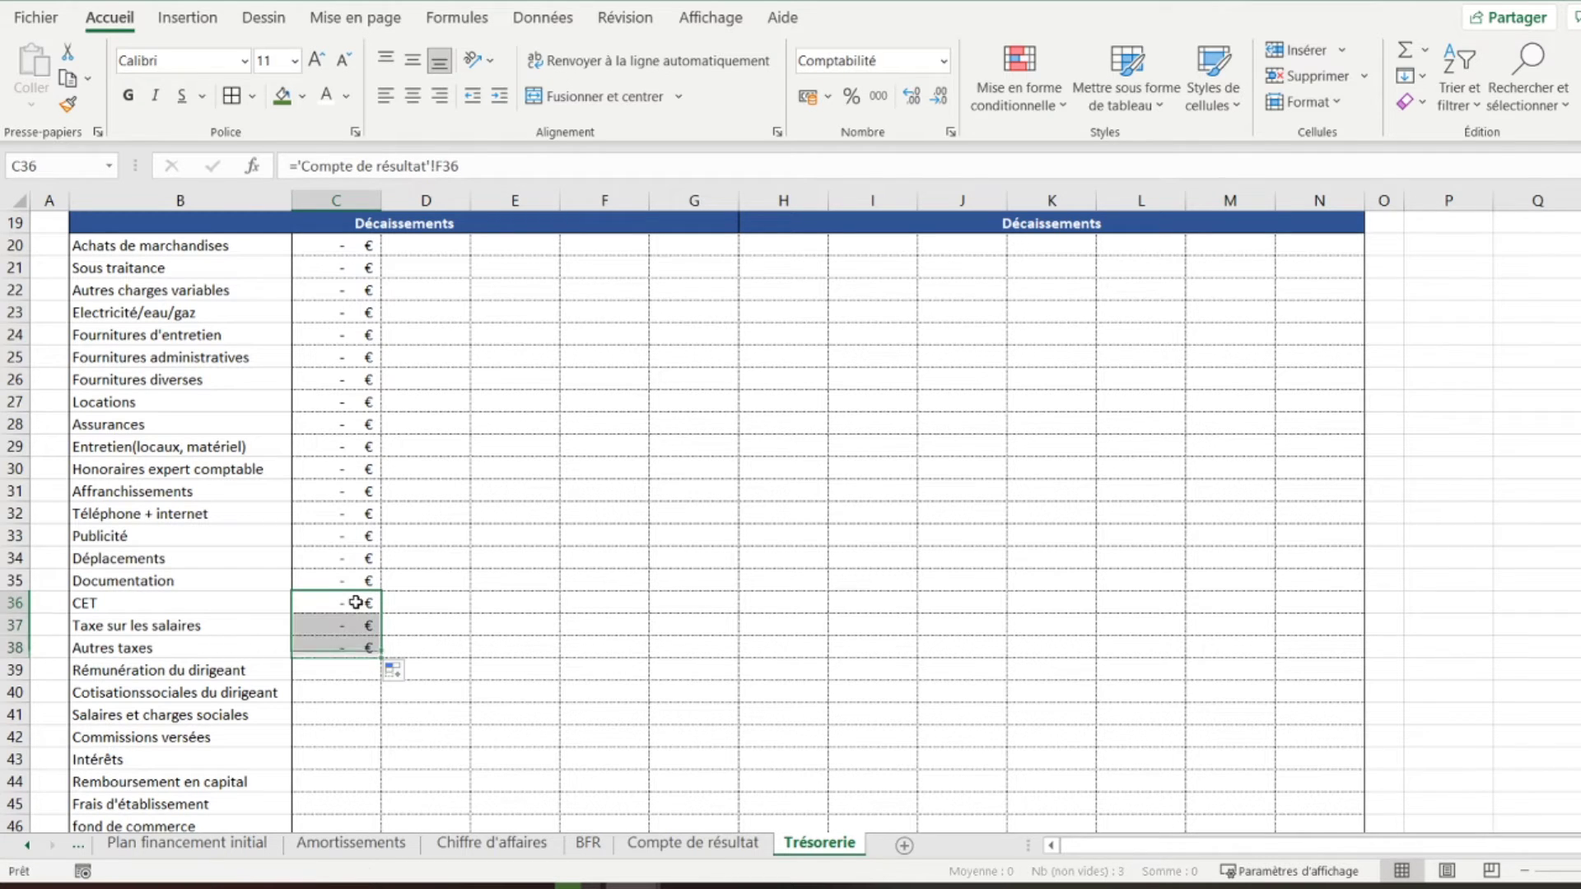
# Change the CET formula in C36 to ='Compte de résultat'!$F$36/12
pyautogui.click(441, 166)
pyautogui.press('F4')
pyautogui.click(490, 164)
pyautogui.press('Return')
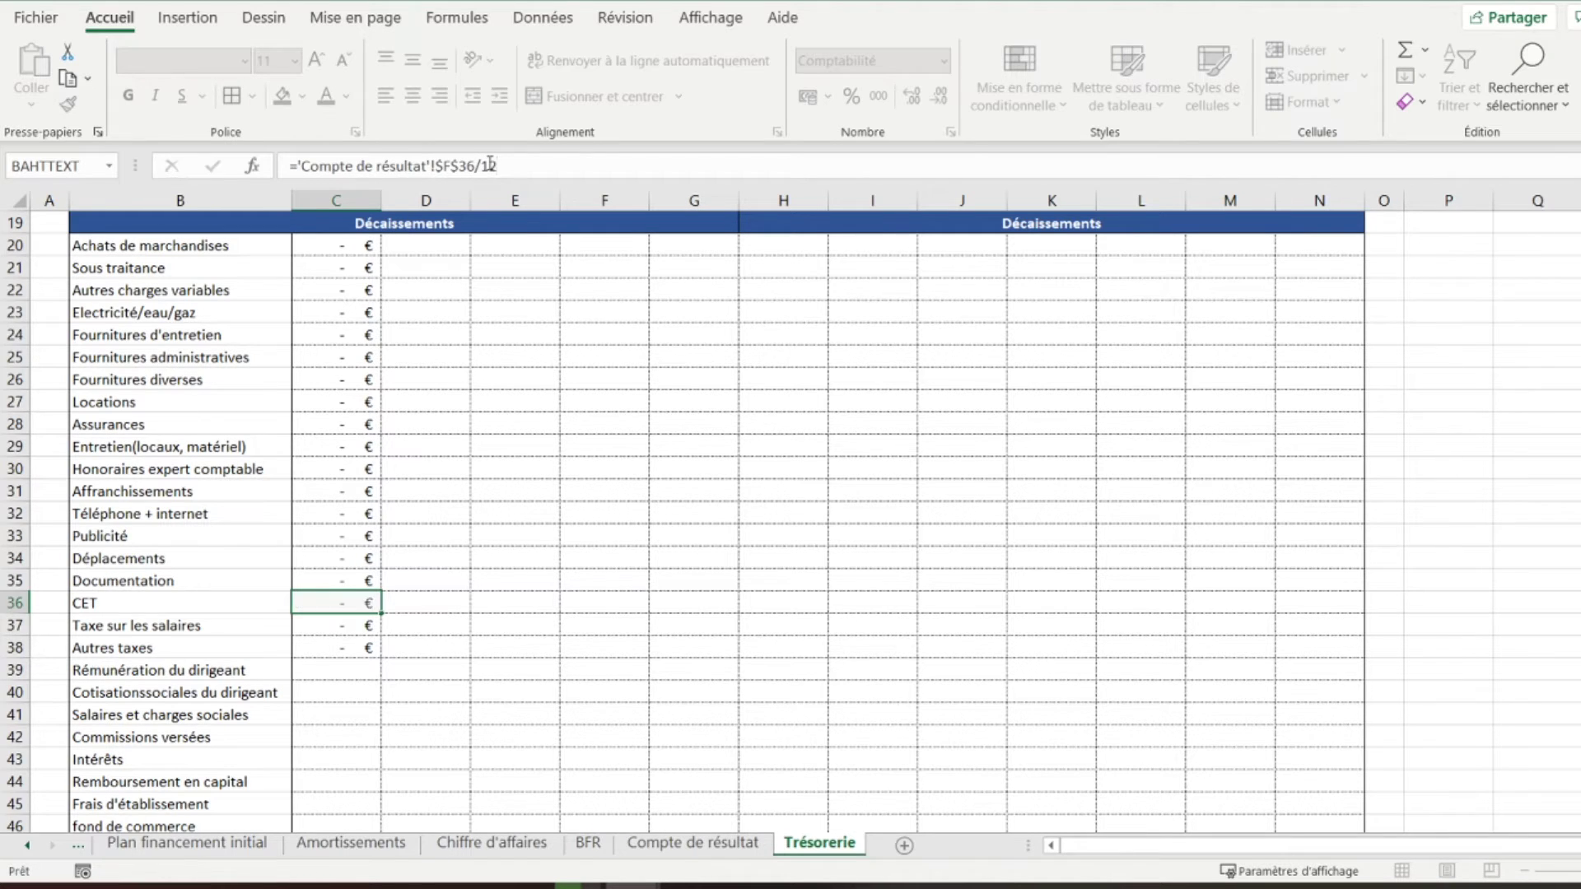
# Change the Taxe sur les salaires formula in C37 to a monthly amount based on the absolute reference 'Compte de résultat'!$F$37
pyautogui.click(445, 166)
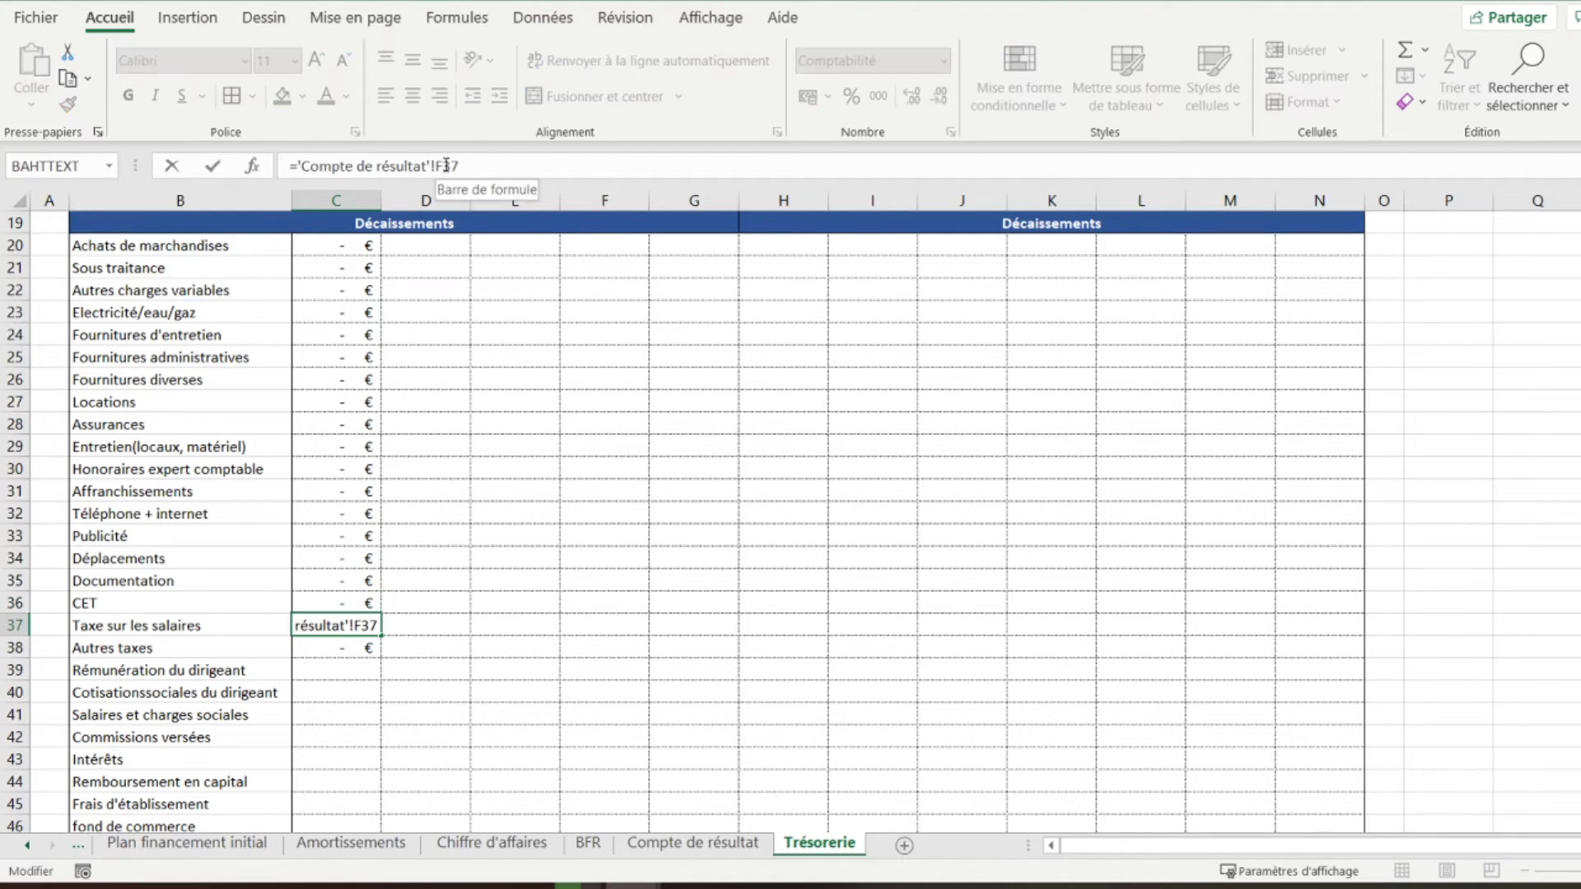
pyautogui.press('F4')
pyautogui.click(517, 171)
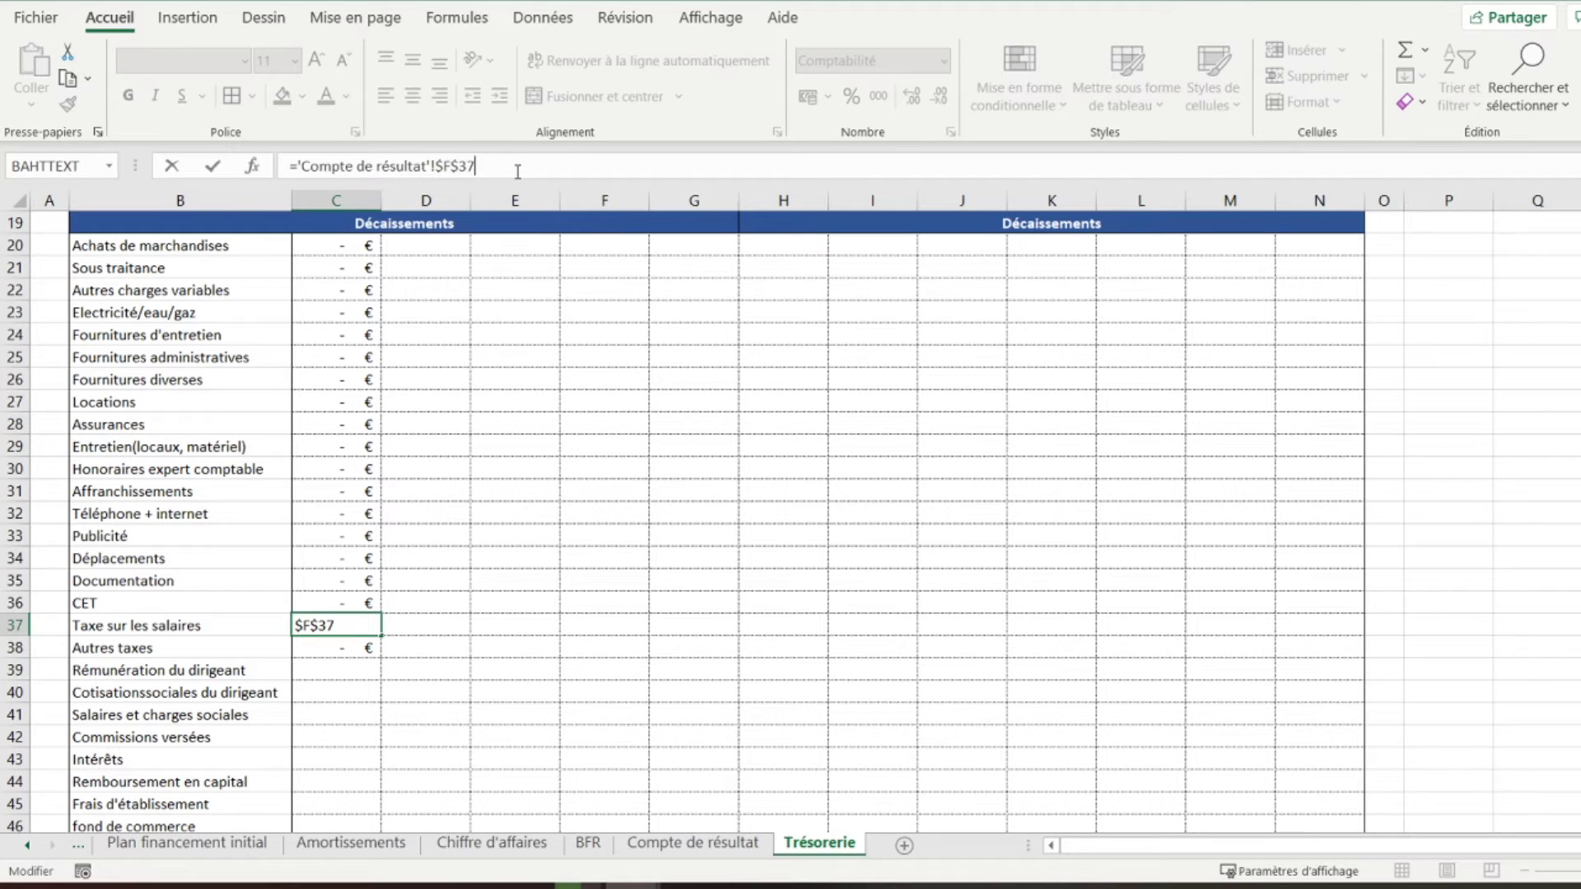
pyautogui.press('Return')
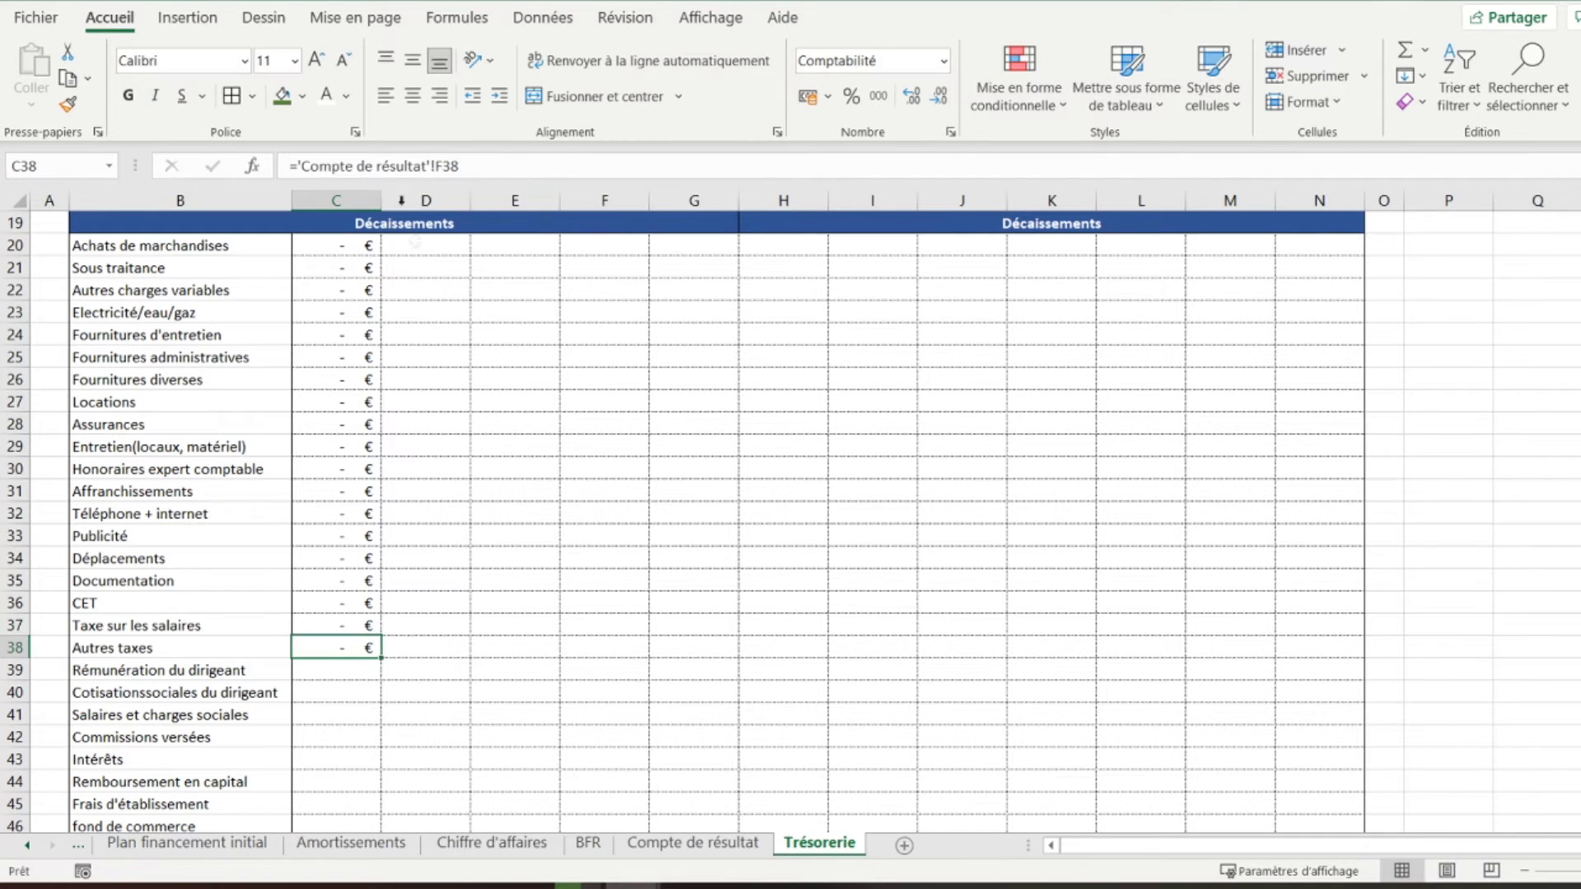
# Change the Autres taxes formula in C38 to ='Compte de résultat'!$F$38/12
pyautogui.click(449, 168)
pyautogui.doubleClick(449, 168)
pyautogui.press('F4')
pyautogui.click(499, 165)
pyautogui.write('/12')
pyautogui.press('Return')
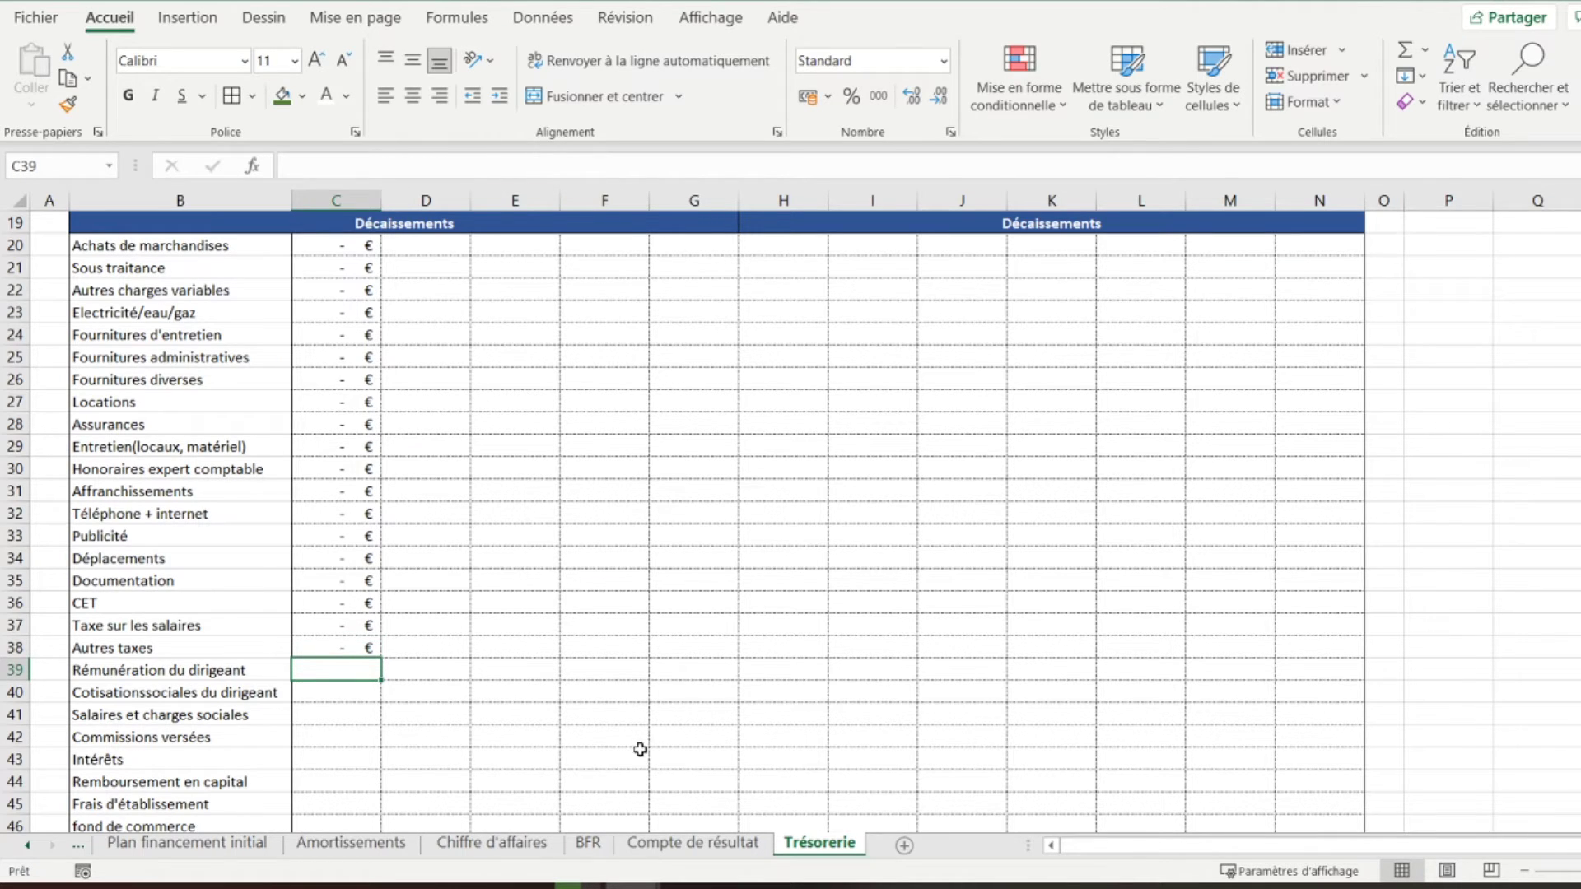
# Link Rémunération du dirigeant in C39 to 'Compte de résultat'!F40 and fill the formula down to Commissions versées in C42
pyautogui.write('=')
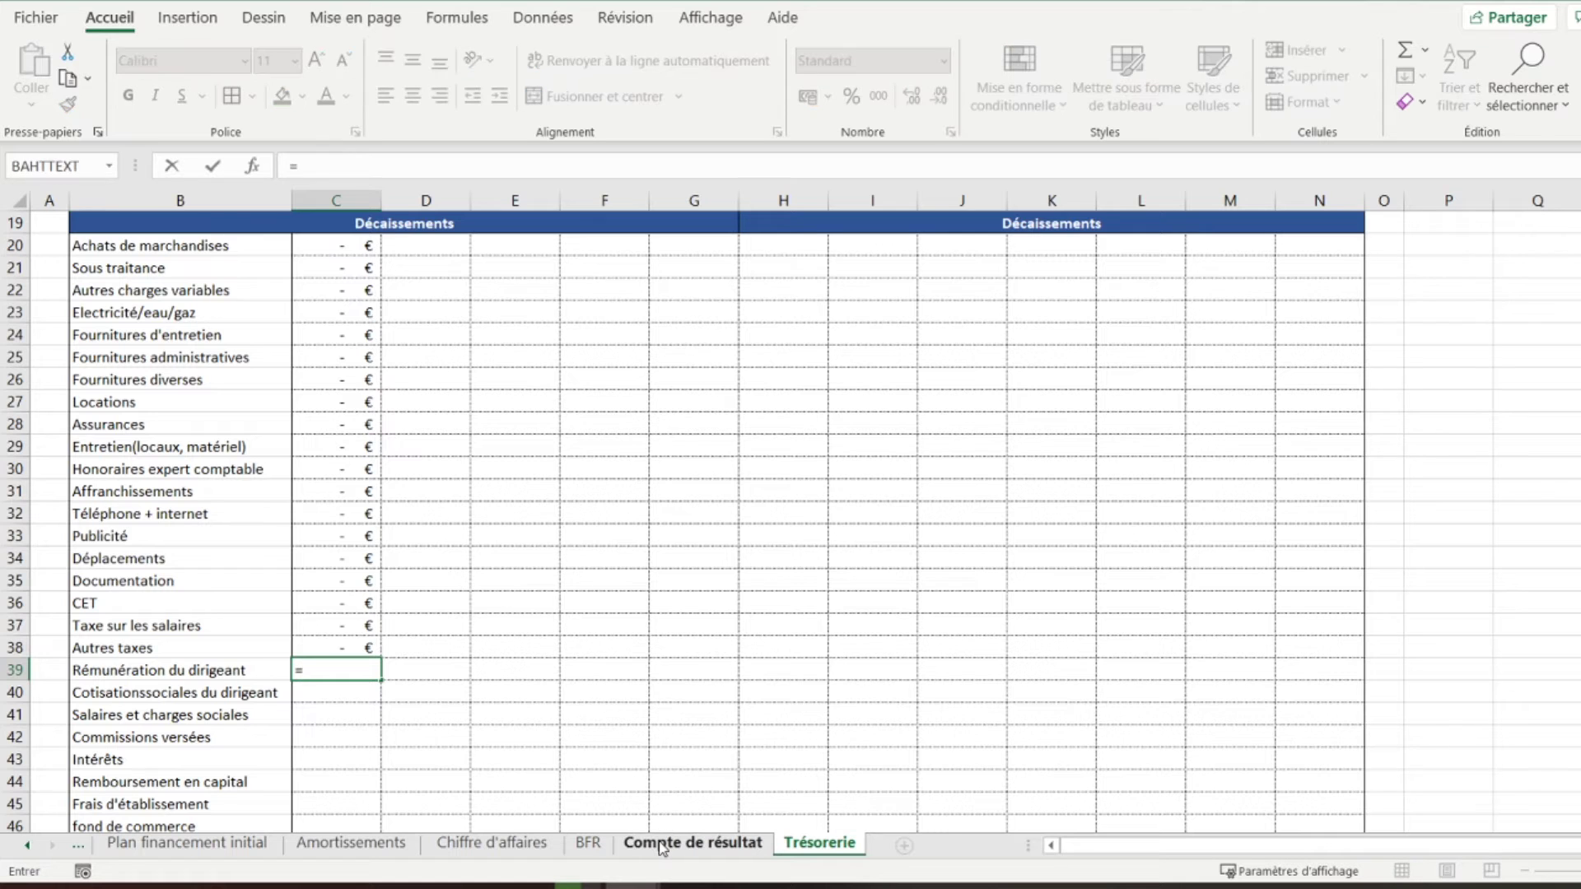
pyautogui.click(690, 842)
pyautogui.click(497, 688)
pyautogui.press('Return')
pyautogui.scroll(-2, 370, 560)
pyautogui.click(364, 536)
pyautogui.moveTo(379, 547); pyautogui.dragTo(368, 613)
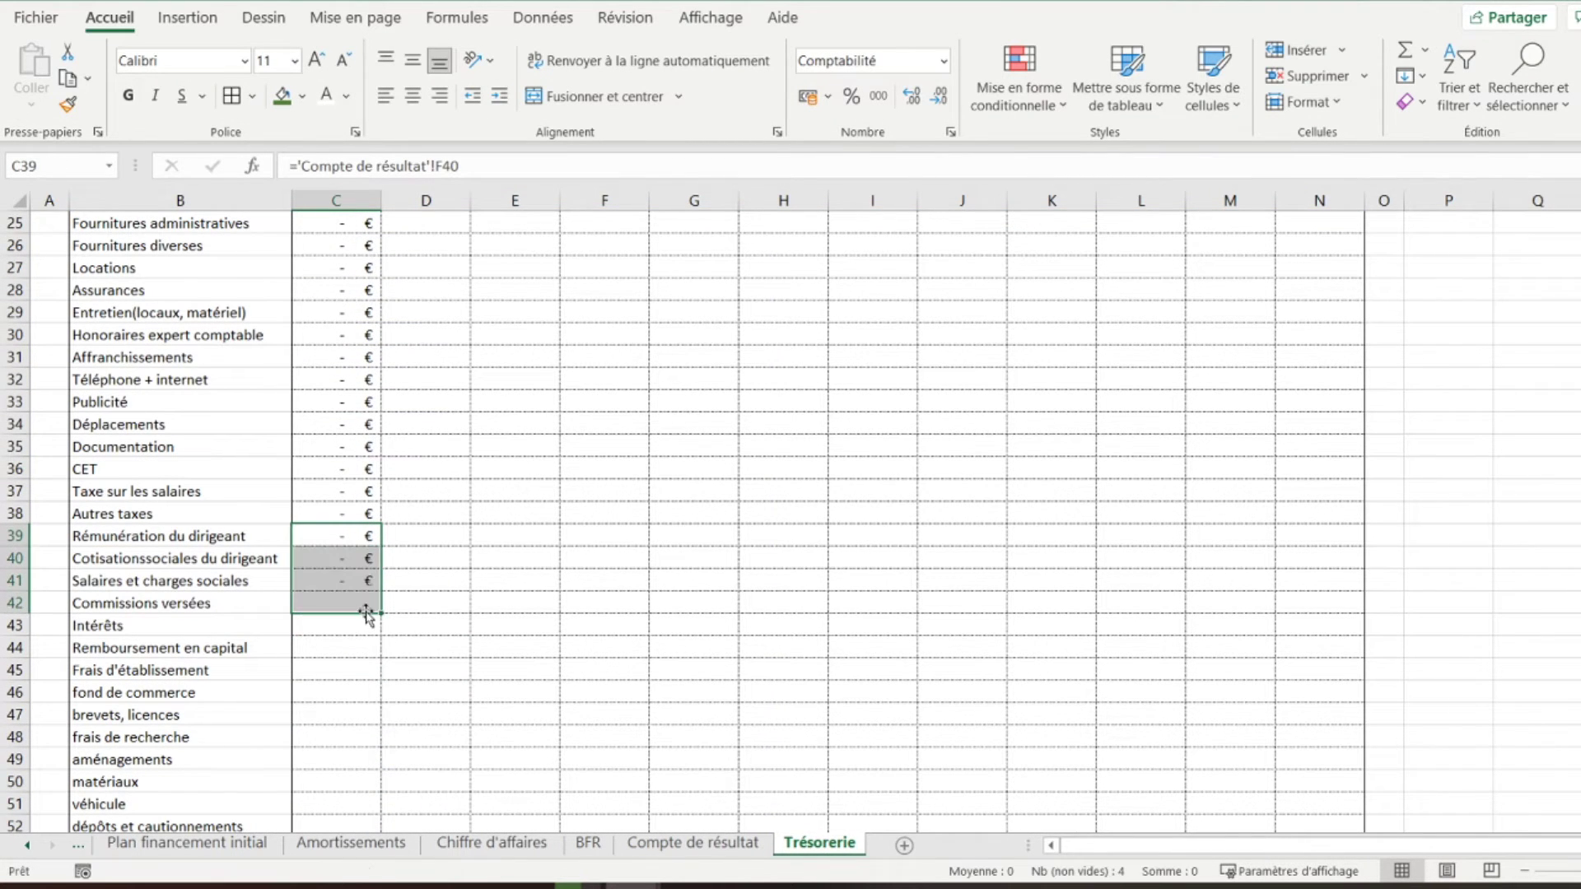
# Change the Rémunération du dirigeant formula in C39 to ='Compte de résultat'!$F$40/12
pyautogui.click(443, 165)
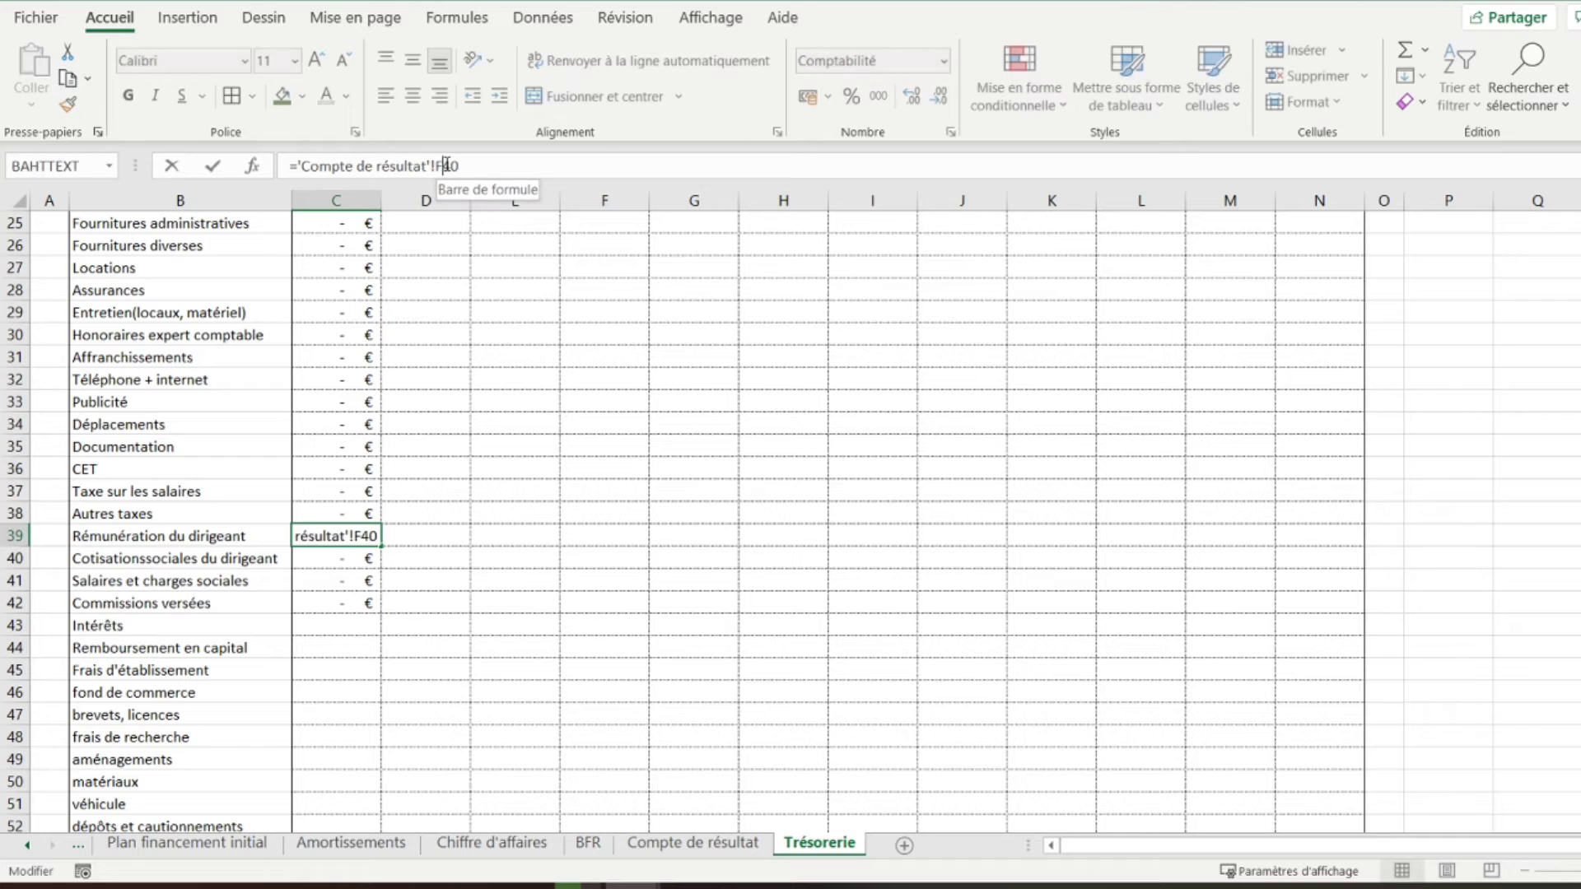
pyautogui.press('F4')
pyautogui.write('/12')
pyautogui.press('Return')
# Change the formula for the dirigeant's social contributions in C40 to ='Compte de résultat'!$F$41/12
pyautogui.click(439, 167)
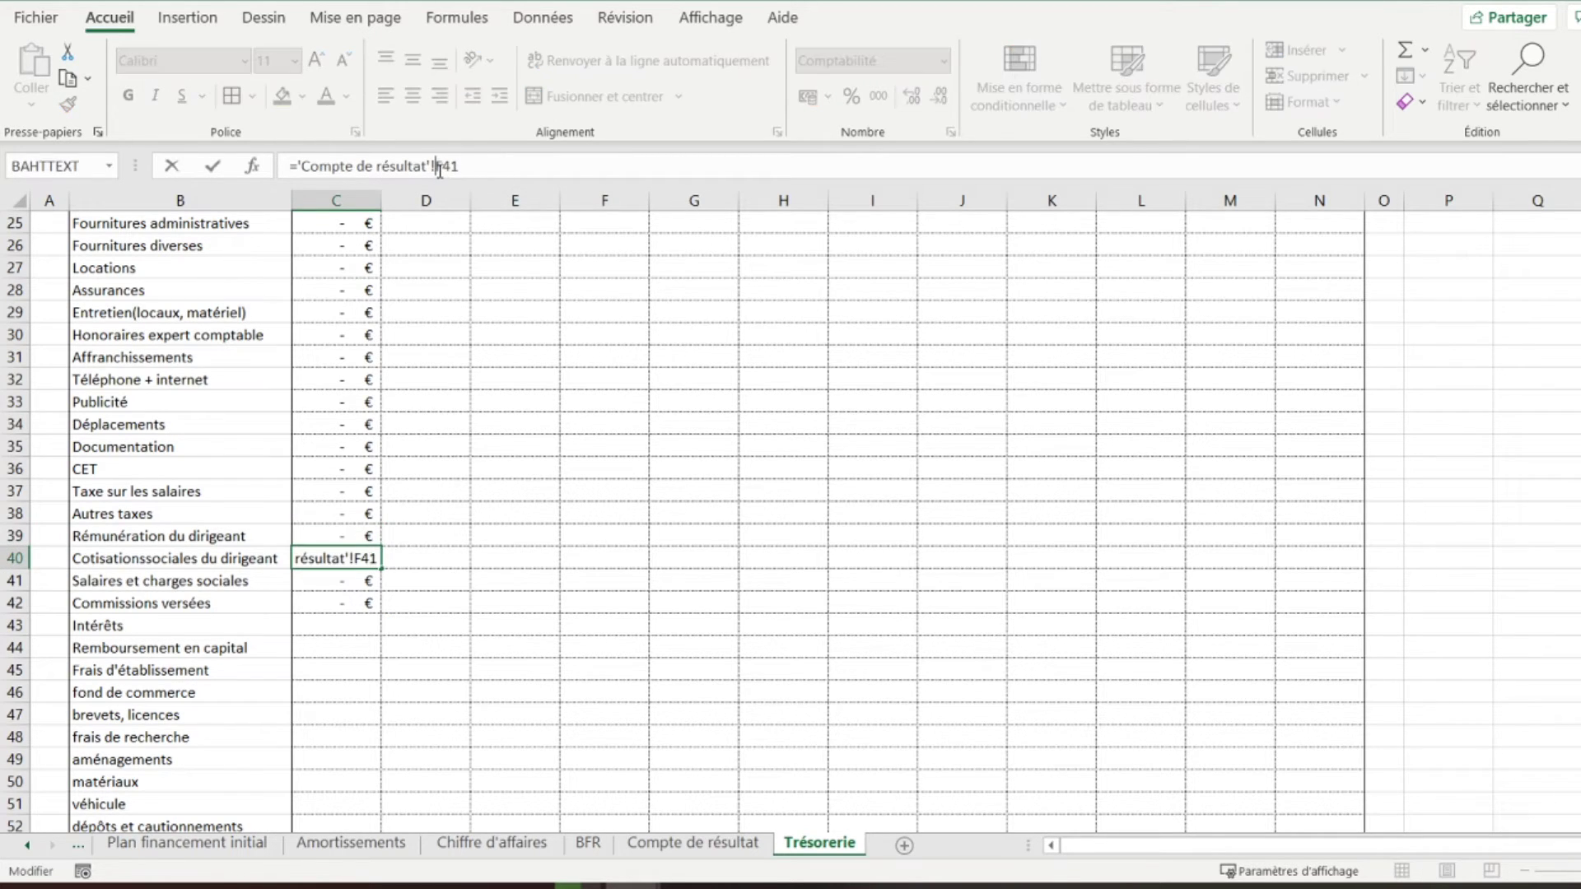
pyautogui.press('F4')
pyautogui.write('/12')
pyautogui.press('Return')
# Change the Salaires et charges sociales formula in C41 to ='Compte de résultat'!$F$42/12
pyautogui.click(445, 168)
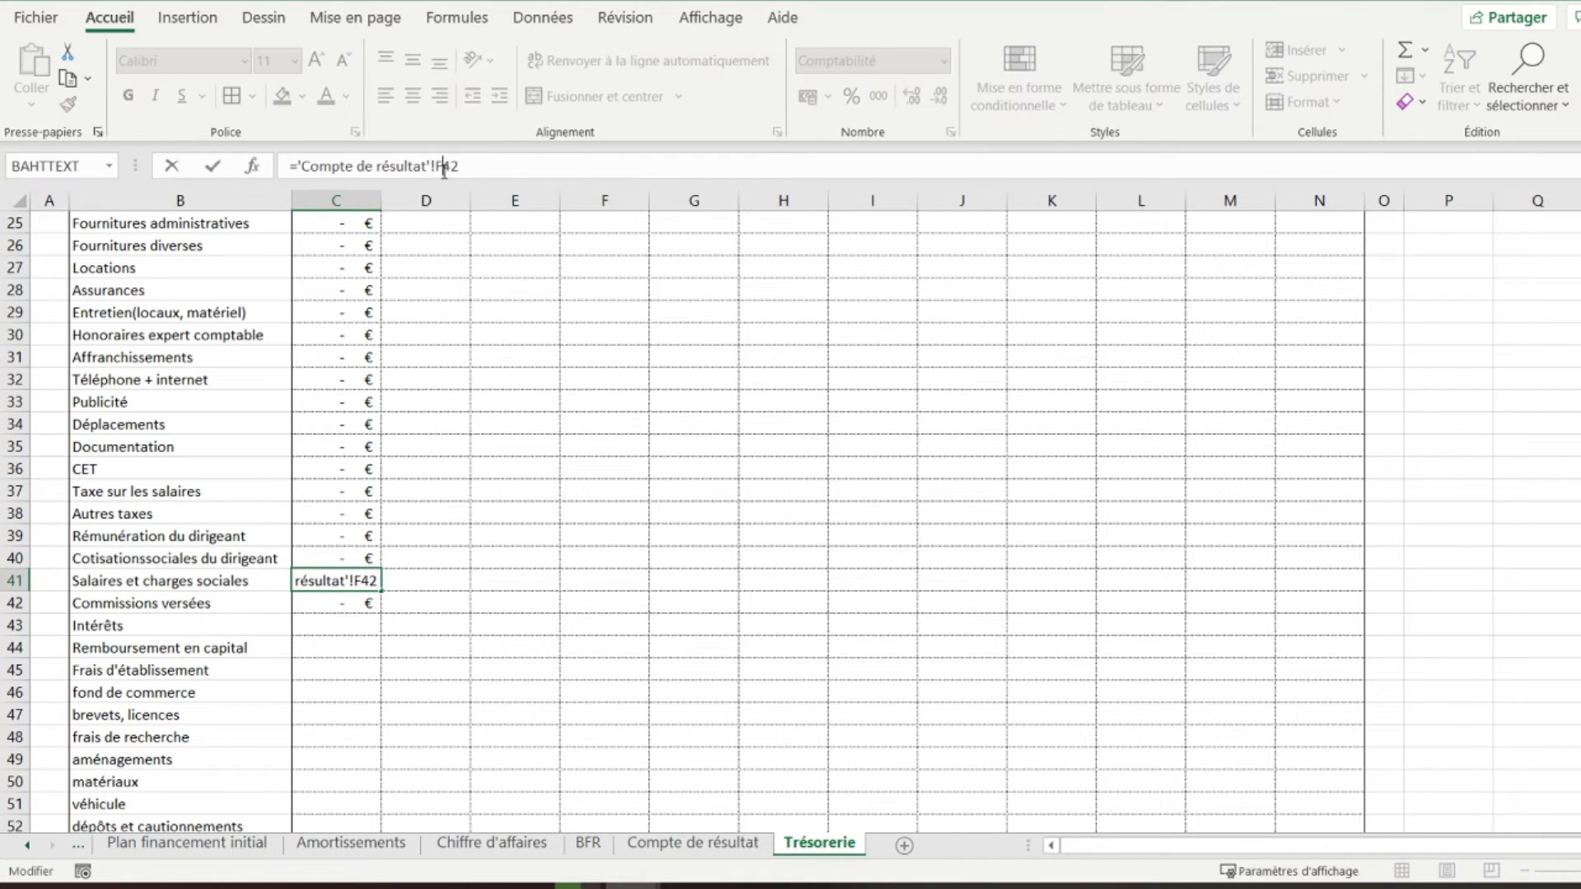
pyautogui.doubleClick(444, 167)
pyautogui.press('F4')
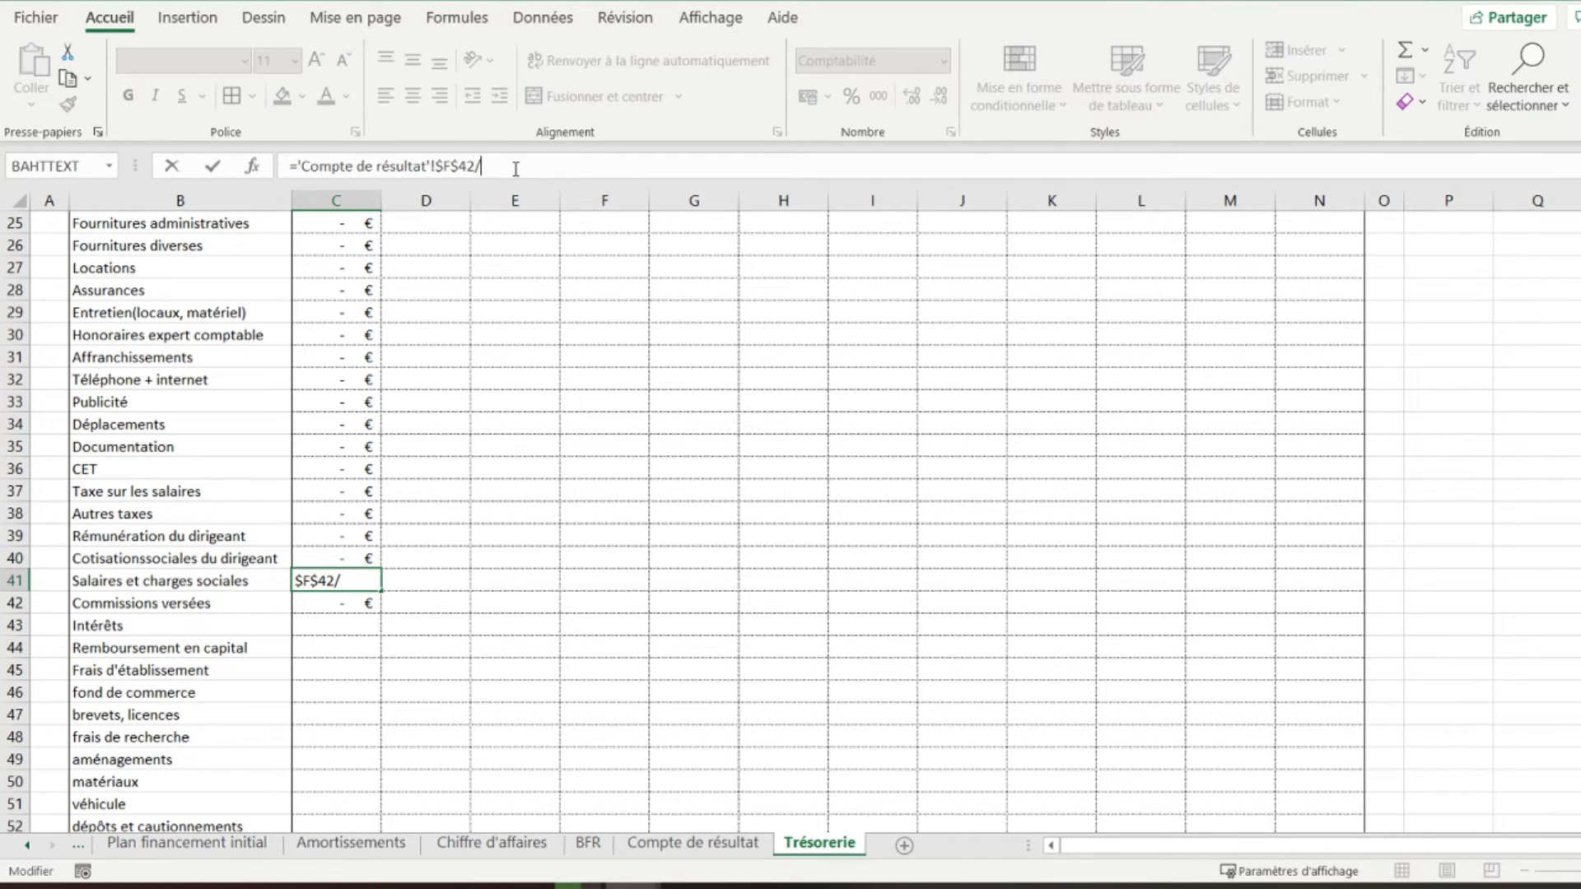
pyautogui.write('/12')
pyautogui.press('Return')
# Change the Commissions versées formula in C42 to ='Compte de résultat'!$F$43/12
pyautogui.click(450, 168)
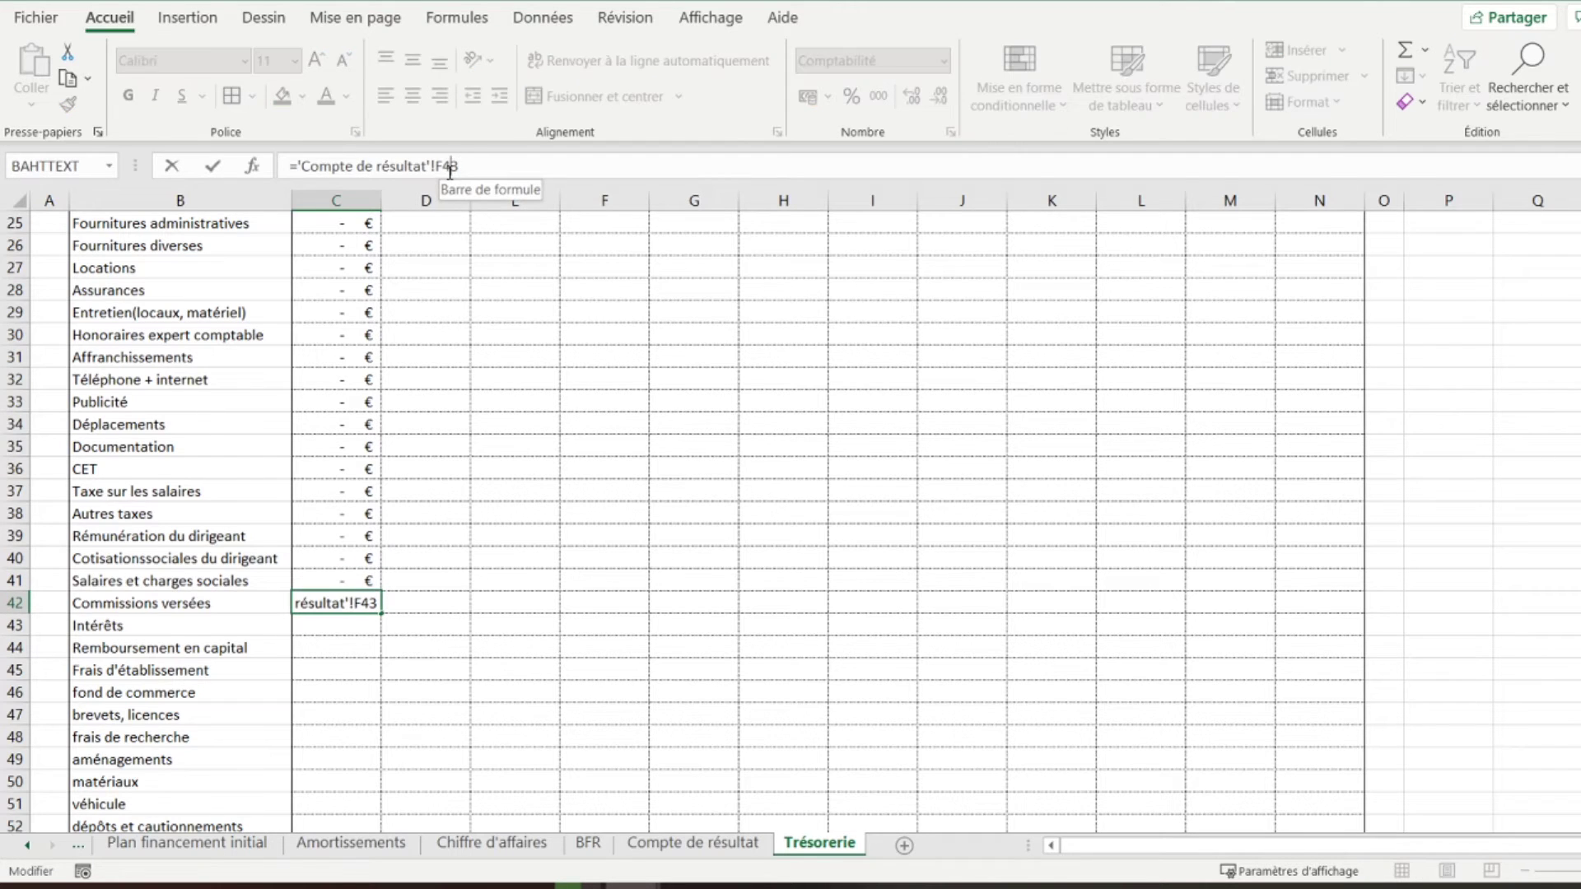
pyautogui.doubleClick(449, 168)
pyautogui.press('F4')
pyautogui.write('/12')
pyautogui.press('Return')
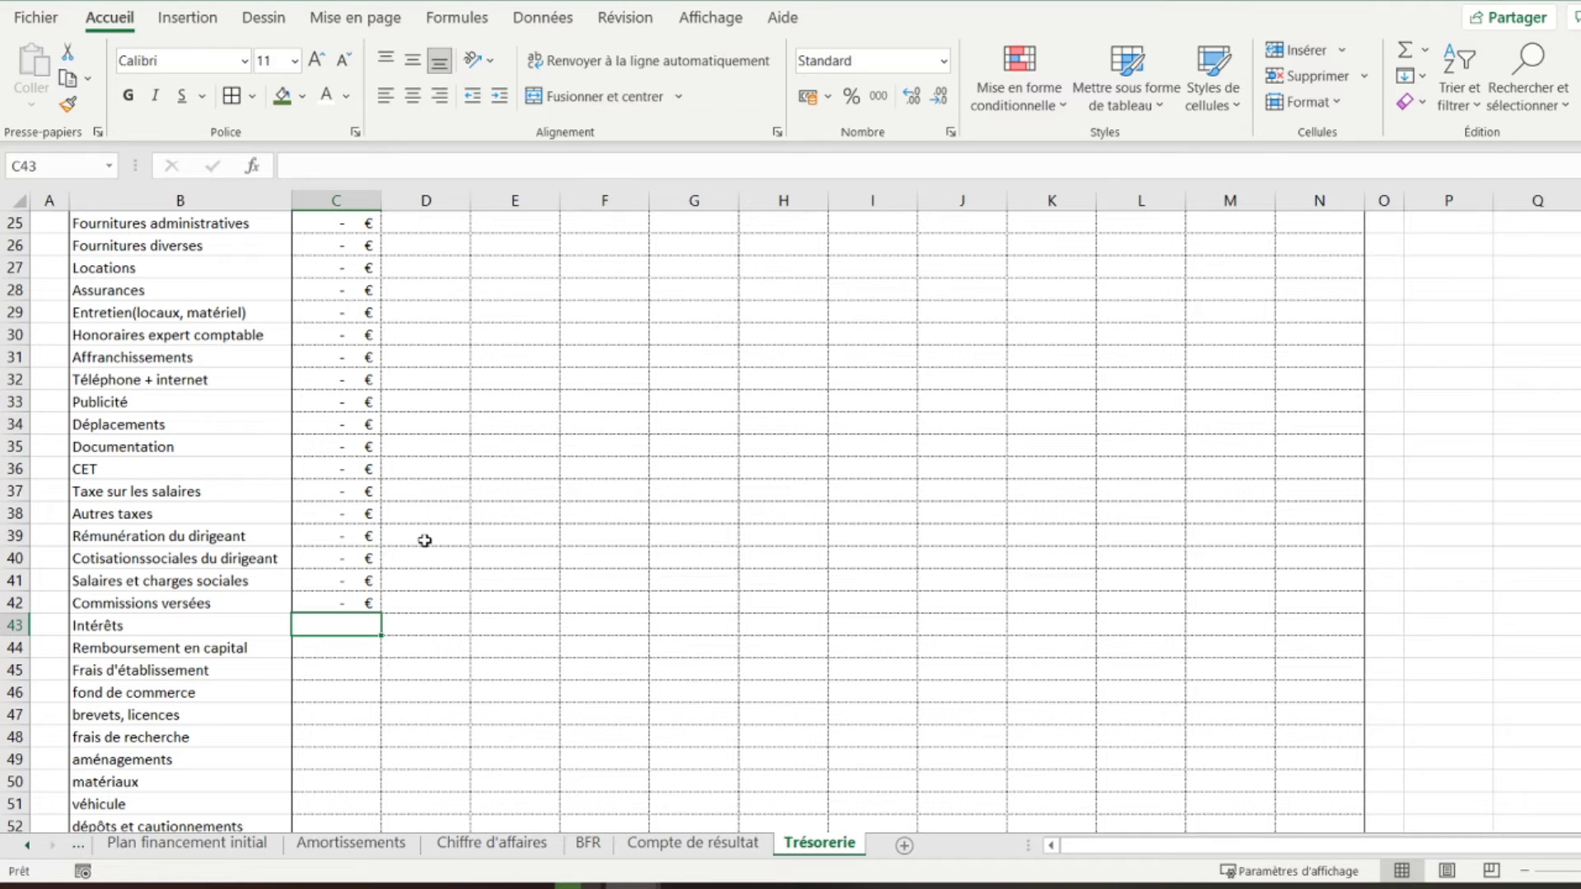
# Link Intérêts in C43 of the Trésorerie sheet to the first-year interest in 'Compte de résultat'!F46
pyautogui.scroll(8, 580, 503)
pyautogui.scroll(-6, 580, 503)
pyautogui.scroll(-1, 581, 503)
pyautogui.scroll(1, 580, 503)
pyautogui.scroll(-1, 580, 503)
pyautogui.scroll(-2, 580, 503)
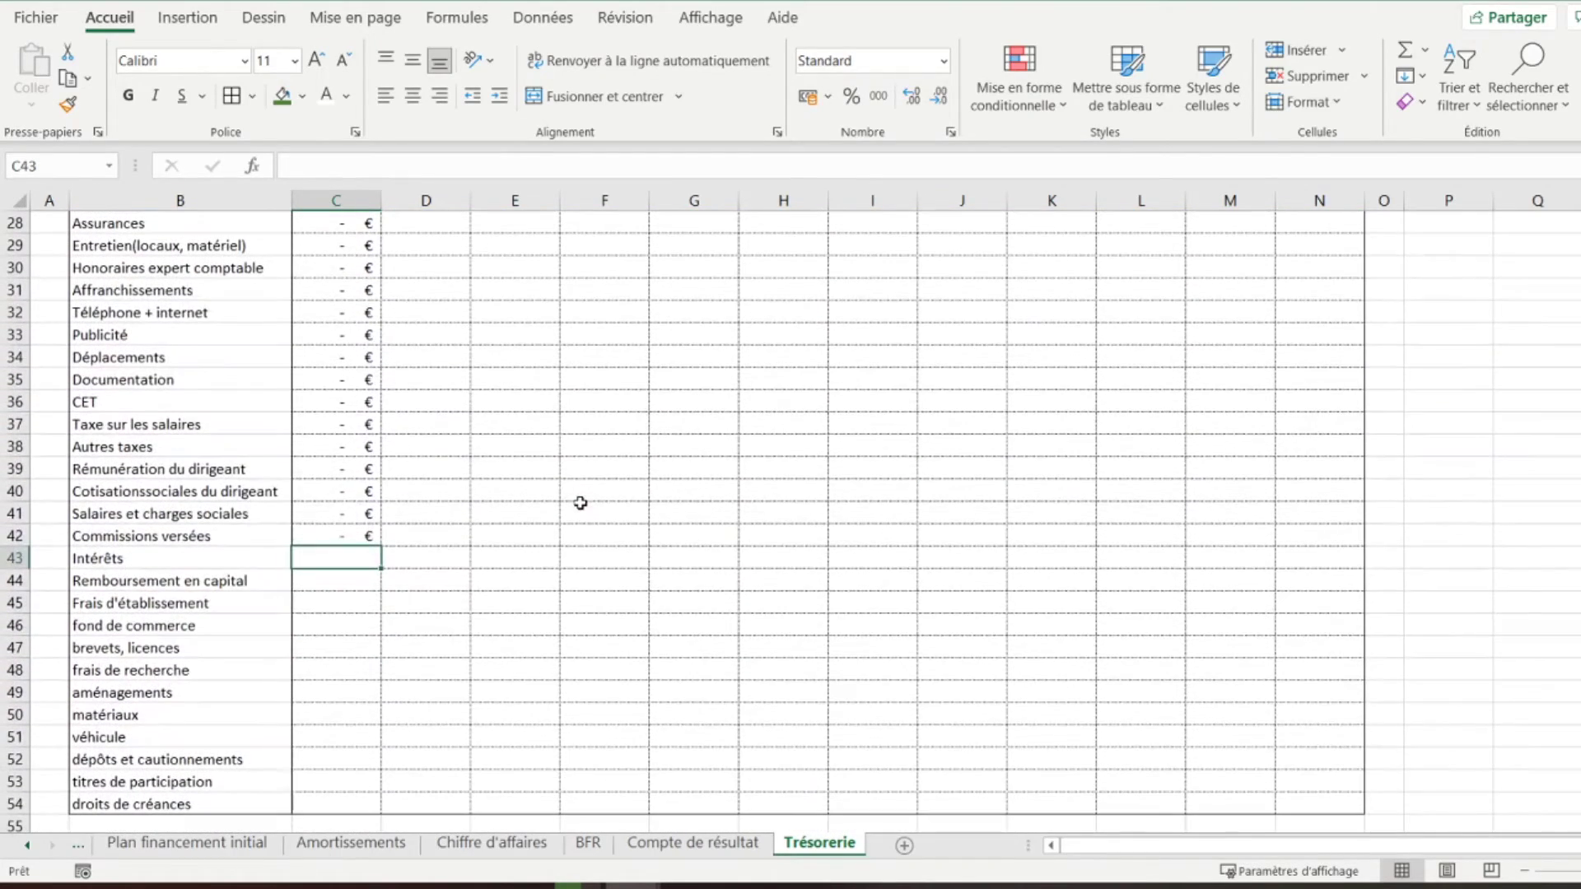
pyautogui.write('=')
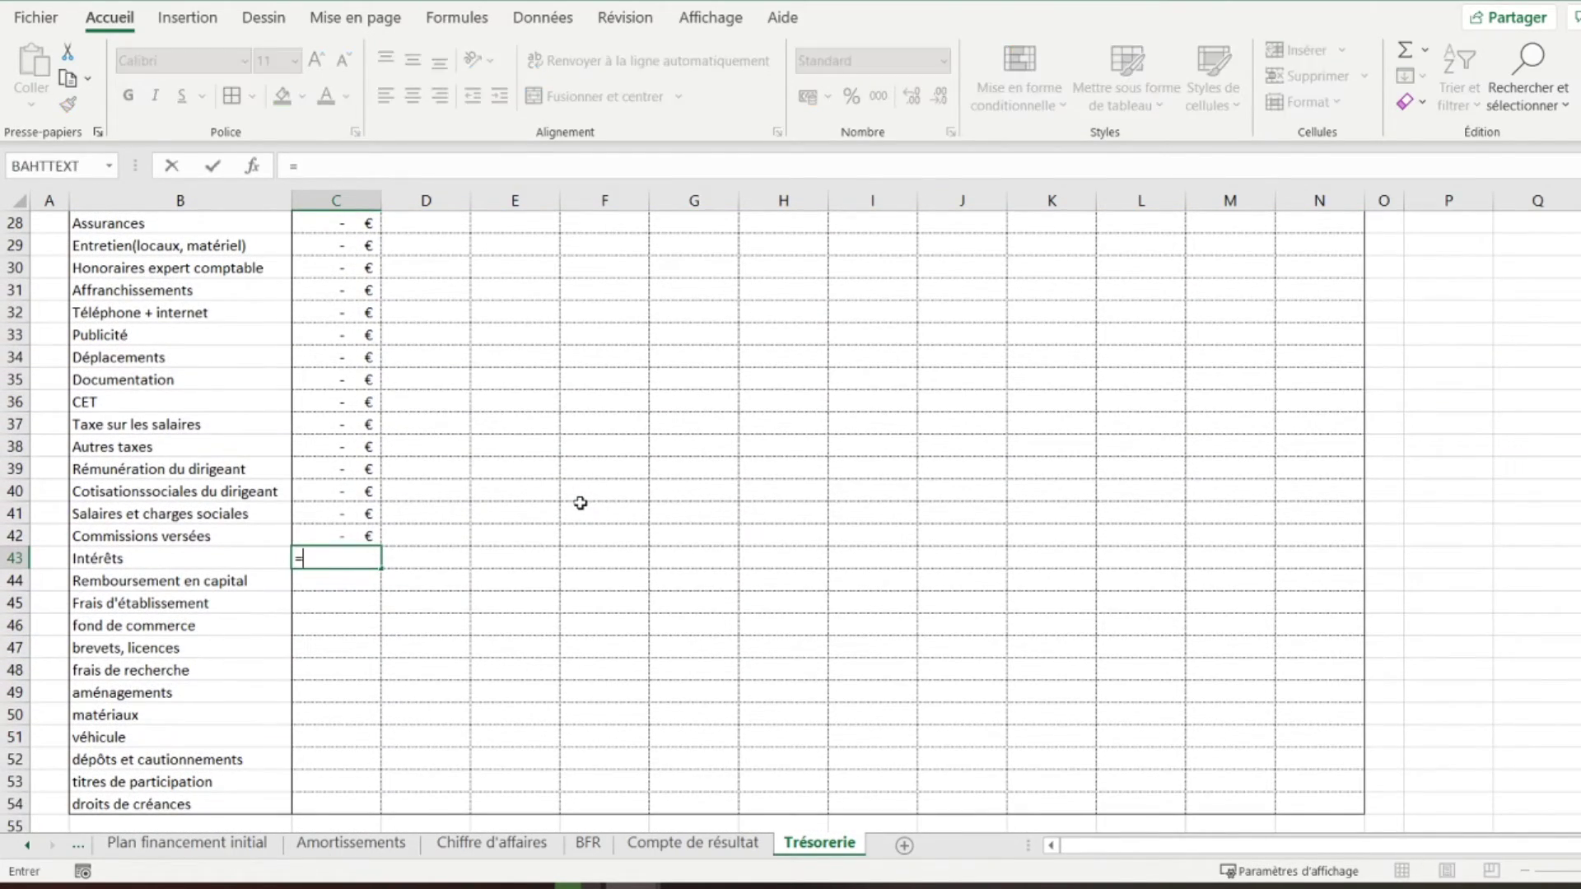
pyautogui.click(692, 842)
pyautogui.scroll(-2, 523, 729)
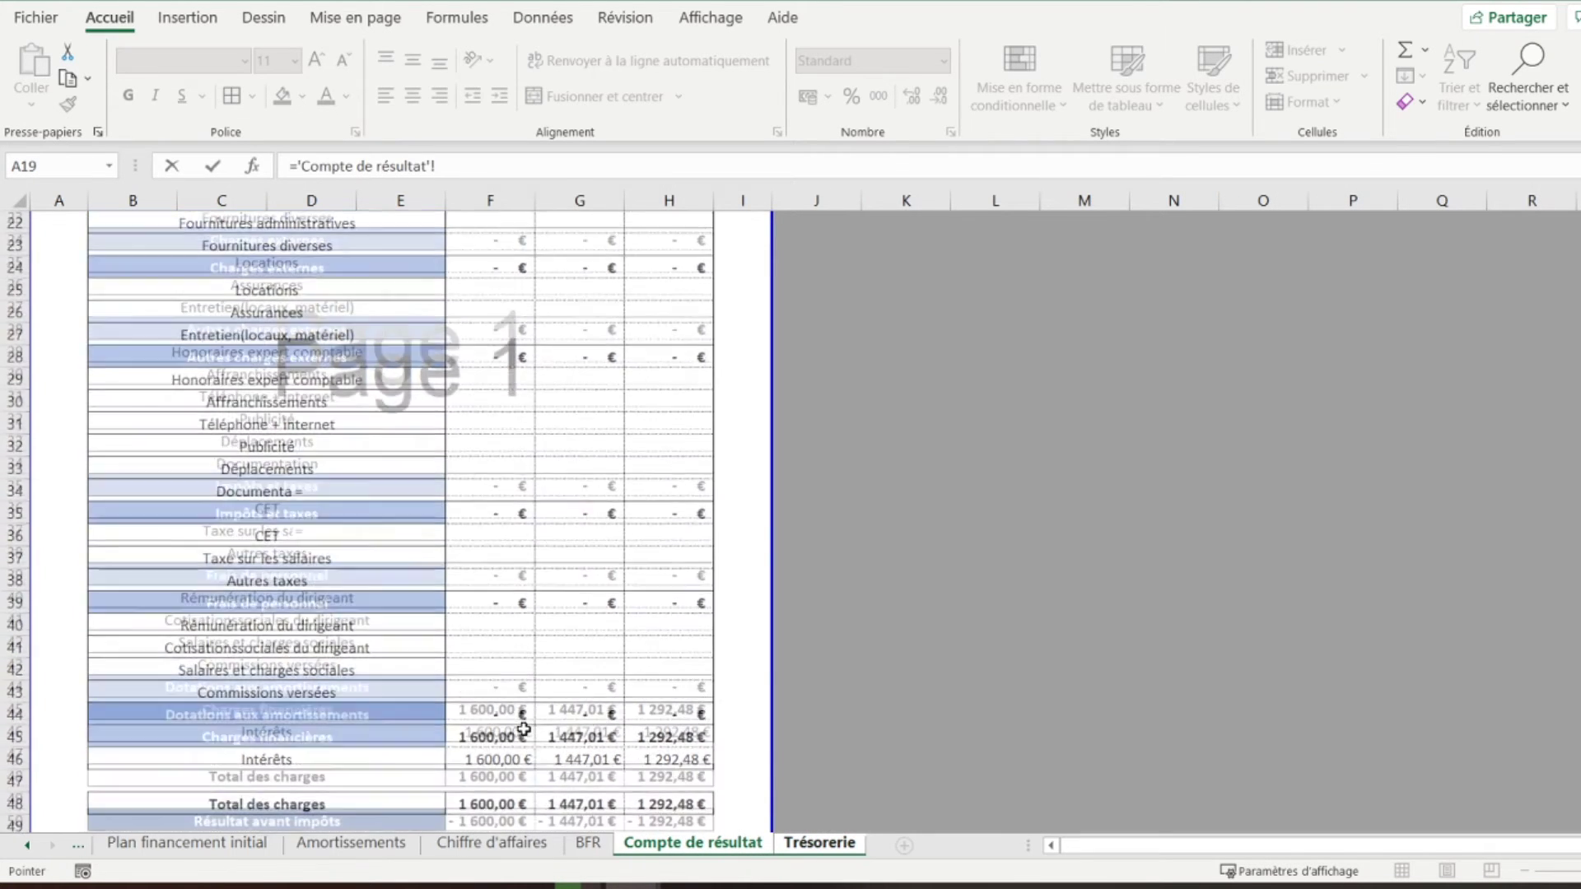
pyautogui.click(480, 693)
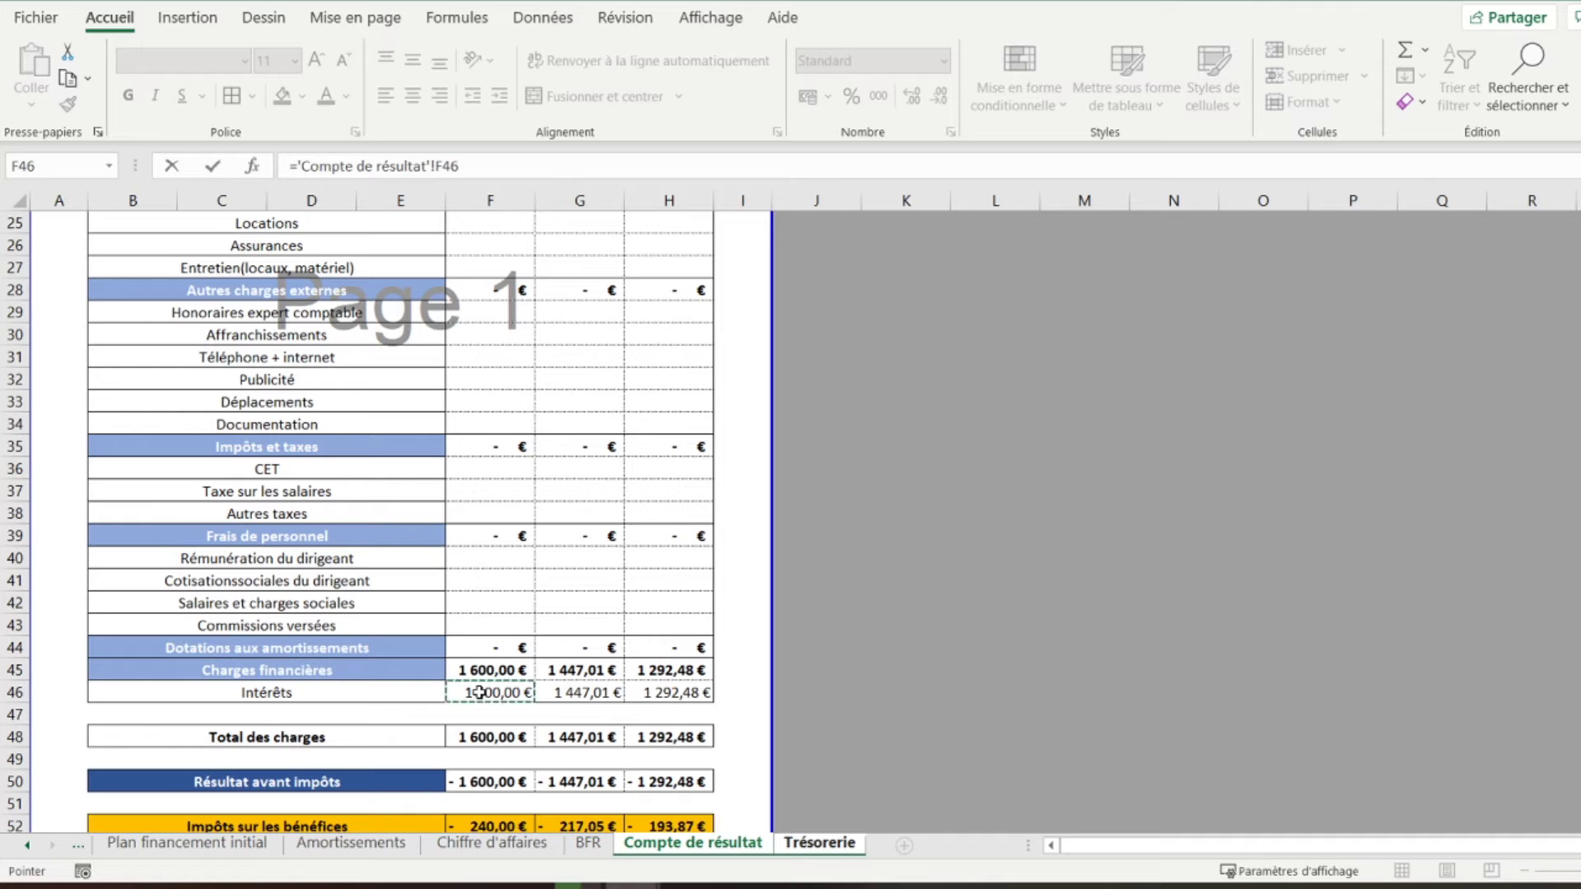
pyautogui.press('Return')
# Change the Intérêts formula in C43 to the monthly amount ='Compte de résultat'!$F$46/12
pyautogui.click(350, 558)
pyautogui.click(444, 167)
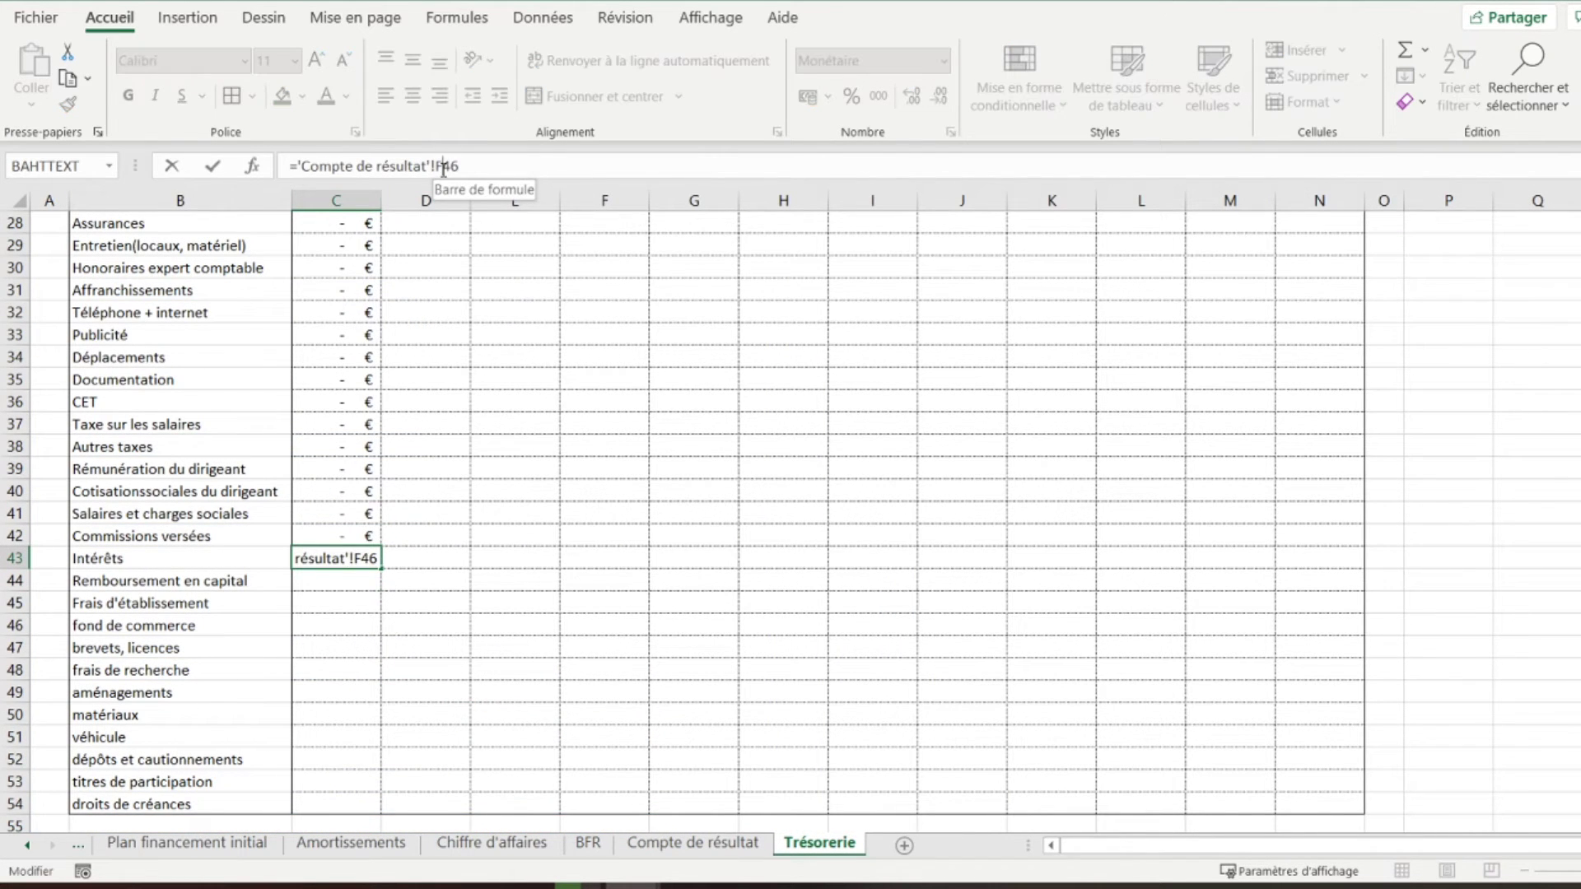
pyautogui.press('F4')
pyautogui.write('/12')
pyautogui.press('Return')
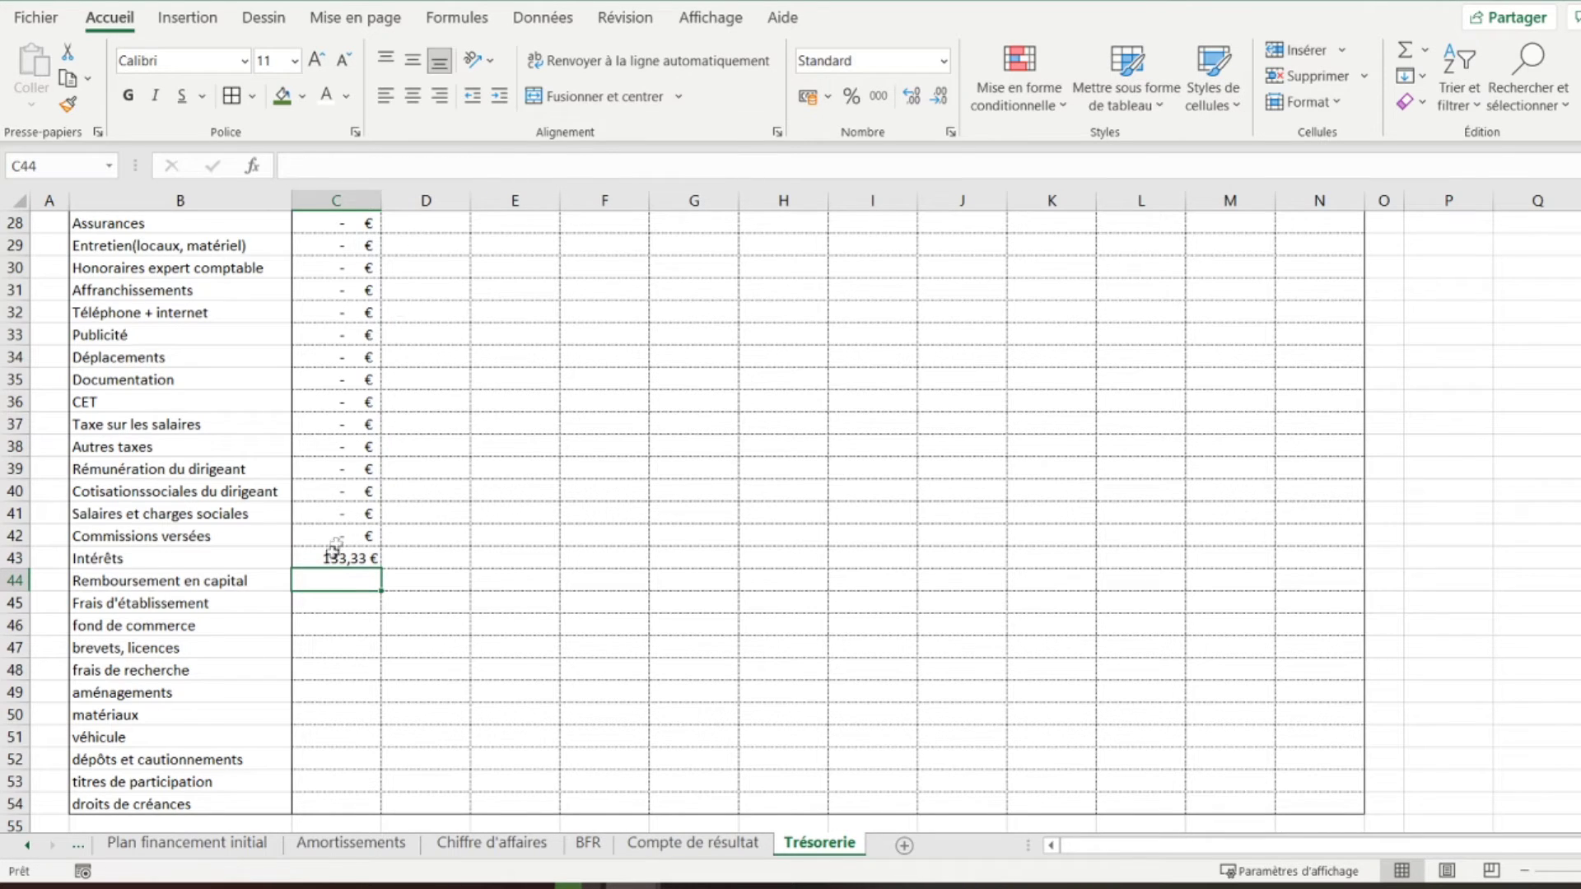
pyautogui.write('=')
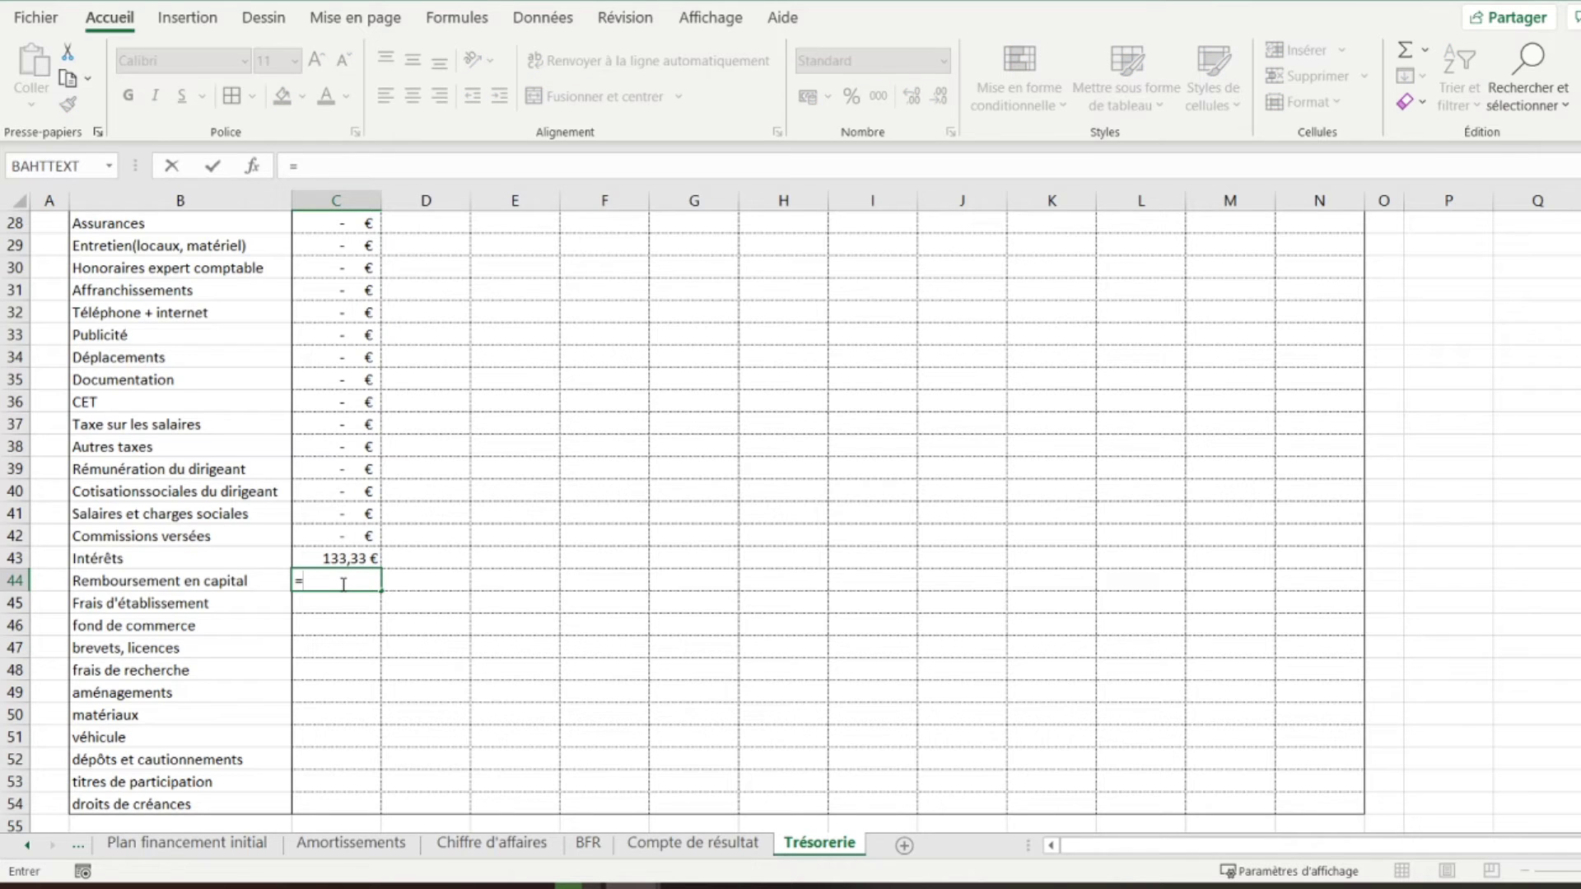
pyautogui.click(347, 848)
pyautogui.scroll(-4, 513, 568)
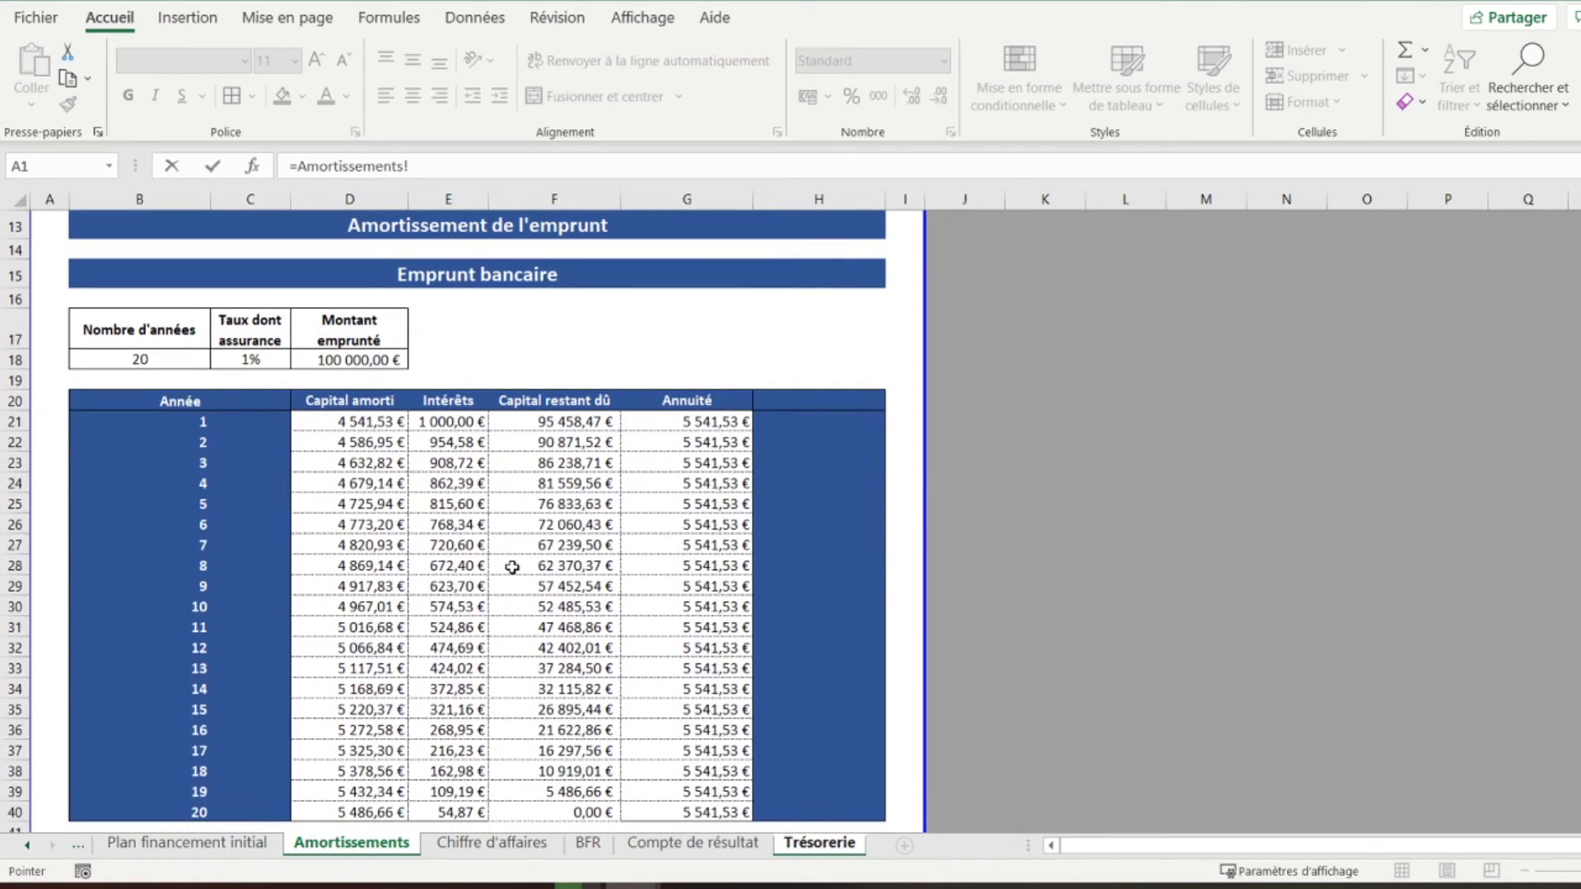
pyautogui.scroll(-2, 512, 567)
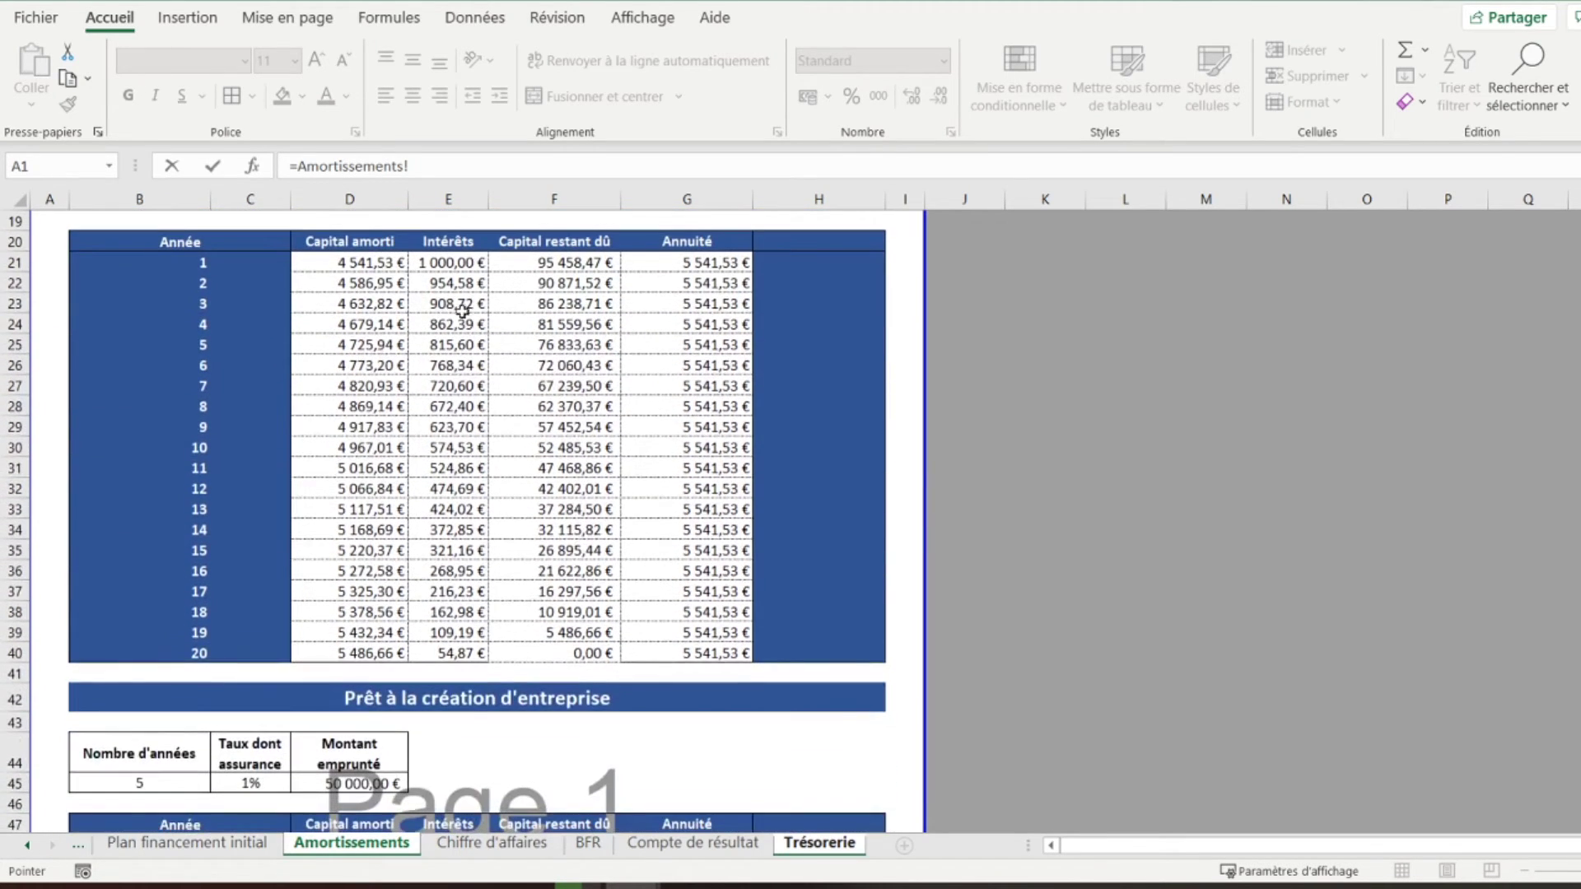
pyautogui.click(368, 261)
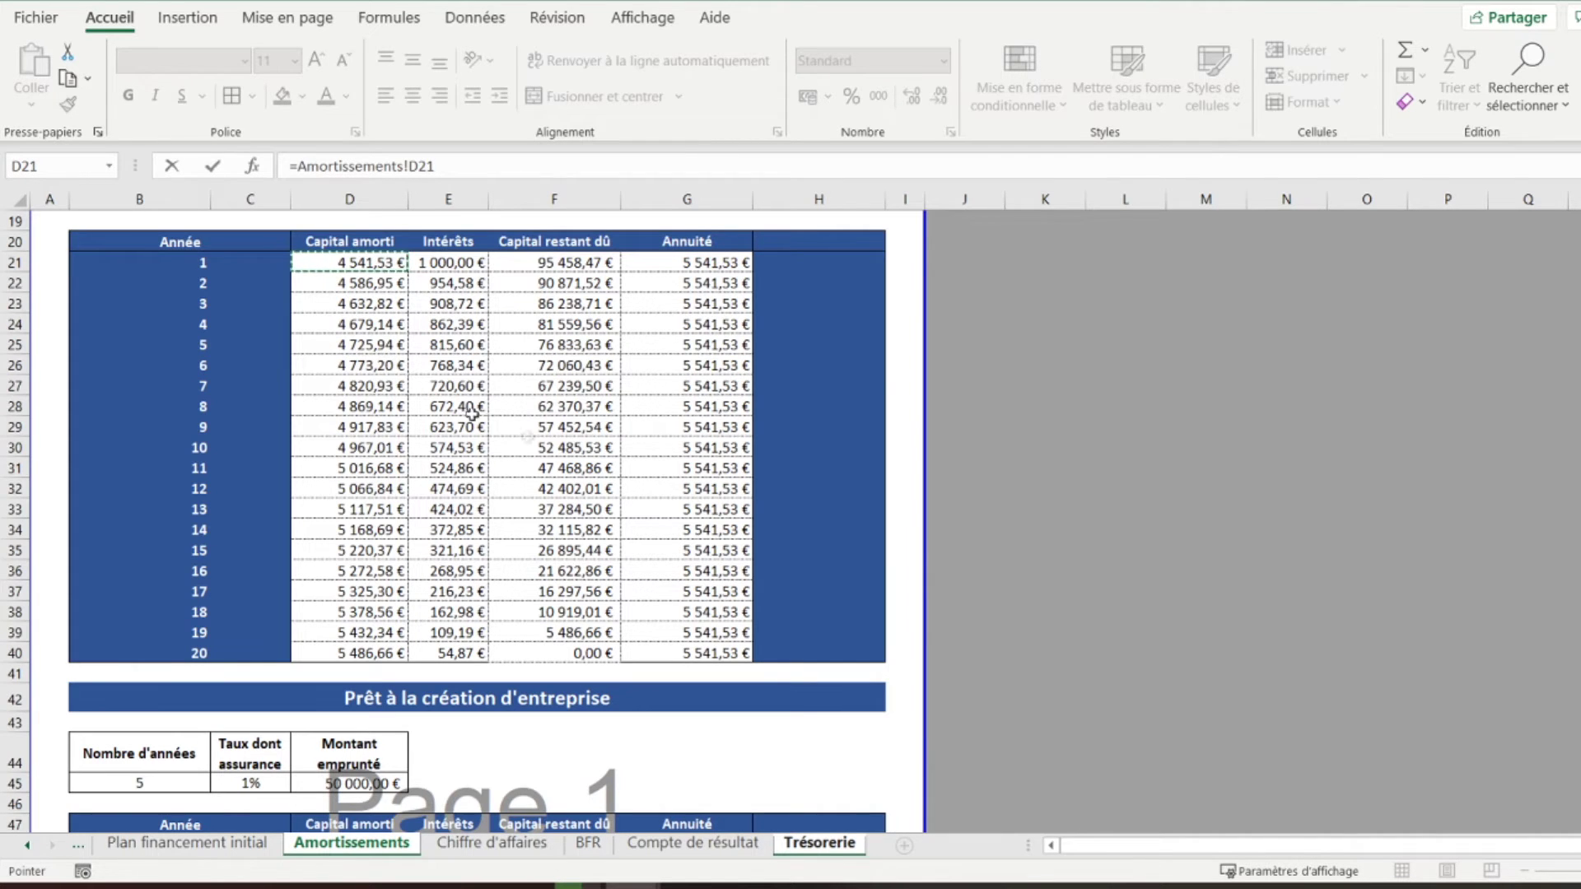
pyautogui.press('Return')
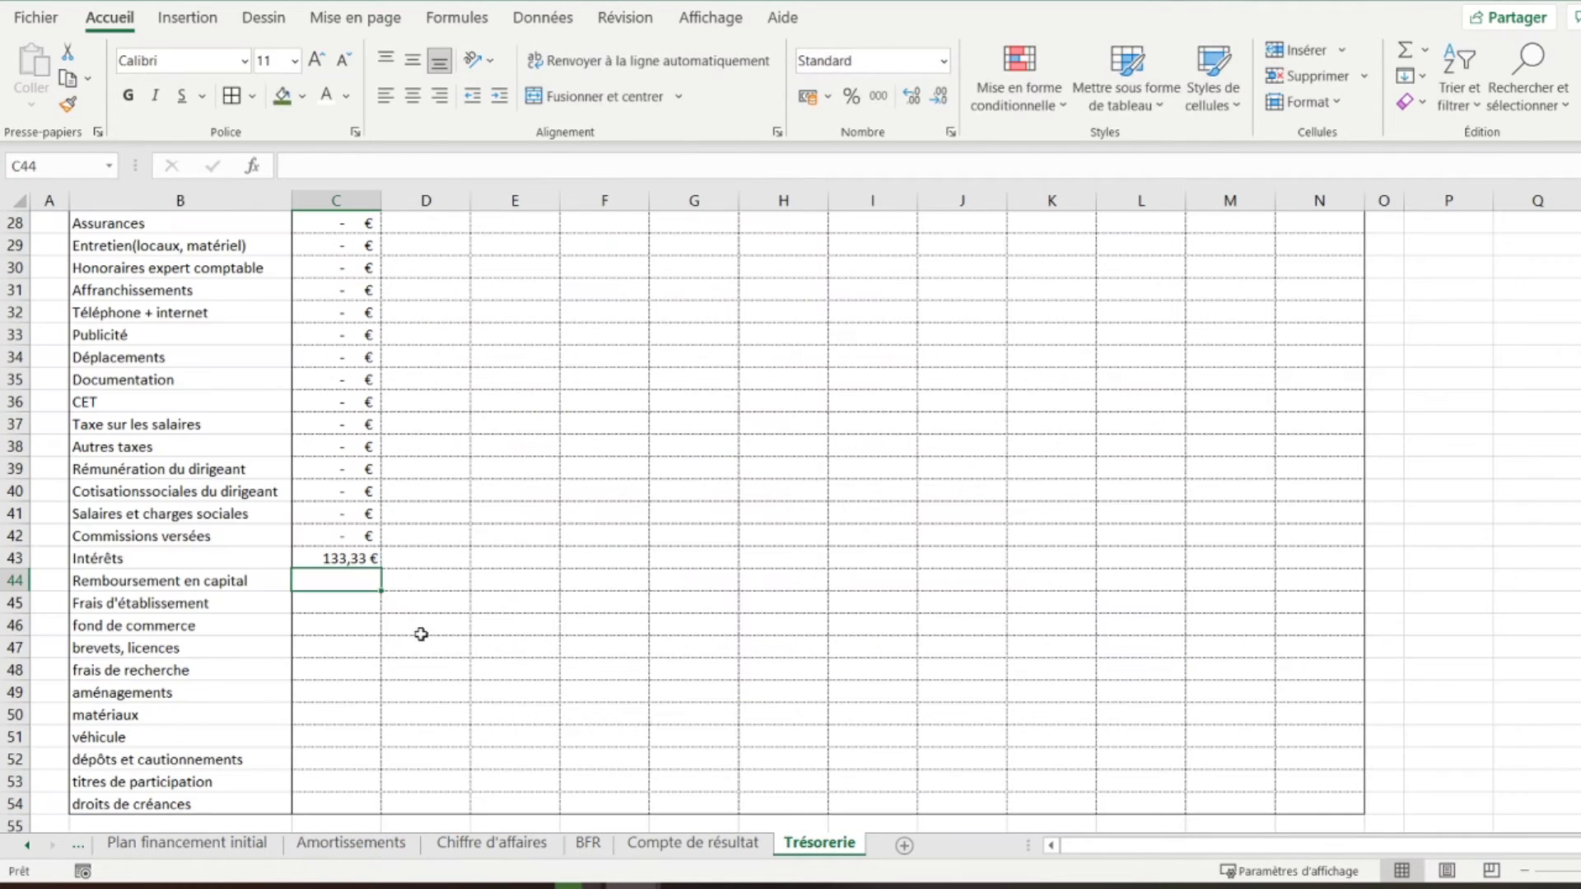
# Start the Remboursement en capital formula in C44 by summing the first-year Capital amorti of the three loans: Amortissements!D21, D48 and D75
pyautogui.write('=')
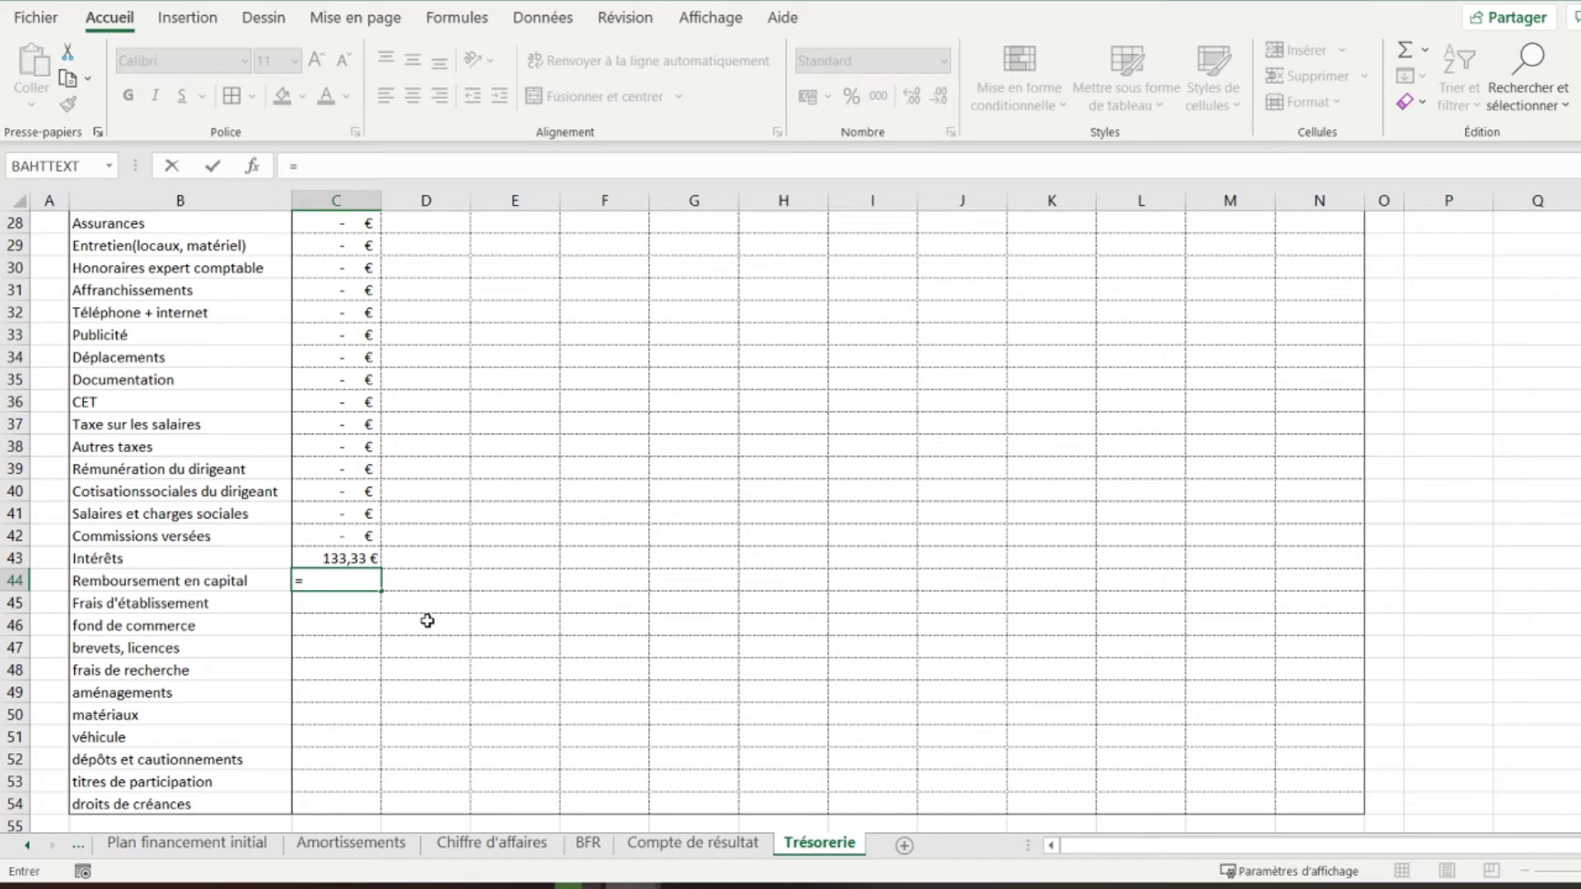
pyautogui.click(359, 845)
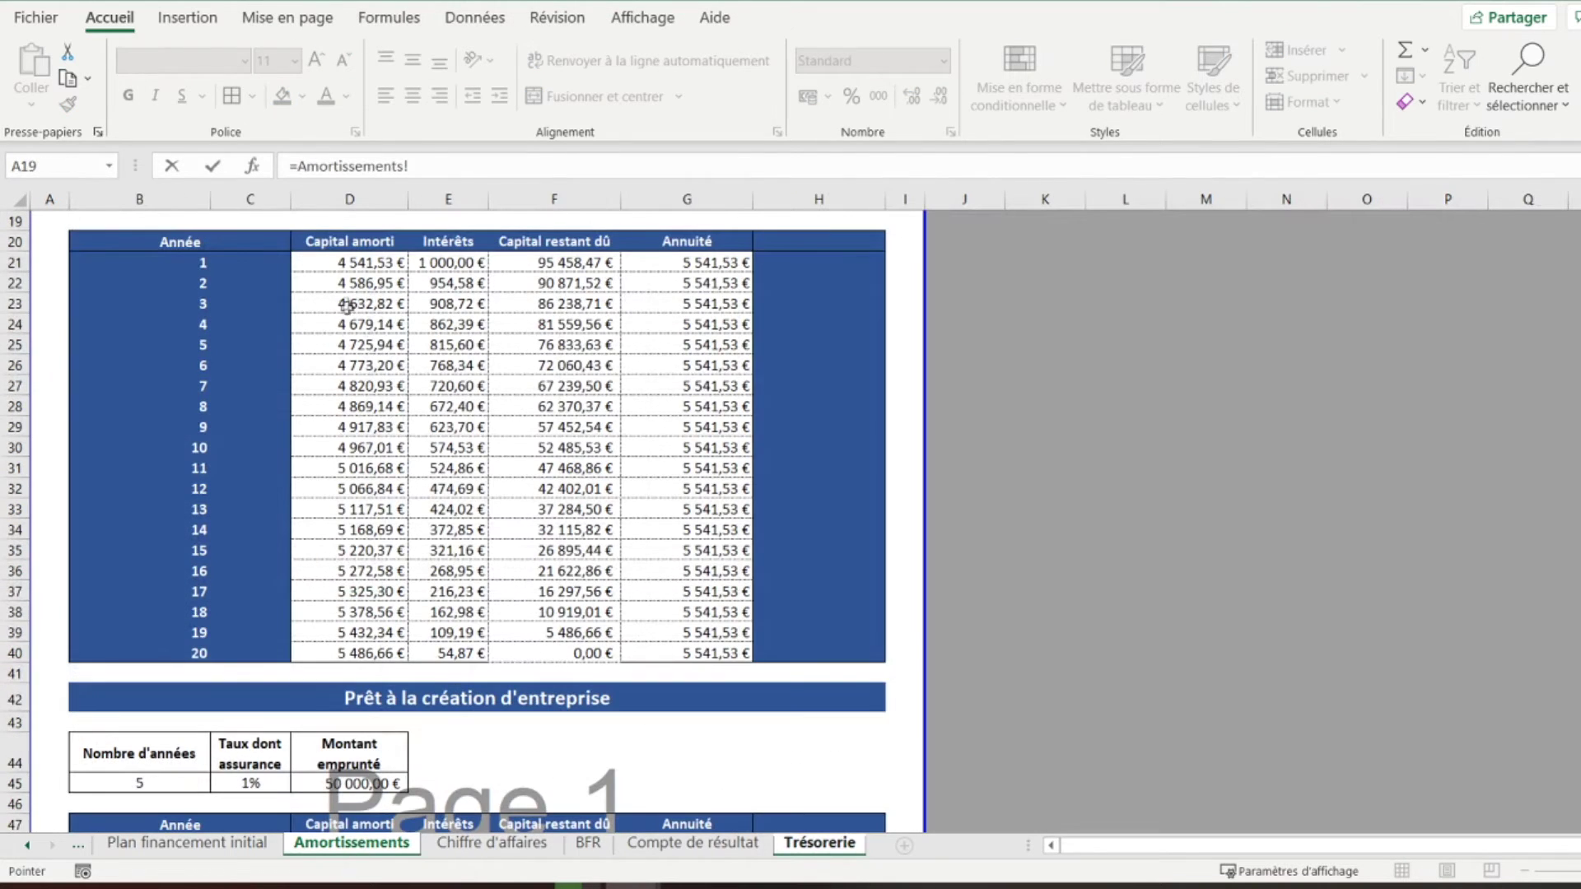
pyautogui.click(351, 266)
pyautogui.write('+')
pyautogui.scroll(5, 413, 411)
pyautogui.scroll(-12, 412, 425)
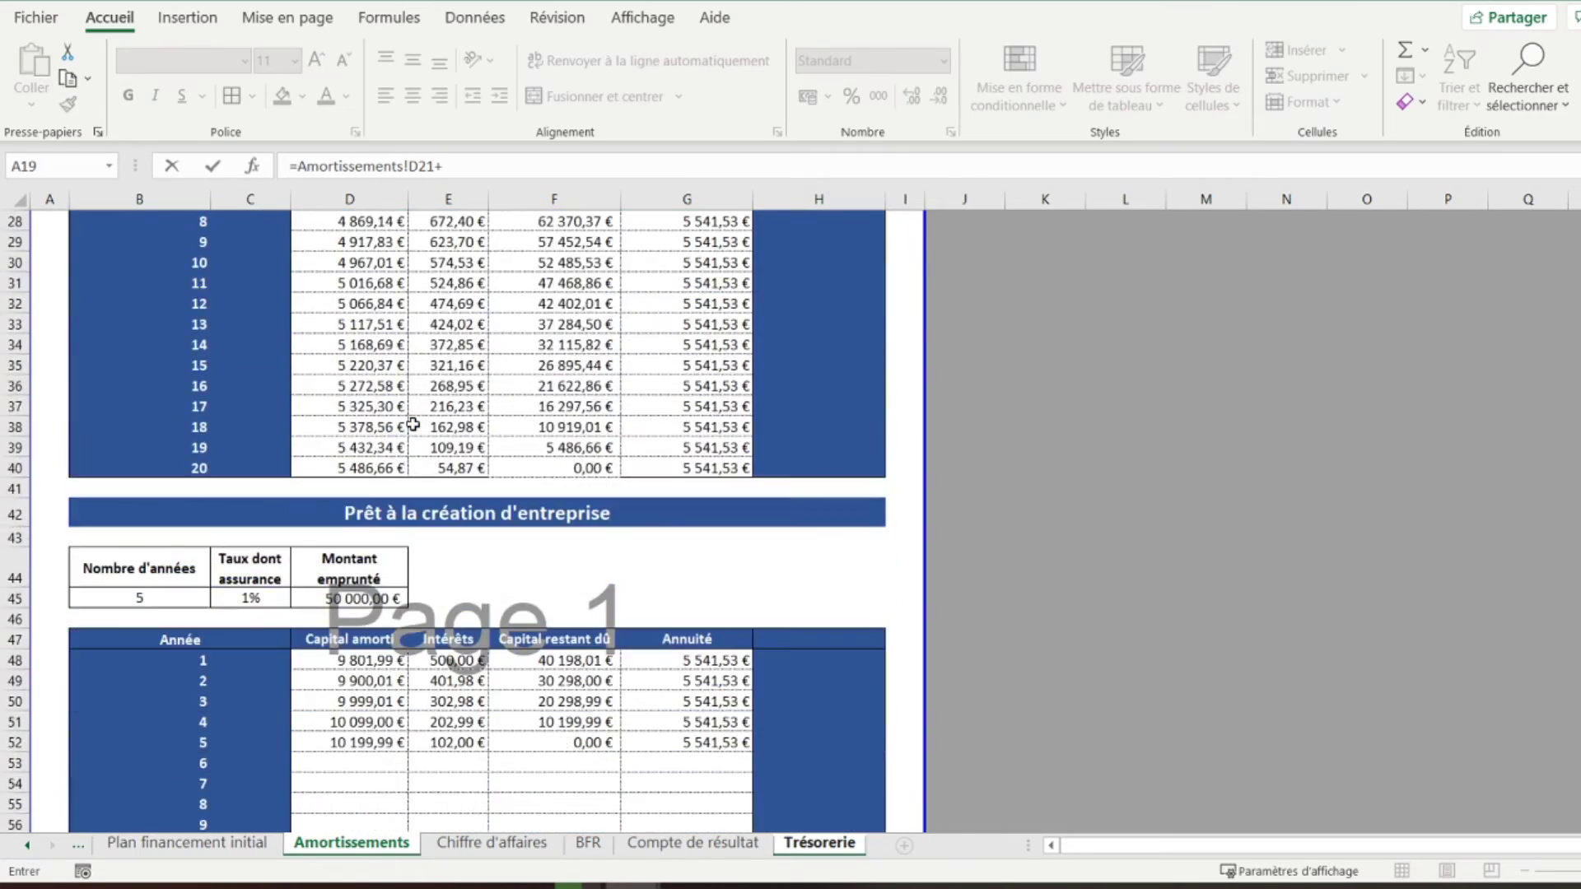
pyautogui.click(367, 414)
pyautogui.write('+')
pyautogui.scroll(-10, 363, 461)
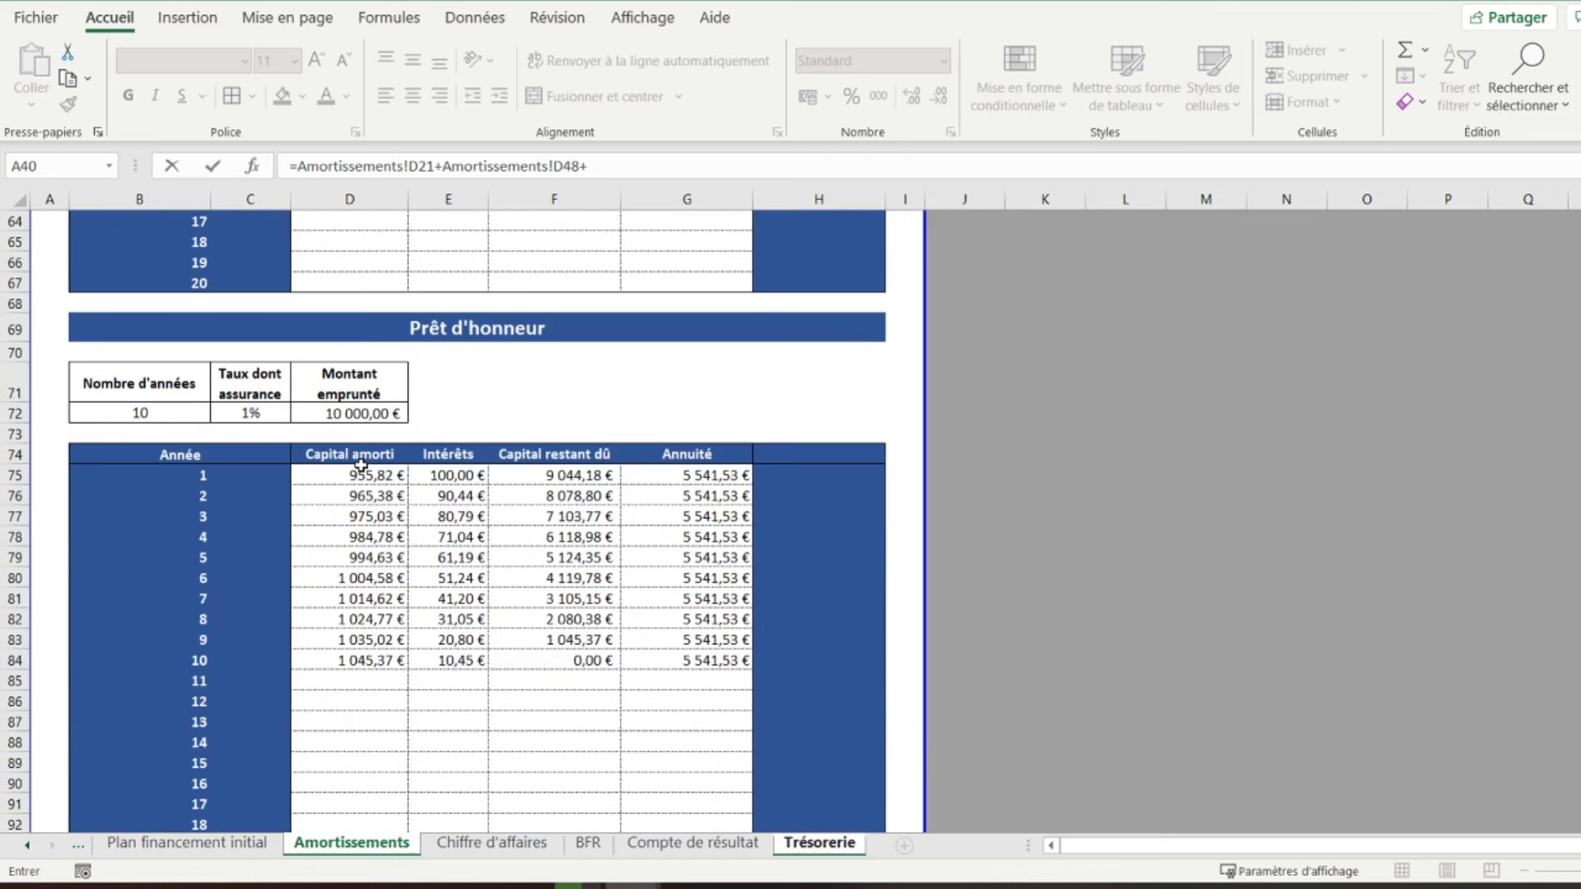
pyautogui.click(362, 346)
# Turn the C44 sum into a monthly amount: =(Amortissements!D21+Amortissements!D48+Amortissements!D75)/12
pyautogui.click(299, 168)
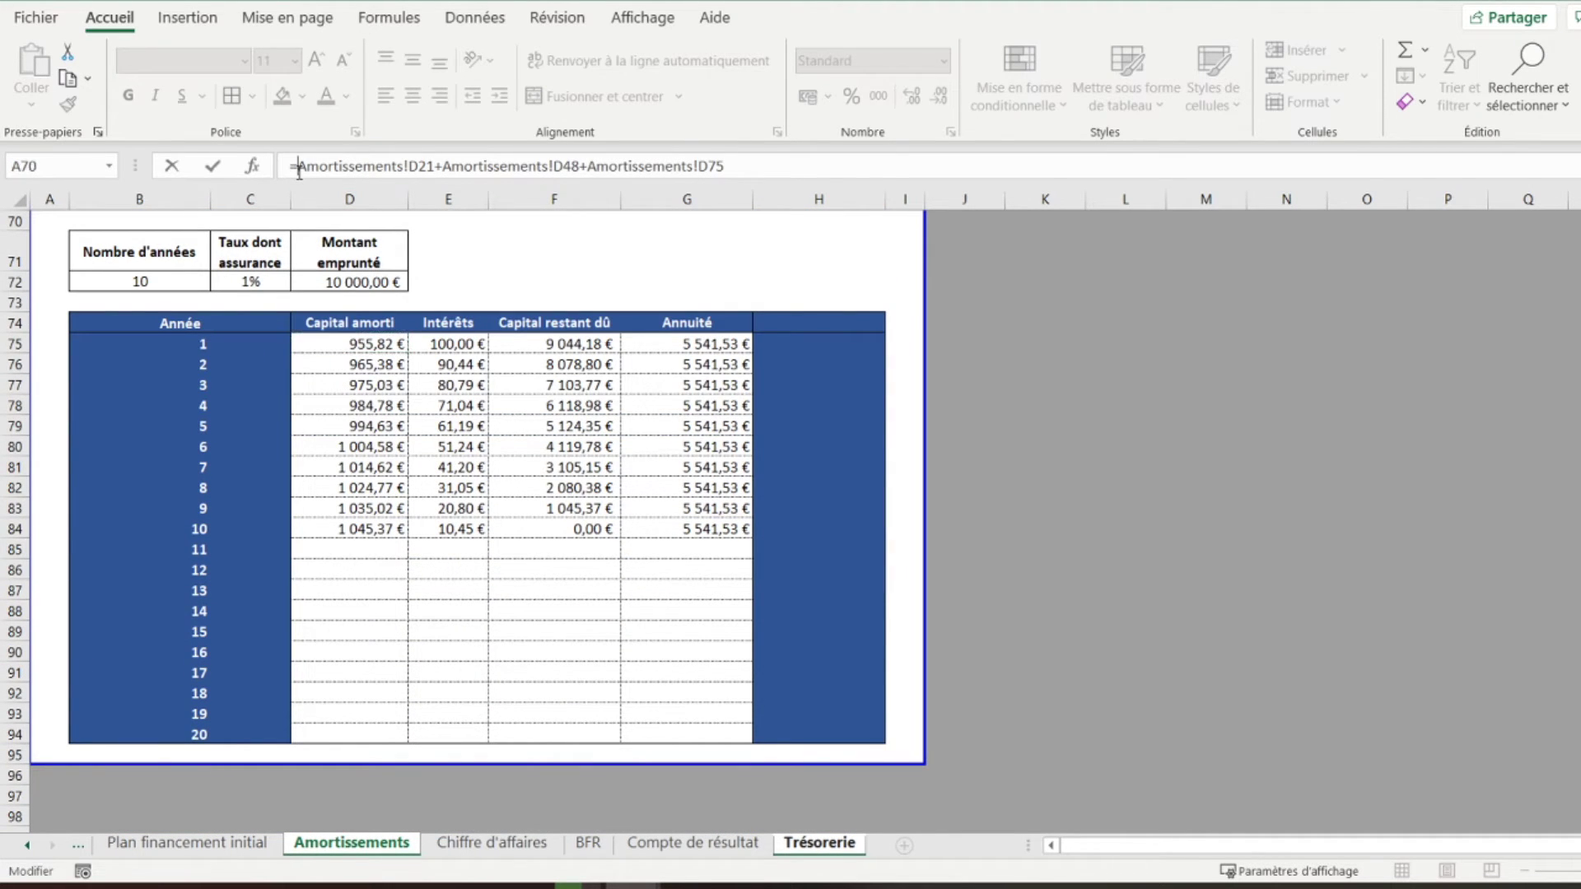
pyautogui.write('(')
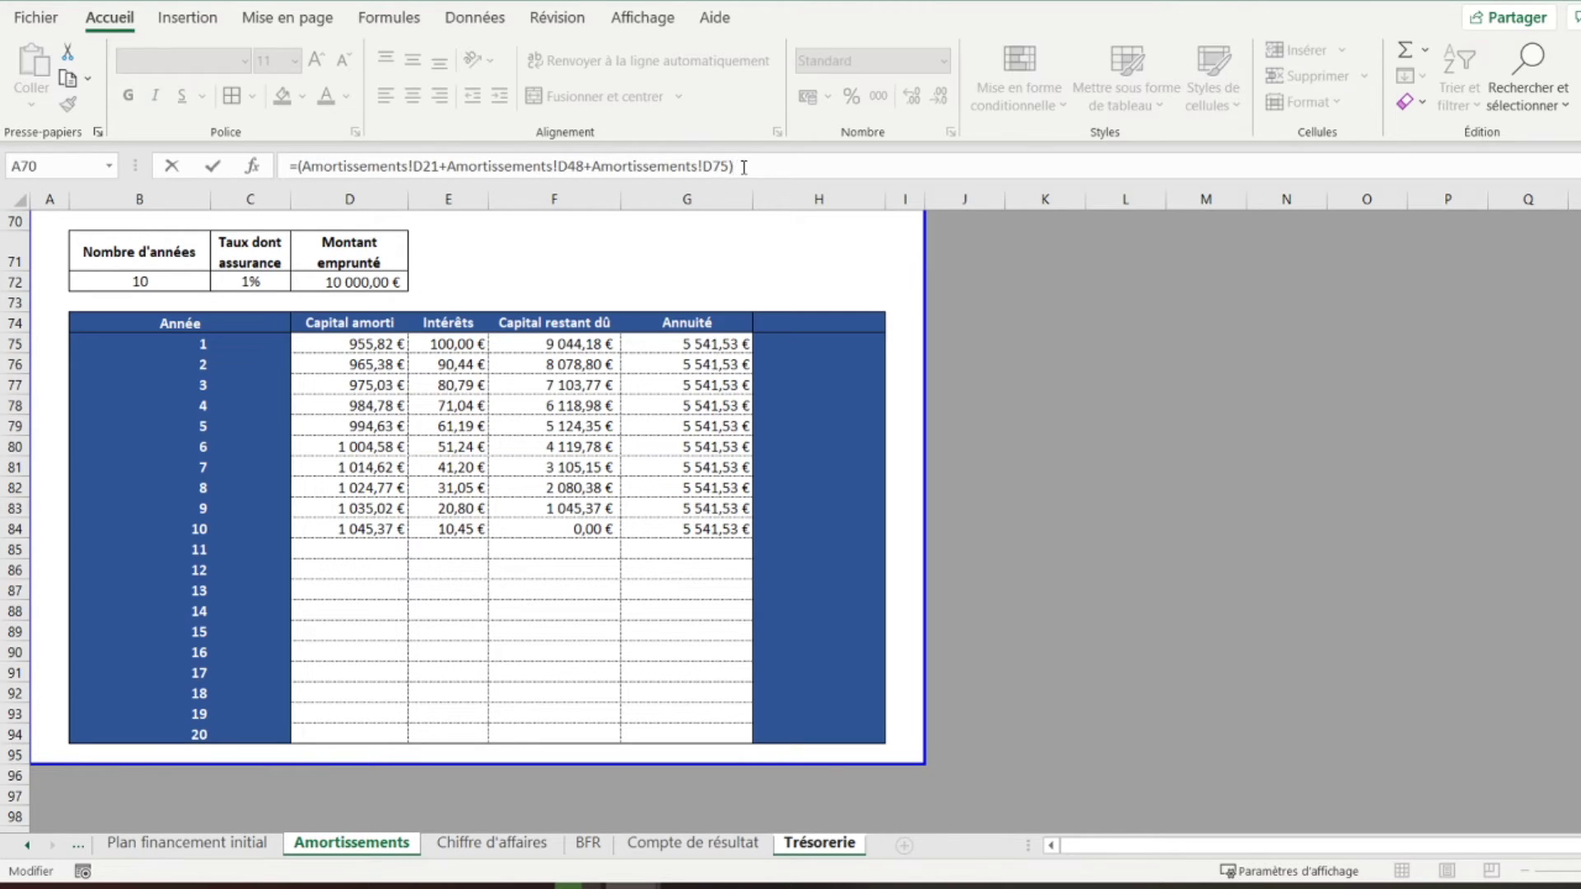
pyautogui.write(')/12')
pyautogui.press('Return')
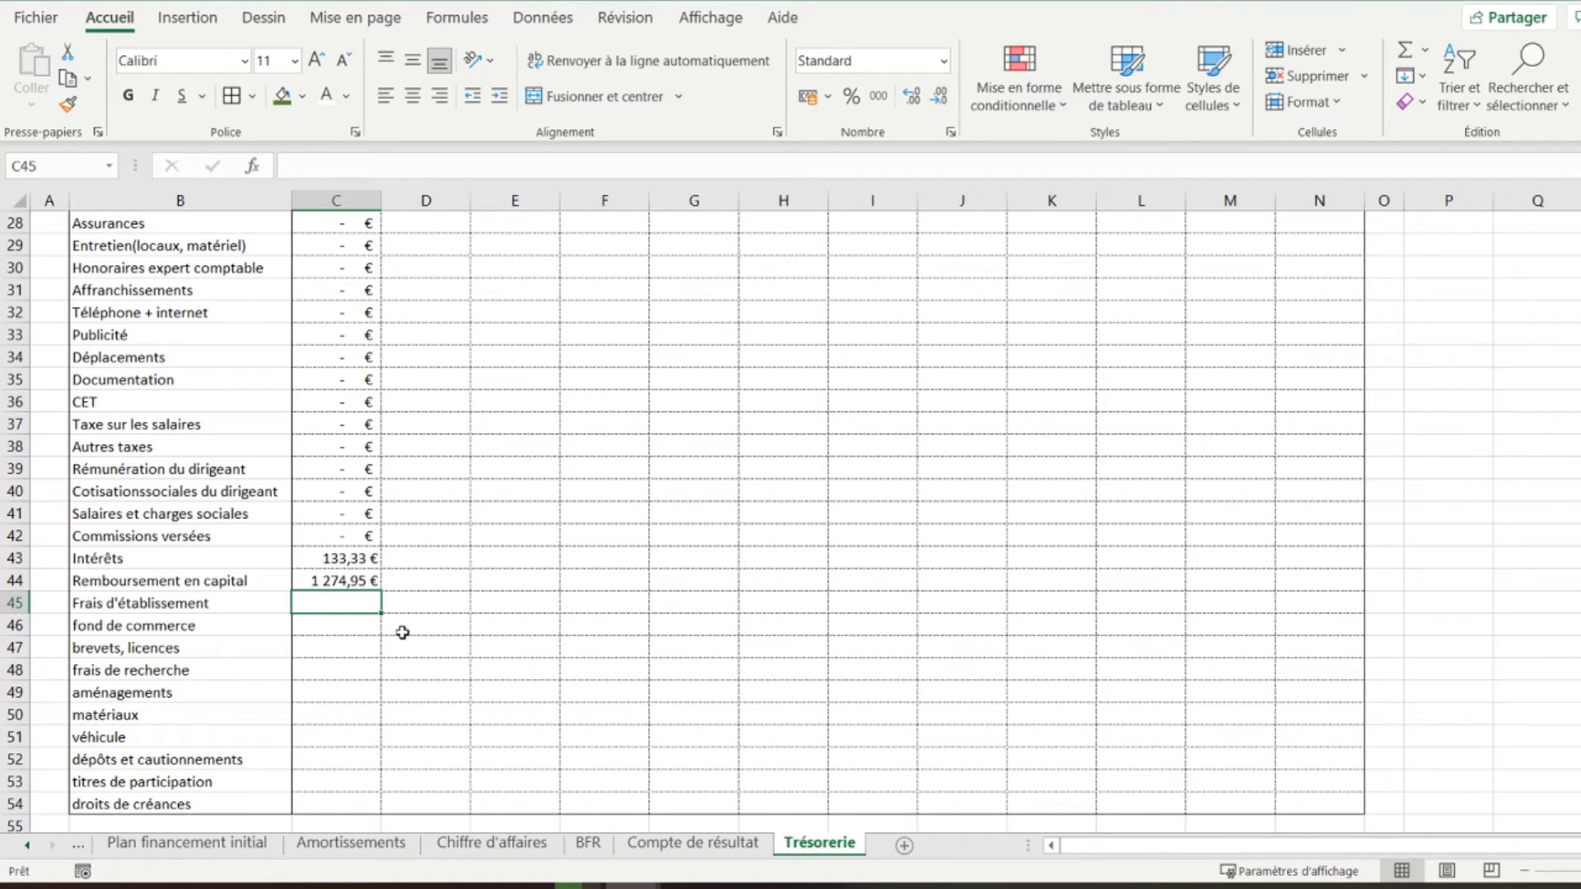
# Link Frais d'établissement in C45 of the Trésorerie sheet to 'Plan financement initial'!C6
pyautogui.write('=')
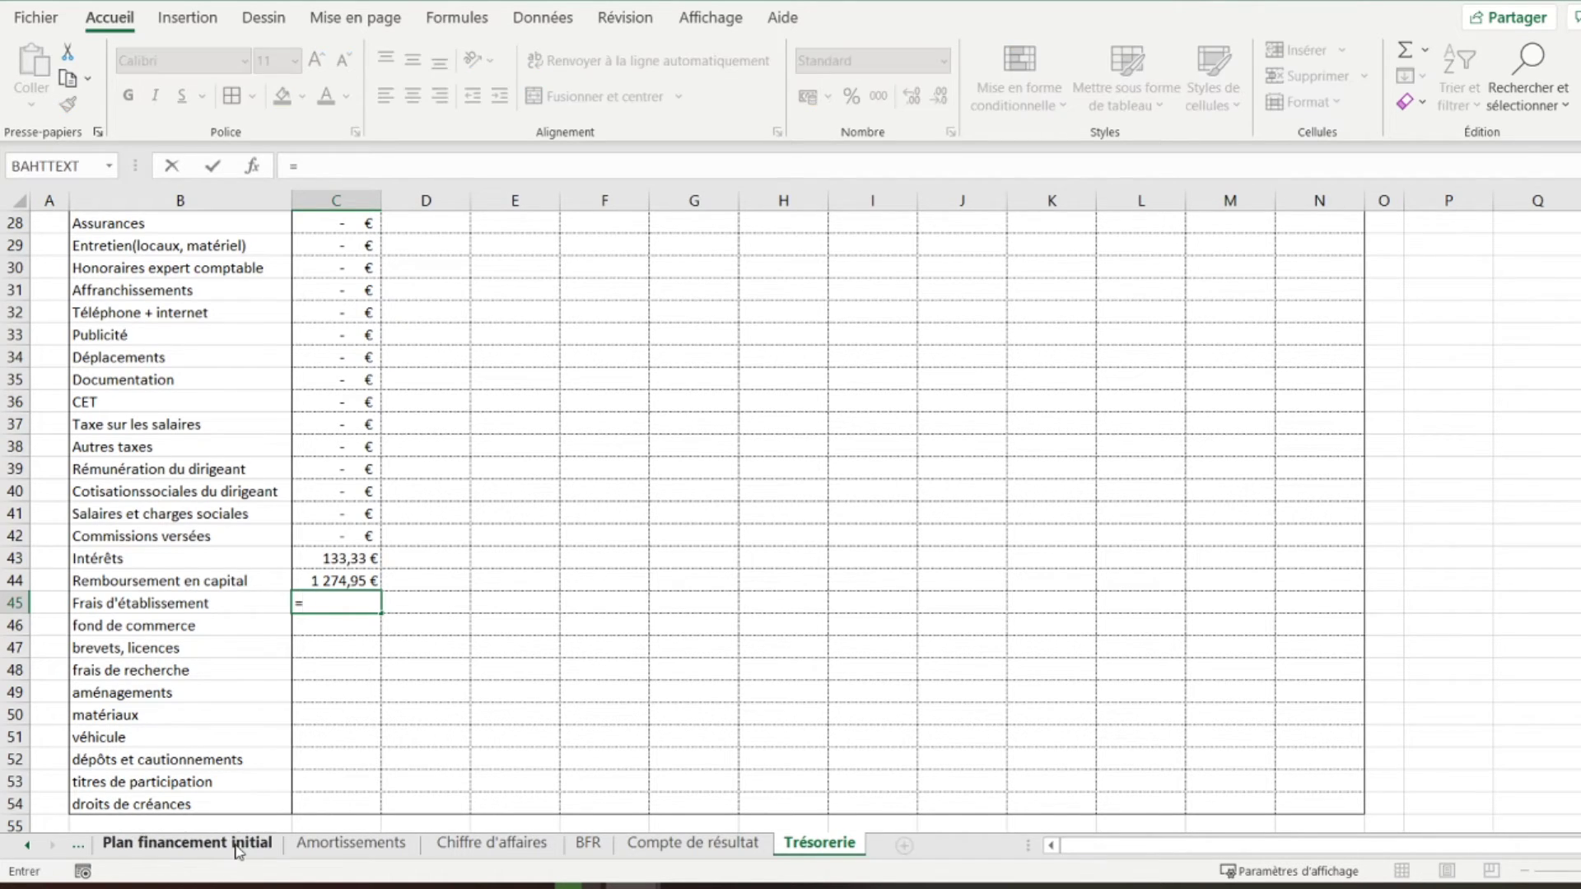
pyautogui.click(224, 851)
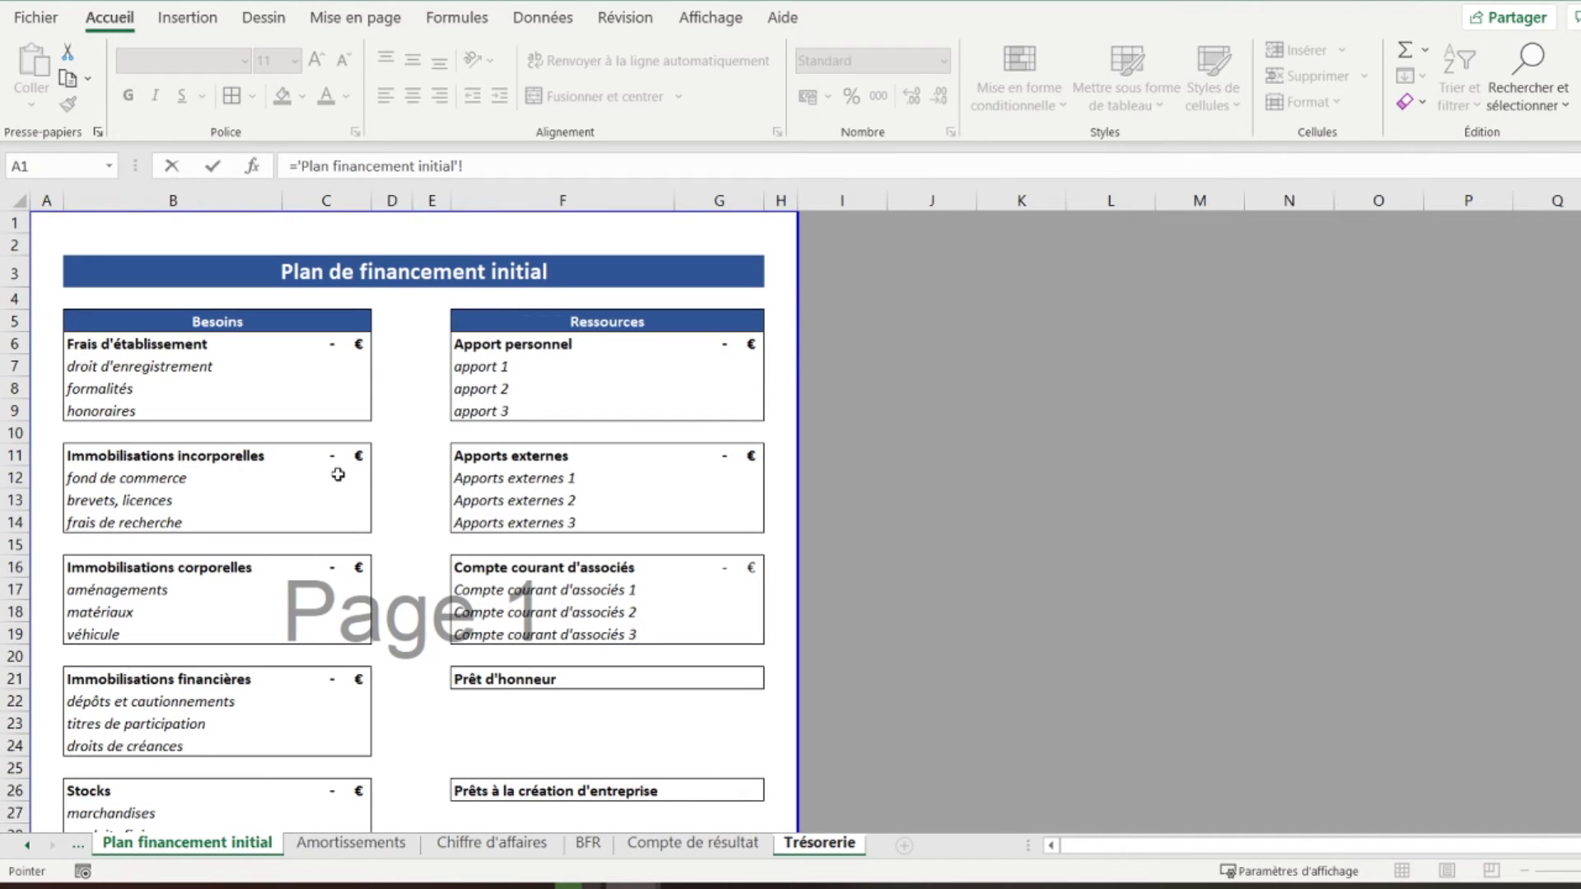
pyautogui.click(306, 341)
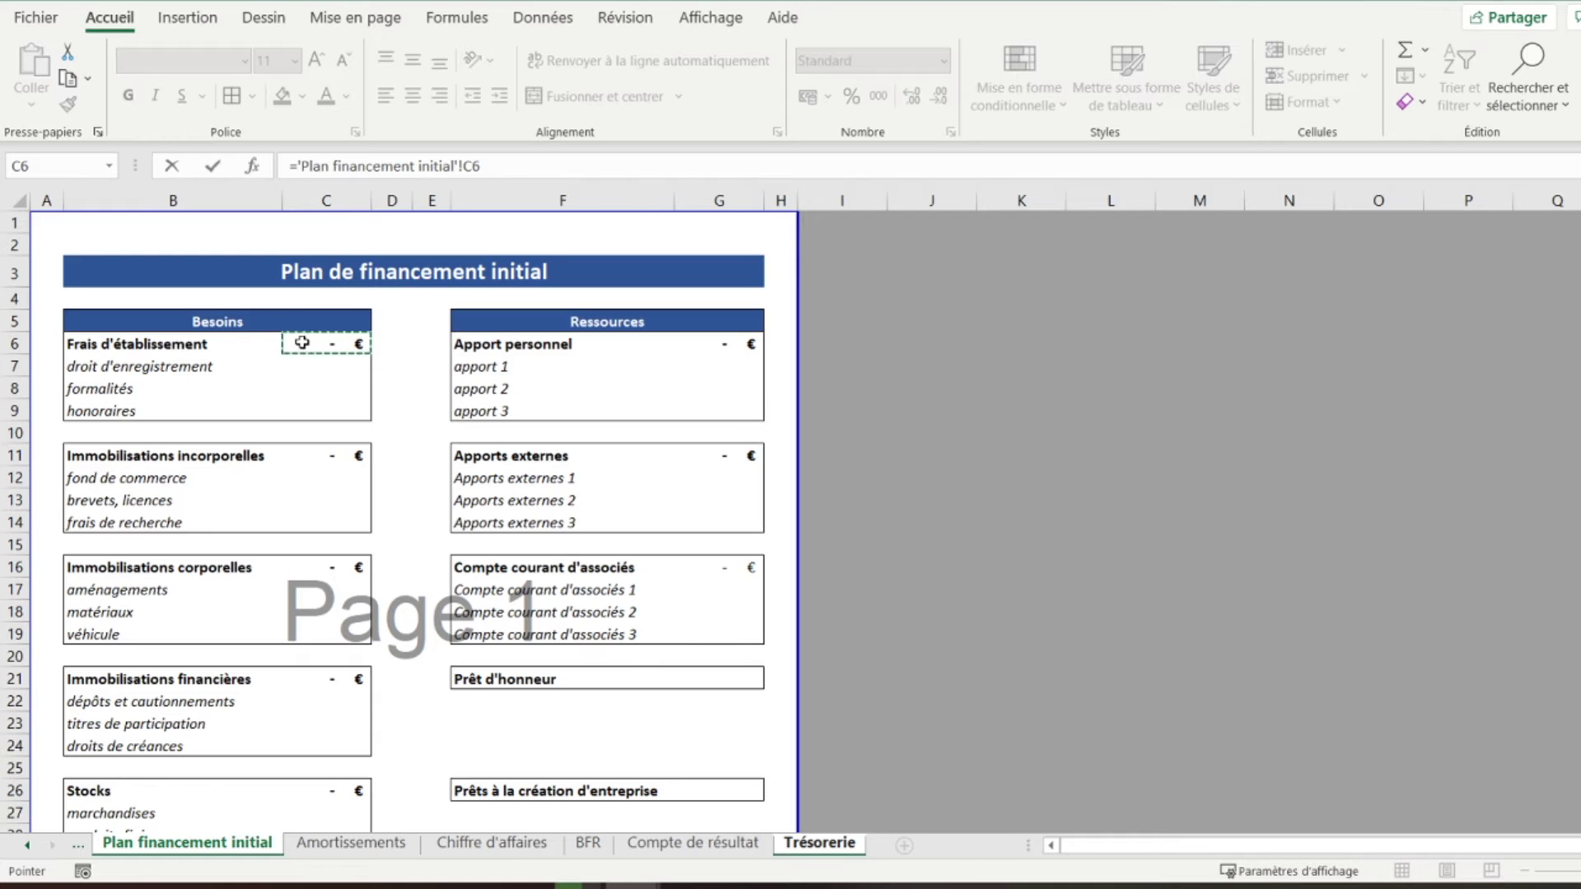
pyautogui.press('Return')
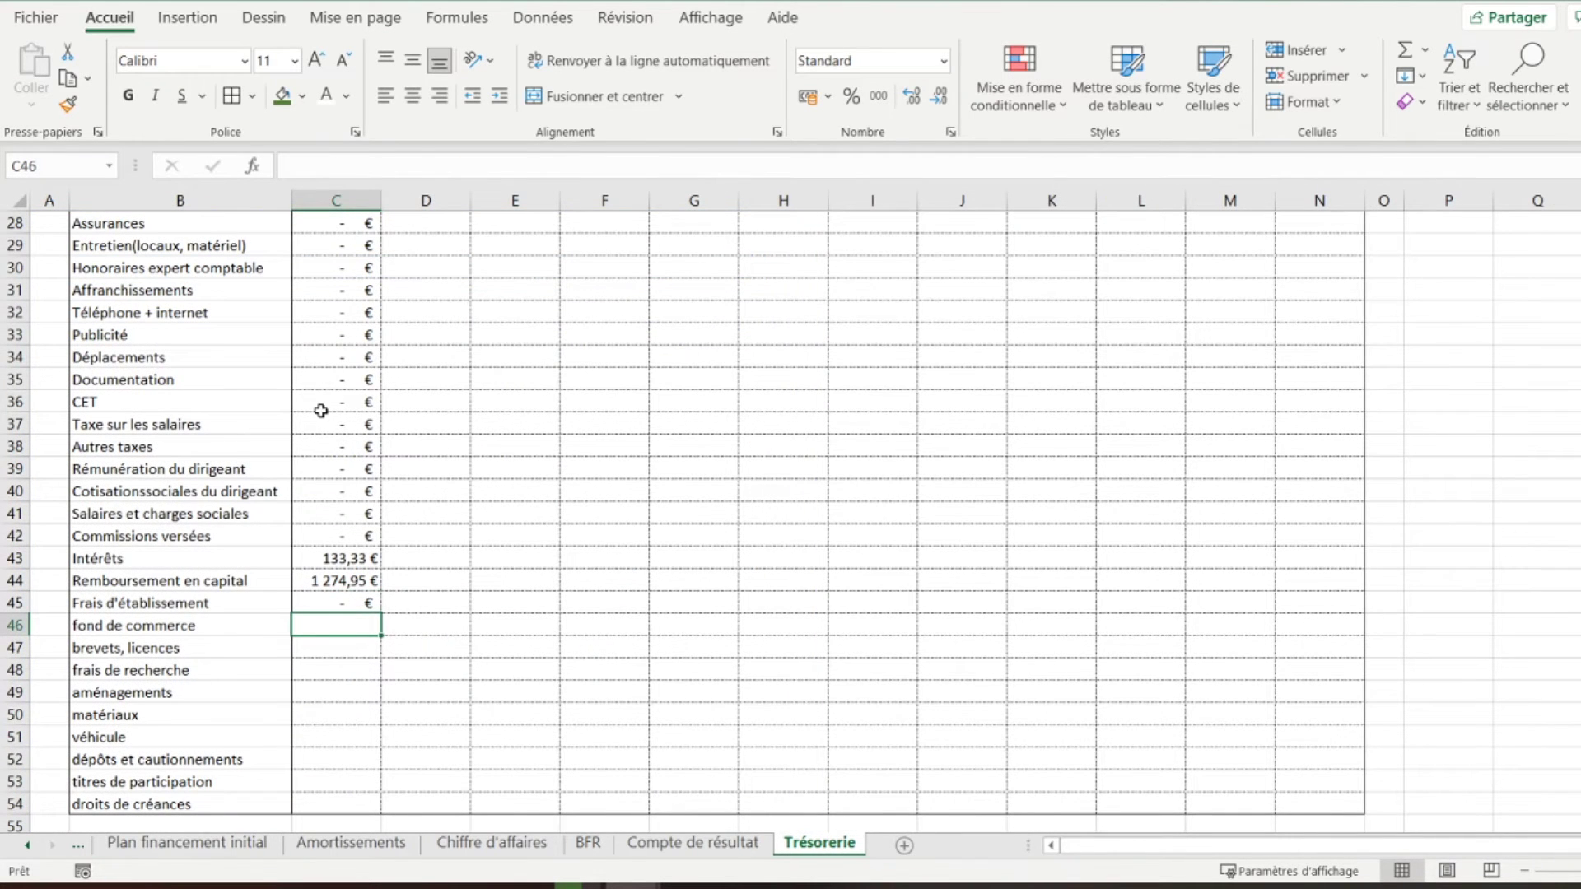
# Link fond de commerce in C46 to 'Plan financement initial'!C12 and fill the formula down to frais de recherche in C48
pyautogui.write('=')
pyautogui.click(188, 843)
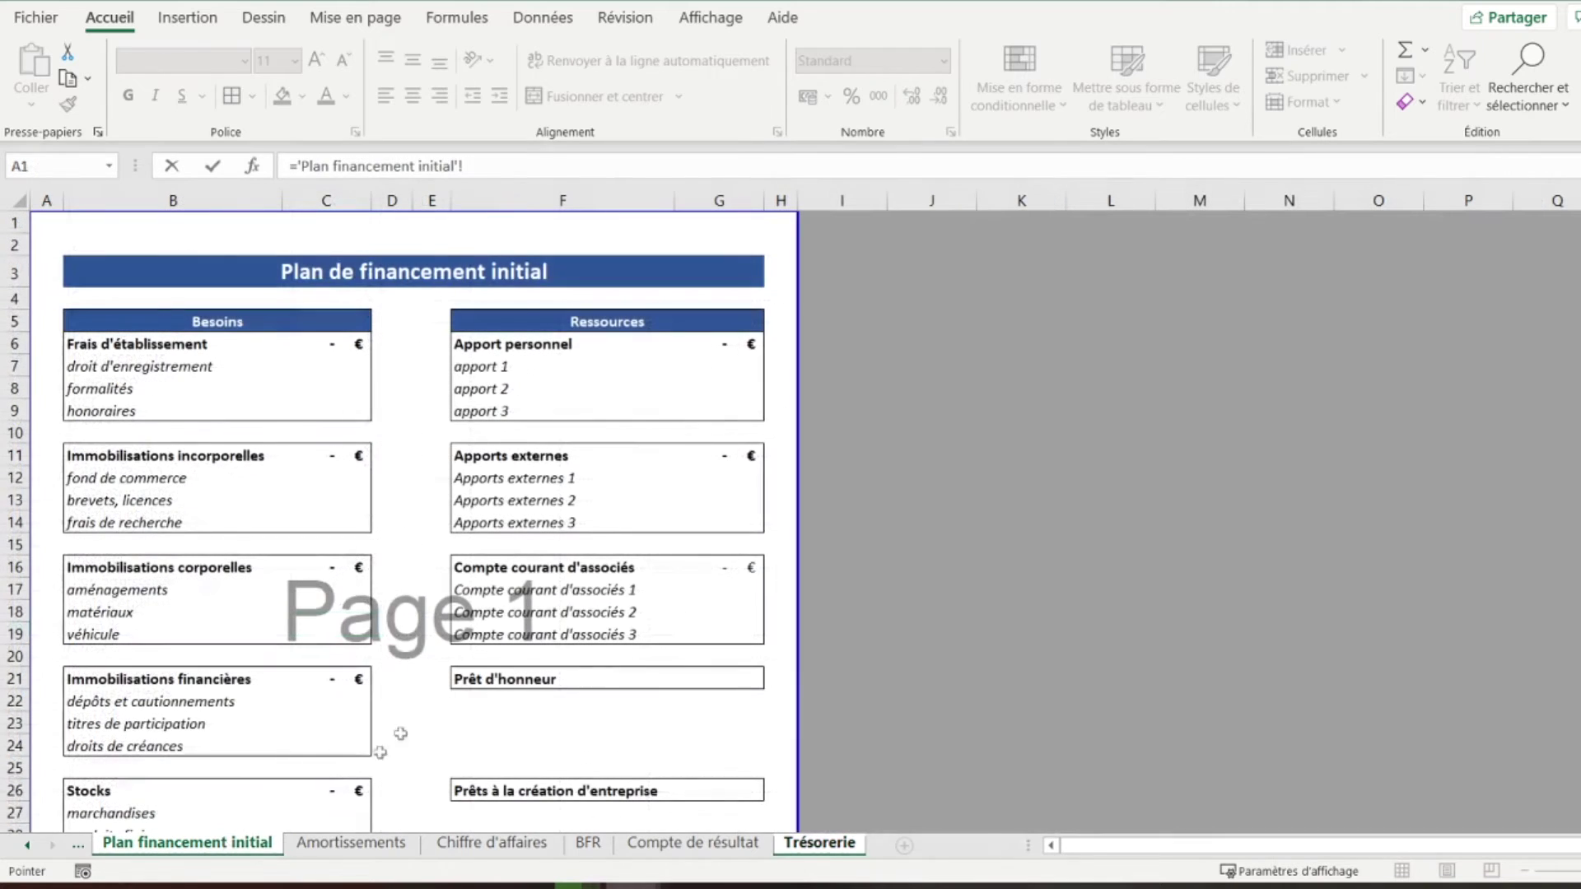
pyautogui.click(328, 478)
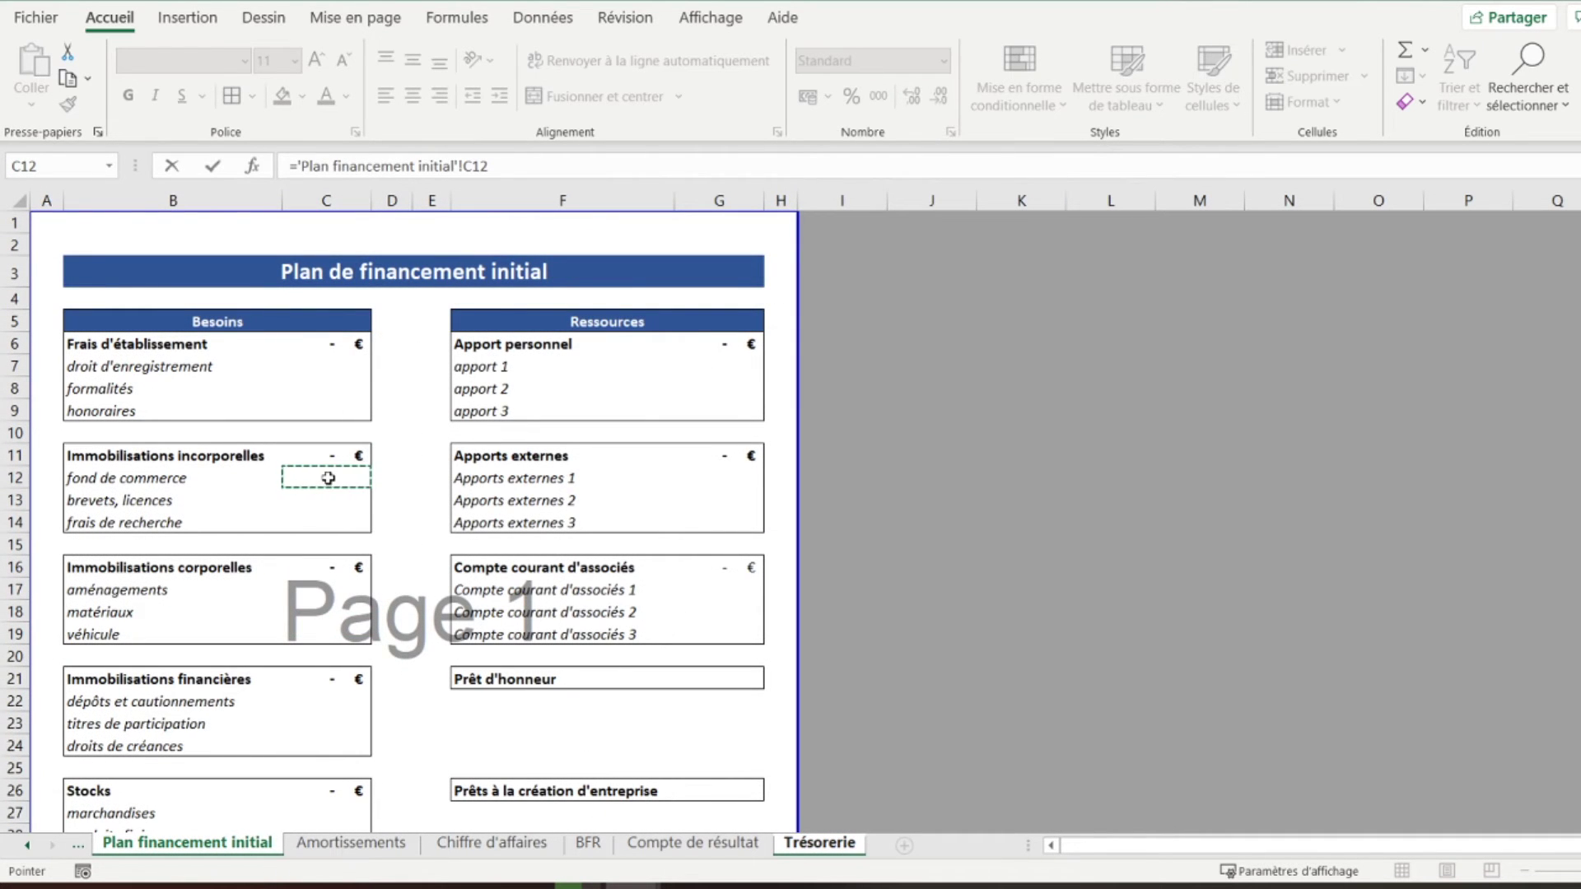
pyautogui.press('Return')
pyautogui.click(371, 630)
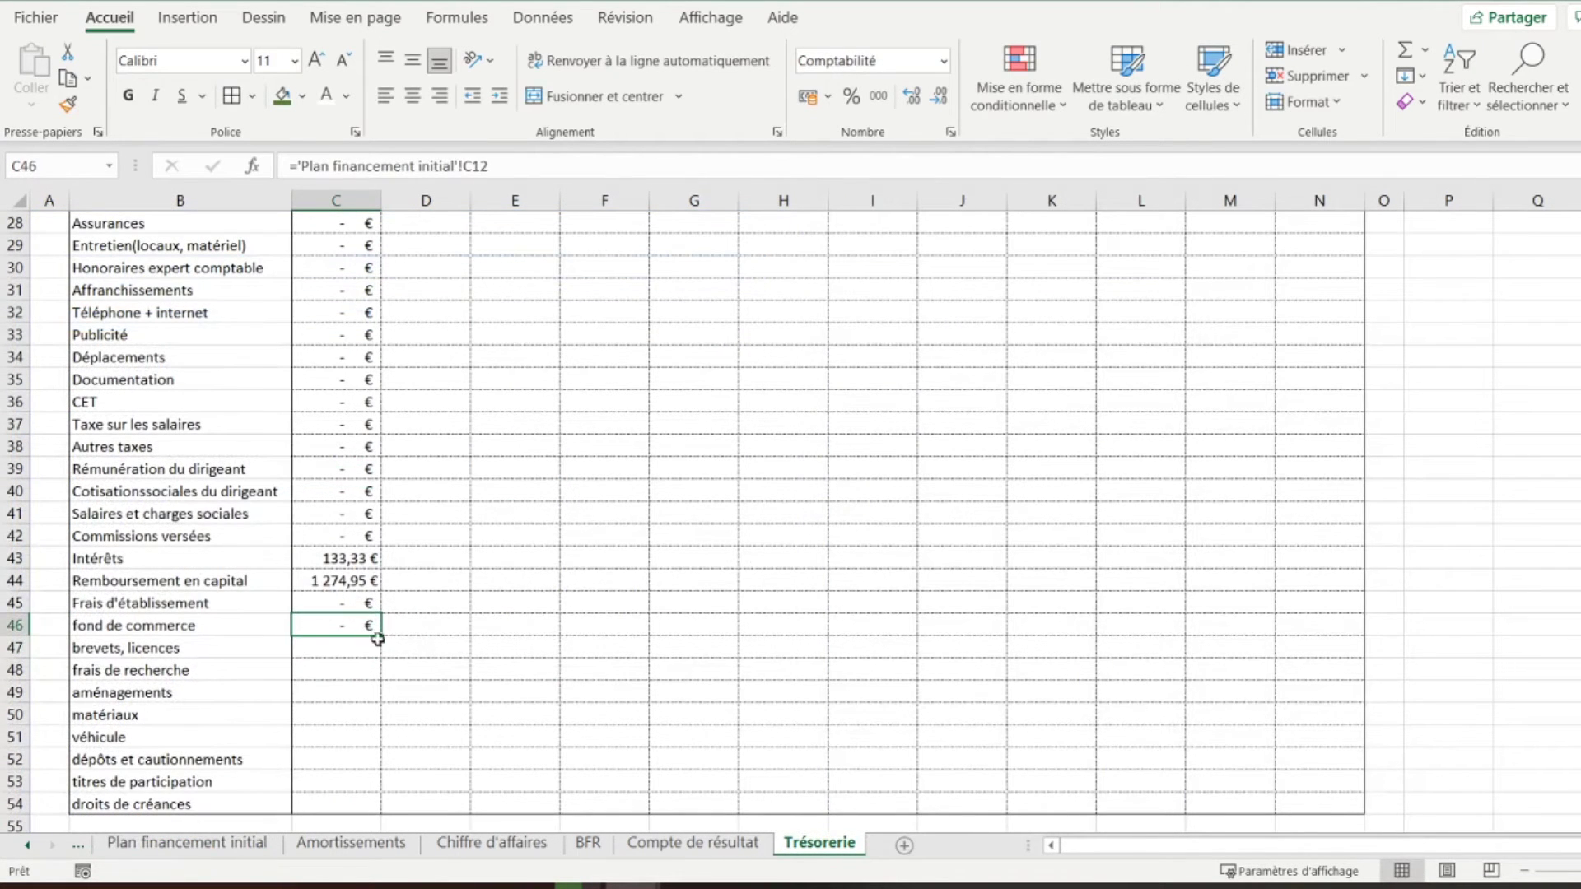
pyautogui.moveTo(383, 634); pyautogui.dragTo(379, 676)
# Link aménagements in C49 to 'Plan financement initial'!C17 and fill the formula down to véhicule in C51
pyautogui.click(333, 699)
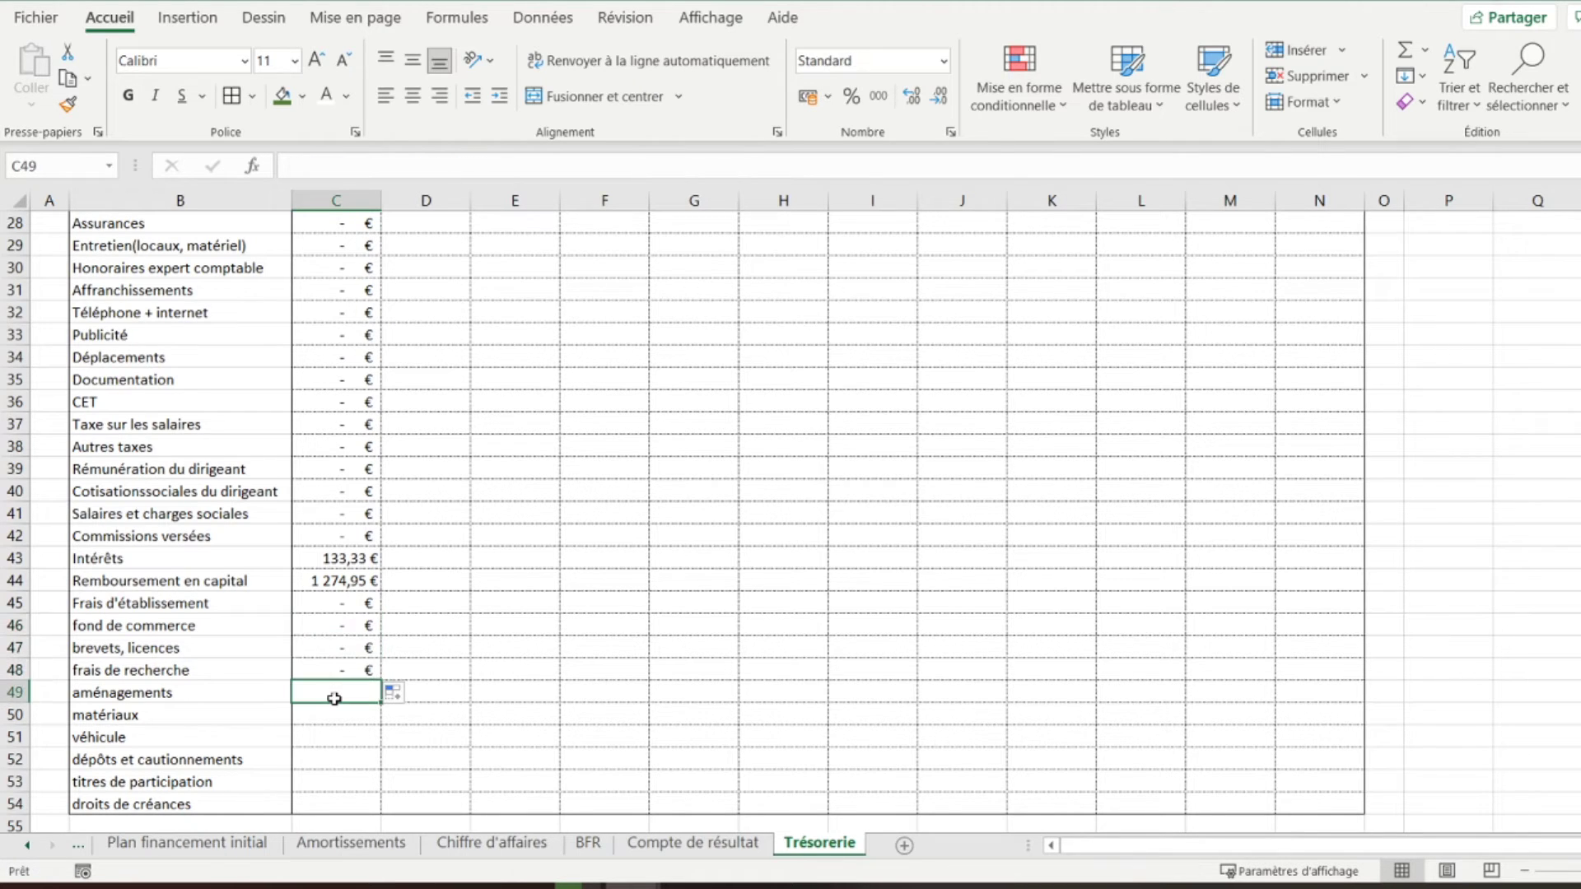
pyautogui.write('=')
pyautogui.click(233, 836)
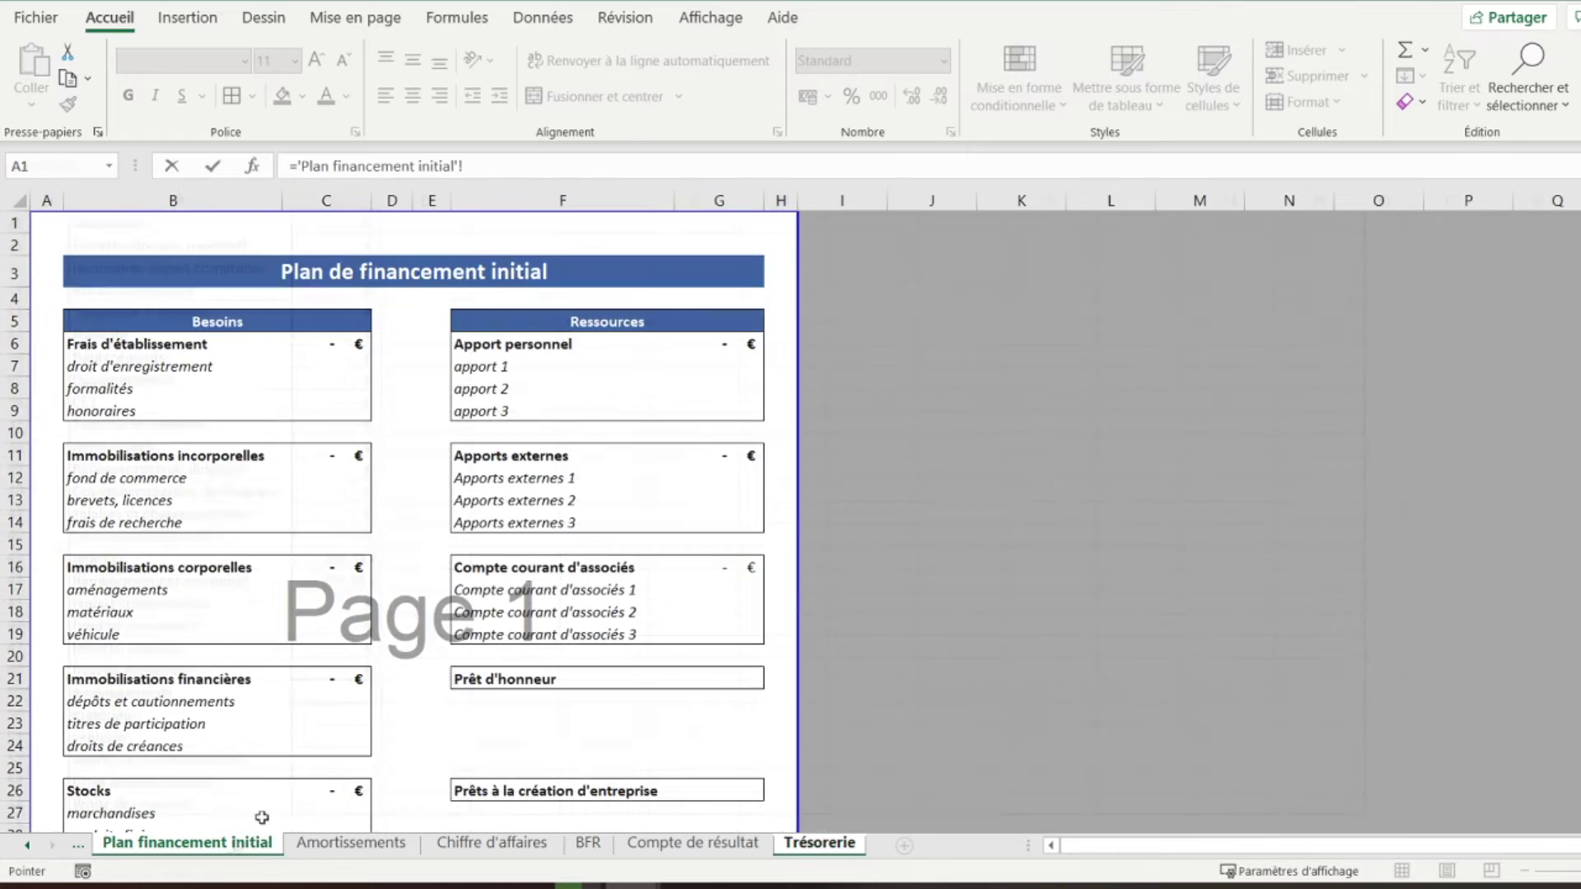
pyautogui.scroll(-1, 375, 544)
pyautogui.click(324, 513)
pyautogui.press('Return')
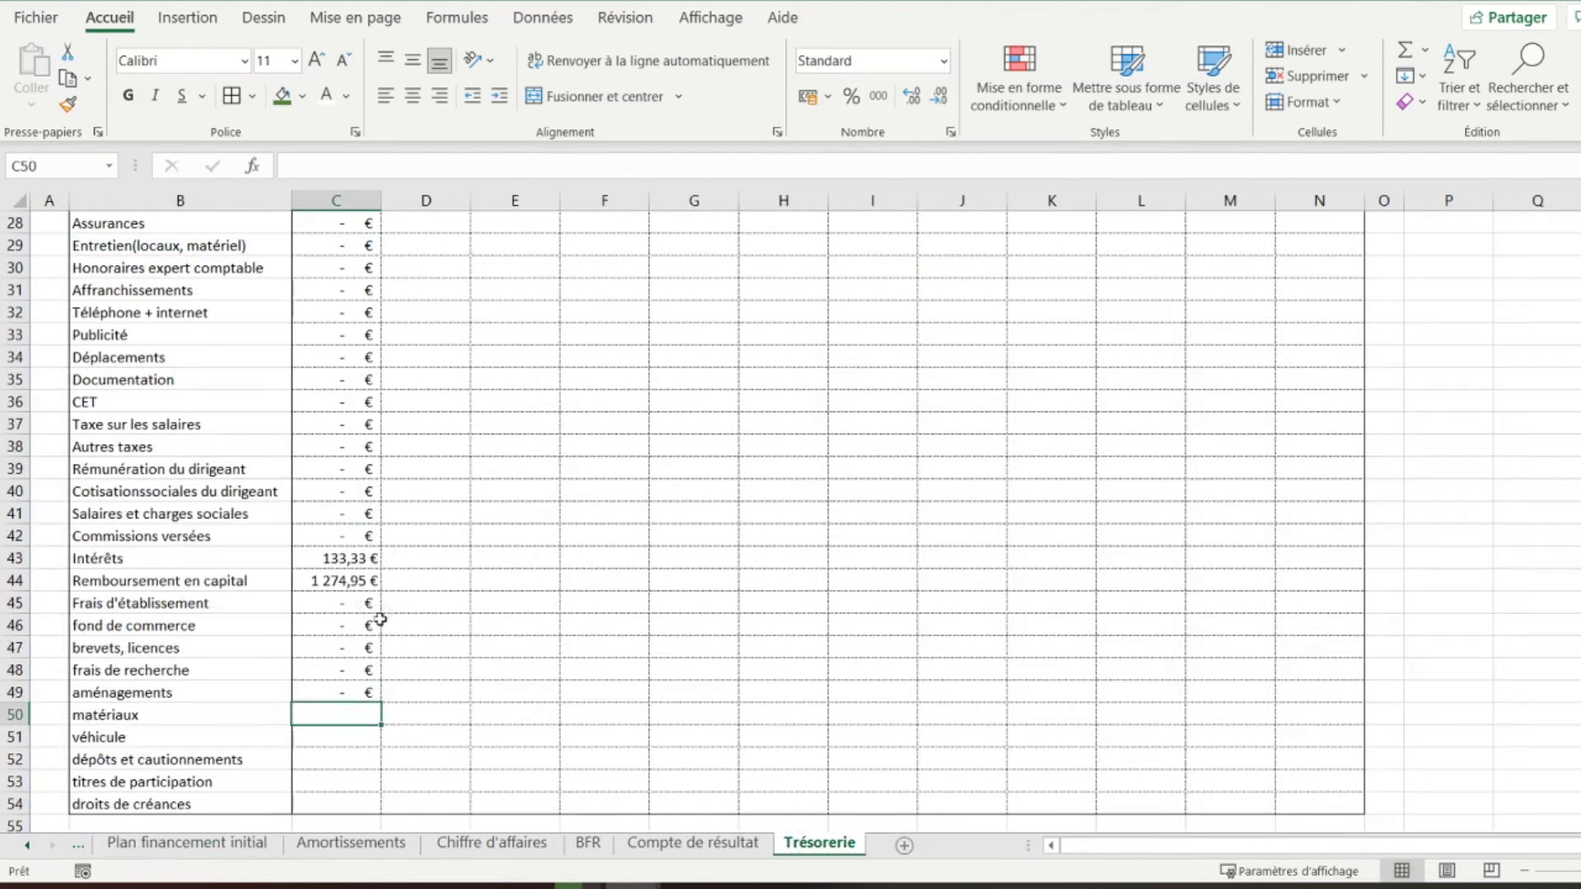
pyautogui.click(370, 691)
pyautogui.moveTo(379, 703); pyautogui.dragTo(363, 738)
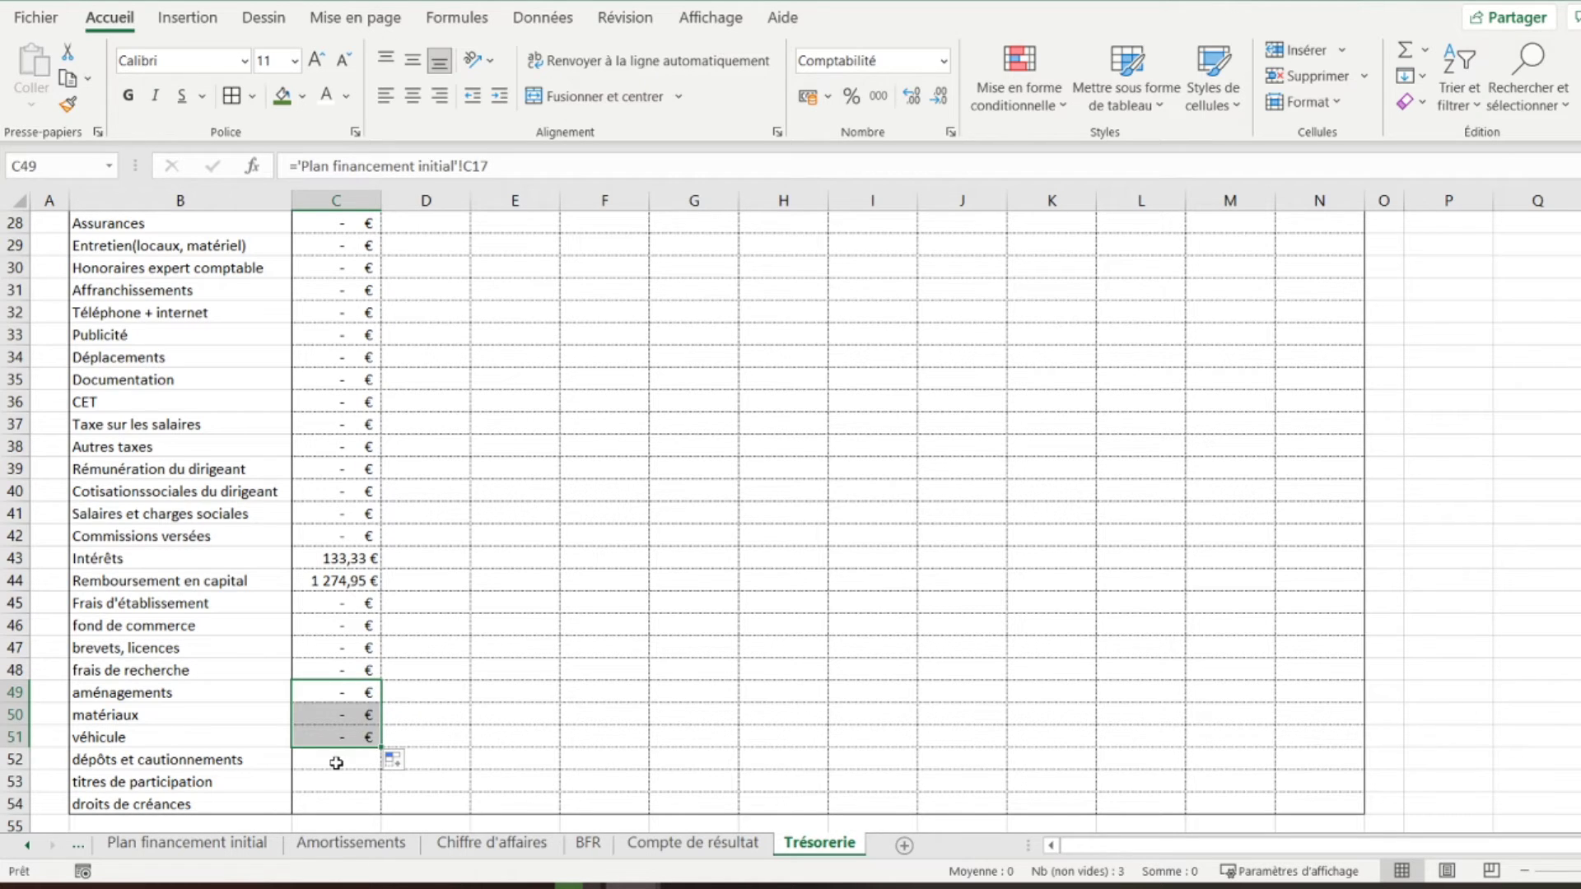
# Link dépôts et cautionnements in C52 to 'Plan financement initial'!C22 and fill the formula down to droits de créances in C54
pyautogui.click(336, 763)
pyautogui.write('=')
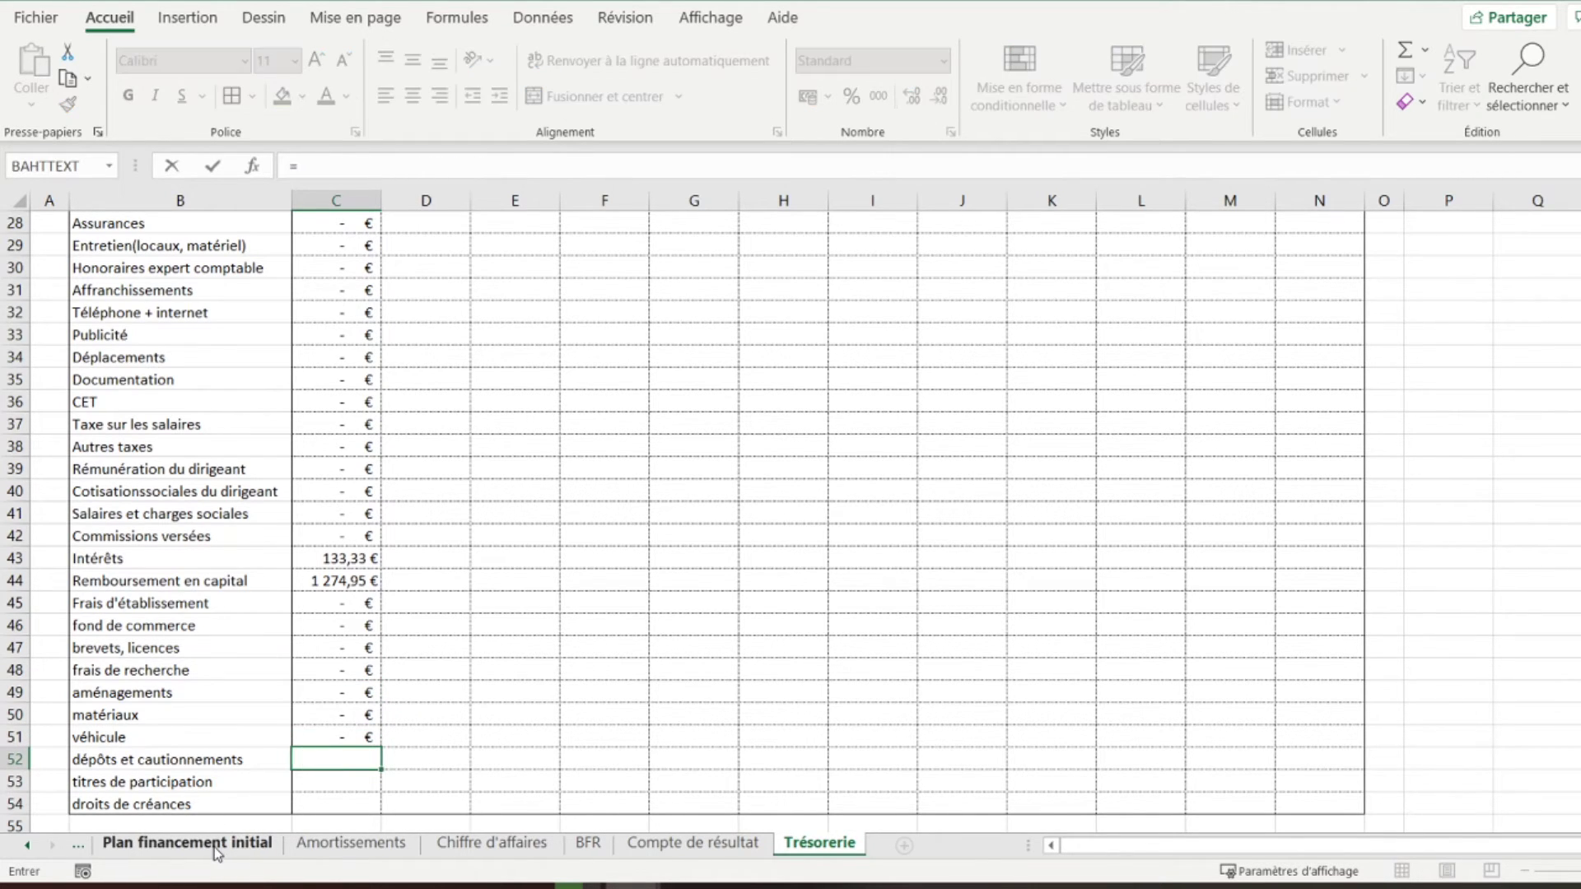
pyautogui.click(214, 844)
pyautogui.scroll(-1, 321, 579)
pyautogui.click(327, 557)
pyautogui.press('Return')
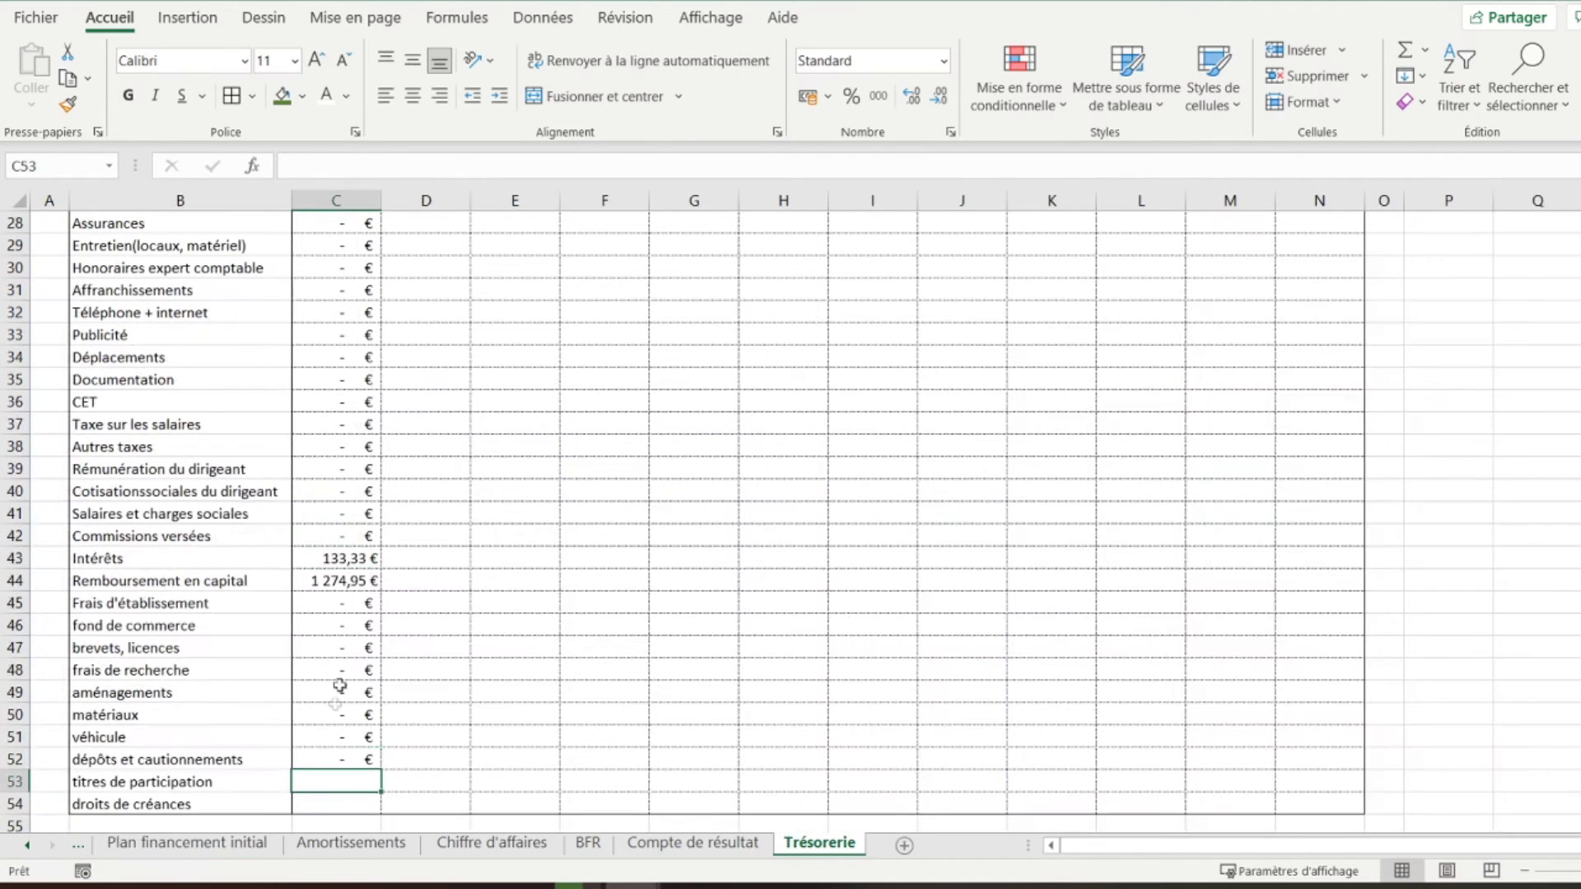
pyautogui.click(350, 754)
pyautogui.moveTo(377, 768); pyautogui.dragTo(370, 805)
pyautogui.click(464, 761)
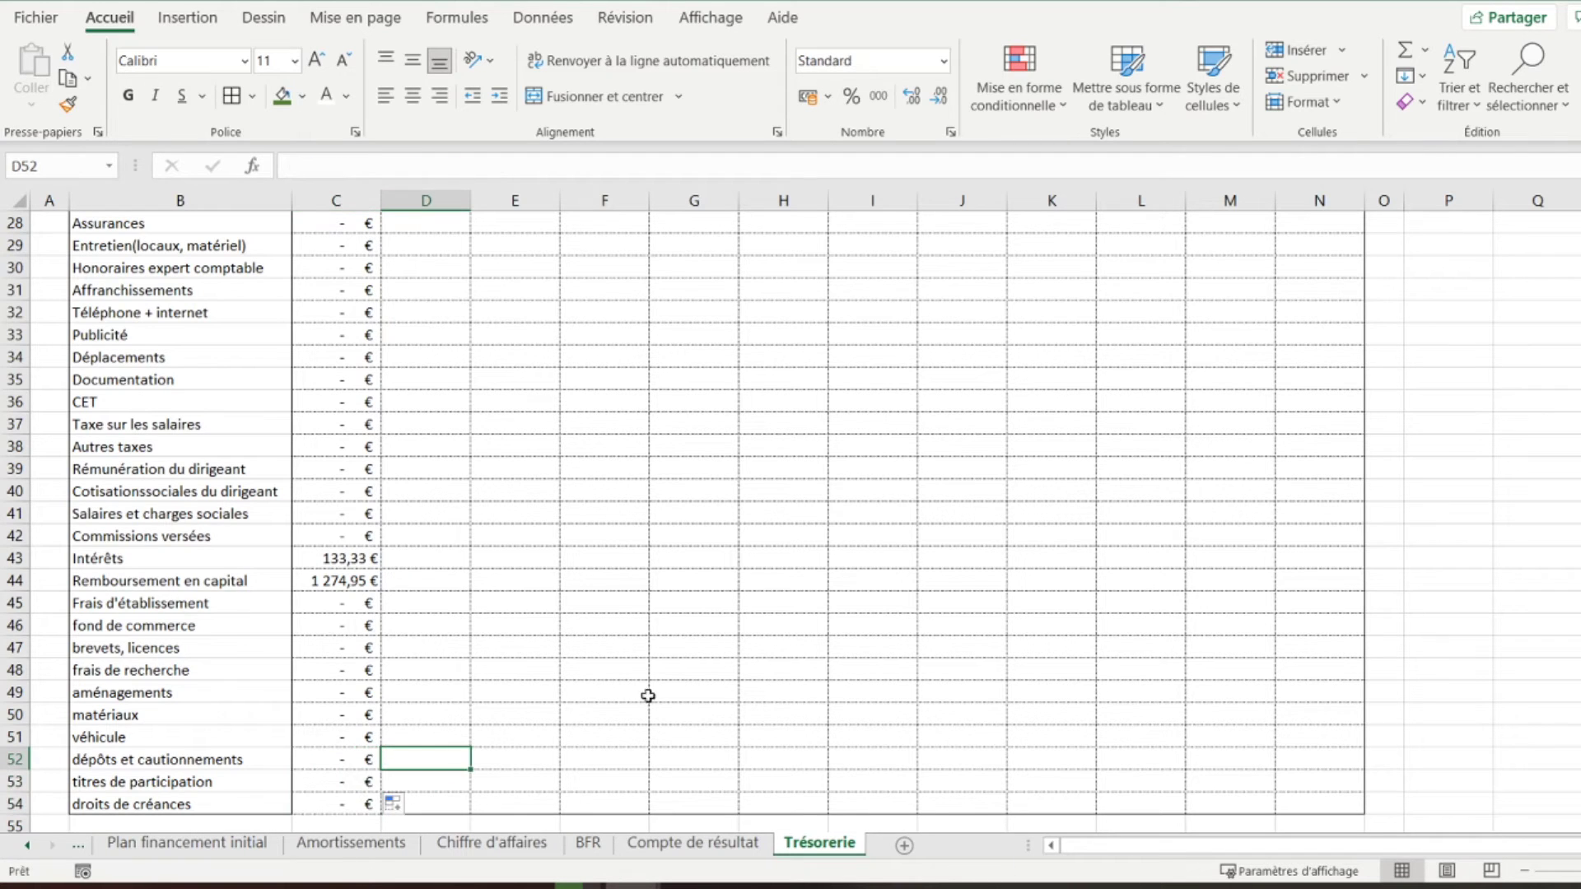
# Add a bottom border to the droits de créances cell C54
pyautogui.click(331, 803)
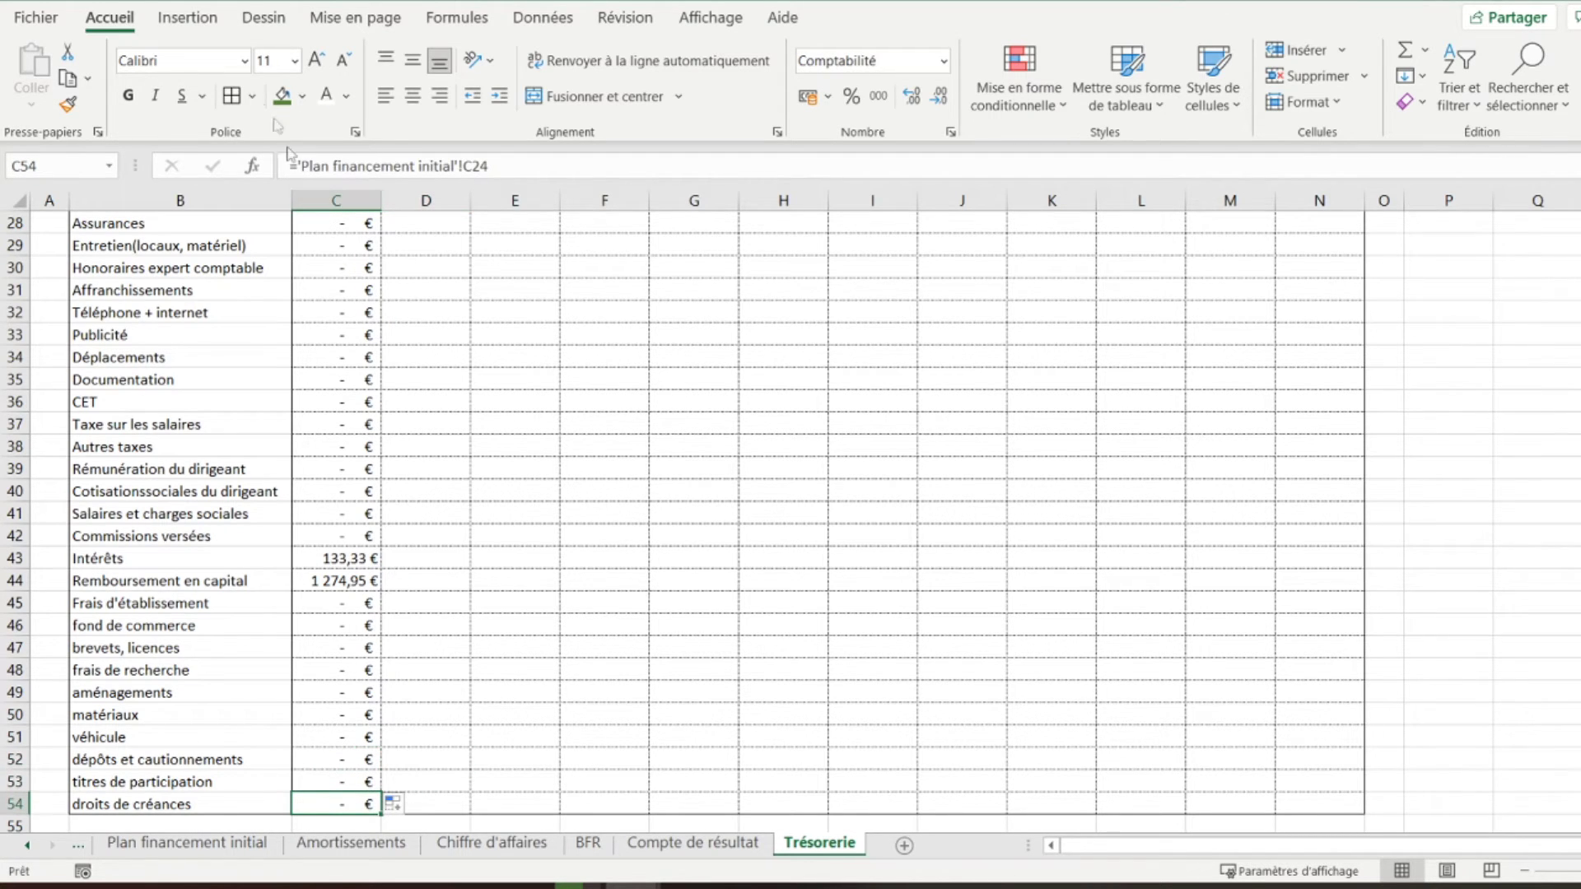
pyautogui.click(253, 97)
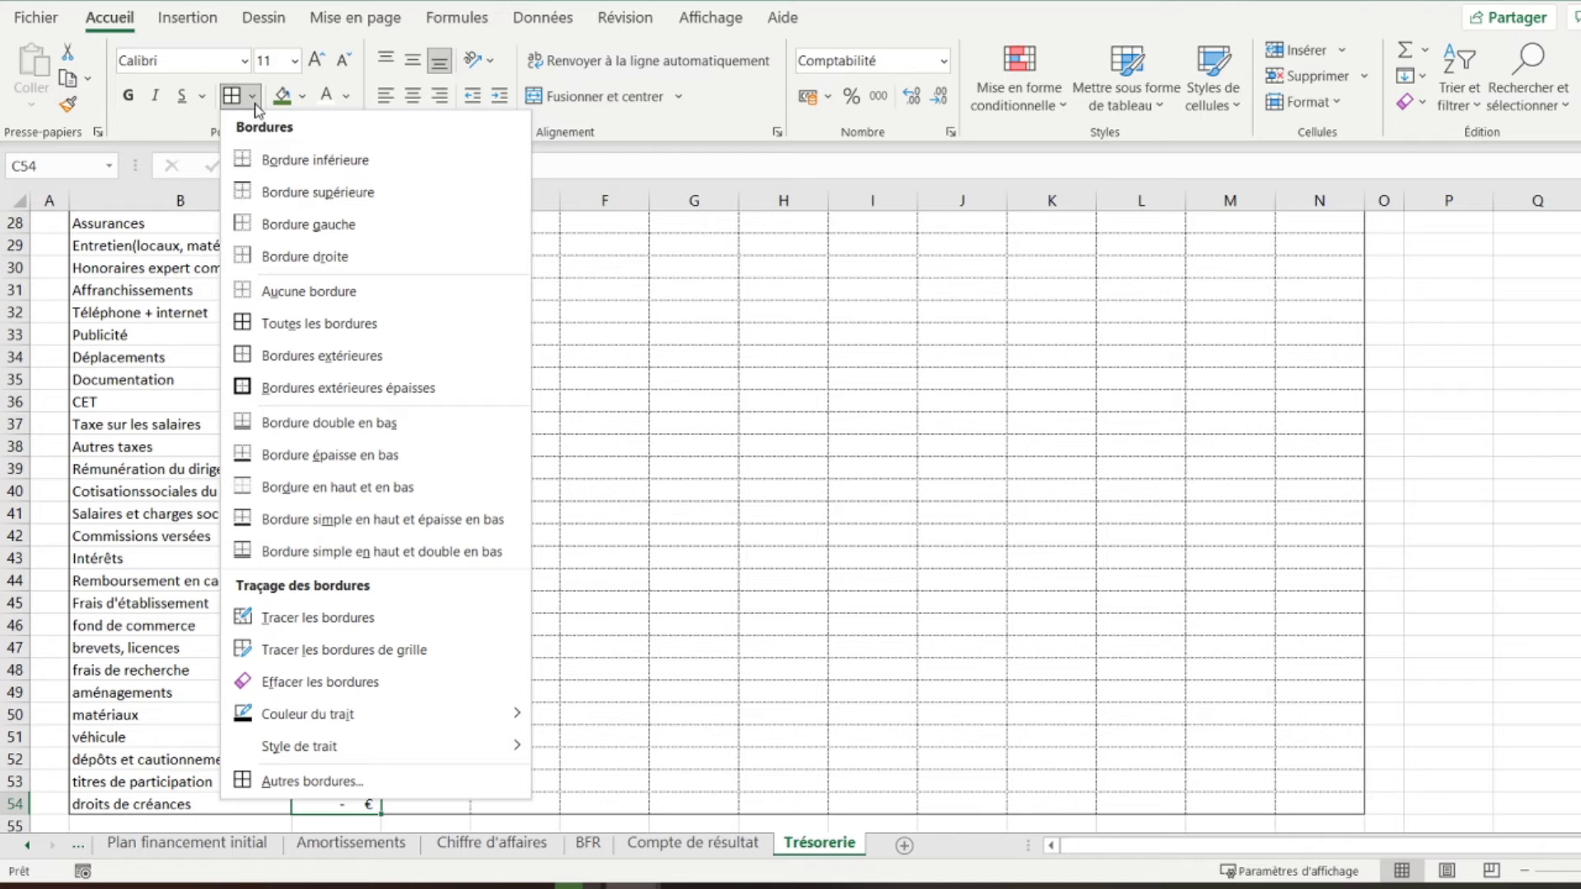
pyautogui.click(263, 160)
pyautogui.click(498, 494)
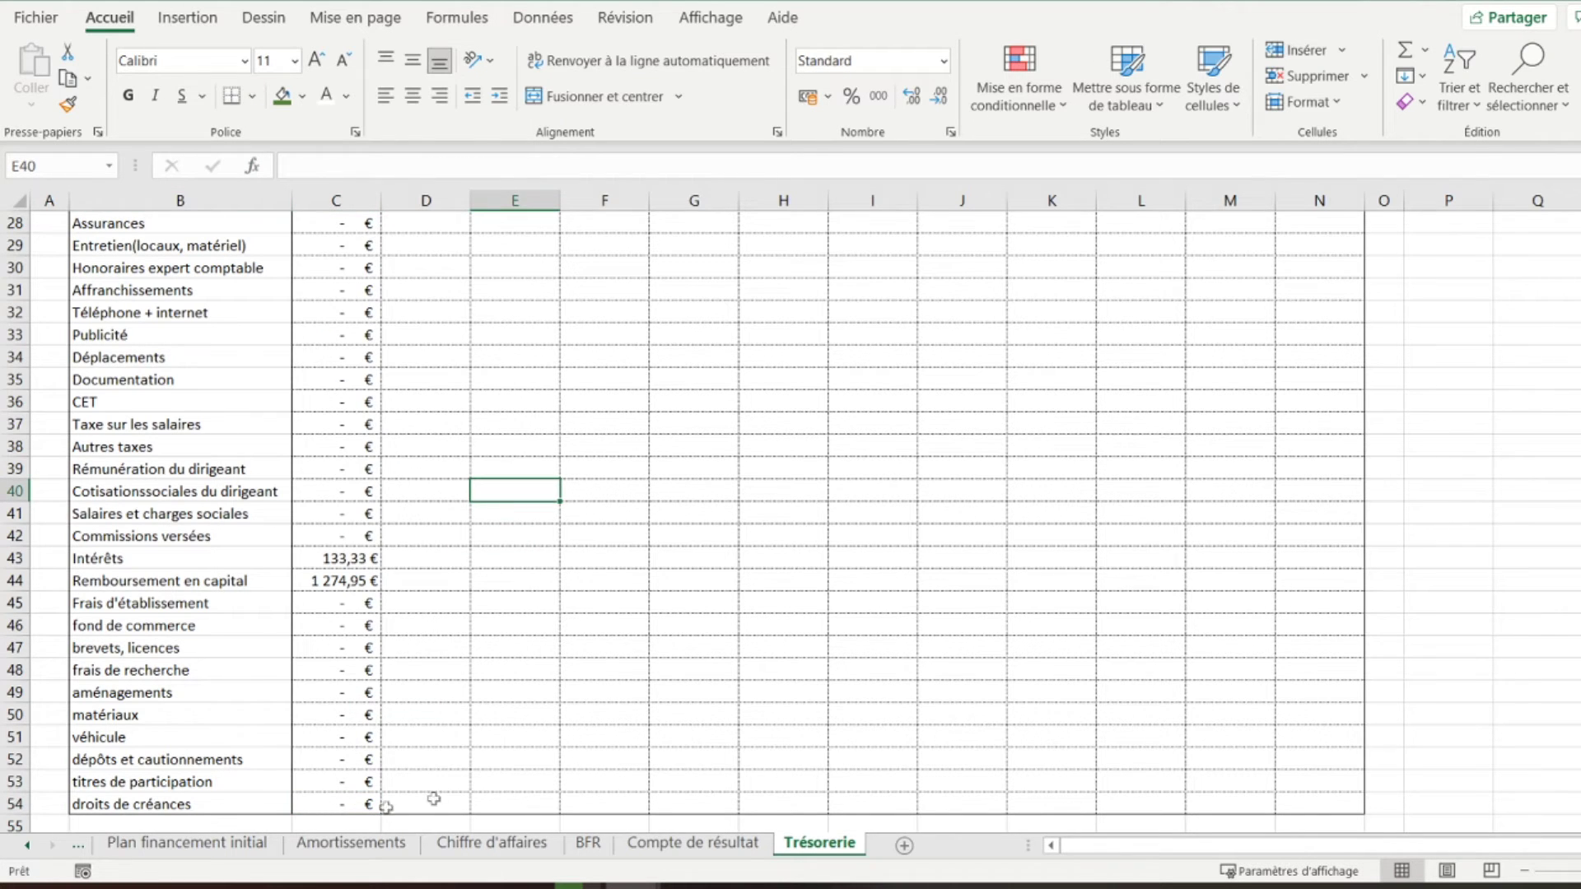
# Shade the unused cells D45:N54, from Frais d'établissement to droits de créances, with a light grey theme fill
pyautogui.scroll(1, 358, 604)
pyautogui.scroll(-1, 356, 600)
pyautogui.click(418, 603)
pyautogui.moveTo(418, 603)
pyautogui.mouseDown()
pyautogui.moveTo(1284, 780)
pyautogui.moveTo(1317, 803)
pyautogui.mouseUp()
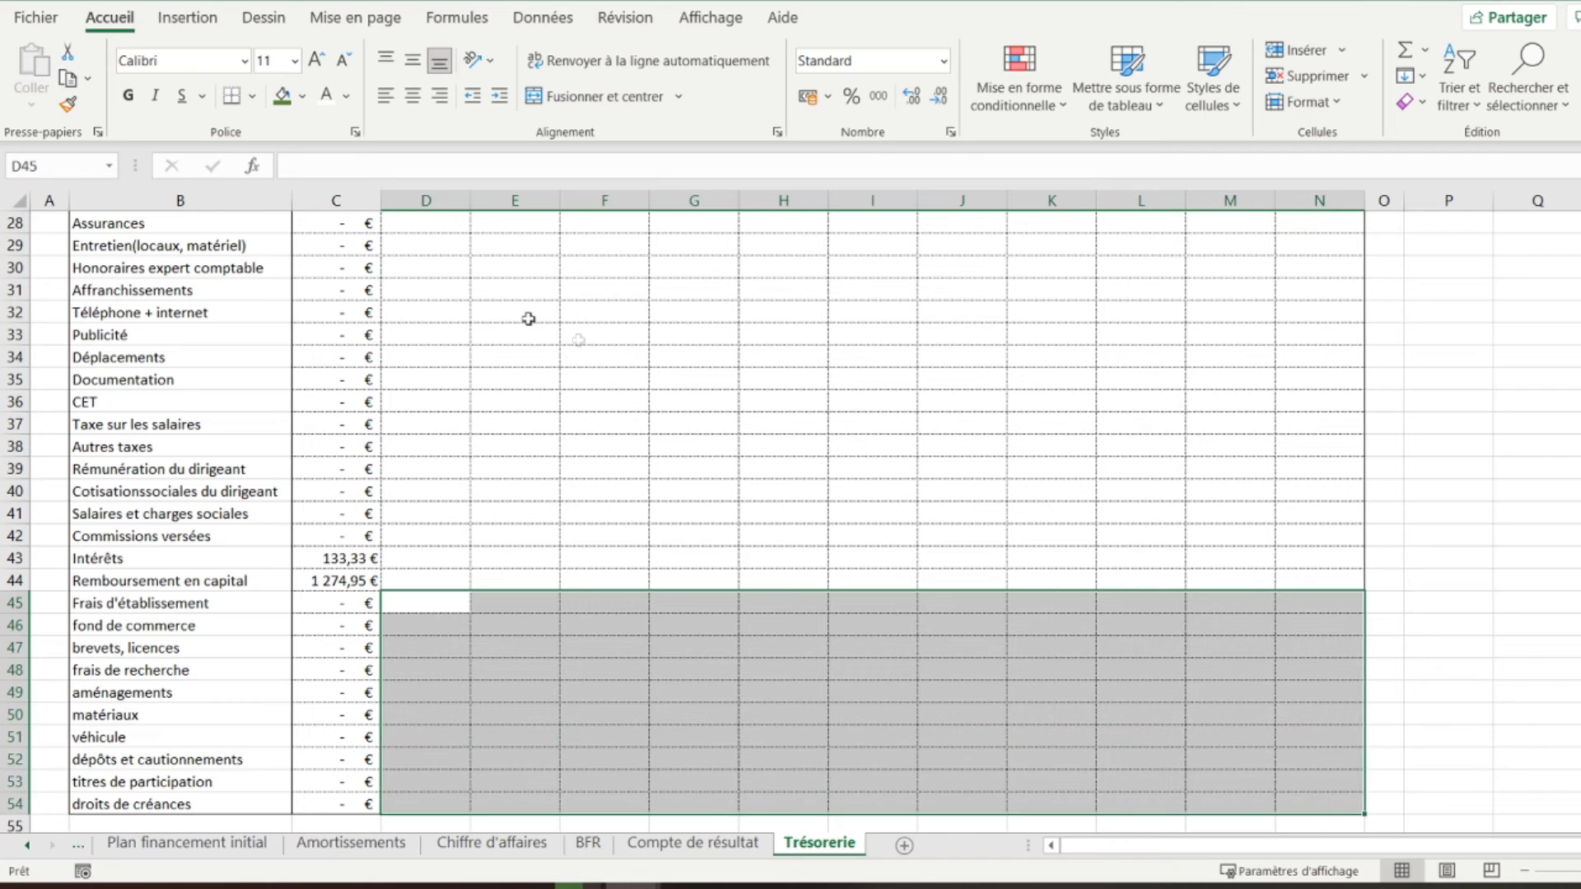
pyautogui.click(282, 96)
pyautogui.click(302, 95)
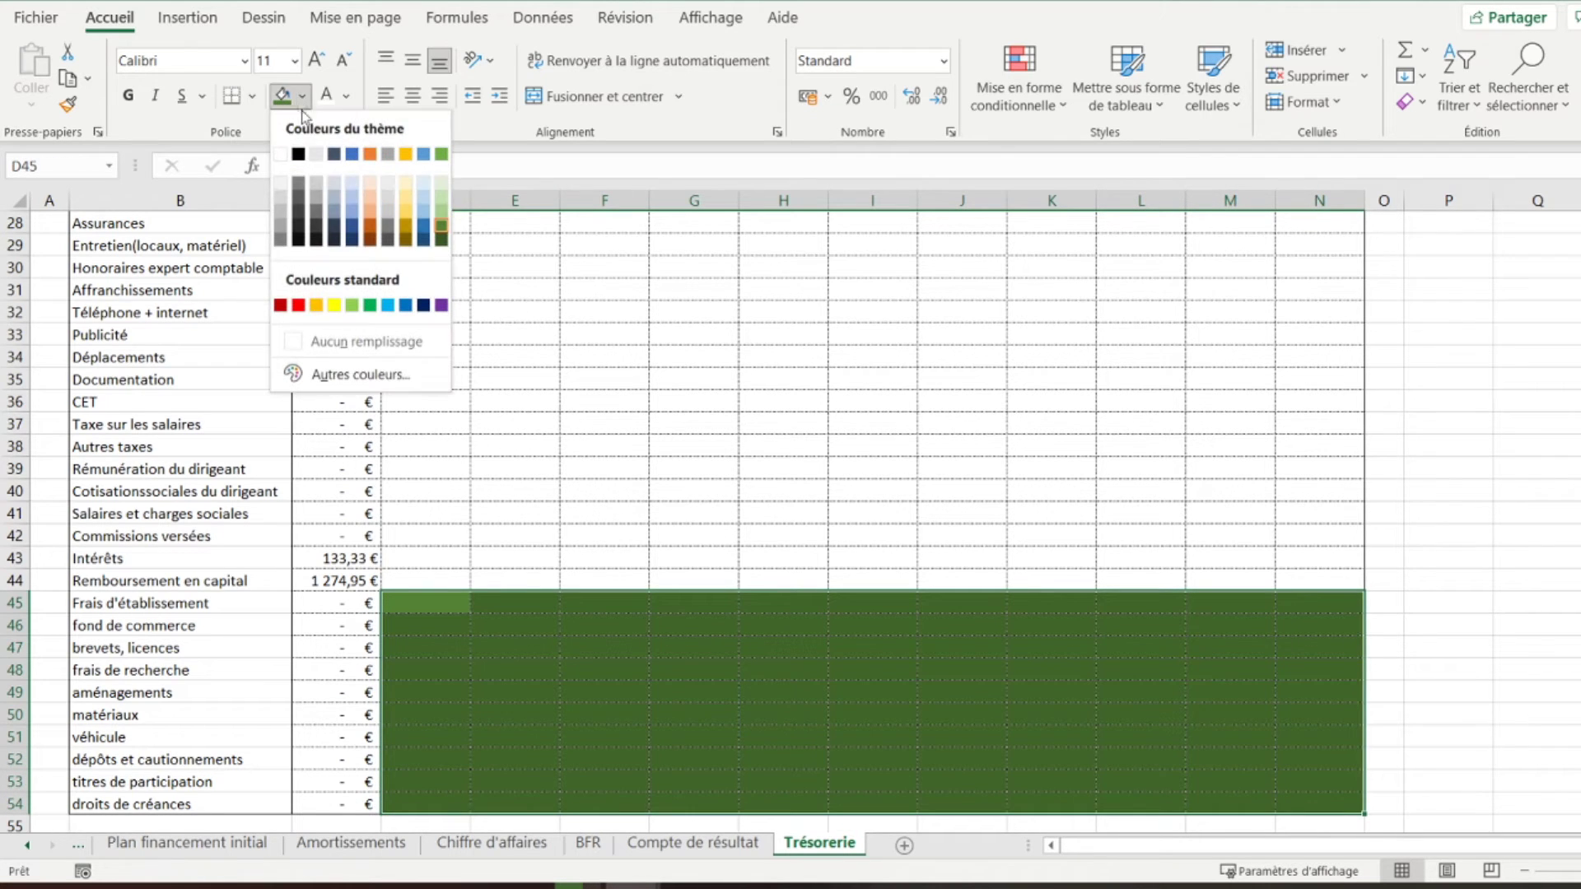
pyautogui.click(316, 196)
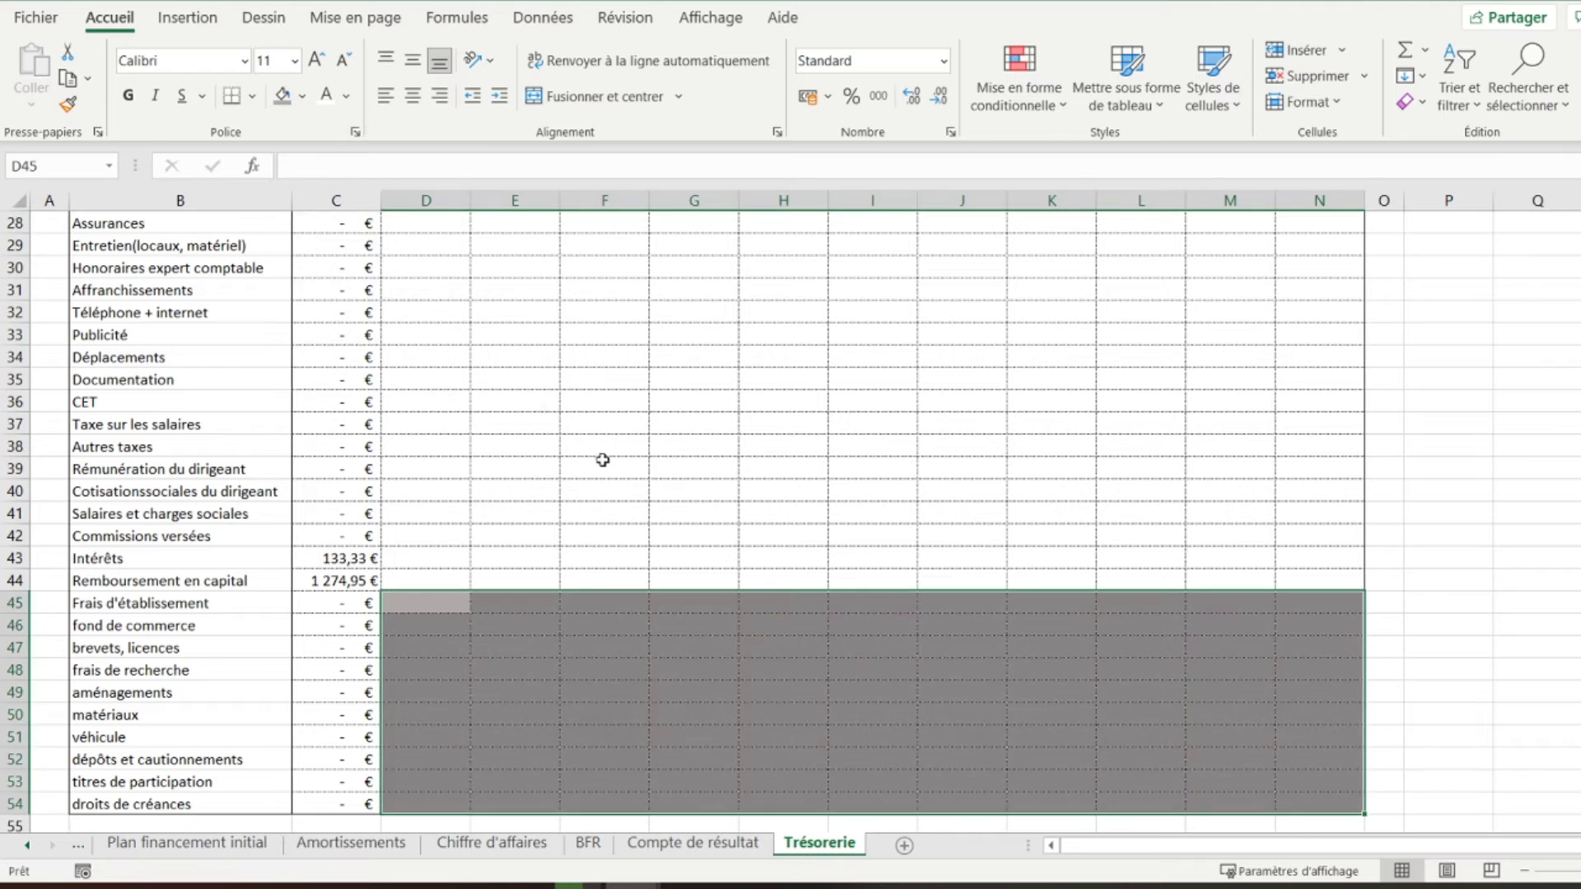
pyautogui.scroll(7, 602, 459)
pyautogui.scroll(-8, 617, 469)
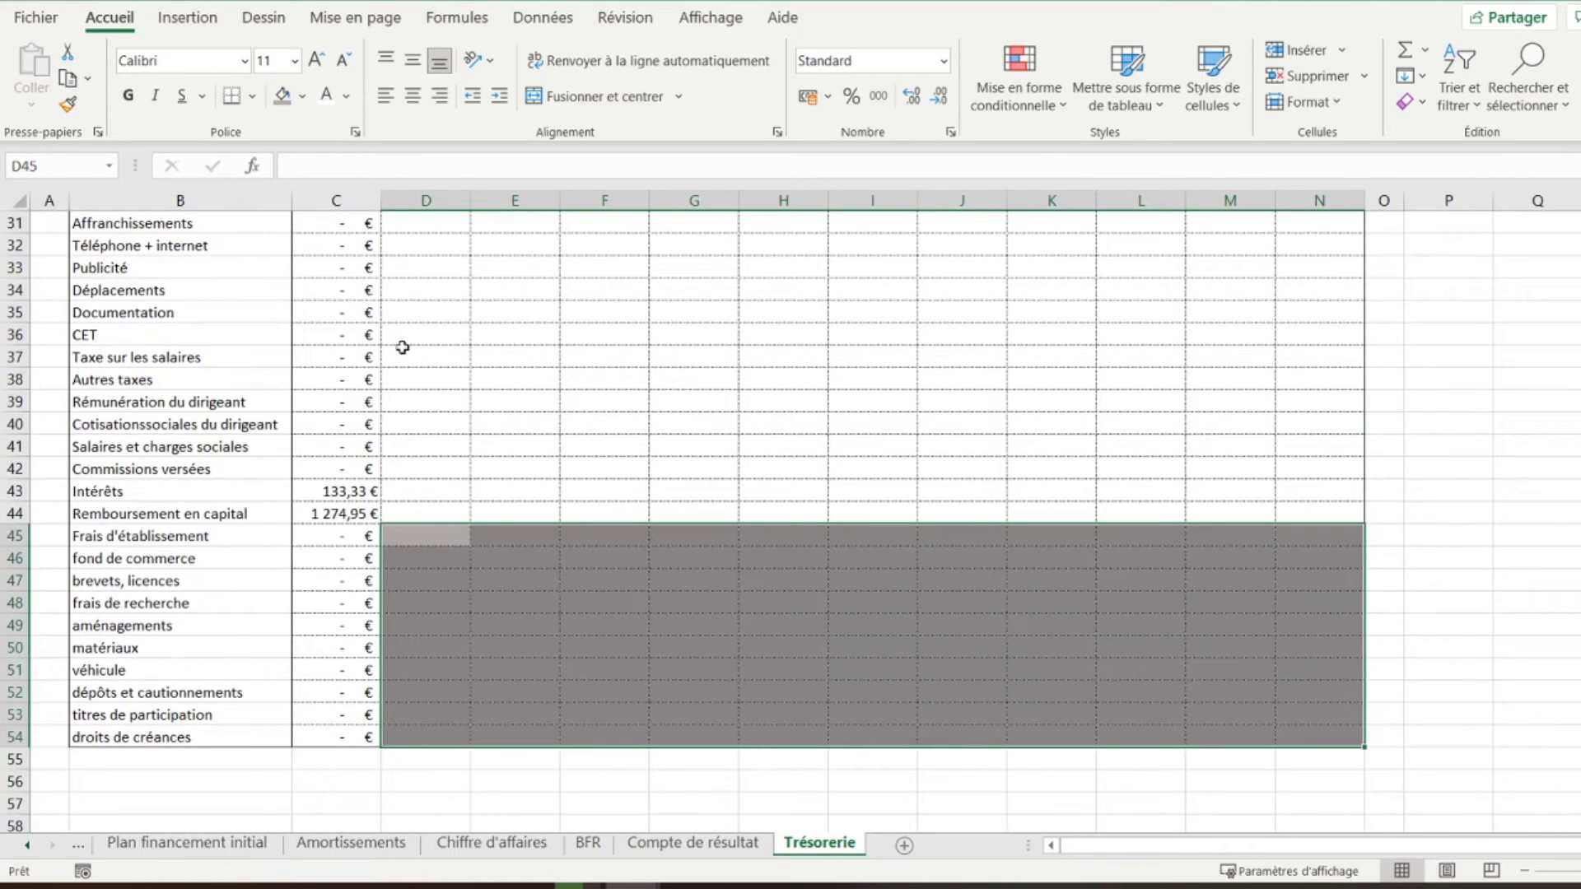
pyautogui.click(302, 96)
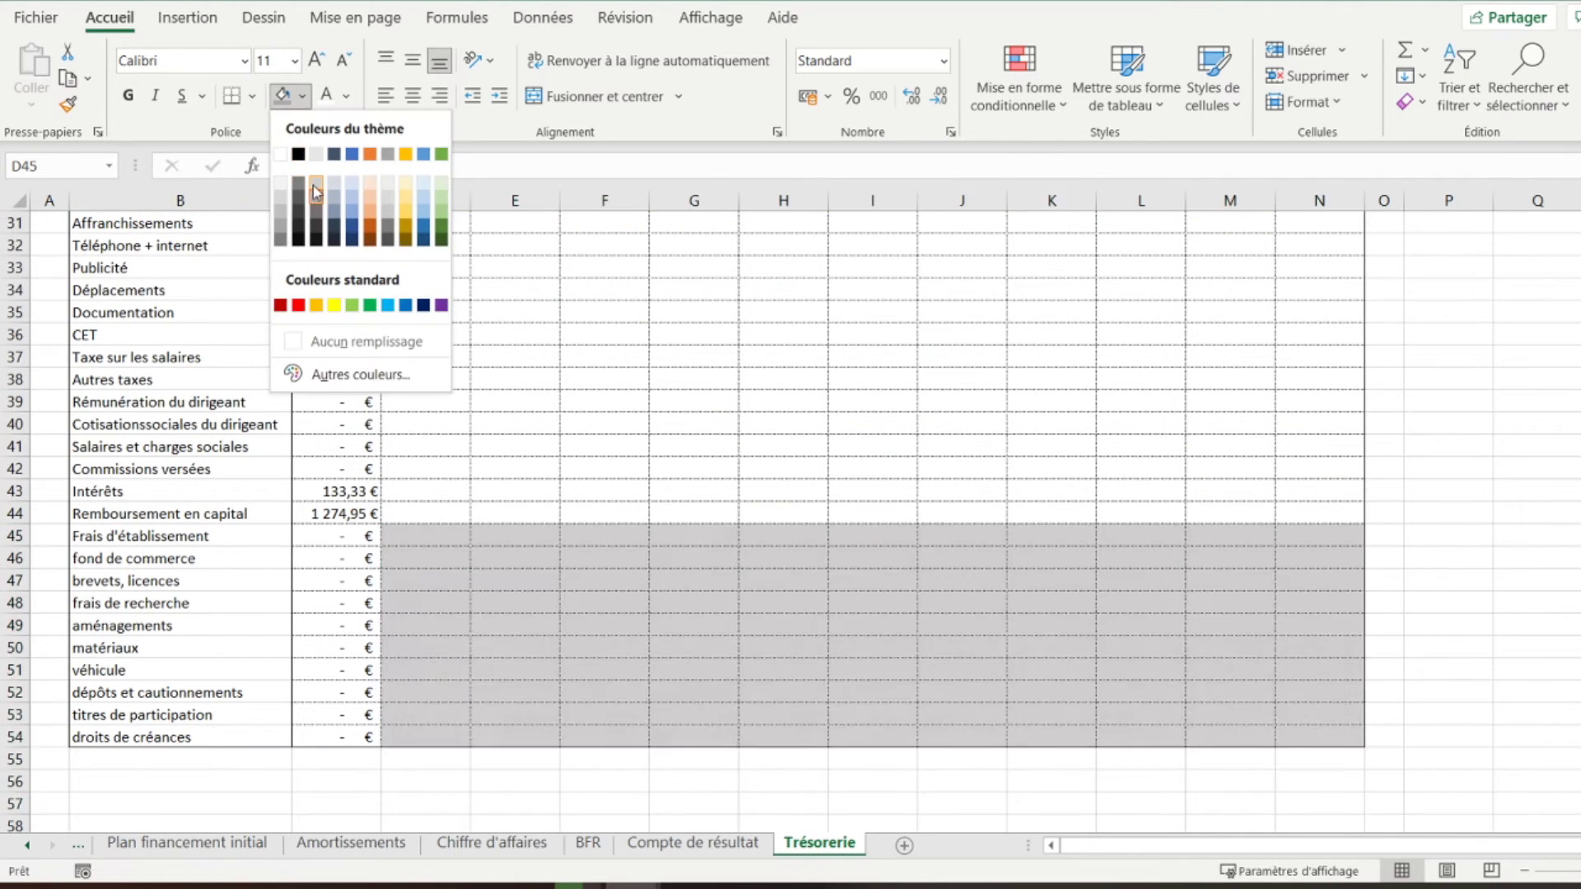
pyautogui.click(315, 189)
pyautogui.click(428, 338)
# Copy C20:C44, paste only the formulas into D20:N44 for the remaining months, and apply the euro accounting number format
pyautogui.scroll(7, 431, 343)
pyautogui.scroll(3, 431, 408)
pyautogui.scroll(-10, 427, 406)
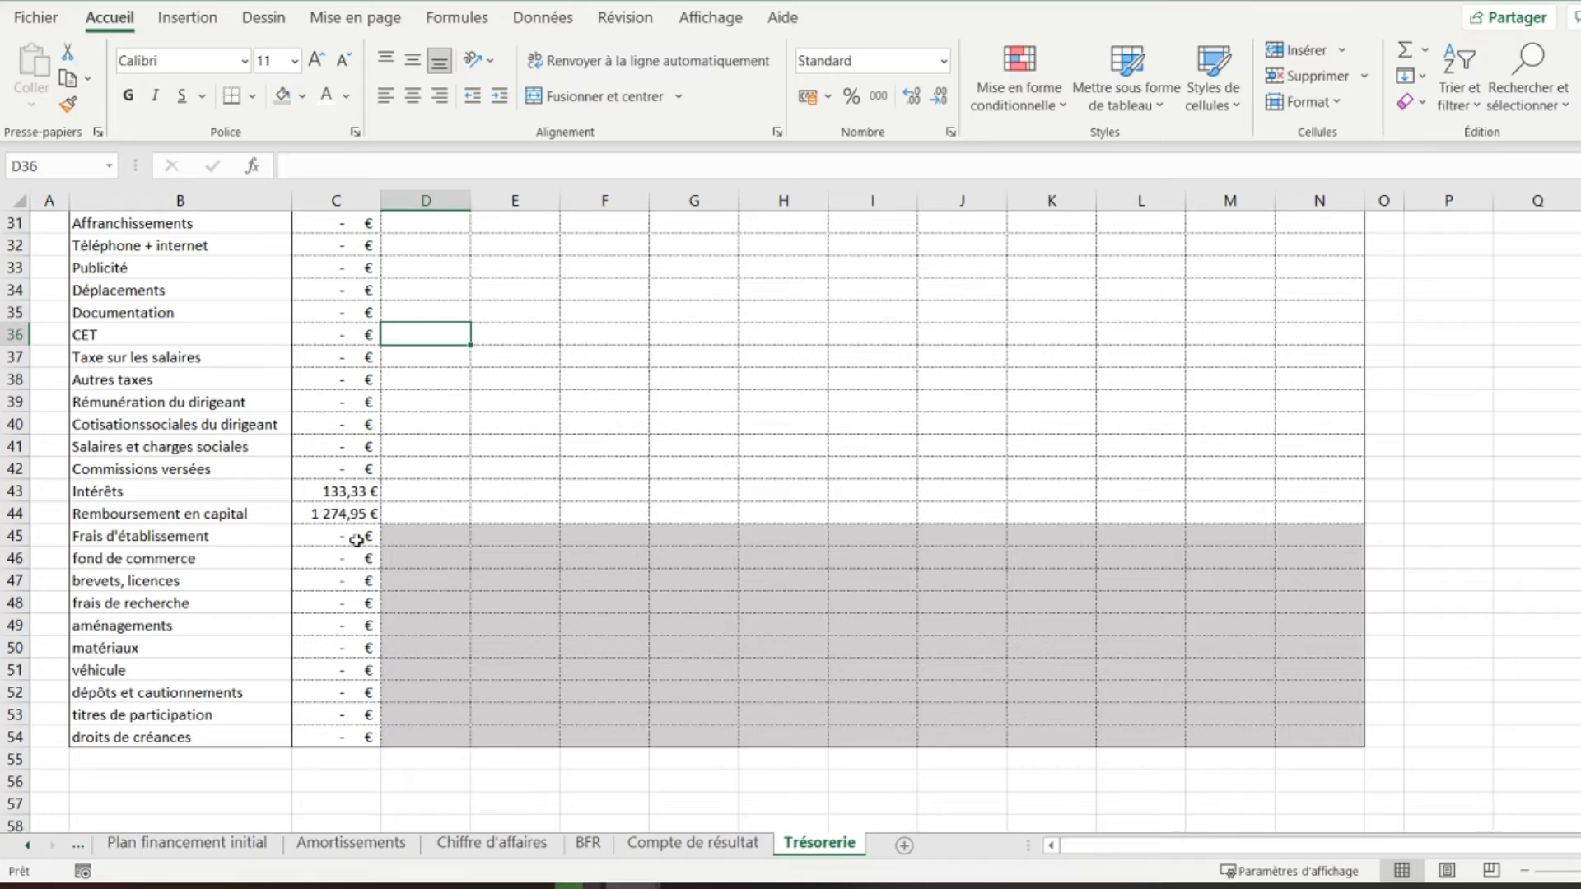
pyautogui.scroll(4, 355, 539)
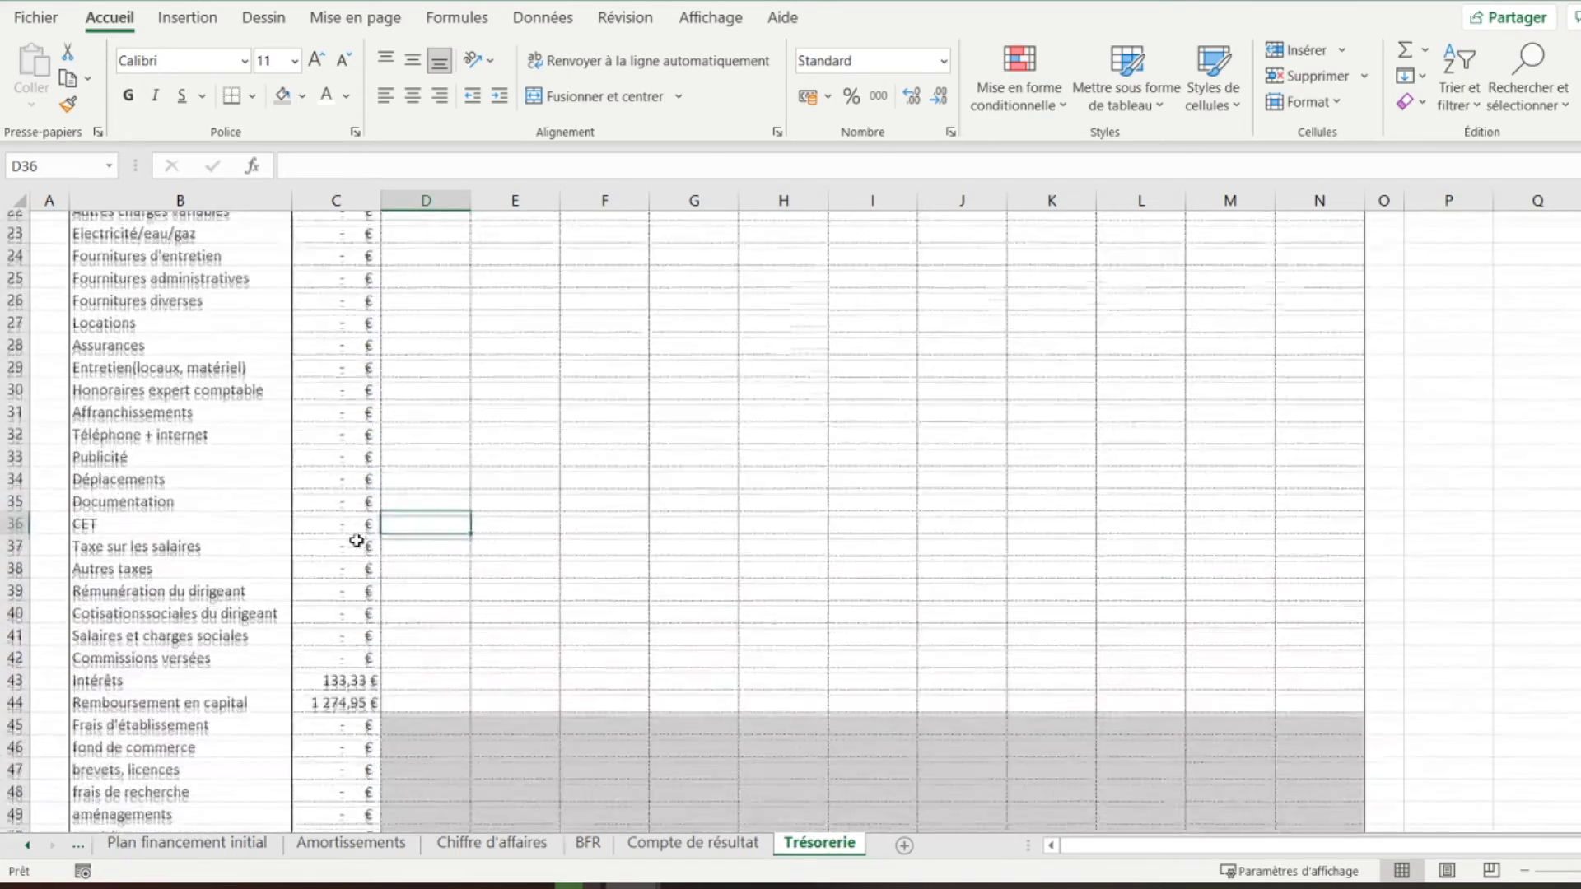
pyautogui.moveTo(334, 245); pyautogui.dragTo(330, 781)
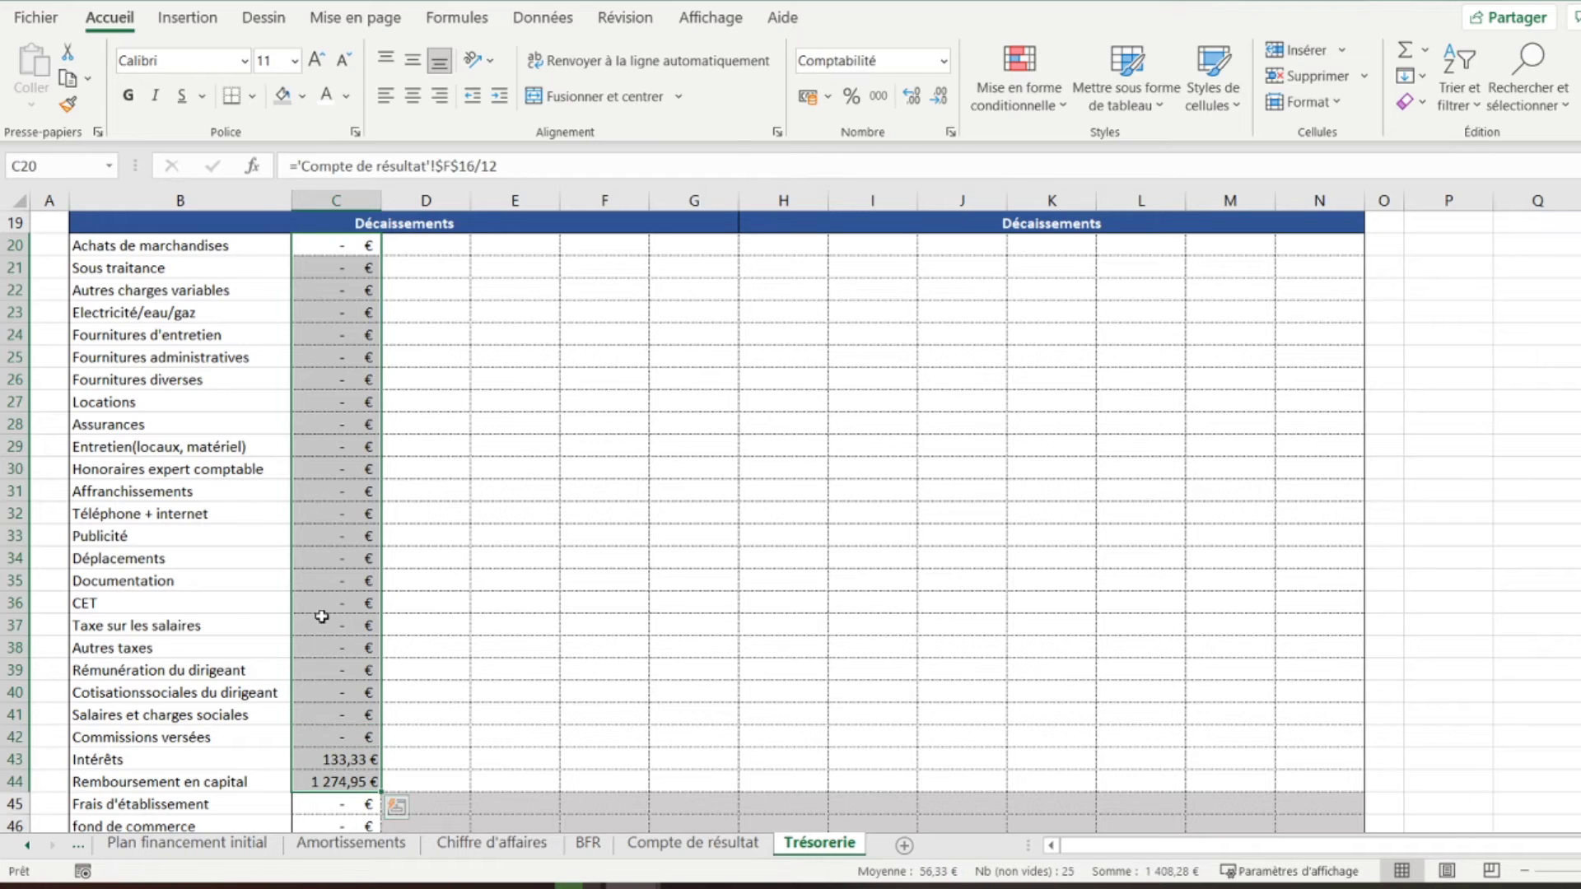
pyautogui.rightClick(321, 619)
pyautogui.click(457, 28)
pyautogui.moveTo(431, 247)
pyautogui.mouseDown()
pyautogui.moveTo(516, 283)
pyautogui.moveTo(1314, 777)
pyautogui.mouseUp()
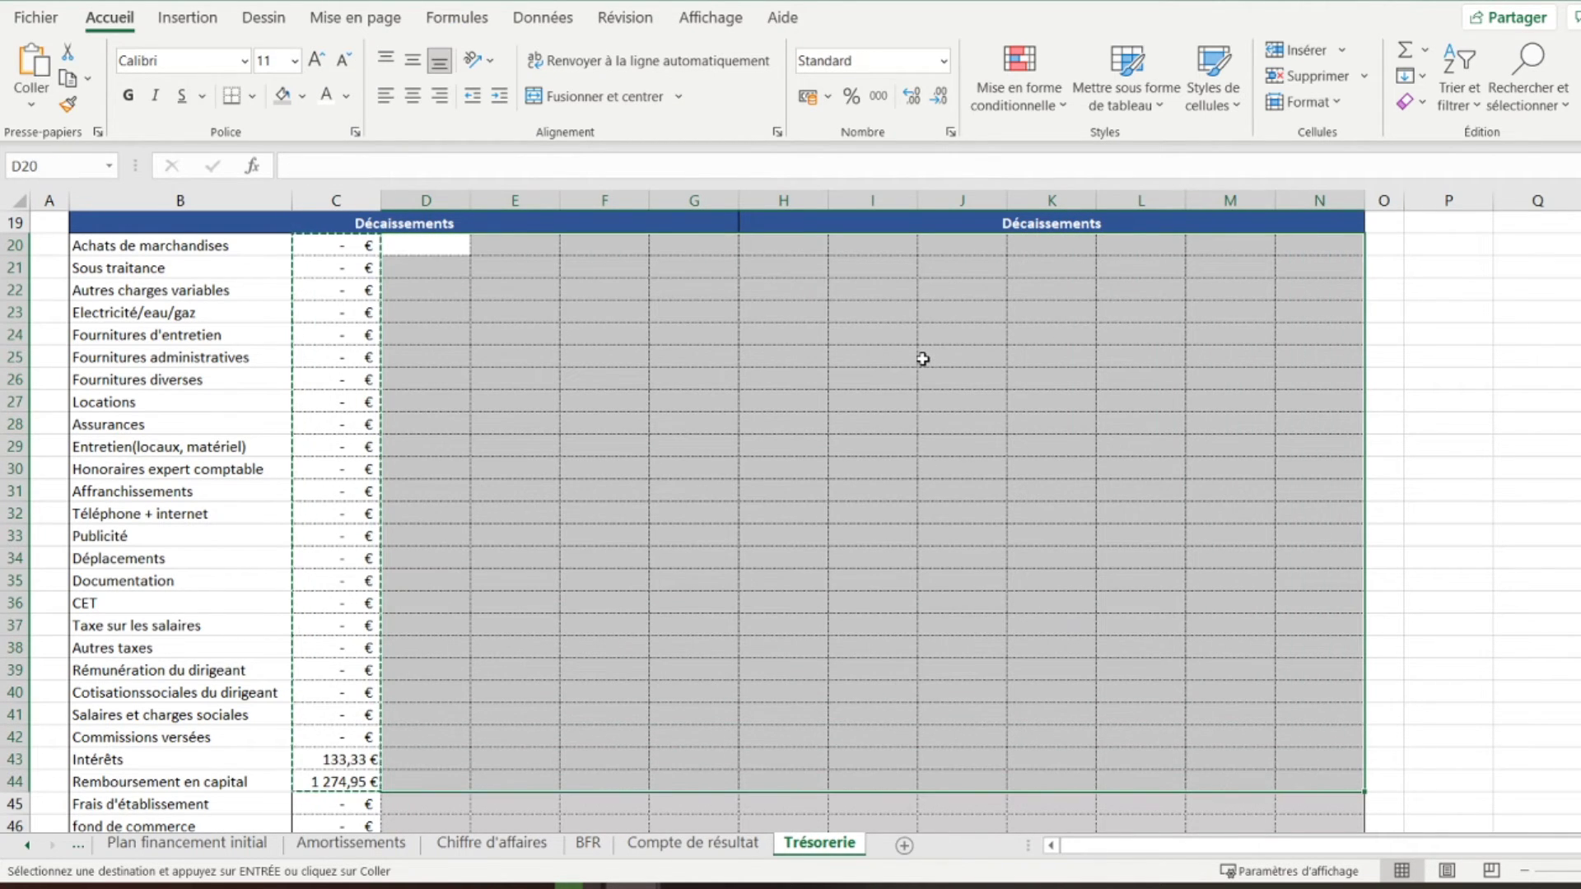
pyautogui.rightClick(922, 359)
pyautogui.click(1042, 372)
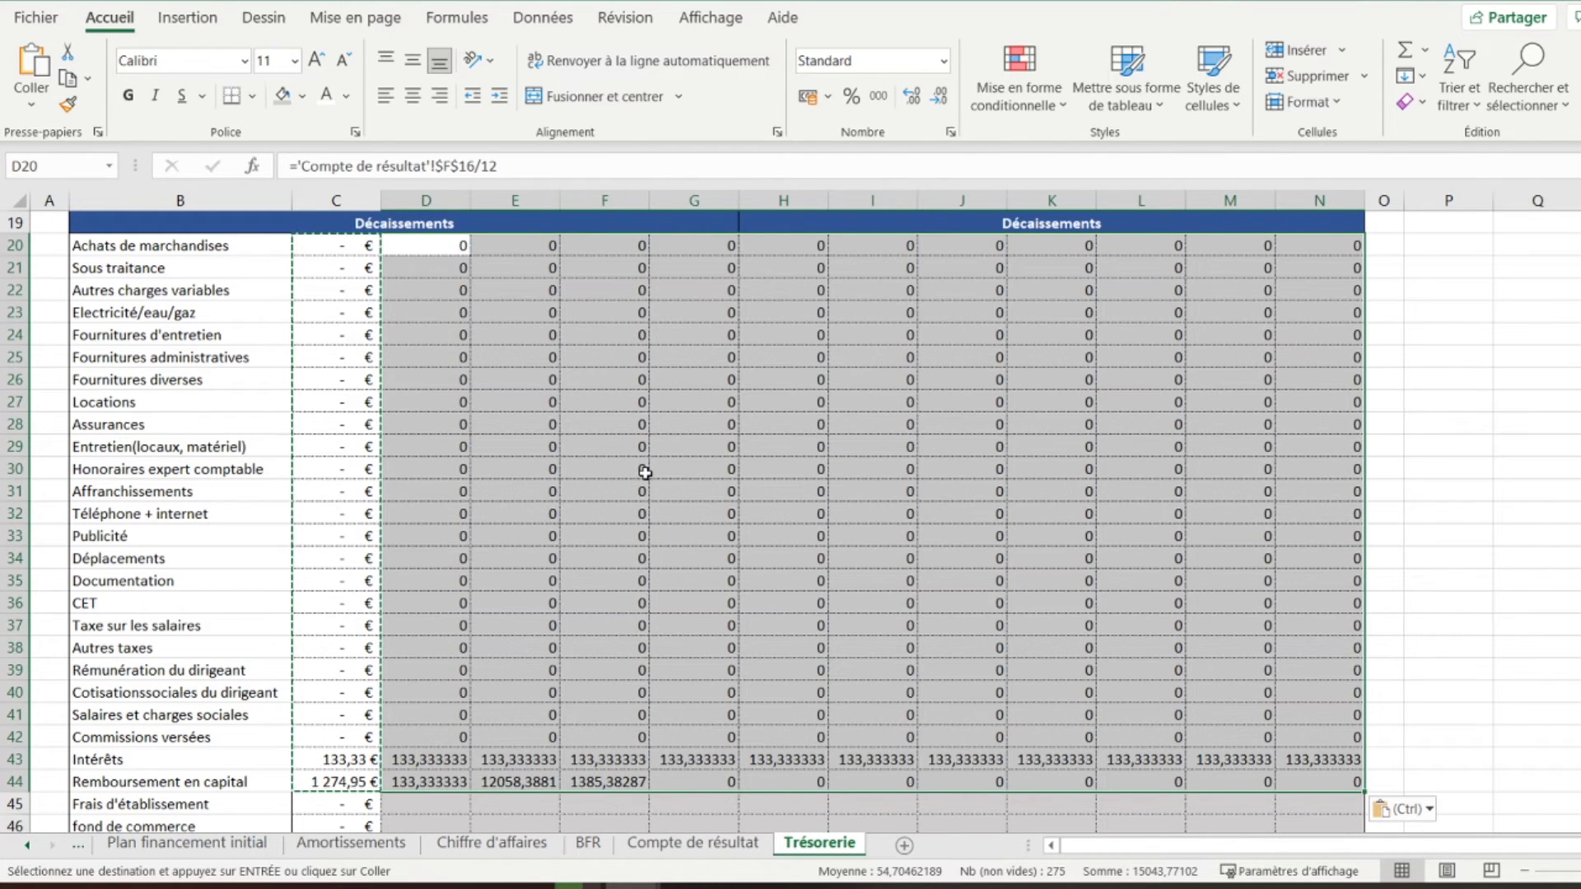
pyautogui.click(806, 97)
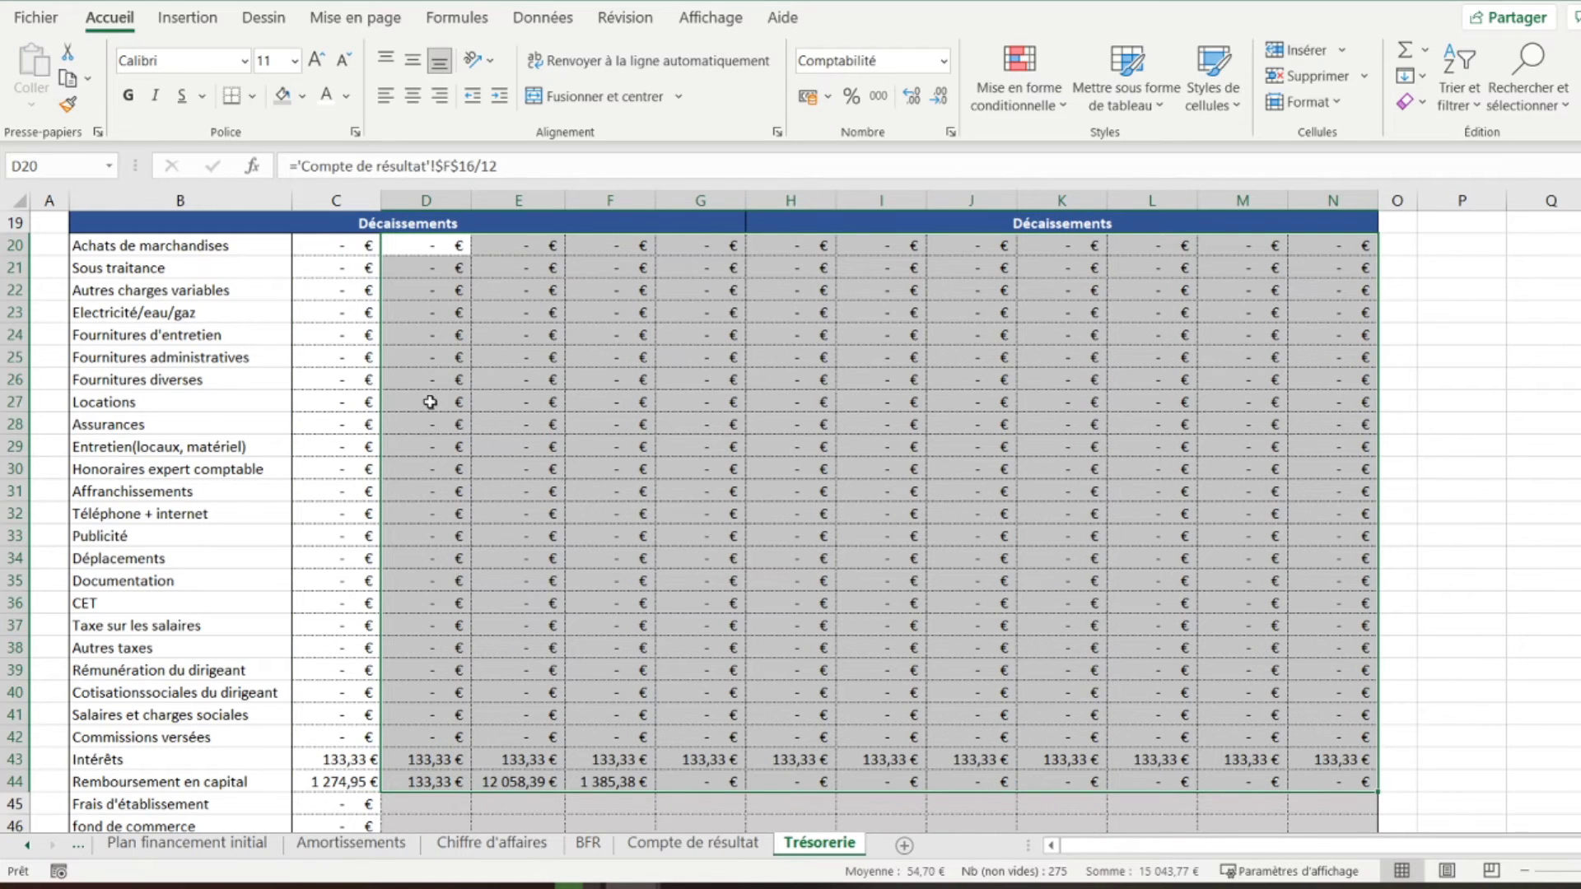
# Make the three Amortissements references in the January Remboursement en capital formula (C44) absolute: $D$21, $D$48 and $D$75
pyautogui.click(431, 403)
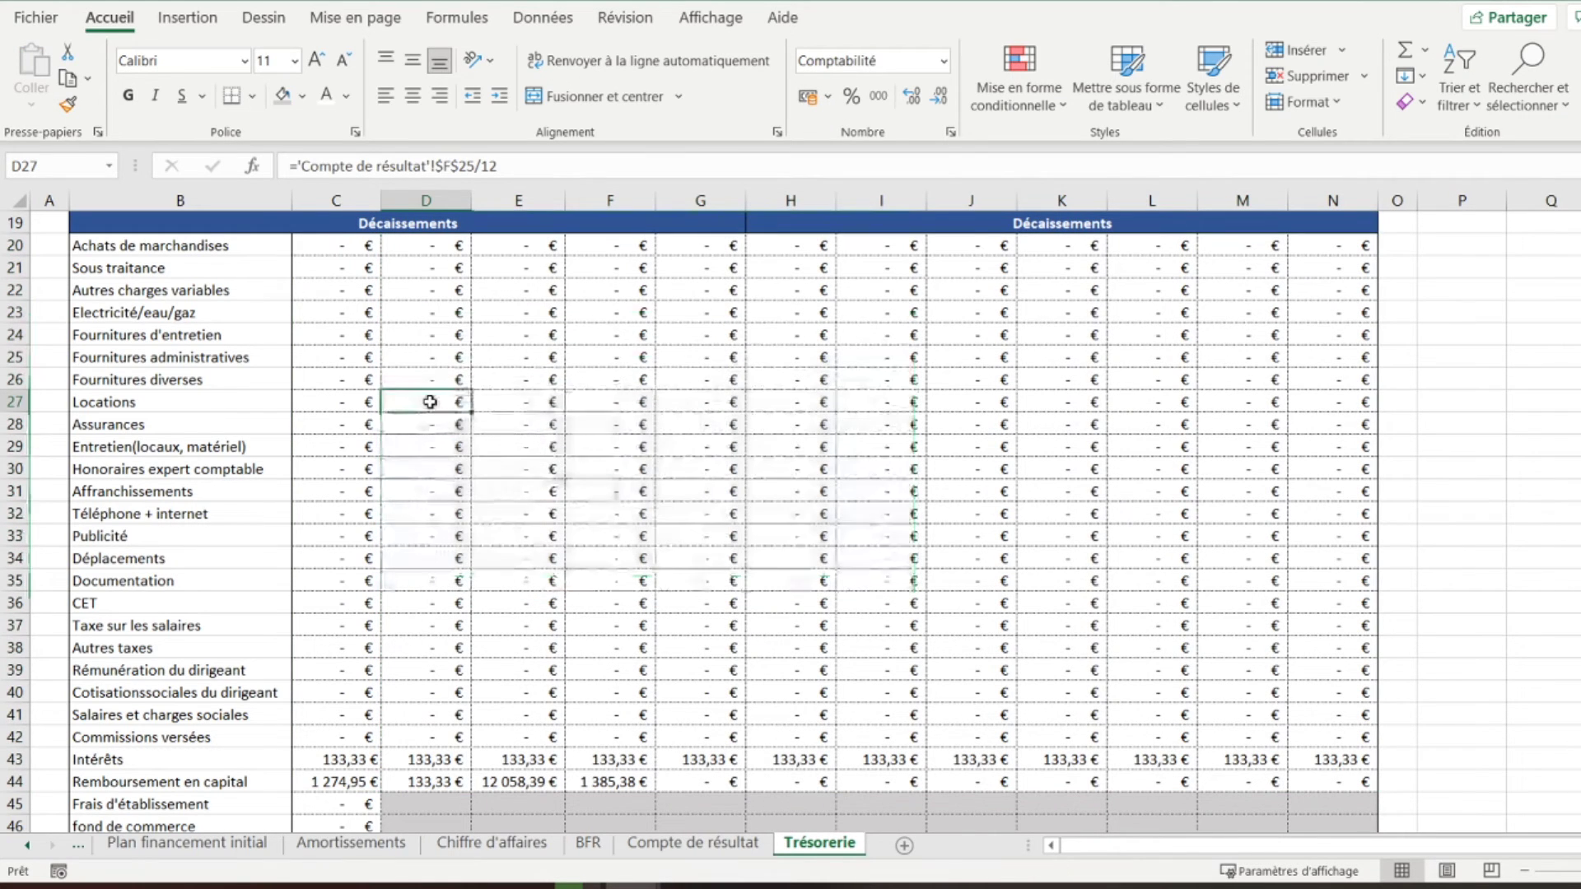
pyautogui.click(314, 244)
pyautogui.scroll(-4, 347, 385)
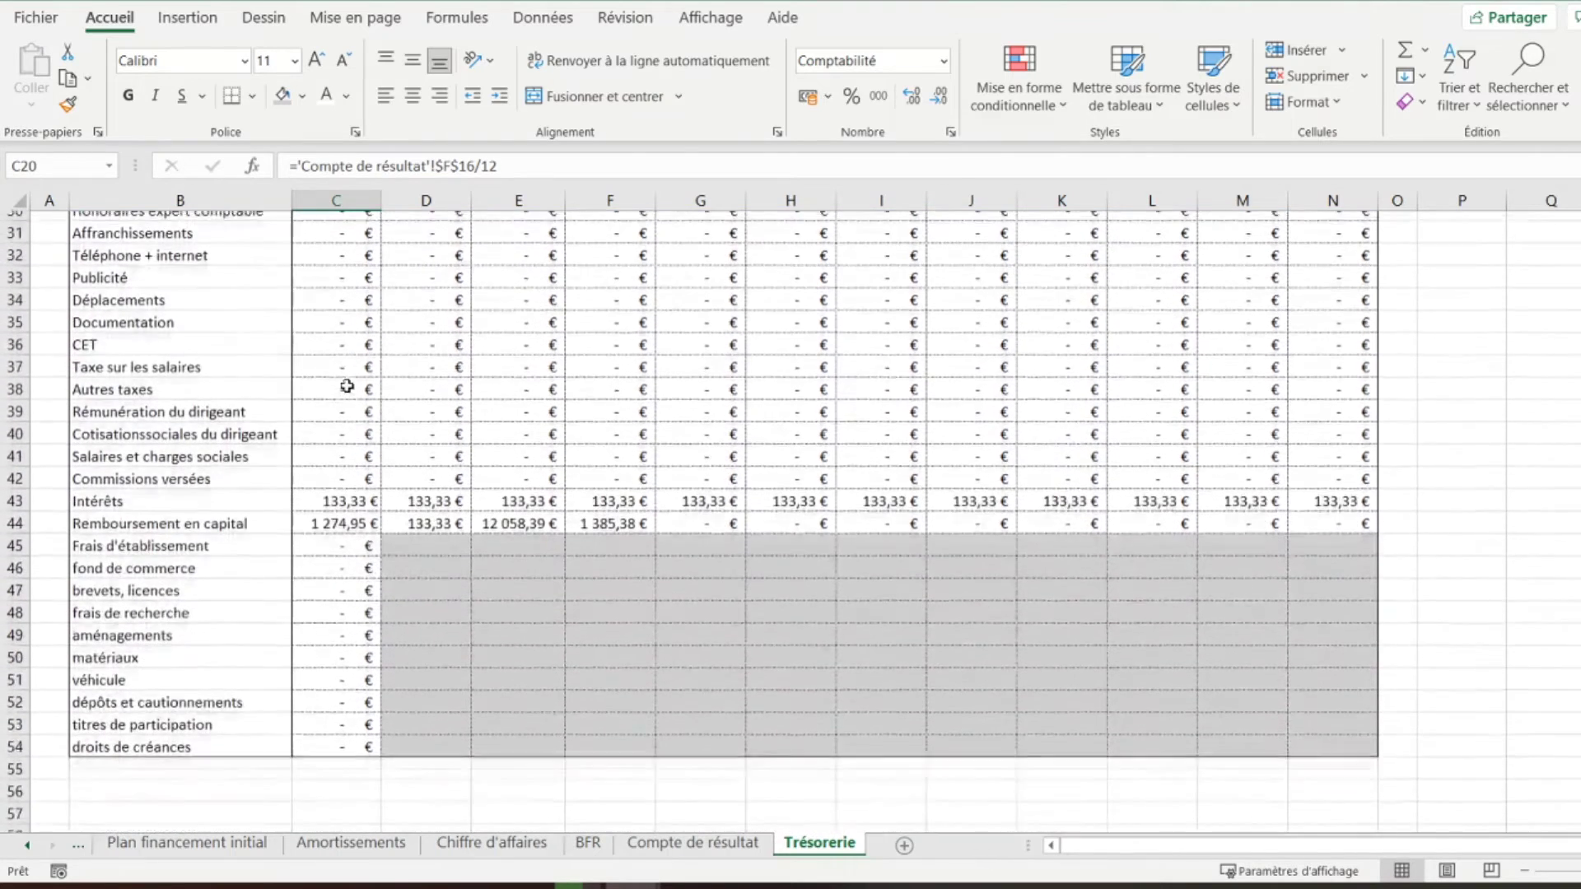
pyautogui.click(328, 514)
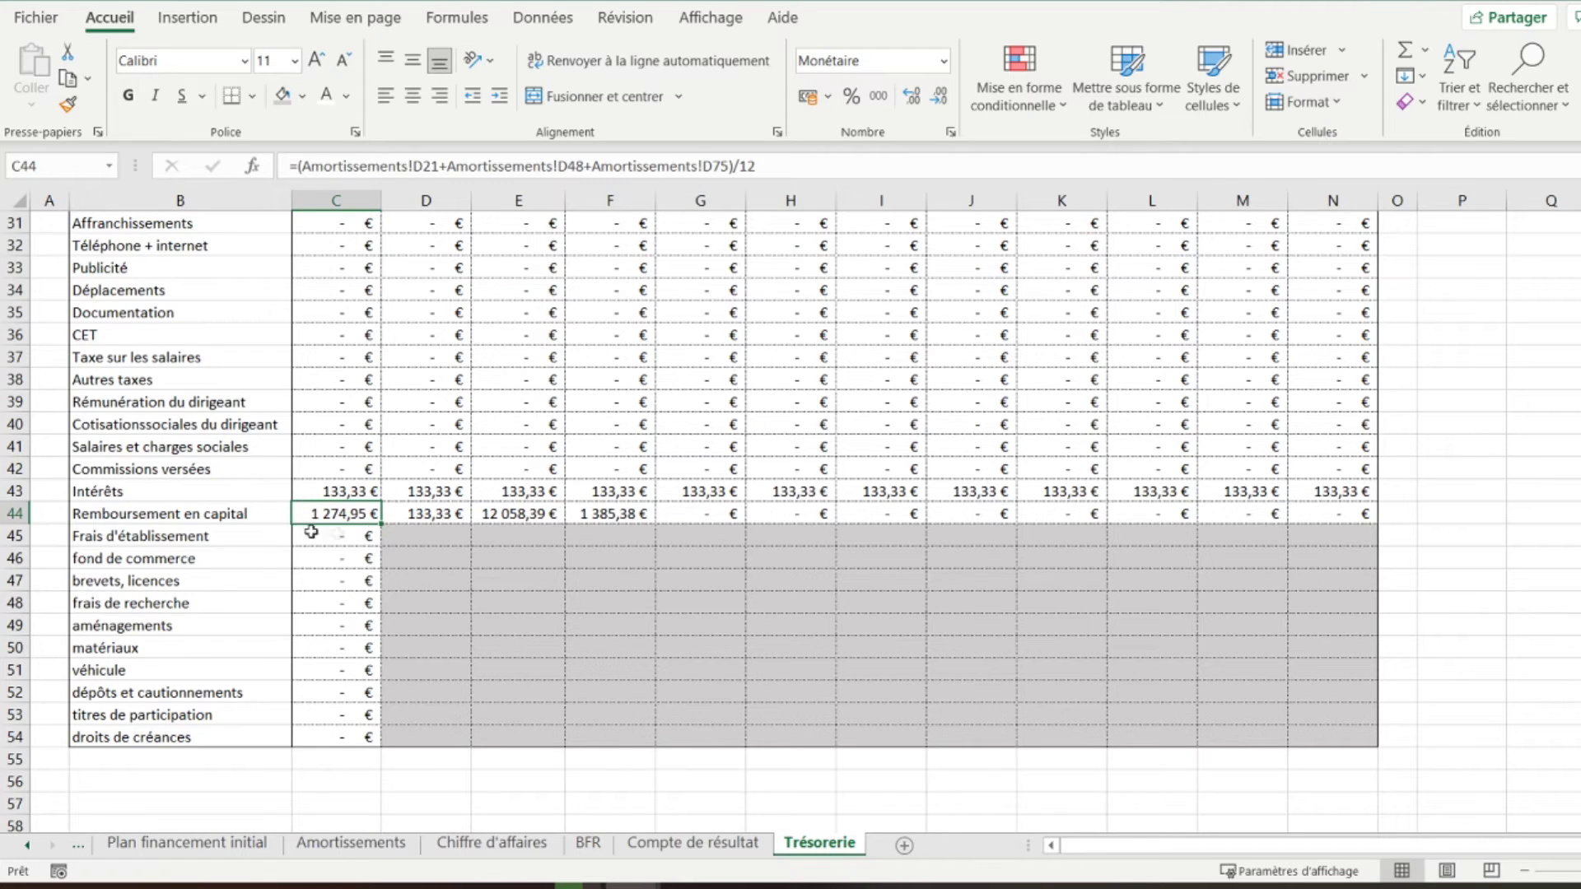
pyautogui.click(423, 167)
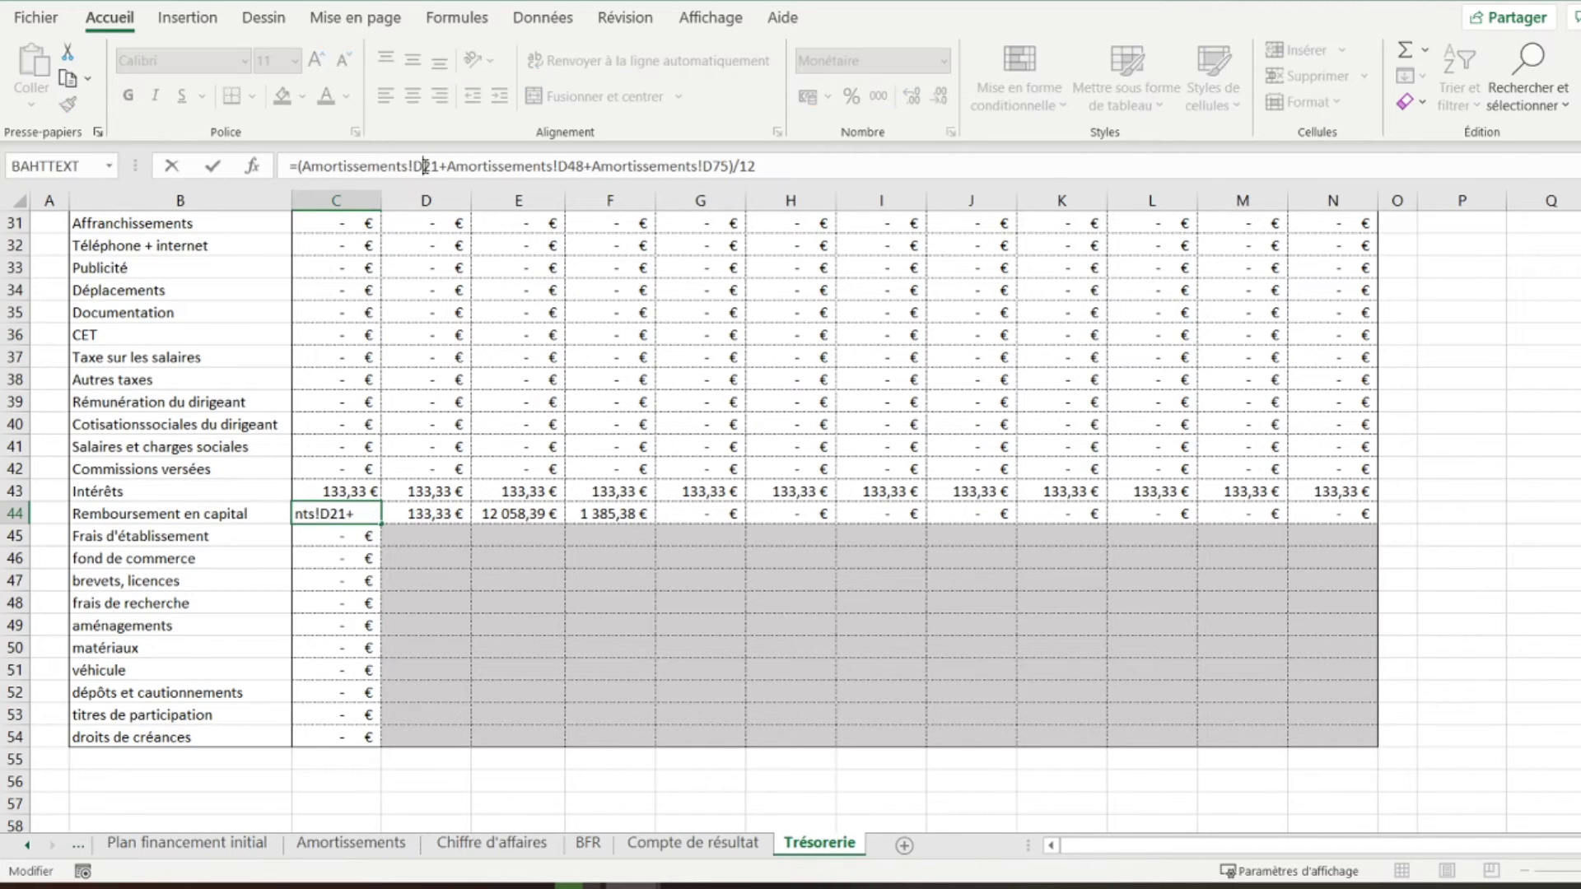
pyautogui.press('F4')
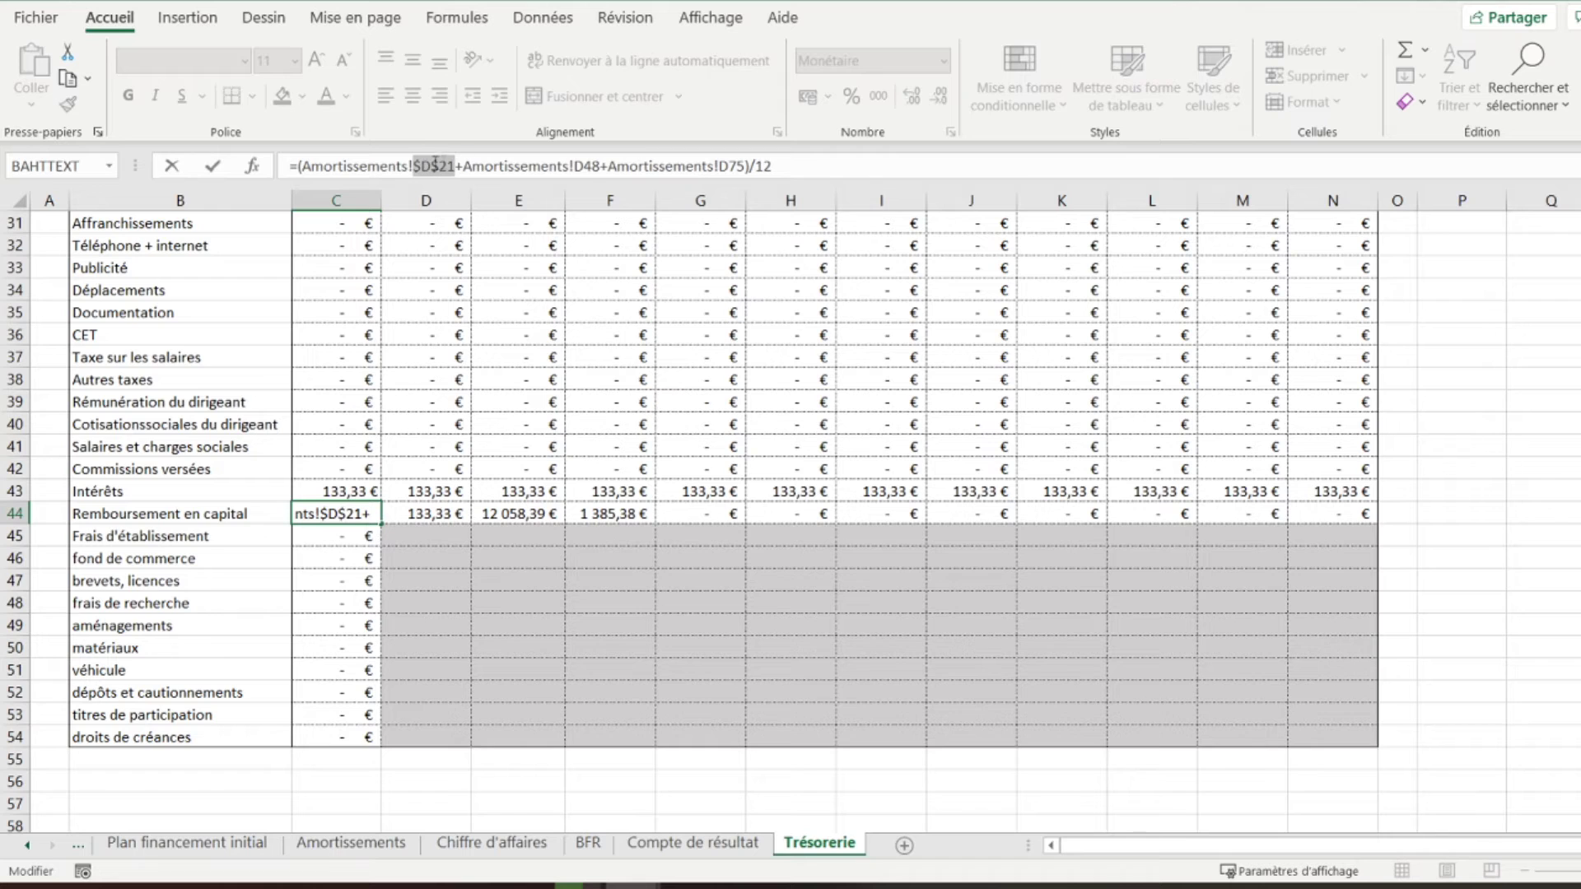
pyautogui.click(596, 167)
pyautogui.press('F4')
pyautogui.click(738, 167)
pyautogui.press('F4')
pyautogui.press('Return')
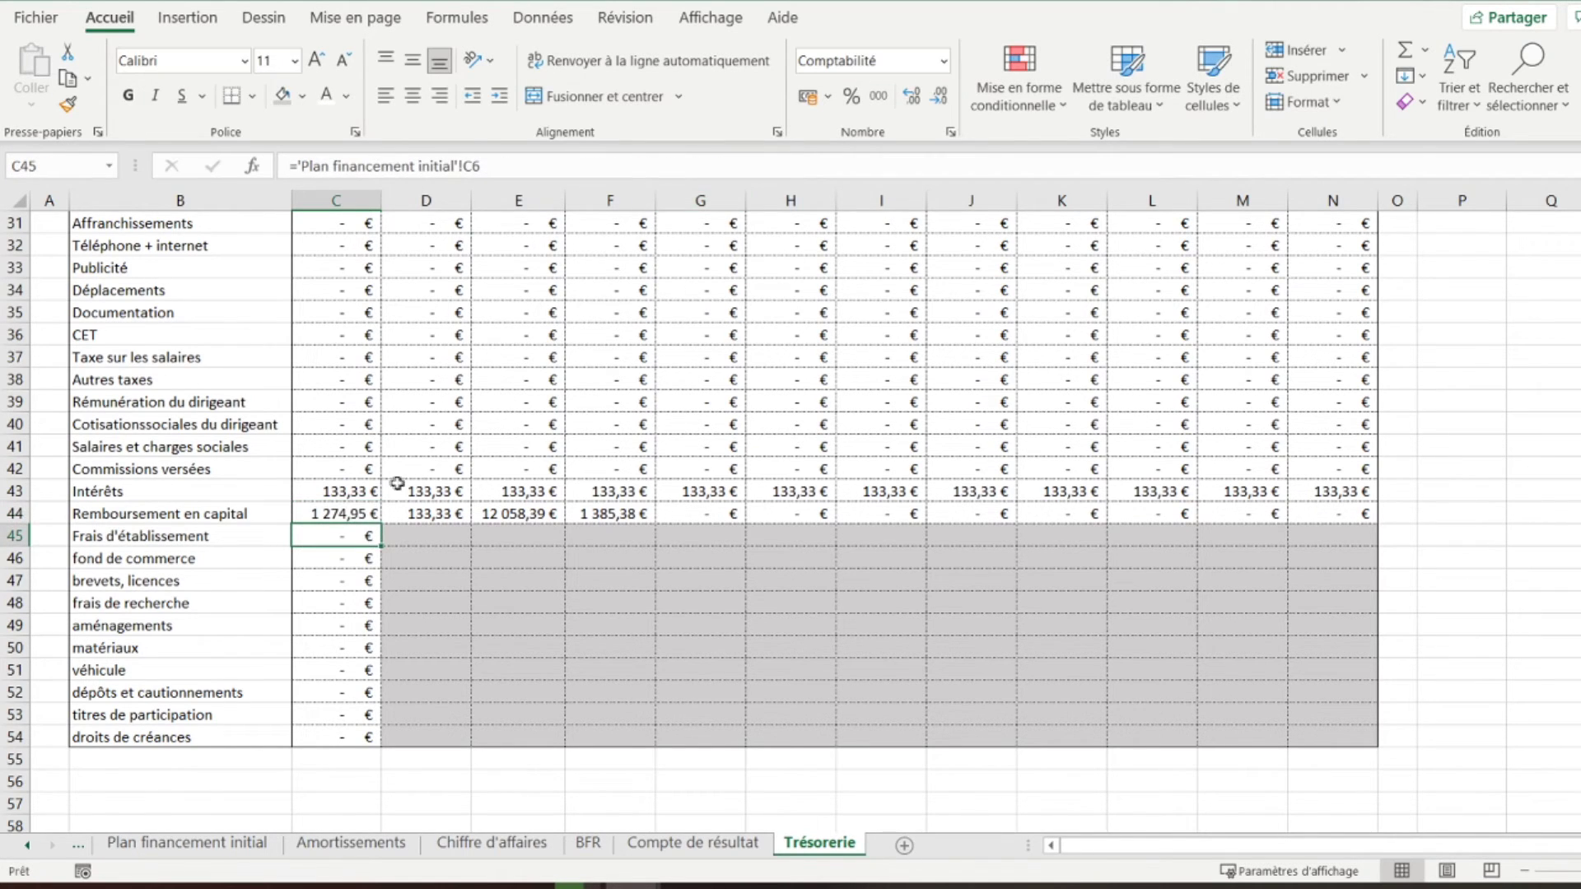
# Copy the Remboursement en capital formula from C44 and paste only the formula into D44:N44
pyautogui.rightClick(342, 516)
pyautogui.click(423, 288)
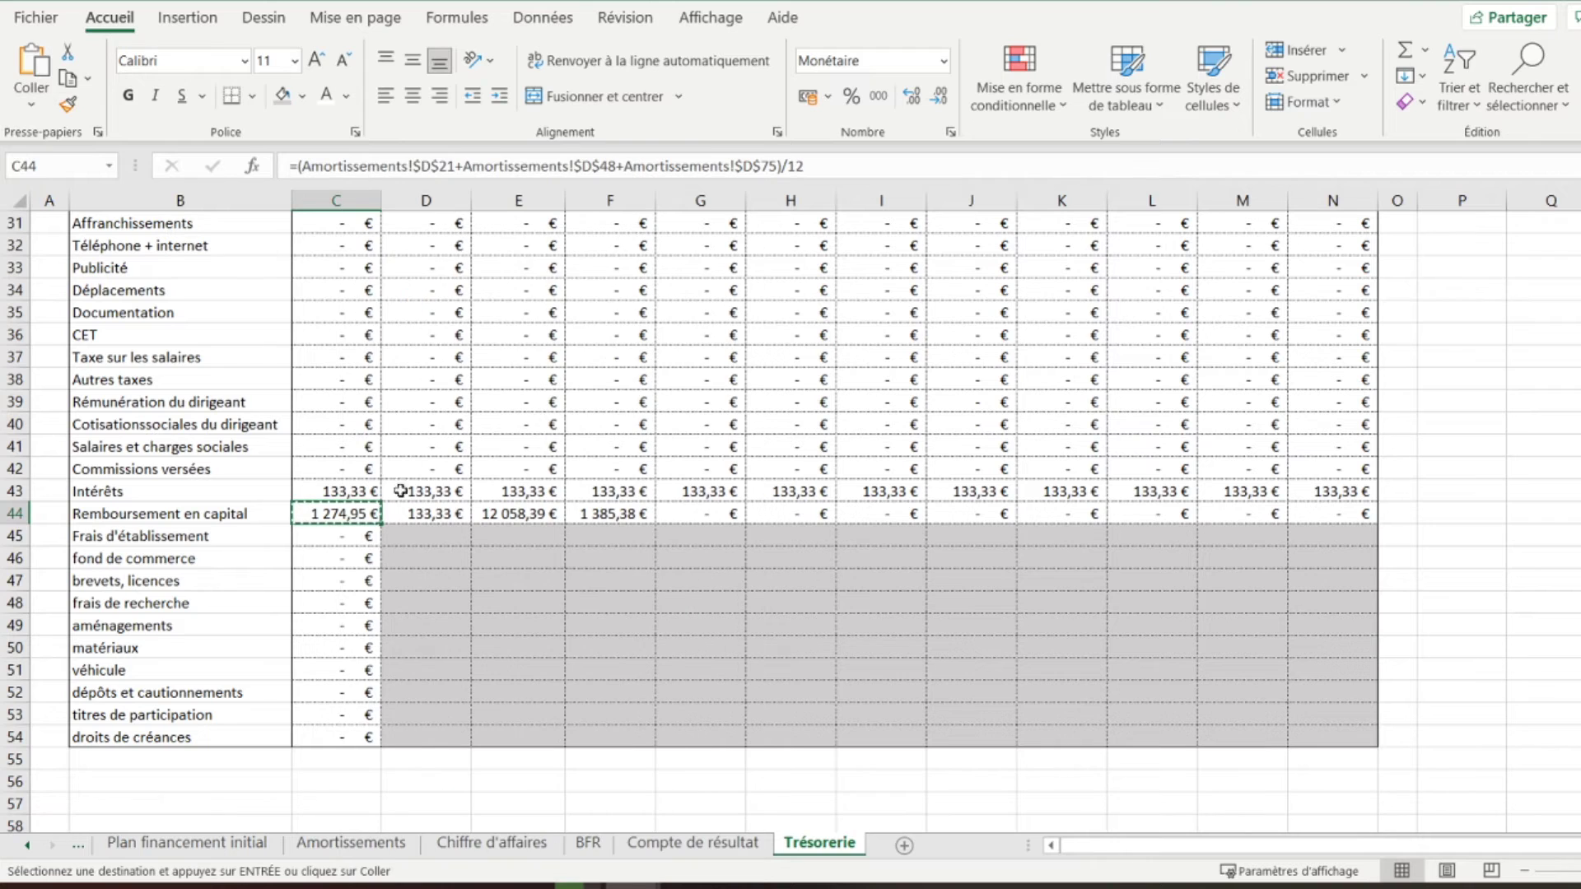
pyautogui.moveTo(401, 514); pyautogui.dragTo(1309, 516)
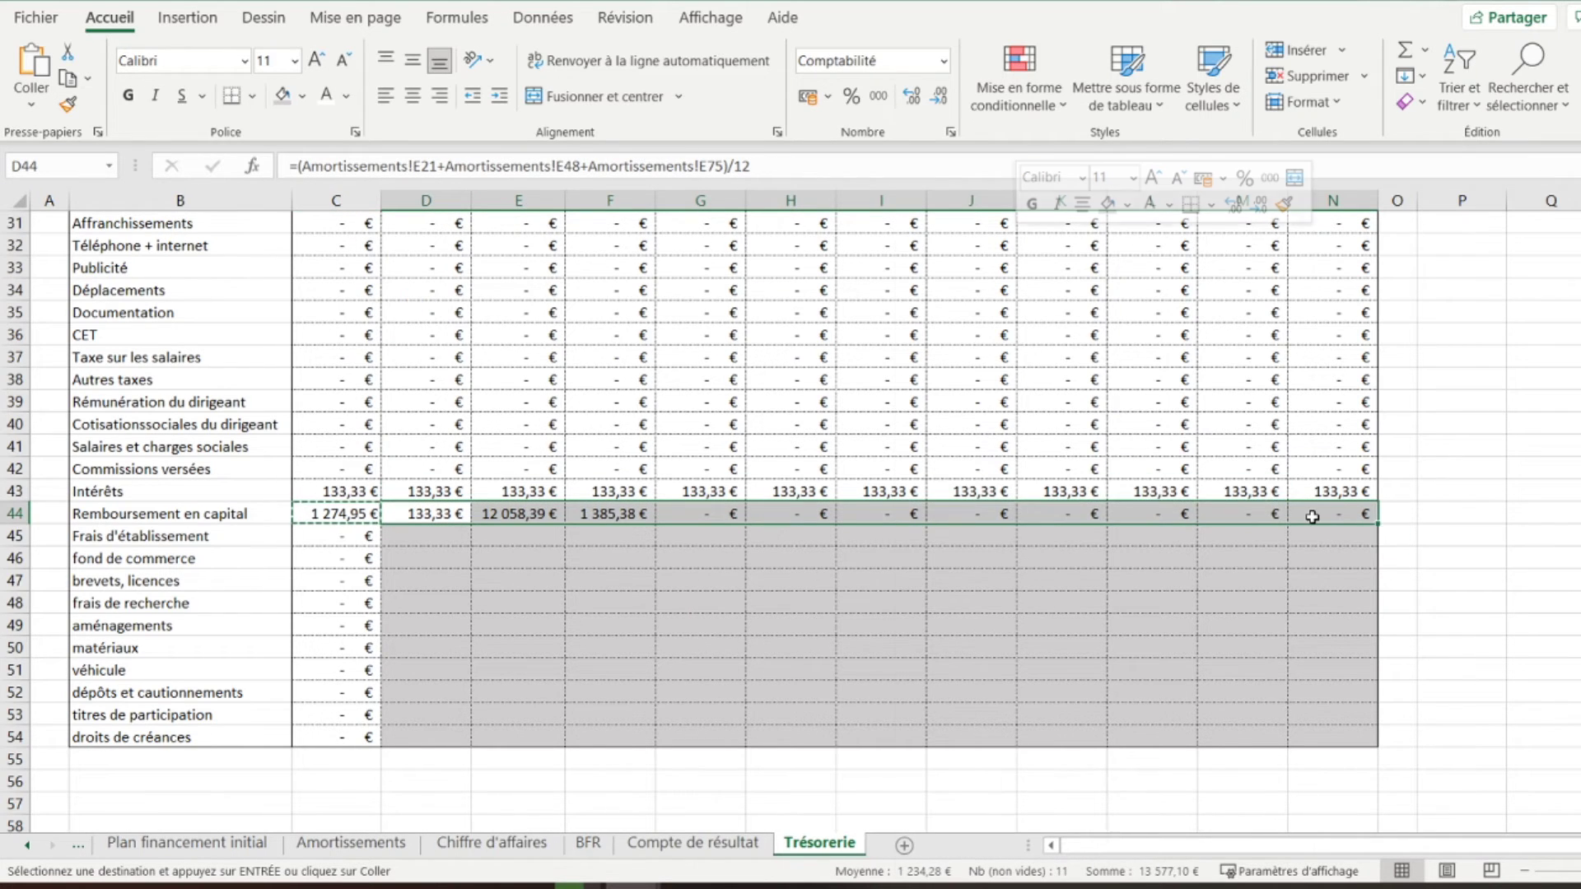
pyautogui.rightClick(1309, 515)
pyautogui.click(1018, 359)
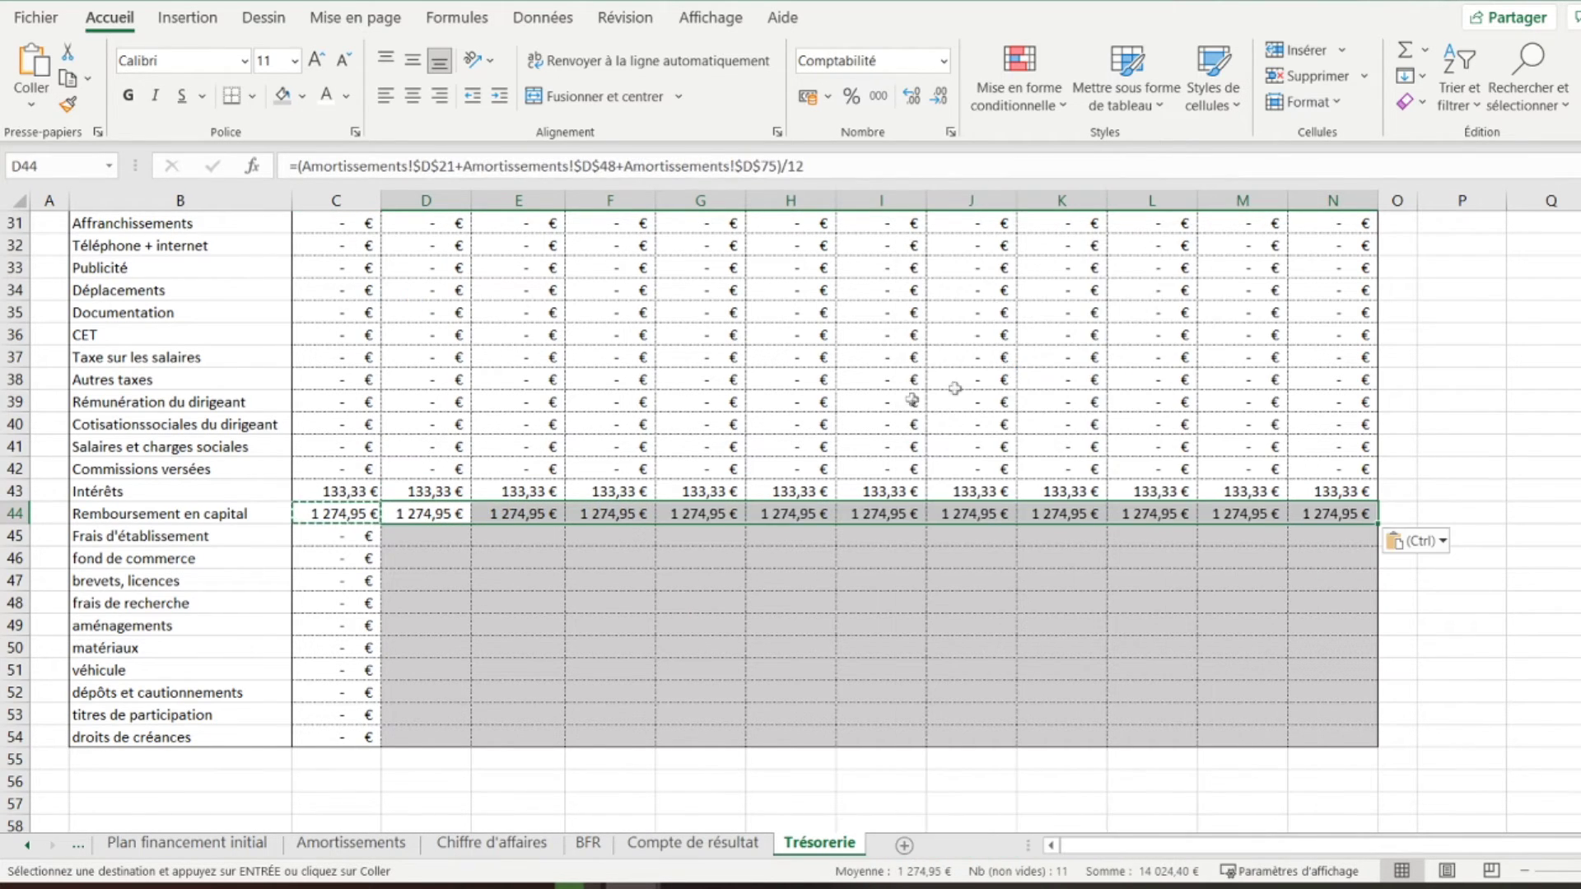
# Review the Décaissements rows and their linked formulas from Achats de marchandises down to droits de créances
pyautogui.click(334, 513)
pyautogui.scroll(9, 338, 505)
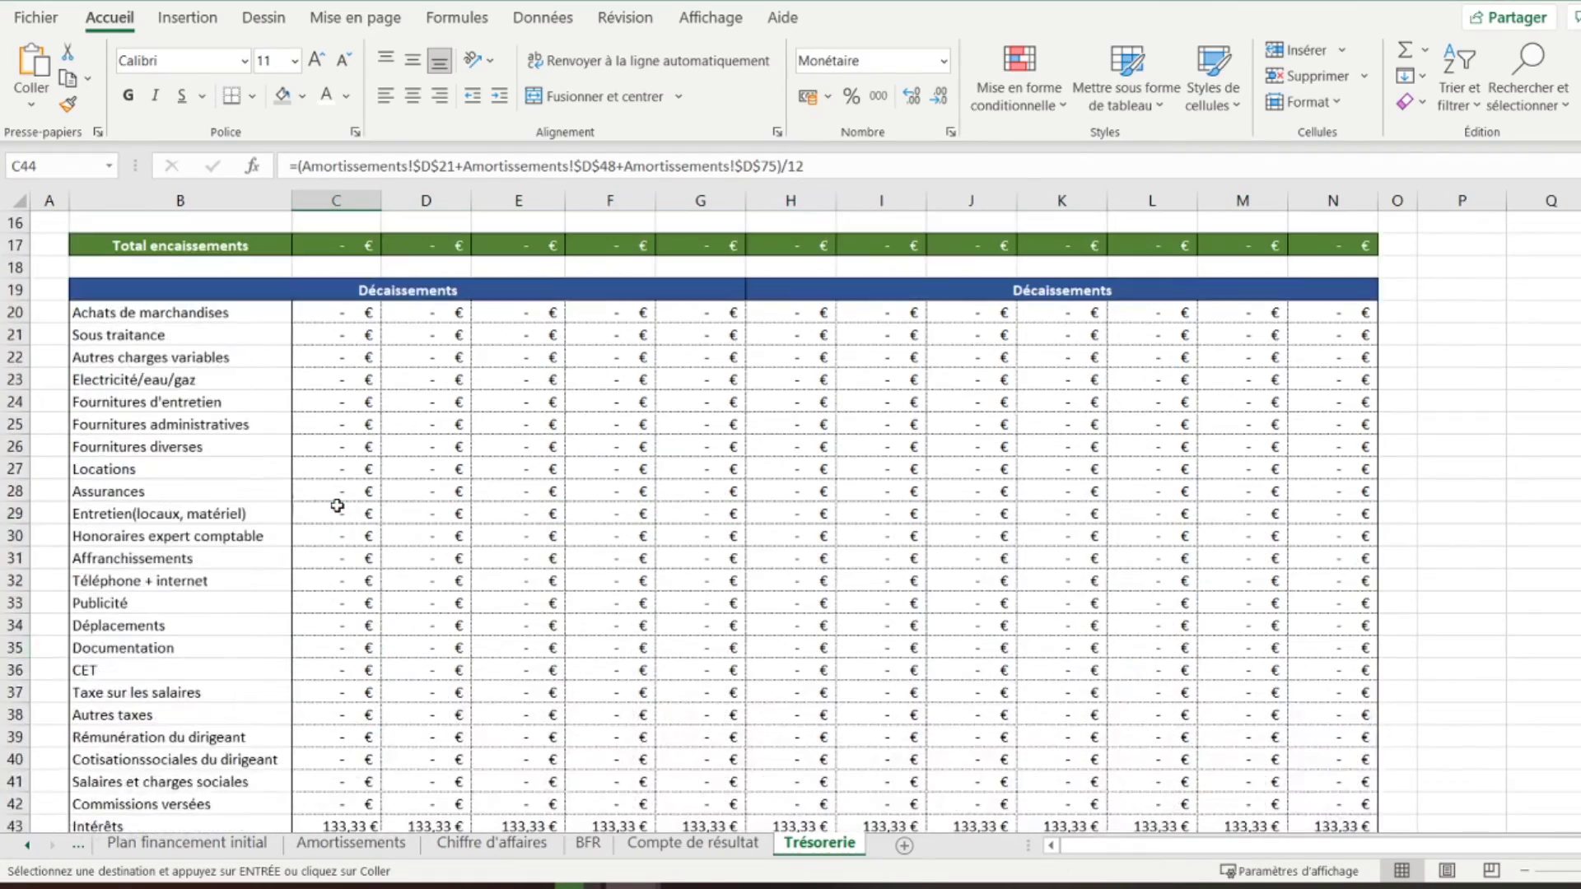
pyautogui.scroll(-4, 337, 505)
pyautogui.click(337, 386)
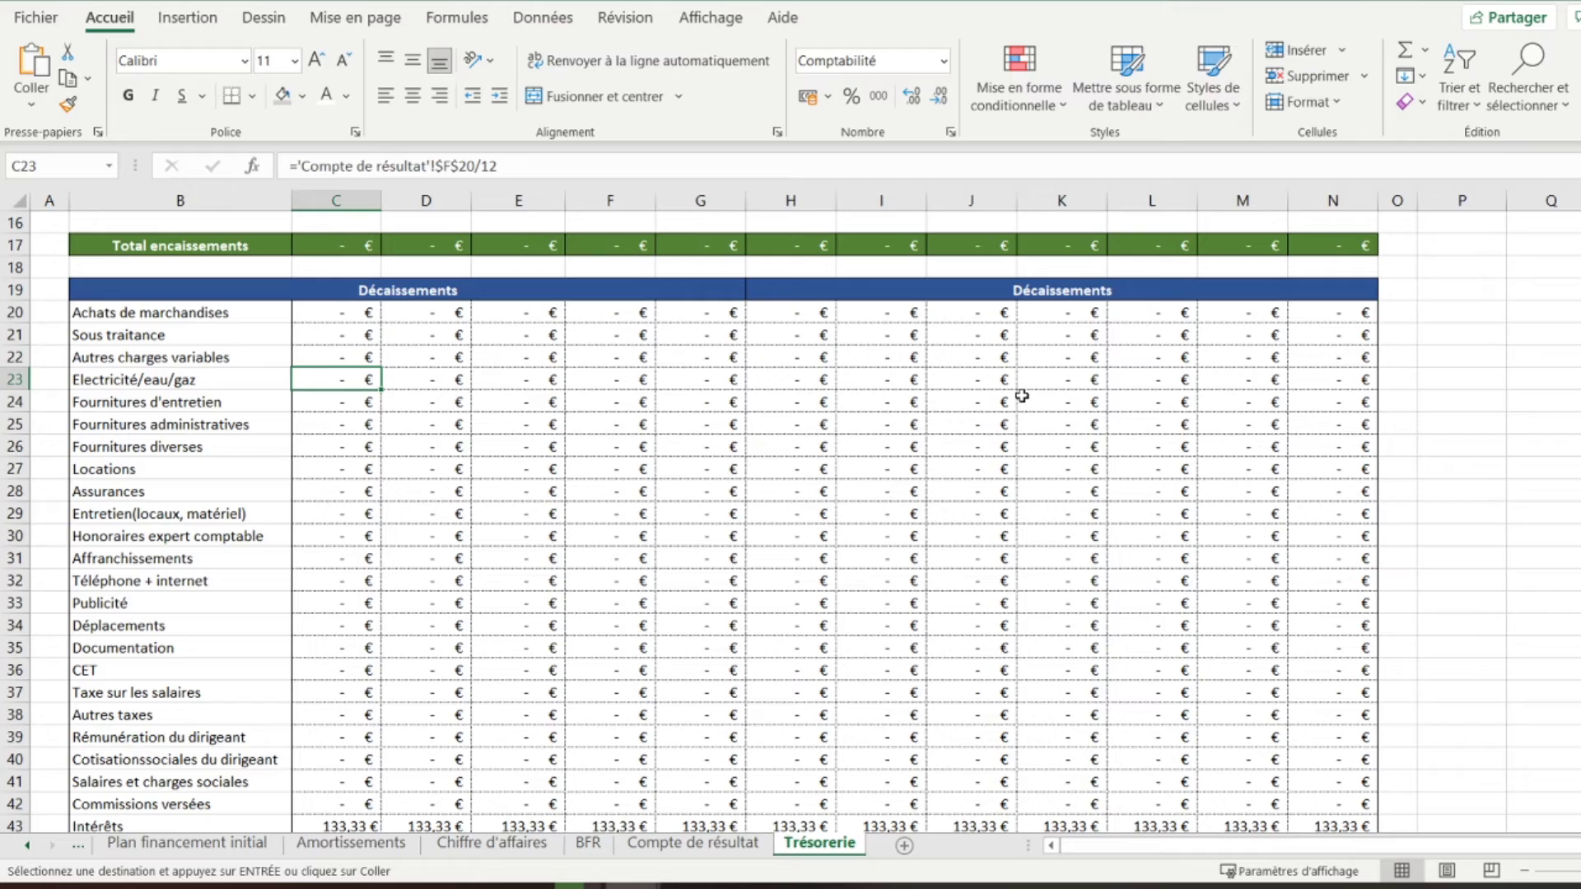
pyautogui.scroll(-5, 335, 426)
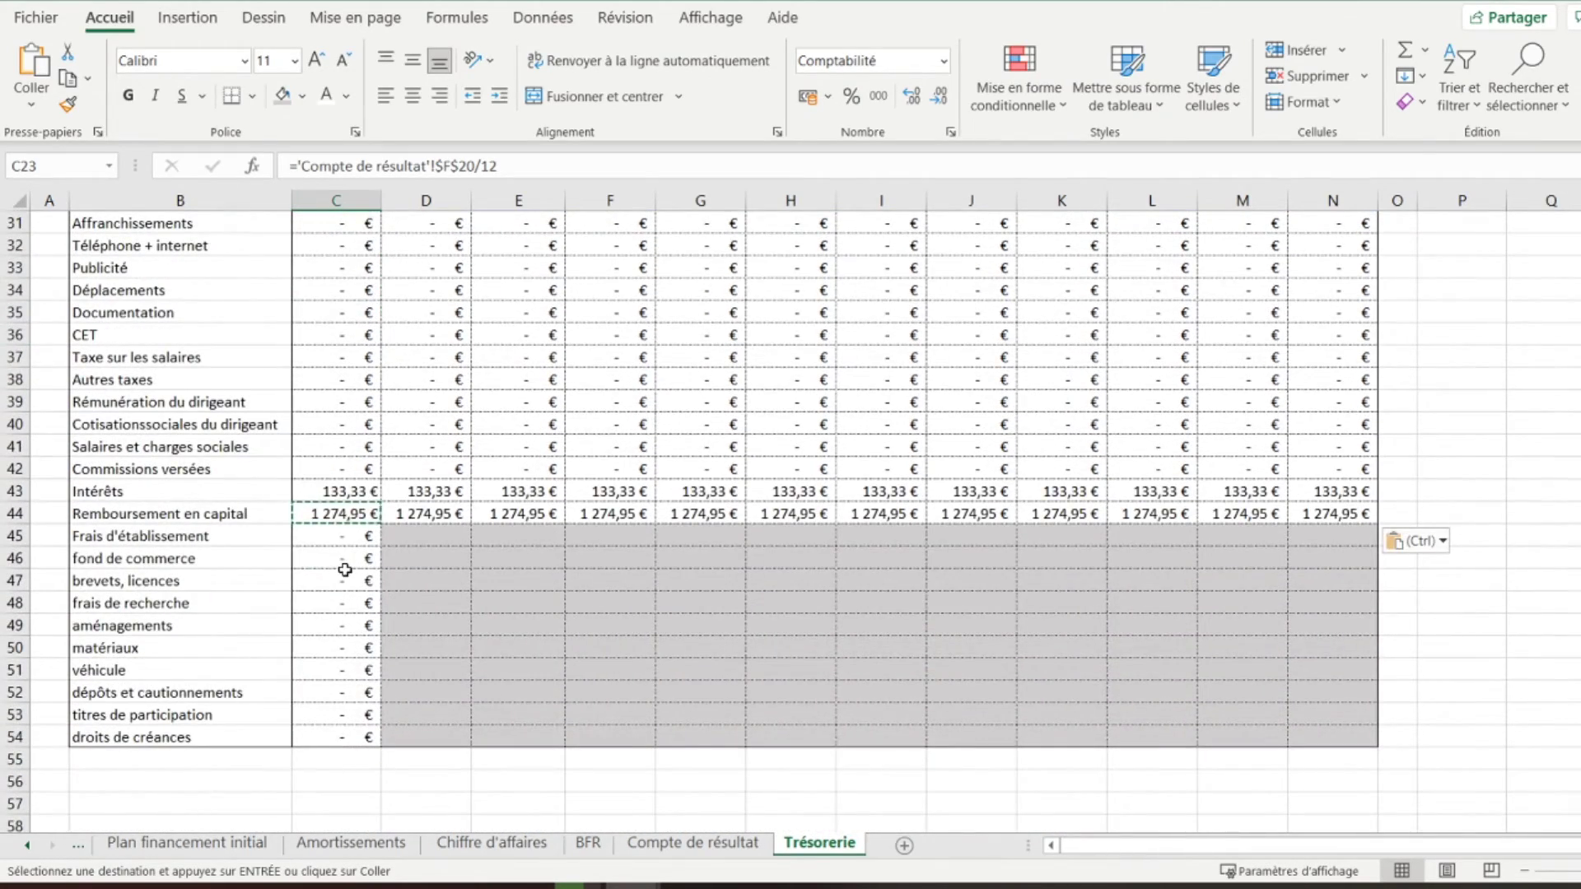
pyautogui.scroll(-1, 342, 564)
pyautogui.scroll(5, 344, 569)
pyautogui.scroll(5, 344, 569)
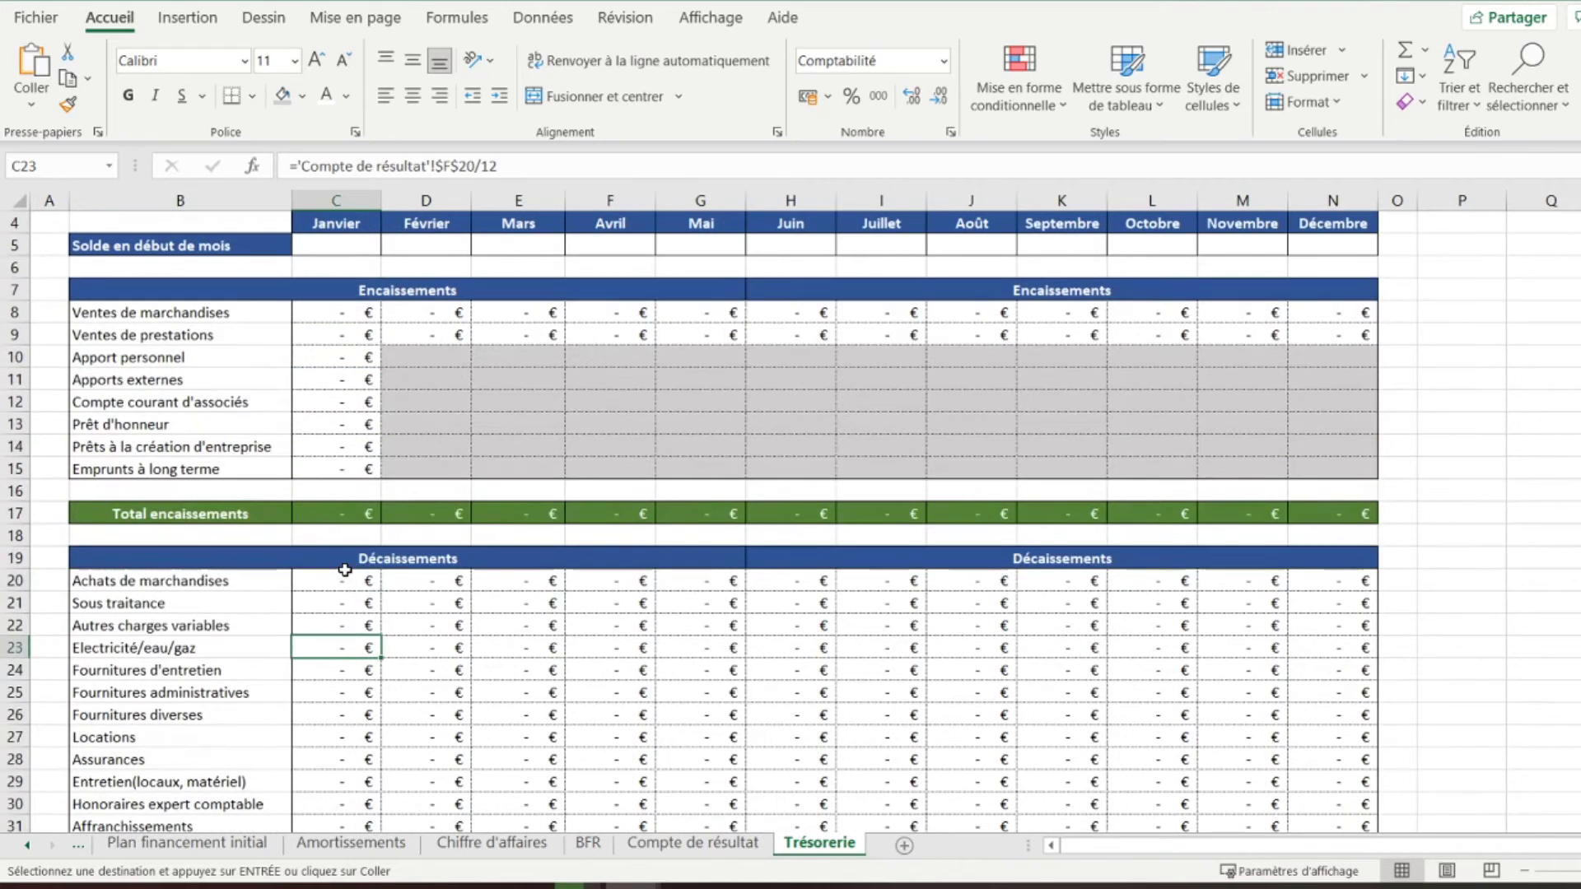
# Copy the entire Total encaissements row 17 and paste it into row 56 below the Décaissements table
pyautogui.click(12, 513)
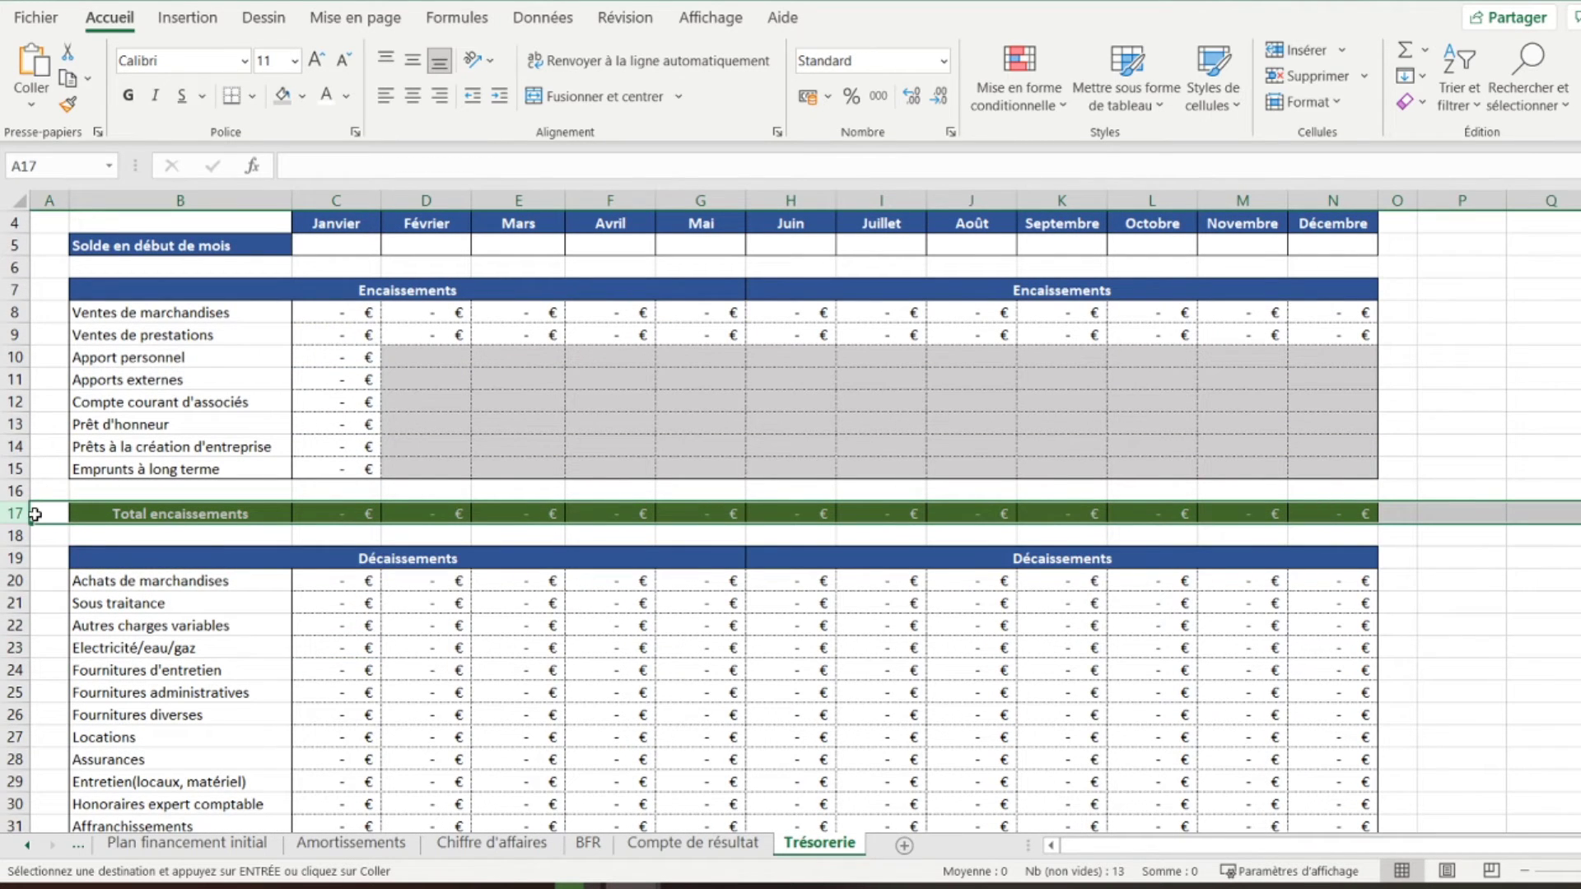
pyautogui.rightClick(38, 514)
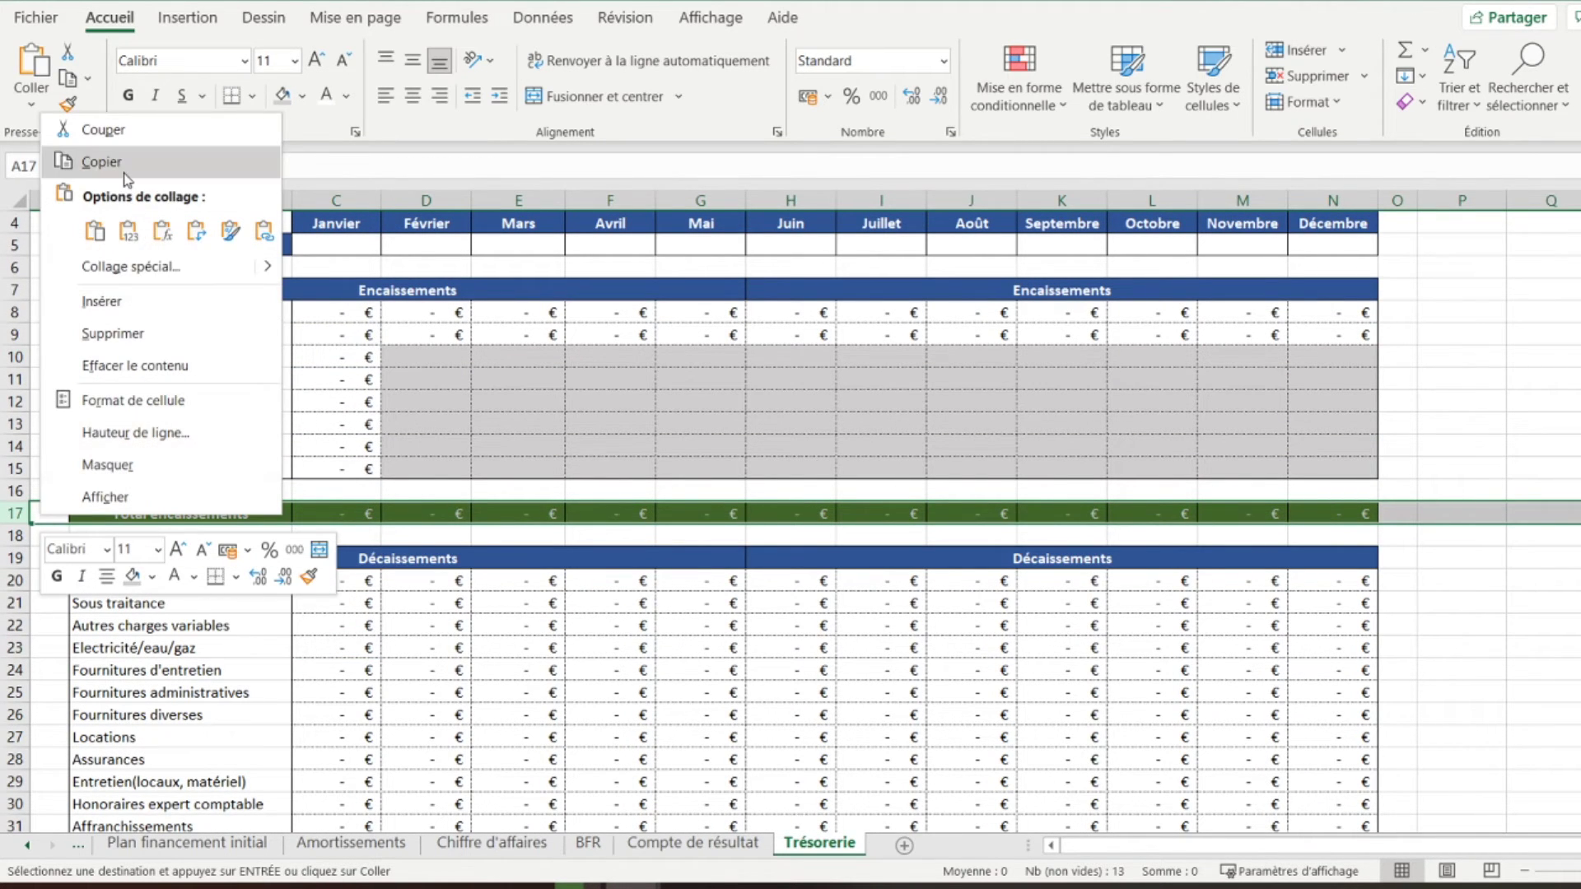
pyautogui.click(107, 156)
pyautogui.scroll(-11, 147, 610)
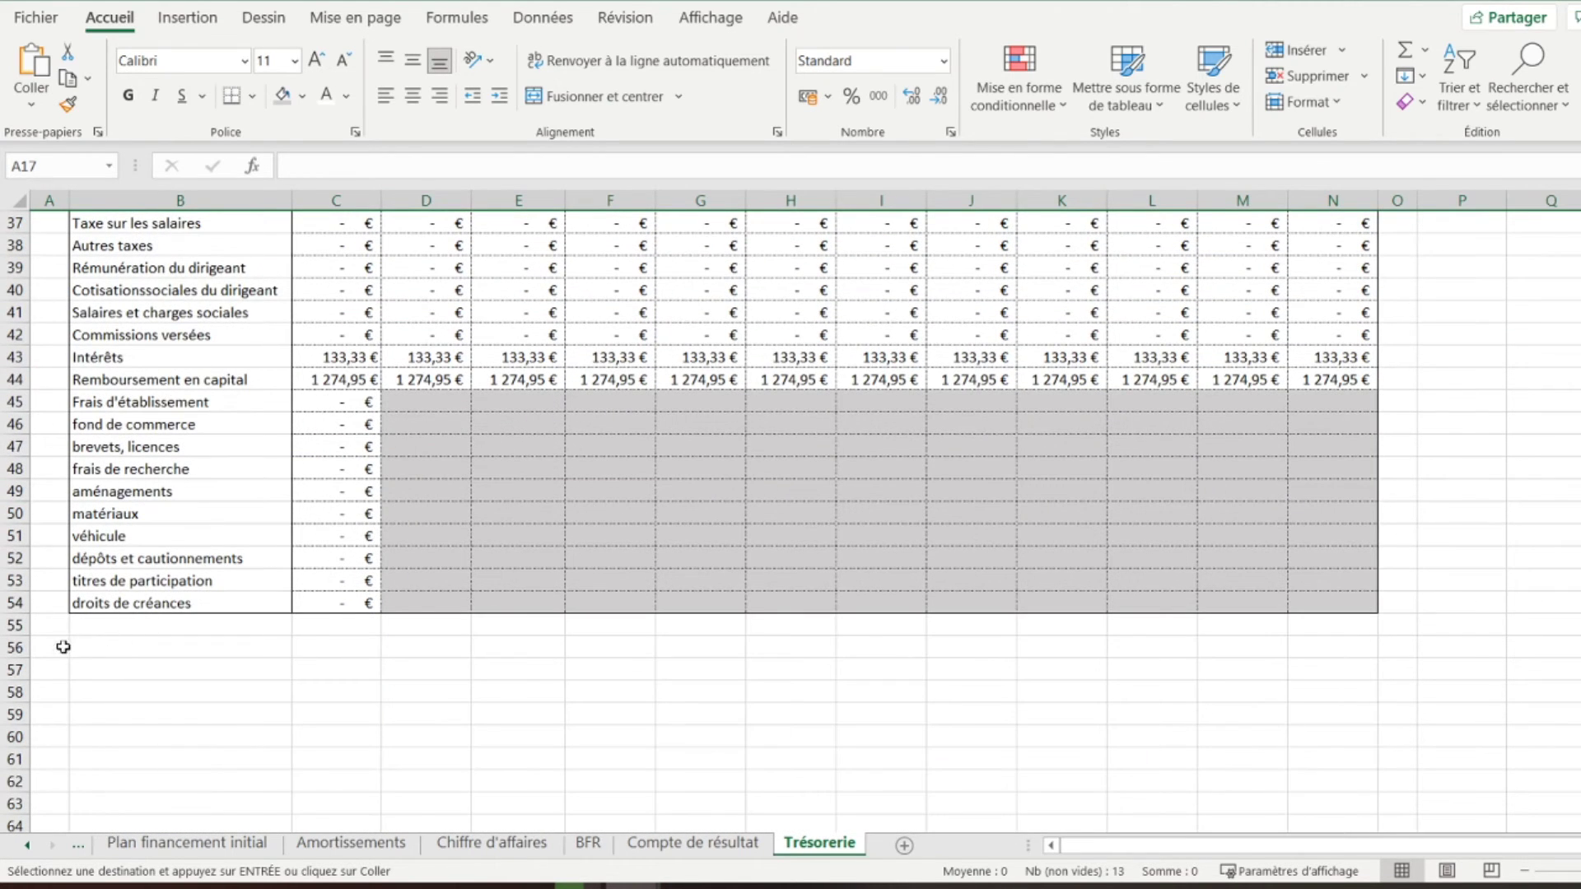
pyautogui.click(63, 647)
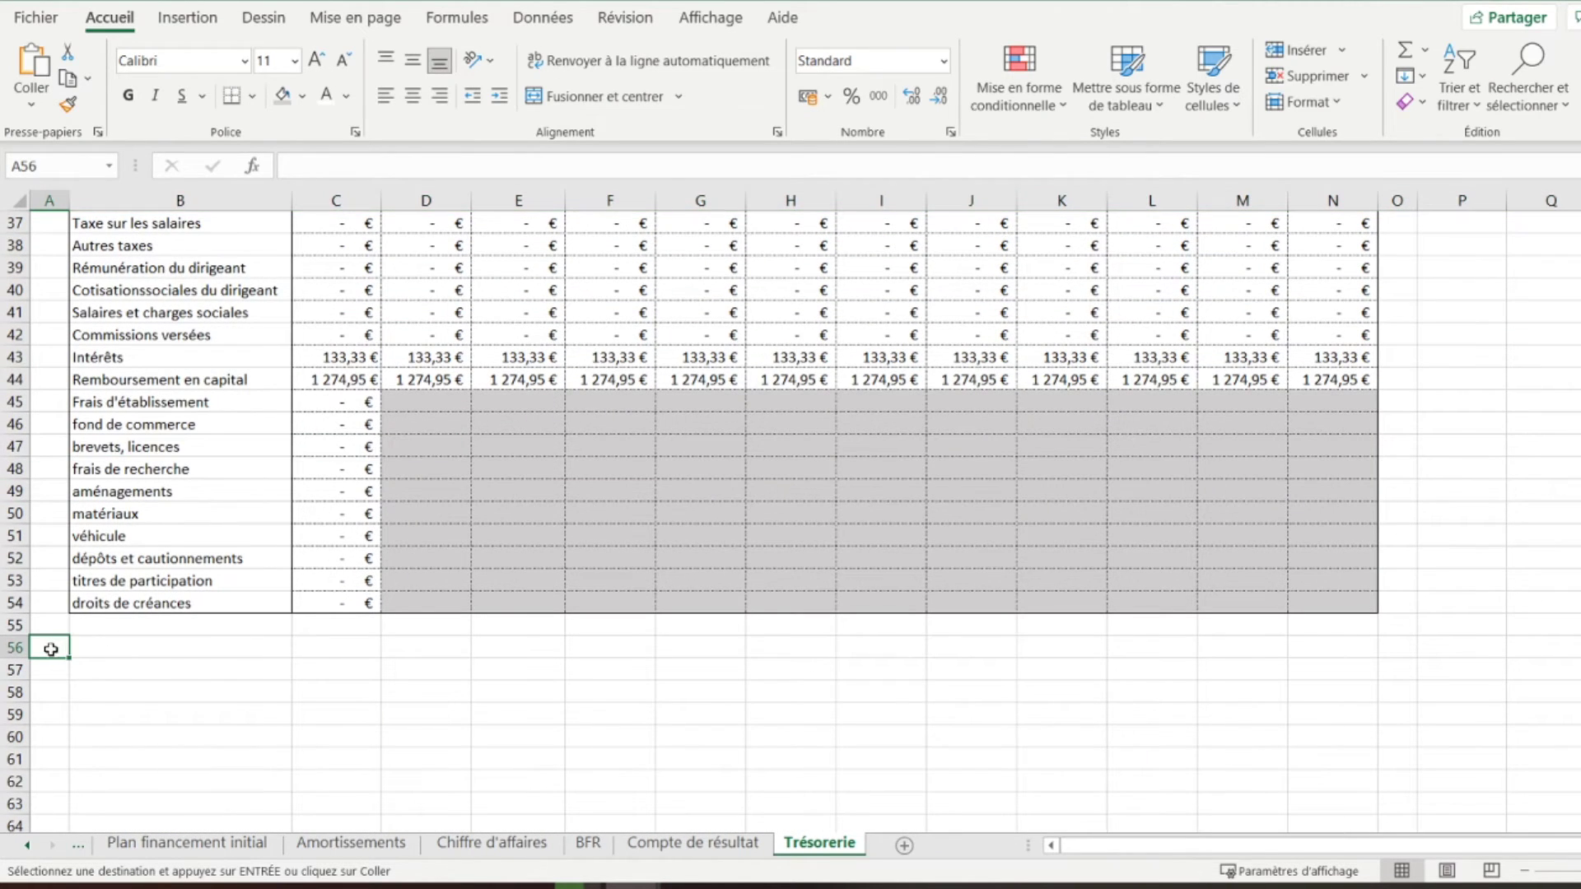
pyautogui.rightClick(64, 647)
pyautogui.click(104, 130)
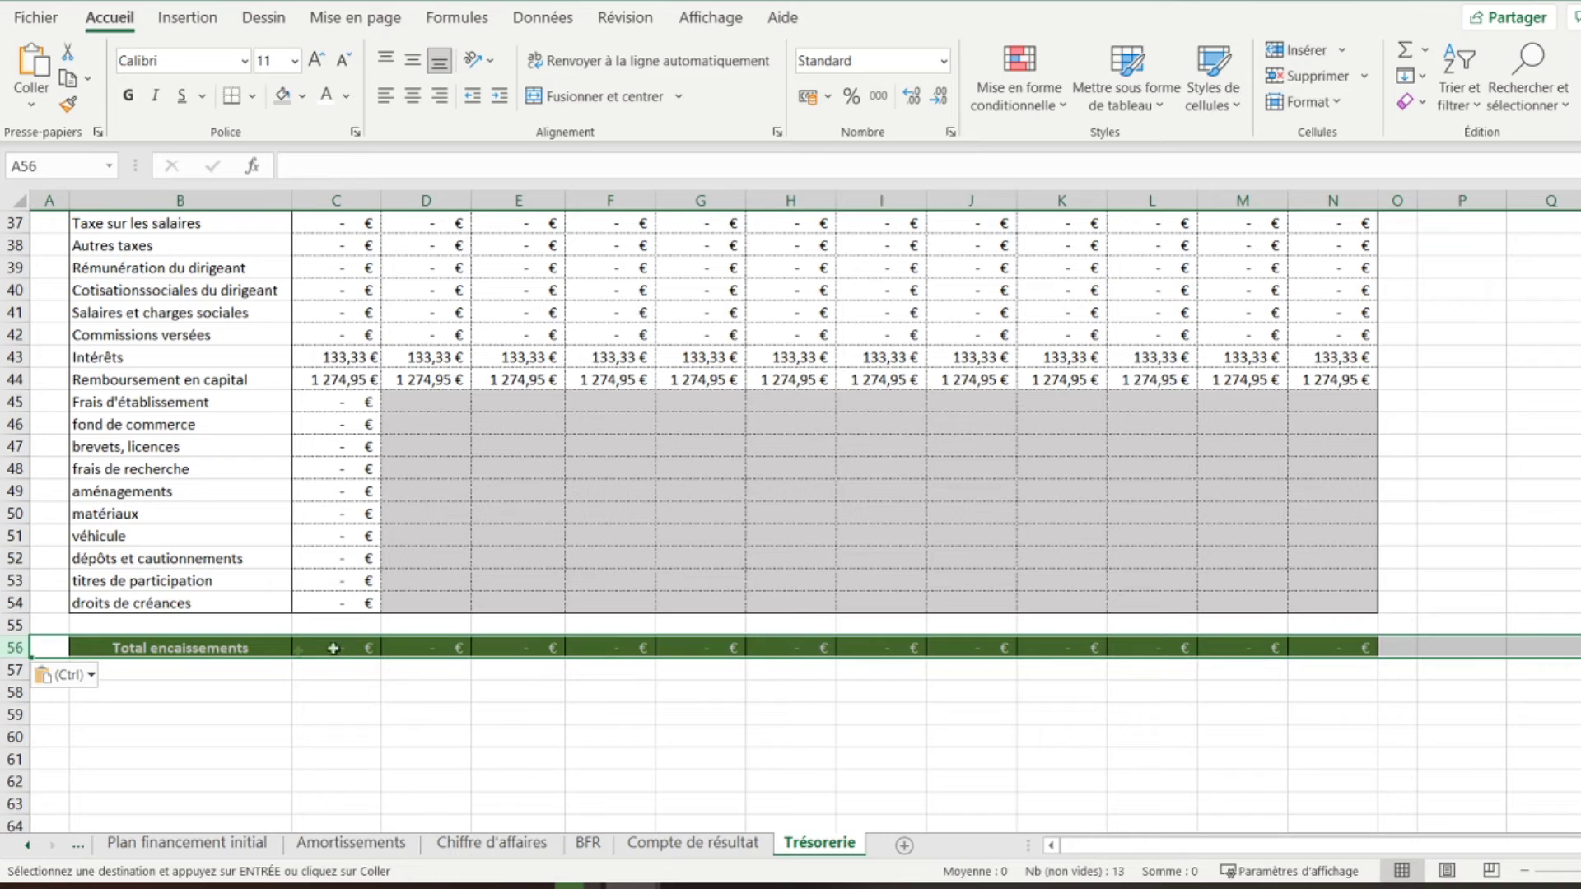
# Change the label of the pasted total row in B56 to "Total décaissements"
pyautogui.click(201, 649)
pyautogui.doubleClick(464, 167)
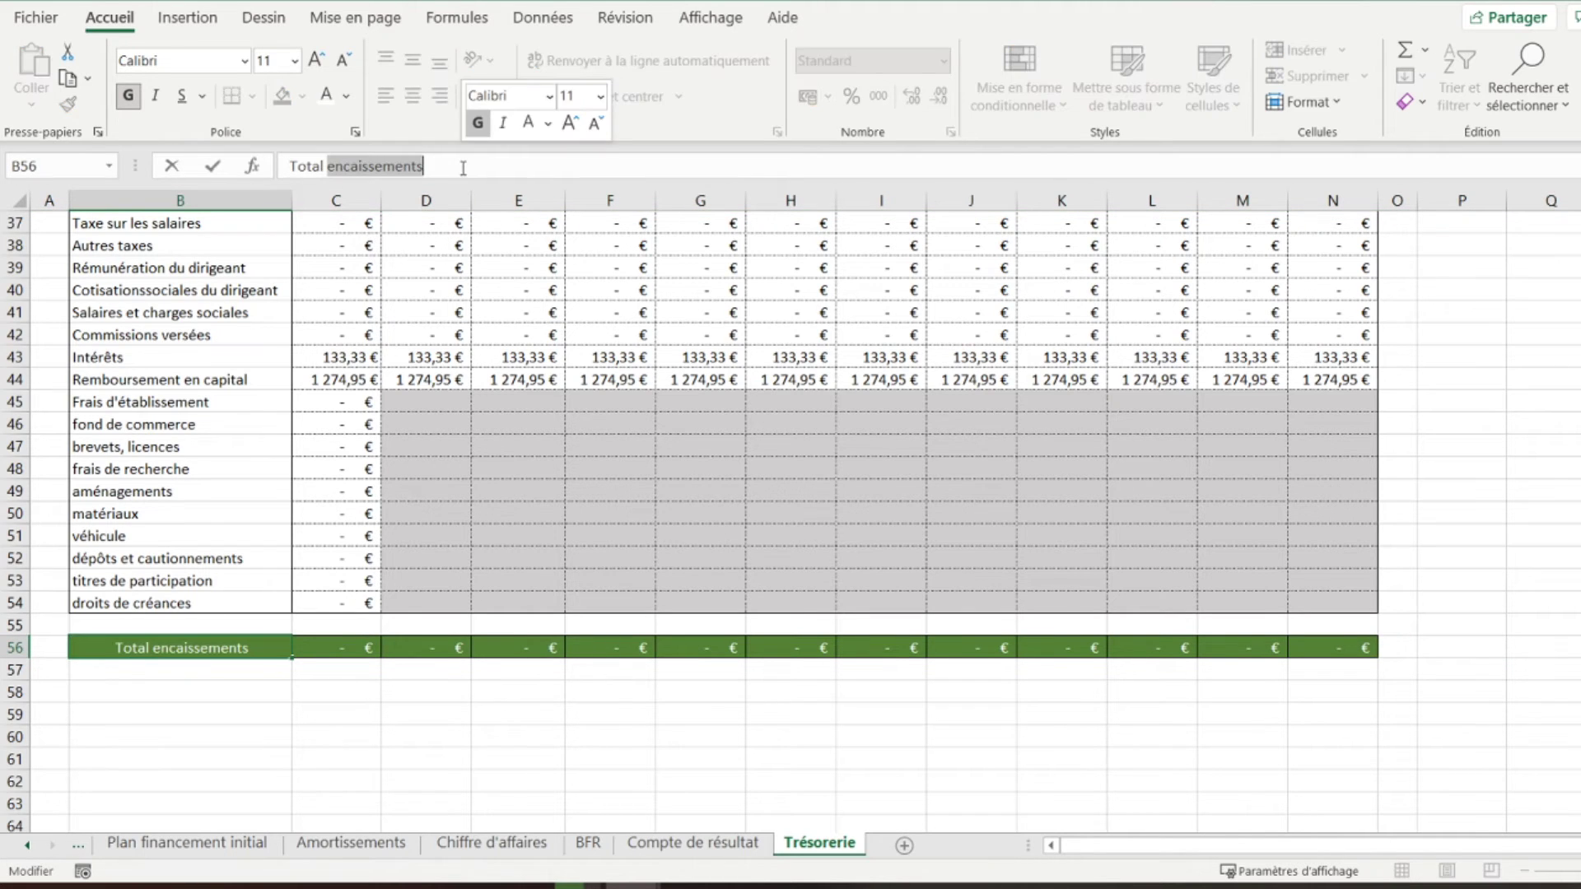
pyautogui.write('dé')
pyautogui.write('aissements')
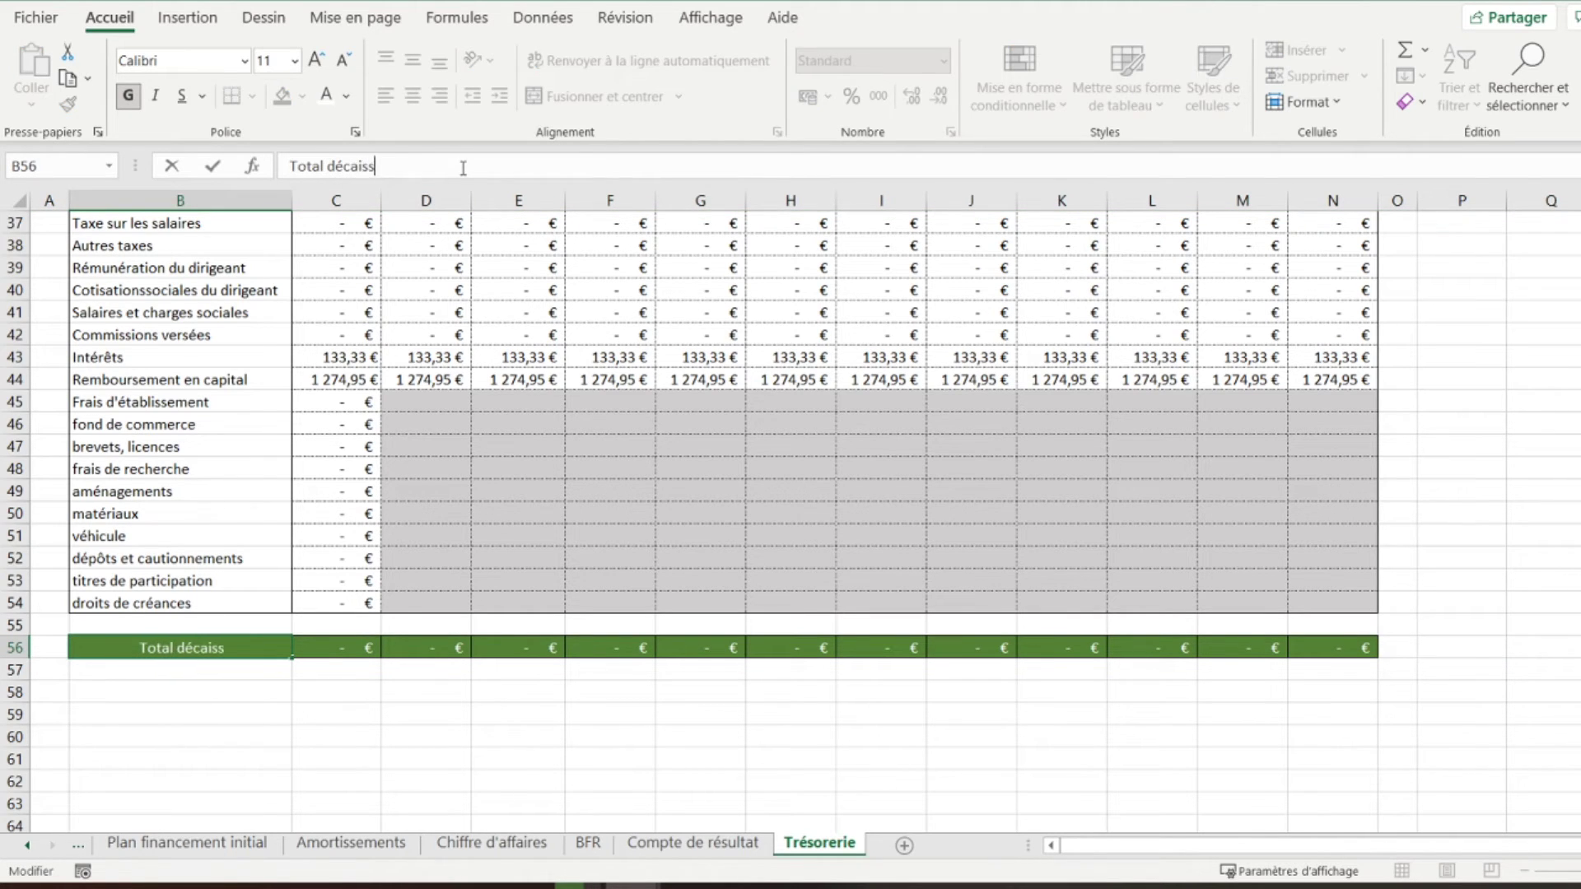
pyautogui.press('Return')
pyautogui.press('Up')
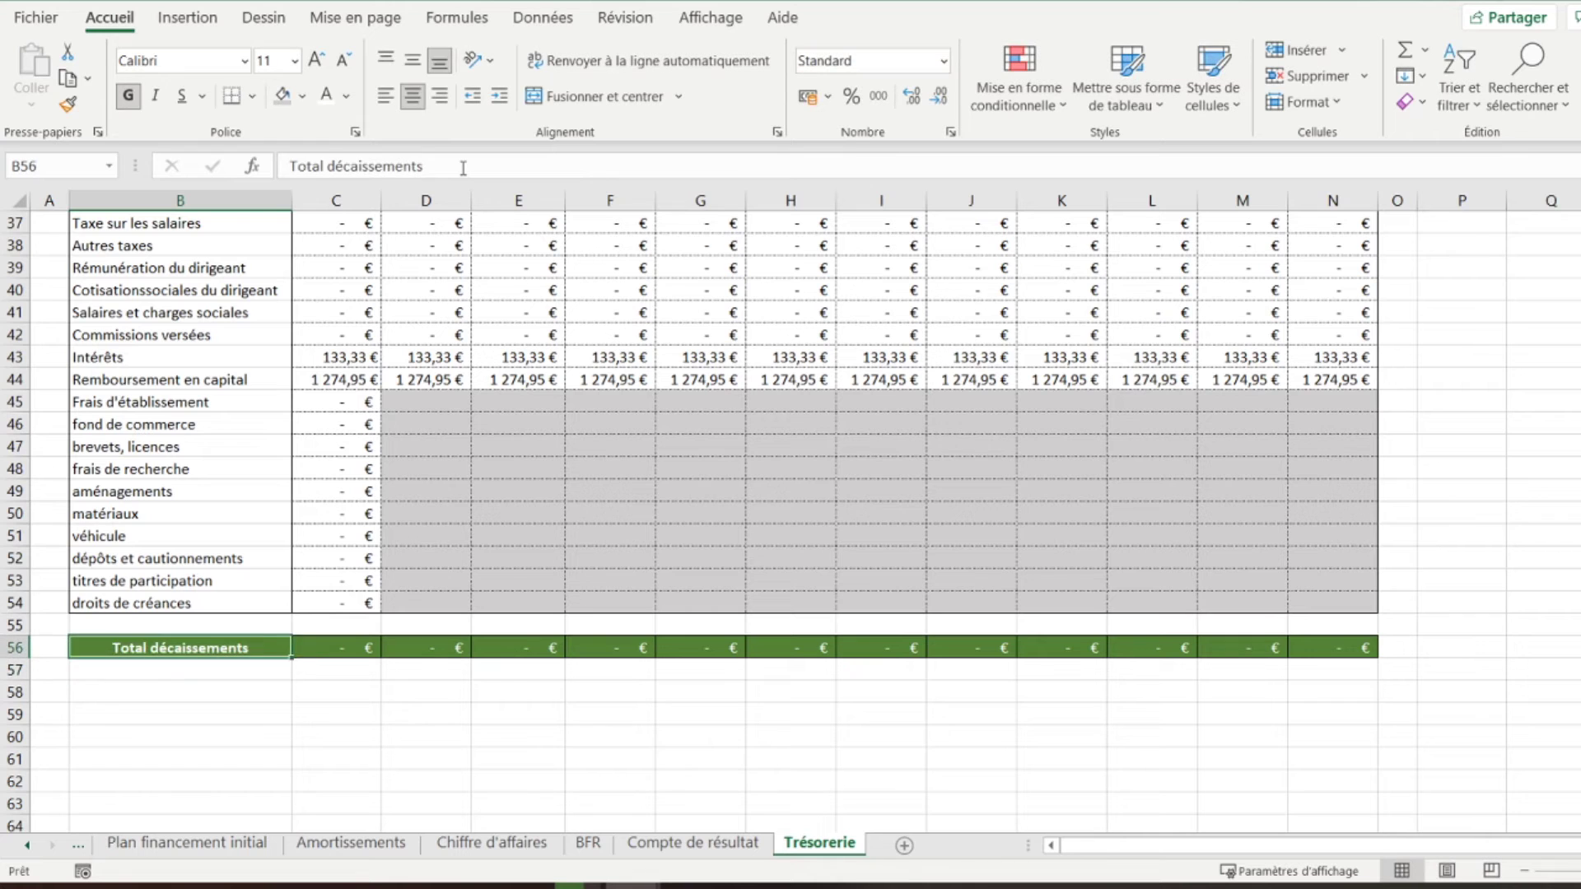
# Replace the January Total décaissements formula in C56 with an automatic sum of C20:C55
pyautogui.press('Right')
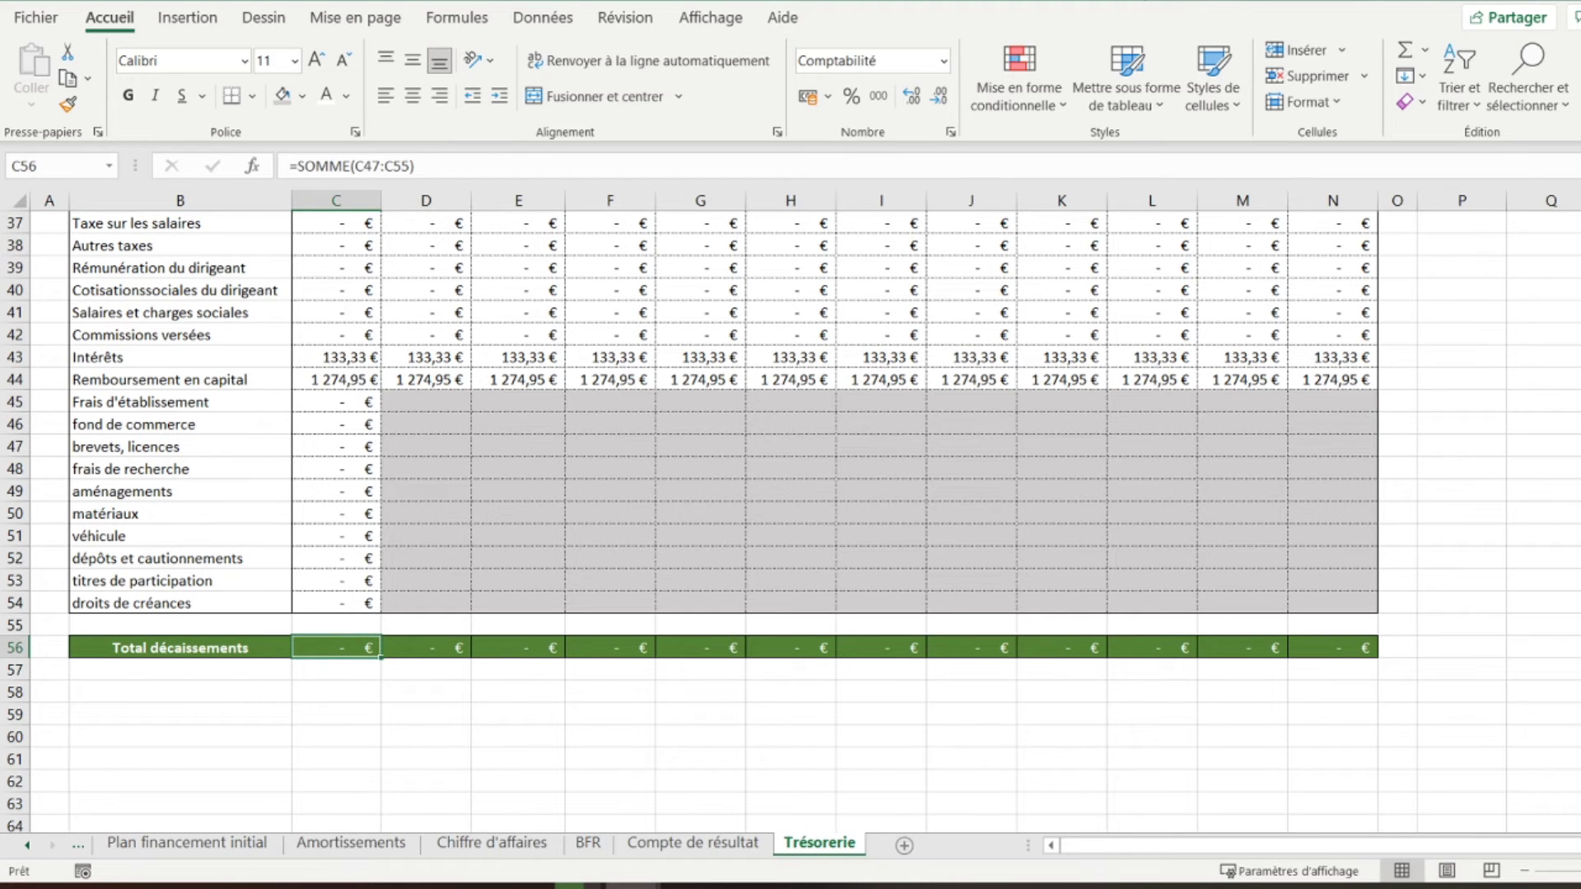
pyautogui.click(1405, 51)
pyautogui.scroll(8, 427, 519)
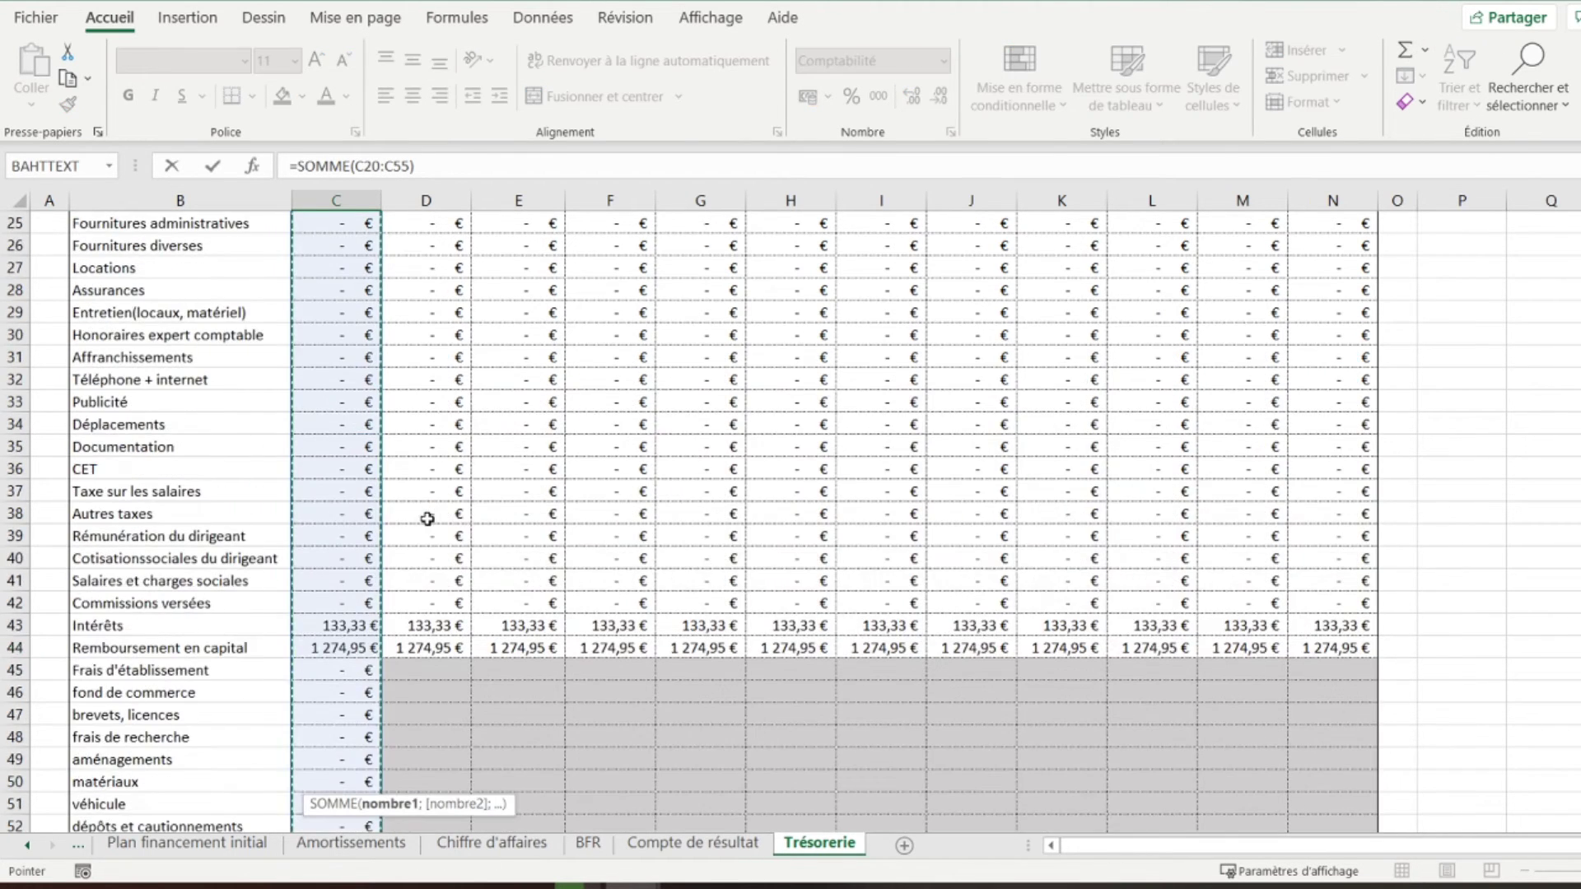
pyautogui.scroll(-6, 427, 518)
pyautogui.scroll(-1, 427, 519)
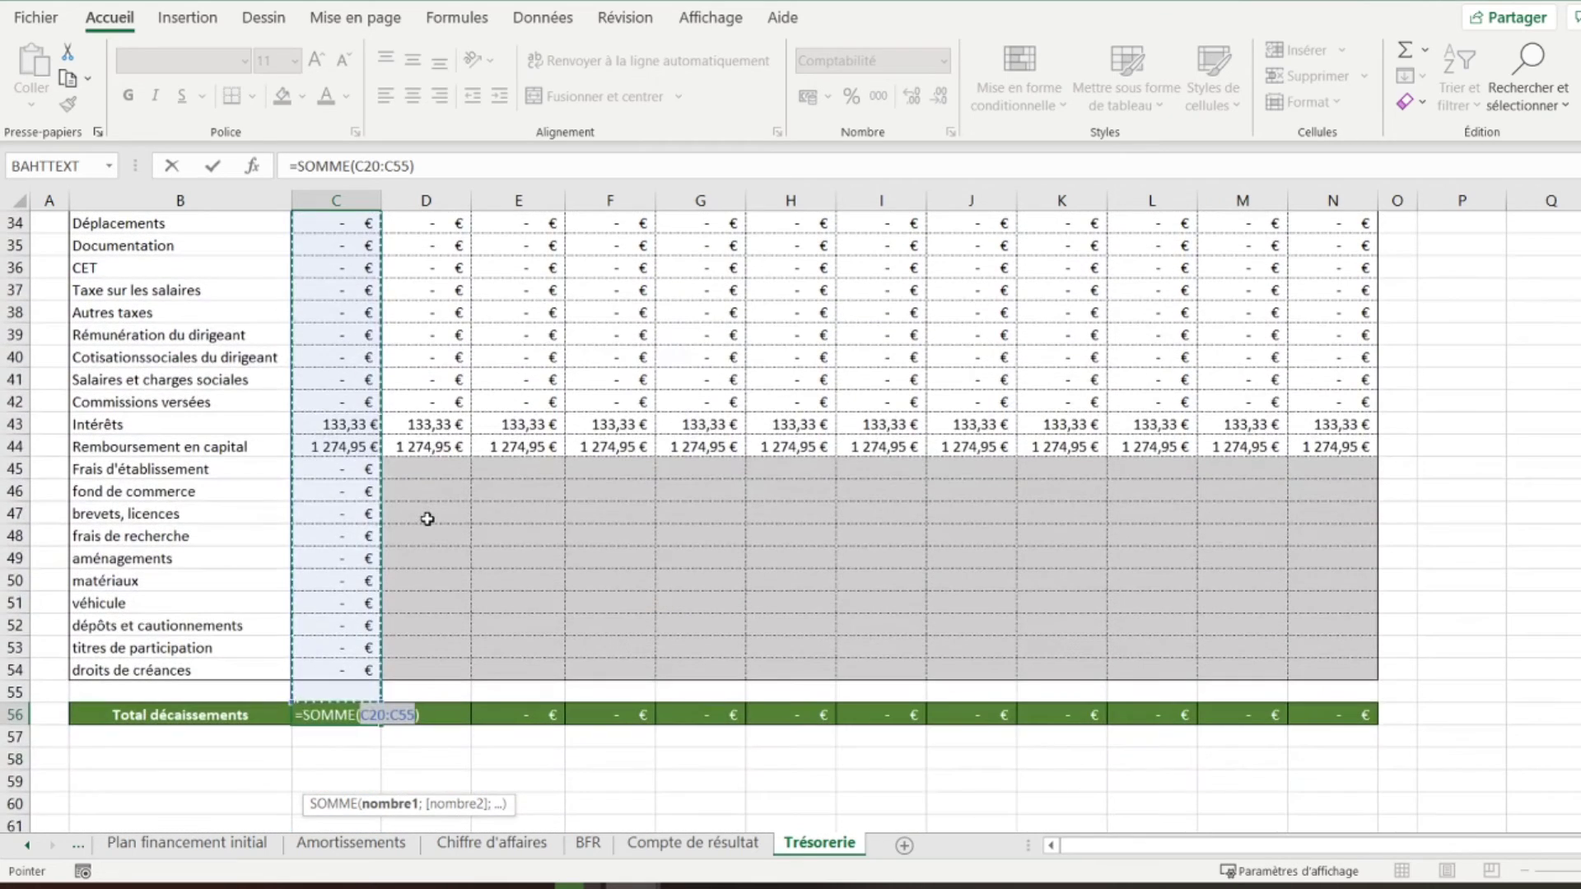
pyautogui.press('Return')
# Copy the January total from C56 and paste only the formula into D56:N56 for the remaining months
pyautogui.click(332, 718)
pyautogui.rightClick(332, 719)
pyautogui.click(387, 128)
pyautogui.moveTo(431, 717); pyautogui.dragTo(1364, 716)
pyautogui.rightClick(1364, 718)
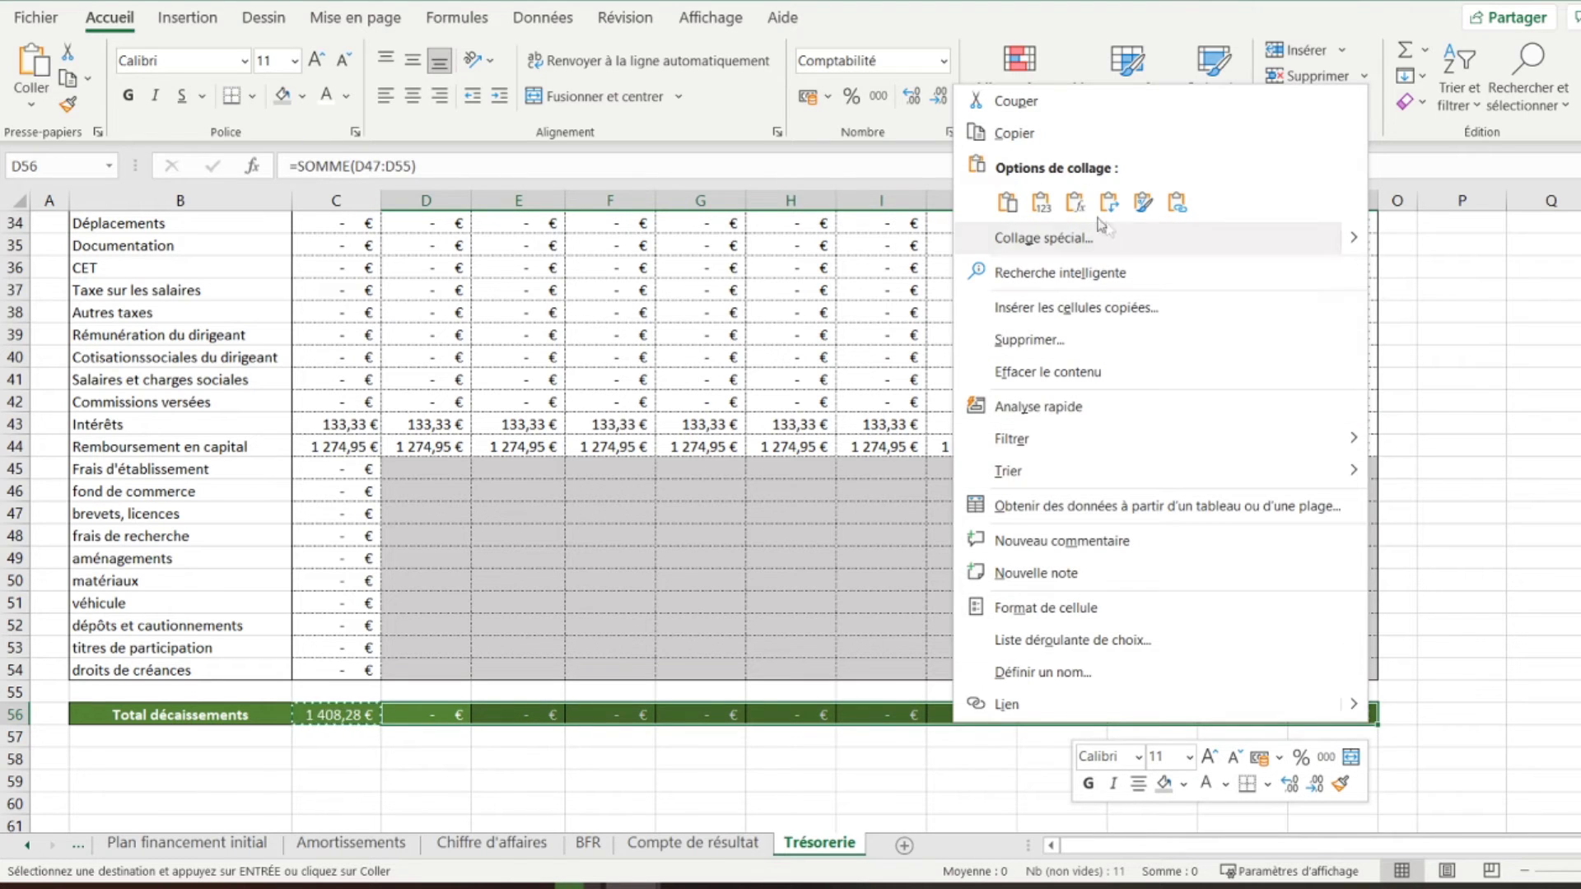
pyautogui.click(1074, 202)
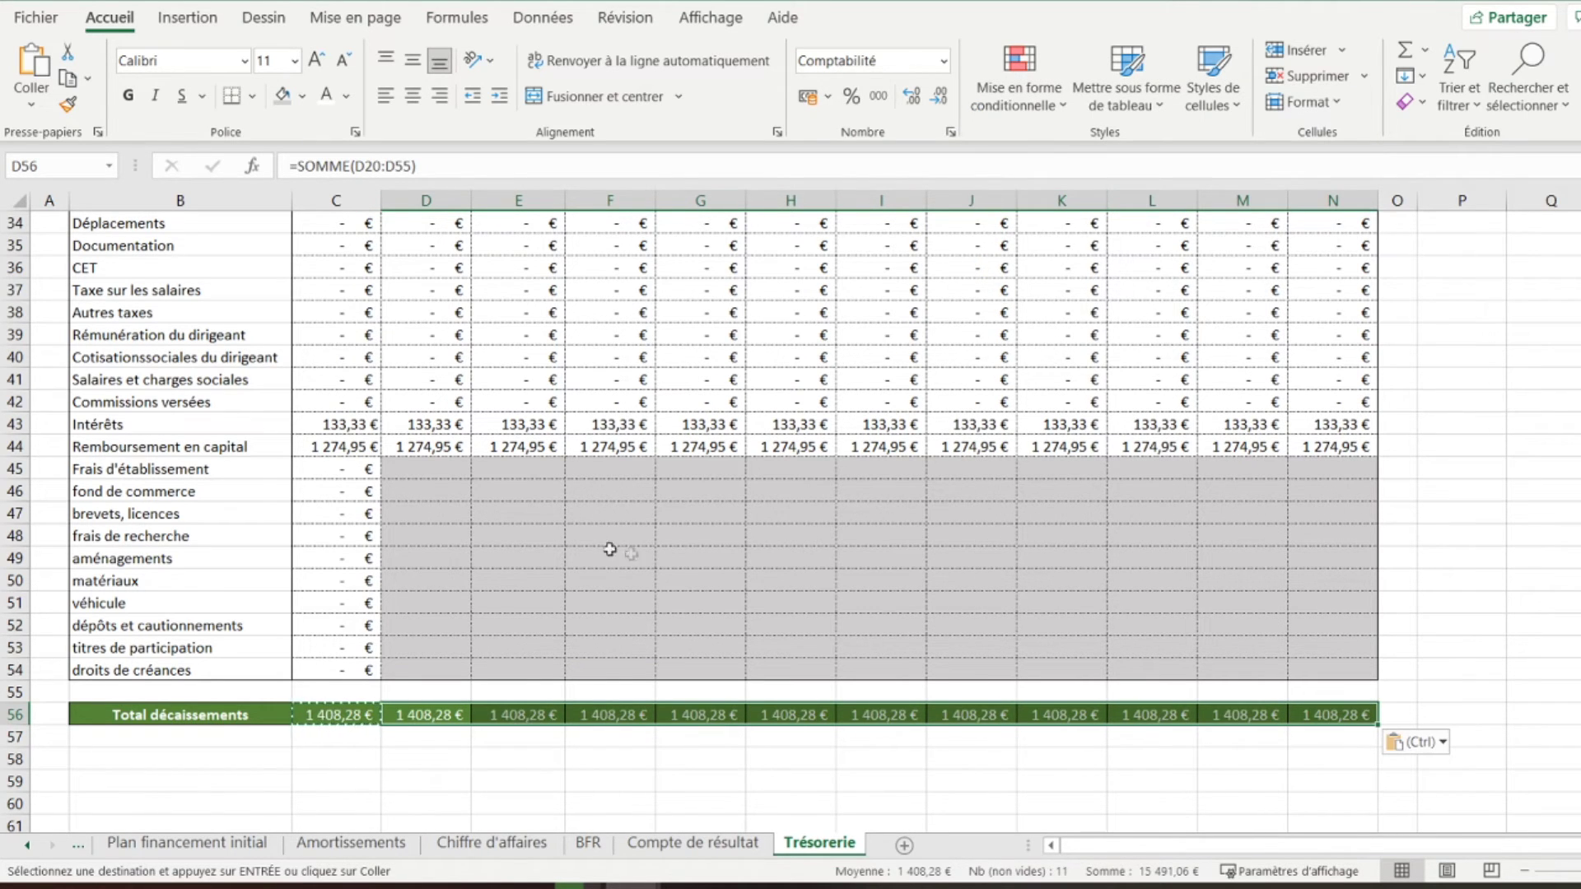
pyautogui.click(527, 510)
# Bold the monthly amounts in the Total décaissements row (C56:N56) and the Total encaissements row (C17:N17)
pyautogui.scroll(-1, 249, 629)
pyautogui.moveTo(308, 648); pyautogui.dragTo(1316, 642)
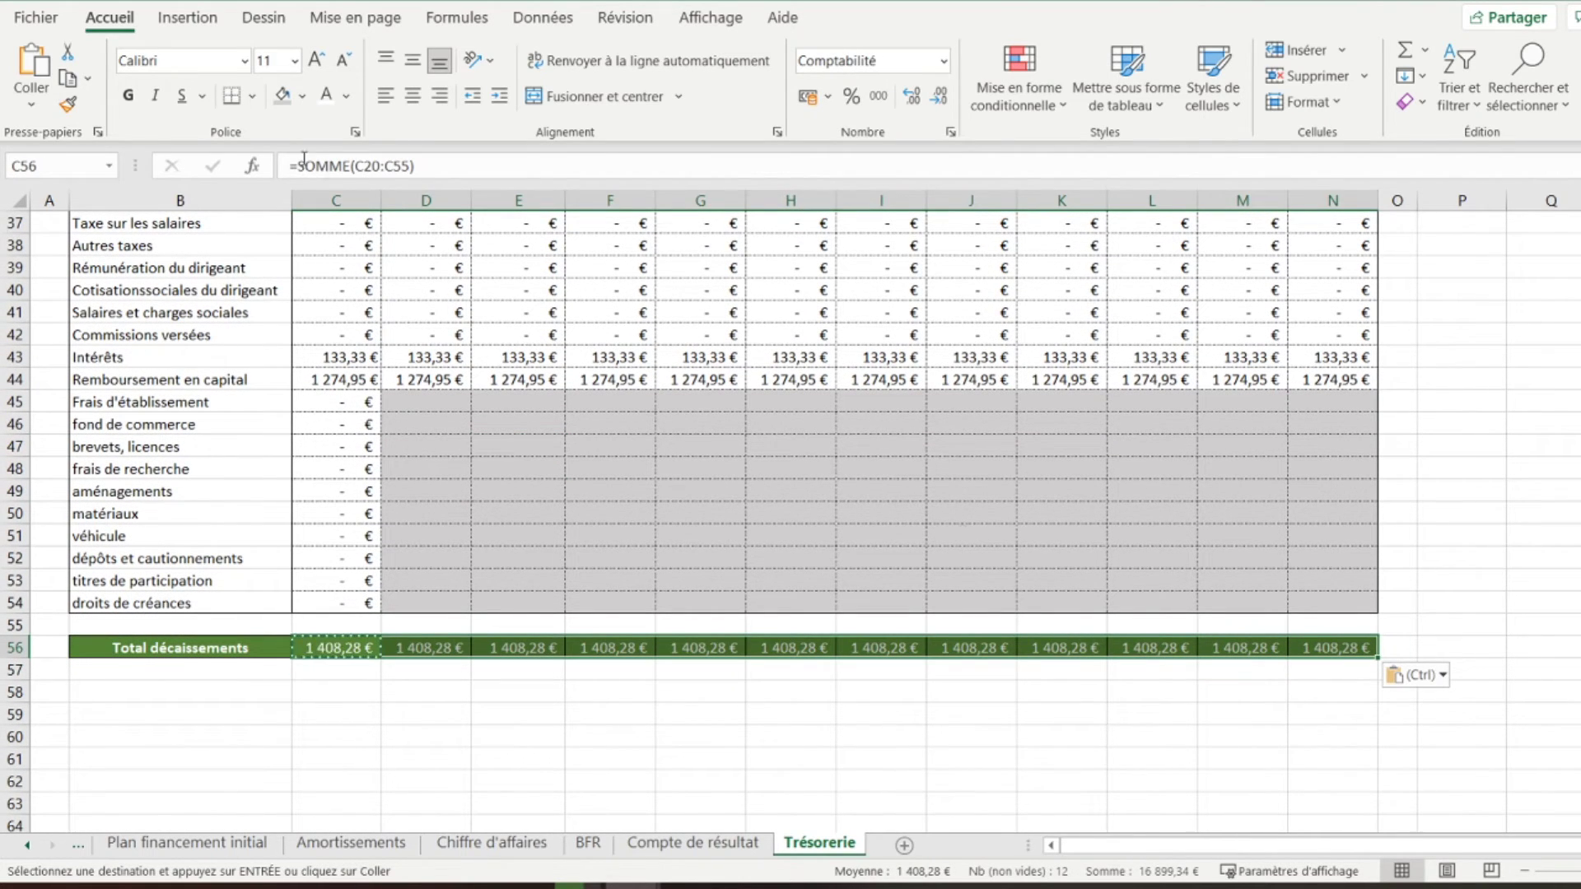
pyautogui.click(128, 95)
pyautogui.scroll(8, 321, 494)
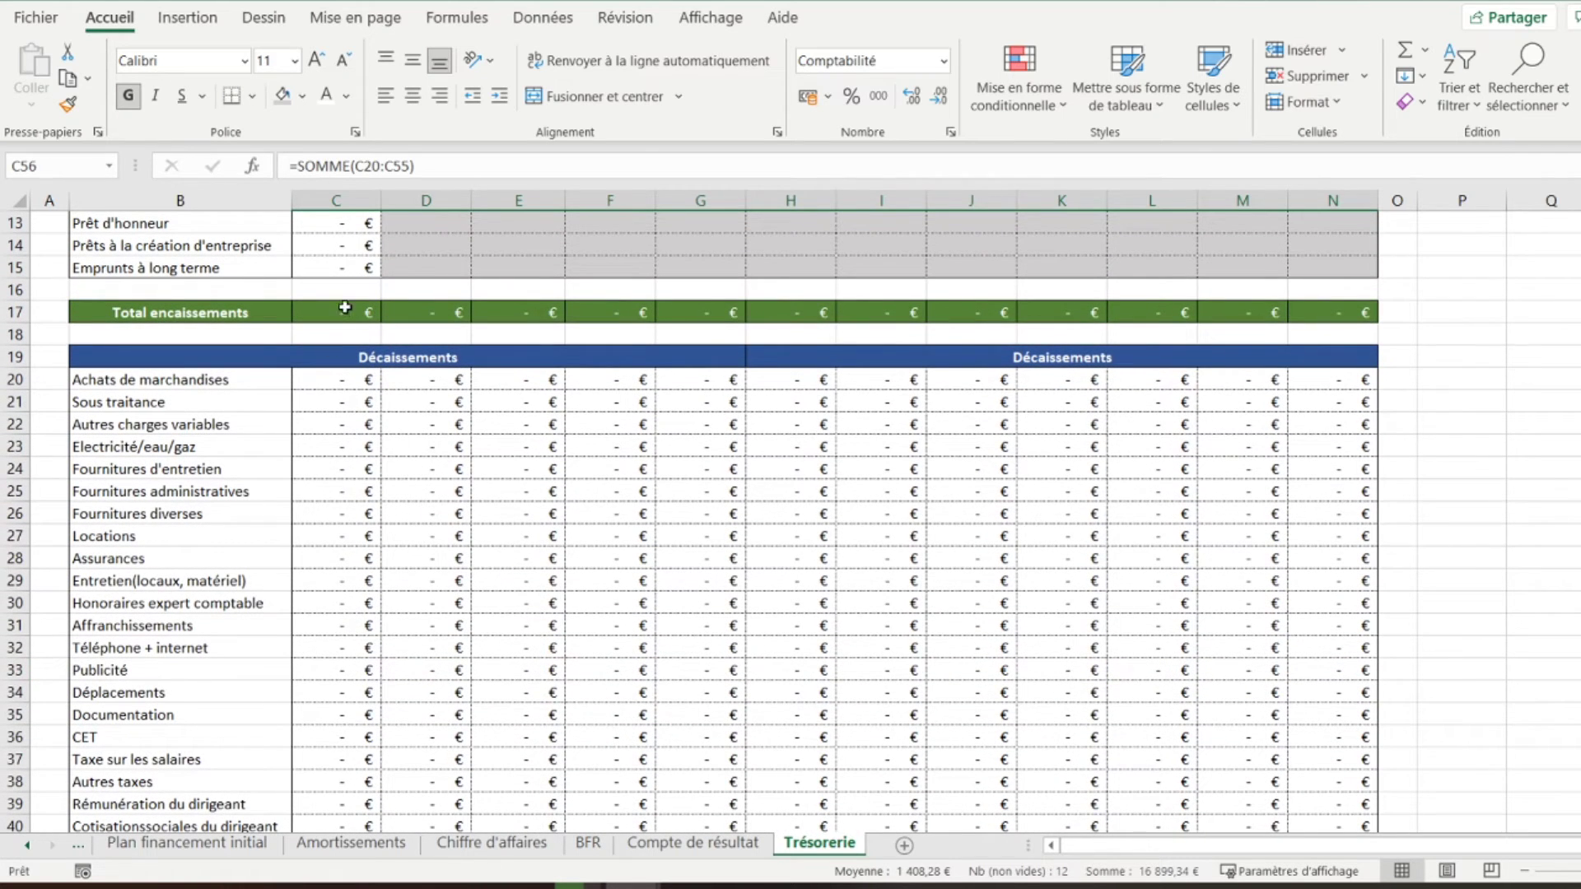
pyautogui.moveTo(345, 312); pyautogui.dragTo(1366, 325)
pyautogui.click(127, 94)
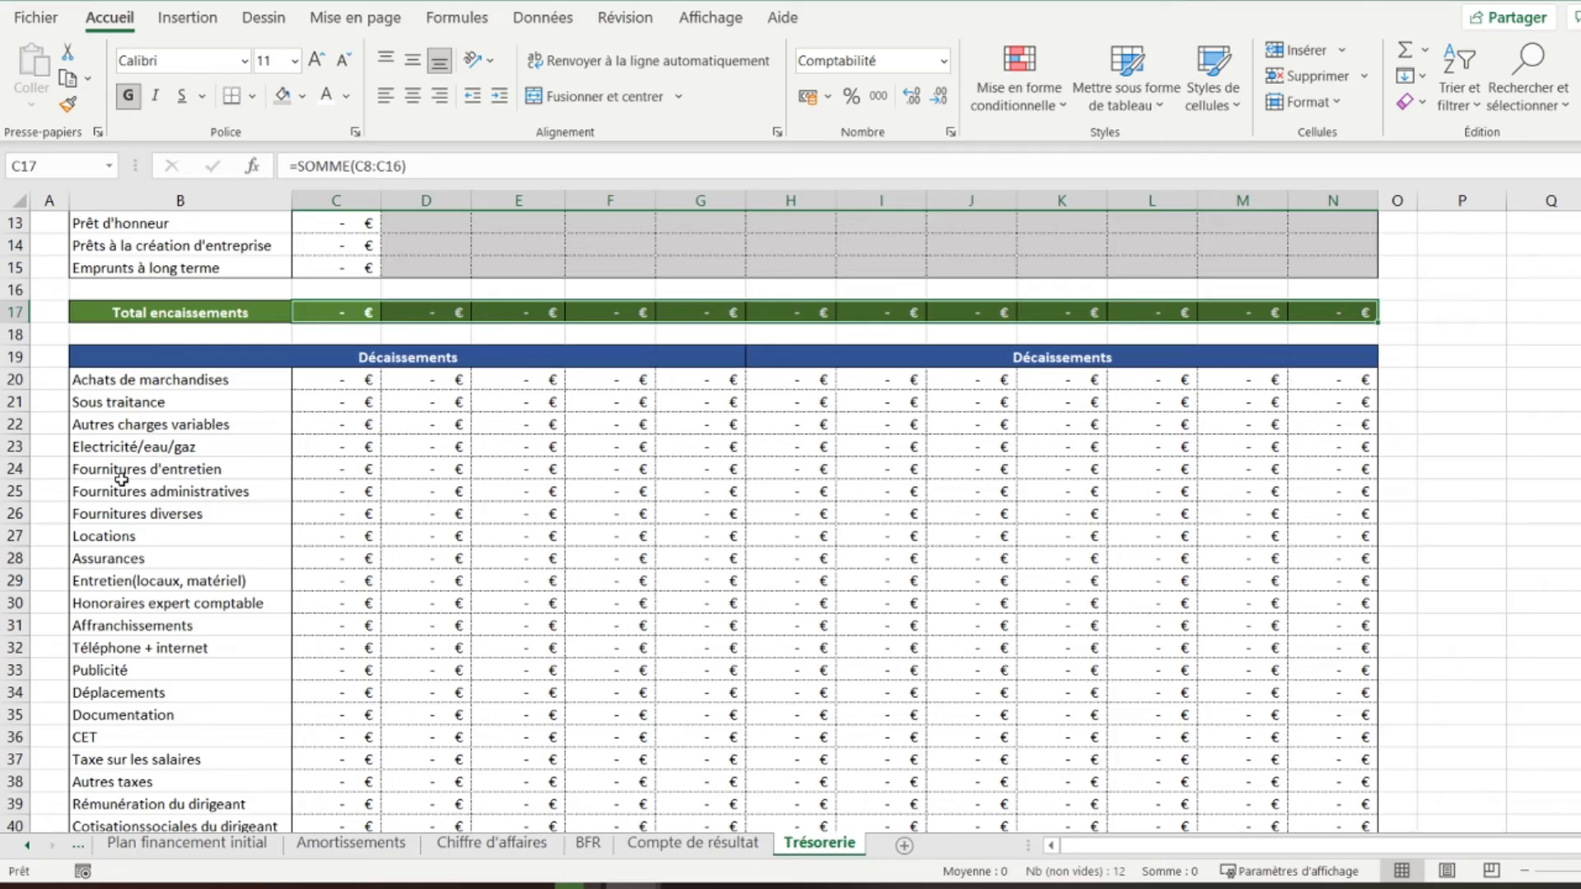
# Enter the label "Solde mensuel" in B58, two rows below Total décaissements
pyautogui.scroll(-11, 121, 480)
pyautogui.click(146, 489)
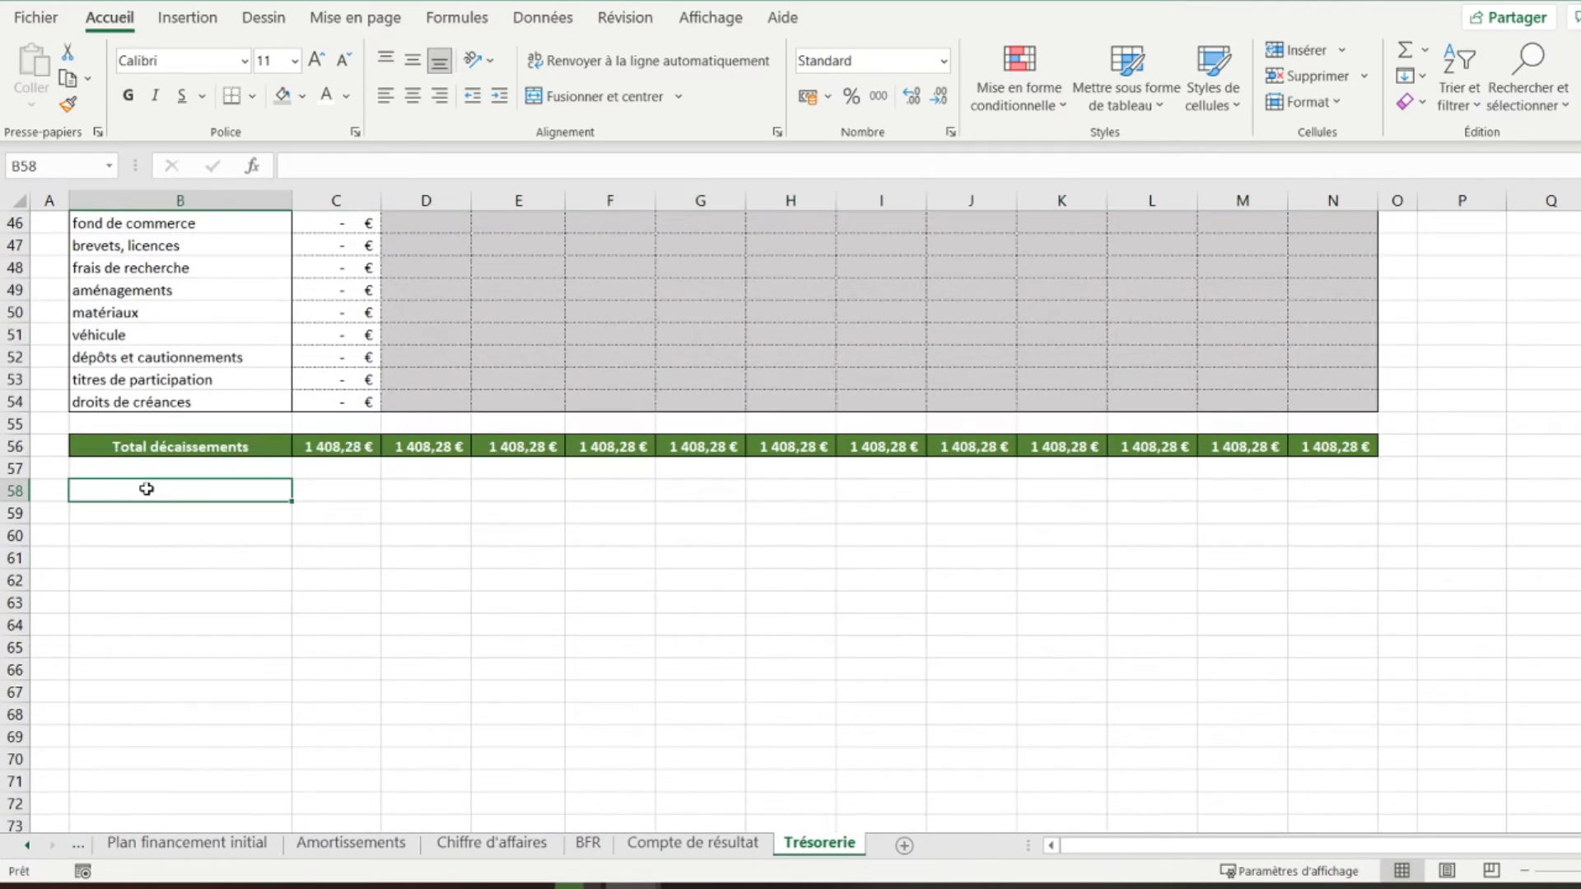
pyautogui.scroll(15, 146, 489)
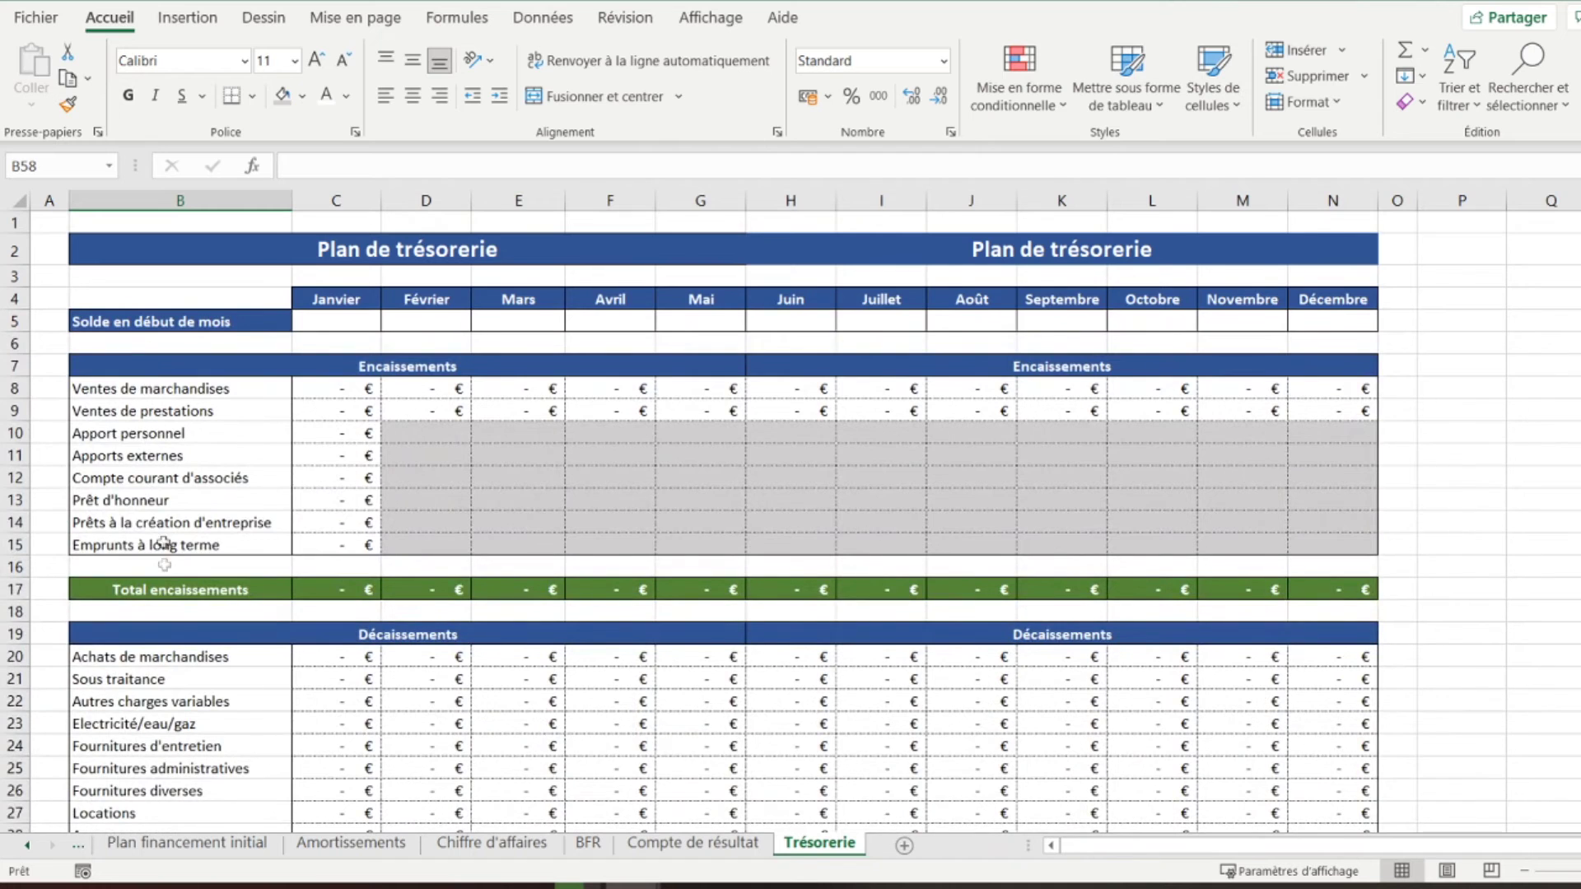
pyautogui.scroll(-13, 165, 564)
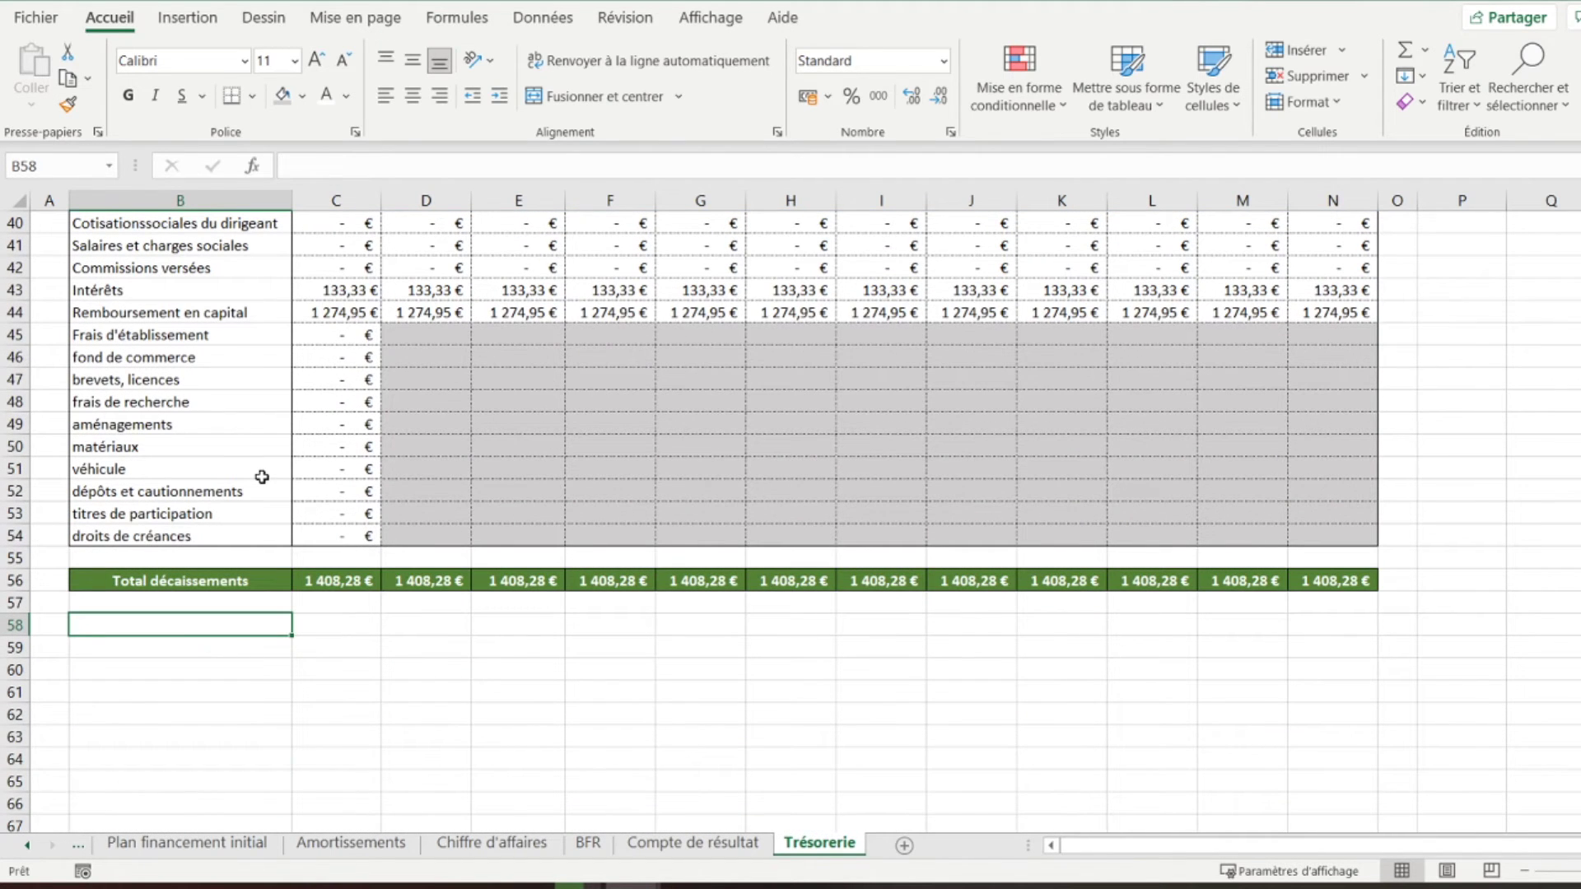
pyautogui.write('Solde mensuel')
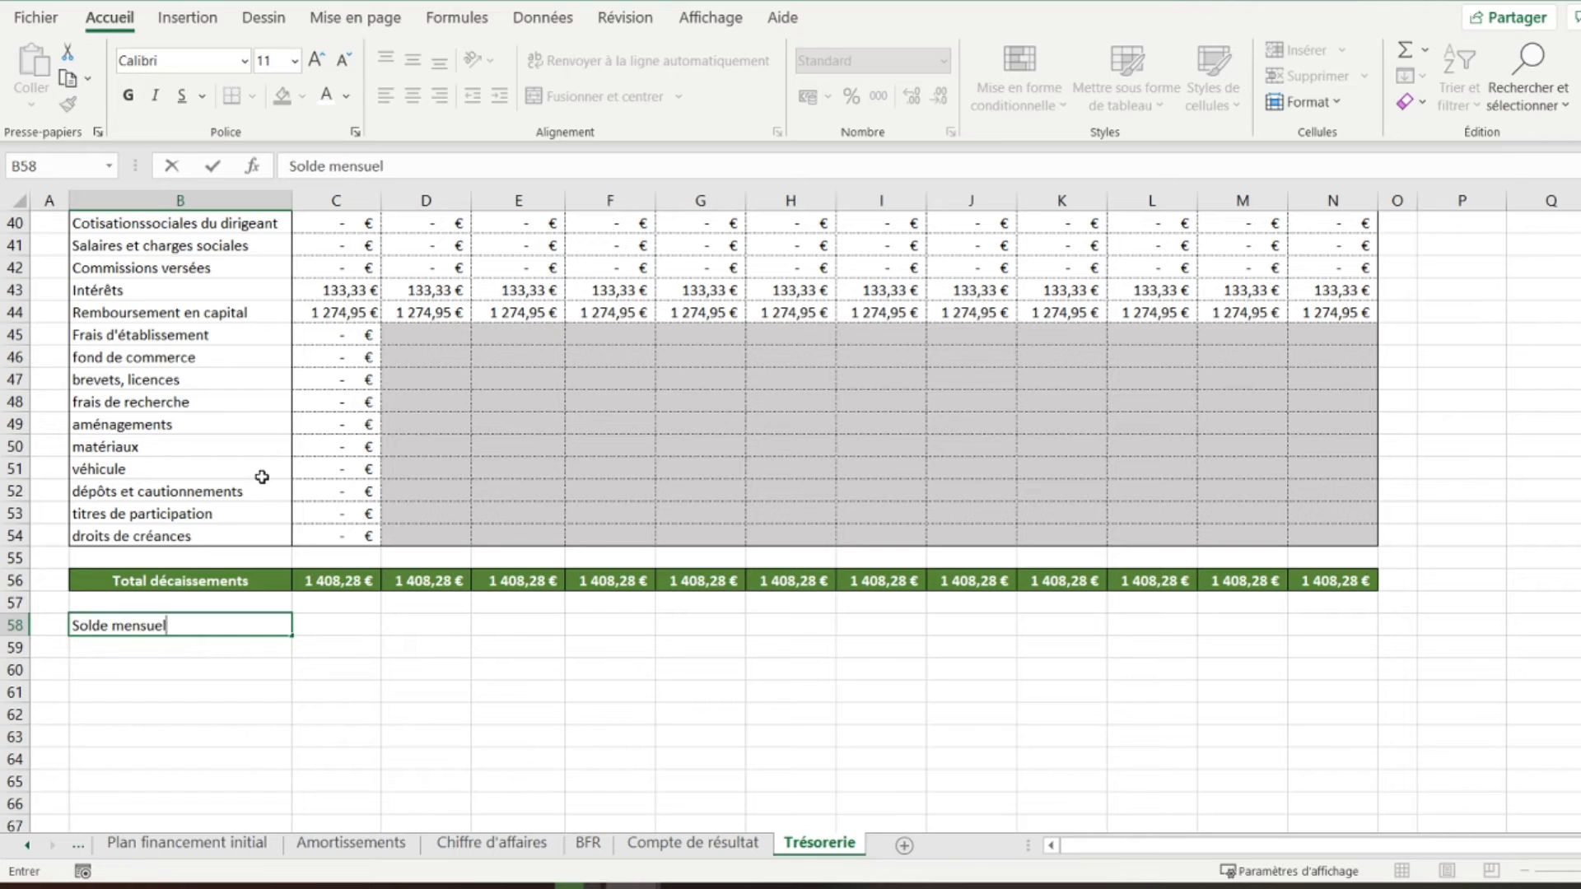
pyautogui.press('Return')
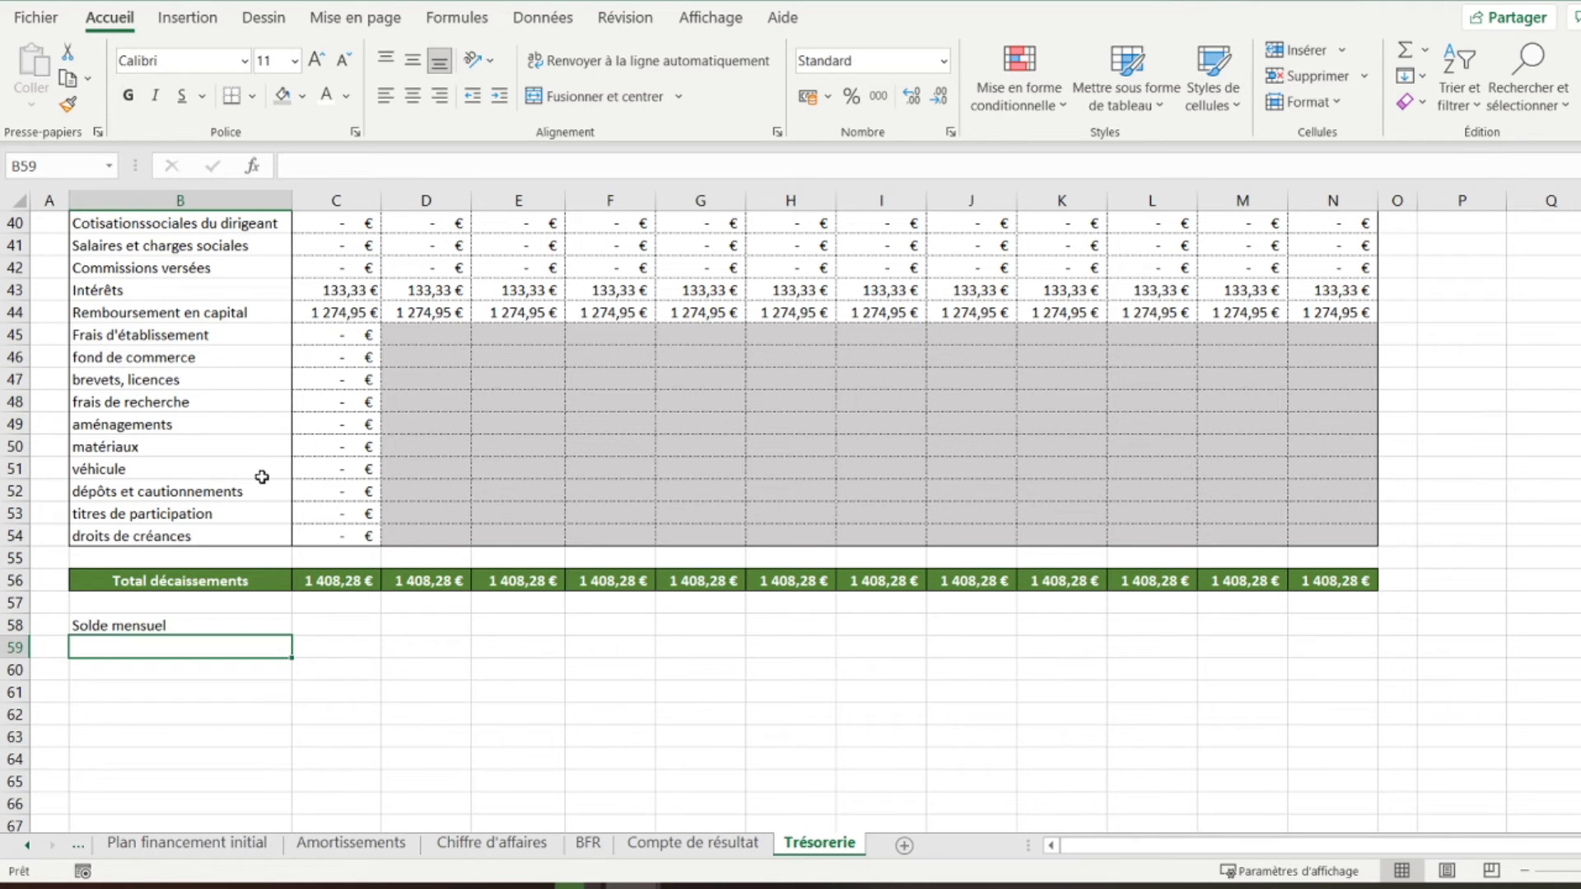
pyautogui.press('Up')
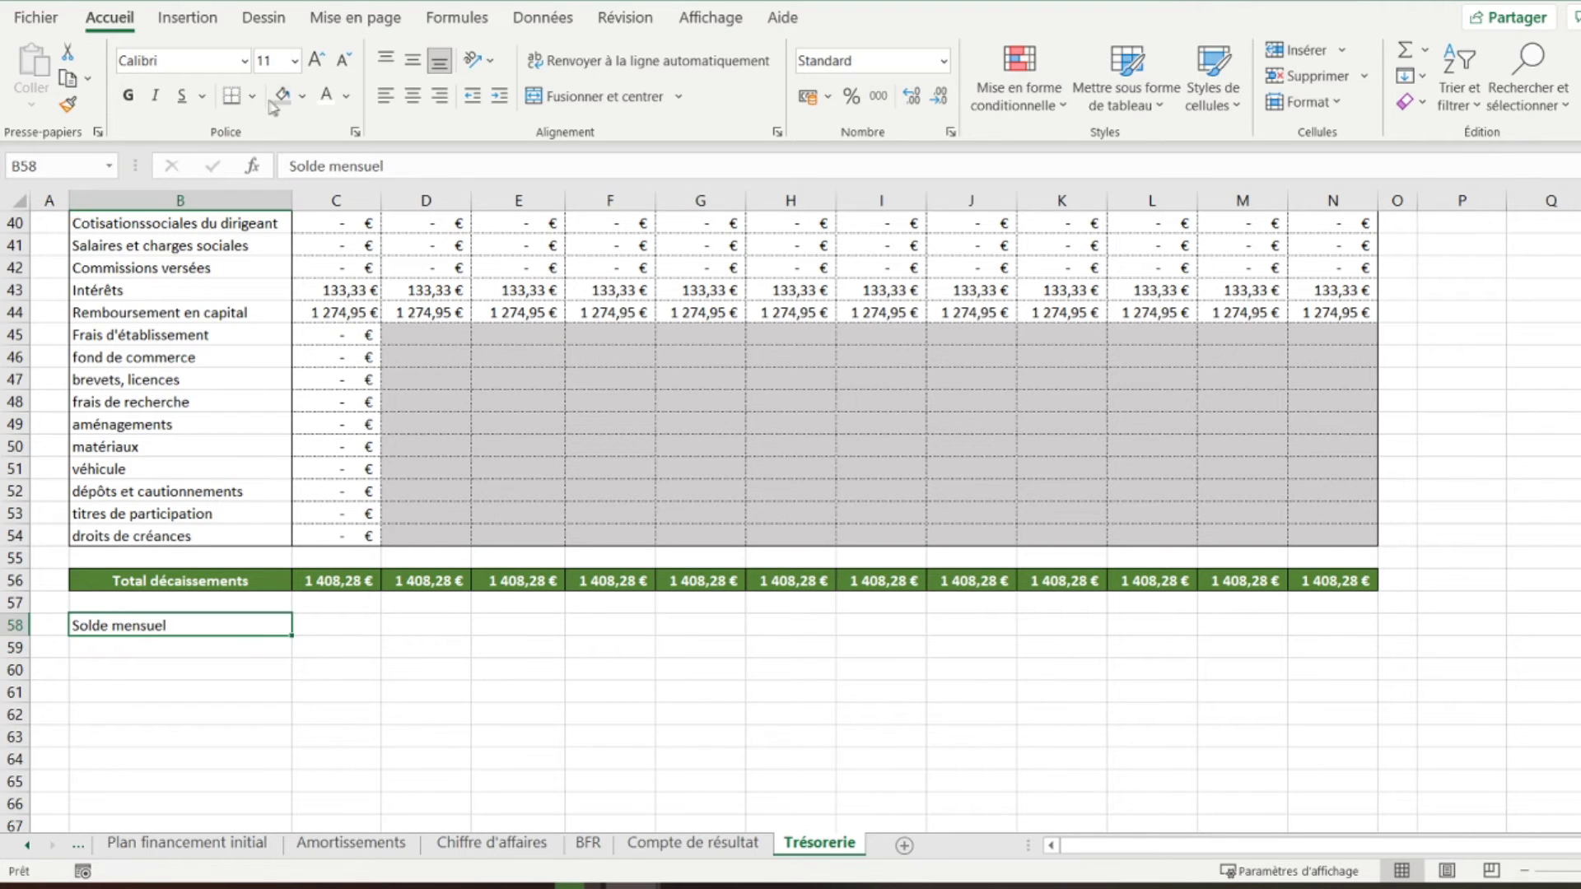
# Format the Solde mensuel label in B58 with a dark blue fill, bold text and centred alignment
pyautogui.click(303, 96)
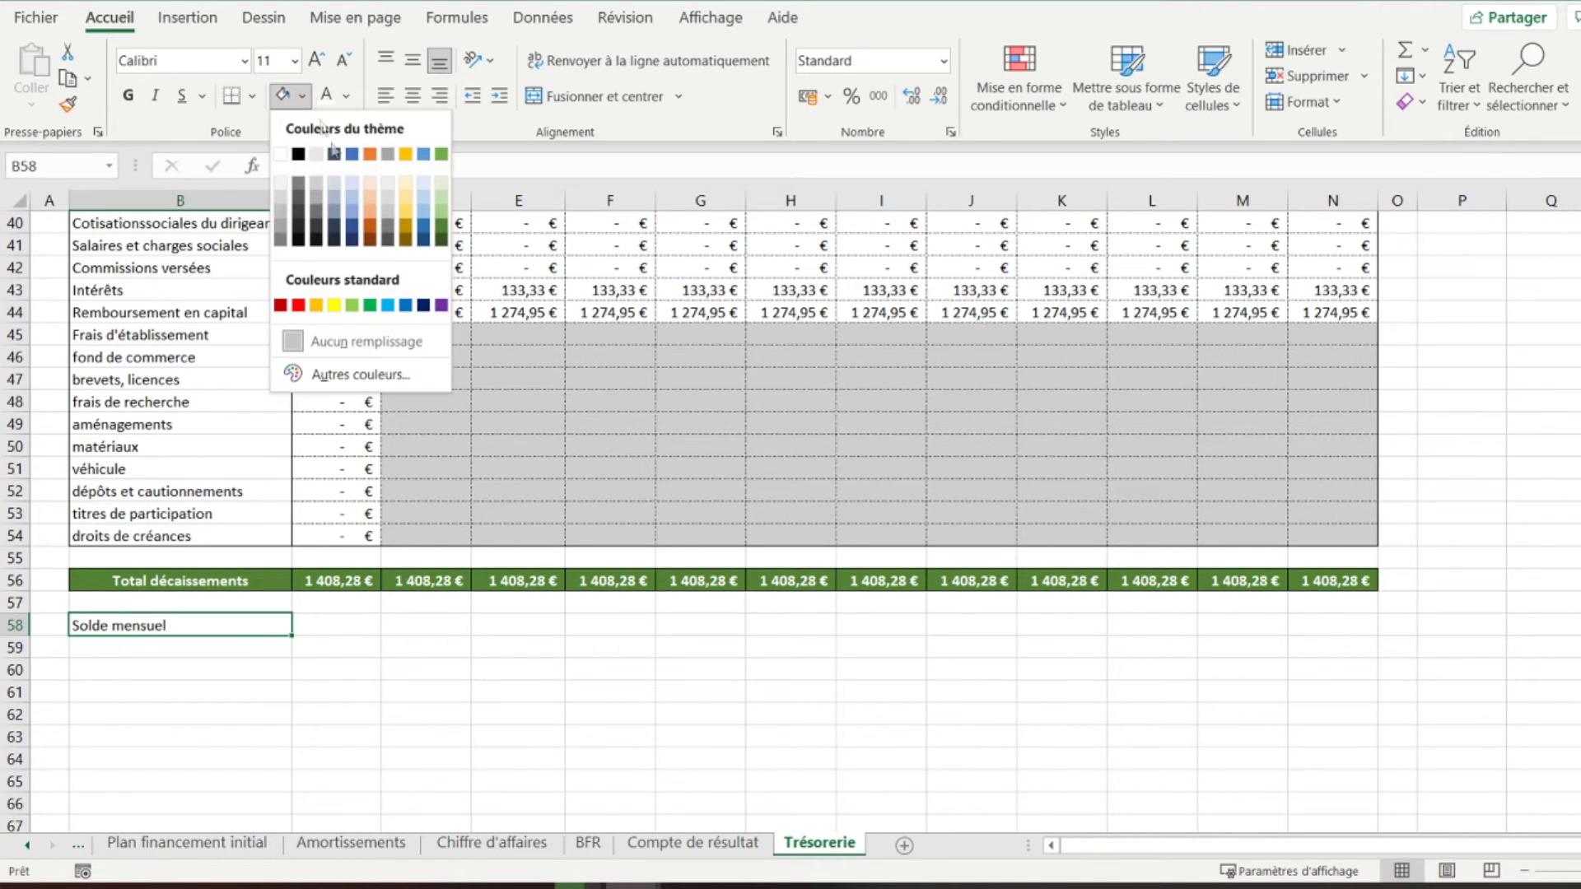
pyautogui.click(356, 228)
pyautogui.click(128, 96)
pyautogui.click(412, 96)
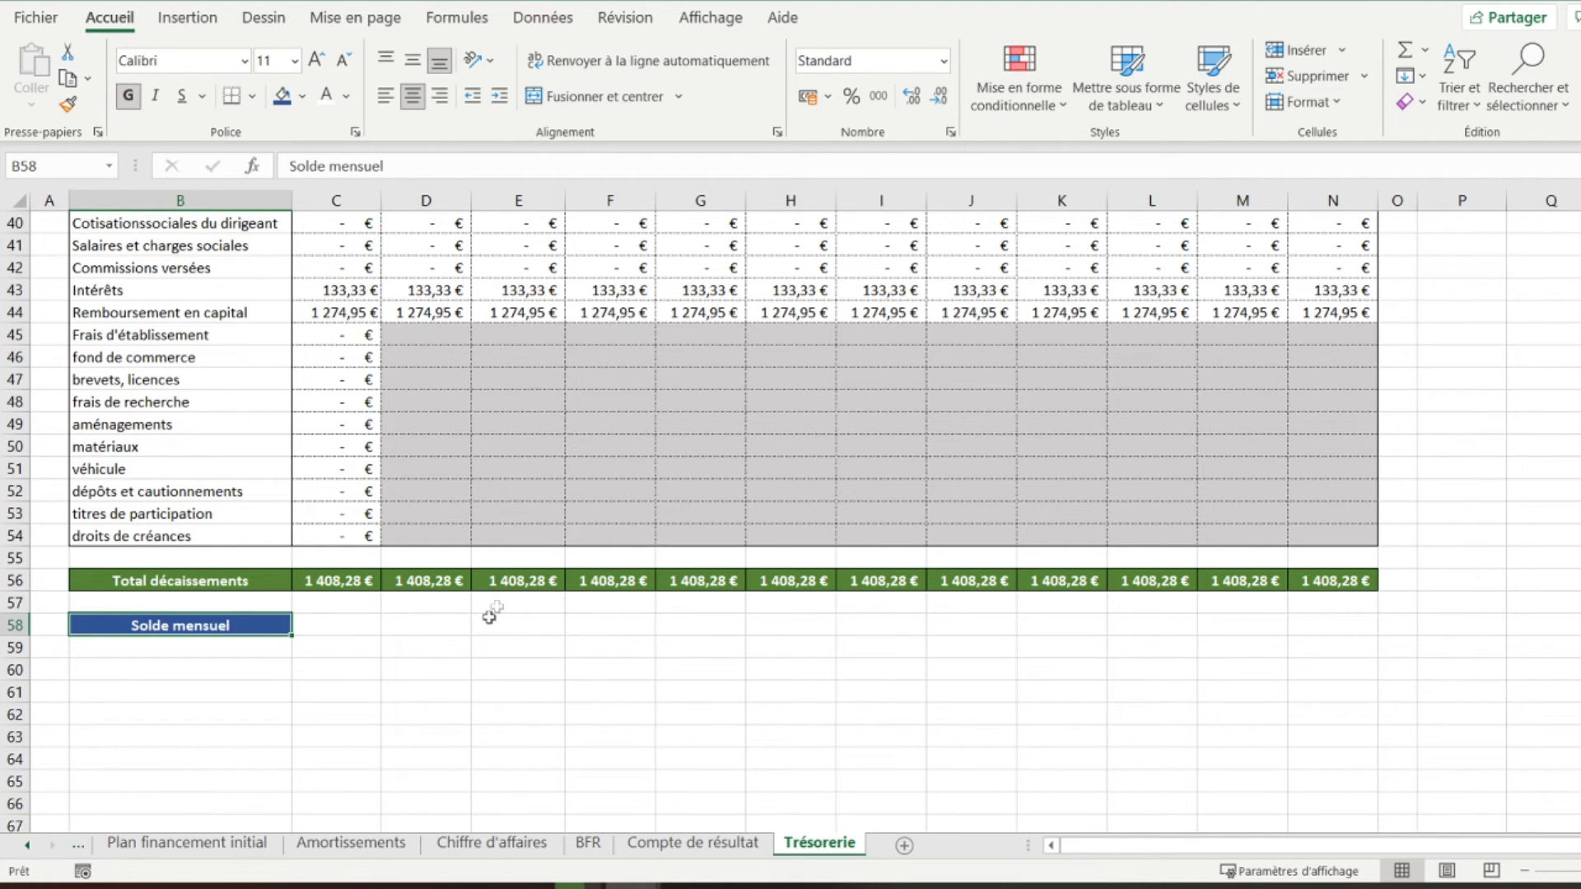
# Enter the January monthly balance formula =C17-C56 in C58, subtracting total payments from total receipts
pyautogui.click(344, 616)
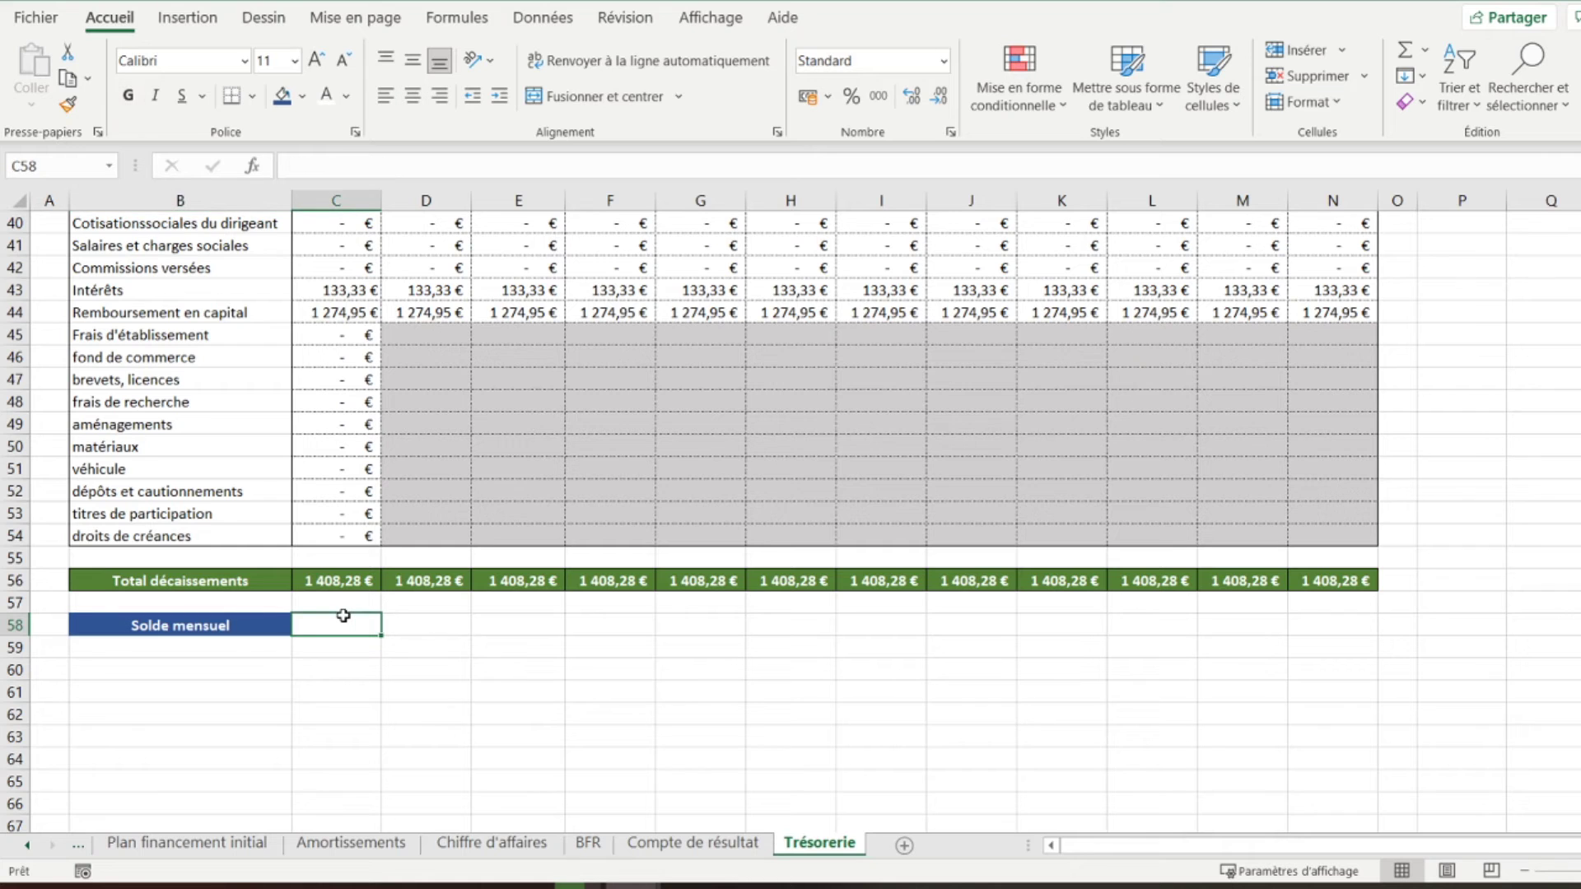
pyautogui.write('=')
pyautogui.scroll(13, 343, 616)
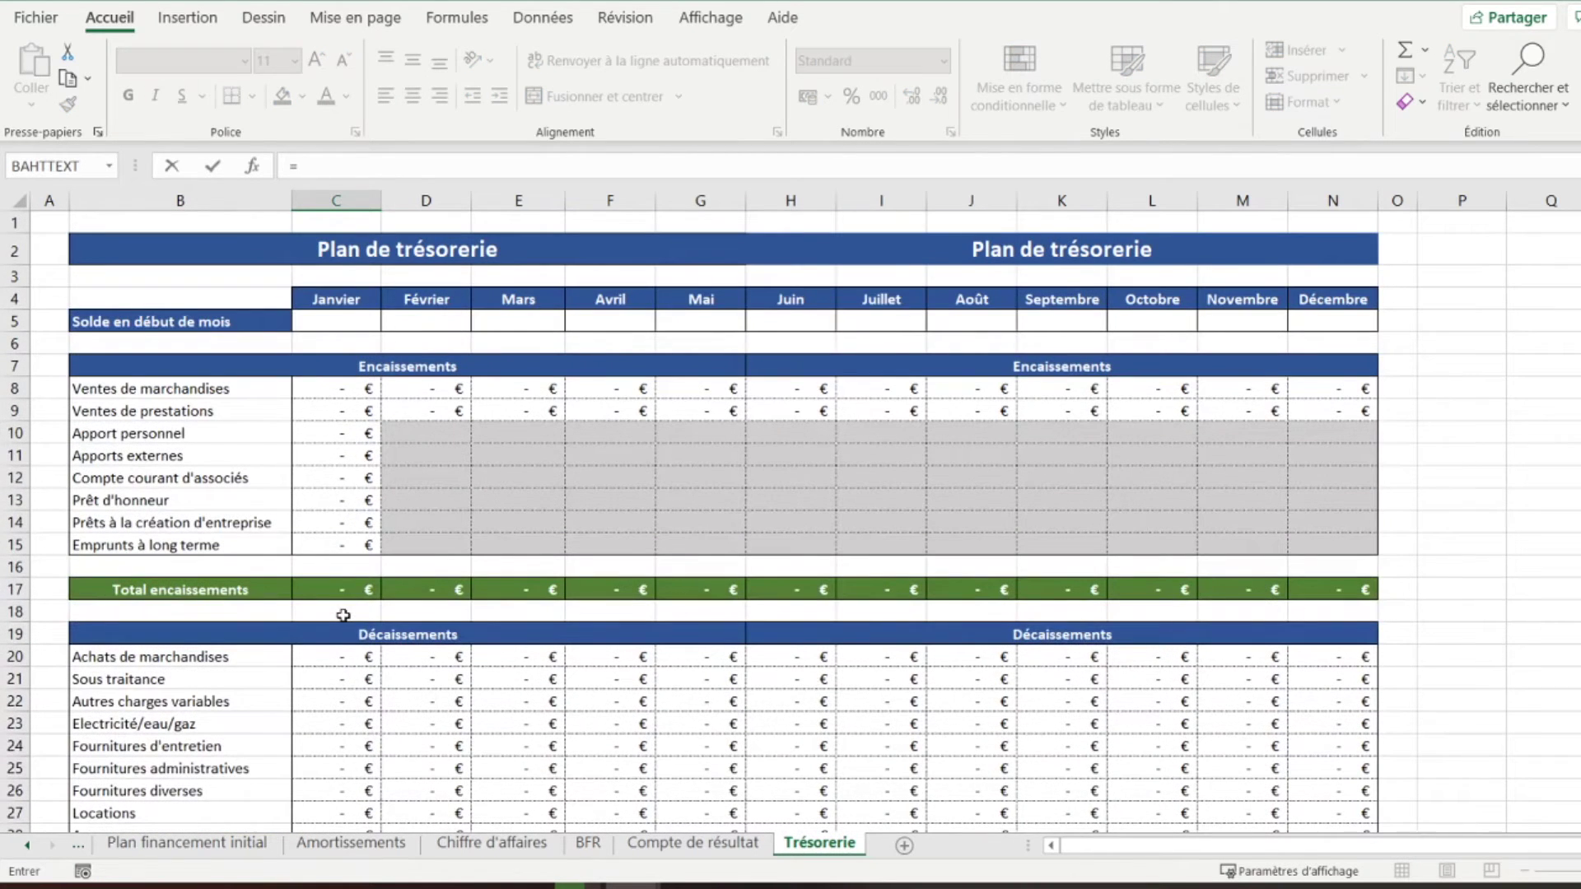
pyautogui.click(338, 587)
pyautogui.write('-')
pyautogui.scroll(-7, 339, 589)
pyautogui.scroll(-7, 339, 590)
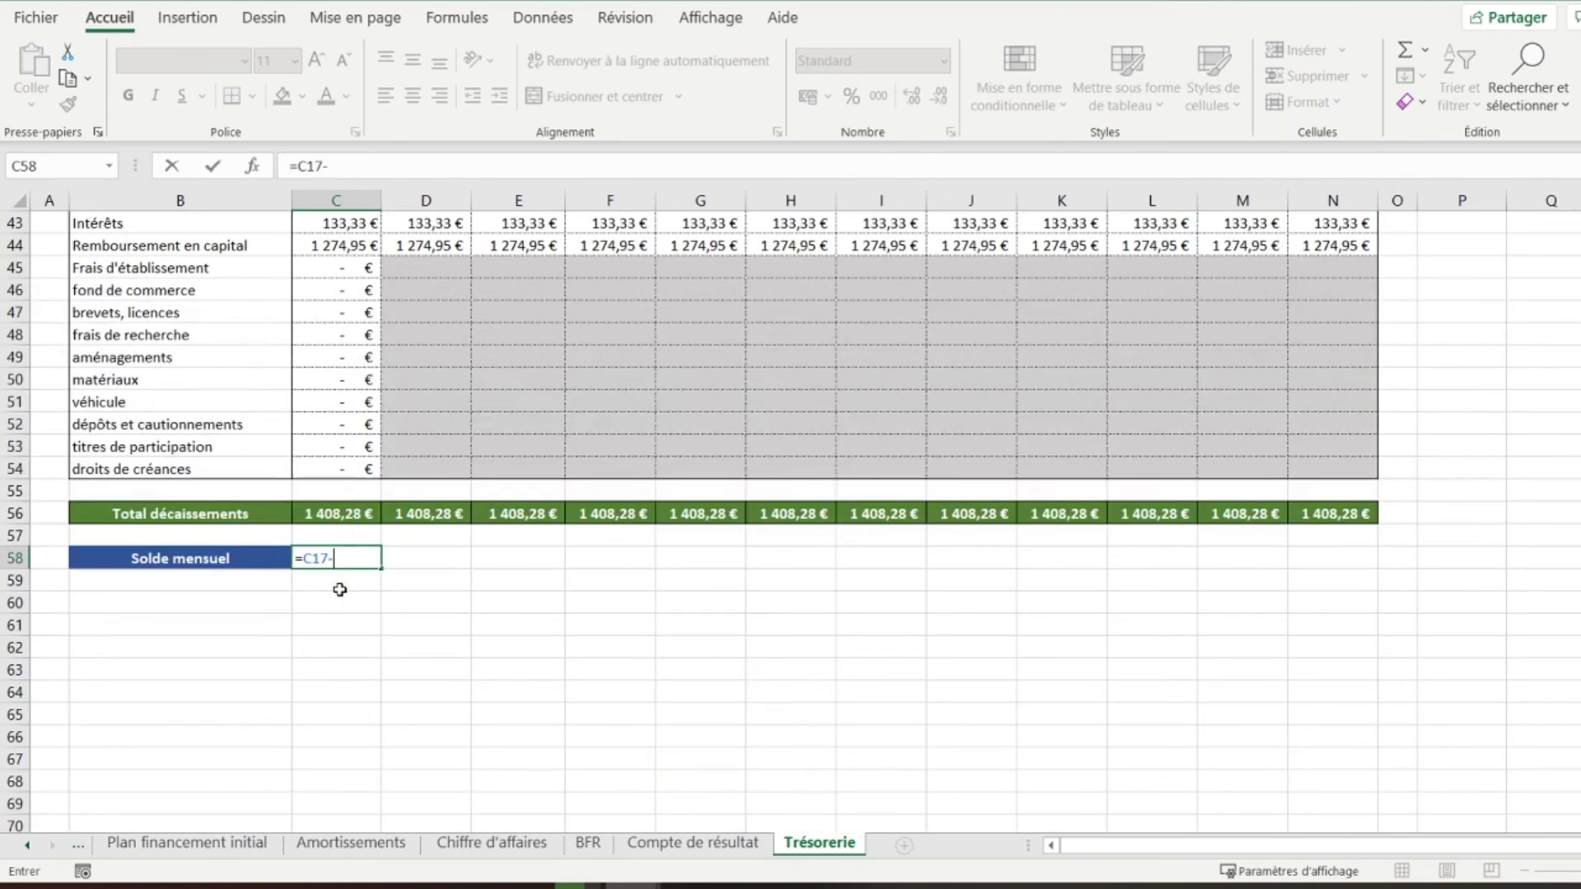
pyautogui.click(336, 521)
pyautogui.press('Return')
# Fill the monthly balance formula from C58 across to December in N58
pyautogui.click(331, 556)
pyautogui.moveTo(379, 568); pyautogui.dragTo(1344, 560)
pyautogui.scroll(8, 1072, 533)
pyautogui.scroll(6, 1074, 536)
pyautogui.scroll(-17, 1075, 536)
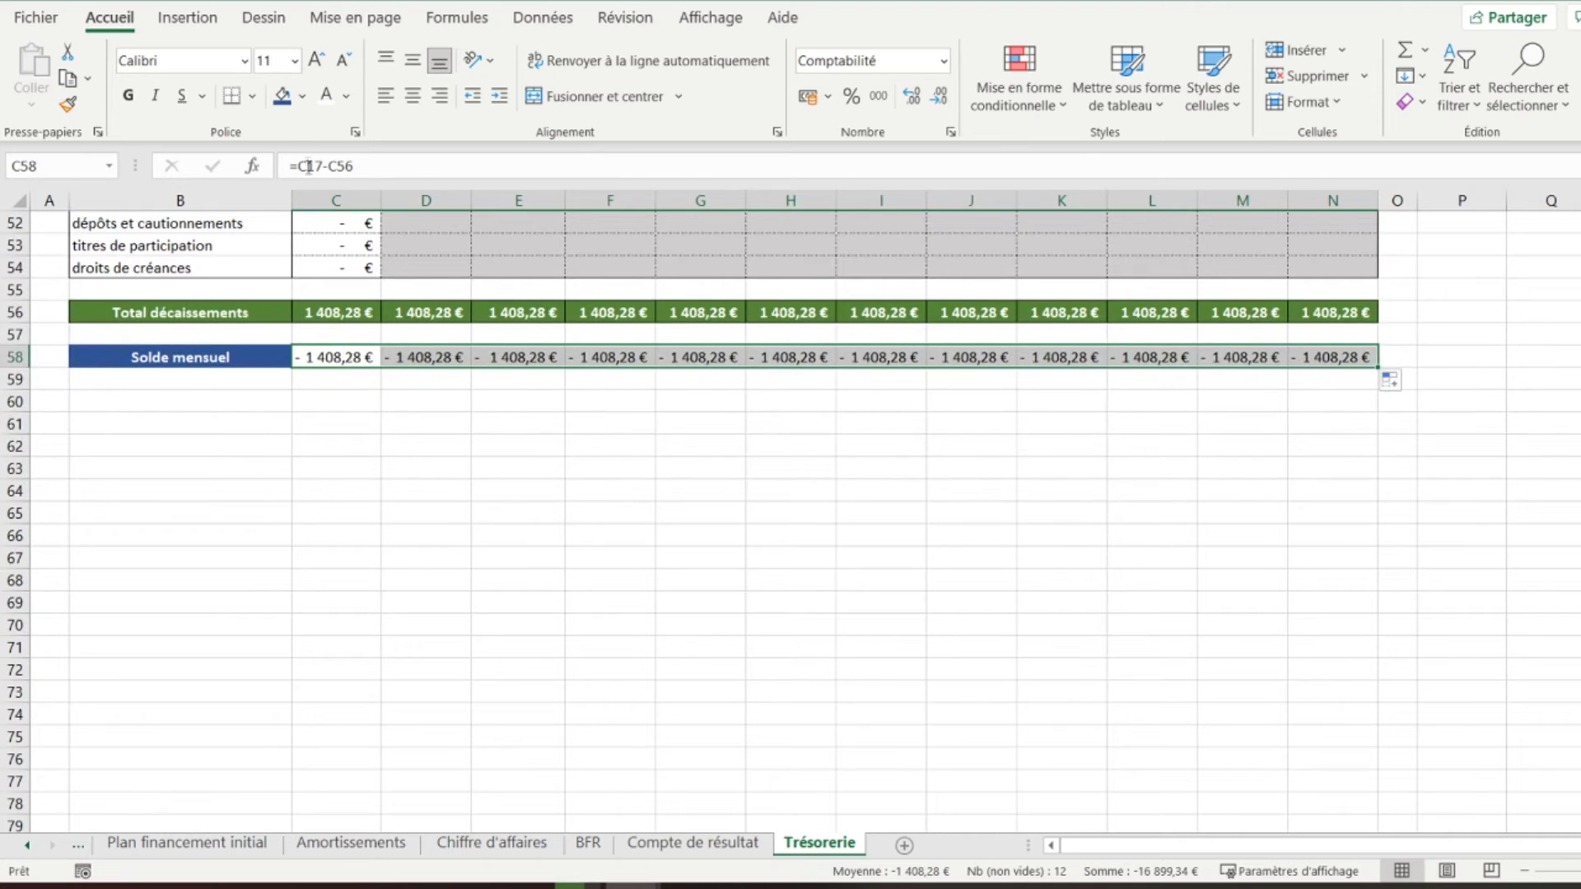
# Apply all borders and bold to the Solde mensuel amounts in C58:N58
pyautogui.click(255, 100)
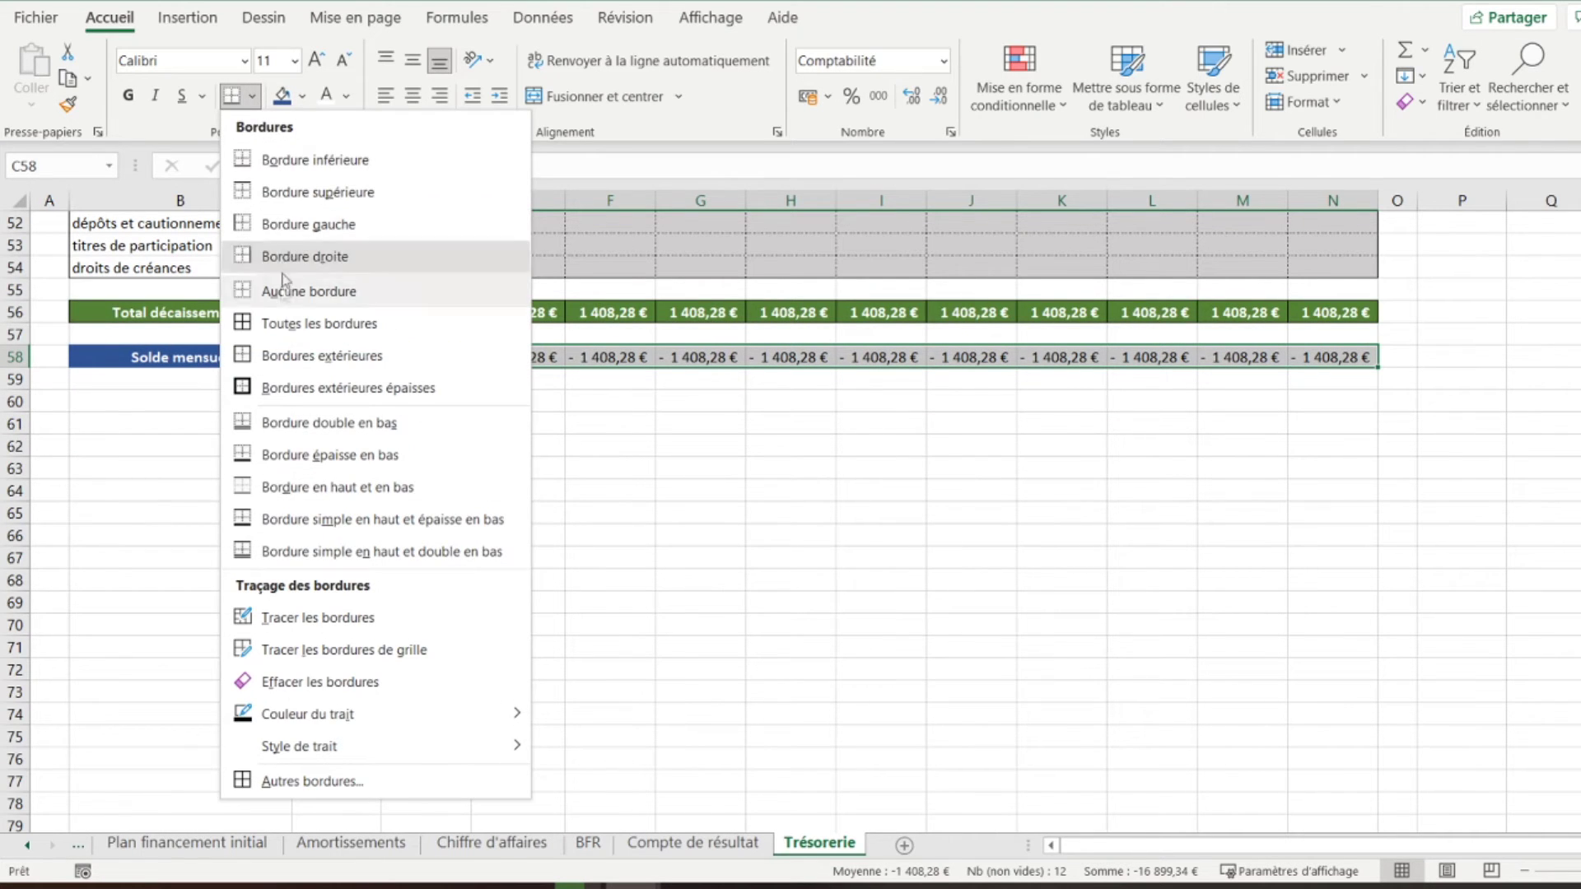
pyautogui.click(298, 318)
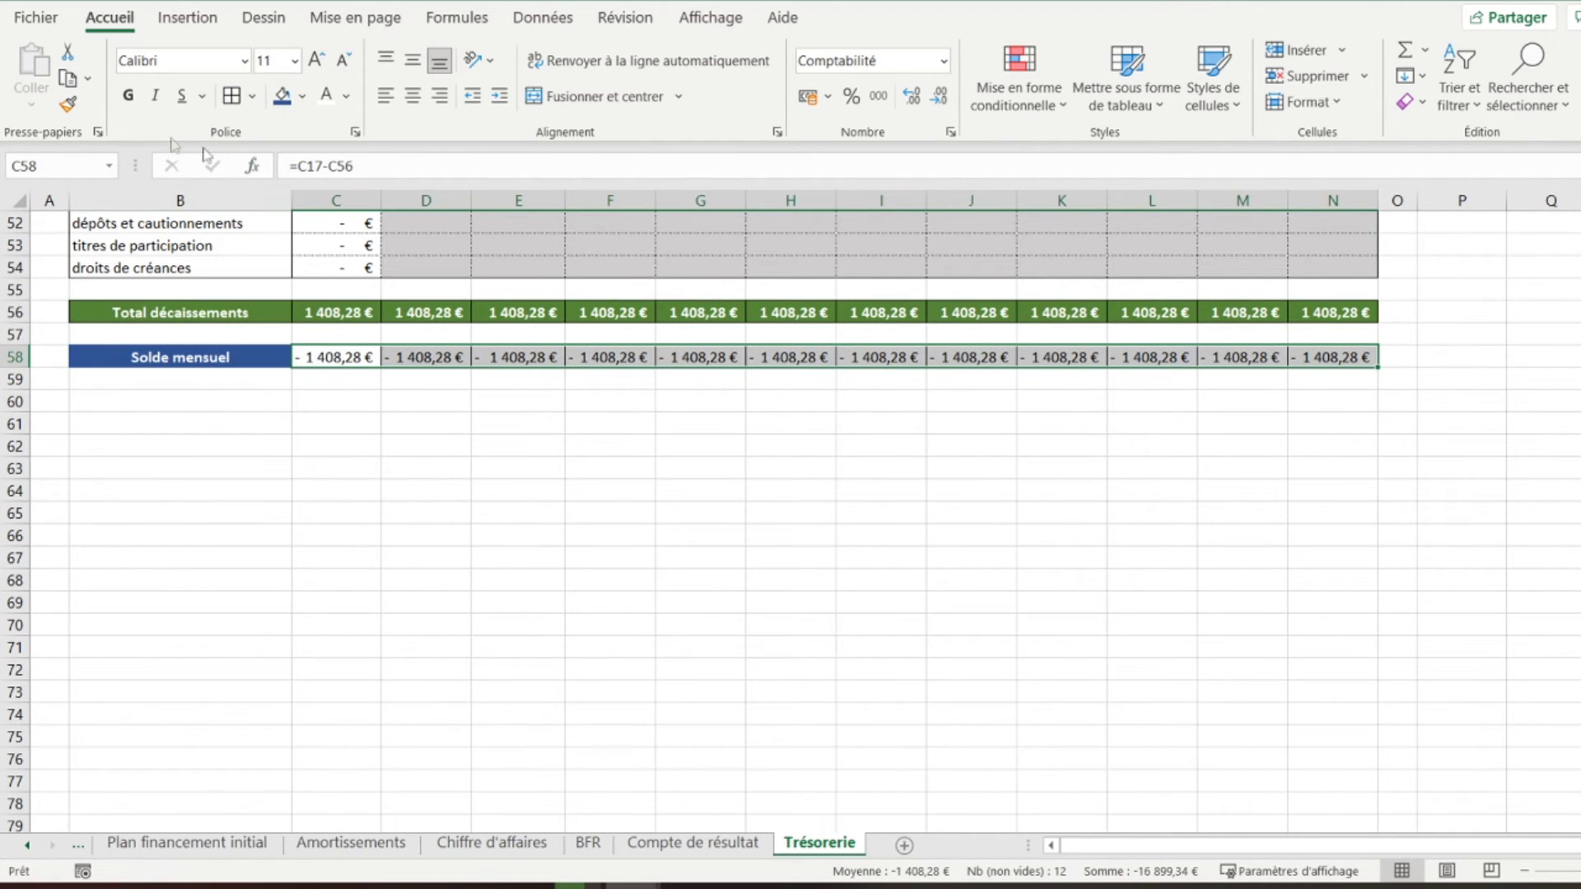
pyautogui.click(128, 94)
pyautogui.click(322, 400)
# Copy the formatting of the Solde mensuel label to B60 and enter "Solde cumulé" there
pyautogui.scroll(11, 366, 408)
pyautogui.scroll(-10, 366, 408)
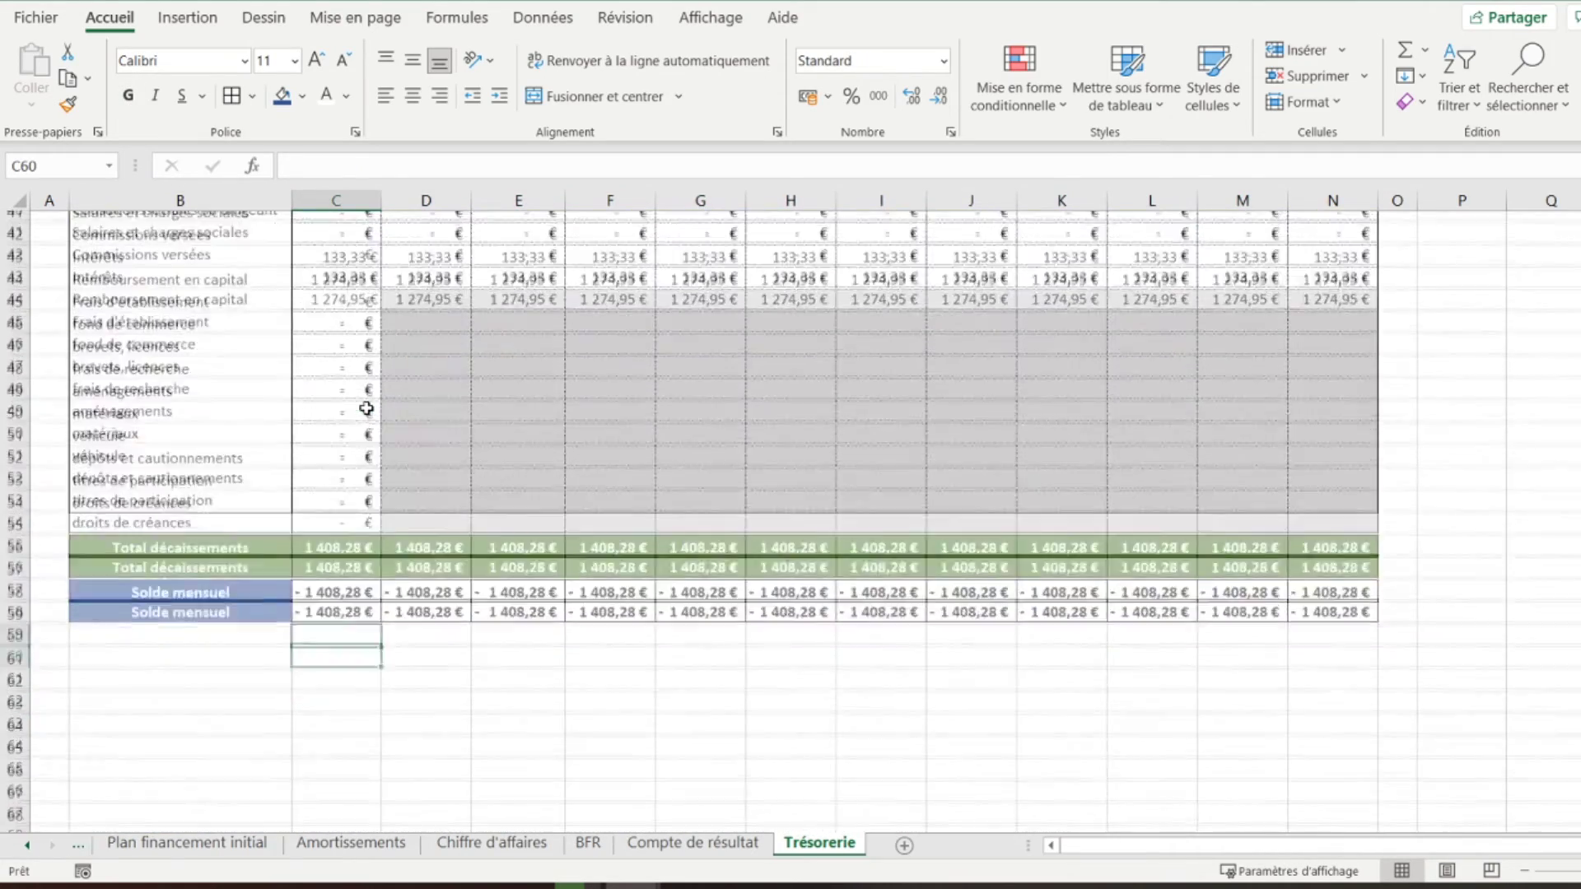
pyautogui.scroll(-2, 366, 409)
pyautogui.click(136, 535)
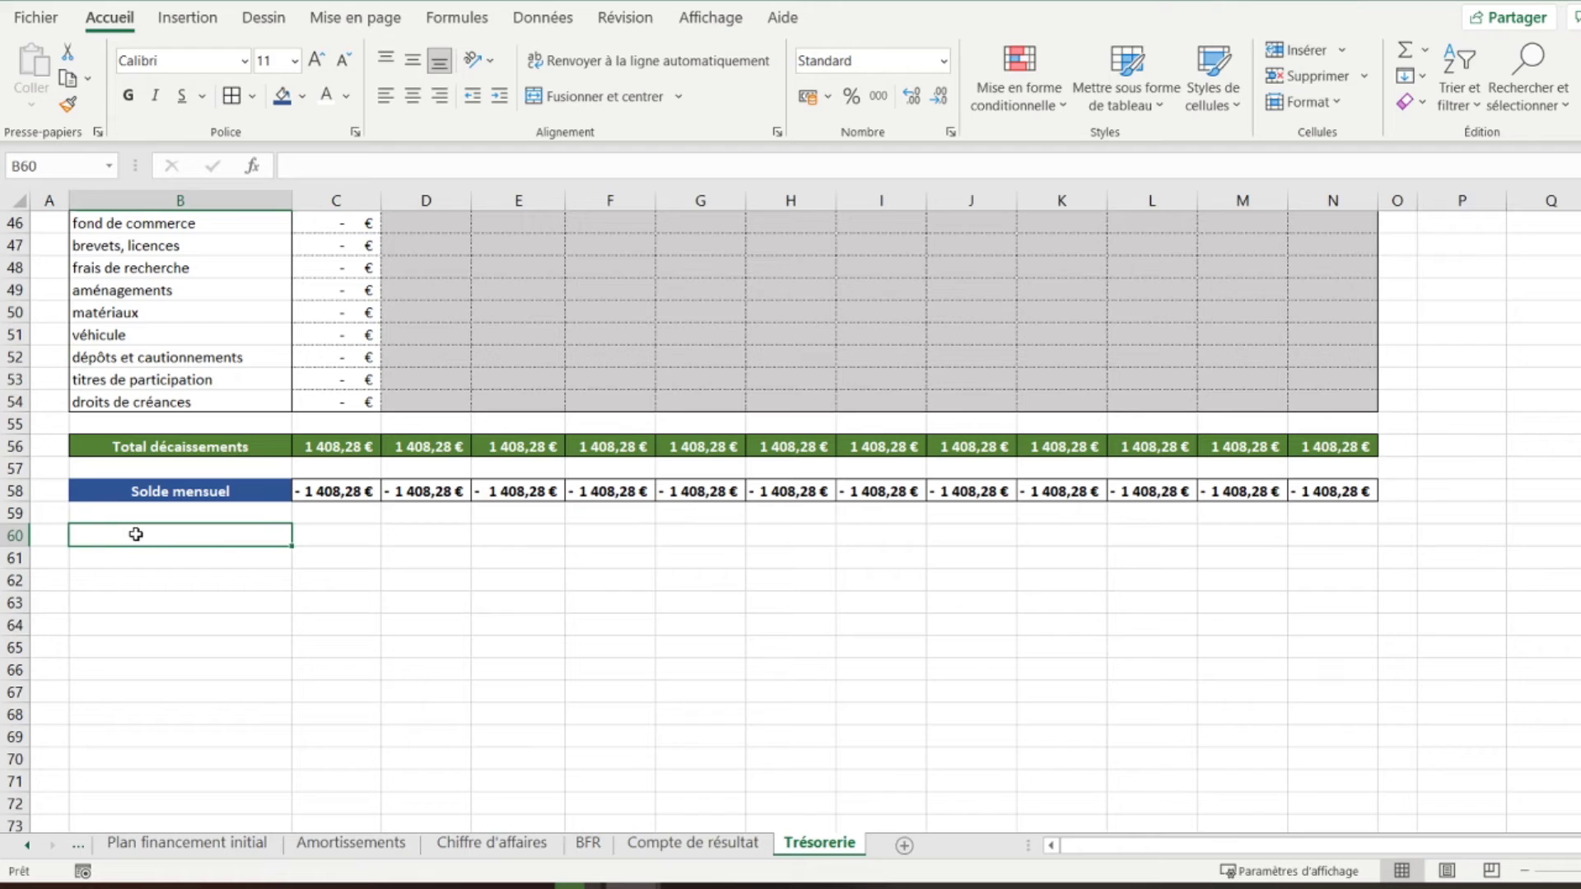
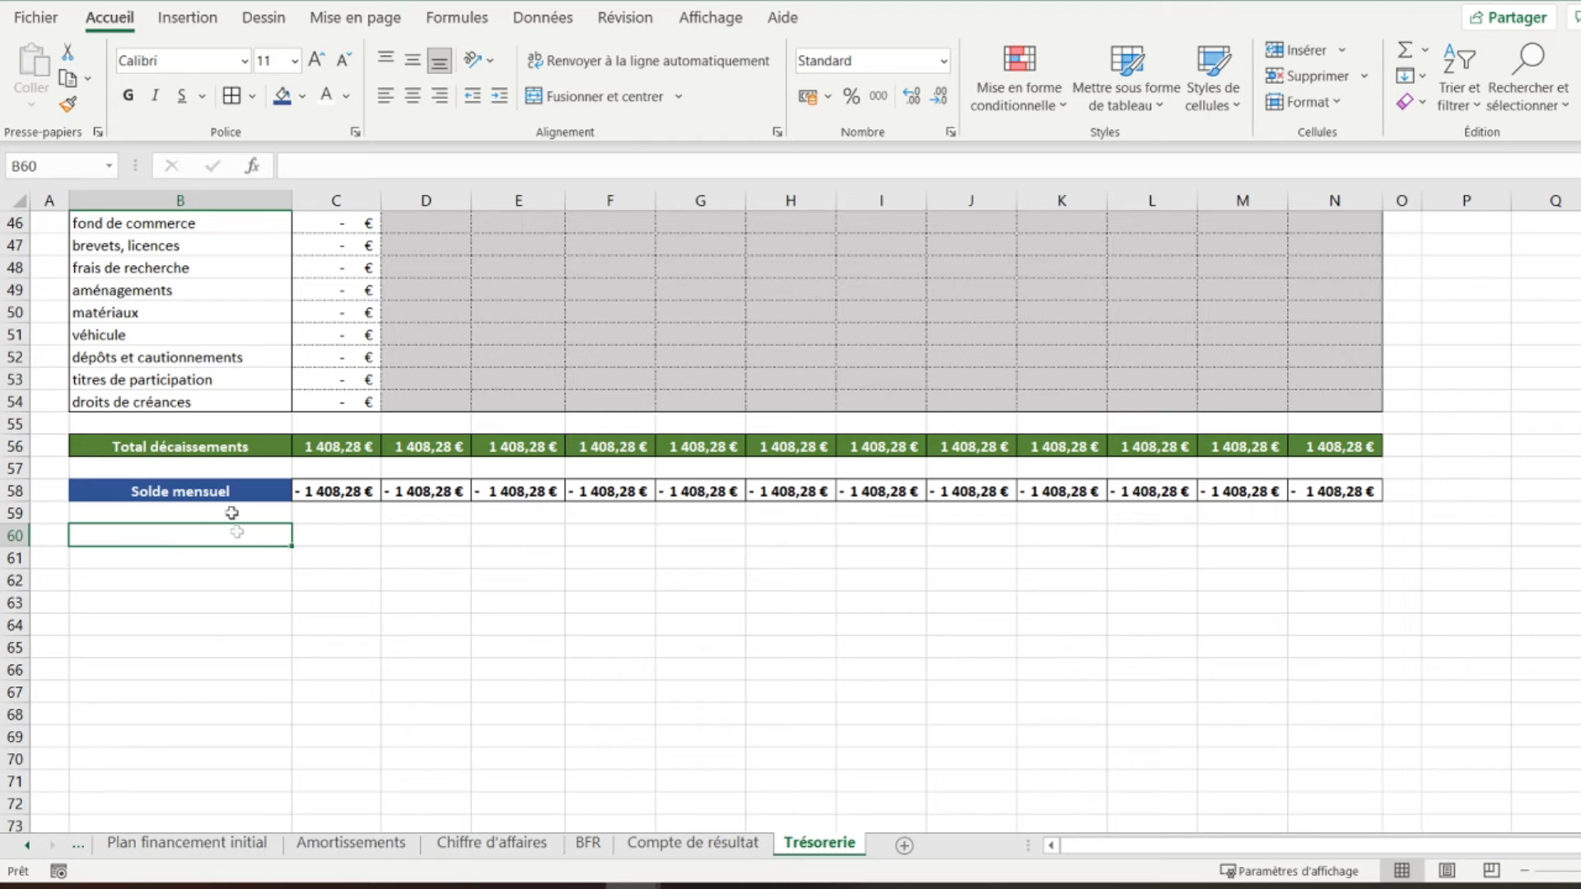
pyautogui.click(210, 489)
pyautogui.click(68, 104)
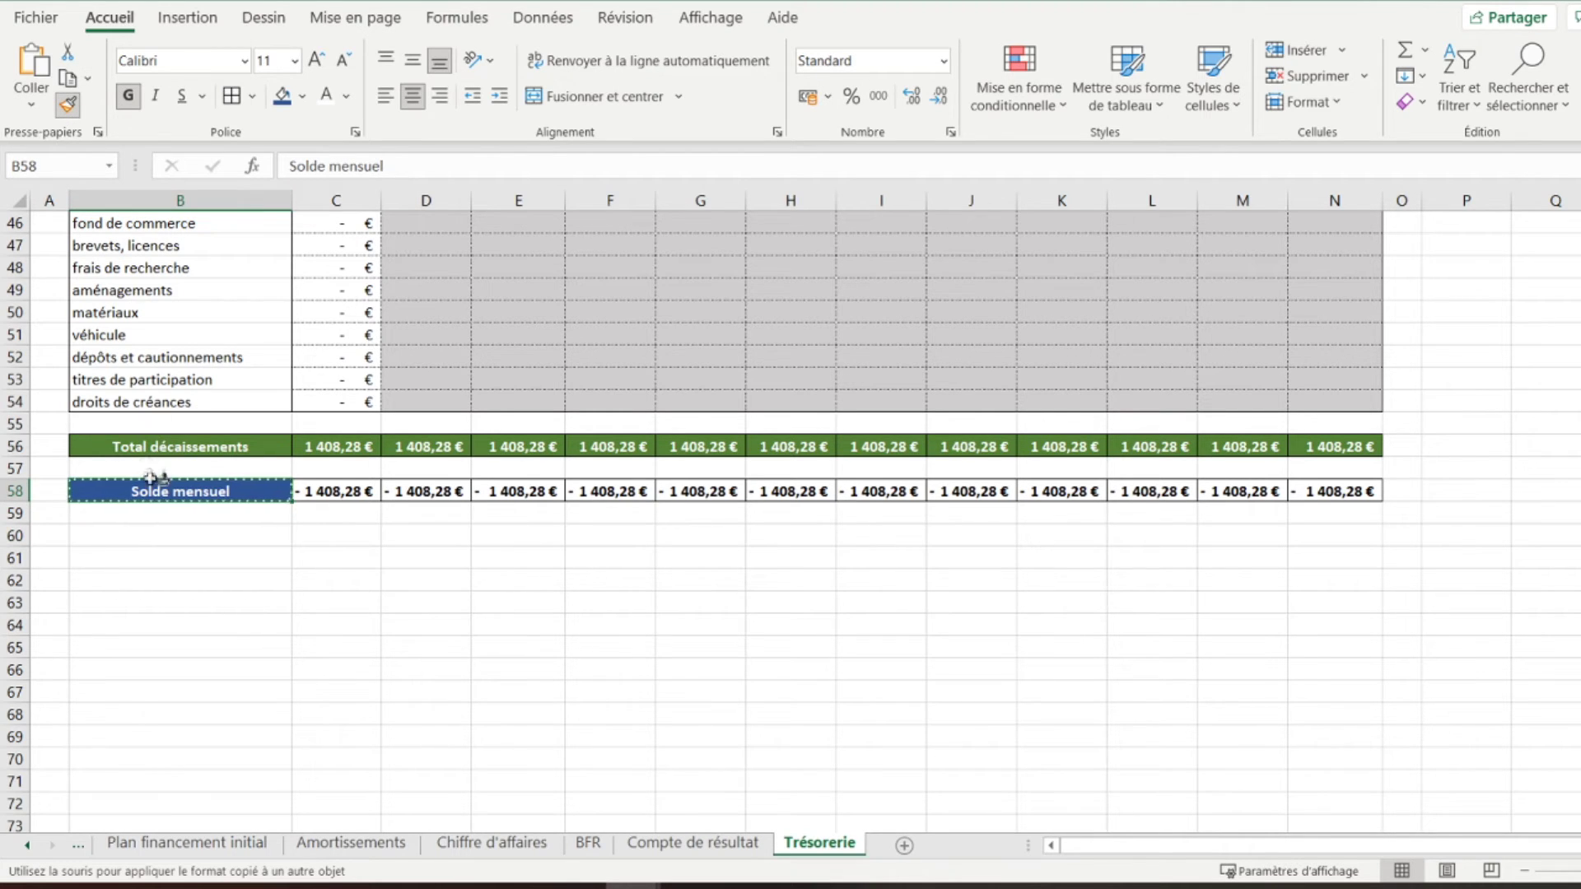
pyautogui.click(136, 531)
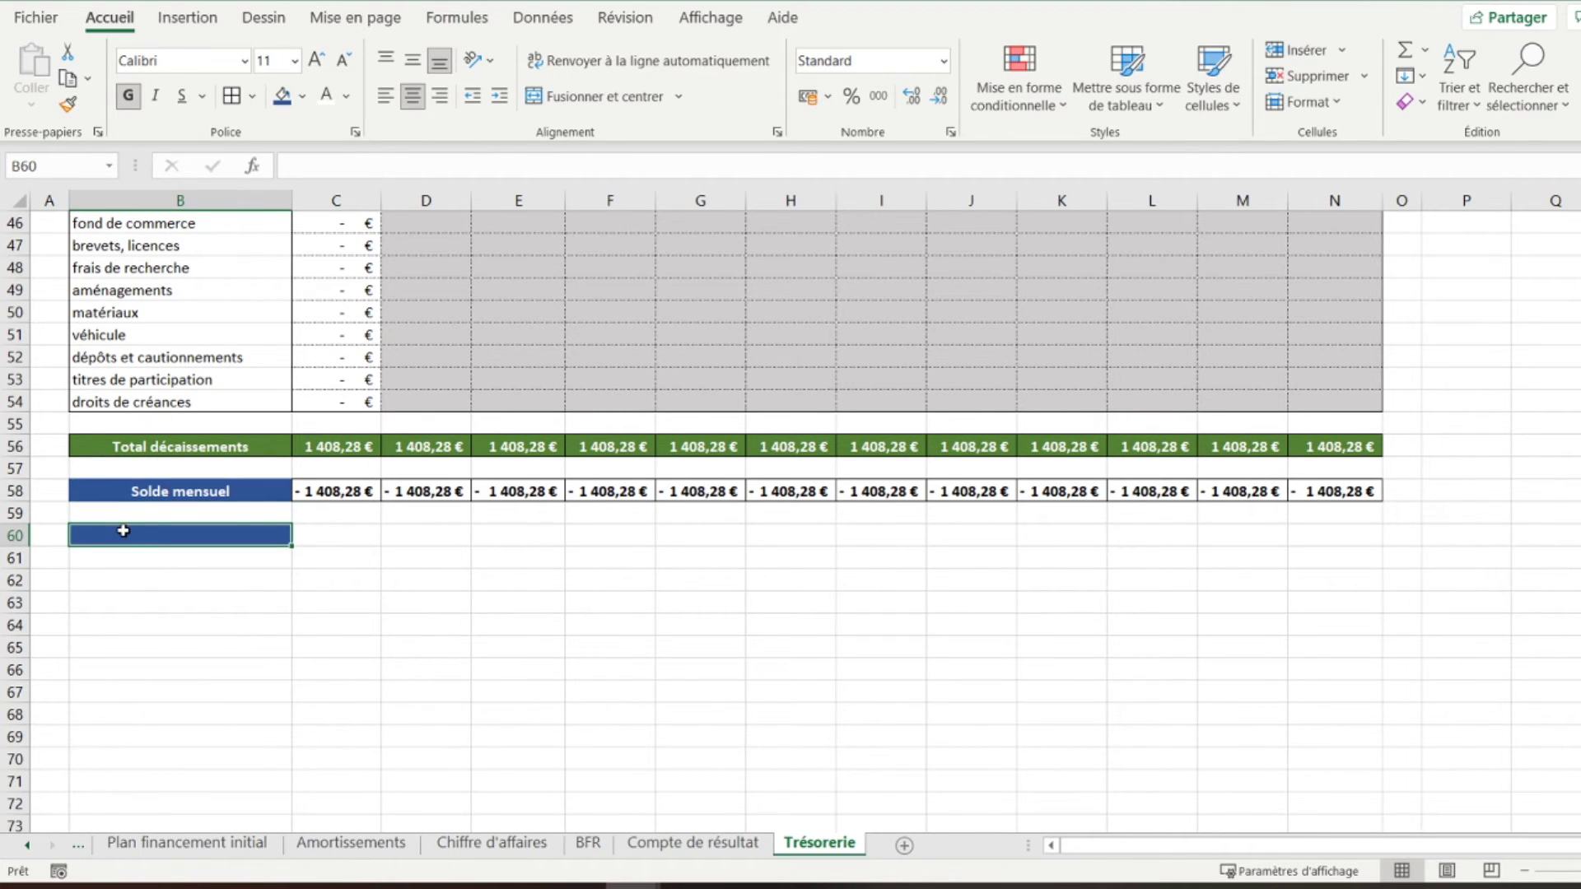
pyautogui.write('Solde cumulé')
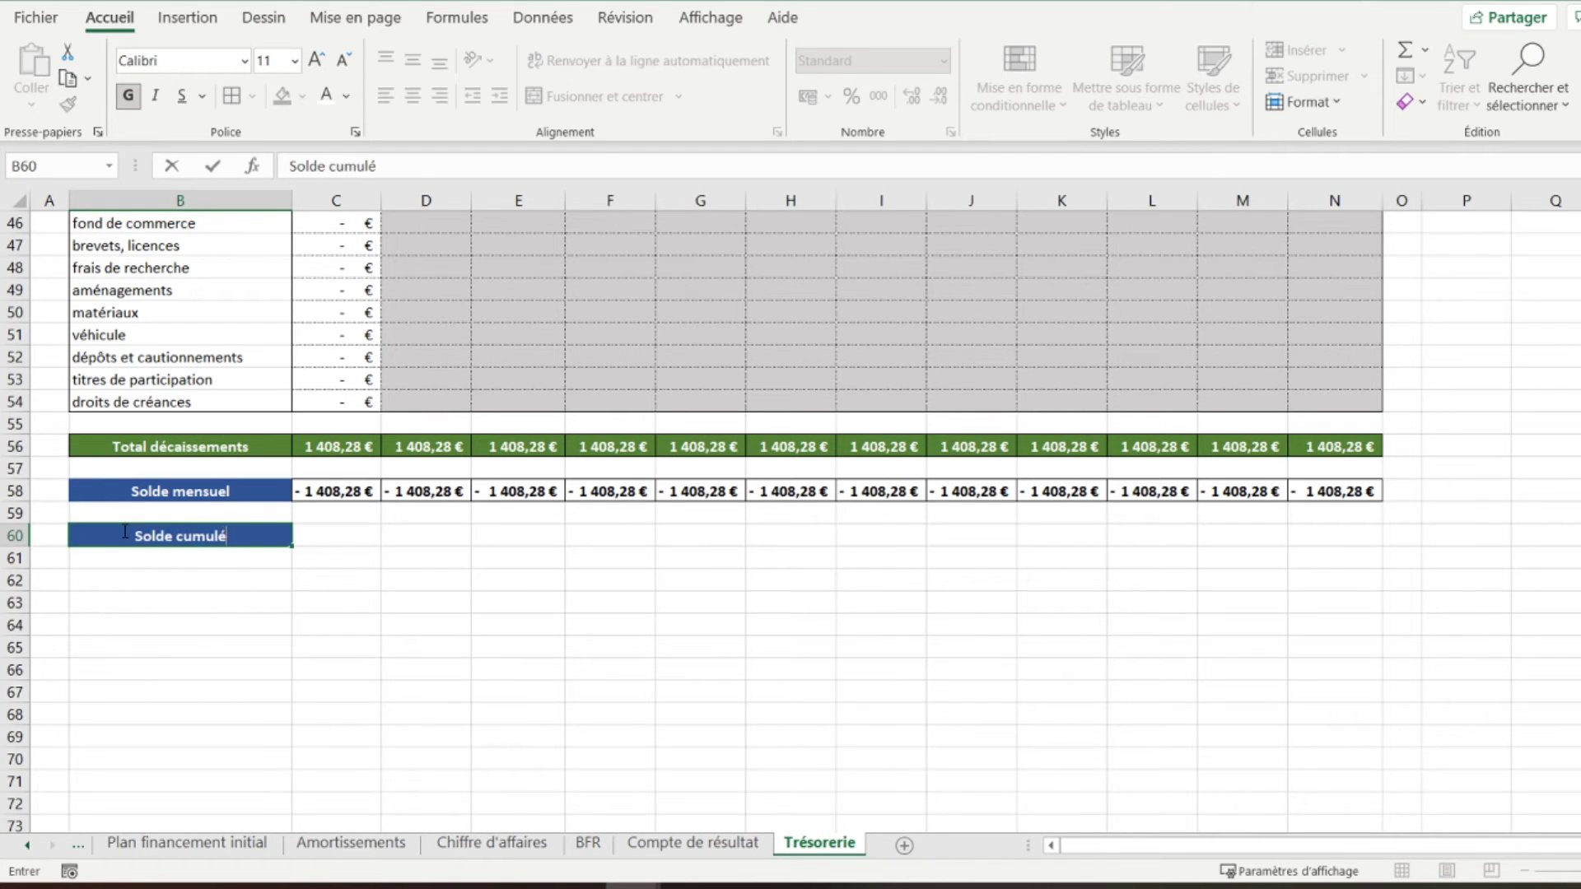
pyautogui.press('Tab')
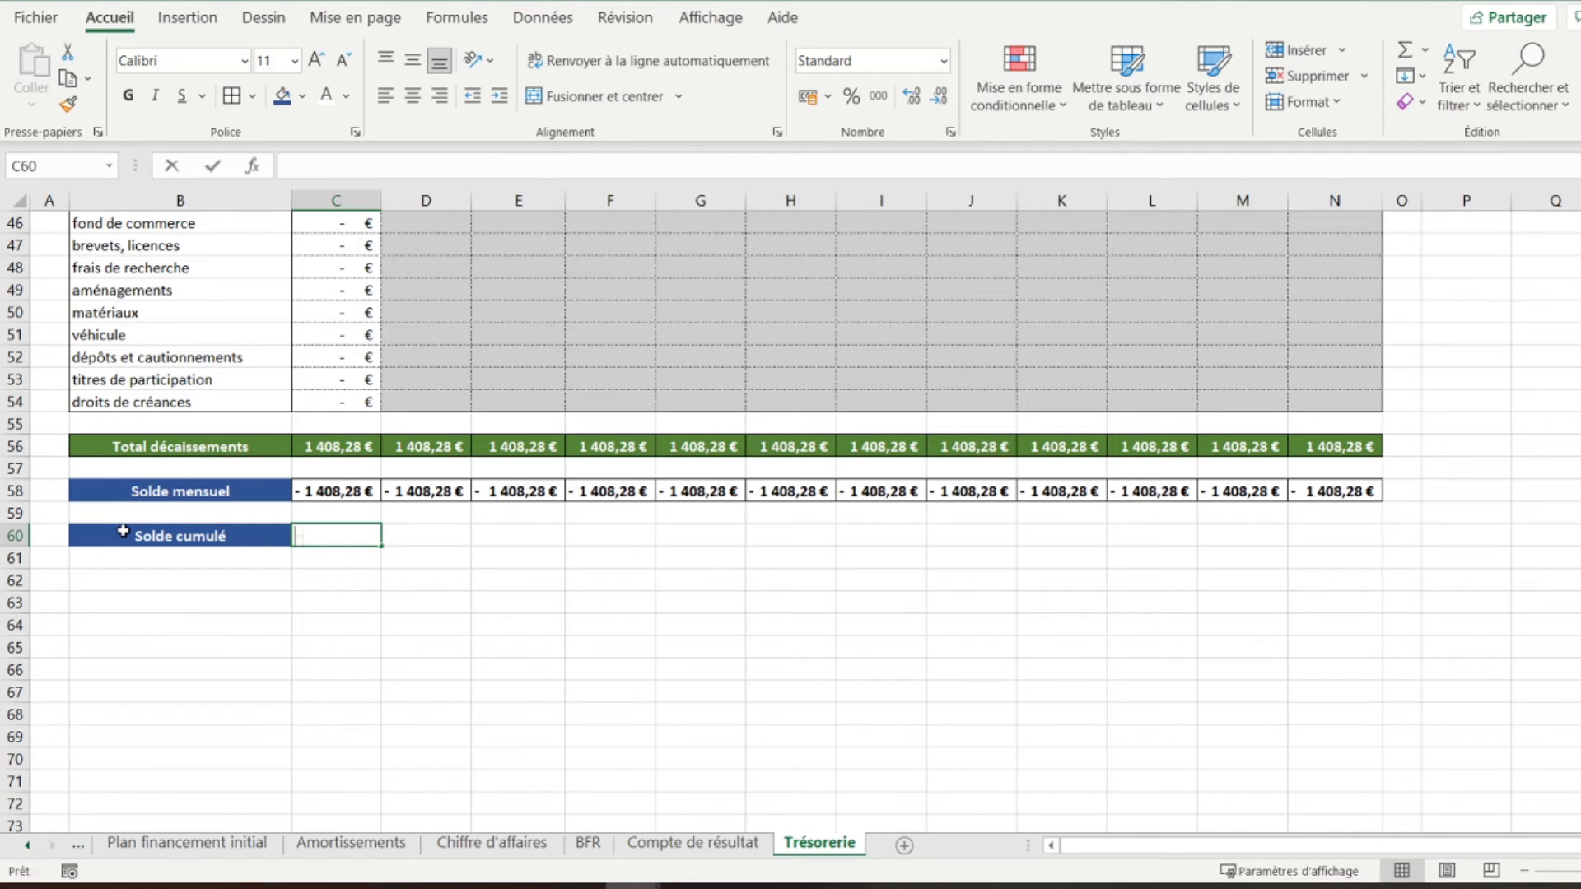
# Enter =C58 in C60 so January's cumulative balance takes the monthly balance
pyautogui.write('=')
pyautogui.press('Up')
pyautogui.press('Up')
pyautogui.press('Return')
pyautogui.press('Up')
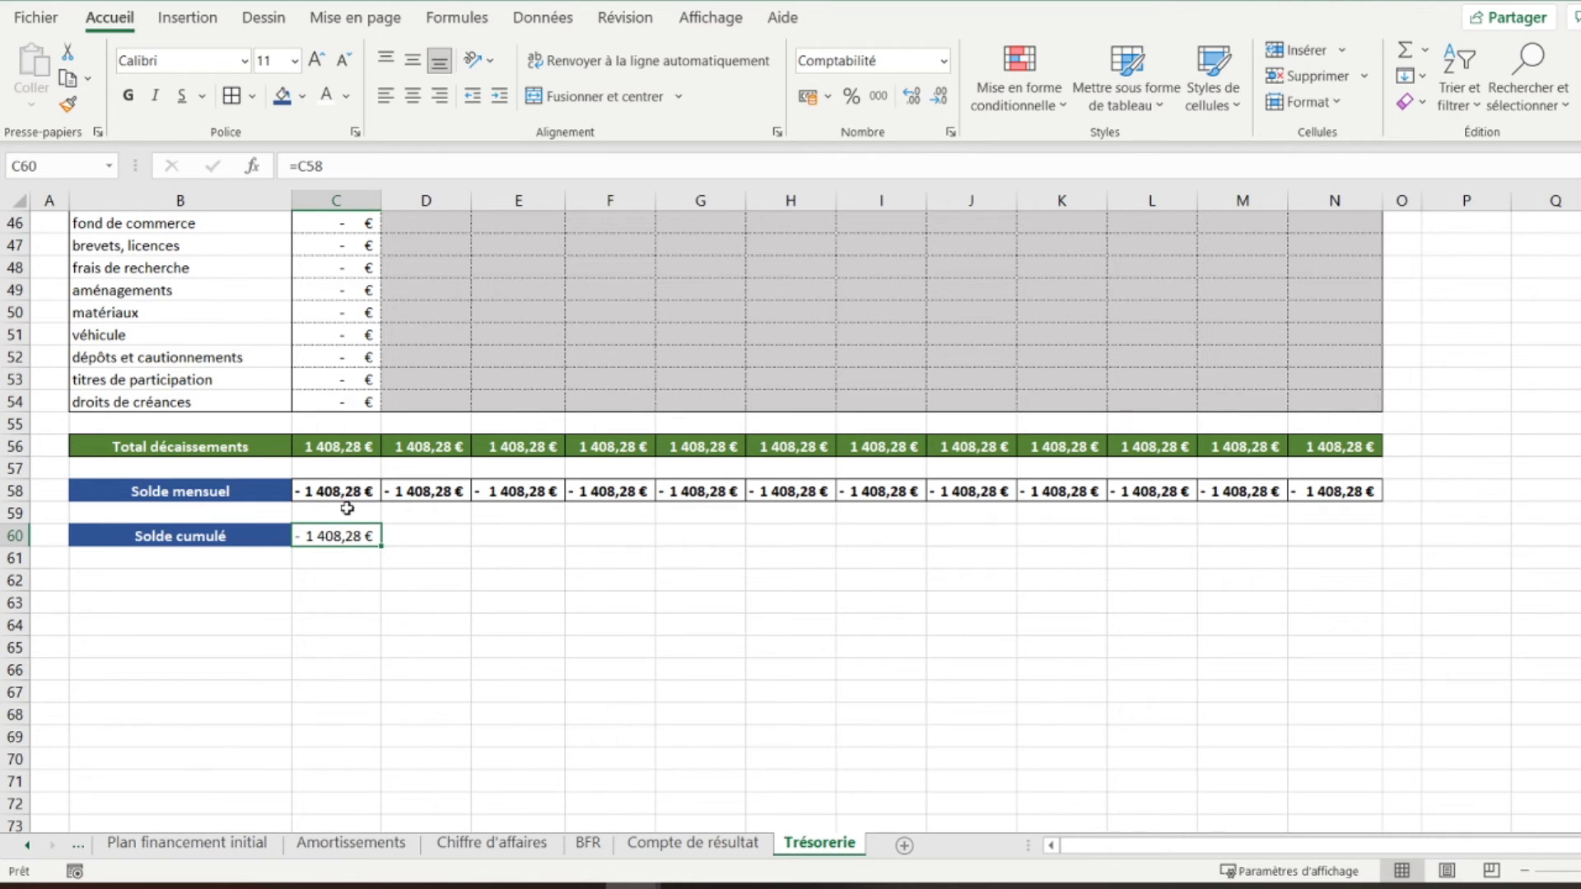
# Enter February's cumulative balance formula =D58+C60 in D60 and fill it across to N60
pyautogui.click(396, 535)
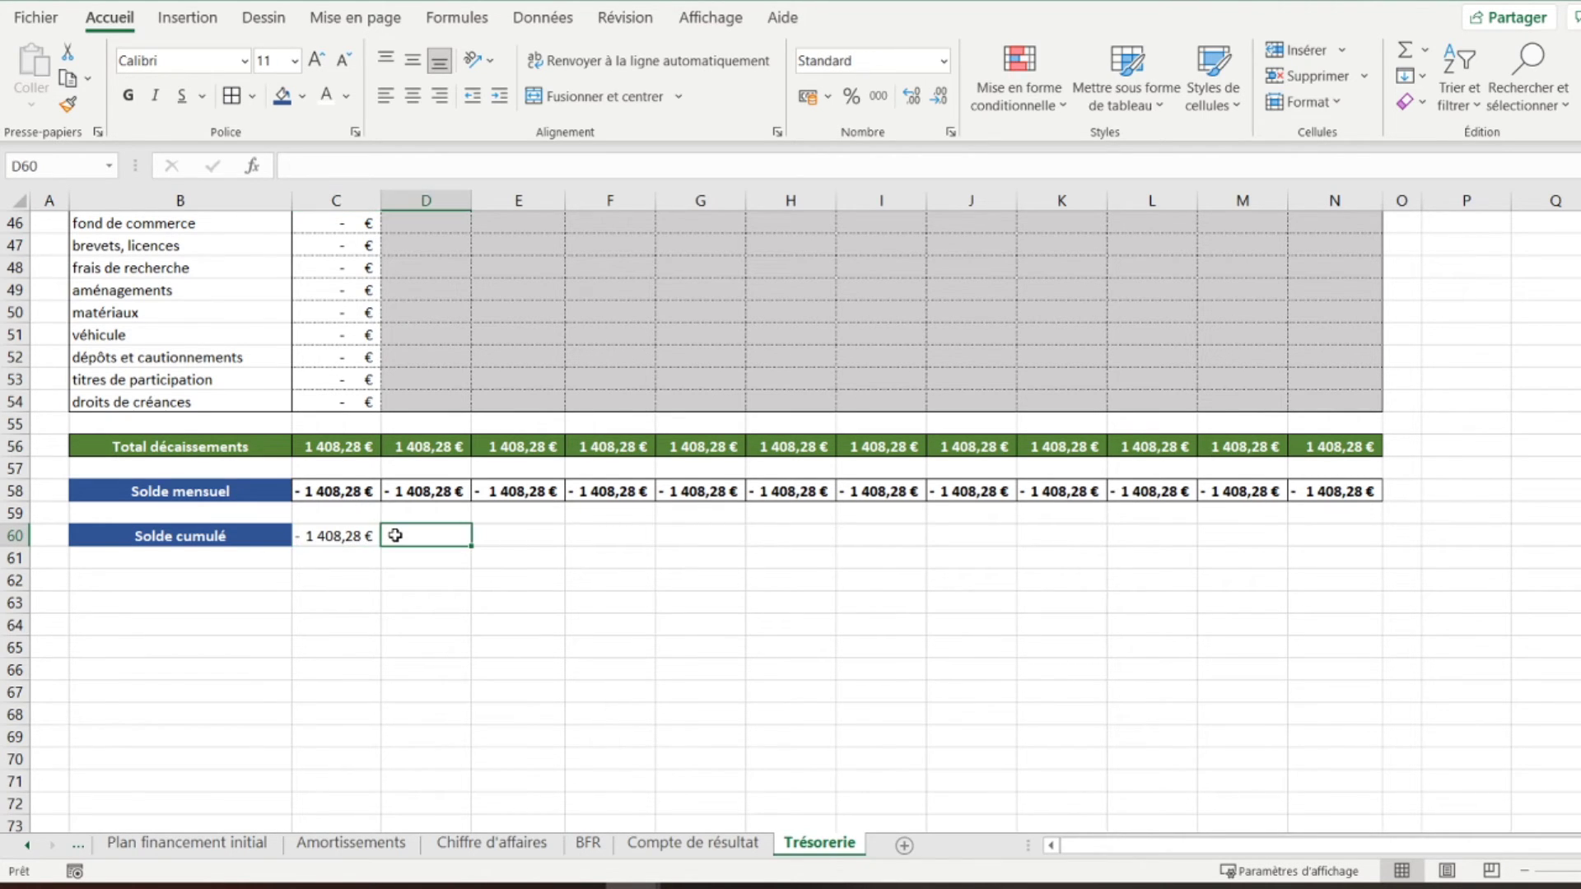
pyautogui.write('=')
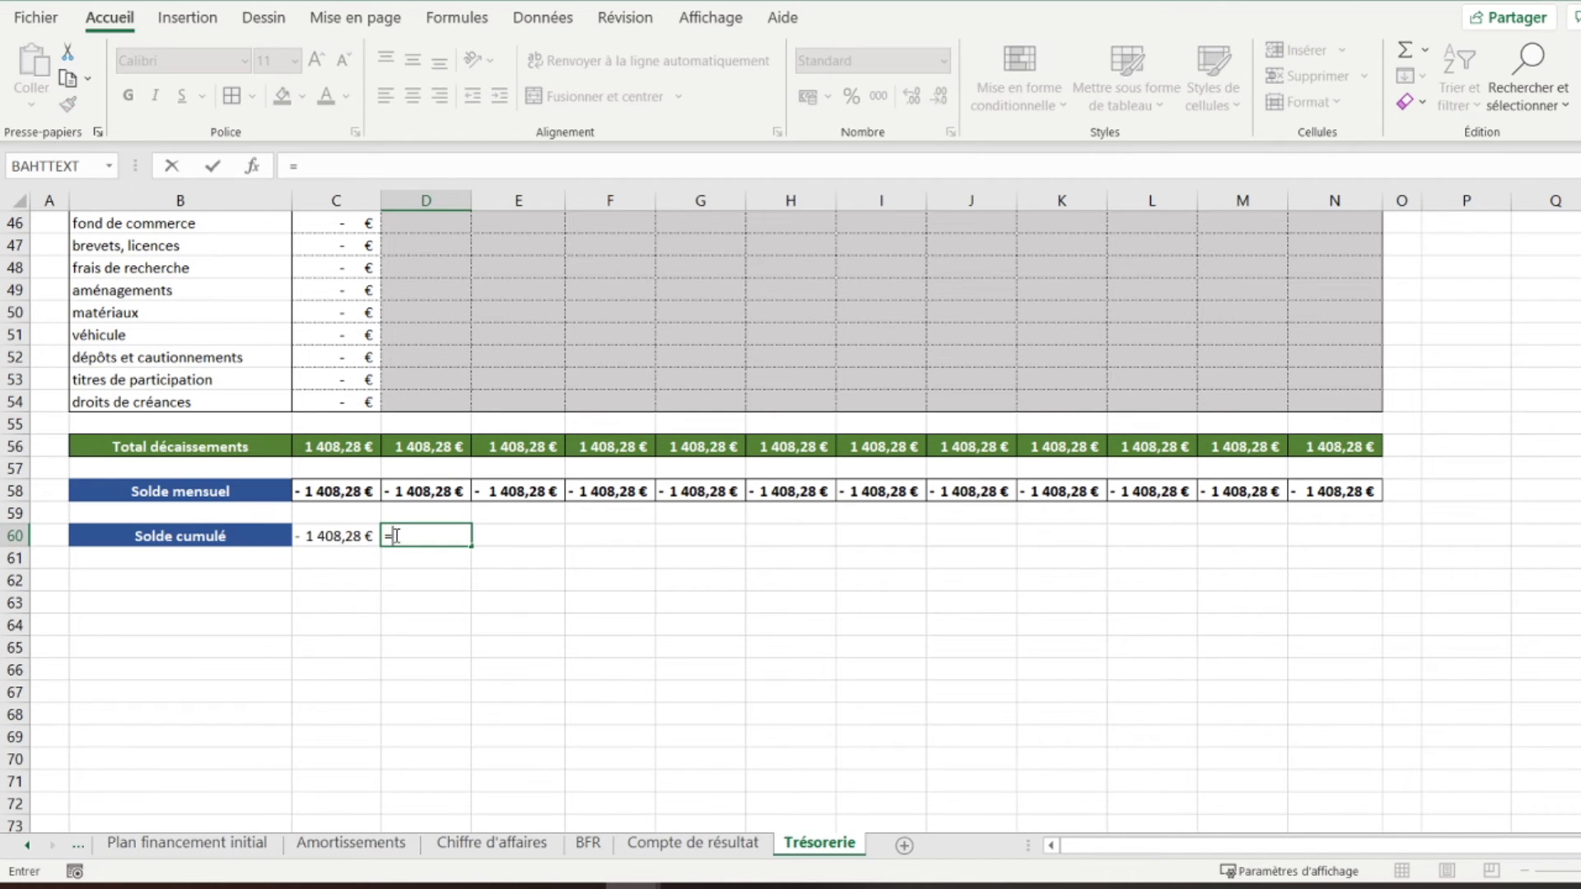
pyautogui.press('Up')
pyautogui.press('Up')
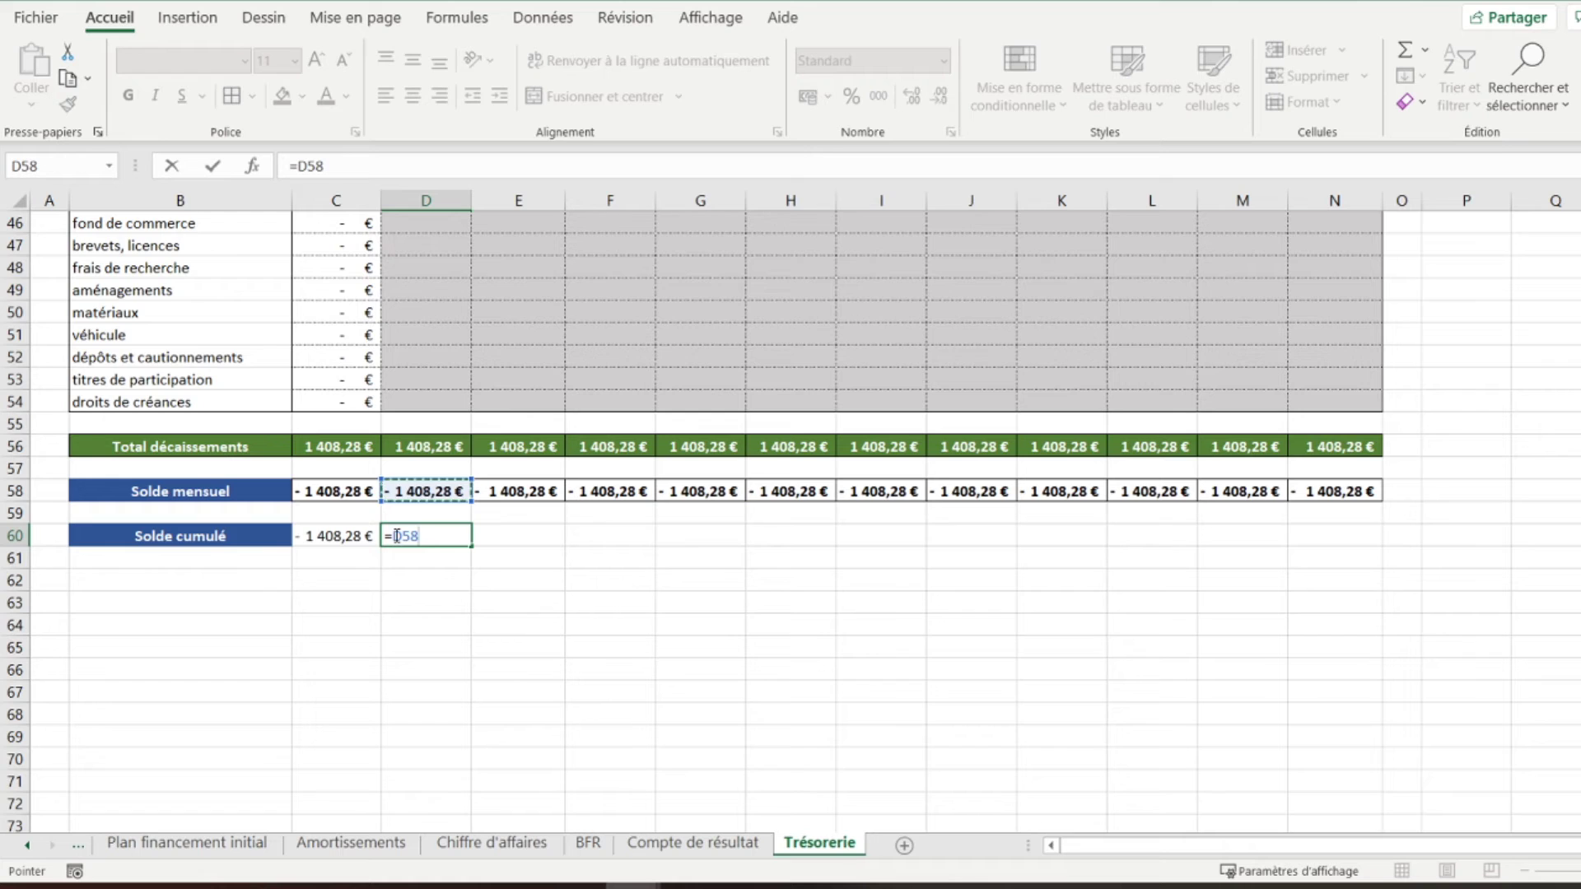
pyautogui.write('+')
pyautogui.click(339, 536)
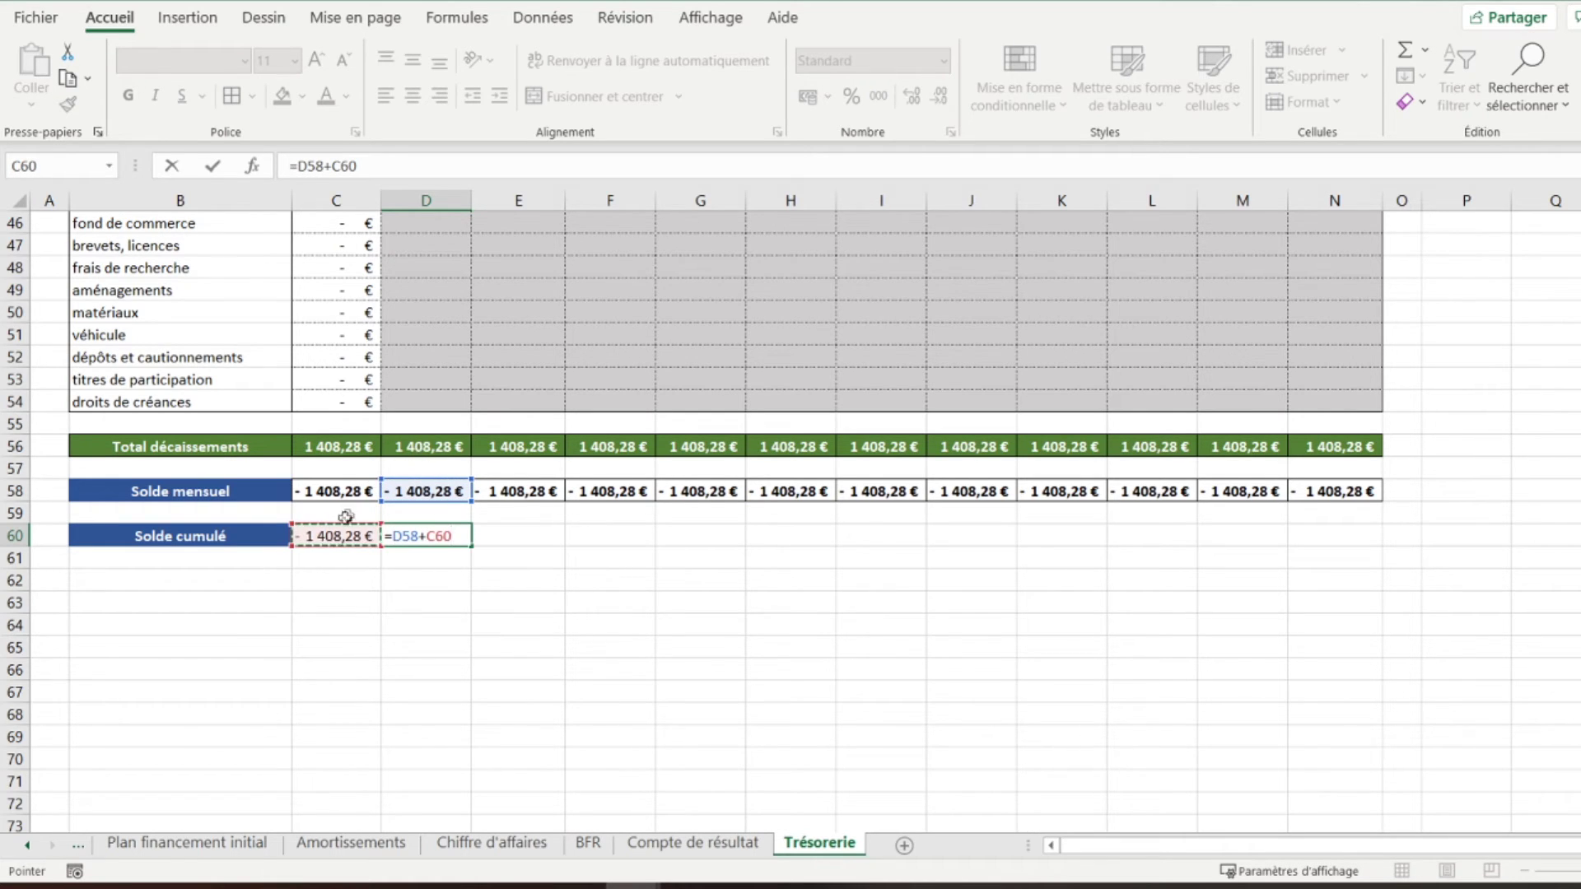
pyautogui.hotkey('ctrl', 'Return')
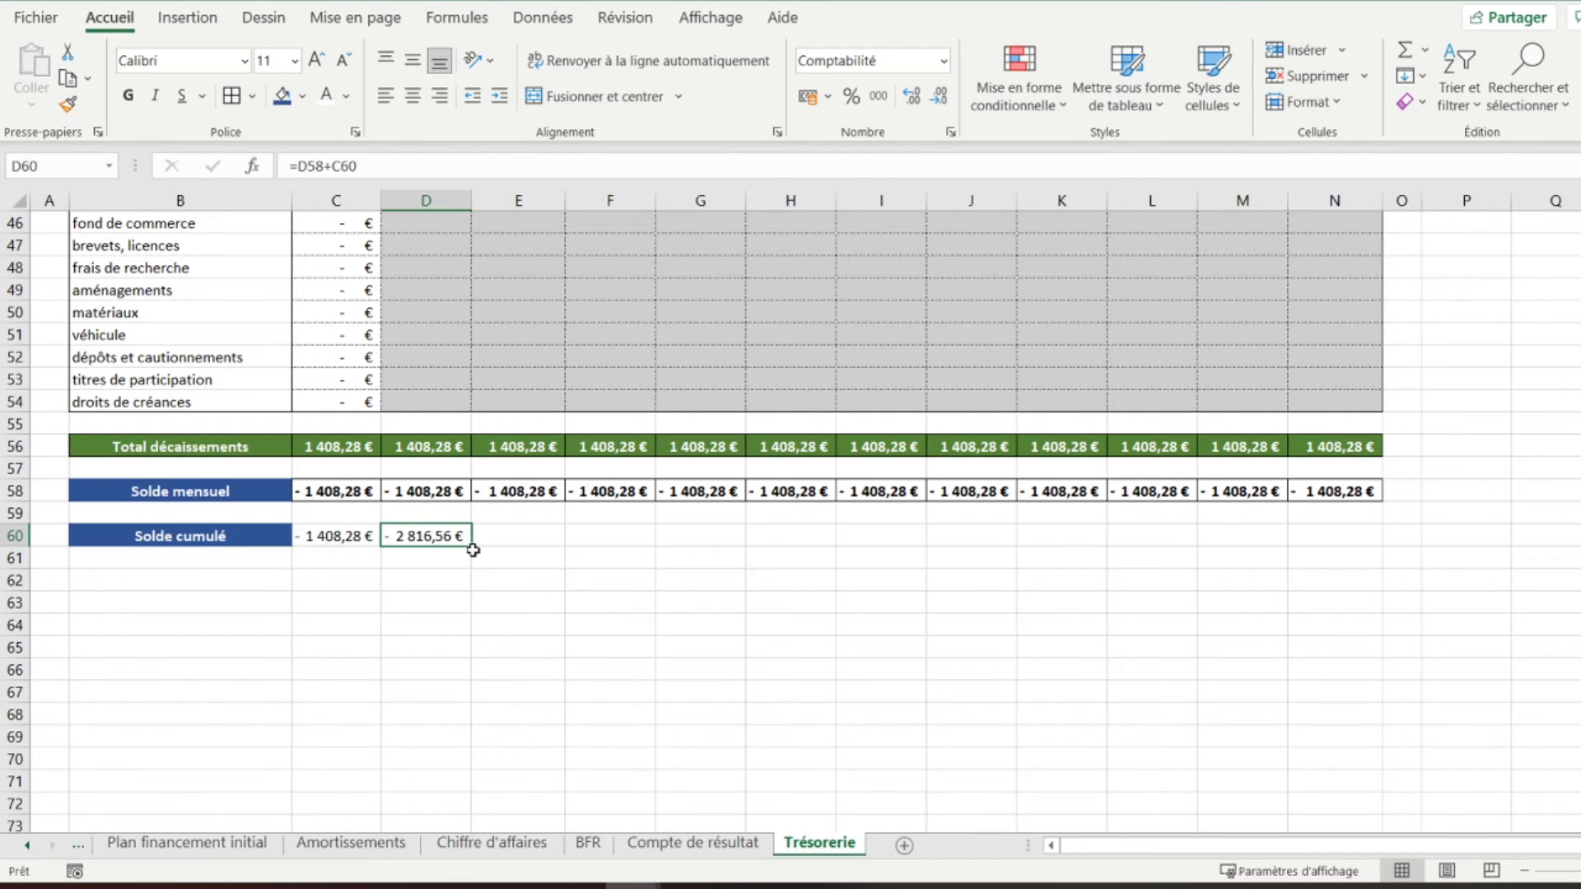
pyautogui.moveTo(473, 546); pyautogui.dragTo(1346, 537)
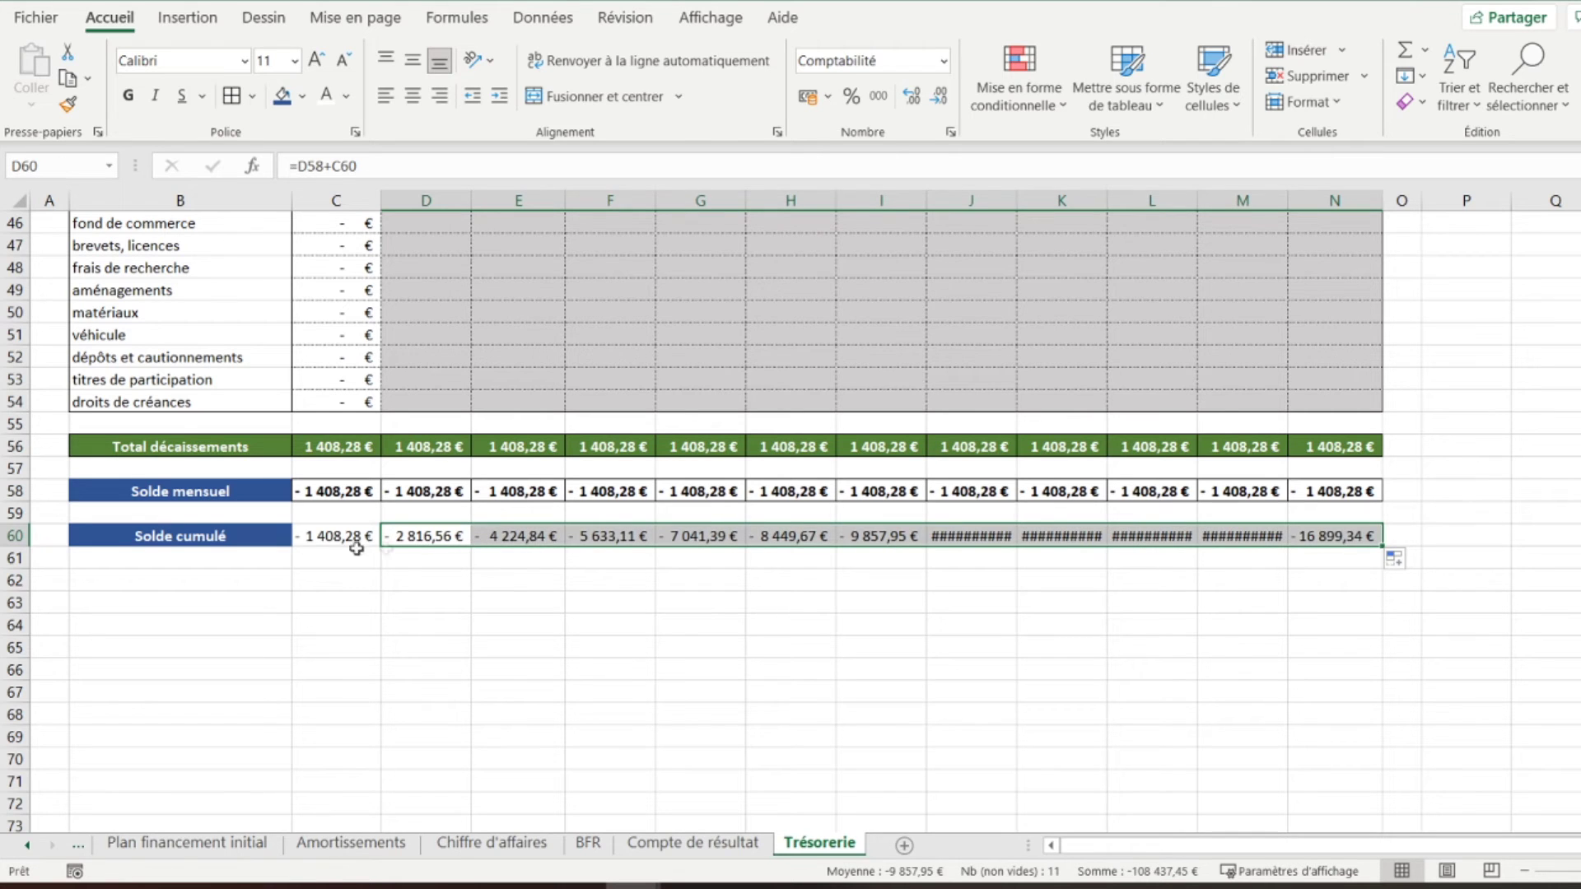
# Bold the Solde cumulé amounts in C60:N60 and apply all borders to them and to the labels in B60 and B58
pyautogui.moveTo(327, 537); pyautogui.dragTo(1304, 551)
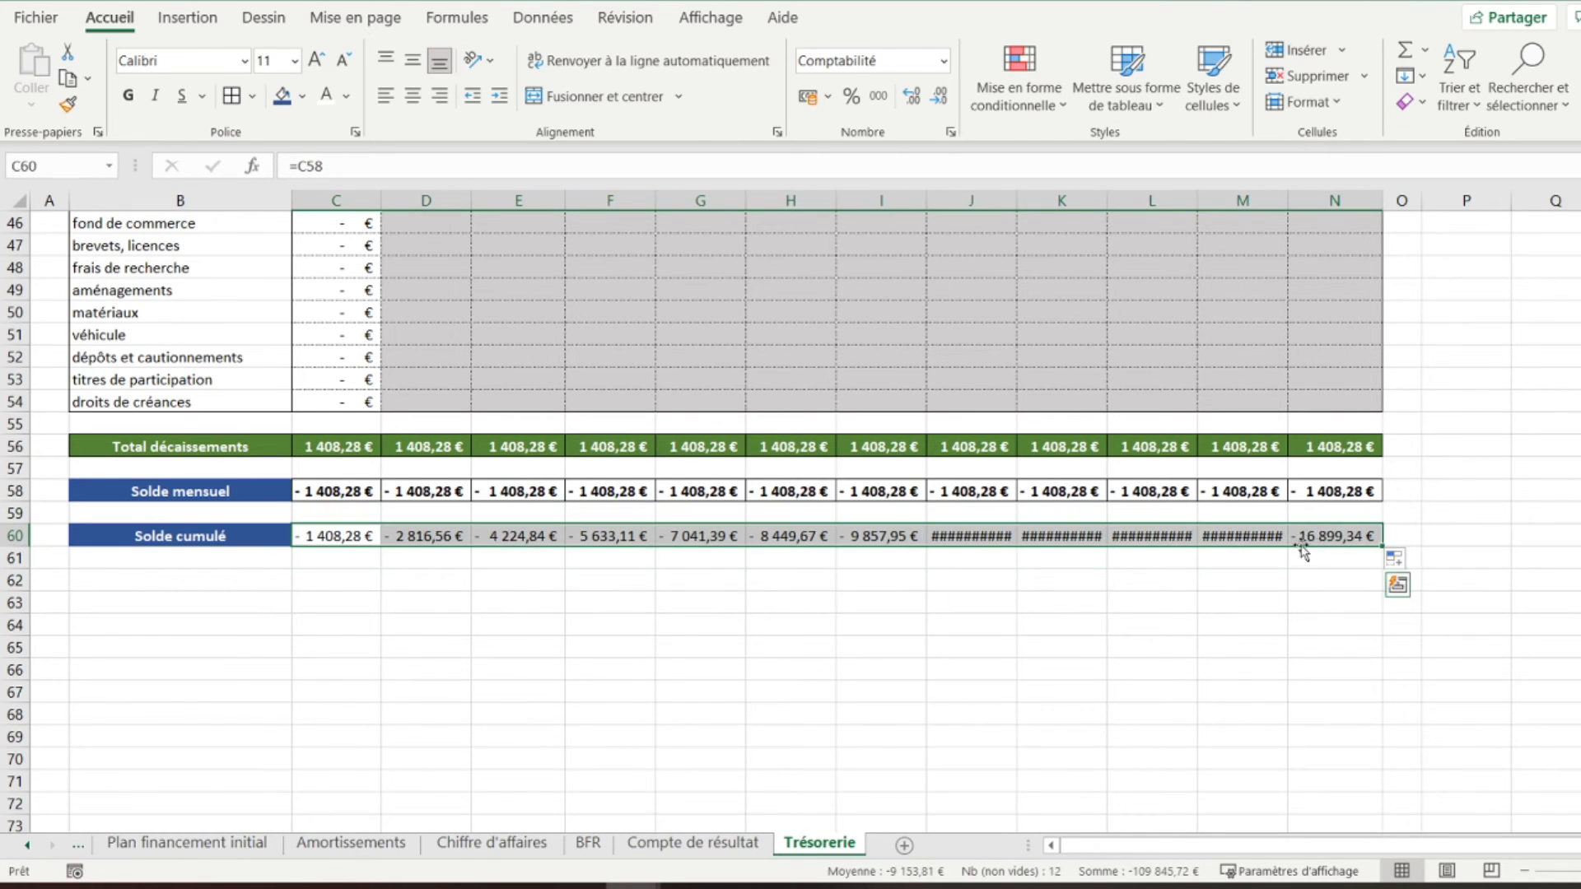
pyautogui.click(129, 96)
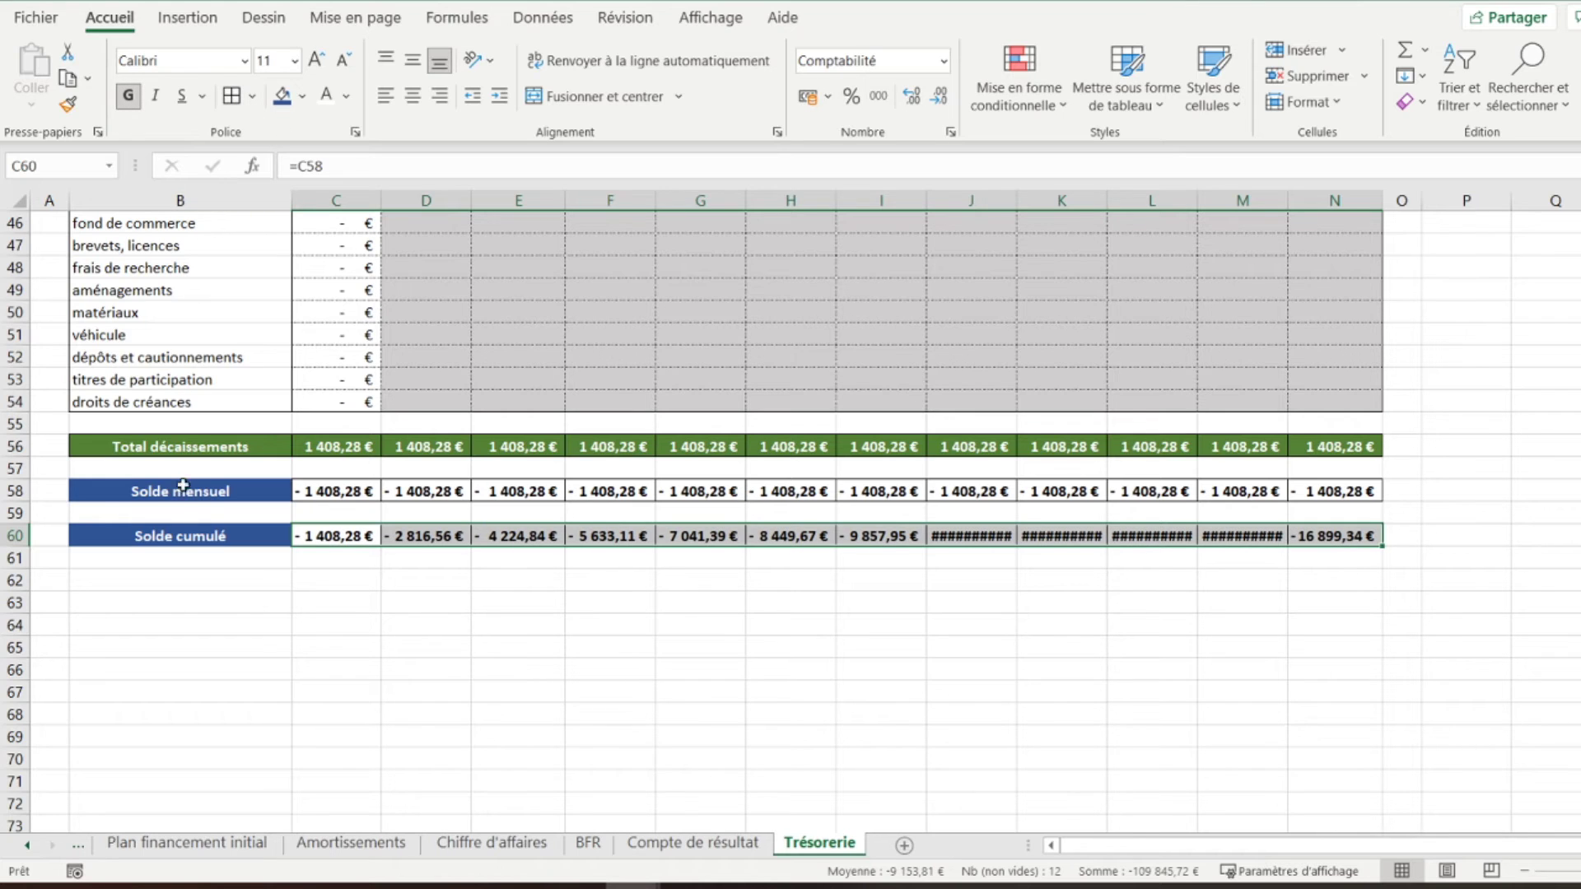
pyautogui.click(175, 543)
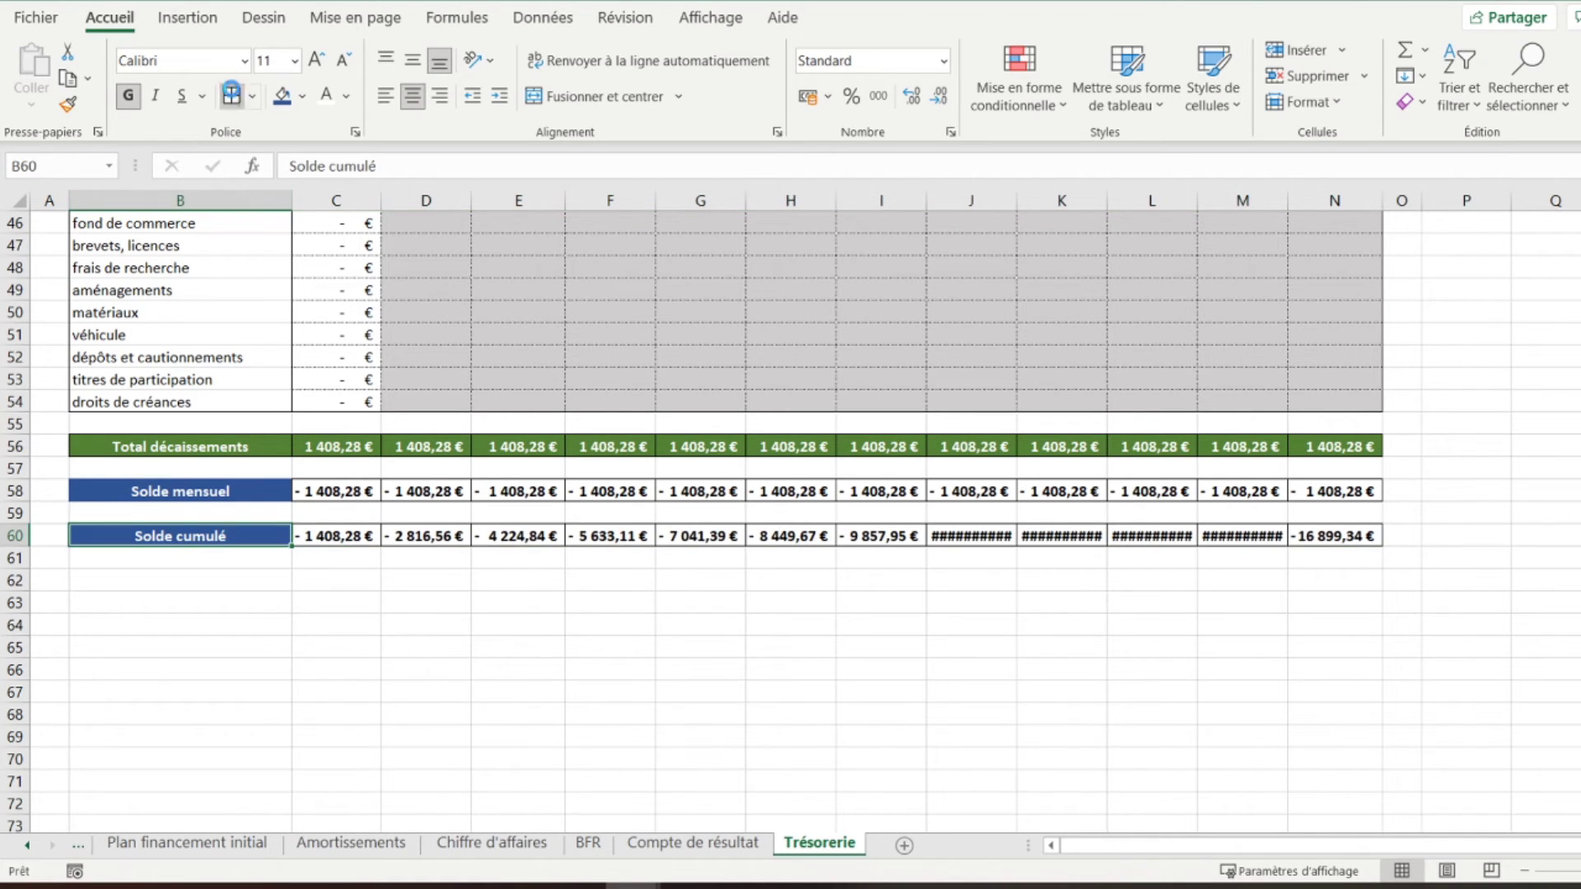
pyautogui.click(227, 485)
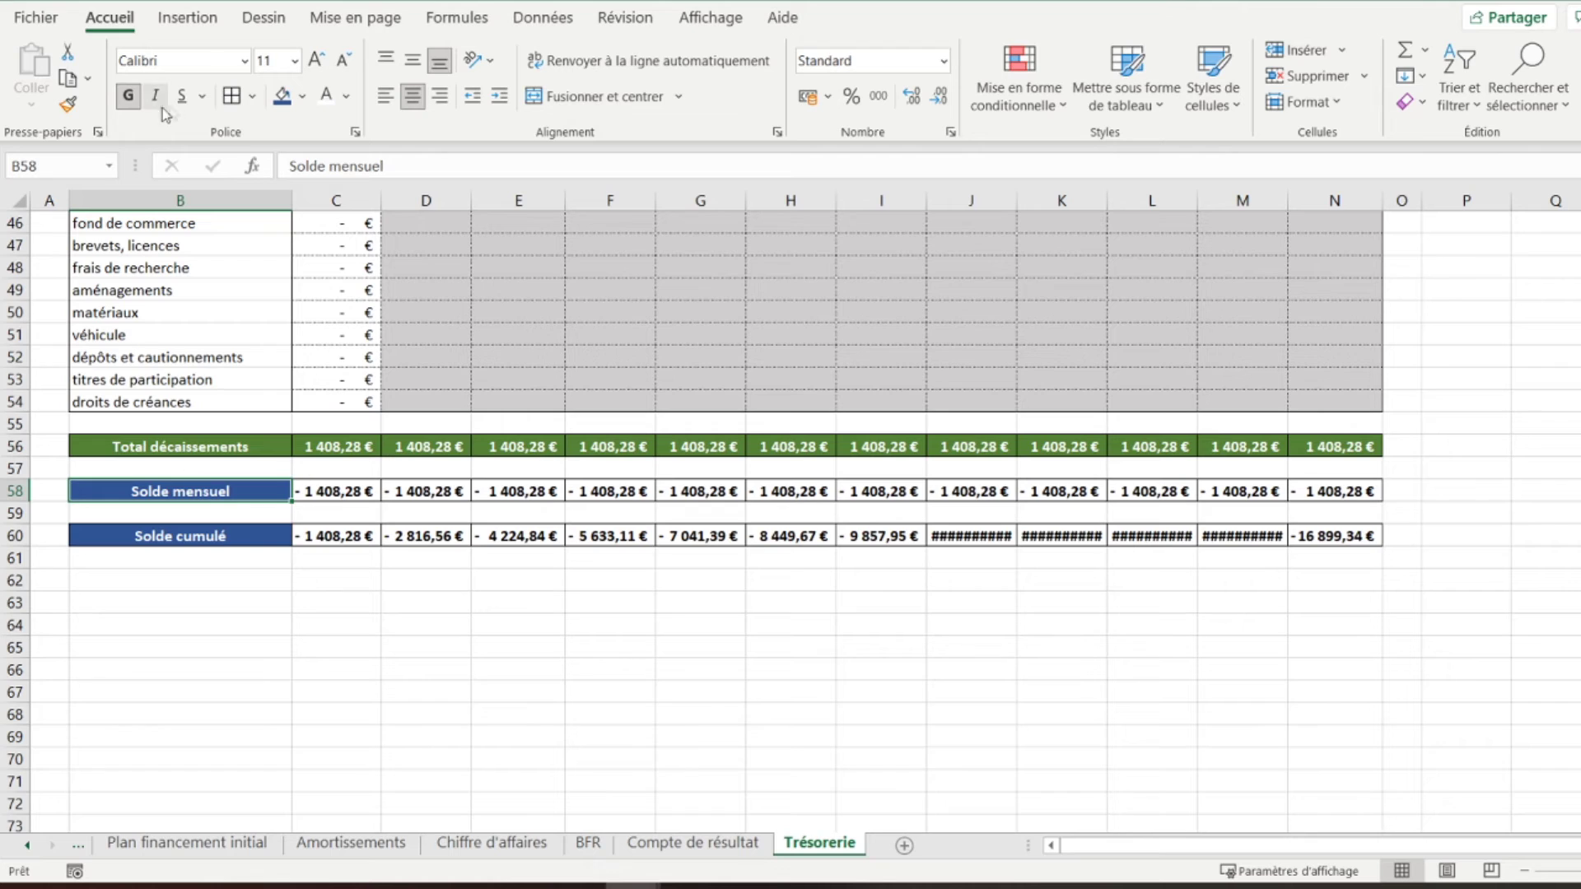
# Link February's Solde en début de mois in D5 to January's cumulative balance with =C60
pyautogui.scroll(12, 398, 504)
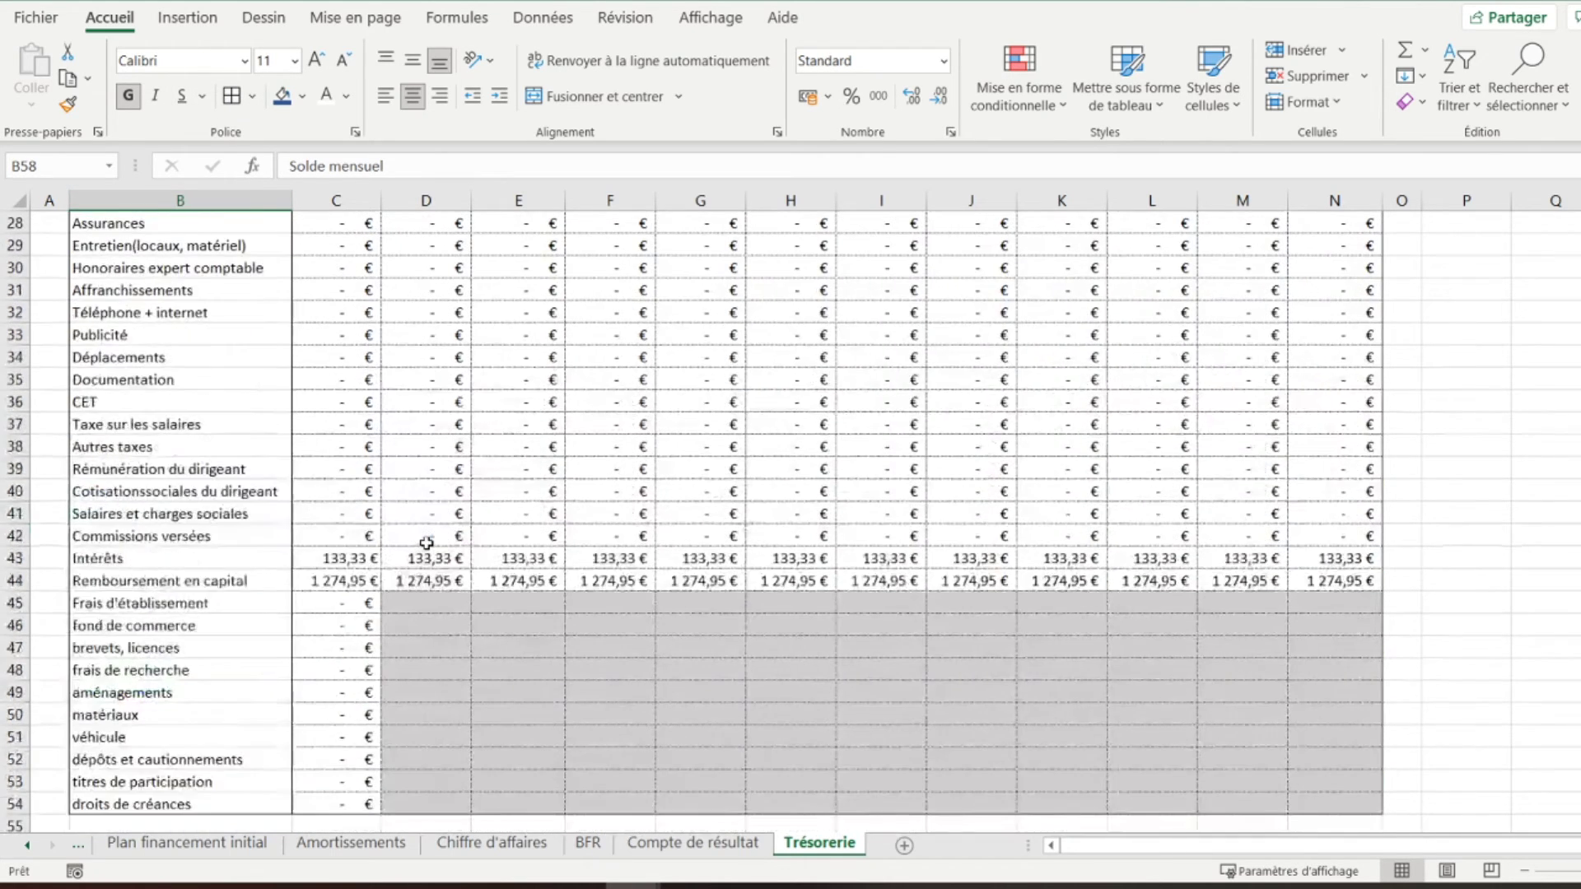
pyautogui.scroll(3, 386, 486)
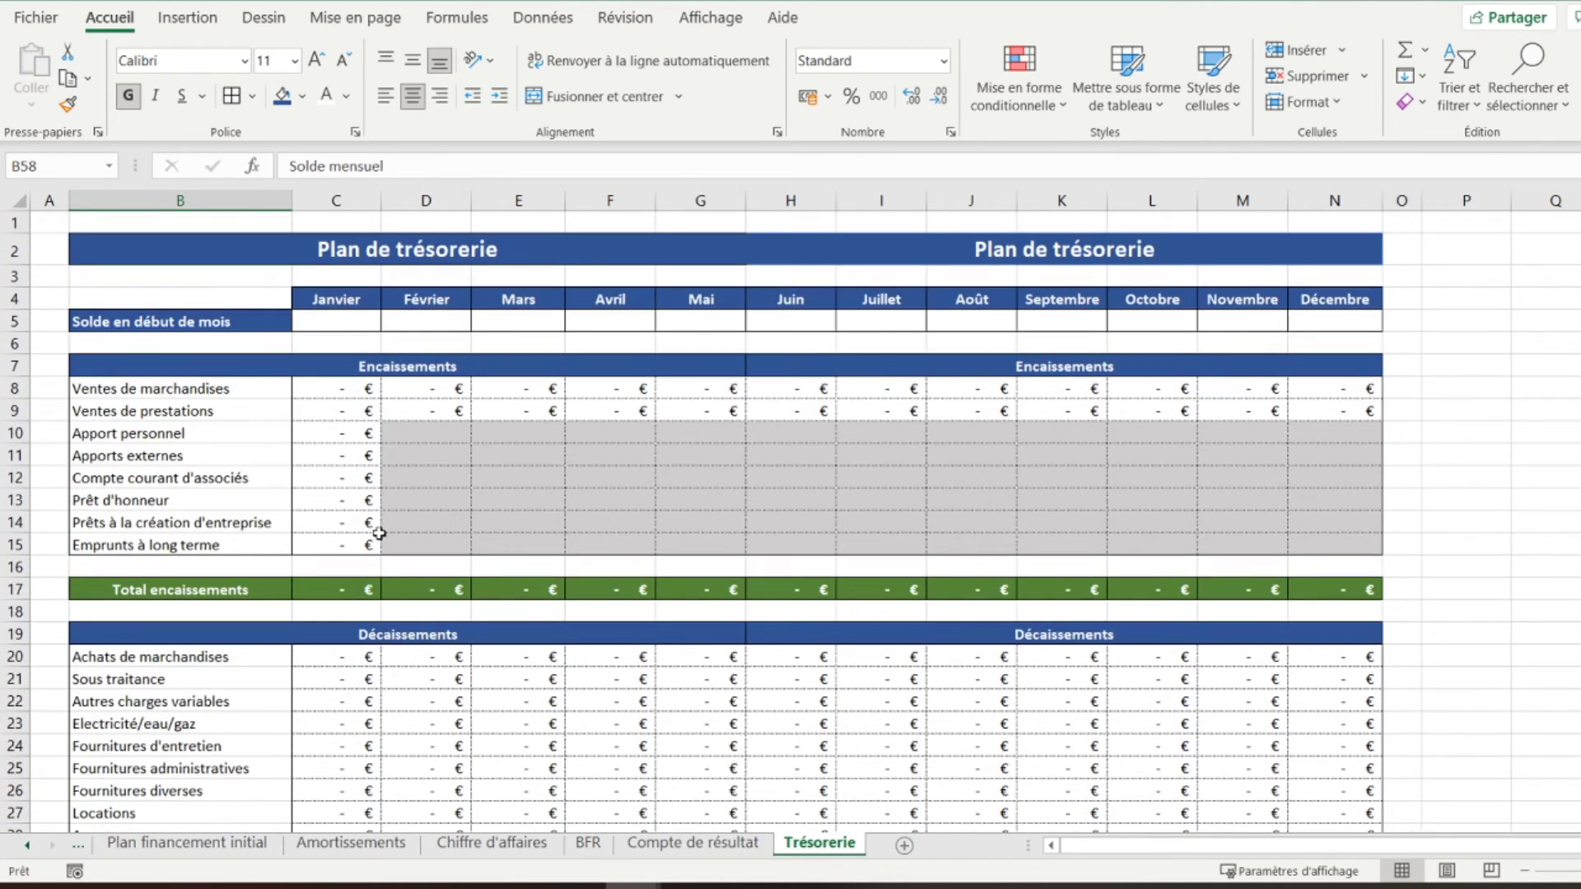
pyautogui.click(326, 322)
pyautogui.click(417, 321)
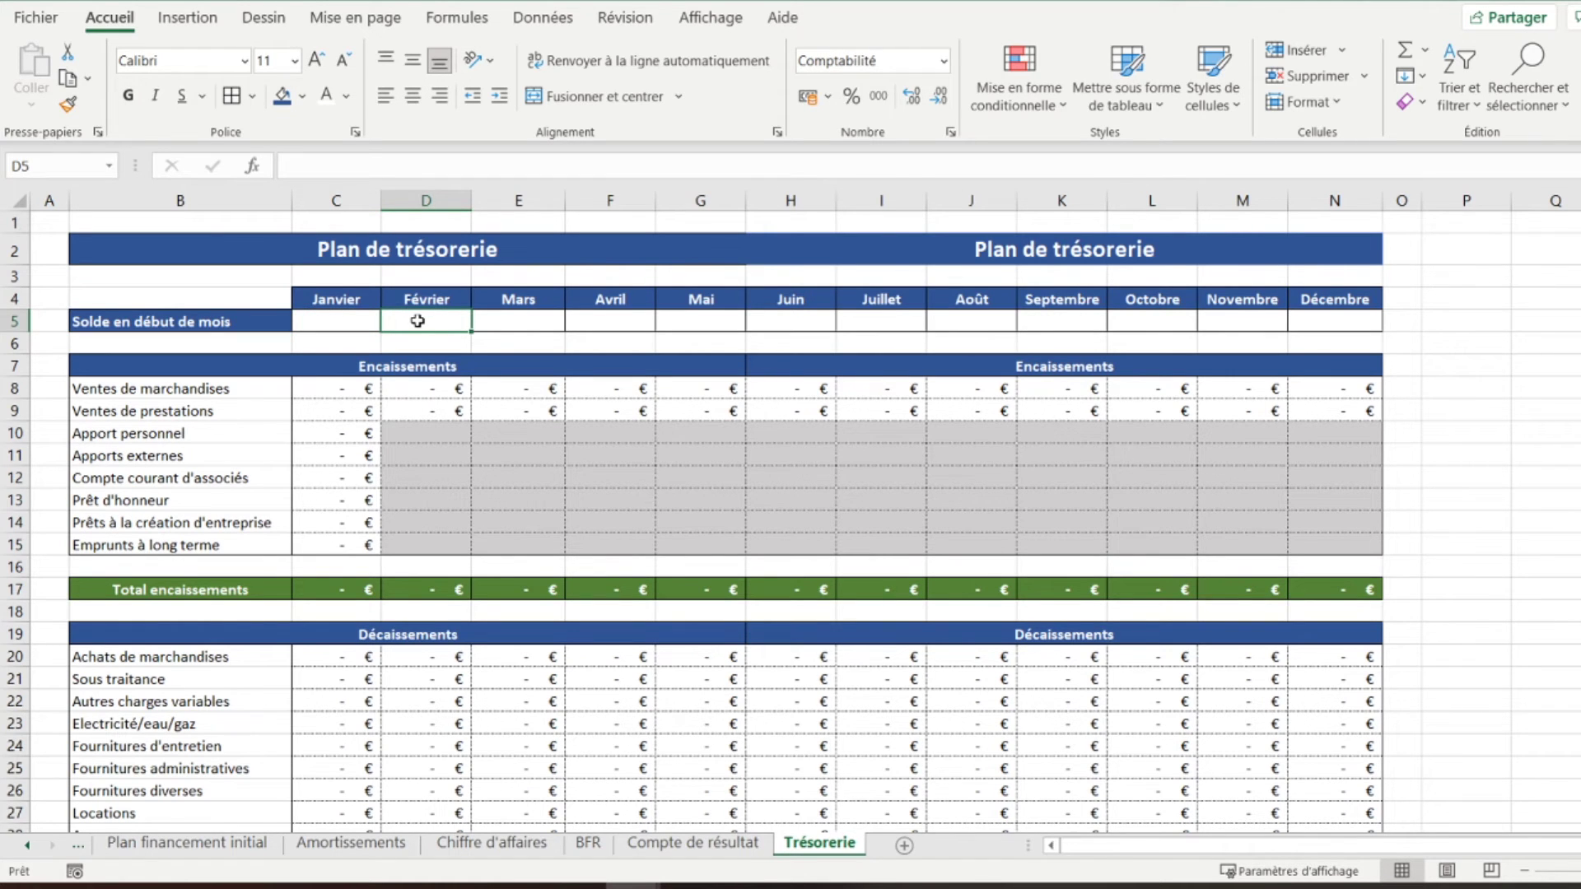
pyautogui.write('=')
pyautogui.scroll(-14, 353, 490)
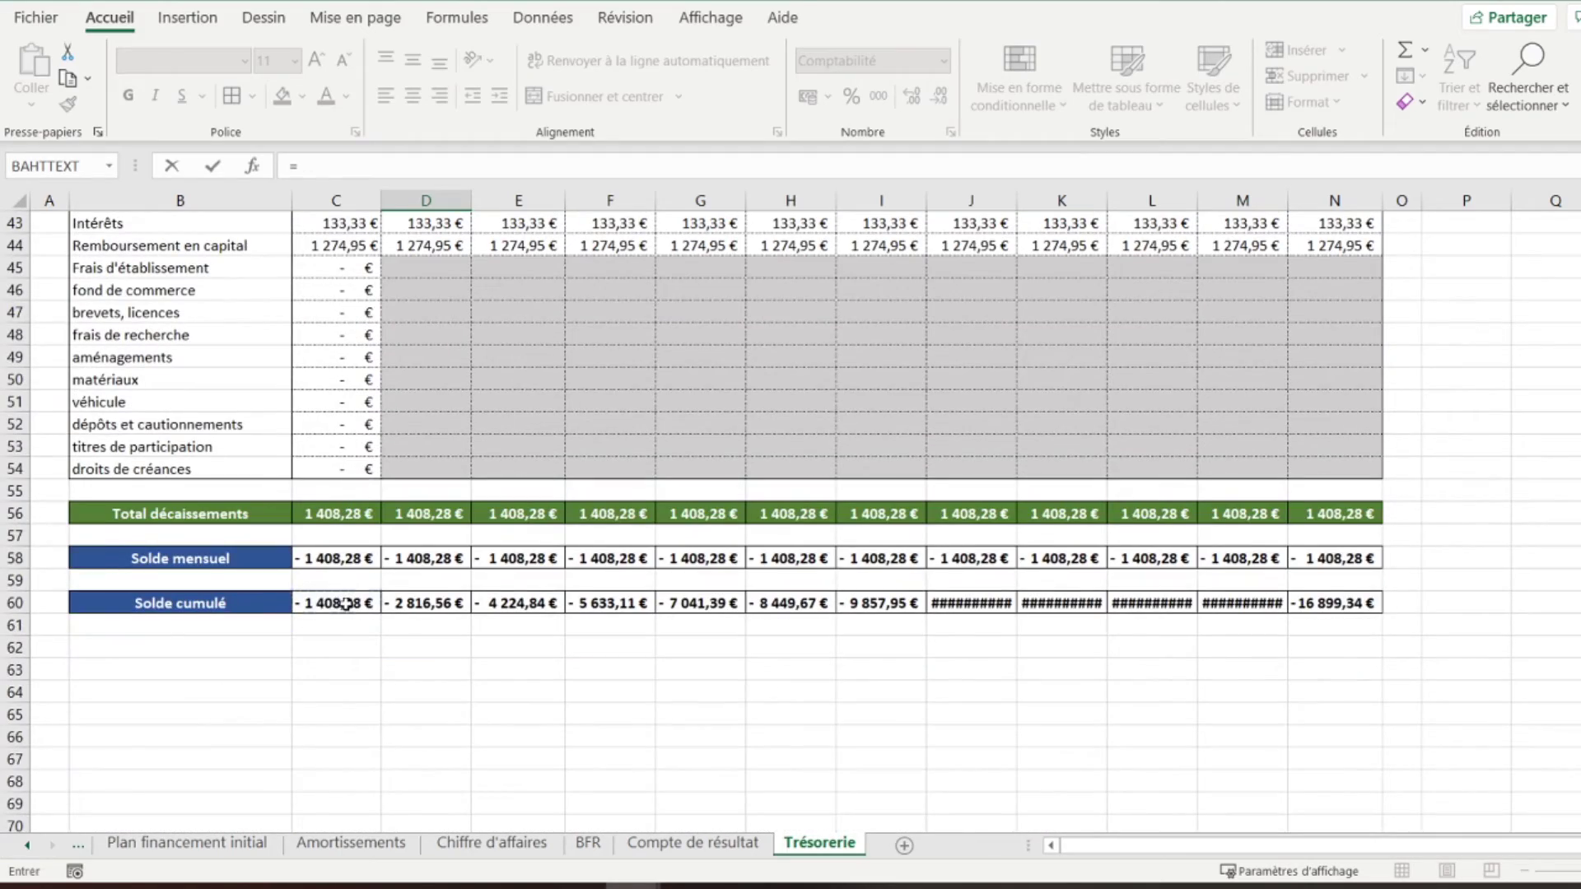
pyautogui.click(346, 603)
pyautogui.press('Return')
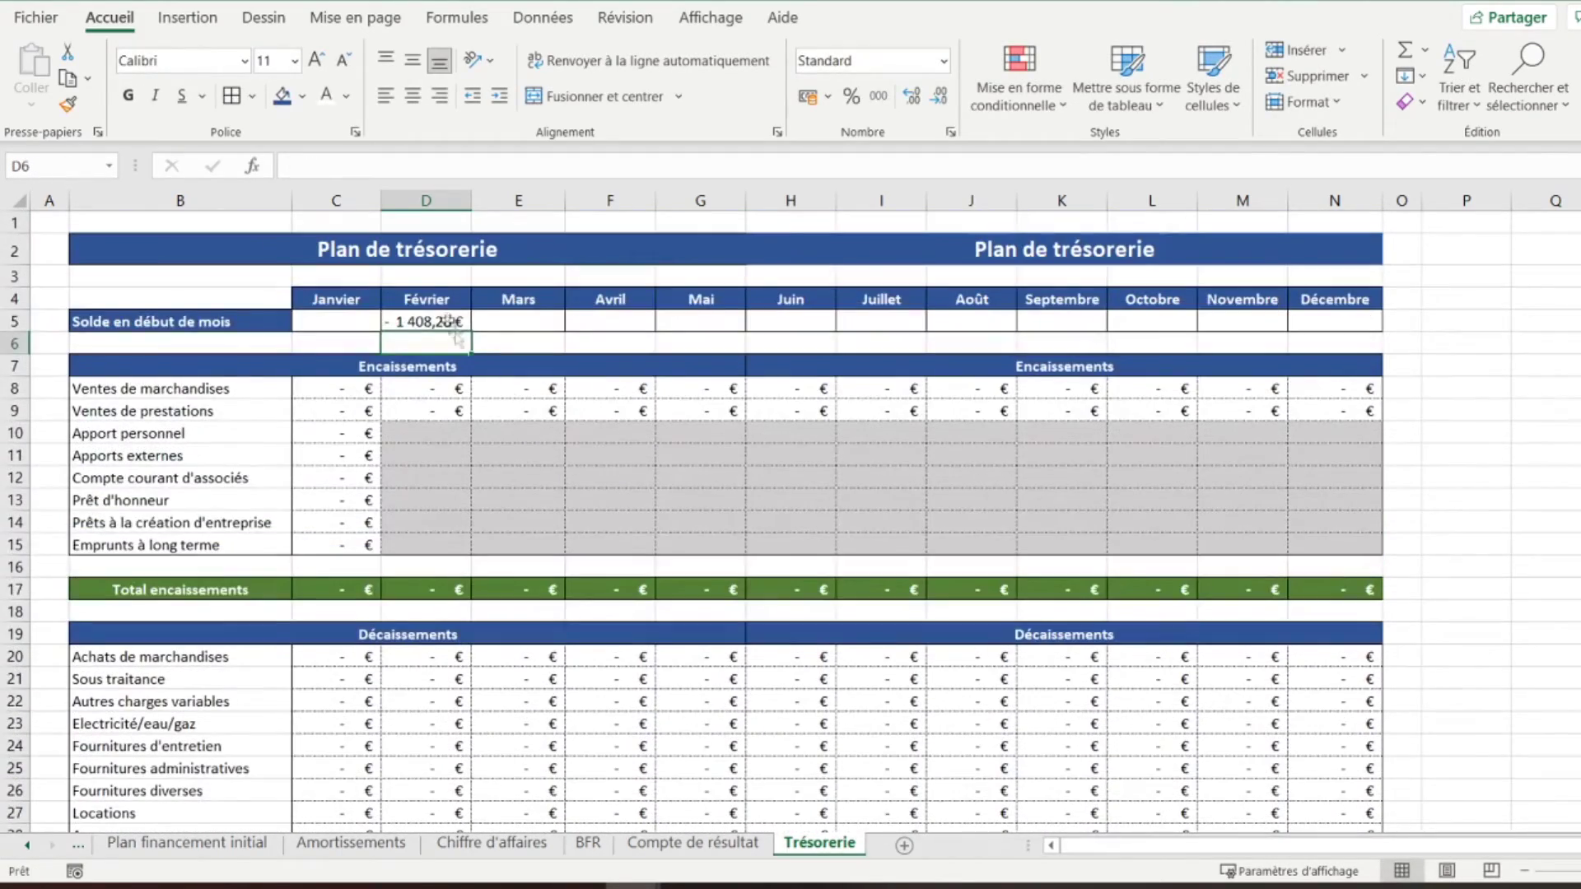
# Fill the opening balance formula from D5 across to N5 and bold the amounts
pyautogui.click(447, 321)
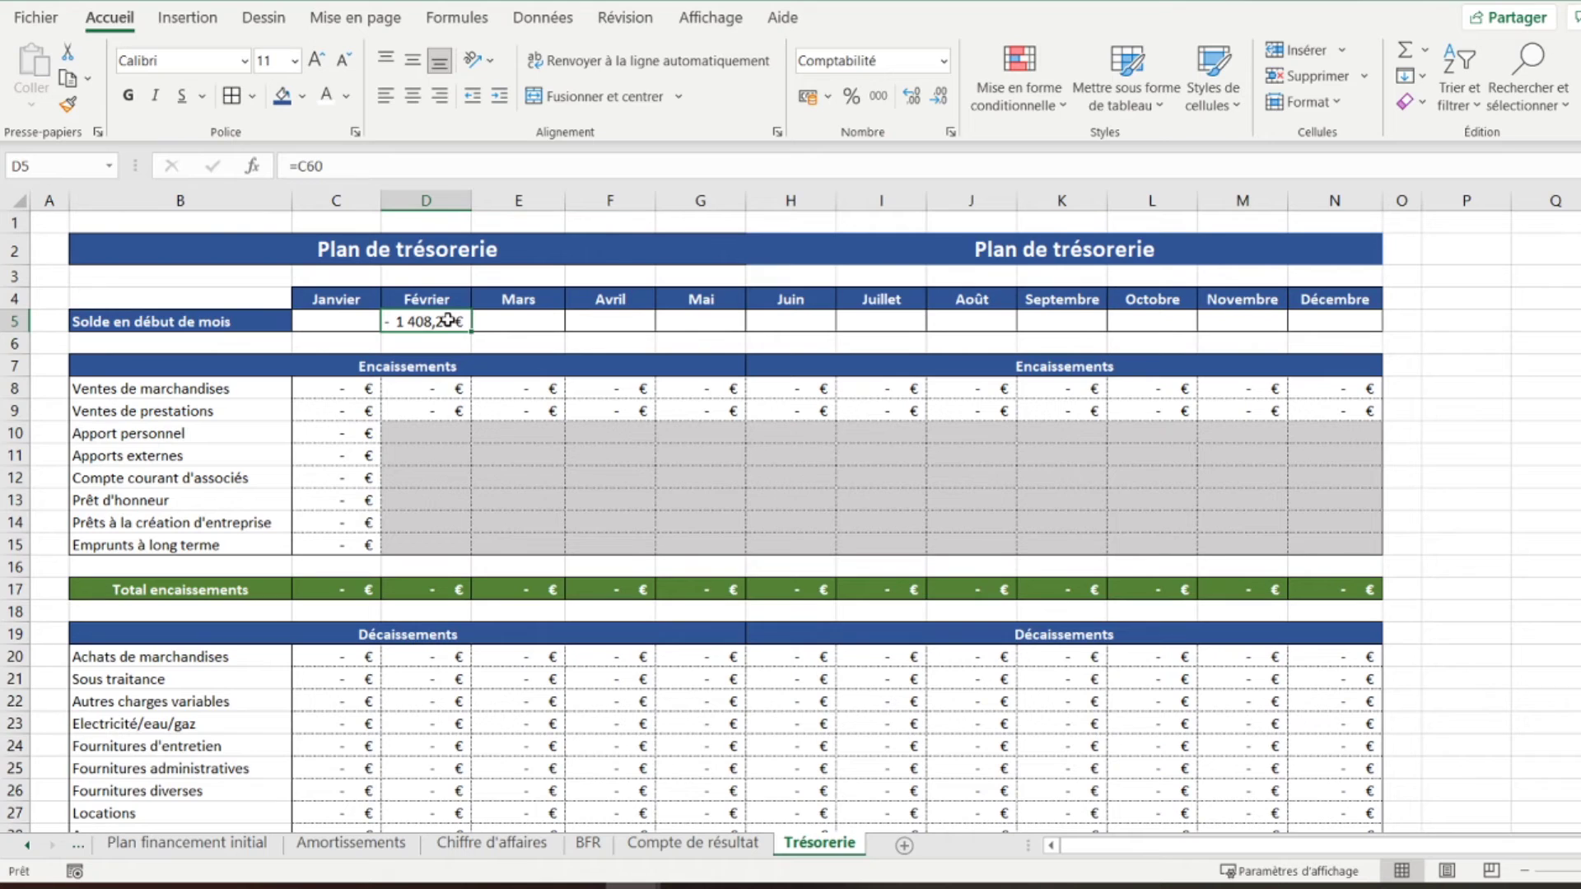
pyautogui.moveTo(473, 330); pyautogui.dragTo(1373, 311)
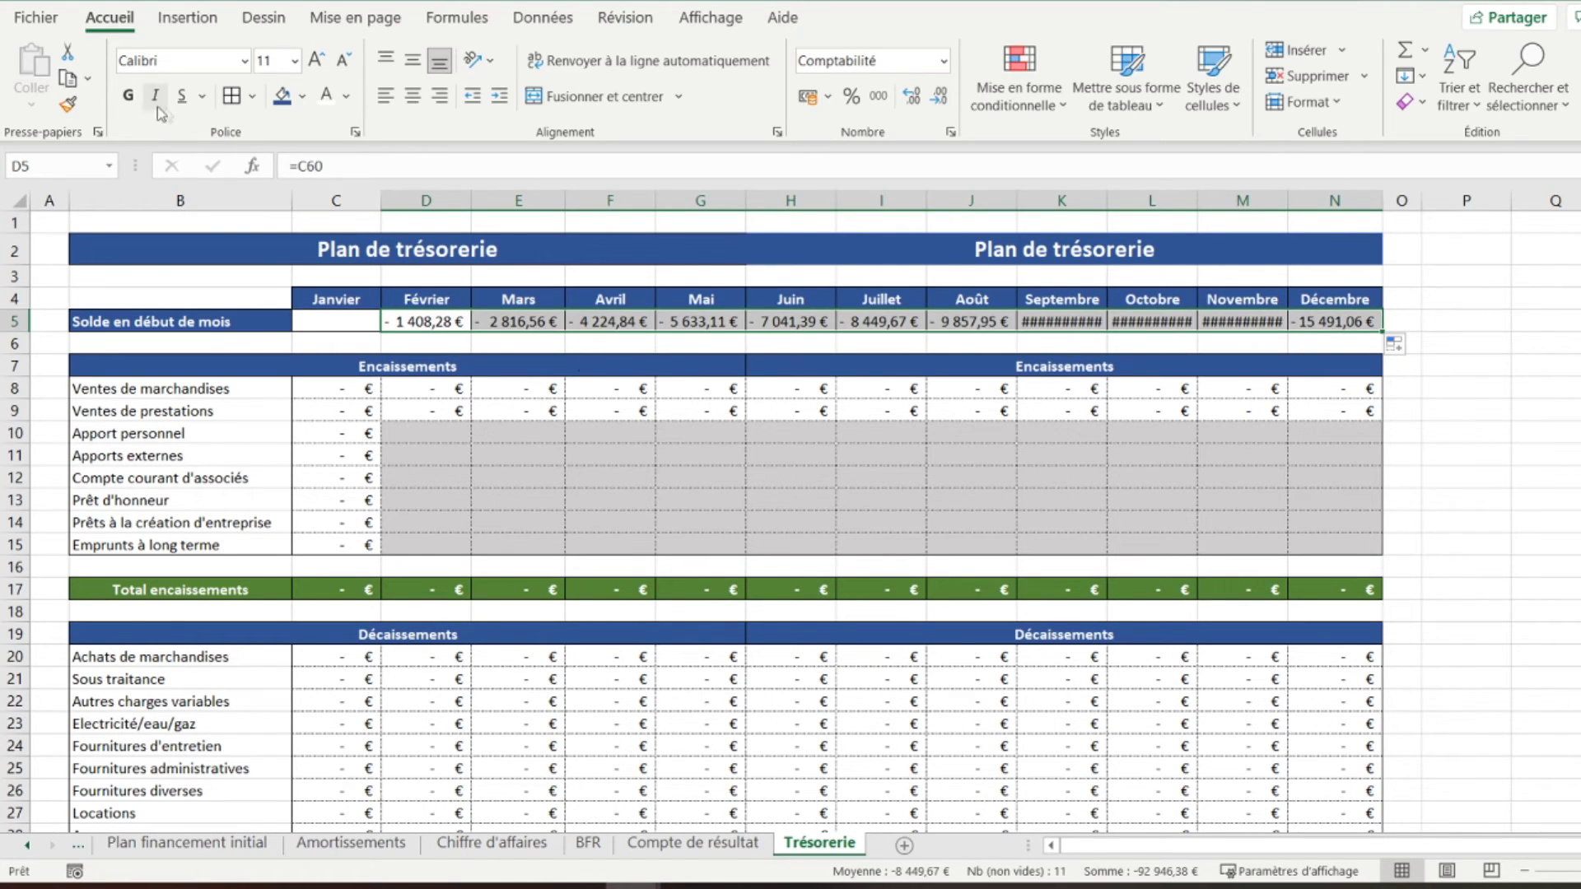
pyautogui.click(128, 96)
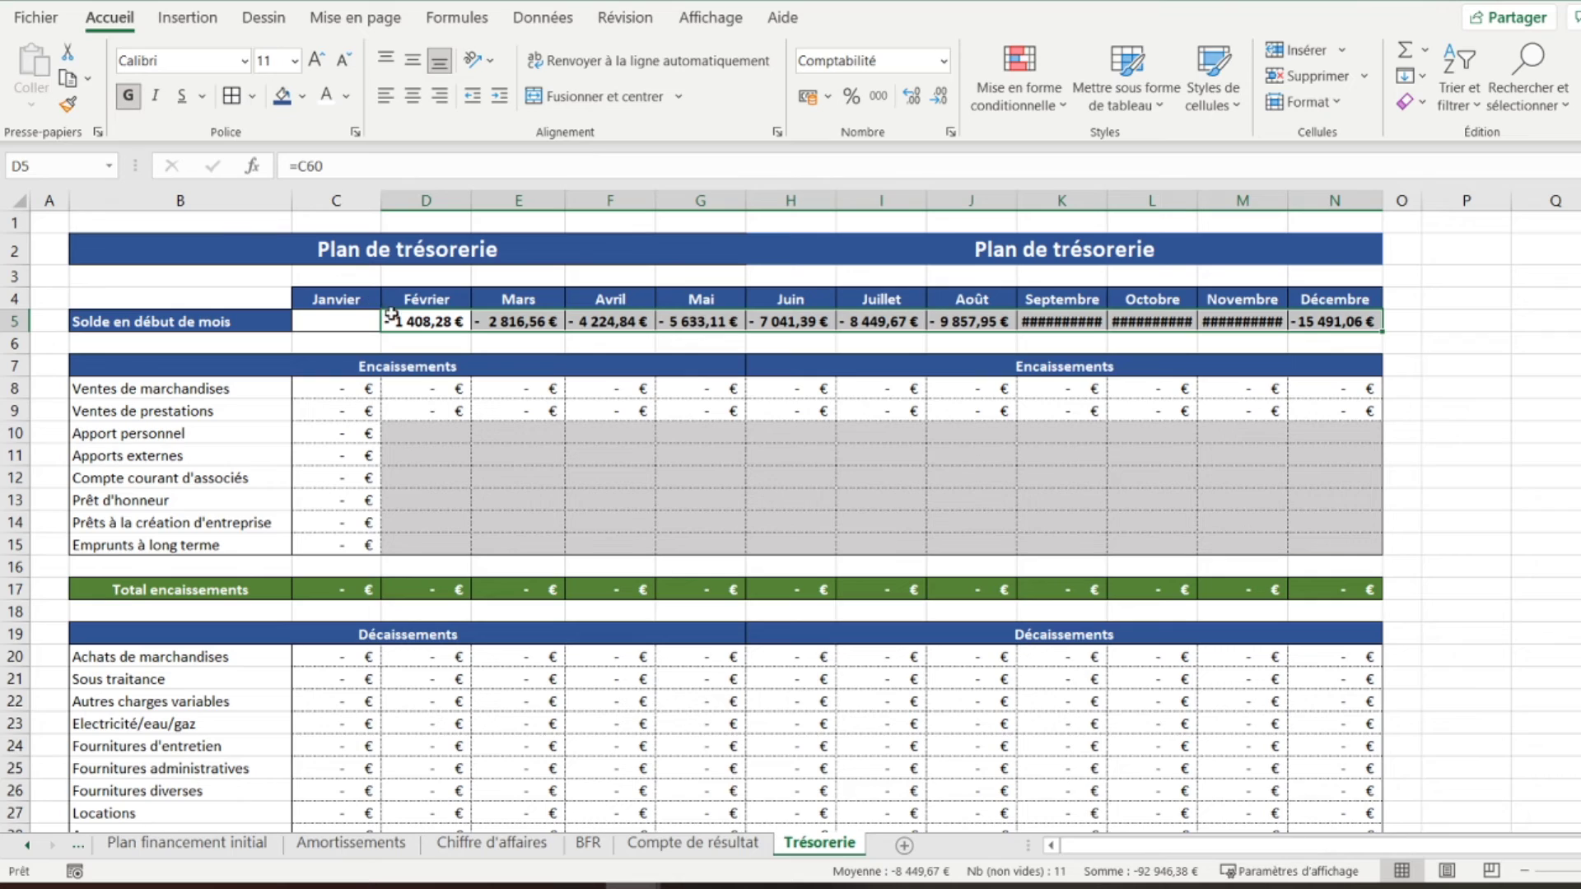
pyautogui.click(1228, 368)
pyautogui.scroll(-10, 1415, 424)
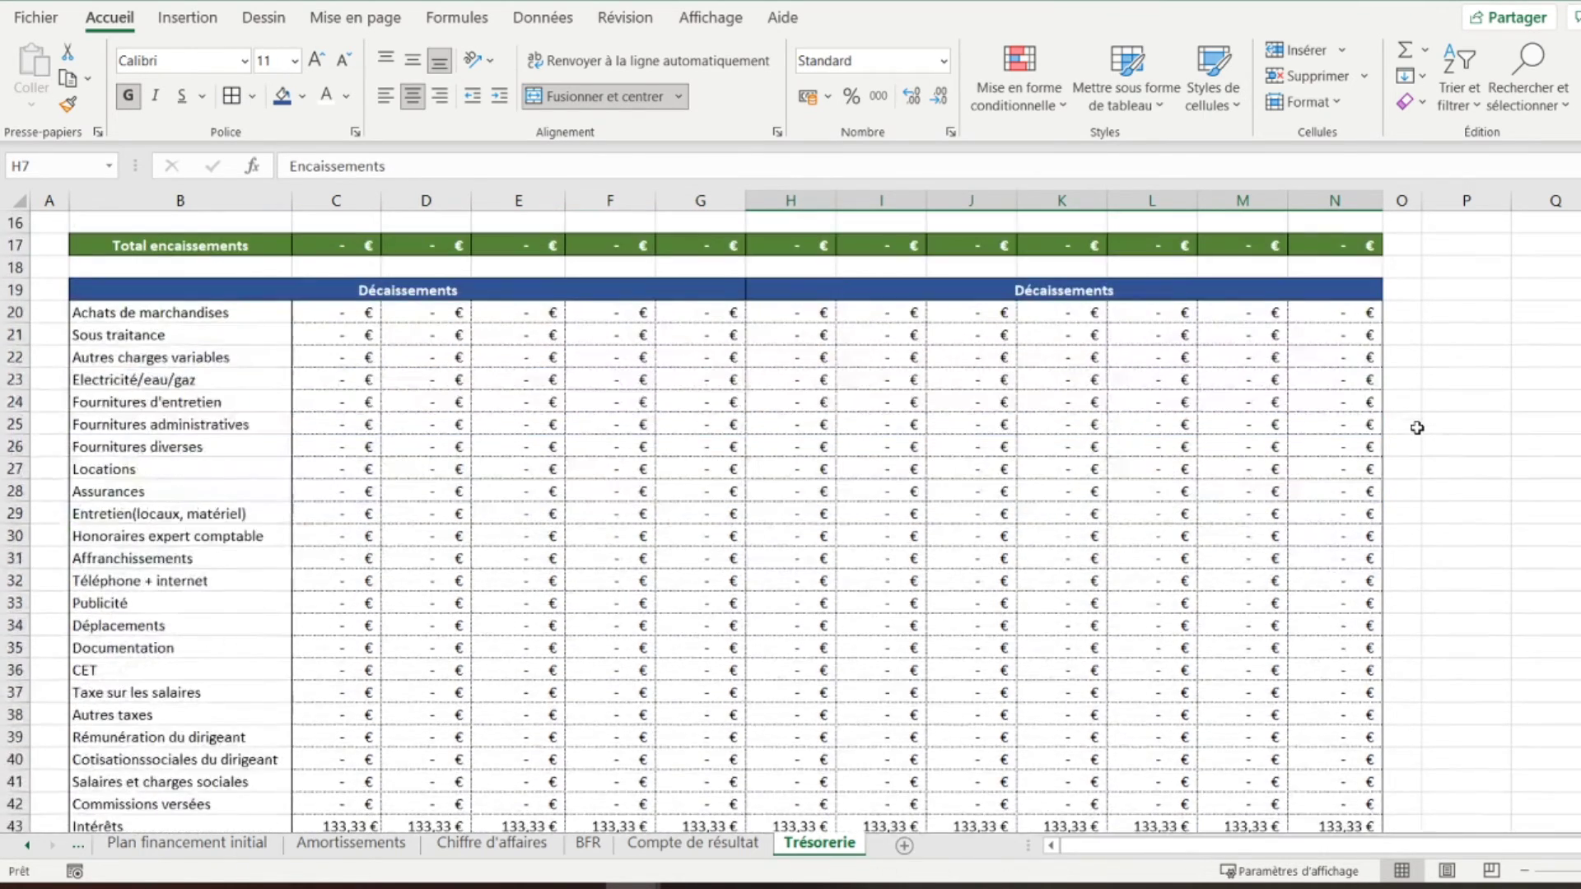
# Check December's Solde cumulé in N60 against the sum of its Solde mensuel in N58 and Solde en début de mois in N5
pyautogui.scroll(-4, 1391, 448)
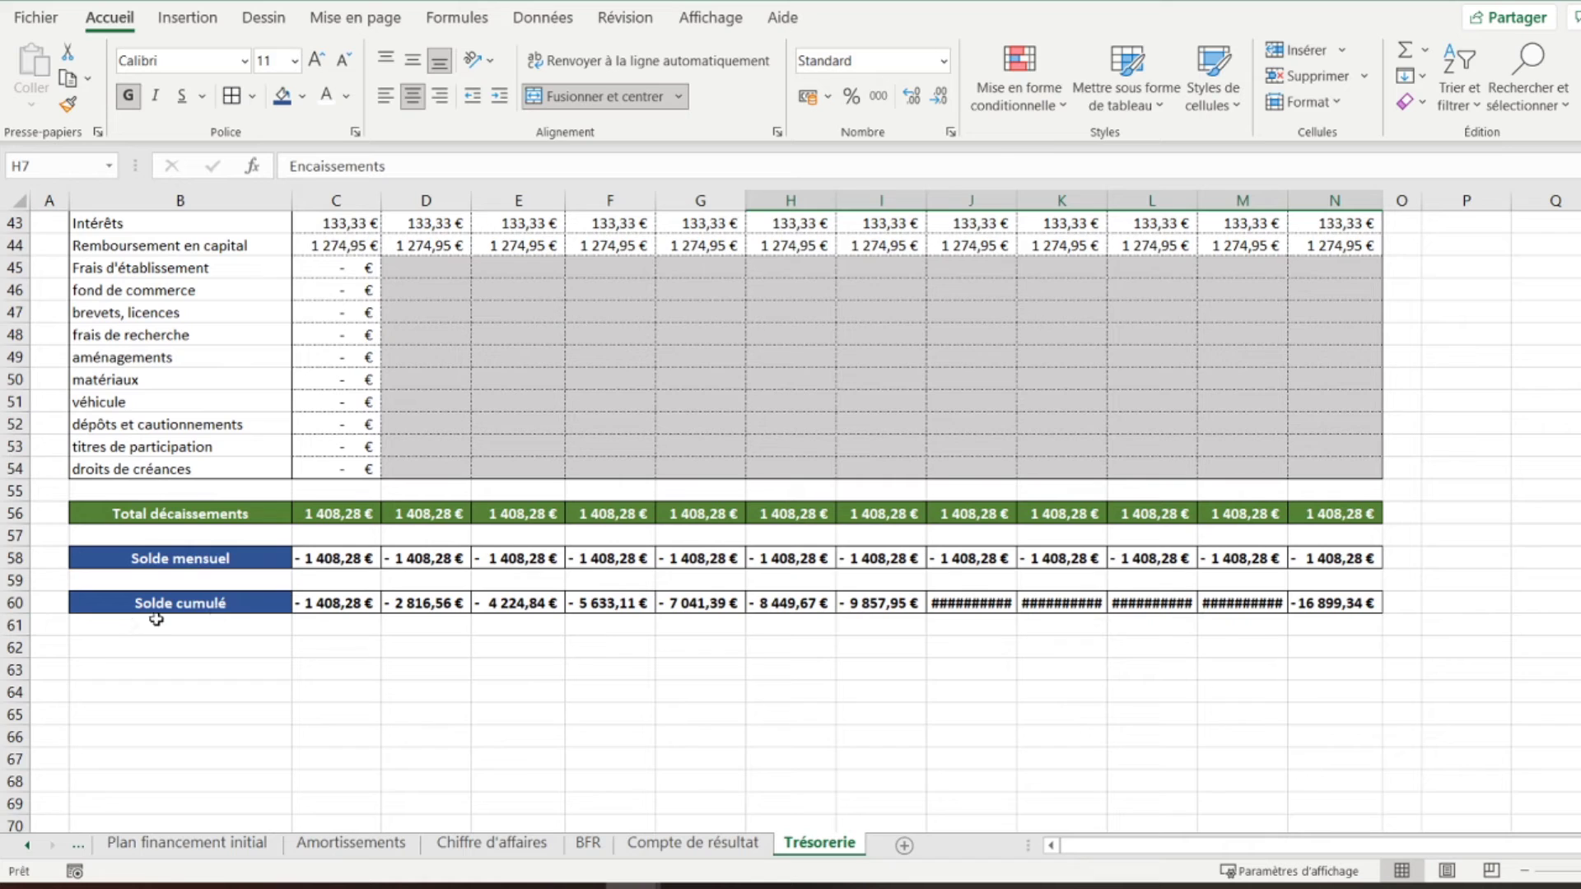
pyautogui.click(1323, 606)
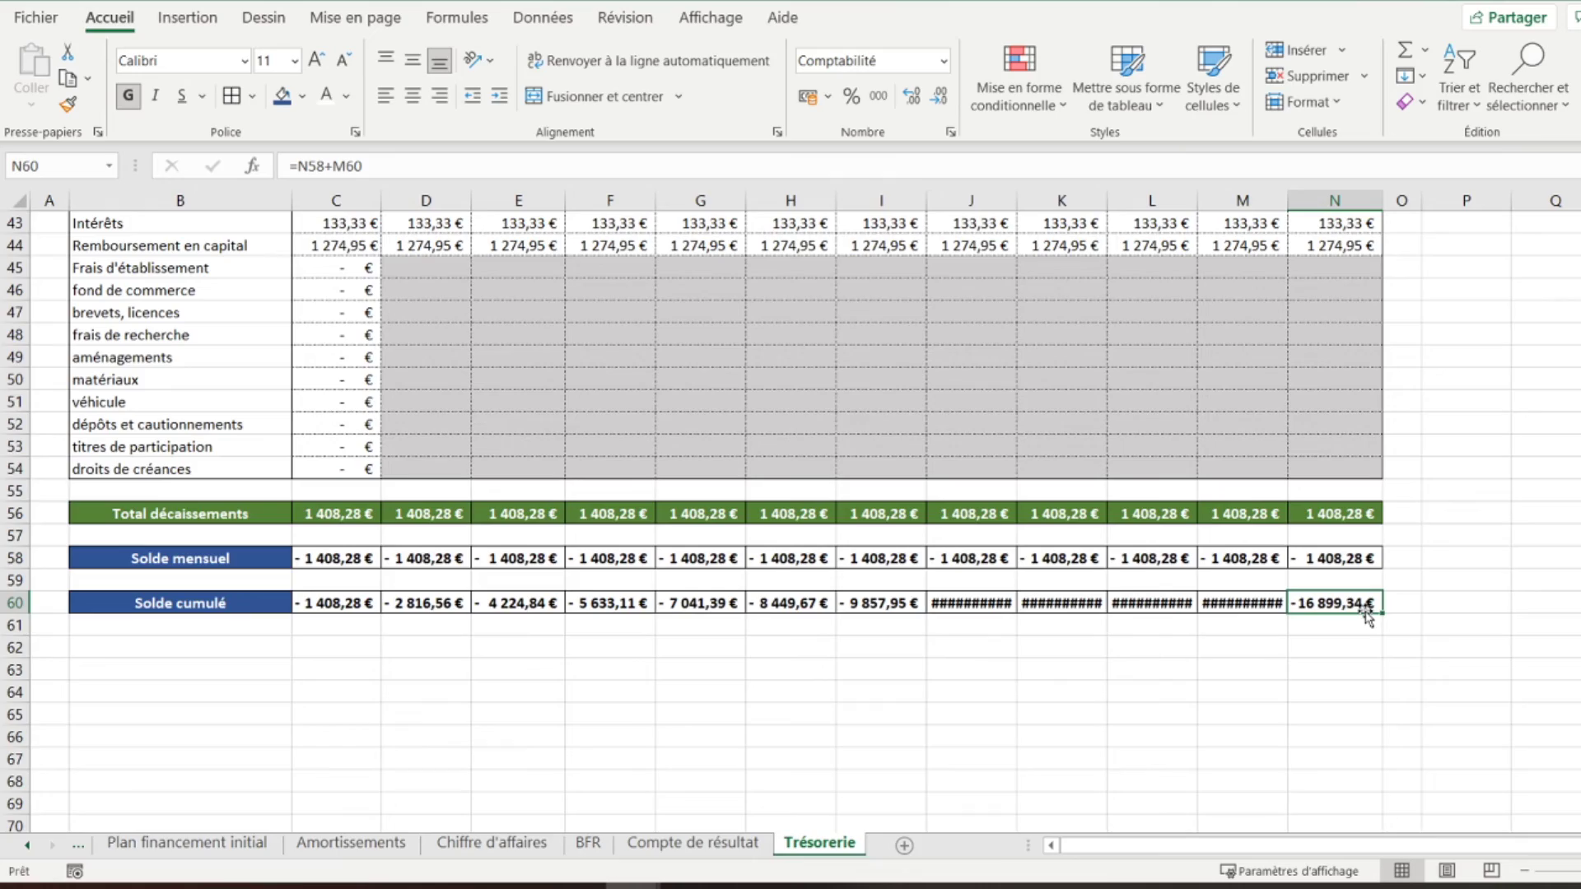
pyautogui.scroll(1, 654, 623)
pyautogui.click(1323, 623)
pyautogui.scroll(13, 1531, 525)
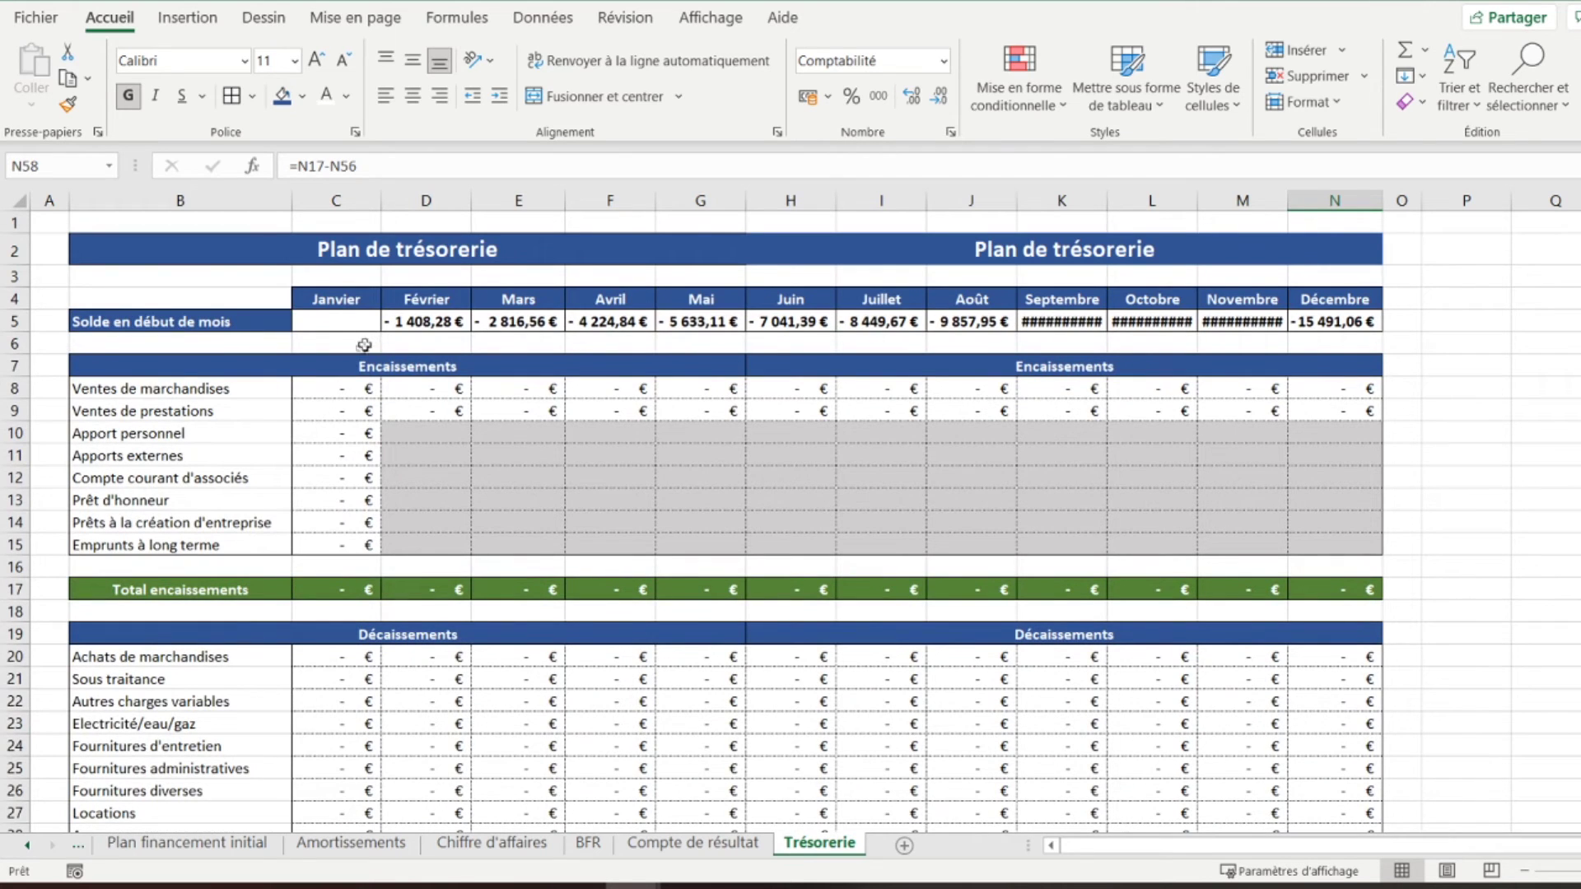
pyautogui.click(1332, 321)
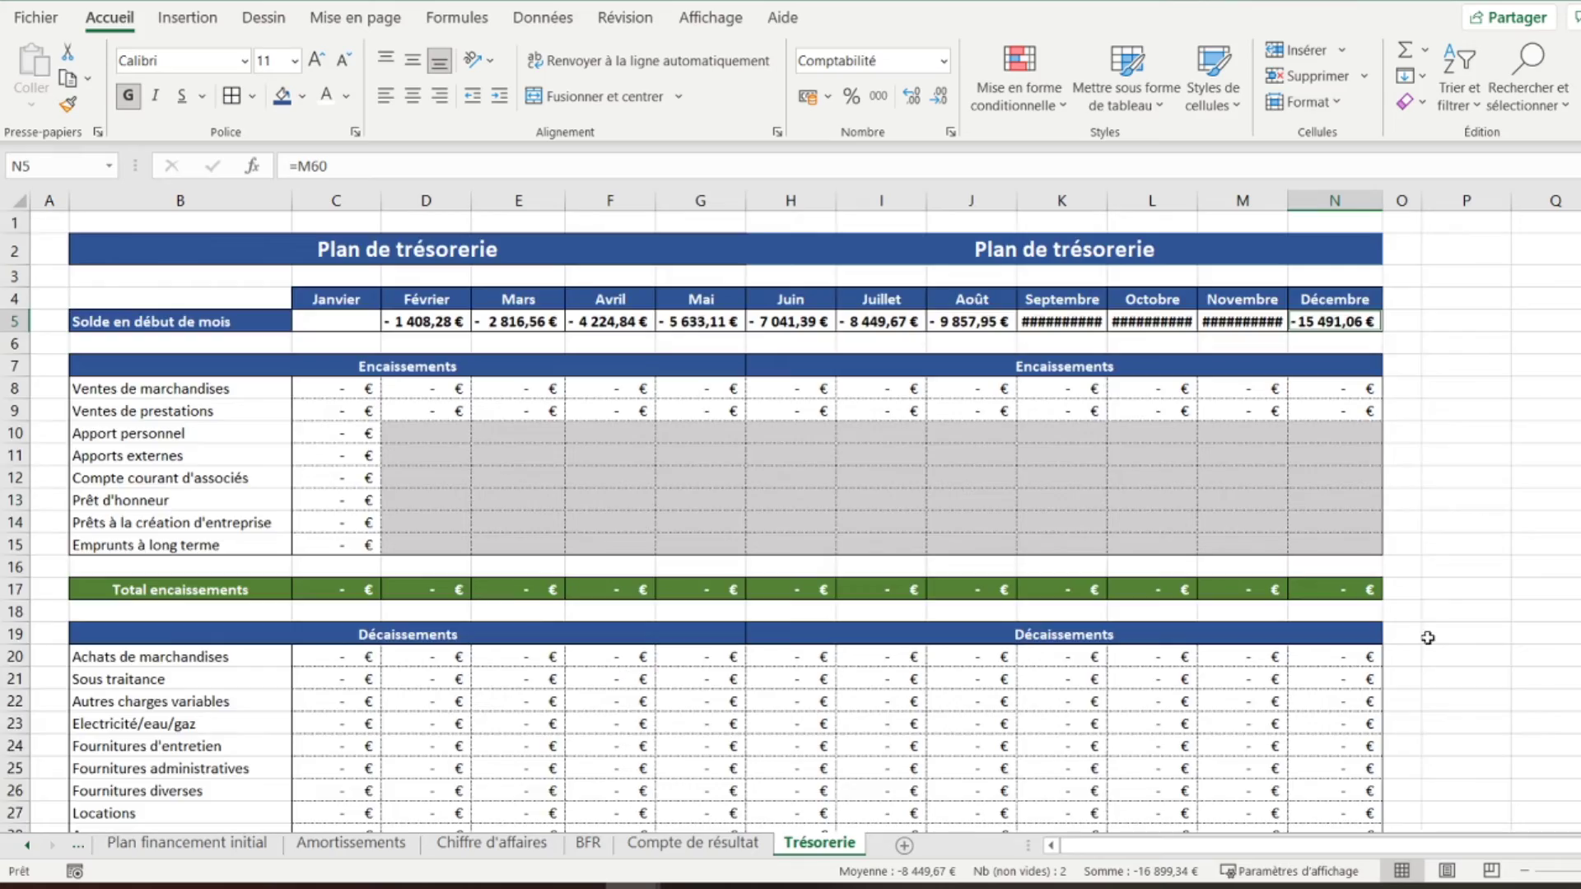
pyautogui.scroll(-13, 1428, 637)
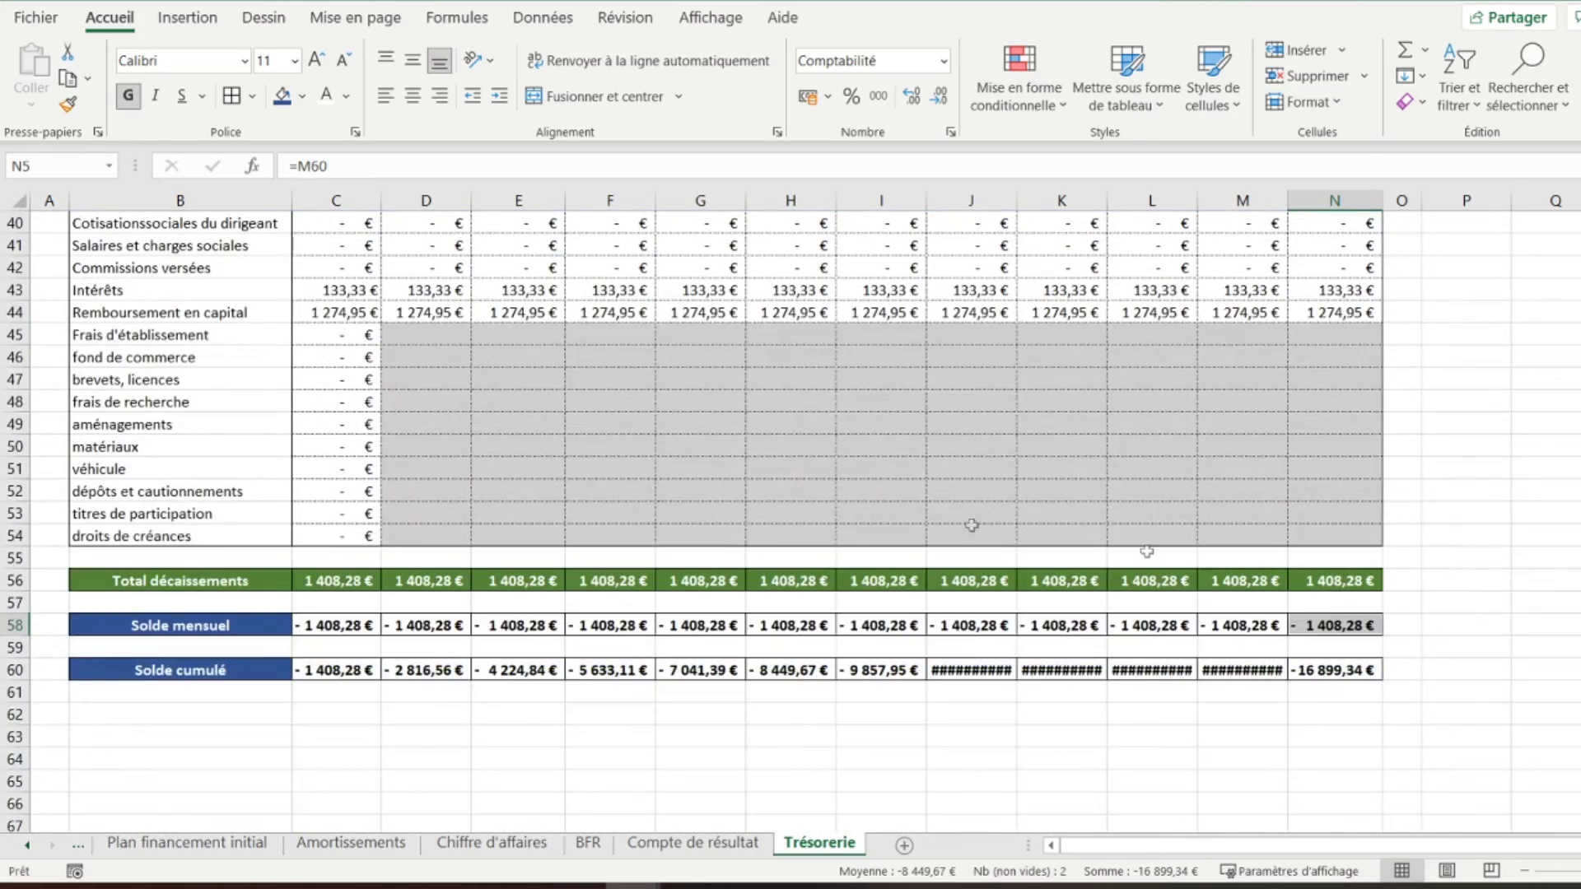
pyautogui.click(606, 488)
pyautogui.scroll(13, 606, 488)
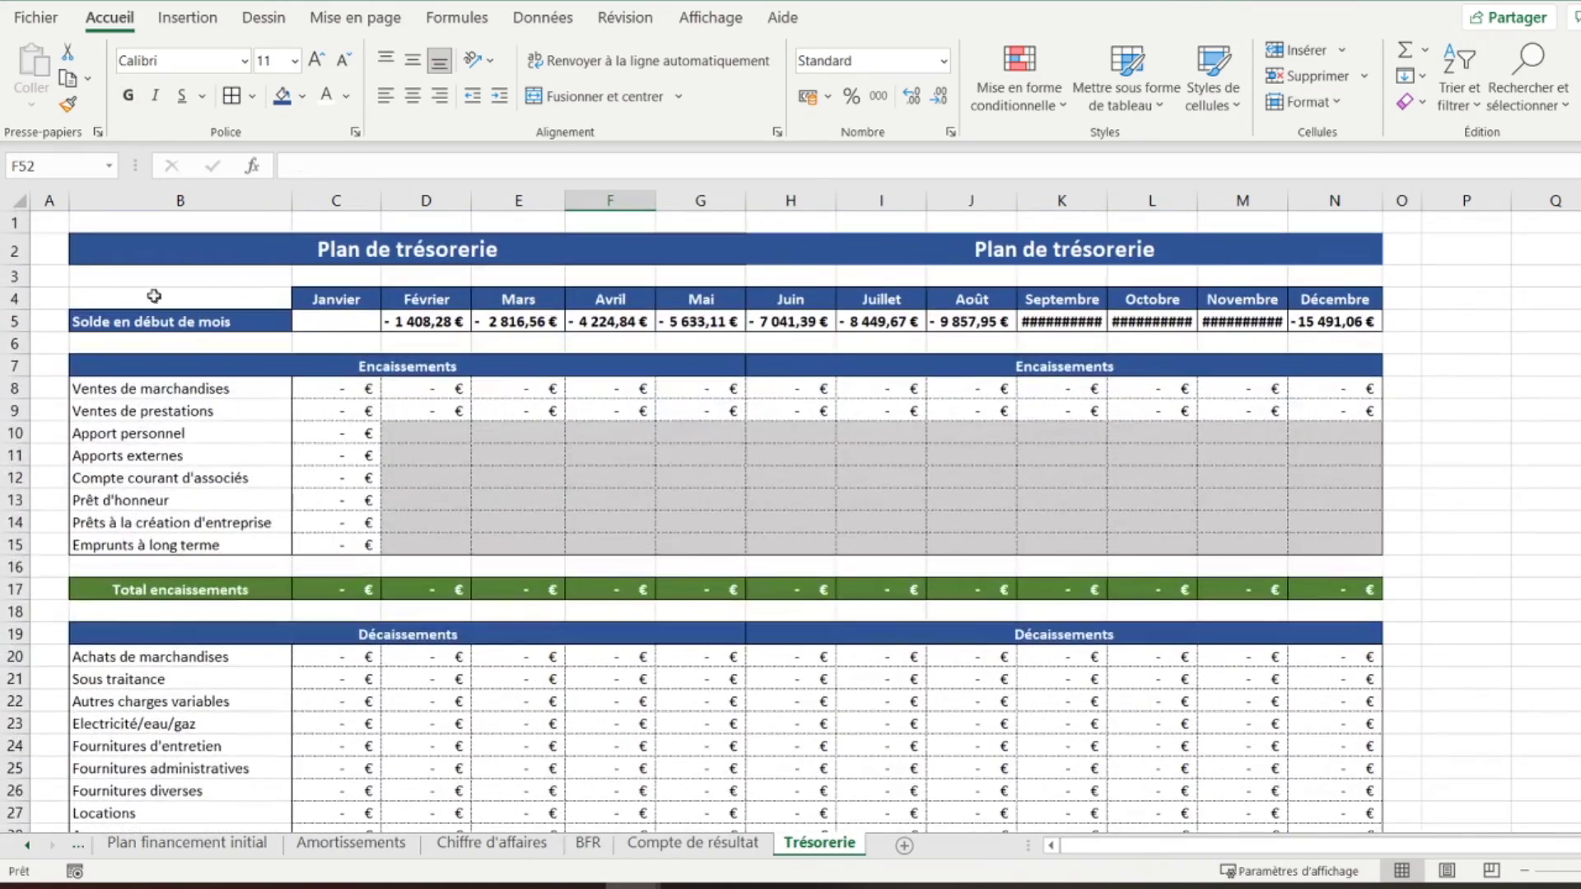
# Define the whole cash plan, A1:O61, as the Trésorerie sheet's print area
pyautogui.click(51, 224)
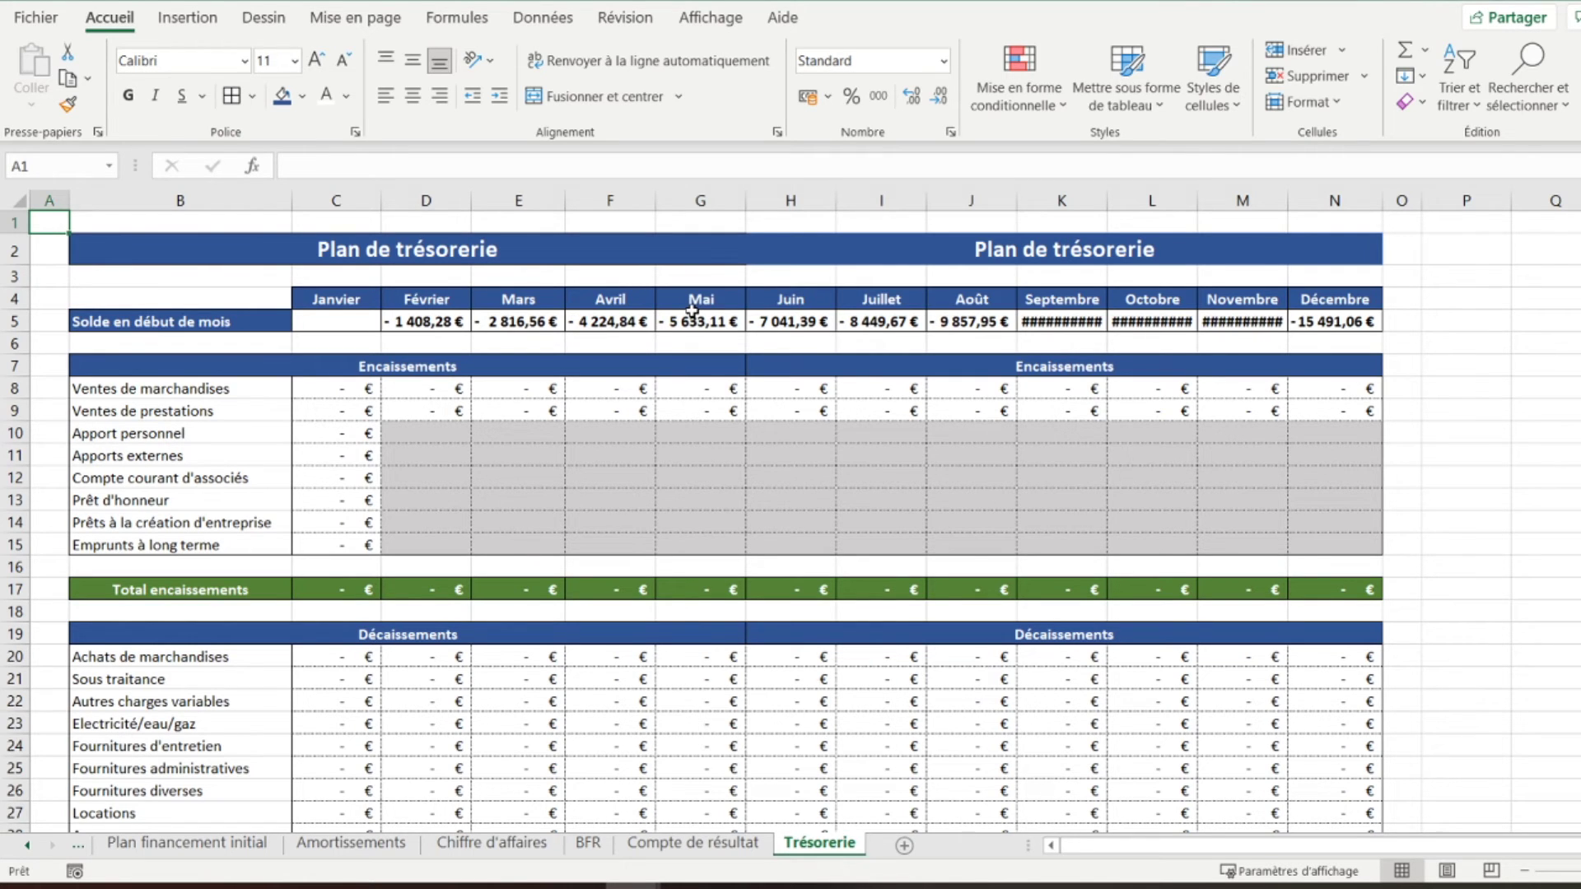
pyautogui.click(710, 18)
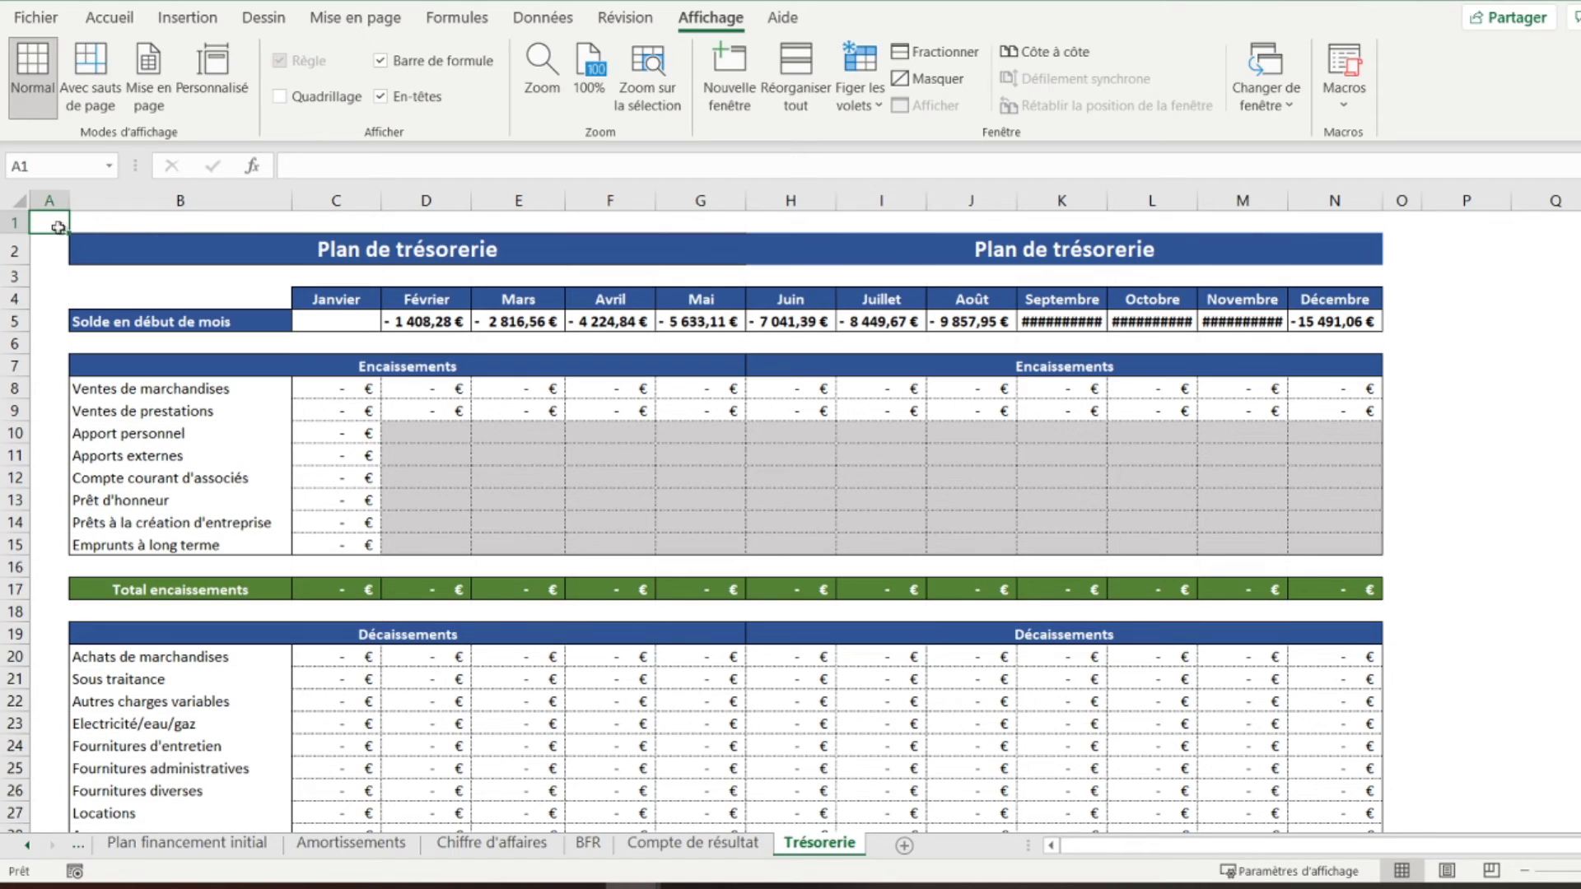
pyautogui.moveTo(56, 226); pyautogui.dragTo(1408, 713)
pyautogui.click(356, 17)
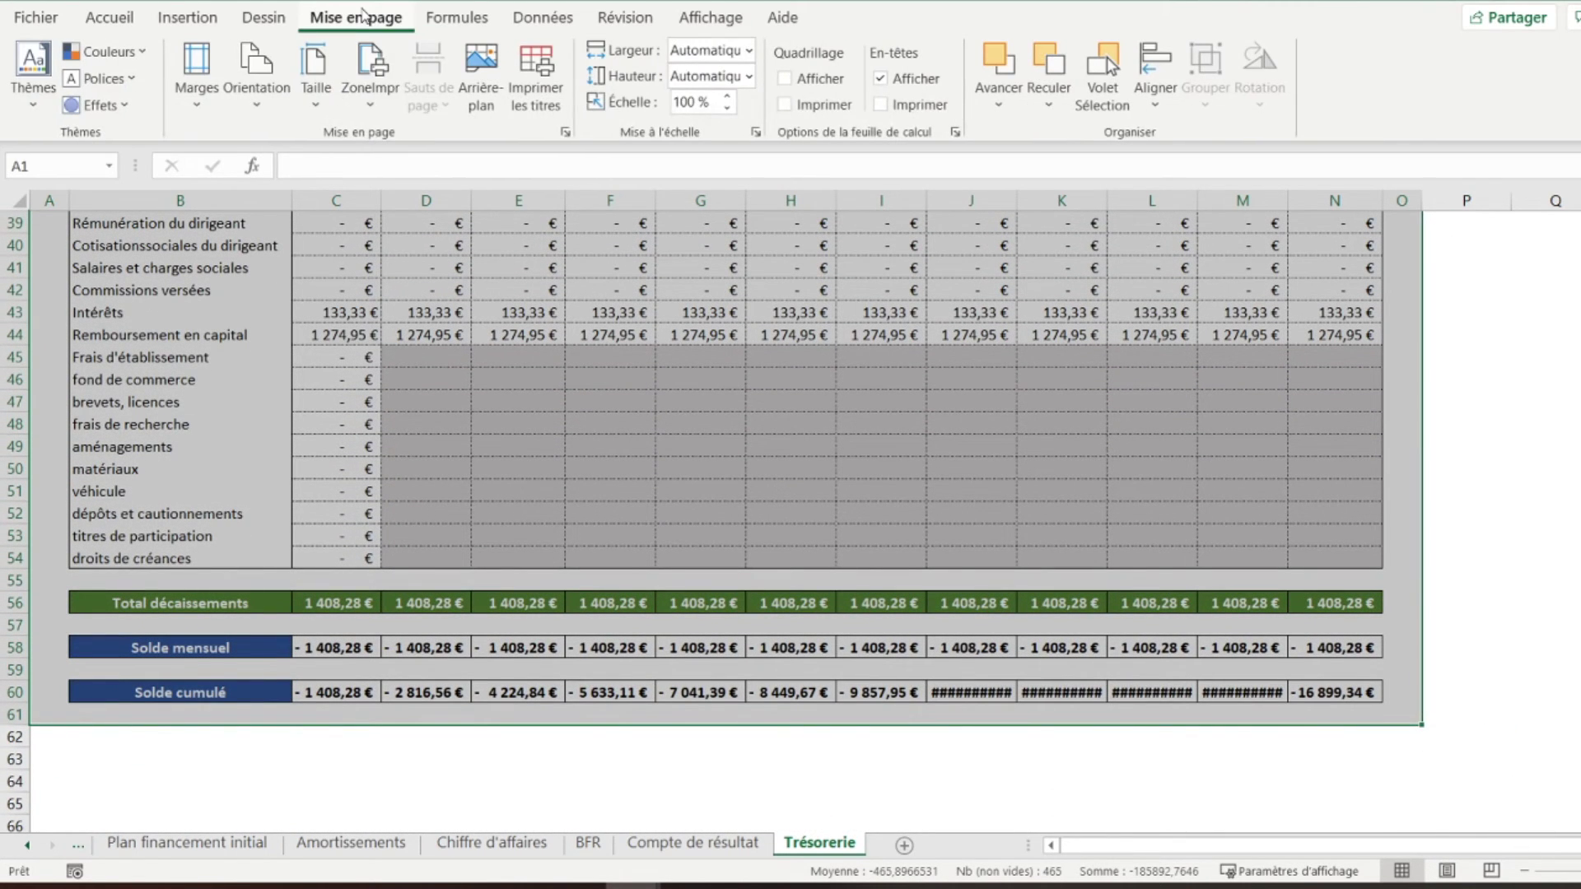
pyautogui.click(370, 90)
pyautogui.click(400, 135)
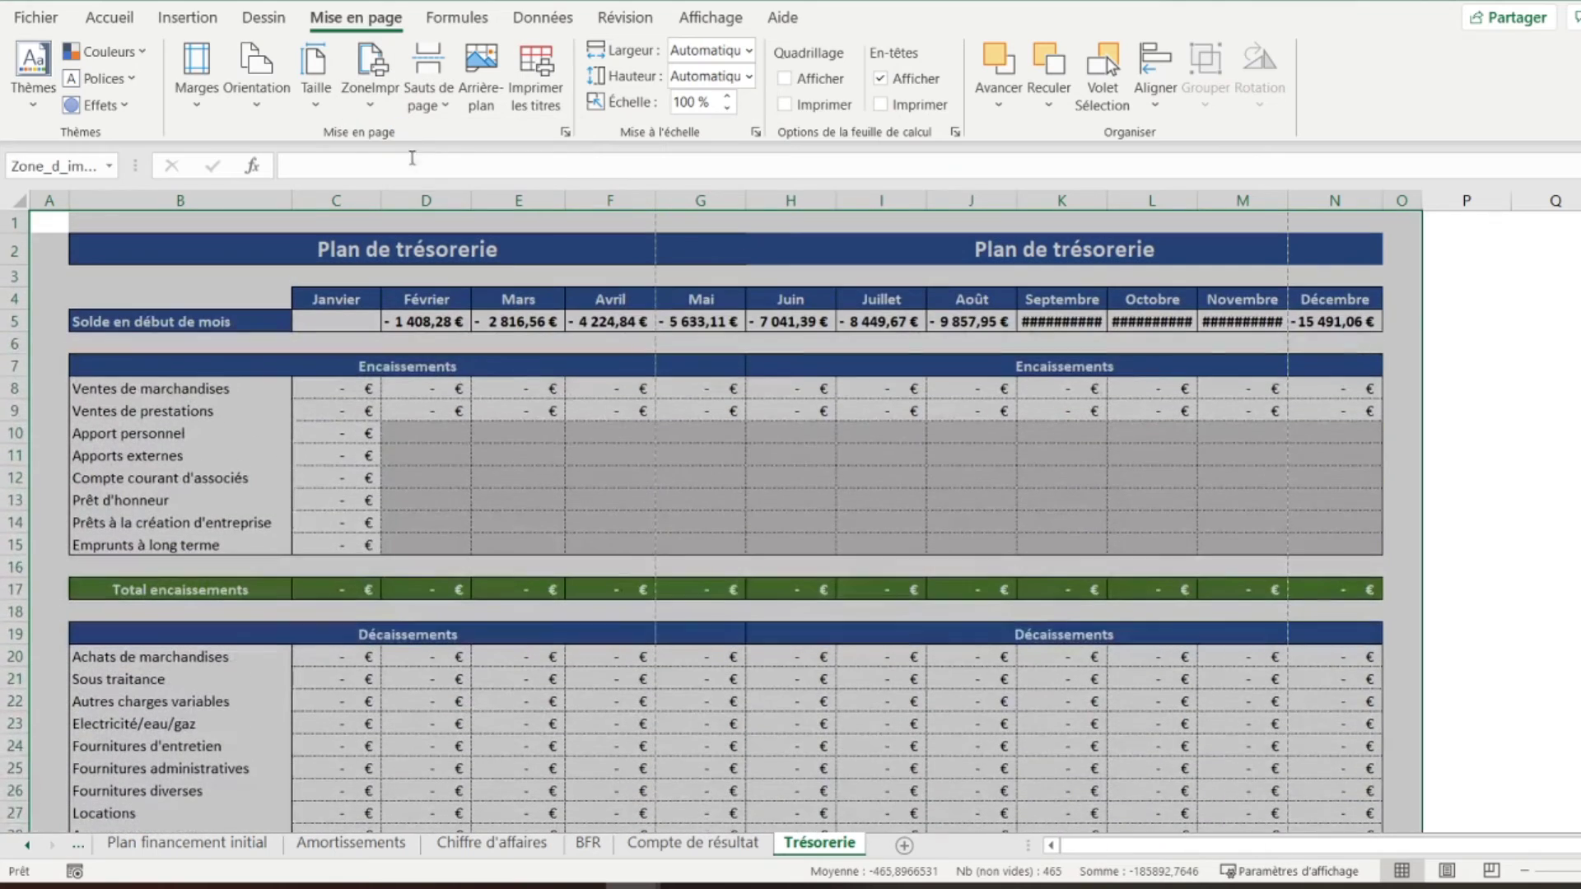
# Switch to page break preview and adjust the breaks so January to May print on one page and June to December on a second
pyautogui.click(709, 17)
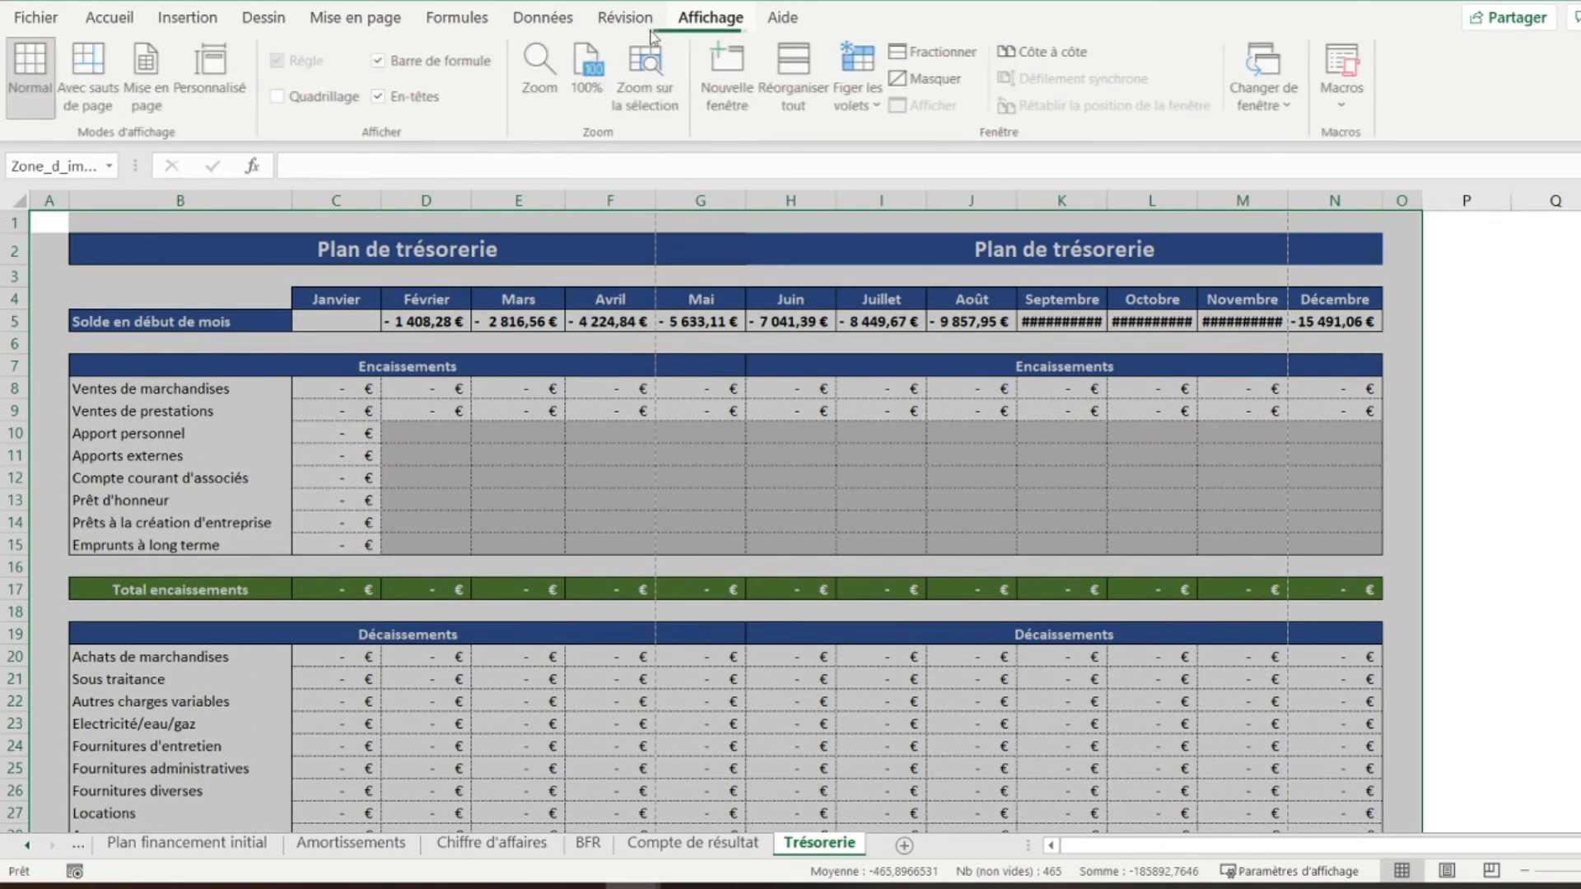
pyautogui.click(97, 82)
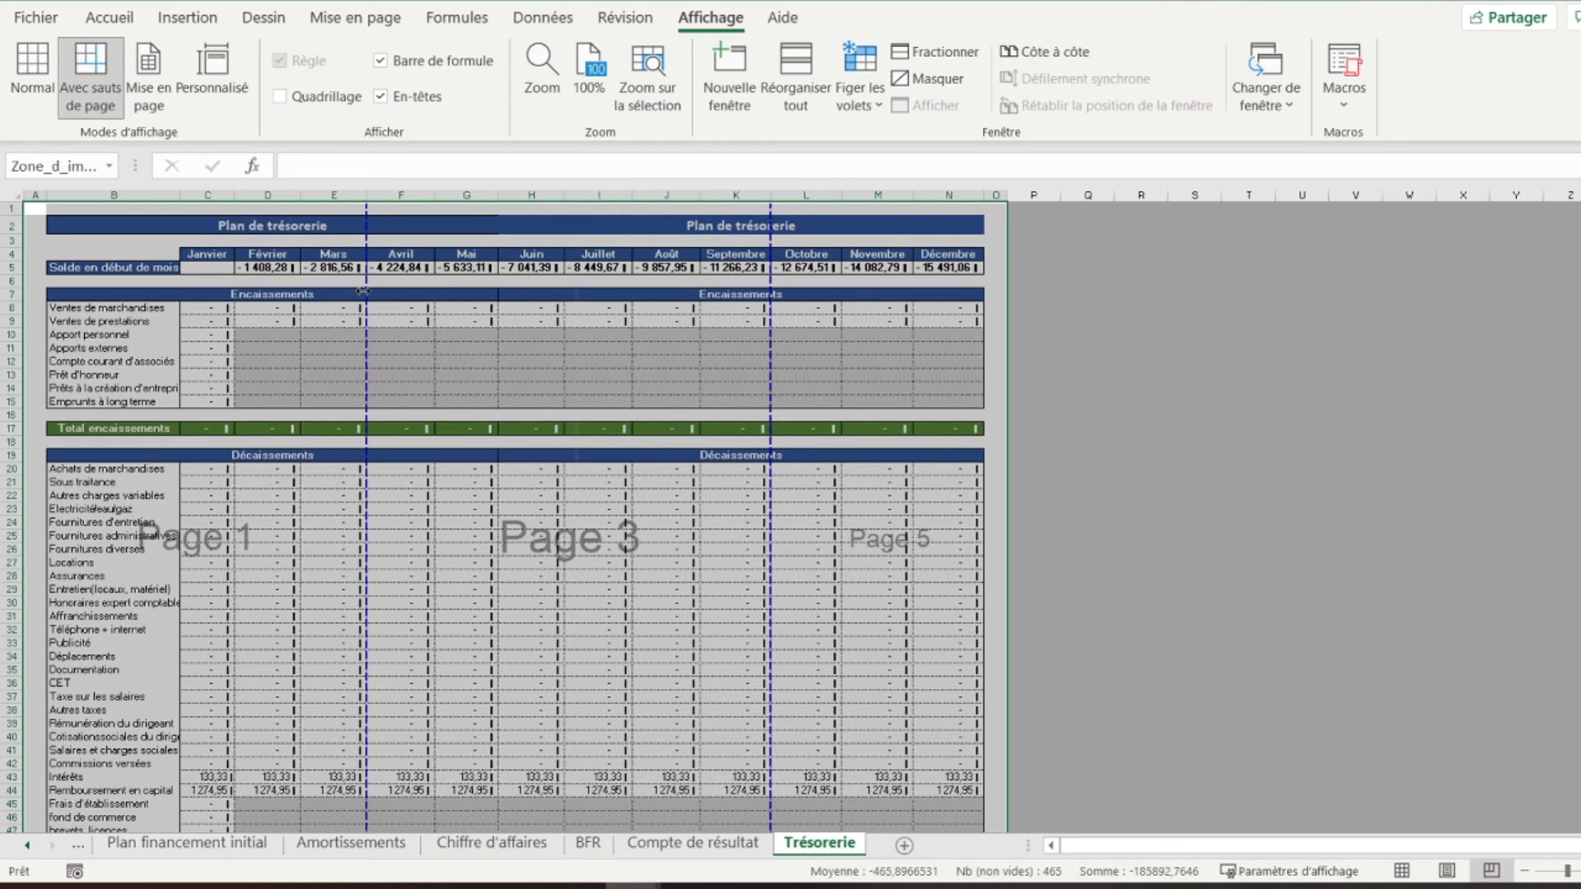
pyautogui.moveTo(362, 290); pyautogui.dragTo(549, 268)
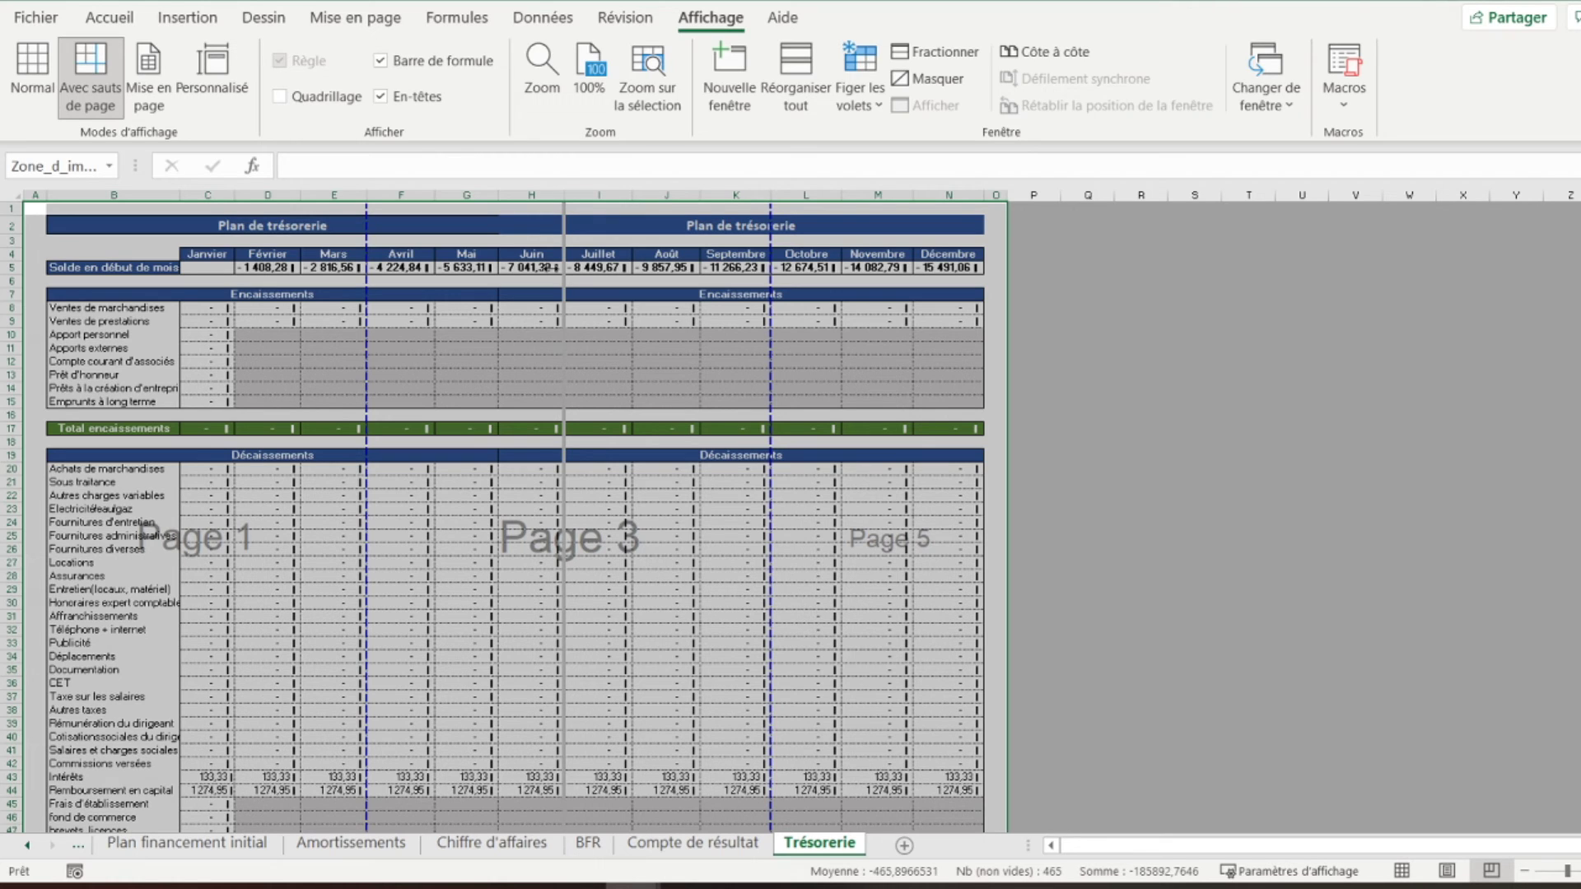
pyautogui.moveTo(544, 268); pyautogui.dragTo(500, 274)
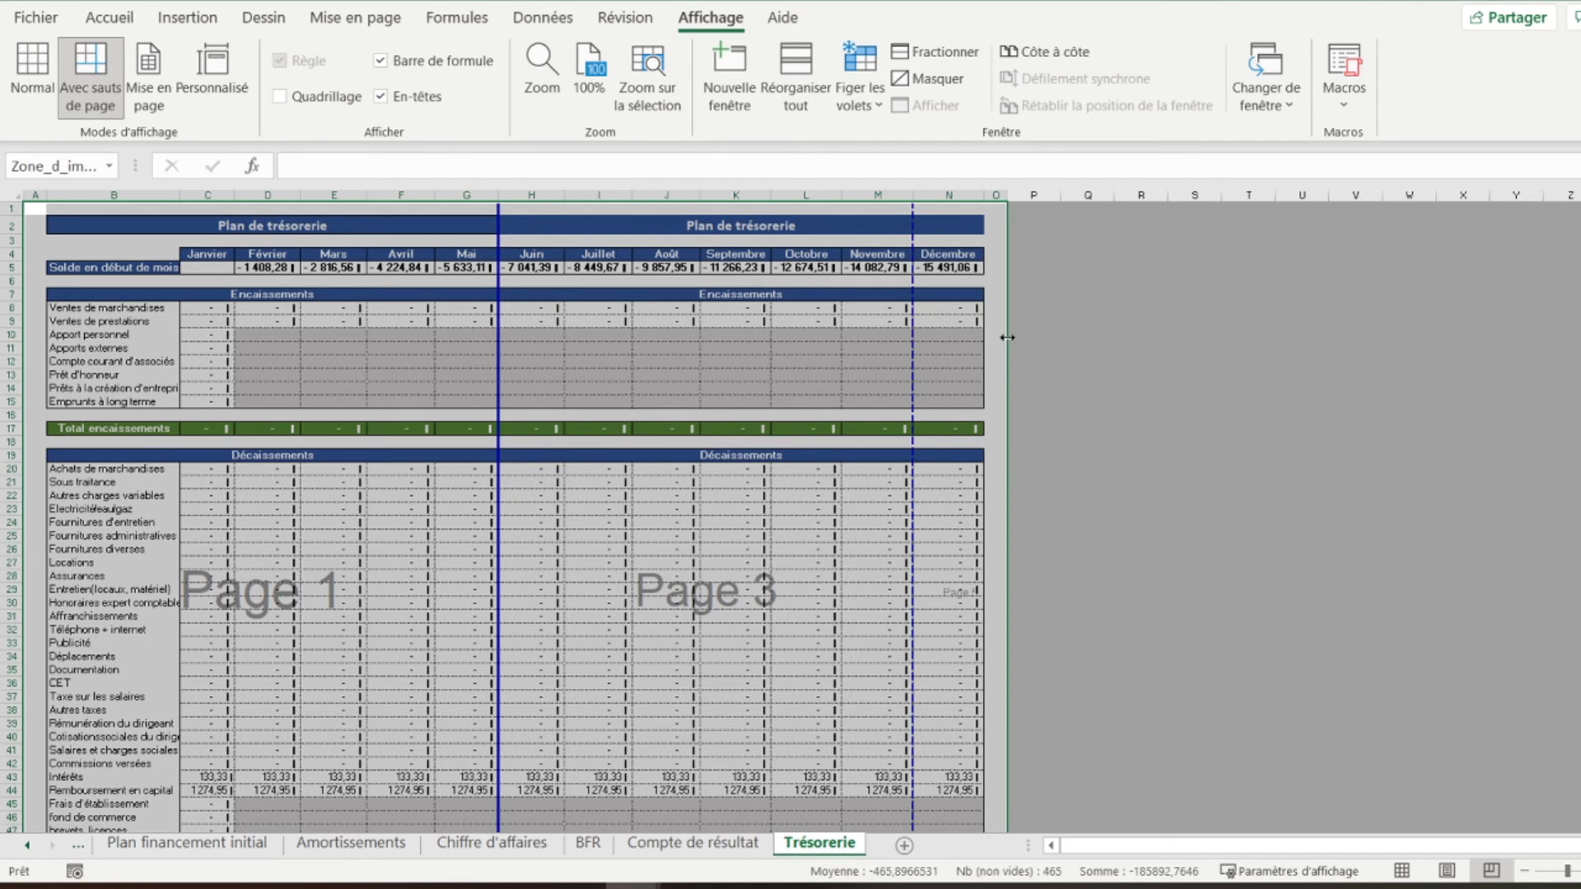
pyautogui.scroll(-7, 582, 367)
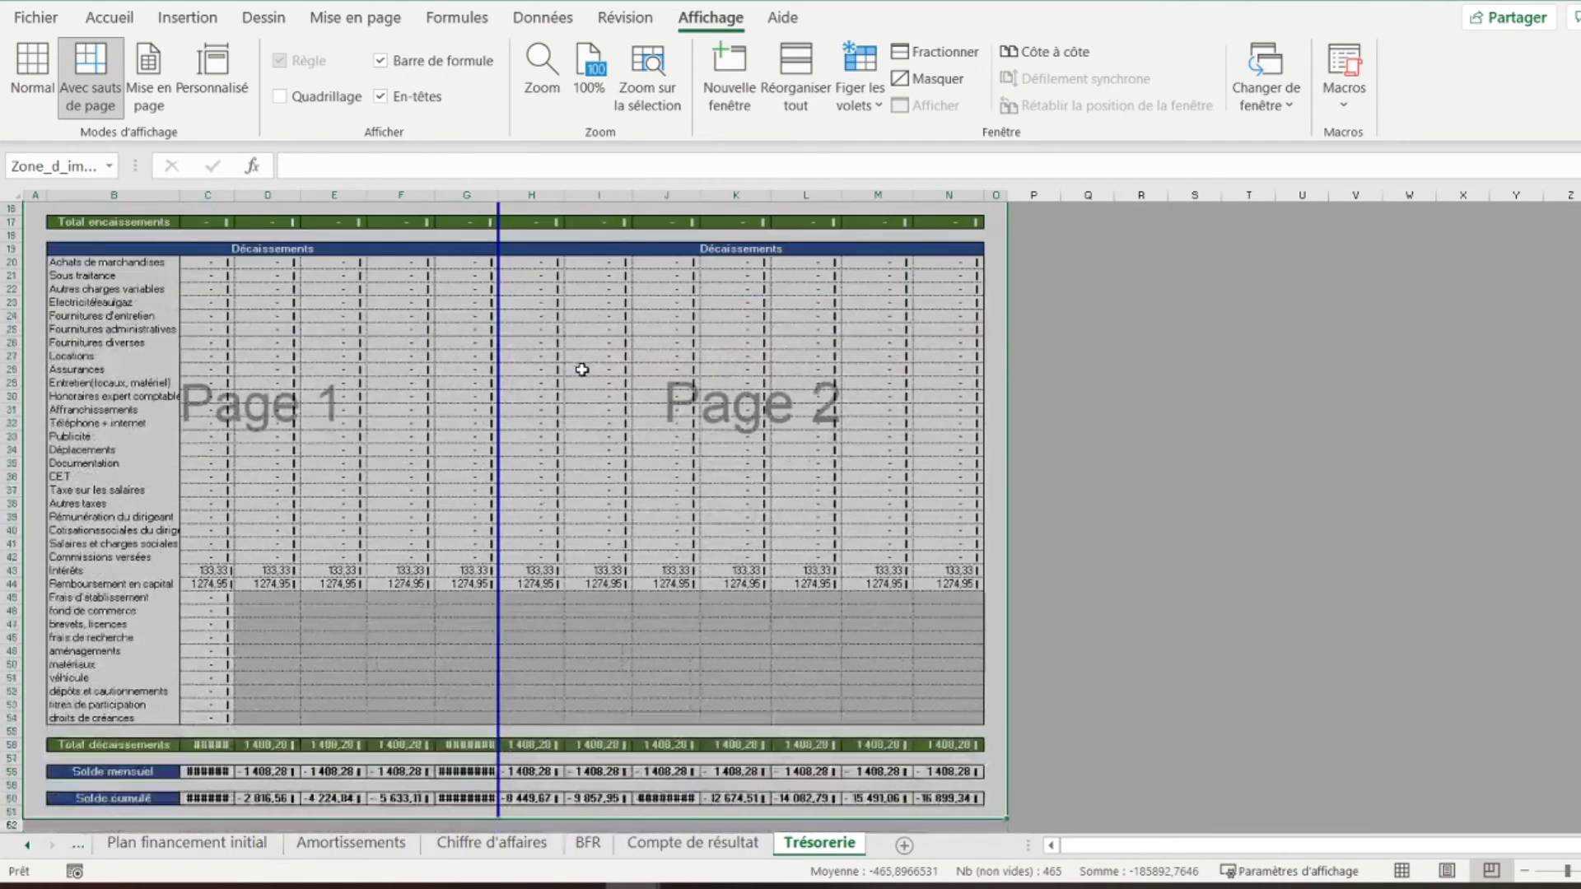
pyautogui.scroll(7, 591, 628)
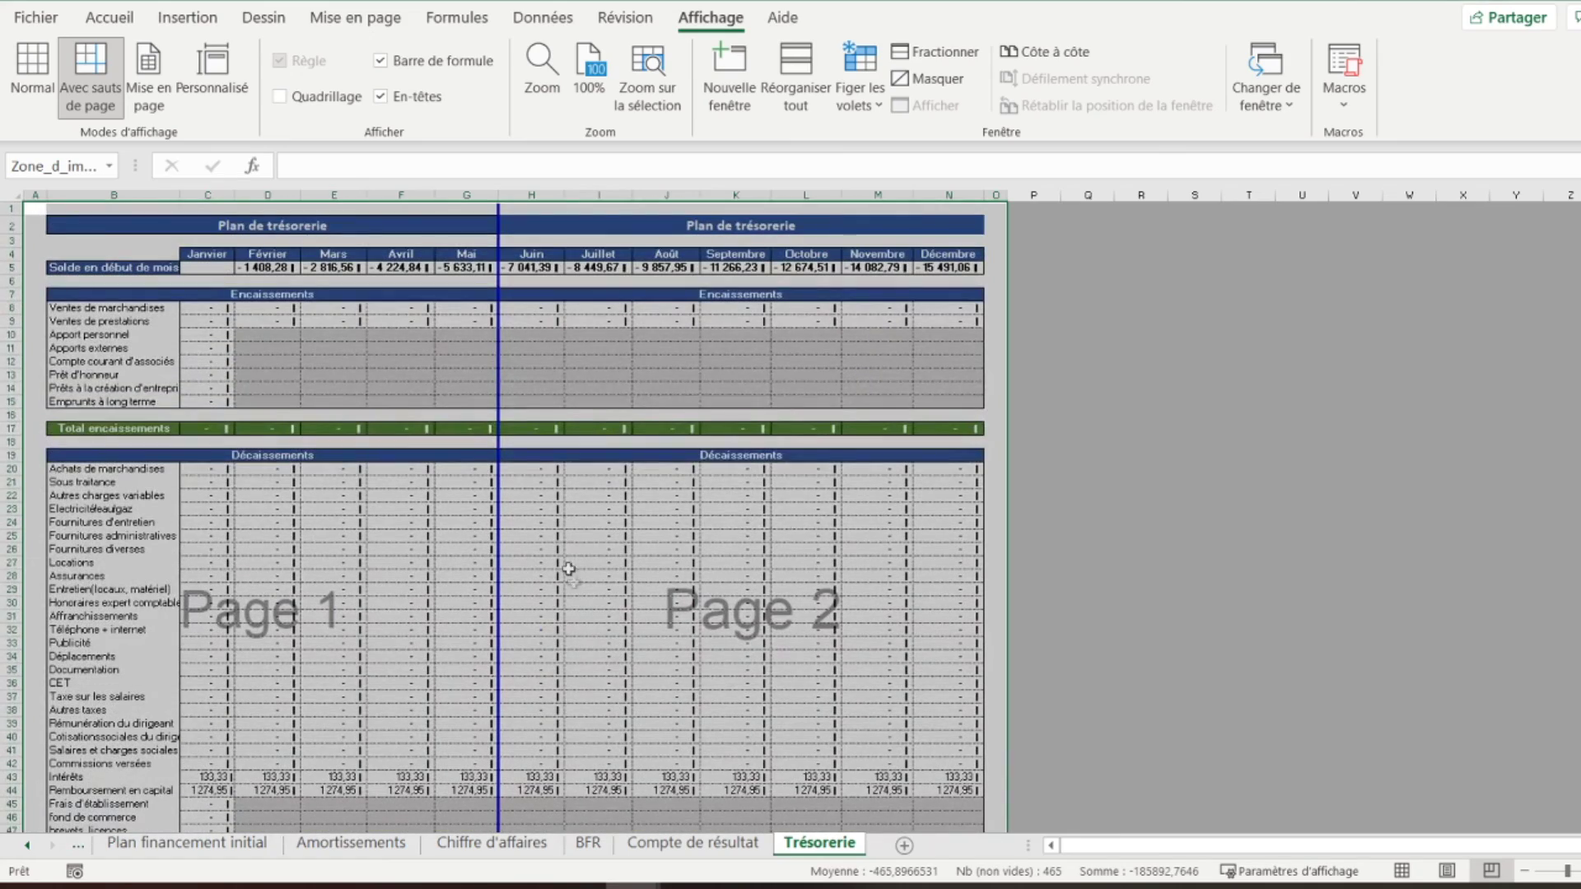
# Enlarge the page break preview and examine the two-page layout from the title down to the Solde cumulé row
pyautogui.click(1580, 871)
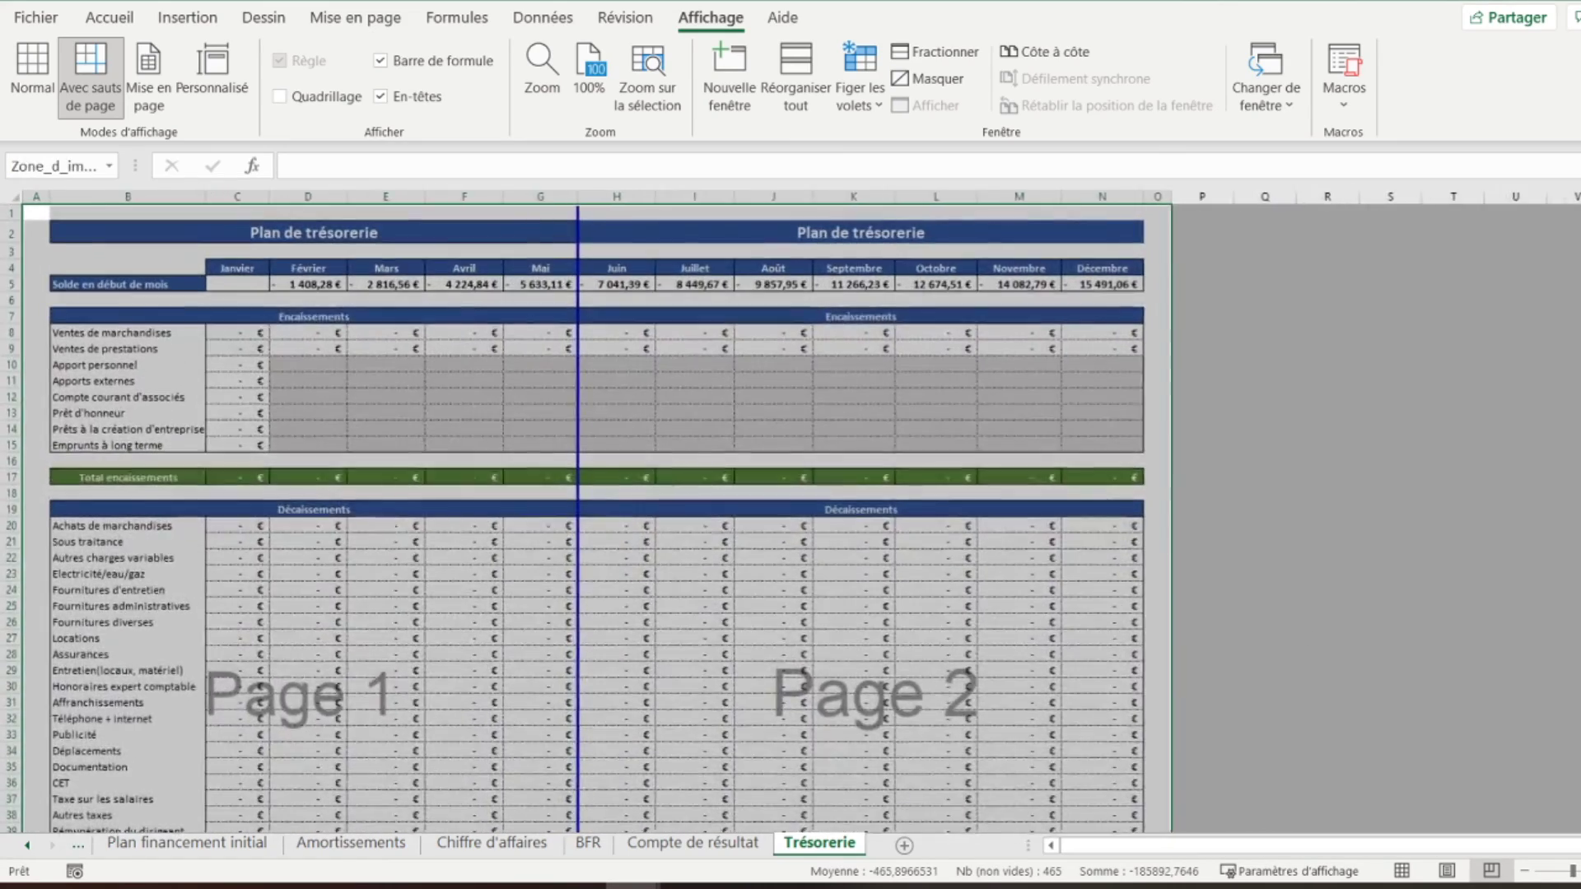
pyautogui.click(1580, 871)
pyautogui.click(1580, 871)
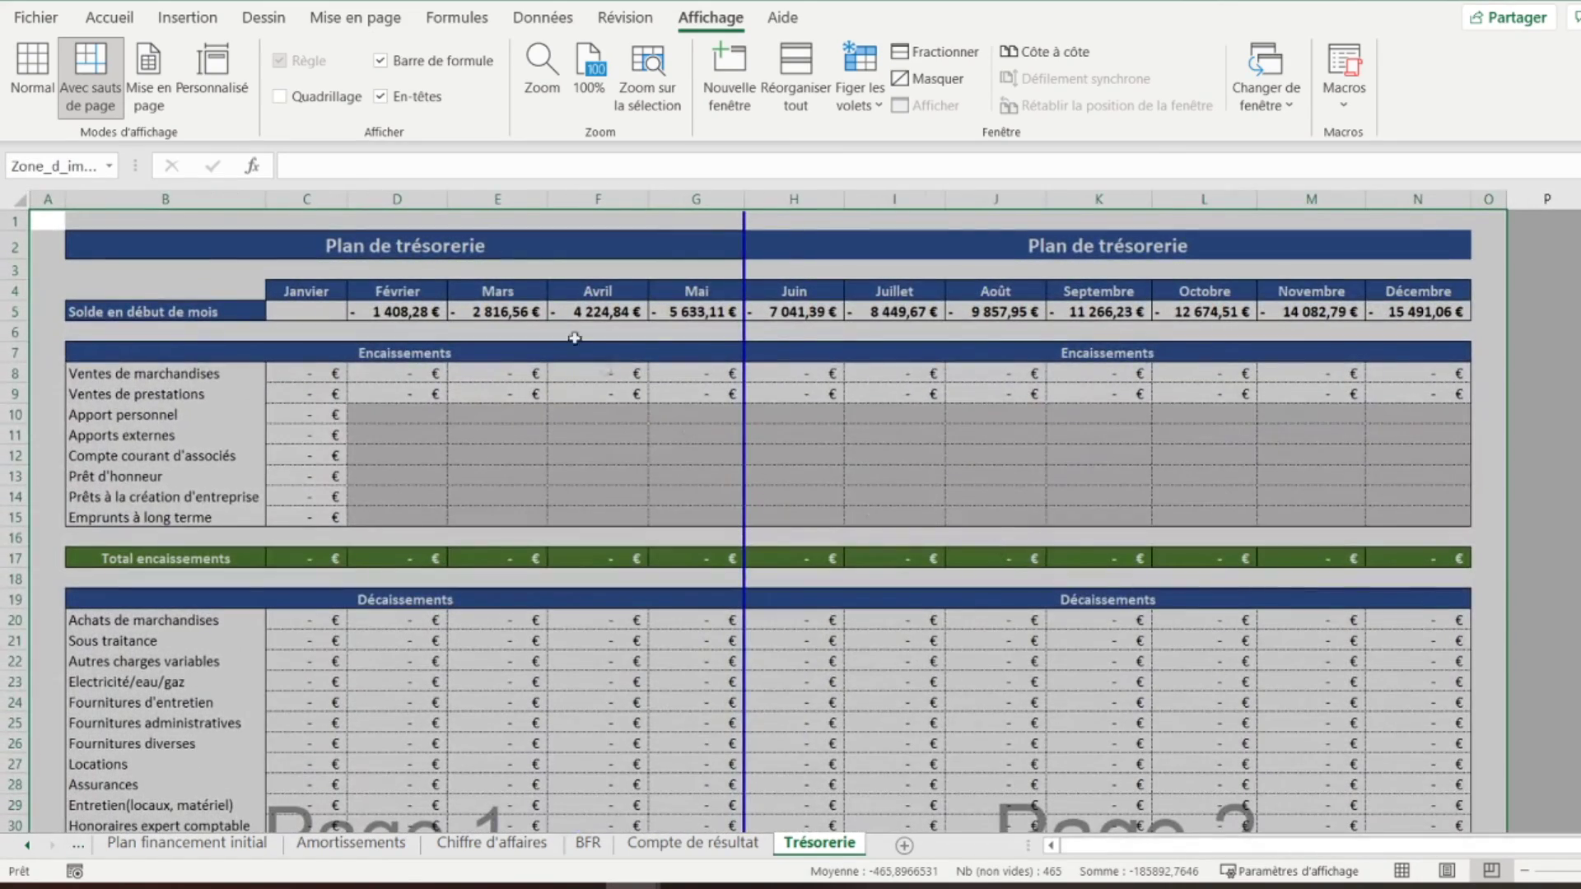
pyautogui.click(329, 242)
pyautogui.scroll(-6, 434, 301)
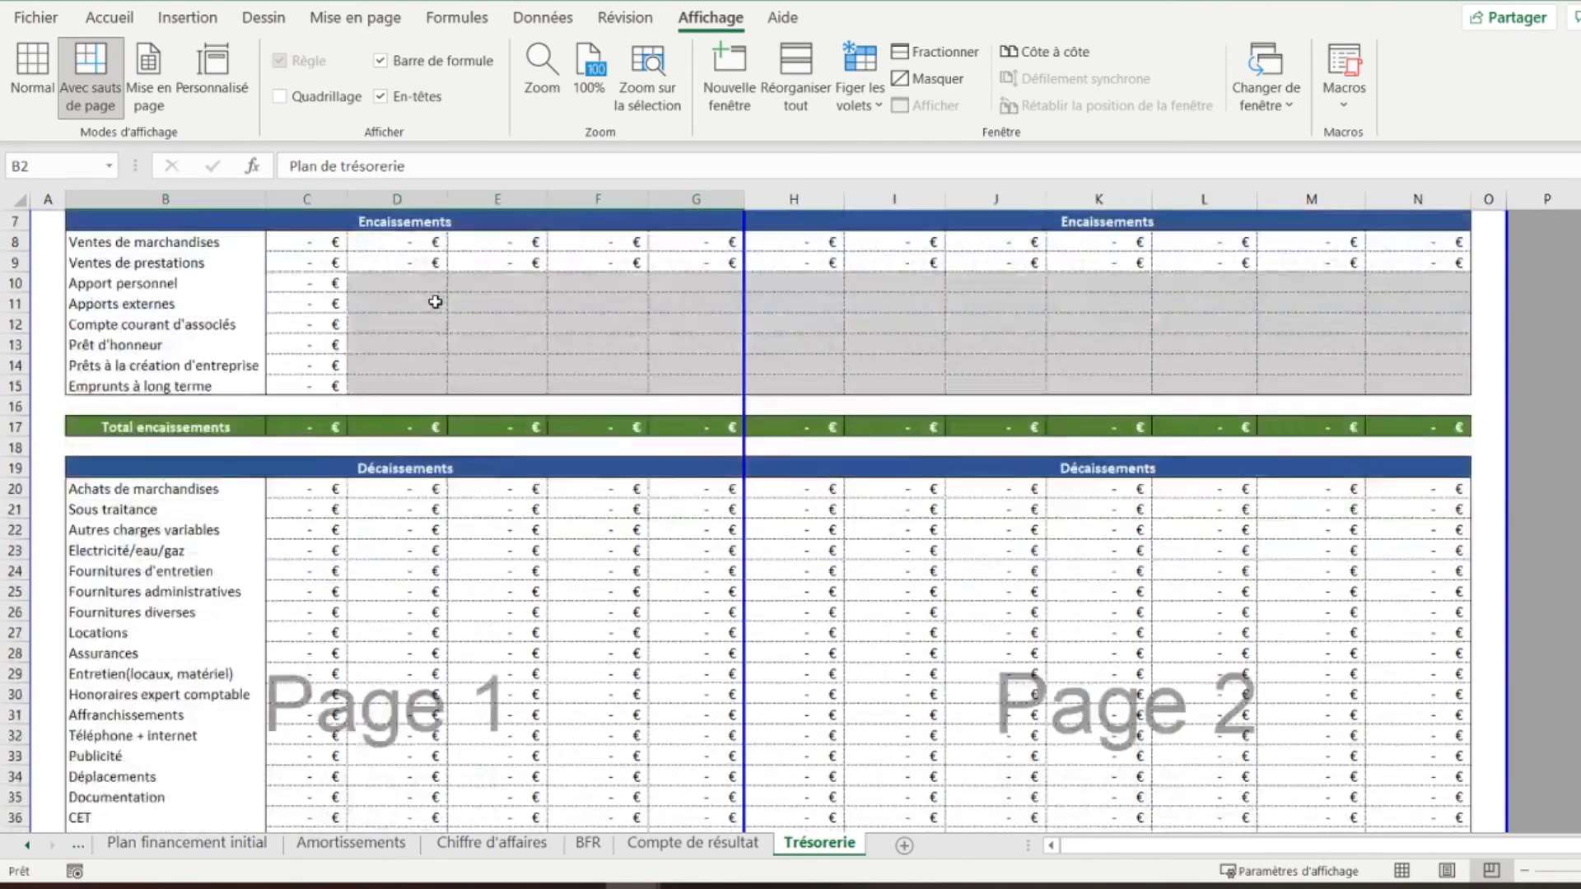
pyautogui.scroll(6, 436, 312)
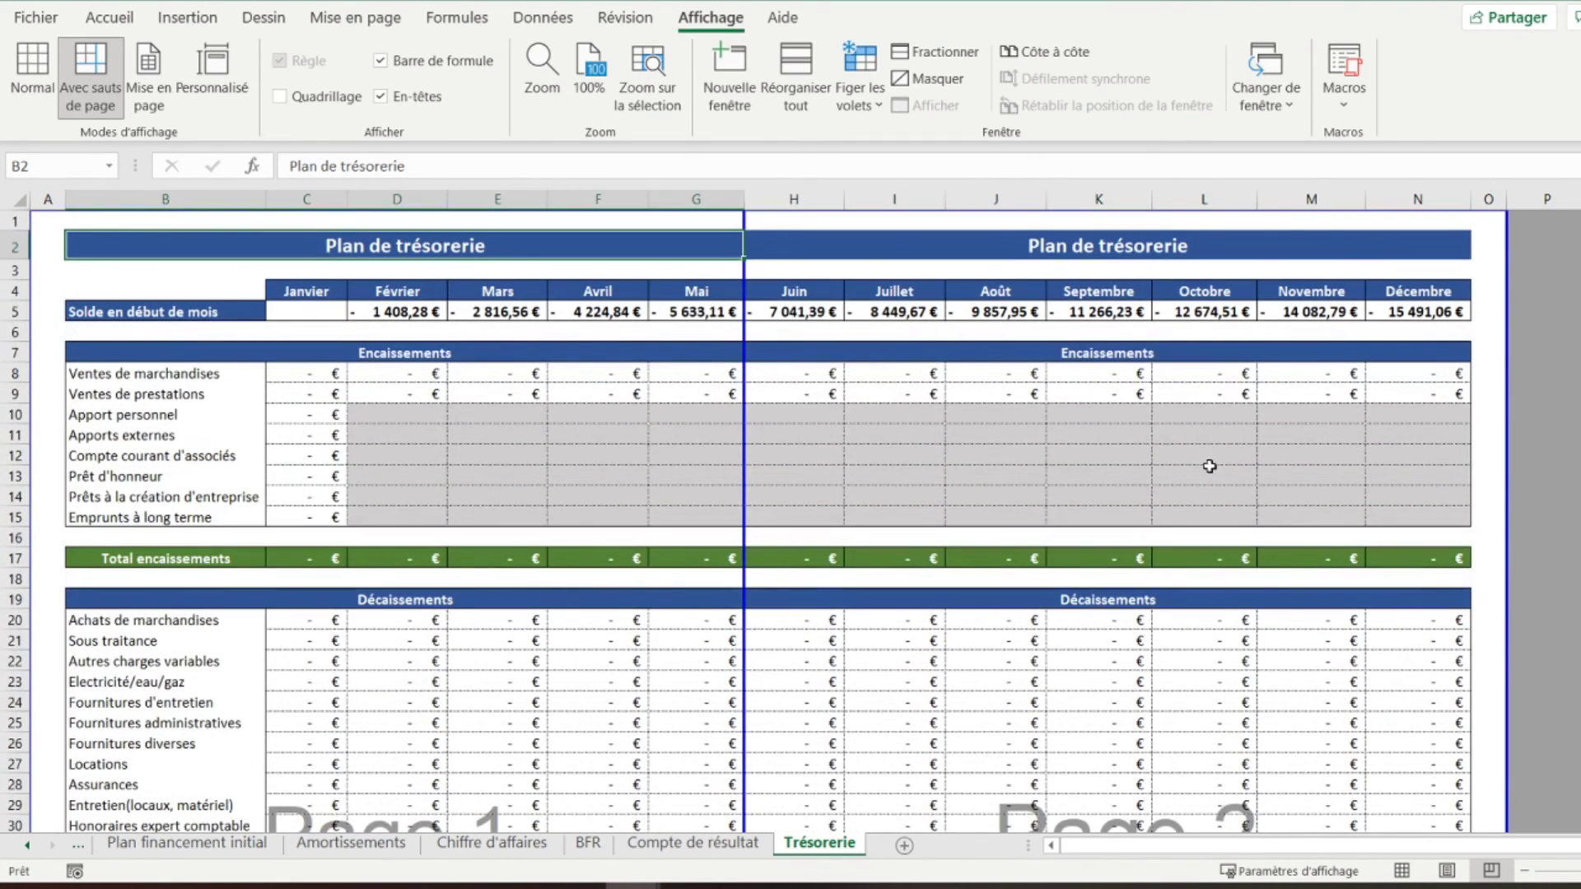
pyautogui.scroll(-7, 403, 382)
pyautogui.scroll(-7, 404, 382)
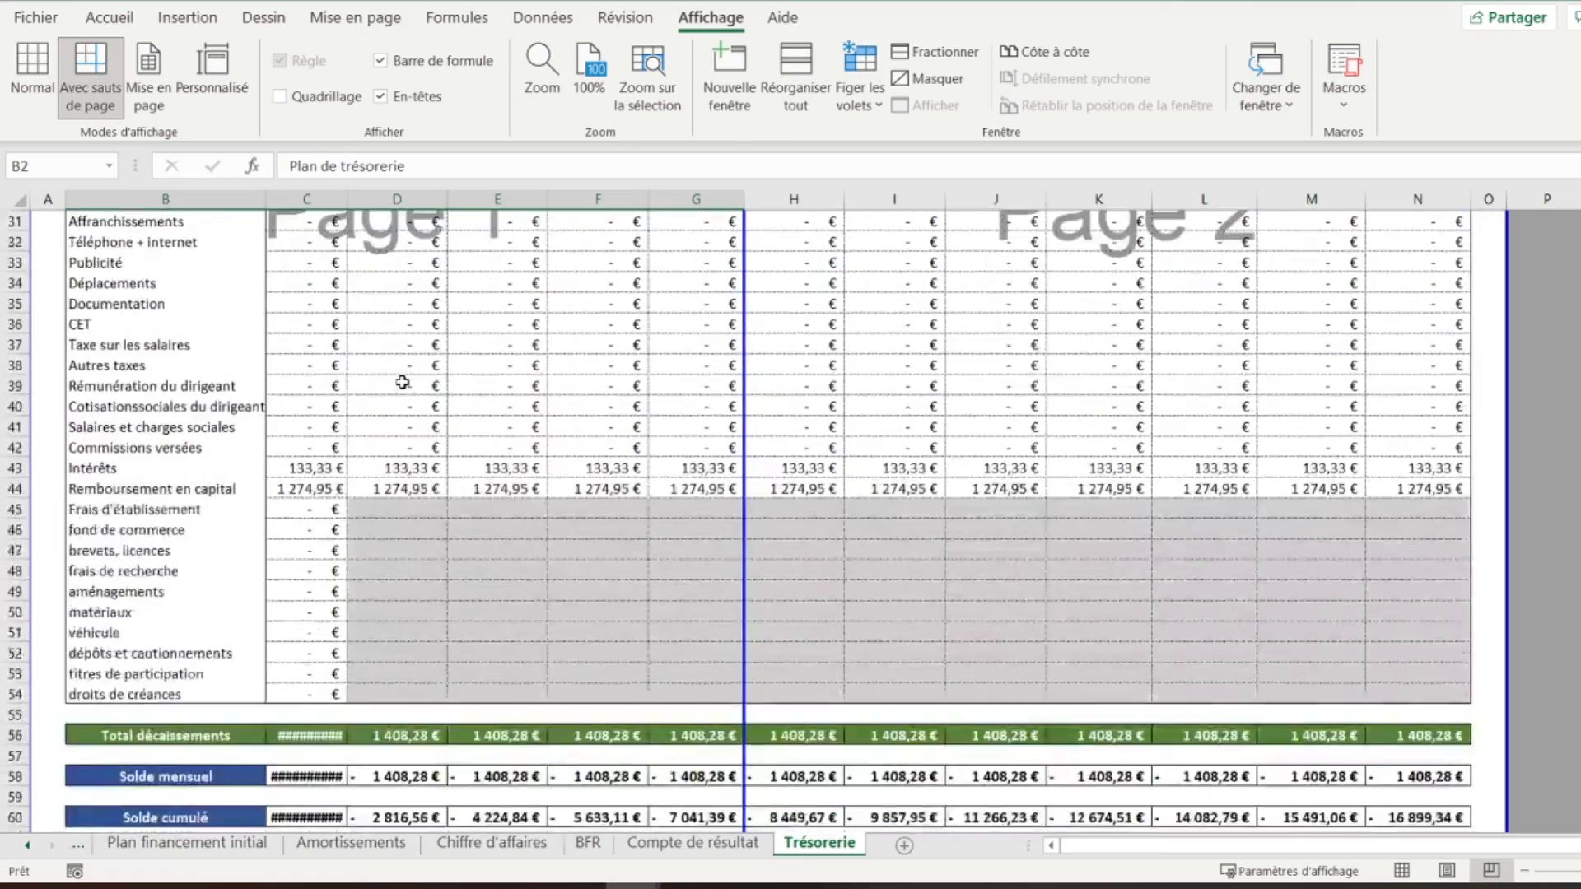
pyautogui.scroll(14, 278, 466)
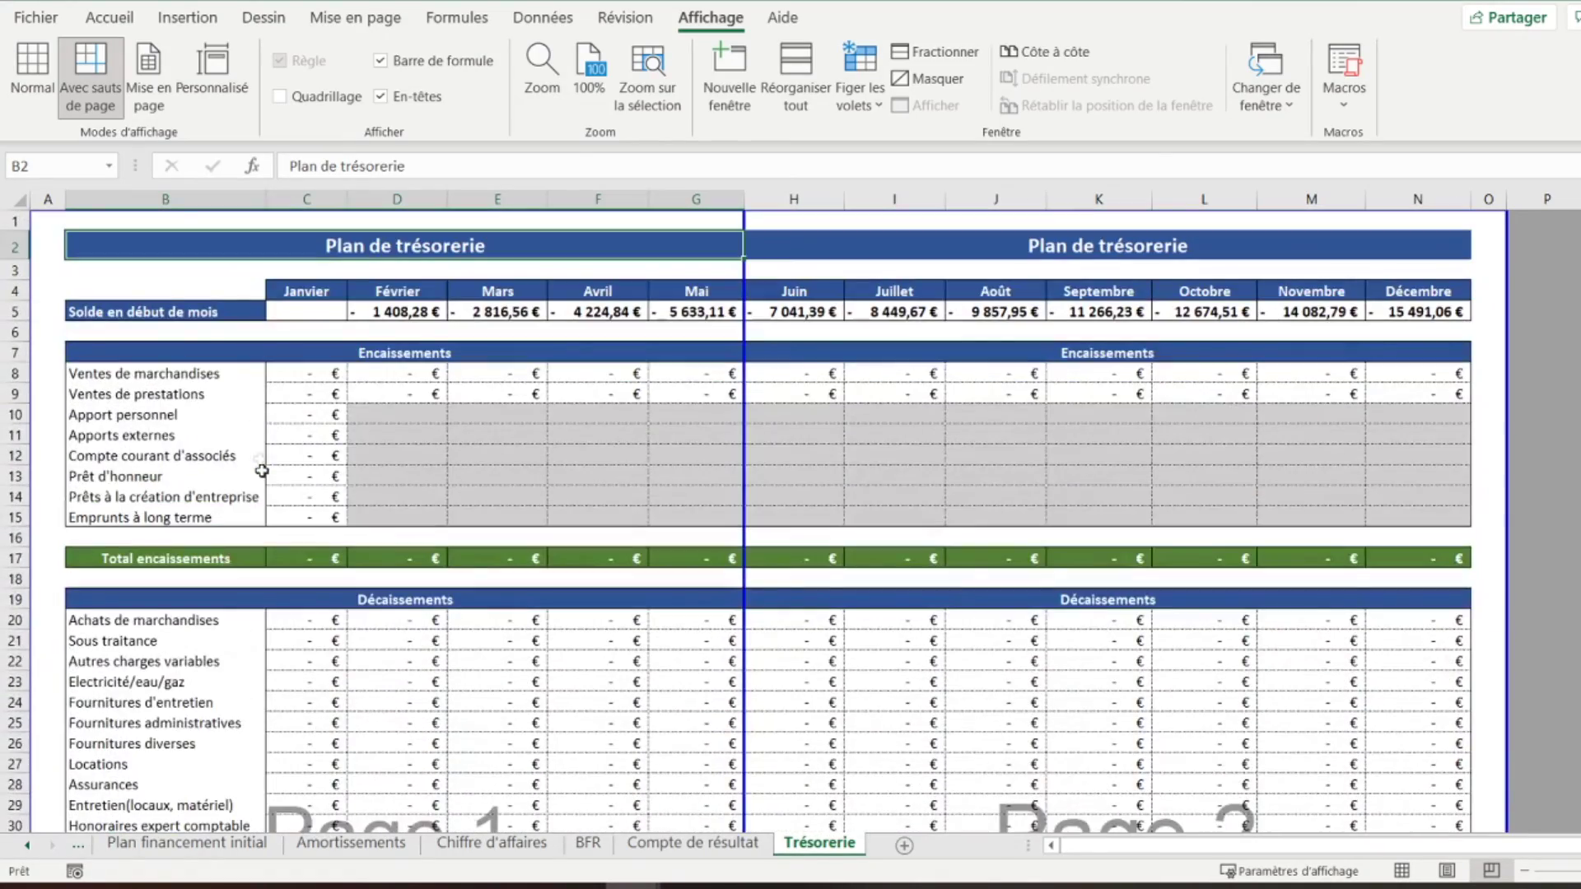
# Add a new sheet after Trésorerie and name it Seuil de rentabilité
pyautogui.click(54, 226)
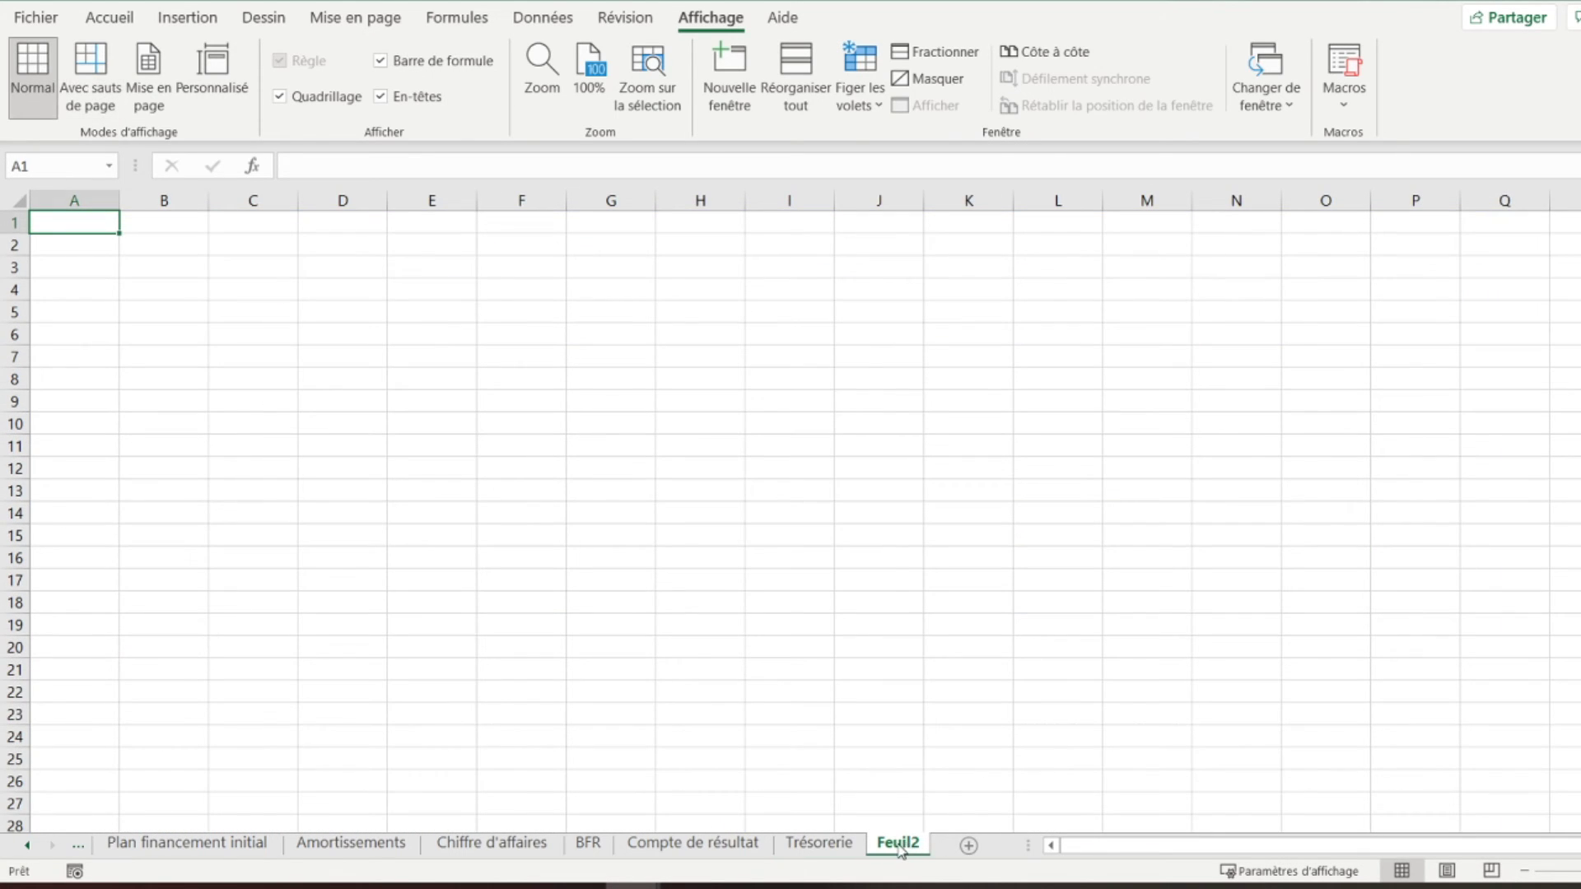
pyautogui.doubleClick(898, 843)
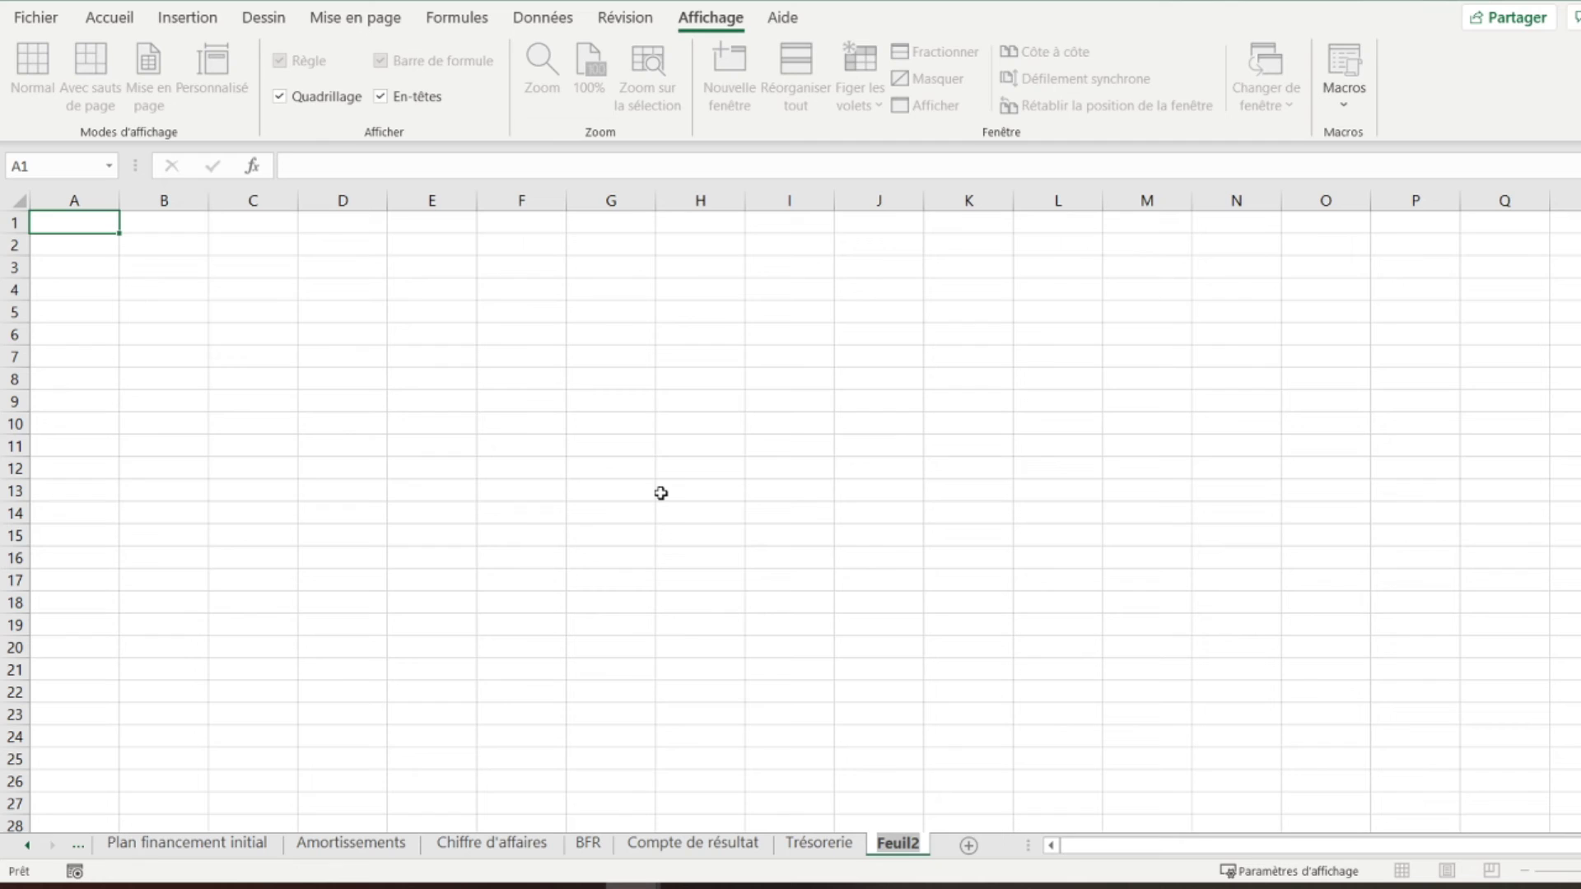
pyautogui.write('Seuil de renta')
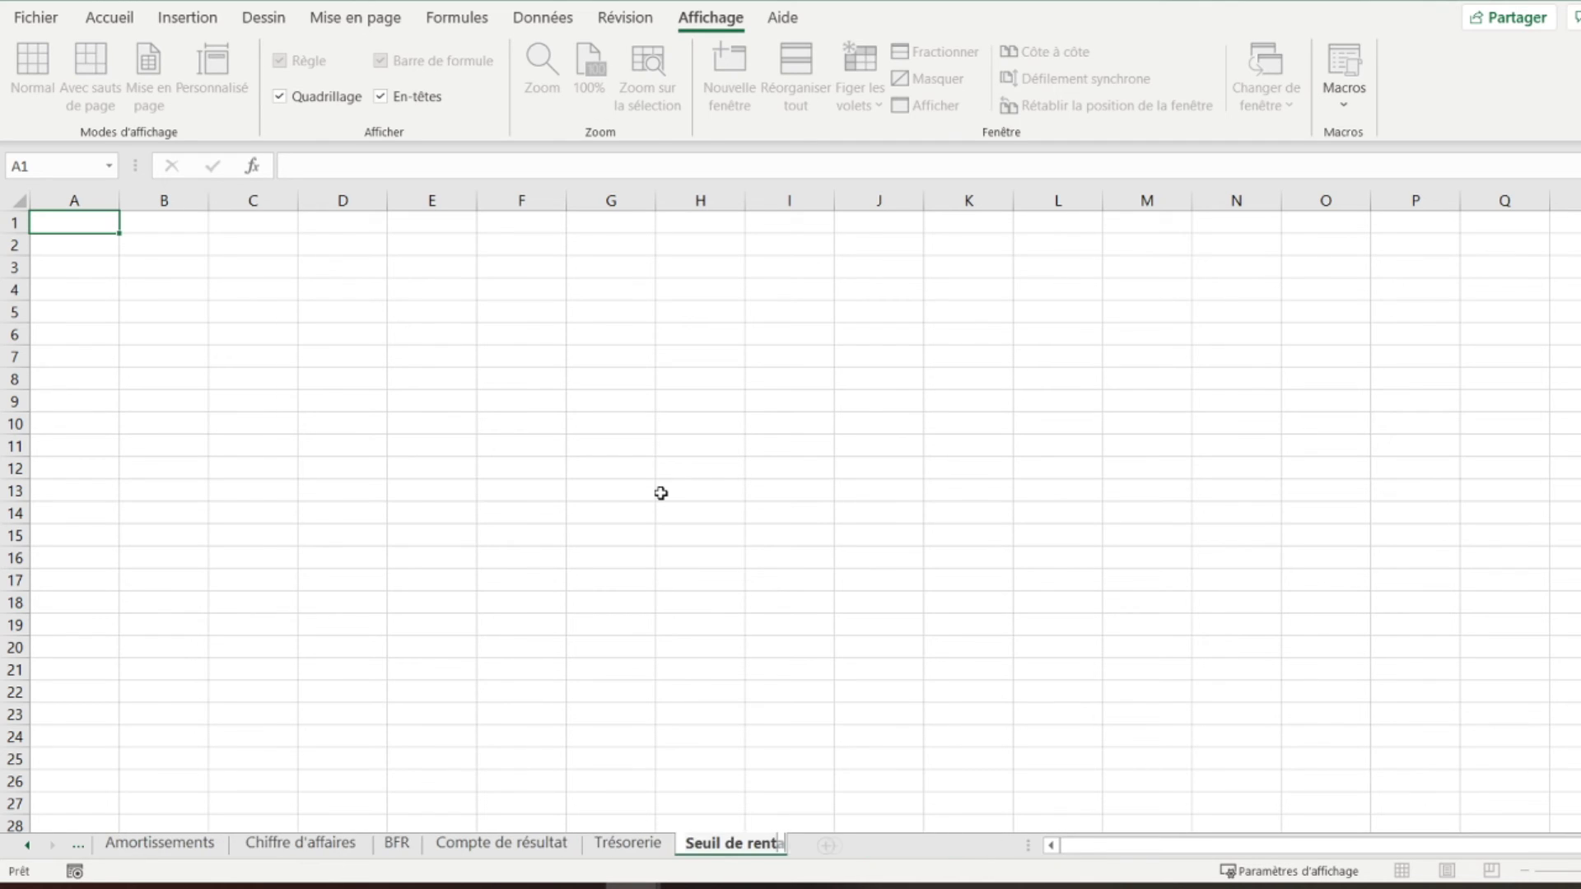
pyautogui.write('bilité')
pyautogui.press('Return')
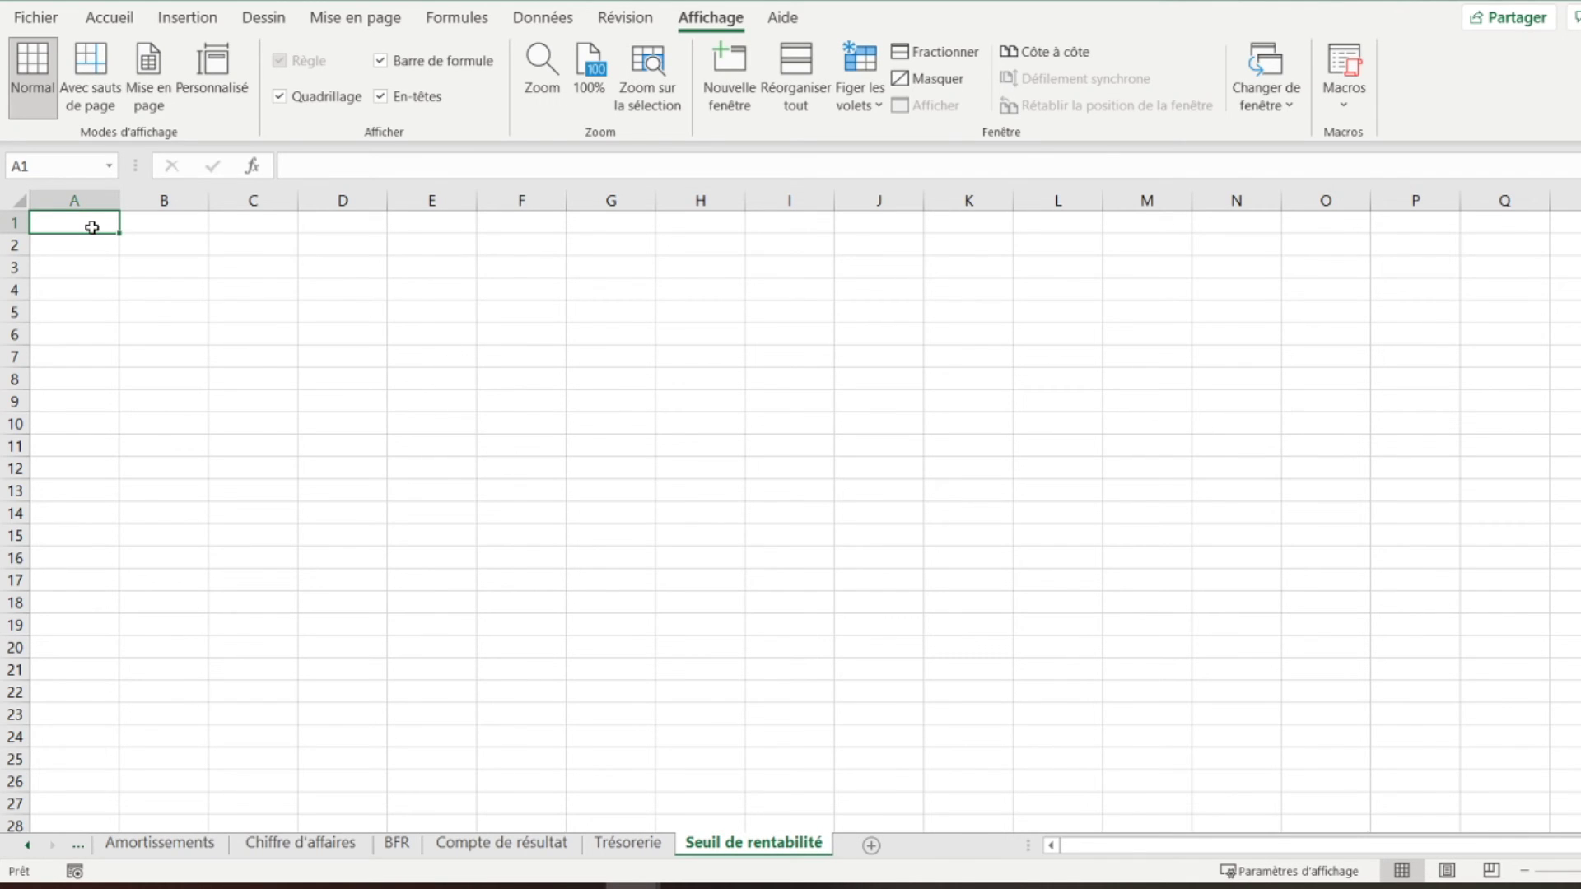
# Copy the title formatting from the Compte de résultat sheet onto B2:H2 of the Seuil de rentabilité sheet
pyautogui.click(180, 228)
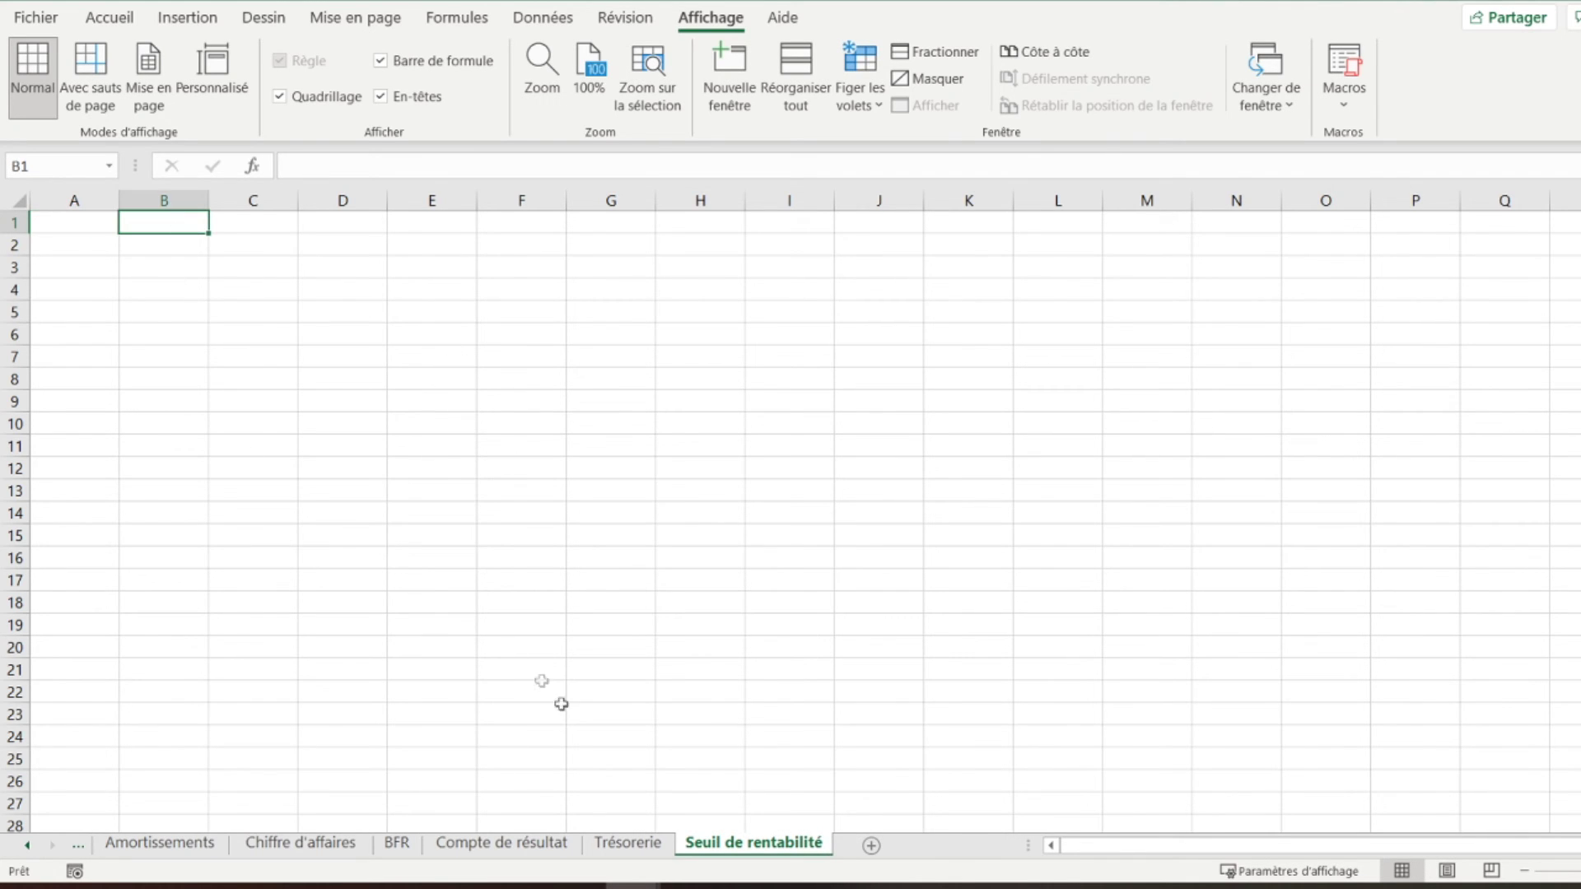
pyautogui.click(501, 842)
pyautogui.scroll(8, 535, 287)
pyautogui.click(268, 255)
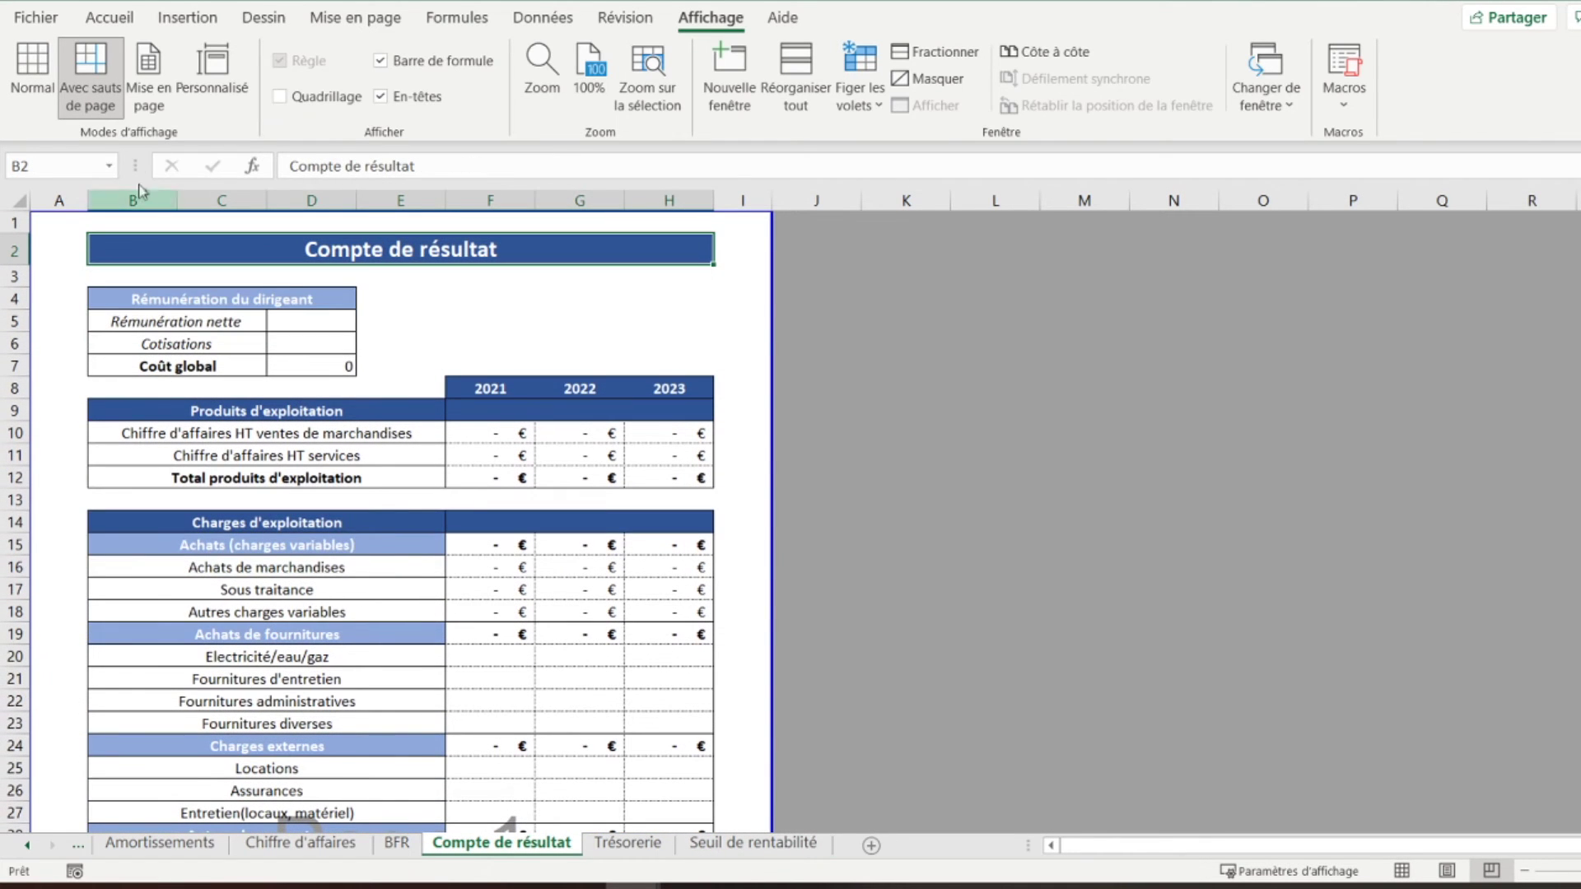
pyautogui.click(103, 18)
pyautogui.click(67, 103)
pyautogui.click(753, 842)
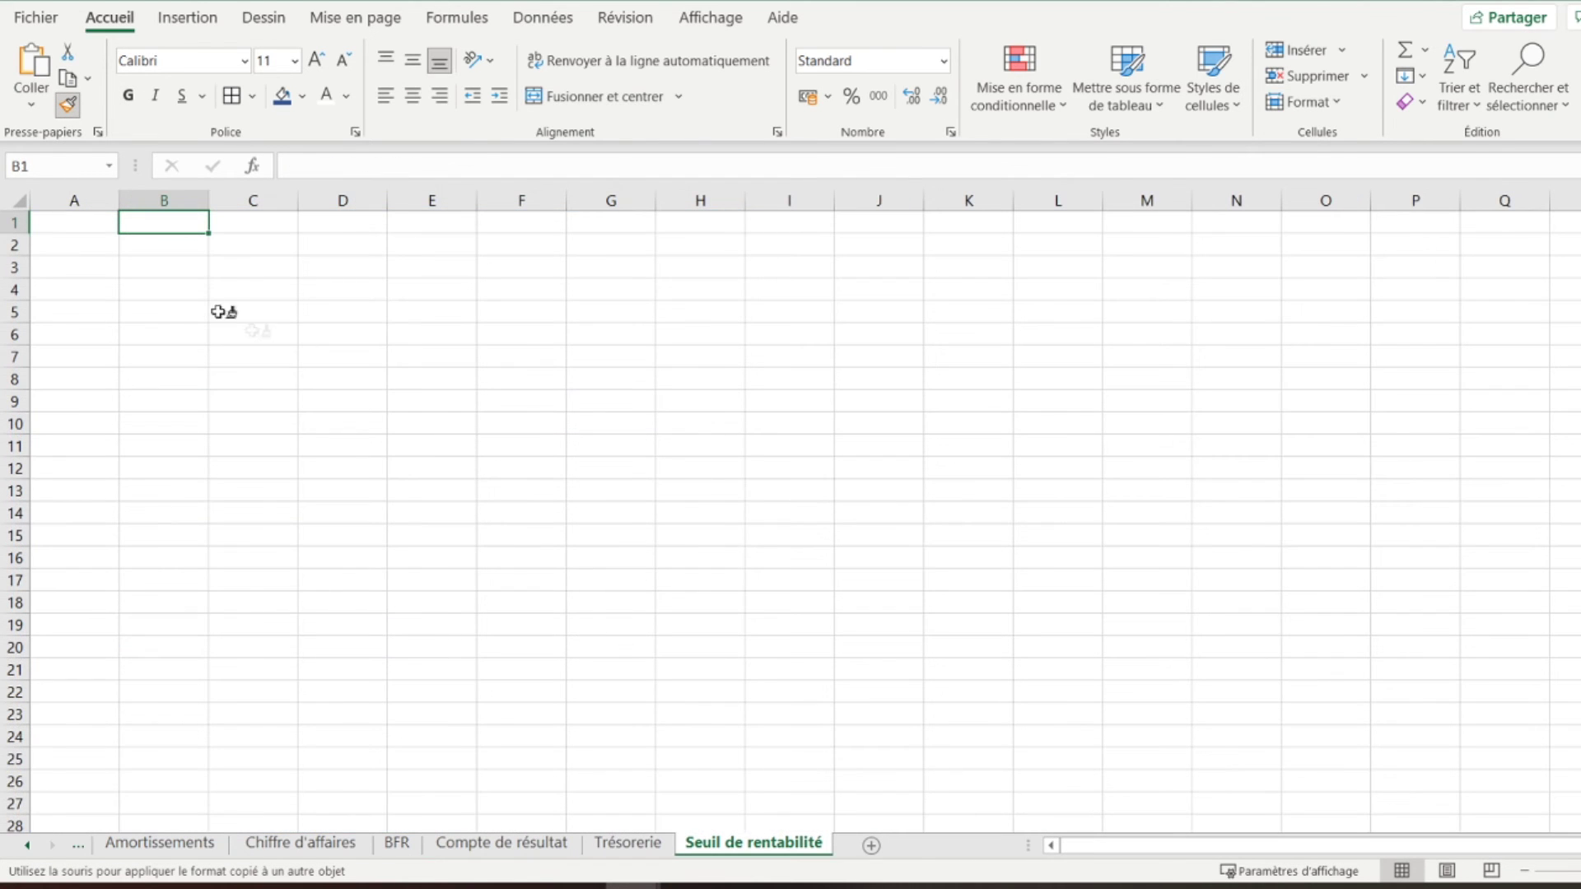
pyautogui.click(153, 244)
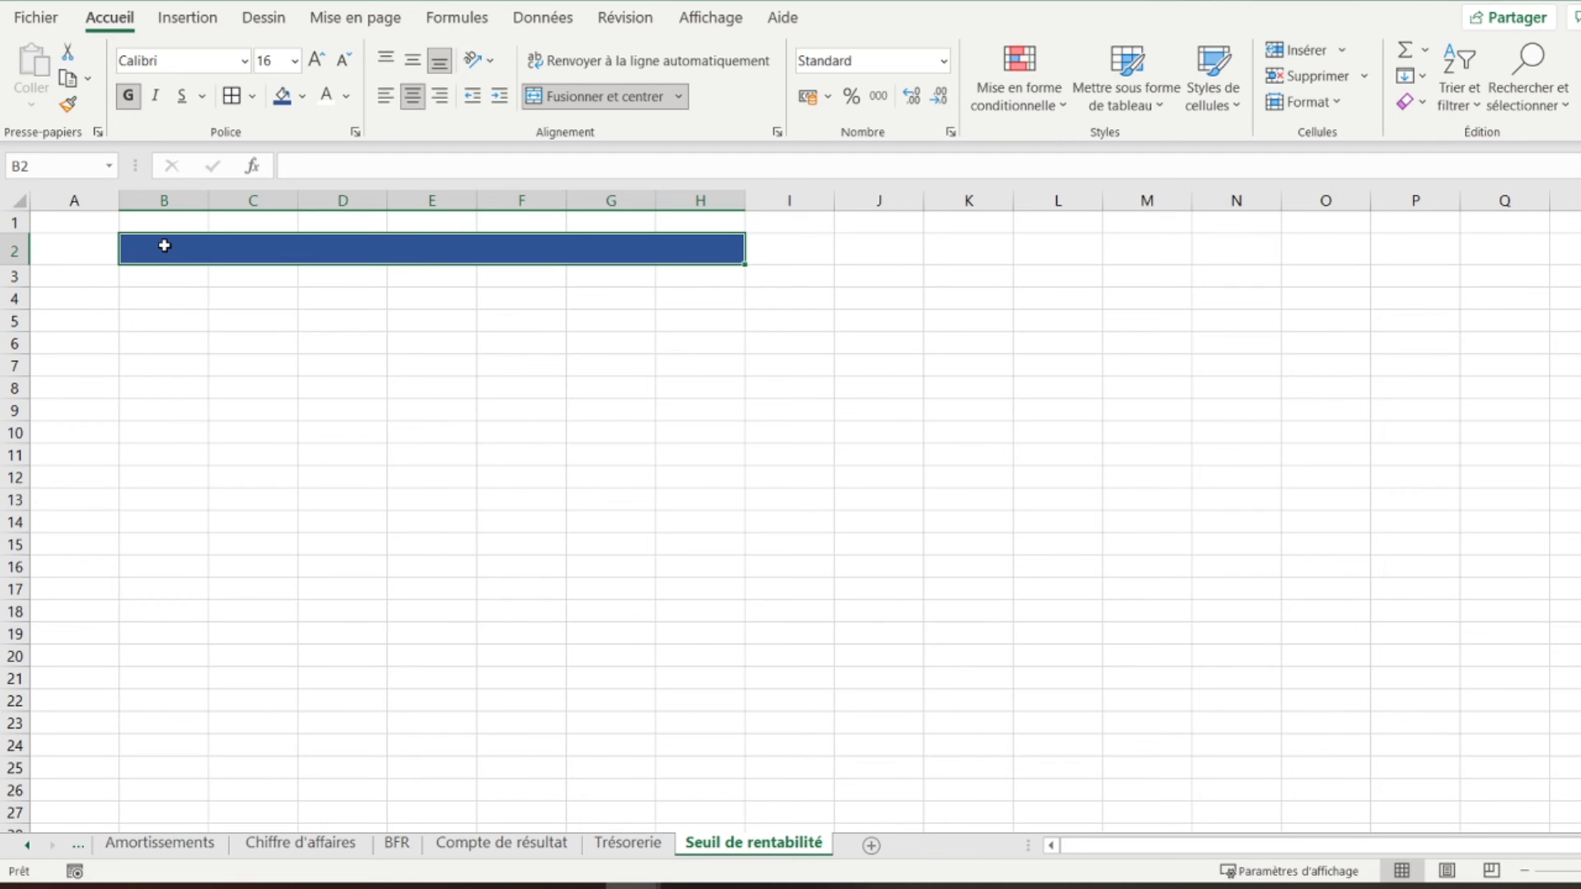
# Enter the title Seuil de rentabilité in the merged banner at B2
pyautogui.write('Seuil de rentabilité')
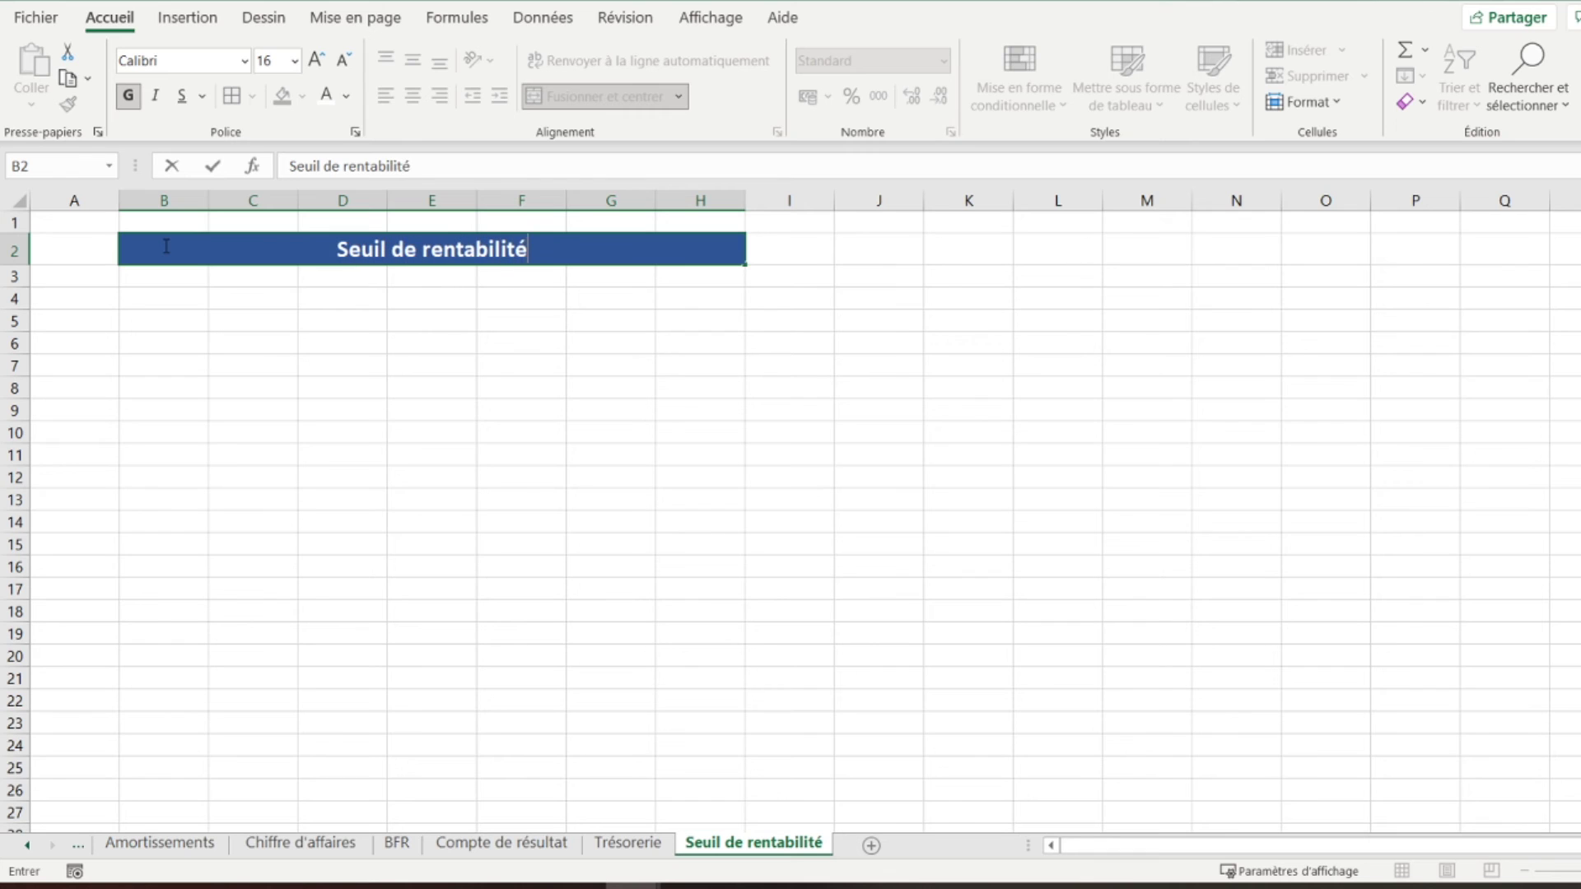
pyautogui.press('Return')
pyautogui.press('Return')
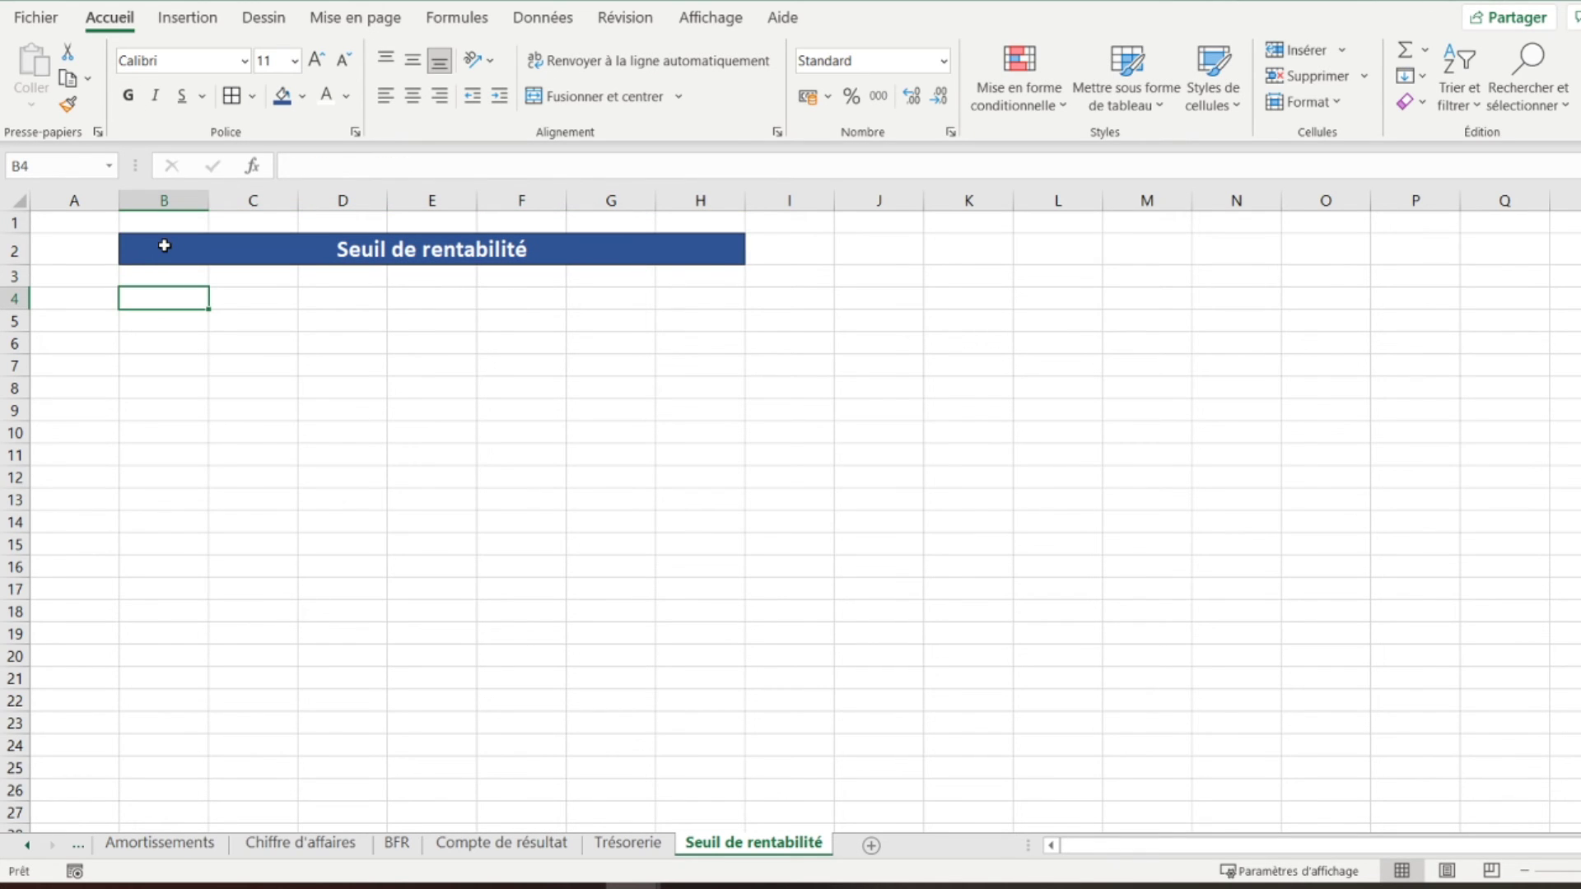
# Link F4 of the Seuil de rentabilité sheet to the starting year on the Presentation sheet
pyautogui.press('Right')
pyautogui.press('Right')
pyautogui.press('Right')
pyautogui.press('Right')
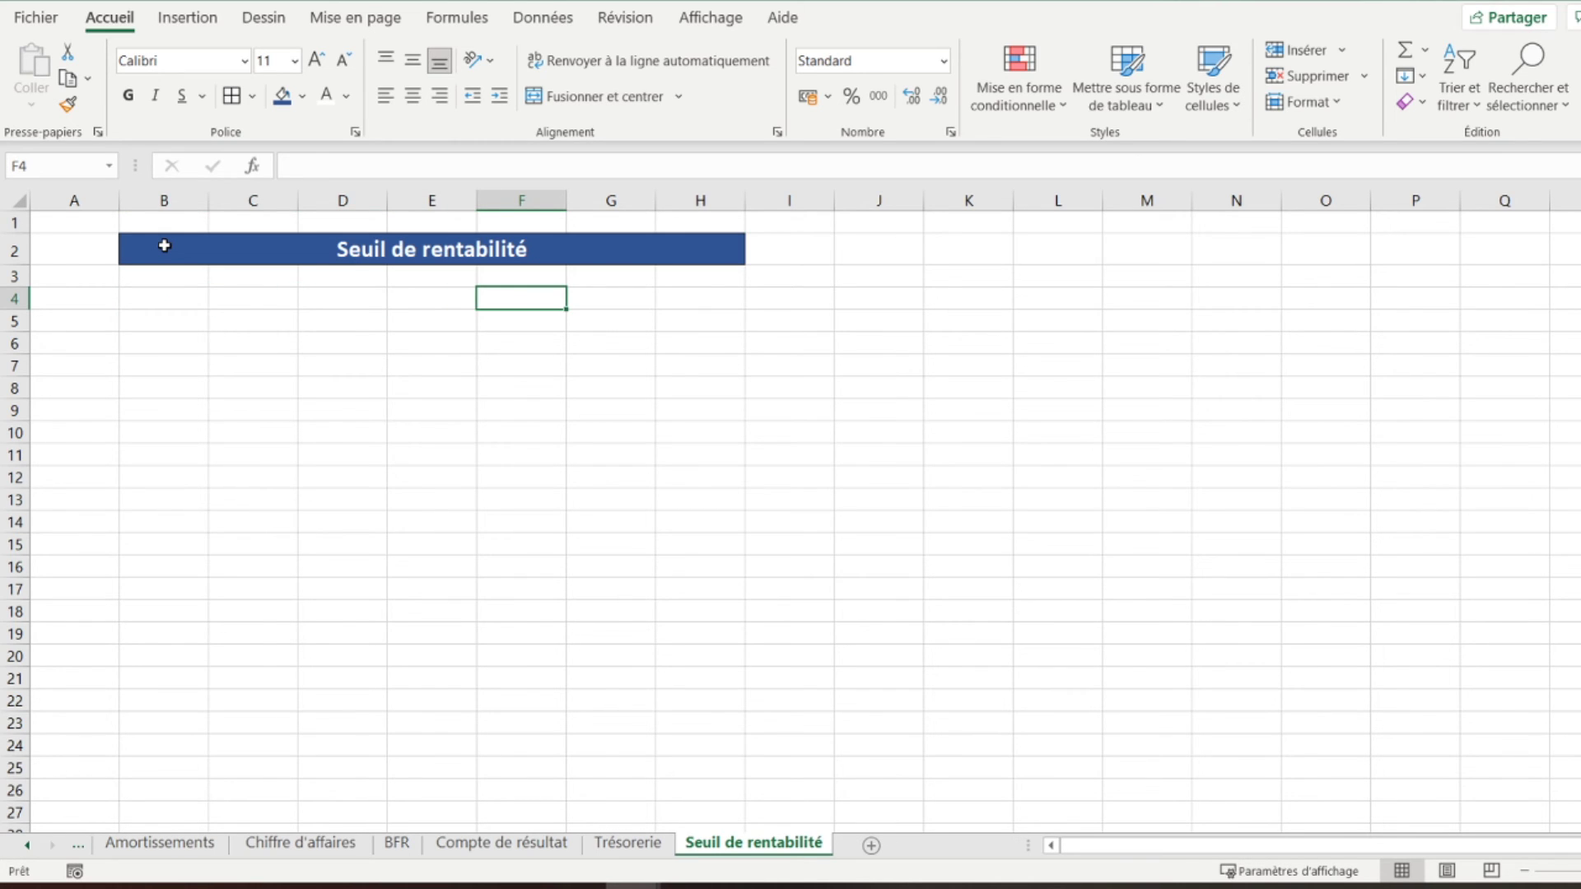
pyautogui.write('=')
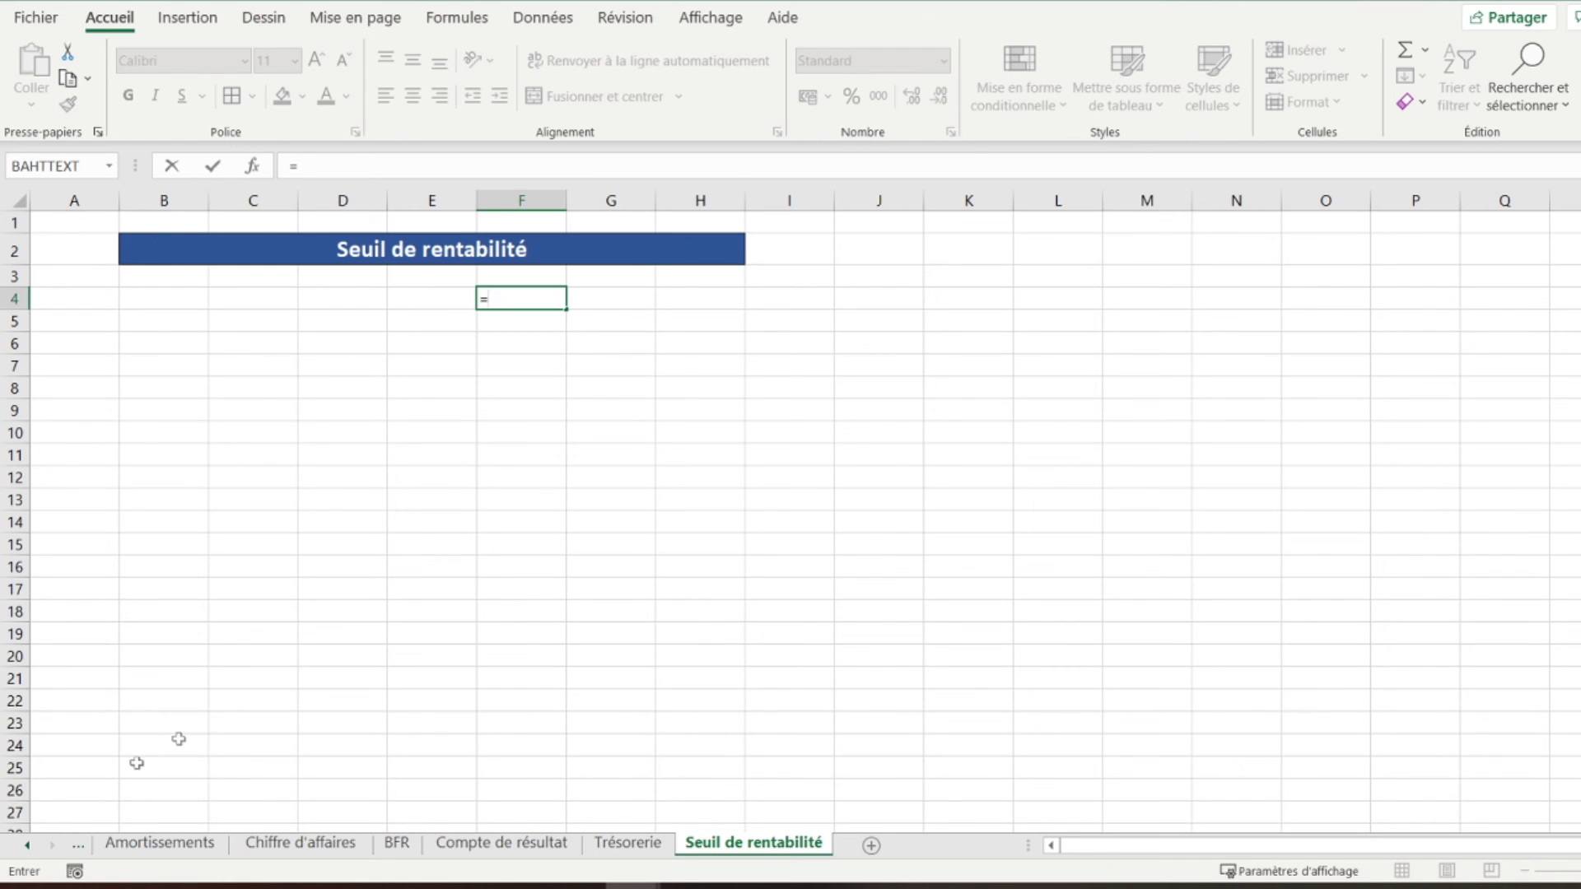
pyautogui.click(30, 848)
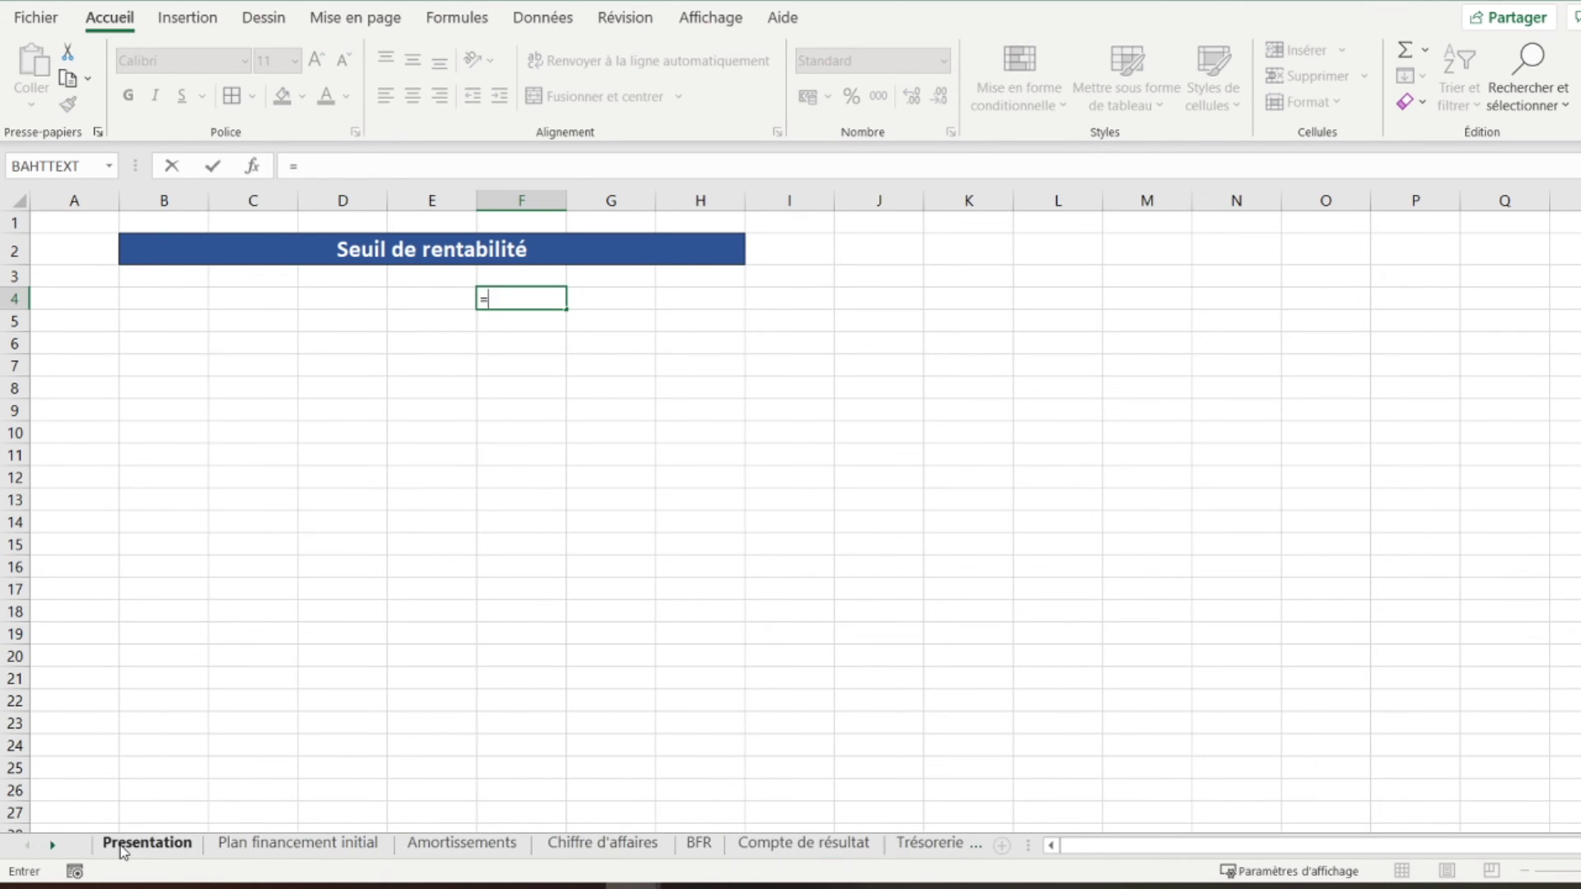
pyautogui.click(147, 842)
pyautogui.click(458, 717)
pyautogui.press('Return')
# Enter the formula =F4+1 in G4 for the second year heading
pyautogui.press('Right')
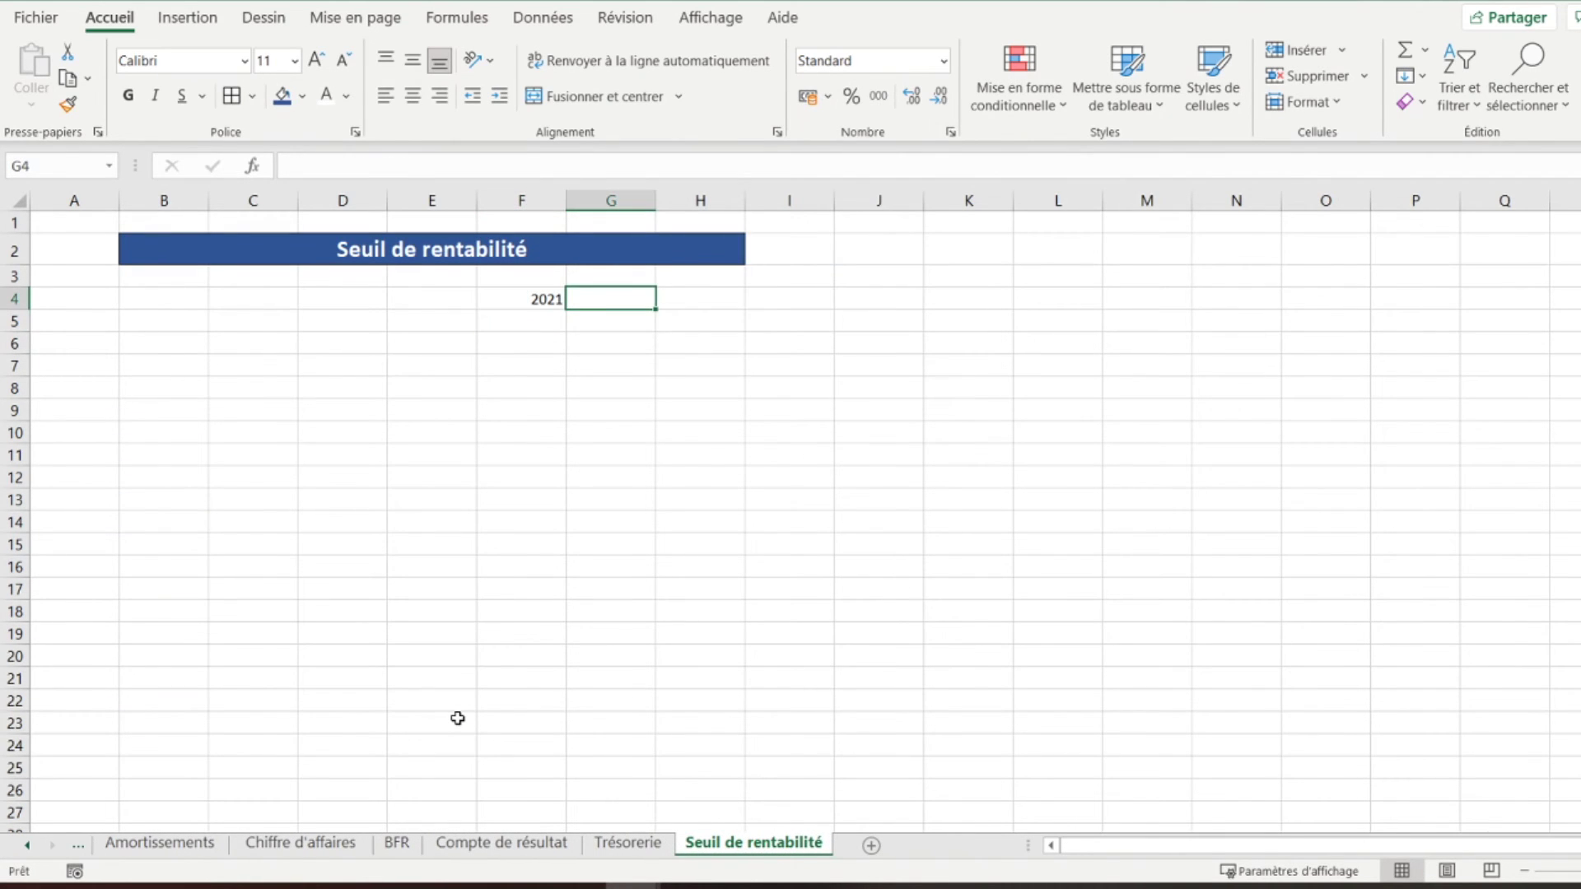
pyautogui.write('=')
pyautogui.press('Left')
pyautogui.write('+')
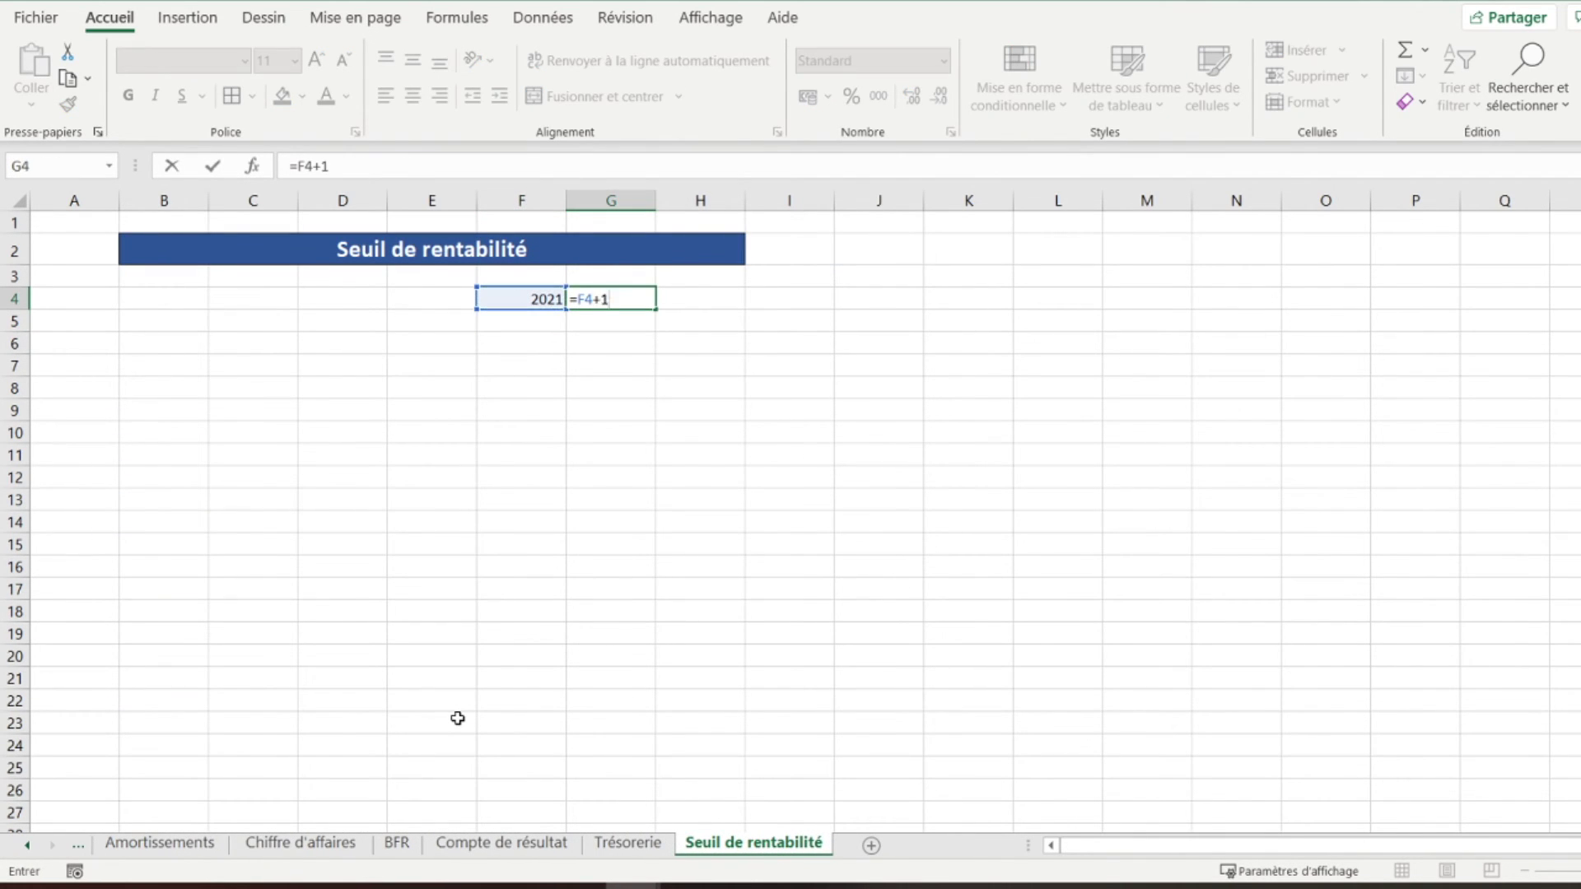
pyautogui.press('Return')
# Enter the formula =G4+1 in H4 for the third year heading
pyautogui.press('Up')
pyautogui.press('Right')
pyautogui.write('=')
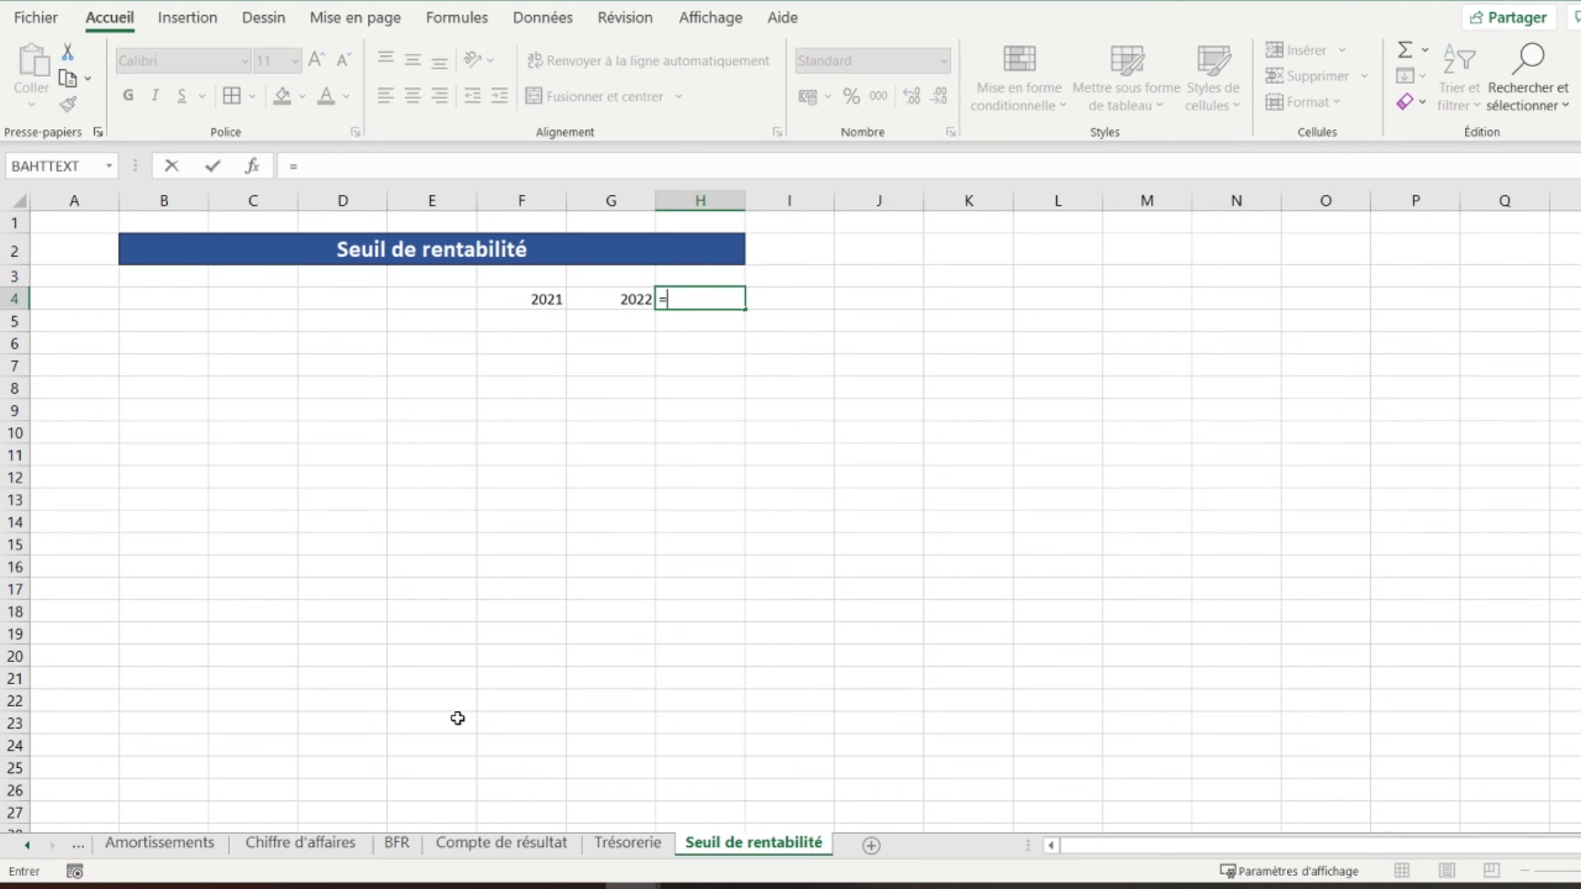
pyautogui.press('Left')
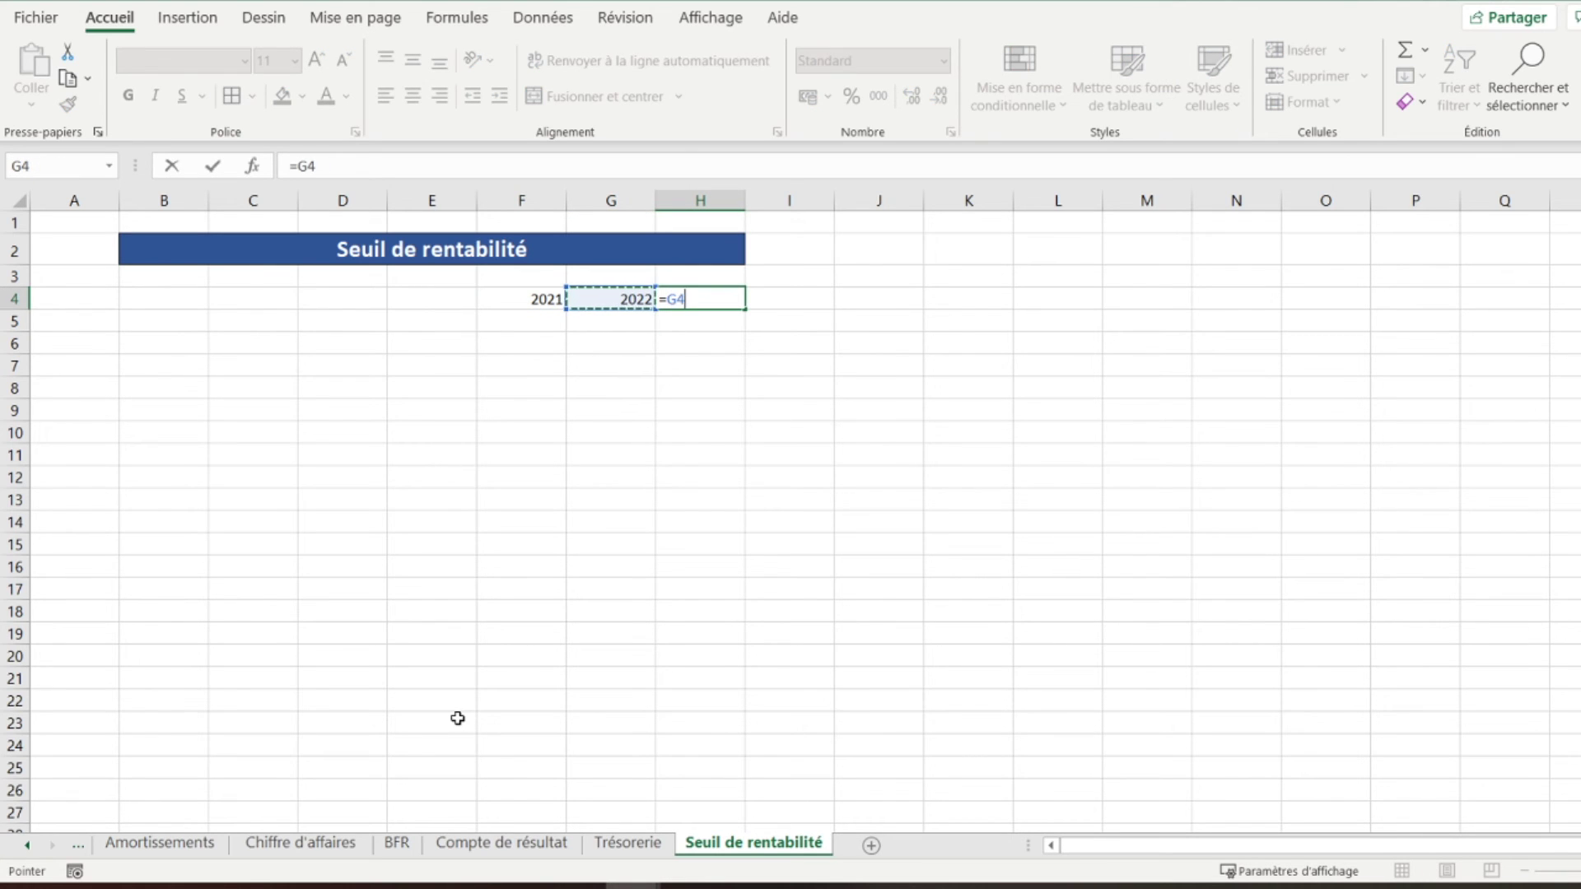
pyautogui.press('Return')
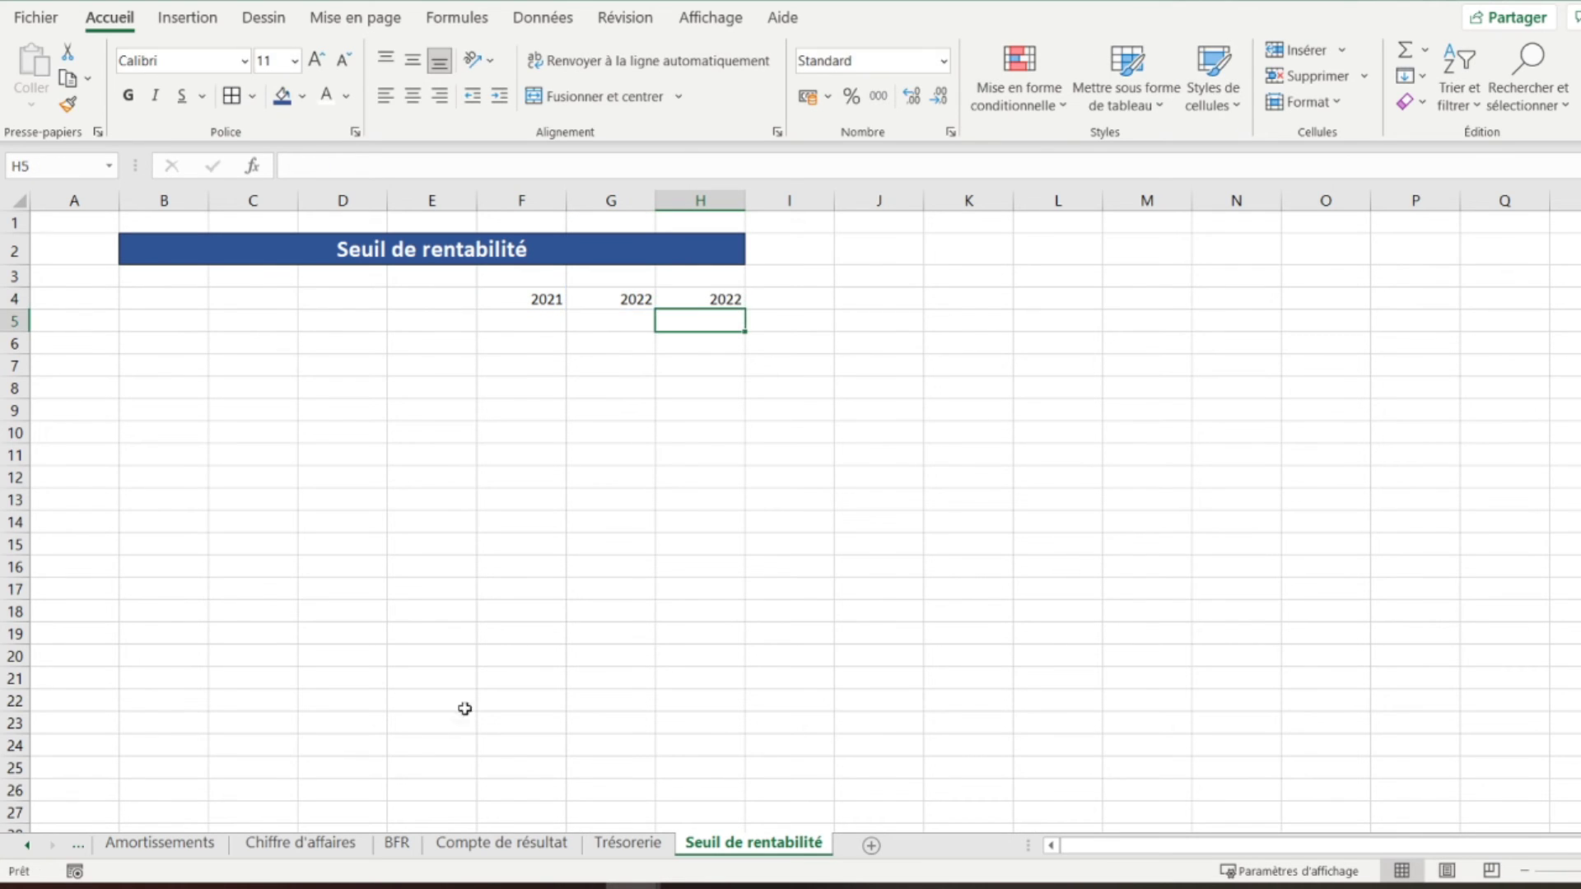
pyautogui.click(700, 300)
pyautogui.click(602, 165)
pyautogui.write('+1')
pyautogui.press('Return')
# Enter the row labels Chiffre d'affaires in B5 and Total des charges variables in B6
pyautogui.click(417, 321)
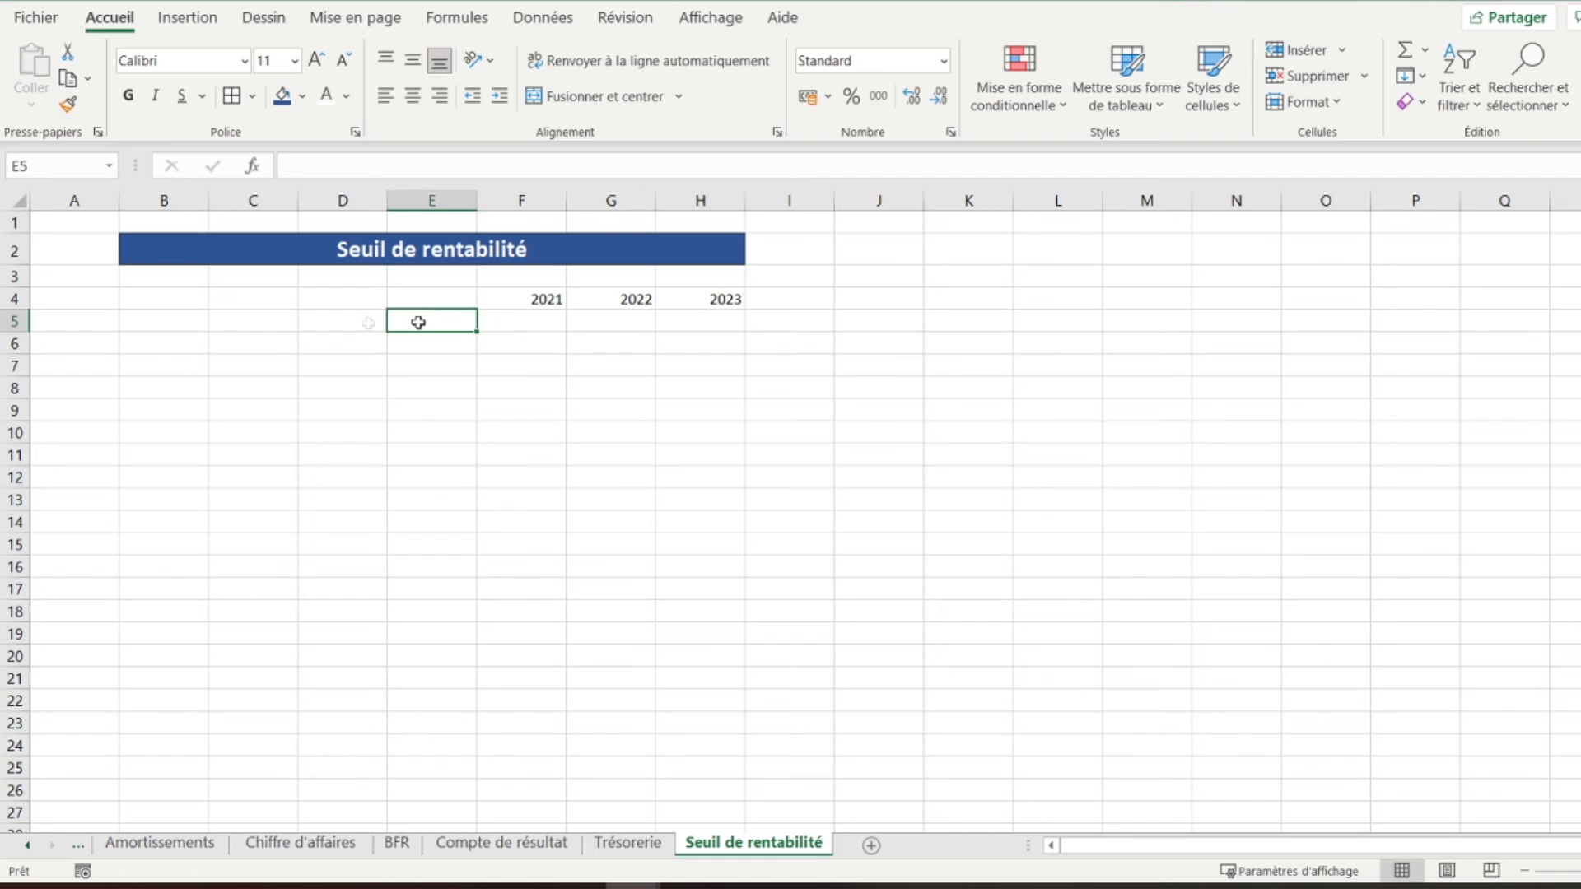
pyautogui.click(140, 328)
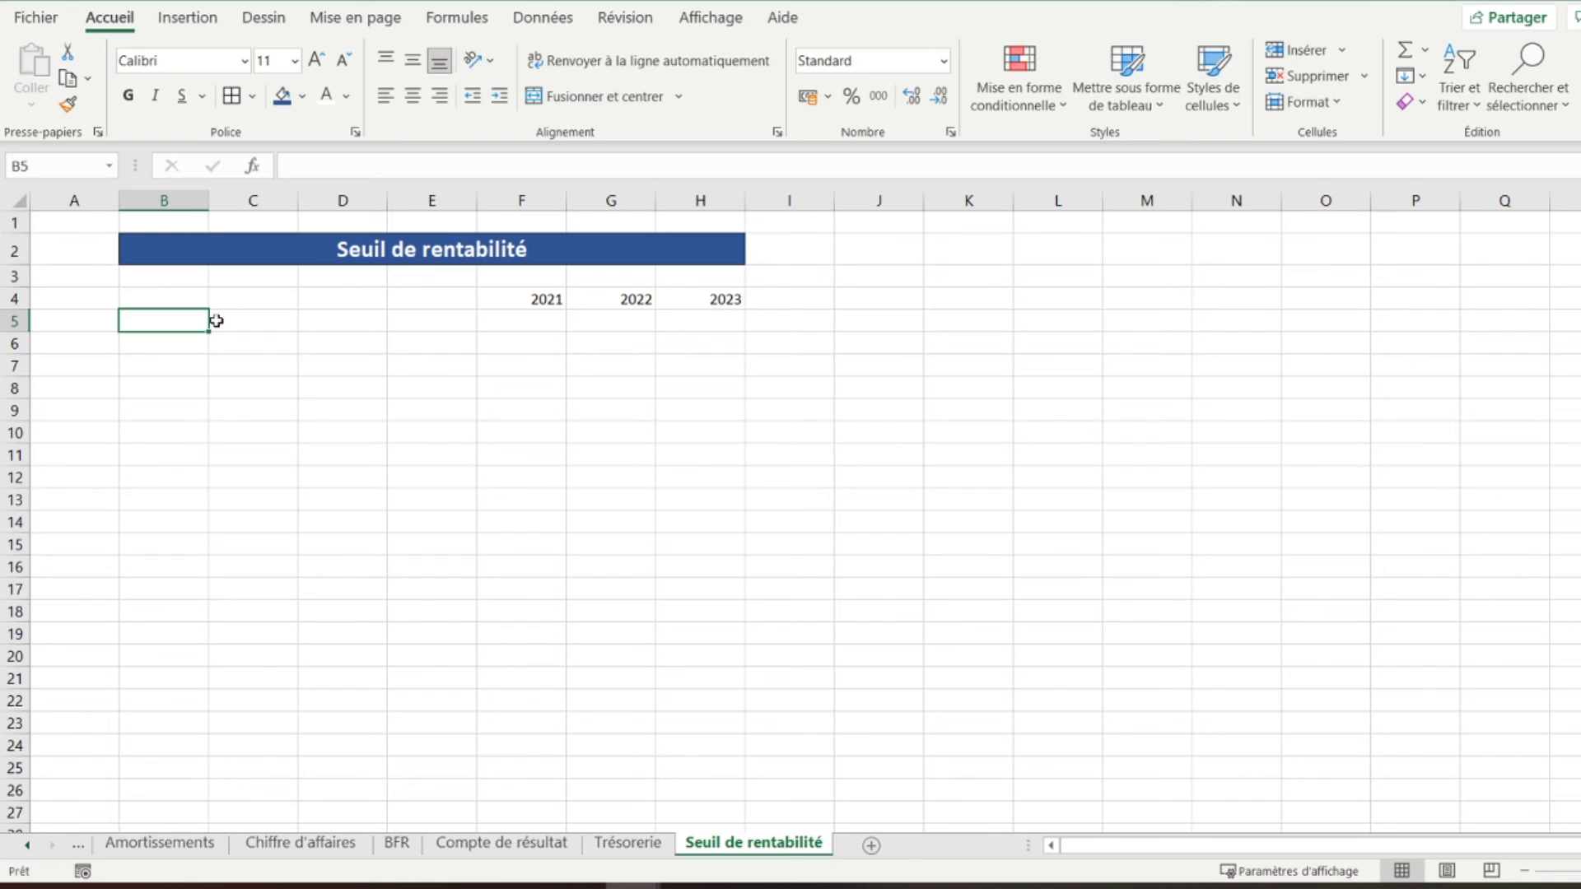
pyautogui.write('Chiff')
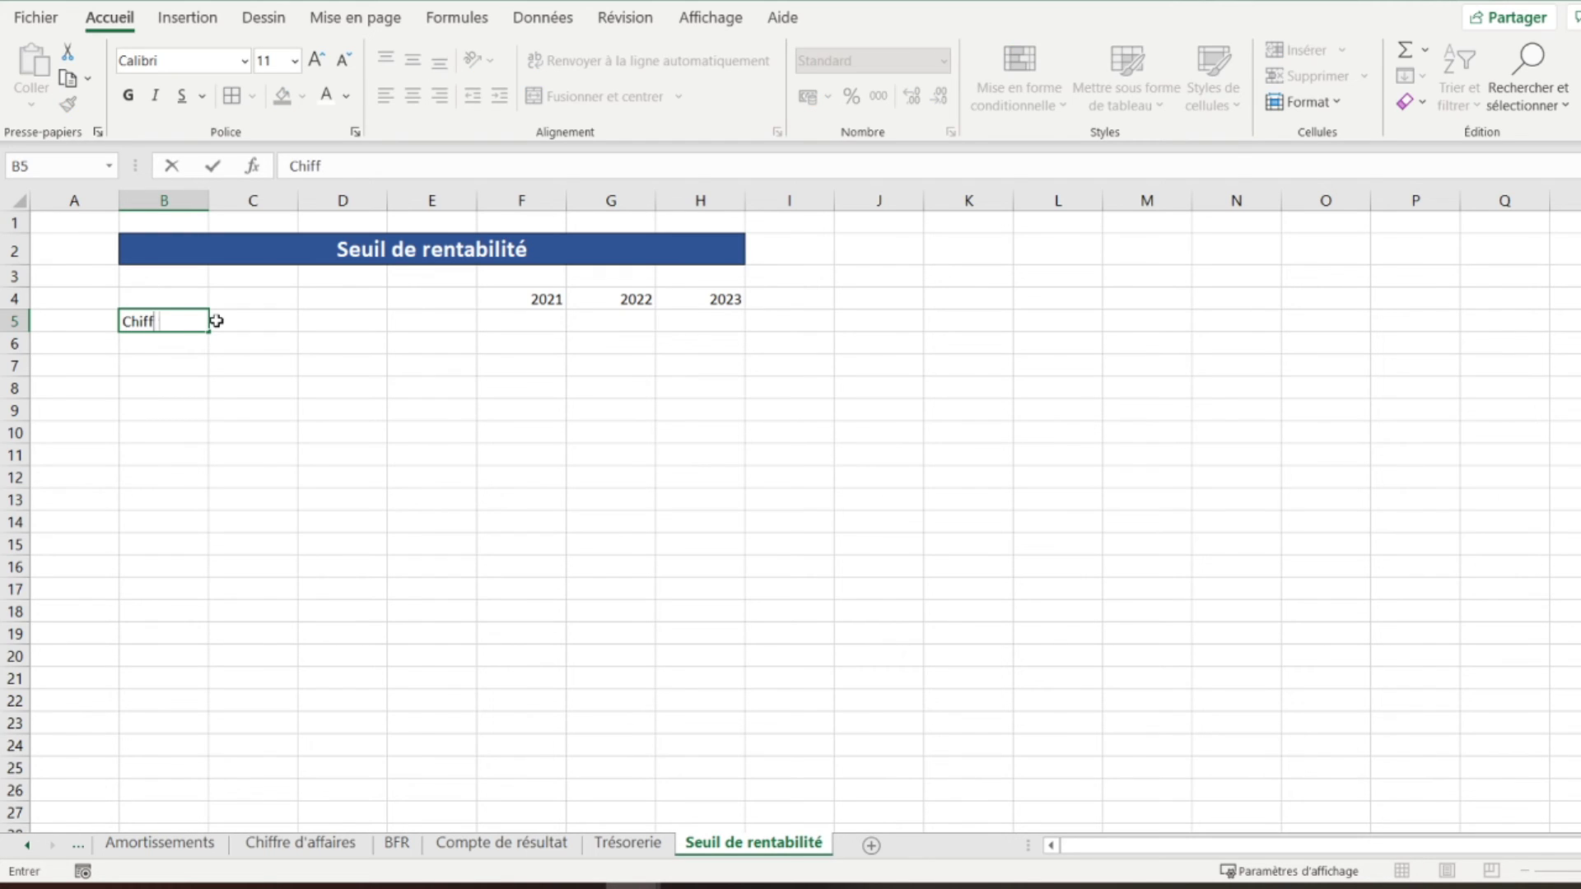
pyautogui.write("re d'affaires")
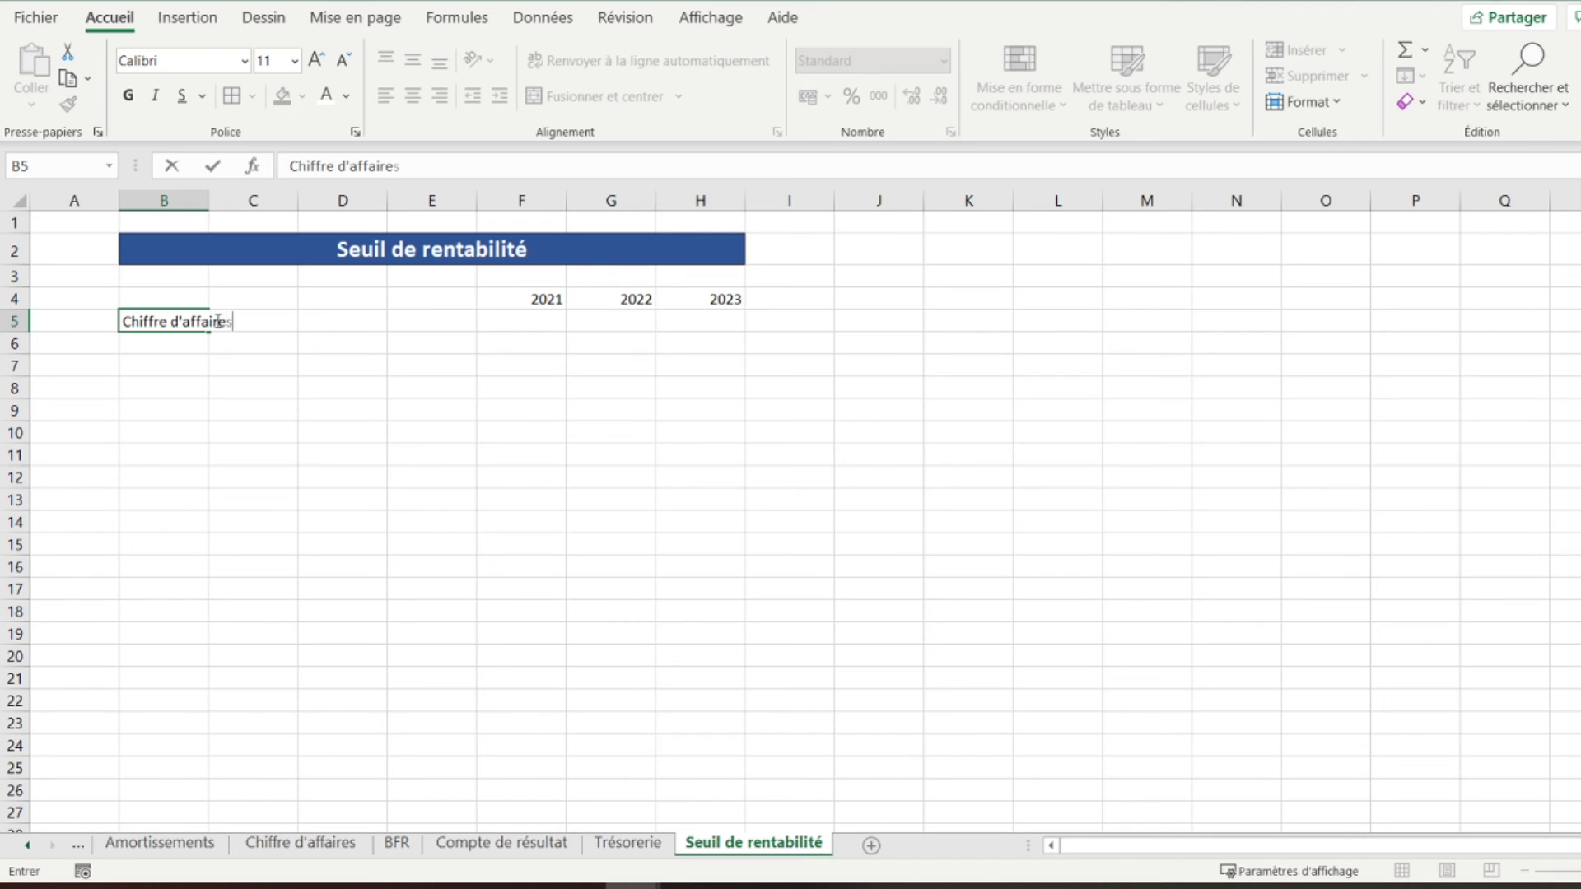
pyautogui.press('Return')
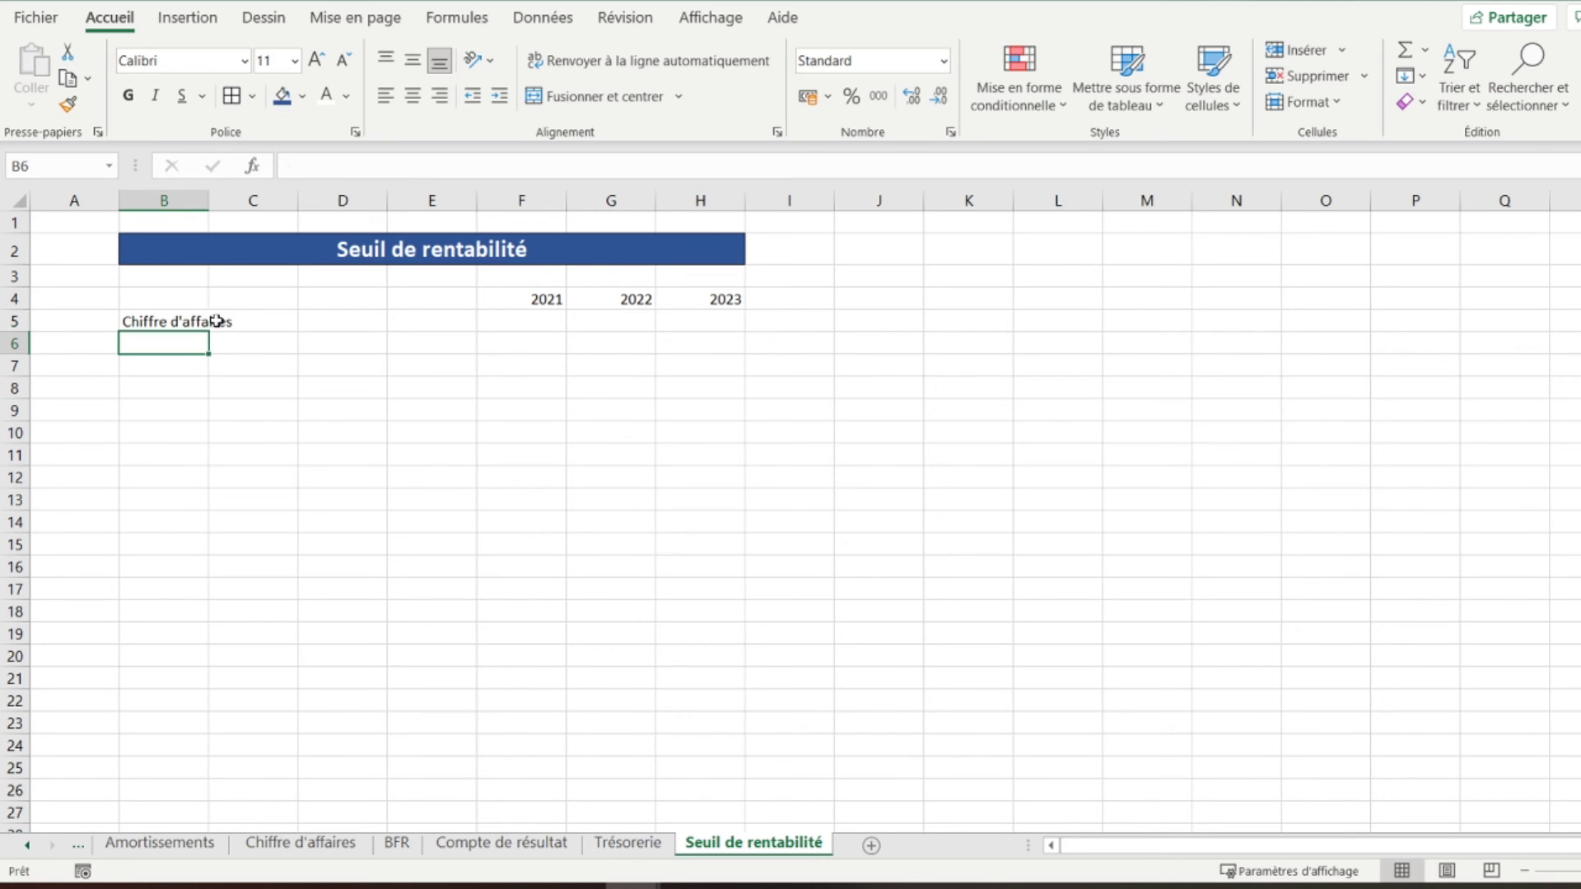
pyautogui.write('Total des charges variables')
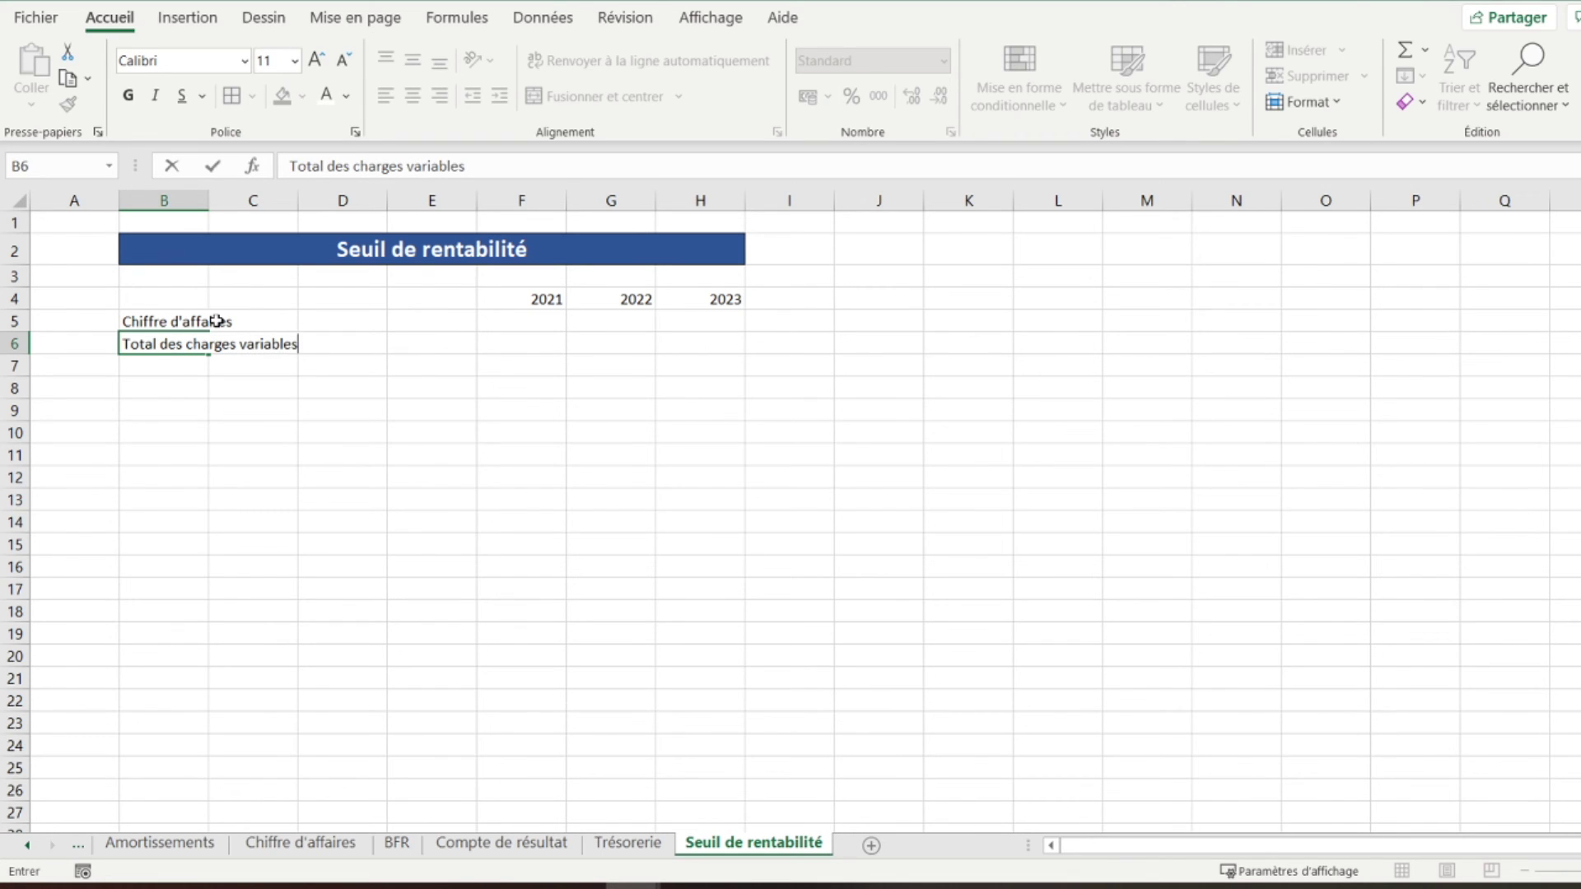
pyautogui.press('Return')
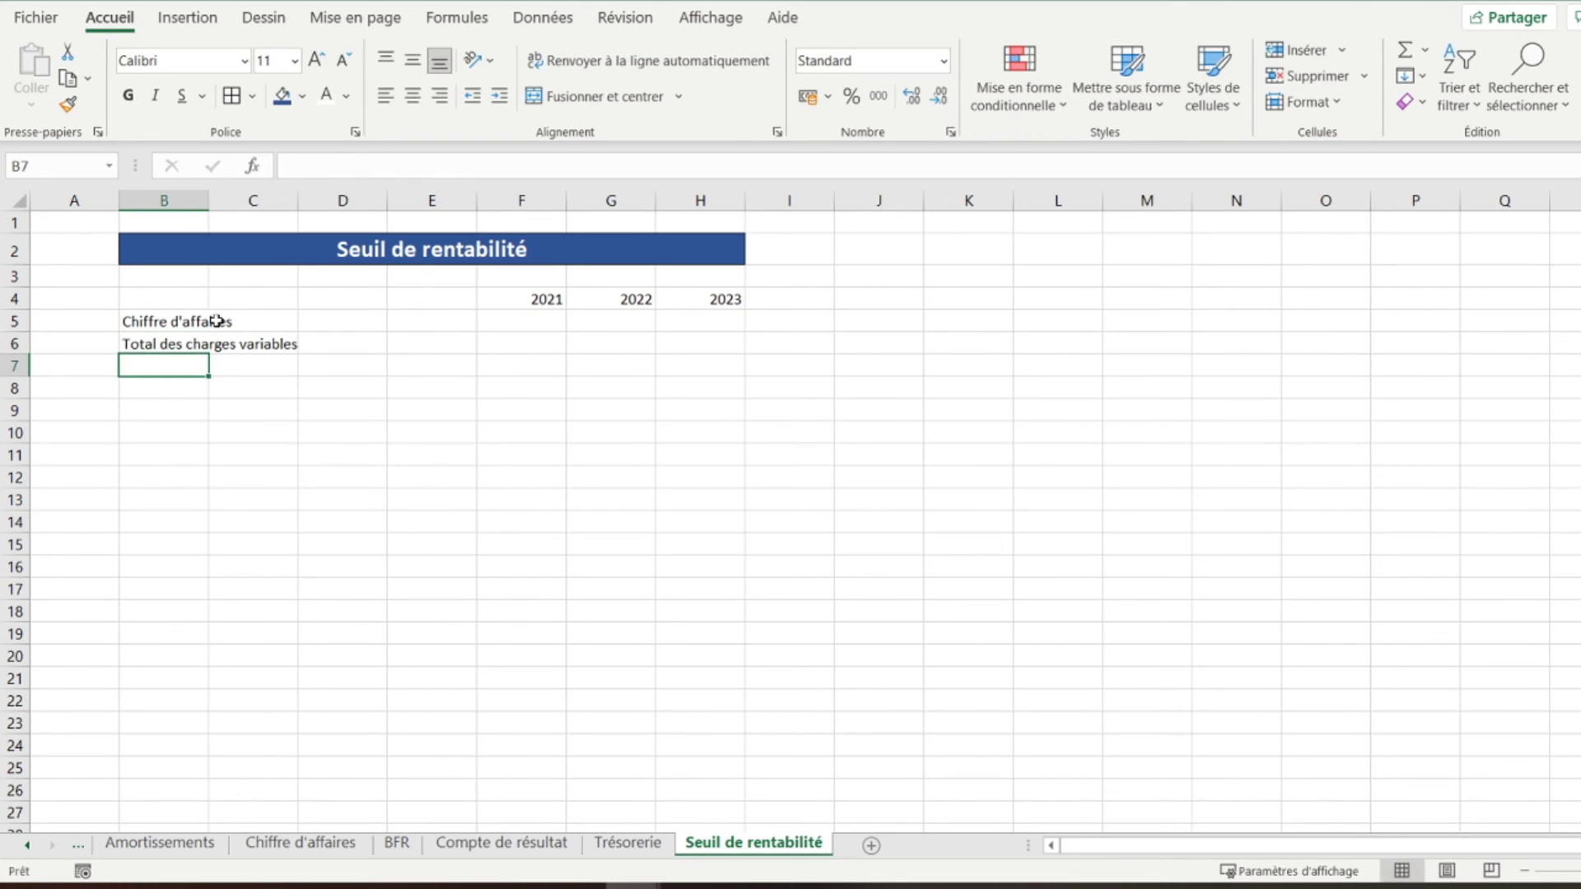
# Add the labels Marge sur coûts variables in B7 and Taux de marge sur coûts variables in B8
pyautogui.write('Marge sur co')
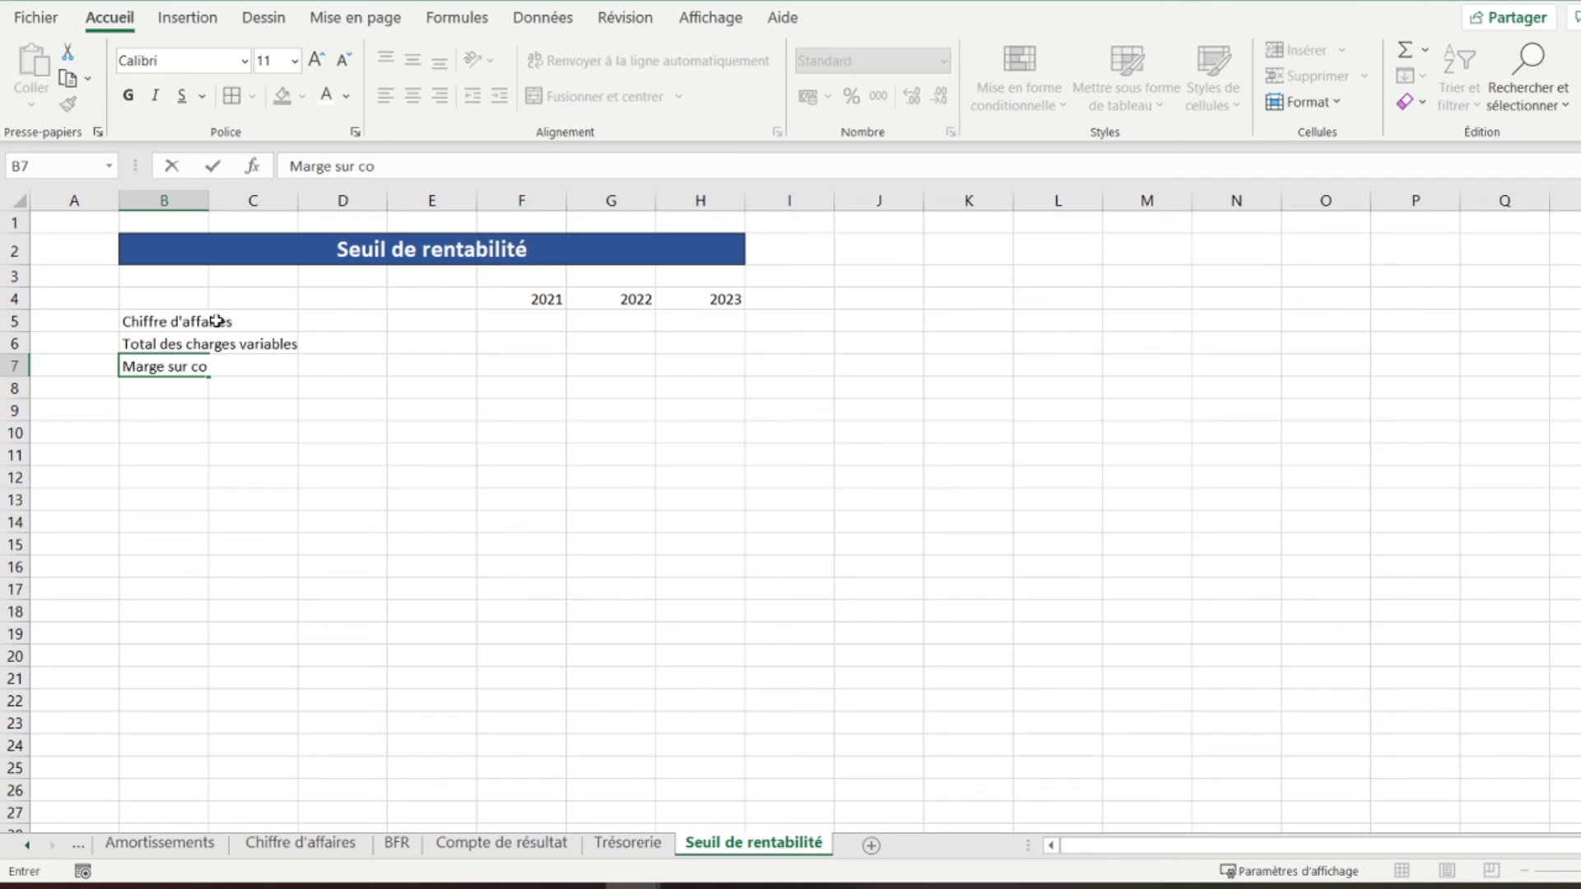
pyautogui.write('ûts variables')
pyautogui.press('Return')
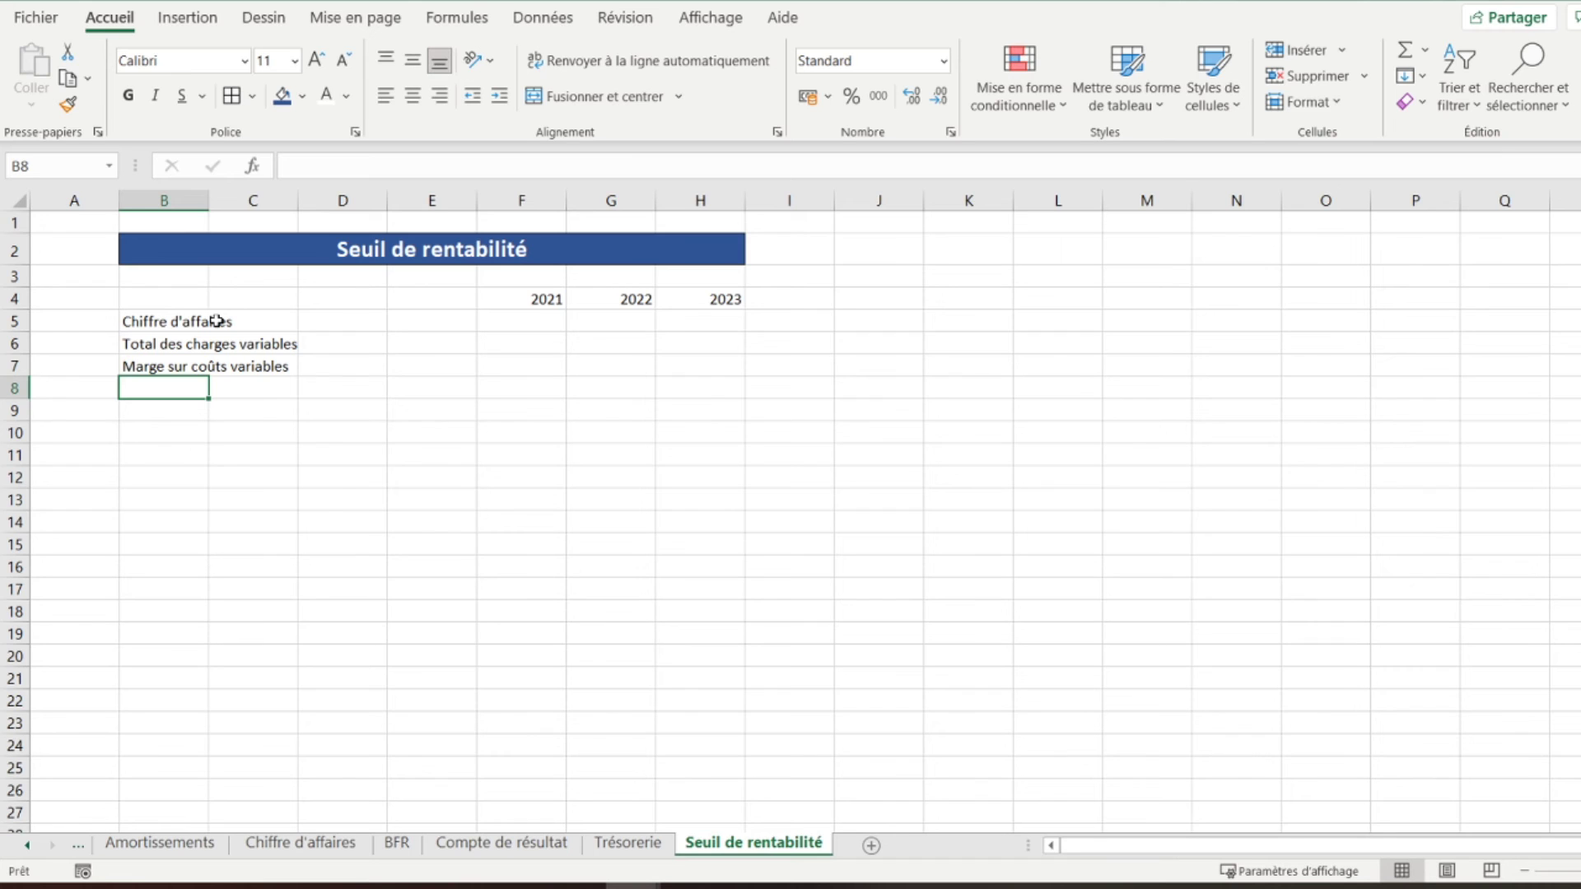
pyautogui.write('Taux de marge sur co')
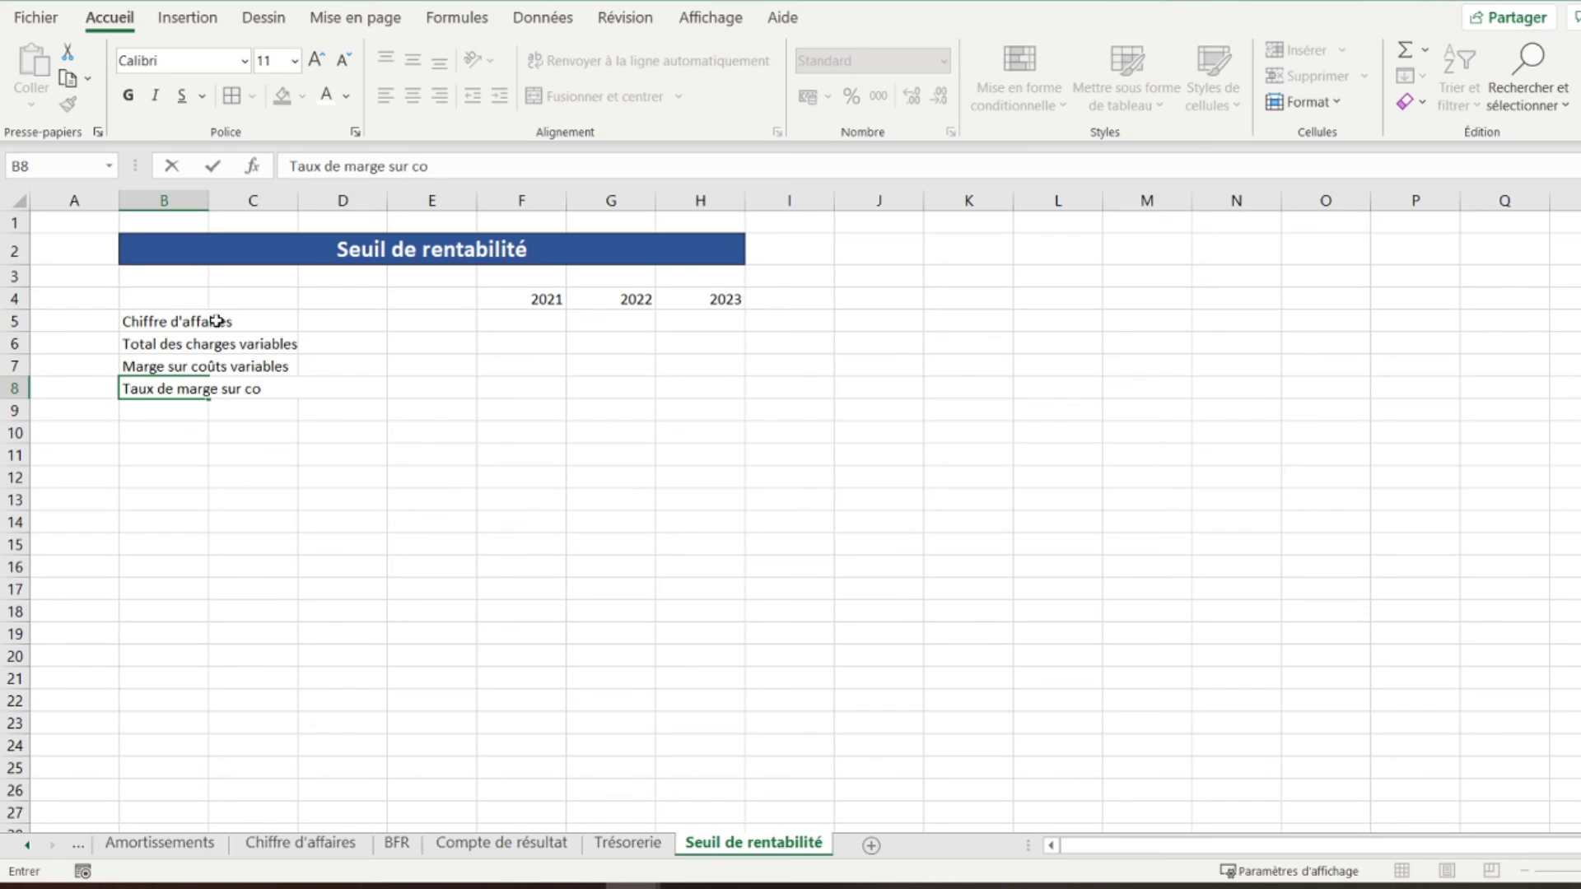
pyautogui.write('ûts variables')
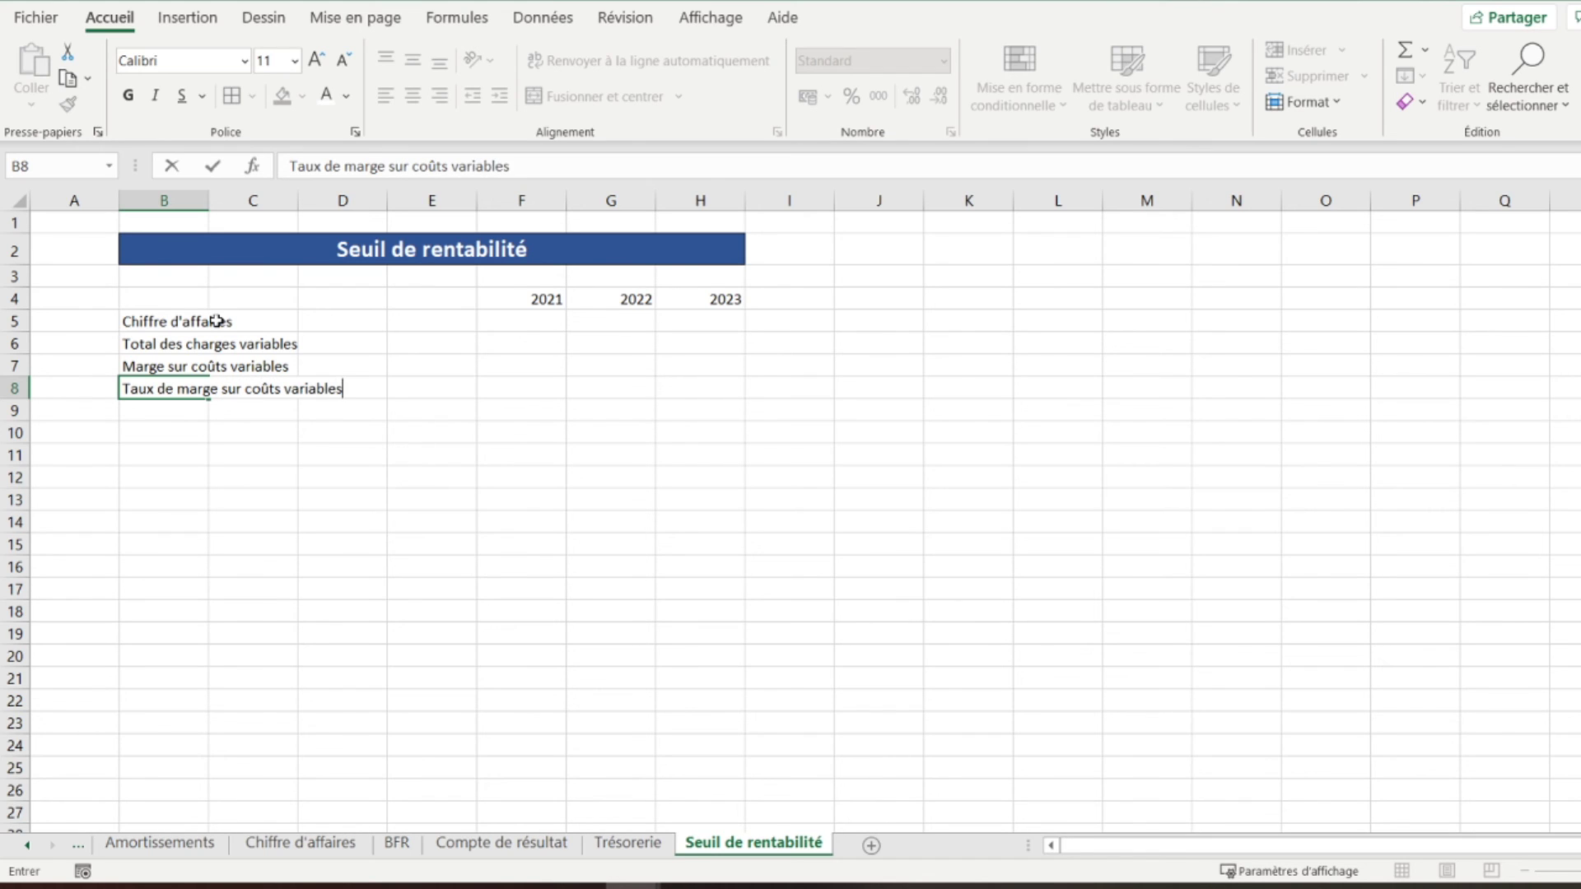
pyautogui.press('Return')
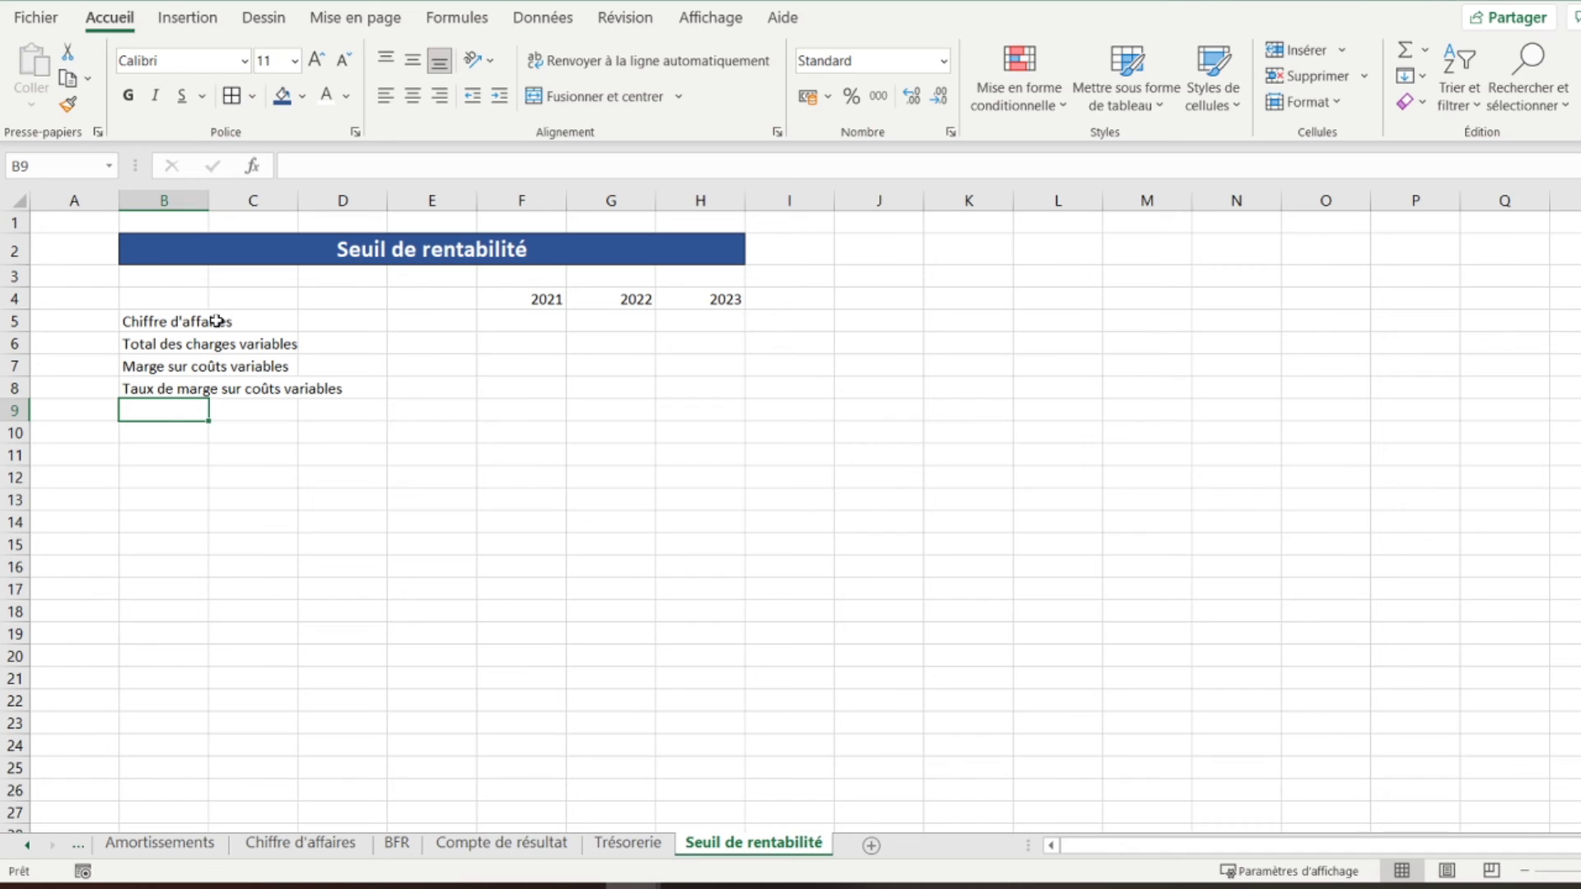
# Add the labels Total des charges fixes in B9 and Seuil de rentabilité in B10
pyautogui.write('T')
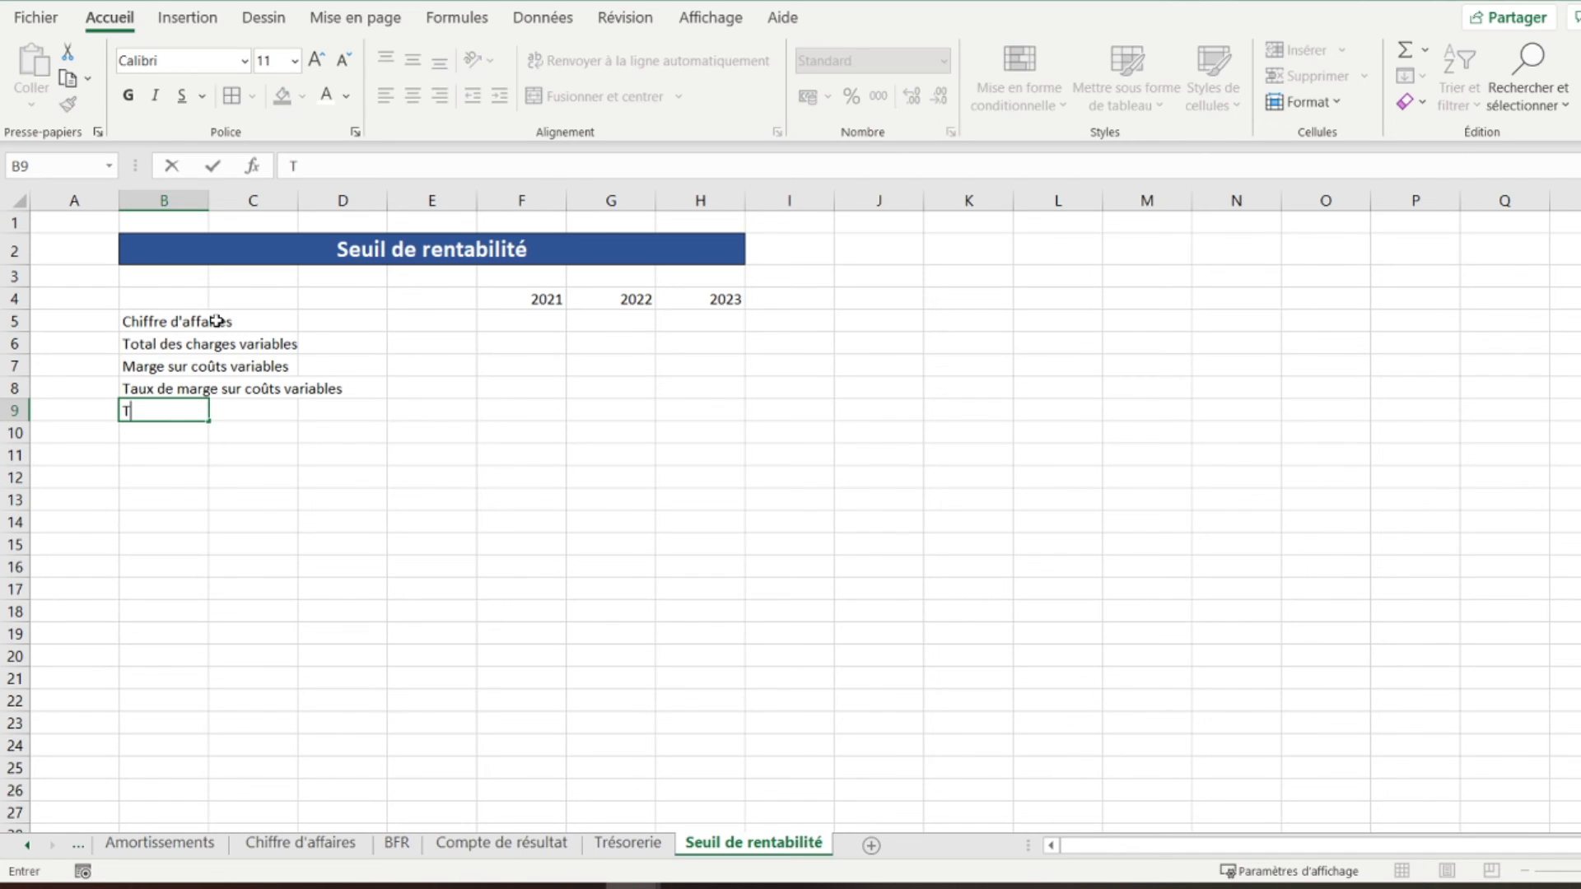
pyautogui.write('otal des cha')
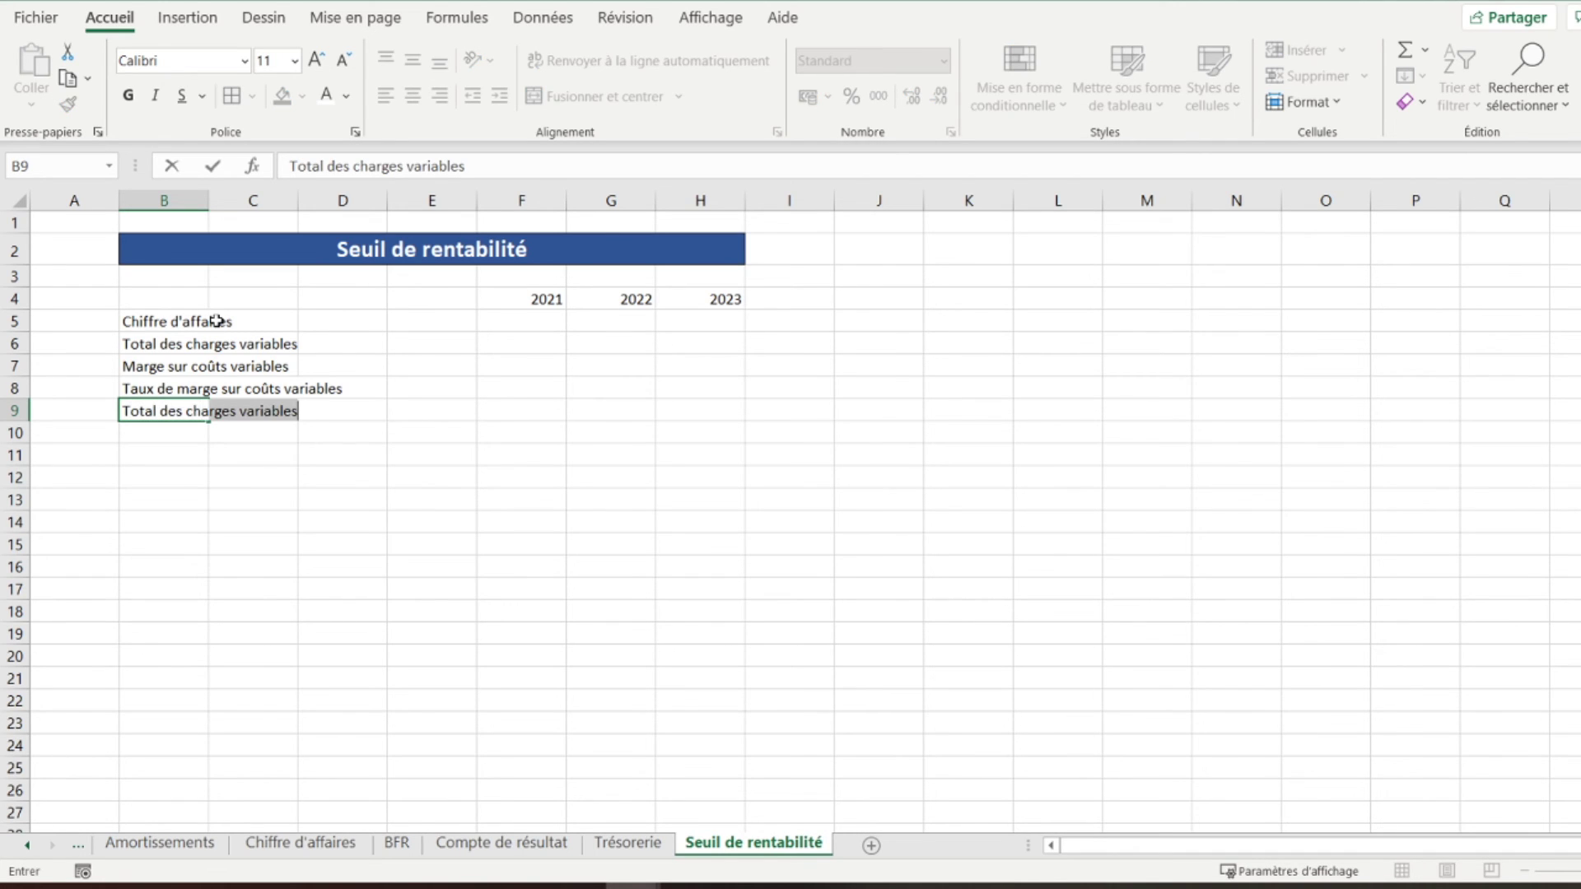
pyautogui.write('rges fixes')
pyautogui.press('Return')
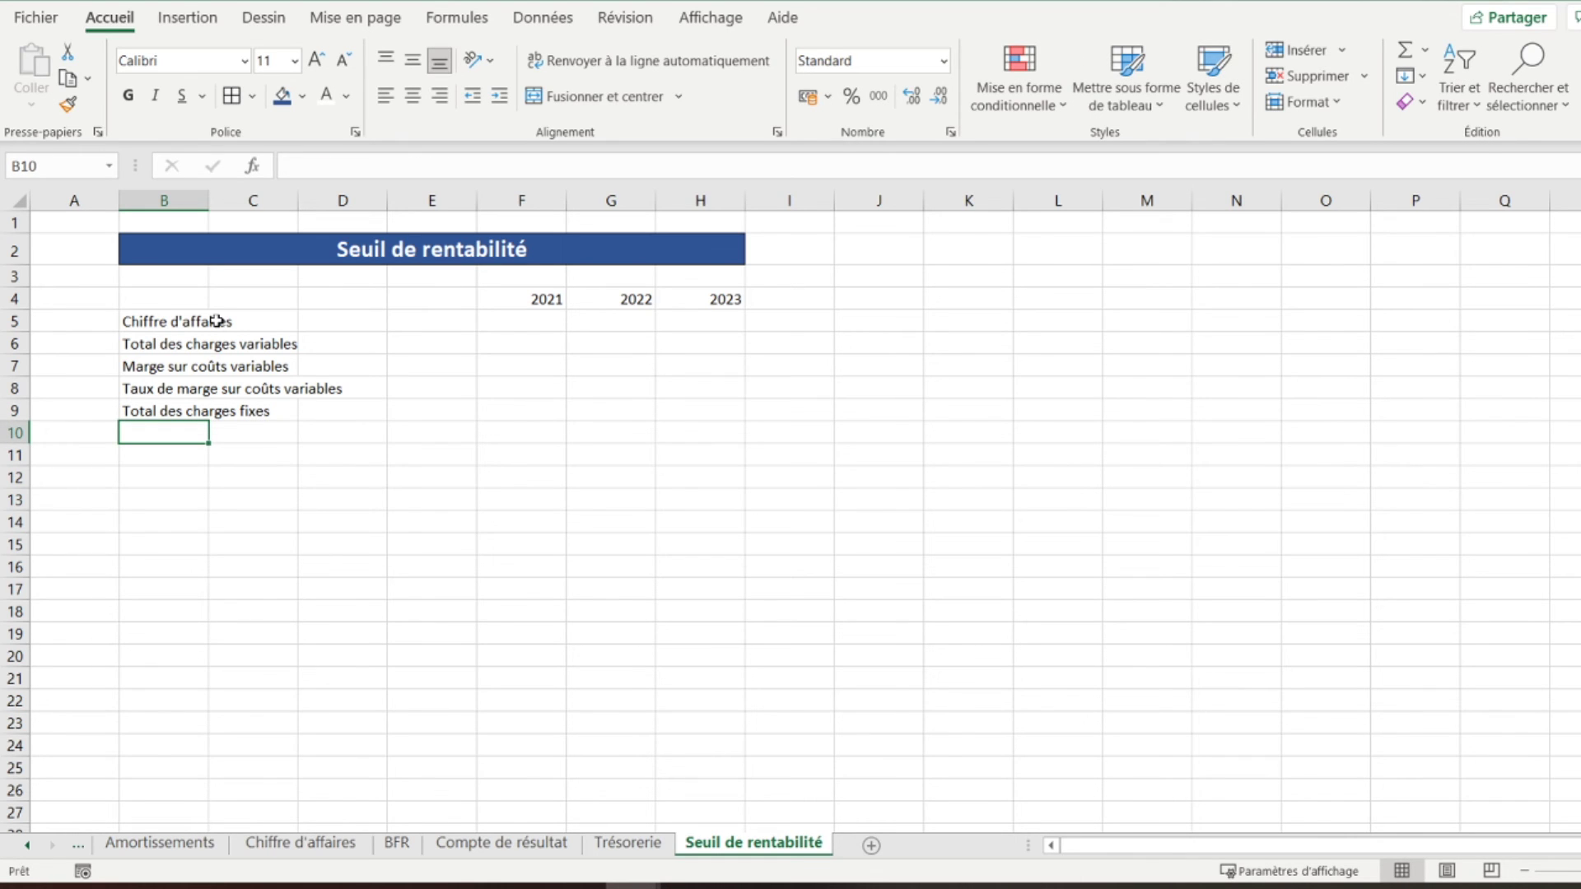
pyautogui.write('Seuil de rentabilité')
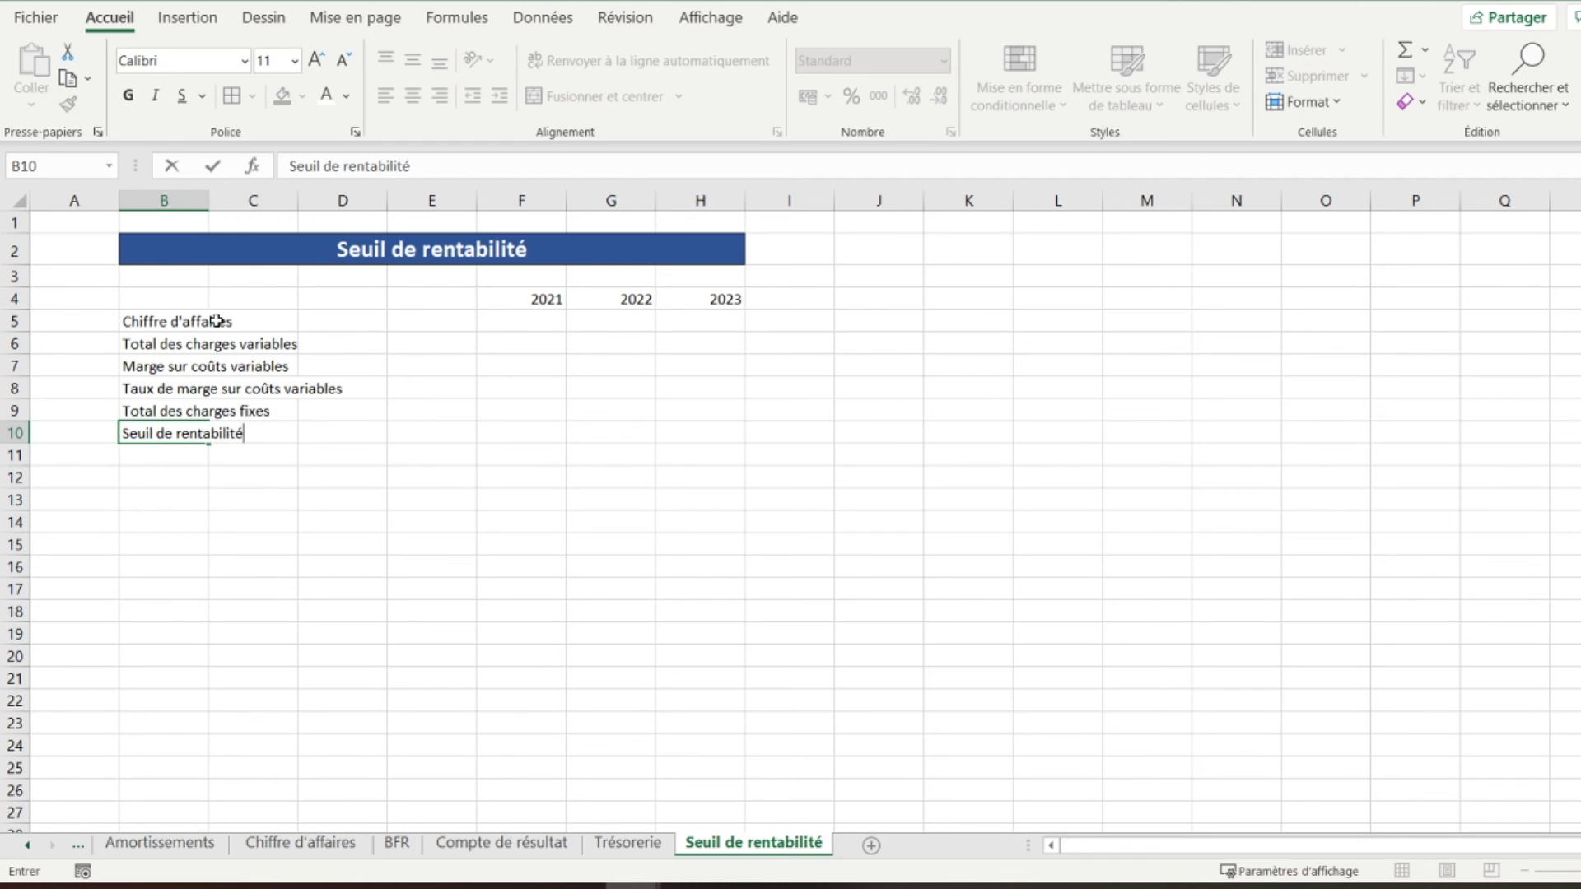
pyautogui.press('Return')
# Merge and center each row label separately across columns B to E, from row 5 through row 10
pyautogui.moveTo(177, 321); pyautogui.dragTo(467, 312)
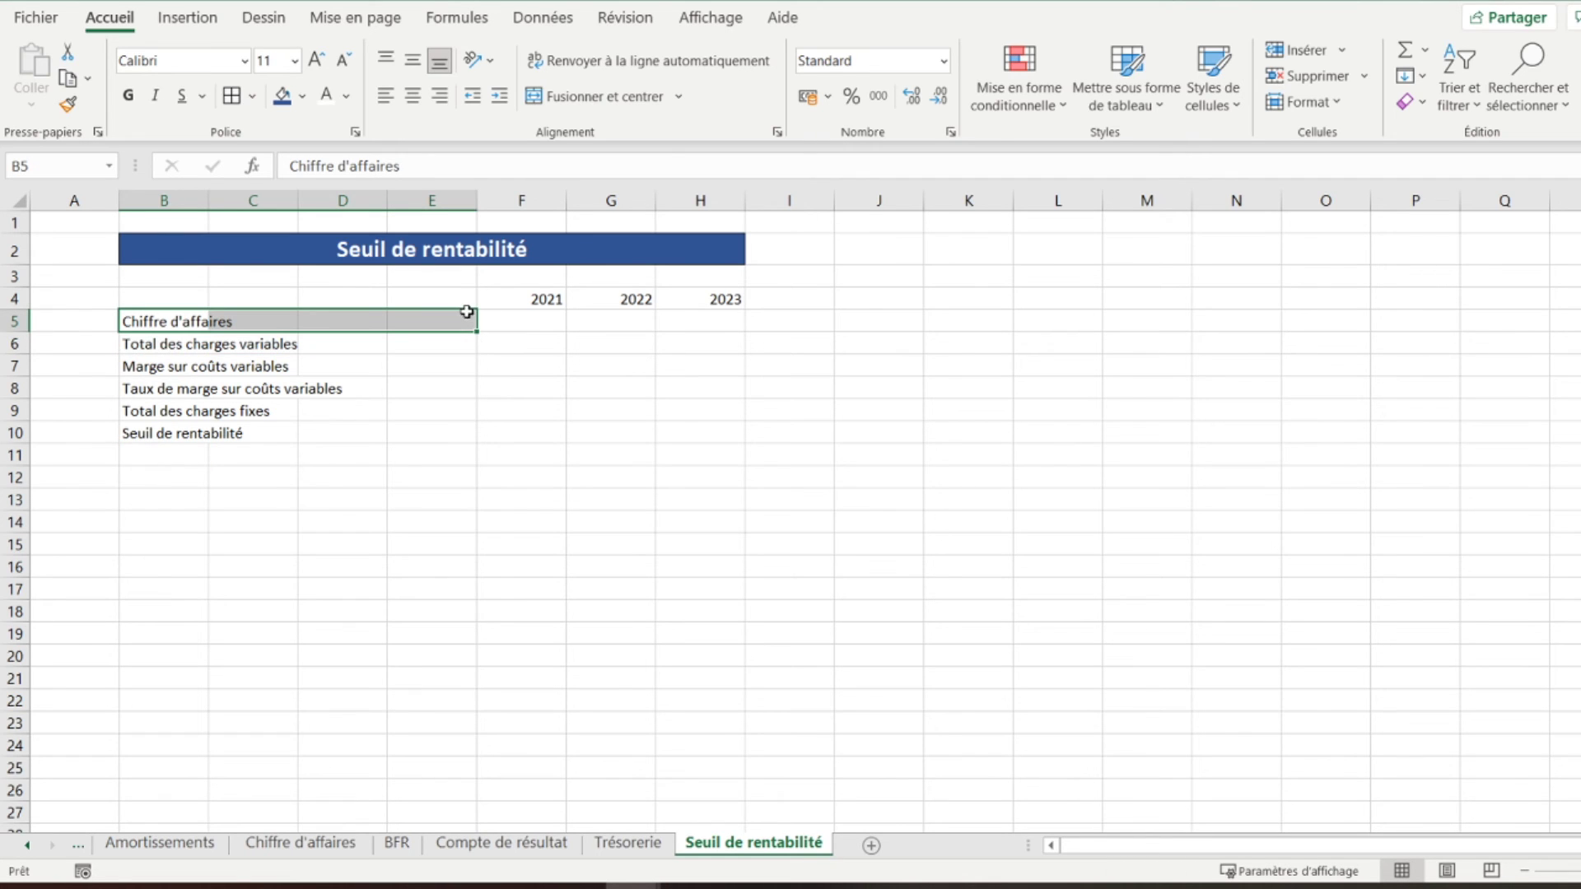
pyautogui.click(613, 97)
pyautogui.moveTo(166, 340); pyautogui.dragTo(445, 338)
pyautogui.click(597, 96)
pyautogui.moveTo(159, 362); pyautogui.dragTo(412, 366)
pyautogui.click(621, 96)
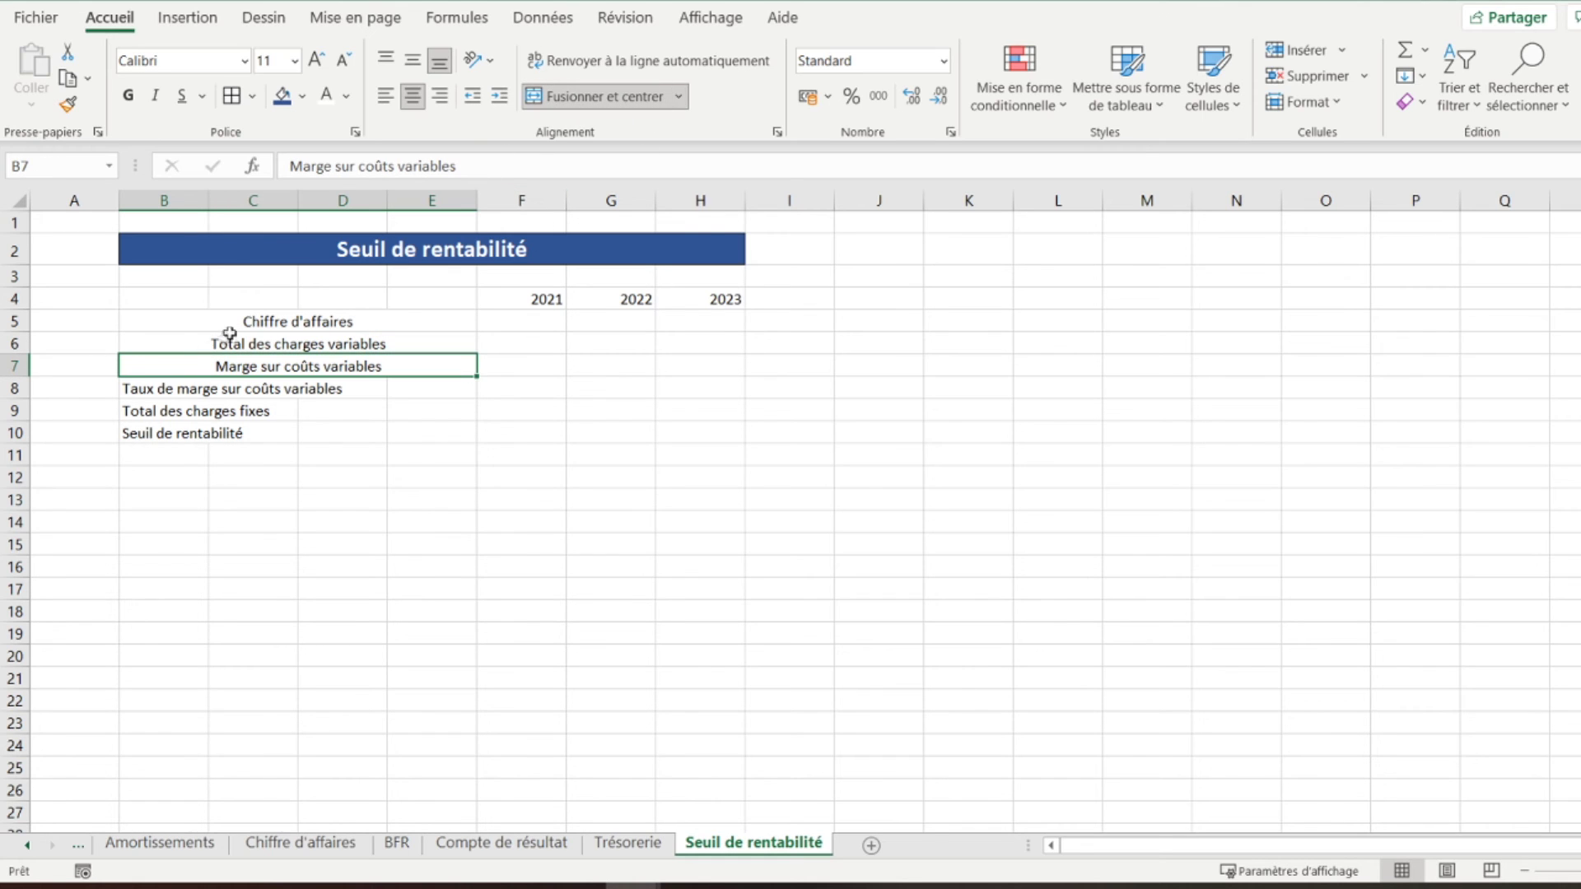
pyautogui.moveTo(154, 388); pyautogui.dragTo(412, 388)
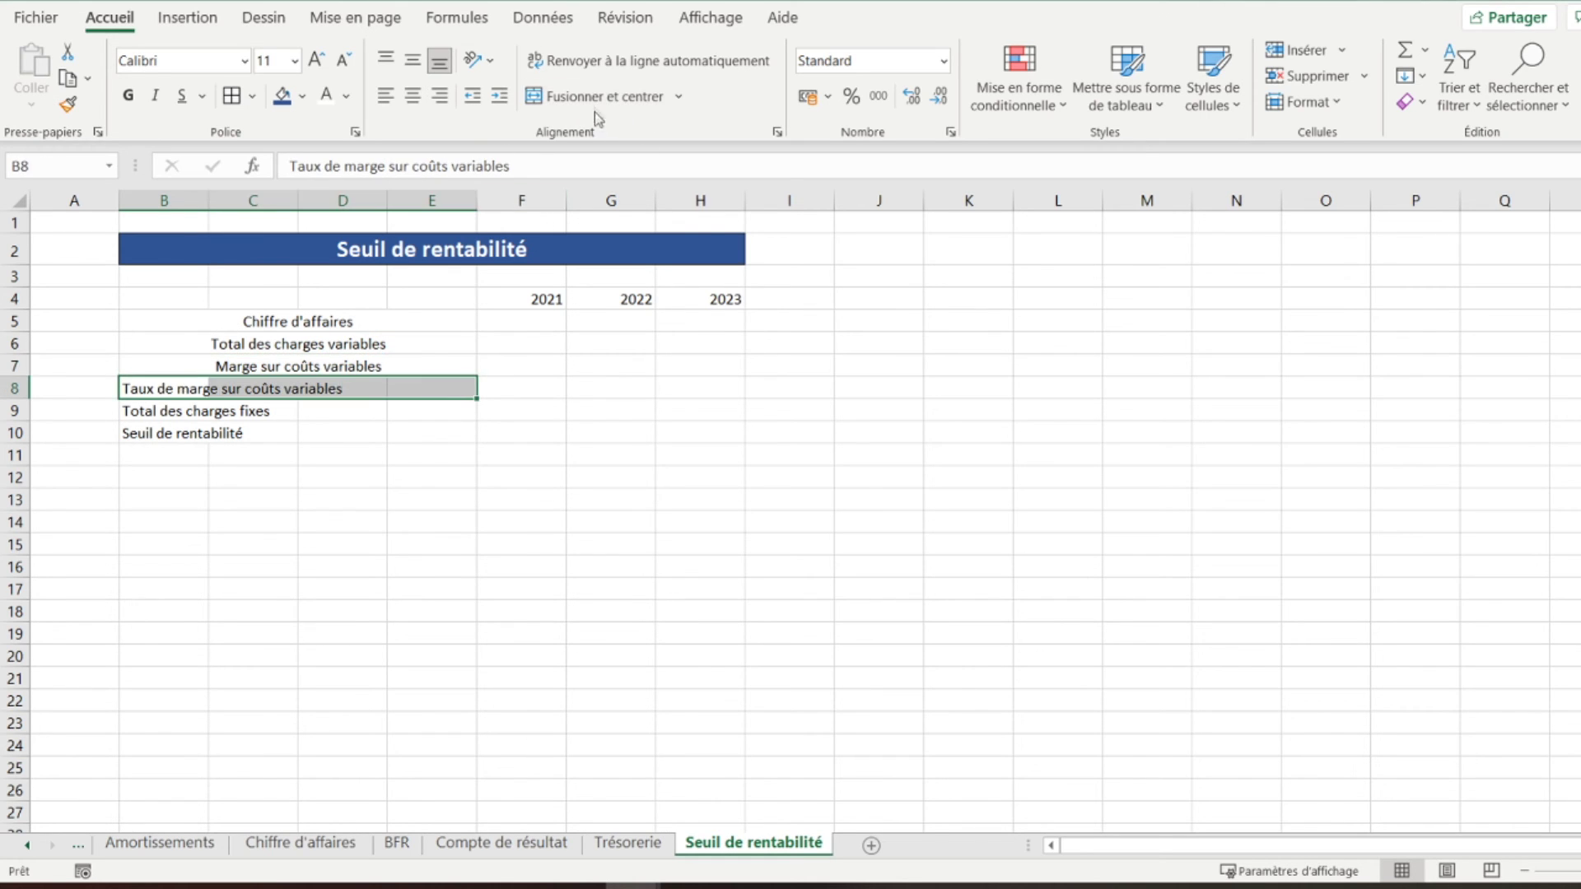
pyautogui.click(596, 97)
pyautogui.moveTo(143, 411); pyautogui.dragTo(448, 410)
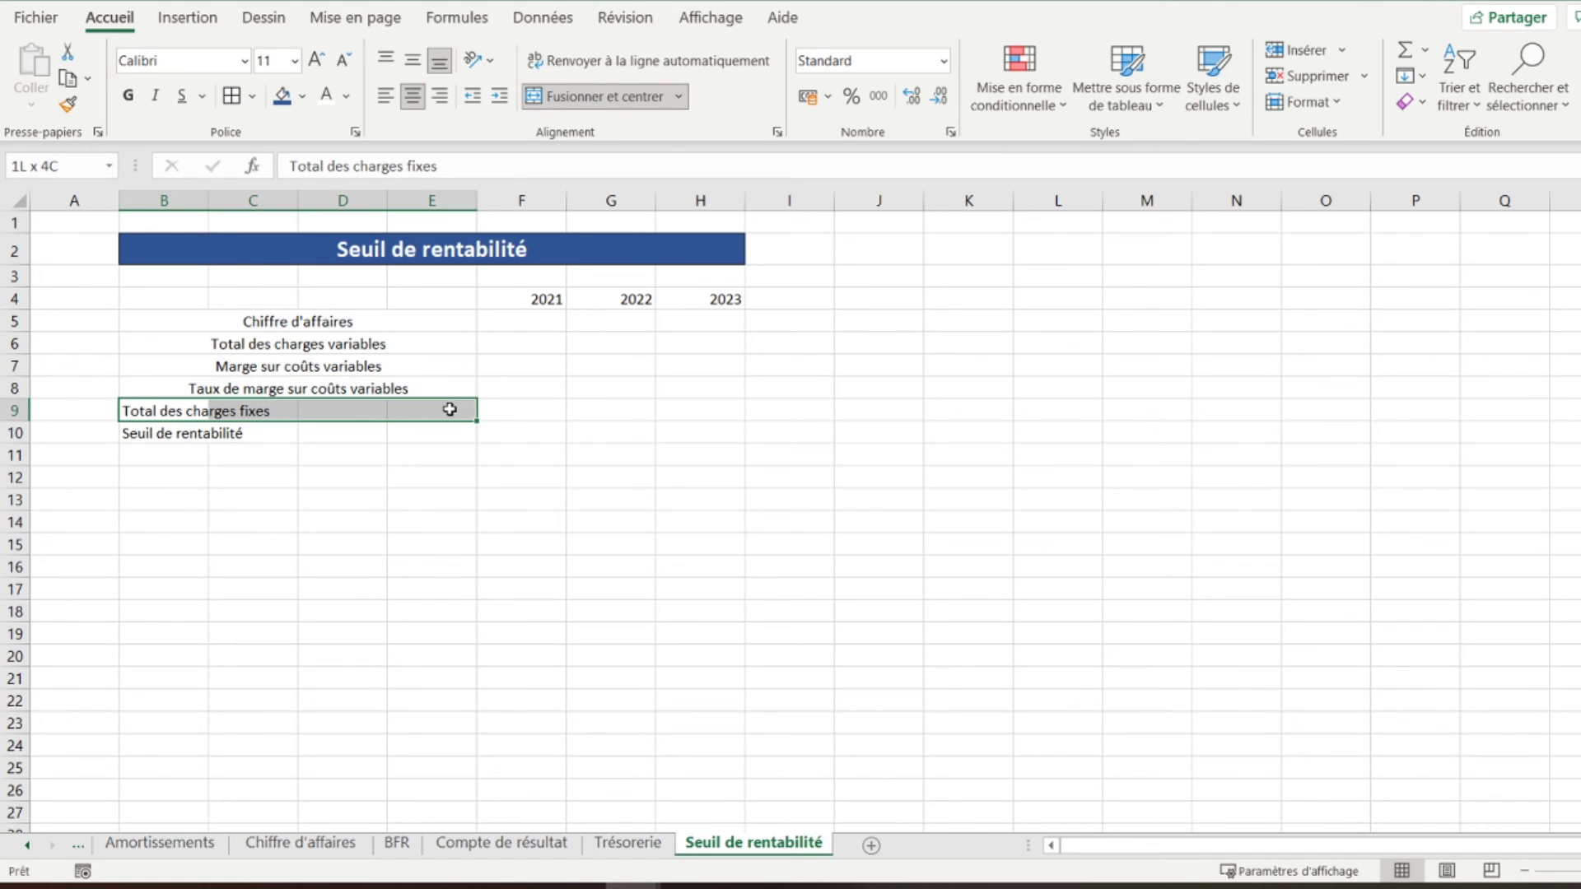
pyautogui.click(605, 100)
pyautogui.moveTo(146, 434); pyautogui.dragTo(404, 433)
pyautogui.click(576, 99)
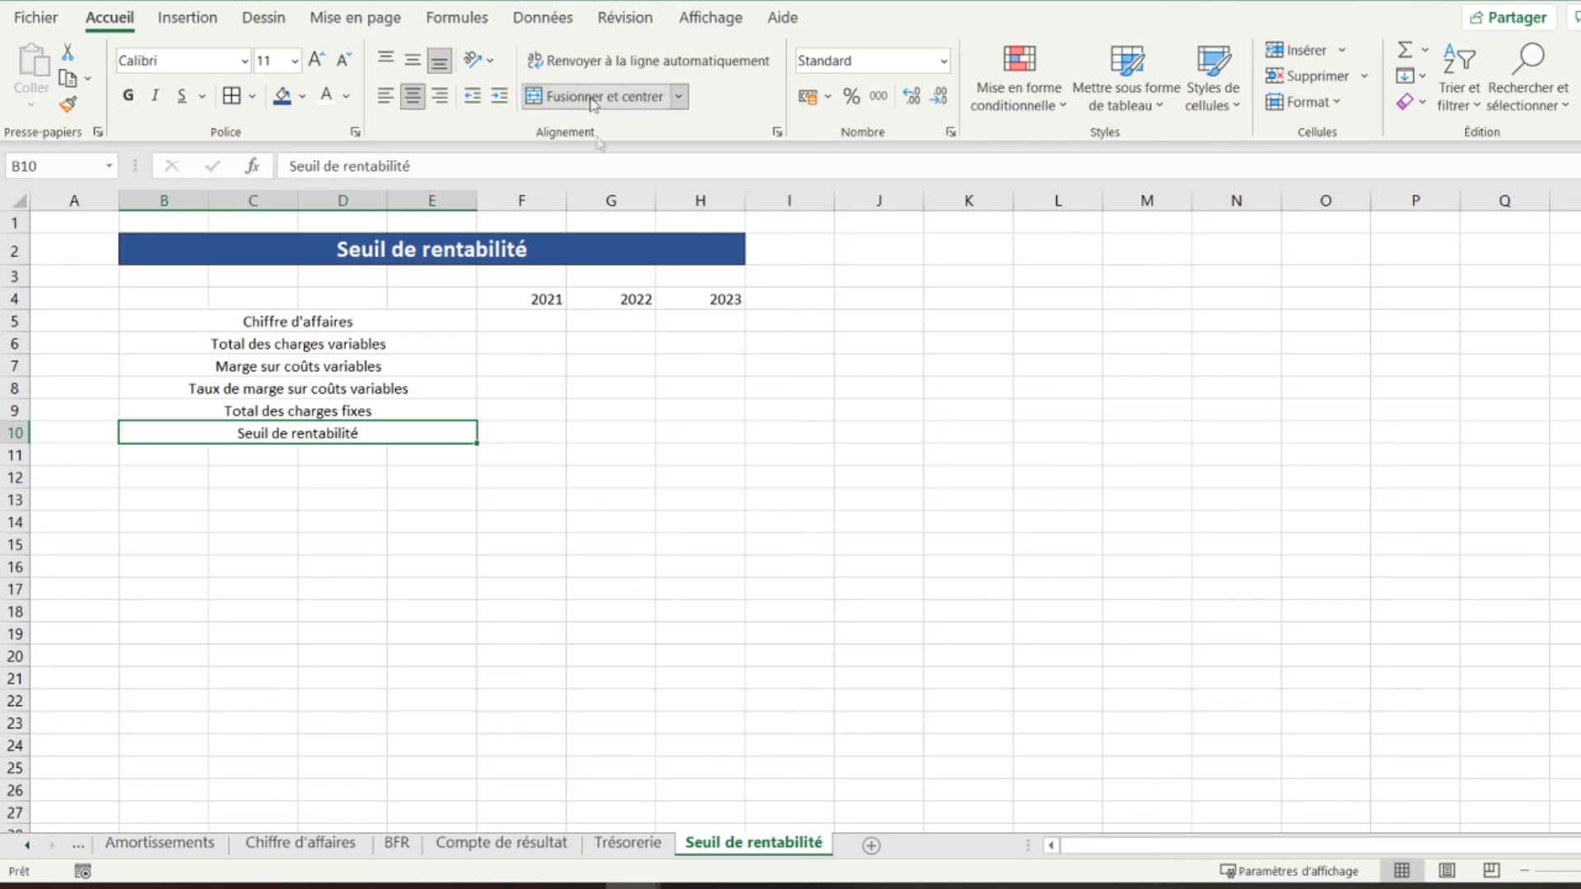
# Link F5 to the 2021 Total produits d'exploitation (F12) on the Compte de résultat sheet and fill the formula across to H5
pyautogui.click(536, 319)
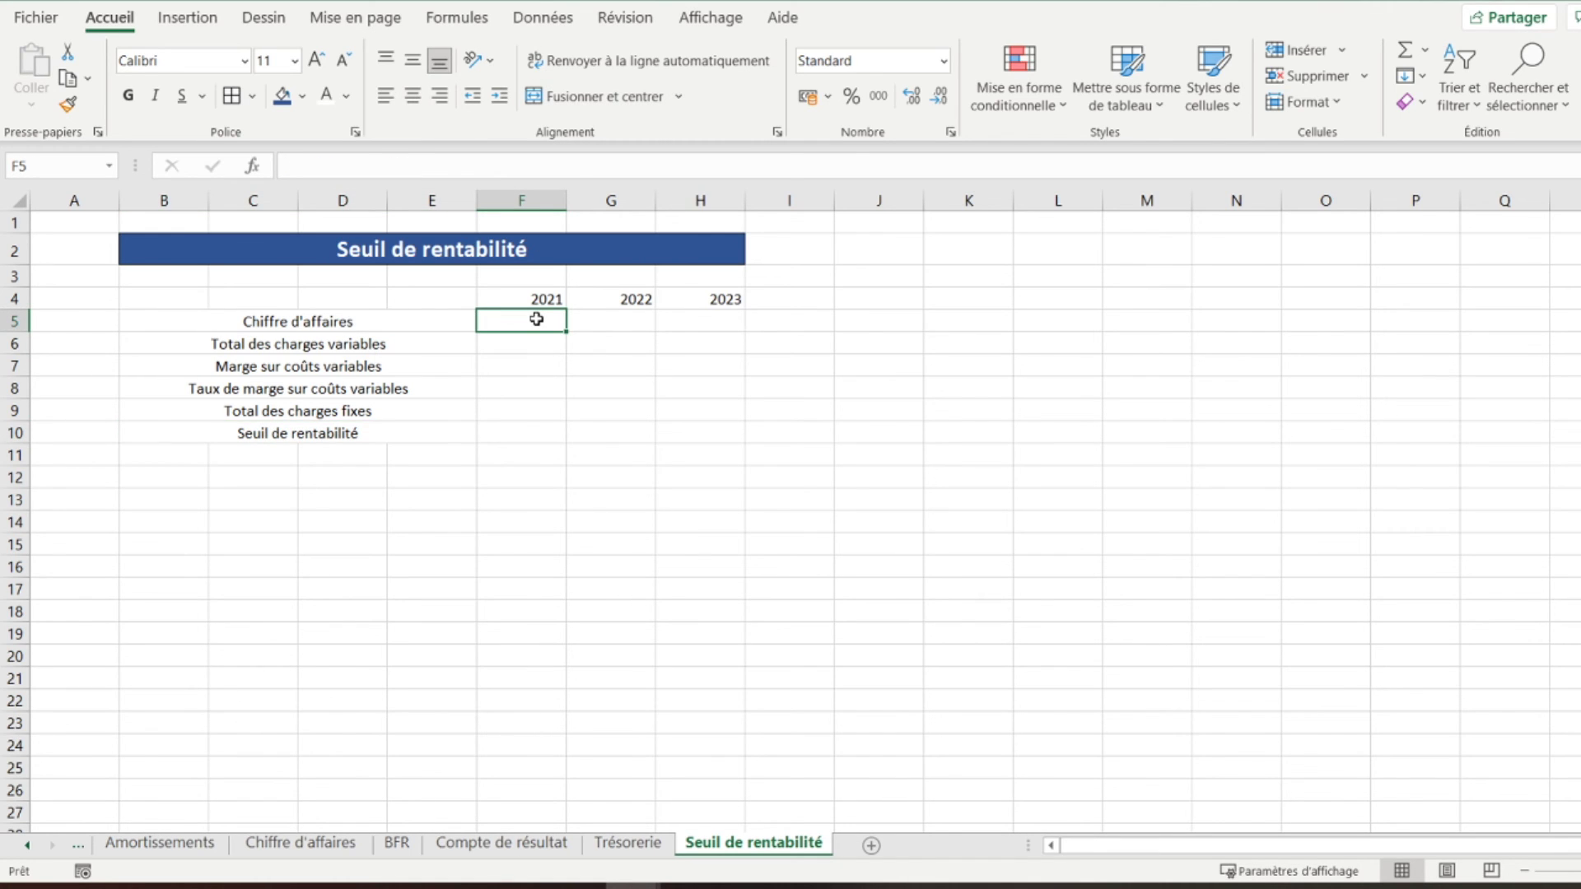
pyautogui.write('=')
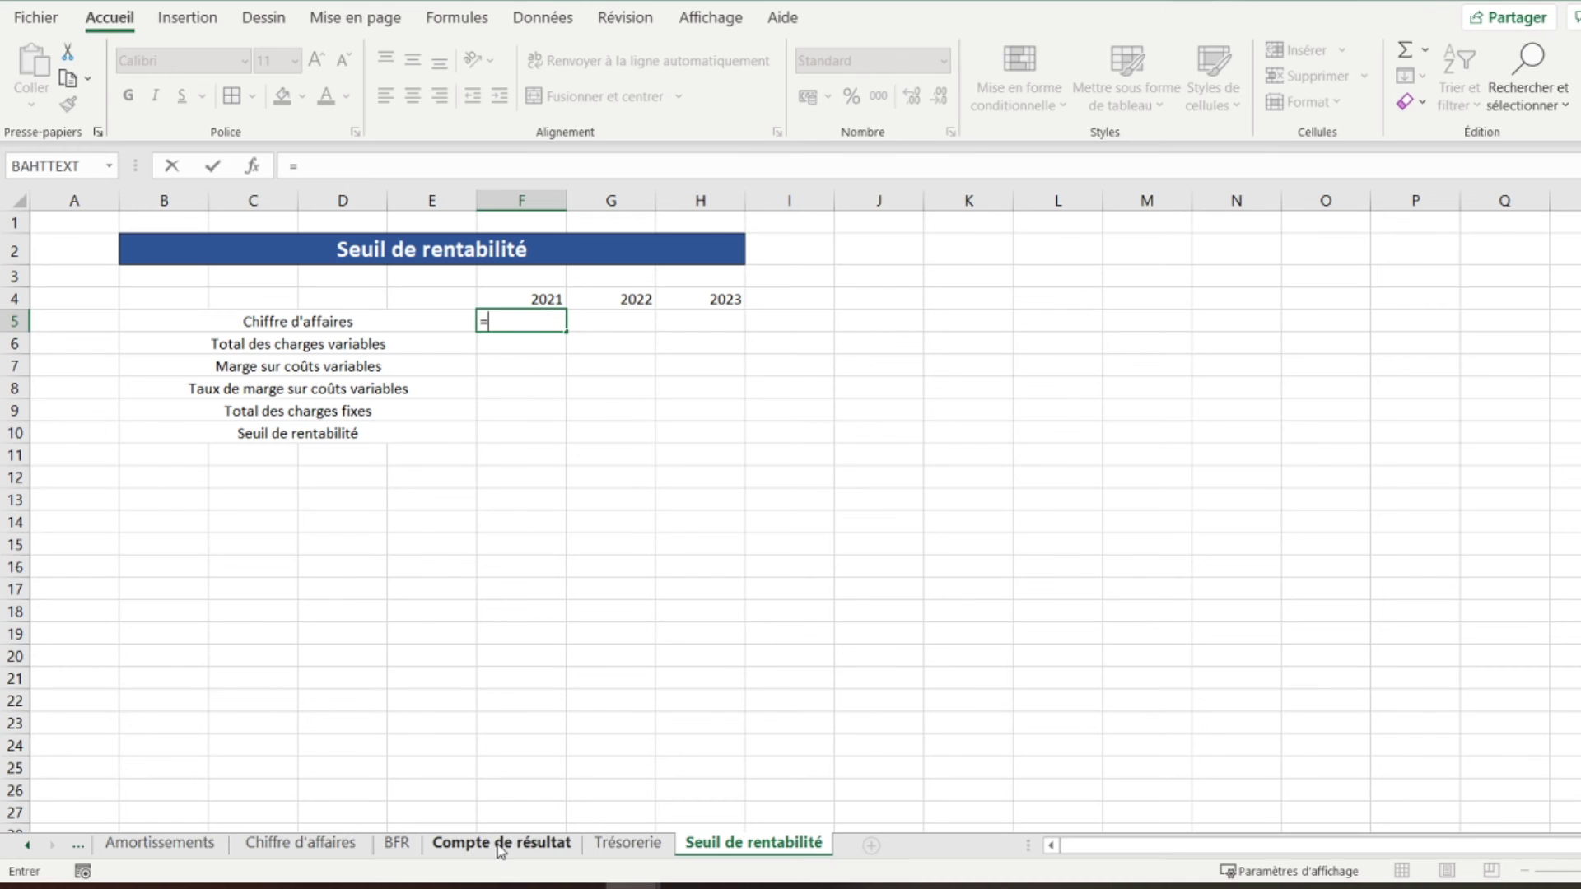
pyautogui.click(499, 845)
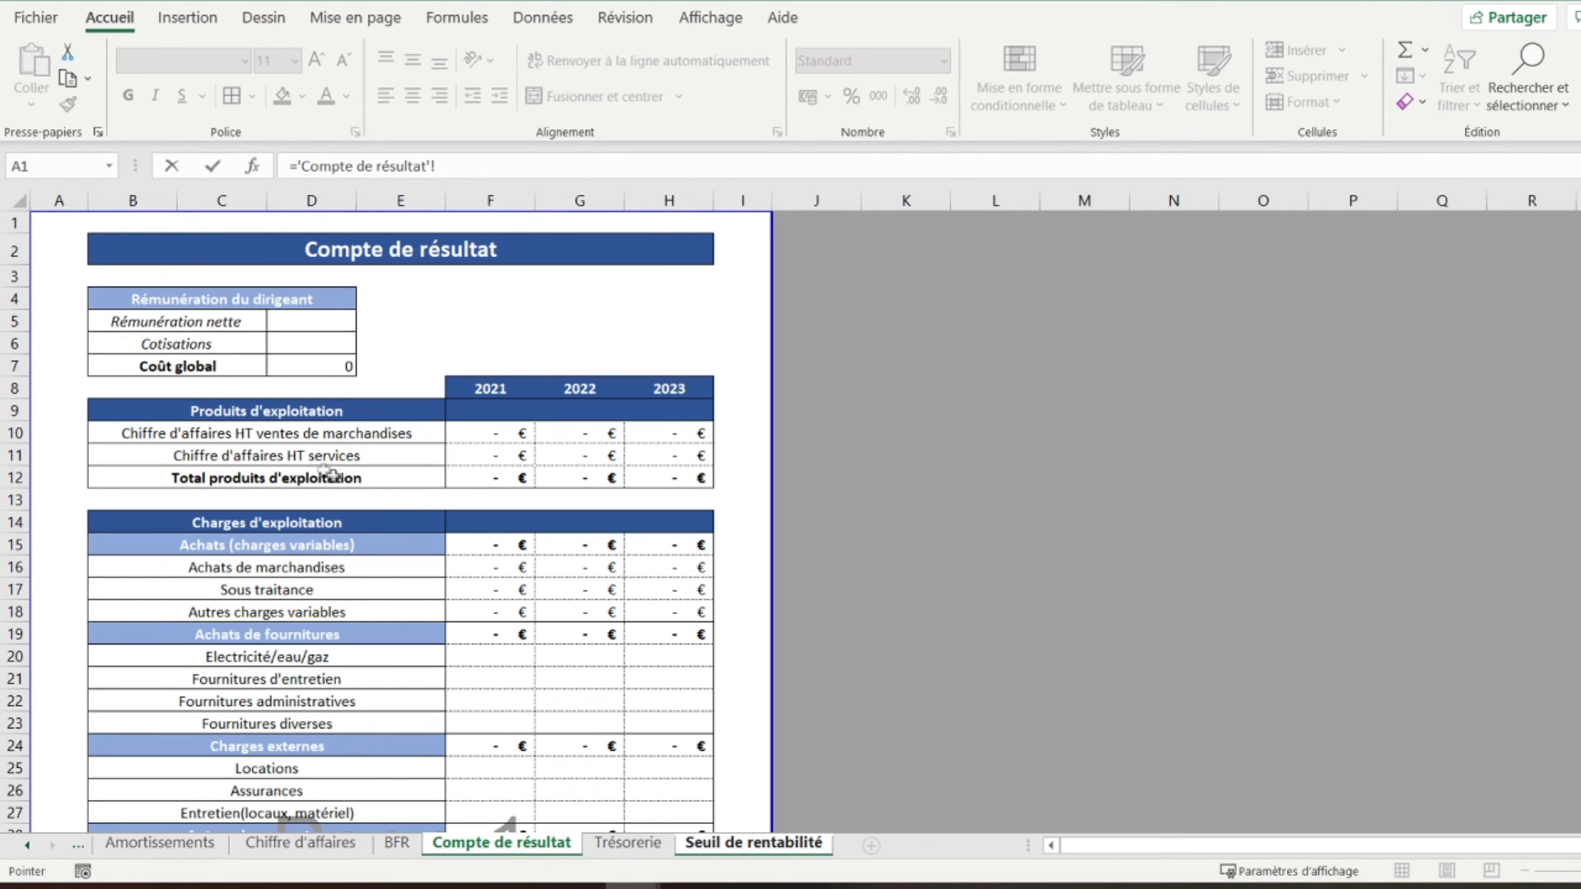
pyautogui.click(477, 481)
pyautogui.press('Return')
pyautogui.click(544, 321)
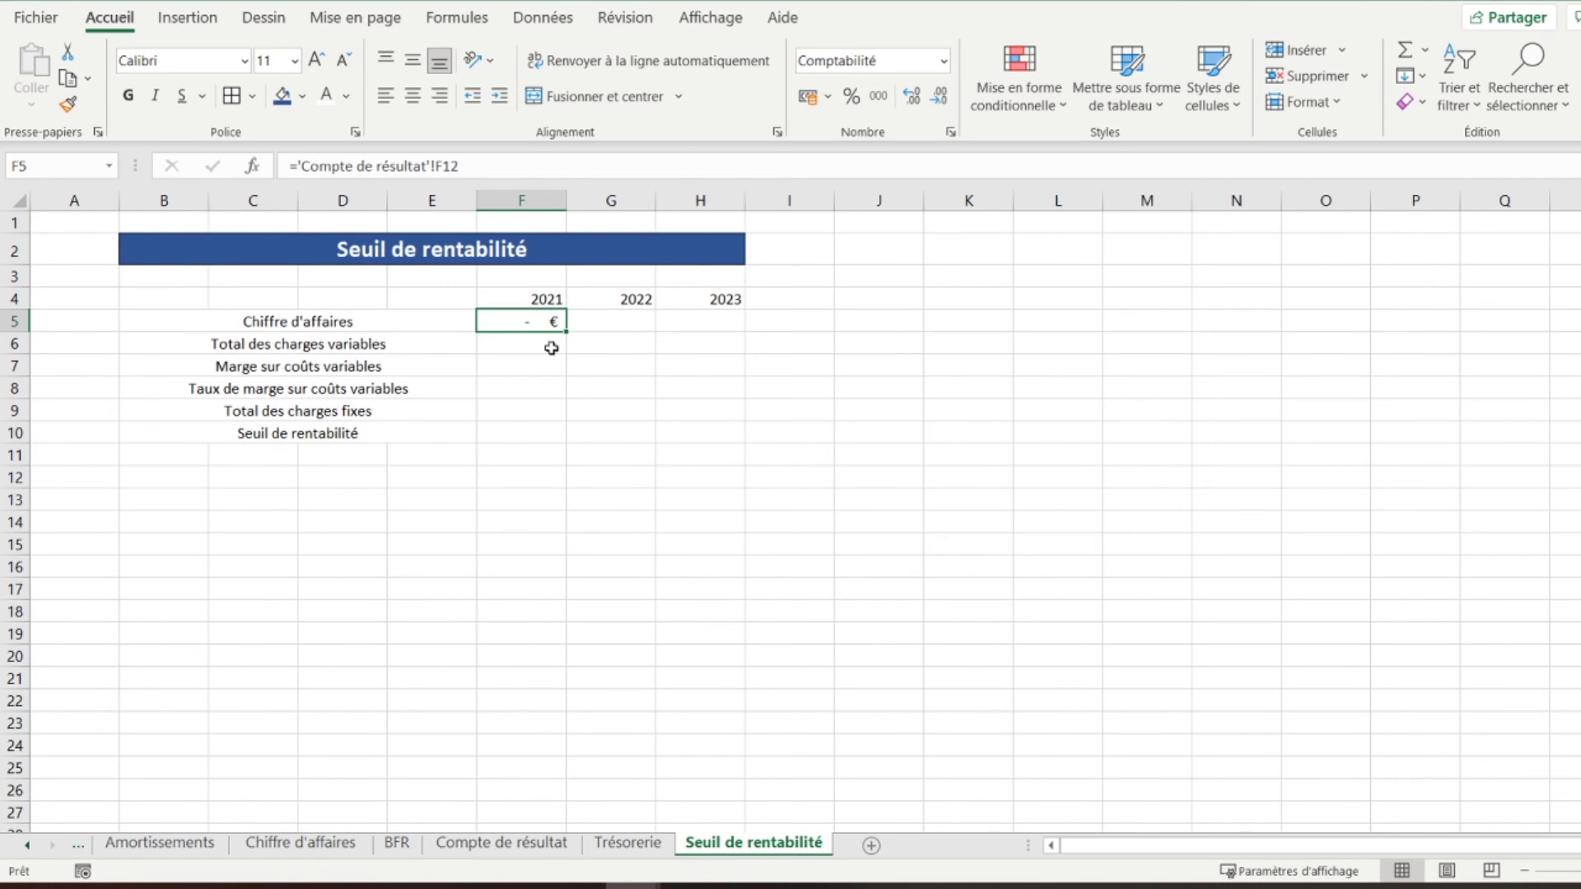
pyautogui.moveTo(566, 331); pyautogui.dragTo(712, 334)
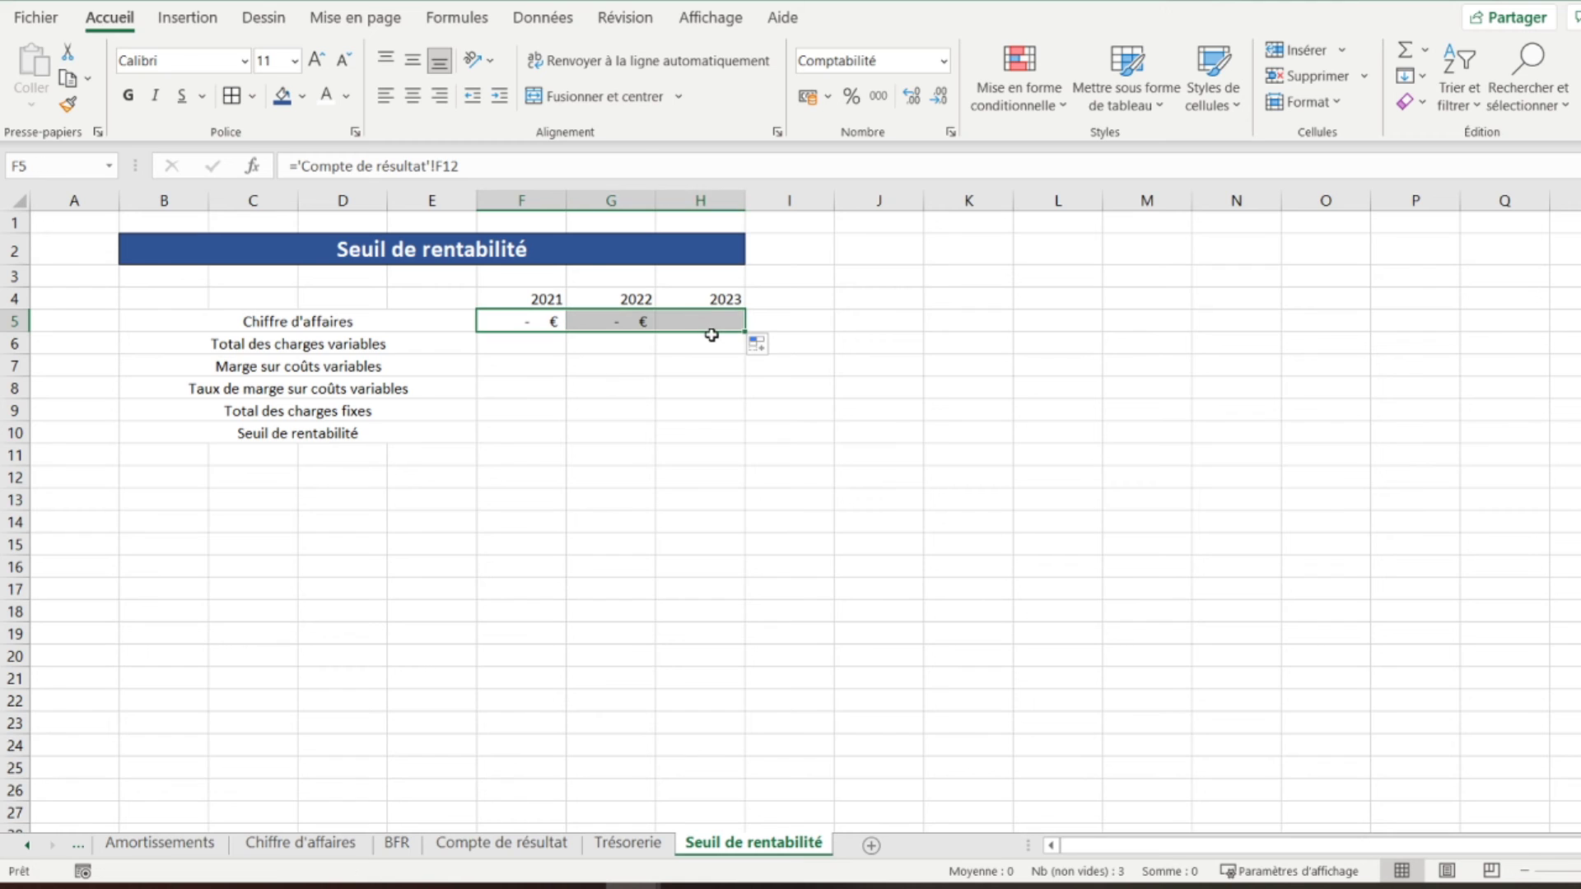
pyautogui.click(527, 344)
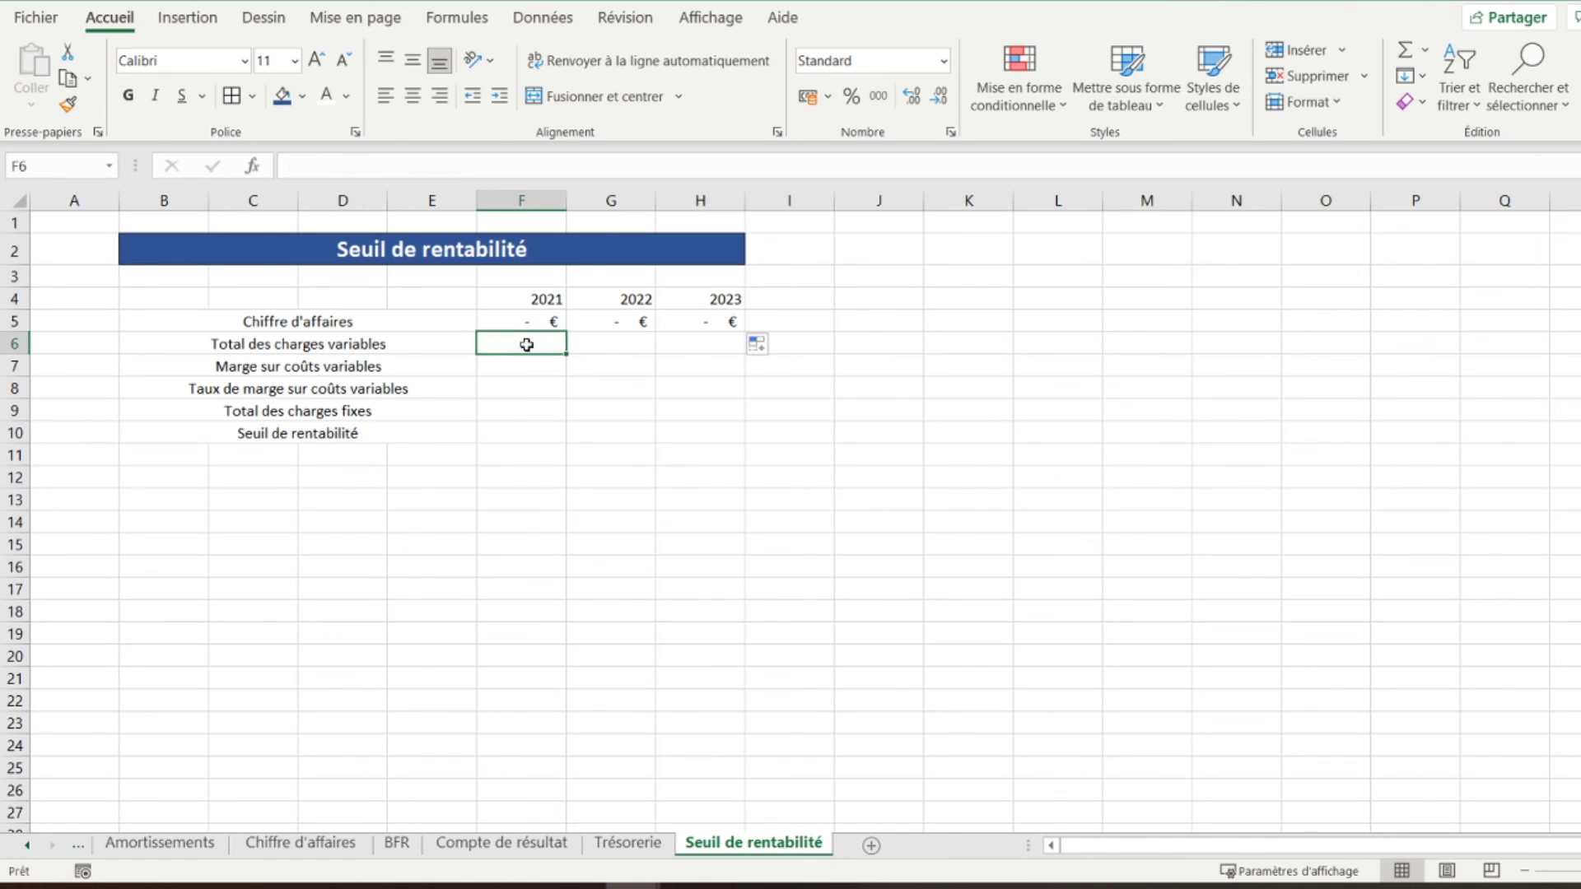
# Link F6 to the 2021 Achats (charges variables) total (F15) on the Compte de résultat sheet and fill the formula across to H6
pyautogui.write('=')
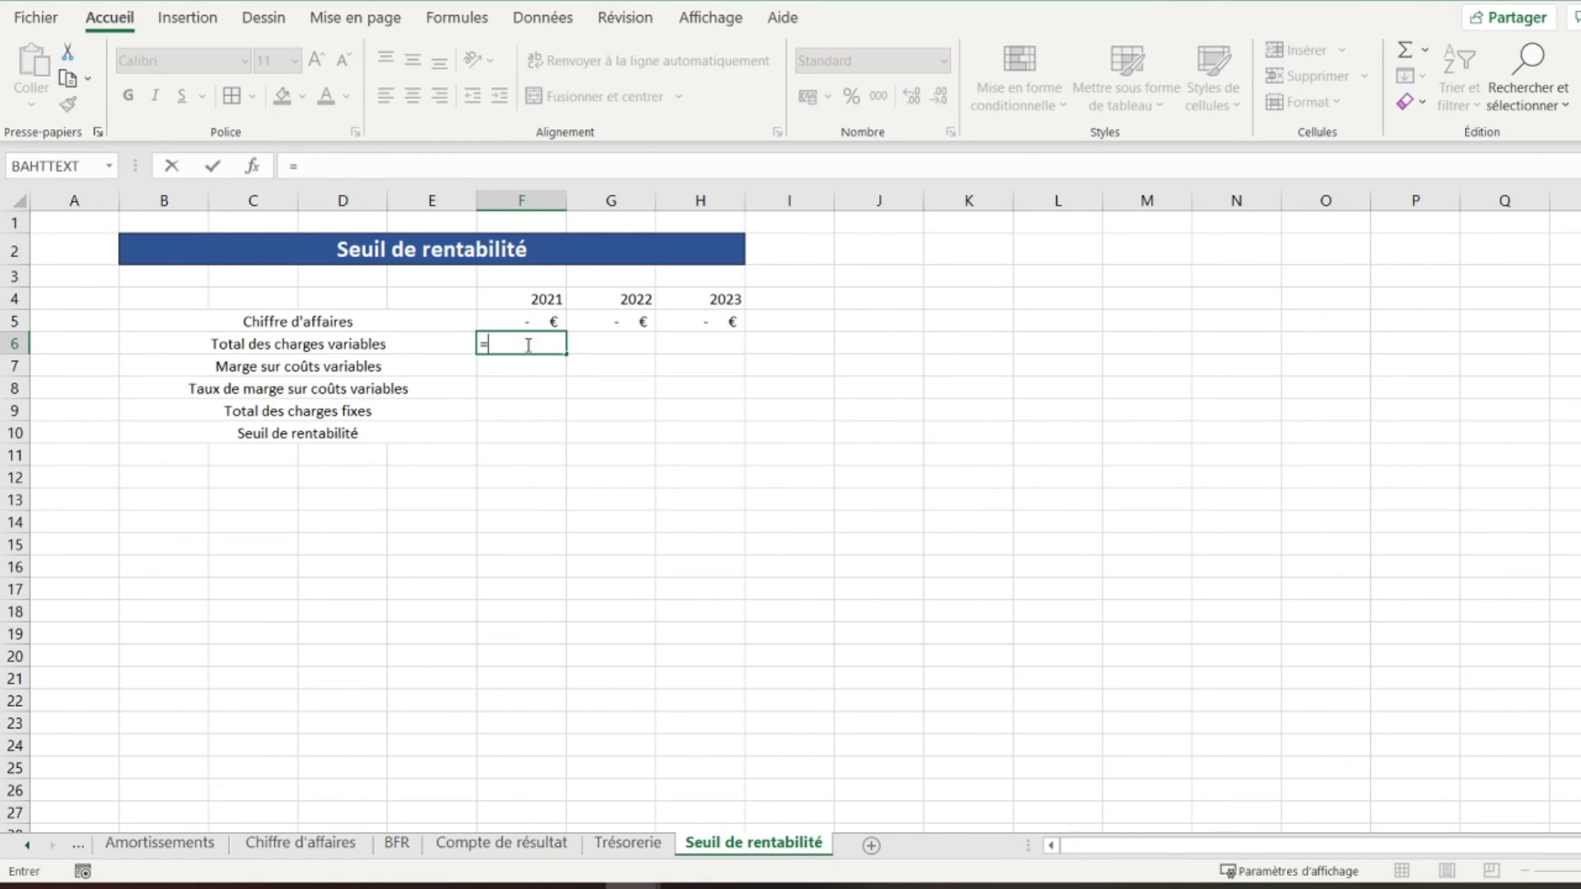
pyautogui.click(471, 848)
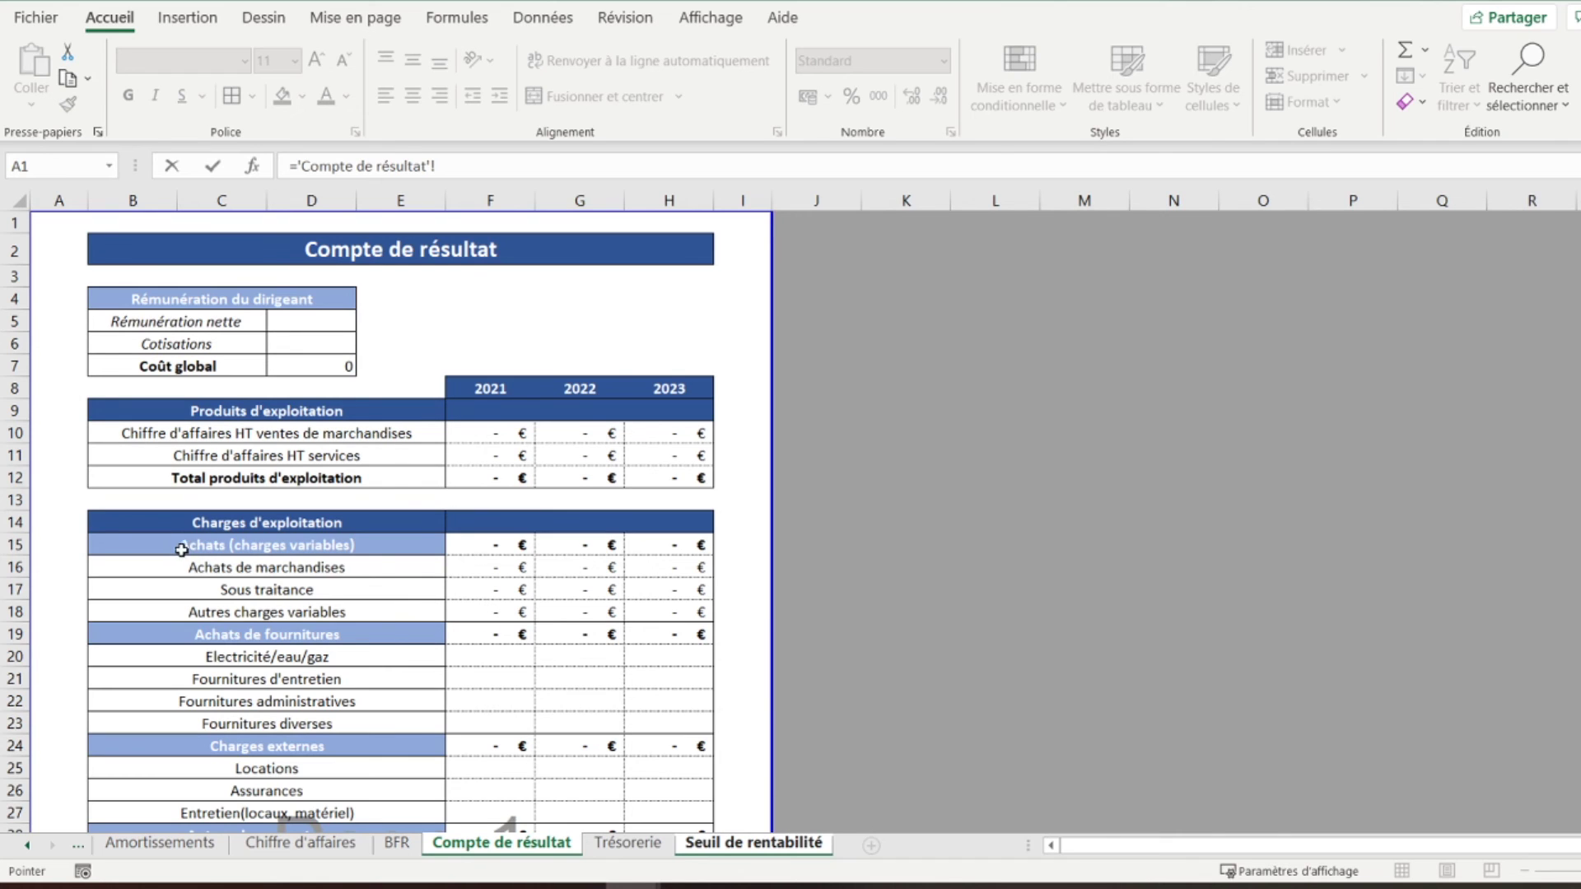
pyautogui.click(491, 543)
pyautogui.press('Return')
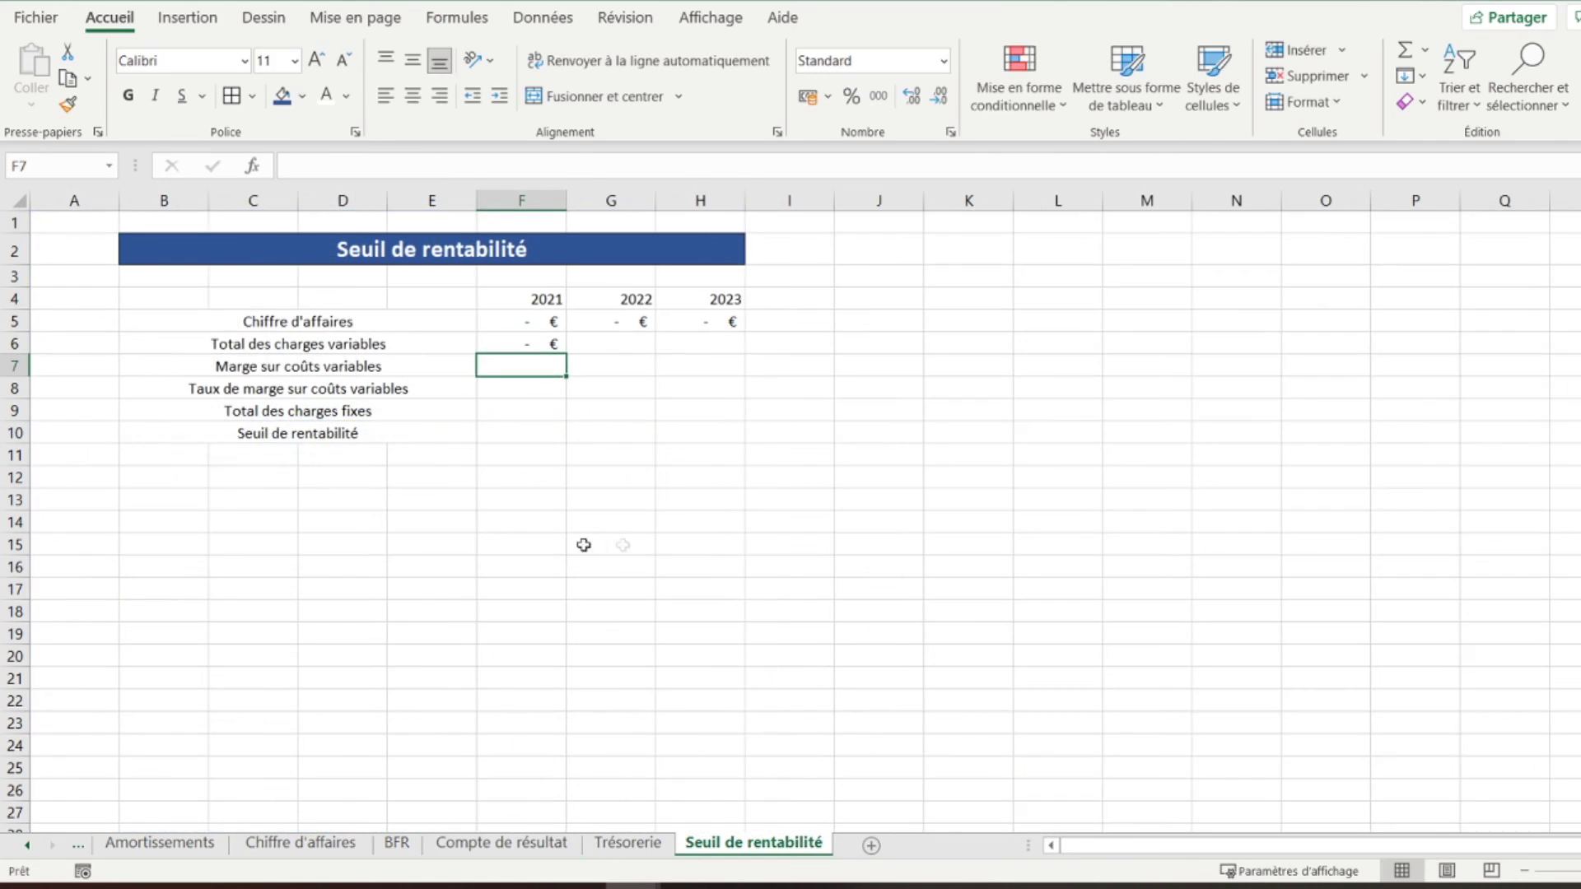
pyautogui.click(536, 344)
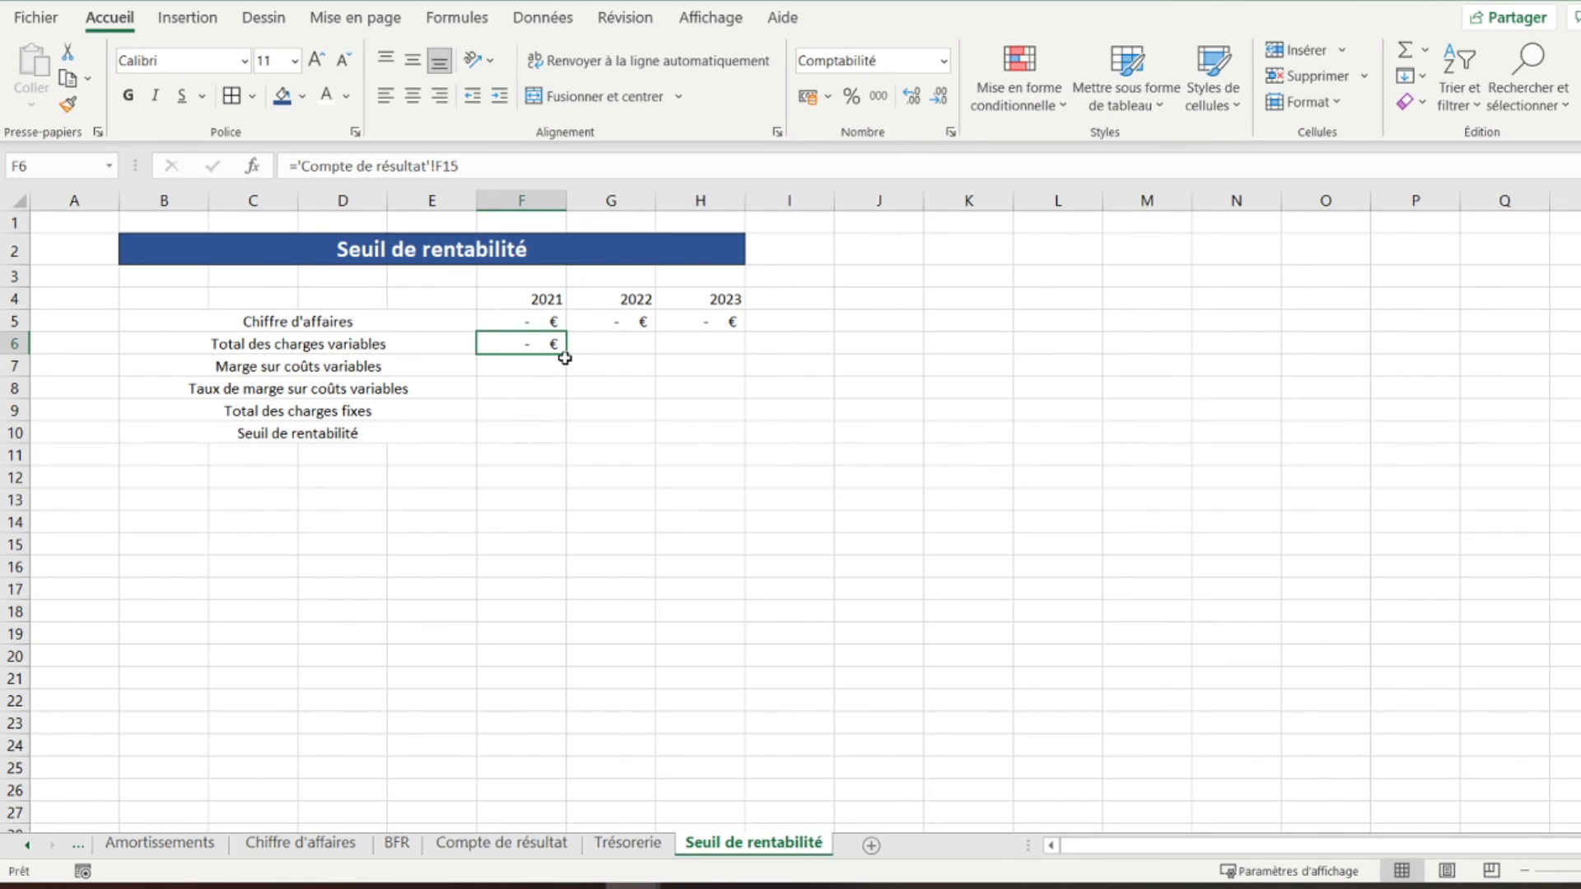
pyautogui.moveTo(569, 356); pyautogui.dragTo(716, 363)
# Calculate the Marge sur coûts variables in F7 with =F5-F6 and fill the formula across to H7
pyautogui.click(521, 364)
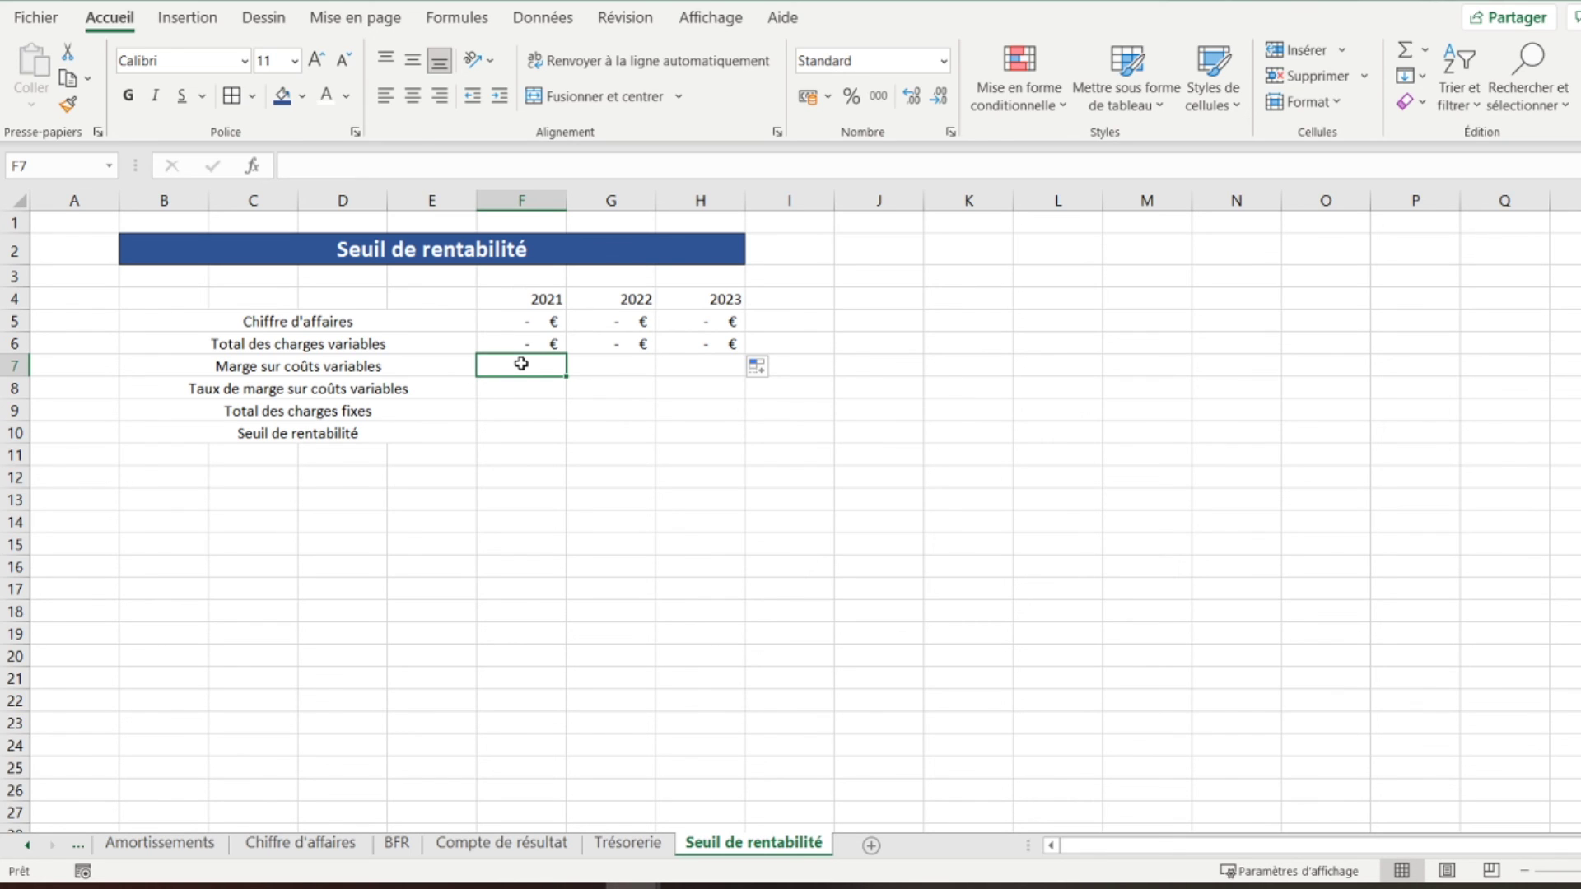
pyautogui.write('=')
pyautogui.press('Up')
pyautogui.press('Up')
pyautogui.write('-')
pyautogui.press('Up')
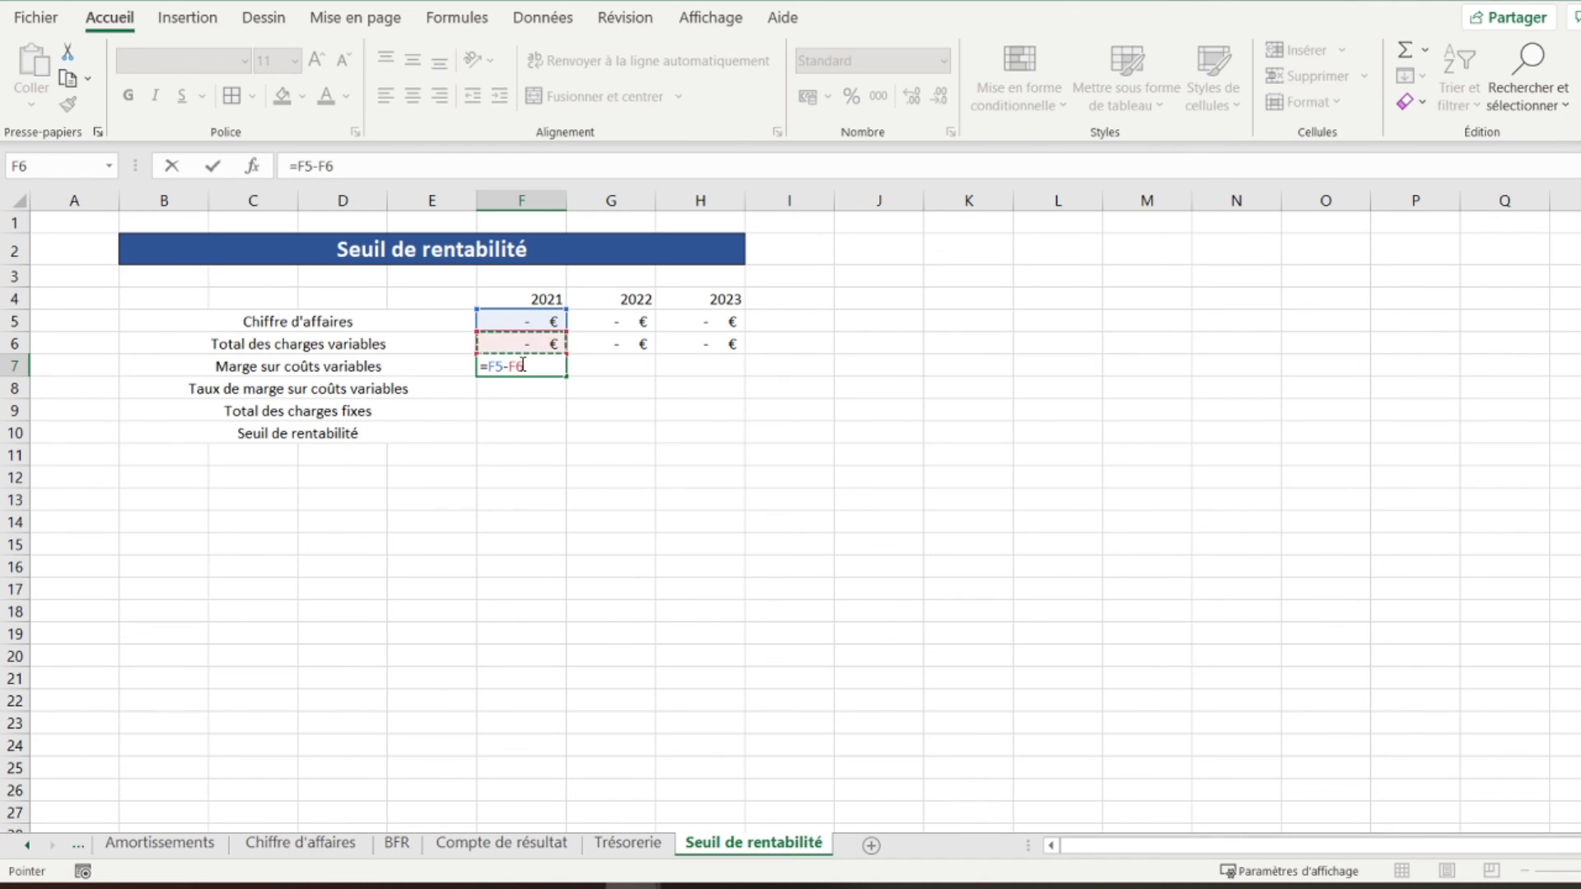
pyautogui.press('Return')
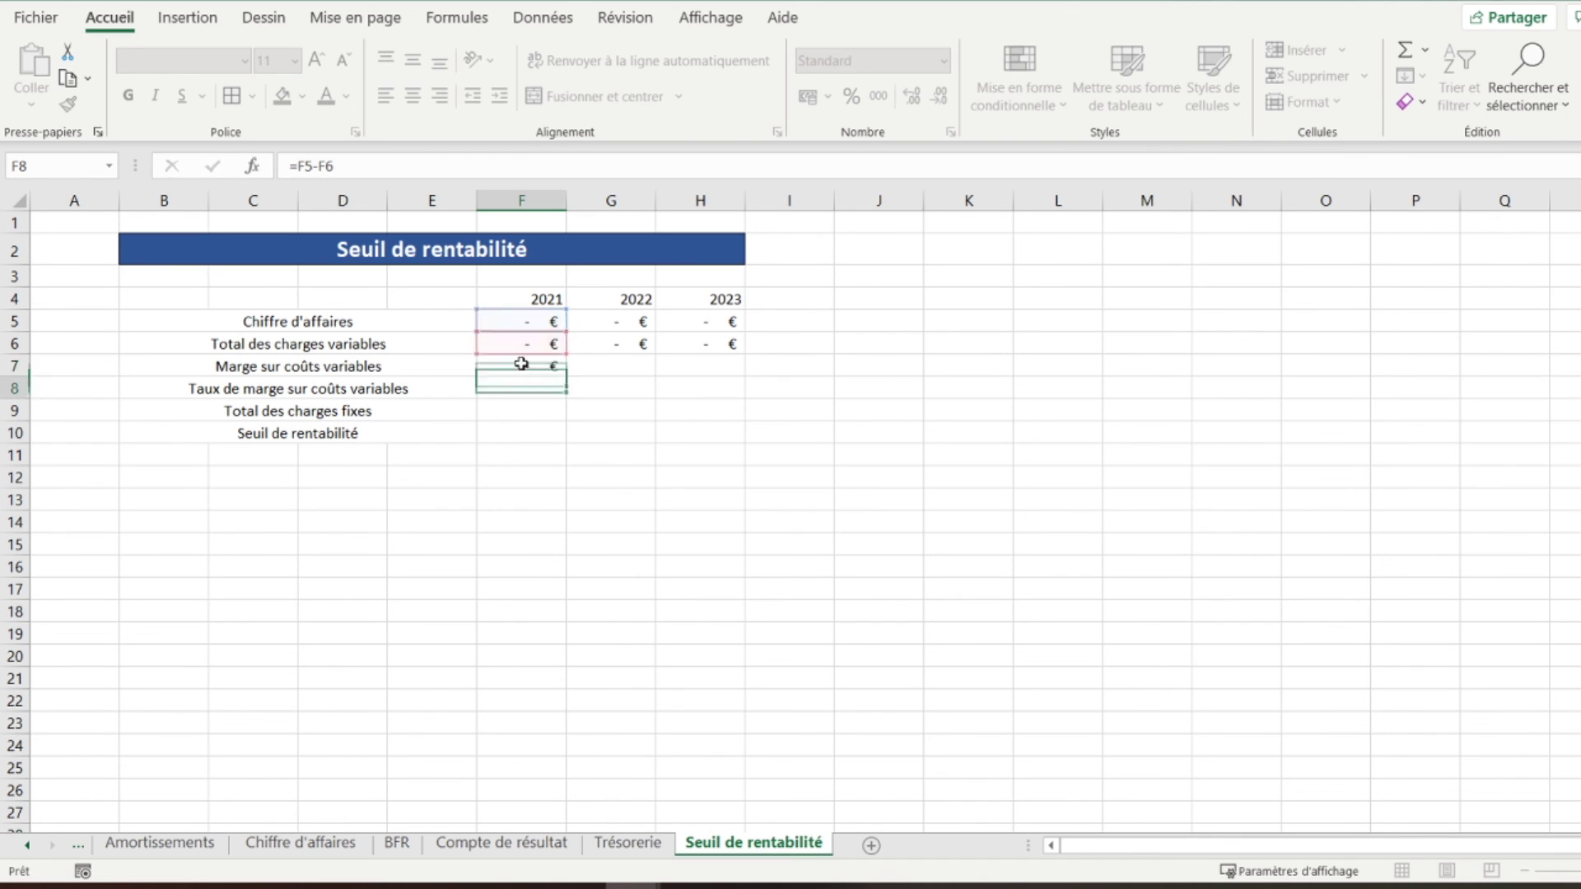
pyautogui.click(529, 368)
pyautogui.moveTo(566, 379); pyautogui.dragTo(724, 378)
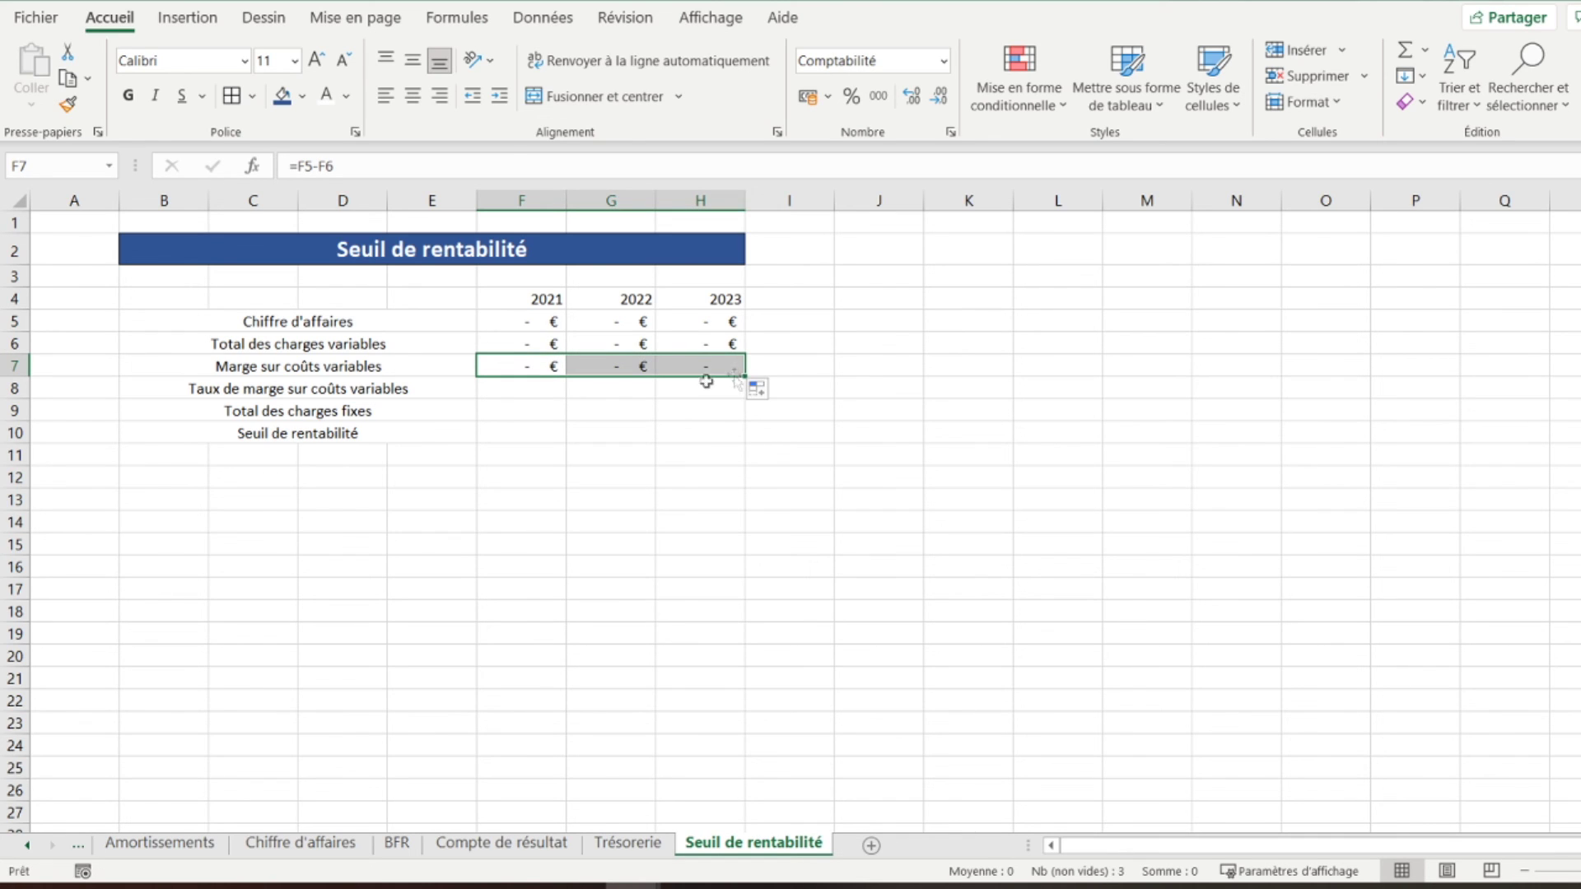
# Calculate the Taux de marge sur coûts variables in F8 with =F7/F5 and fill the formula across to H8
pyautogui.click(516, 388)
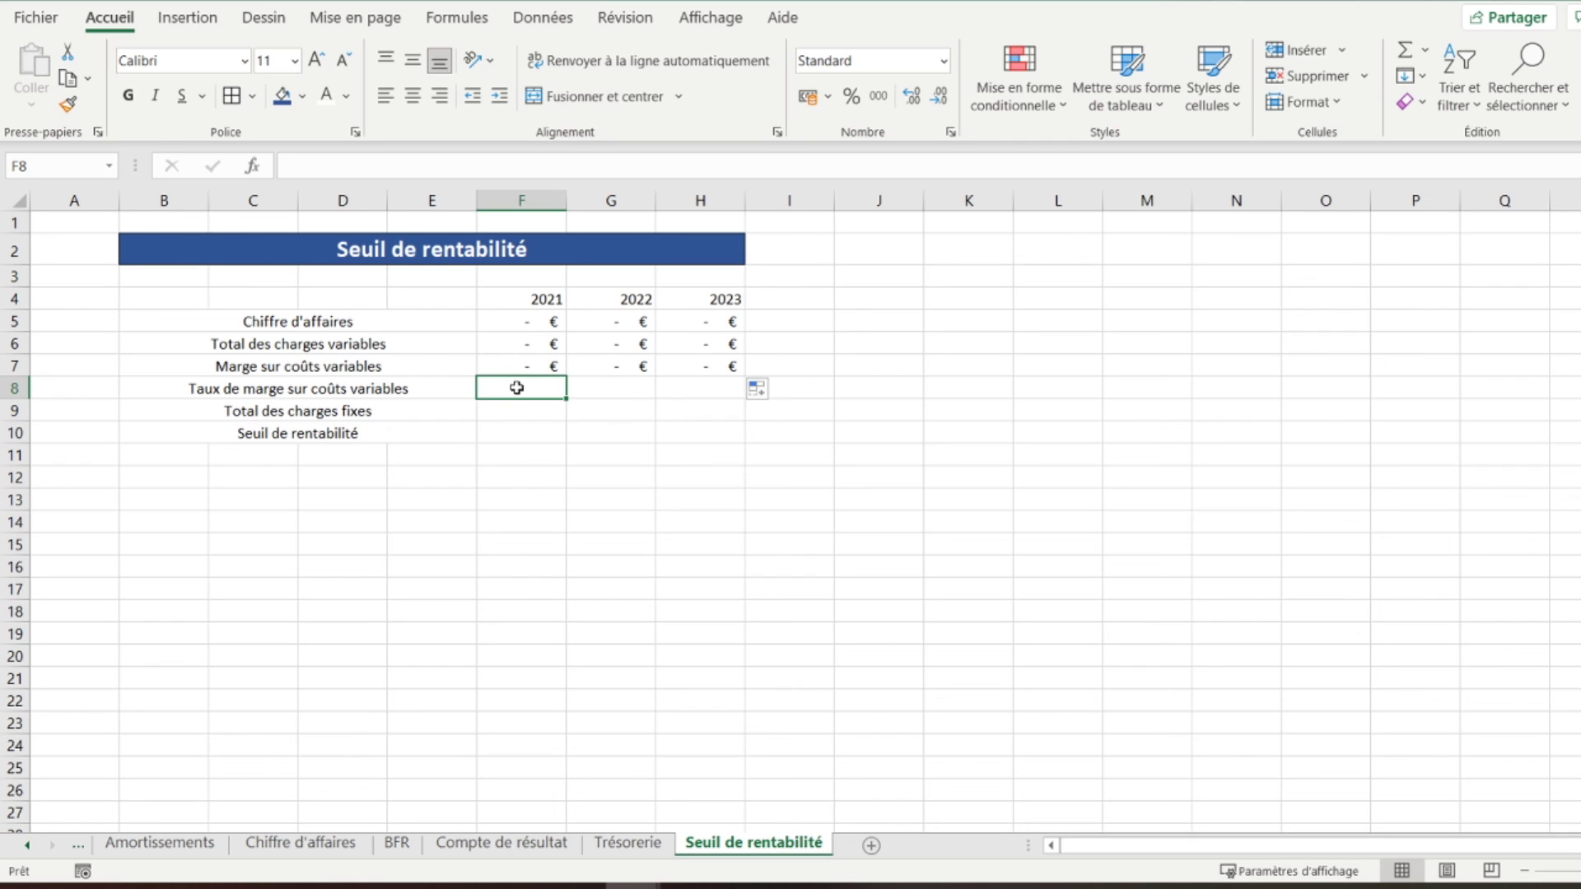
pyautogui.write('=')
pyautogui.press('Up')
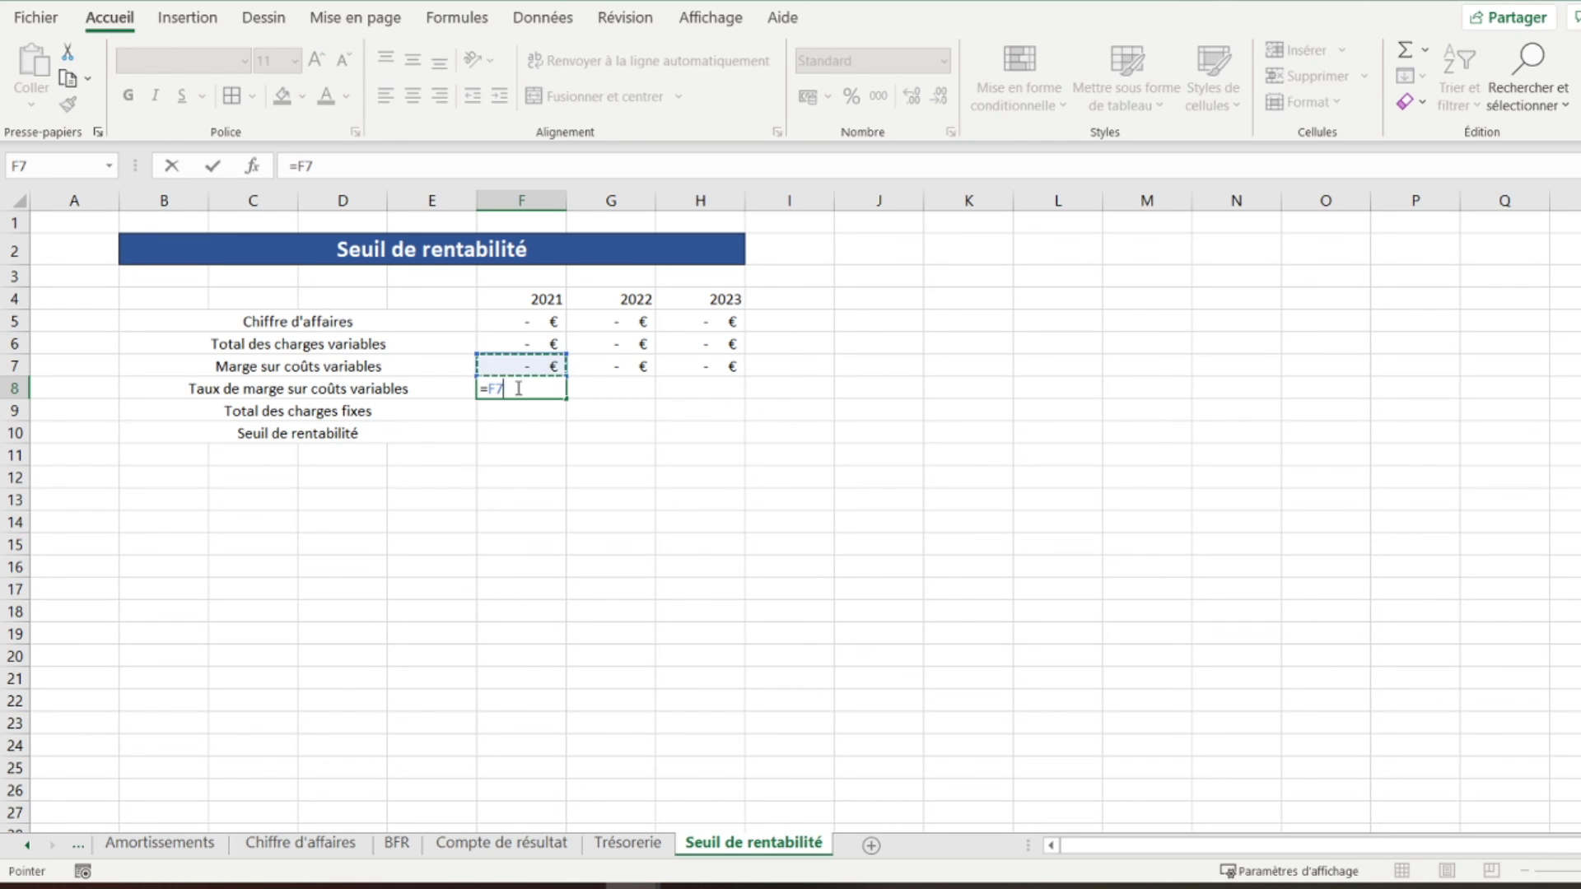
pyautogui.write('/')
pyautogui.click(500, 325)
pyautogui.press('Return')
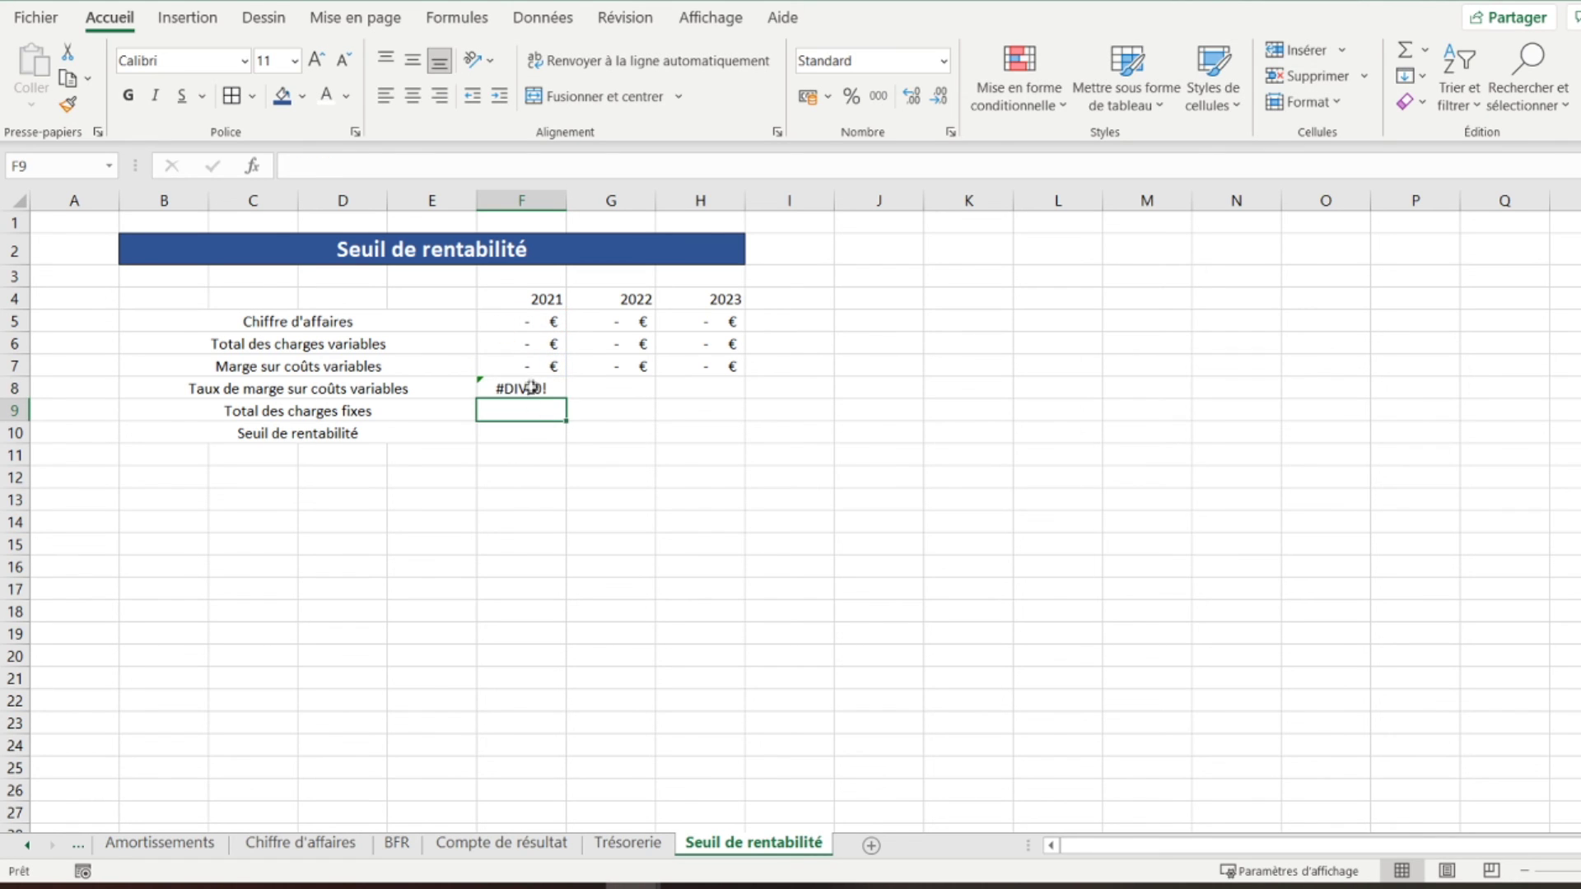
pyautogui.click(524, 391)
pyautogui.moveTo(570, 395); pyautogui.dragTo(765, 398)
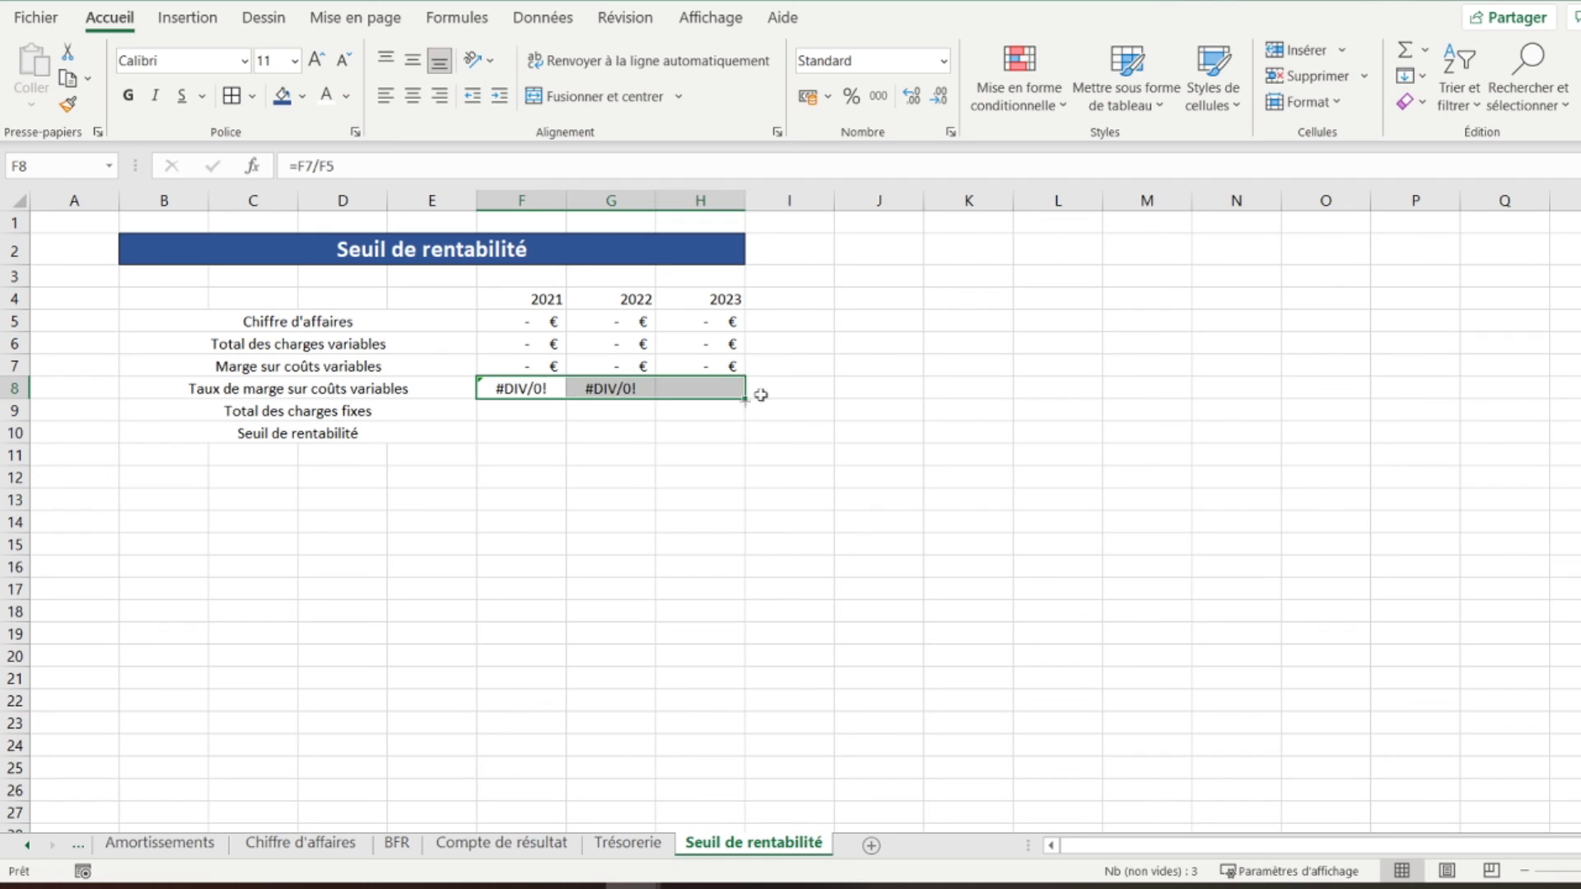
pyautogui.click(550, 388)
# Start the Total des charges fixes formula in F9 by adding F19, F24 and F28 from the Compte de résultat sheet
pyautogui.click(516, 408)
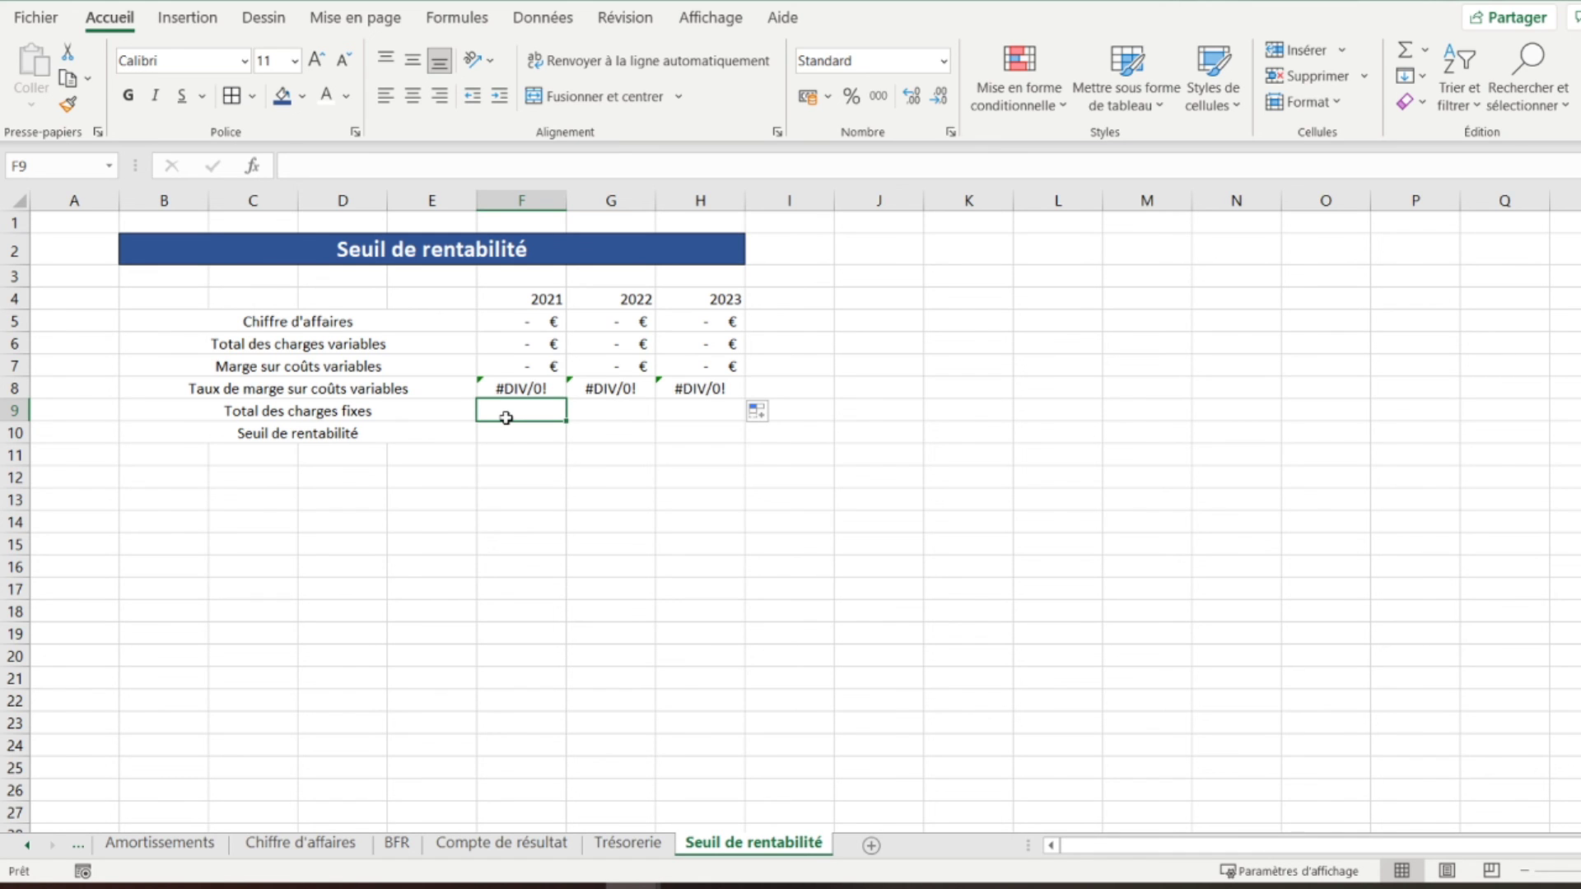
pyautogui.write('=')
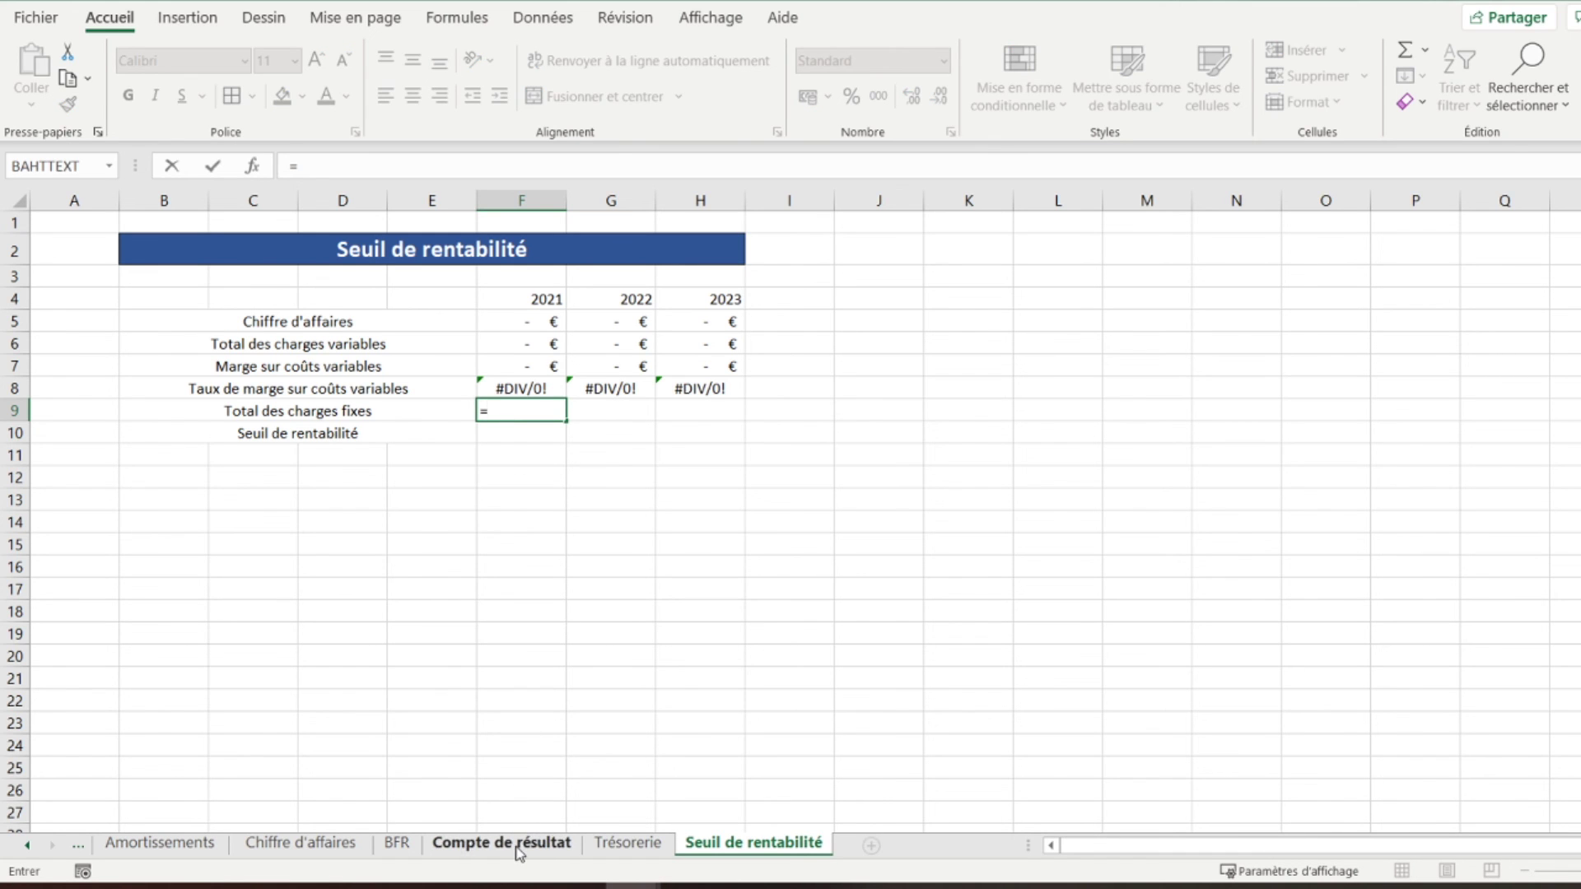
pyautogui.click(520, 845)
pyautogui.scroll(-5, 520, 623)
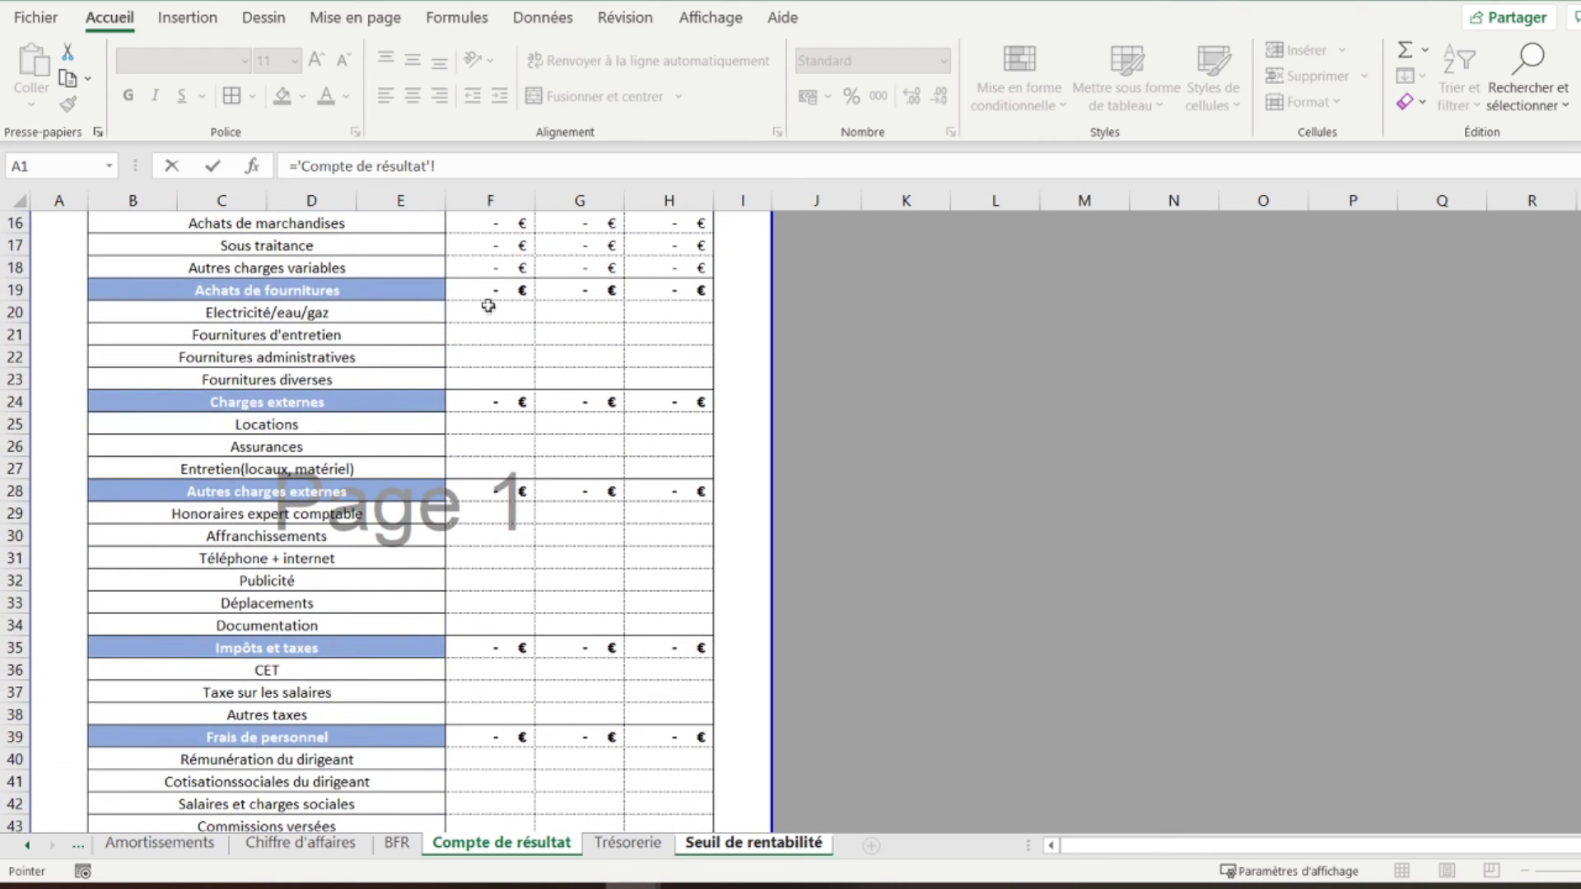
pyautogui.click(486, 286)
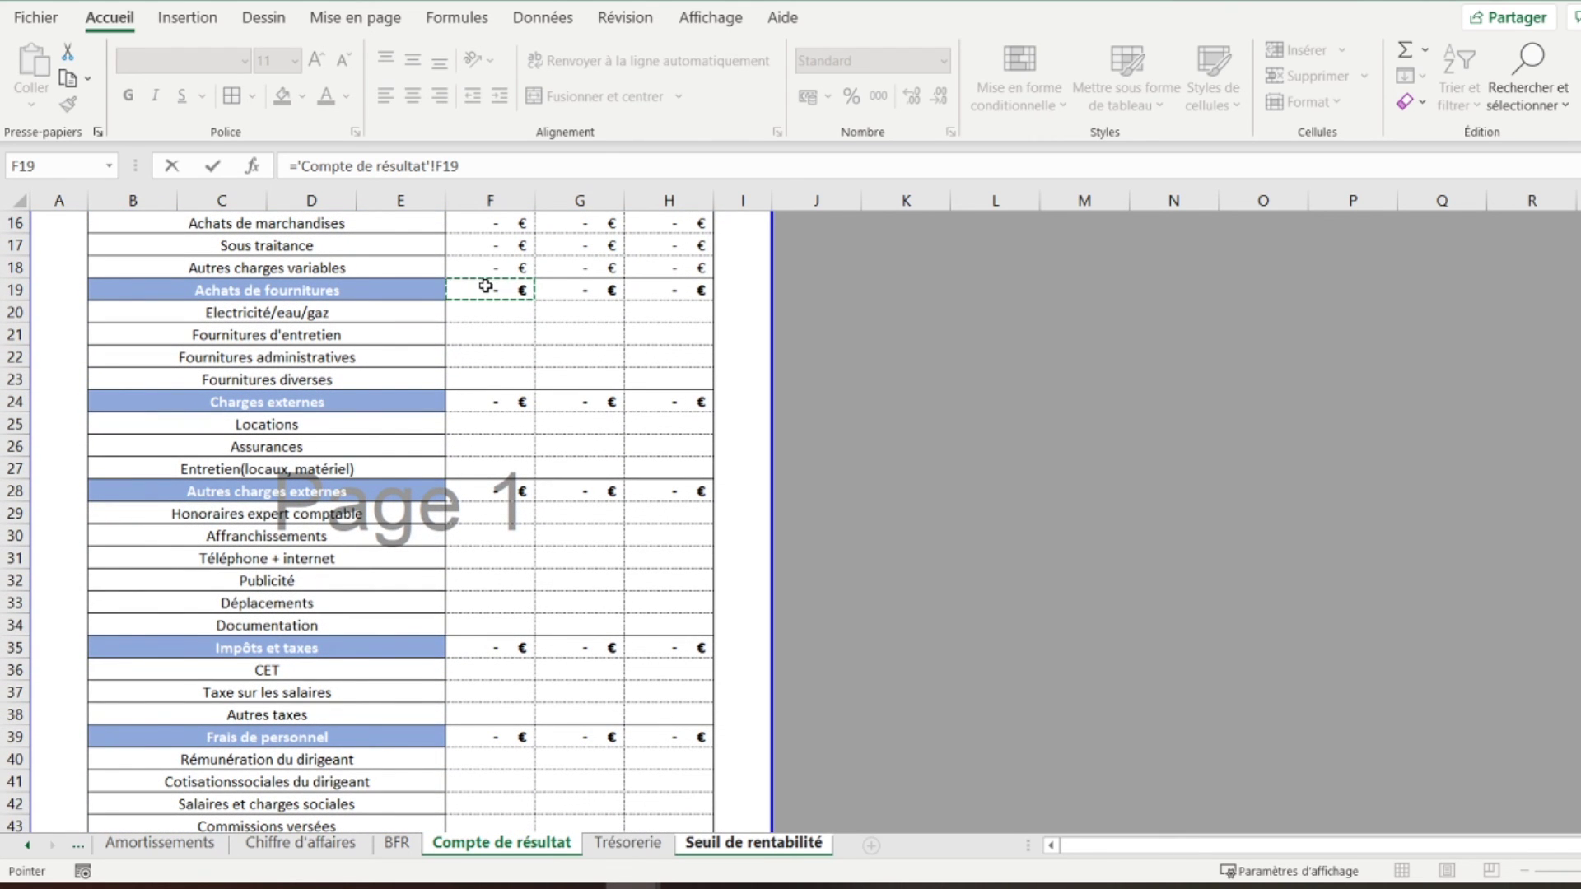
pyautogui.write('+')
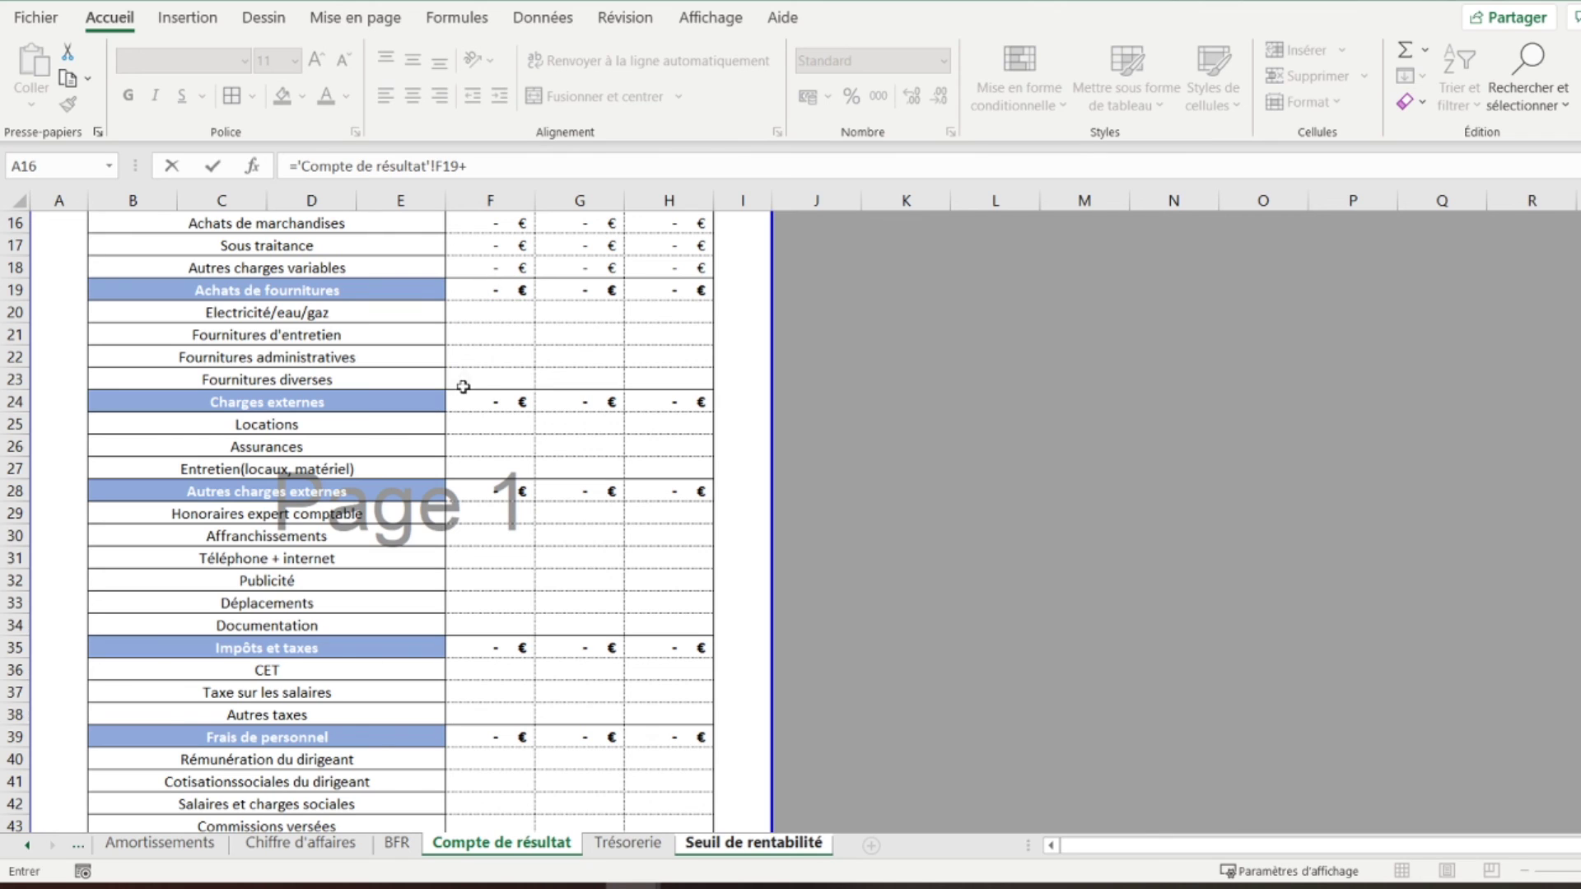
pyautogui.click(484, 399)
pyautogui.write('+')
pyautogui.click(491, 490)
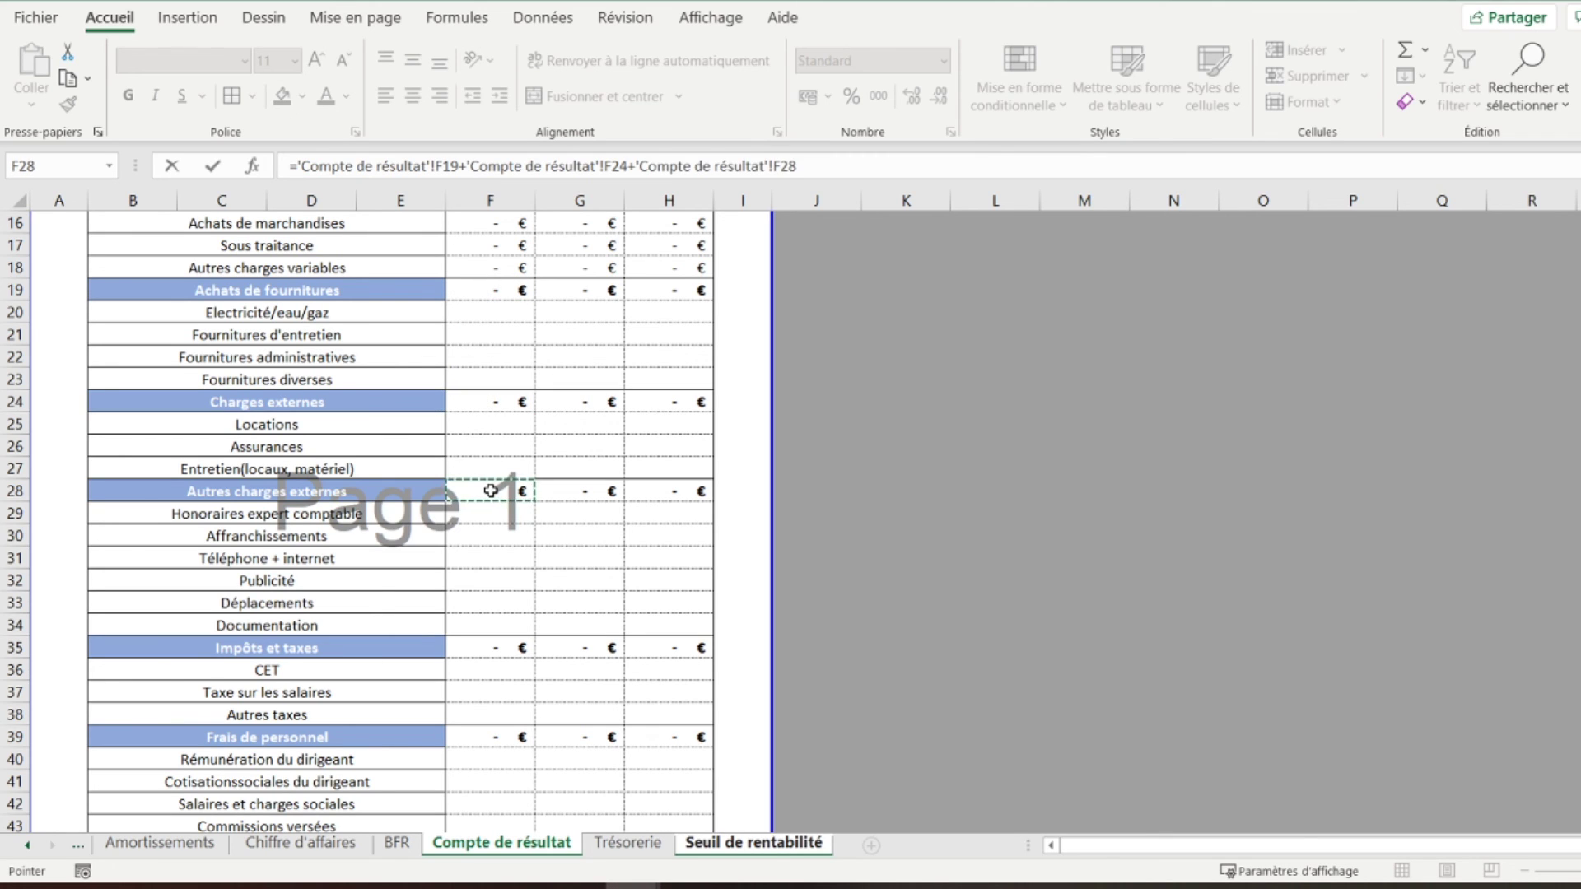
# Complete the F9 formula by adding F39 and F46 from the Compte de résultat sheet, and fill it across to H9
pyautogui.scroll(-1, 491, 491)
pyautogui.write('+')
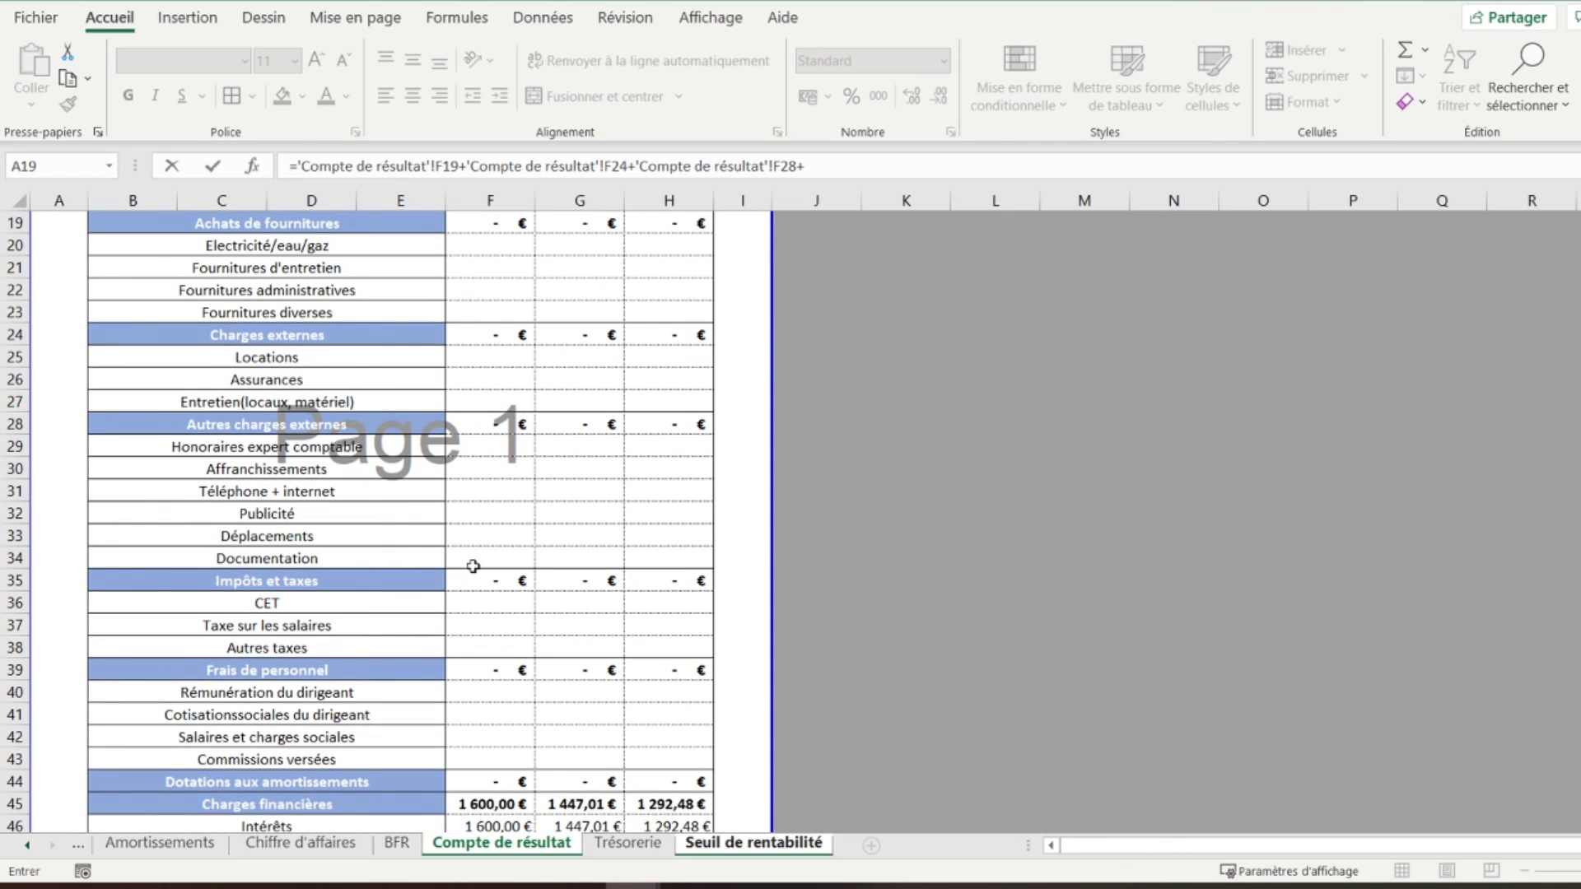
pyautogui.scroll(-4, 437, 567)
pyautogui.scroll(-1, 436, 567)
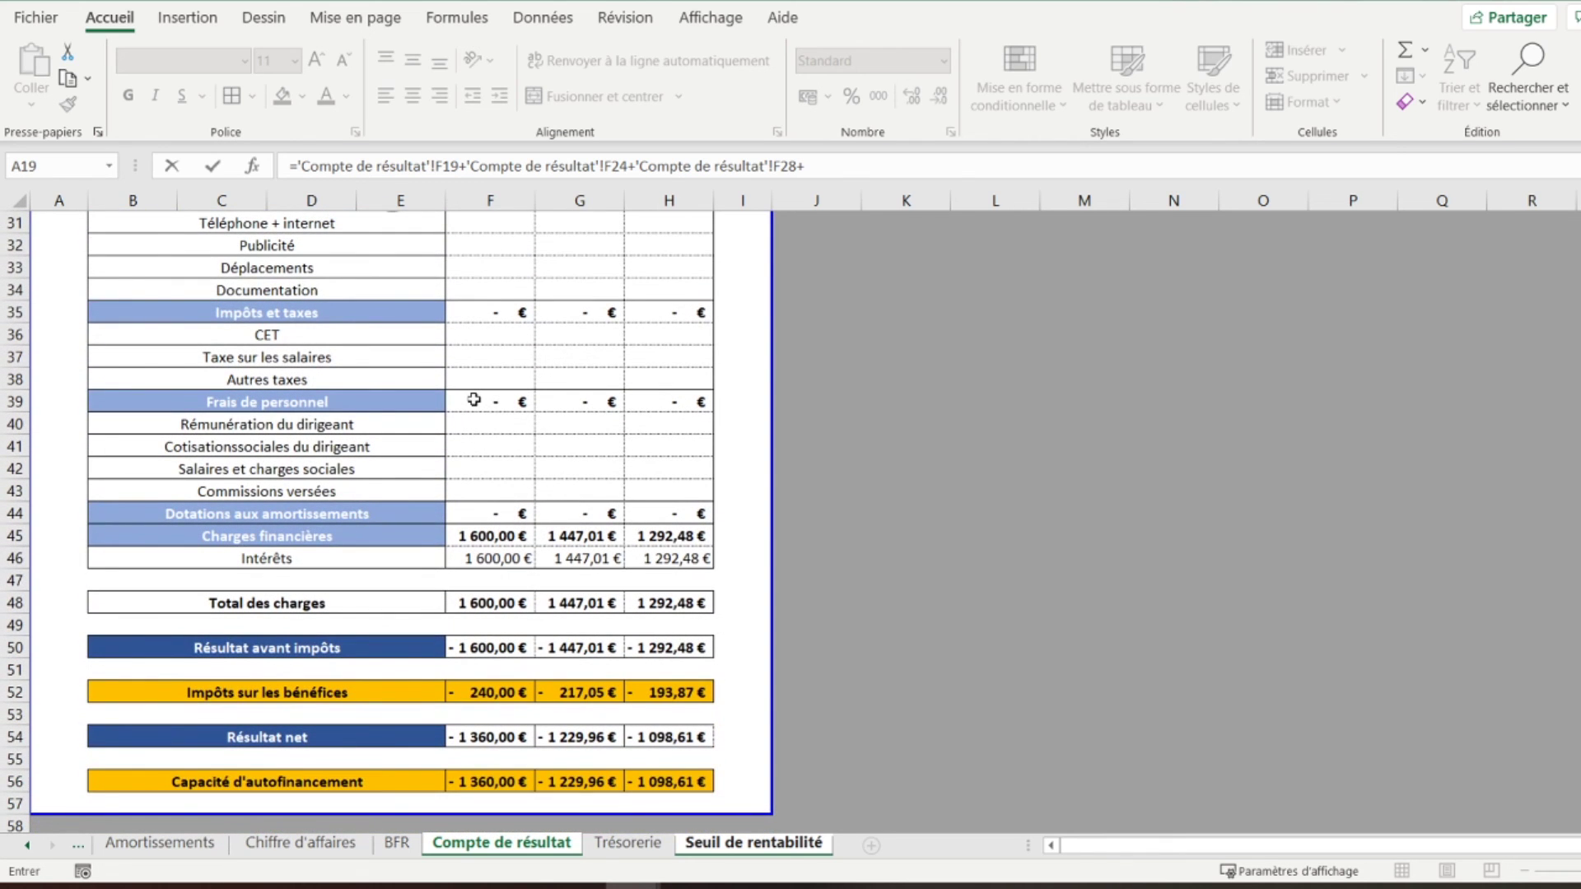
pyautogui.click(467, 406)
pyautogui.write('+')
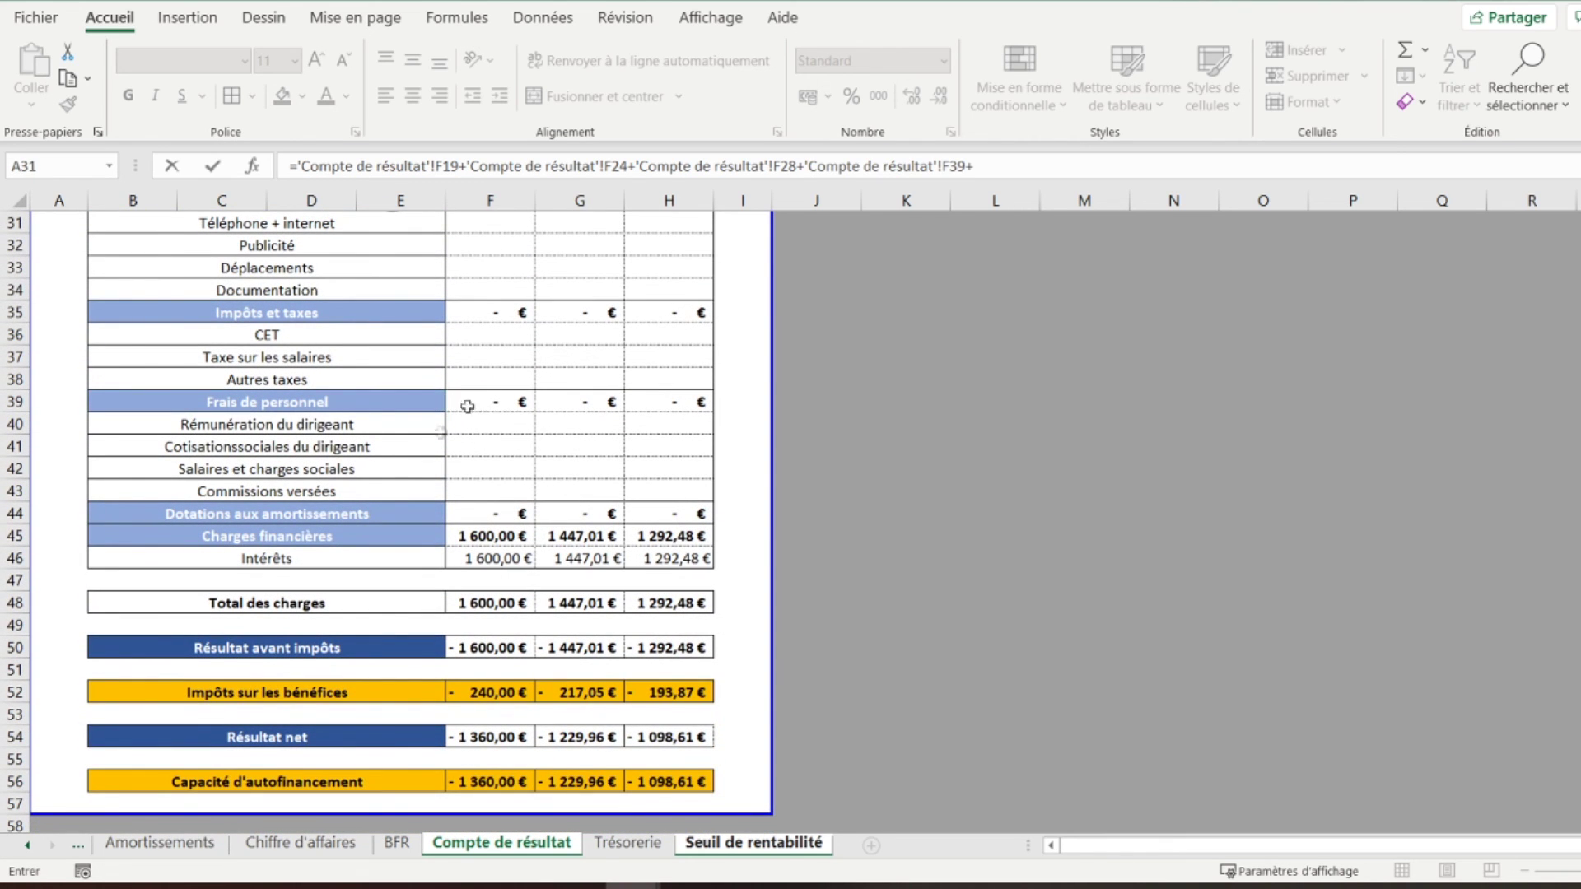
pyautogui.click(470, 561)
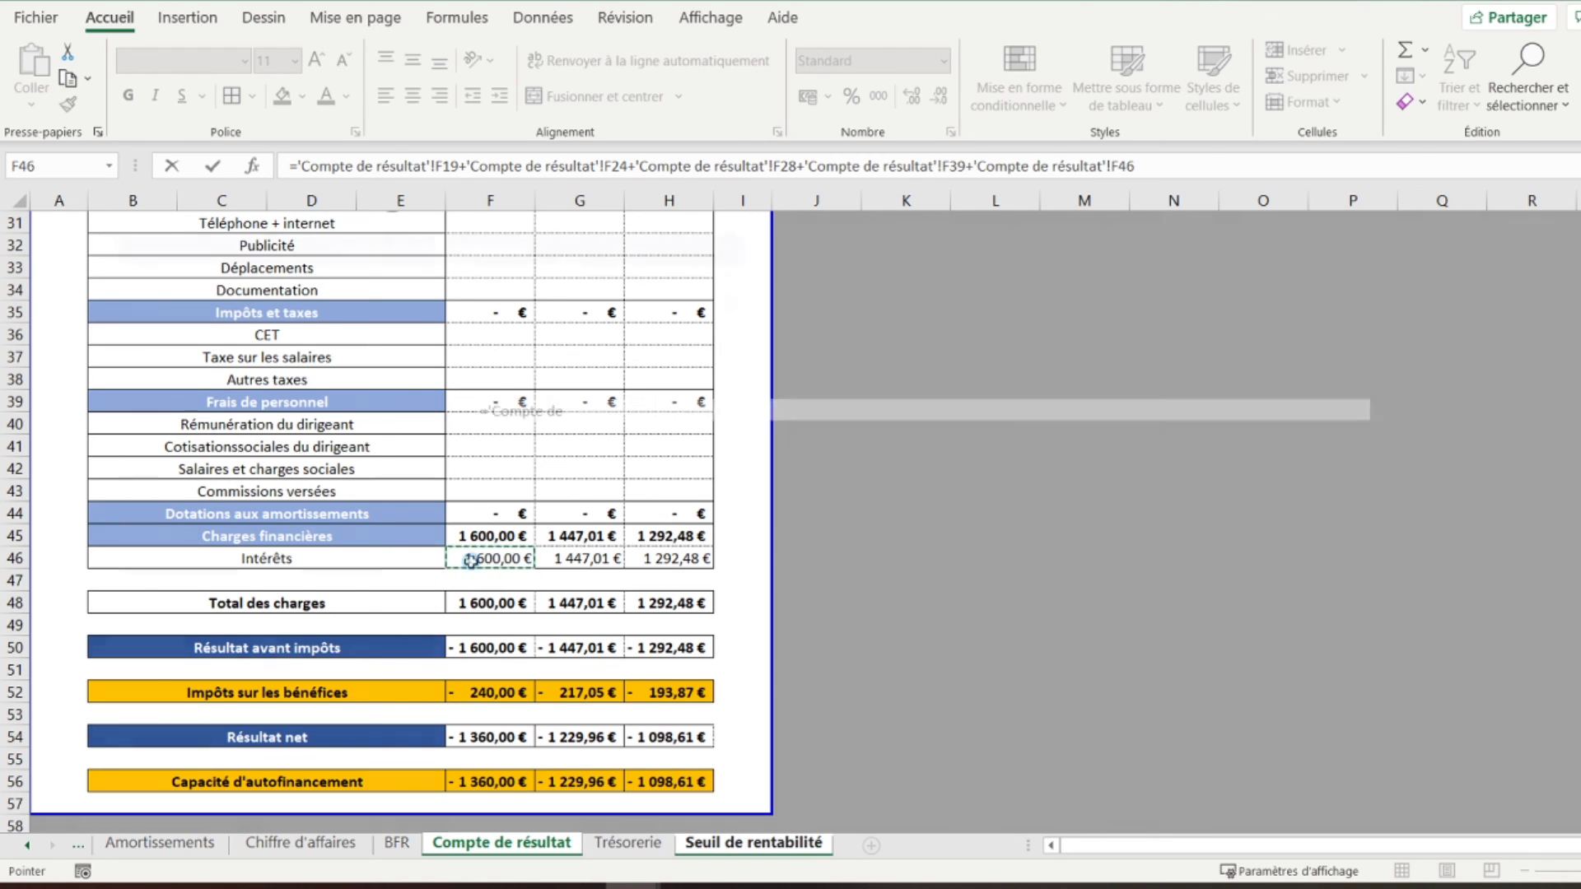
pyautogui.press('Return')
pyautogui.click(518, 416)
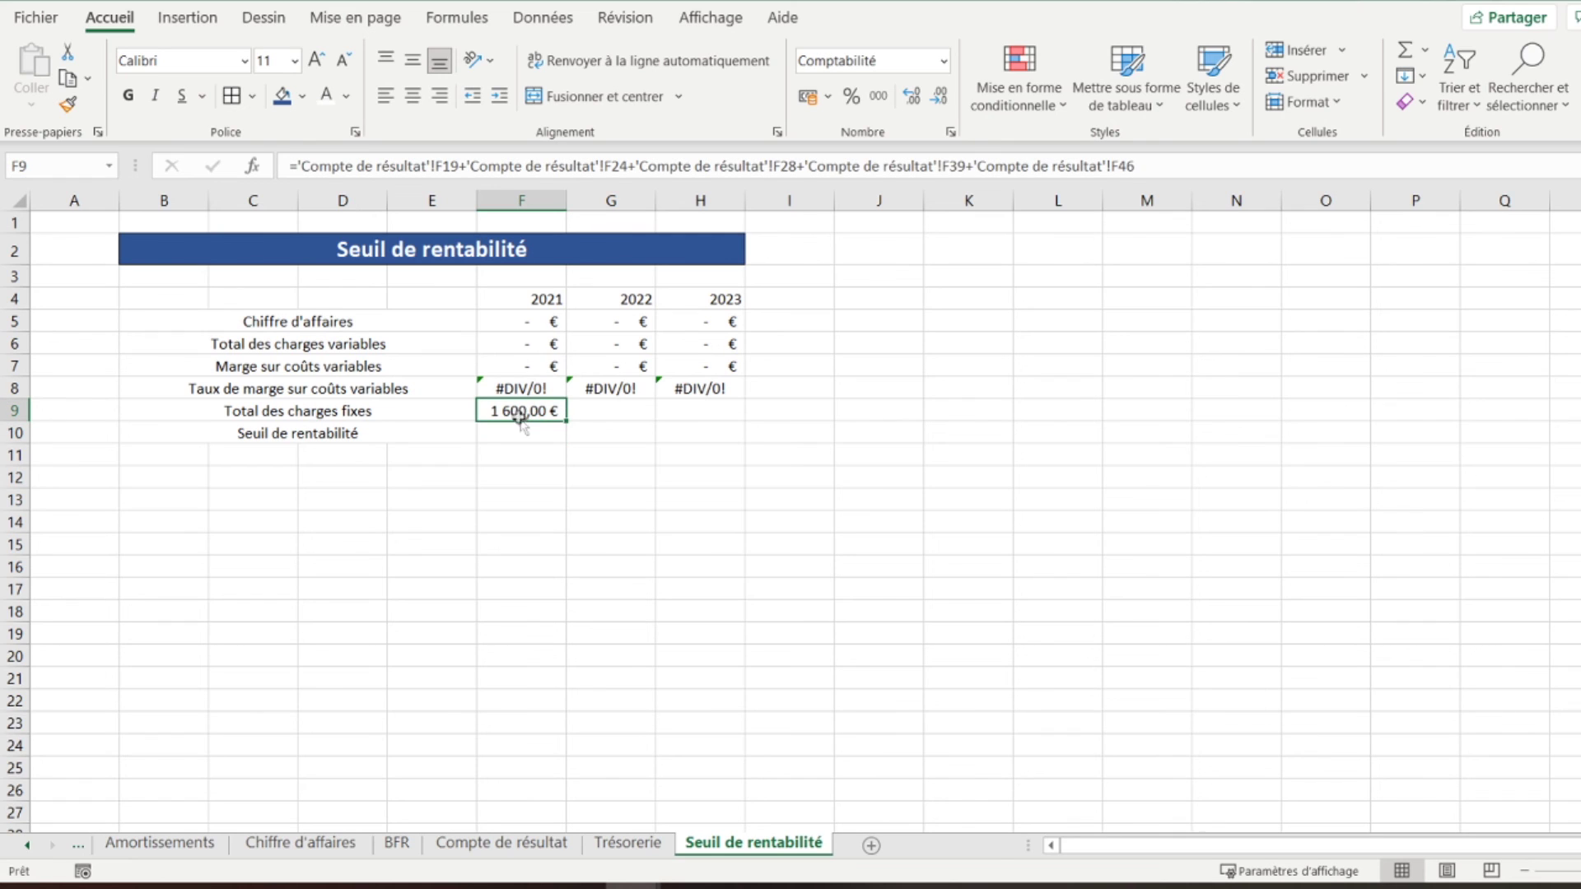
pyautogui.moveTo(565, 424); pyautogui.dragTo(723, 423)
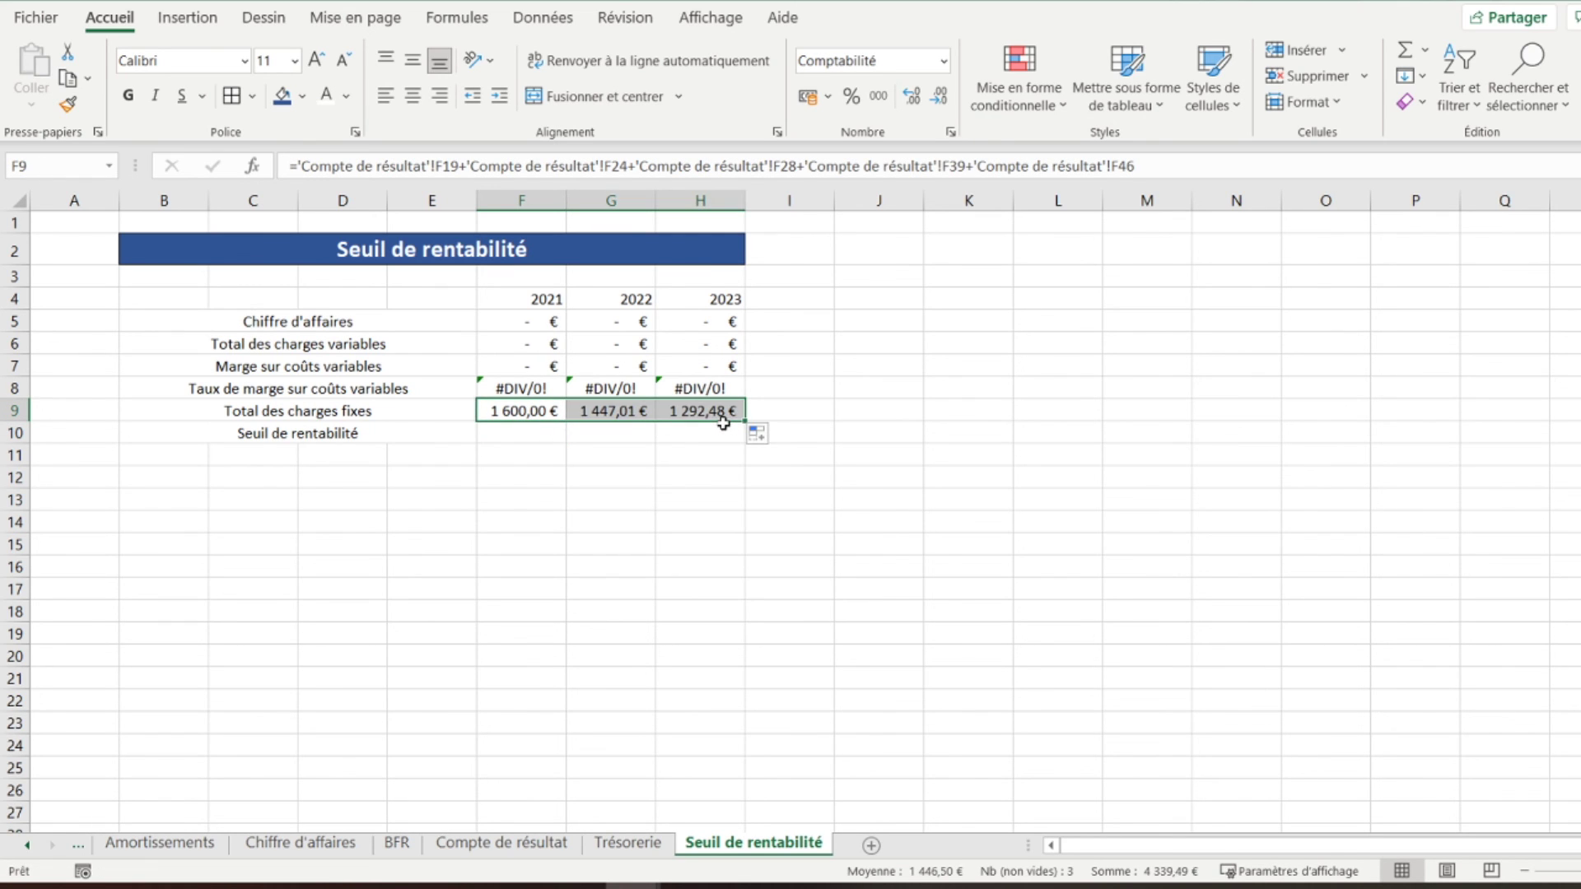
# Calculate the Seuil de rentabilité in F10 with =F9/F8 and fill the formula across to H10
pyautogui.click(518, 432)
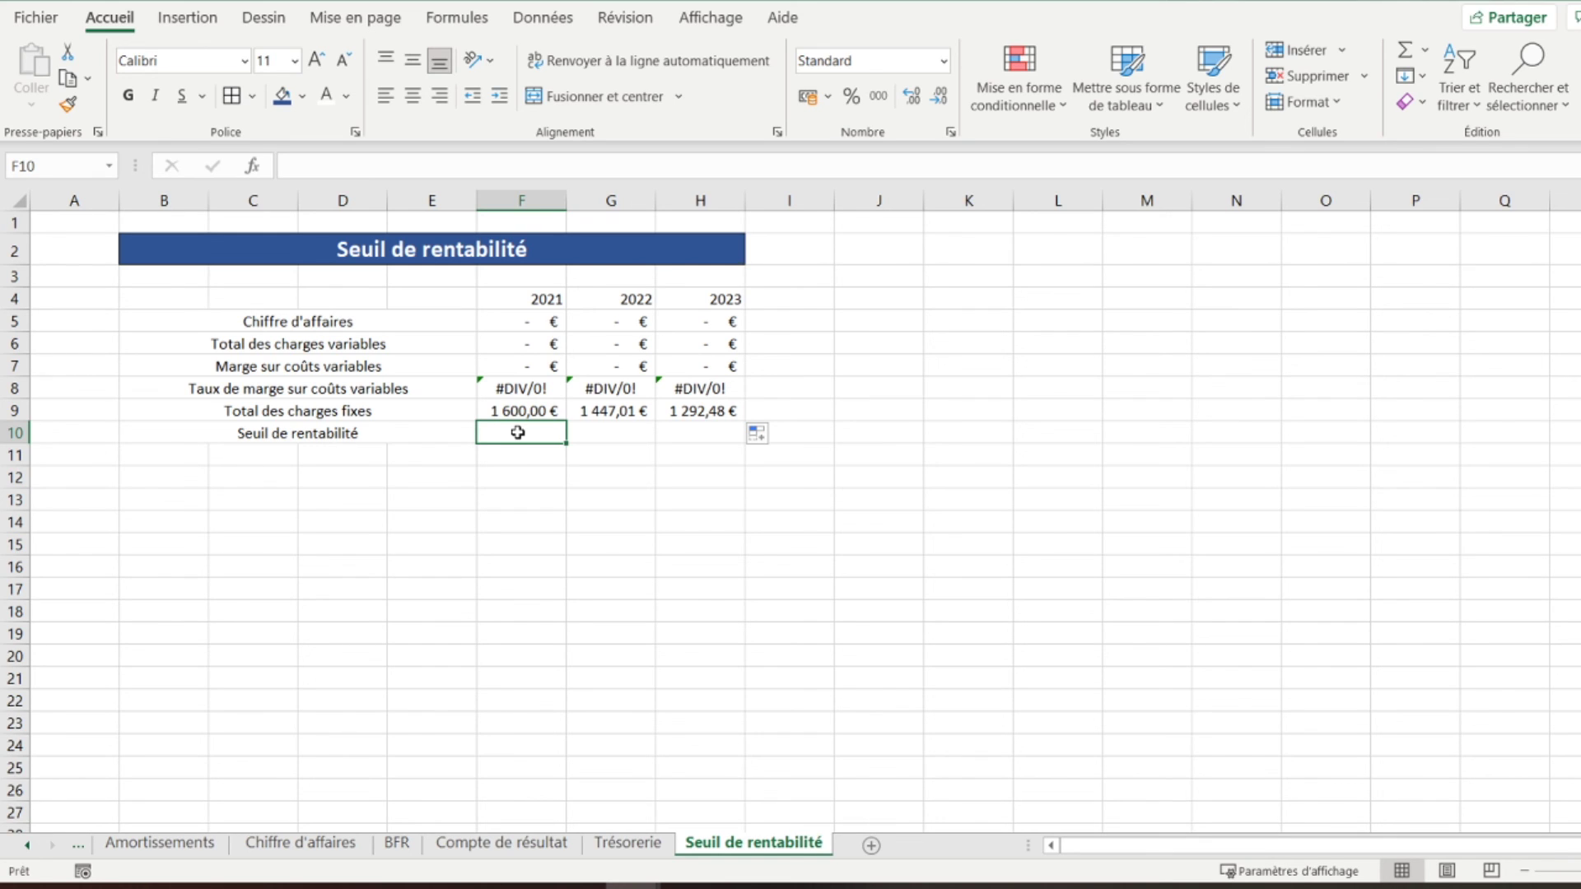
pyautogui.write('=')
pyautogui.press('Up')
pyautogui.write('/')
pyautogui.press('Up')
pyautogui.press('Up')
pyautogui.press('Return')
pyautogui.click(520, 432)
pyautogui.moveTo(568, 443); pyautogui.dragTo(744, 441)
# Format the year headings F4:H4 with a dark blue fill and bold white text
pyautogui.moveTo(506, 296); pyautogui.dragTo(700, 302)
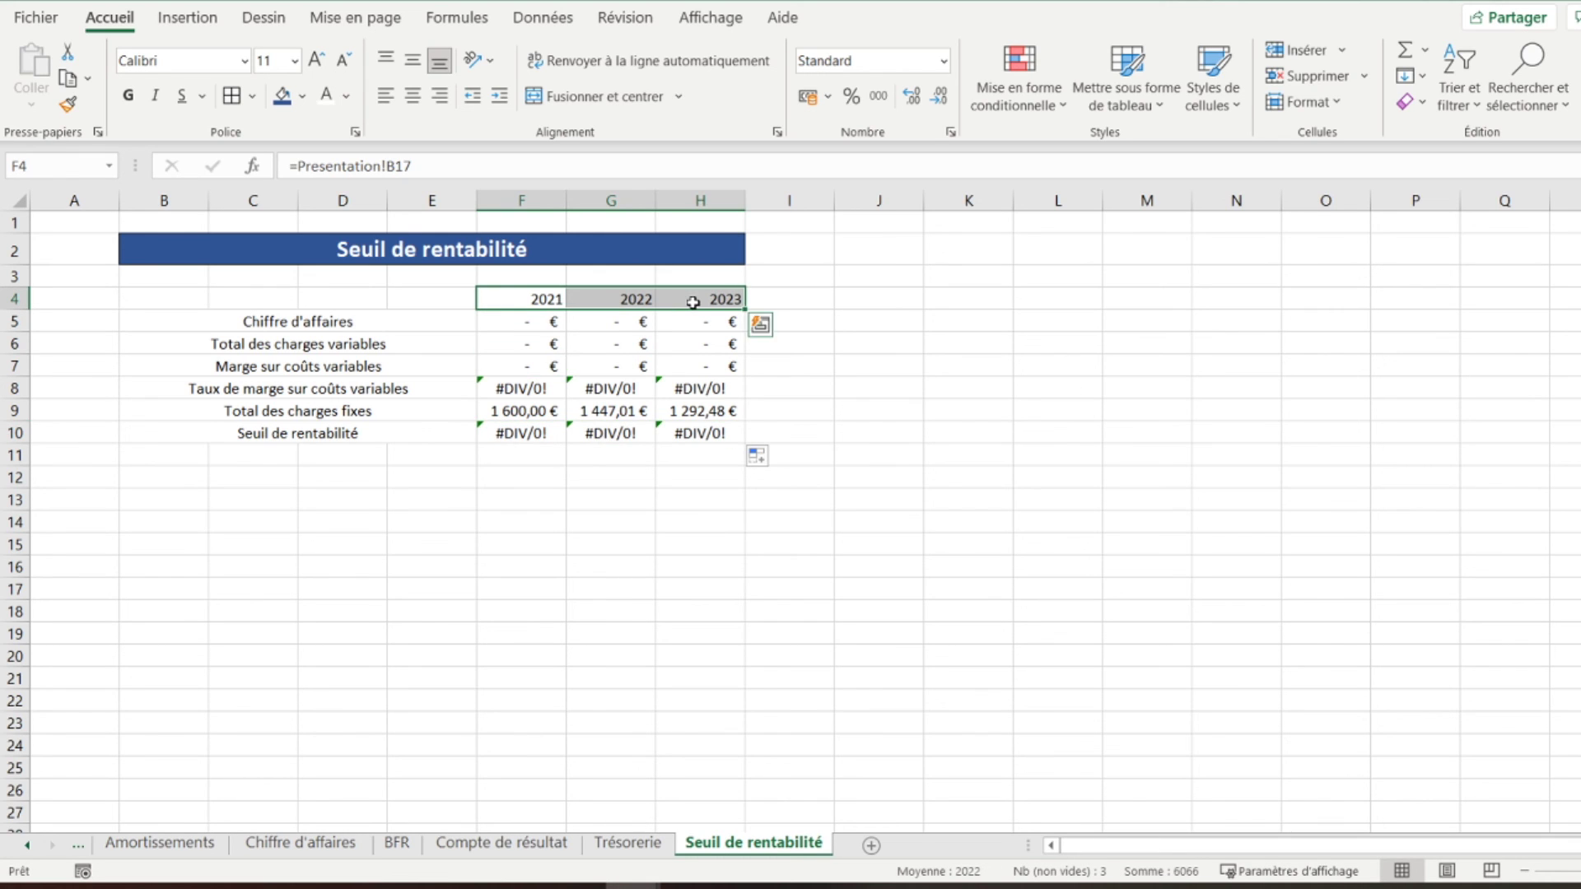
pyautogui.click(285, 99)
pyautogui.click(326, 96)
pyautogui.click(128, 95)
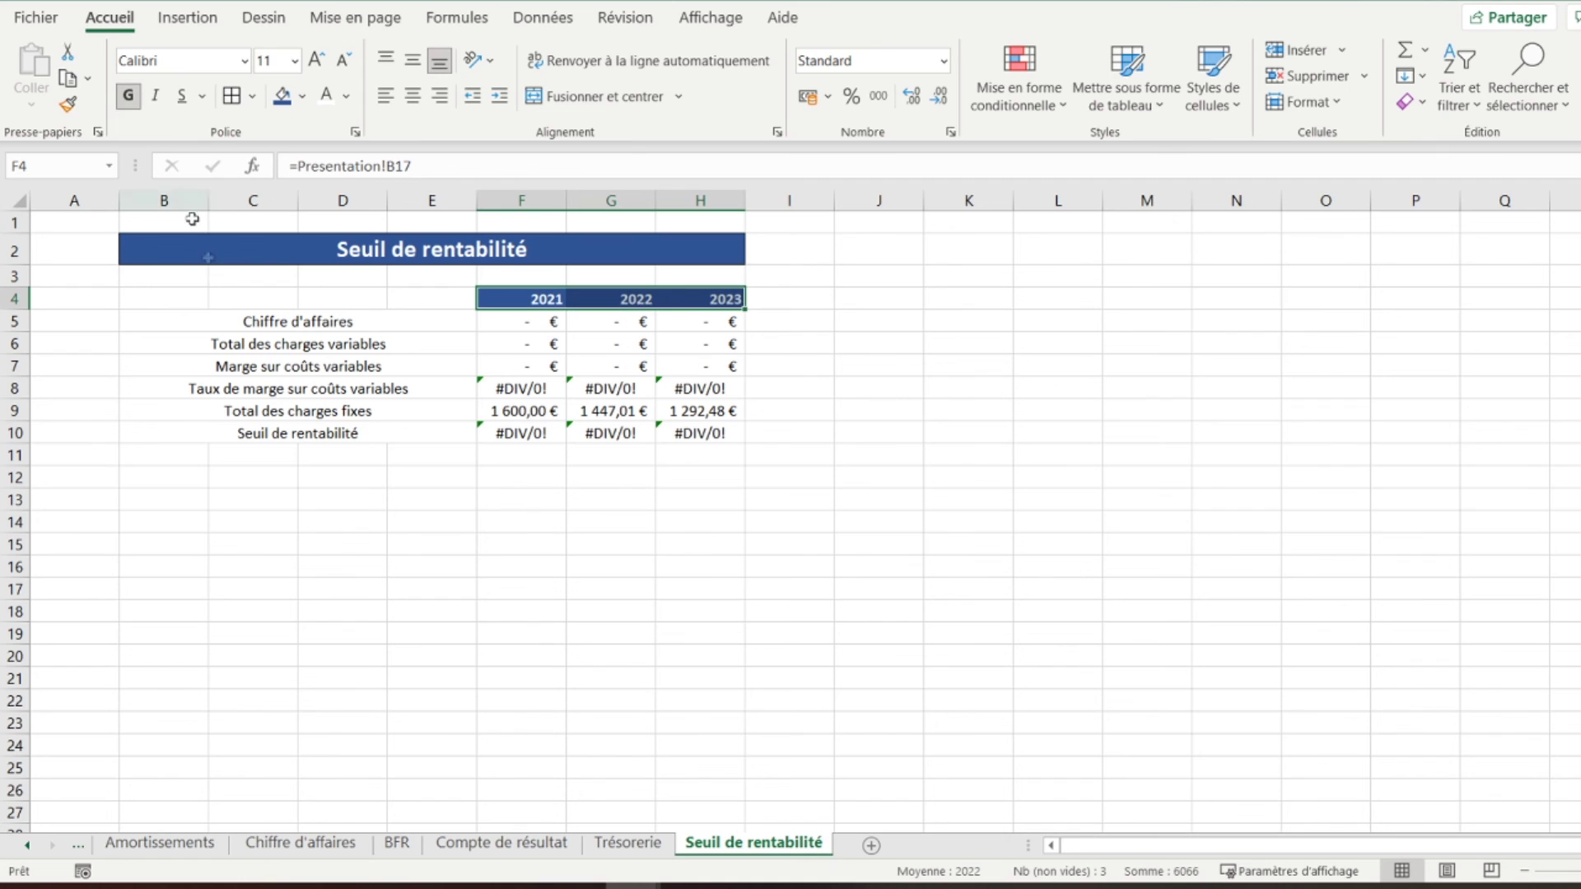
# Set the row labels in B5:E10 to bold with the automatic font color
pyautogui.moveTo(242, 320); pyautogui.dragTo(247, 434)
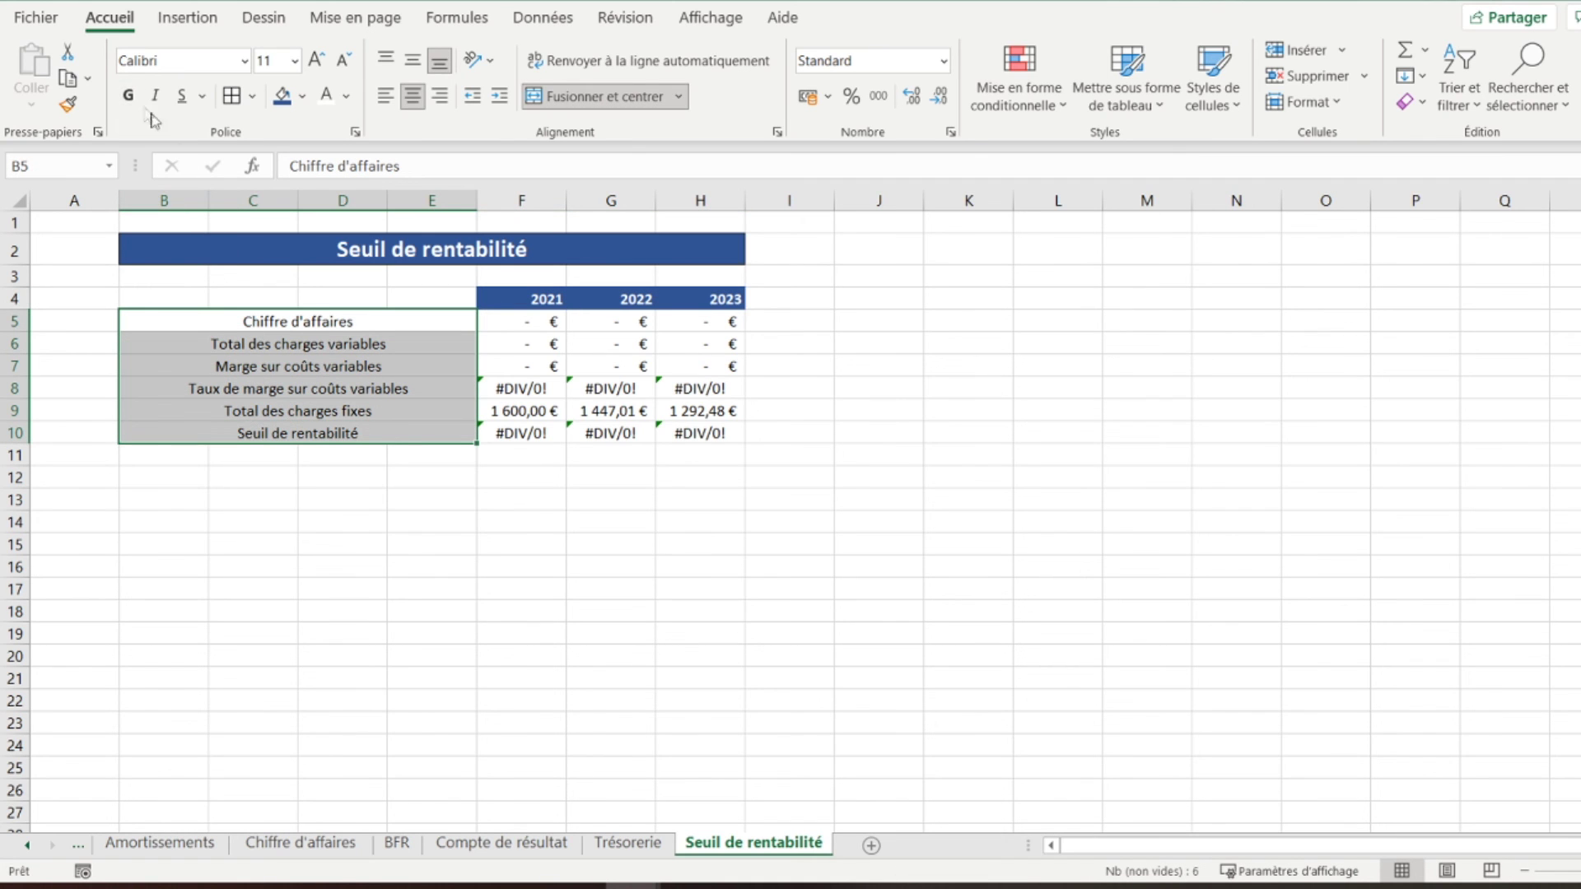
pyautogui.click(345, 96)
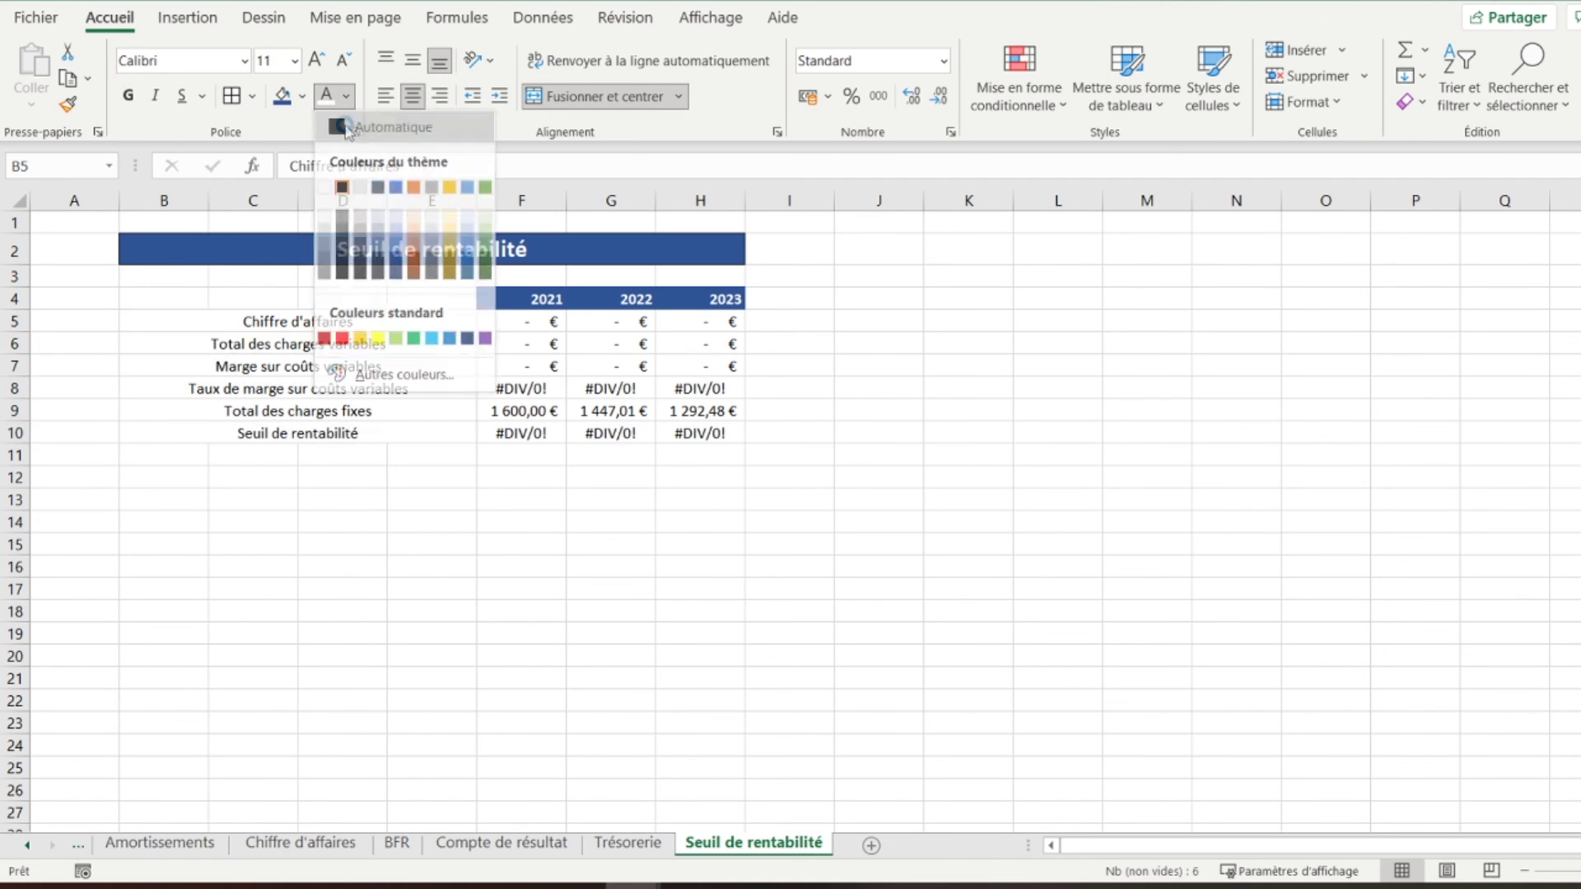
pyautogui.click(371, 123)
pyautogui.click(128, 96)
# Try borders on every row label cell, undo them, and apply only outside borders around B5:E10
pyautogui.click(231, 96)
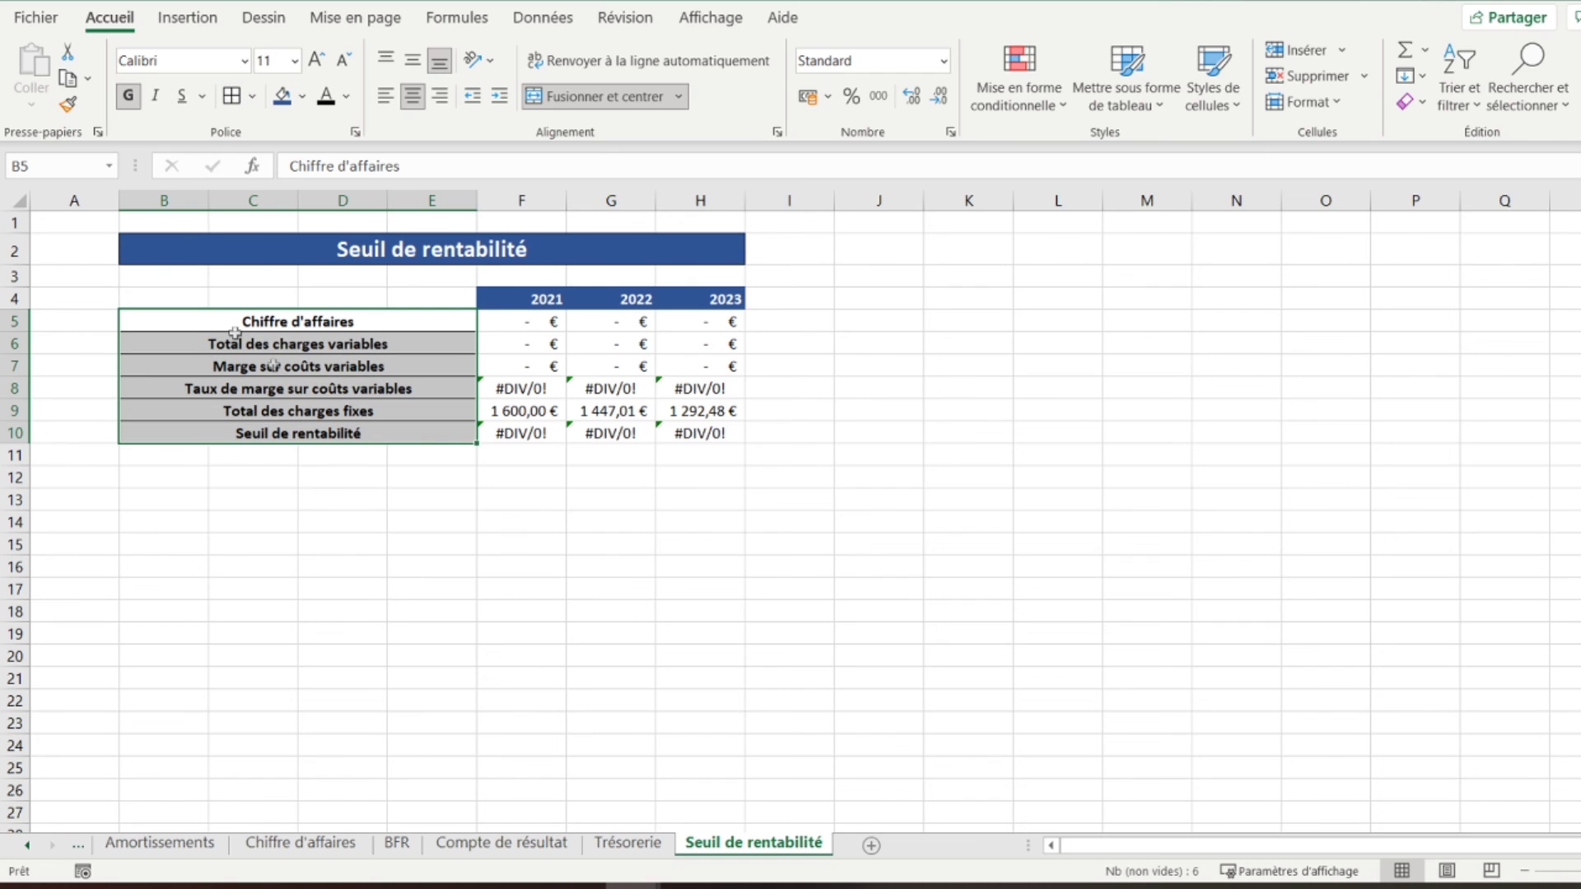
pyautogui.hotkey('ctrl', 'z')
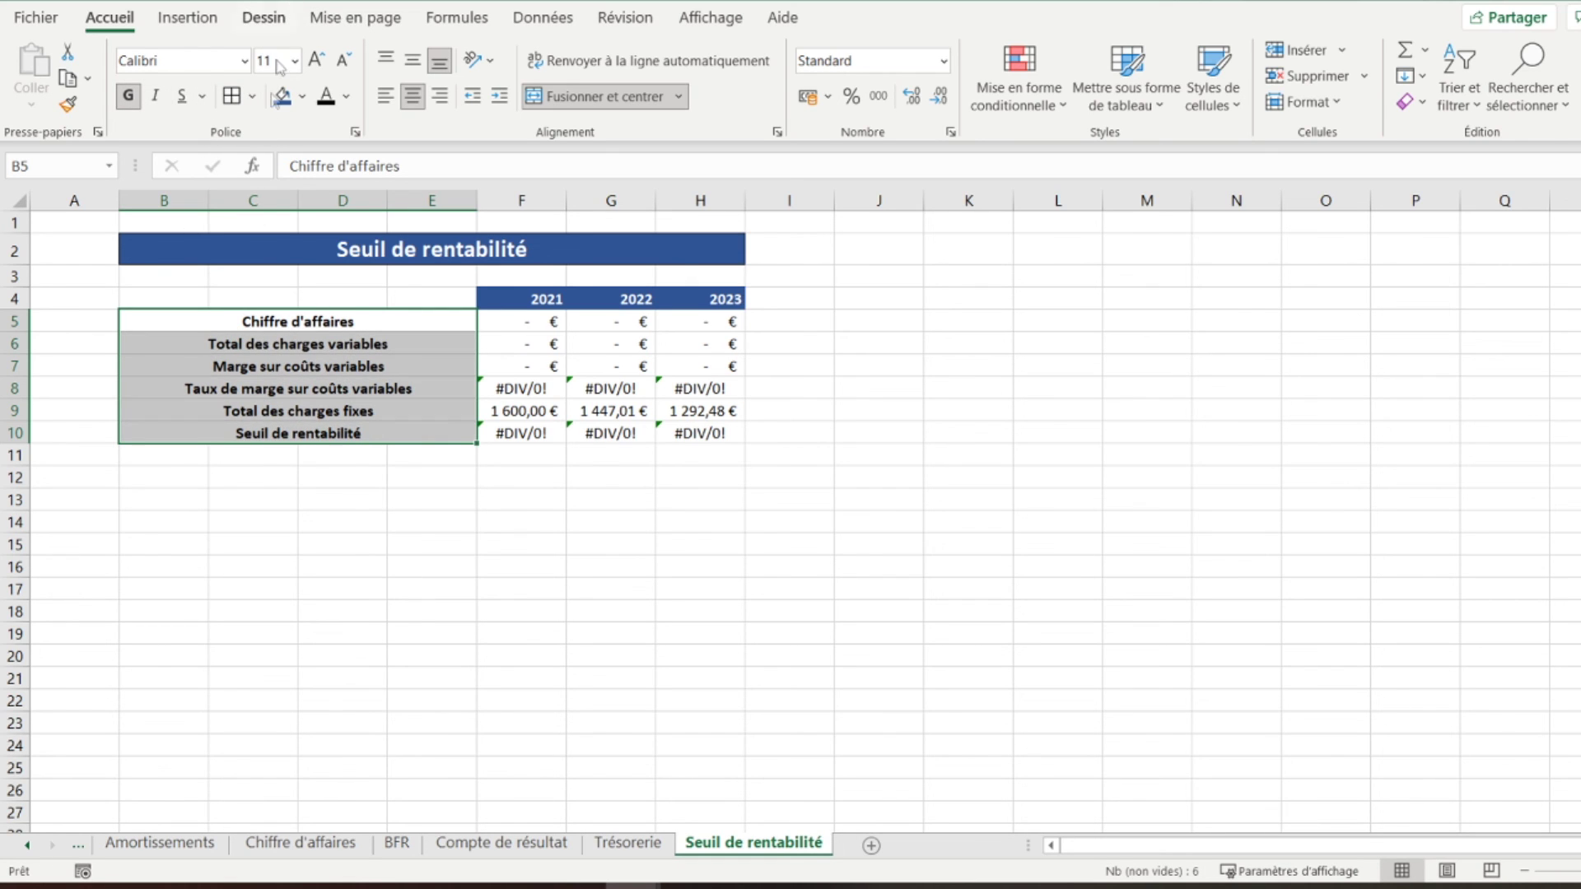
pyautogui.click(252, 96)
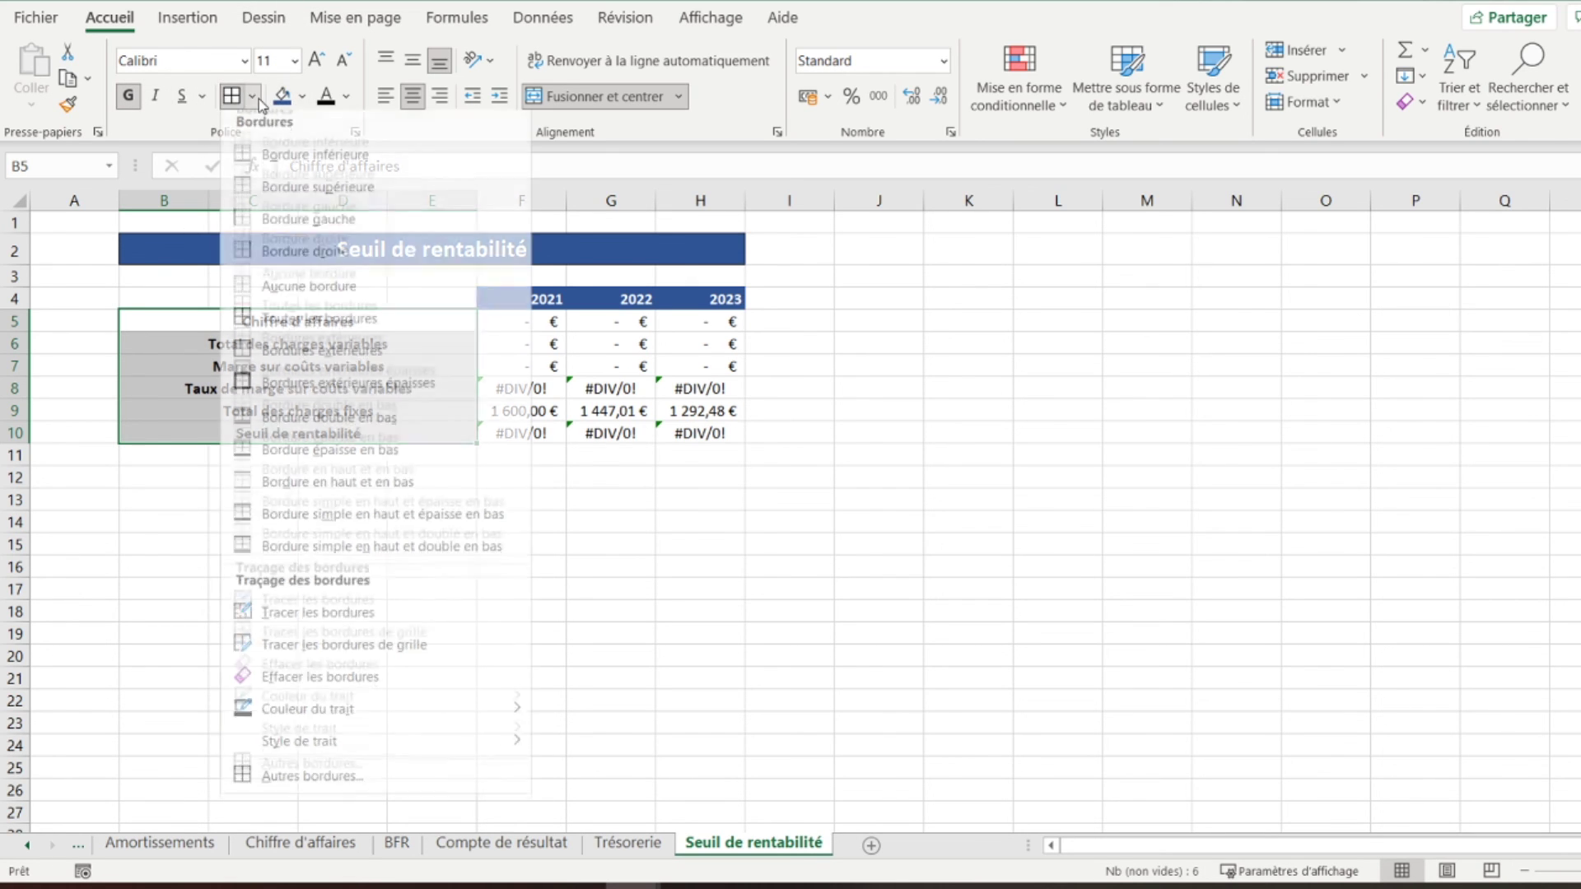
pyautogui.click(284, 355)
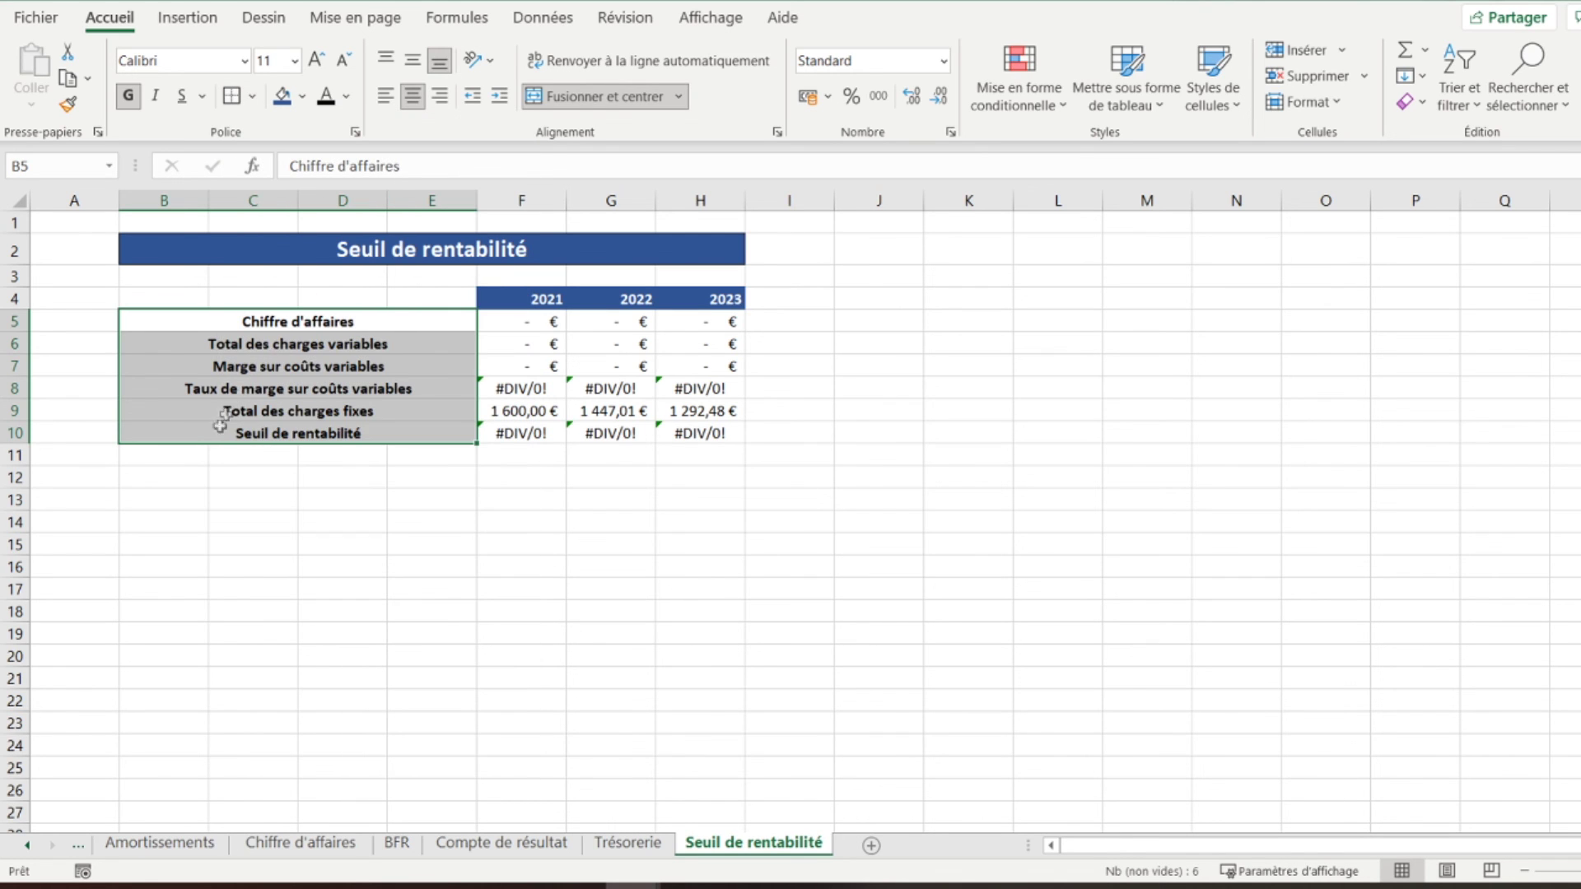
# Apply outside borders around the Seuil de rentabilité row B10:H10 and around the values block F5:H10
pyautogui.click(212, 433)
pyautogui.moveTo(213, 434); pyautogui.dragTo(690, 434)
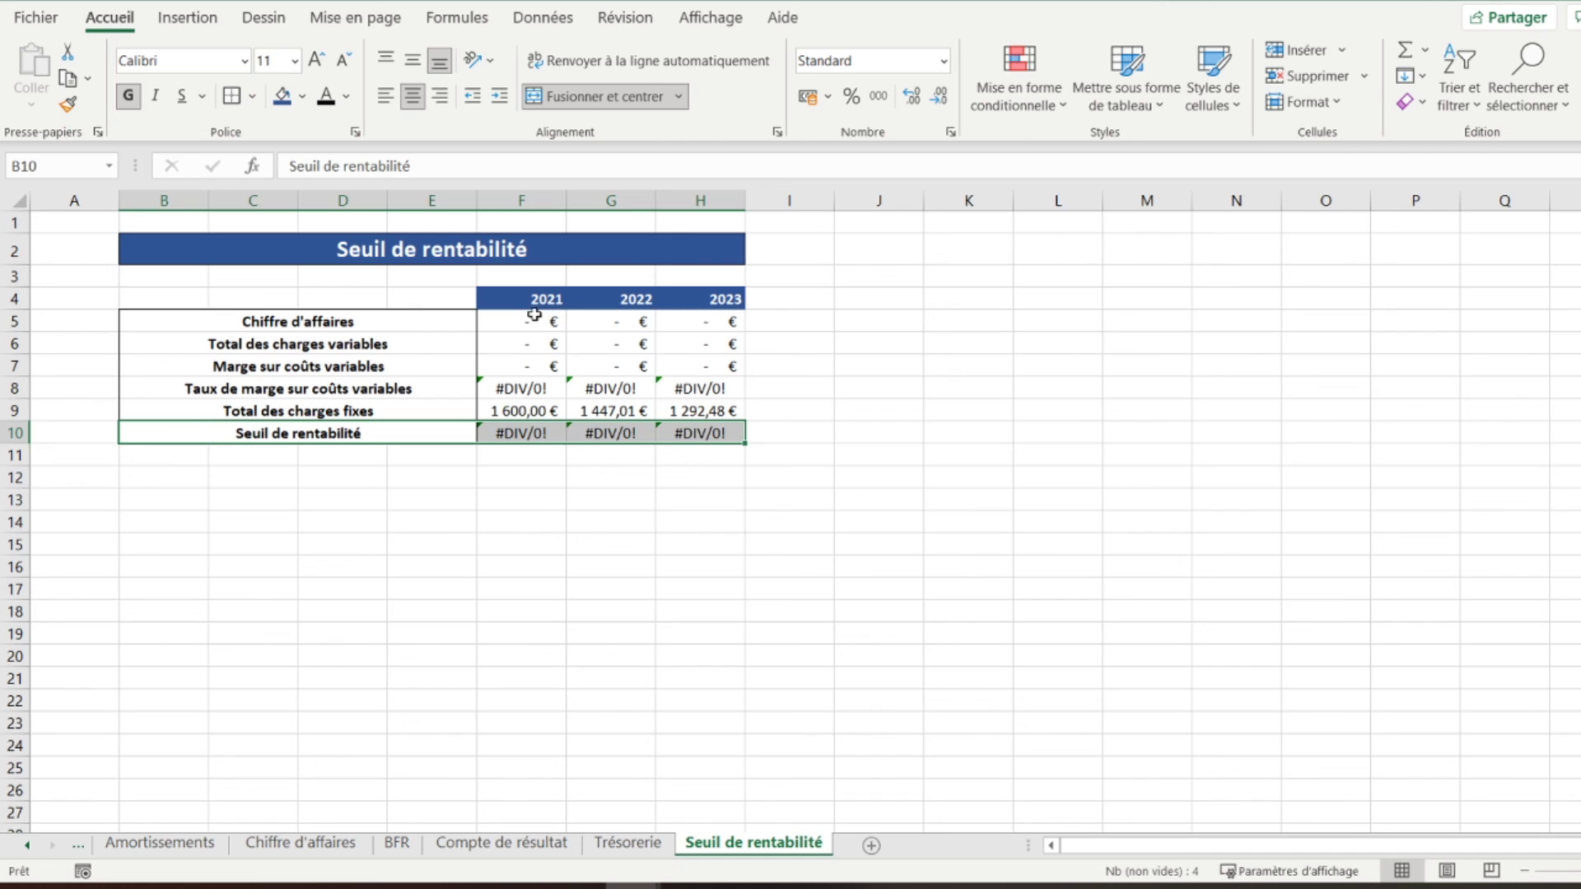
pyautogui.moveTo(526, 316); pyautogui.dragTo(700, 434)
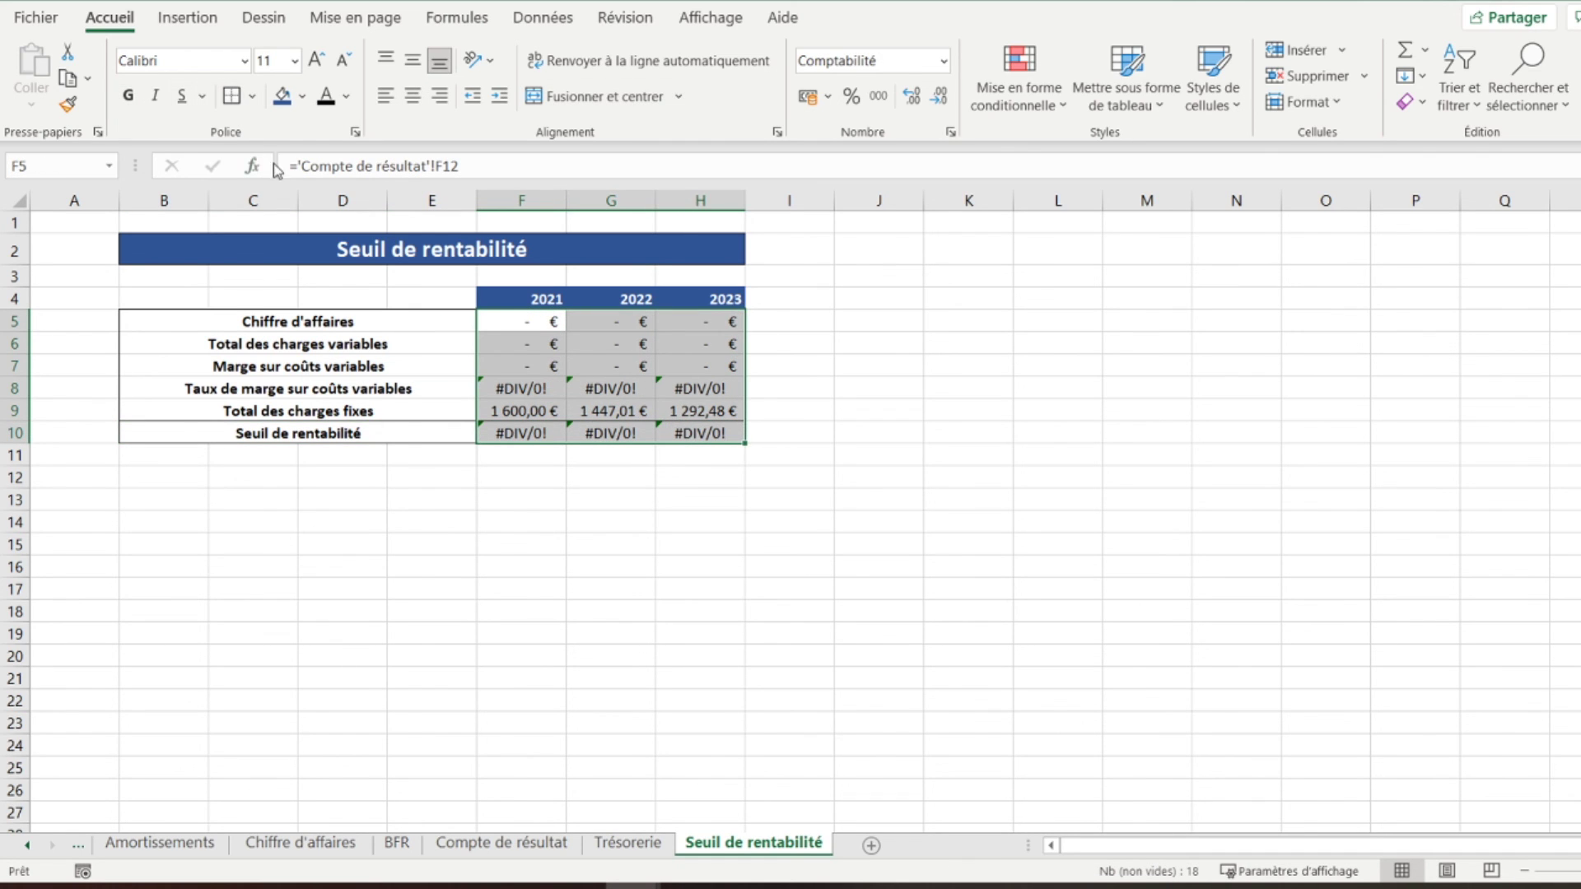
# Add fine dotted horizontal and vertical inner borders to the value cells F5:H9, keeping the solid outline
pyautogui.moveTo(521, 322); pyautogui.dragTo(702, 405)
pyautogui.click(252, 97)
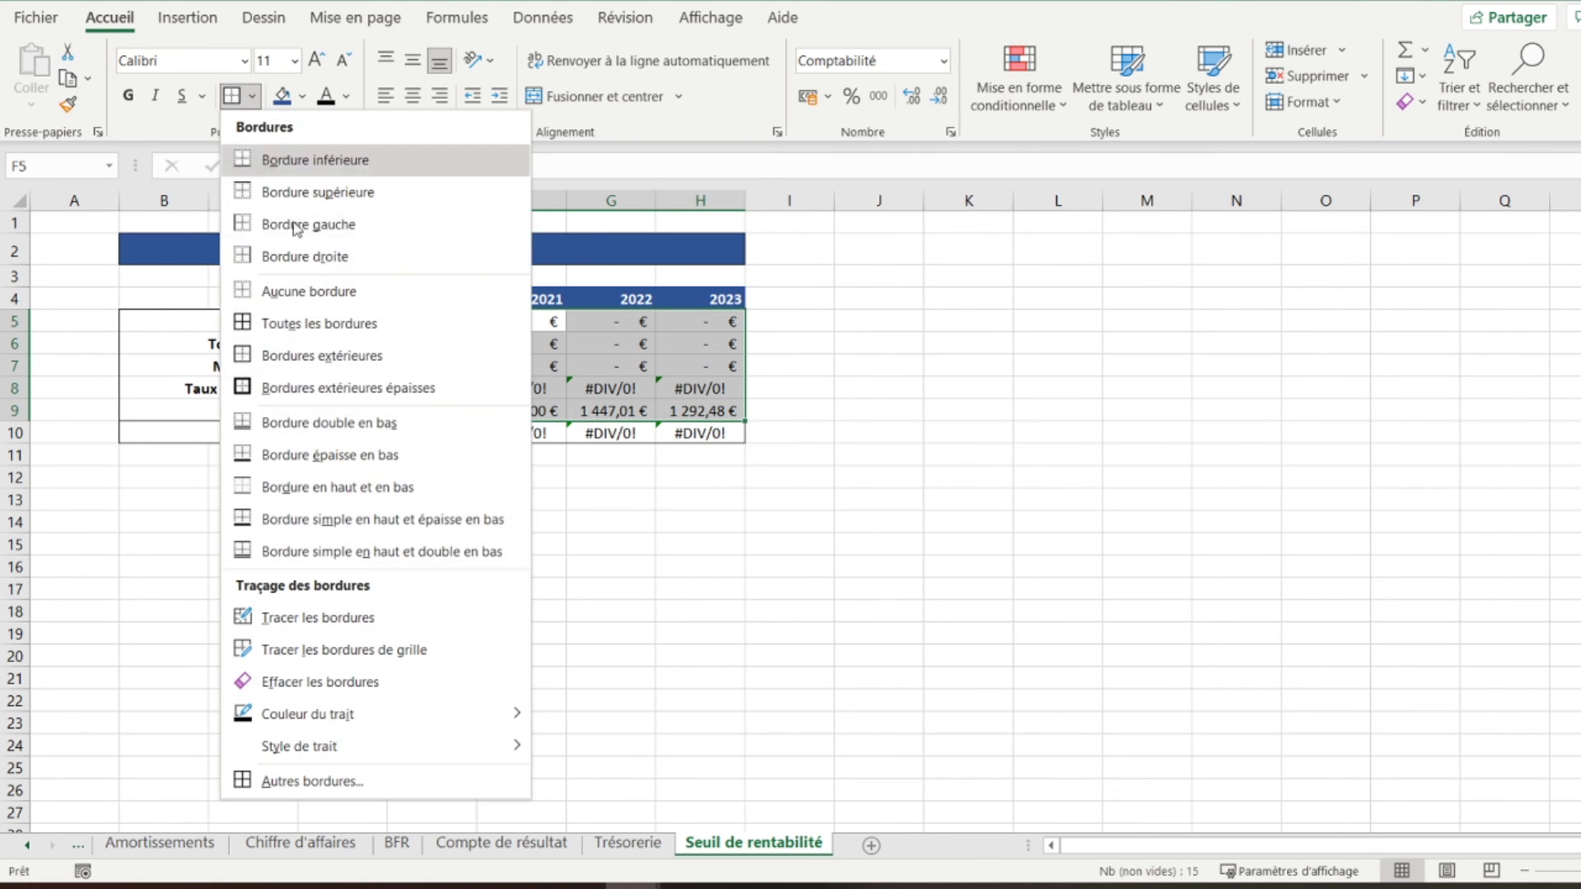
pyautogui.click(312, 780)
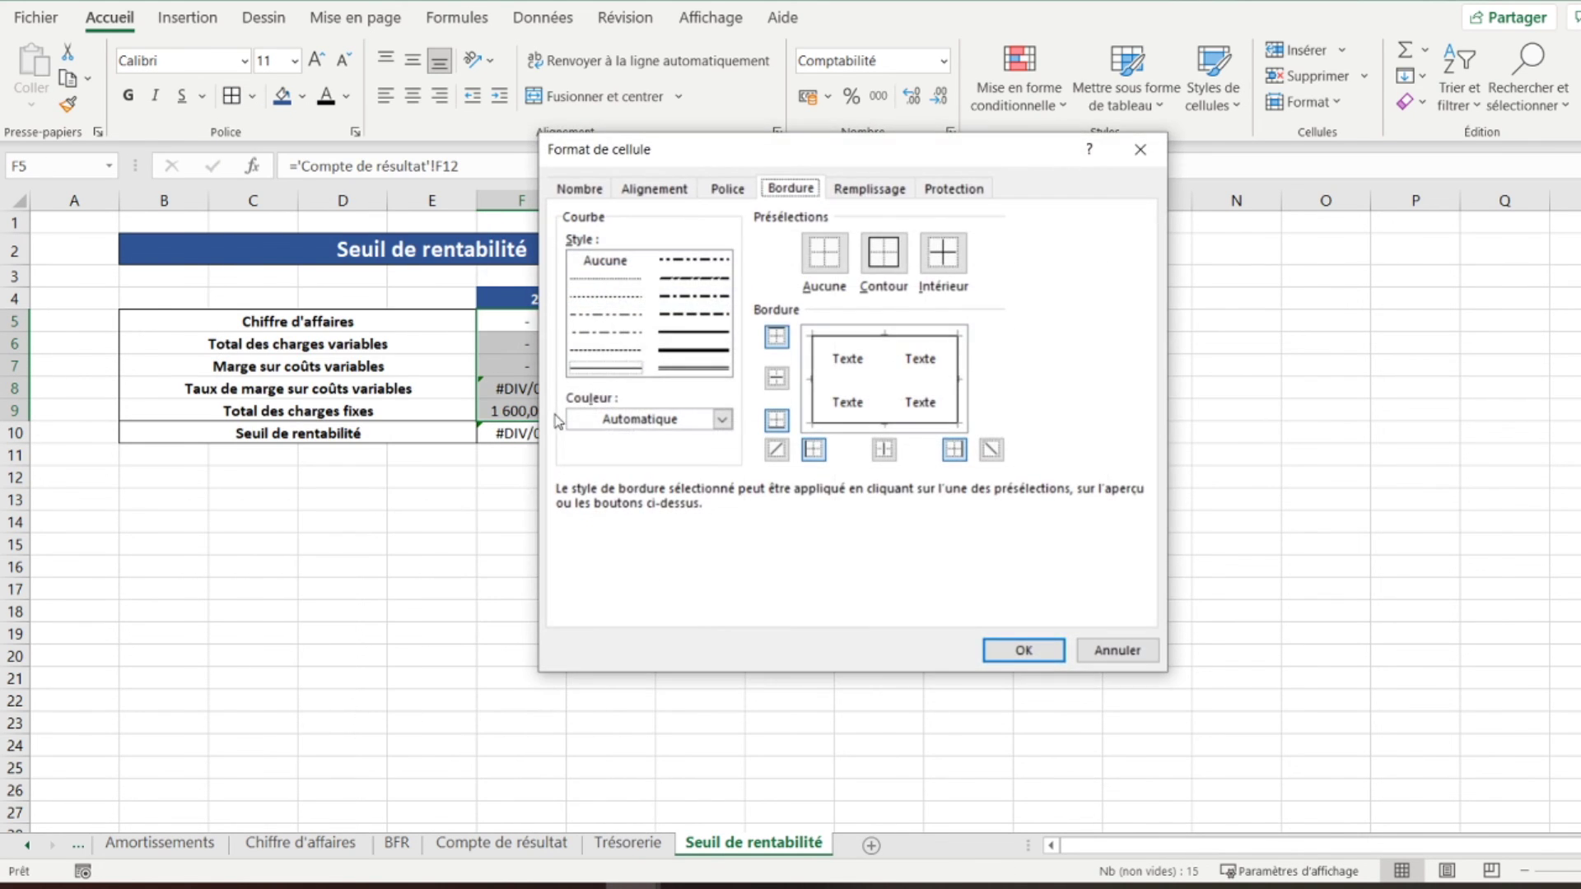
pyautogui.click(604, 279)
pyautogui.click(838, 382)
pyautogui.click(886, 367)
pyautogui.click(1021, 650)
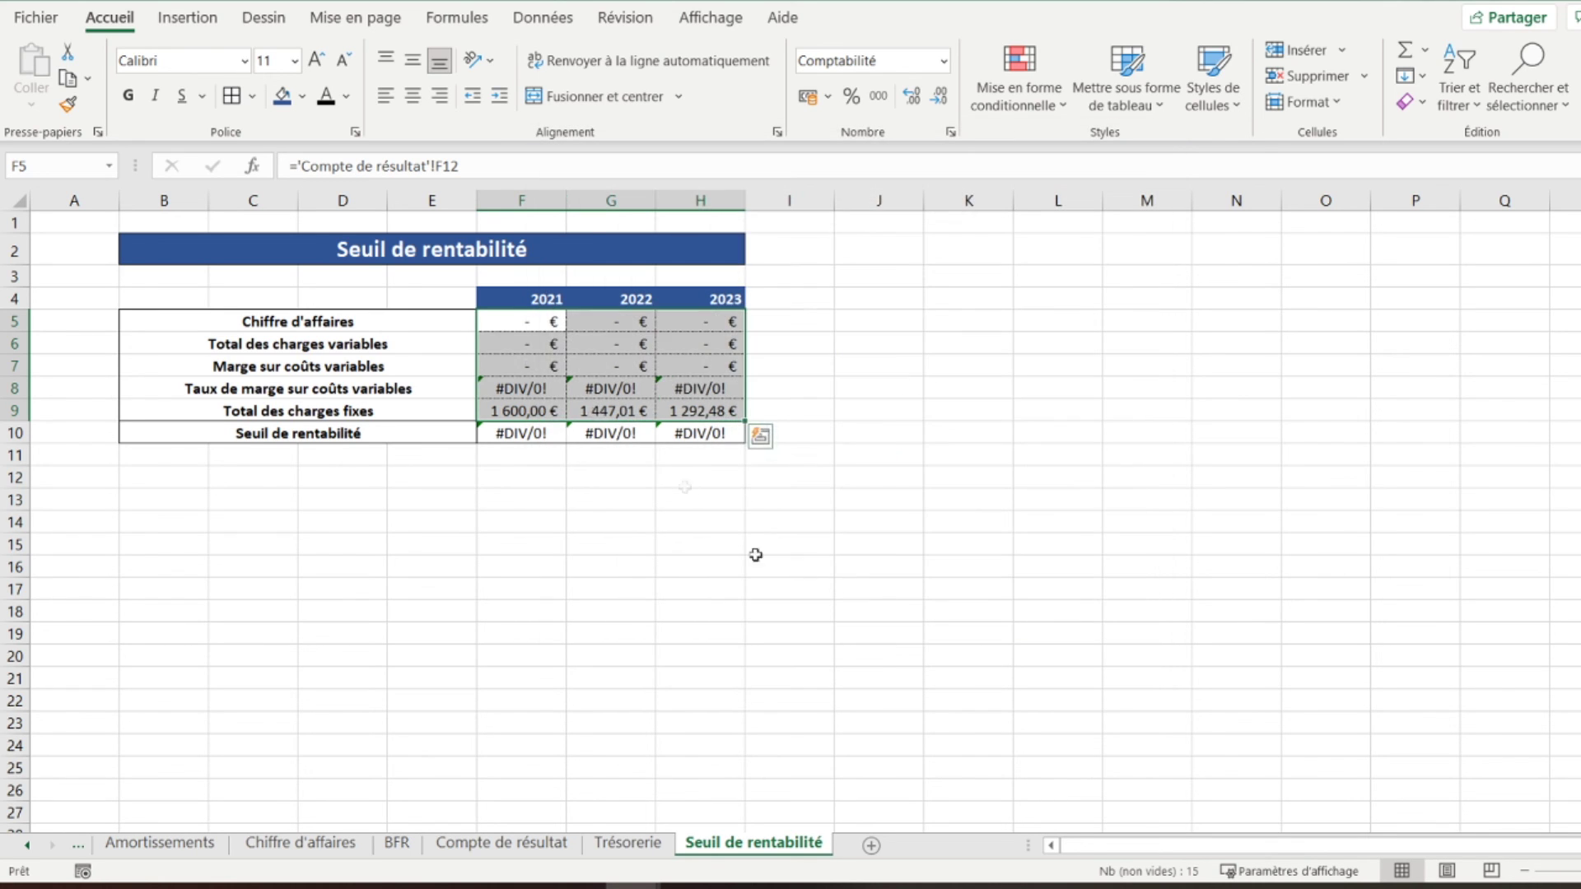
pyautogui.click(384, 299)
pyautogui.click(69, 219)
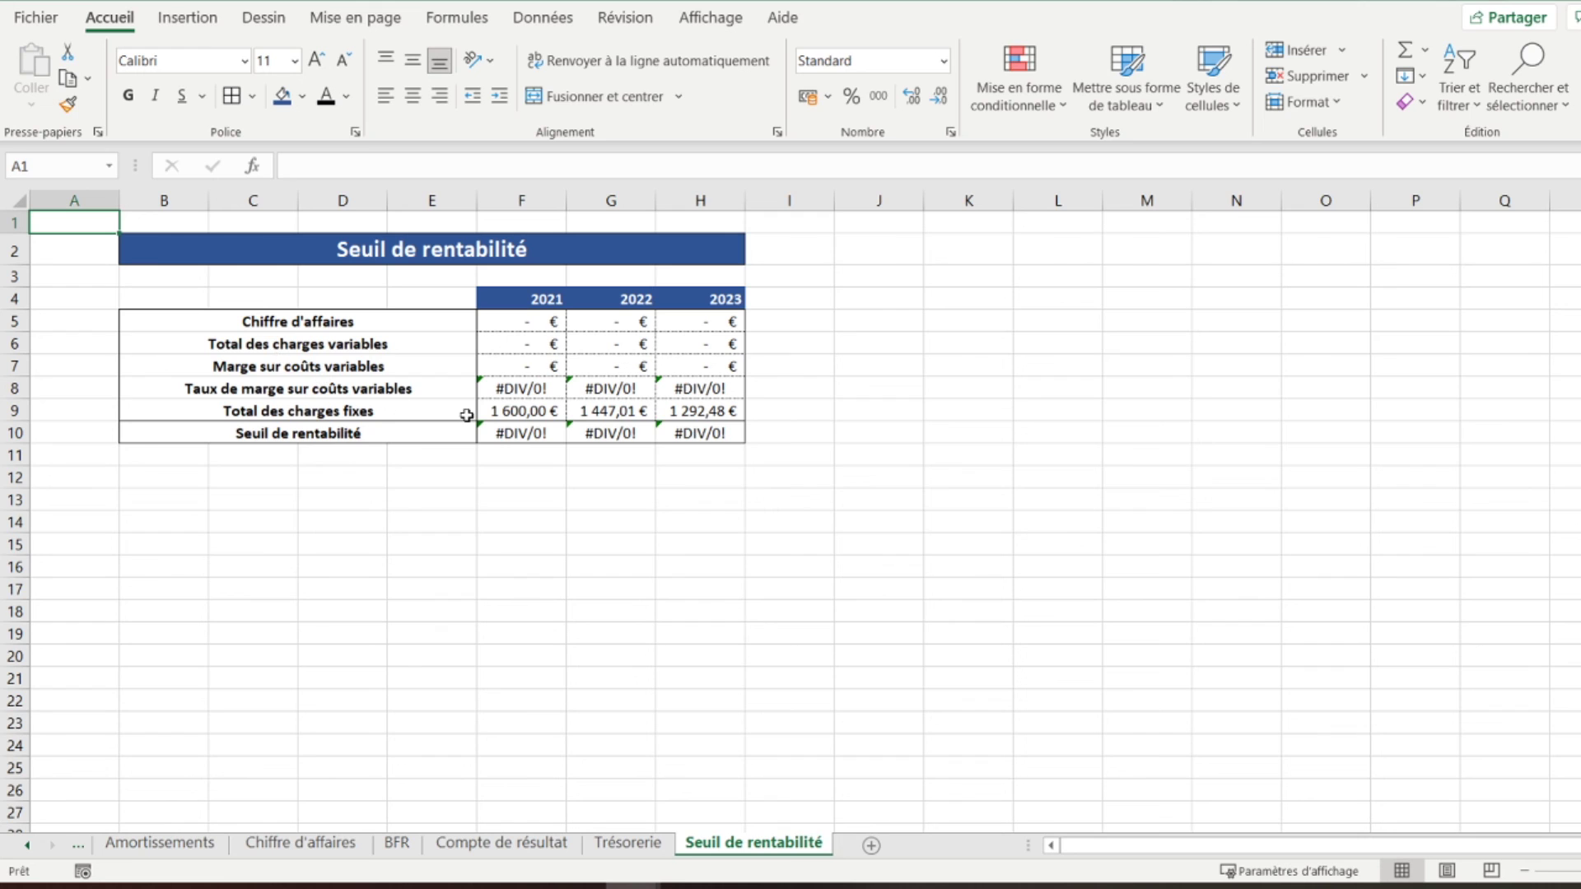
# Give the Seuil de rentabilité label in row 10 a dark blue fill and white text, and bold F10:H10
pyautogui.click(213, 436)
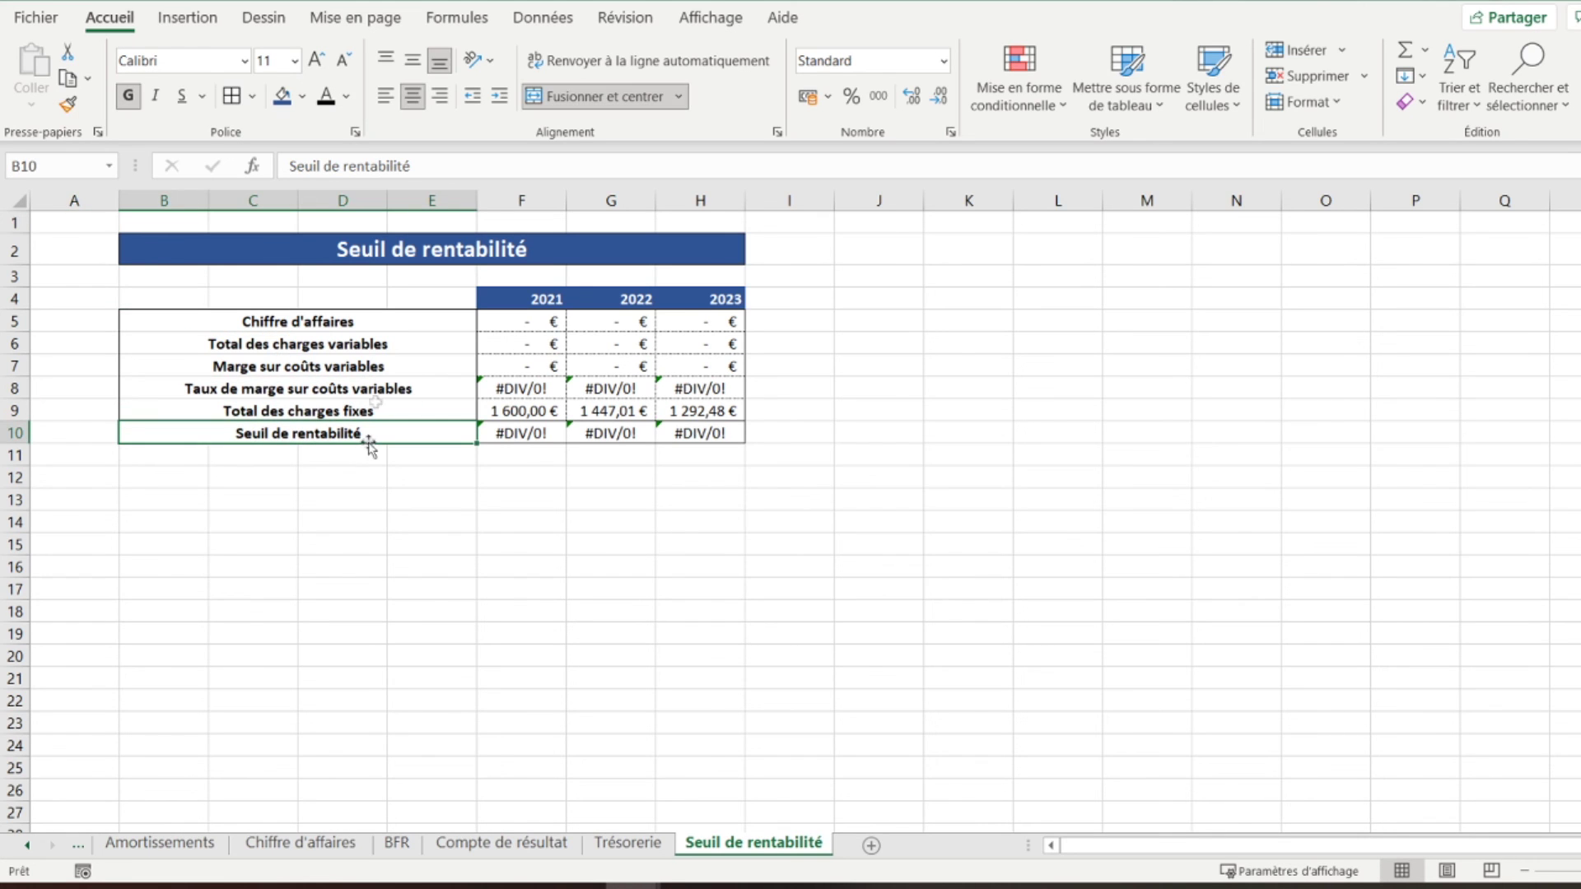
pyautogui.click(285, 100)
pyautogui.click(345, 96)
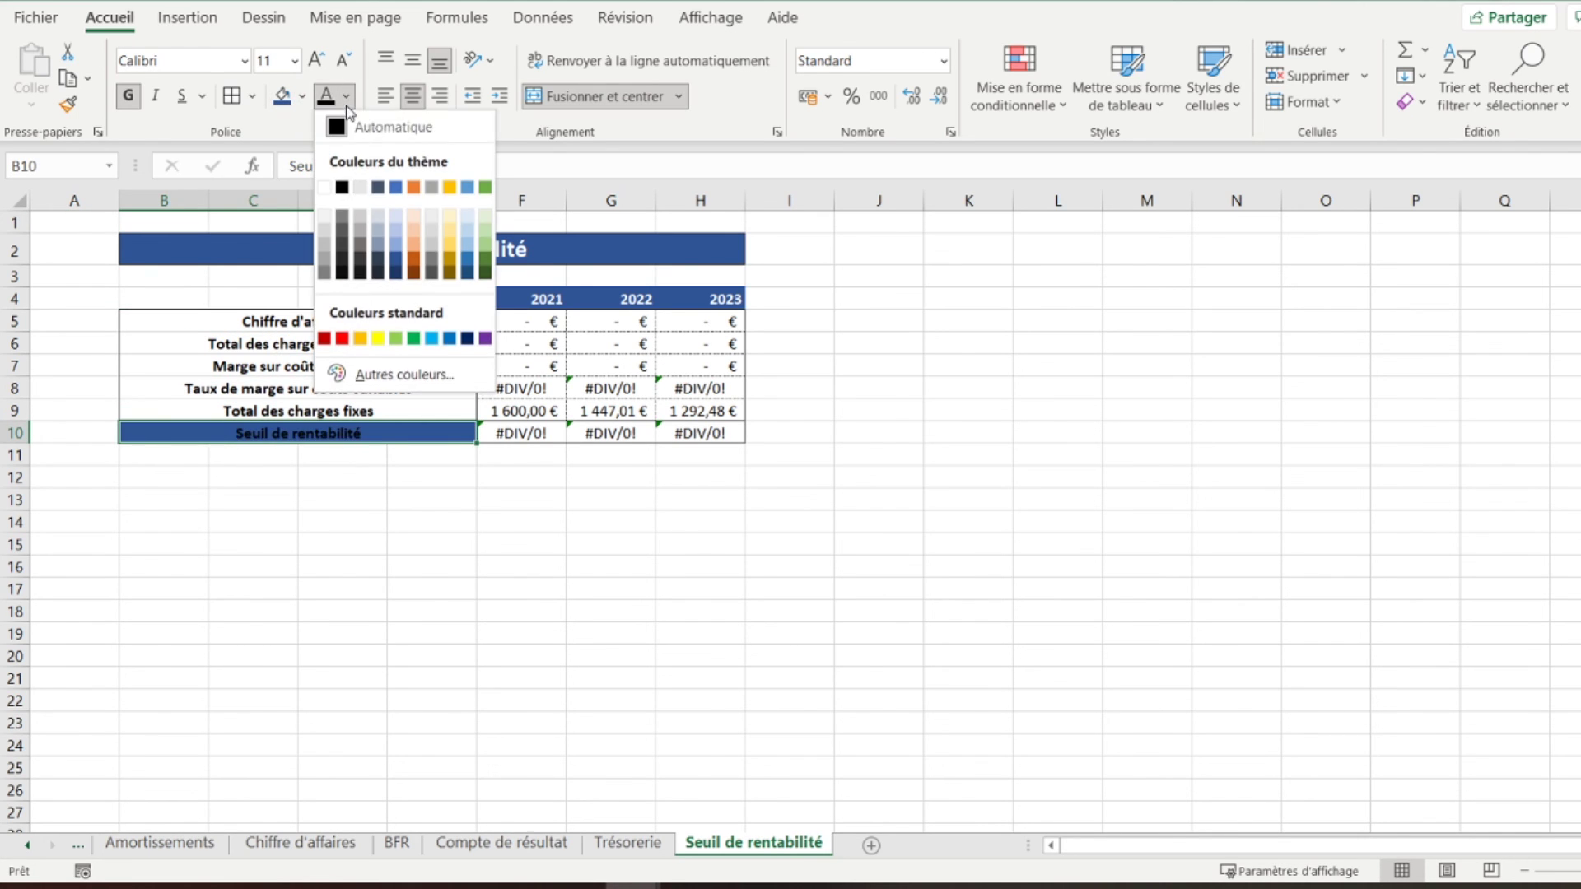
pyautogui.click(326, 189)
pyautogui.click(210, 412)
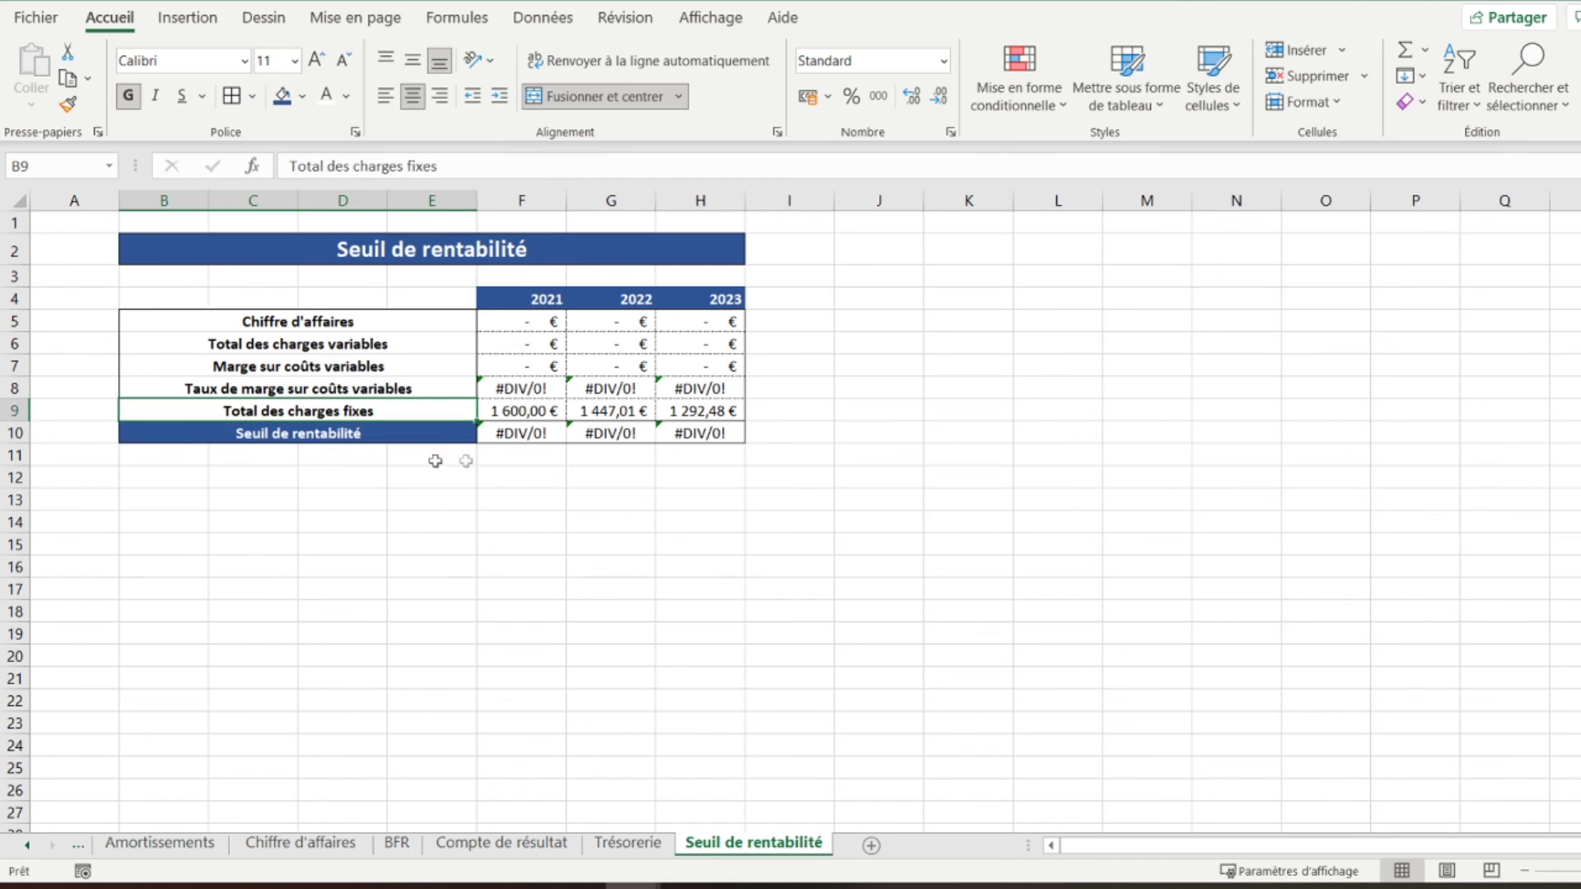
pyautogui.click(609, 476)
pyautogui.moveTo(483, 434); pyautogui.dragTo(708, 434)
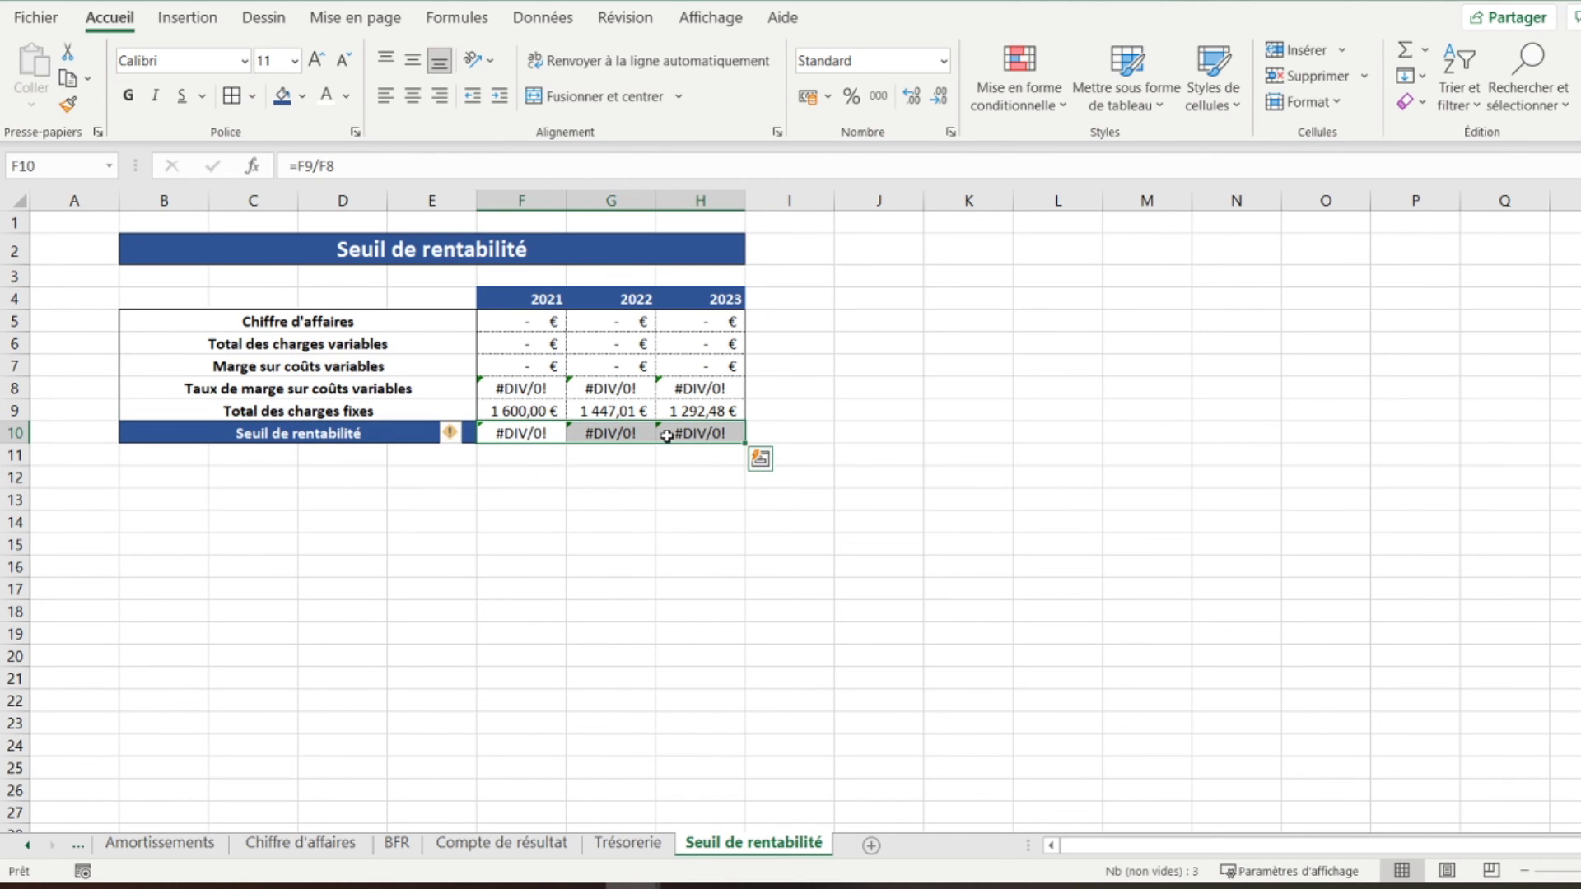
pyautogui.click(129, 98)
# Define A1:I11 as the print area of the Seuil de rentabilité sheet
pyautogui.moveTo(79, 221); pyautogui.dragTo(776, 447)
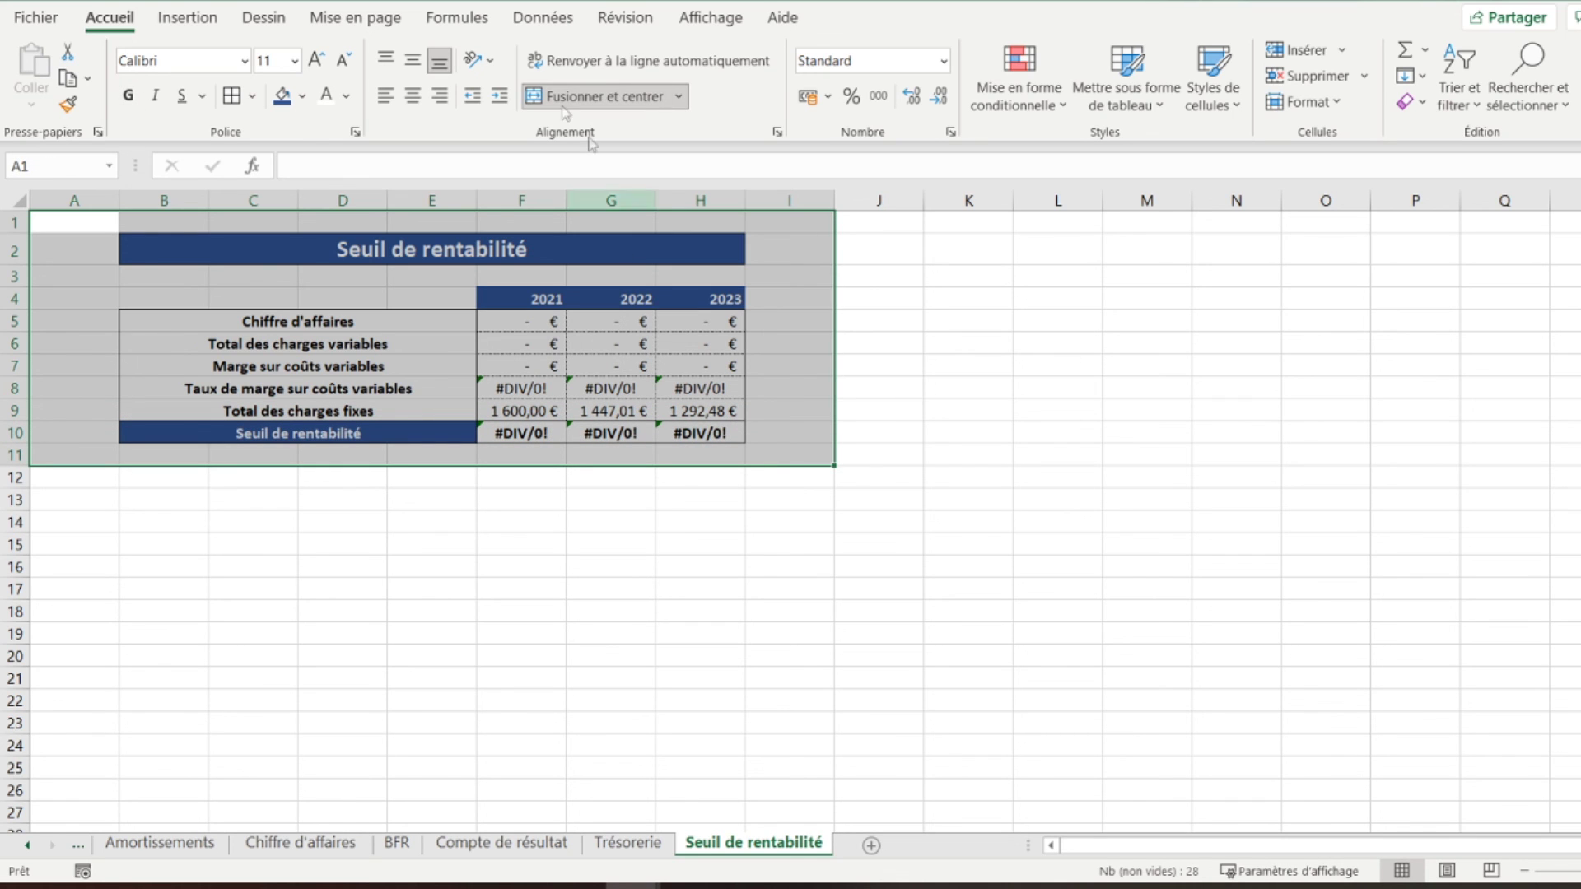
pyautogui.click(359, 18)
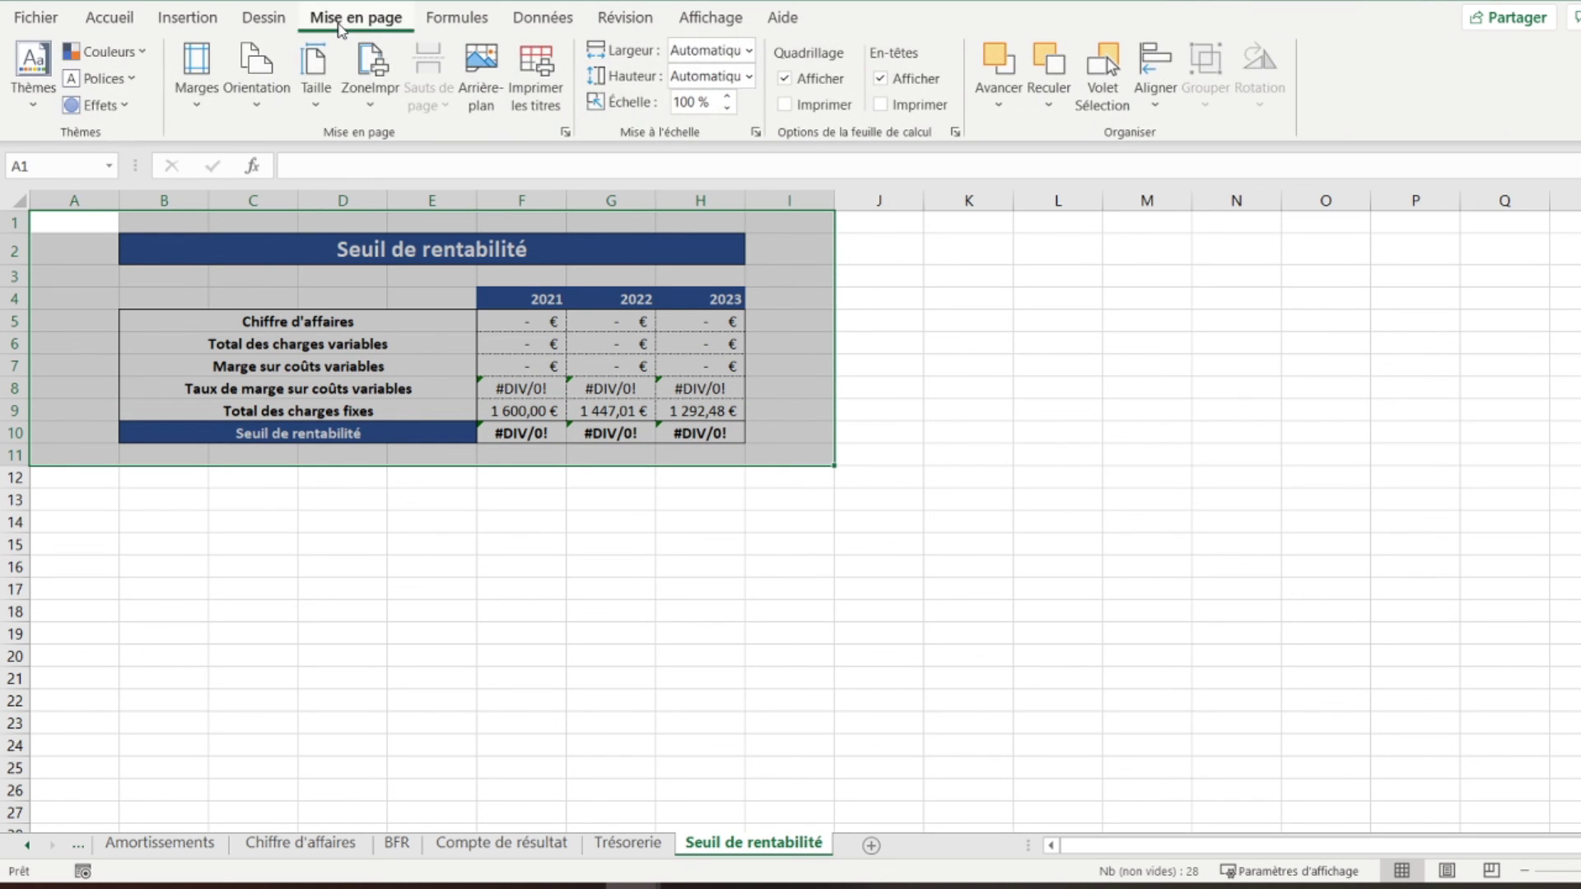
pyautogui.click(369, 122)
pyautogui.click(401, 137)
pyautogui.click(93, 225)
# Display the sheet with page breaks, move the vertical break to the print area's edge to fit one page, and hide the gridlines
pyautogui.click(709, 18)
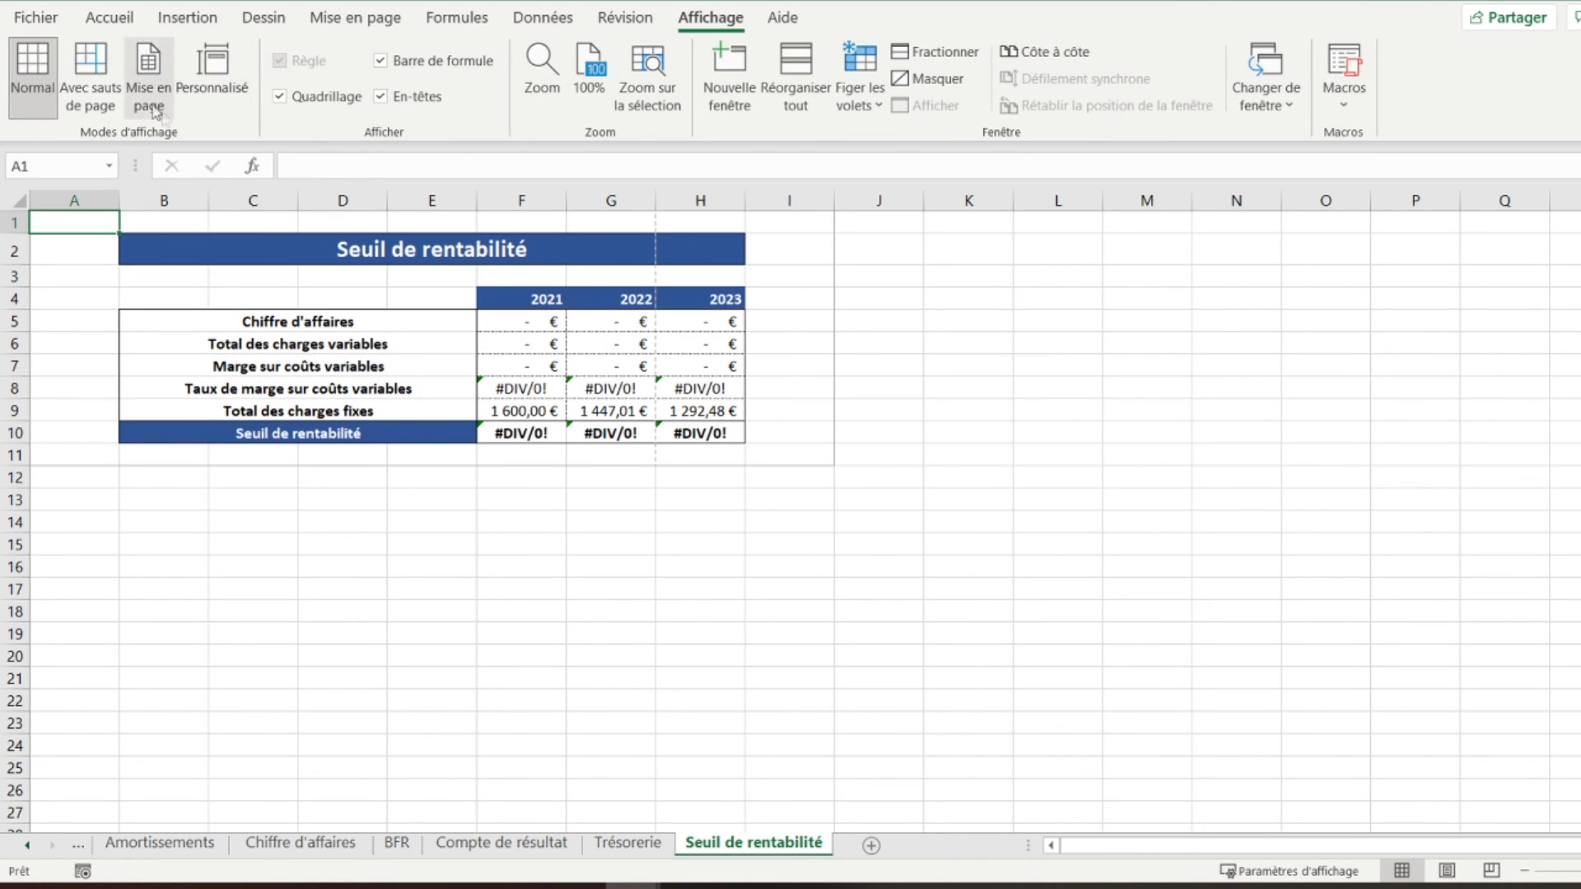
pyautogui.click(91, 78)
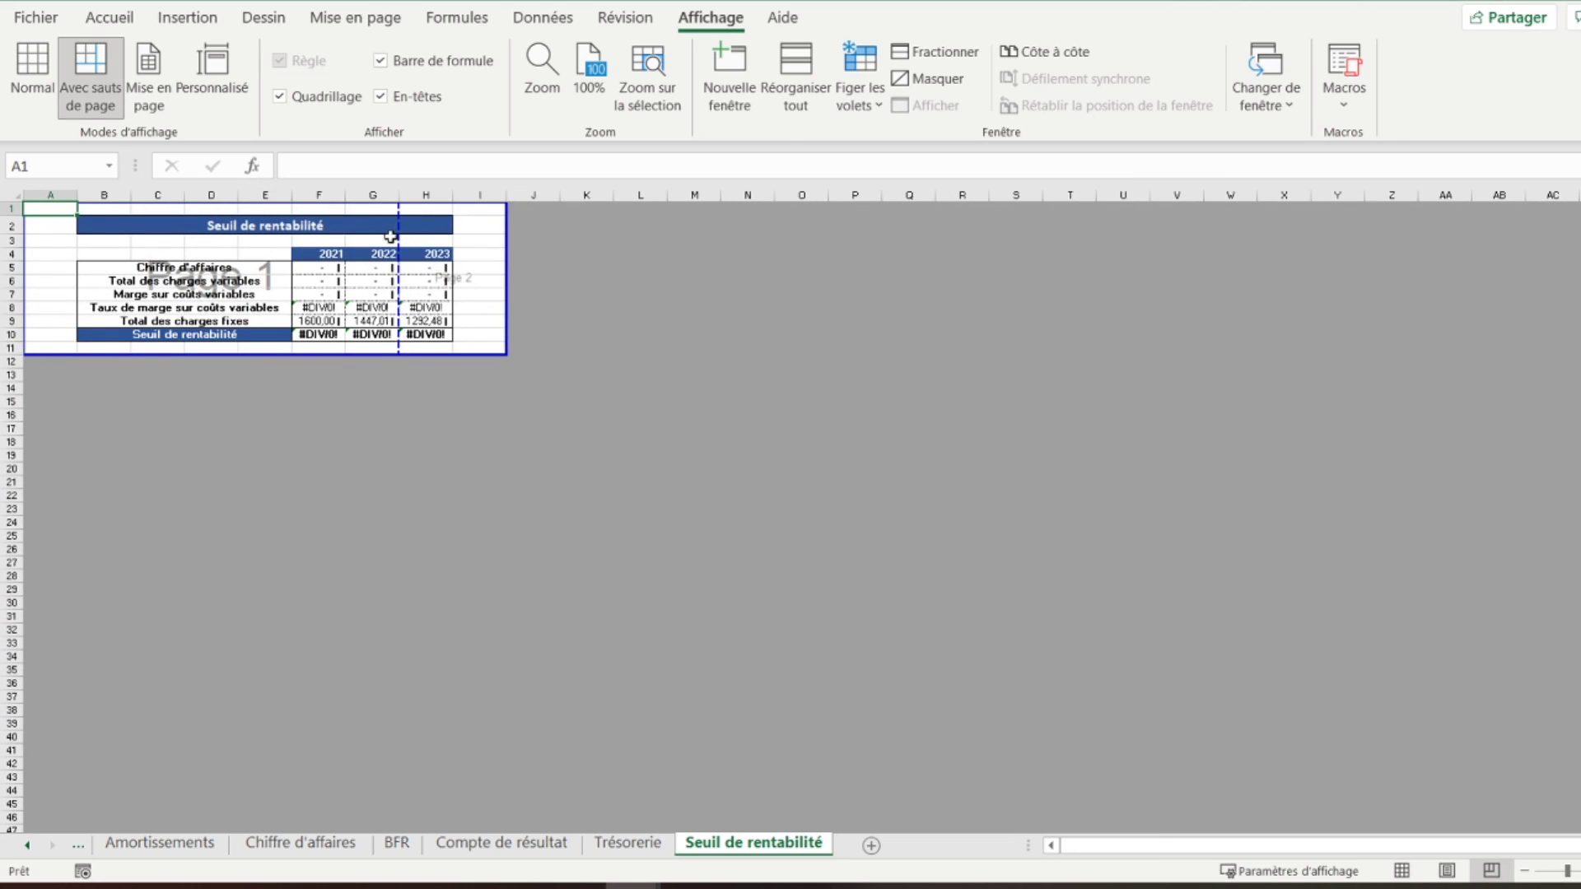
pyautogui.moveTo(394, 236); pyautogui.dragTo(508, 247)
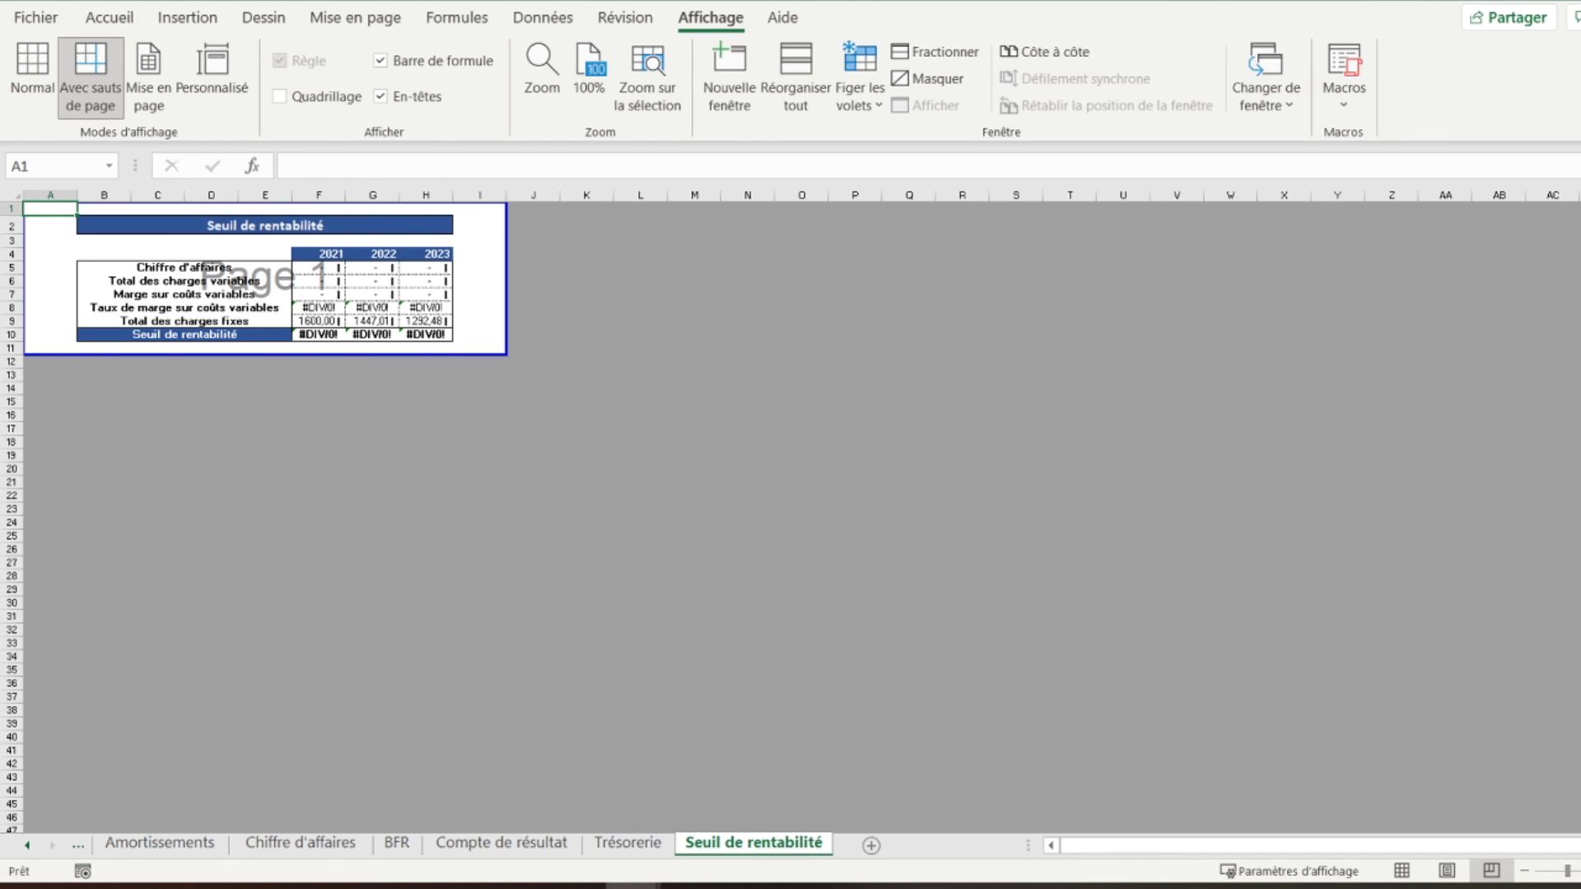
# Enlarge the Seuil de rentabilité page to examine the finished table and its print layout
pyautogui.click(1580, 871)
pyautogui.click(1580, 871)
pyautogui.click(1579, 871)
pyautogui.click(1580, 871)
pyautogui.click(1580, 871)
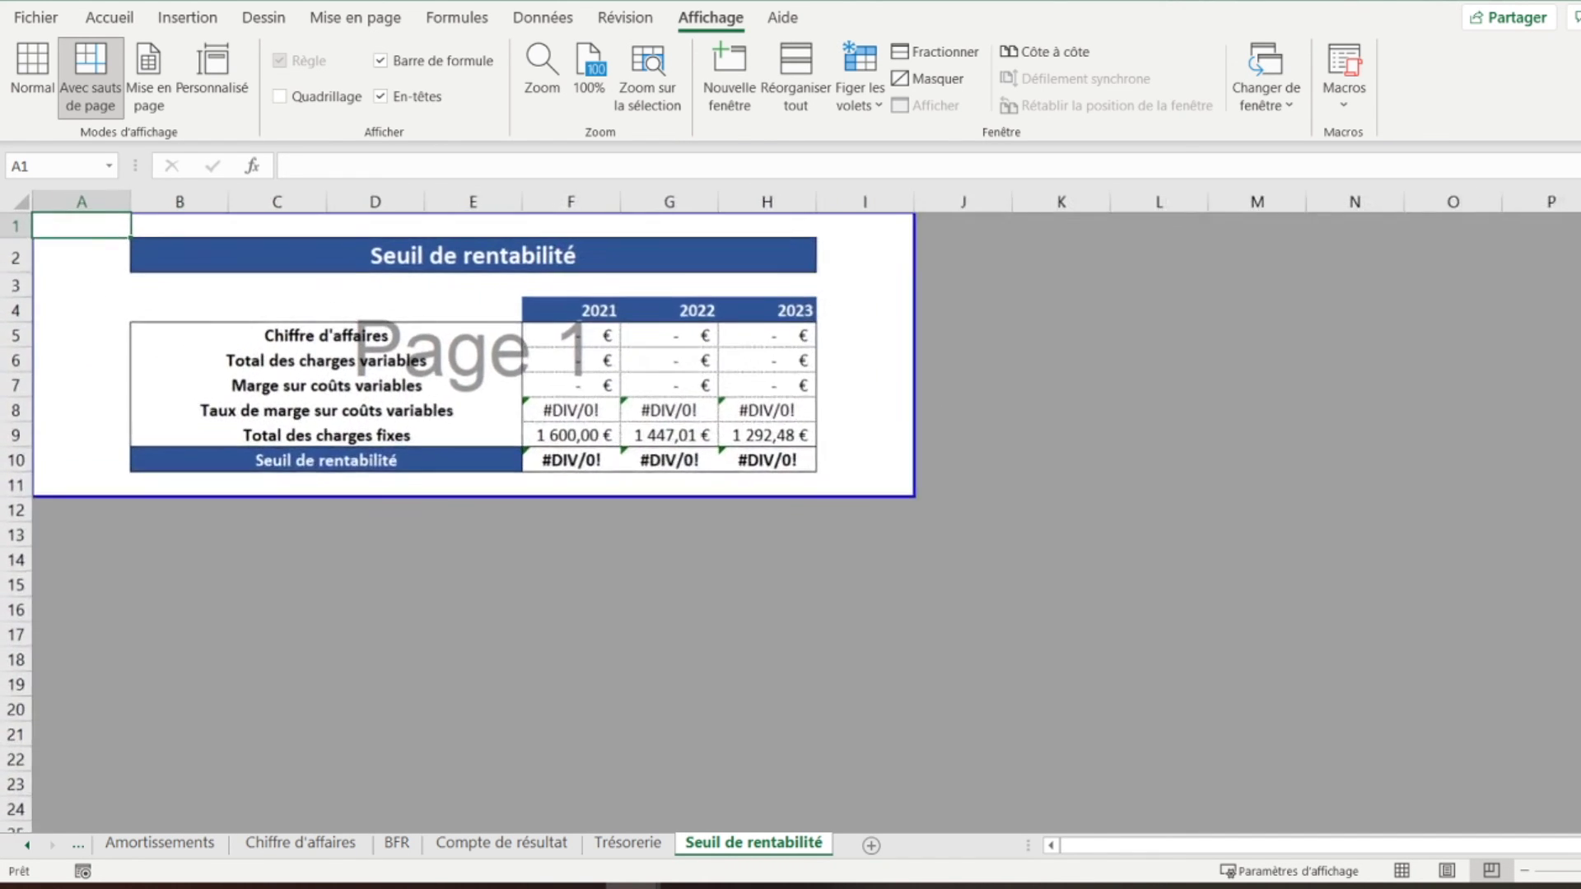
pyautogui.click(1580, 871)
pyautogui.click(1580, 871)
pyautogui.click(1579, 872)
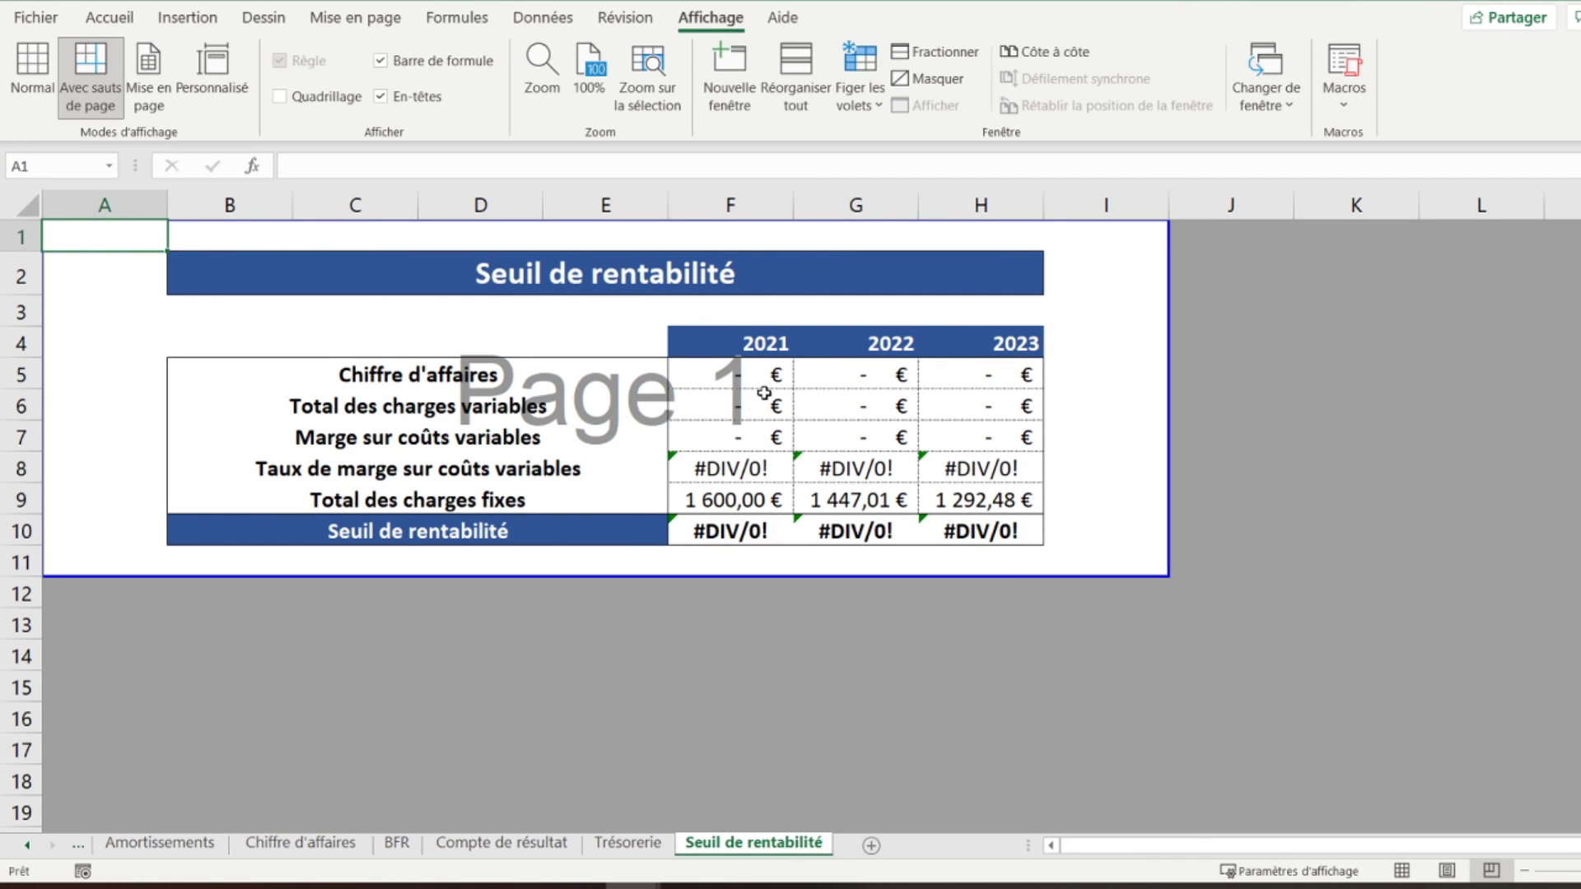
# Review the full Trésorerie plan, then check each sheet from Amortissements through to Seuil de rentabilité
pyautogui.click(615, 844)
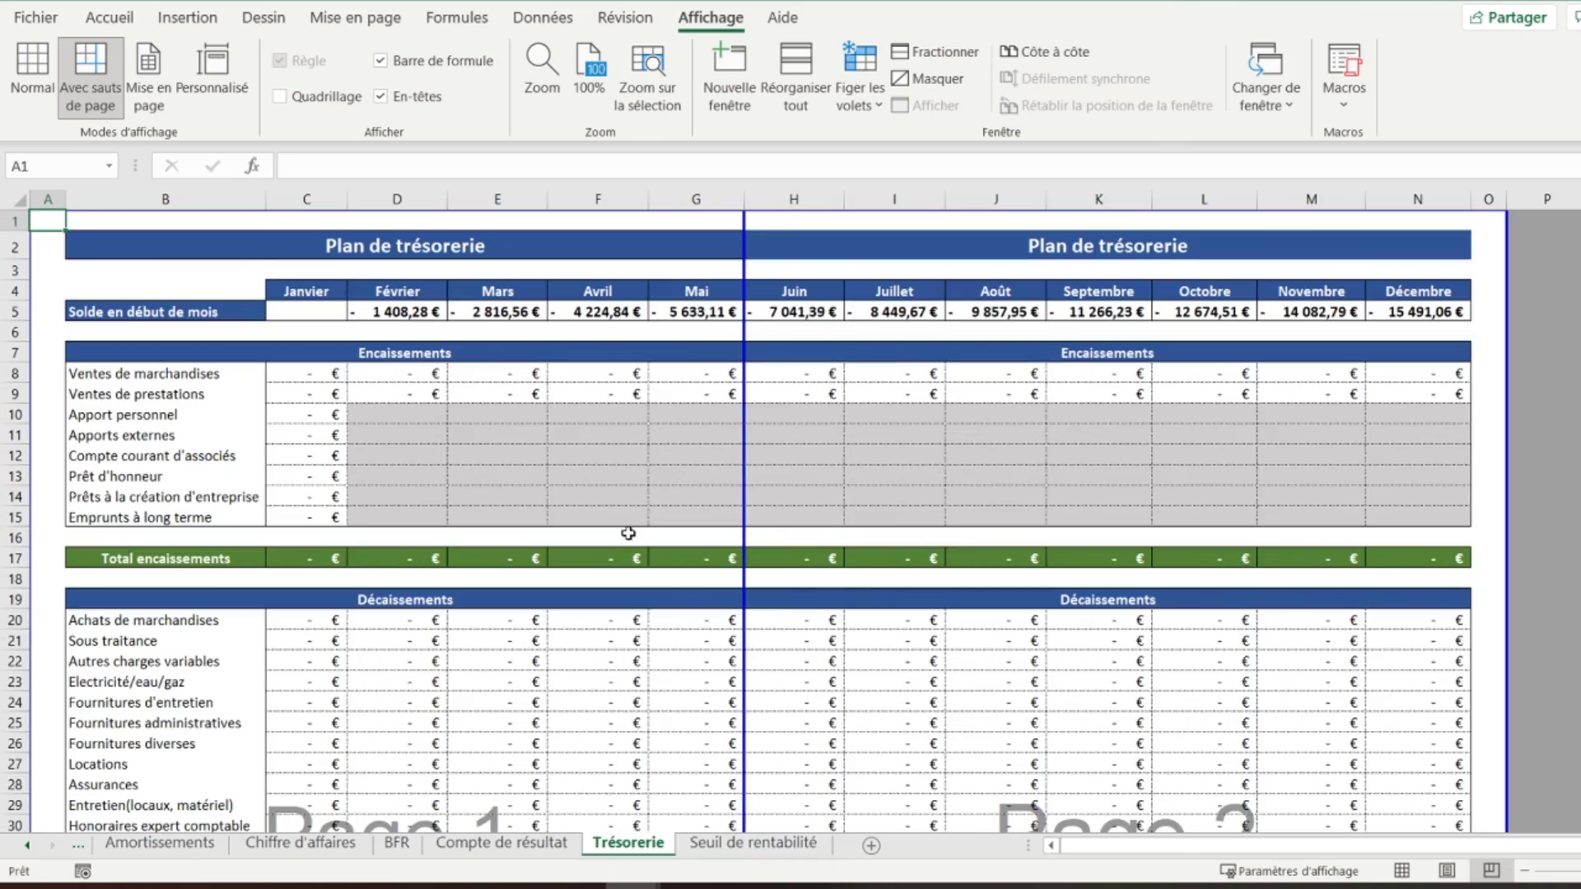
pyautogui.scroll(-6, 628, 534)
pyautogui.scroll(6, 626, 539)
pyautogui.click(704, 843)
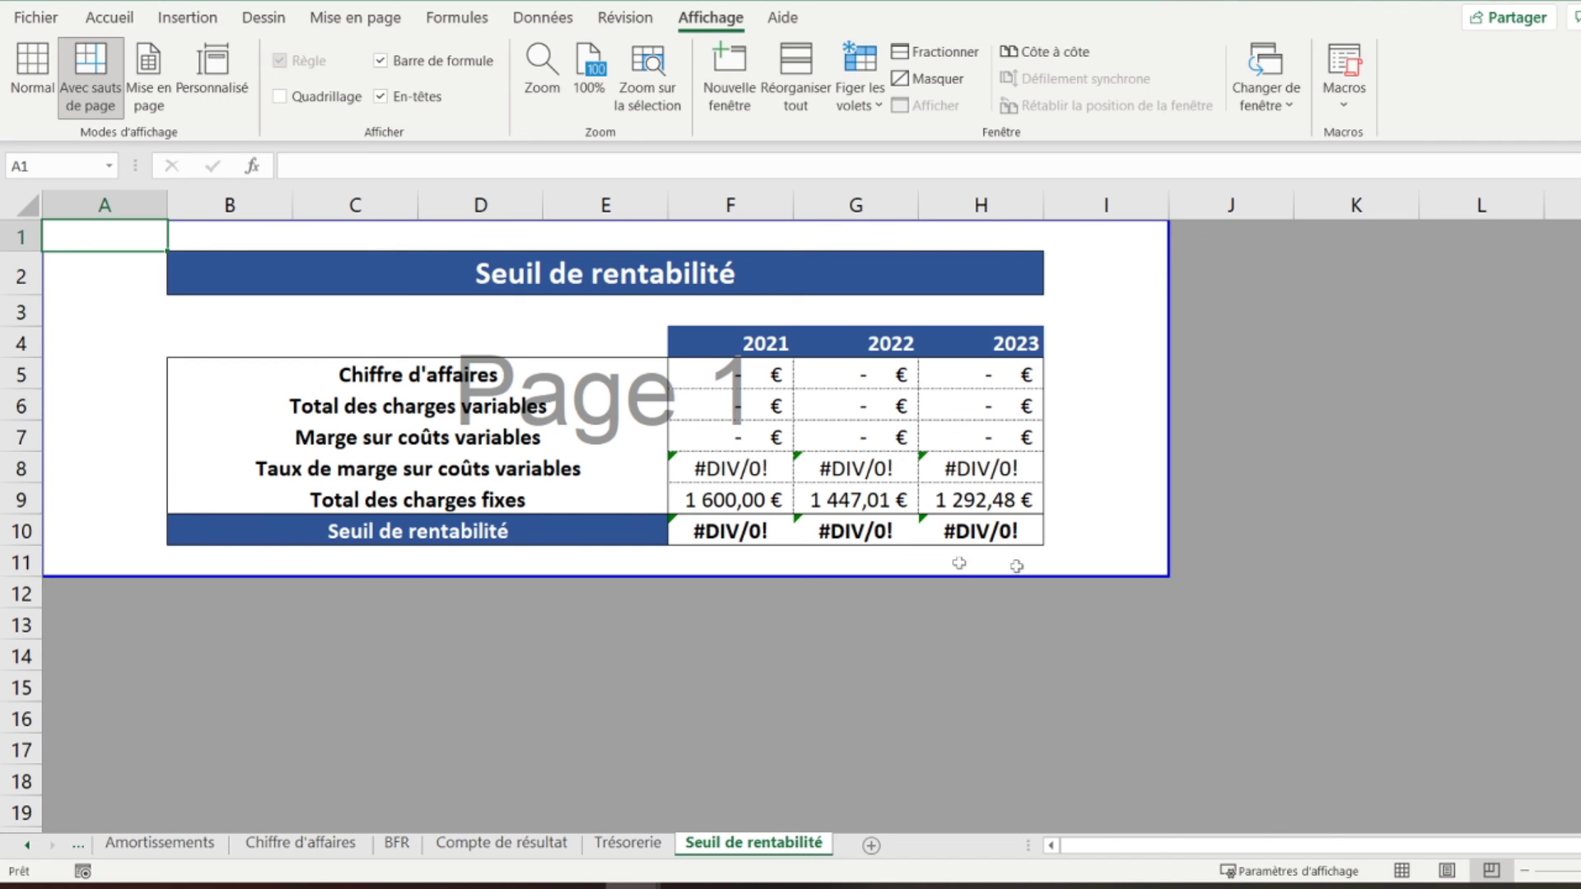
pyautogui.click(165, 843)
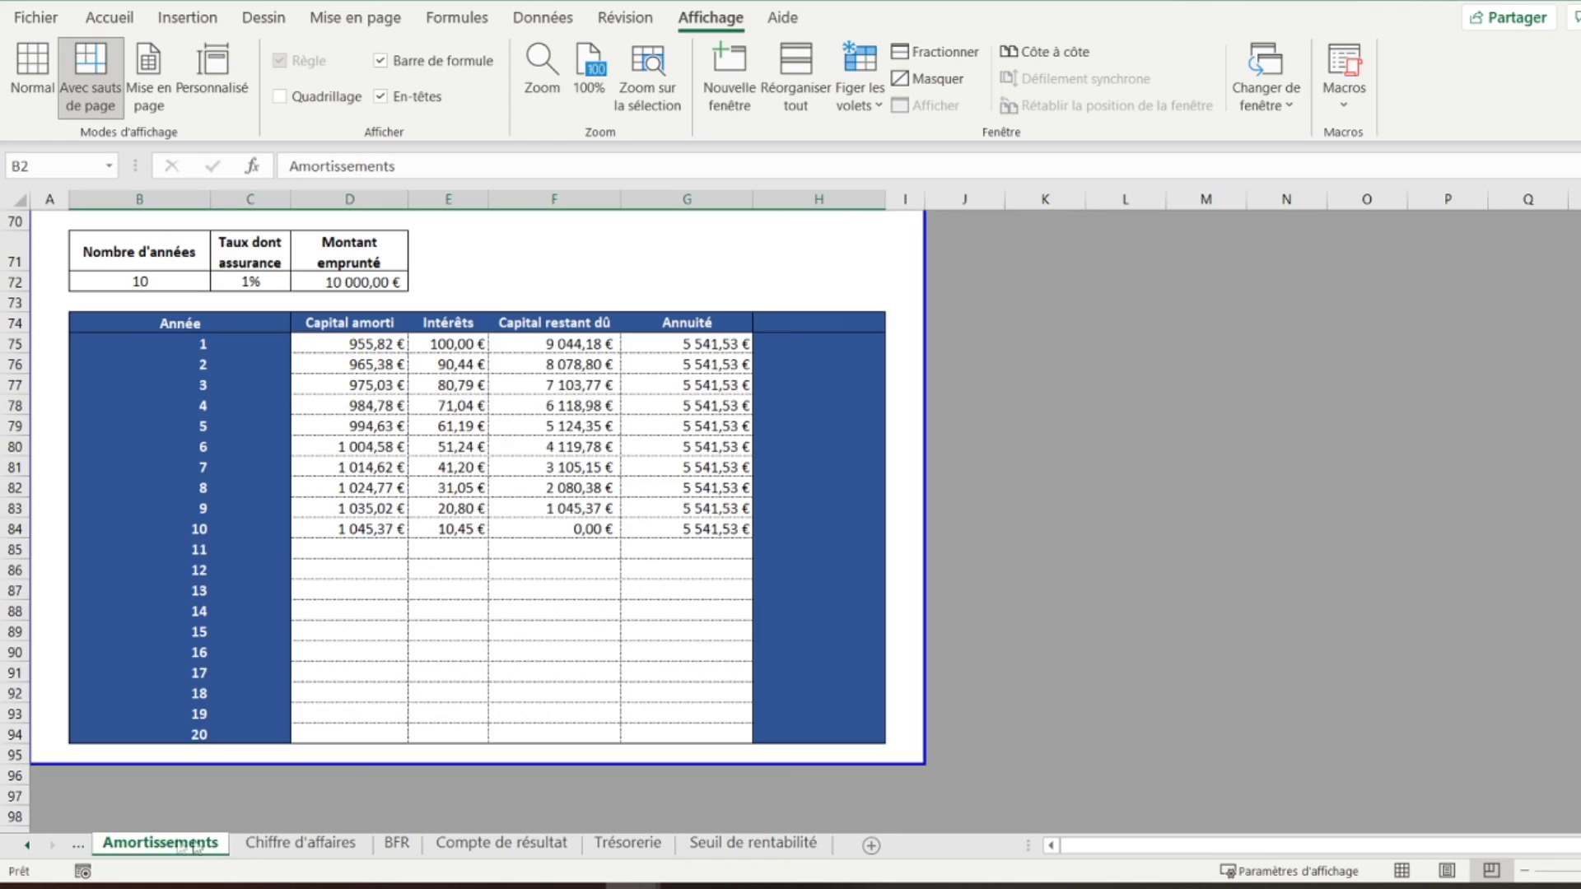
pyautogui.click(286, 850)
pyautogui.click(397, 844)
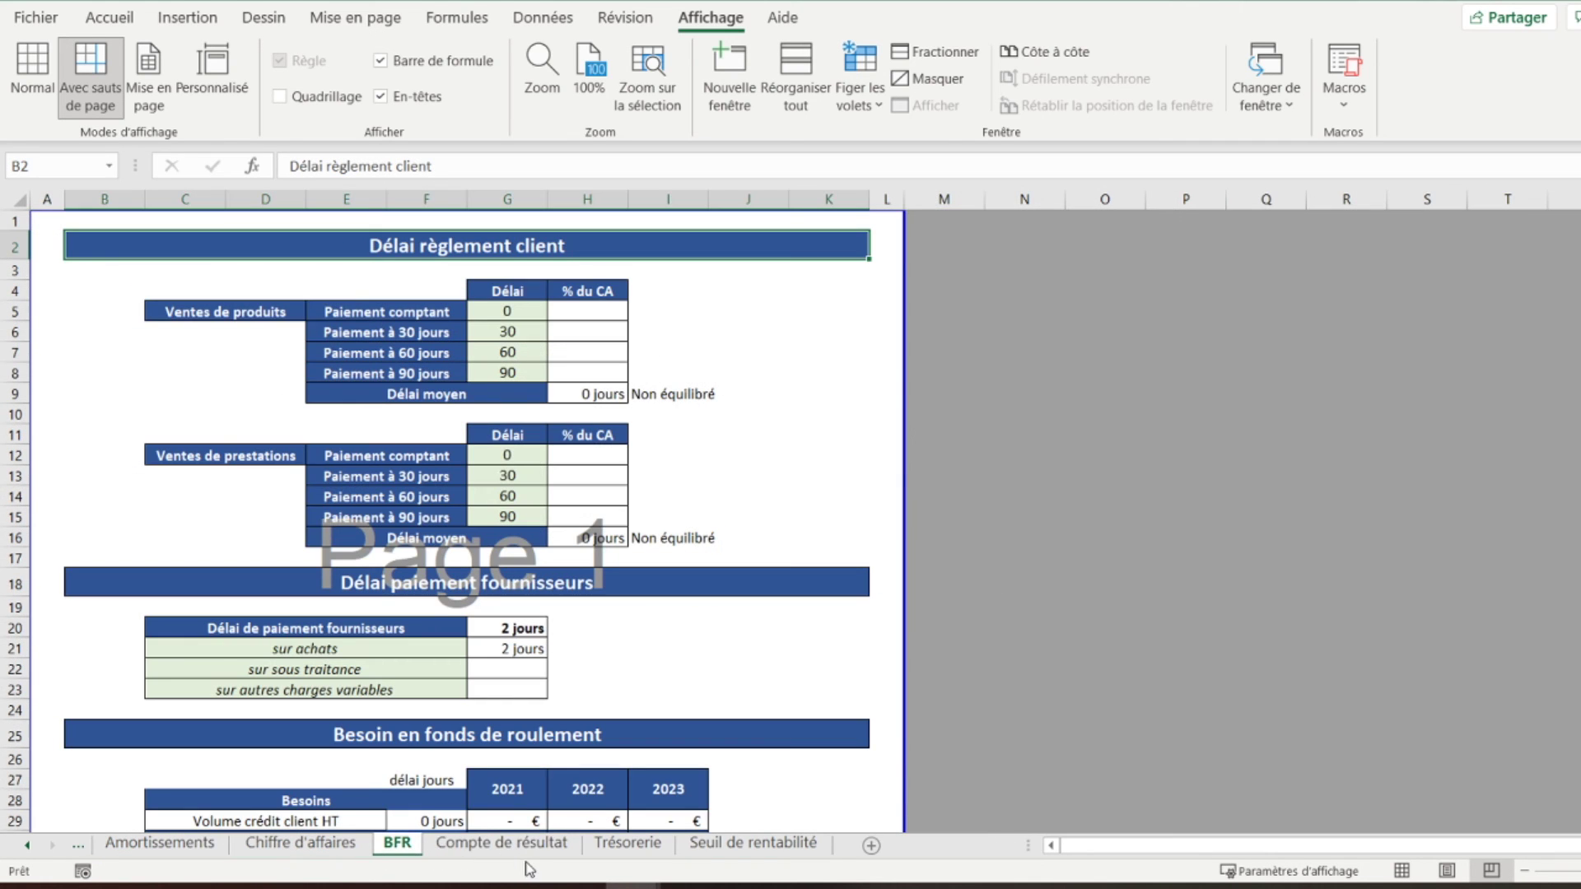
pyautogui.click(527, 848)
pyautogui.click(617, 848)
pyautogui.click(754, 848)
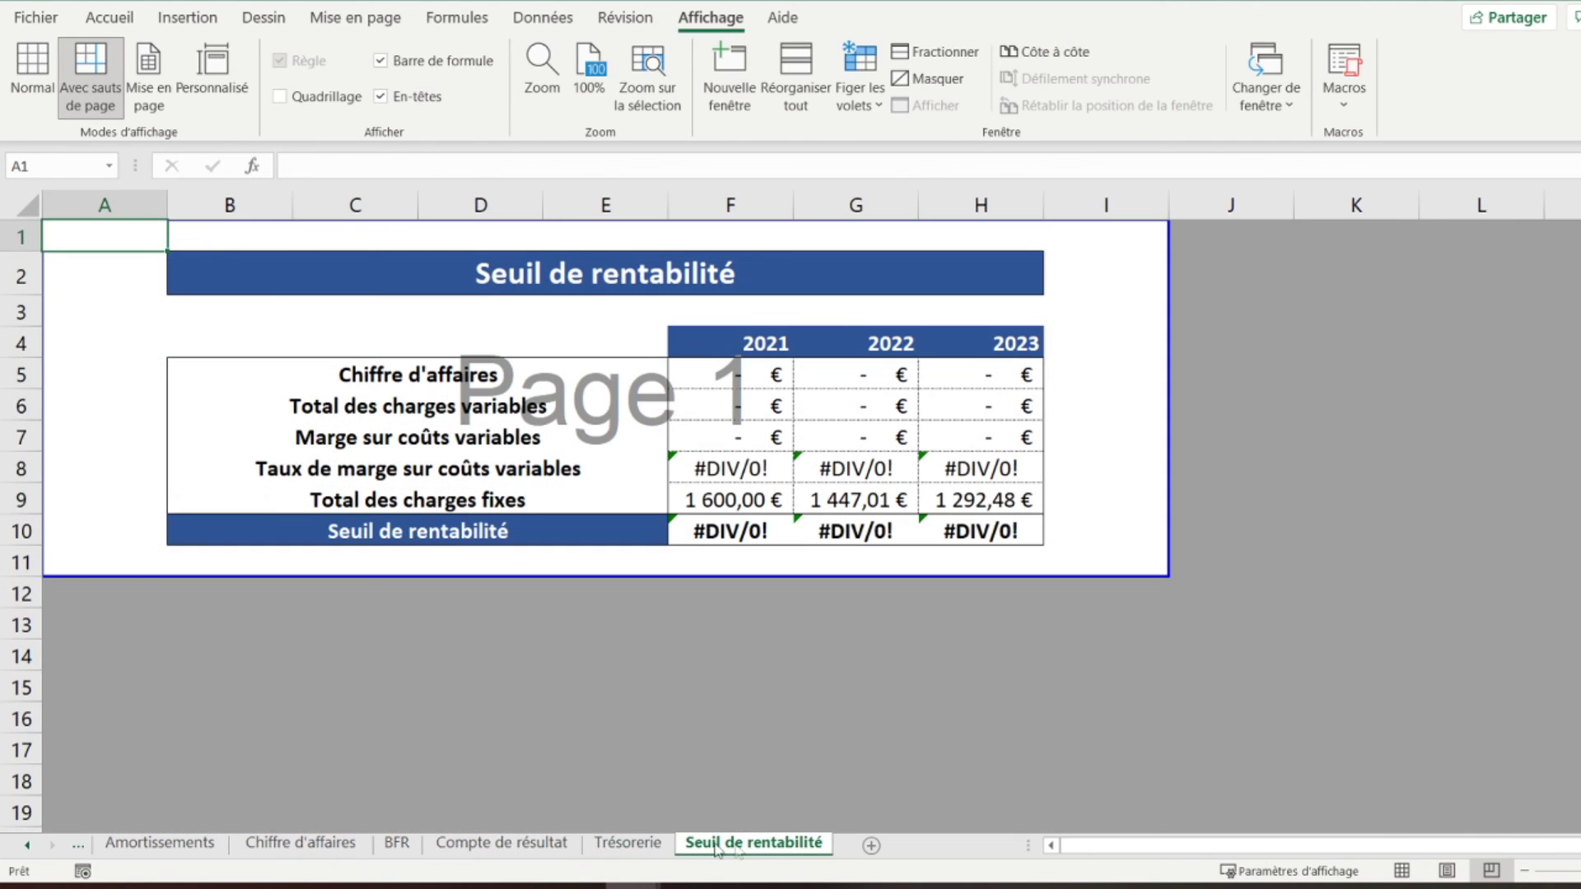
# Look back through the workbook's sheets from Trésorerie to Presentation
pyautogui.click(630, 848)
pyautogui.click(550, 848)
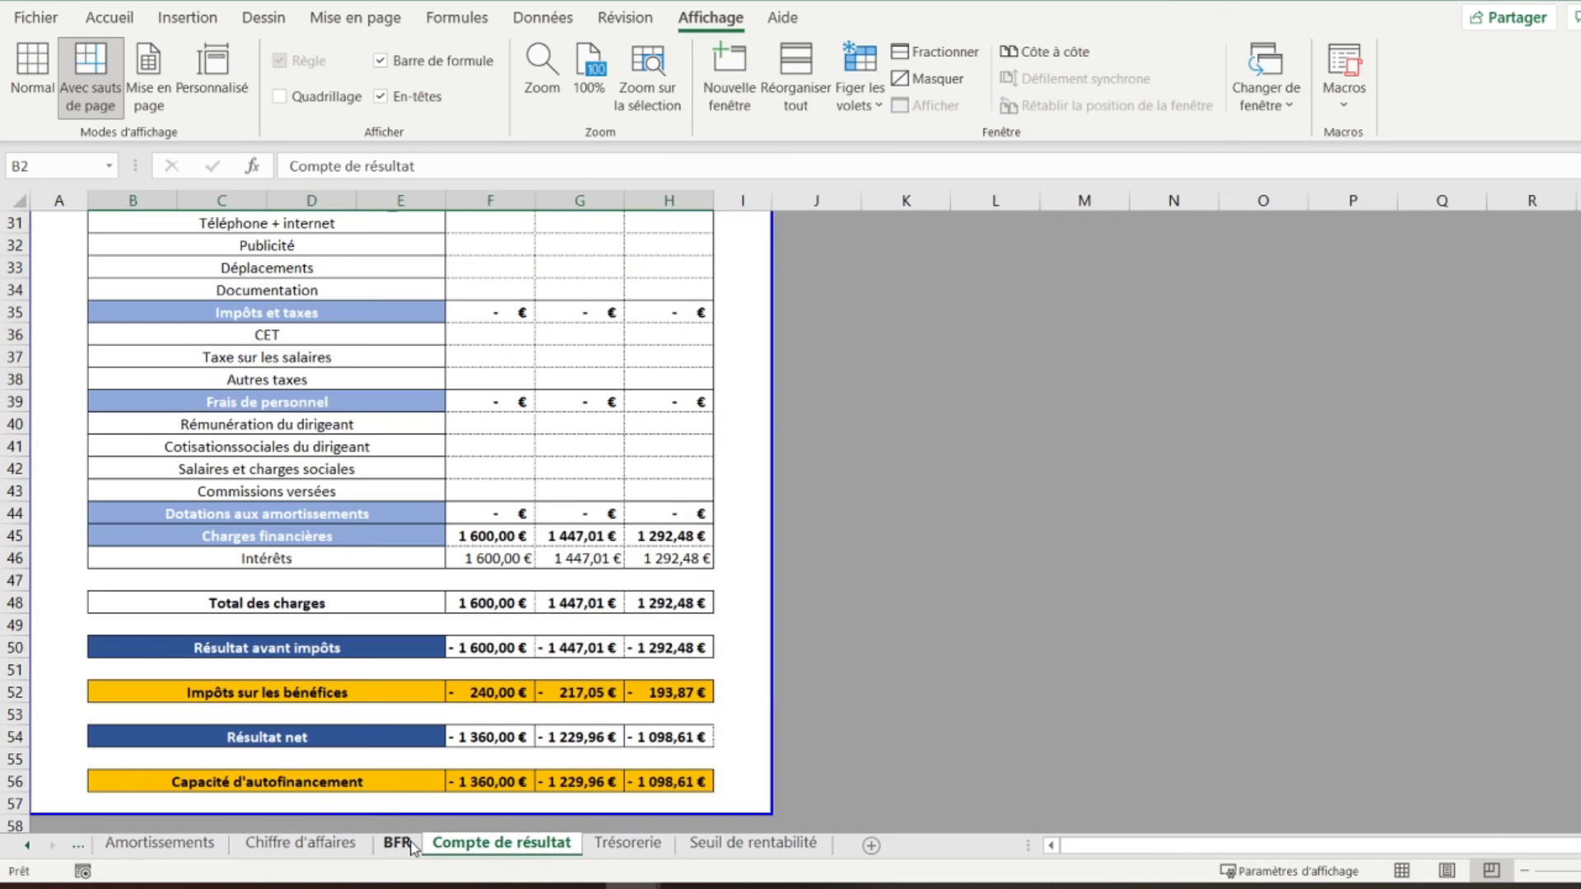
pyautogui.click(397, 844)
pyautogui.click(316, 848)
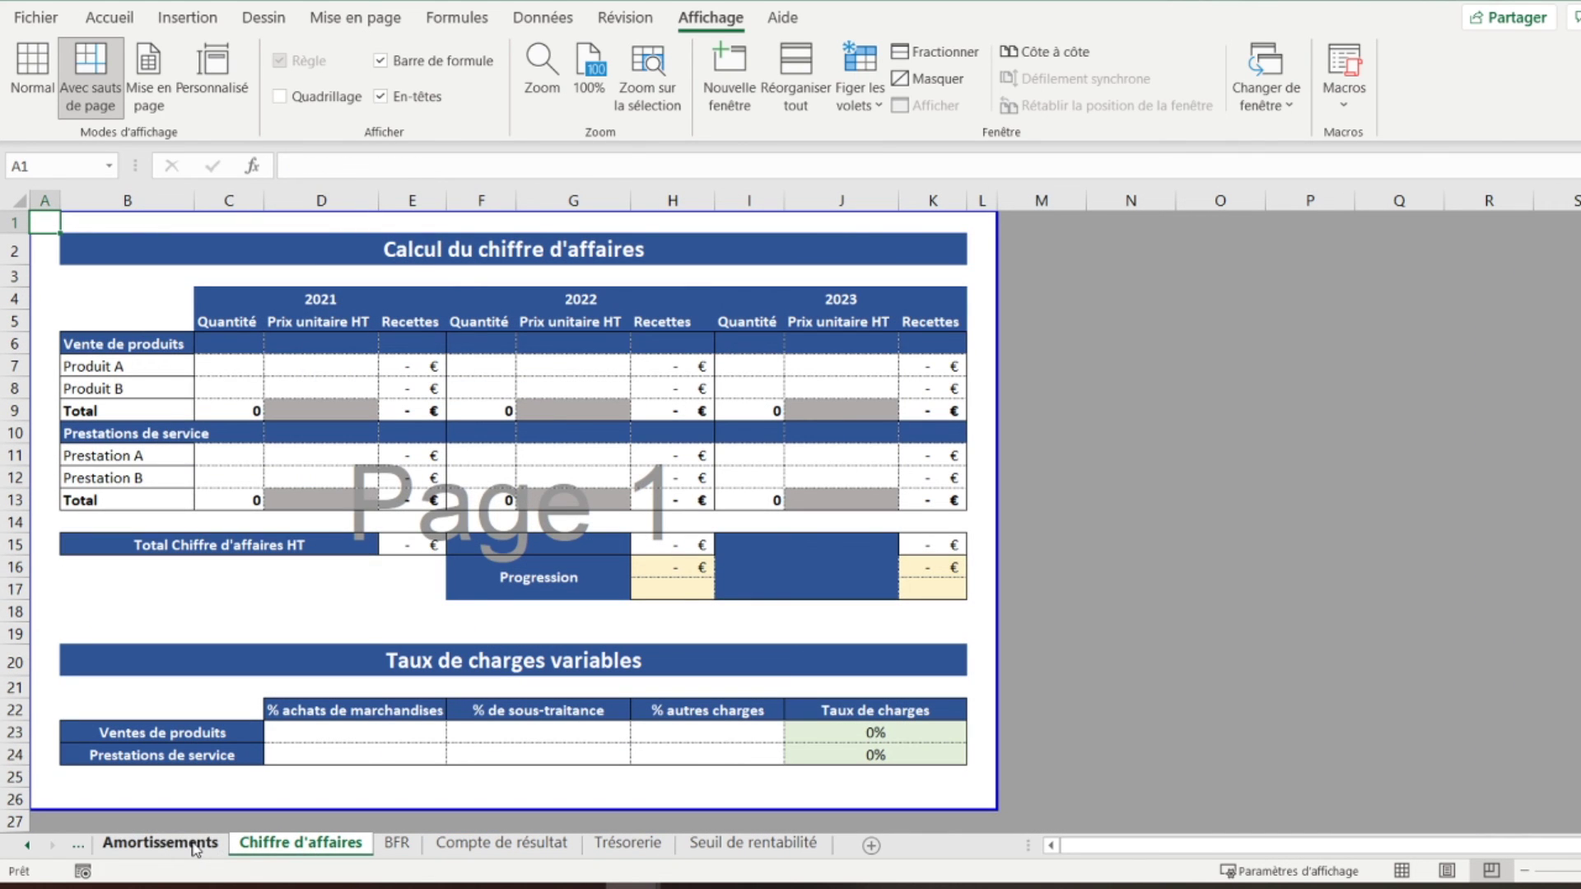
pyautogui.click(195, 848)
pyautogui.click(30, 845)
pyautogui.click(30, 846)
pyautogui.click(301, 852)
pyautogui.click(128, 848)
# Examine the sheets in order from Plan financement initial to Trésorerie
pyautogui.click(296, 843)
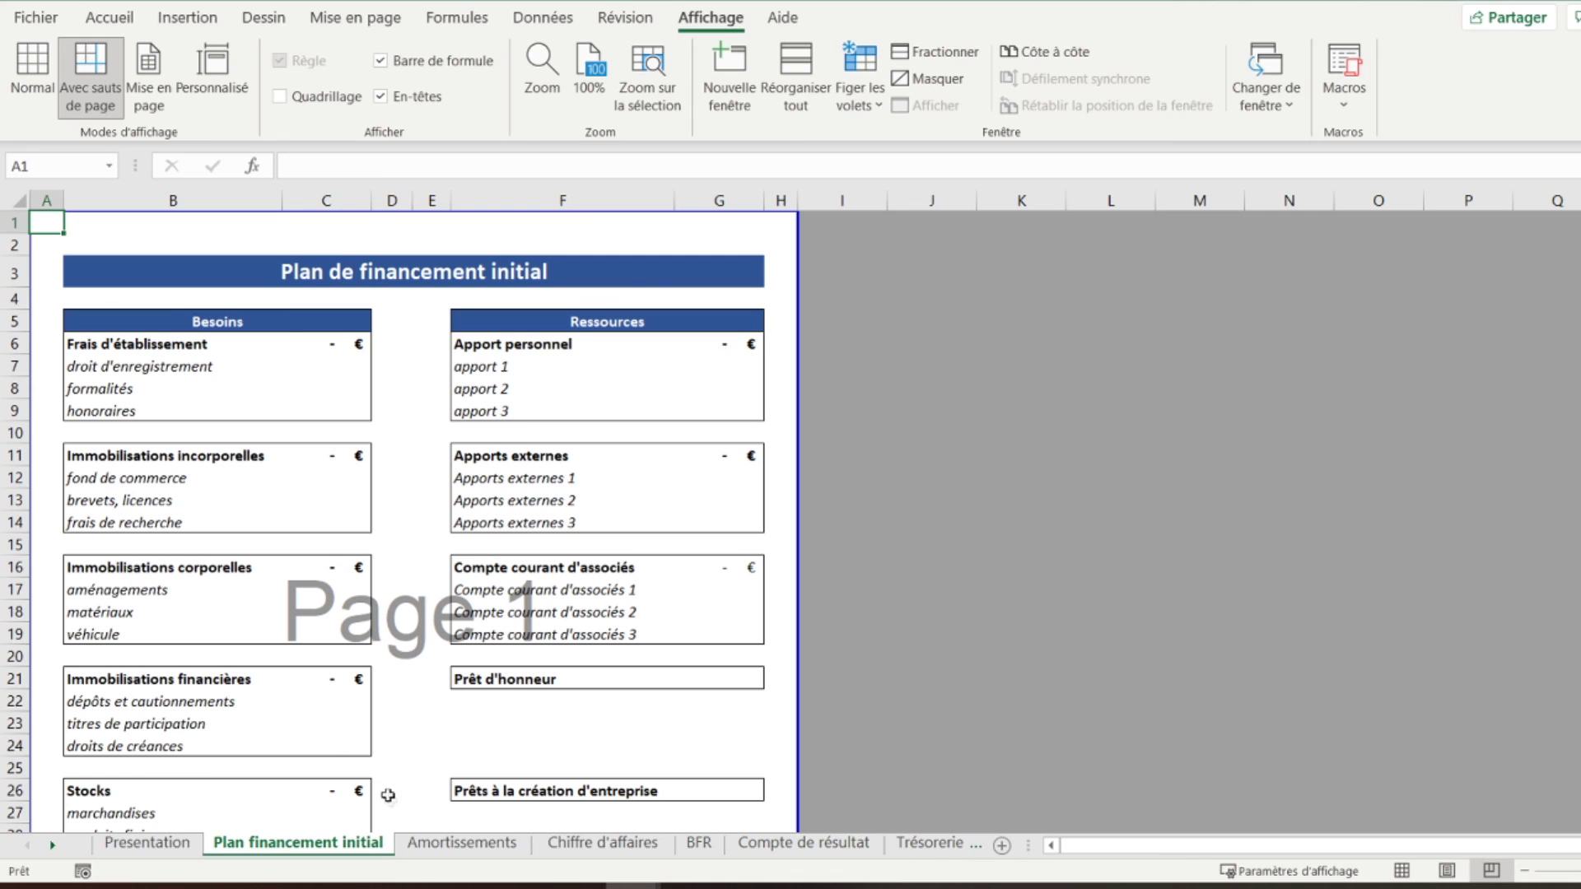
pyautogui.click(437, 843)
pyautogui.click(578, 848)
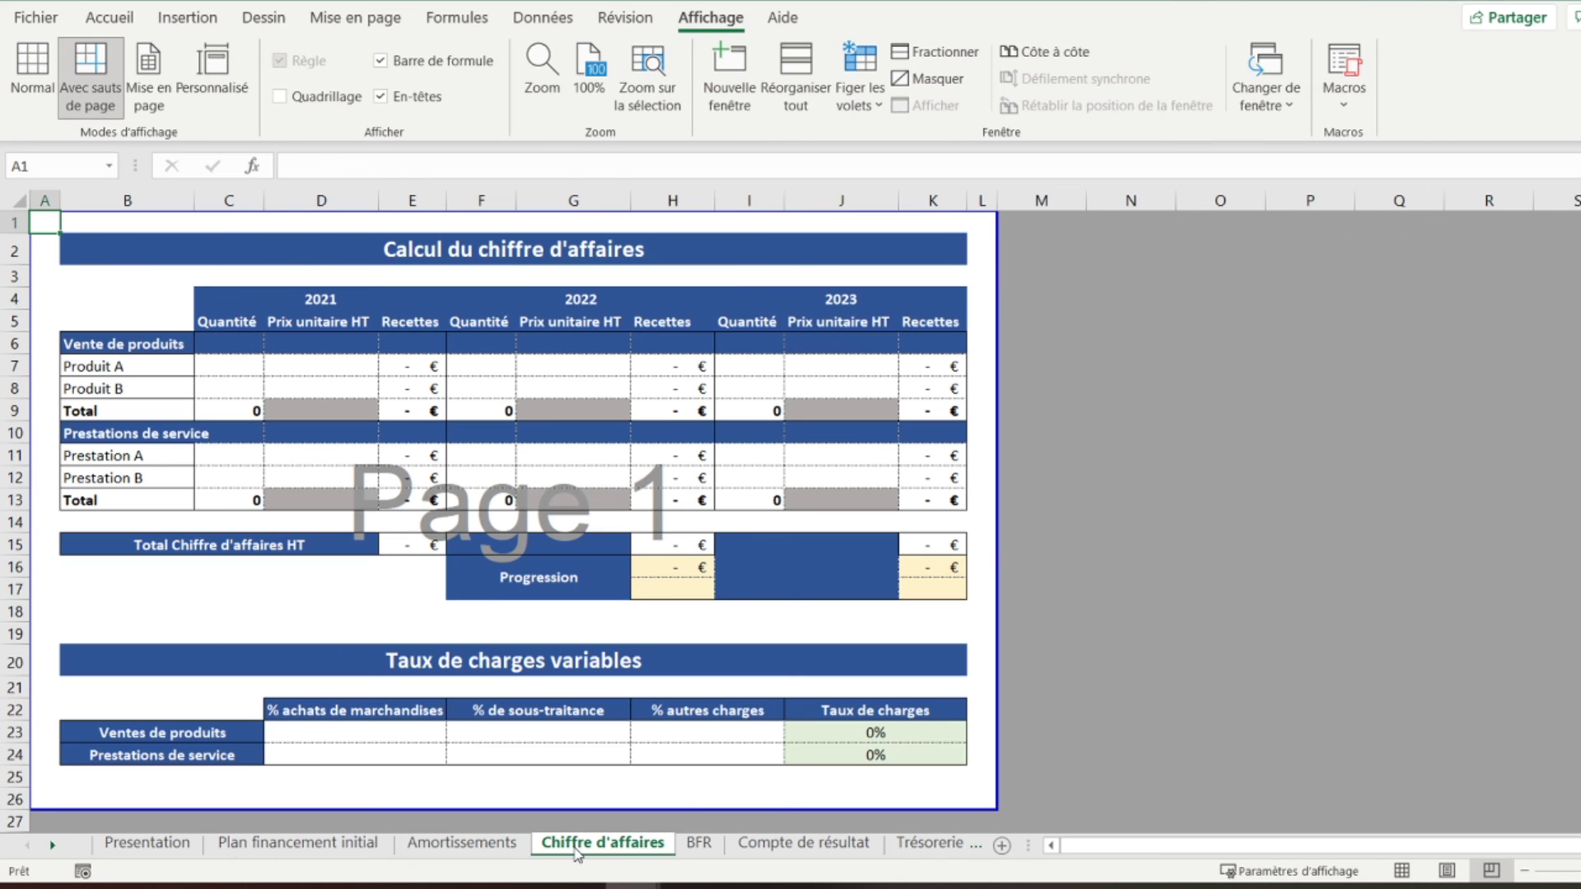
pyautogui.click(699, 845)
pyautogui.click(803, 853)
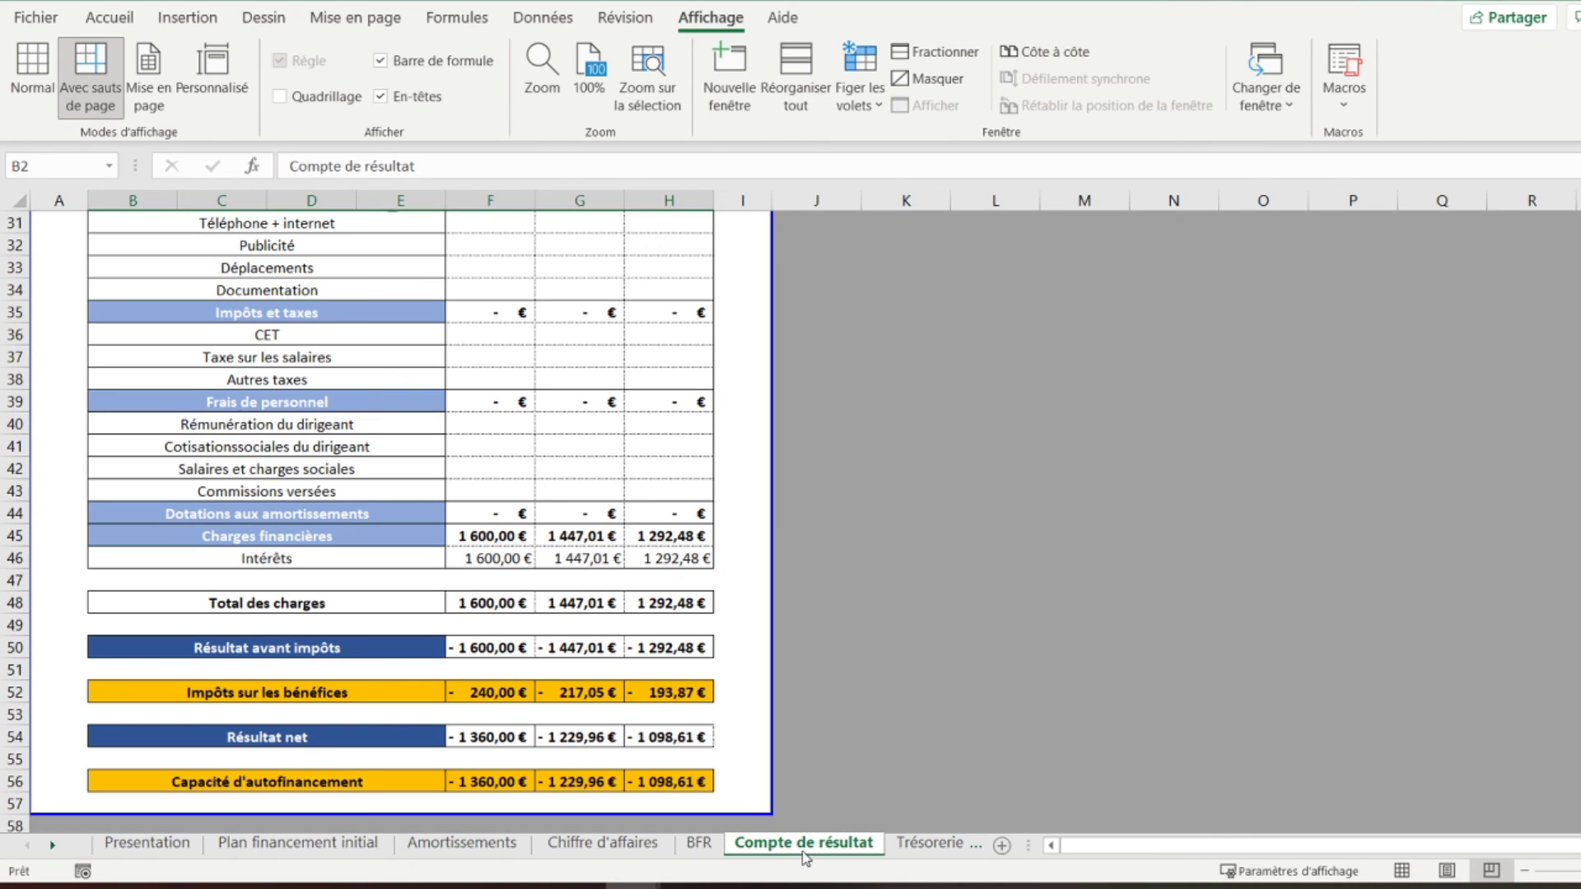
pyautogui.click(913, 853)
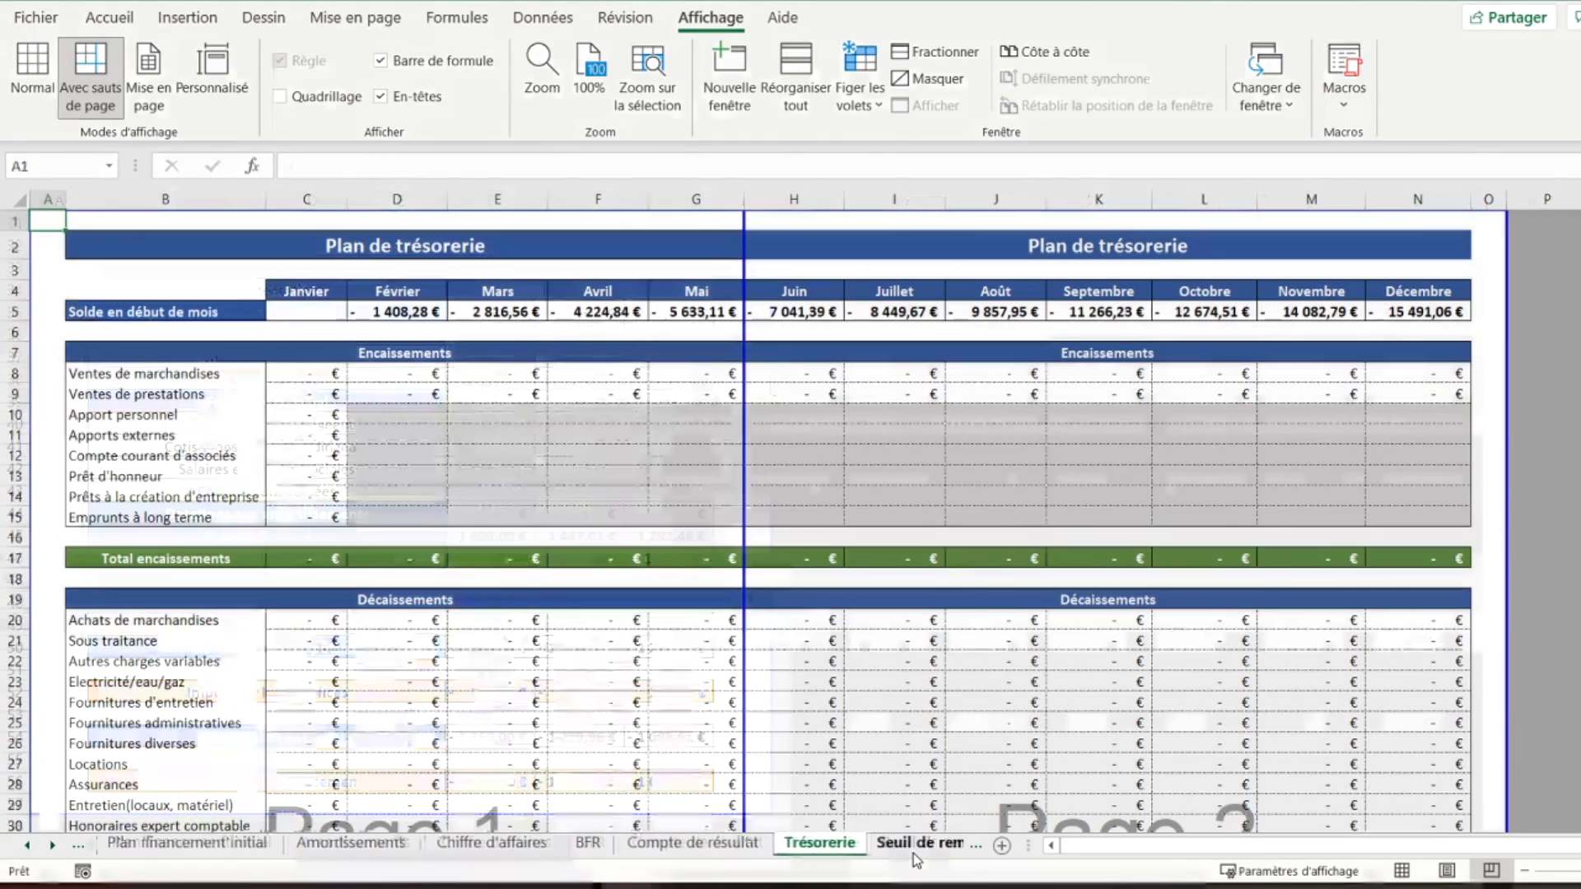